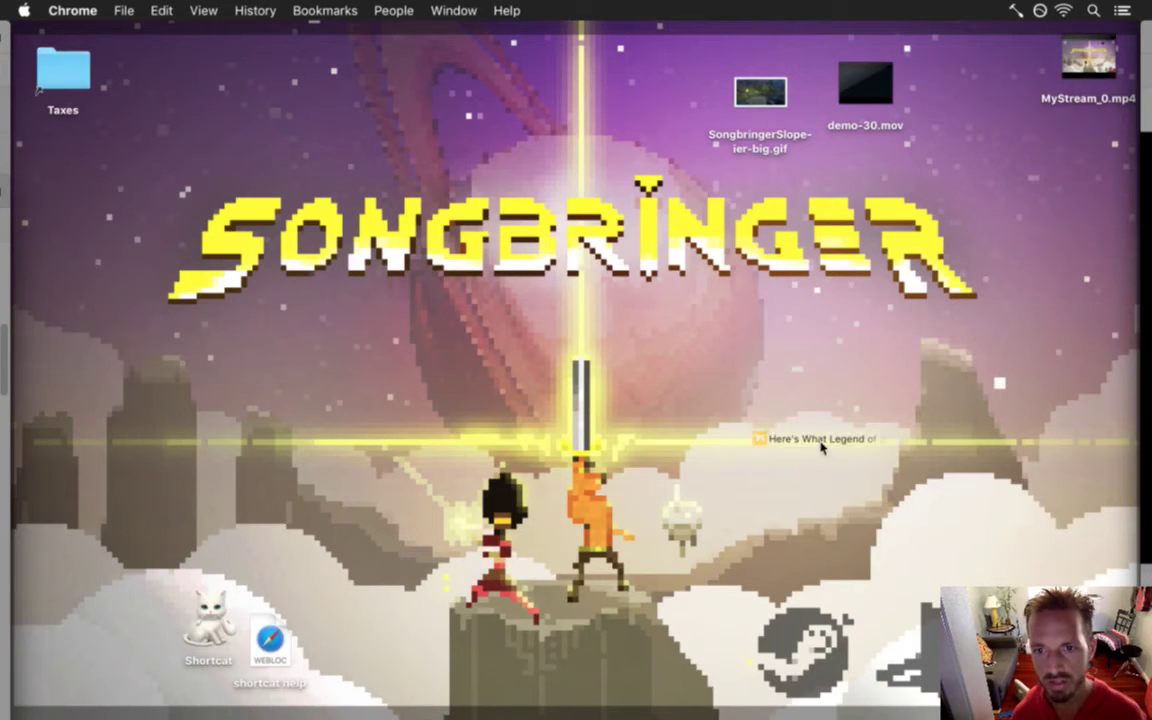
# Skim the Kotaku article on the early 2D Breath of the Wild prototype alongside the Twitch chat, and close the article window
pyautogui.doubleClick(835, 347)
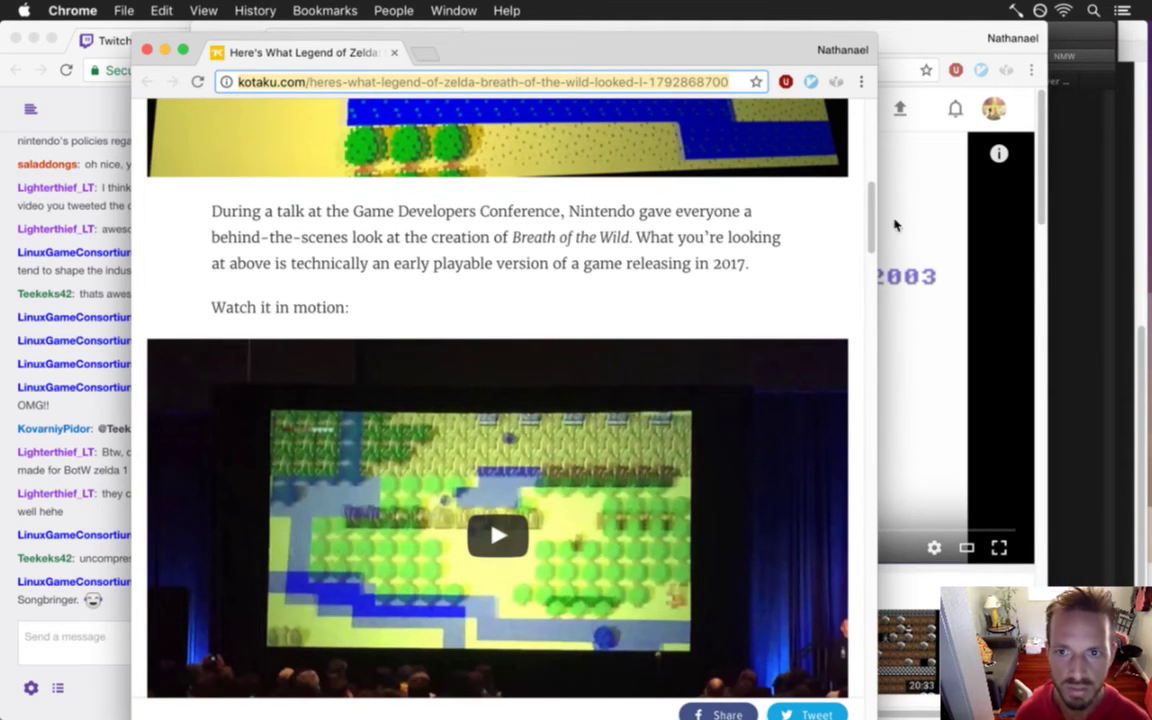
pyautogui.moveTo(873, 215); pyautogui.dragTo(782, 398)
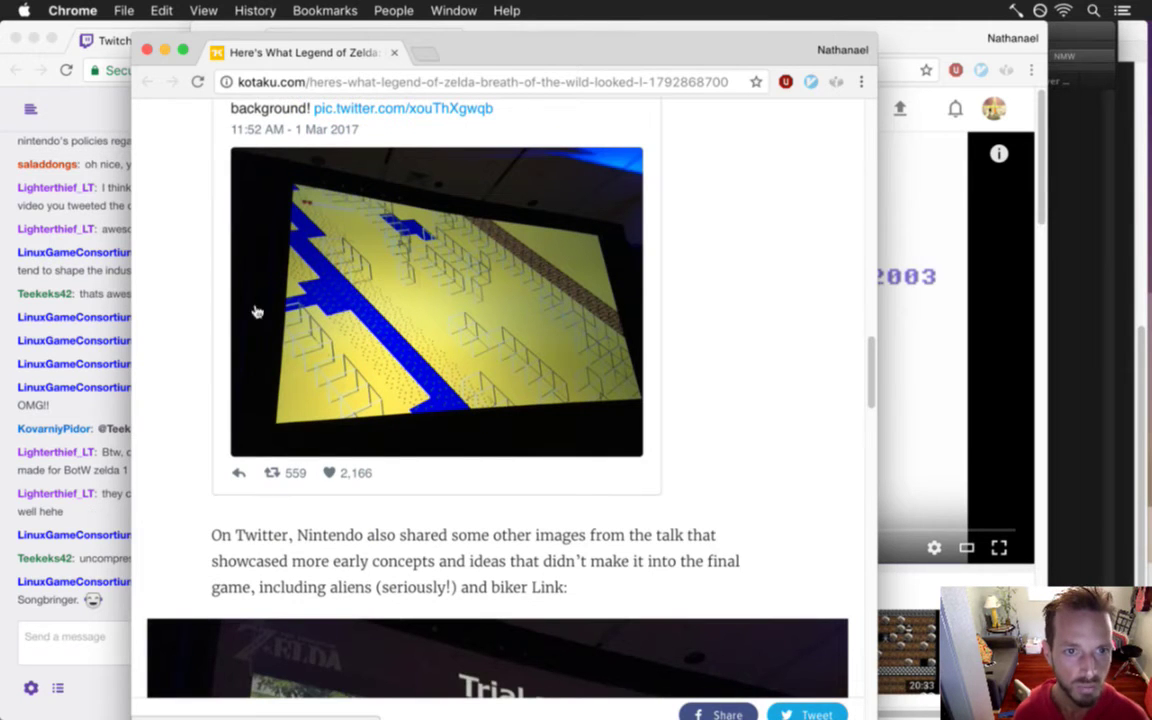
pyautogui.click(100, 458)
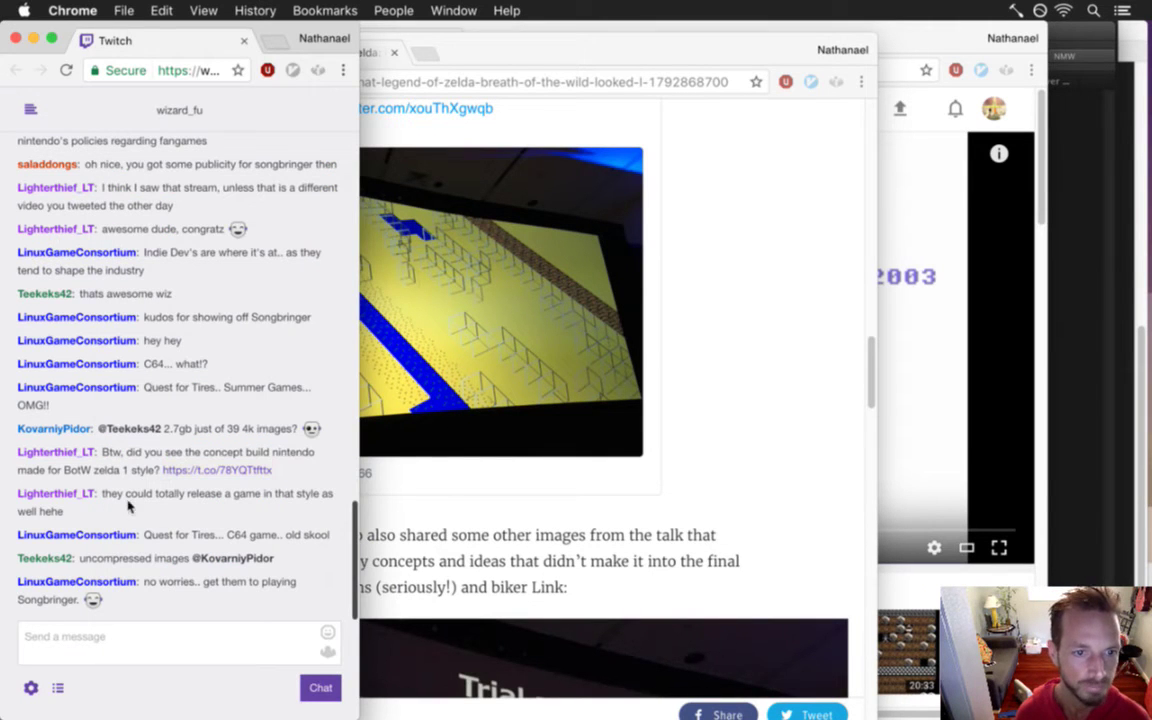
pyautogui.moveTo(116, 497); pyautogui.dragTo(133, 506)
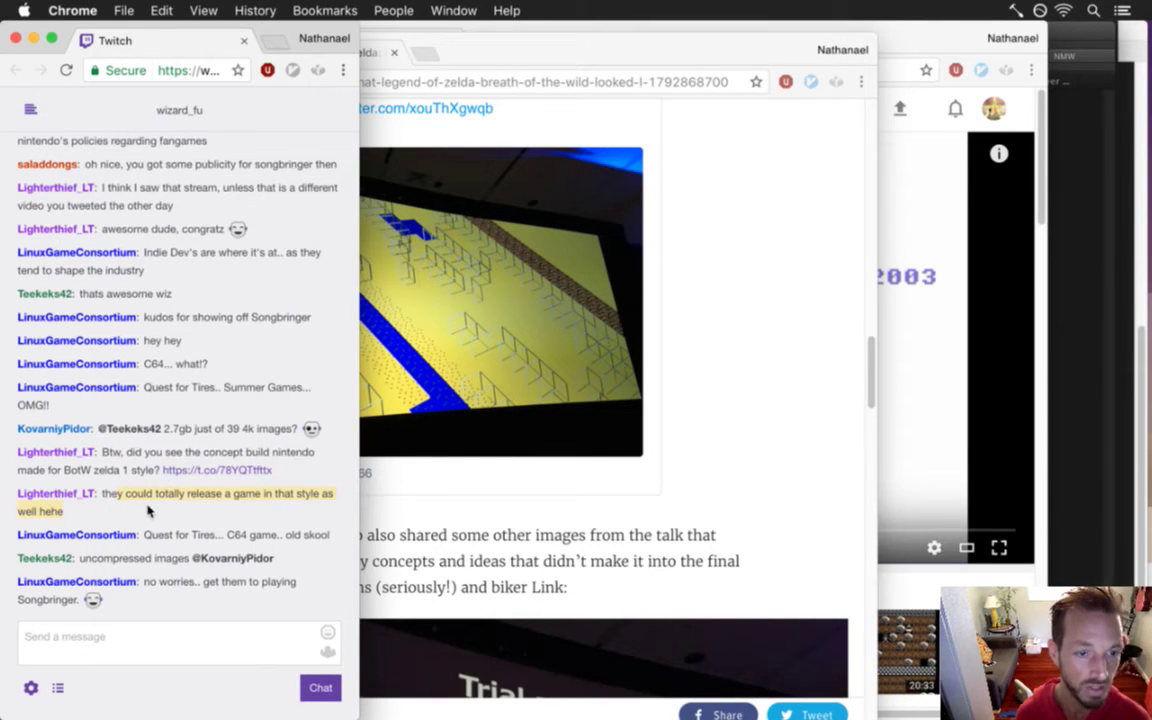
pyautogui.click(577, 452)
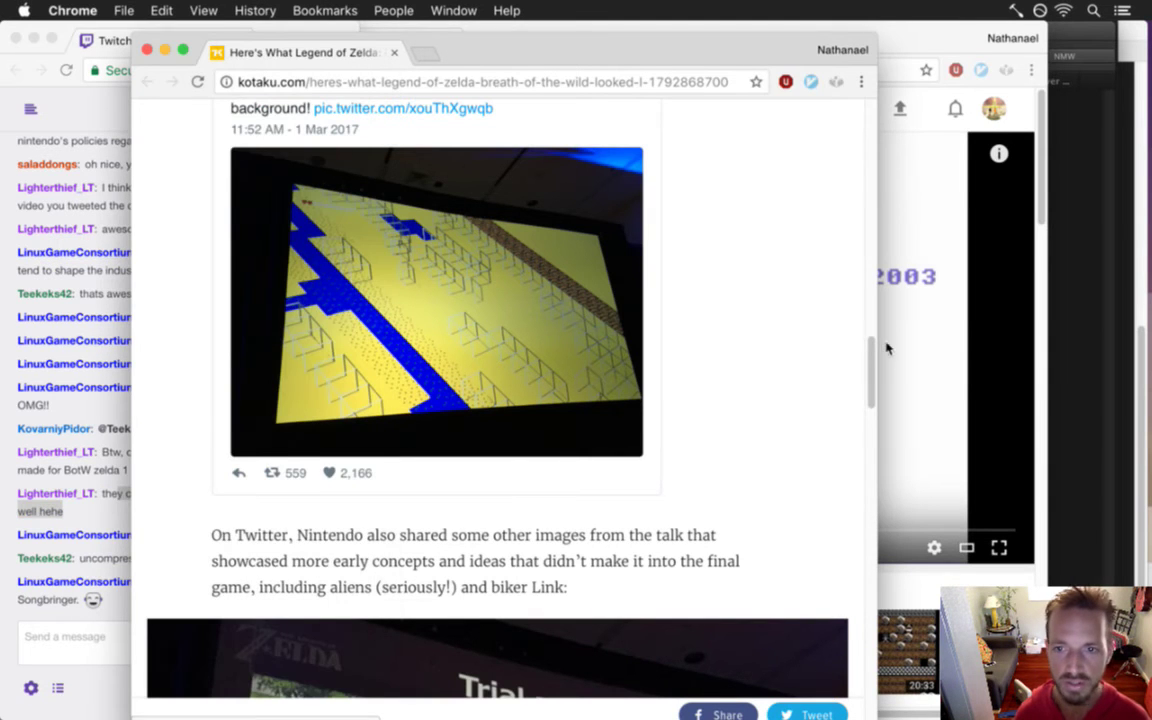
pyautogui.moveTo(870, 366); pyautogui.dragTo(855, 322)
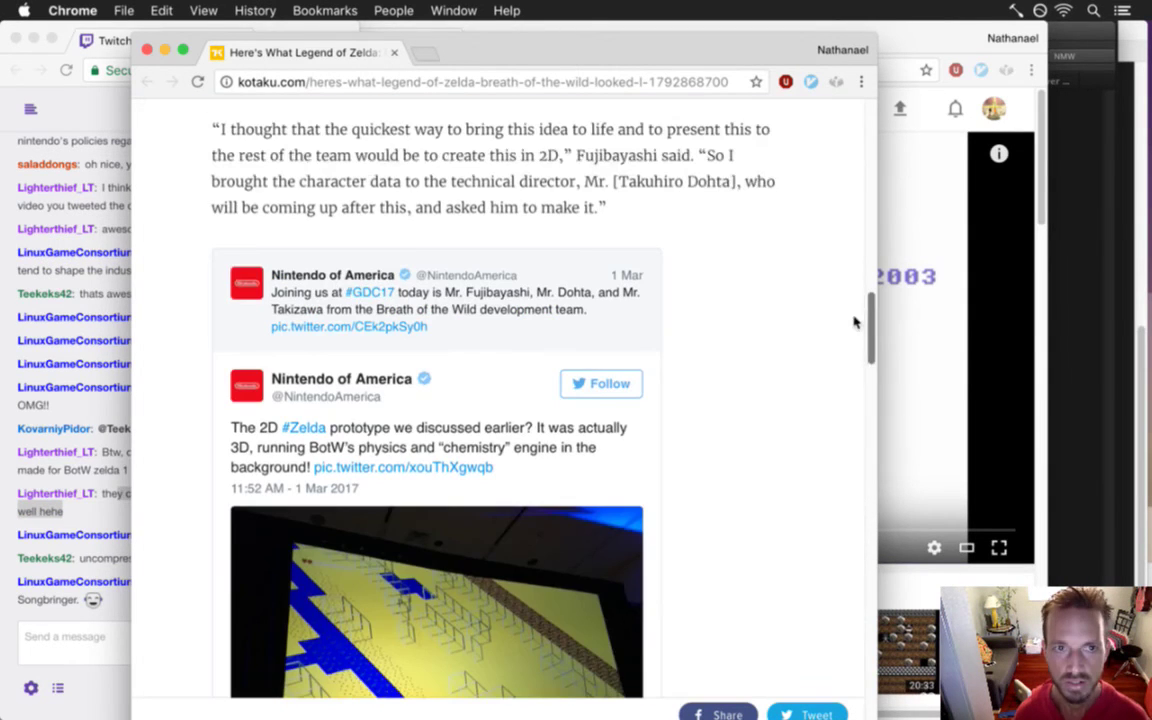
pyautogui.click(147, 50)
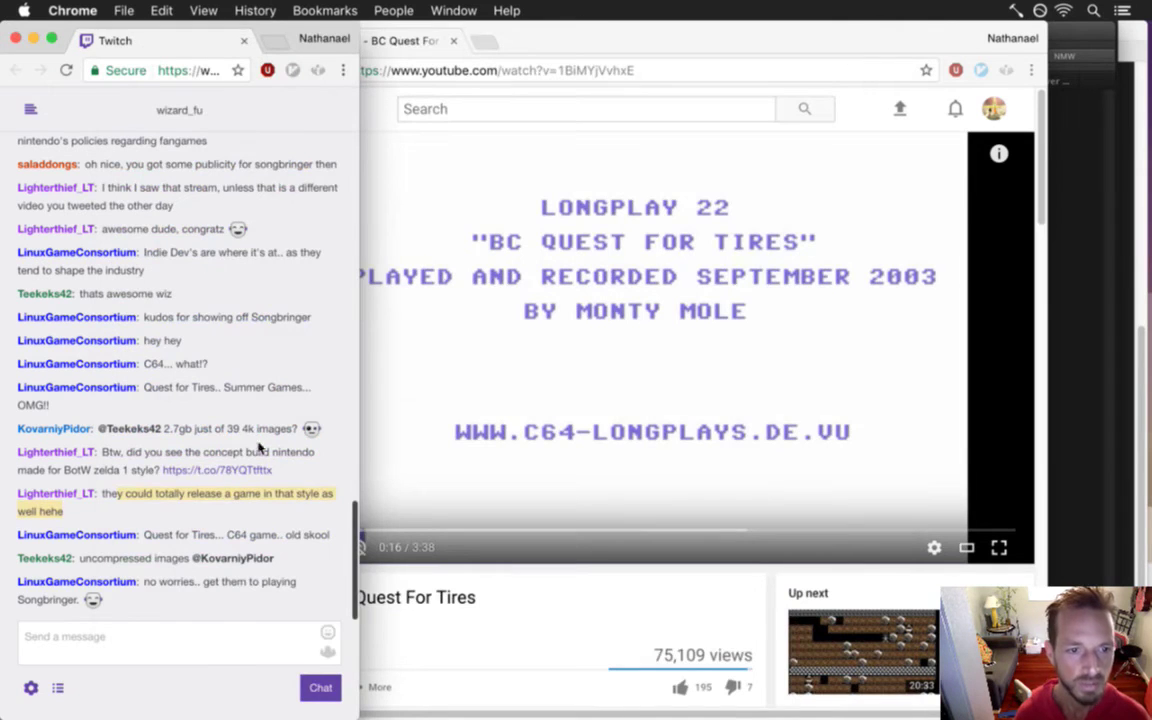
# Skim the C64 Longplay of BC Quest For Tires at several points through about 2:46, and close the video window
pyautogui.click(313, 526)
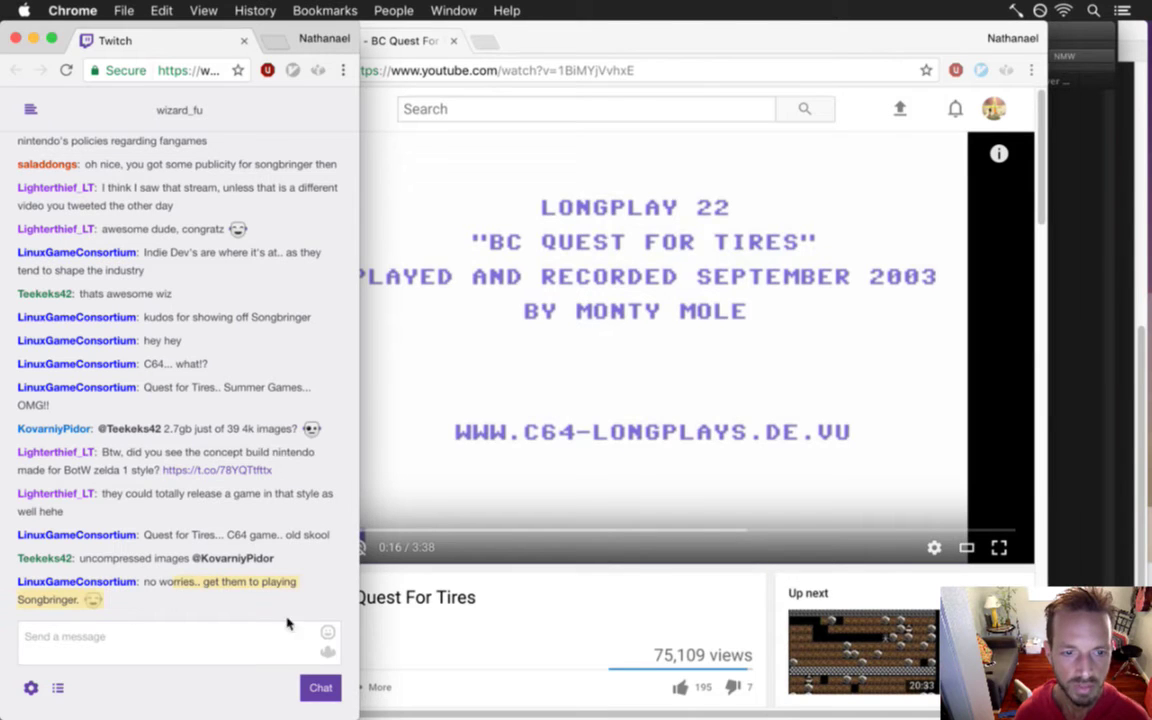
pyautogui.click(439, 596)
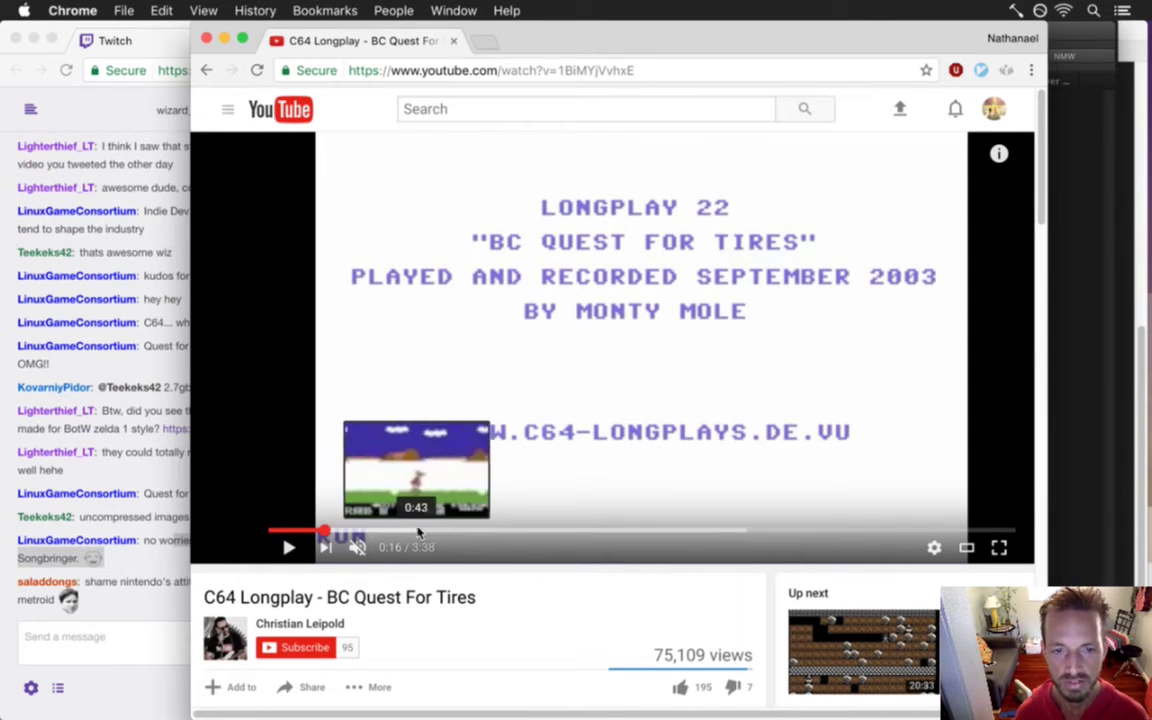
pyautogui.click(422, 531)
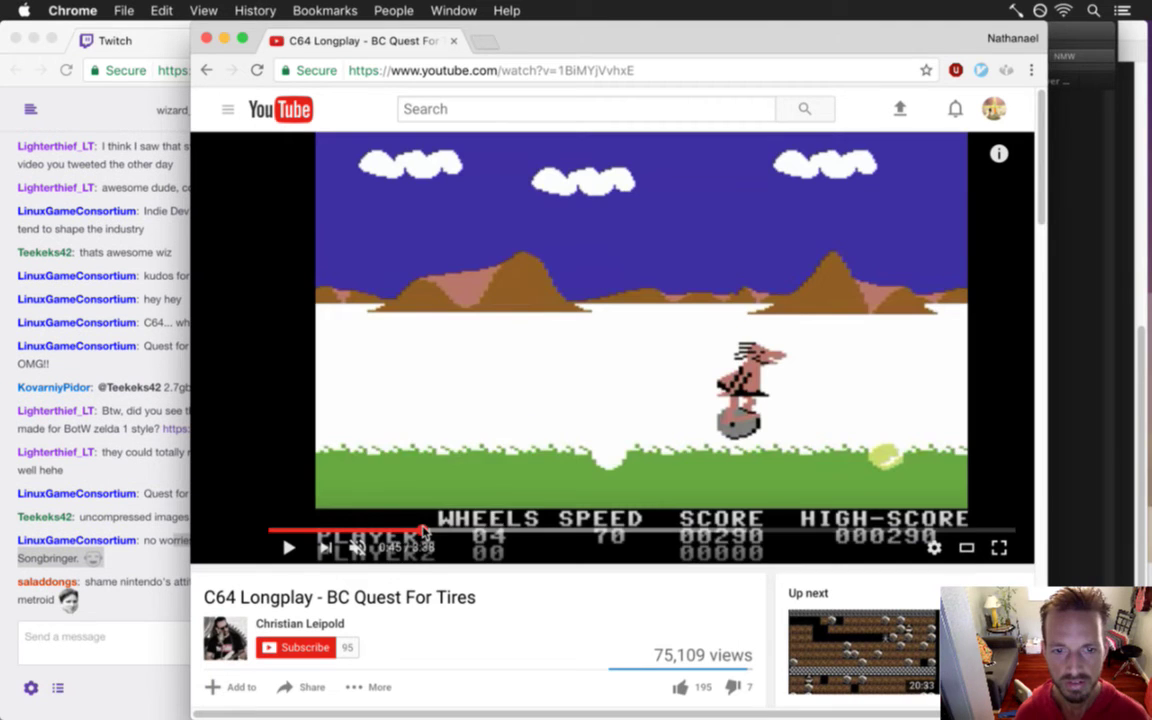
pyautogui.click(478, 534)
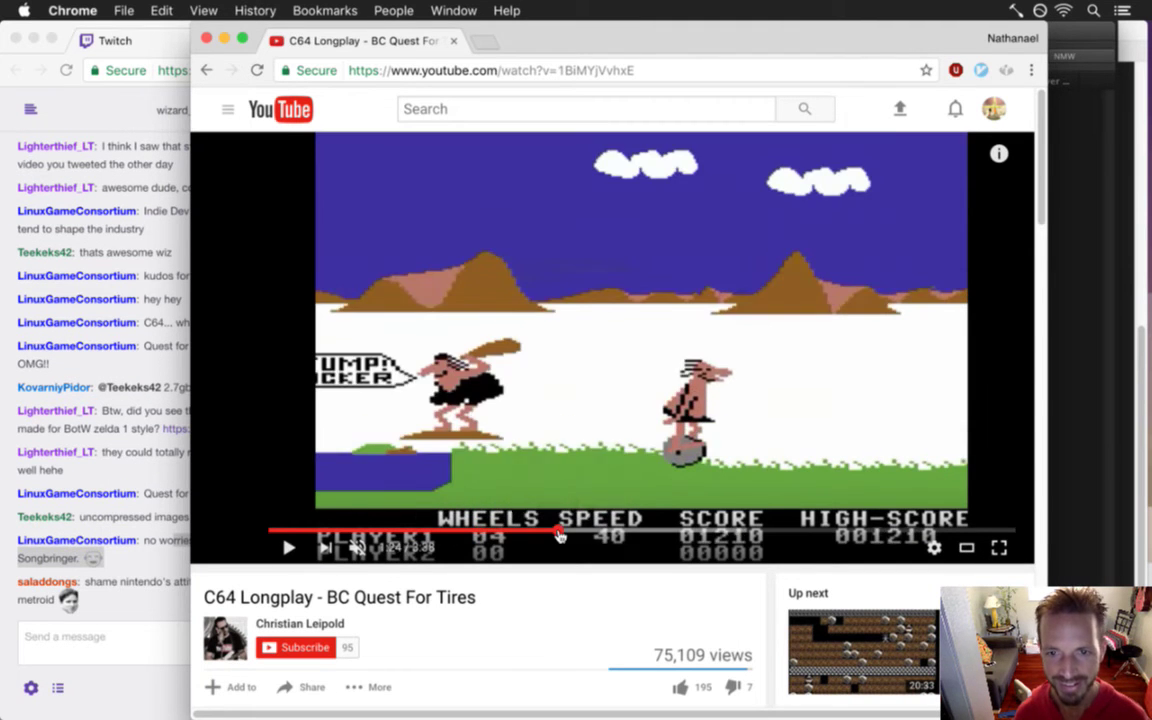
pyautogui.click(556, 534)
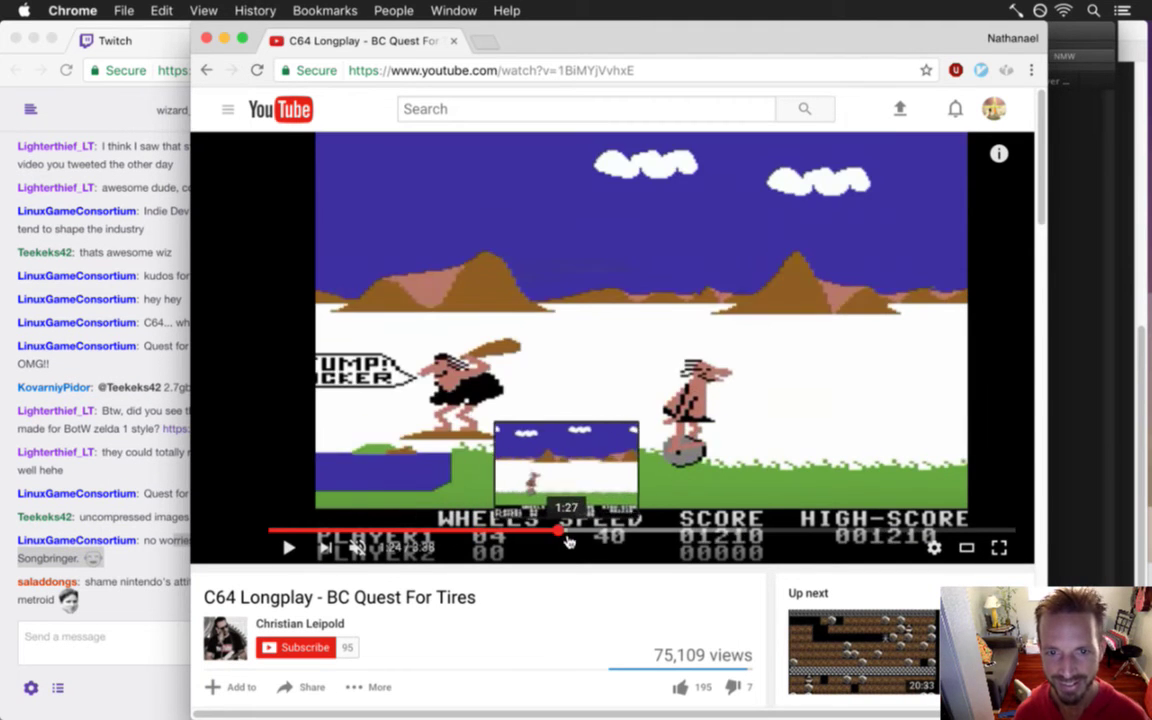
pyautogui.click(622, 534)
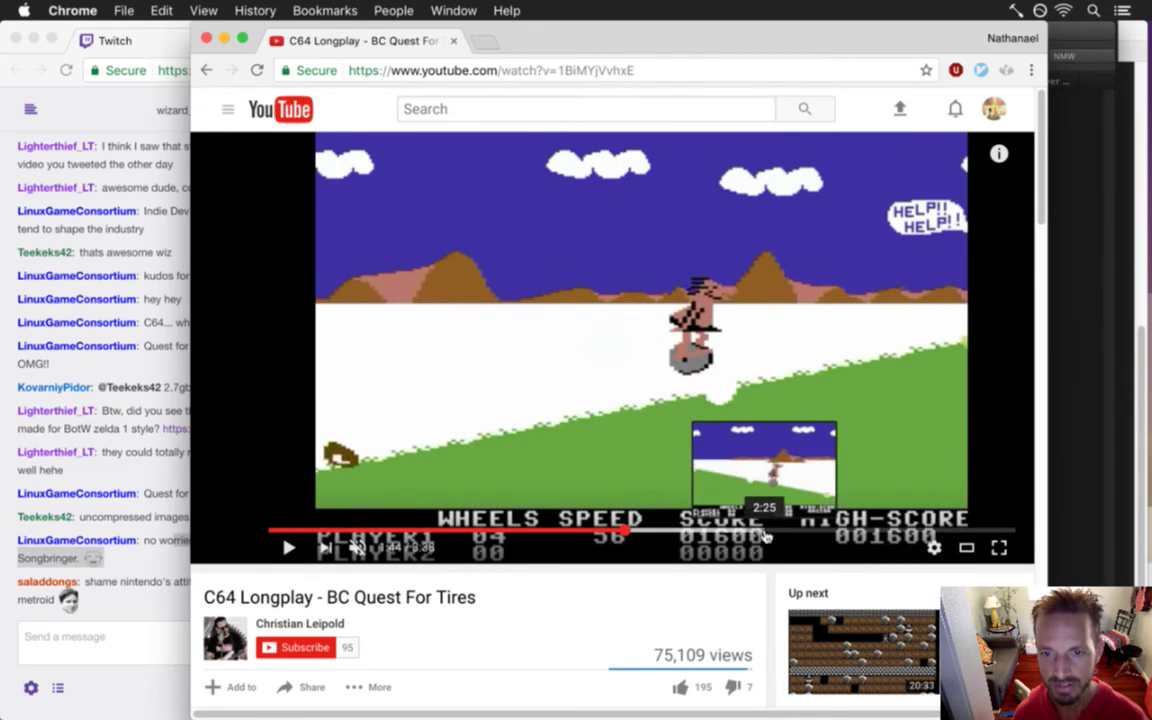
pyautogui.click(766, 533)
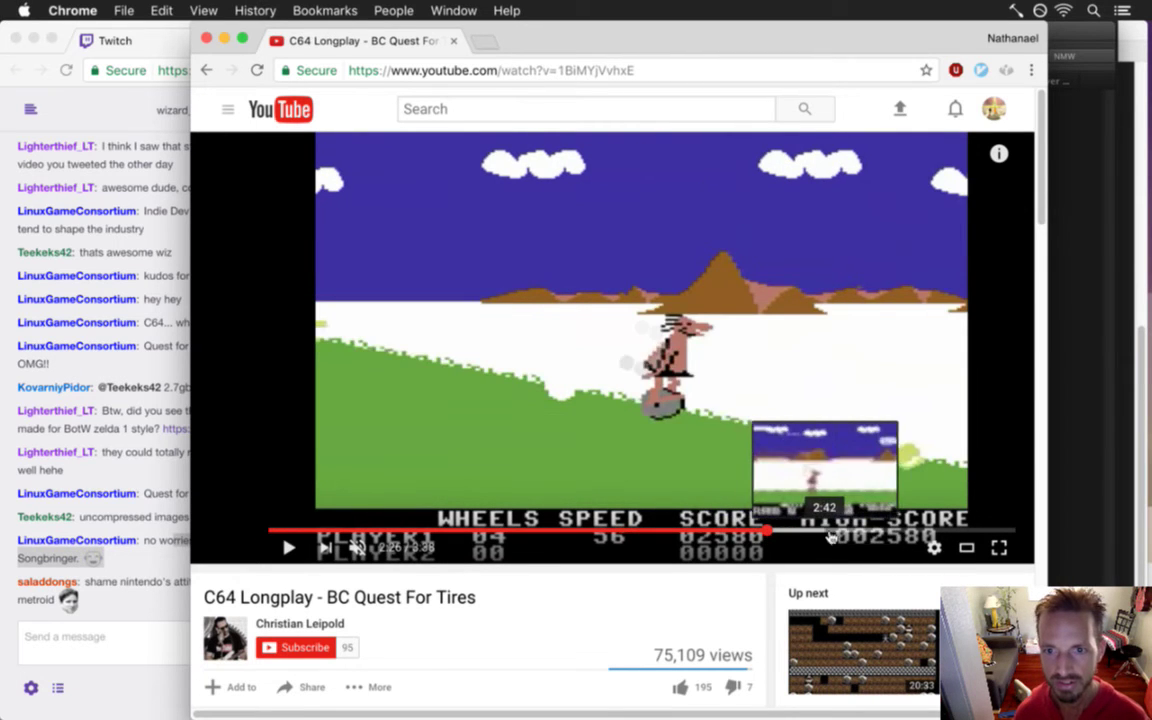
pyautogui.click(828, 535)
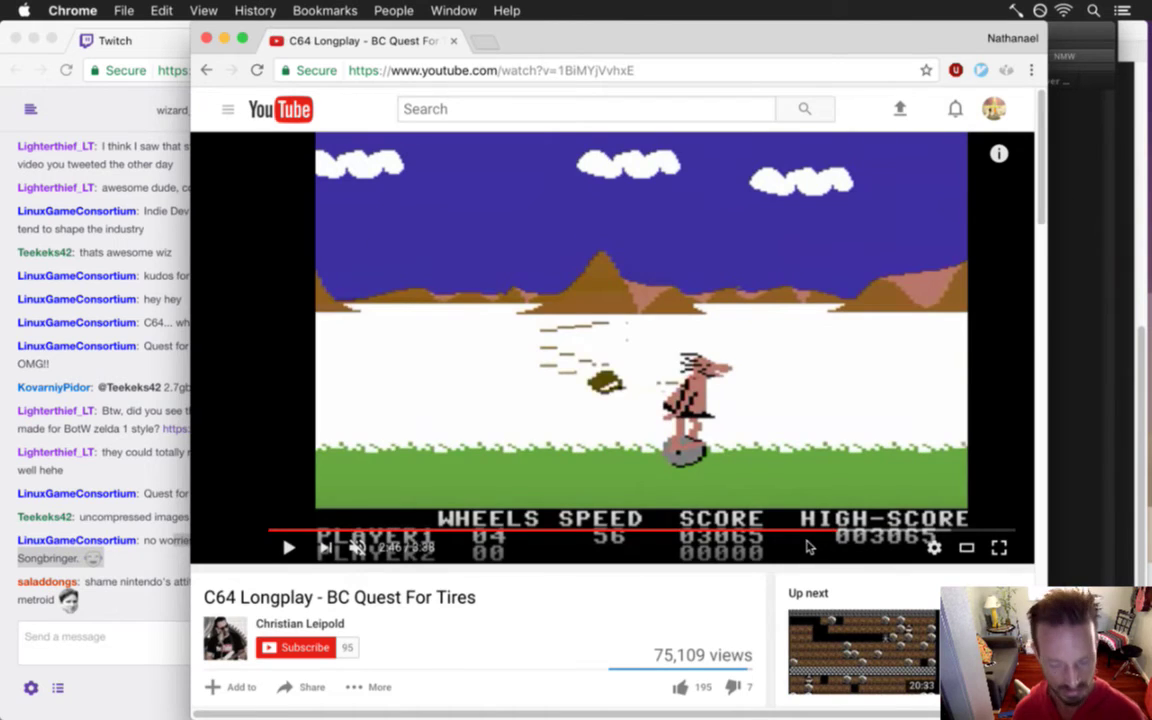
pyautogui.press('super+w')
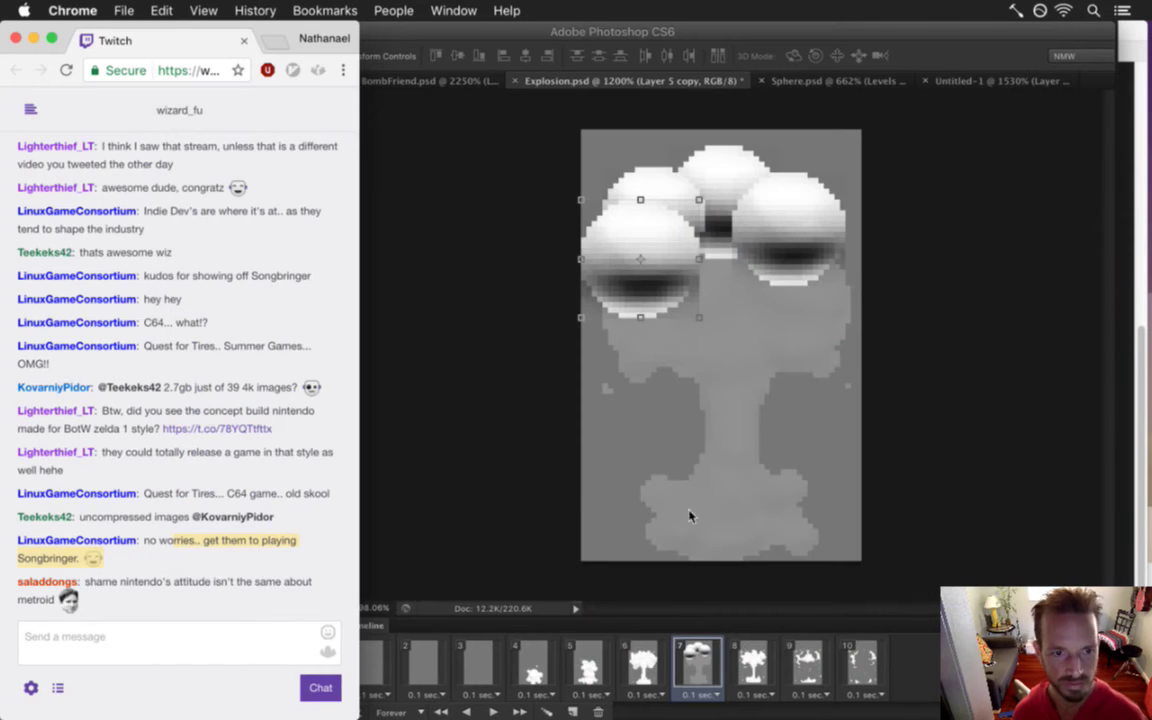
# Read the newest Twitch chat messages about Nintendo's attitude and Quest for Tires
pyautogui.moveTo(141, 578); pyautogui.dragTo(193, 597)
pyautogui.click(211, 608)
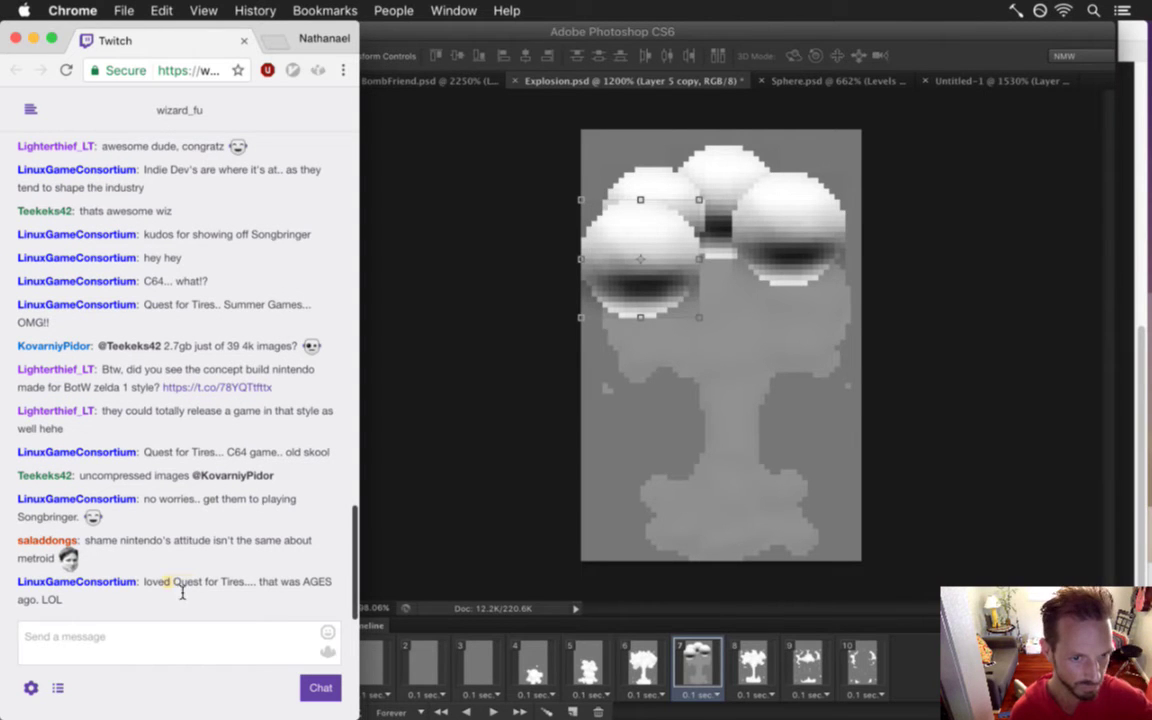
pyautogui.moveTo(182, 593); pyautogui.dragTo(252, 597)
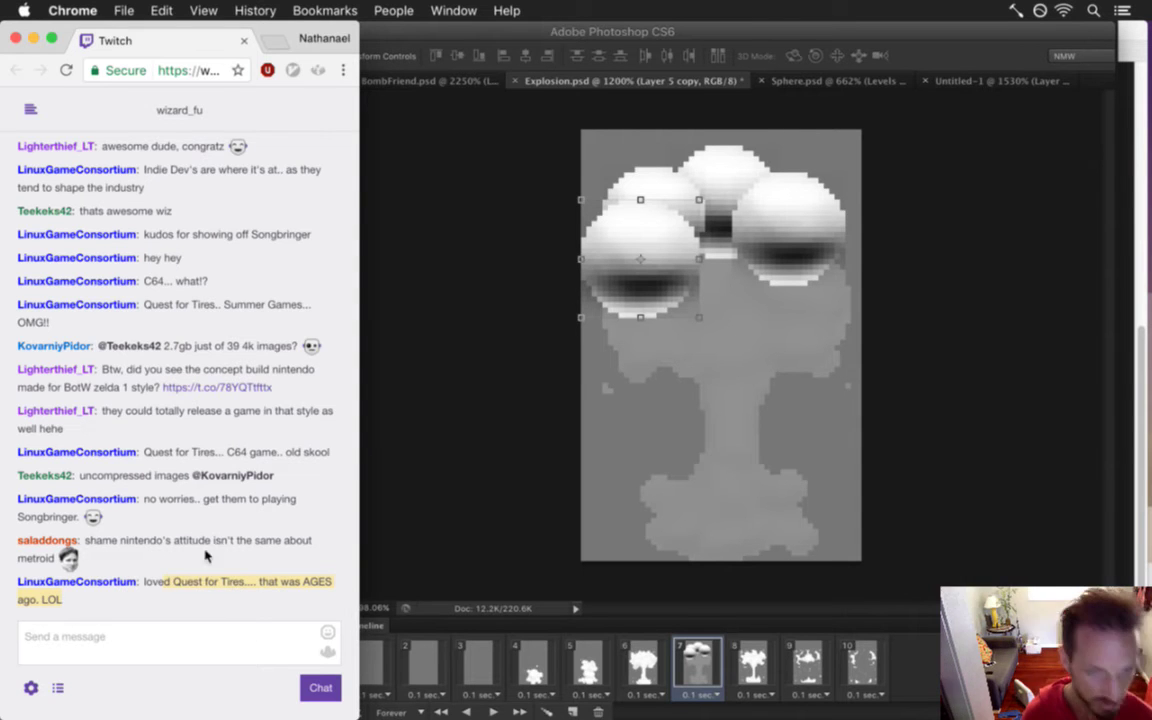
# In Photoshop, duplicate the left sphere layer three times, placing copies at the cloud cap's centre, right side and lower centre
pyautogui.click(480, 430)
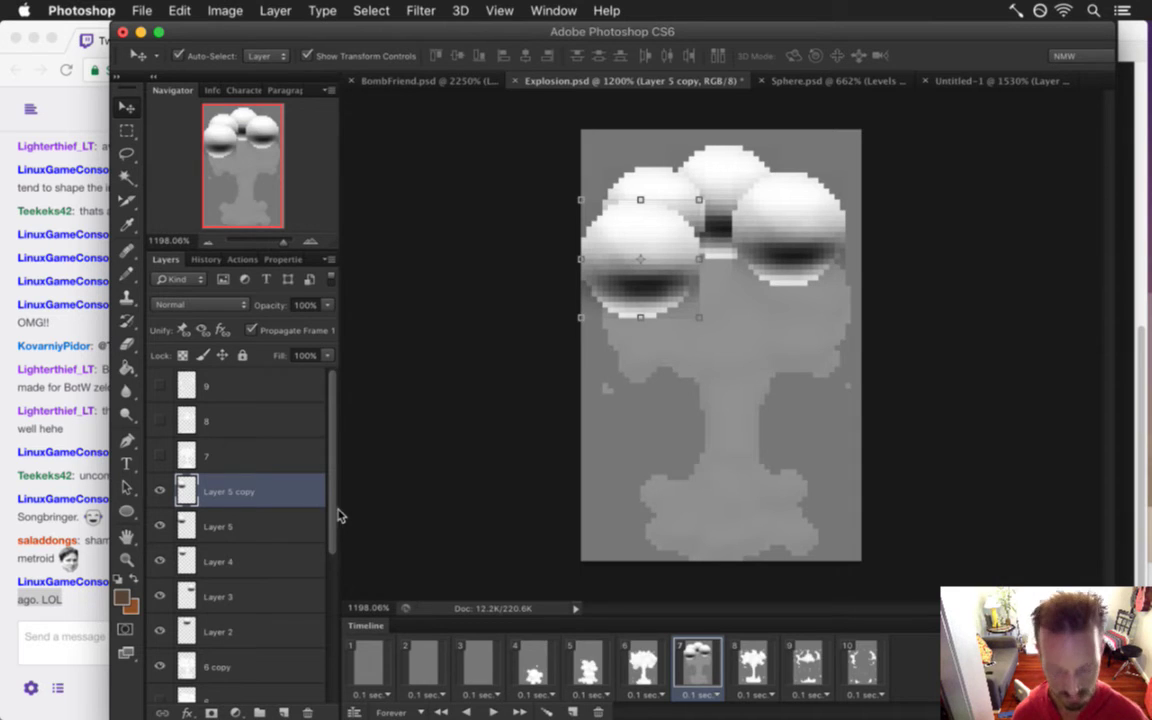
pyautogui.press('super+j')
pyautogui.moveTo(674, 252); pyautogui.dragTo(726, 288)
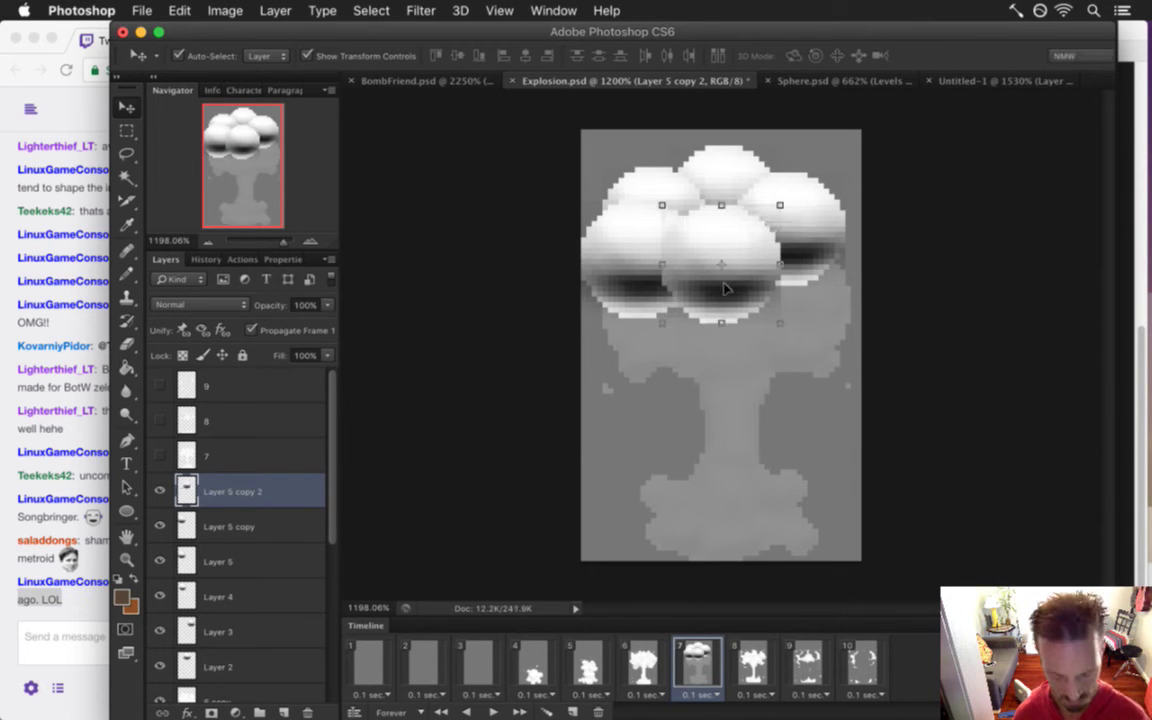
pyautogui.press('super+j')
pyautogui.moveTo(707, 260); pyautogui.dragTo(708, 298)
pyautogui.press('super+j')
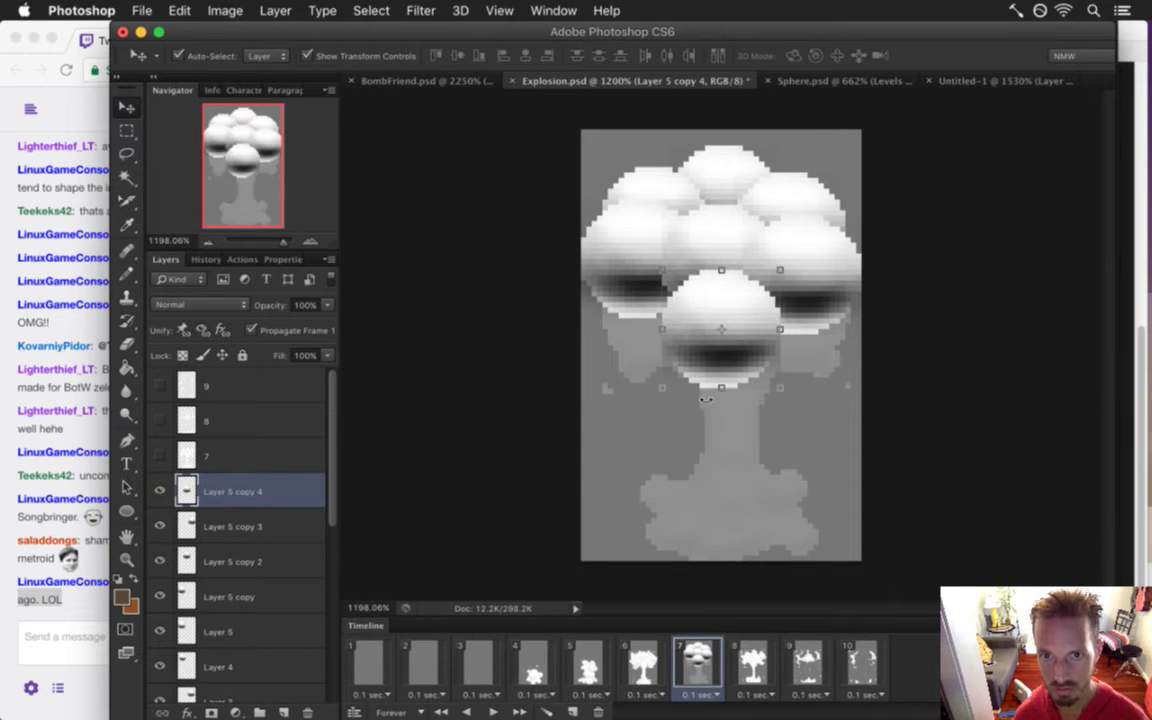
# Add three more sphere copies along the cap's lowest row: one right, one left and one in front at the centre
pyautogui.press('super+j')
pyautogui.moveTo(728, 337); pyautogui.dragTo(620, 292)
pyautogui.press('super+j')
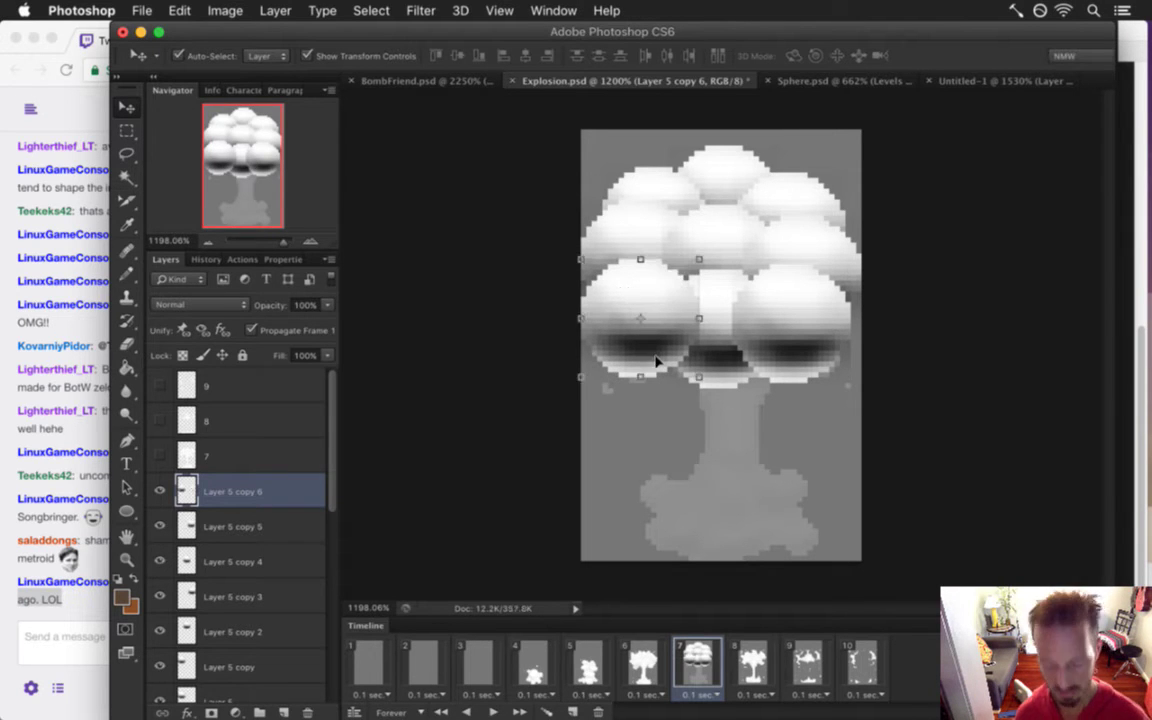
pyautogui.press('super+j')
pyautogui.moveTo(650, 291); pyautogui.dragTo(743, 287)
pyautogui.press('Right')
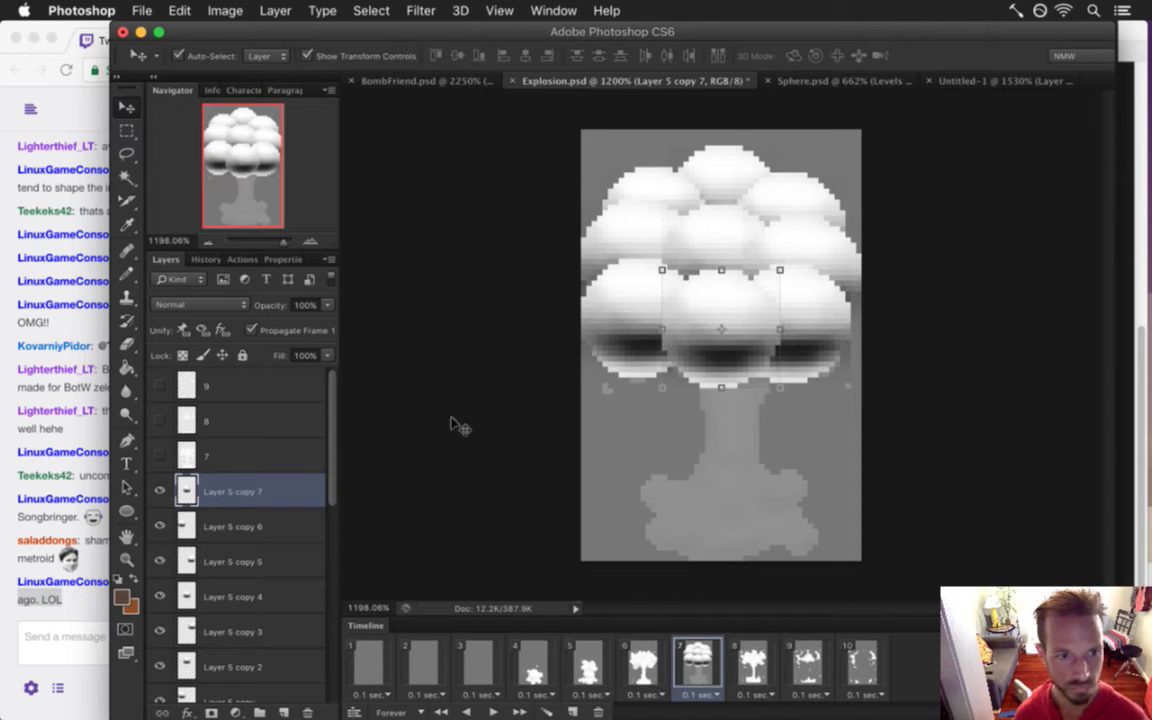
# Duplicate the top sphere on Layer 2, scale the copy to 61.90%, and place it at the left of the cloud's base
pyautogui.moveTo(331, 498); pyautogui.dragTo(329, 617)
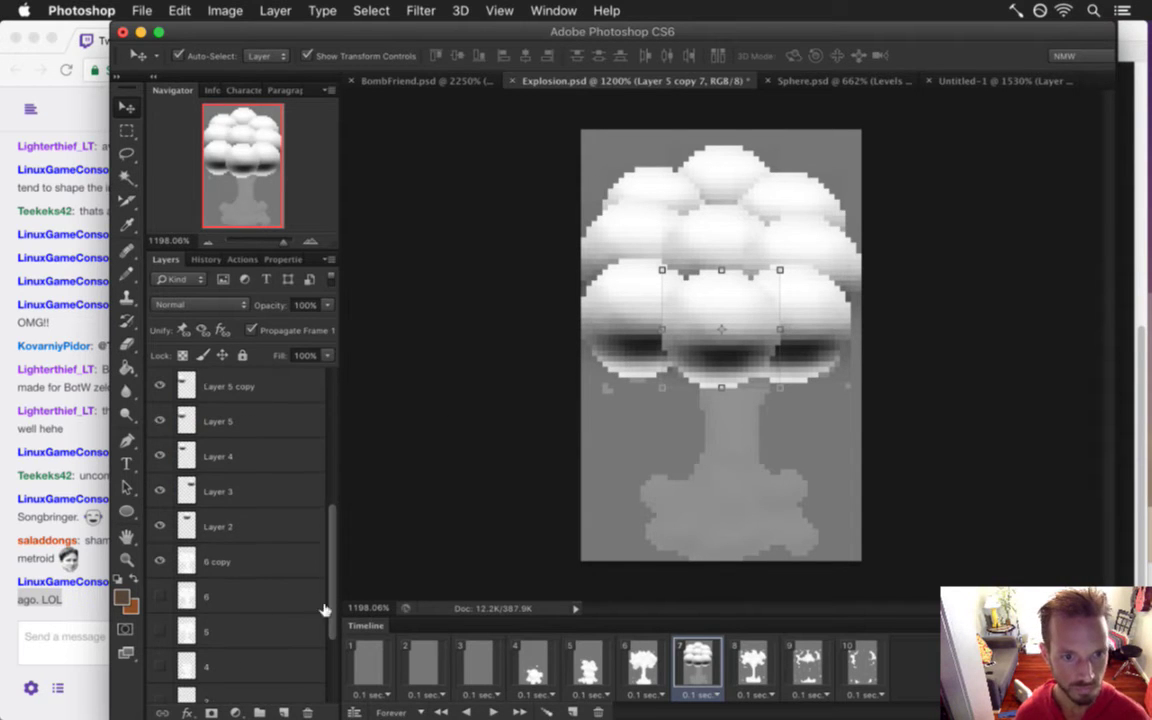
pyautogui.click(278, 527)
pyautogui.press('super+j')
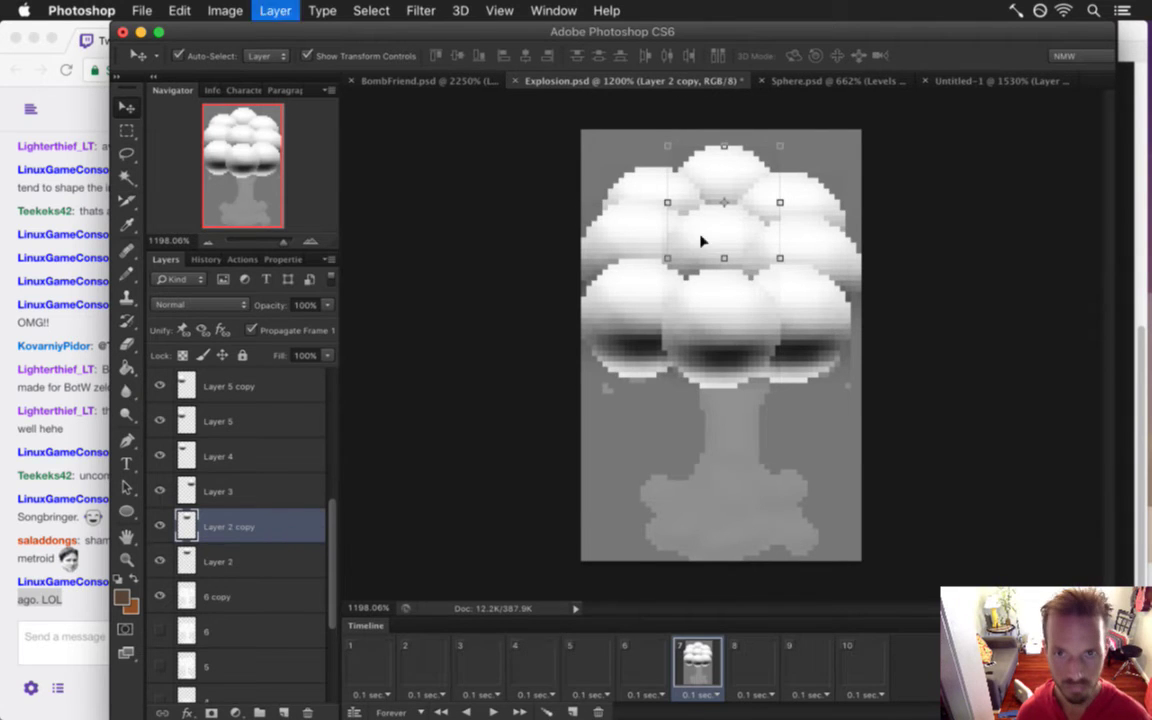
pyautogui.moveTo(740, 172); pyautogui.dragTo(742, 358)
pyautogui.moveTo(776, 452); pyautogui.dragTo(746, 400)
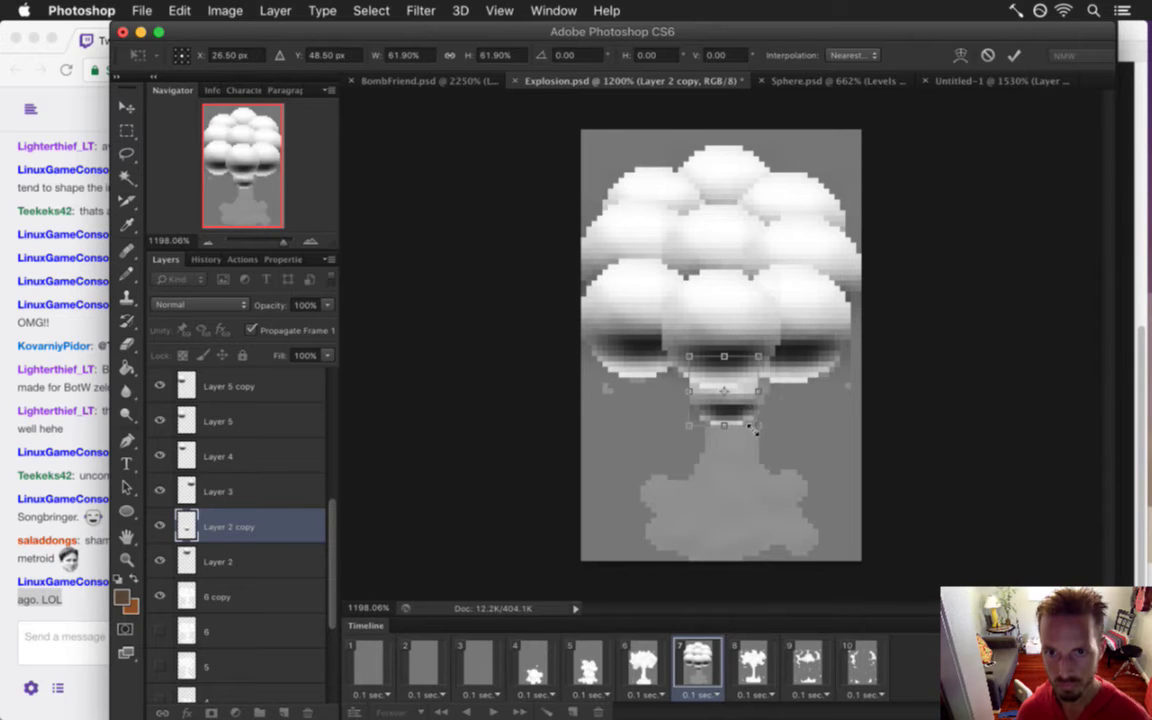
pyautogui.moveTo(736, 364); pyautogui.dragTo(707, 496)
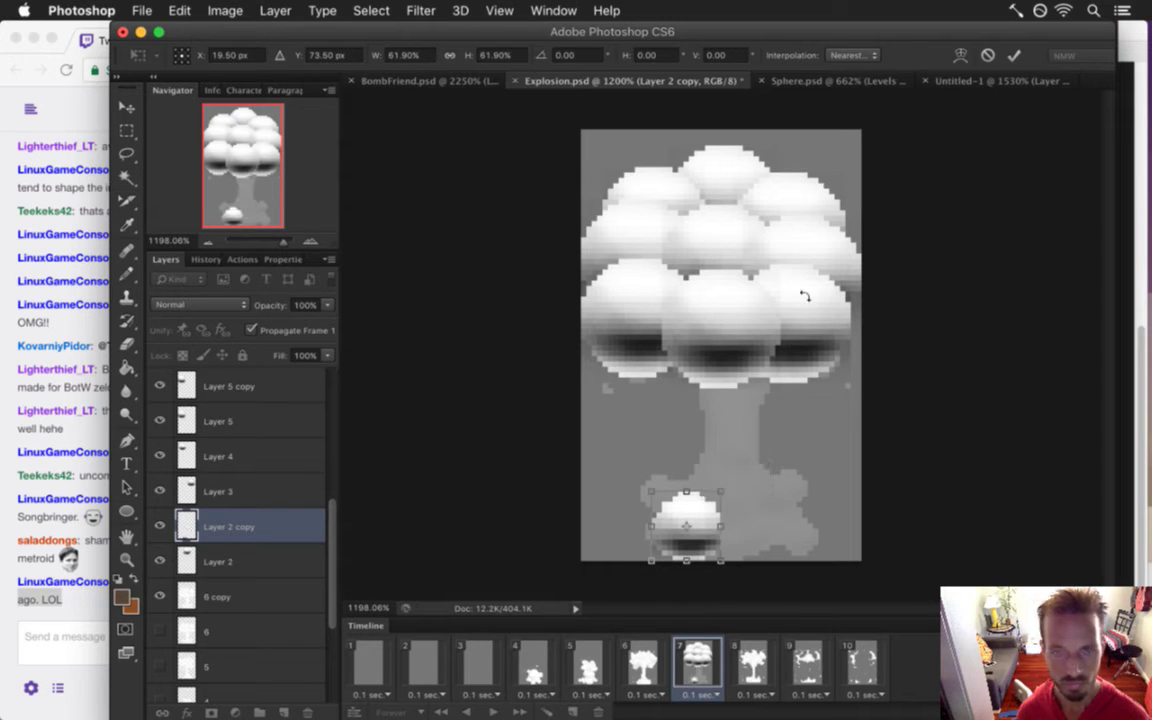
pyautogui.click(1014, 55)
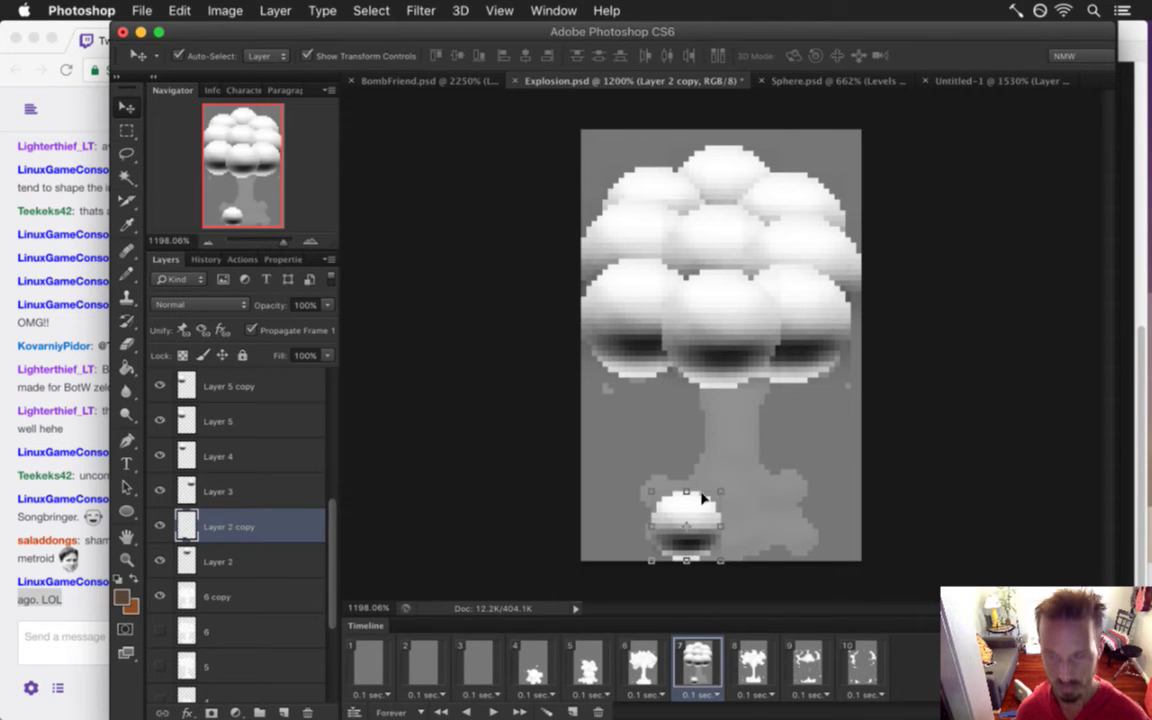
# Duplicate the small sphere repeatedly to build a cluster over the cloud's base, and stack two copies along the stem
pyautogui.moveTo(694, 501); pyautogui.dragTo(745, 523)
pyautogui.press('super+j')
pyautogui.press('super+j')
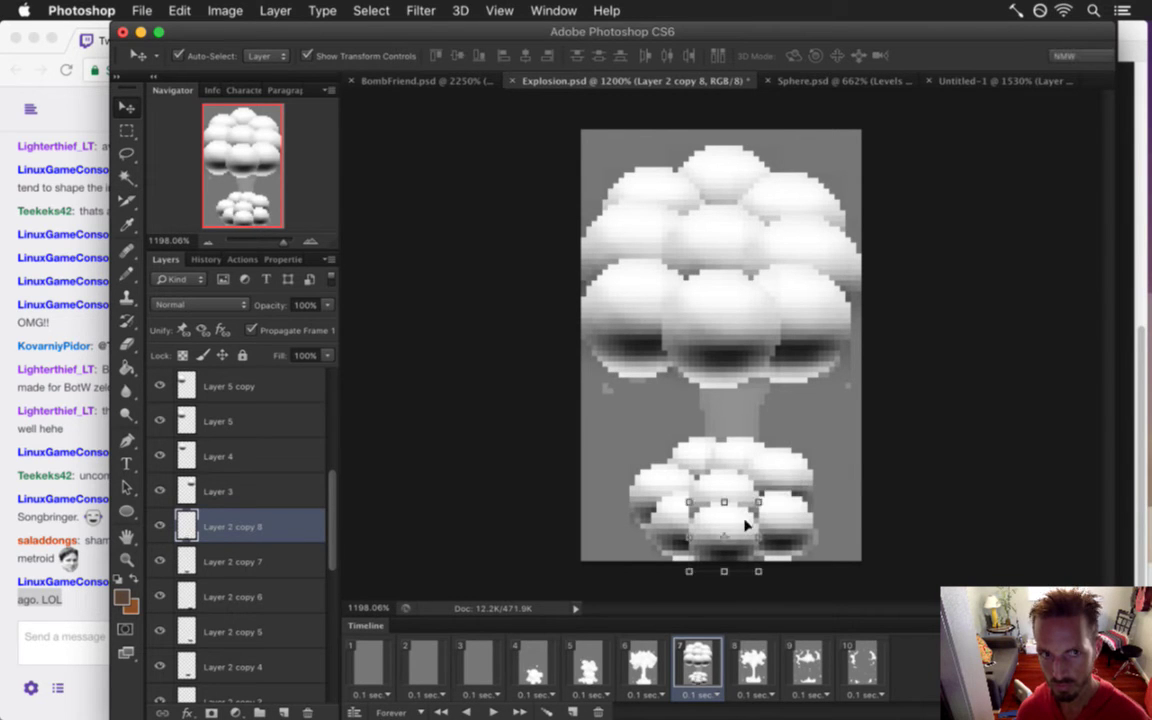
pyautogui.moveTo(748, 512); pyautogui.dragTo(742, 389)
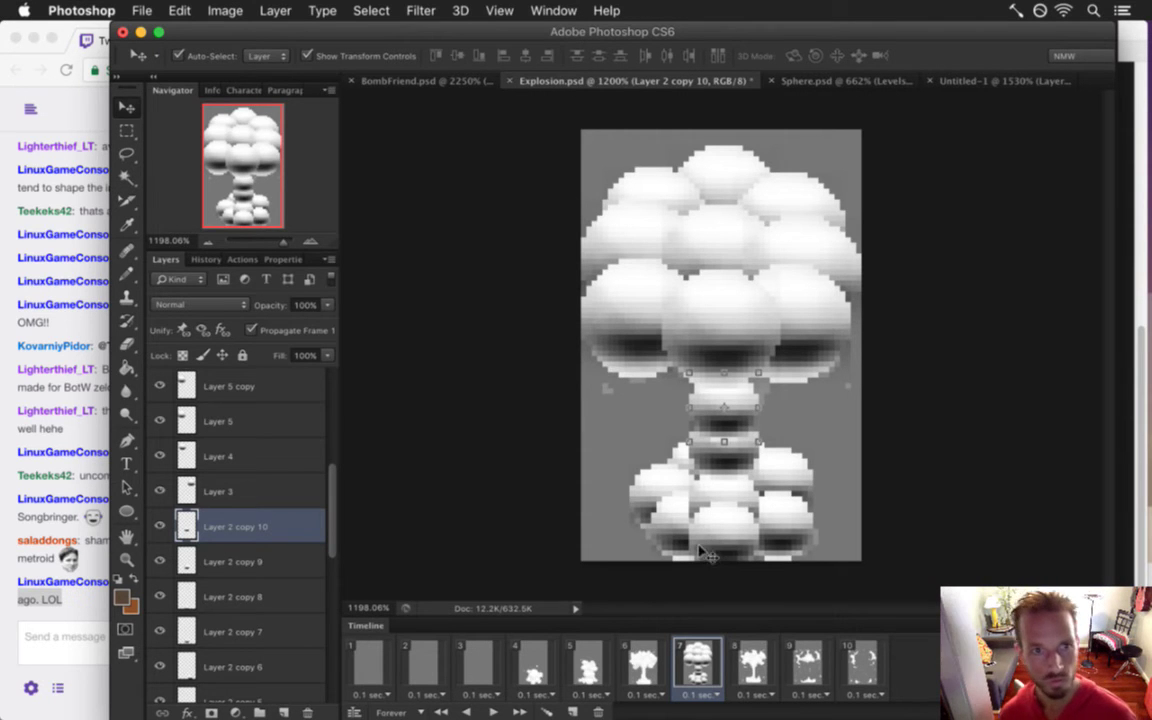
# Try to move the stem layers Layer 2 copy 10 and copy 9 beneath Layer 2 in the stack, and undo the reordering
pyautogui.keyDown('shift'); pyautogui.click(272, 558); pyautogui.keyUp('shift')
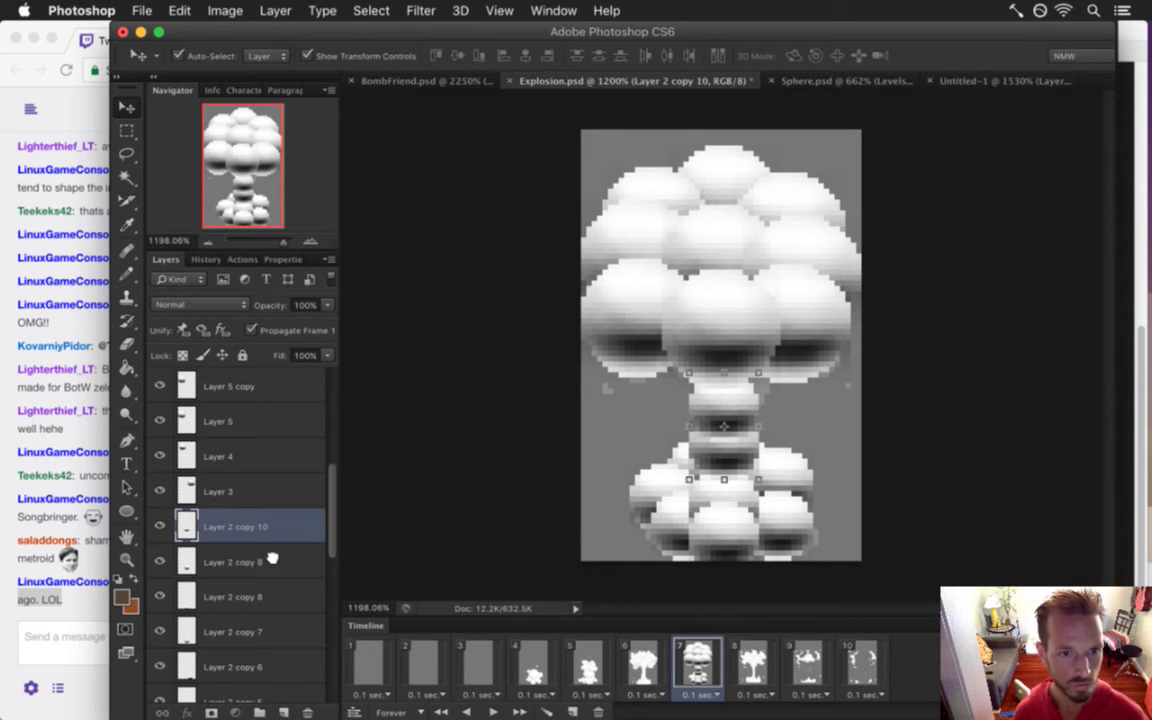
pyautogui.keyDown('shift'); pyautogui.click(272, 560); pyautogui.keyUp('shift')
pyautogui.moveTo(334, 506); pyautogui.dragTo(333, 538)
pyautogui.moveTo(193, 452); pyautogui.dragTo(195, 682)
pyautogui.moveTo(329, 535); pyautogui.dragTo(318, 596)
pyautogui.scroll(-1, 318, 596)
pyautogui.moveTo(180, 400); pyautogui.dragTo(200, 541)
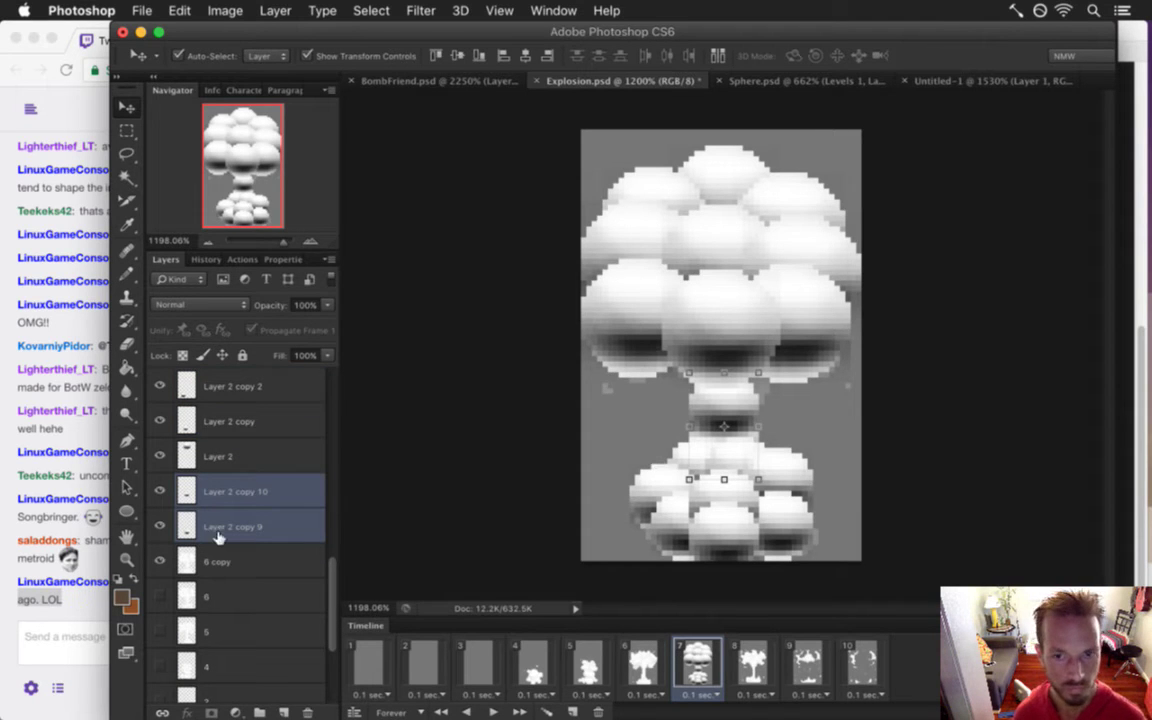
pyautogui.press('super+z')
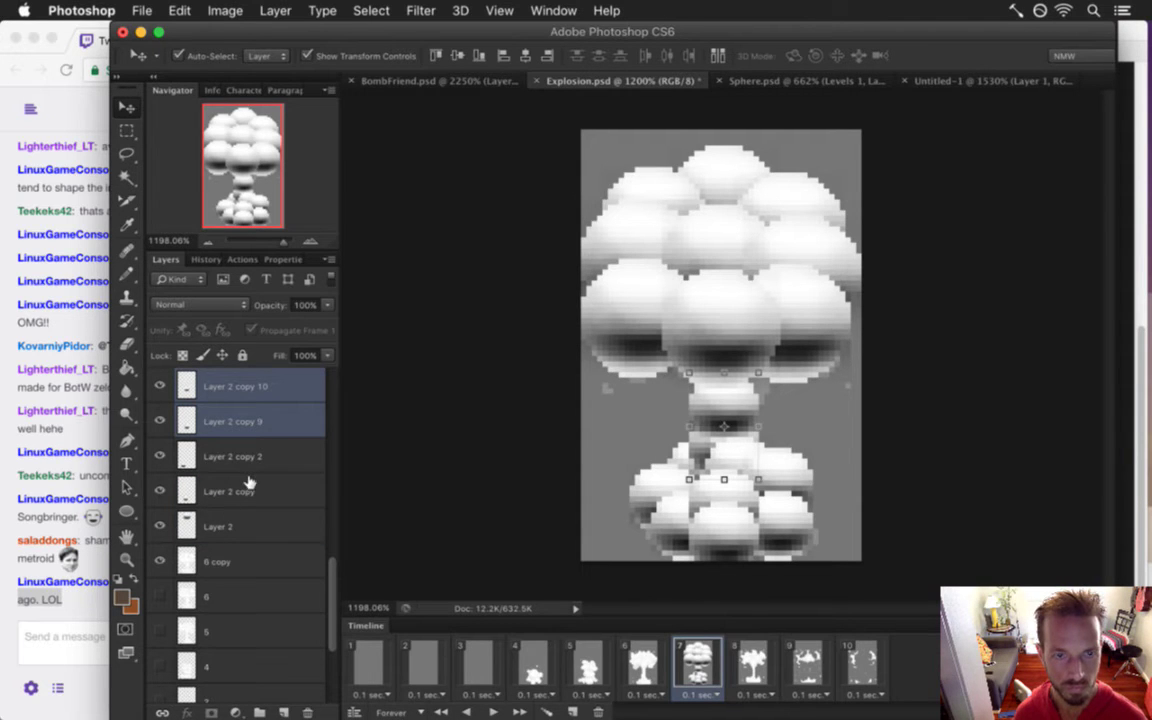
pyautogui.press('super+alt+z')
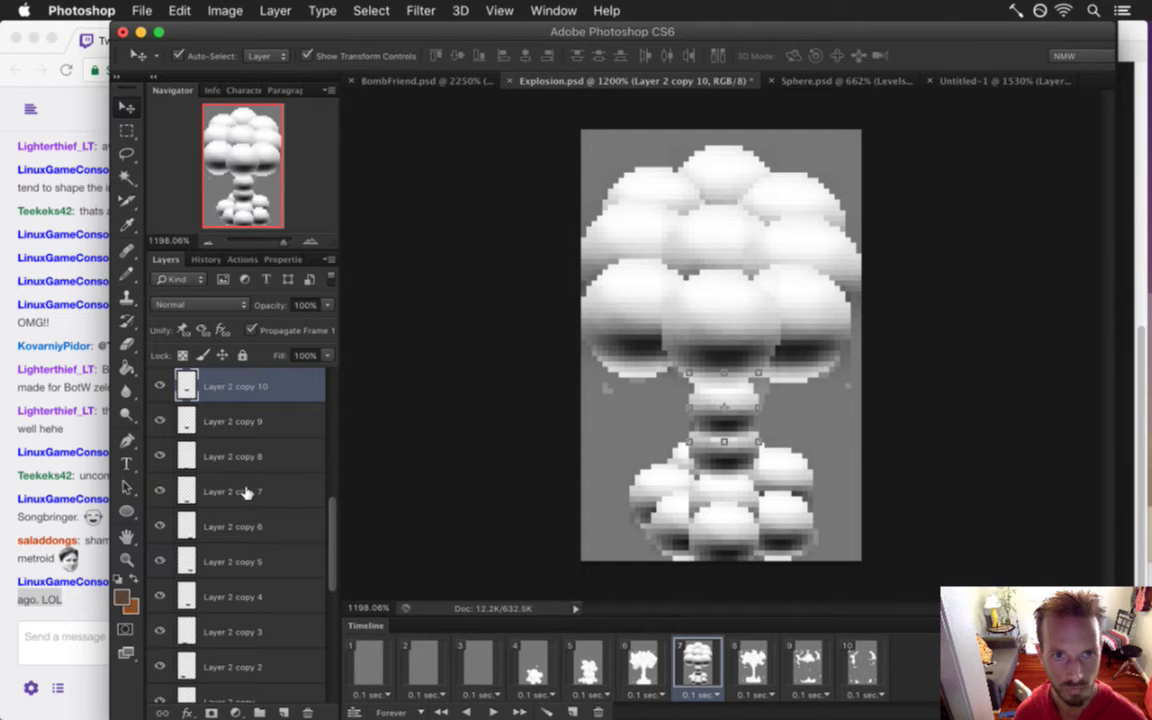
# Merge the sphere layers, from the topmost down to Layer 2, into one layer and save the document
pyautogui.moveTo(334, 525); pyautogui.dragTo(318, 587)
pyautogui.click(297, 452)
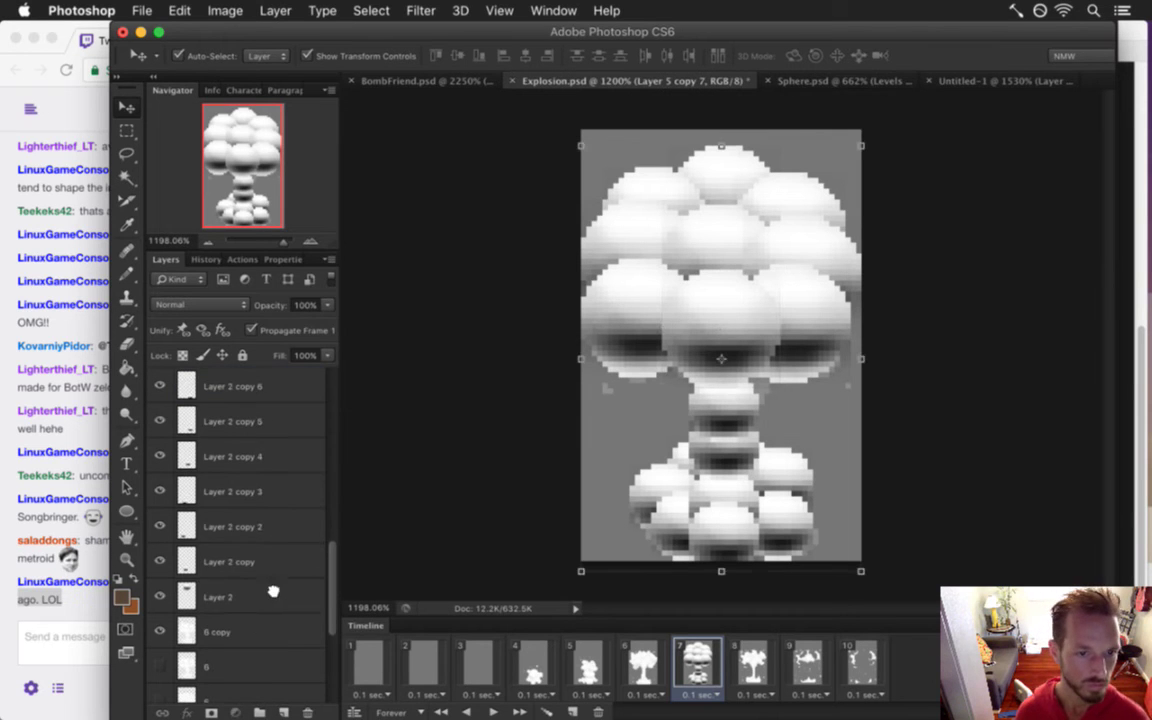
pyautogui.keyDown('shift'); pyautogui.click(264, 594); pyautogui.keyUp('shift')
pyautogui.rightClick(290, 594)
pyautogui.click(359, 472)
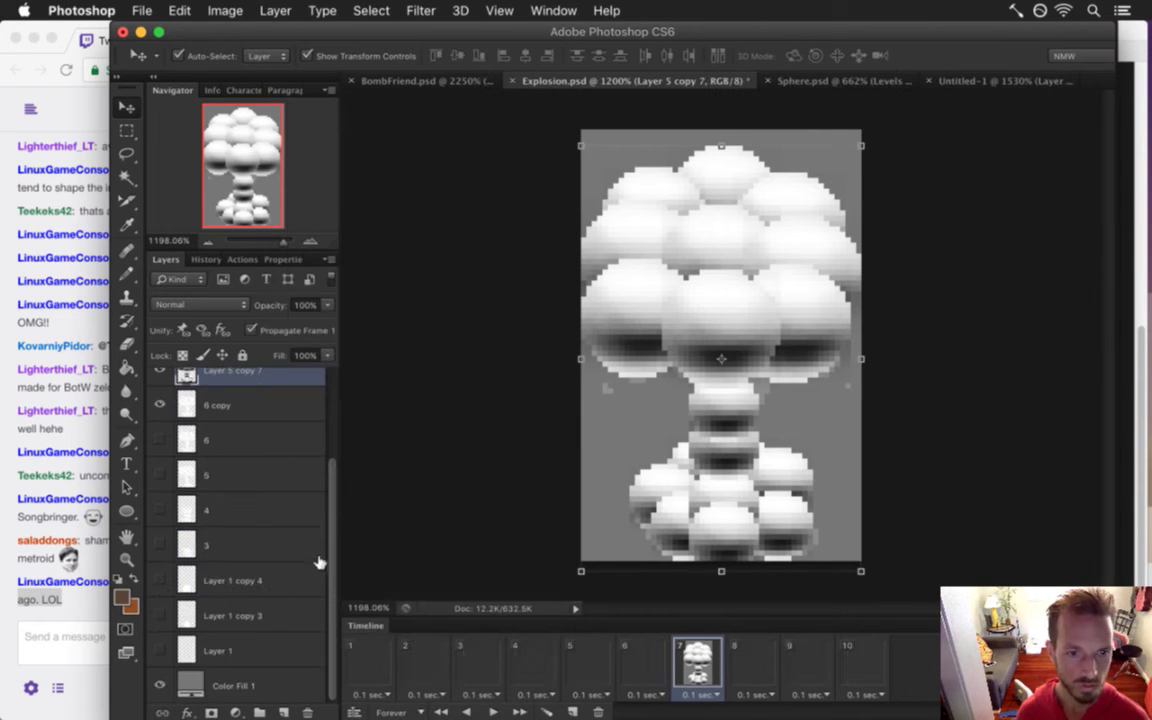
pyautogui.moveTo(332, 548); pyautogui.dragTo(334, 501)
pyautogui.press('super+s')
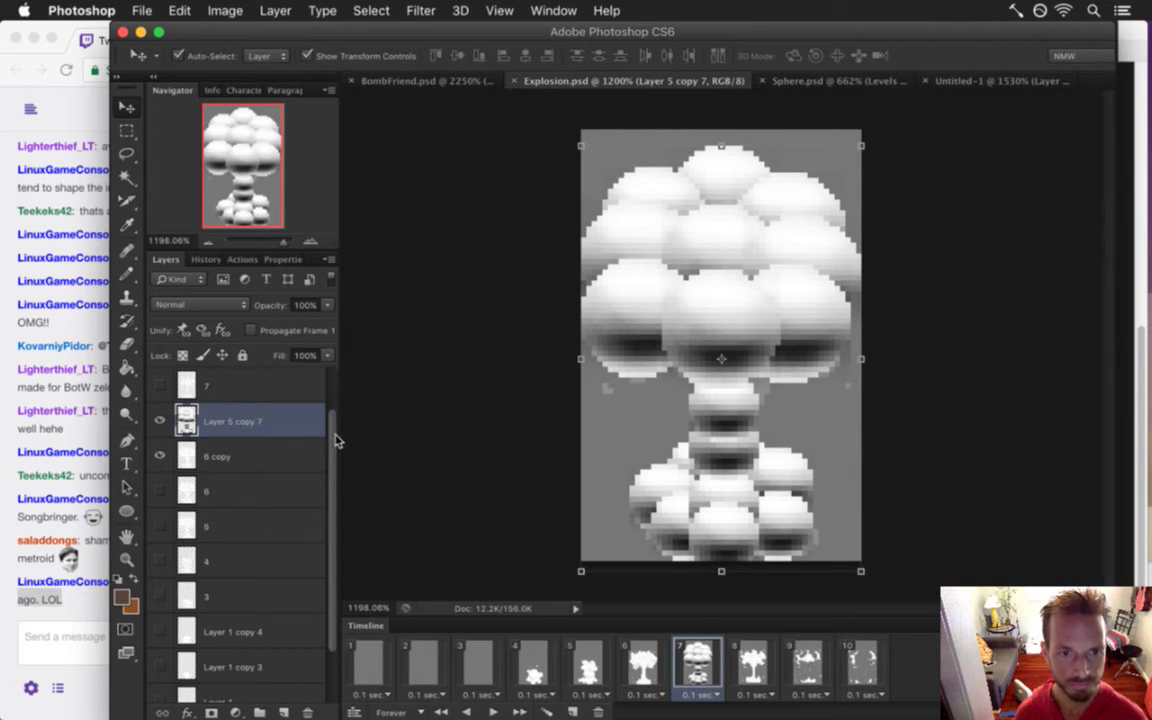
# Hide the merged sphere layer, Layer 5 copy 7, and add a new empty layer directly above 6 copy
pyautogui.moveTo(332, 449); pyautogui.dragTo(334, 360)
pyautogui.click(265, 382)
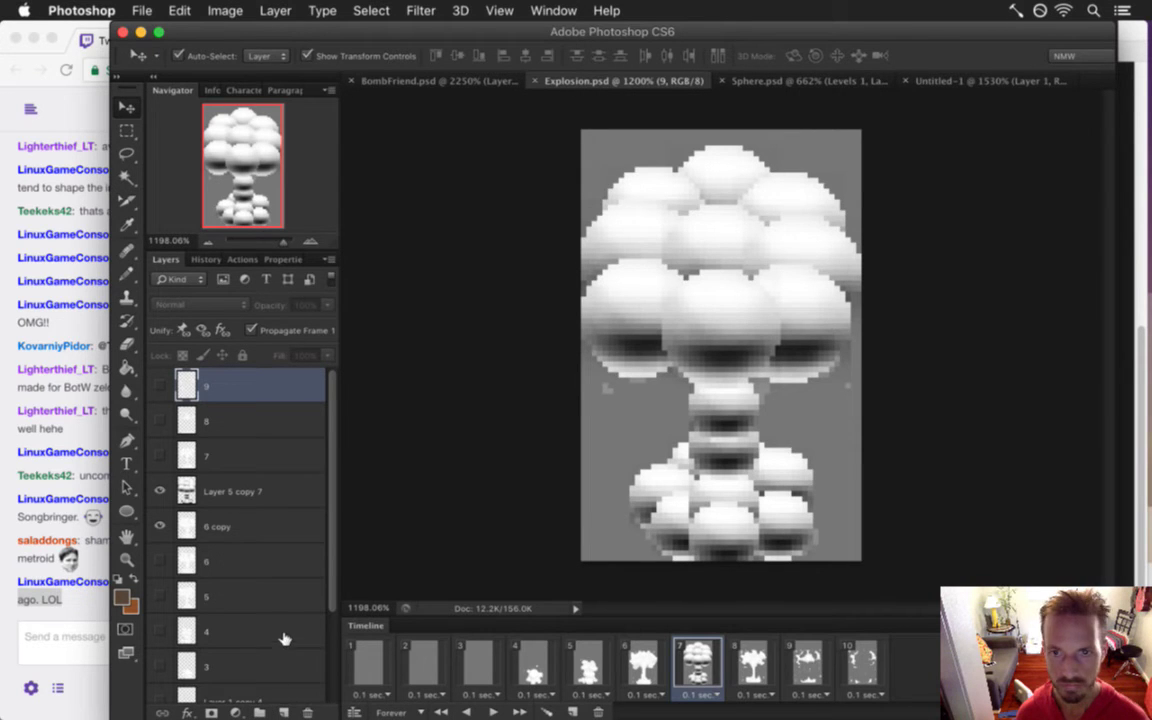
pyautogui.click(157, 491)
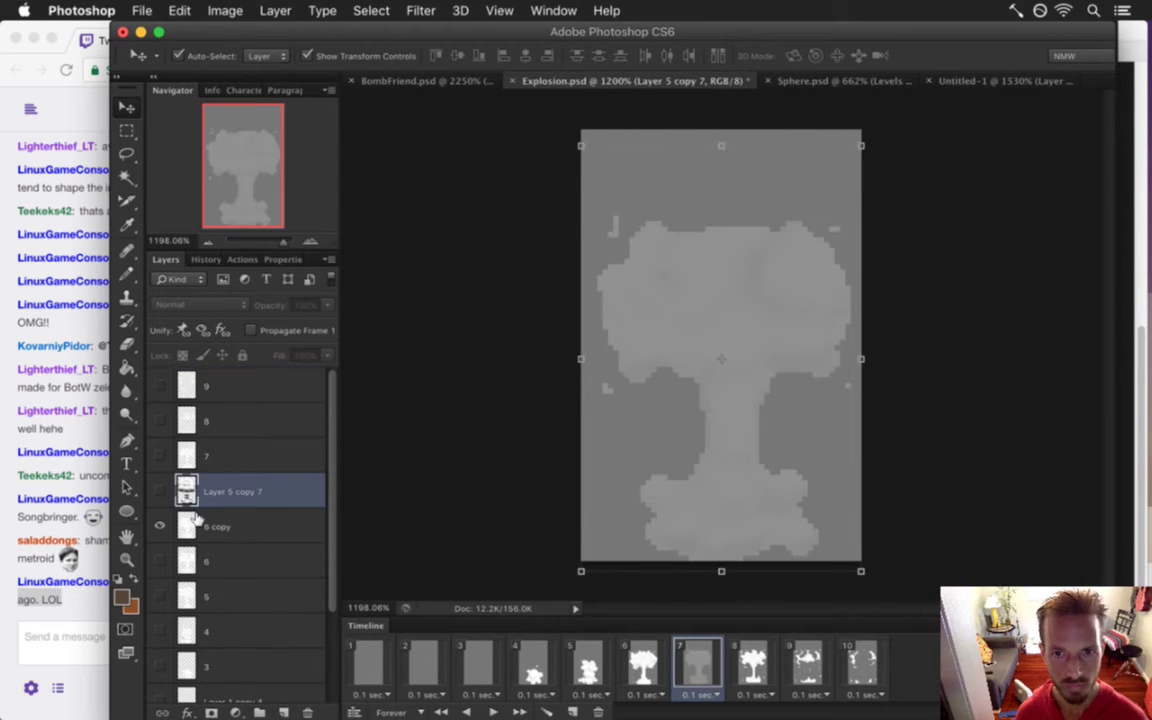
pyautogui.press('m')
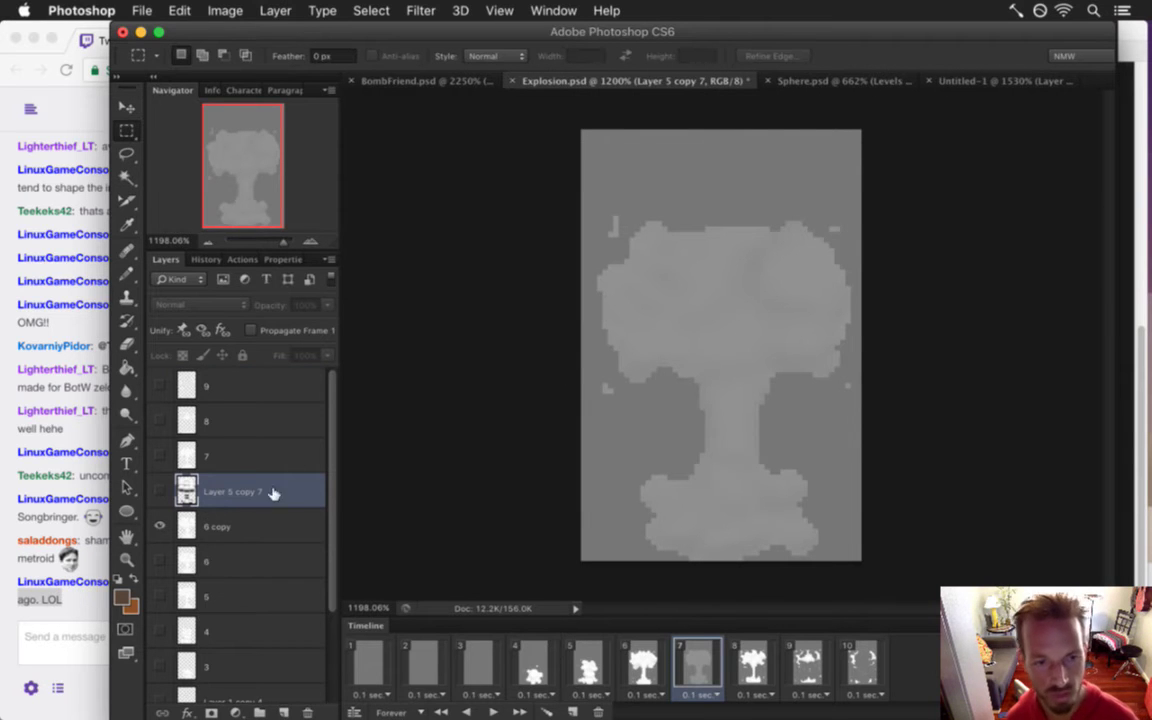
pyautogui.click(228, 526)
pyautogui.click(286, 710)
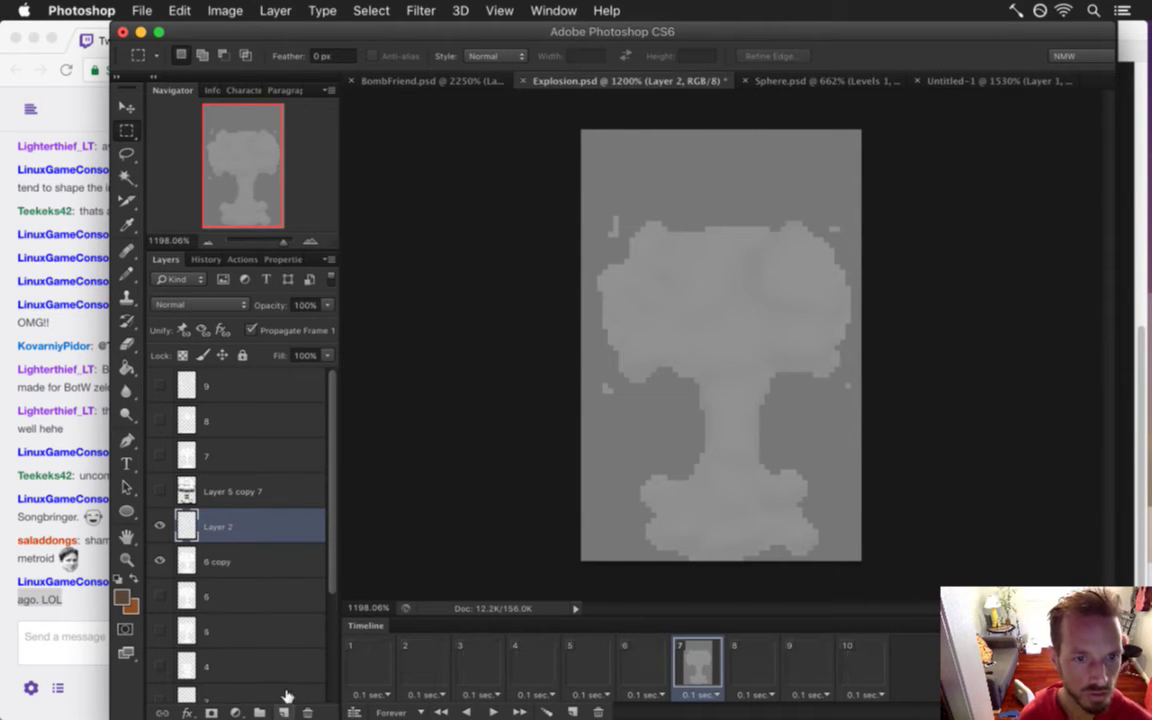
# Set the foreground colour to white and draw a closed one-pixel Pencil outline of the mushroom cap on Layer 2
pyautogui.click(122, 597)
pyautogui.moveTo(894, 384); pyautogui.dragTo(895, 348)
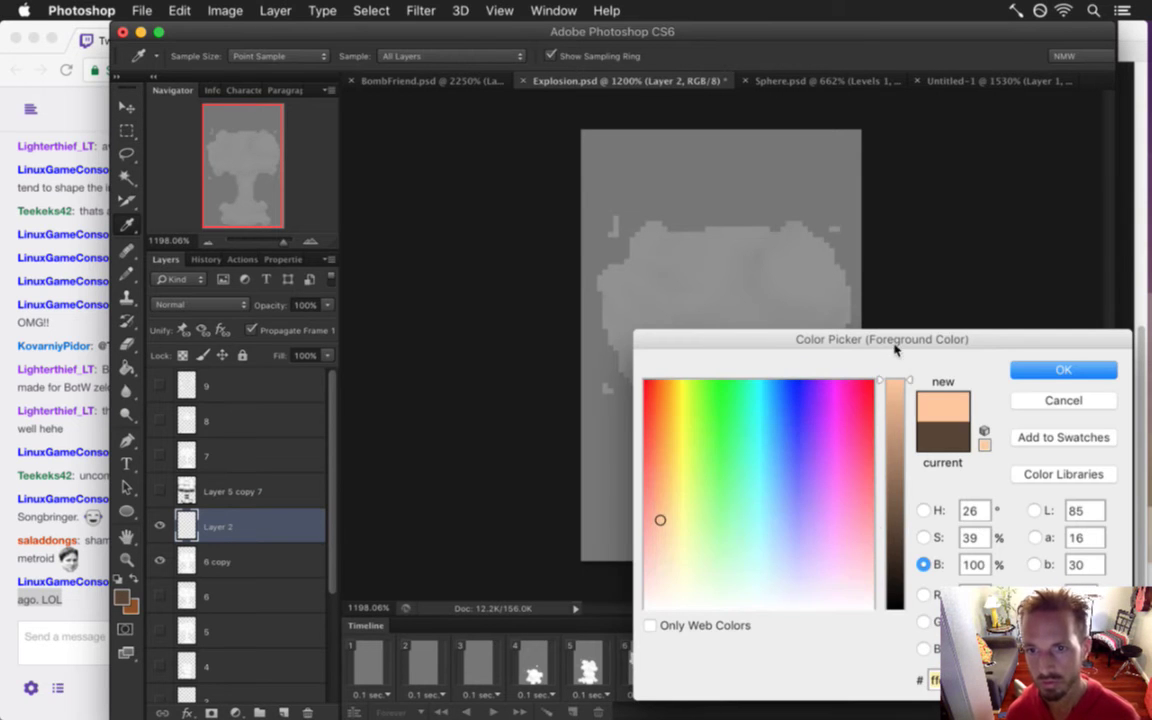
pyautogui.moveTo(725, 563); pyautogui.dragTo(731, 612)
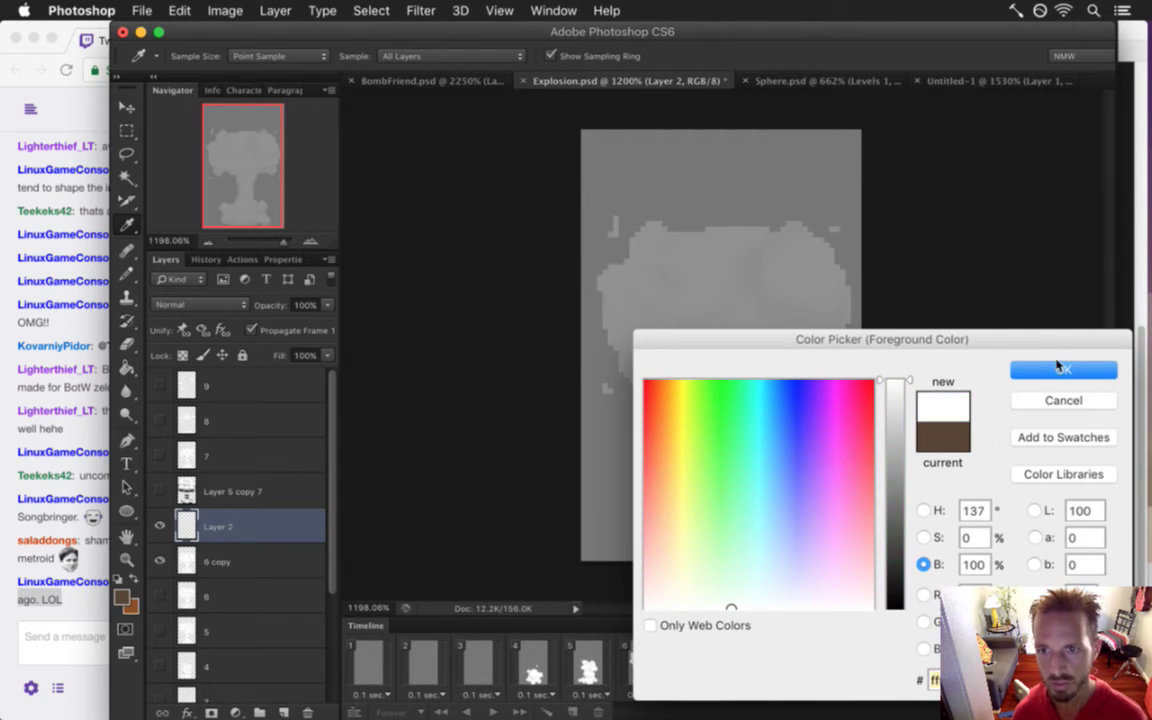
pyautogui.press('Return')
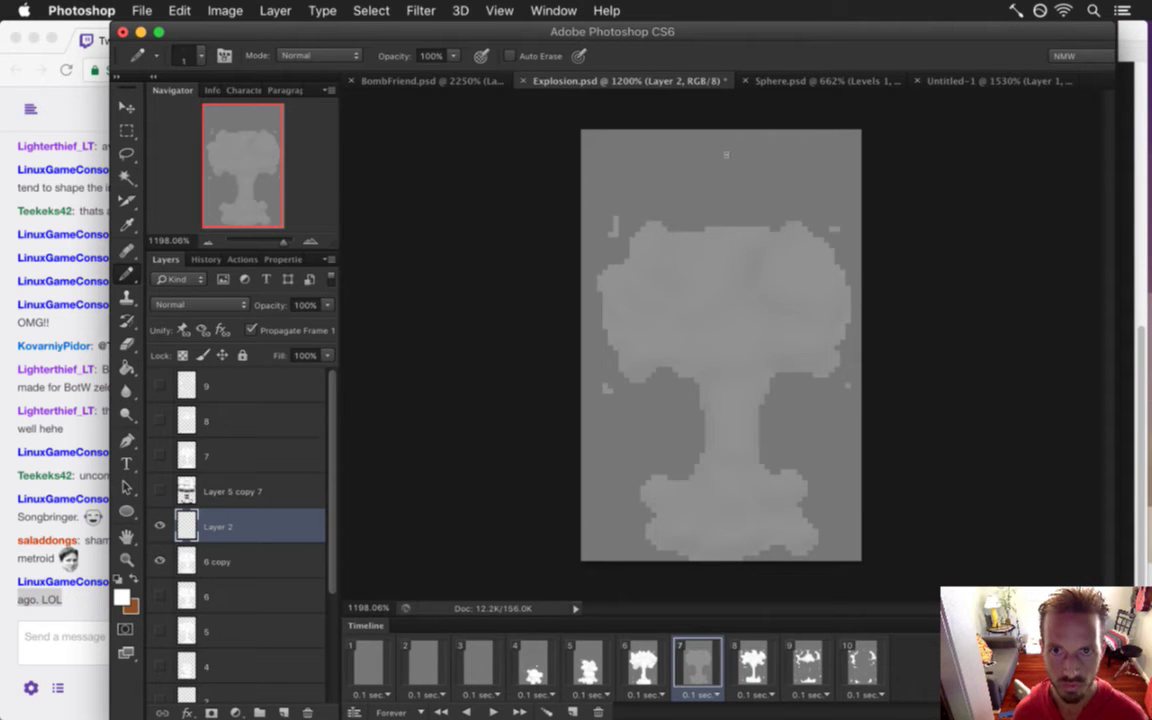
pyautogui.moveTo(720, 146)
pyautogui.mouseDown()
pyautogui.moveTo(681, 153)
pyautogui.moveTo(615, 207)
pyautogui.moveTo(584, 266)
pyautogui.moveTo(596, 322)
pyautogui.moveTo(693, 370)
pyautogui.moveTo(812, 370)
pyautogui.moveTo(844, 347)
pyautogui.moveTo(862, 300)
pyautogui.moveTo(848, 245)
pyautogui.moveTo(757, 172)
pyautogui.moveTo(714, 150)
pyautogui.mouseUp()
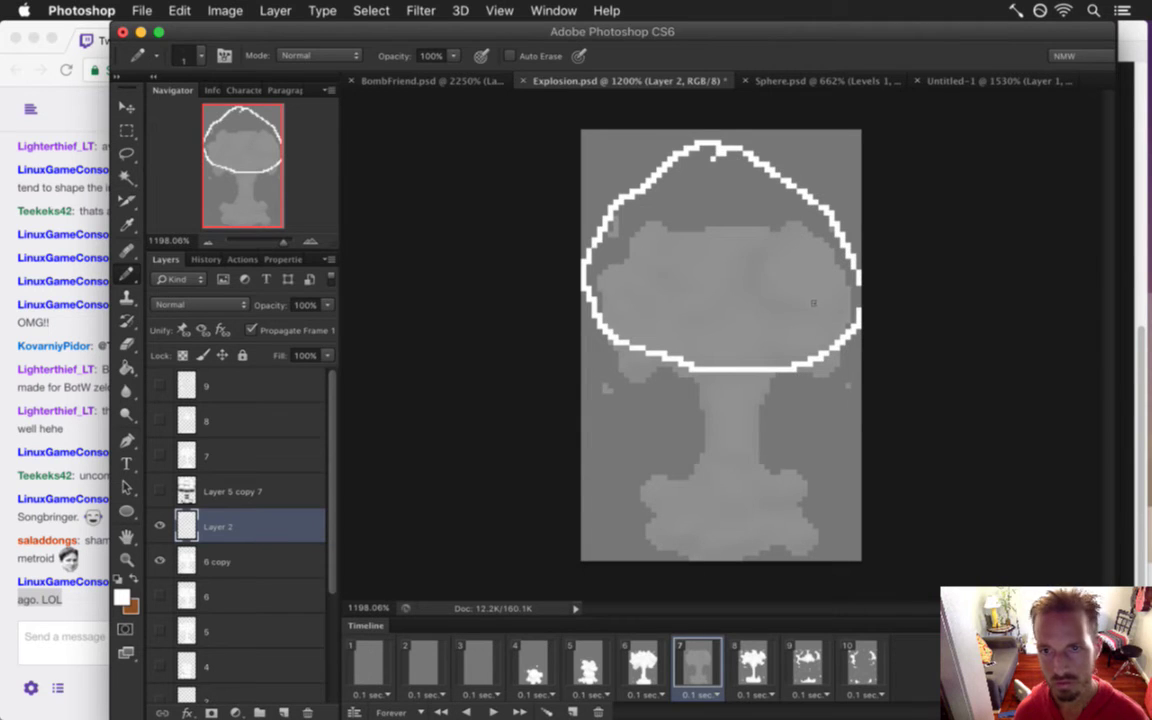
pyautogui.moveTo(857, 290); pyautogui.dragTo(836, 340)
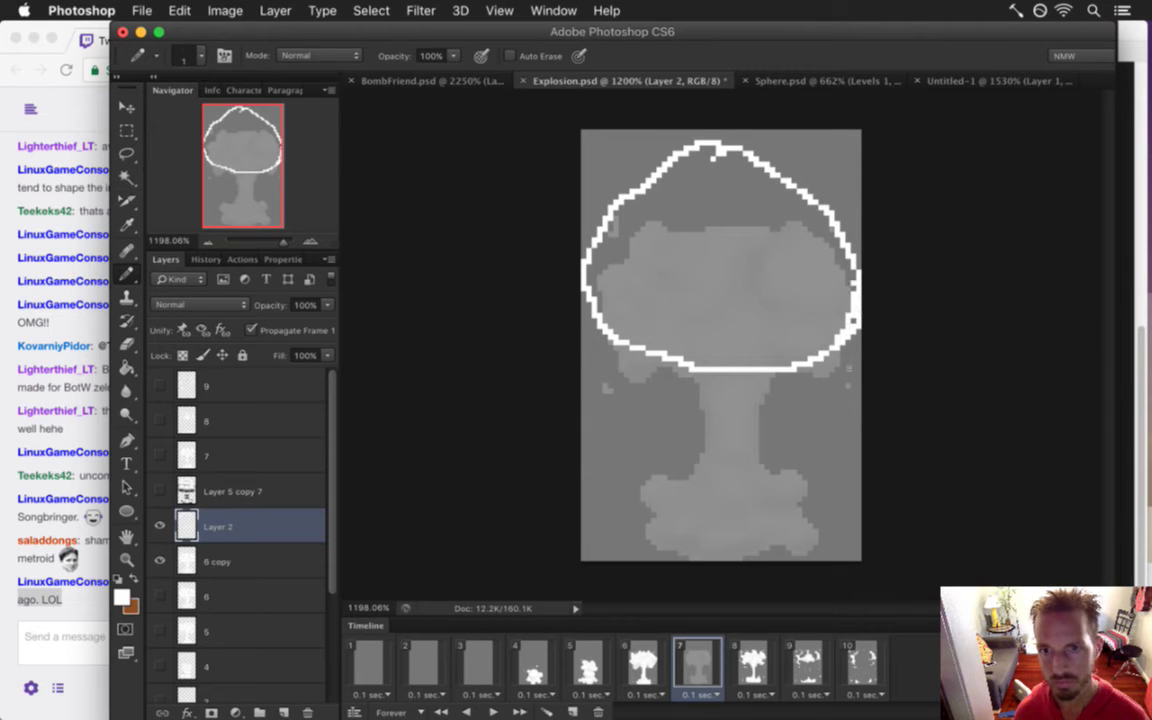
# Try to fill the inside of the cap outline with white using the non-contiguous Paint Bucket, and undo the fills
pyautogui.press('e')
pyautogui.press('g')
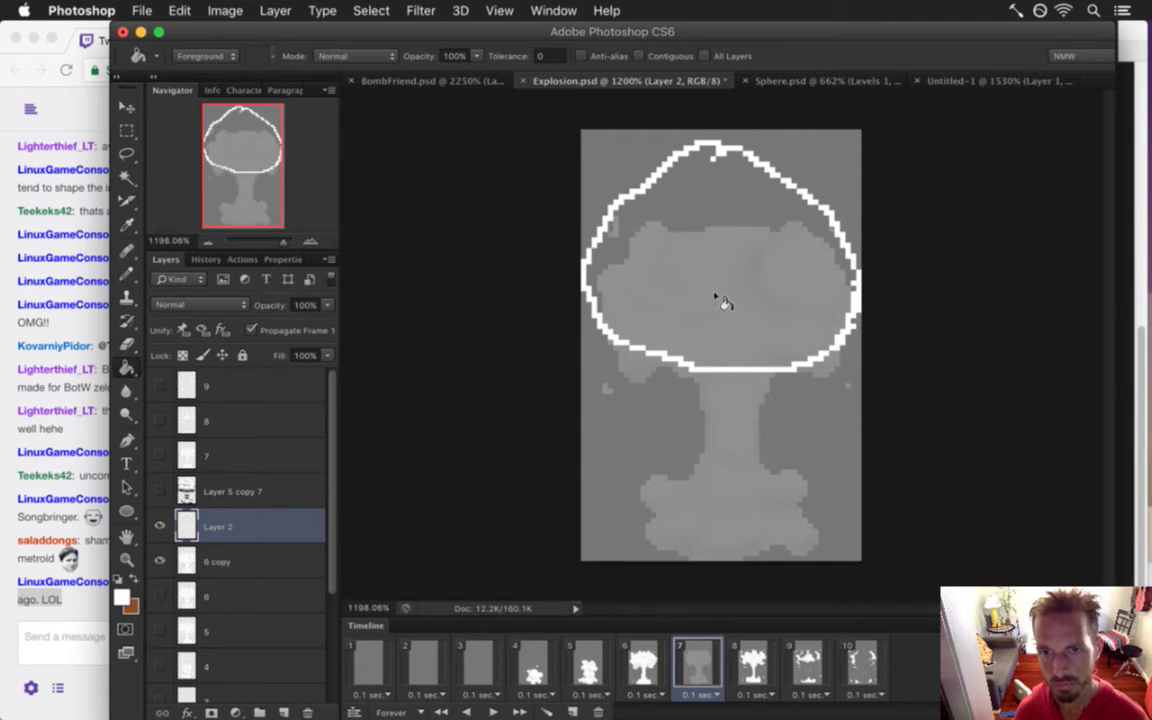
pyautogui.click(719, 305)
pyautogui.press('super+z')
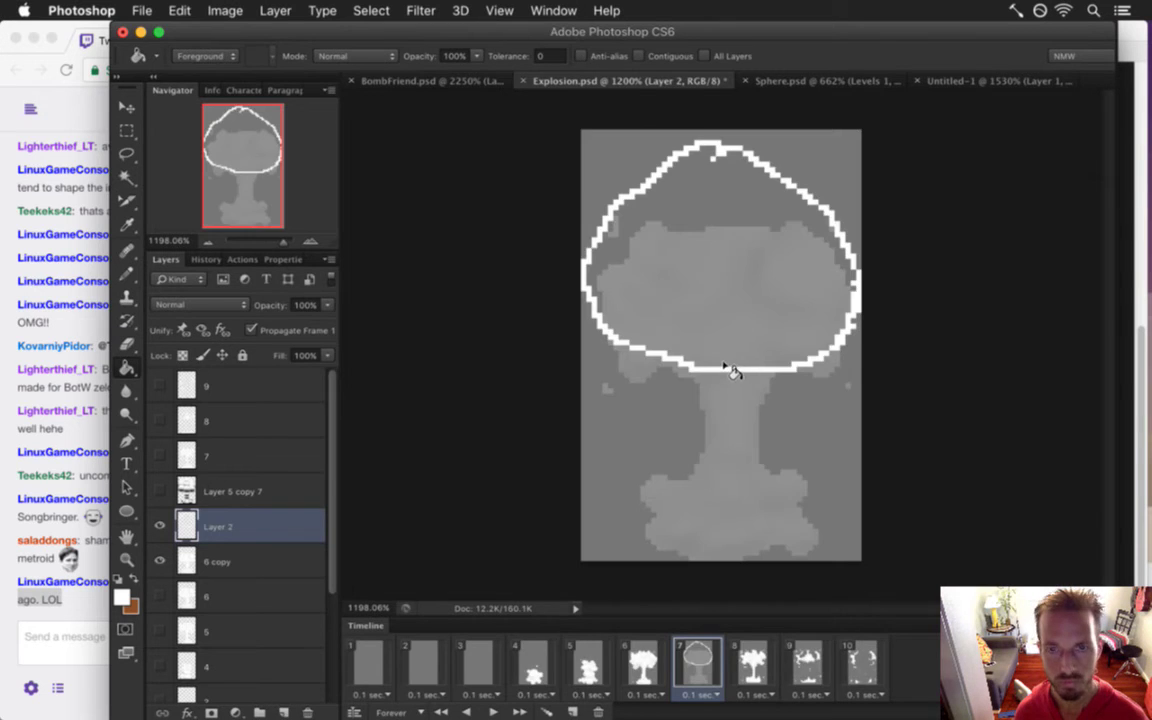
pyautogui.click(650, 334)
pyautogui.press('super+z')
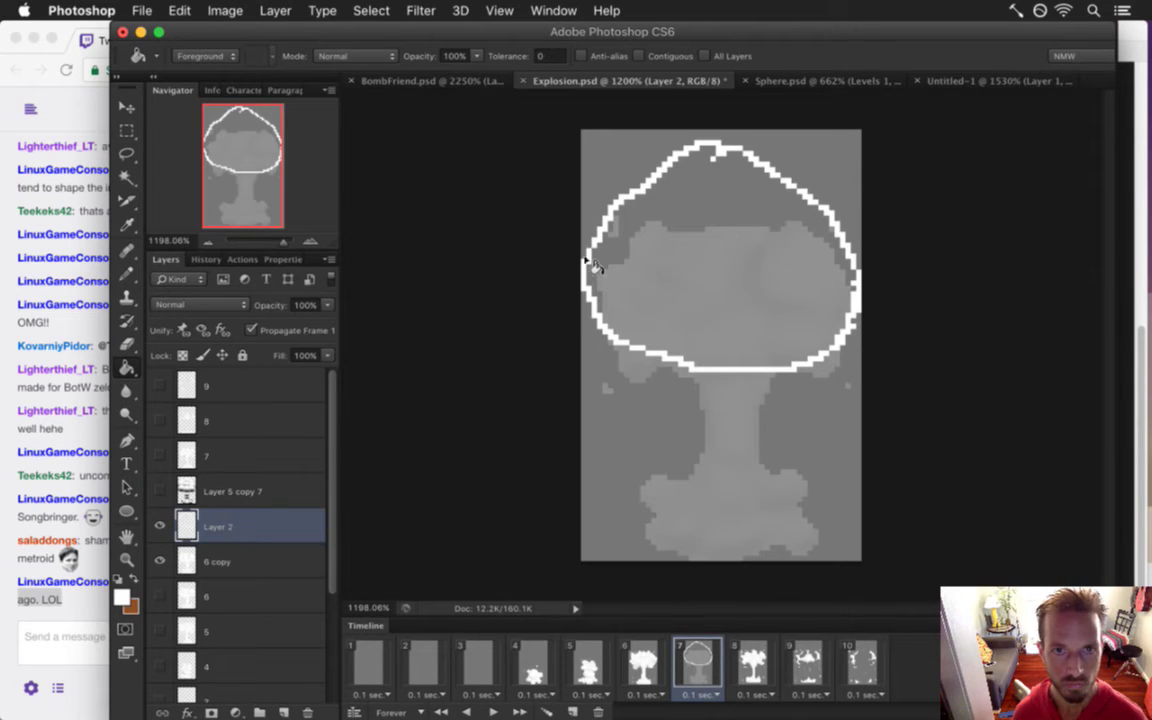
# Make the Paint Bucket fill contiguous and fill the inside of the cap outline with white
pyautogui.click(672, 57)
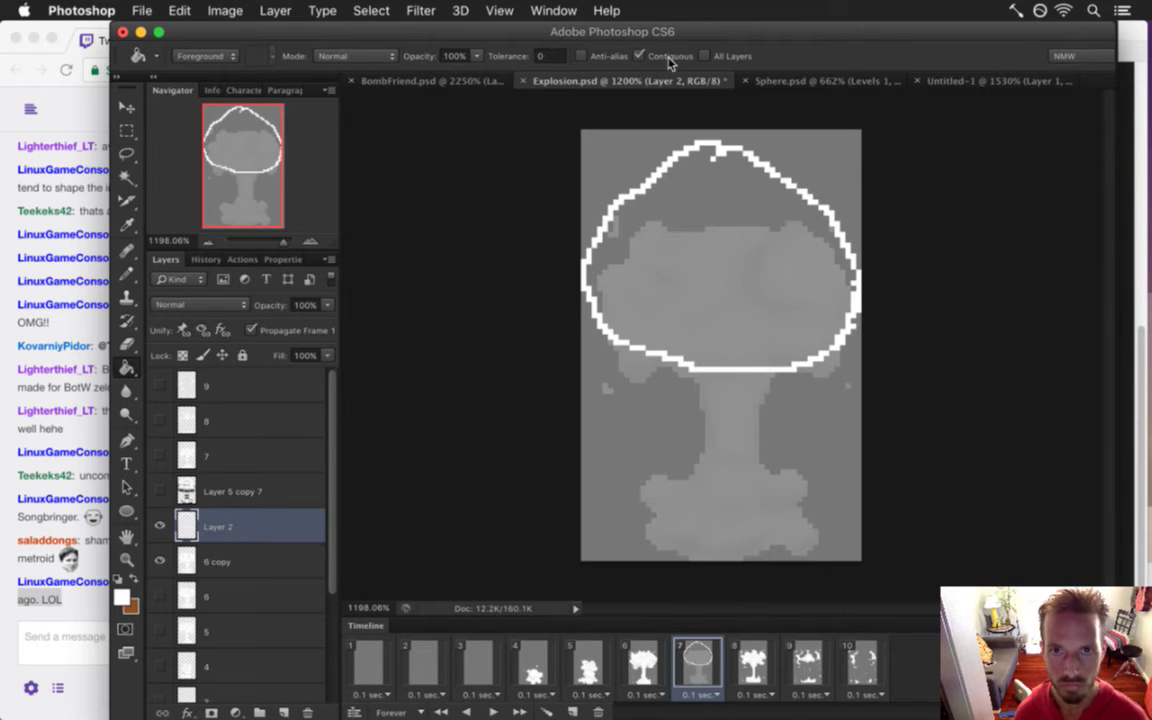
pyautogui.click(728, 314)
pyautogui.press('m')
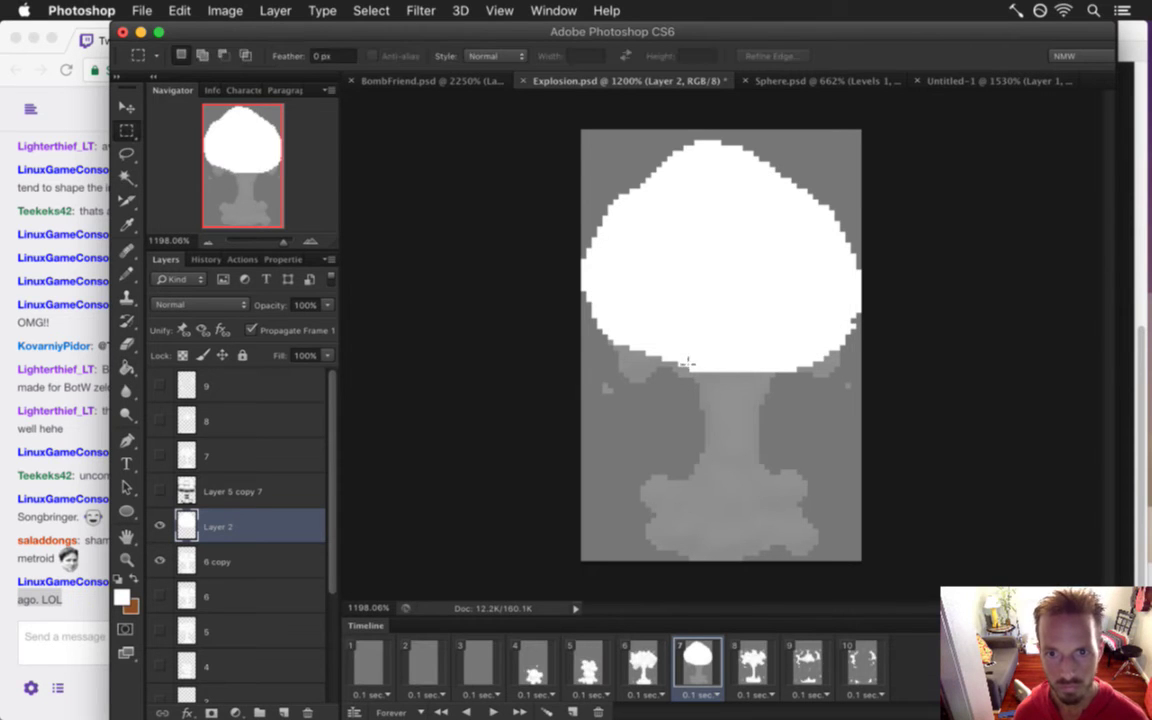
# Outline the stem and the lumpy base below the cap with the white Pencil, and fill the enclosed area with white
pyautogui.press('b')
pyautogui.moveTo(693, 376); pyautogui.dragTo(714, 488)
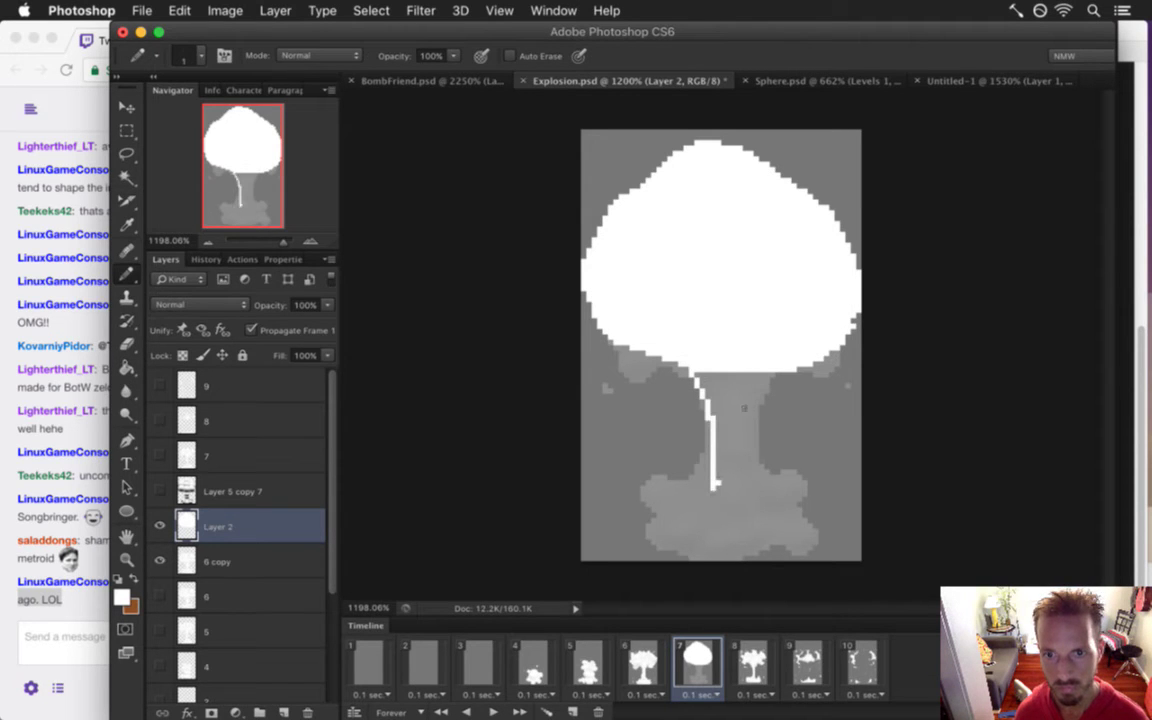
pyautogui.moveTo(767, 372)
pyautogui.mouseDown()
pyautogui.moveTo(750, 483)
pyautogui.moveTo(690, 476)
pyautogui.moveTo(649, 488)
pyautogui.moveTo(653, 514)
pyautogui.moveTo(682, 520)
pyautogui.moveTo(676, 547)
pyautogui.moveTo(688, 557)
pyautogui.moveTo(750, 557)
pyautogui.moveTo(818, 544)
pyautogui.moveTo(812, 516)
pyautogui.moveTo(799, 517)
pyautogui.moveTo(808, 494)
pyautogui.moveTo(752, 488)
pyautogui.mouseUp()
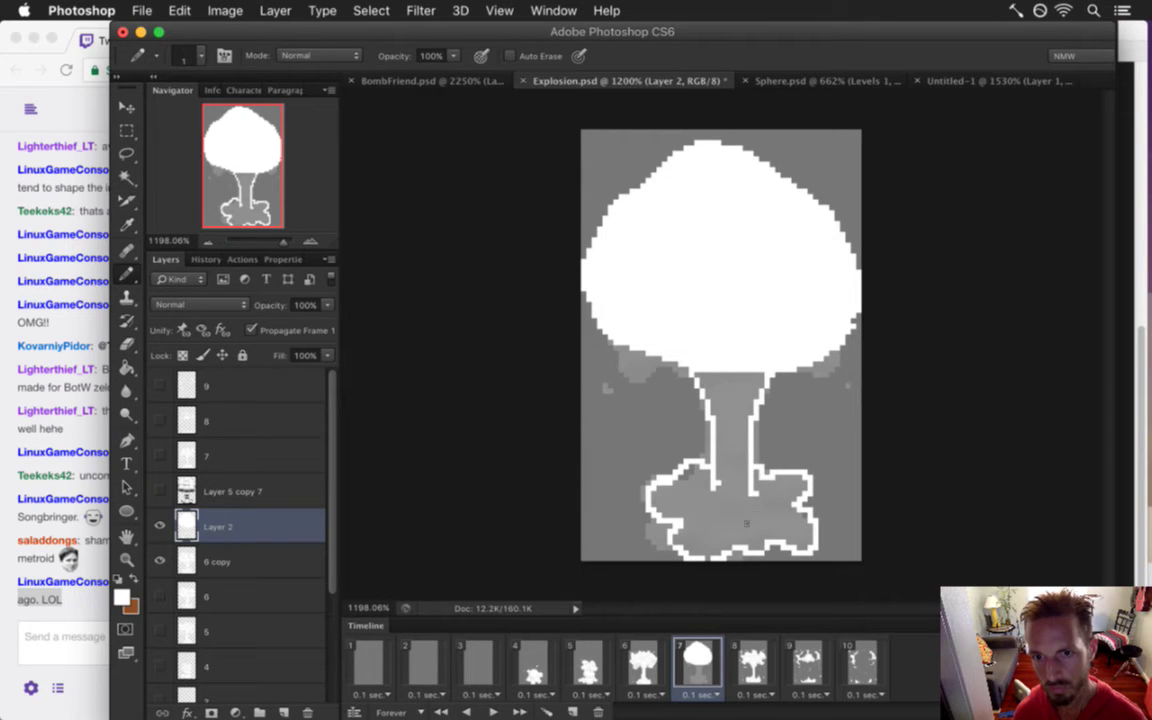
pyautogui.press('g')
pyautogui.click(745, 512)
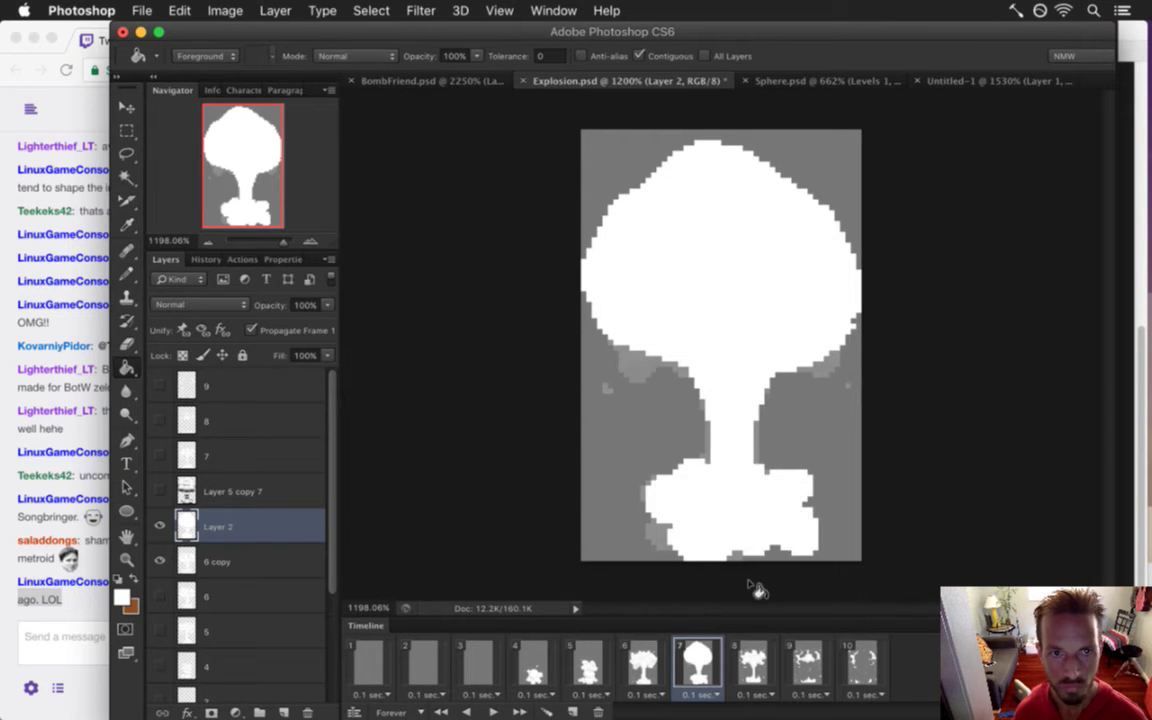
# Erase edge pixels of the white silhouette to carve bumpy lobes into the cap and narrow the upper stem
pyautogui.press('b')
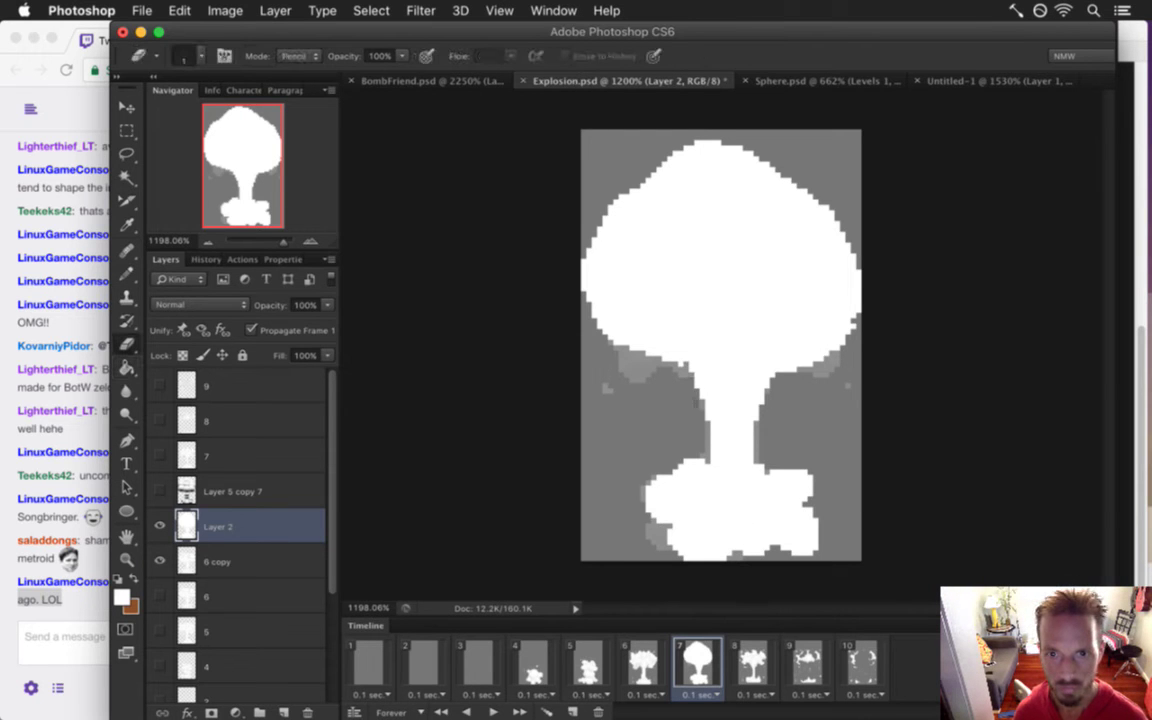
pyautogui.moveTo(760, 399); pyautogui.dragTo(768, 368)
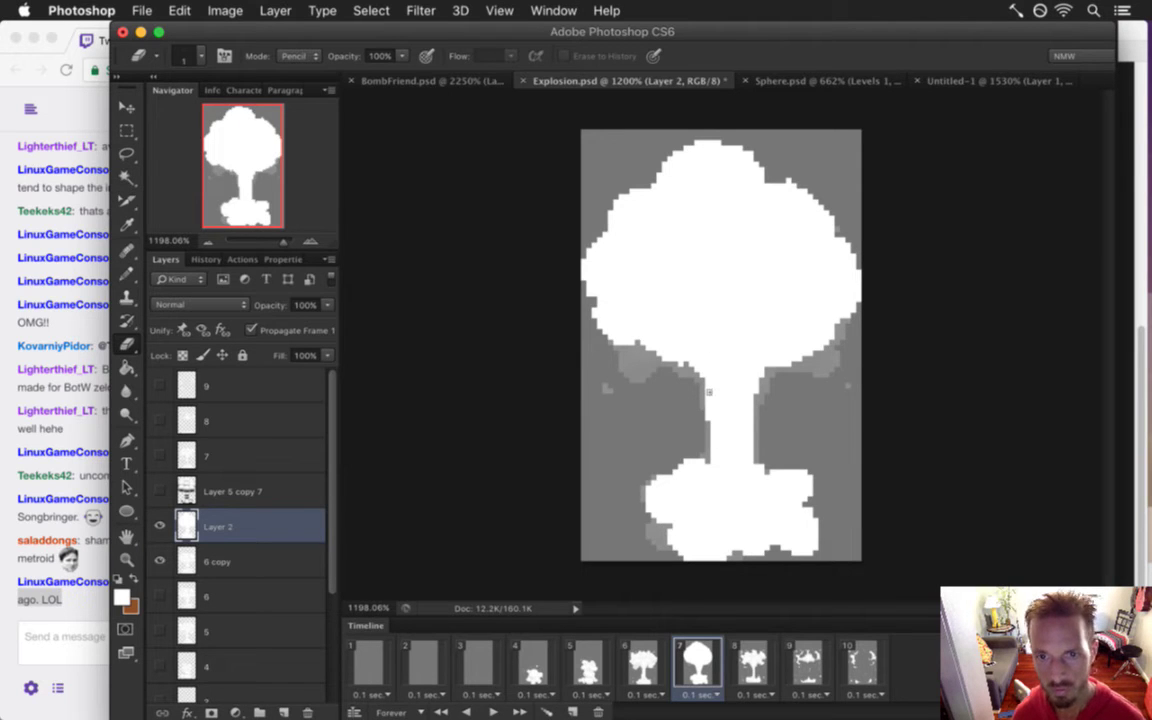
pyautogui.moveTo(708, 392); pyautogui.dragTo(708, 424)
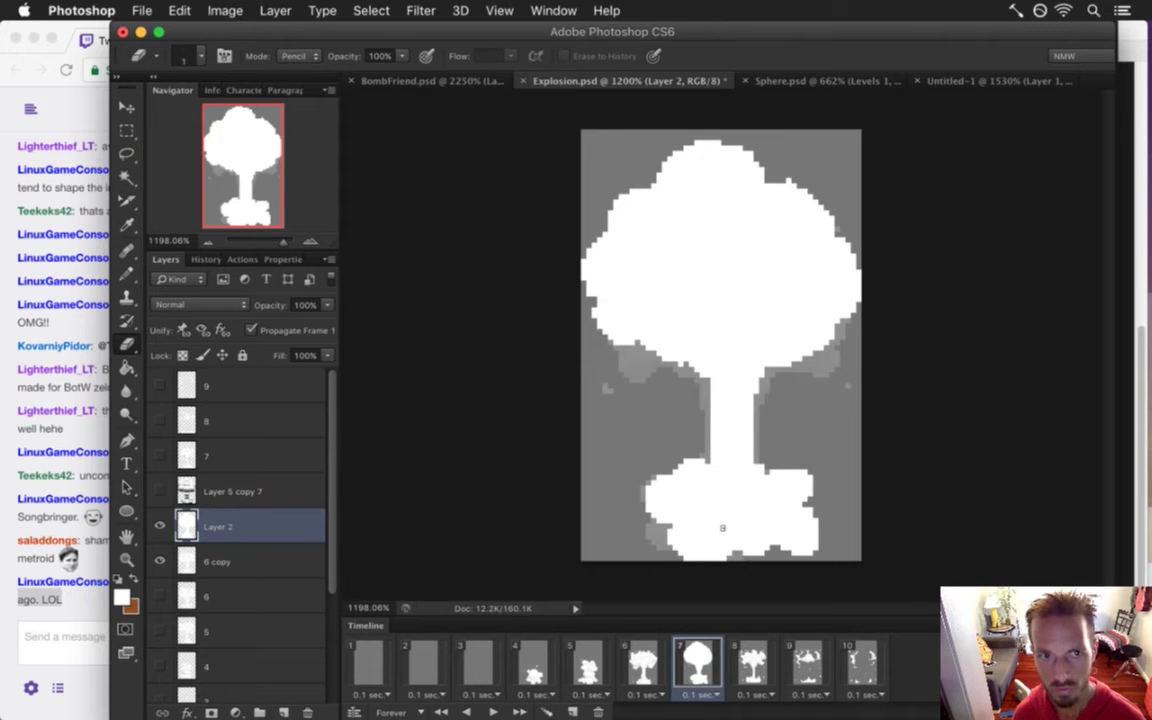
pyautogui.press('b')
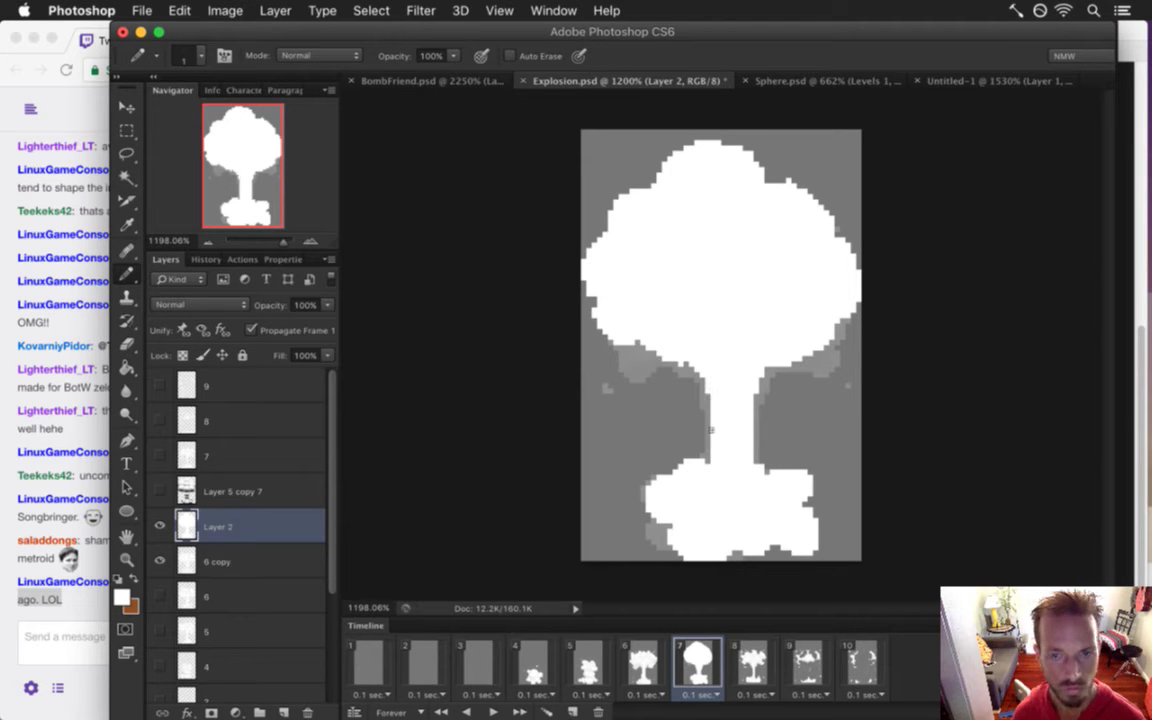
pyautogui.press('e')
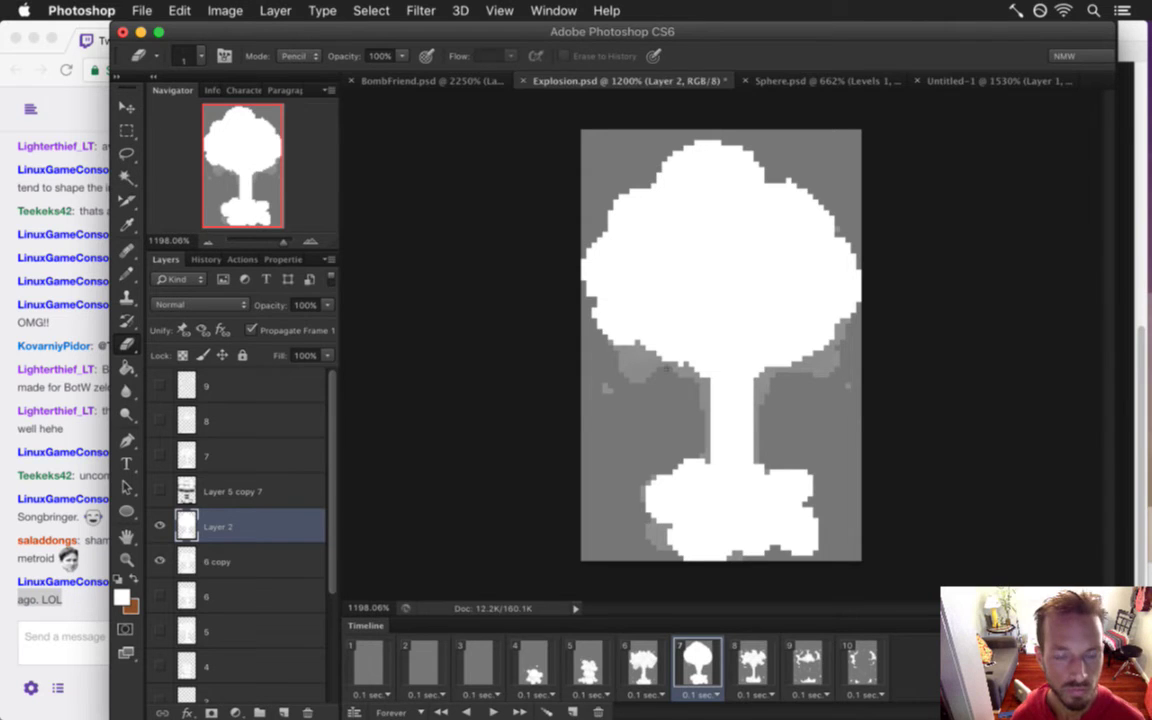
# Show the merged sphere layer, Layer 5 copy 7, and clip it to the white silhouette on Layer 2
pyautogui.click(159, 491)
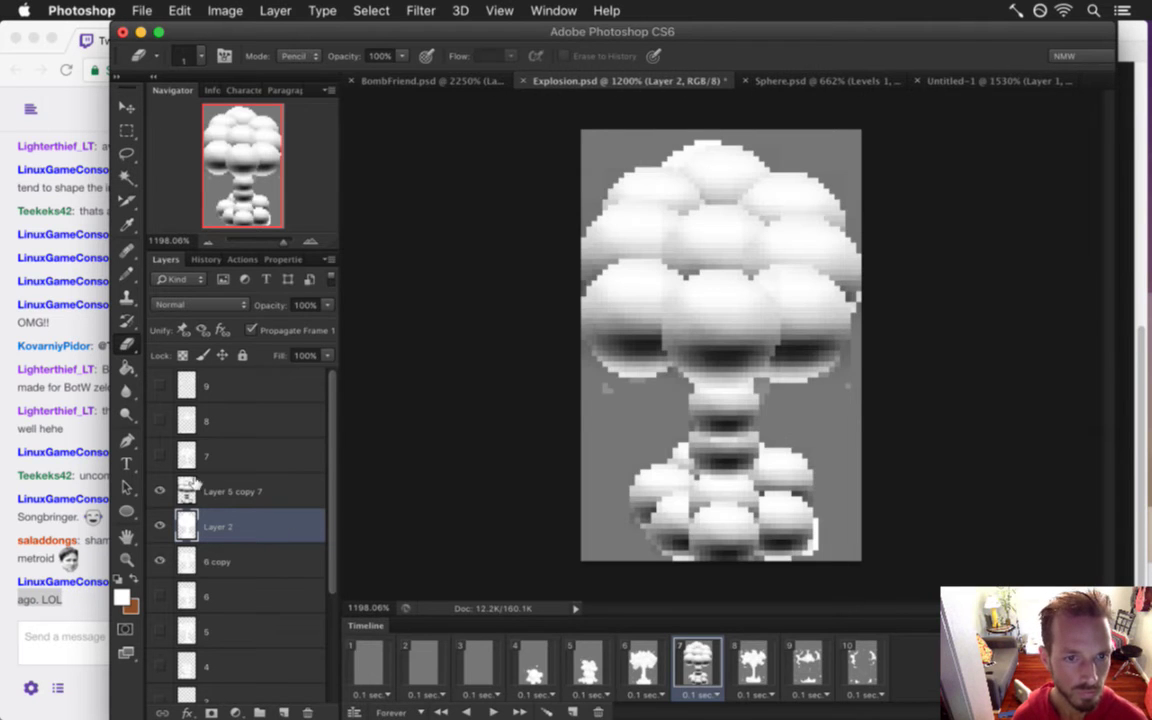
pyautogui.click(226, 492)
pyautogui.keyDown('alt'); pyautogui.click(262, 509); pyautogui.keyUp('alt')
pyautogui.moveTo(270, 519); pyautogui.dragTo(275, 526)
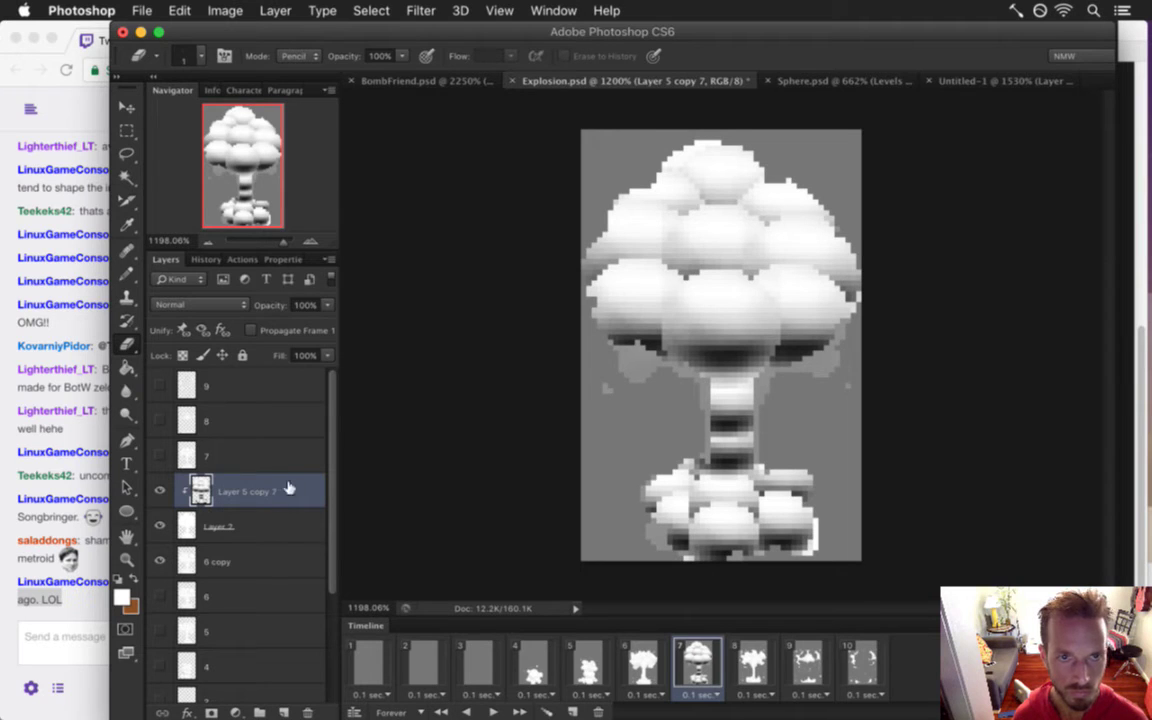
# Lower the clipped sphere shading's opacity to 32% and hide the 6 copy layer
pyautogui.click(327, 305)
pyautogui.moveTo(326, 322); pyautogui.dragTo(283, 322)
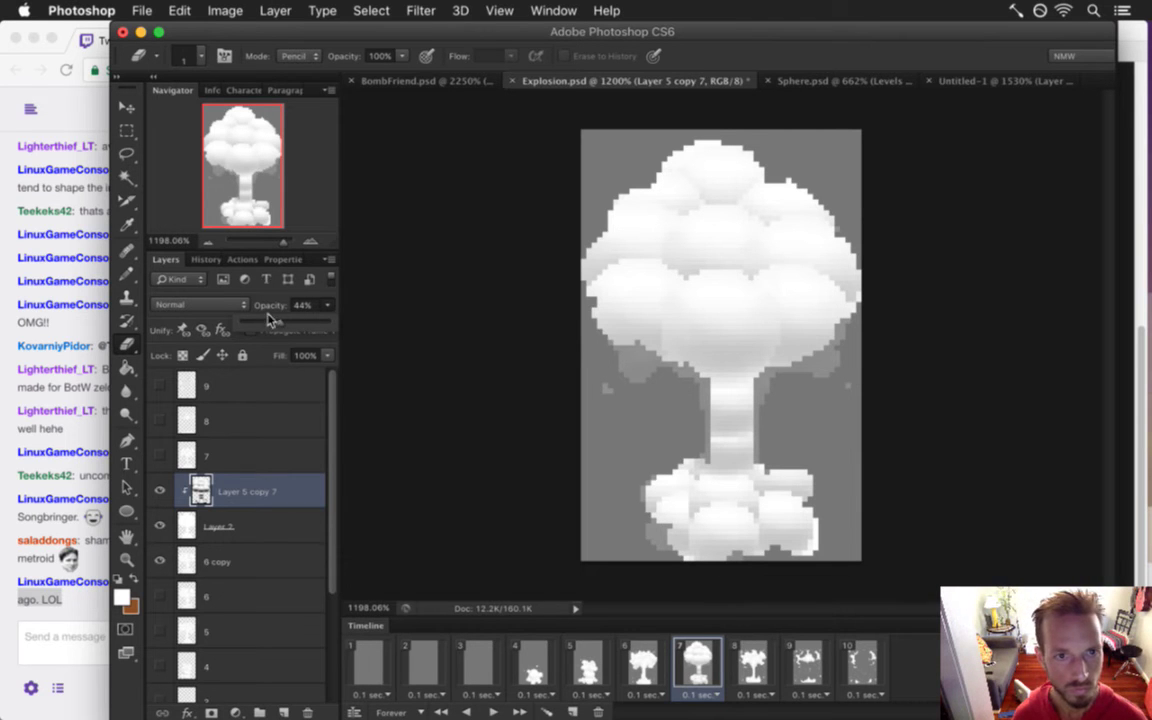
pyautogui.moveTo(277, 321); pyautogui.dragTo(267, 320)
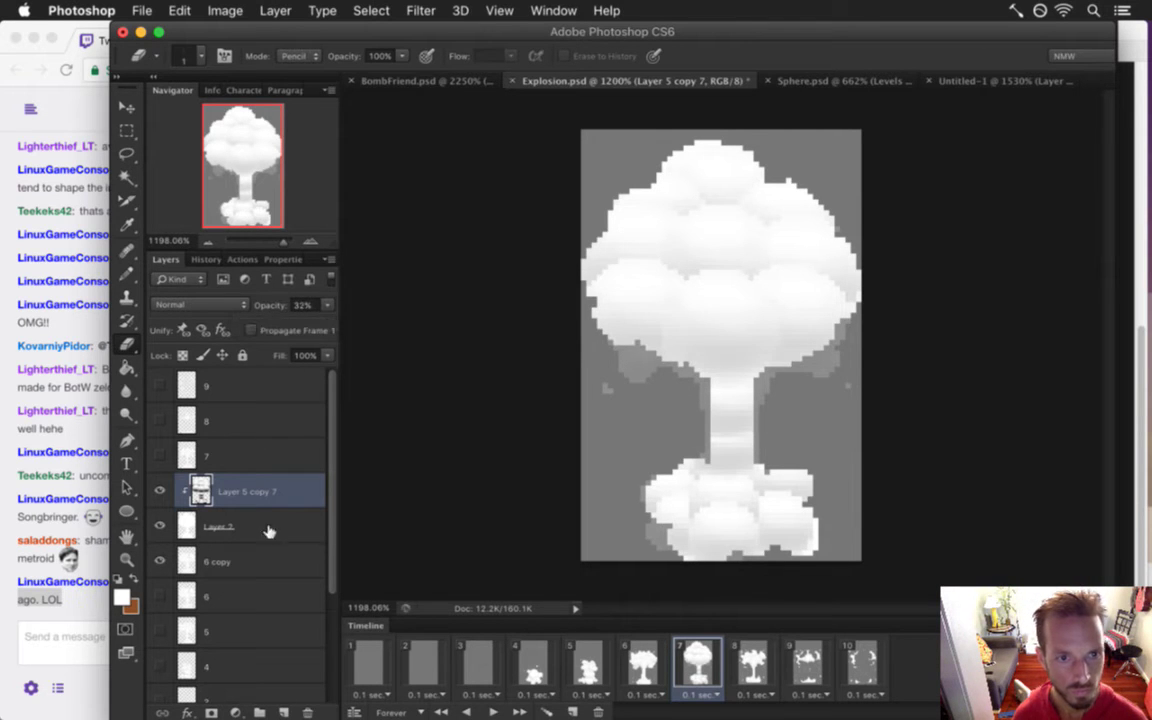
pyautogui.click(159, 561)
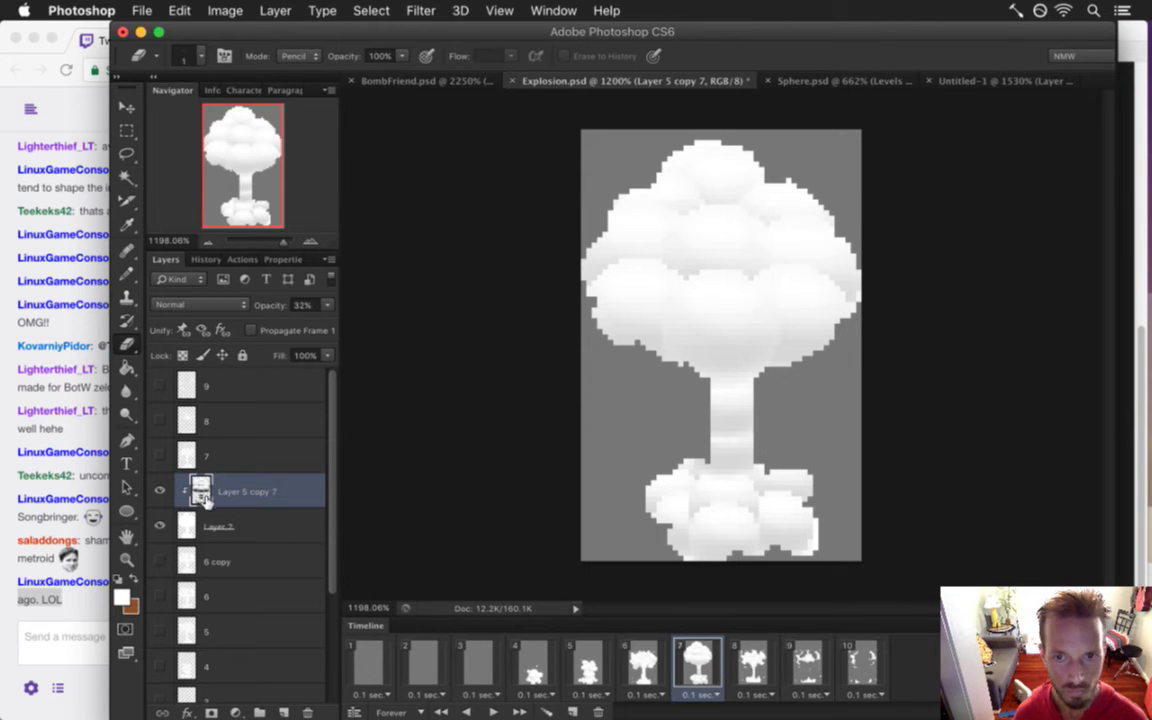
pyautogui.click(159, 524)
pyautogui.click(162, 523)
# Release Layer 5 copy 7 from its clipping mask, hide Layer 2, and set the sphere layer's opacity to 100%
pyautogui.keyDown('alt'); pyautogui.click(210, 509); pyautogui.keyUp('alt')
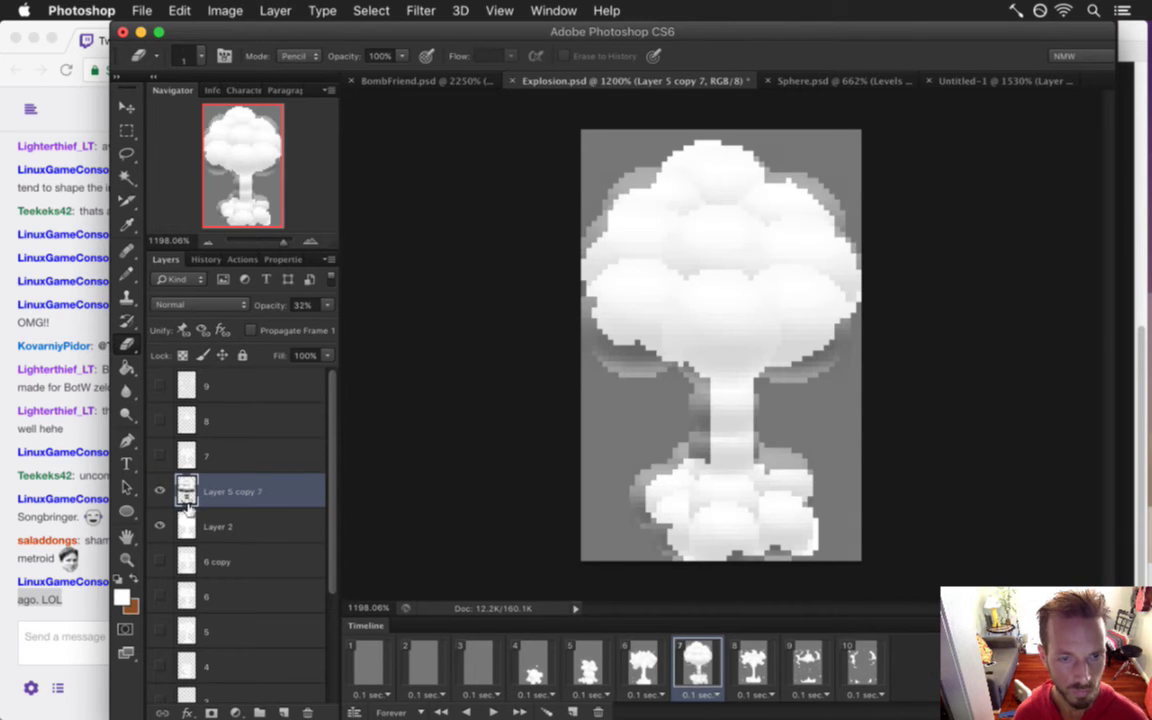
pyautogui.click(160, 527)
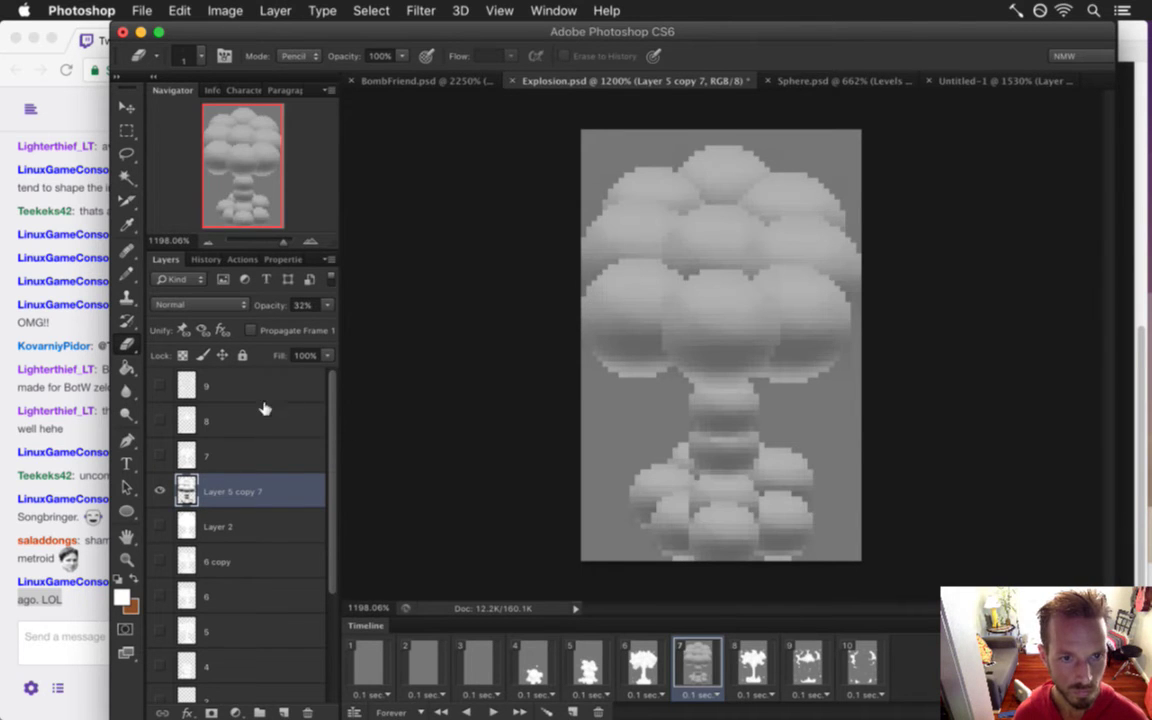
pyautogui.moveTo(326, 304)
pyautogui.mouseDown()
pyautogui.moveTo(312, 323)
pyautogui.moveTo(352, 319)
pyautogui.mouseUp()
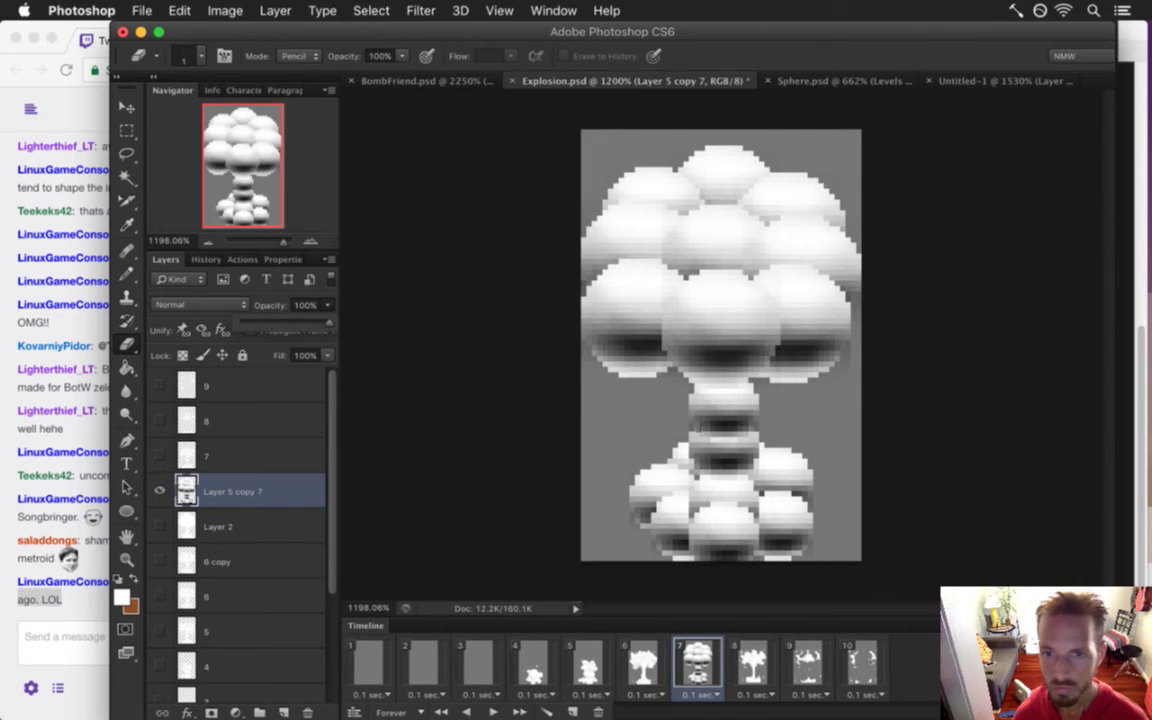
# Sample the dark grey from the stem and paint over the stem's stacked spheres with a 3 px Pencil
pyautogui.press('i')
pyautogui.click(735, 425)
pyautogui.press('b')
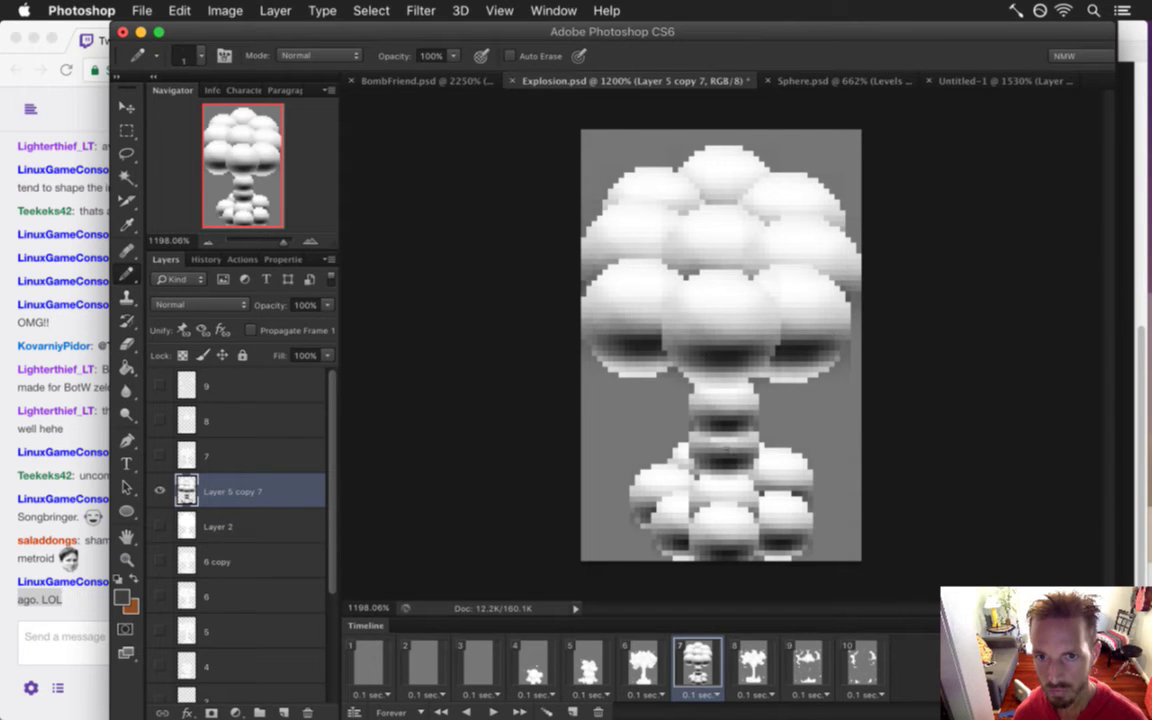
pyautogui.press(']')
pyautogui.press(']')
pyautogui.moveTo(708, 408)
pyautogui.mouseDown()
pyautogui.moveTo(743, 407)
pyautogui.moveTo(715, 403)
pyautogui.moveTo(710, 433)
pyautogui.moveTo(697, 431)
pyautogui.moveTo(705, 457)
pyautogui.moveTo(735, 443)
pyautogui.moveTo(745, 407)
pyautogui.moveTo(745, 448)
pyautogui.mouseUp()
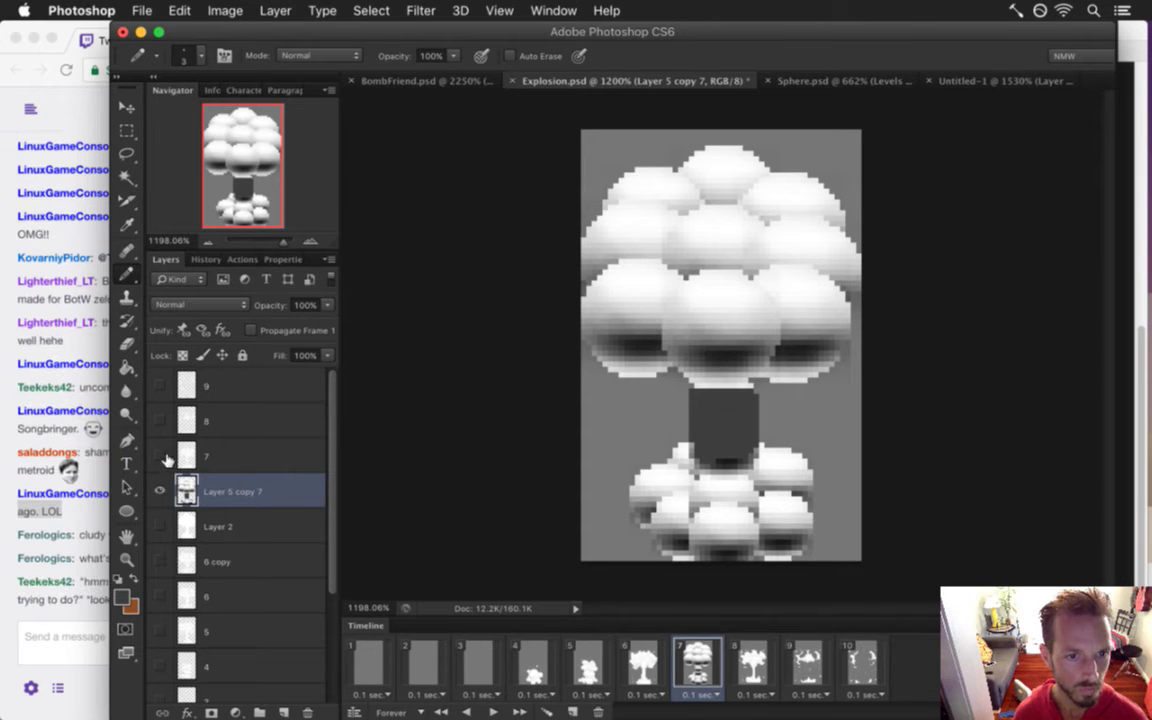
# Show the white silhouette on Layer 2 and clip Layer 5 copy 7 to it
pyautogui.click(159, 526)
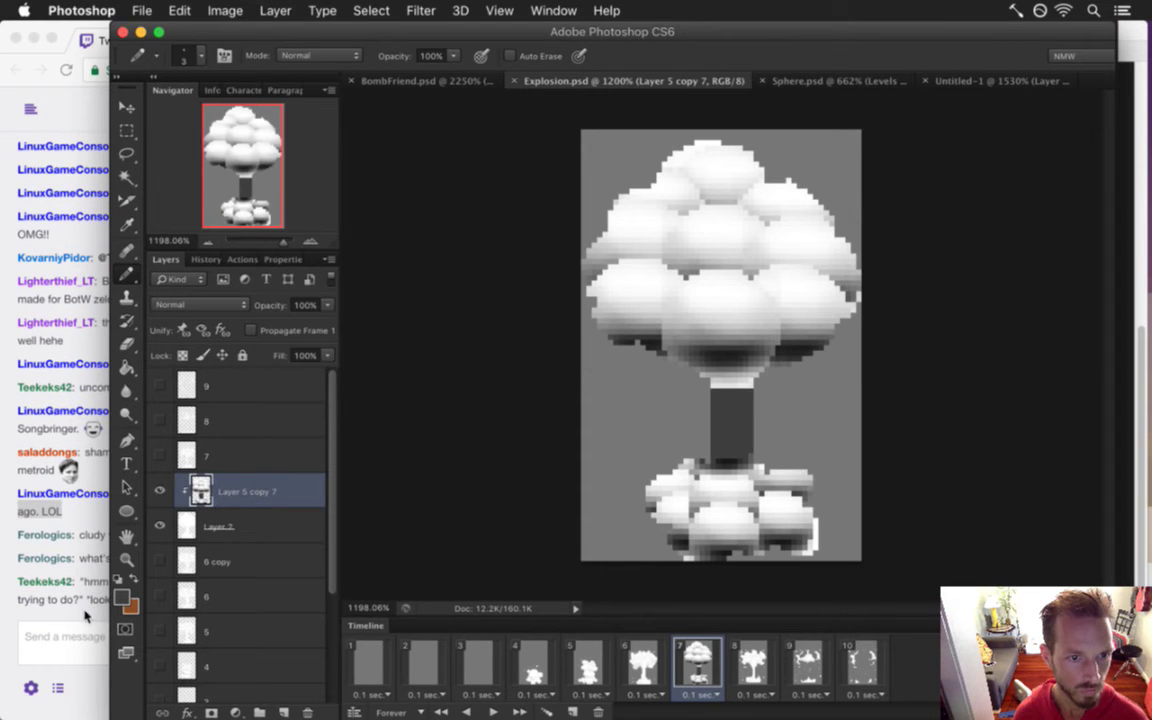
# Switch to the Twitch chat in Chrome and read the latest viewer messages
pyautogui.click(78, 553)
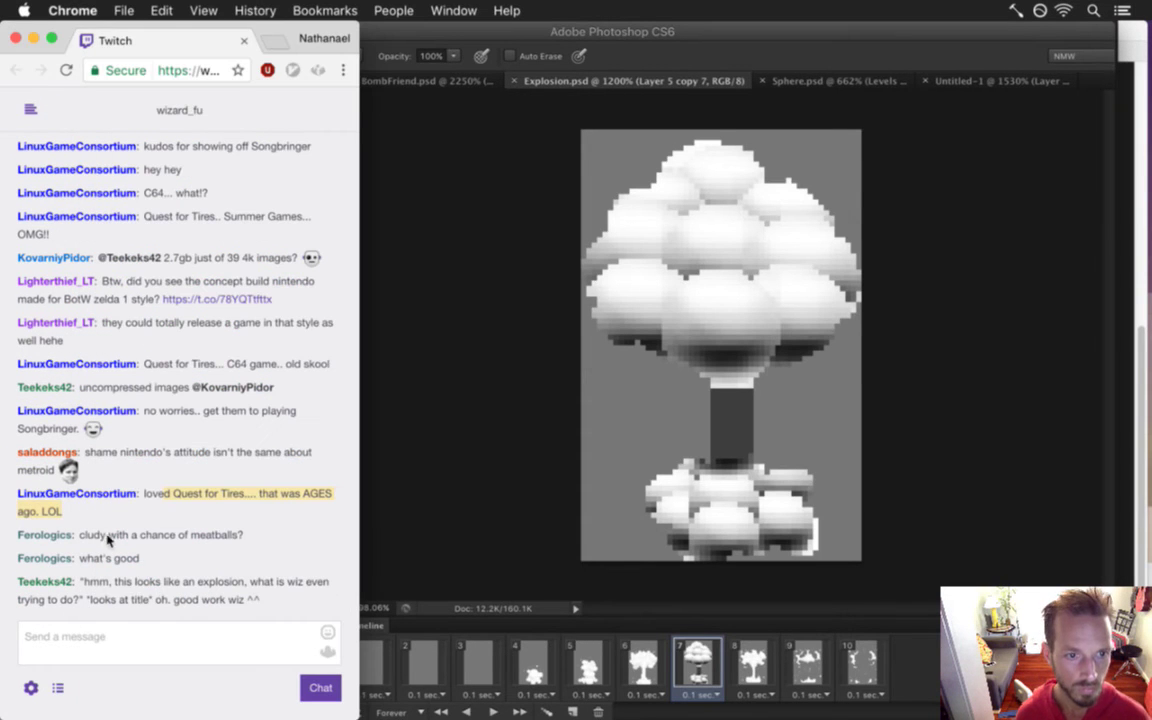
pyautogui.moveTo(100, 535); pyautogui.dragTo(232, 540)
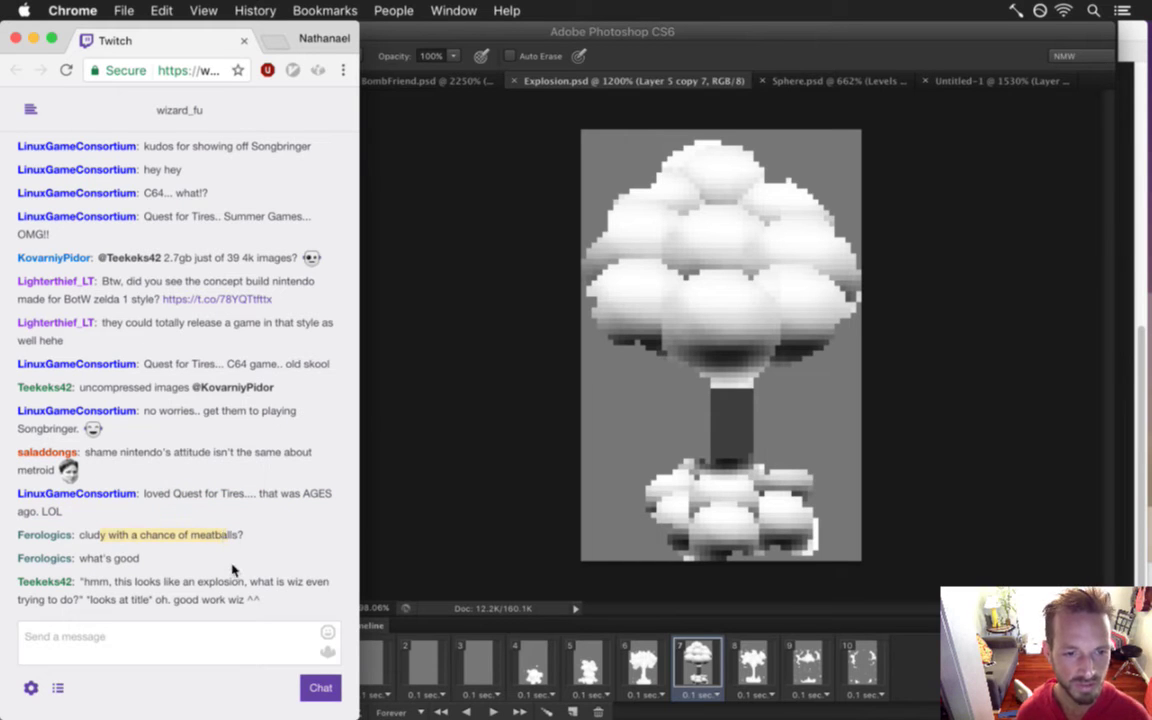
pyautogui.moveTo(80, 535); pyautogui.dragTo(153, 527)
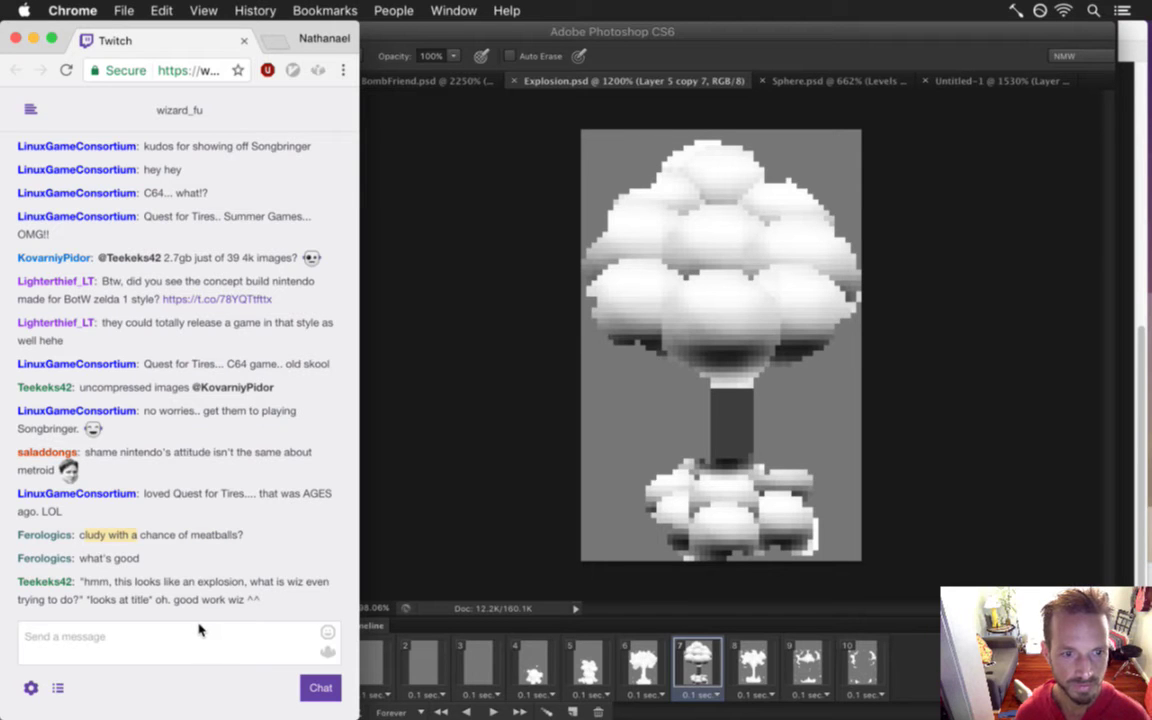
pyautogui.moveTo(87, 581); pyautogui.dragTo(226, 600)
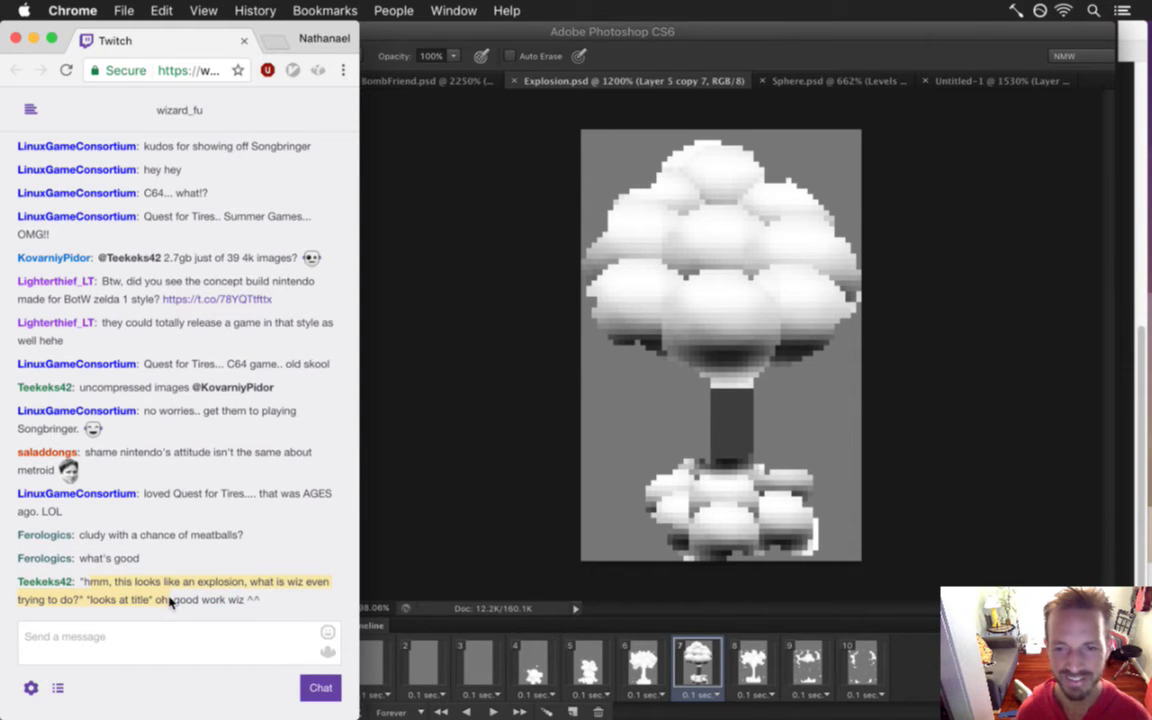
# Switch back to Photoshop and lower the clipped sphere shading's opacity to 26%
pyautogui.click(571, 386)
pyautogui.moveTo(327, 305); pyautogui.dragTo(263, 322)
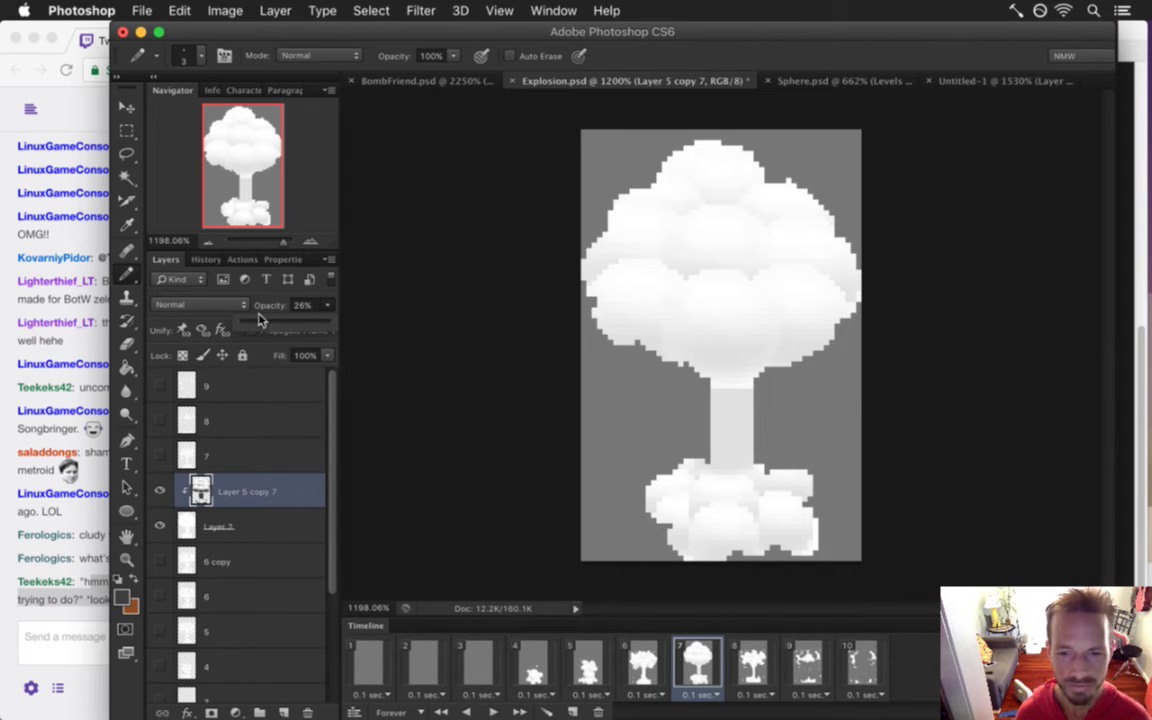
pyautogui.moveTo(261, 315); pyautogui.dragTo(266, 320)
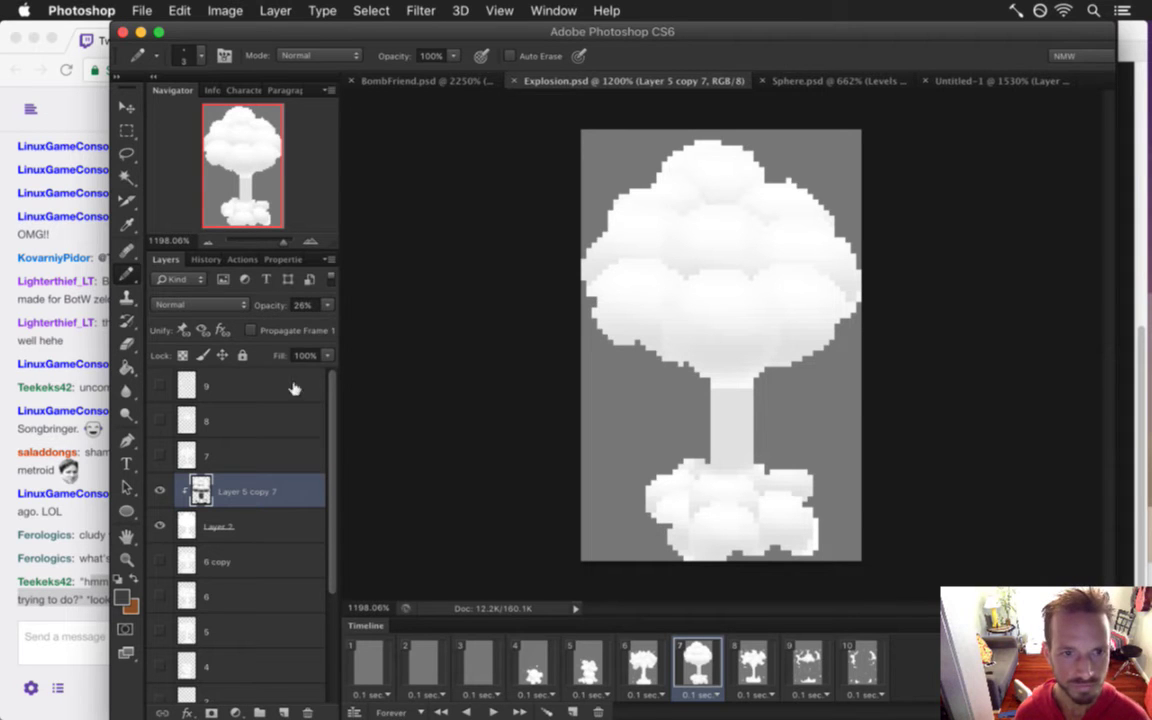
# Show the 6 copy layer beneath the silhouette and set its opacity to 100%
pyautogui.click(159, 561)
pyautogui.click(240, 561)
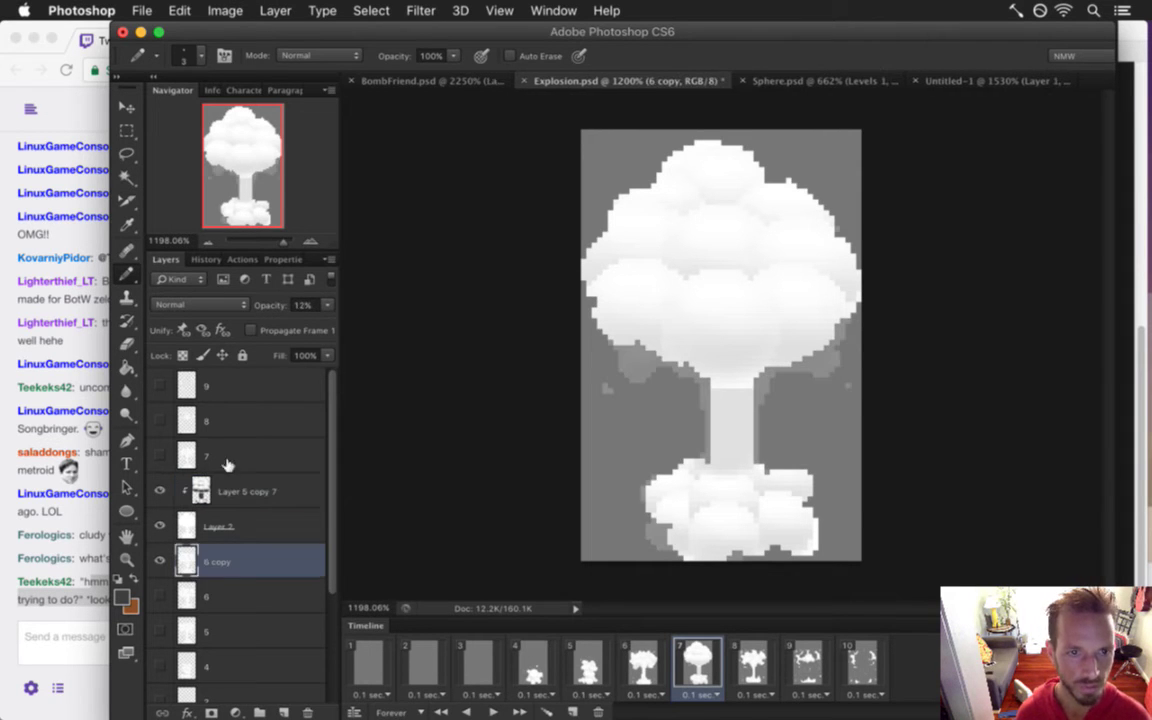
pyautogui.click(326, 305)
pyautogui.moveTo(313, 328); pyautogui.dragTo(332, 326)
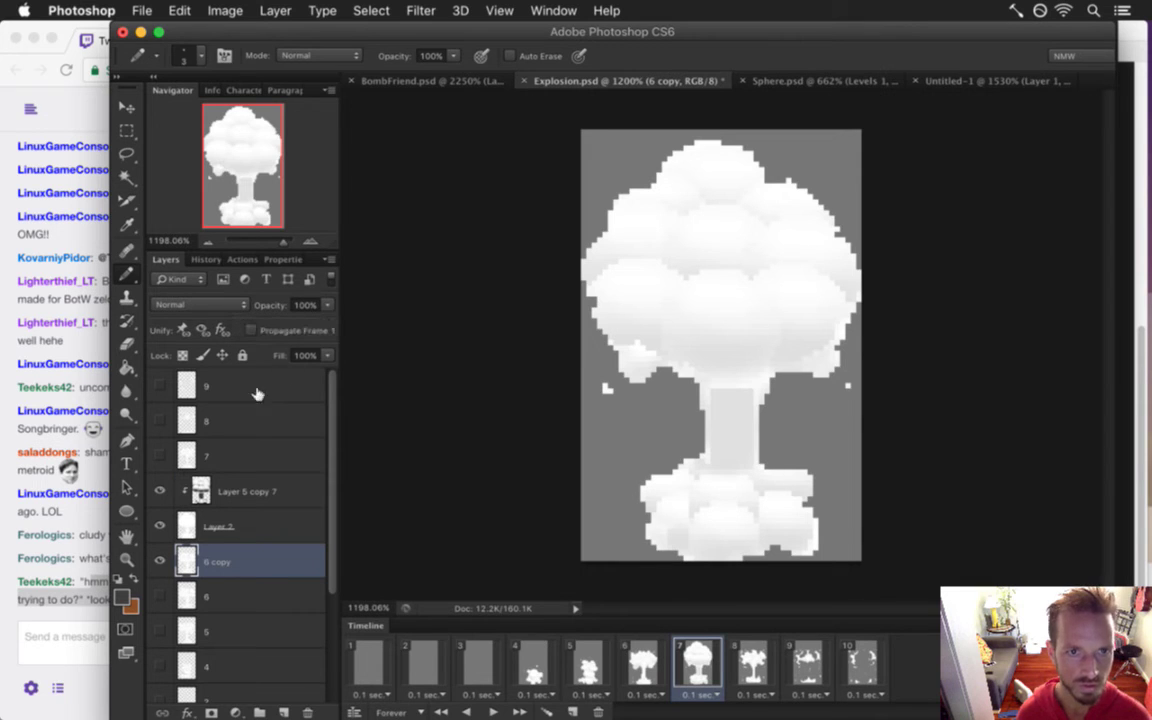
# Compare the clipped mushroom cloud with the 6 copy layer by hiding and reshowing Layer 2, and hide 6 copy
pyautogui.click(160, 525)
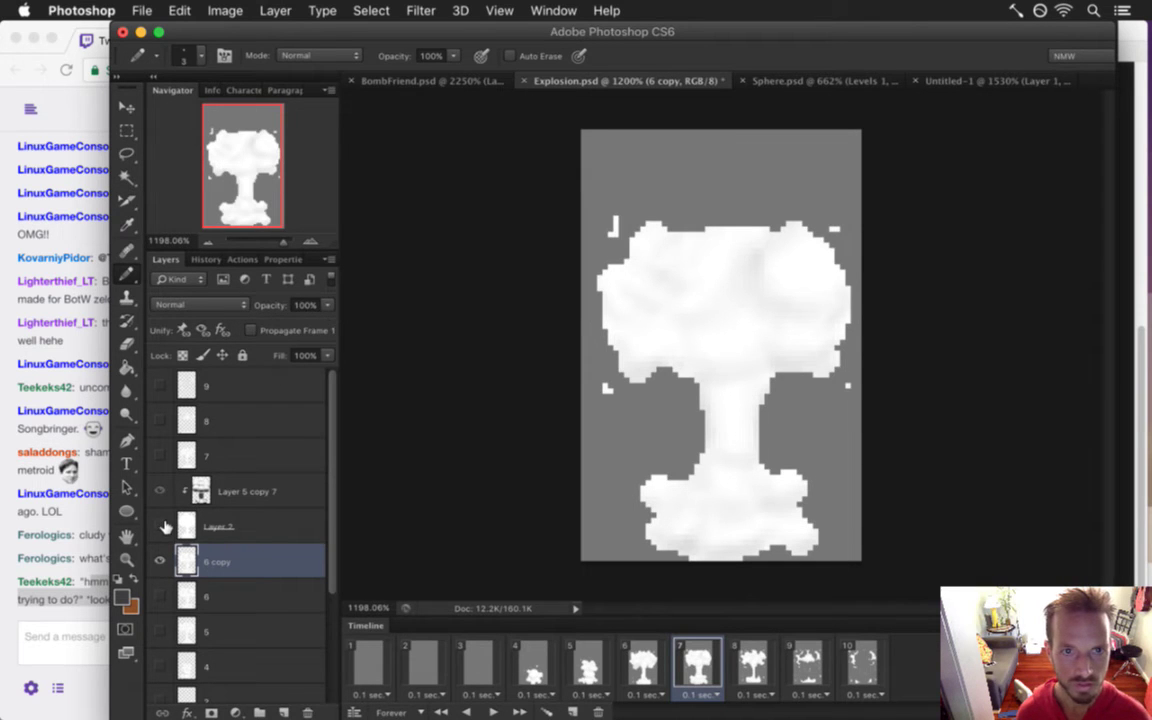
pyautogui.click(159, 491)
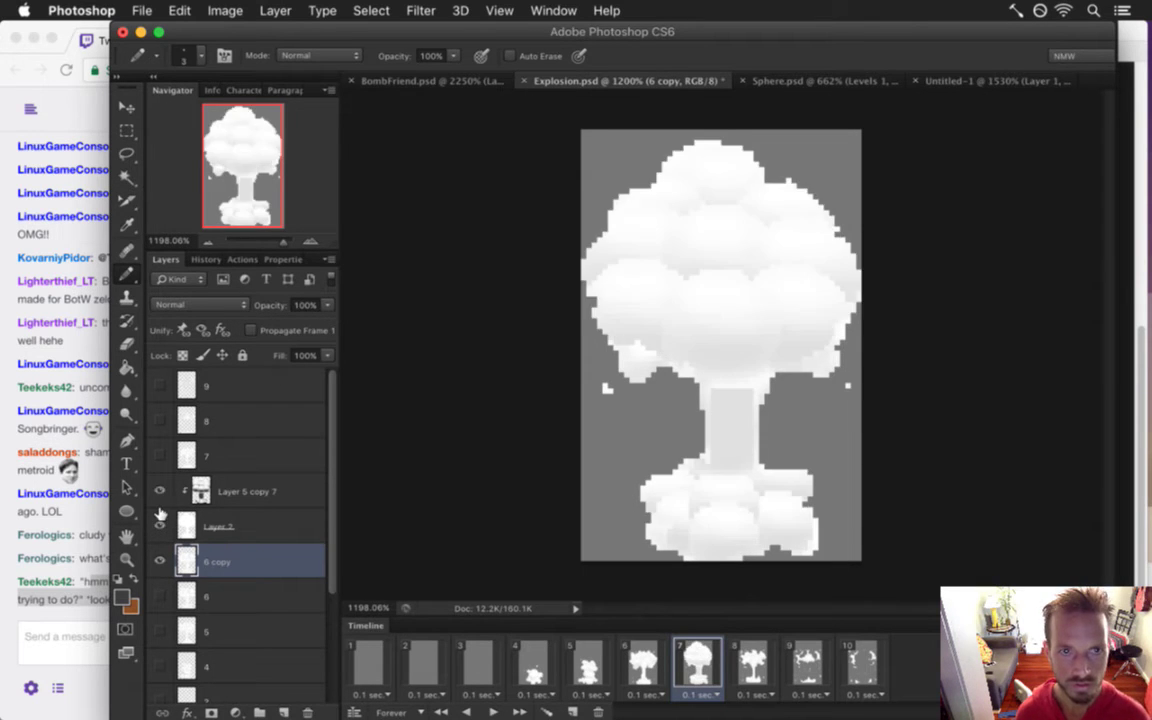
pyautogui.click(159, 561)
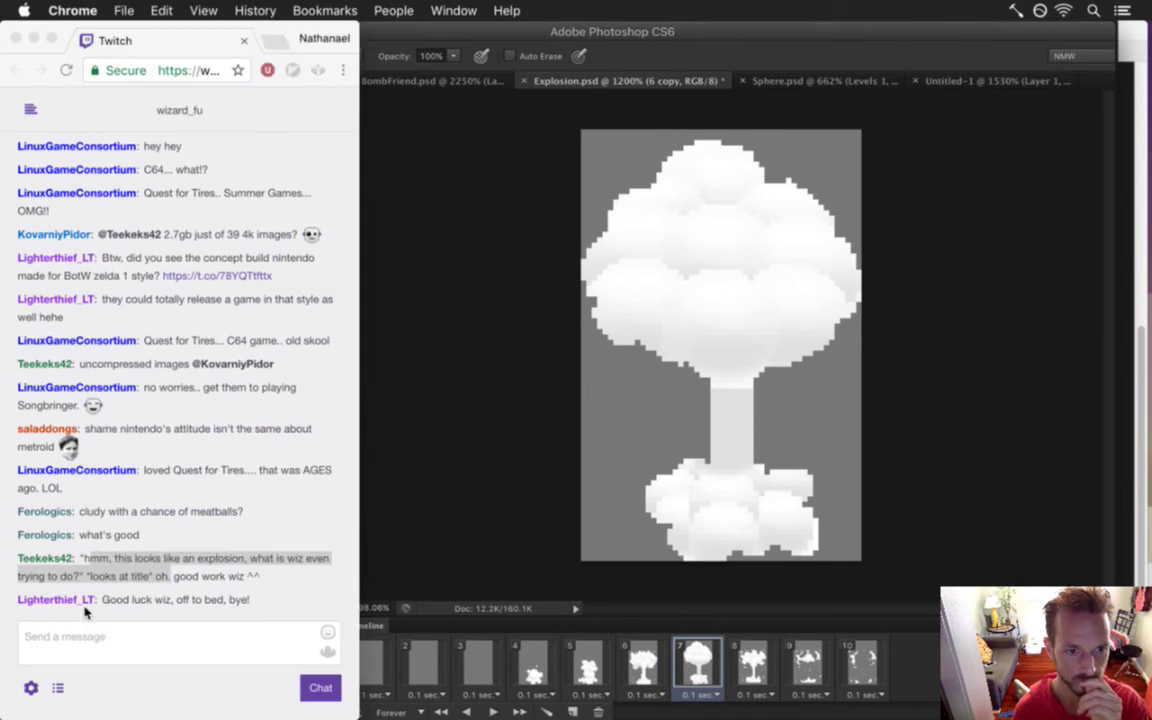
# Switch to the Twitch chat in Chrome, read the newest message, and reply with the HeyGuys emote
pyautogui.click(100, 575)
pyautogui.moveTo(134, 600); pyautogui.dragTo(252, 610)
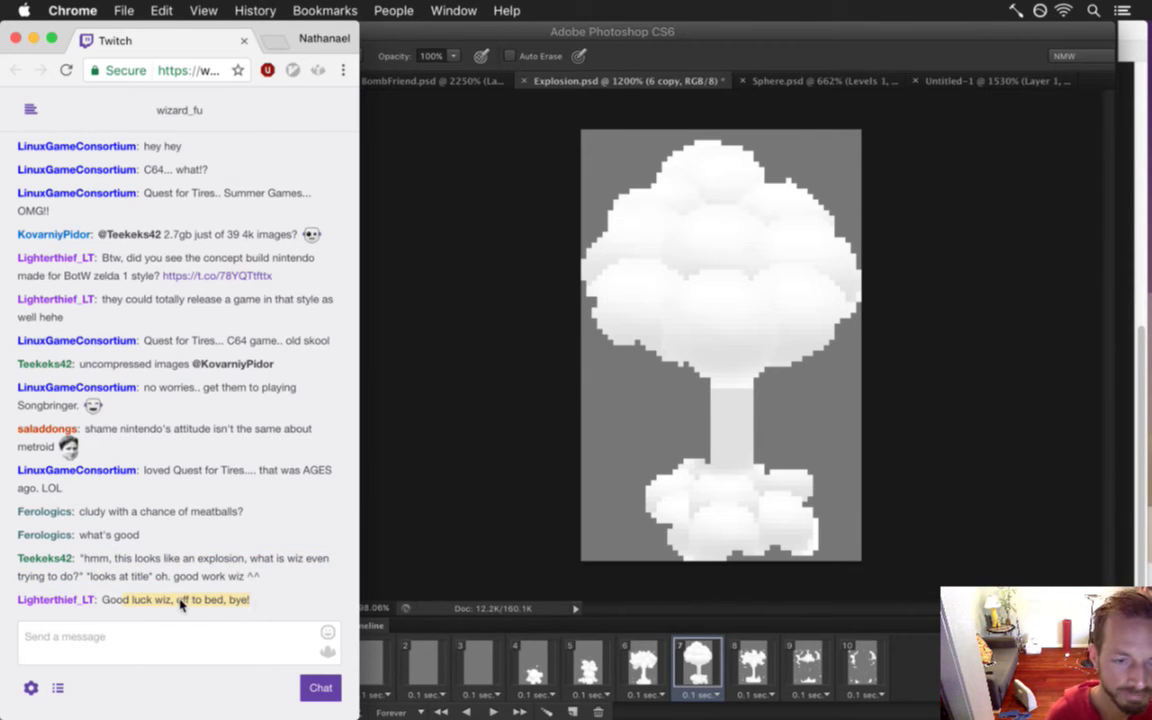
pyautogui.click(152, 604)
pyautogui.click(165, 632)
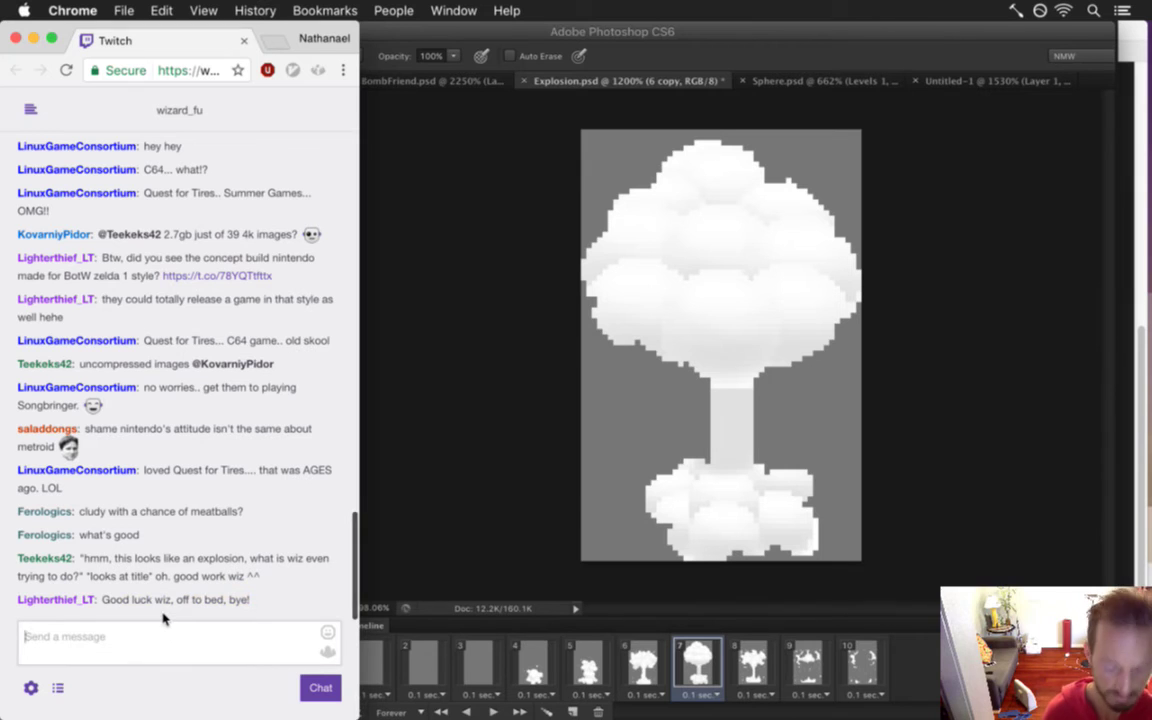
pyautogui.write('HeyGuy')
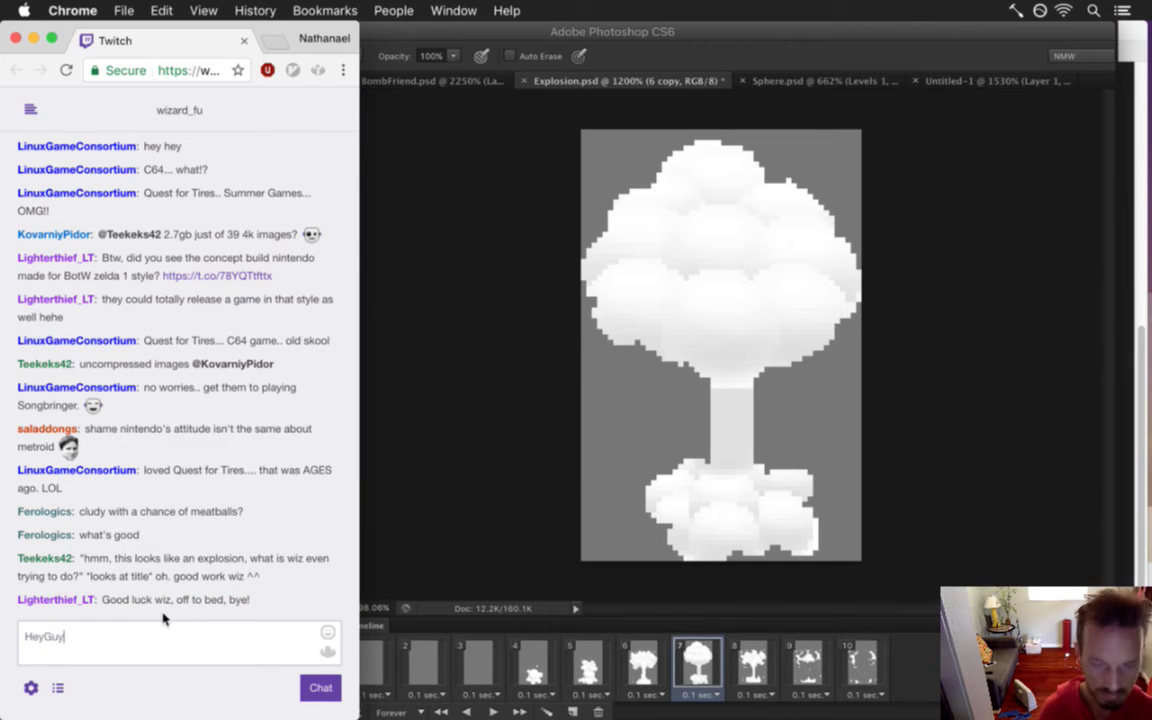
pyautogui.write('s')
pyautogui.press('Return')
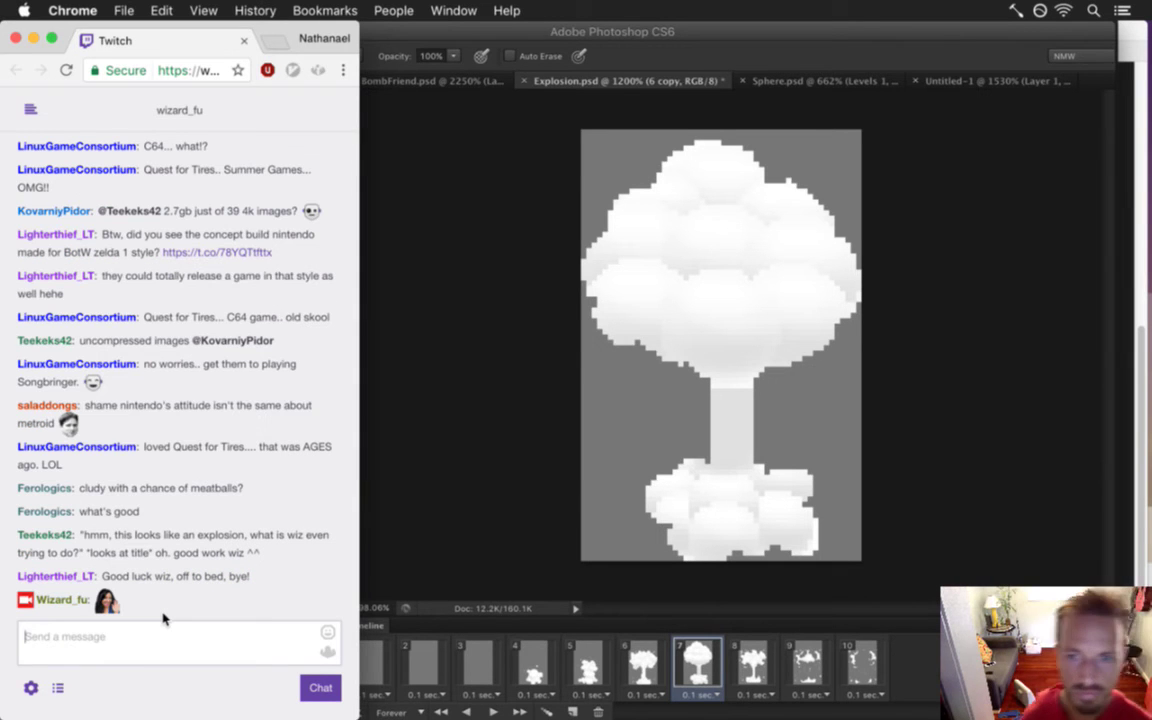
# Switch back to Photoshop and set the foreground colour to white for the 1 px Pencil
pyautogui.click(497, 441)
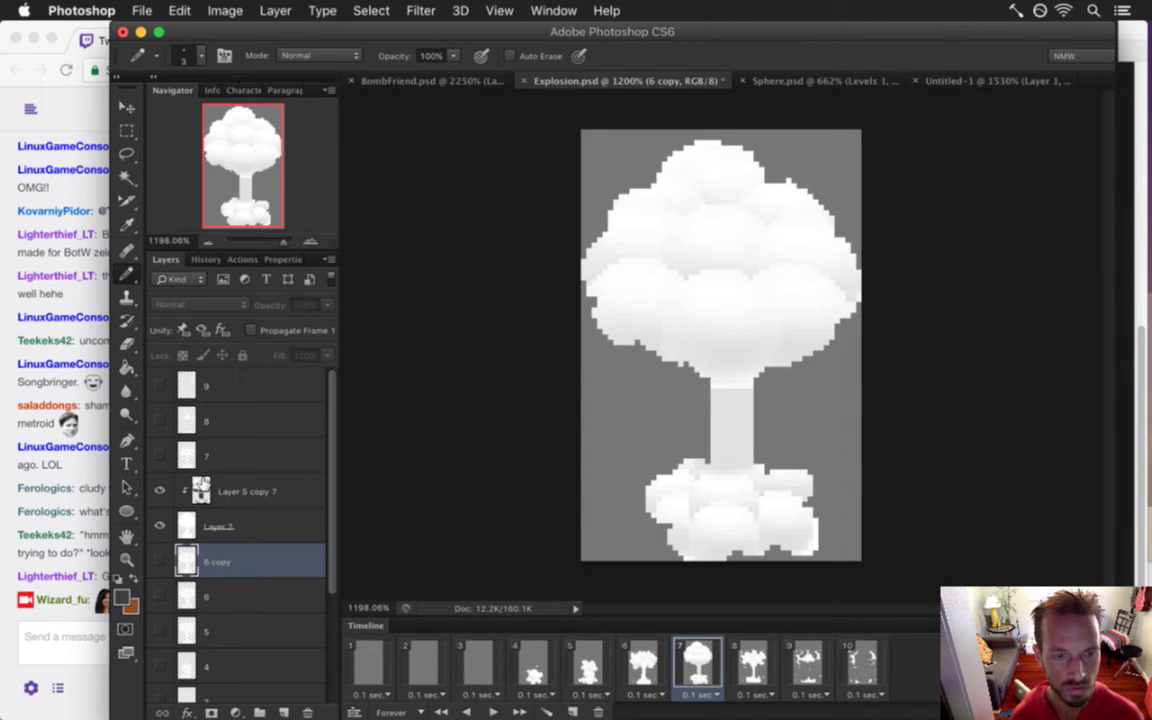
pyautogui.click(190, 525)
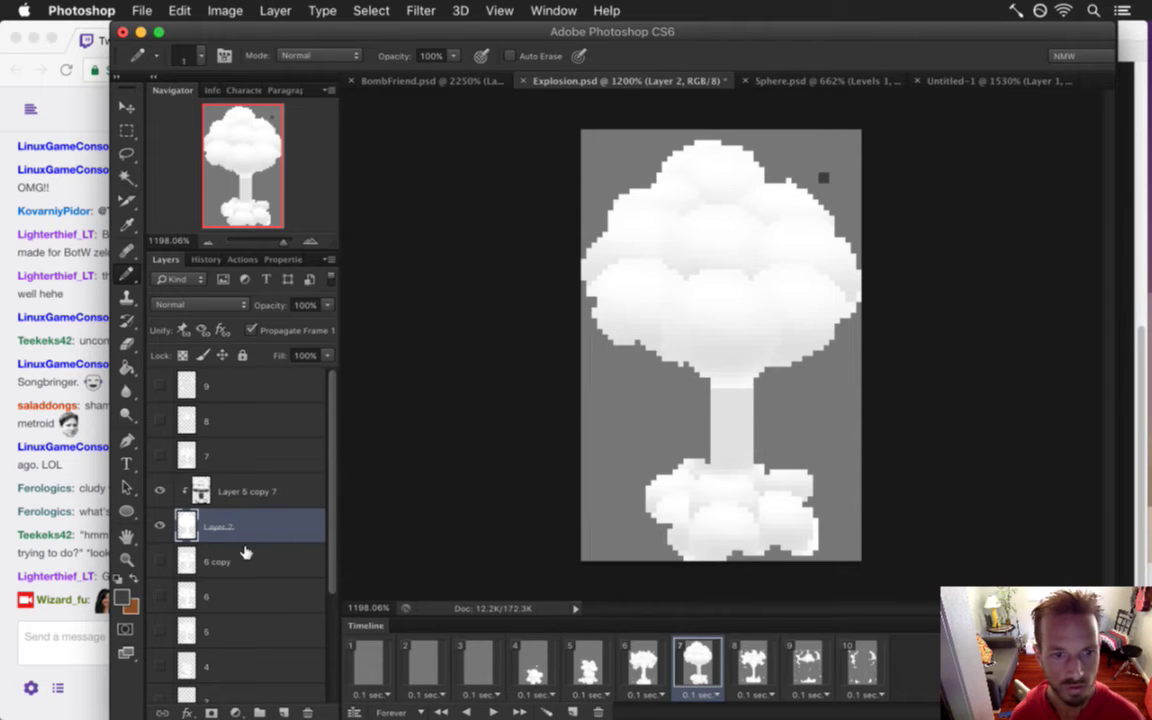
pyautogui.click(245, 552)
pyautogui.click(134, 578)
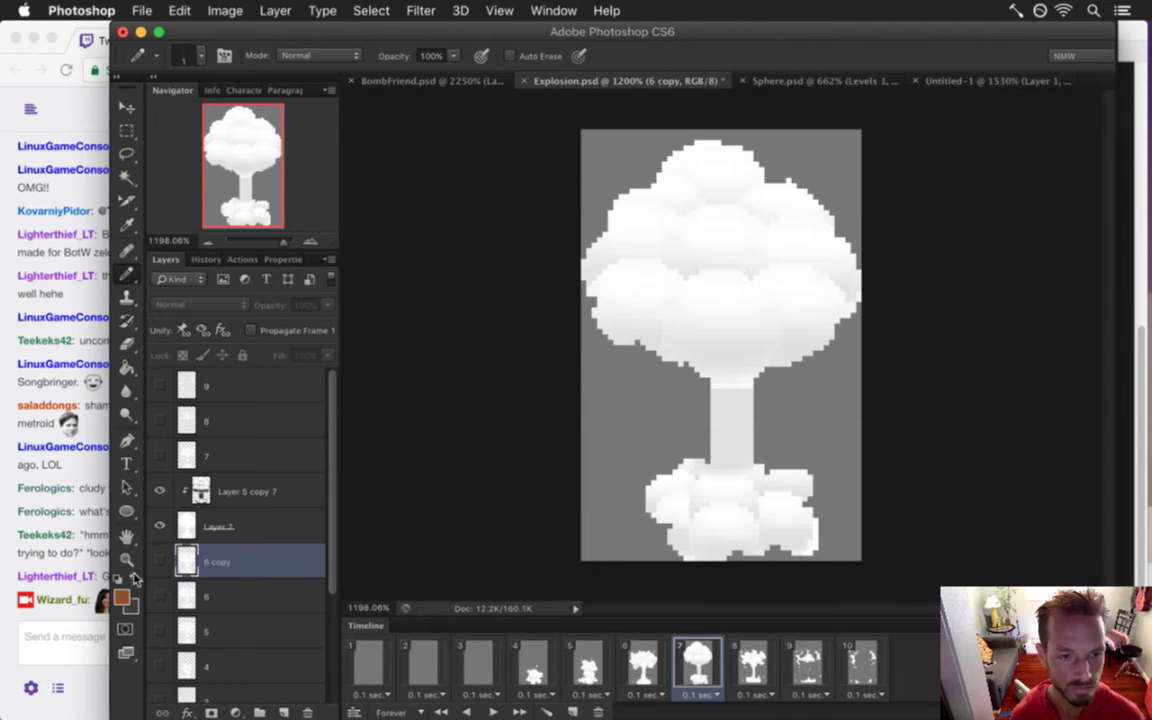
pyautogui.click(122, 597)
pyautogui.moveTo(790, 465); pyautogui.dragTo(795, 612)
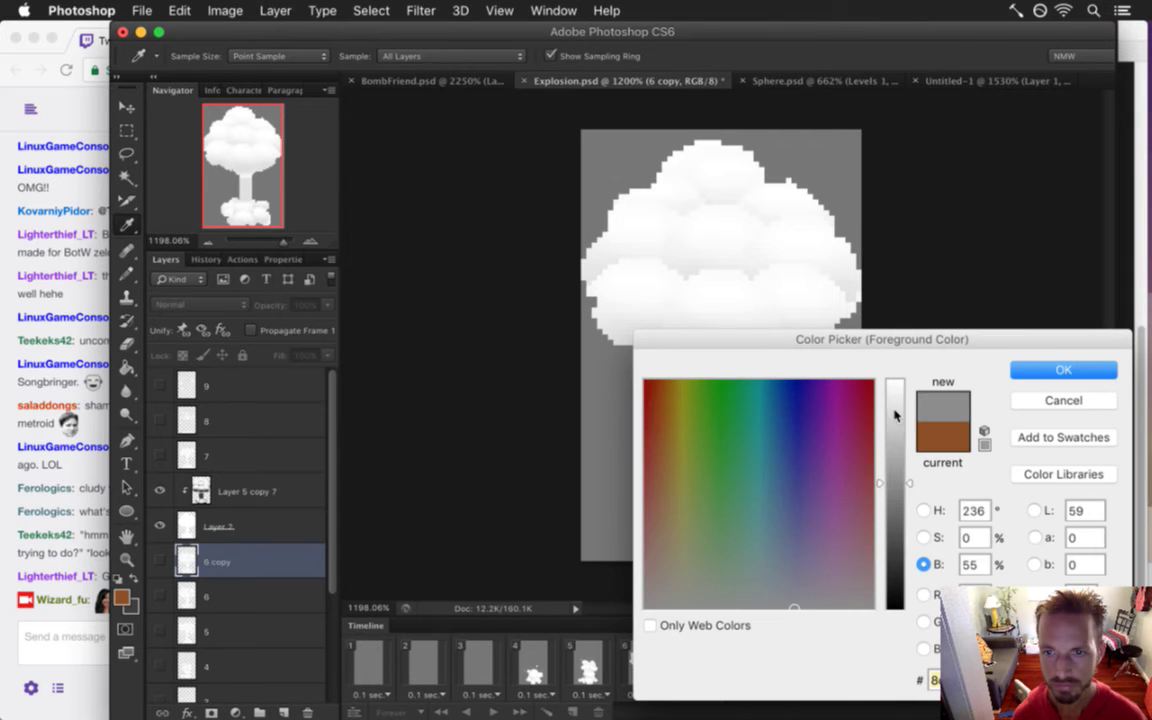
pyautogui.moveTo(896, 415); pyautogui.dragTo(920, 347)
pyautogui.press('Return')
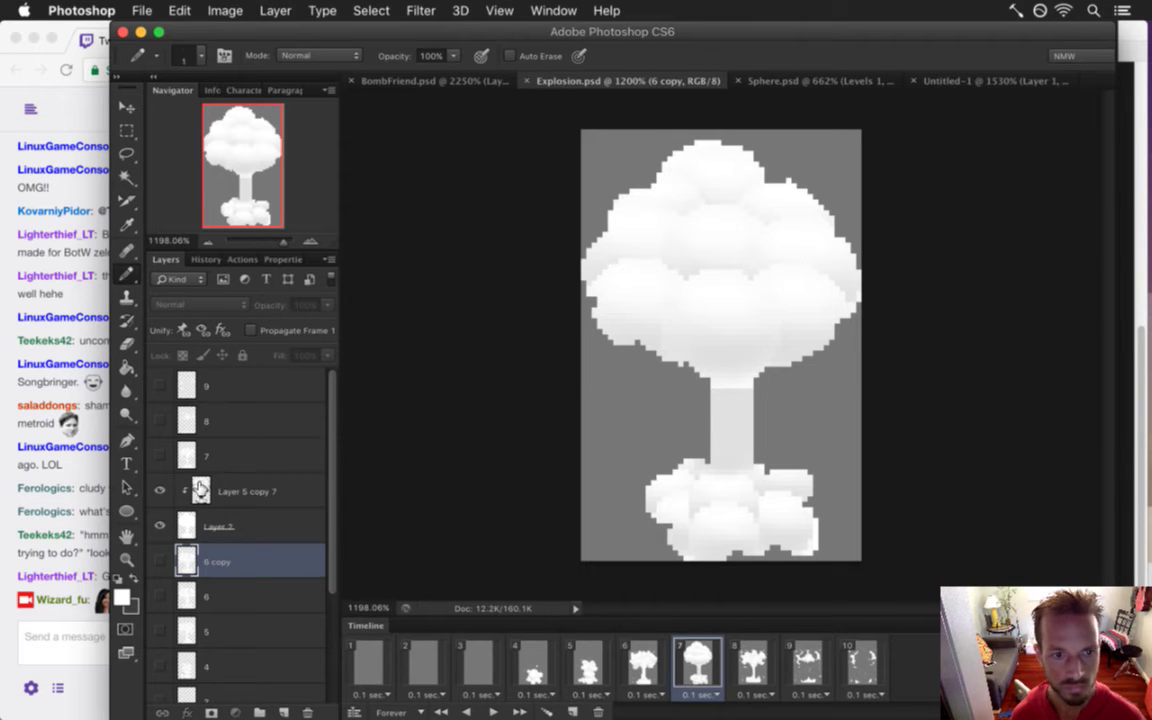
# Draw small white debris specks around the mushroom cap on Layer 2 with the Pencil, undoing the upper-left one
pyautogui.click(205, 526)
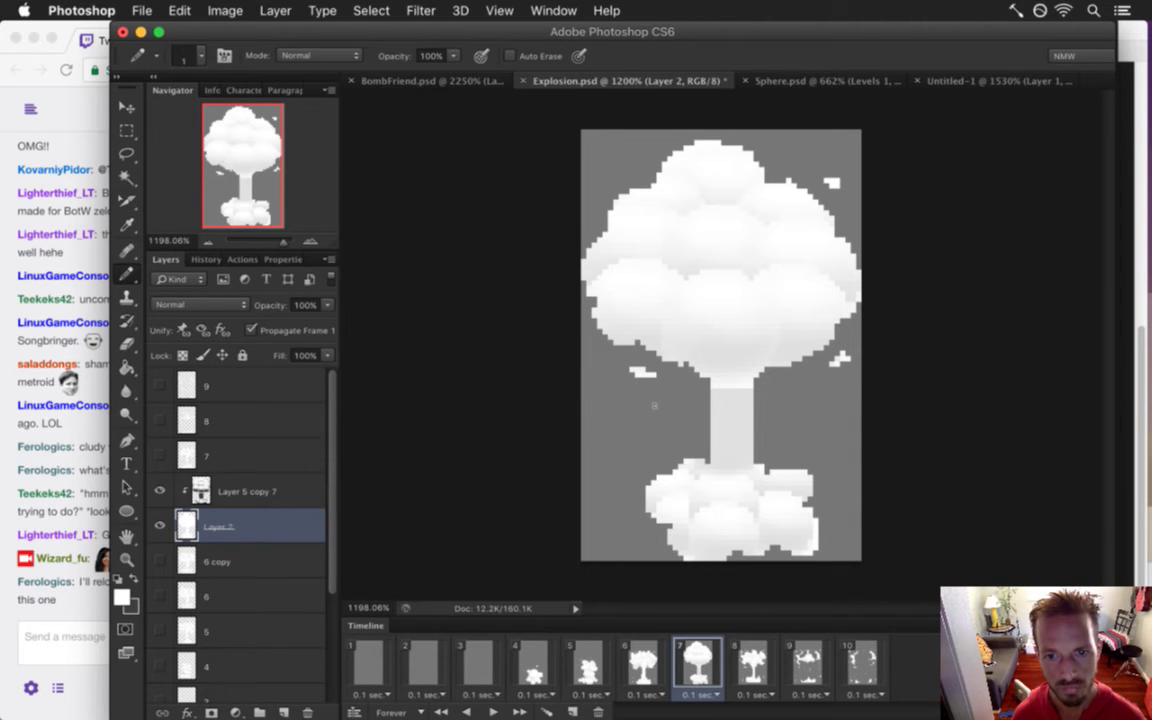
pyautogui.moveTo(620, 165); pyautogui.dragTo(626, 172)
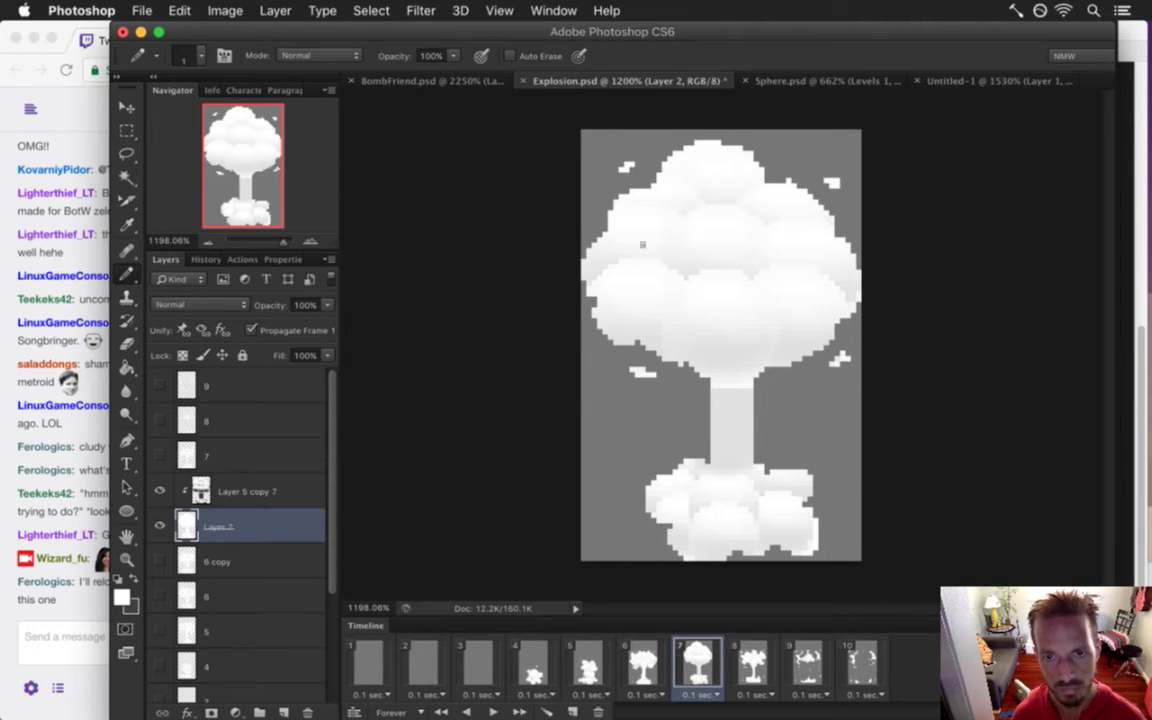
pyautogui.press('super+z')
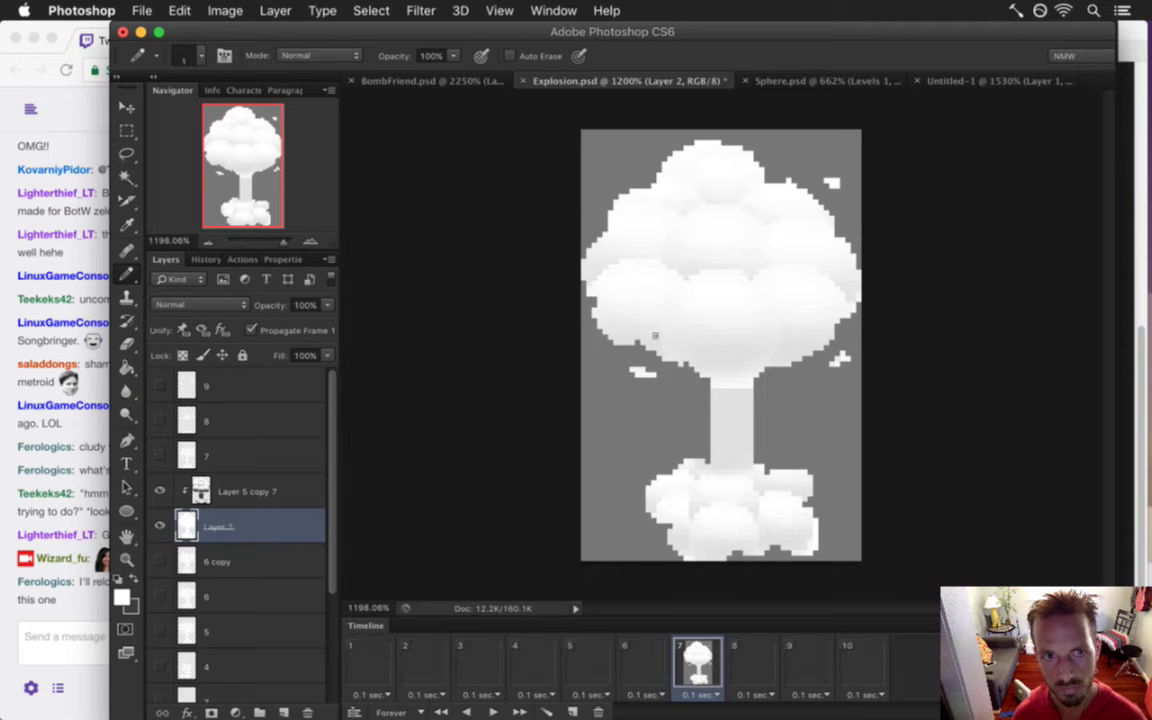
pyautogui.click(645, 660)
pyautogui.click(713, 672)
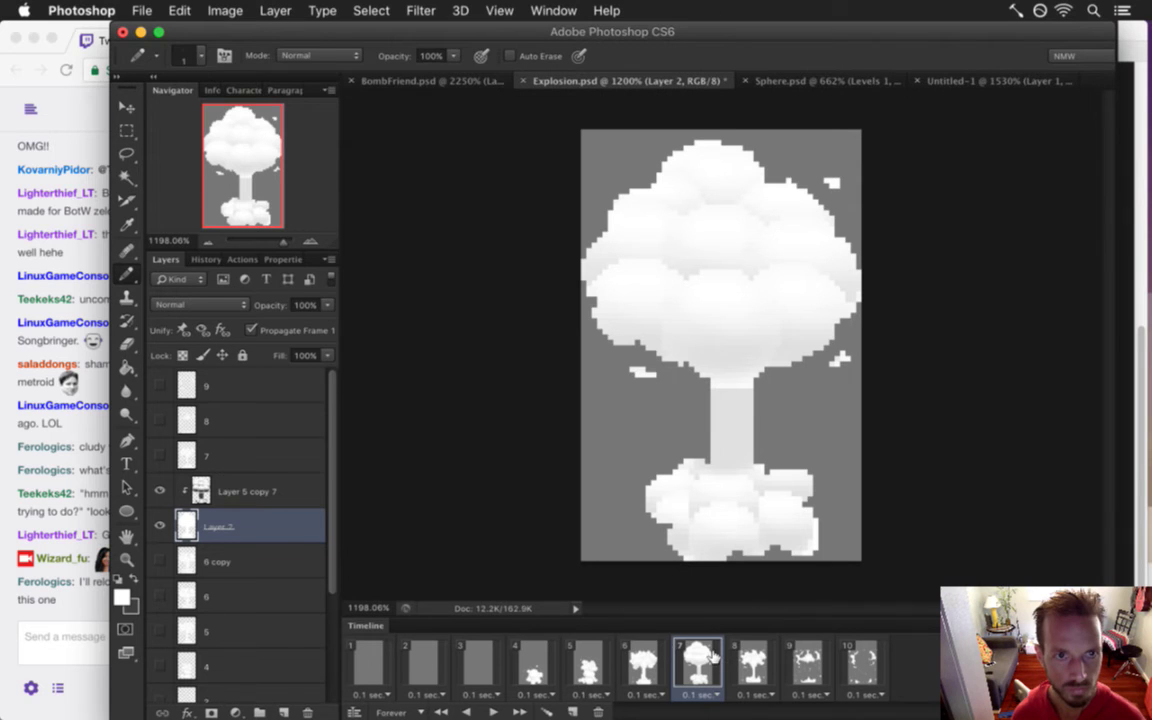
# Set Layer 5 copy 7's opacity to 100% and release it from its clipping mask
pyautogui.click(209, 494)
pyautogui.click(327, 304)
pyautogui.click(329, 325)
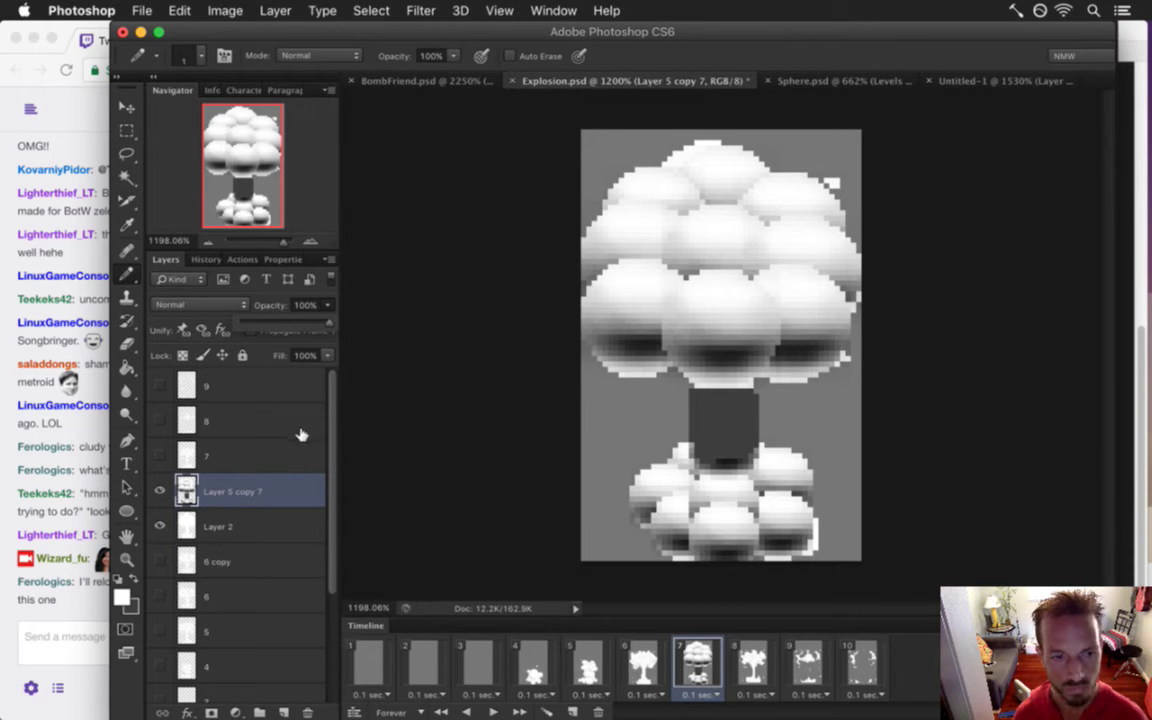
# Switch to the Twitch chat in Chrome and read the most recent viewer message
pyautogui.click(88, 548)
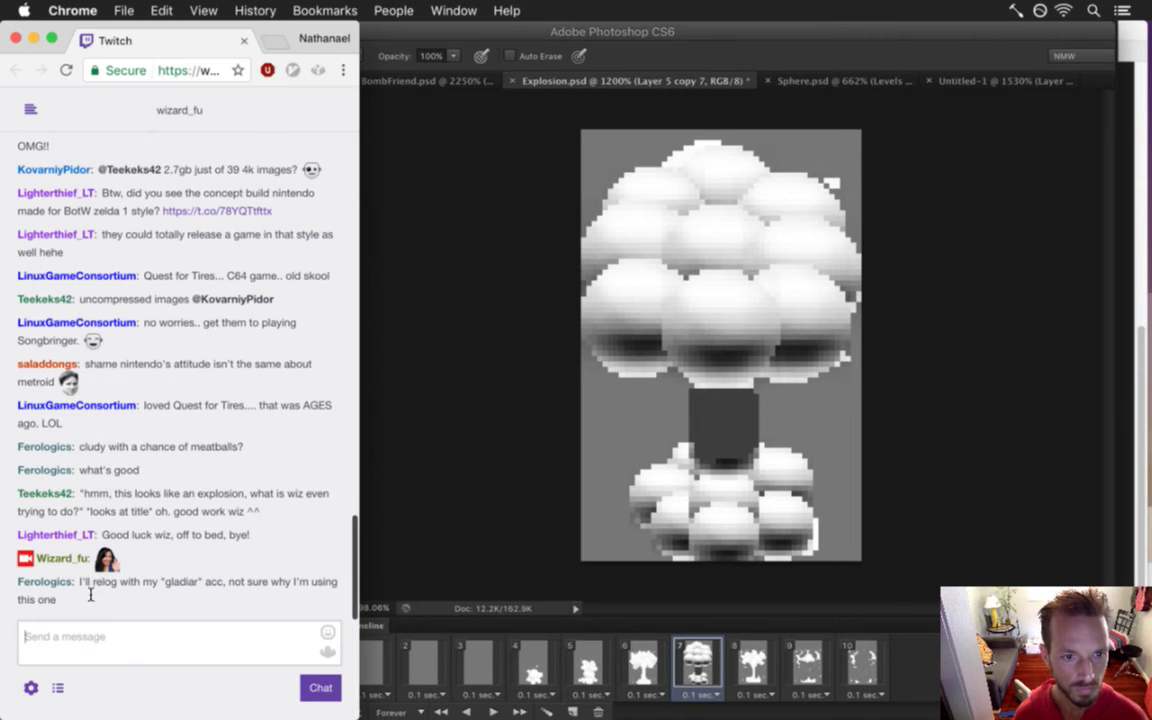
pyautogui.moveTo(87, 580); pyautogui.dragTo(117, 597)
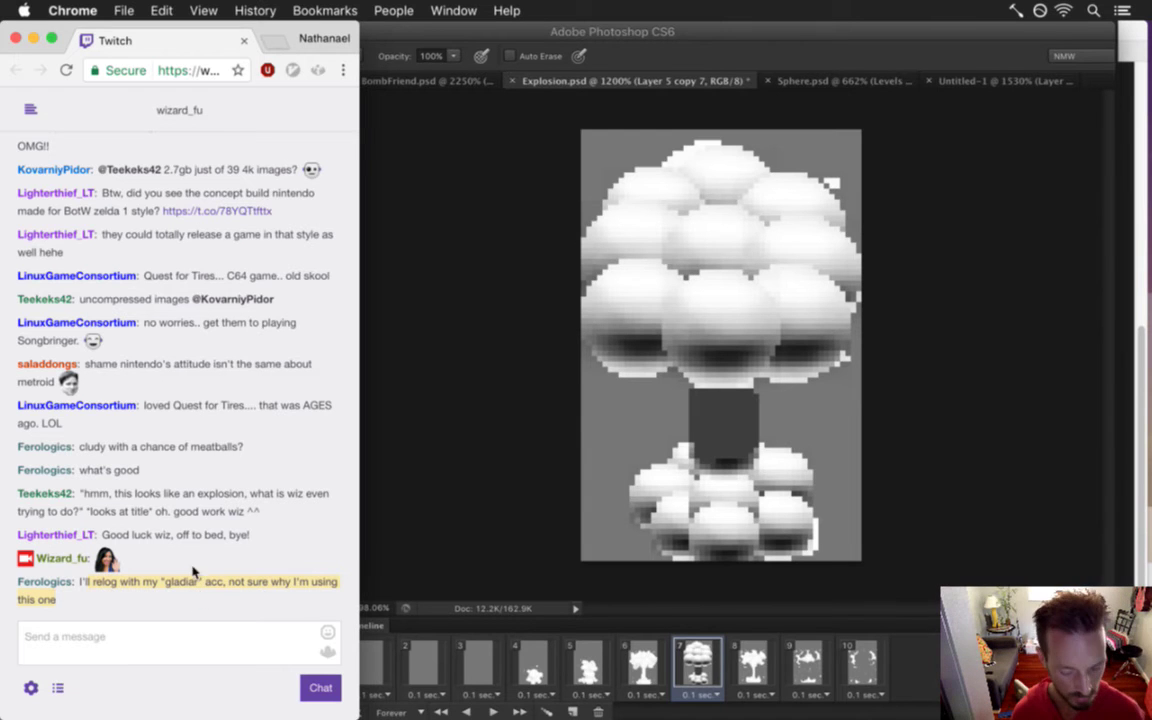
# Switch back to Photoshop, hide Layer 5 copy 7, and save Explosion.psd
pyautogui.click(385, 540)
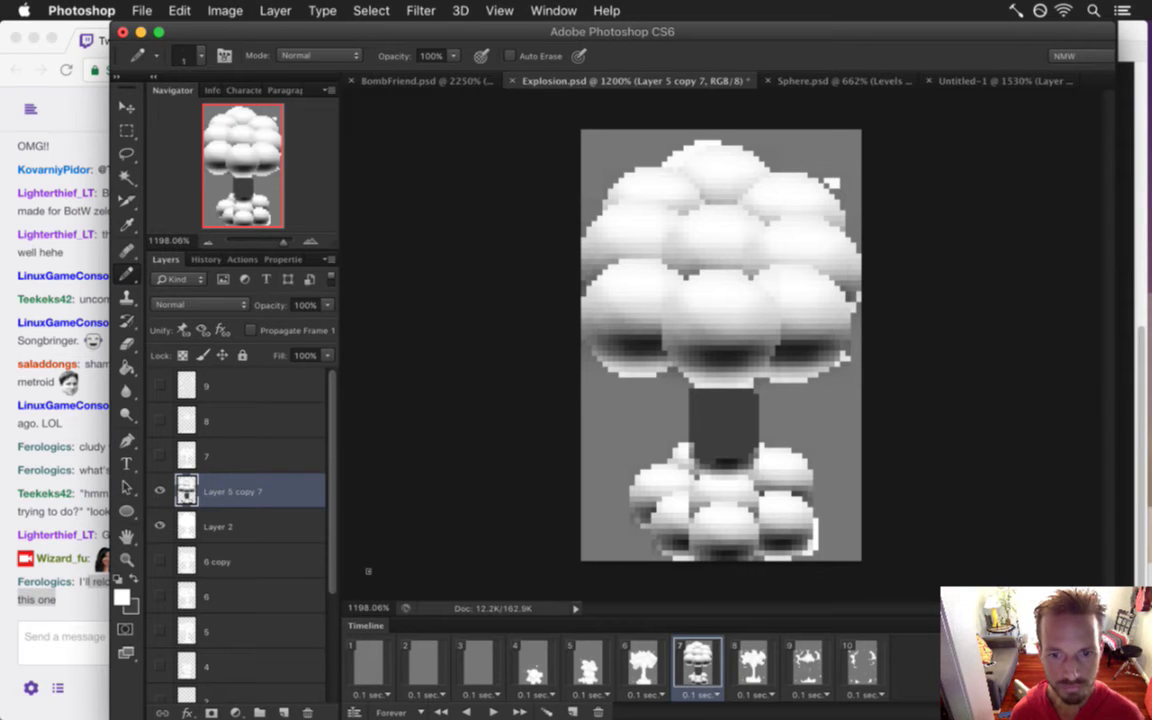
pyautogui.click(160, 490)
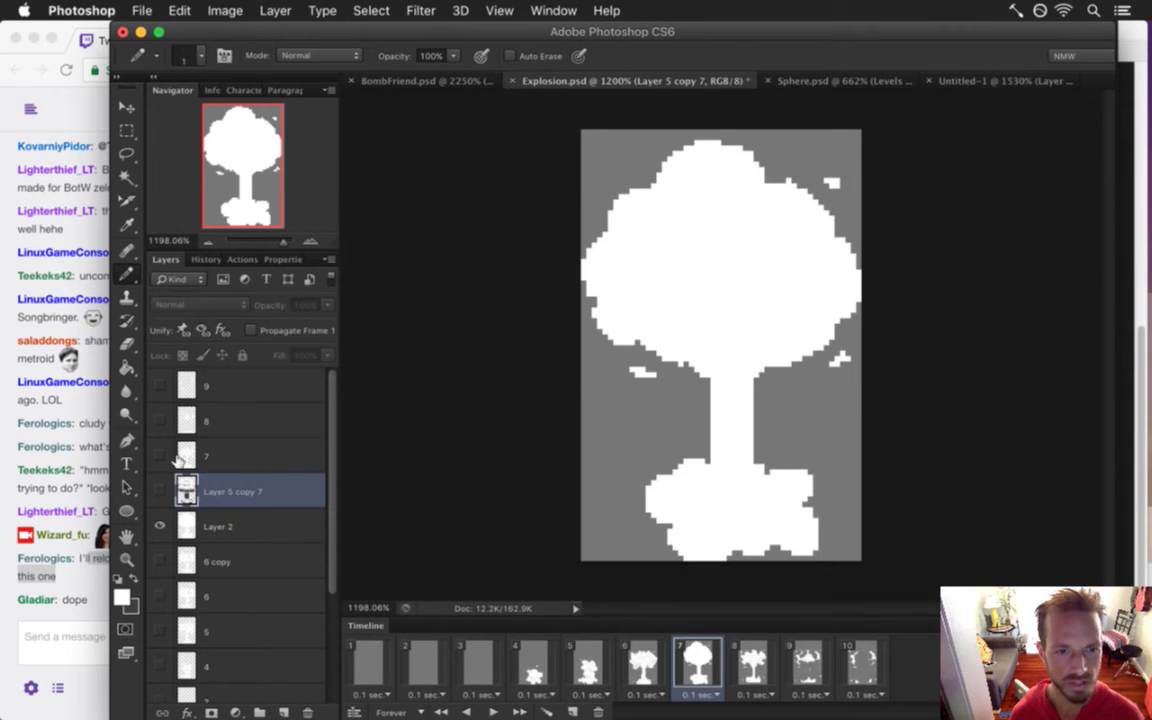
pyautogui.press('super+s')
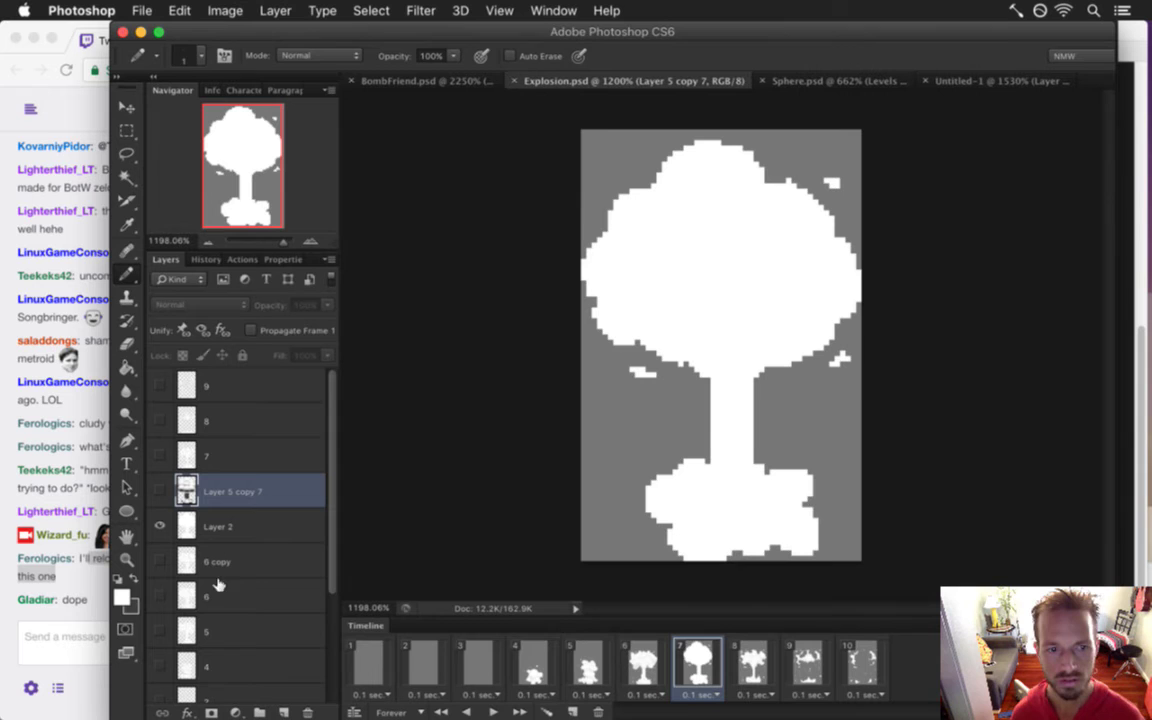
# Compare the silhouette in frame 7 with the explosion shapes in frames 6 and 8 of the animation
pyautogui.click(650, 656)
pyautogui.click(697, 656)
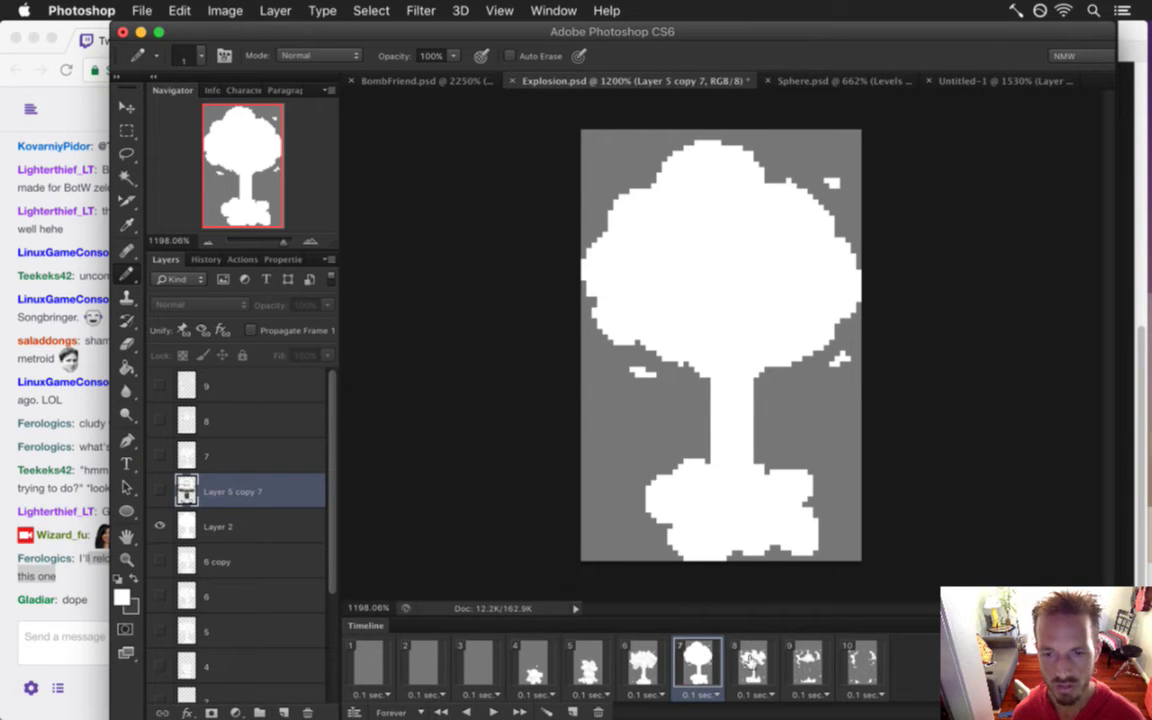
pyautogui.click(750, 662)
pyautogui.click(703, 667)
pyautogui.click(744, 668)
pyautogui.click(703, 664)
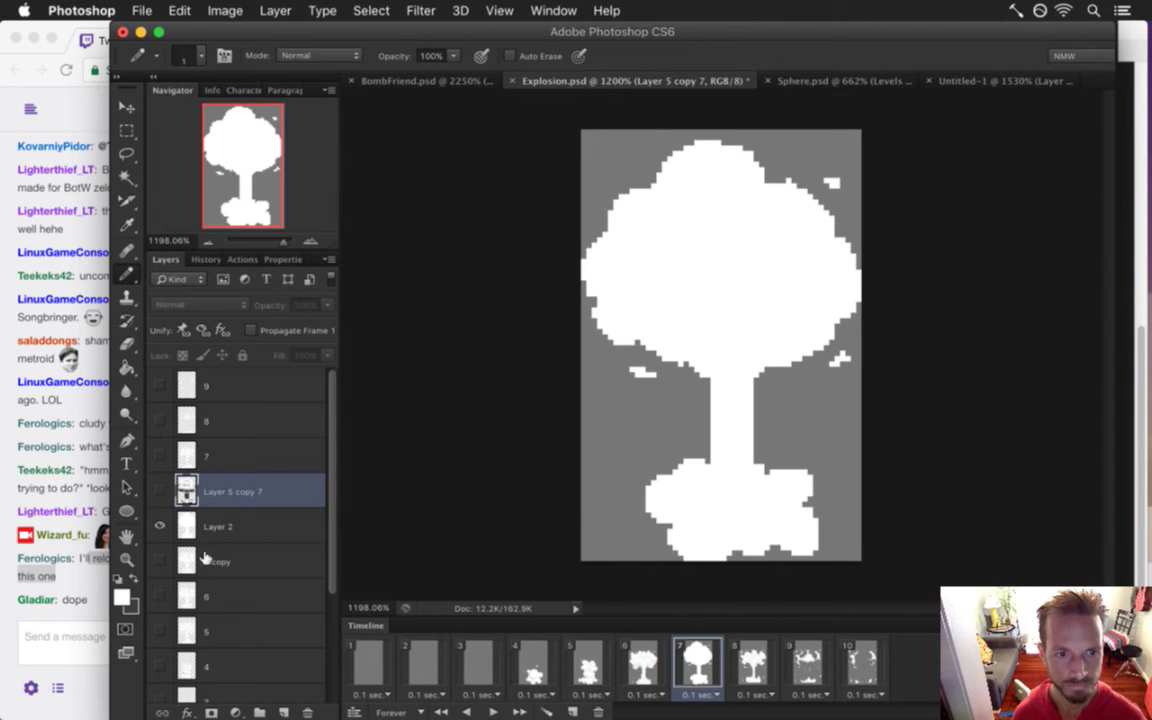
# Go to frame 6 of the animation and duplicate its visible explosion layer, 5
pyautogui.click(222, 527)
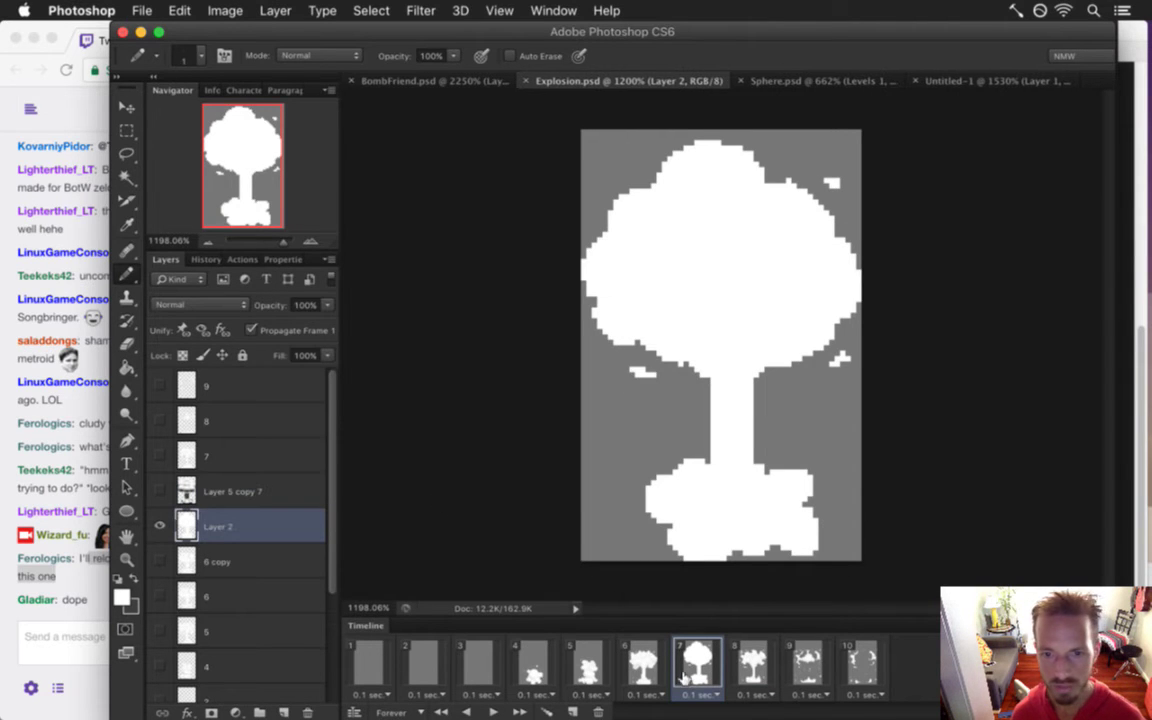
pyautogui.click(656, 680)
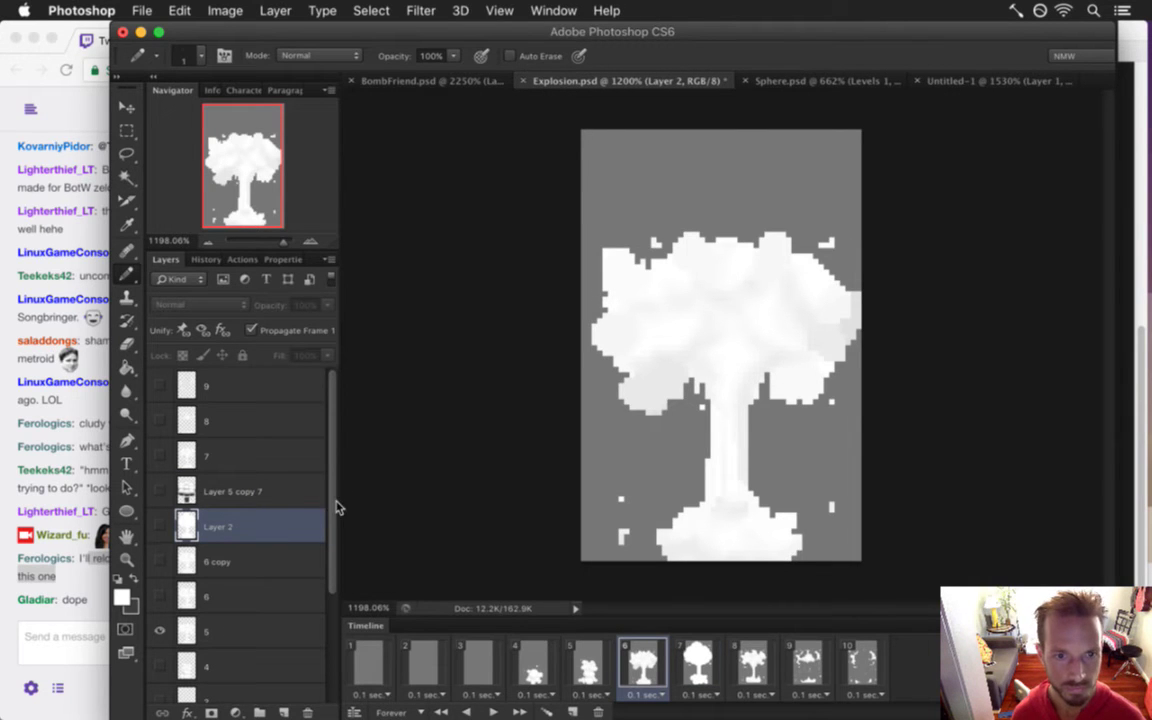
pyautogui.scroll(-1, 335, 535)
pyautogui.scroll(-1, 335, 535)
pyautogui.click(212, 562)
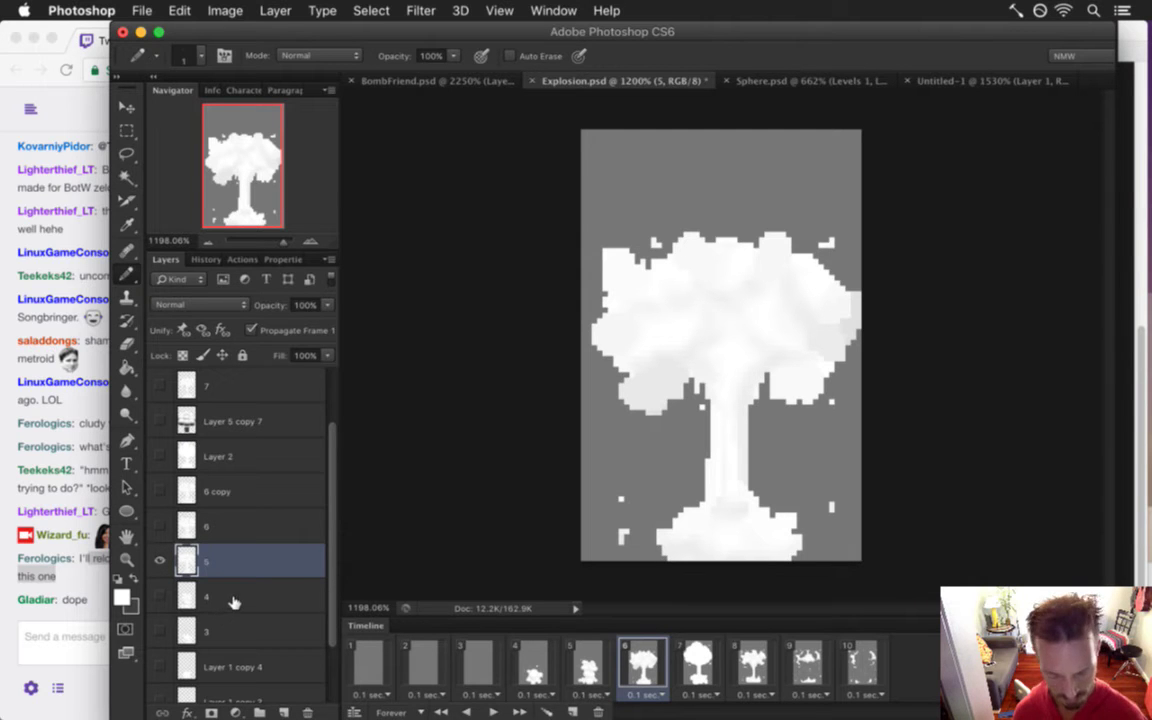
pyautogui.press('super+j')
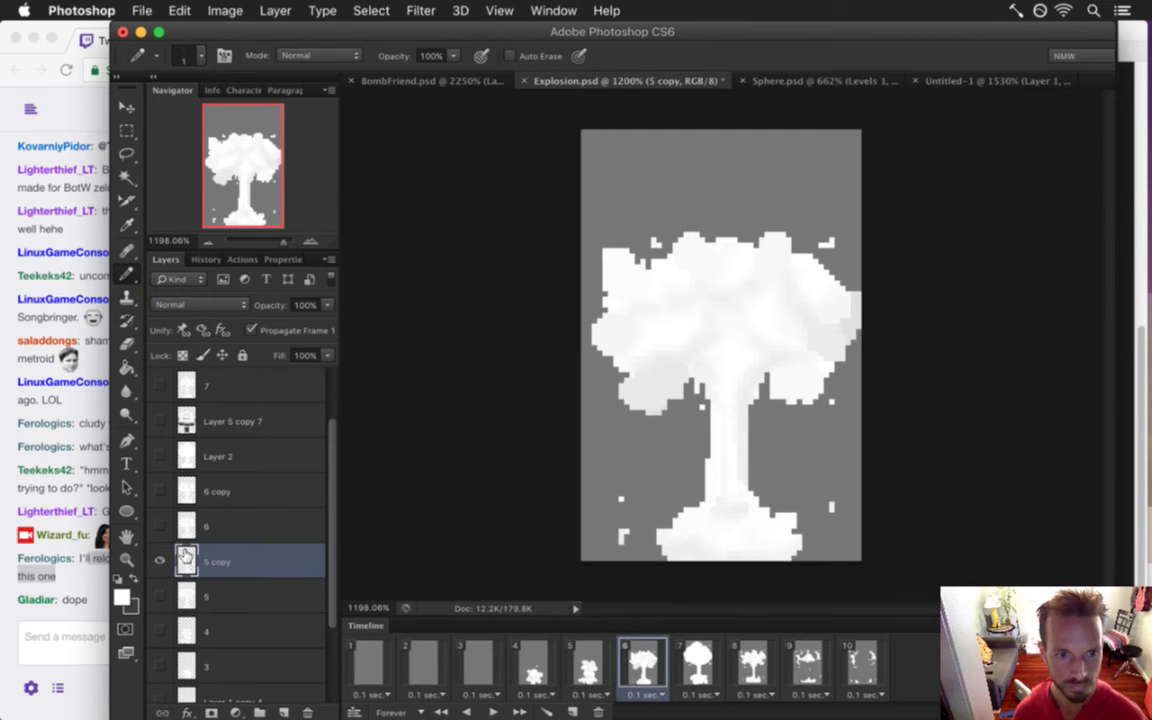
# Load the outline of layer 5 copy as a selection and paint it solid white with a 35 px pencil, leaving nothing selected
pyautogui.keyDown('super'); pyautogui.click(189, 562); pyautogui.keyUp('super')
pyautogui.press(']')
pyautogui.press(']')
pyautogui.press(']')
pyautogui.press(']')
pyautogui.press(']')
pyautogui.press(']')
pyautogui.press(']')
pyautogui.press(']')
pyautogui.press(']')
pyautogui.press(']')
pyautogui.press(']')
pyautogui.press(']')
pyautogui.press(']')
pyautogui.press(']')
pyautogui.moveTo(664, 263)
pyautogui.mouseDown()
pyautogui.moveTo(712, 303)
pyautogui.moveTo(805, 334)
pyautogui.moveTo(681, 501)
pyautogui.mouseUp()
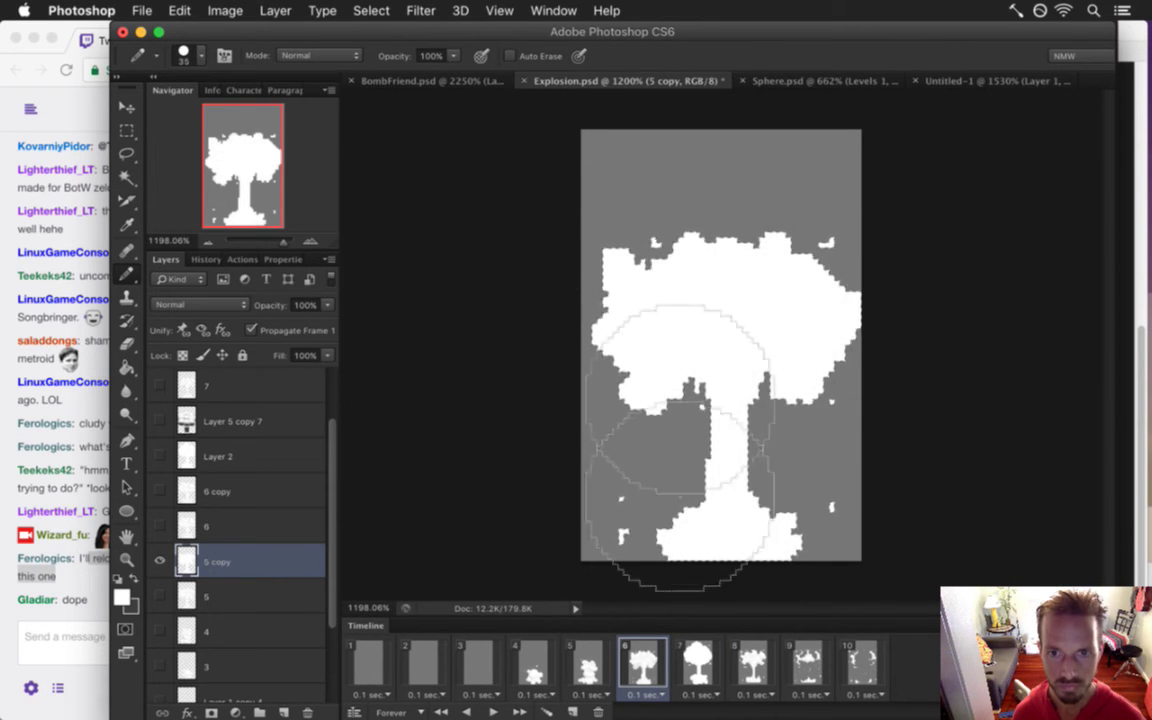
pyautogui.press('m')
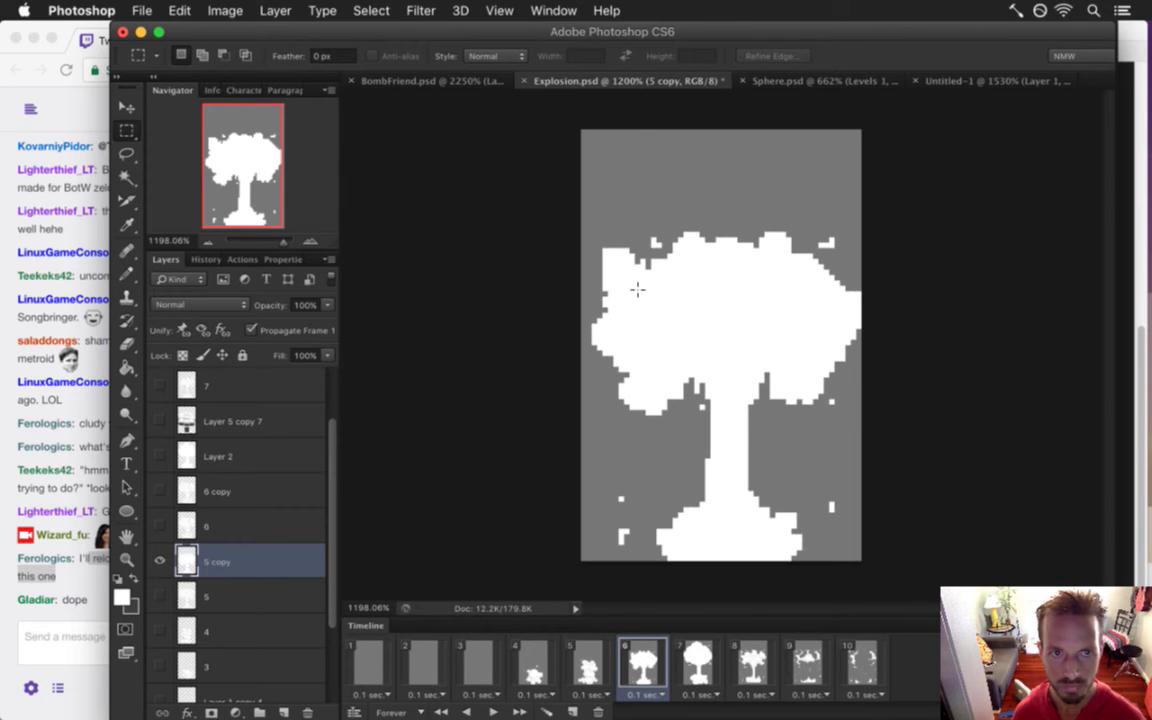
pyautogui.press('b')
pyautogui.hotkey('shift', 'b')
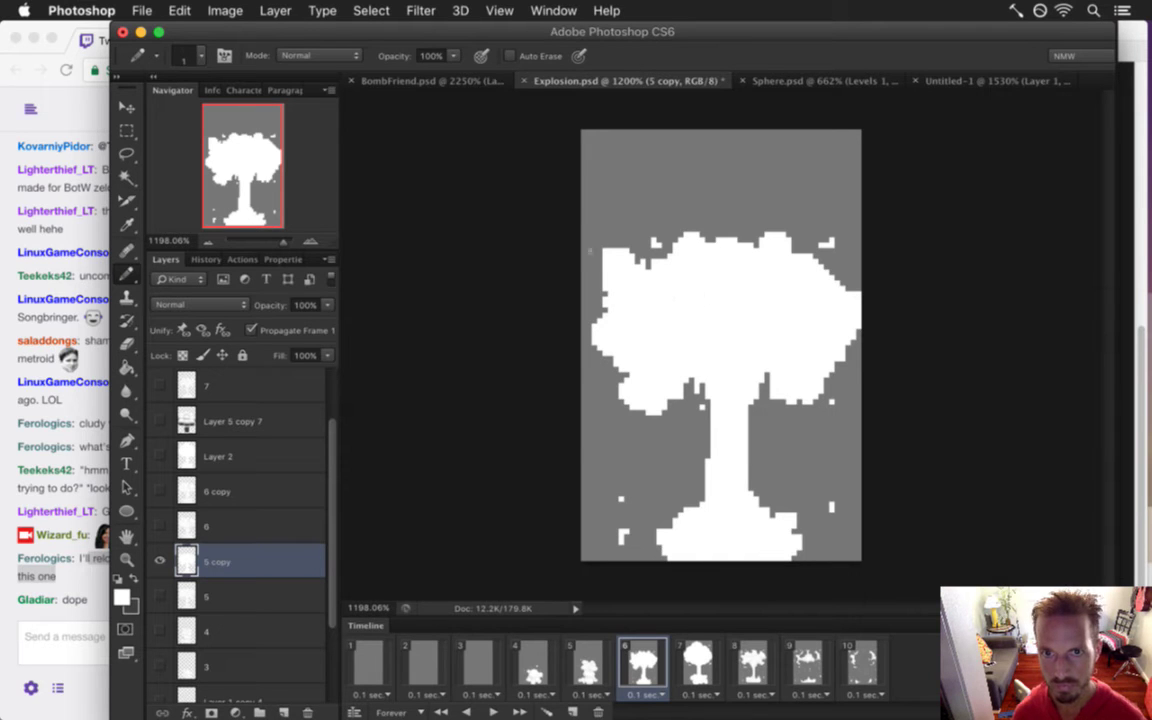
# Select the left part of the mushroom cap in frame 6 and move it straight up above the cap's middle section
pyautogui.press('m')
pyautogui.moveTo(520, 190); pyautogui.dragTo(688, 452)
pyautogui.press('v')
pyautogui.press('Up')
pyautogui.press('Up')
pyautogui.press('Up')
pyautogui.press('Up')
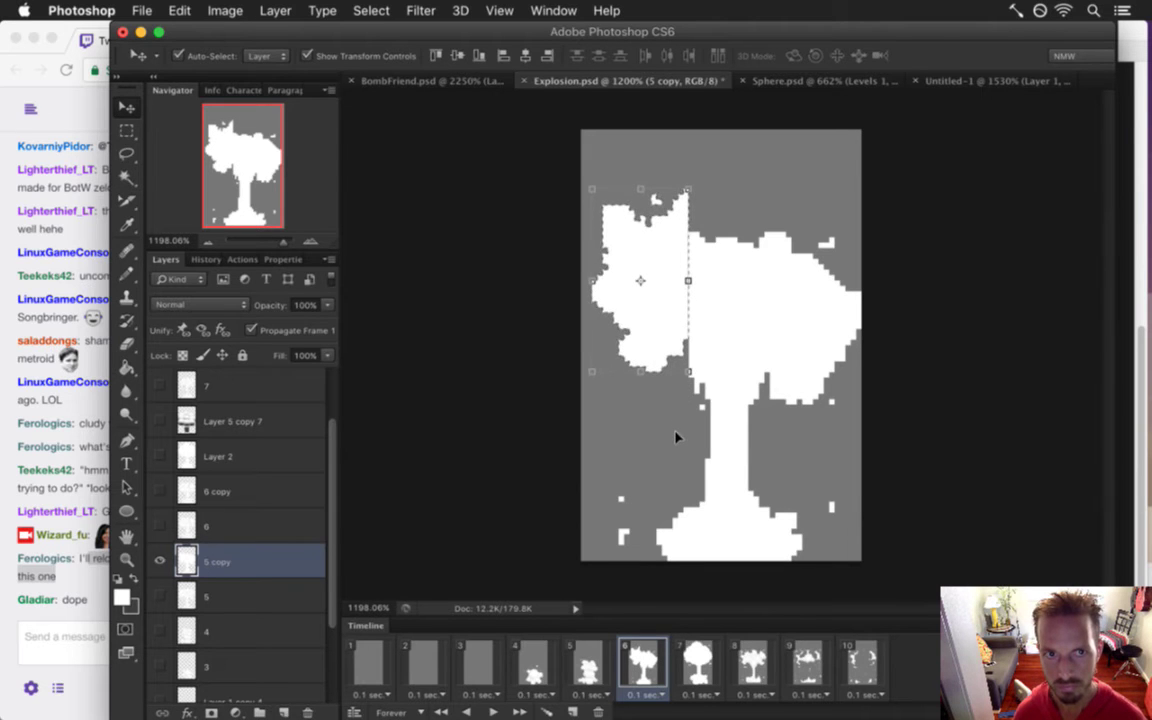
# Select the right part of the mushroom cap, raise it to about the level of the left part, and deselect
pyautogui.press('m')
pyautogui.moveTo(769, 194); pyautogui.dragTo(870, 453)
pyautogui.press('v')
pyautogui.press('Up')
pyautogui.press('Up')
pyautogui.press('Up')
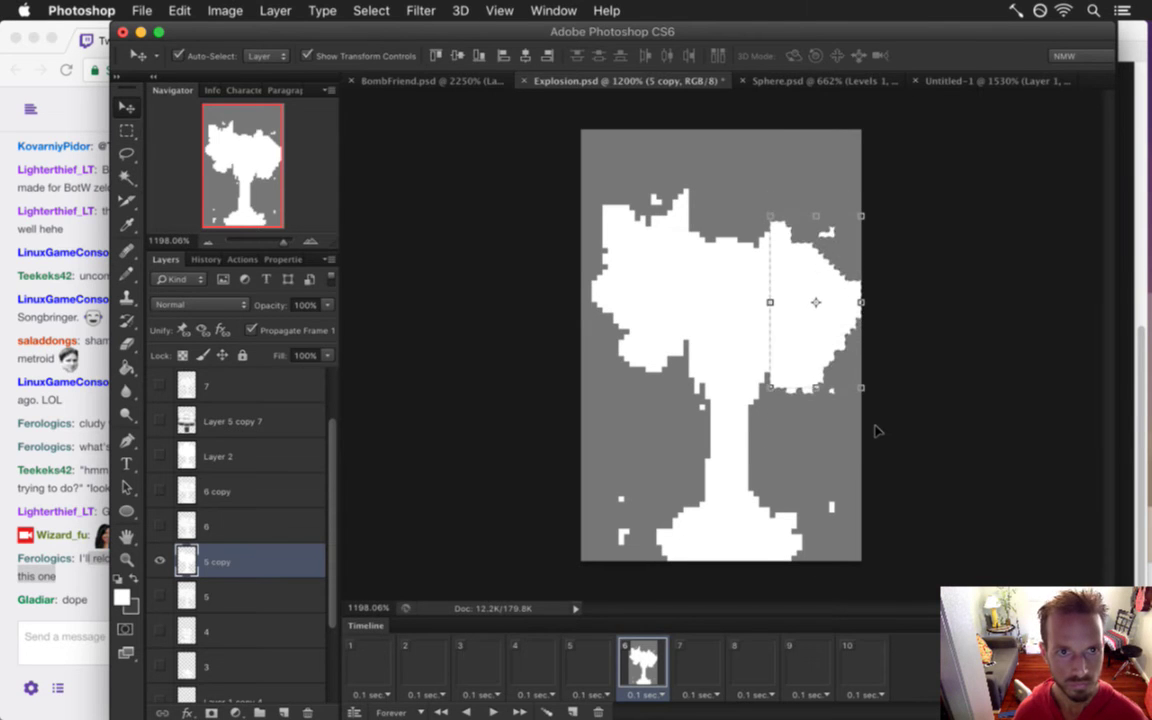
pyautogui.press('Down')
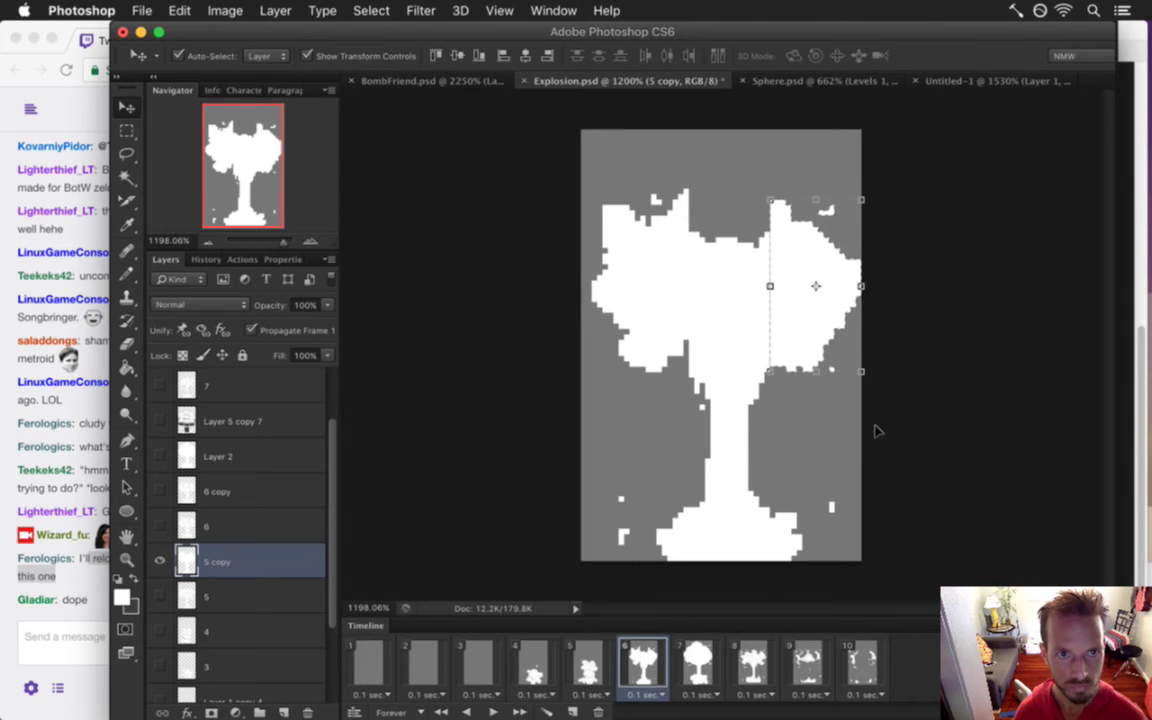
pyautogui.press('Up')
pyautogui.press('m')
pyautogui.hotkey('ctrl', 'd')
pyautogui.click(748, 170)
# Draw a white dome outline bridging the two raised sides of the cap and fill its interior with white
pyautogui.press('i')
pyautogui.click(606, 223)
pyautogui.press('b')
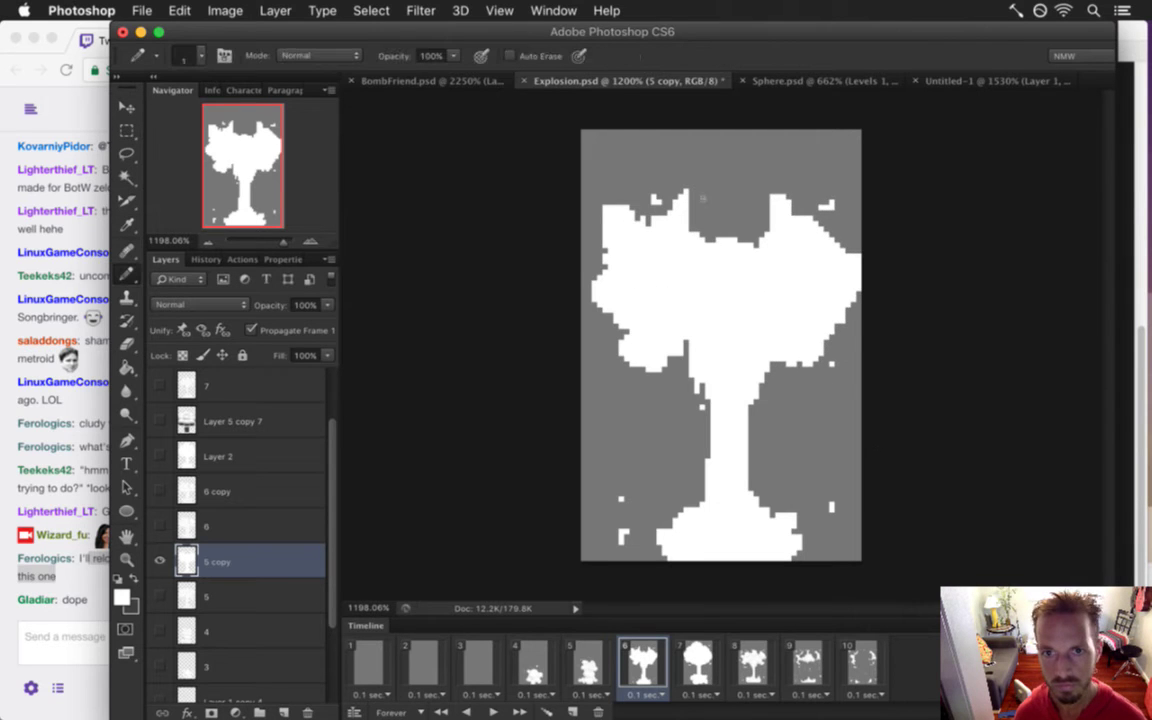
pyautogui.moveTo(684, 200)
pyautogui.mouseDown()
pyautogui.moveTo(733, 166)
pyautogui.moveTo(772, 200)
pyautogui.mouseUp()
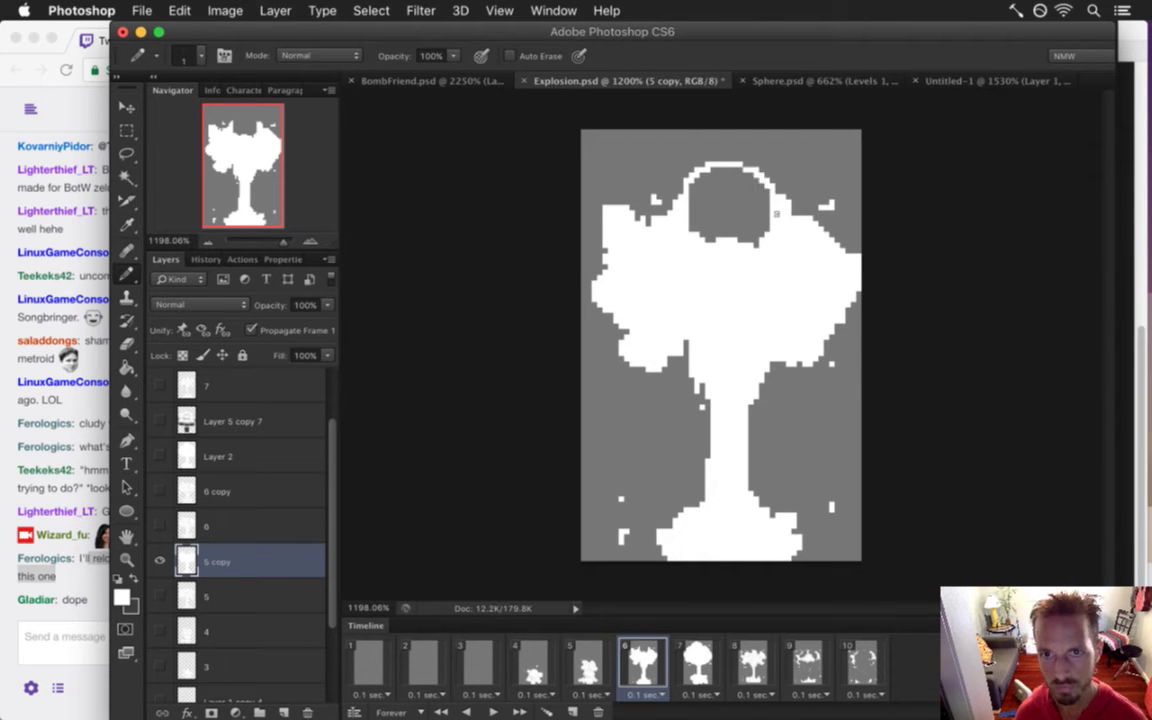
pyautogui.press('g')
pyautogui.click(738, 215)
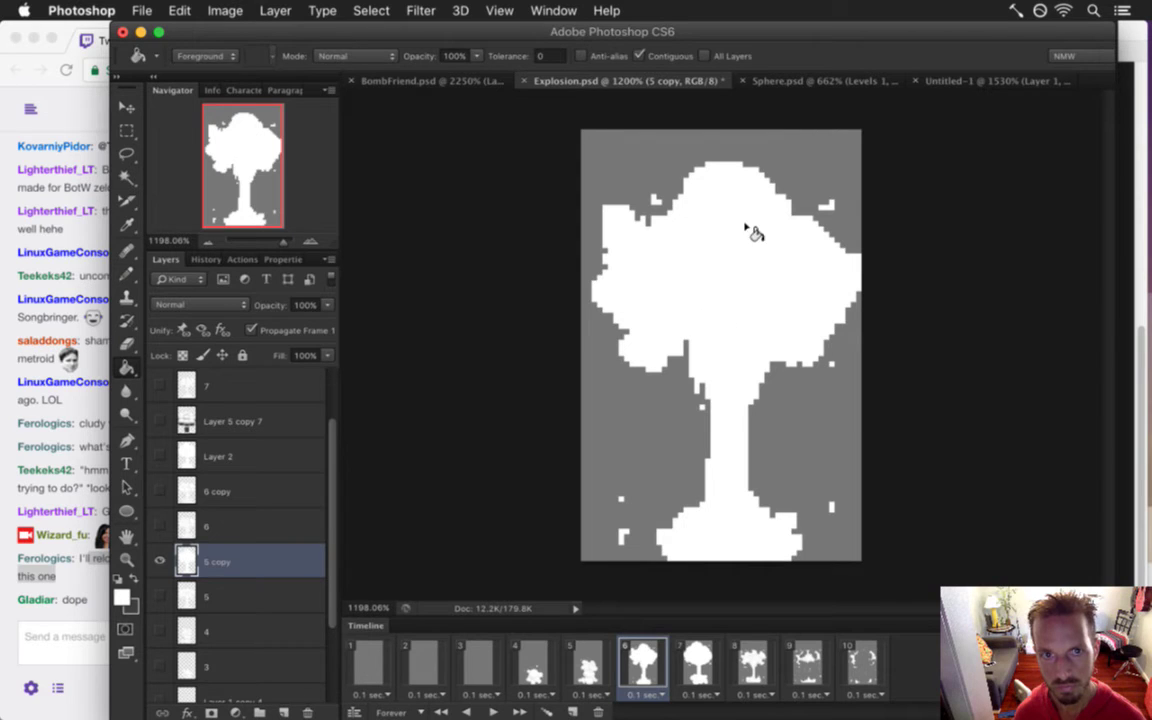
pyautogui.press('b')
pyautogui.press('e')
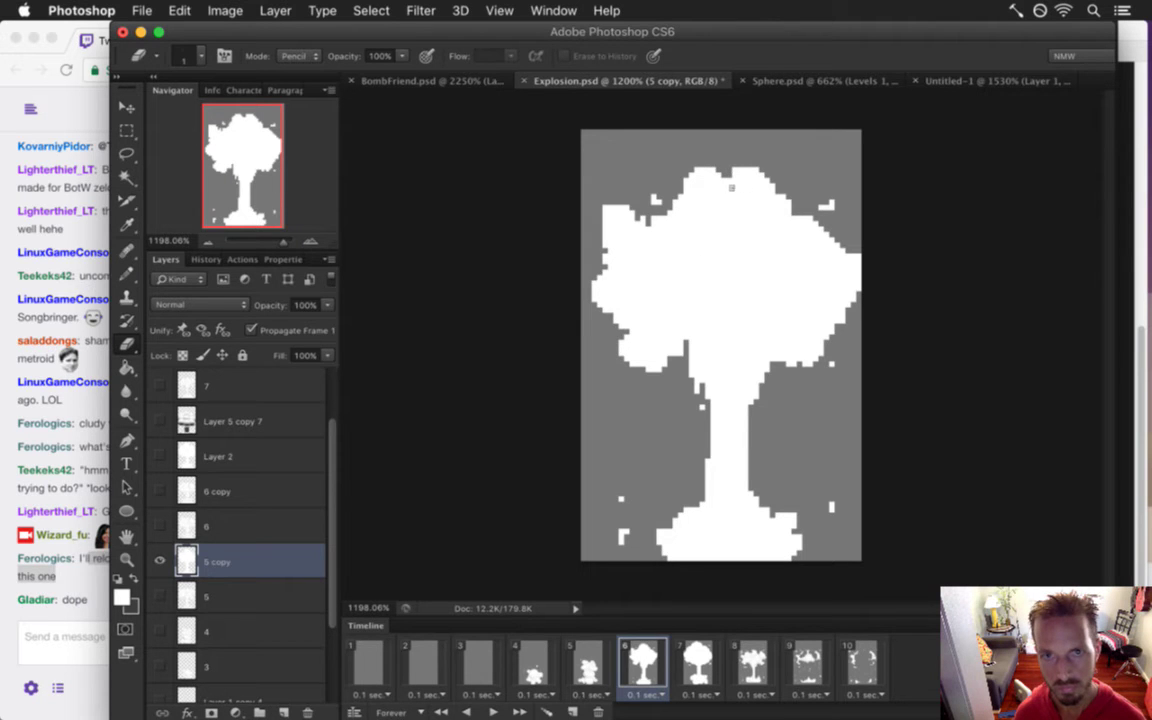
pyautogui.press('super+z')
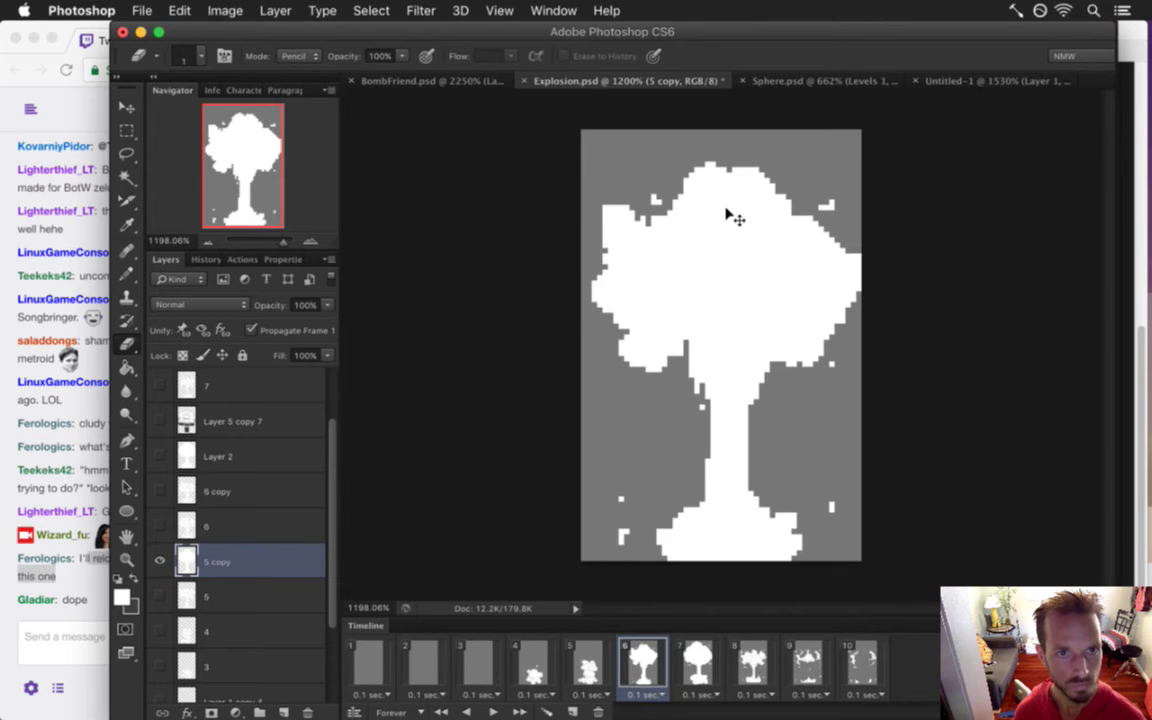
pyautogui.press('super+z')
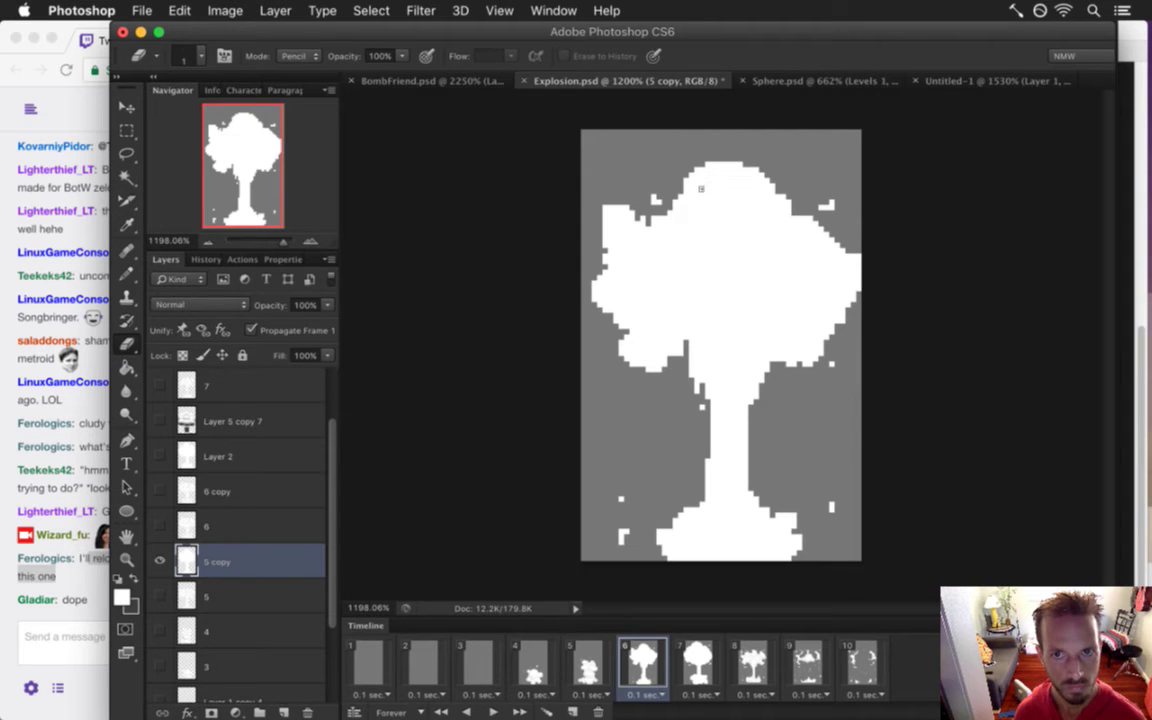
pyautogui.moveTo(702, 192); pyautogui.dragTo(705, 193)
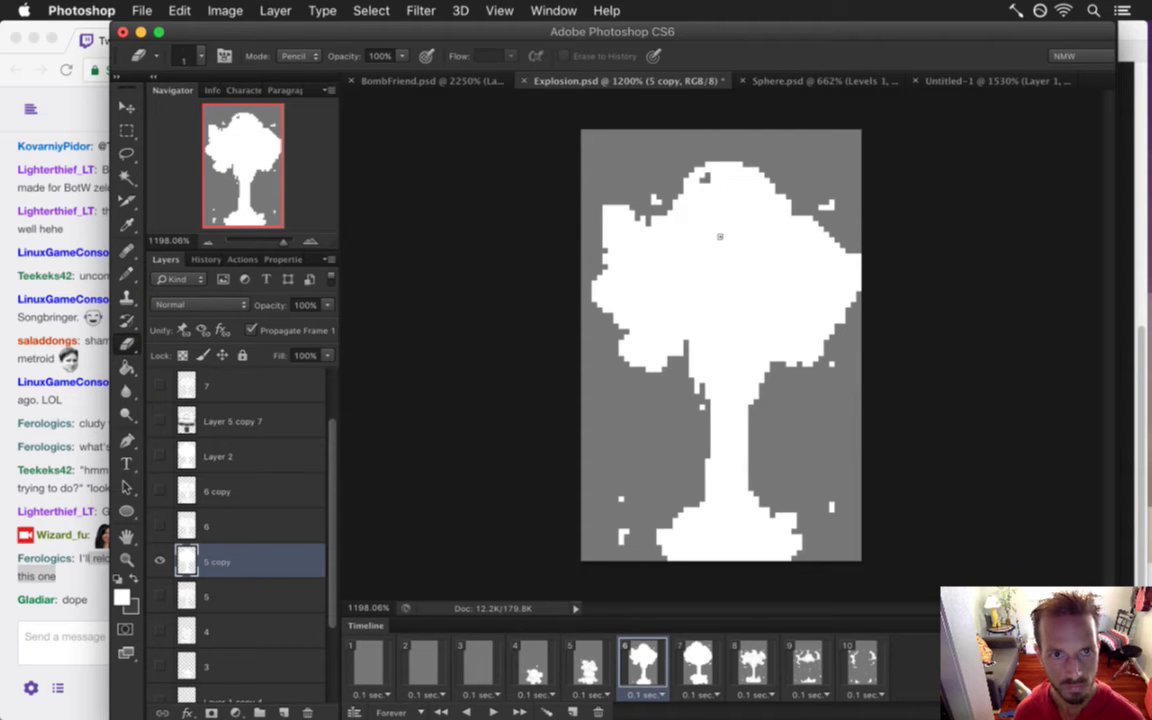
pyautogui.press('super+z')
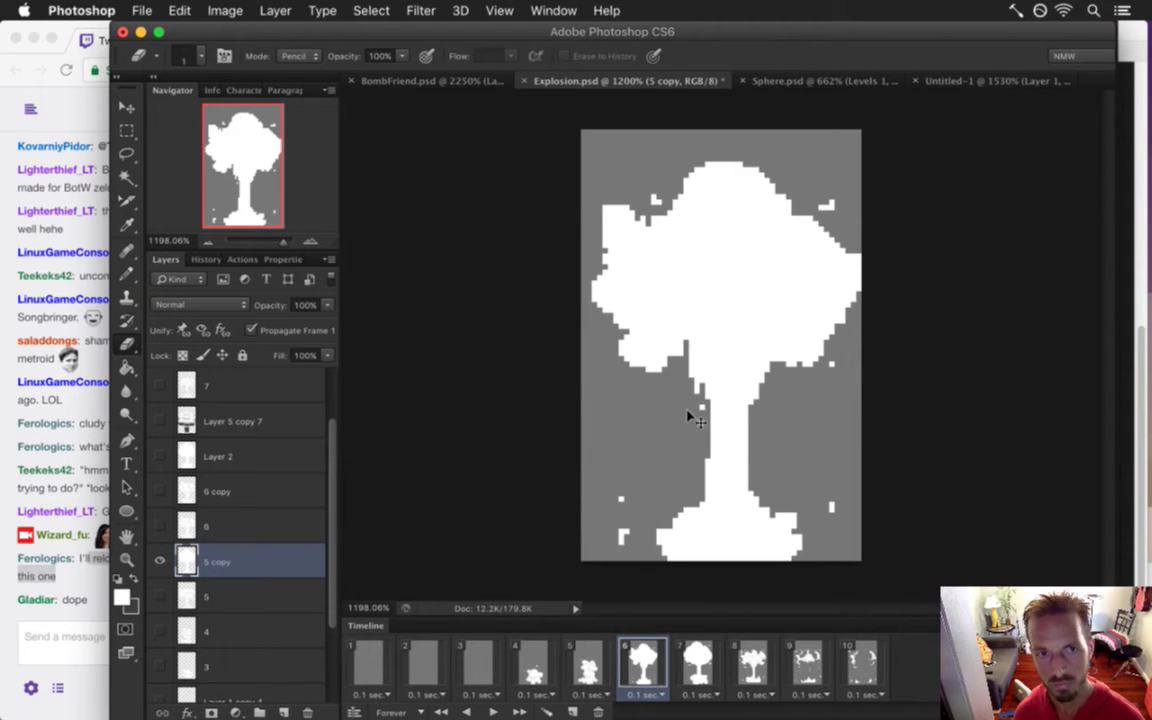
# Select the left part of the base cloud with its debris, move it up slightly, and deselect
pyautogui.press('m')
pyautogui.moveTo(585, 450)
pyautogui.mouseDown()
pyautogui.moveTo(660, 540)
pyautogui.moveTo(687, 594)
pyautogui.moveTo(676, 591)
pyautogui.moveTo(686, 586)
pyautogui.mouseUp()
pyautogui.press('v')
pyautogui.press('Up')
pyautogui.press('Up')
pyautogui.press('Up')
pyautogui.press('Up')
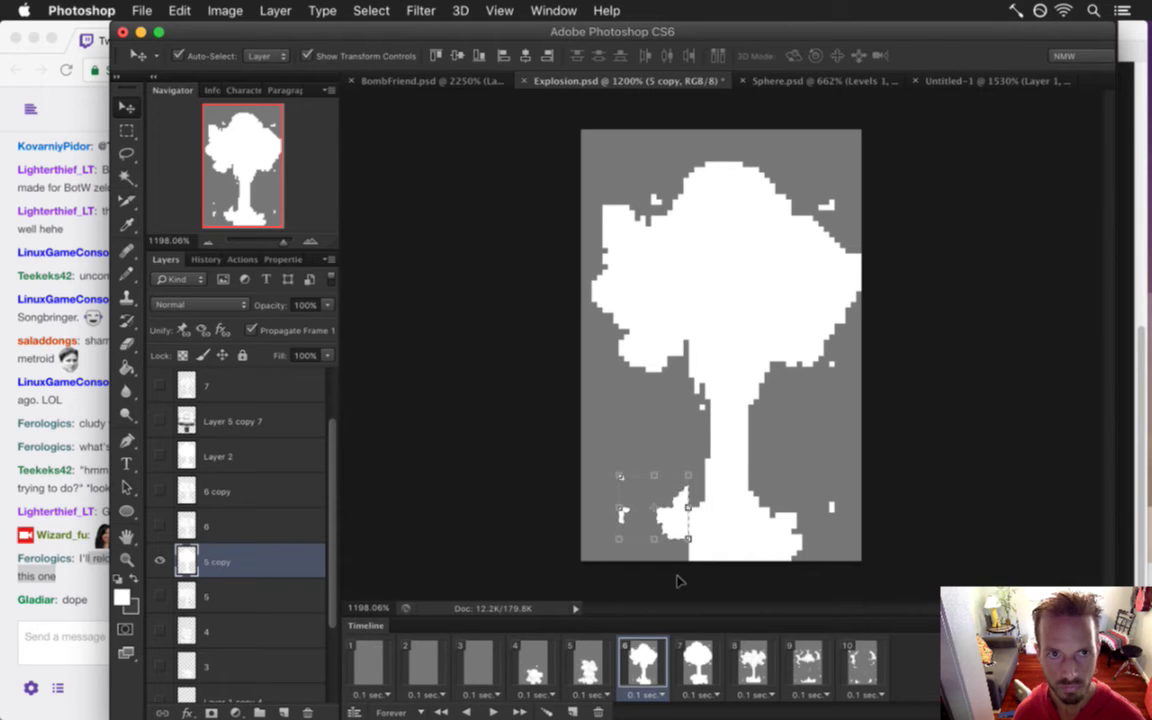
pyautogui.hotkey('ctrl', 'd')
# Select the right part of the base cloud with its debris and move it up to match the left side
pyautogui.press('m')
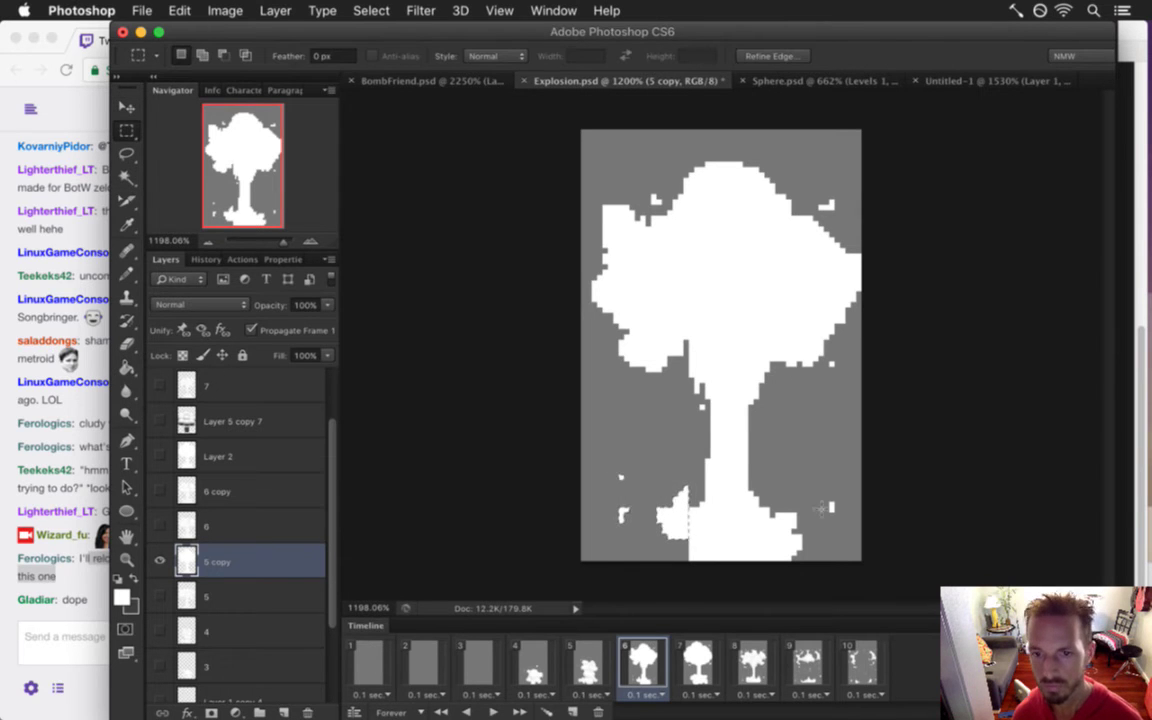
pyautogui.moveTo(864, 454); pyautogui.dragTo(769, 581)
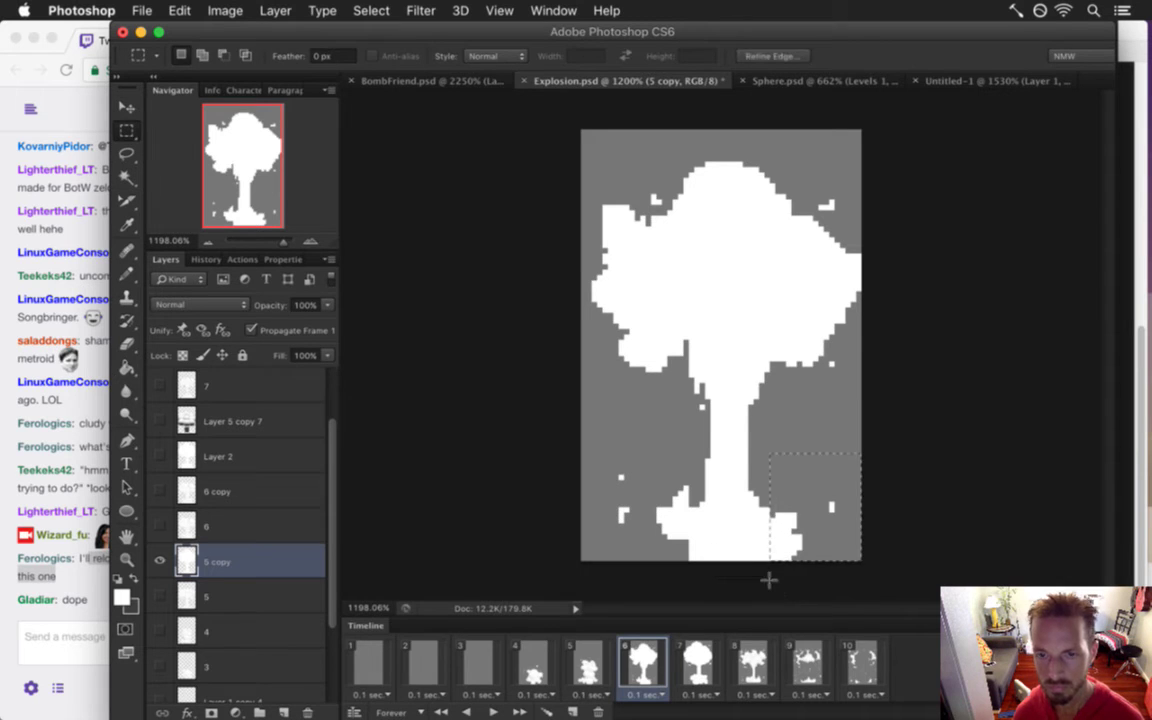
pyautogui.press('v')
pyautogui.press('Up')
pyautogui.press('Up')
pyautogui.press('Up')
pyautogui.press('Up')
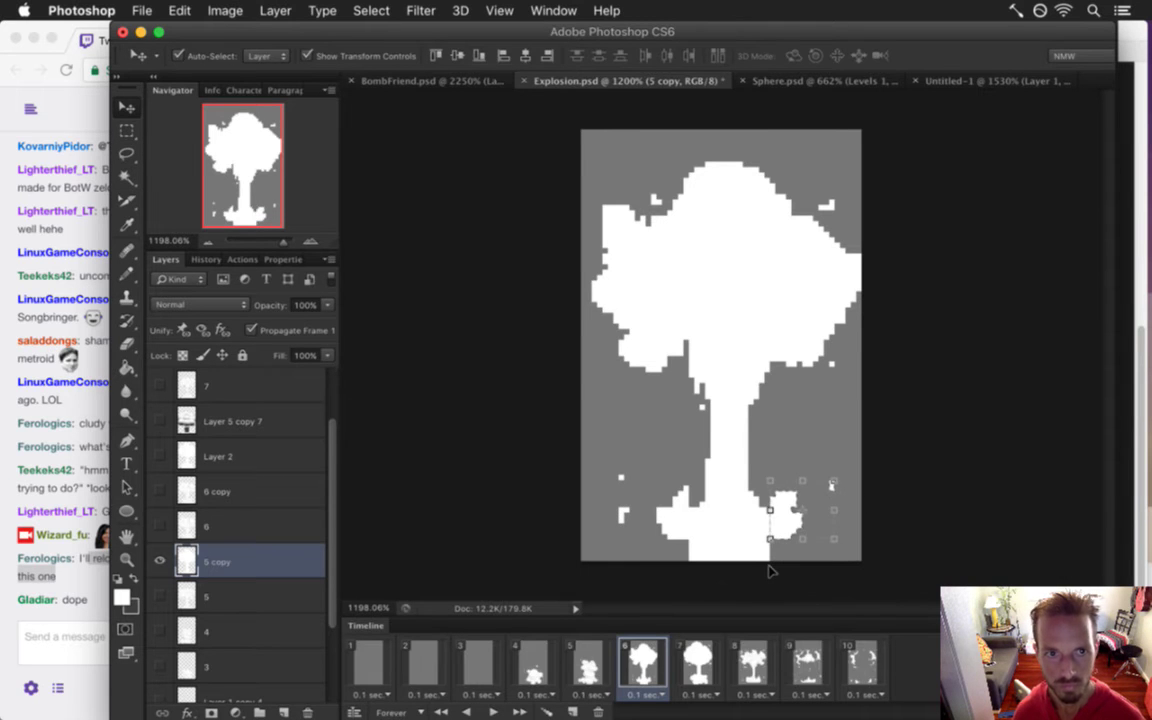
pyautogui.press('m')
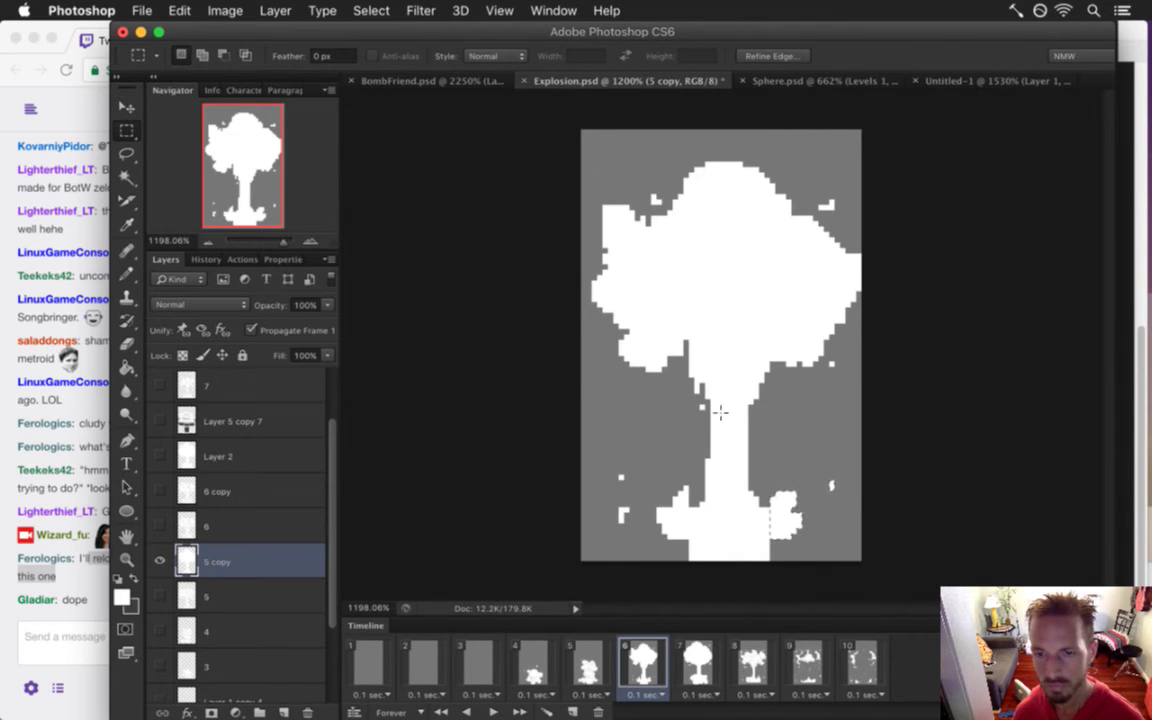
# Reshape the base cloud with the eraser and pencil into a rounded underside and fuller shoulders beside the stem, and save the file
pyautogui.press('b')
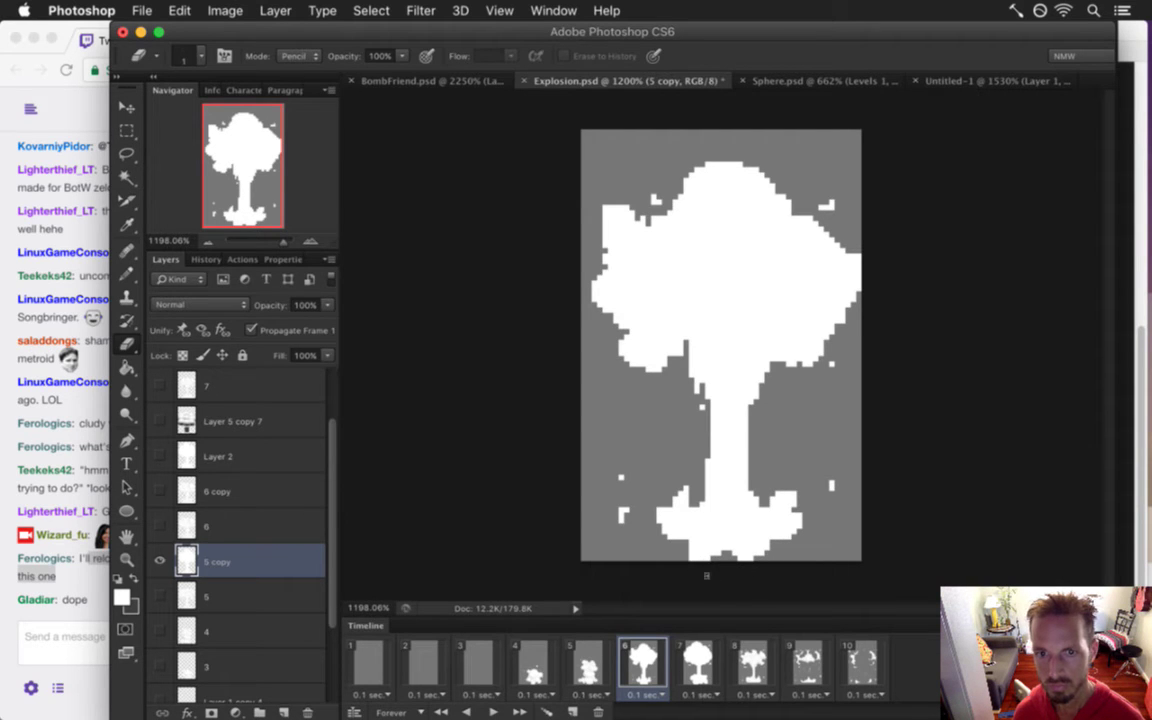
pyautogui.press('b')
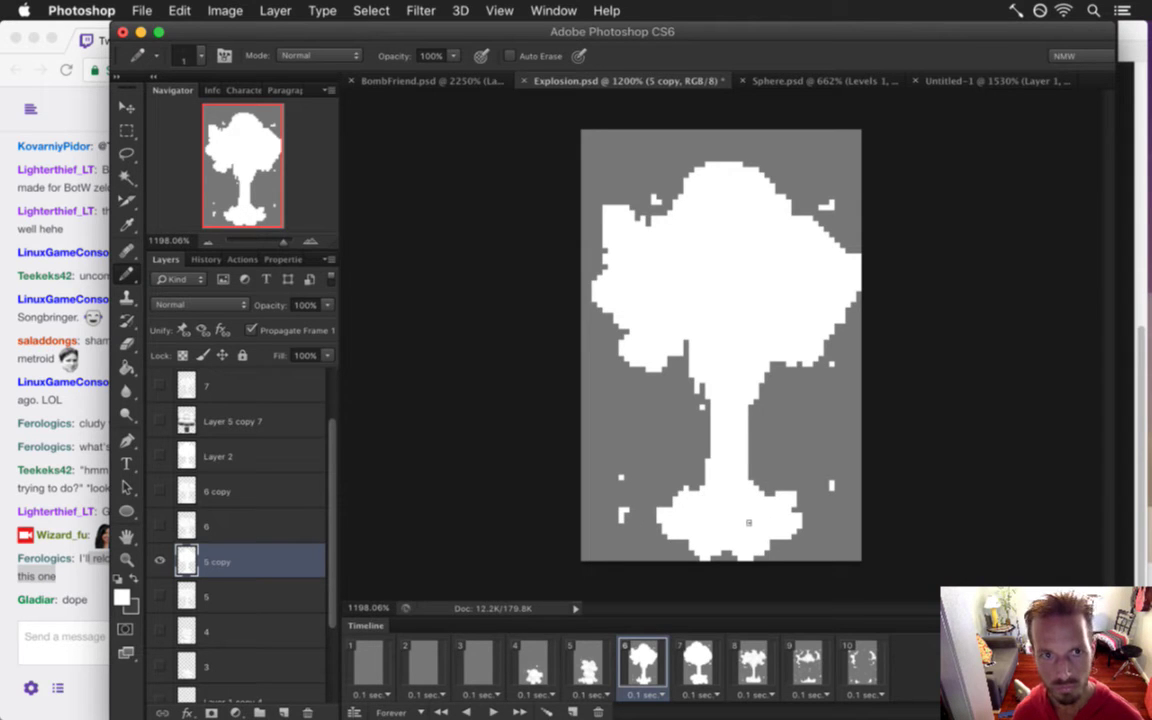
pyautogui.press('super+s')
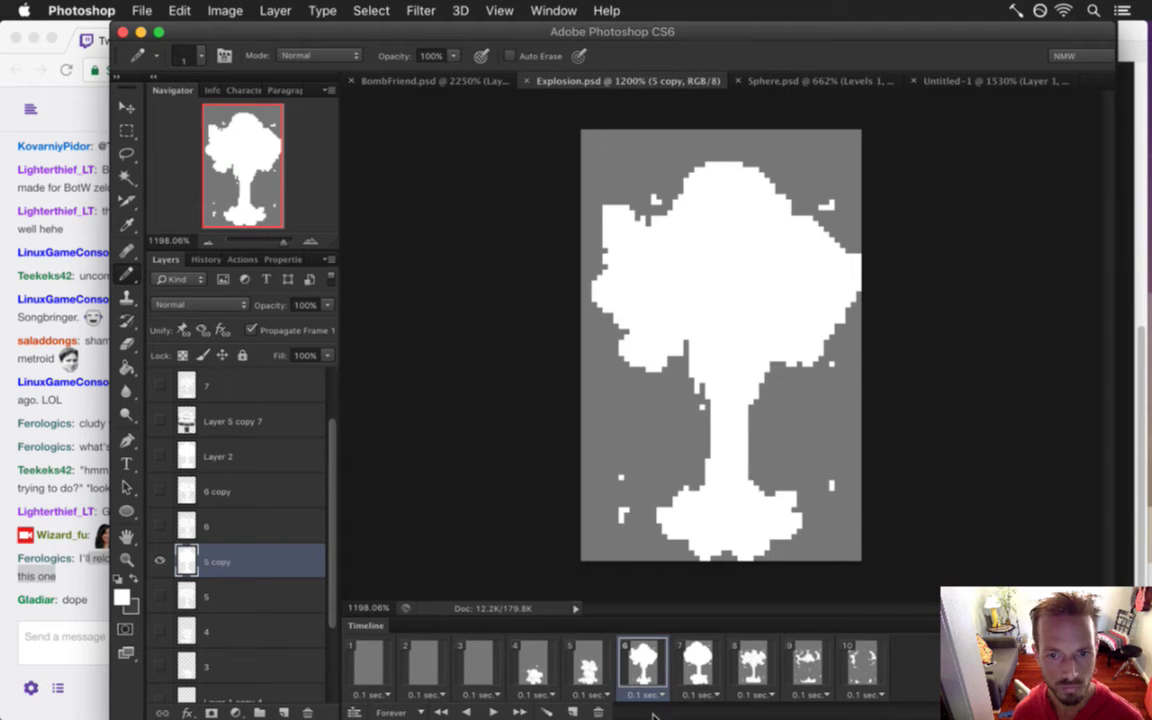
# Compare the explosion silhouettes of frames 6, 7 and 8 by switching between them
pyautogui.click(700, 662)
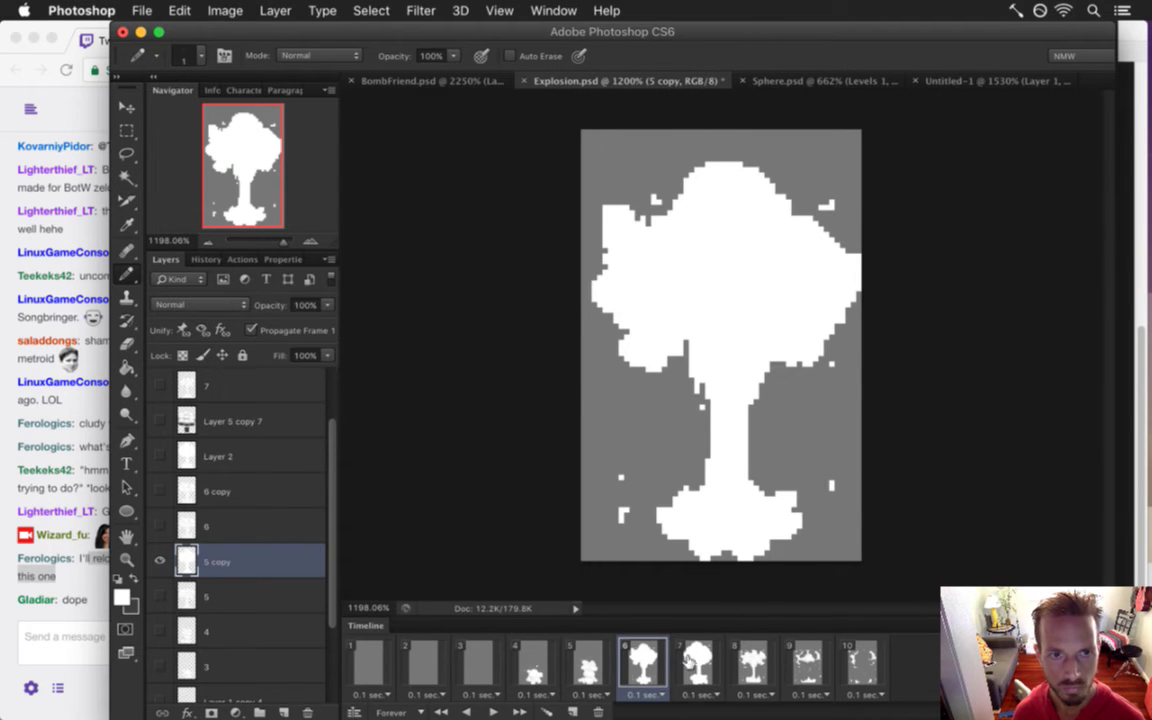
pyautogui.click(697, 658)
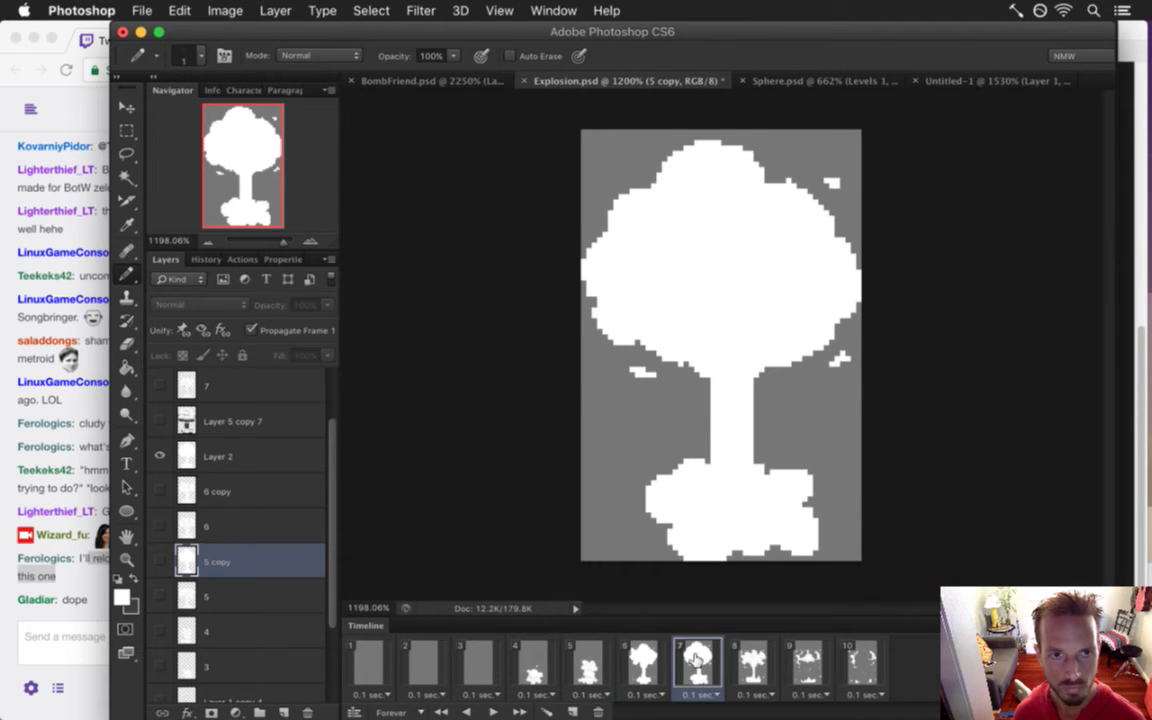
pyautogui.click(745, 667)
pyautogui.click(697, 662)
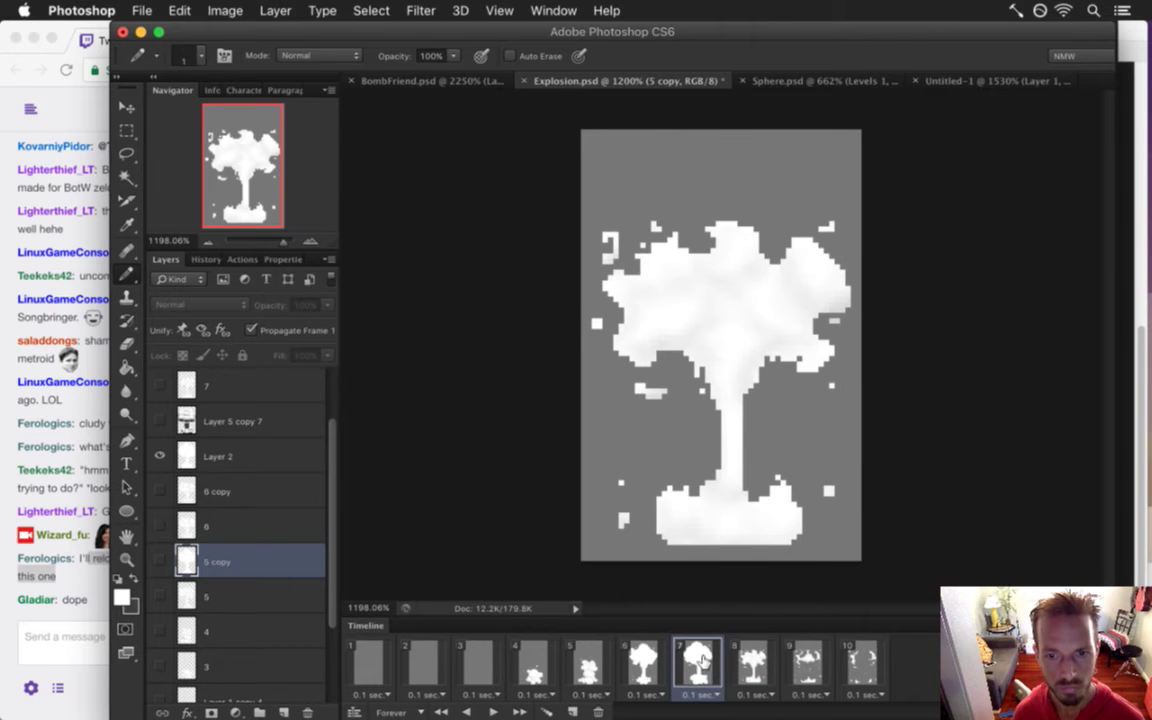
pyautogui.click(643, 662)
pyautogui.click(700, 662)
pyautogui.click(652, 658)
pyautogui.click(698, 660)
pyautogui.click(662, 655)
pyautogui.click(678, 655)
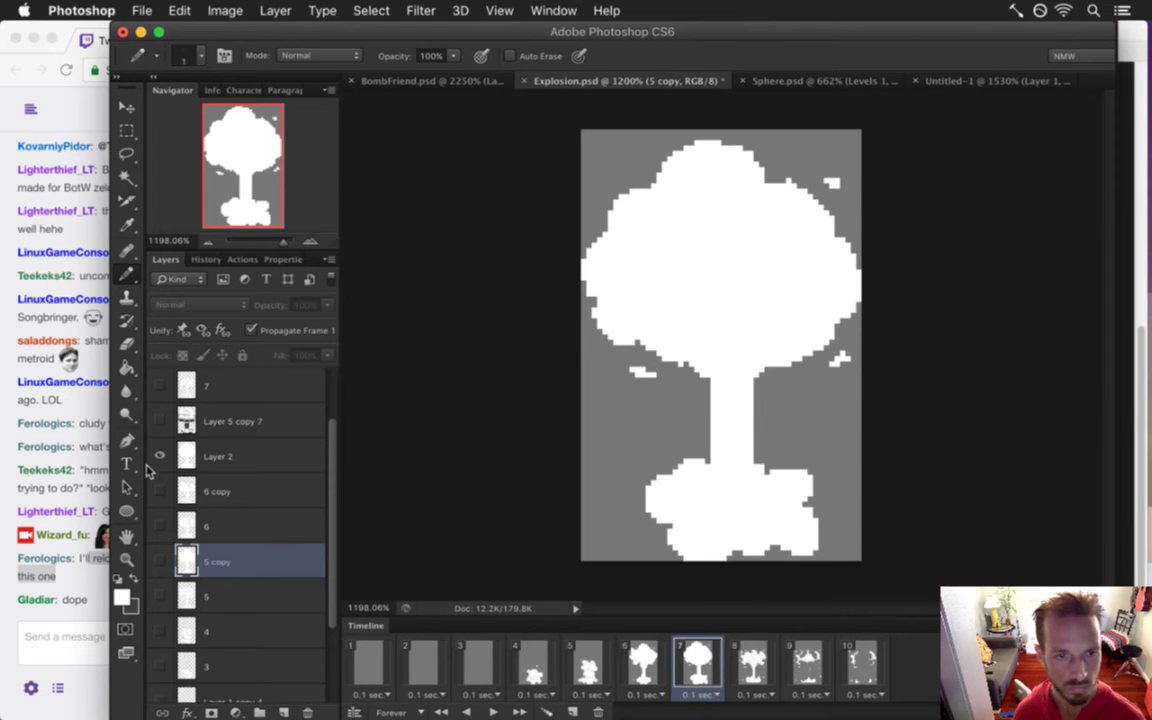
# In frame 7, hide Layer 2, duplicate layer 6 copy, and leave only the duplicate visible with its outline selected
pyautogui.click(218, 456)
pyautogui.click(159, 456)
pyautogui.click(159, 491)
pyautogui.click(186, 491)
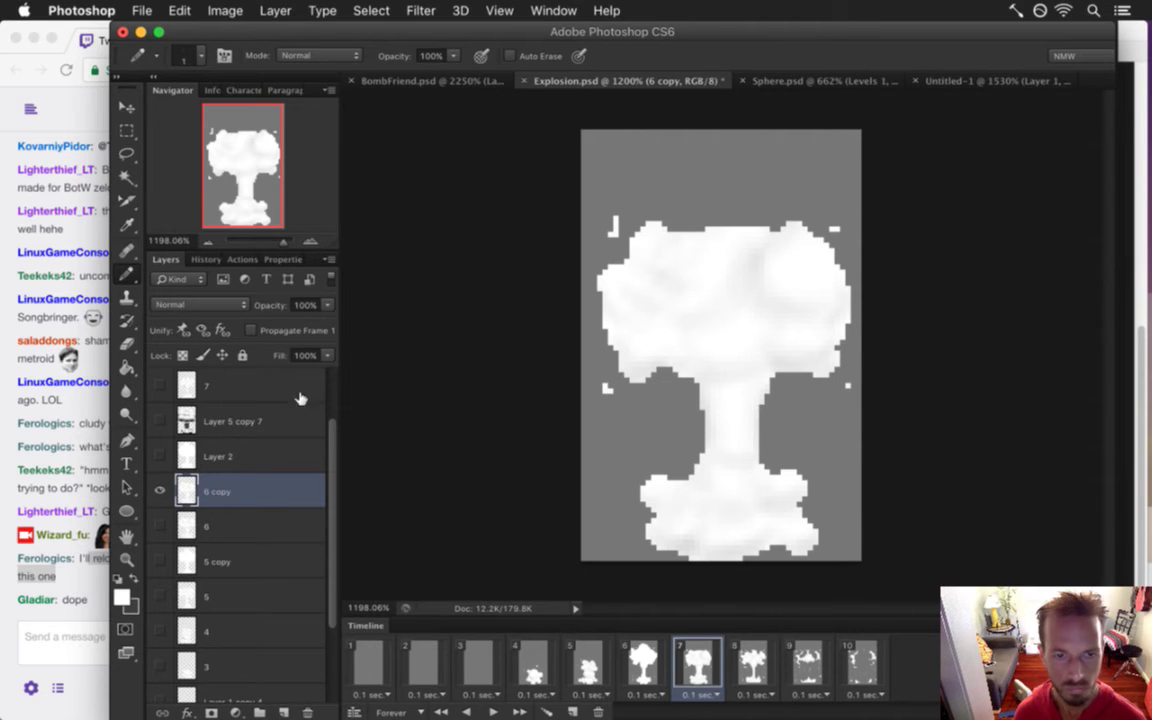
pyautogui.press('super+j')
pyautogui.click(159, 526)
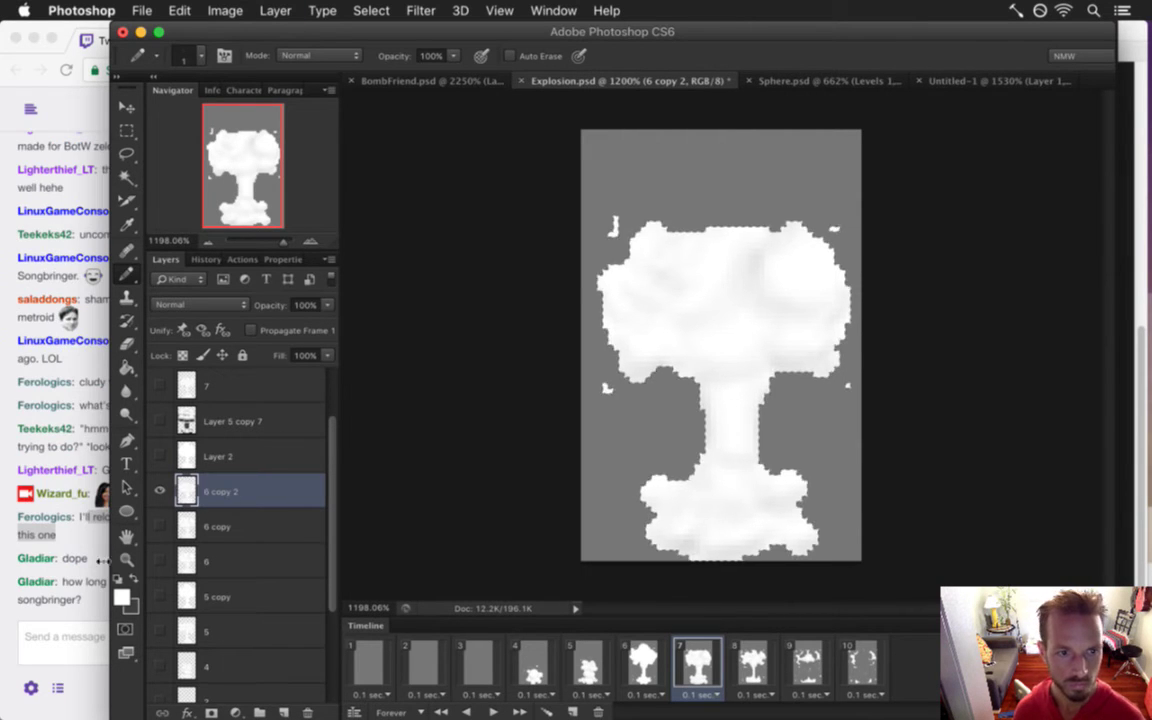
# Switch to the Twitch chat in Chrome, read the newest viewer message, and return to Photoshop
pyautogui.click(52, 546)
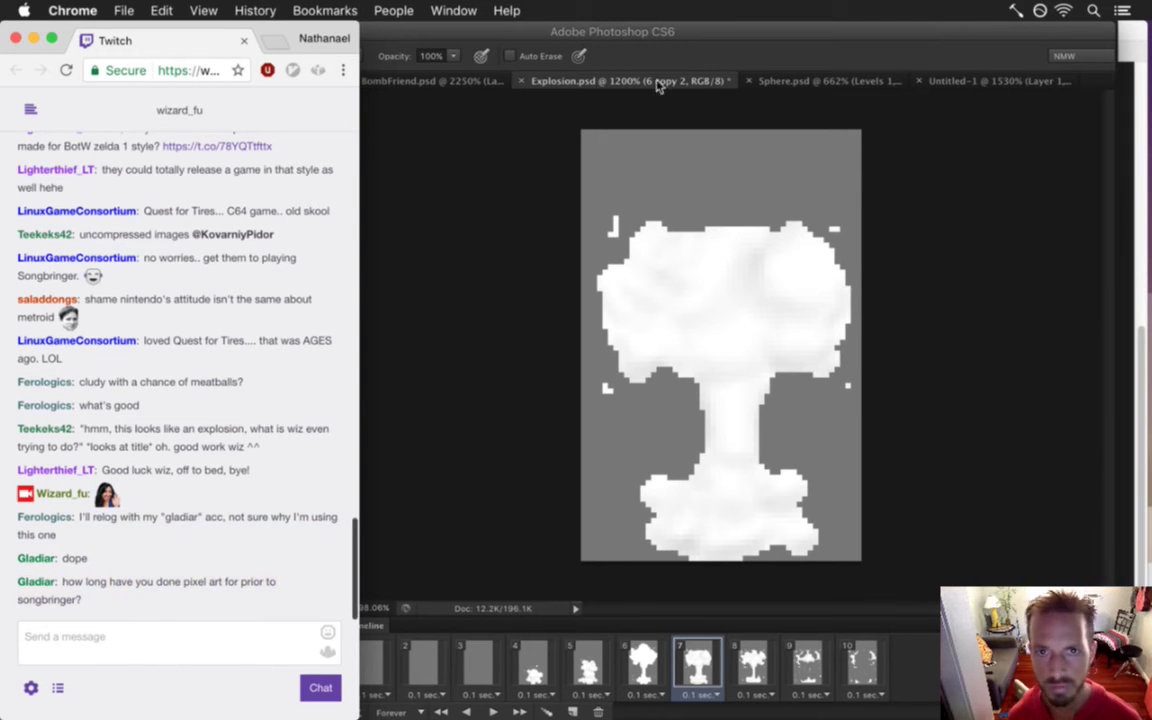
pyautogui.click(653, 44)
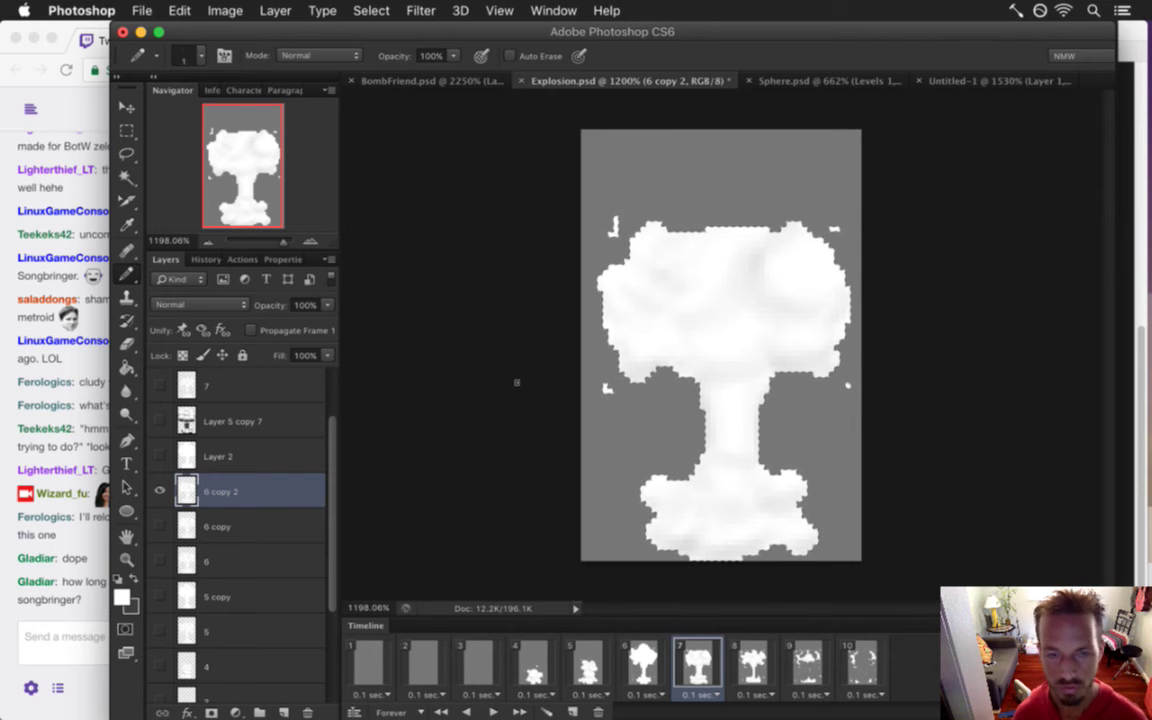
# Enlarge the pencil to 25 px and paint the selected mushroom cloud on layer 6 copy 2 solid white
pyautogui.press(']')
pyautogui.press(']')
pyautogui.press(']')
pyautogui.press(']')
pyautogui.press(']')
pyautogui.press(']')
pyautogui.press(']')
pyautogui.press(']')
pyautogui.press(']')
pyautogui.press(']')
pyautogui.press(']')
pyautogui.press(']')
pyautogui.moveTo(688, 275)
pyautogui.mouseDown()
pyautogui.moveTo(653, 390)
pyautogui.moveTo(581, 288)
pyautogui.moveTo(651, 368)
pyautogui.moveTo(711, 319)
pyautogui.moveTo(735, 398)
pyautogui.moveTo(780, 422)
pyautogui.moveTo(830, 295)
pyautogui.moveTo(690, 452)
pyautogui.moveTo(653, 518)
pyautogui.moveTo(771, 530)
pyautogui.mouseUp()
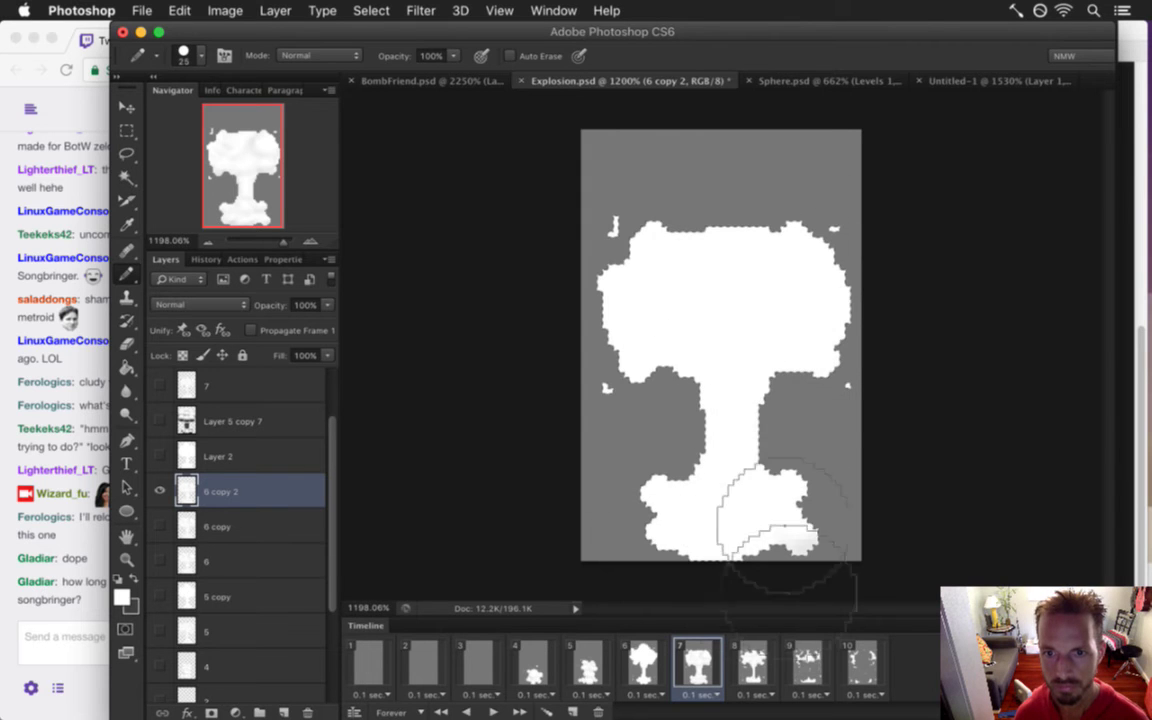
# Select the left side of the mushroom cap with a rectangular marquee and shift it up several pixels
pyautogui.press('m')
pyautogui.moveTo(567, 181); pyautogui.dragTo(674, 388)
pyautogui.press('v')
pyautogui.press('Up')
pyautogui.press('Up')
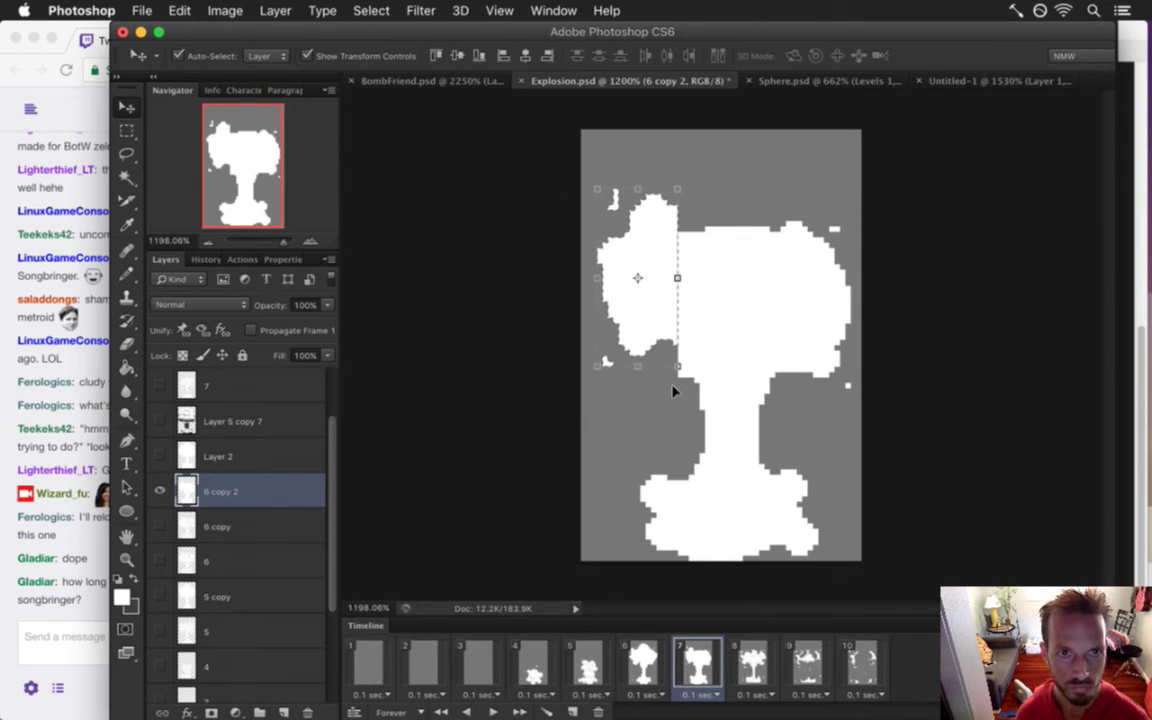
# Select the right side of the mushroom cap, shift it up several pixels, and clear the selection
pyautogui.press('m')
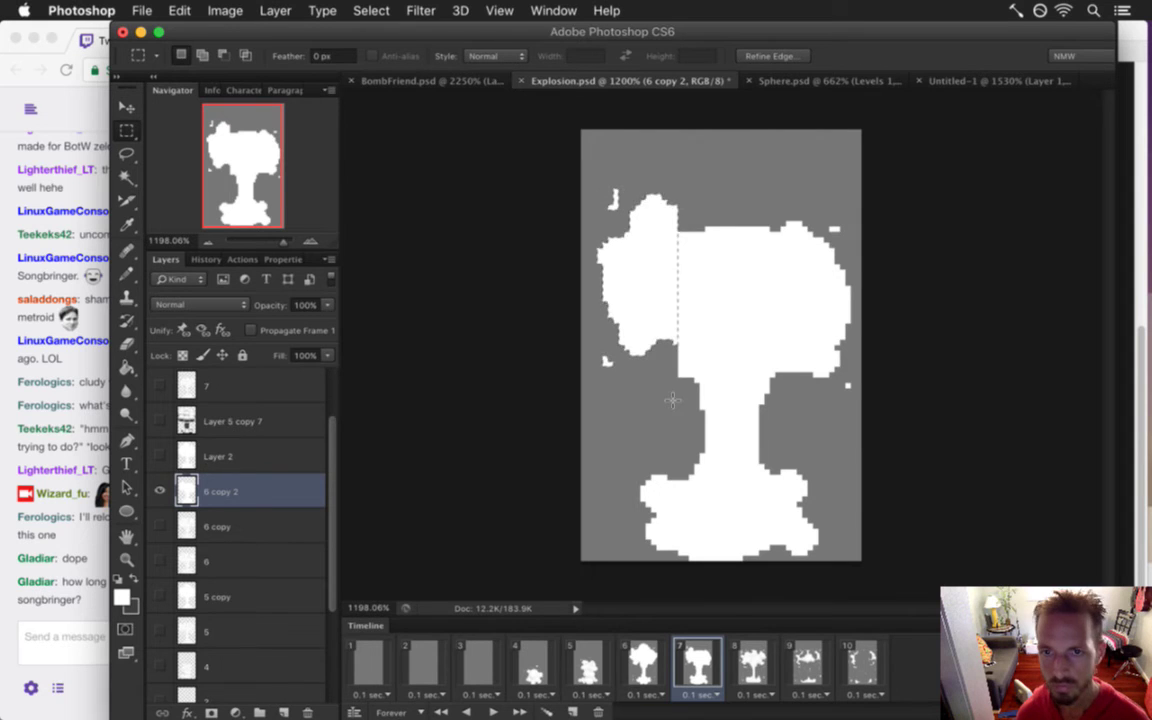
pyautogui.moveTo(770, 180); pyautogui.dragTo(862, 419)
pyautogui.press('v')
pyautogui.press('Up')
pyautogui.press('Up')
pyautogui.press('Up')
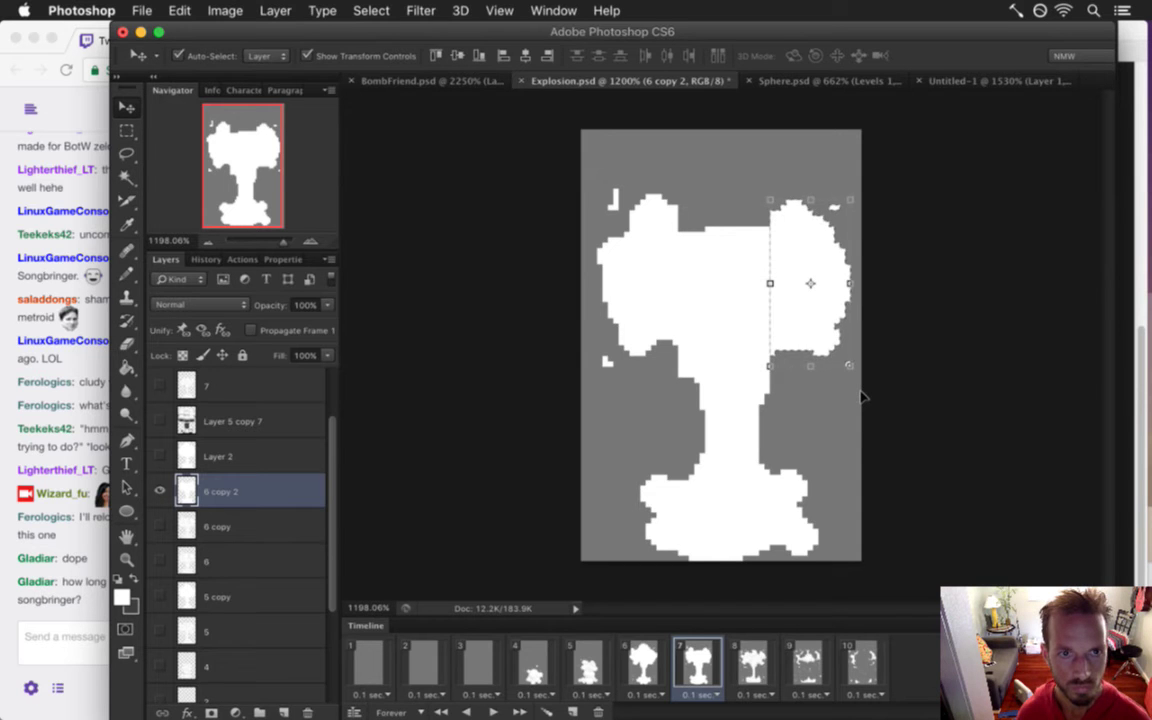
pyautogui.press('m')
pyautogui.press('super+d')
# Outline a bumpy domed top between the two raised cap sides with a 1 px pencil and fill it white
pyautogui.press('i')
pyautogui.press('b')
pyautogui.press('[')
pyautogui.press('[')
pyautogui.press('[')
pyautogui.press('[')
pyautogui.press('[')
pyautogui.press('[')
pyautogui.press('[')
pyautogui.press('[')
pyautogui.press('[')
pyautogui.press('[')
pyautogui.moveTo(673, 210); pyautogui.dragTo(704, 177)
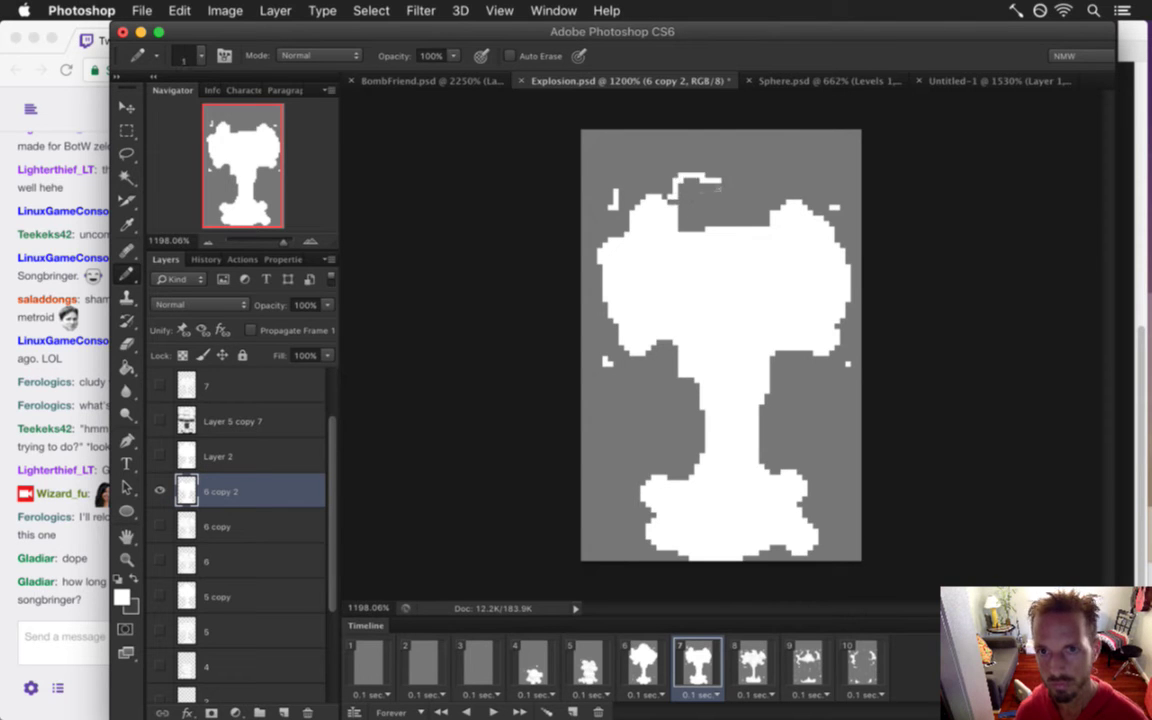
pyautogui.press('g')
pyautogui.click(728, 200)
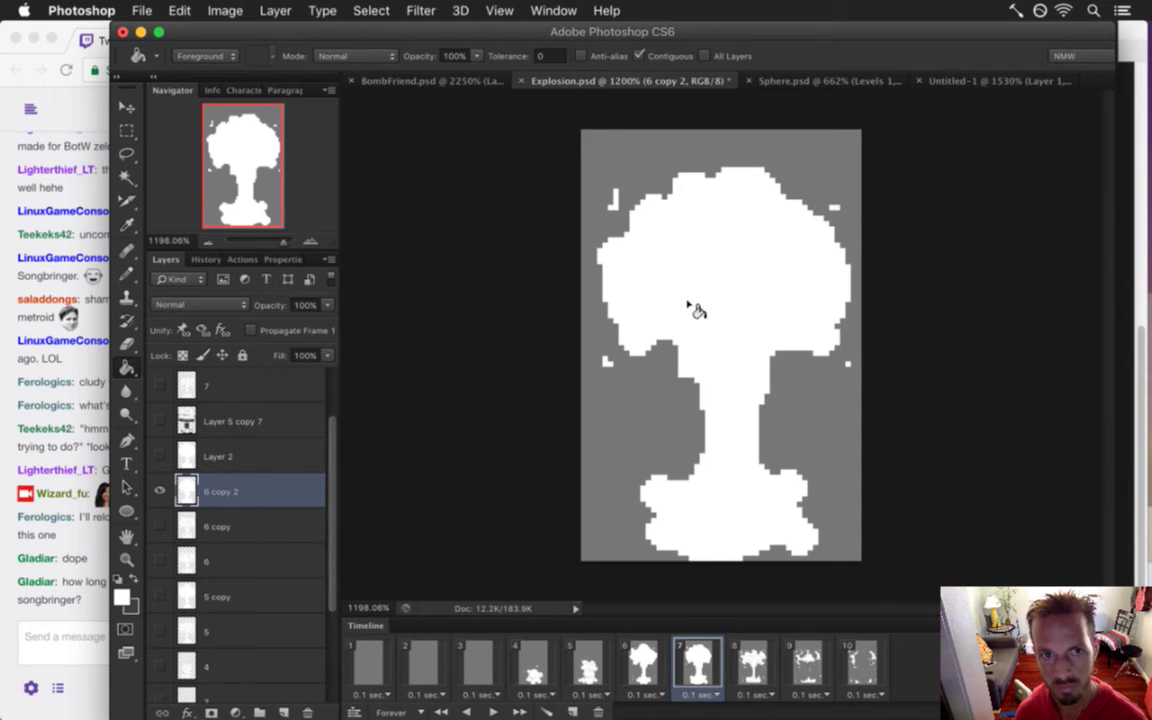
pyautogui.press('b')
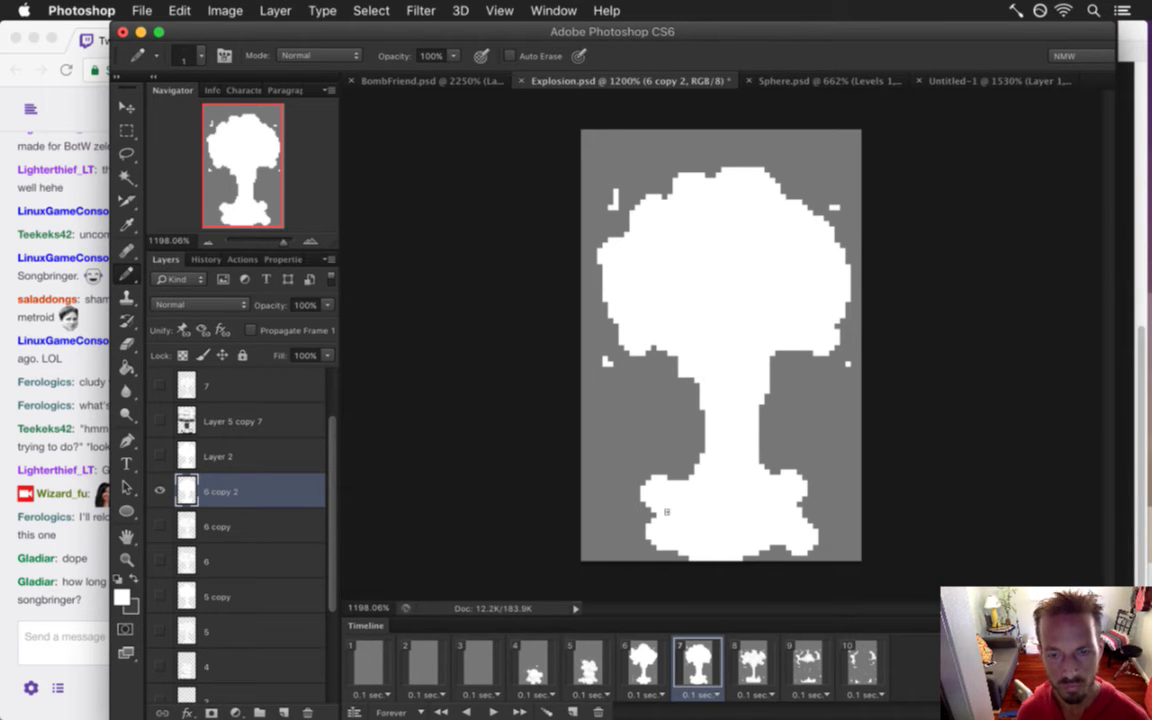
# Select the left lobe of the base cloud and shift it up a few pixels
pyautogui.press('m')
pyautogui.moveTo(640, 459); pyautogui.dragTo(682, 538)
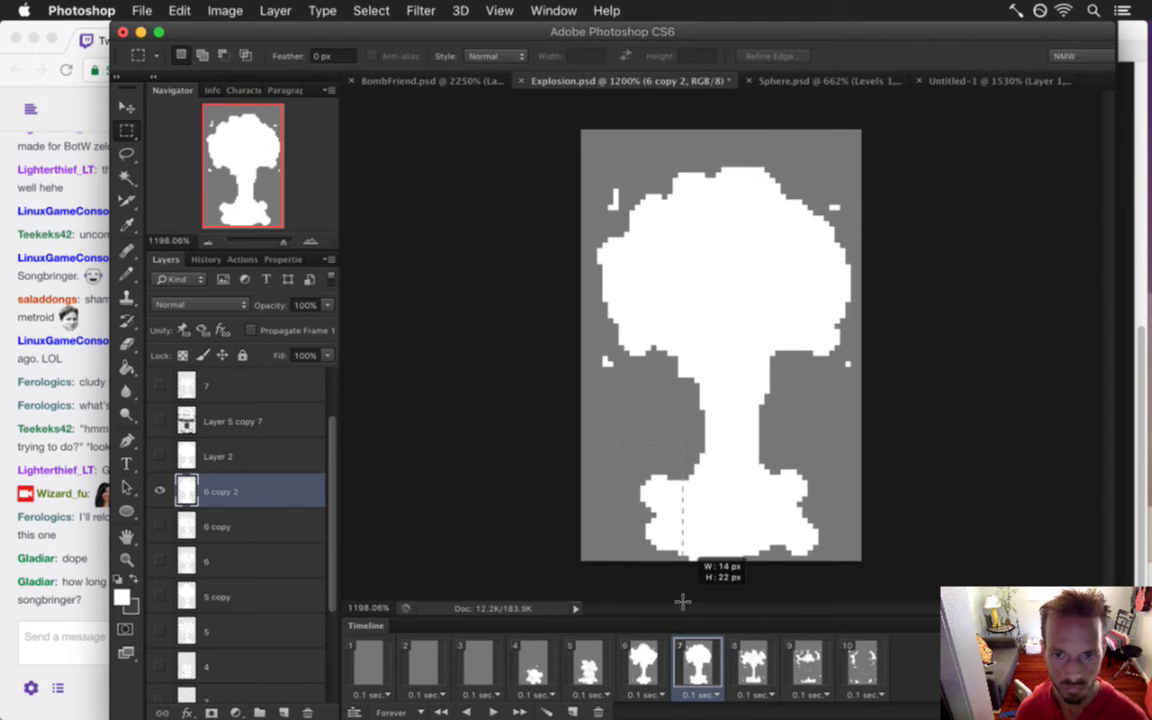
pyautogui.press('v')
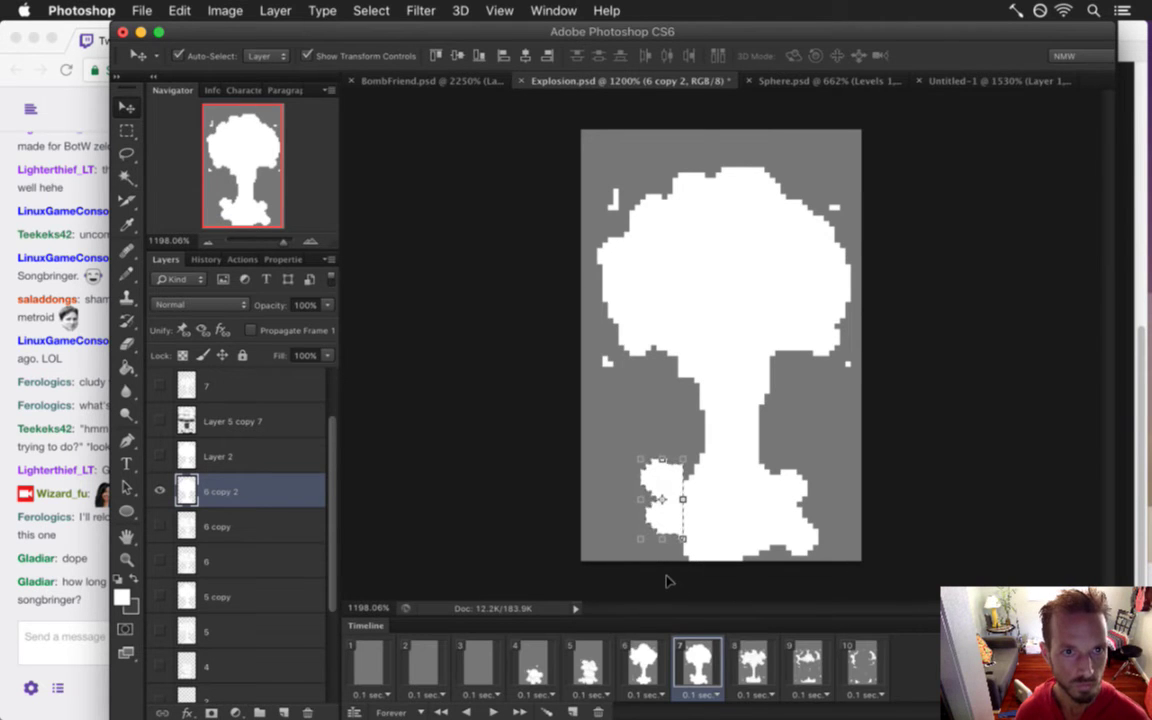
pyautogui.press('m')
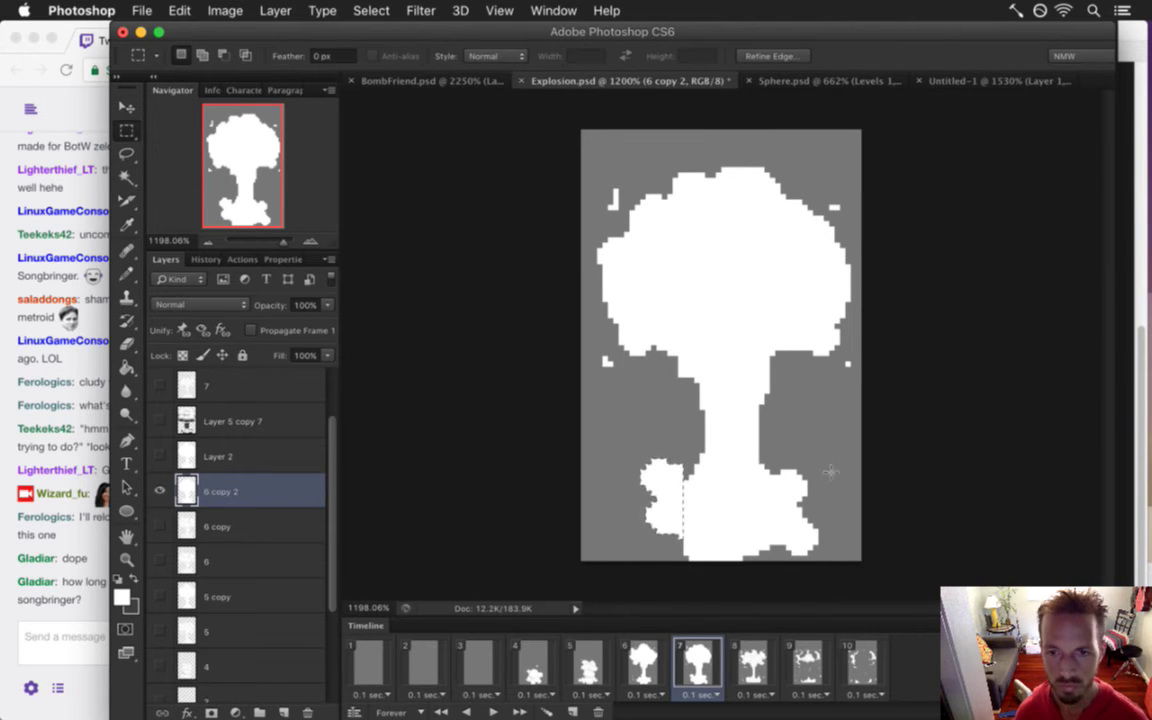
# Select the right lobe of the base cloud and shift it up four pixels
pyautogui.moveTo(841, 455); pyautogui.dragTo(778, 577)
pyautogui.press('v')
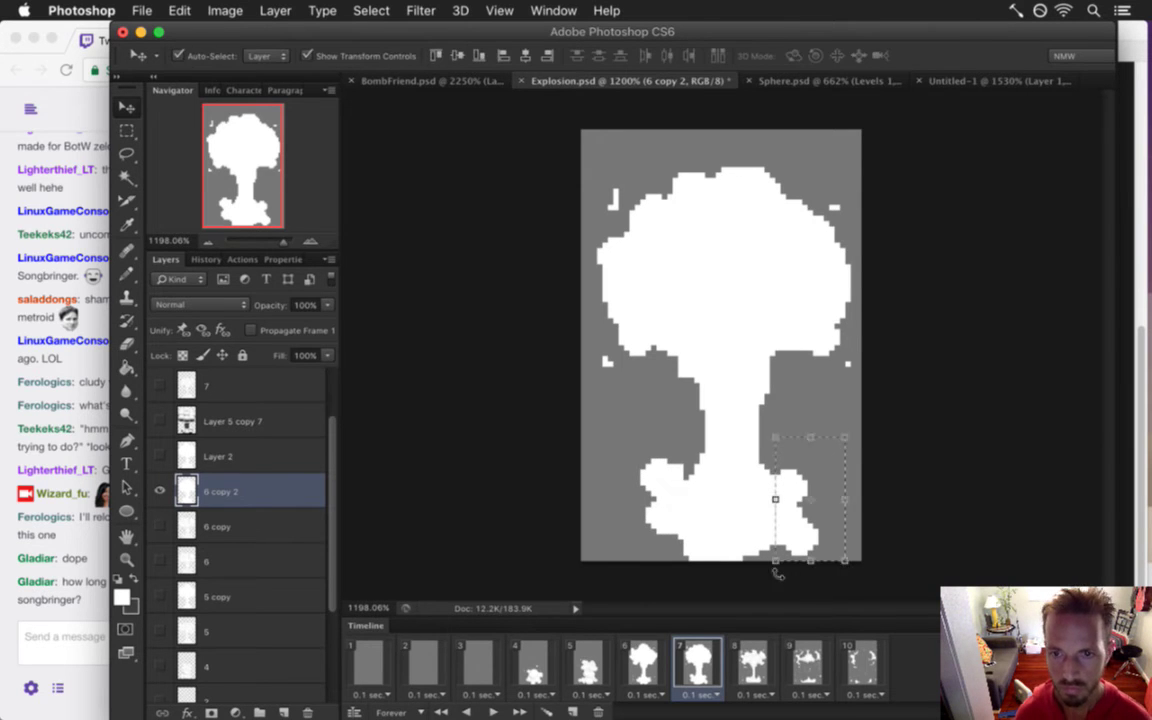
pyautogui.press('Up')
pyautogui.press('Up')
pyautogui.press('Up')
pyautogui.press('Up')
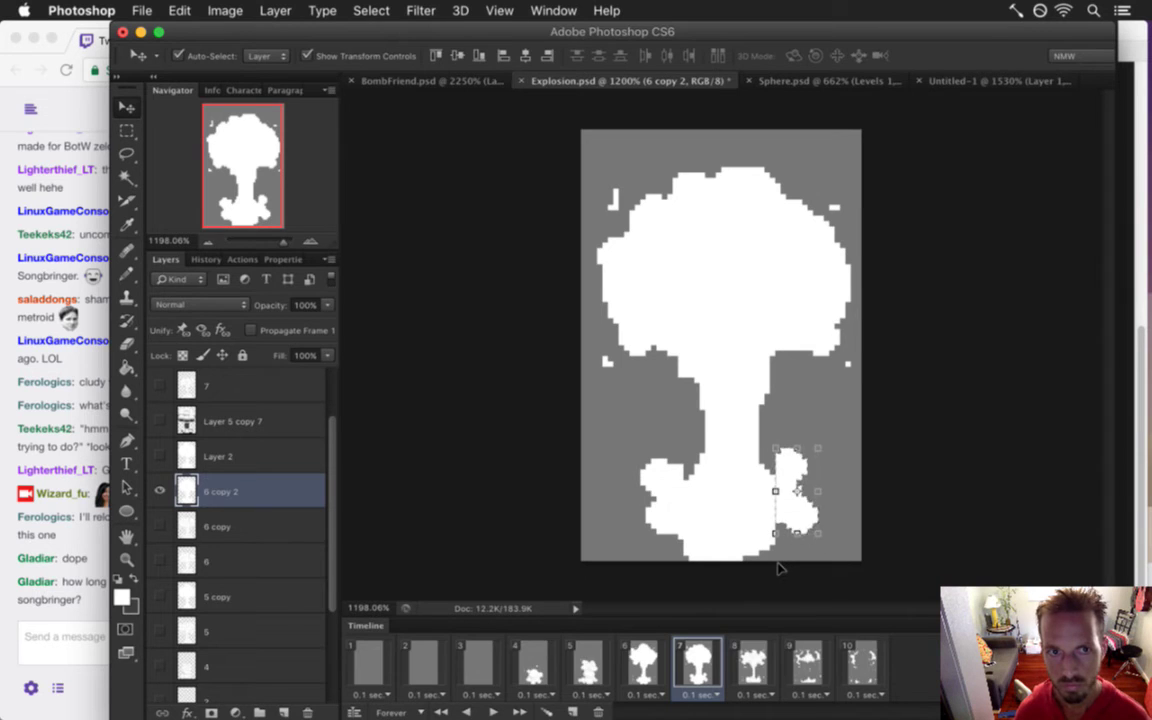
# Clear the selection, fill the notches between the base lobes and stem, and erase the underside of the base into a rounded, bumpy edge
pyautogui.press('m')
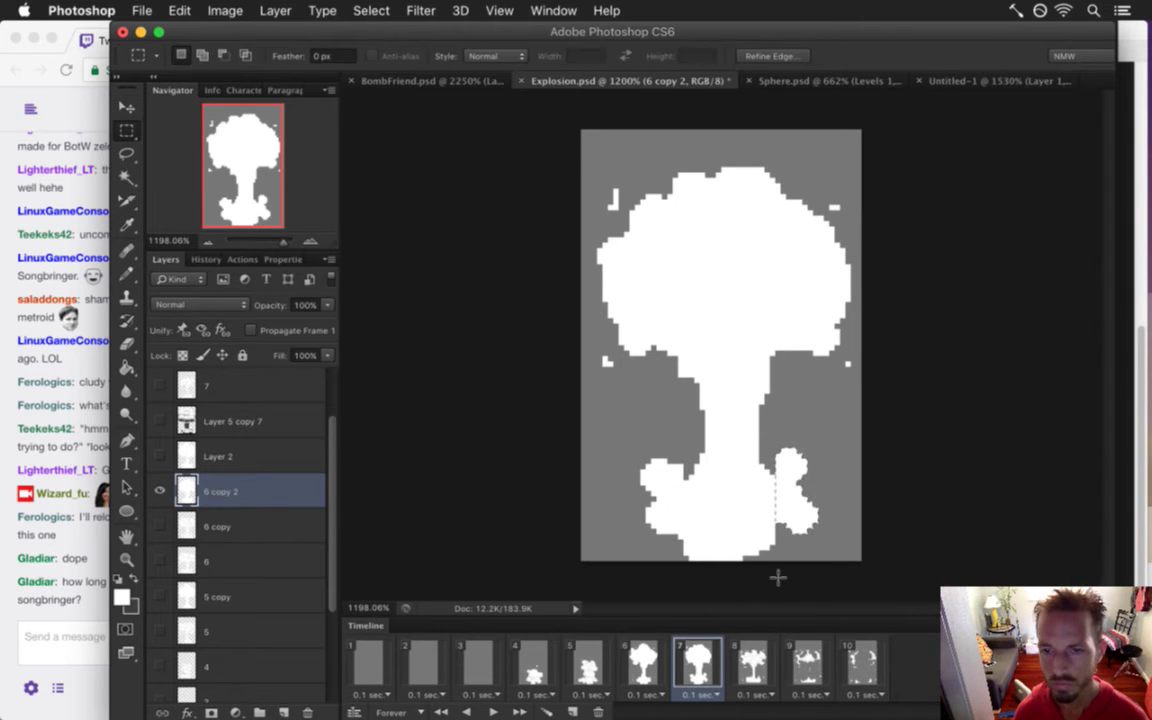
pyautogui.hotkey('ctrl', 'd')
pyautogui.press('b')
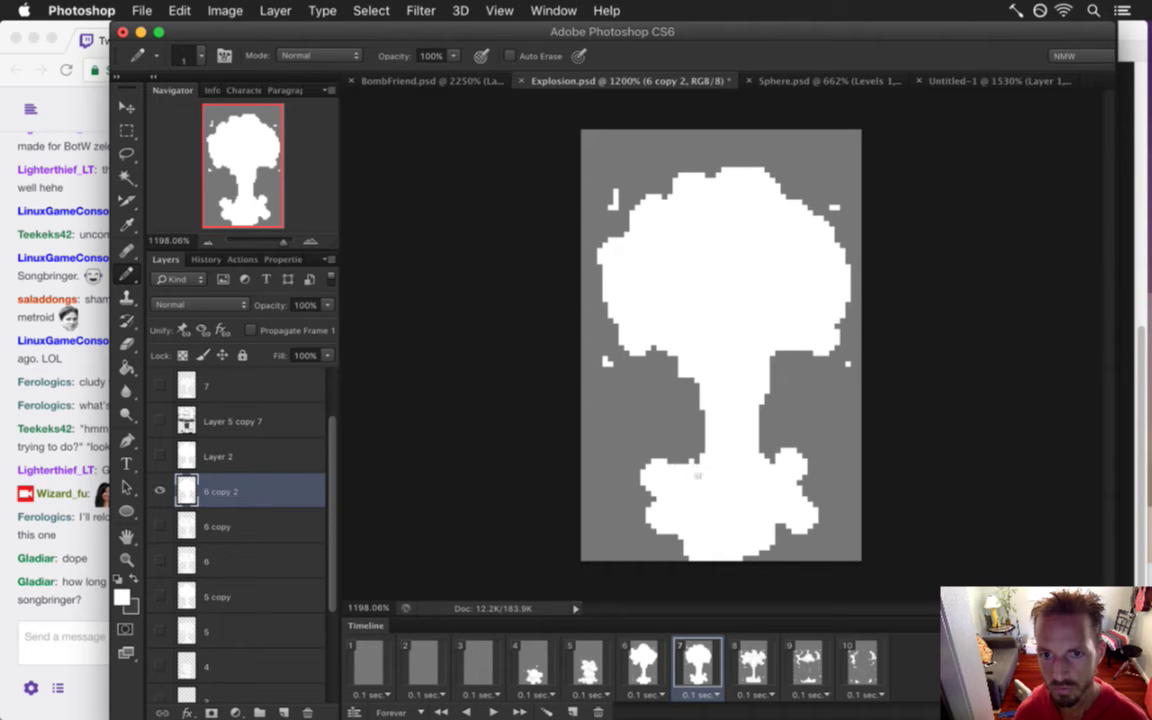
pyautogui.press('e')
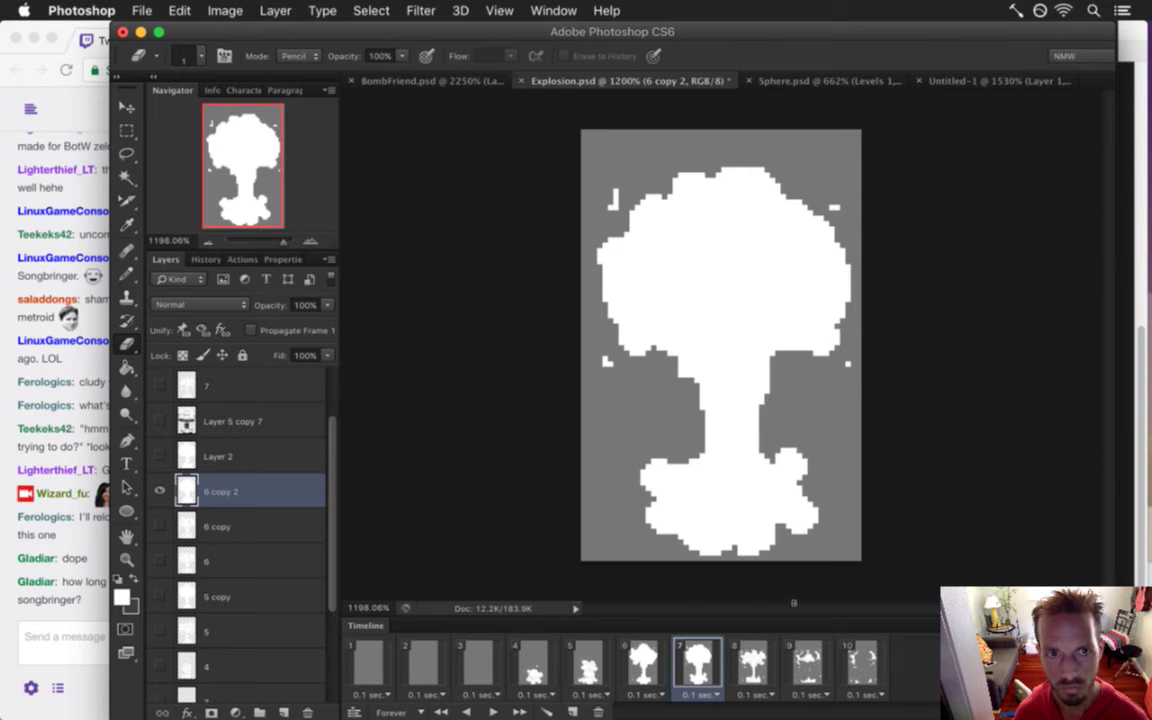
# Compare the mushroom silhouettes of frames 6 and 7 by switching between them repeatedly, and check frame 5
pyautogui.click(650, 660)
pyautogui.click(697, 665)
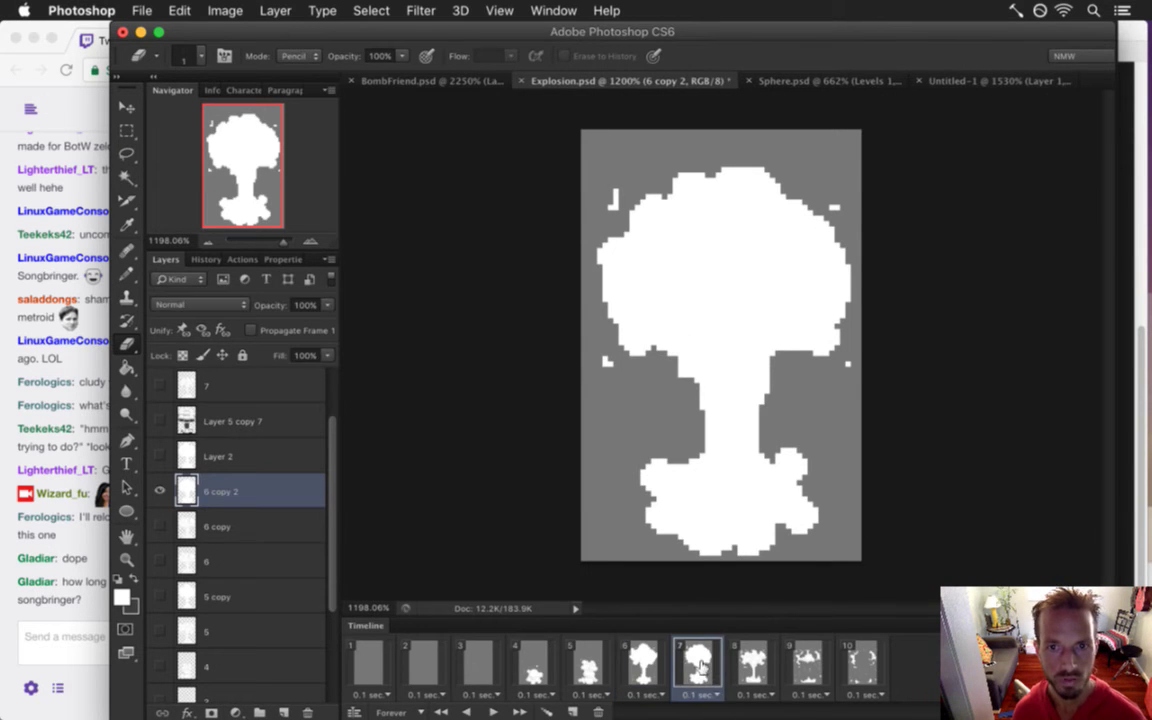
pyautogui.click(650, 664)
pyautogui.click(695, 667)
pyautogui.click(652, 668)
pyautogui.click(698, 674)
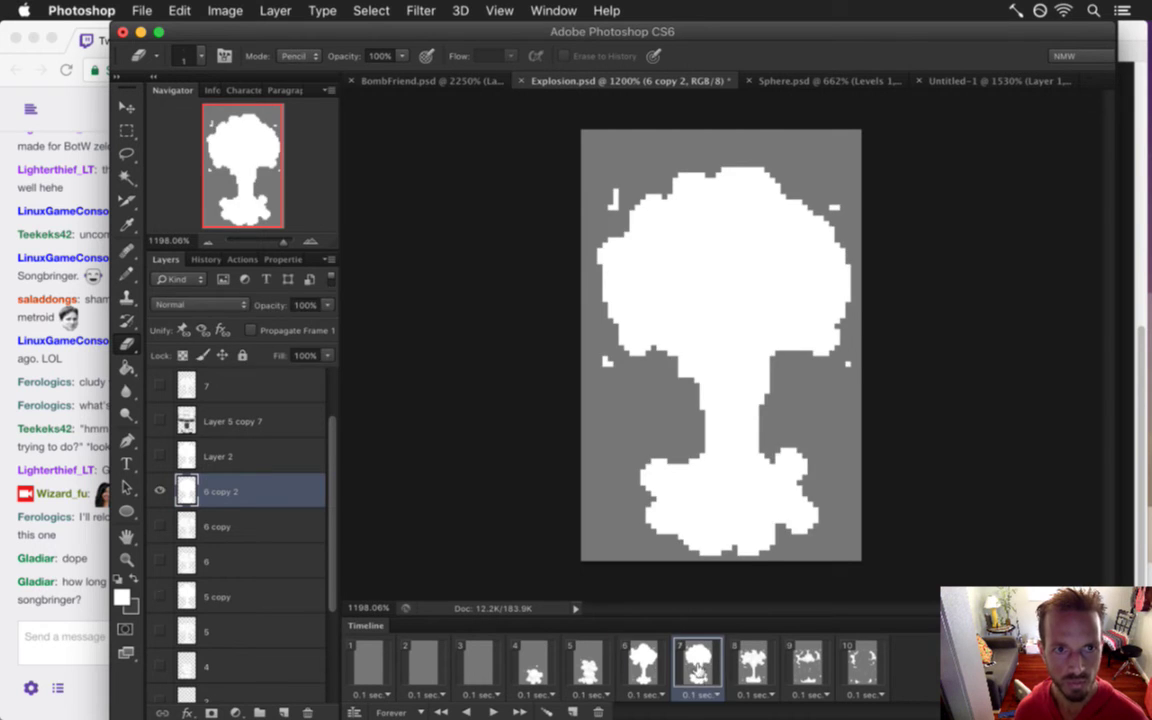
pyautogui.click(643, 662)
pyautogui.click(697, 662)
pyautogui.click(643, 662)
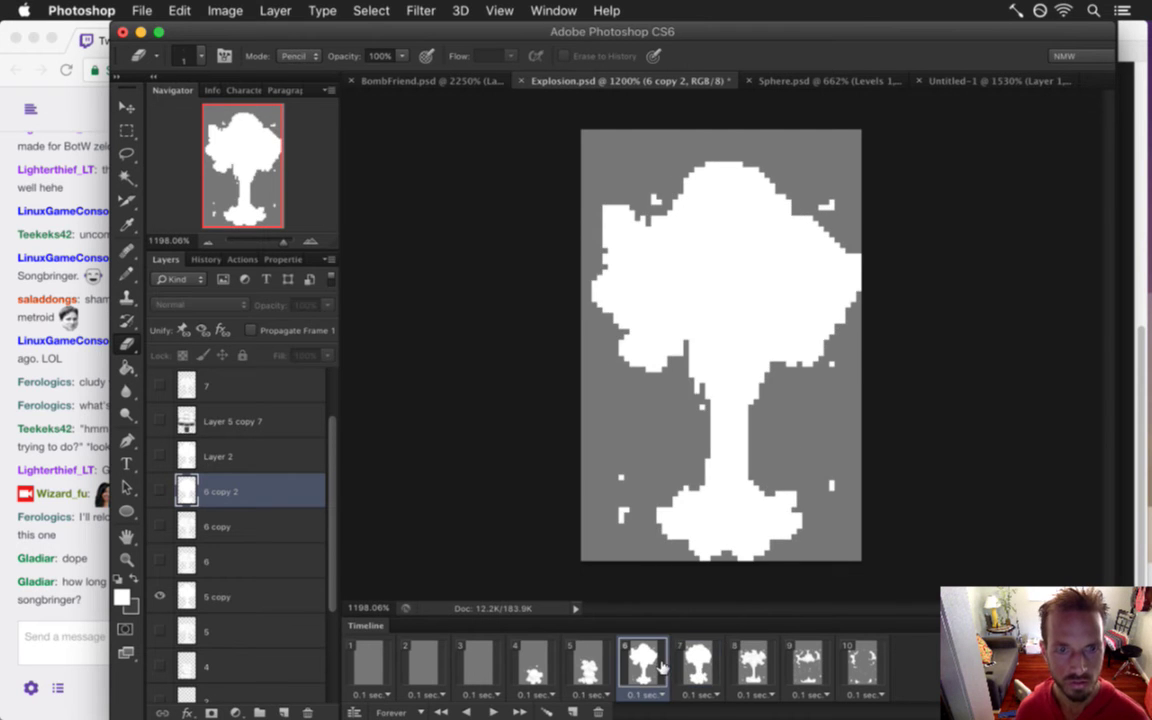
pyautogui.click(697, 662)
pyautogui.click(643, 662)
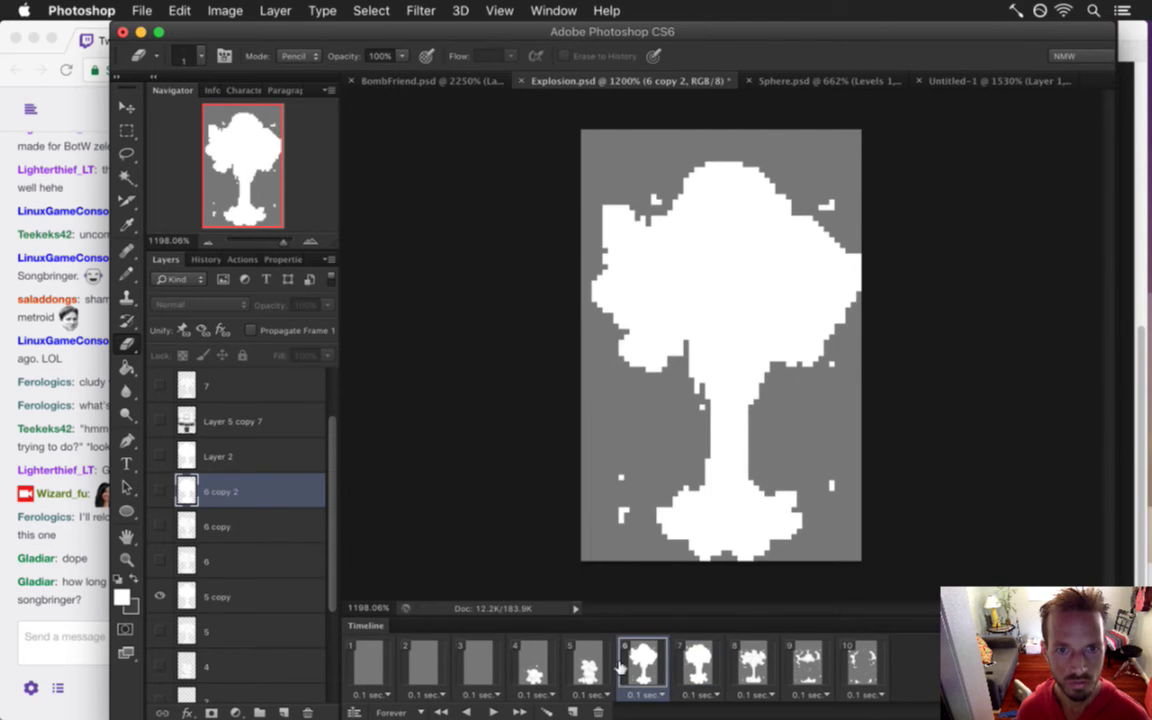
pyautogui.click(600, 662)
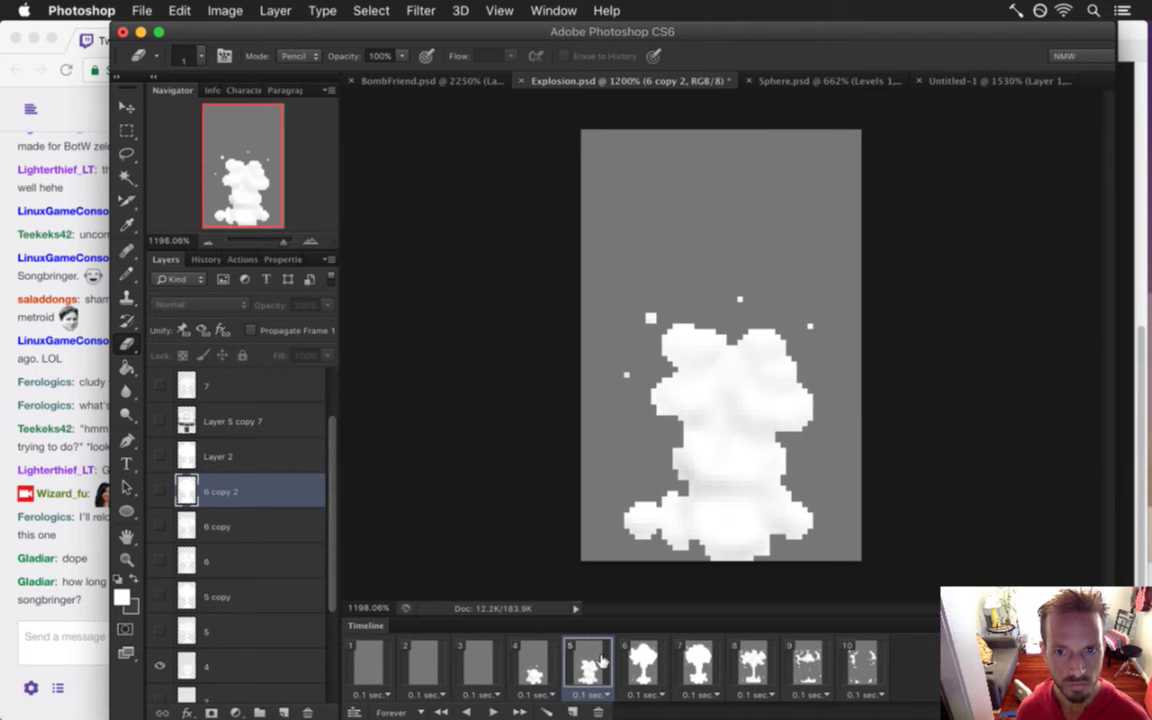
# In frame 4, select layer 3 and nudge its explosion cloud up 1 px
pyautogui.click(533, 662)
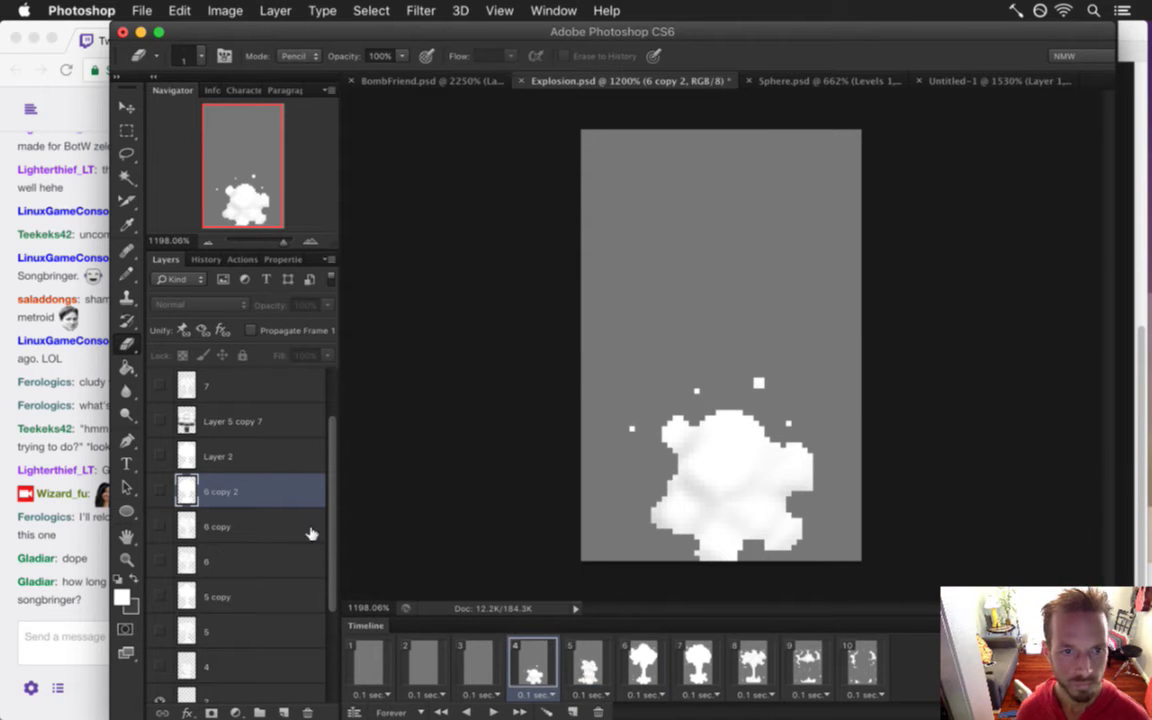
pyautogui.scroll(-4, 335, 527)
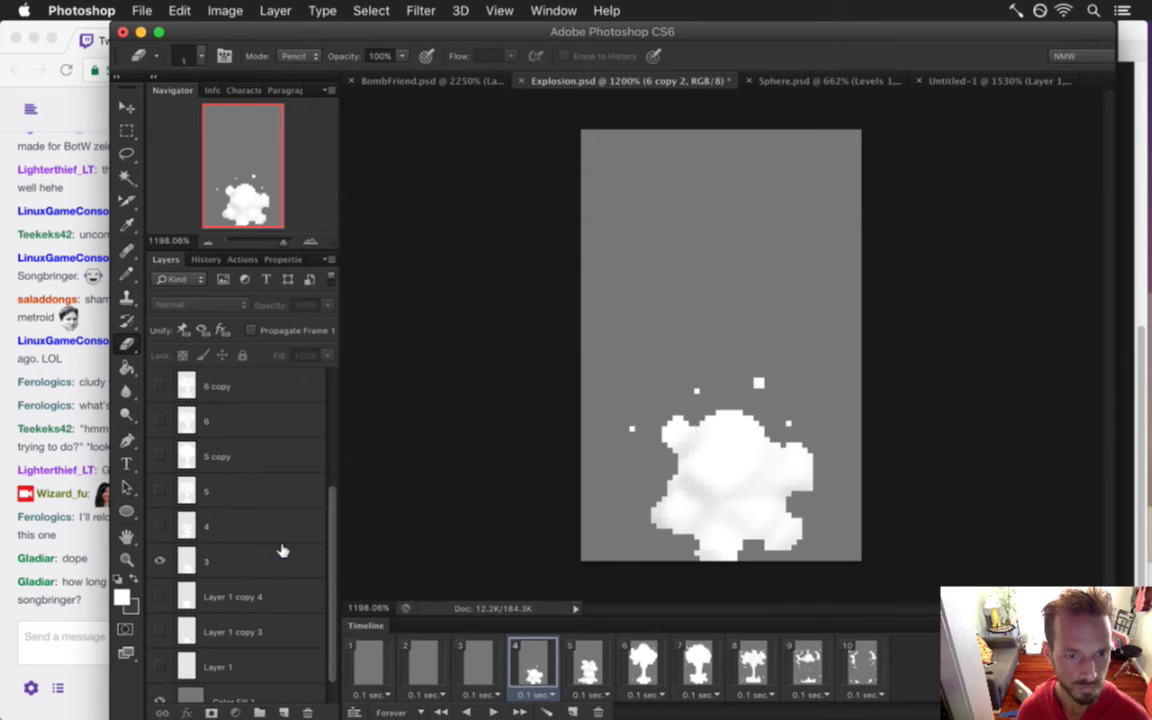
pyautogui.click(283, 560)
pyautogui.press('v')
pyautogui.press('Up')
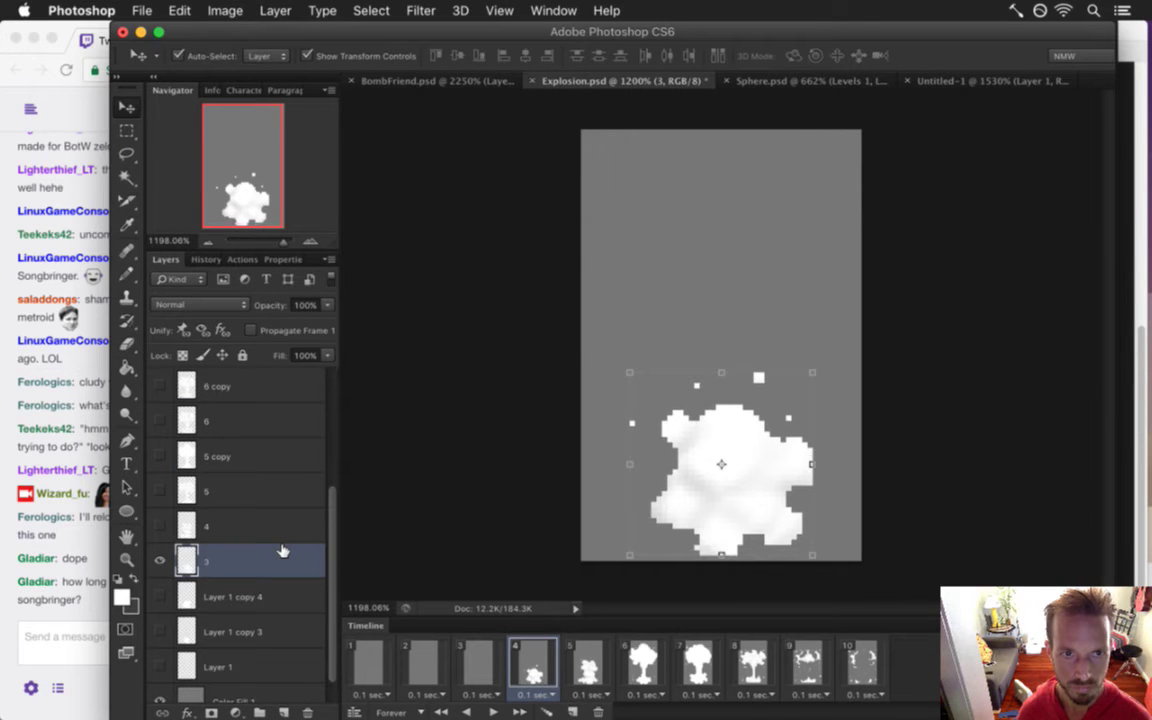
pyautogui.press('m')
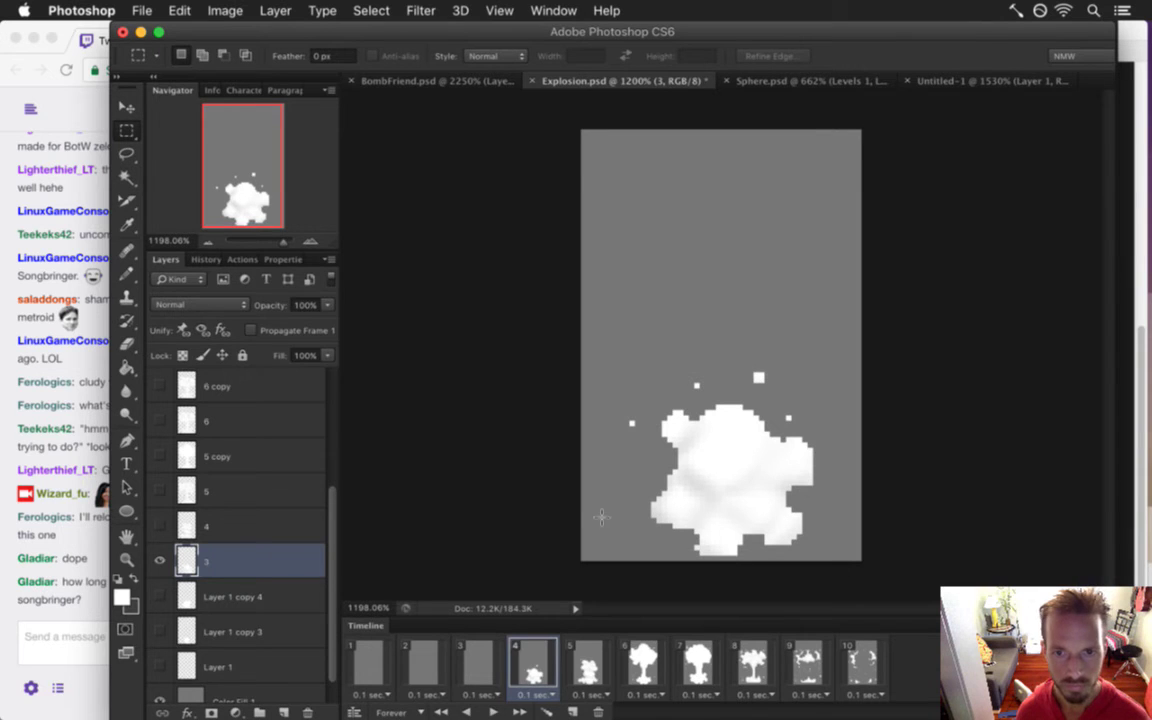
# In frame 5, select layer 4 and nudge its explosion cloud up 1 px
pyautogui.click(587, 672)
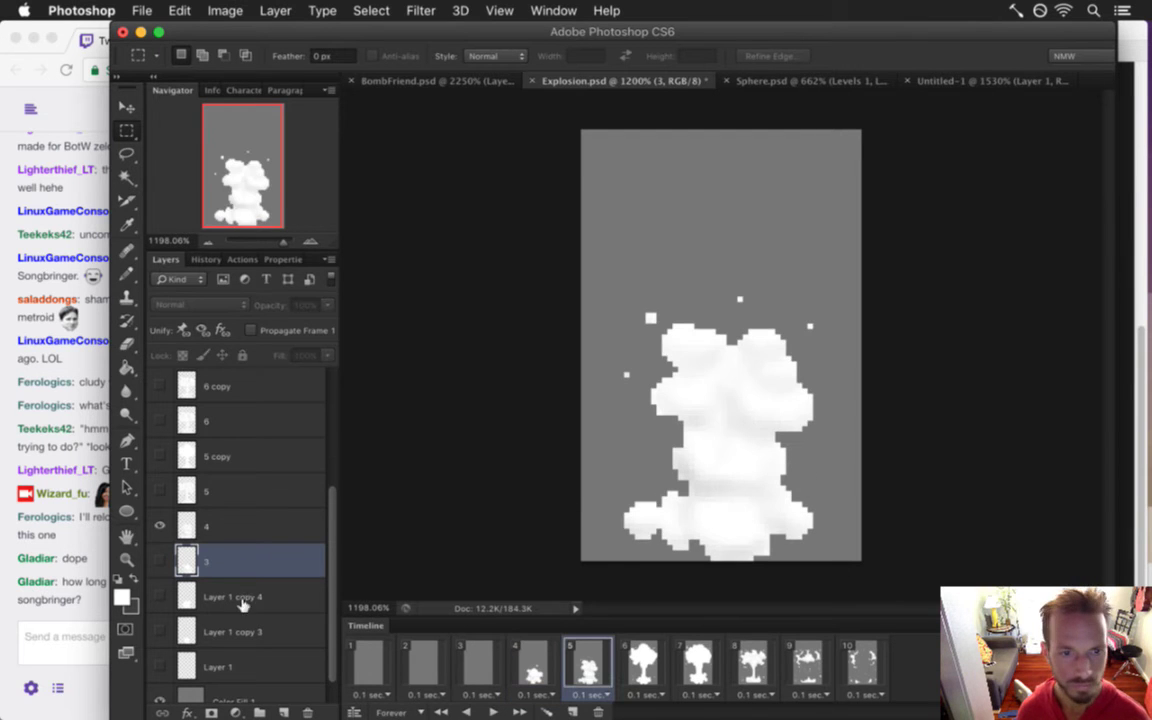
pyautogui.click(221, 526)
pyautogui.press('v')
pyautogui.press('Up')
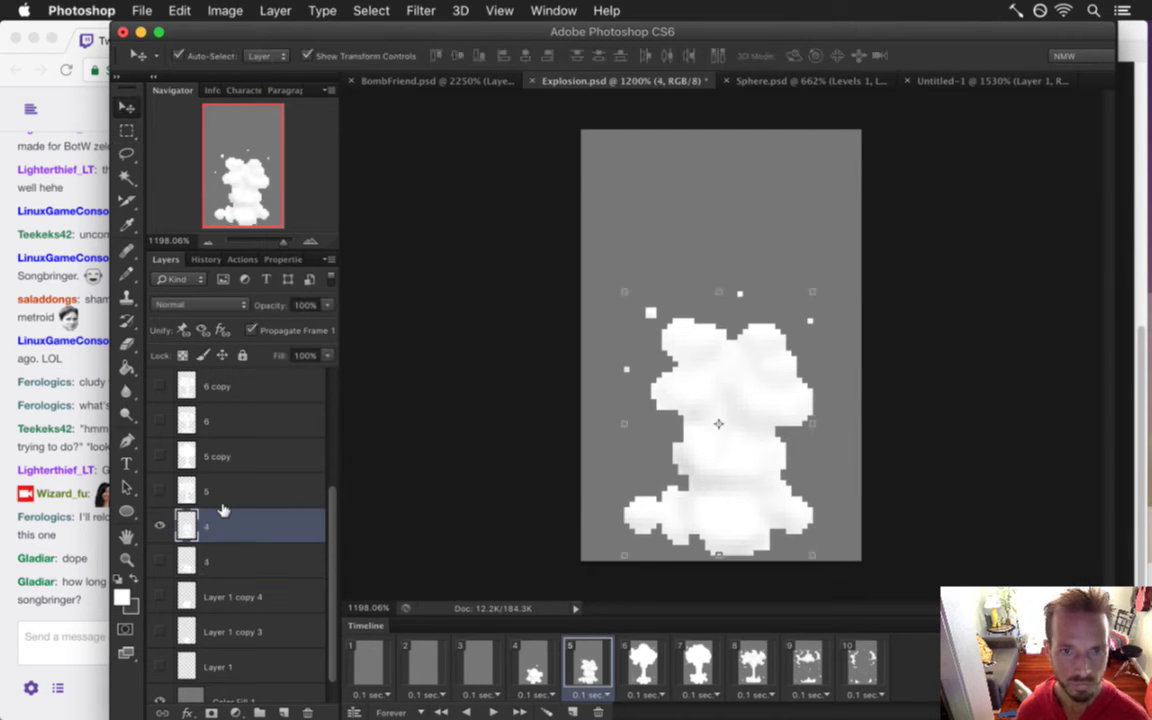
# Select the left part of the base cloud on layer 4 and raise it slightly
pyautogui.press('m')
pyautogui.click(558, 437)
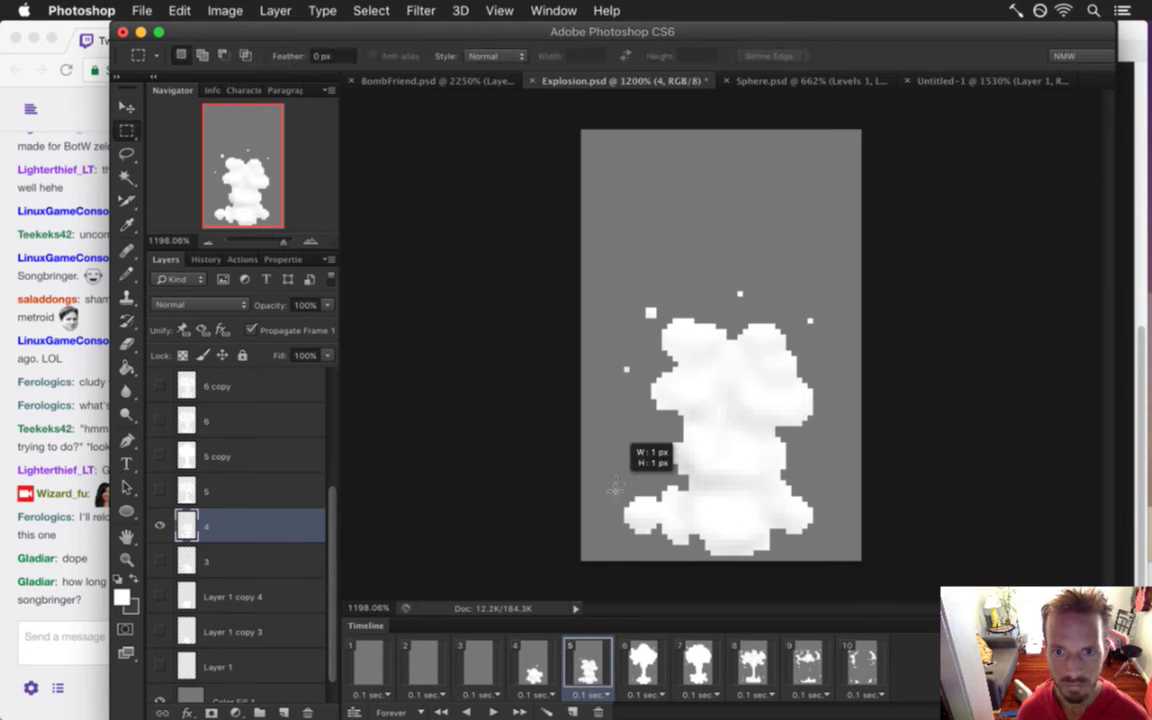
pyautogui.moveTo(545, 440); pyautogui.dragTo(676, 558)
pyautogui.press('v')
pyautogui.press('Up')
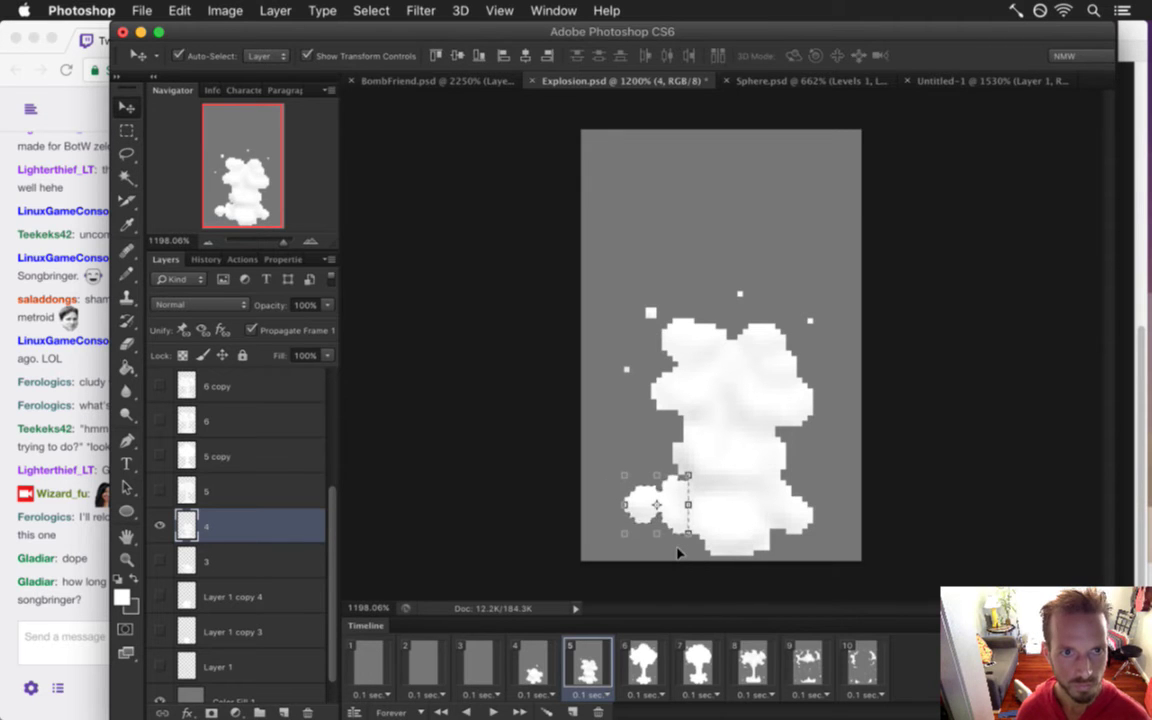
# Select only the outermost left puff of the base cloud, raise it 1 px more, and clear the selection
pyautogui.press('m')
pyautogui.moveTo(608, 462); pyautogui.dragTo(654, 542)
pyautogui.press('v')
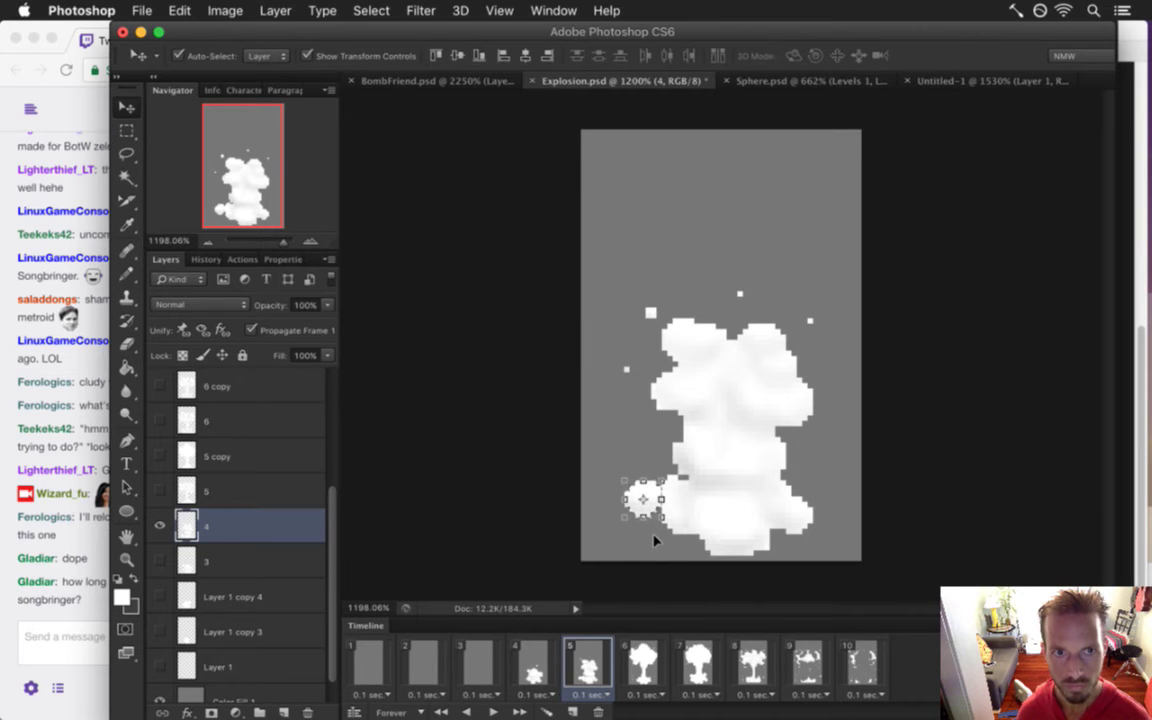
pyautogui.press('m')
pyautogui.hotkey('ctrl', 'd')
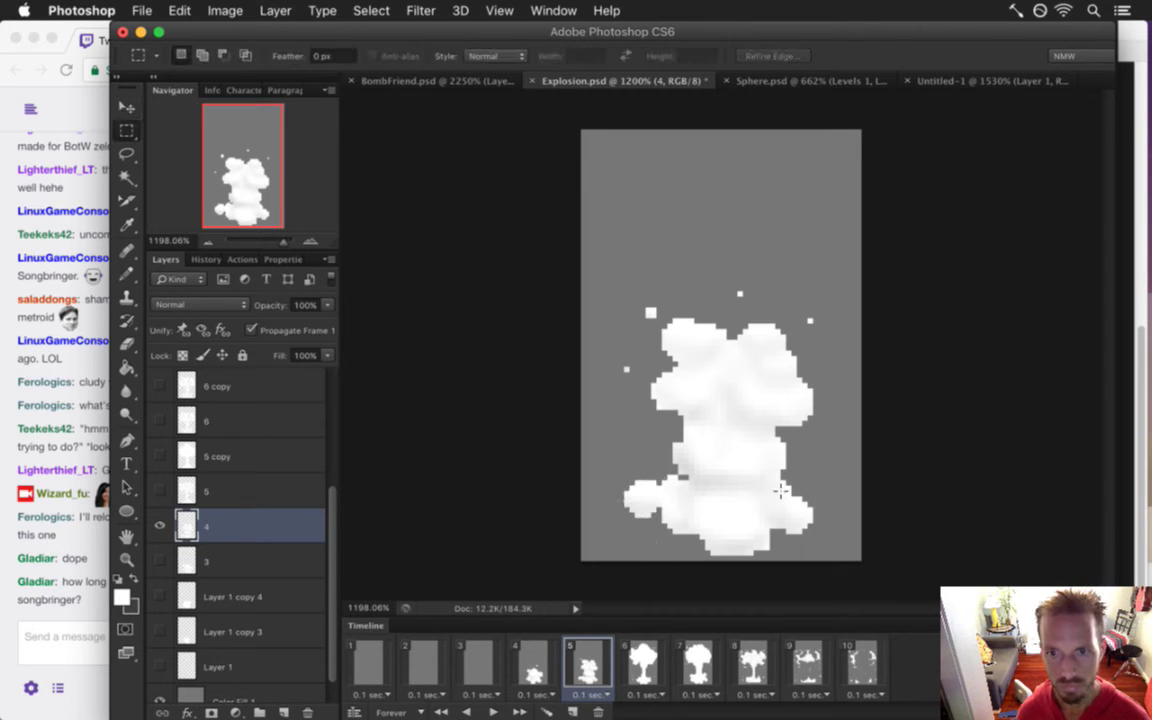
# Select the right lobe of the base cloud on layer 4 and shift its outermost puff outward 1 px
pyautogui.moveTo(769, 475); pyautogui.dragTo(815, 542)
pyautogui.press('v')
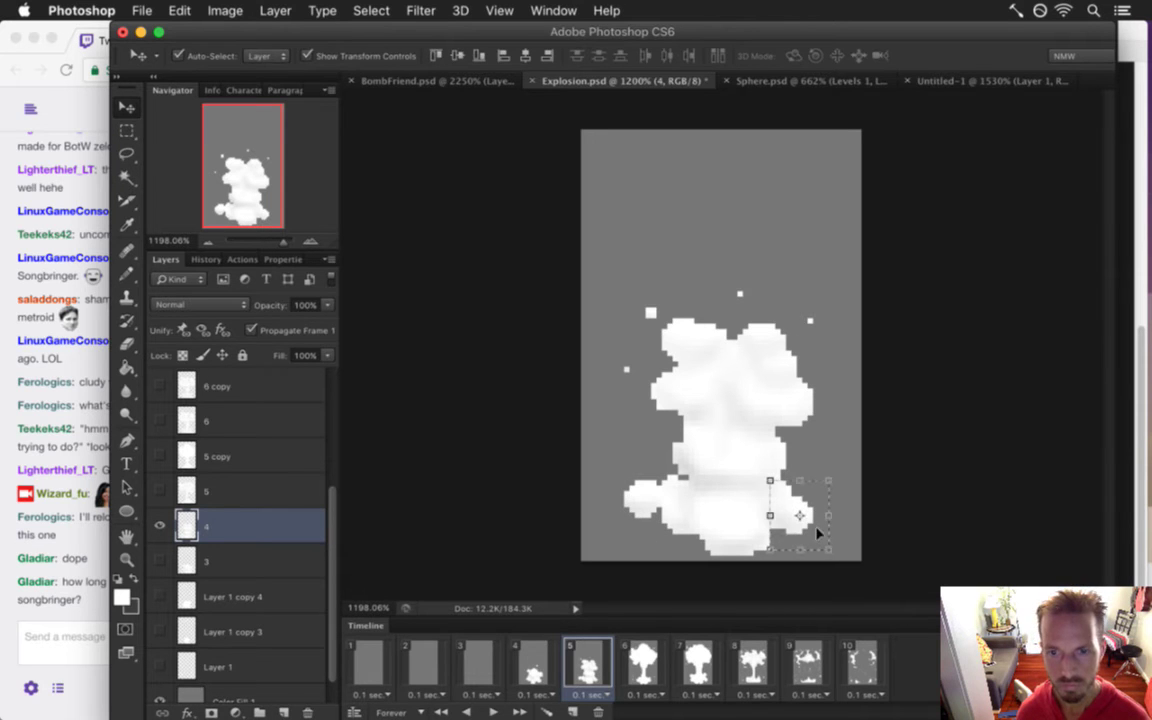
pyautogui.press('Down')
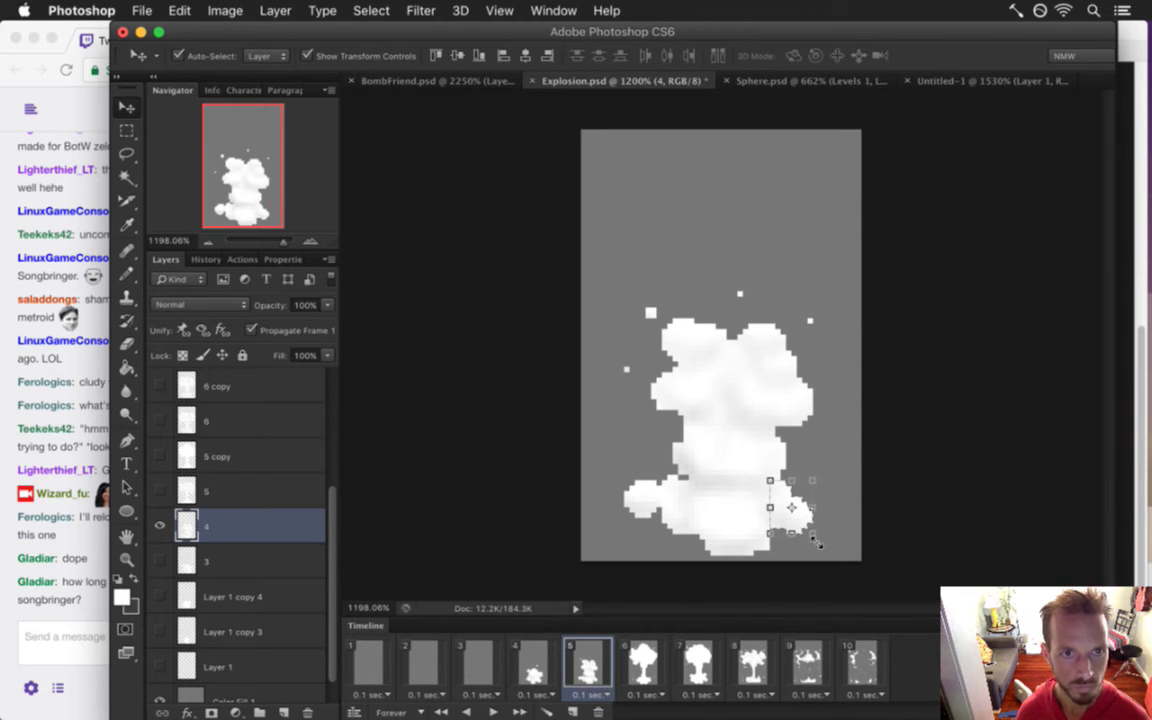
pyautogui.press('m')
pyautogui.moveTo(834, 497); pyautogui.dragTo(776, 567)
pyautogui.press('v')
pyautogui.press('Right')
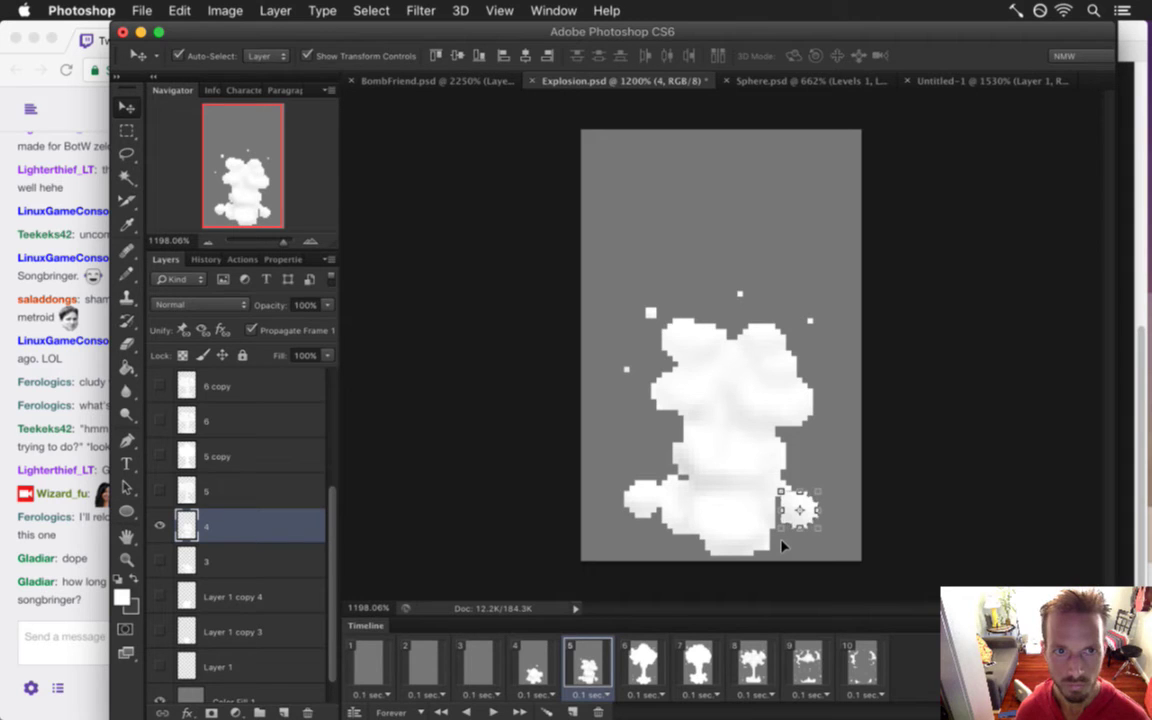
pyautogui.press('m')
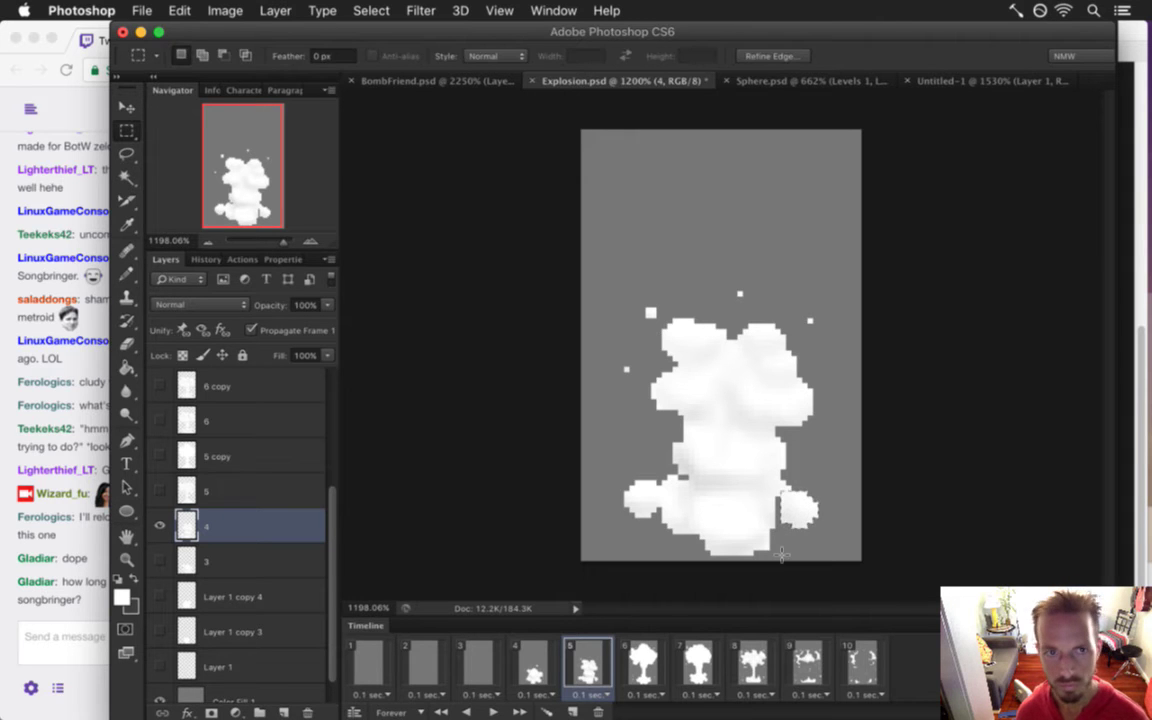
# Sample the cloud's off-white color and pencil in the gap between the base cloud and its shifted right puff
pyautogui.press('i')
pyautogui.click(780, 512)
pyautogui.press('b')
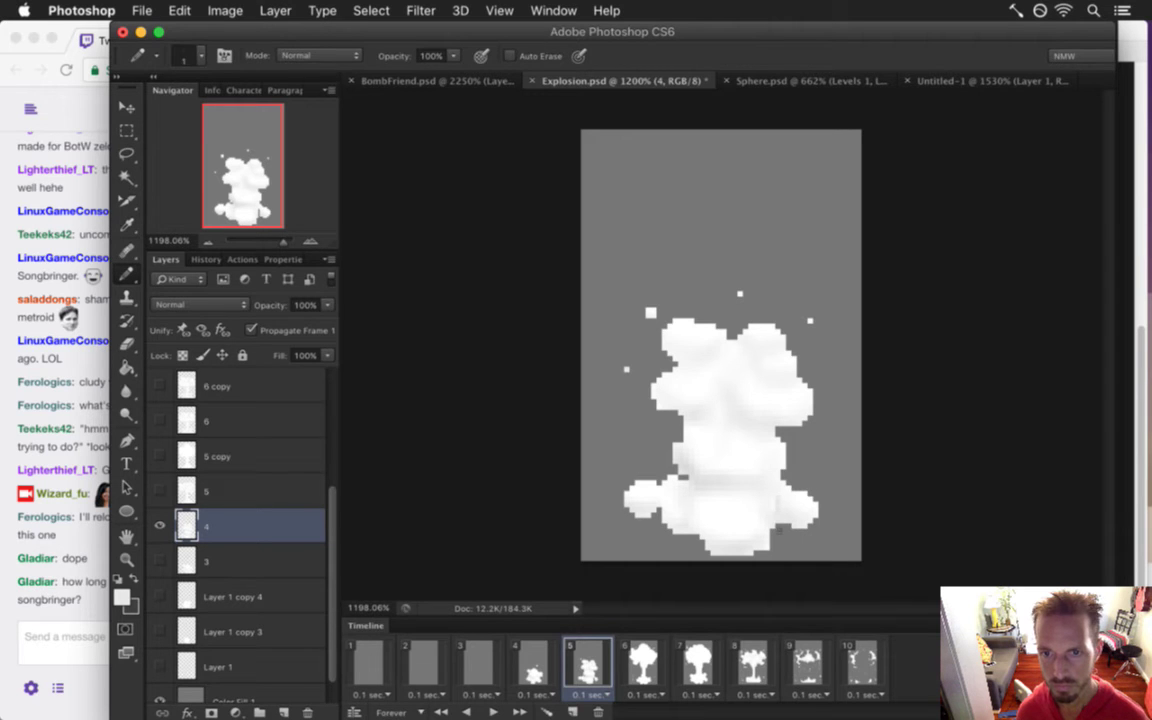
# Sample the cloud color beside the right puff of the base cloud on layer 4 and save the file
pyautogui.keyDown('alt'); pyautogui.click(775, 512); pyautogui.keyUp('alt')
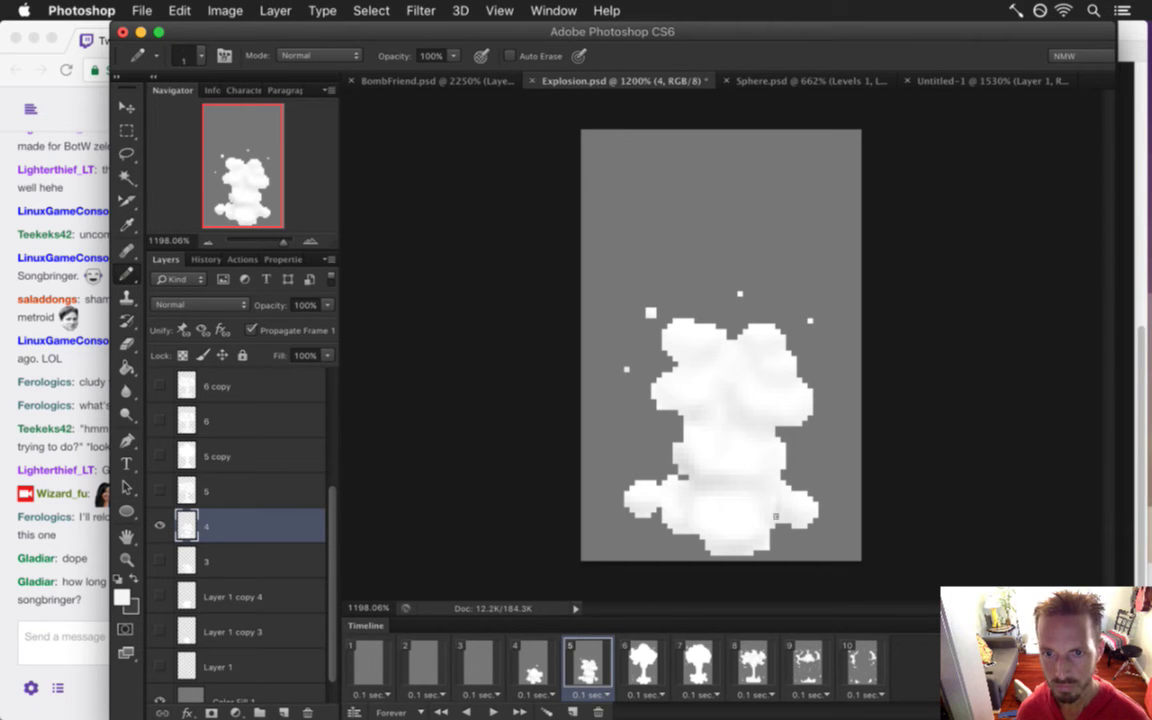
pyautogui.press('m')
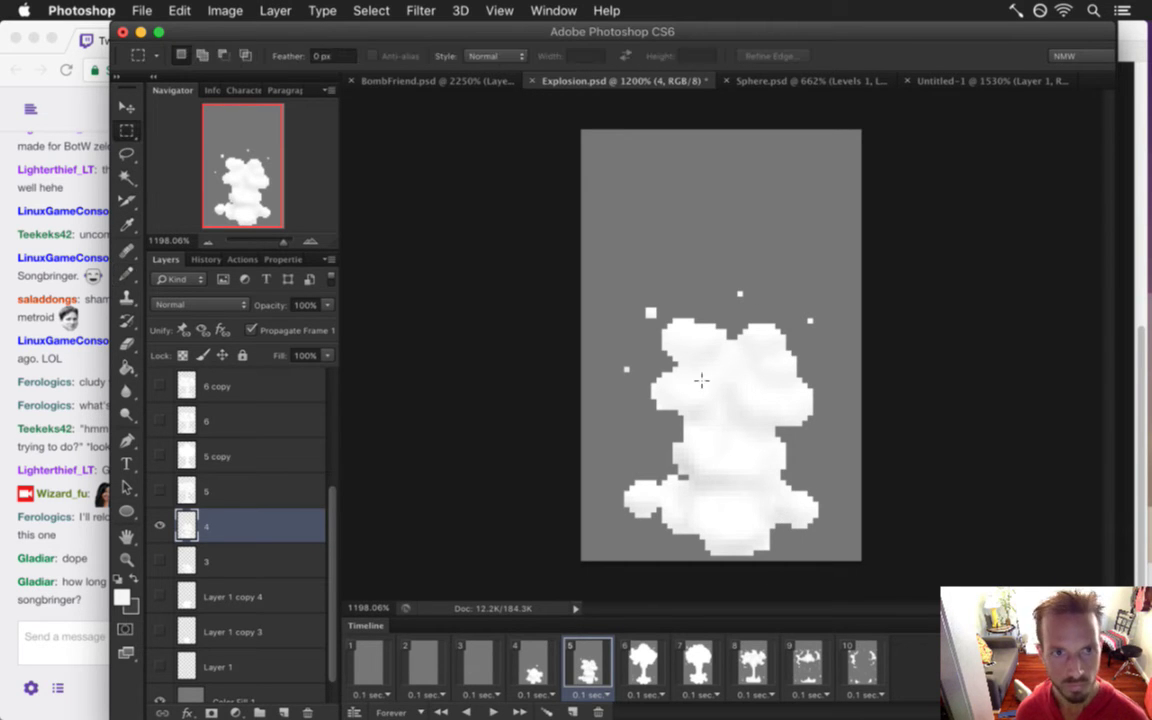
pyautogui.press('super+s')
# Flip back and forth between frames 4, 5 and 6 to compare the growing cloud silhouettes
pyautogui.click(547, 660)
pyautogui.click(600, 660)
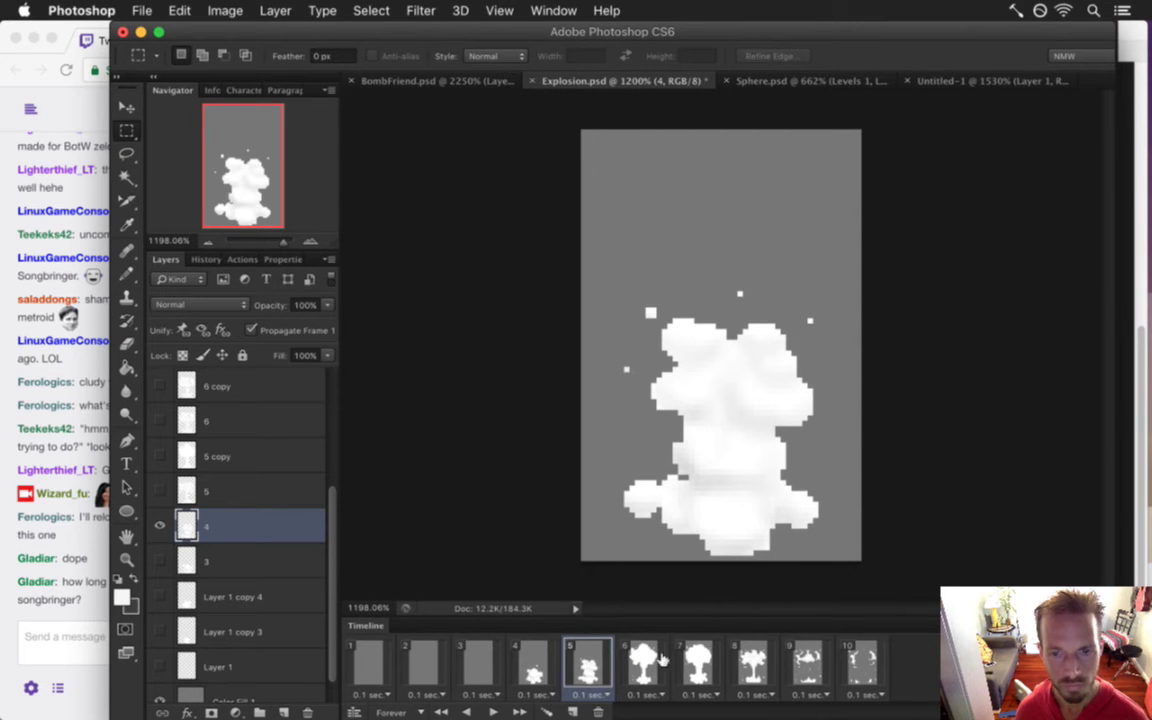
pyautogui.click(646, 660)
pyautogui.click(590, 660)
pyautogui.click(645, 660)
pyautogui.click(592, 651)
pyautogui.click(542, 656)
pyautogui.click(592, 657)
pyautogui.click(652, 658)
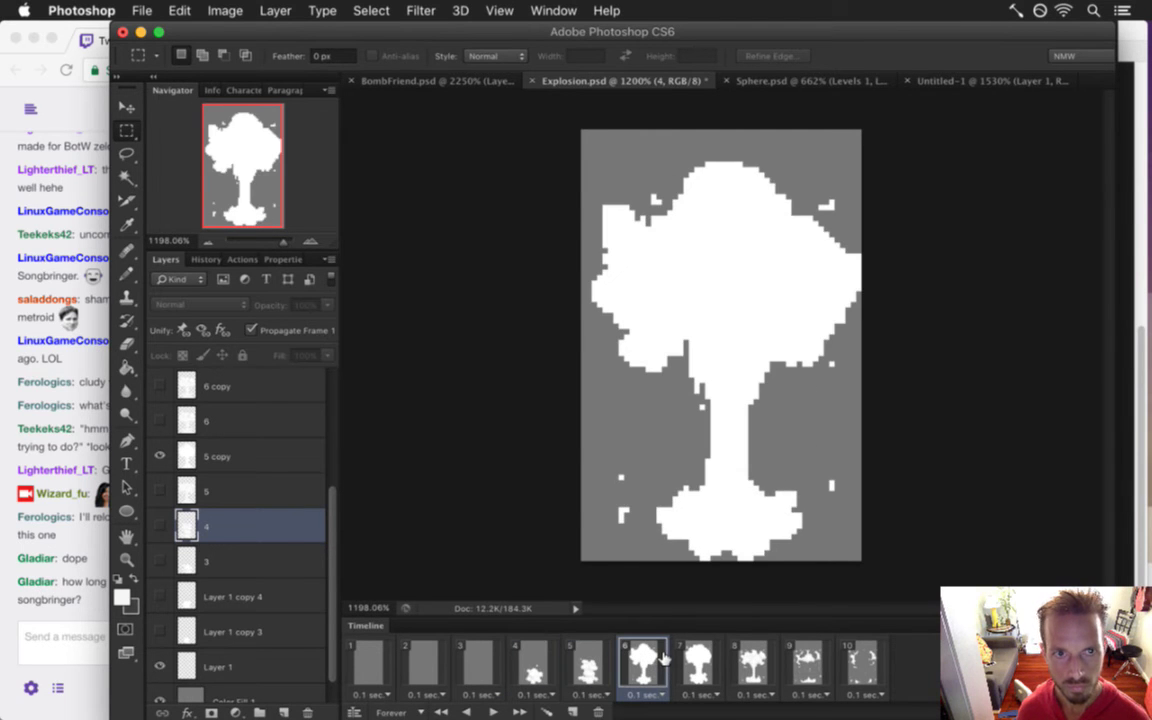
# Step repeatedly through frames 6 to 9 to examine how the mushroom cap and base change between them
pyautogui.click(700, 660)
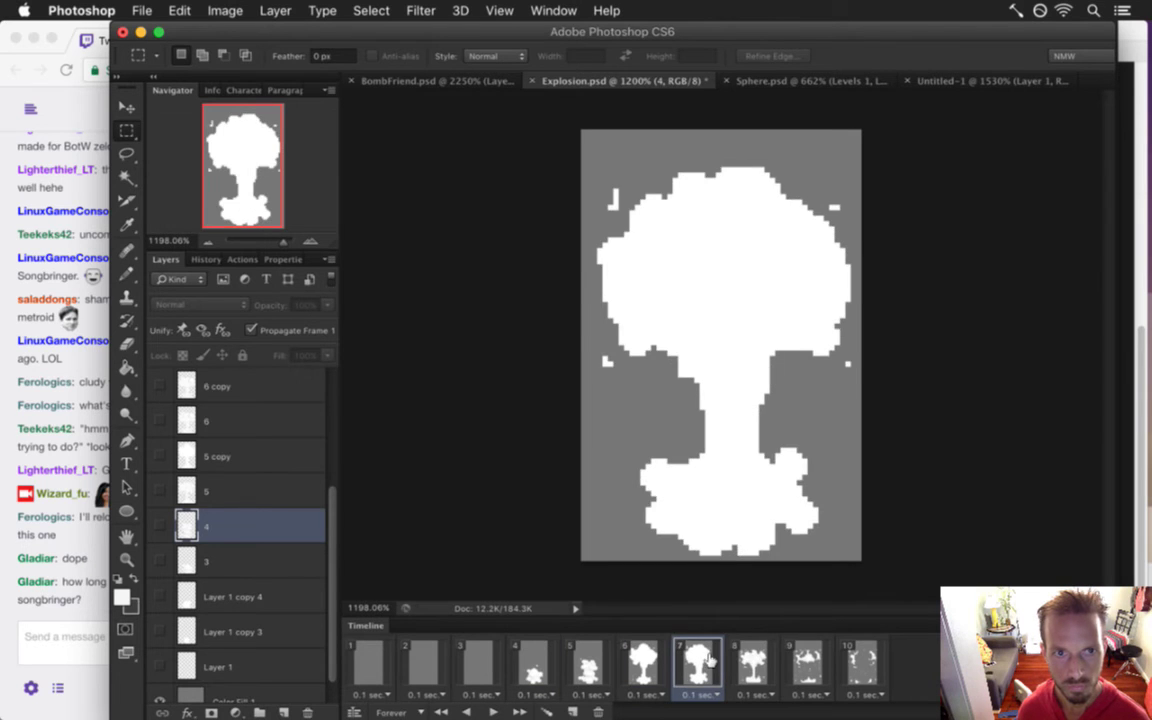
pyautogui.click(755, 662)
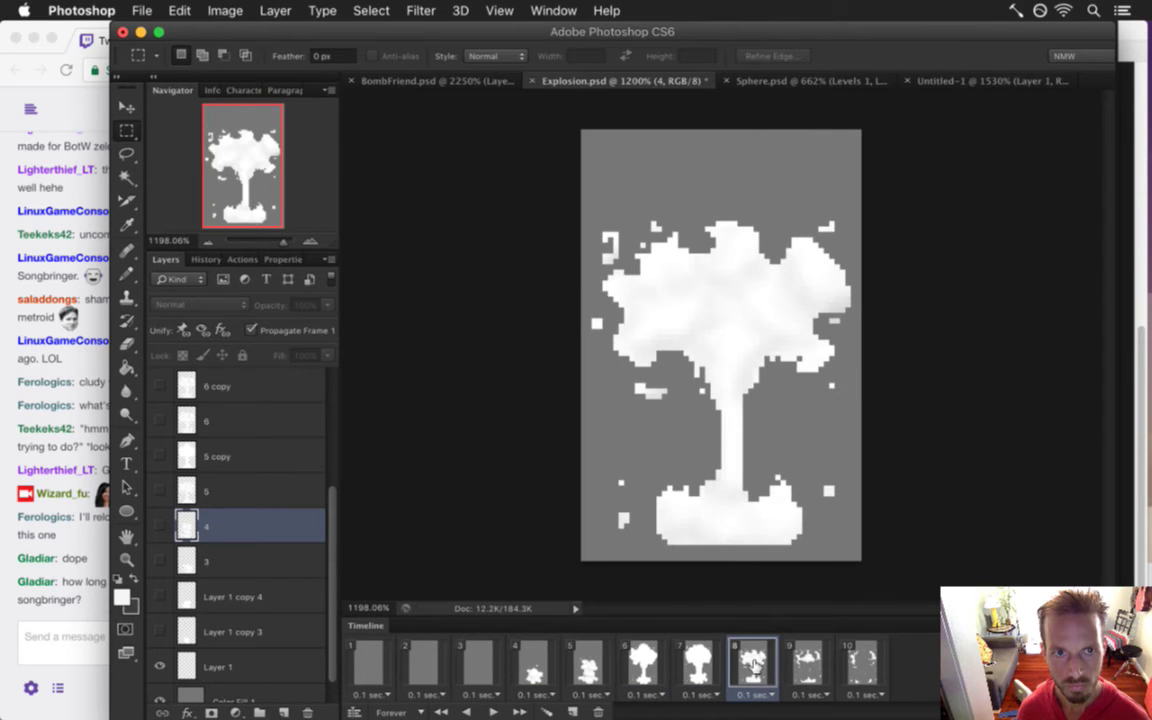
pyautogui.click(703, 660)
pyautogui.click(653, 661)
pyautogui.click(705, 658)
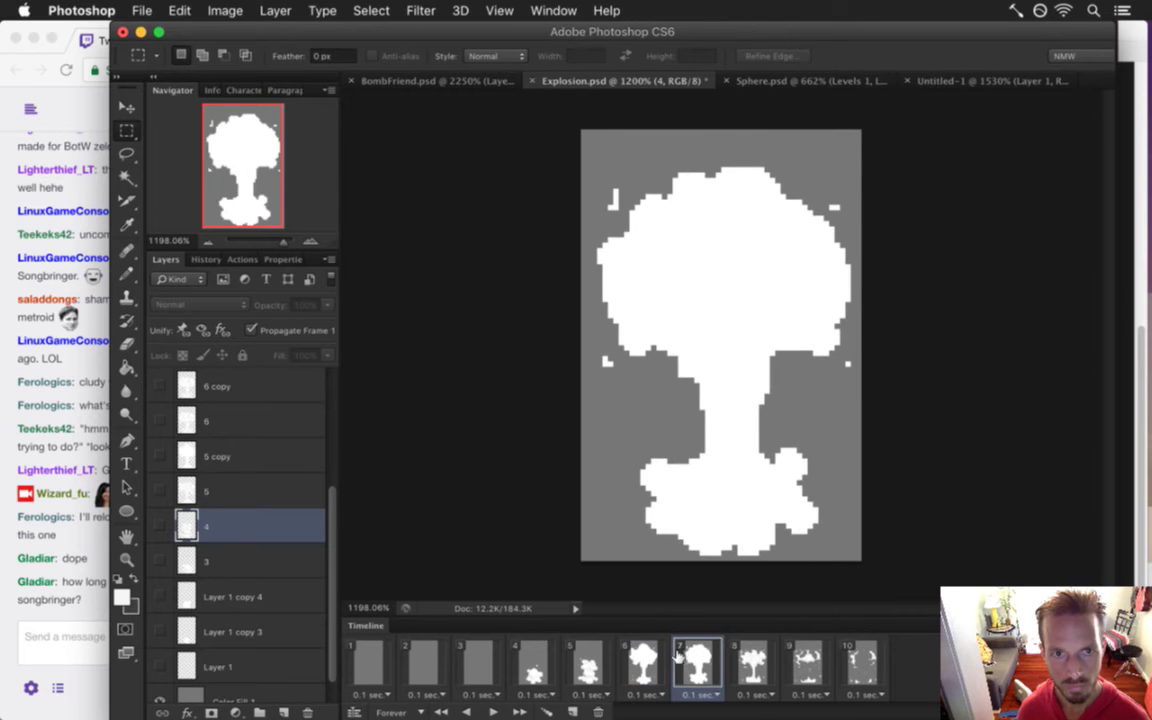
pyautogui.press('Left')
pyautogui.press('Left')
pyautogui.press('Right')
pyautogui.press('Right')
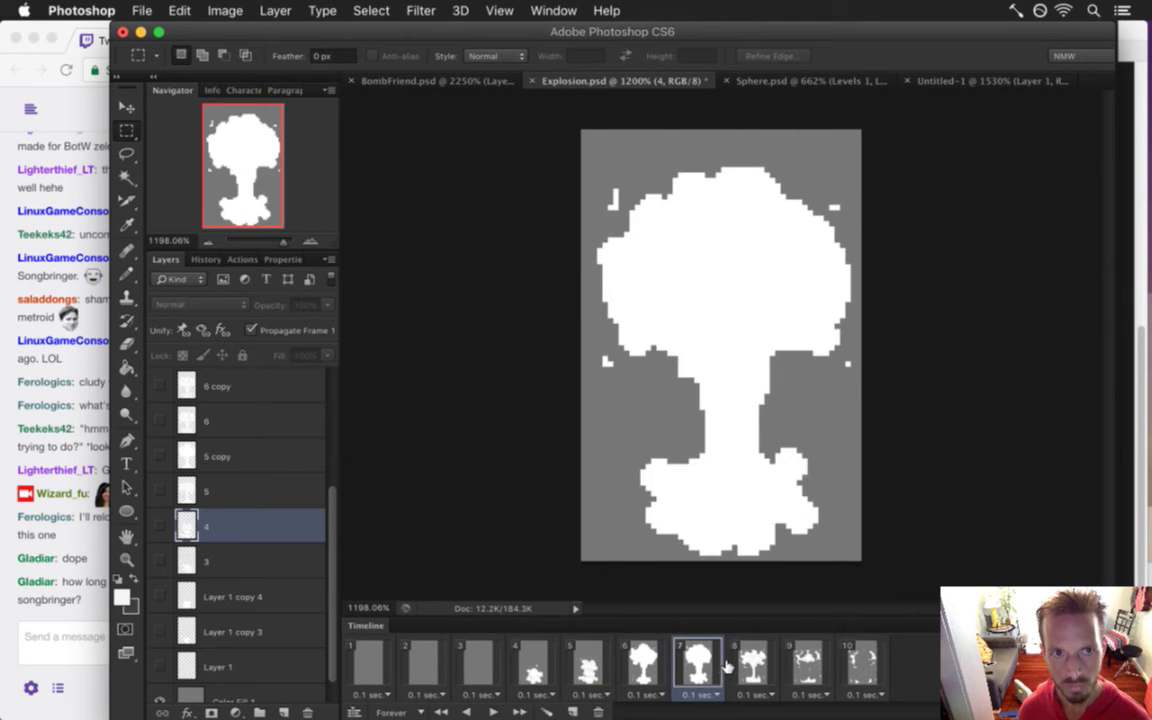
pyautogui.click(752, 662)
pyautogui.press('Right')
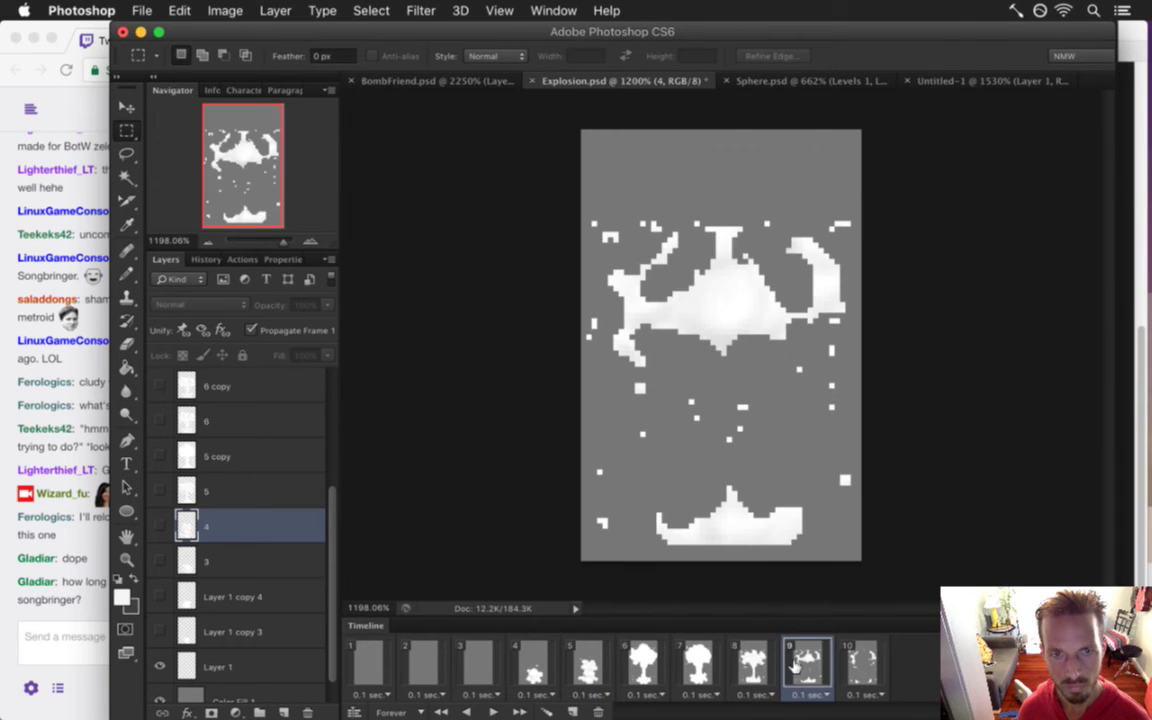
pyautogui.press('Left')
pyautogui.click(704, 660)
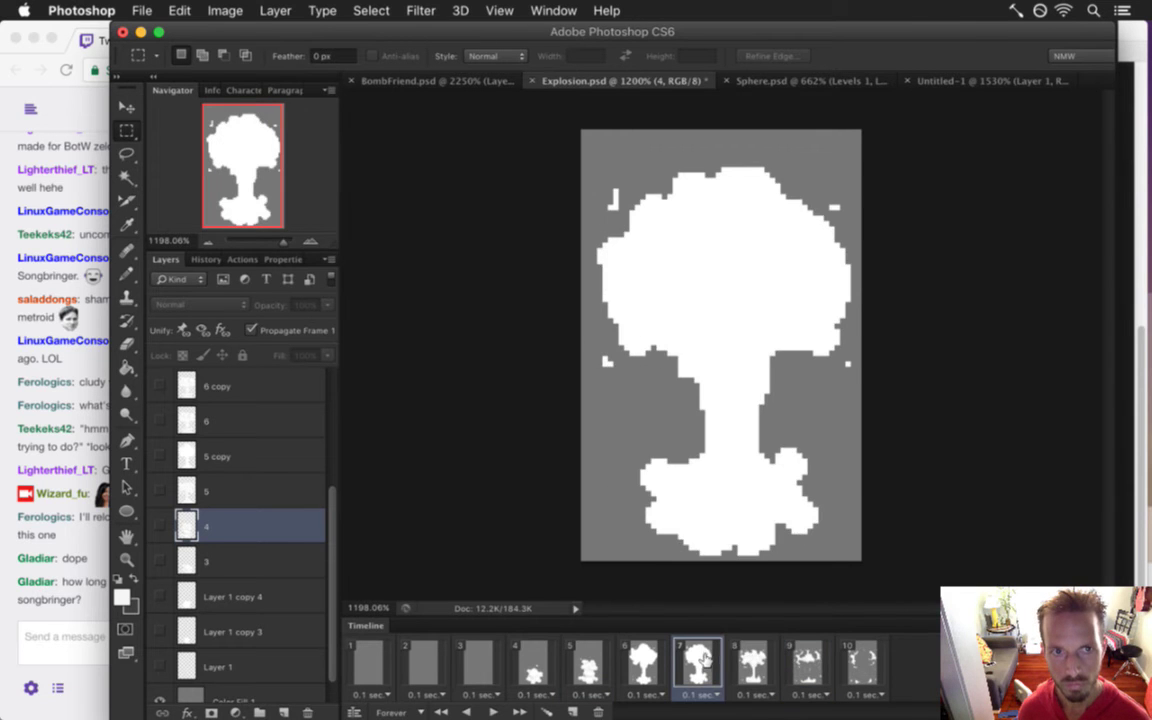
pyautogui.press('Left')
pyautogui.press('Right')
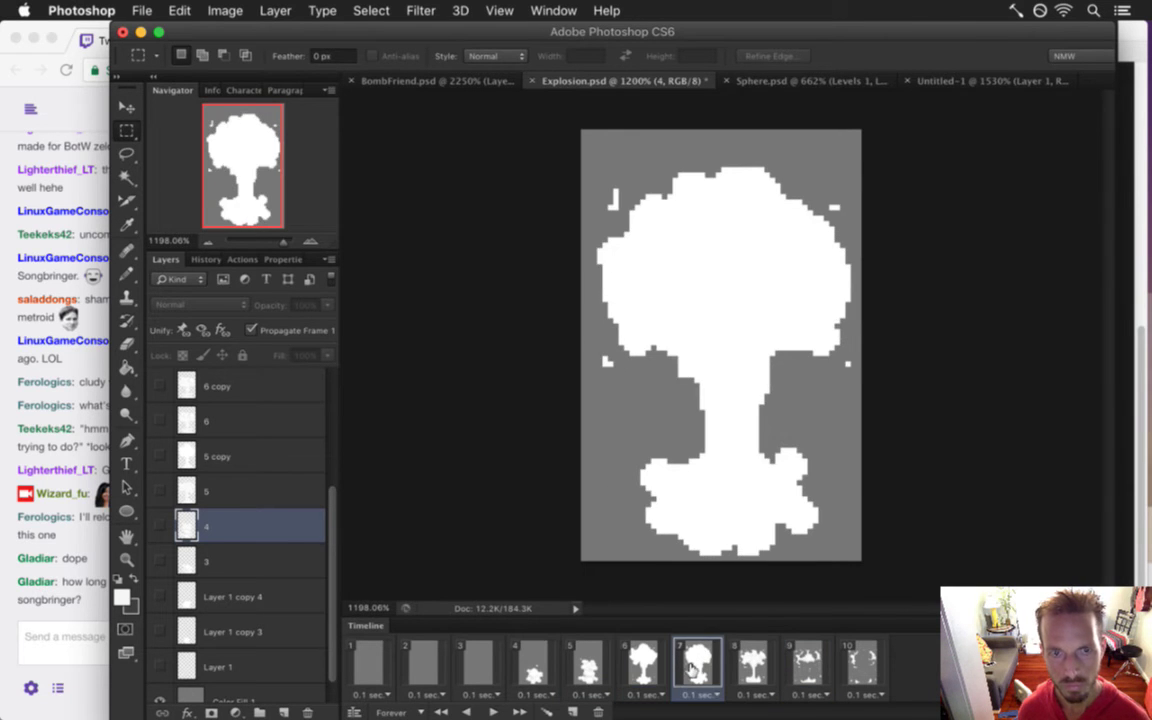
# Go to frame 8, duplicate its visible layer 7, and save the file
pyautogui.press('Right')
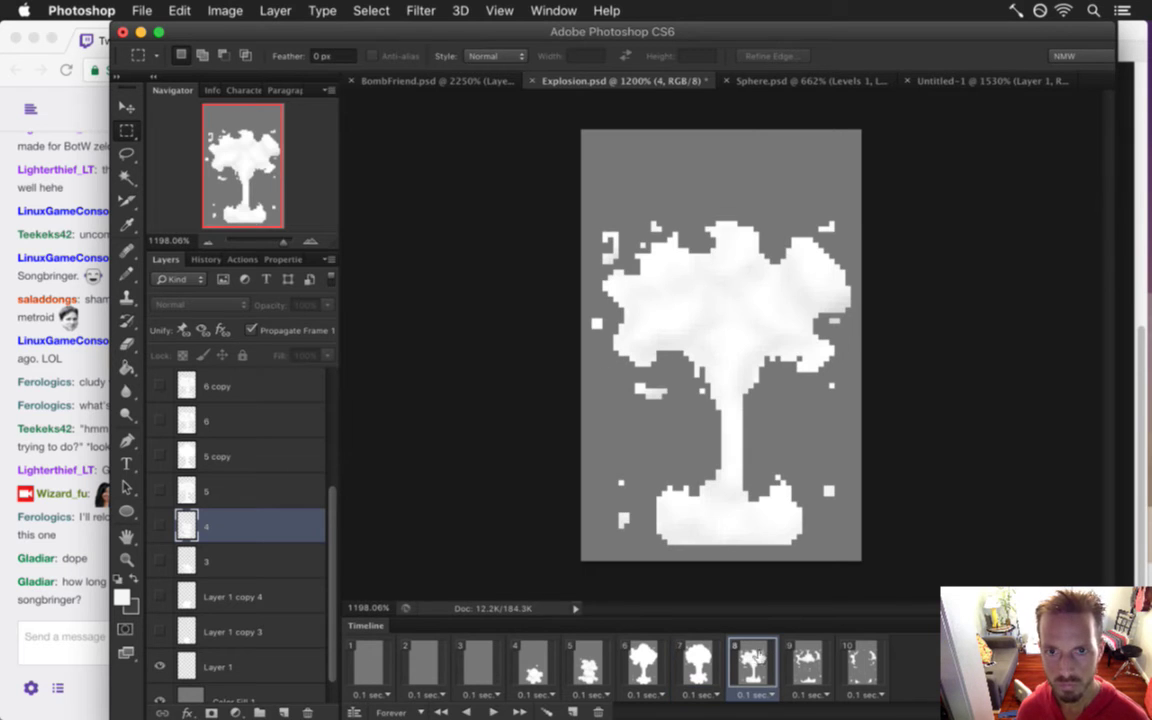
pyautogui.click(250, 666)
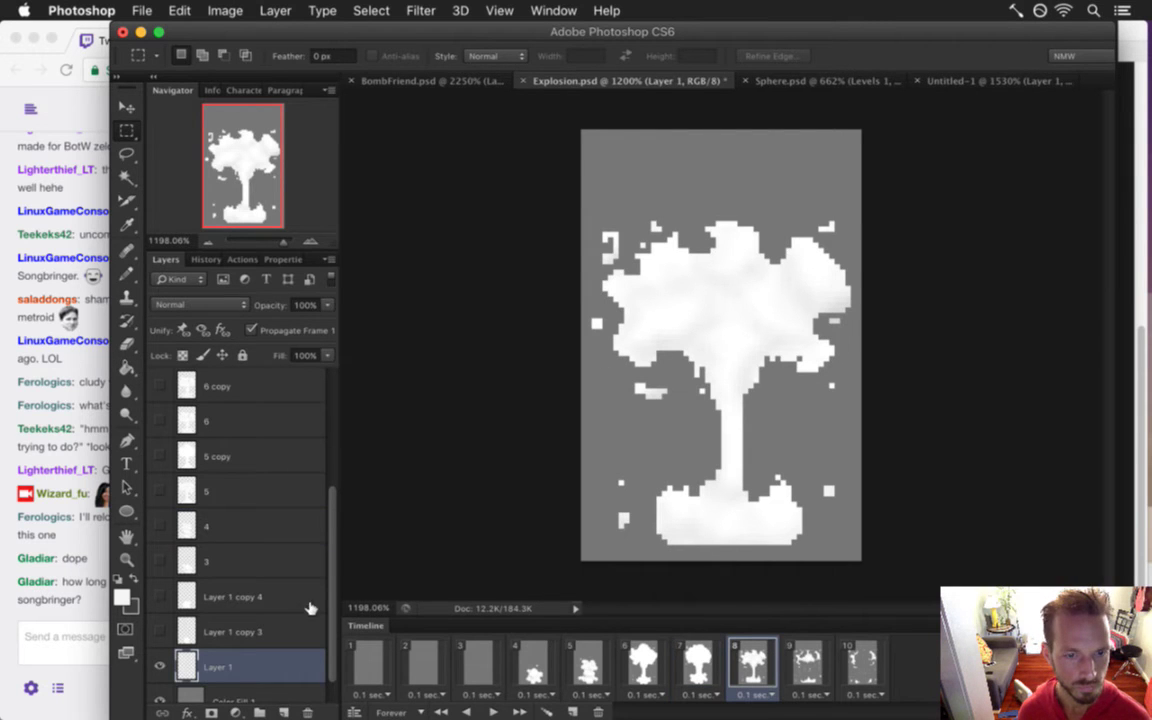
pyautogui.scroll(-1, 311, 659)
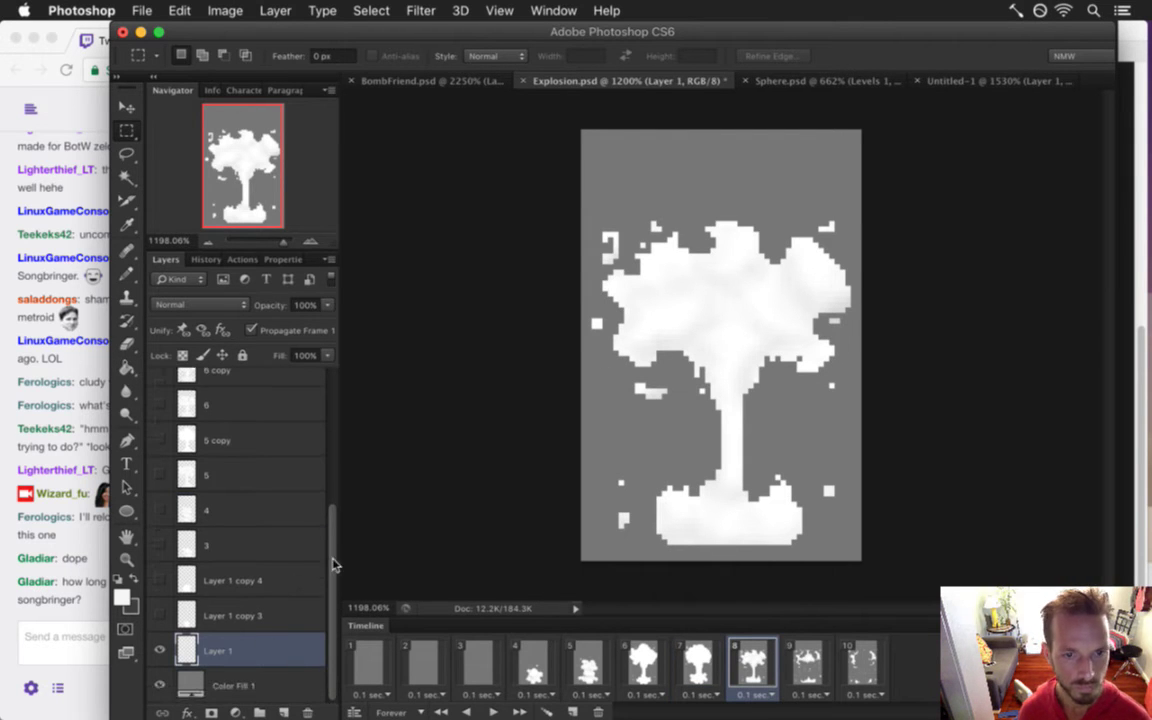
pyautogui.moveTo(336, 552); pyautogui.dragTo(311, 416)
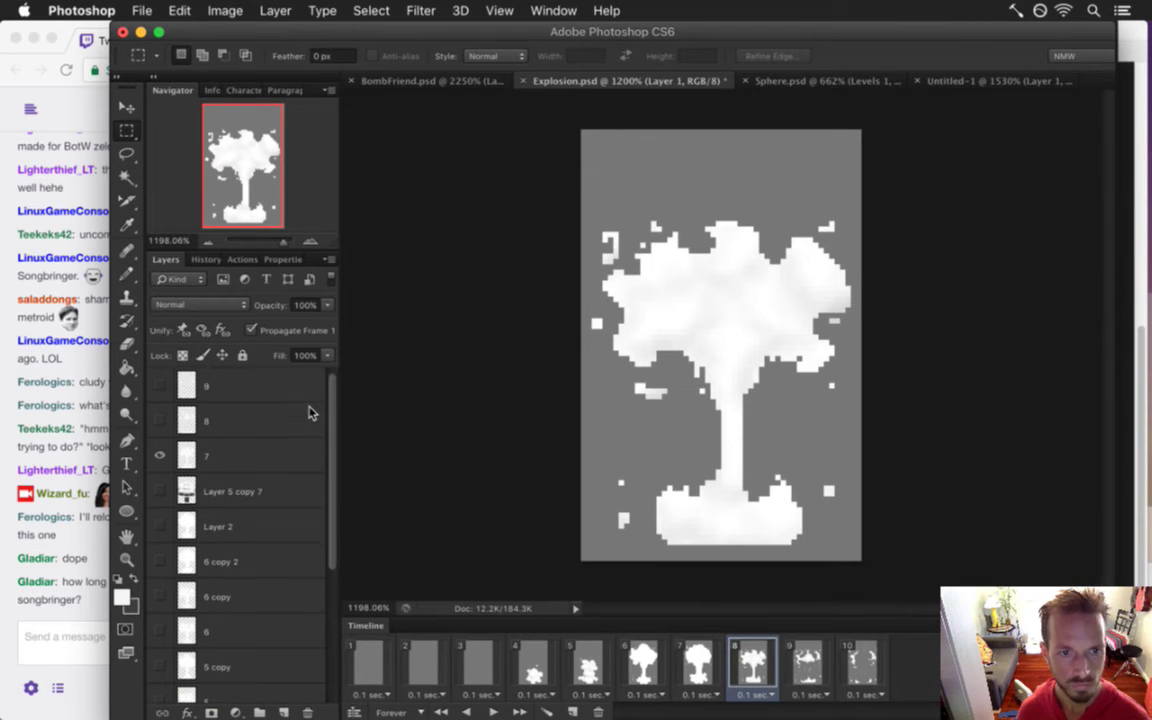
pyautogui.click(272, 466)
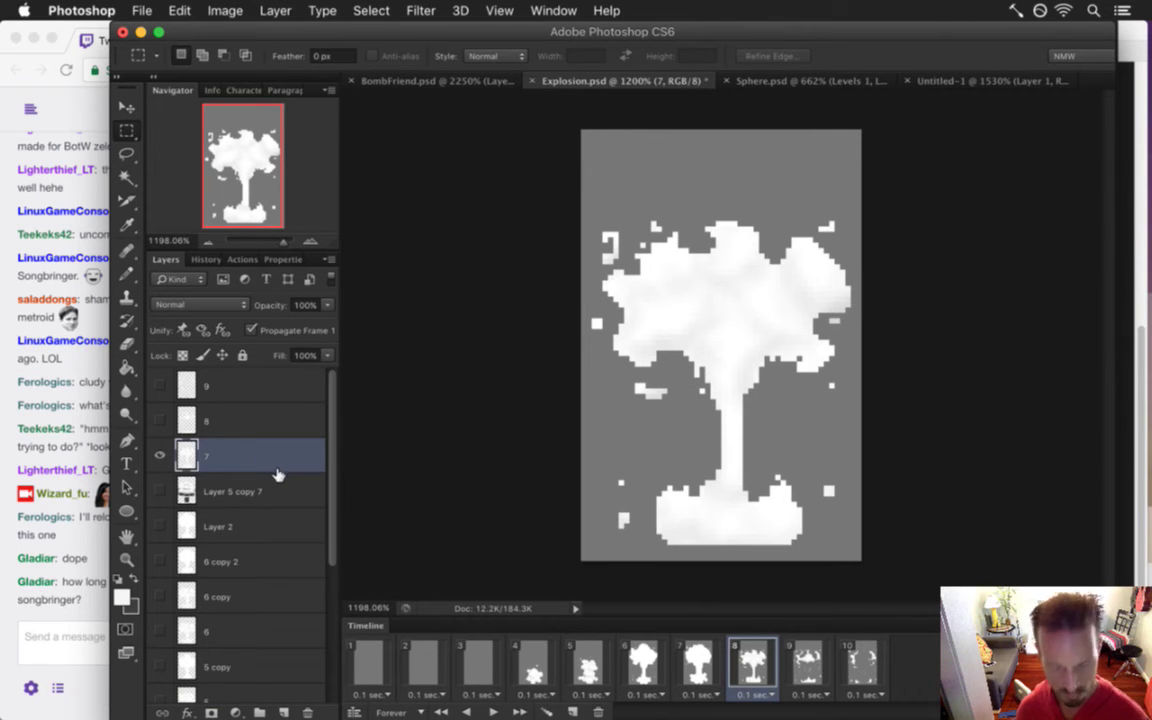
pyautogui.press('super+j')
pyautogui.press('super+s')
# Select the right half of the mushroom cap on layer 7 copy and raise it several pixels
pyautogui.moveTo(771, 239); pyautogui.dragTo(750, 436)
pyautogui.press('v')
pyautogui.press('Up')
pyautogui.press('Up')
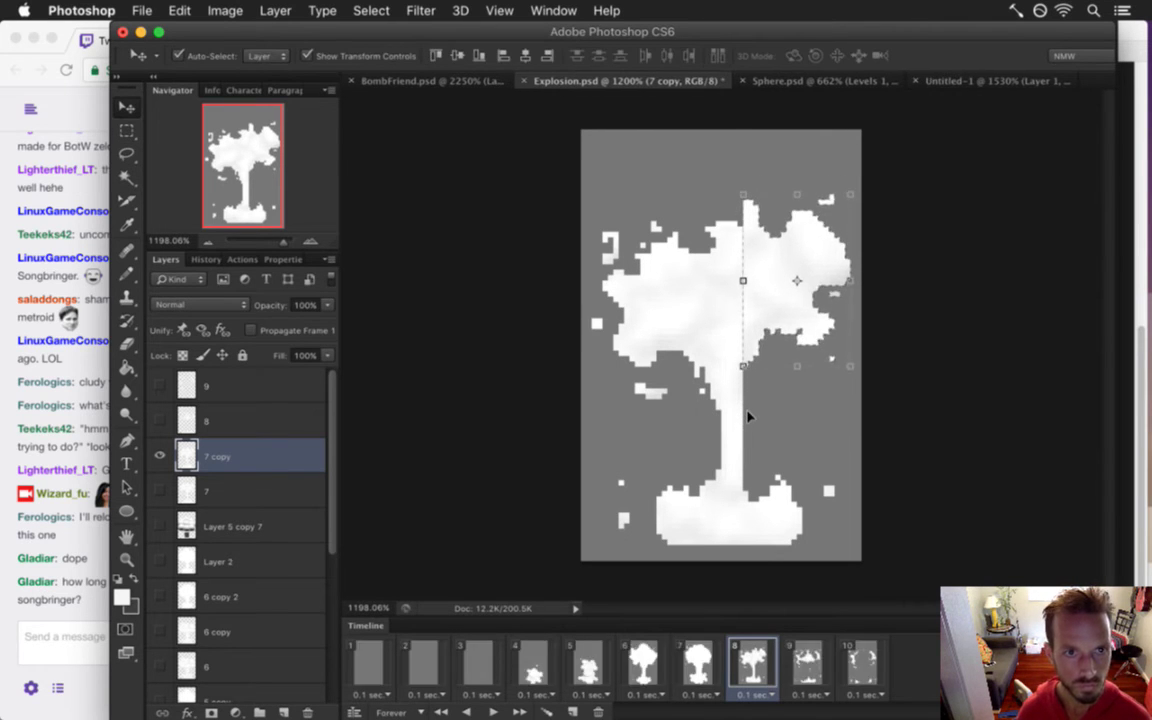
# Select the left half of the mushroom cap on layer 7 copy and raise it level with the right half
pyautogui.press('m')
pyautogui.moveTo(568, 178); pyautogui.dragTo(715, 437)
pyautogui.press('v')
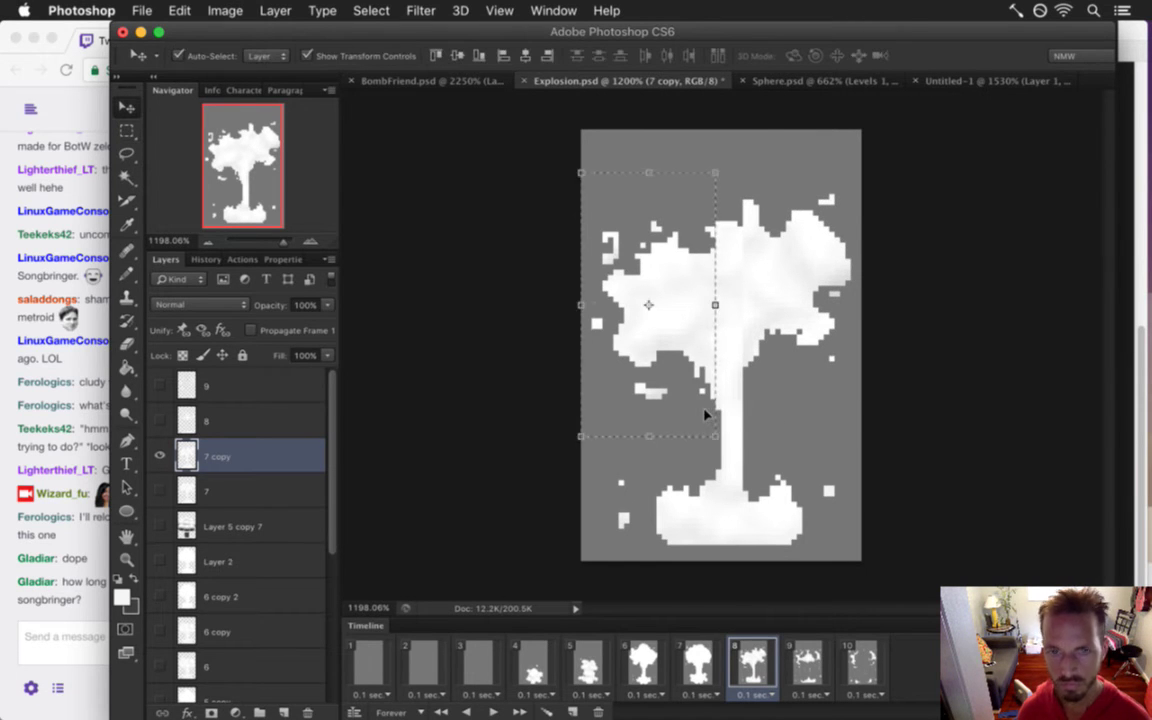
pyautogui.press('m')
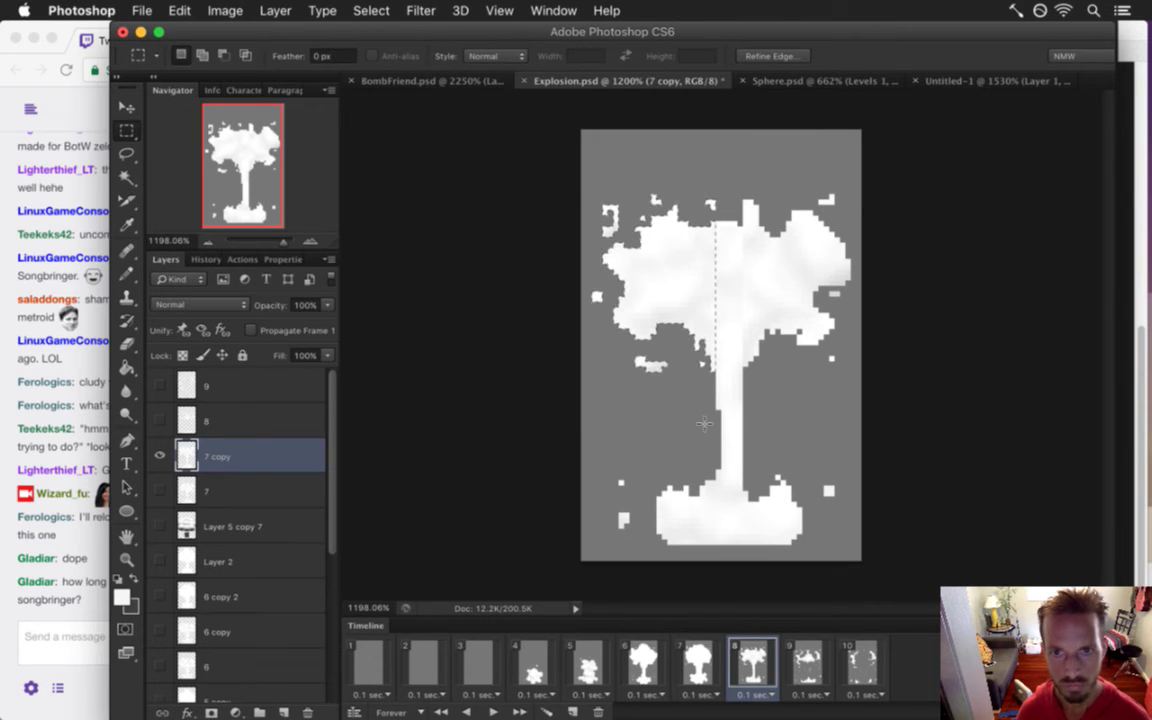
# Select the outline of layer 7 copy's artwork, paint the whole silhouette pure white with a 25 px pencil, and deselect
pyautogui.click(749, 171)
pyautogui.press('i')
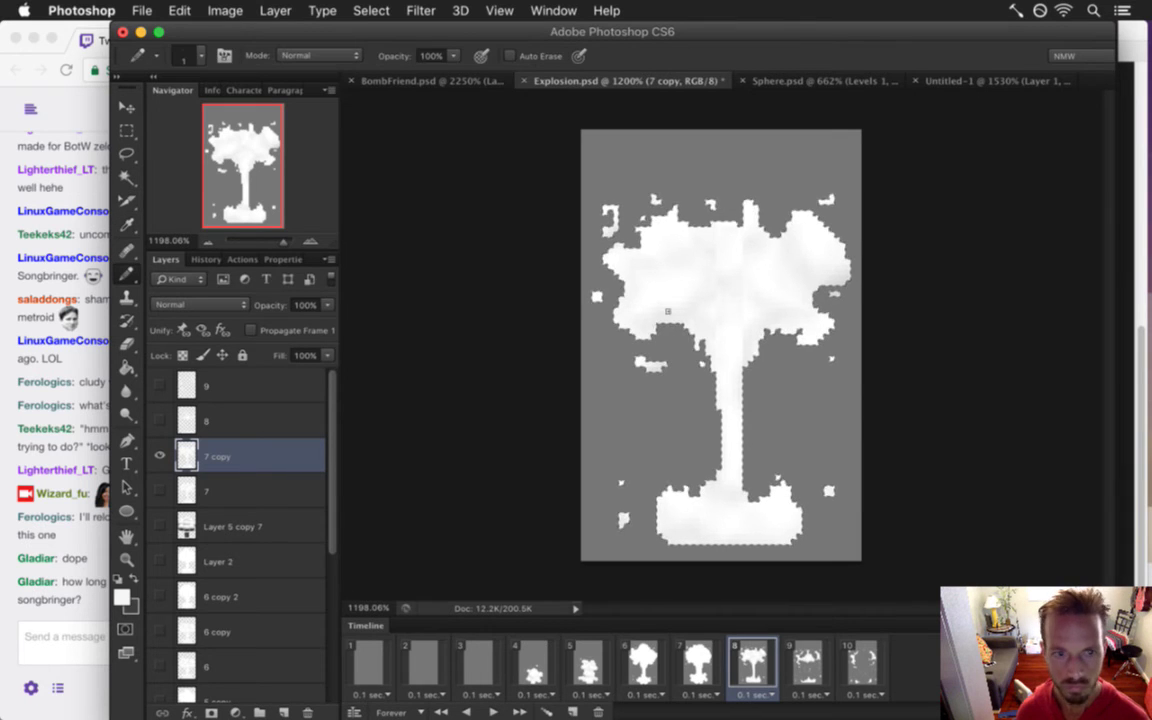
pyautogui.click(608, 283)
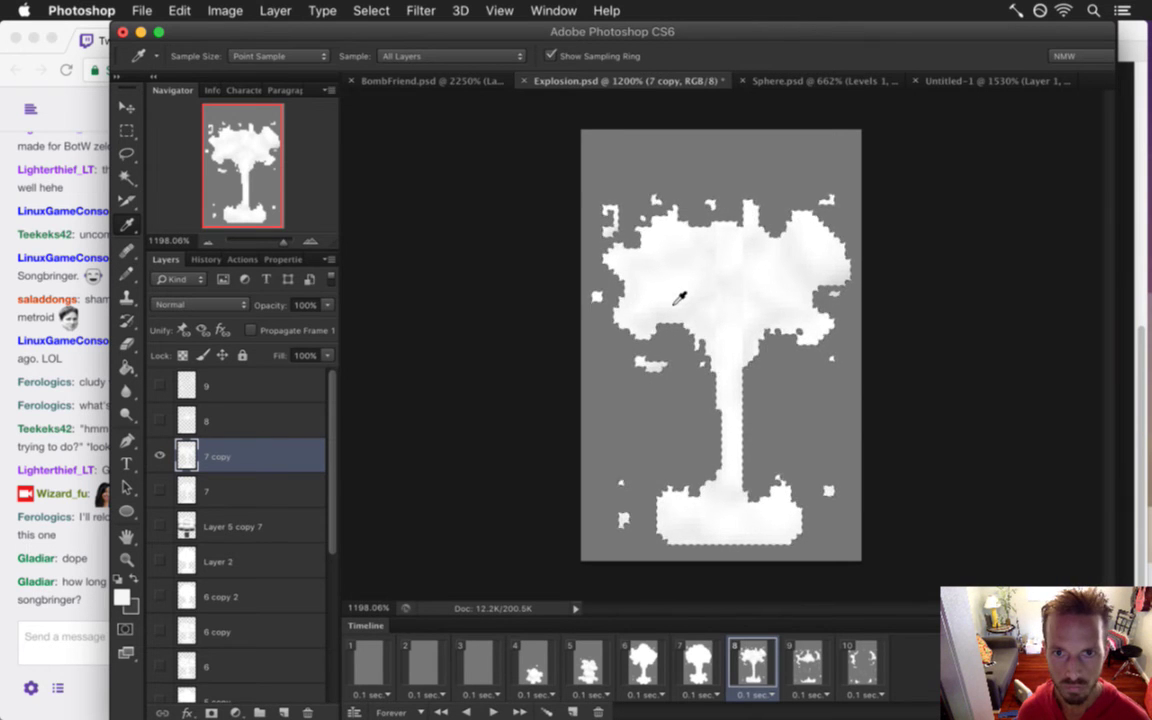
pyautogui.click(121, 598)
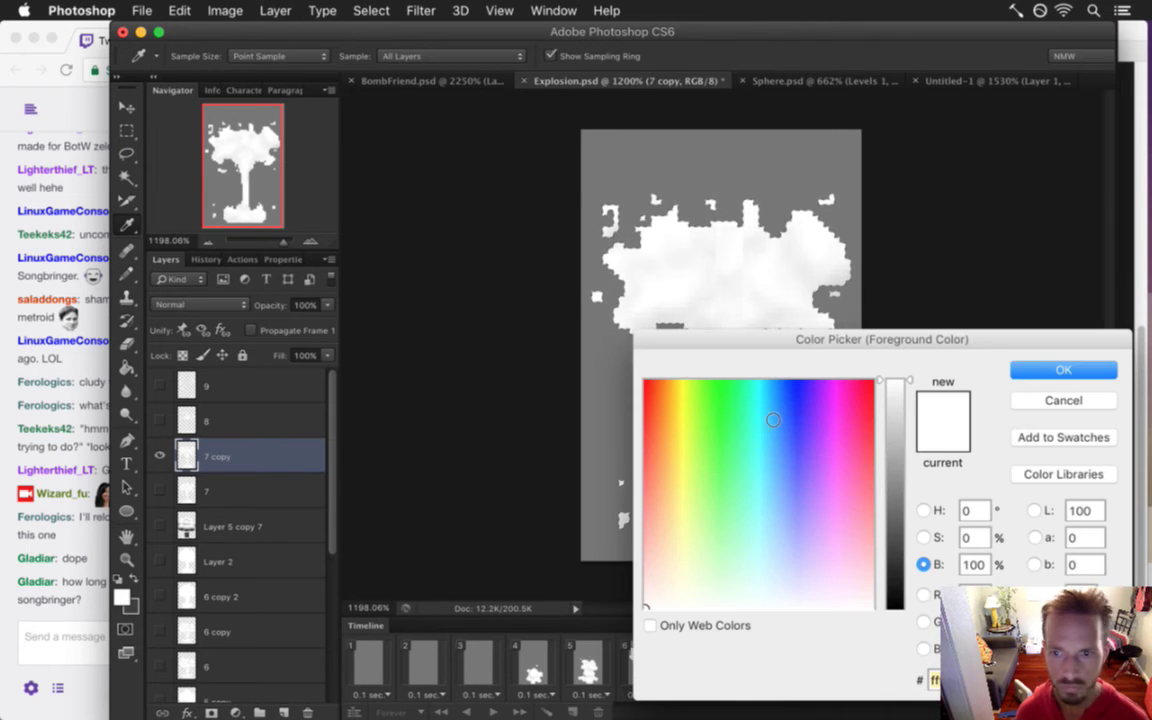
pyautogui.click(1063, 371)
pyautogui.press('b')
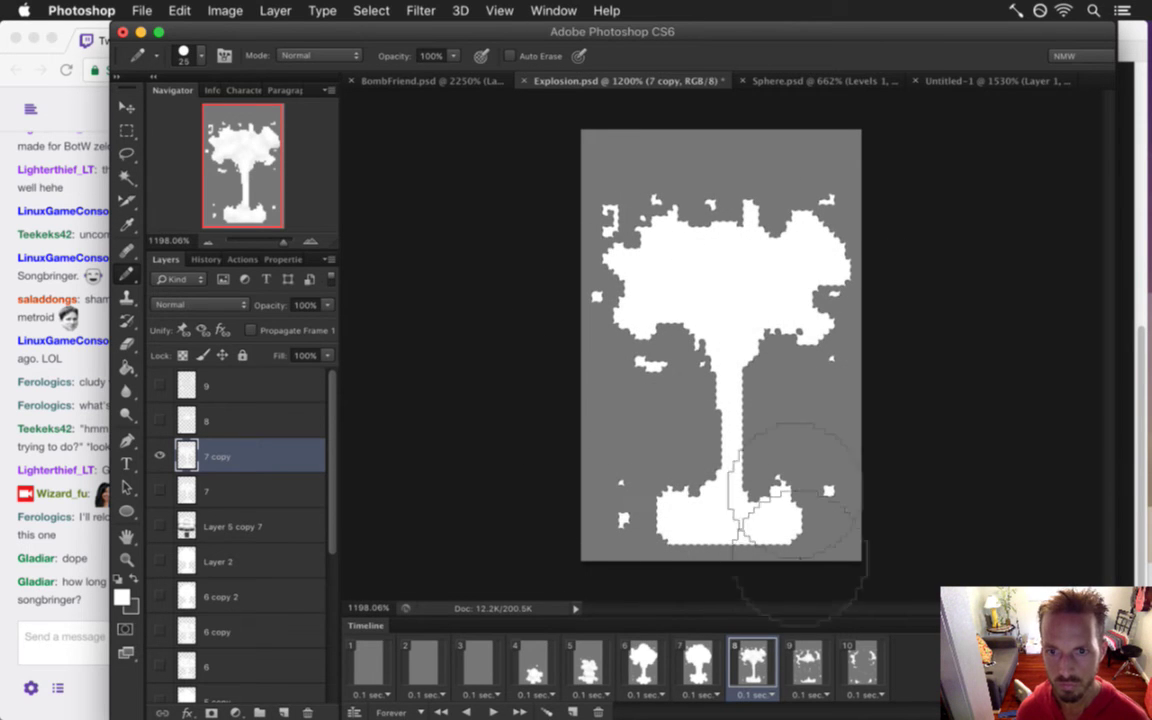
pyautogui.press('m')
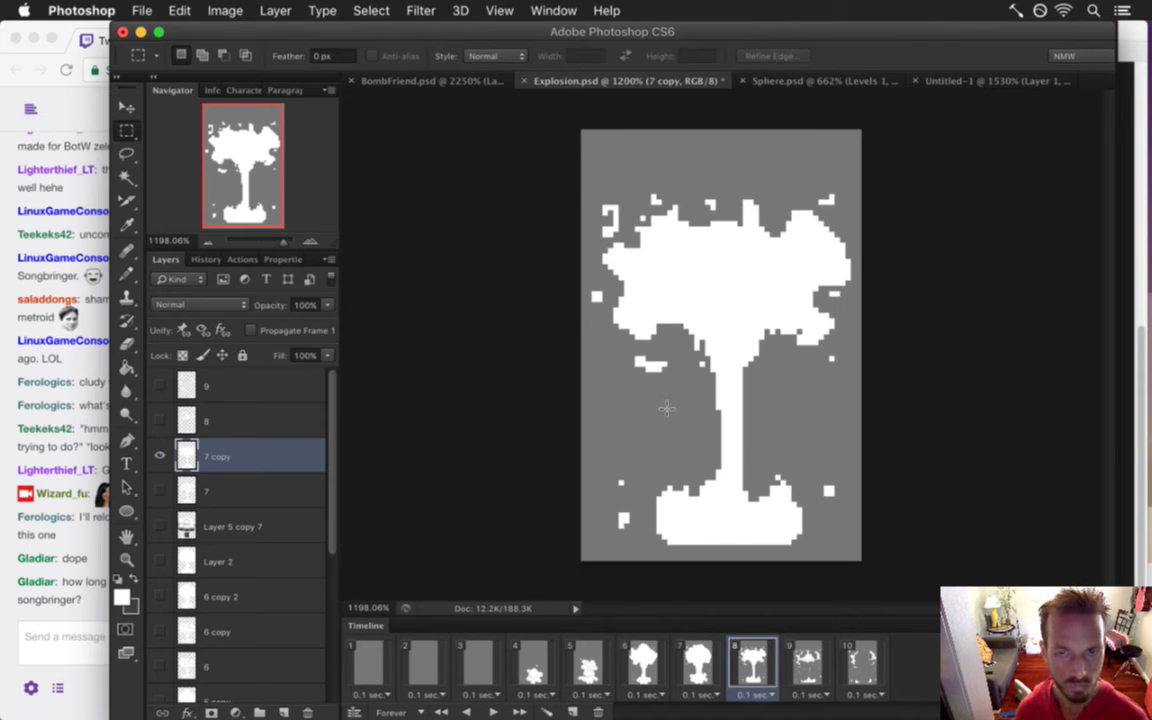
# Shrink the pencil tip to a few pixels and add small white pixels along the cap's upper-left edge
pyautogui.press('i')
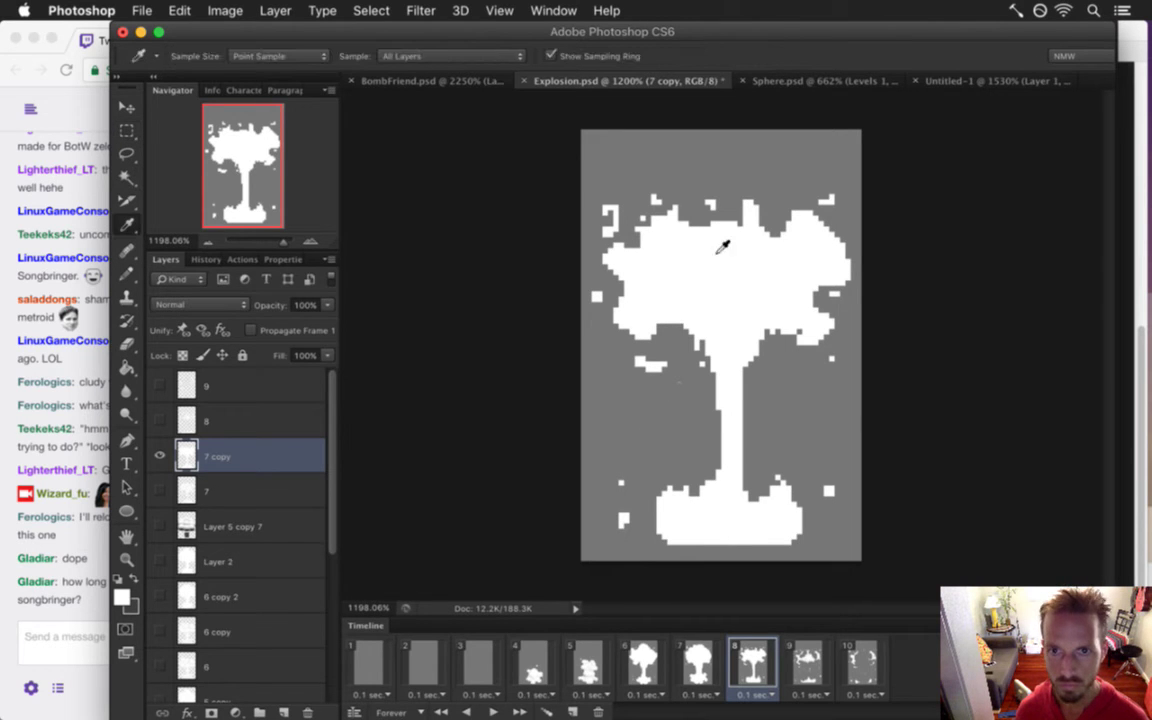
pyautogui.press('b')
pyautogui.press('[')
pyautogui.press('[')
pyautogui.press('[')
pyautogui.press('[')
pyautogui.press('[')
pyautogui.press('[')
pyautogui.press('[')
pyautogui.press('[')
pyautogui.press('[')
pyautogui.press('[')
pyautogui.press('[')
pyautogui.press('[')
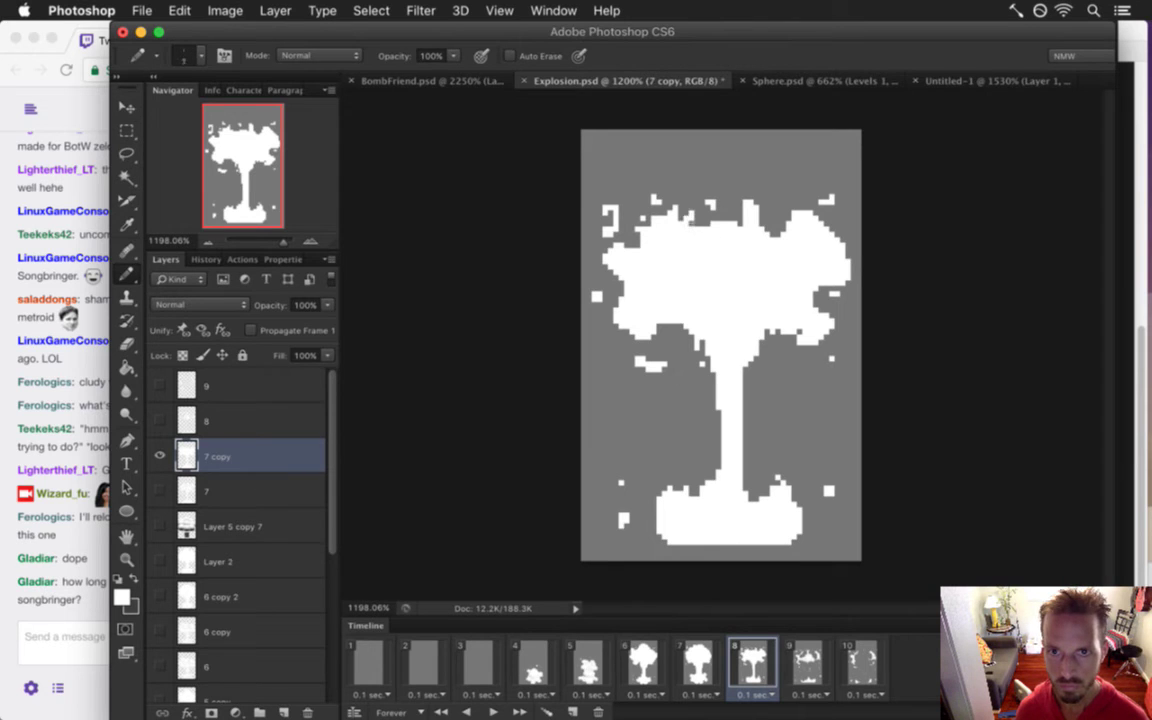
# Select the top middle of the cap, raise it, and pencil the gap beneath it solid white with rounded shoulders
pyautogui.press('m')
pyautogui.moveTo(678, 184); pyautogui.dragTo(767, 240)
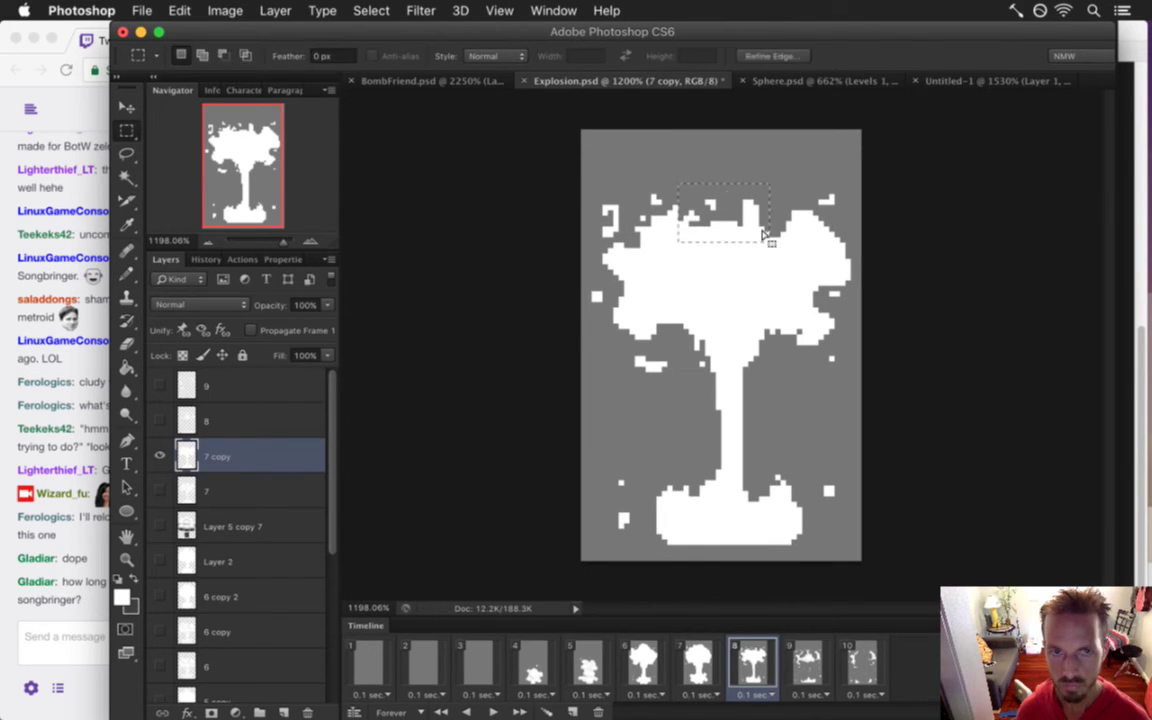
pyautogui.press('super+Up')
pyautogui.press('super+Up')
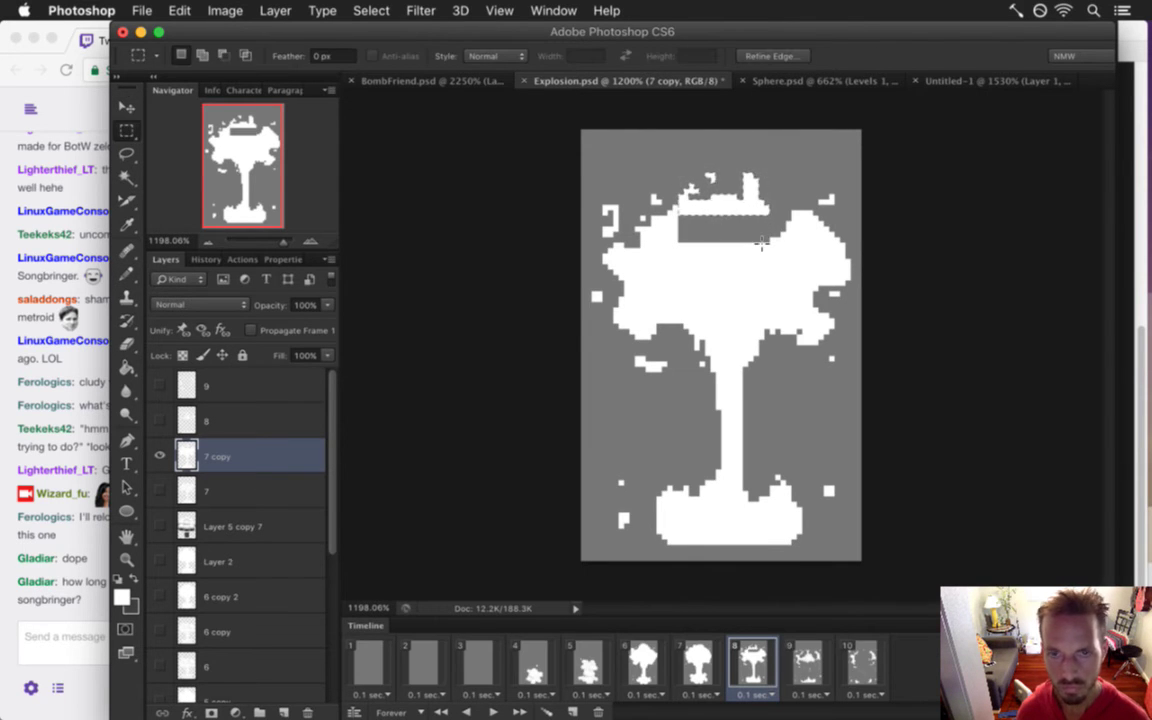
pyautogui.press('b')
pyautogui.keyDown('alt'); pyautogui.click(700, 262); pyautogui.keyUp('alt')
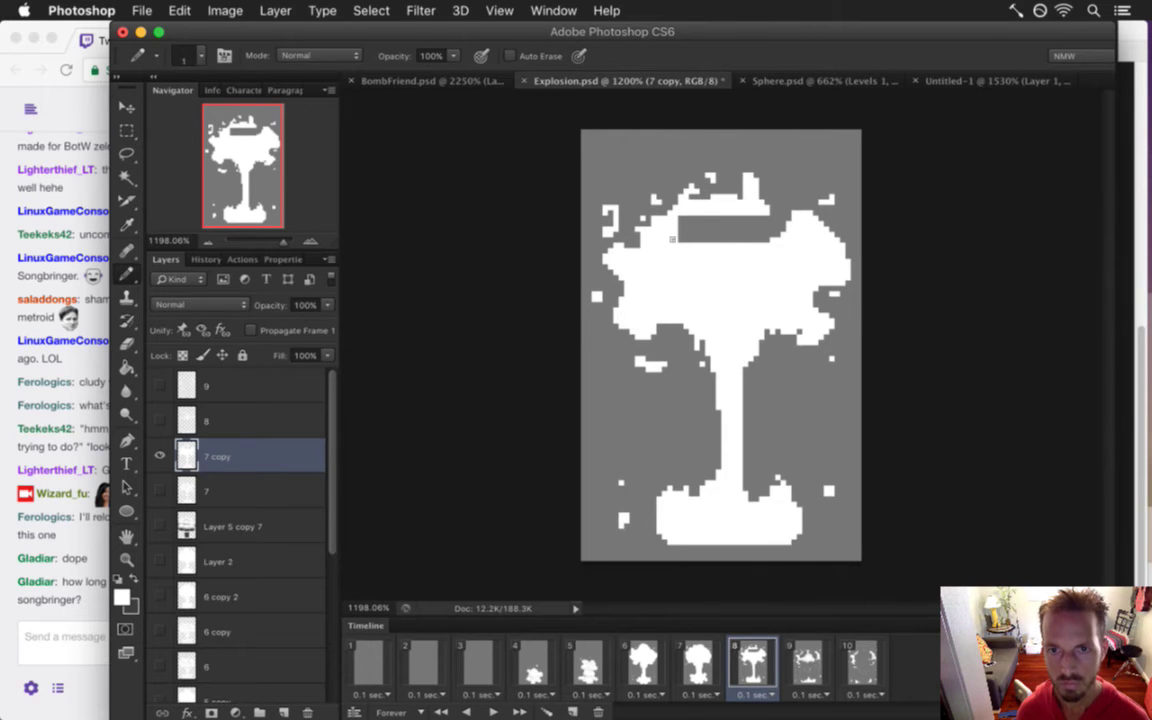
pyautogui.moveTo(689, 231); pyautogui.dragTo(774, 244)
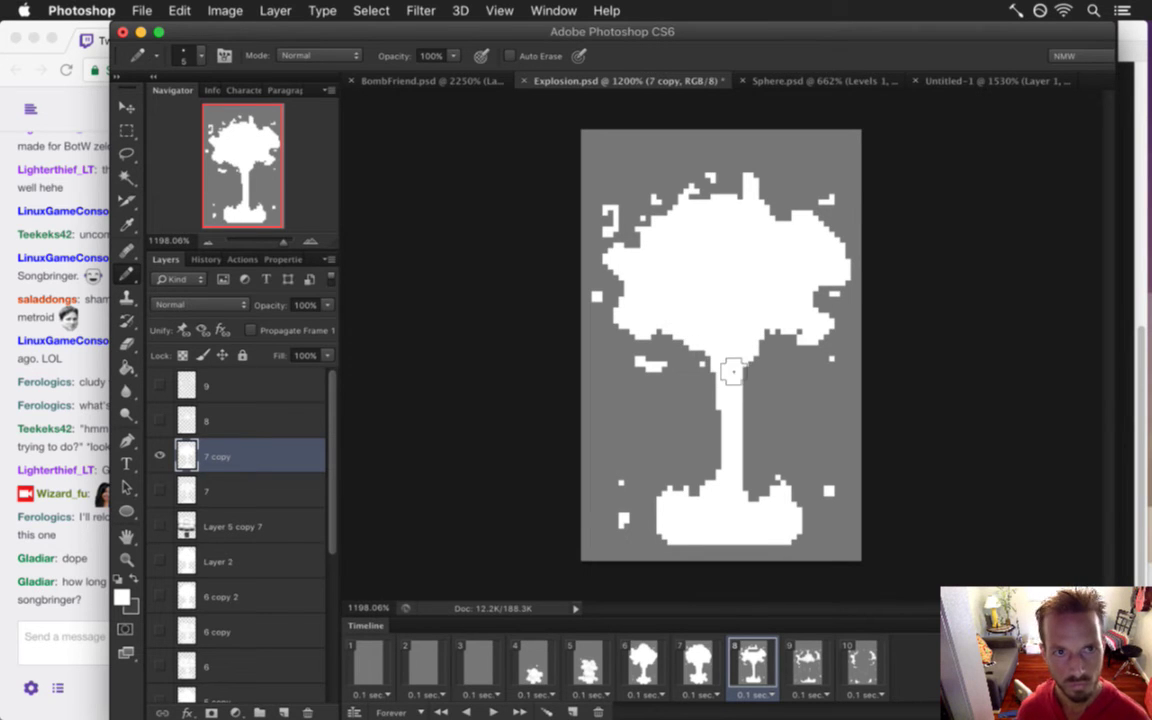
# Select the left part of the base cloud on layer 7 copy and raise it a few pixels
pyautogui.press('m')
pyautogui.moveTo(591, 456)
pyautogui.mouseDown()
pyautogui.moveTo(681, 586)
pyautogui.moveTo(707, 576)
pyautogui.moveTo(698, 558)
pyautogui.mouseUp()
pyautogui.press('v')
pyautogui.press('m')
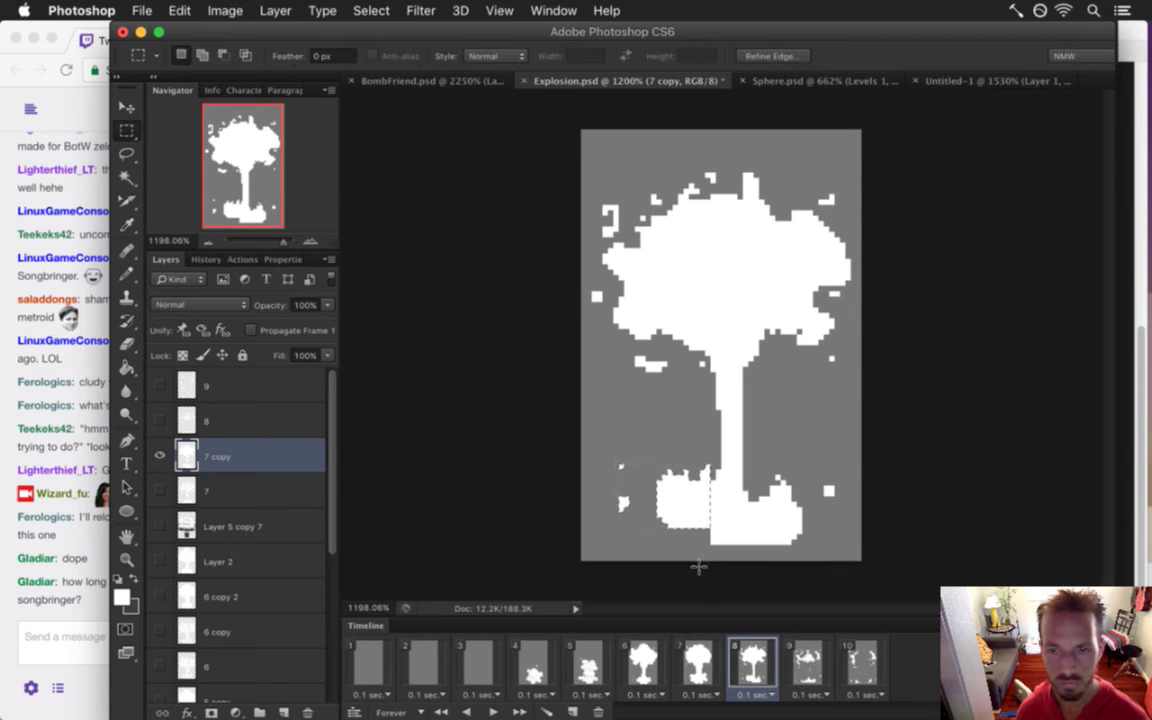
# Select the right part of the base cloud, raise it level with the left part, and clear the selection
pyautogui.moveTo(855, 442); pyautogui.dragTo(740, 548)
pyautogui.press('v')
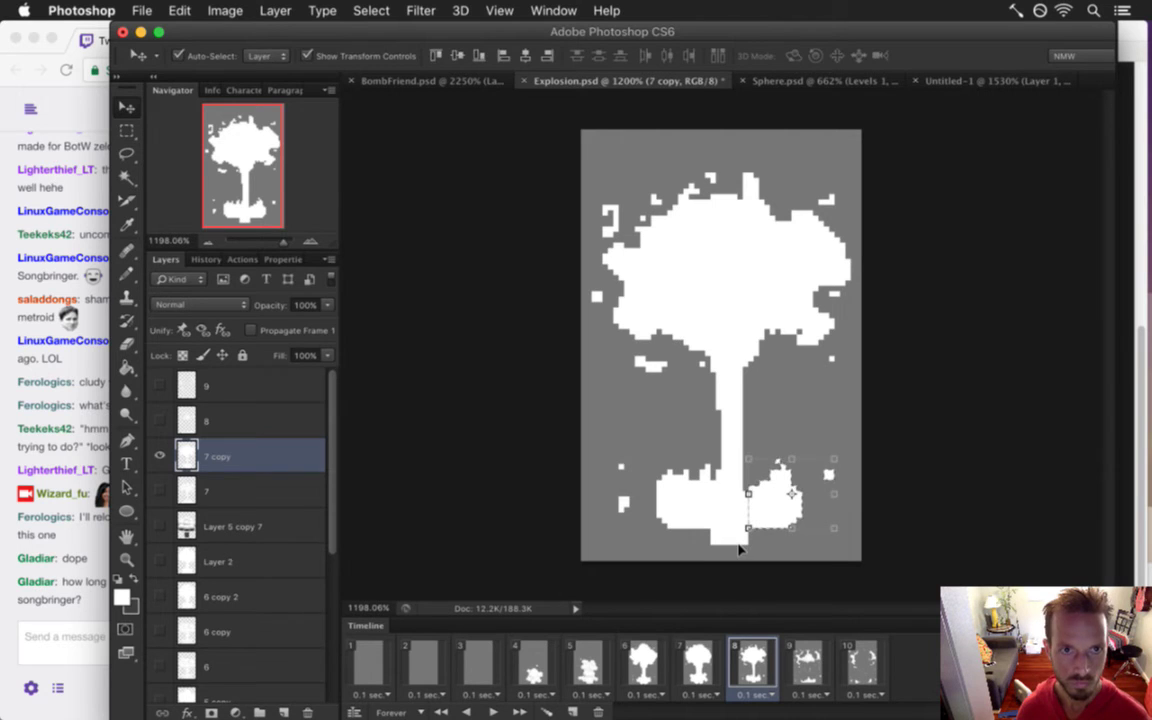
pyautogui.press('m')
pyautogui.hotkey('ctrl', 'd')
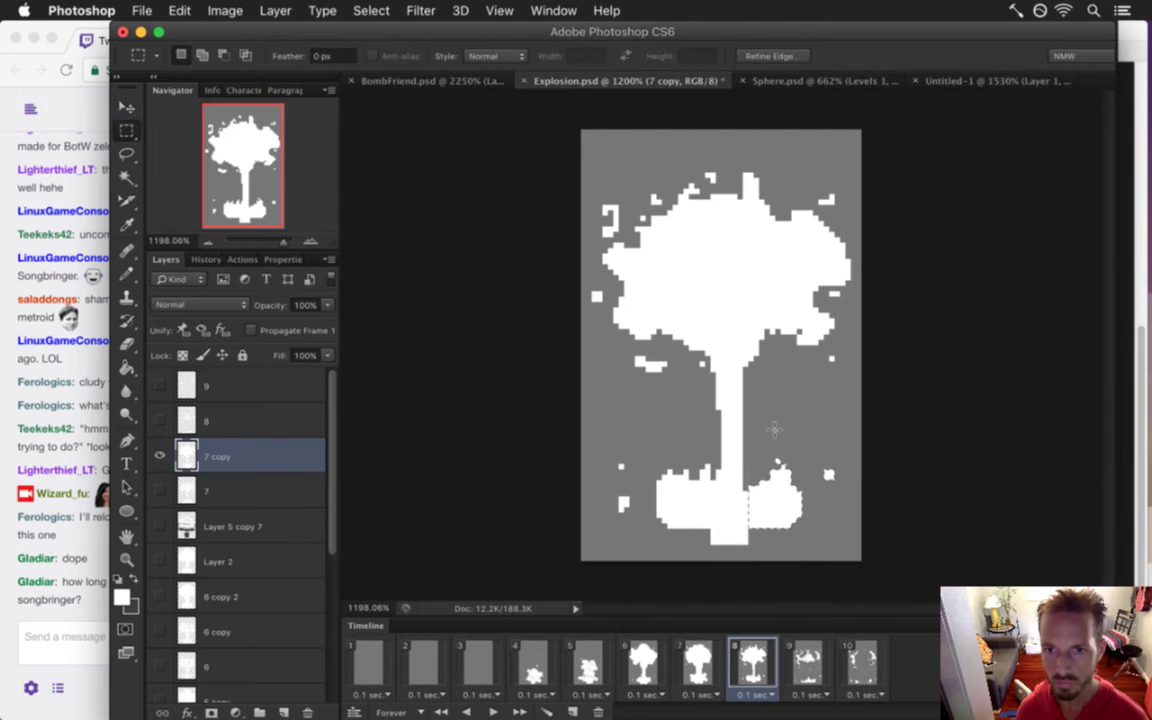
# Round the underside of the base cloud with white pencil pixels and erase stray pixels along its lower-left edge
pyautogui.press('i')
pyautogui.click(712, 527)
pyautogui.press('b')
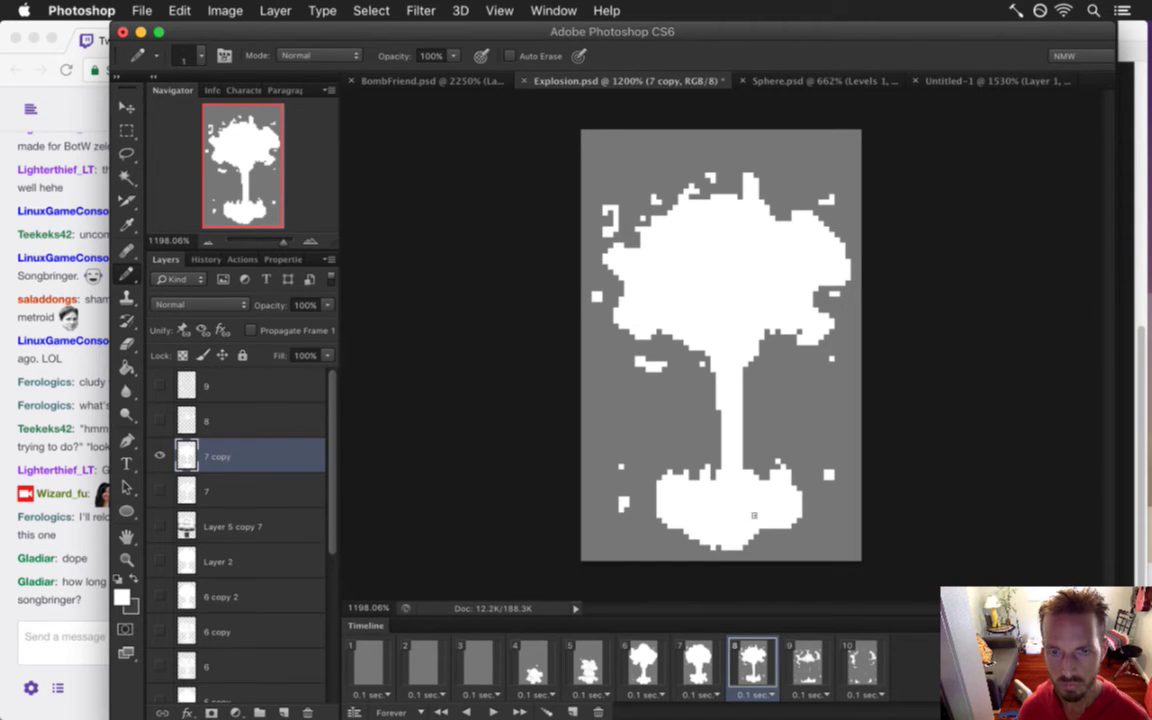
pyautogui.press('e')
pyautogui.moveTo(674, 527); pyautogui.dragTo(698, 535)
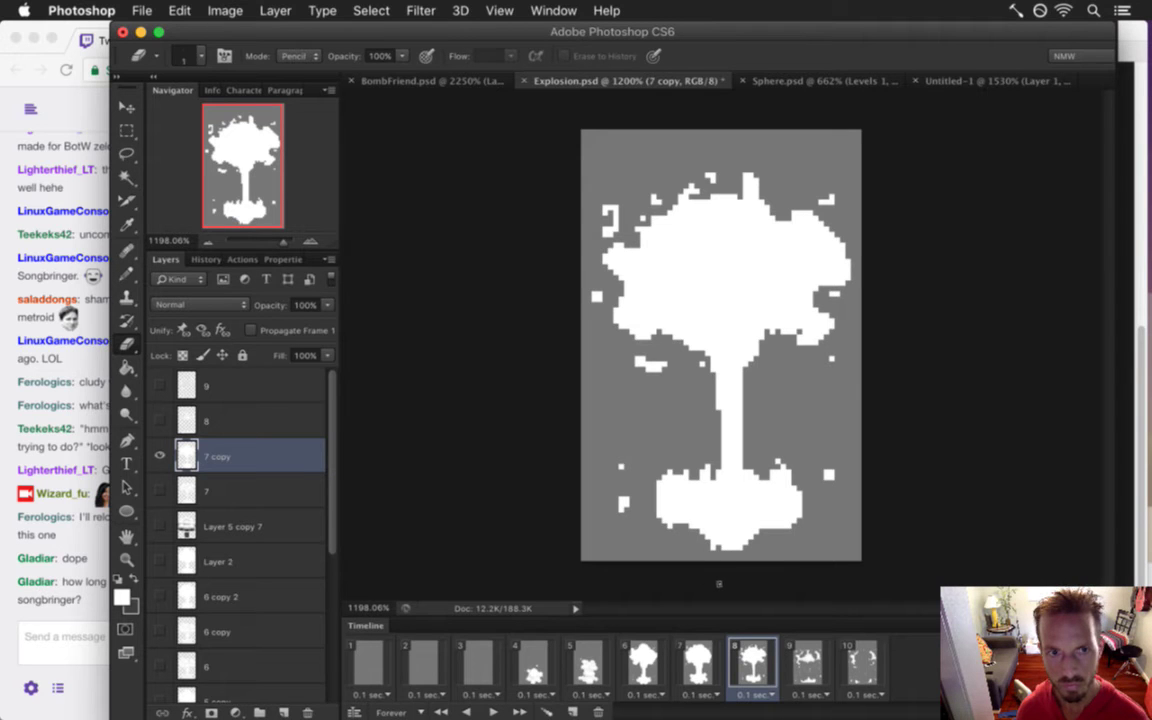
# Save the file, show frame 9, and raise the right part of layer 8's mushroom cap five pixels
pyautogui.press('super+s')
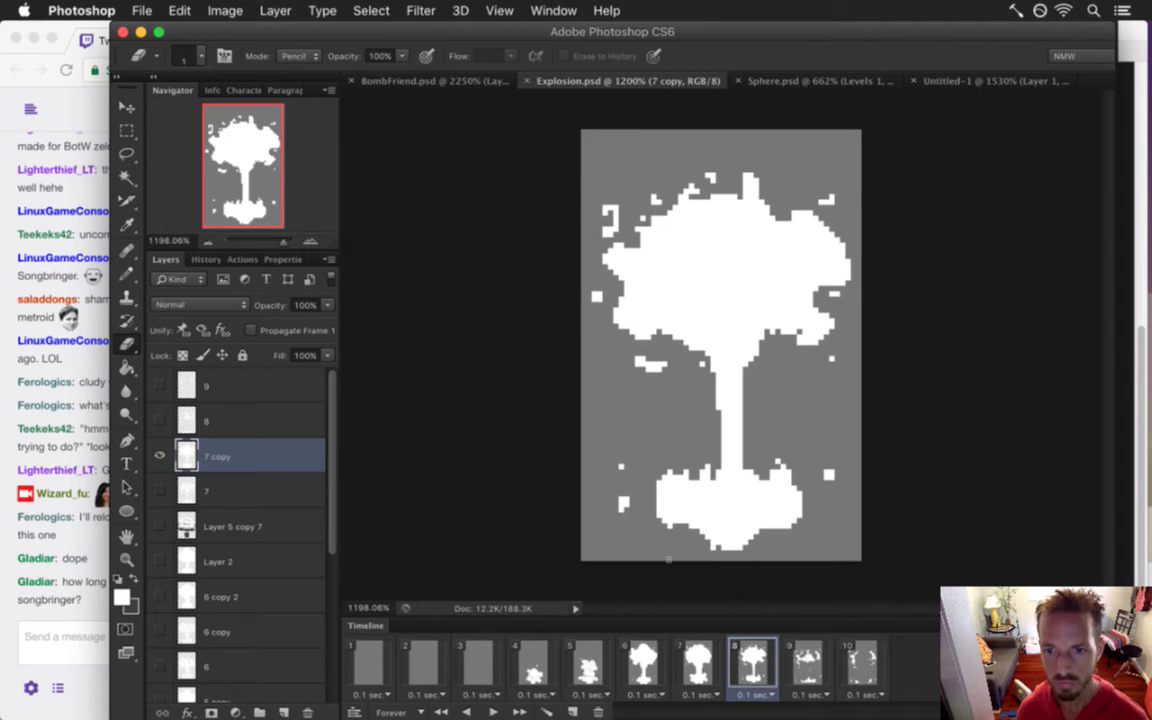
pyautogui.click(812, 660)
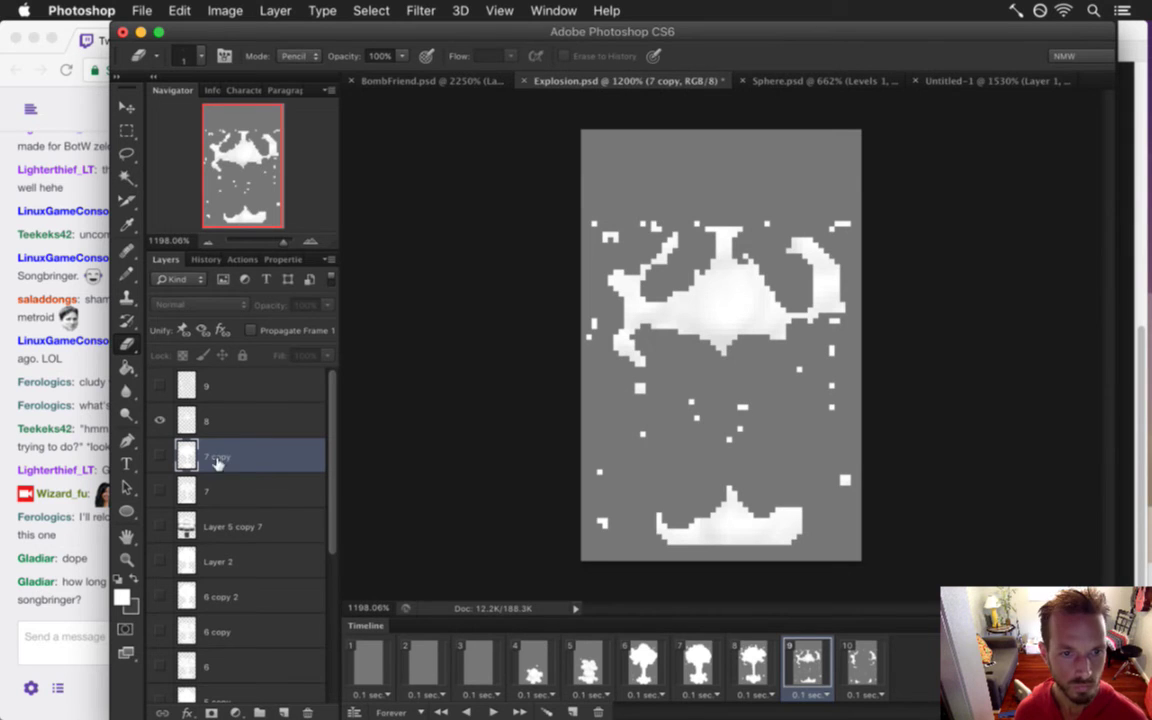
pyautogui.click(212, 421)
pyautogui.press('m')
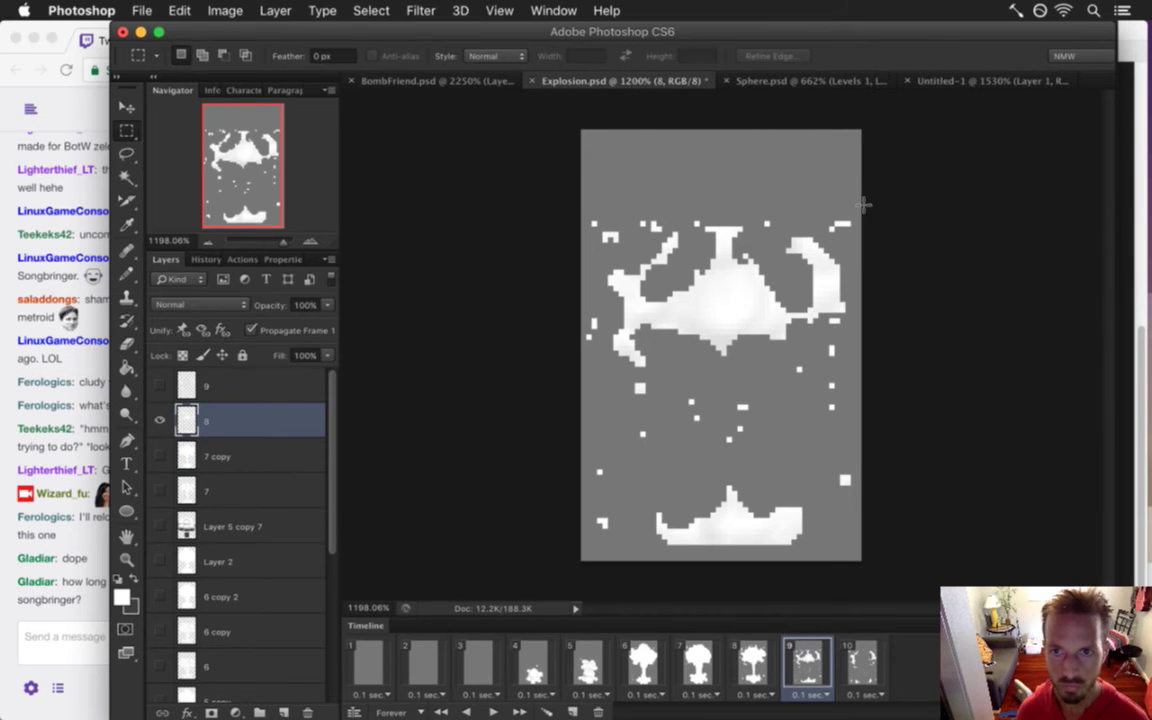
pyautogui.moveTo(858, 197); pyautogui.dragTo(761, 409)
pyautogui.press('v')
pyautogui.press('Up')
pyautogui.press('Up')
pyautogui.press('Up')
pyautogui.press('Up')
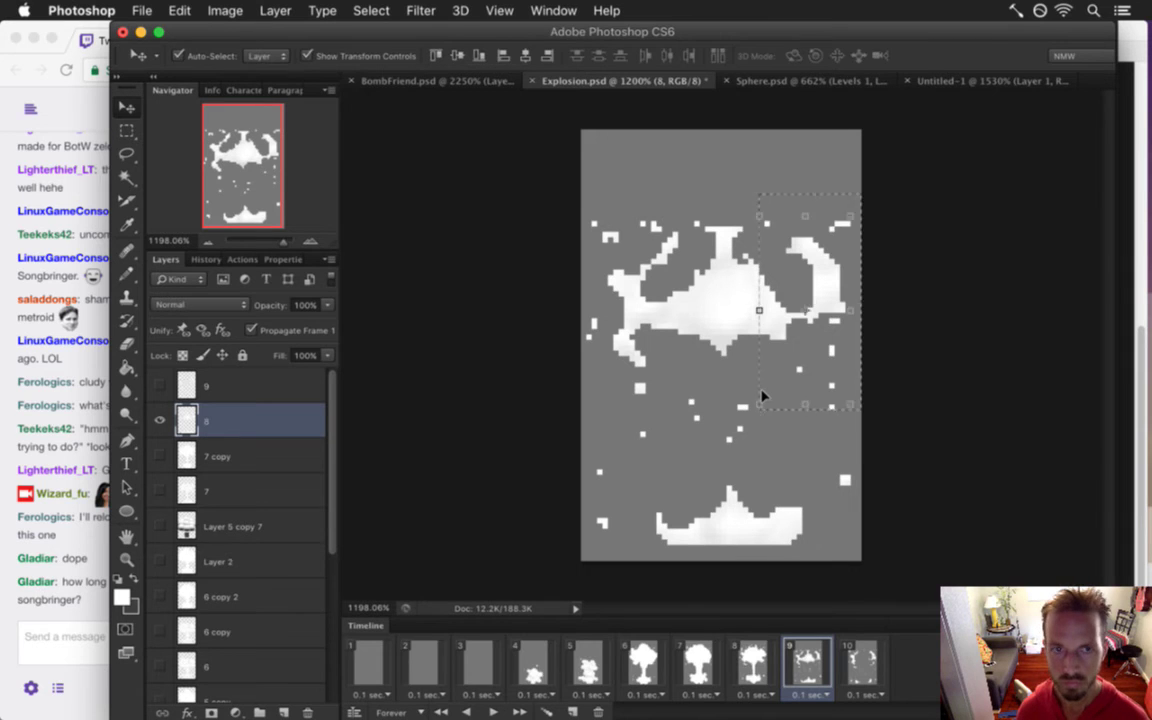
pyautogui.press('Up')
# Select the left part of the cap on layer 8 and raise it level with the right part
pyautogui.press('m')
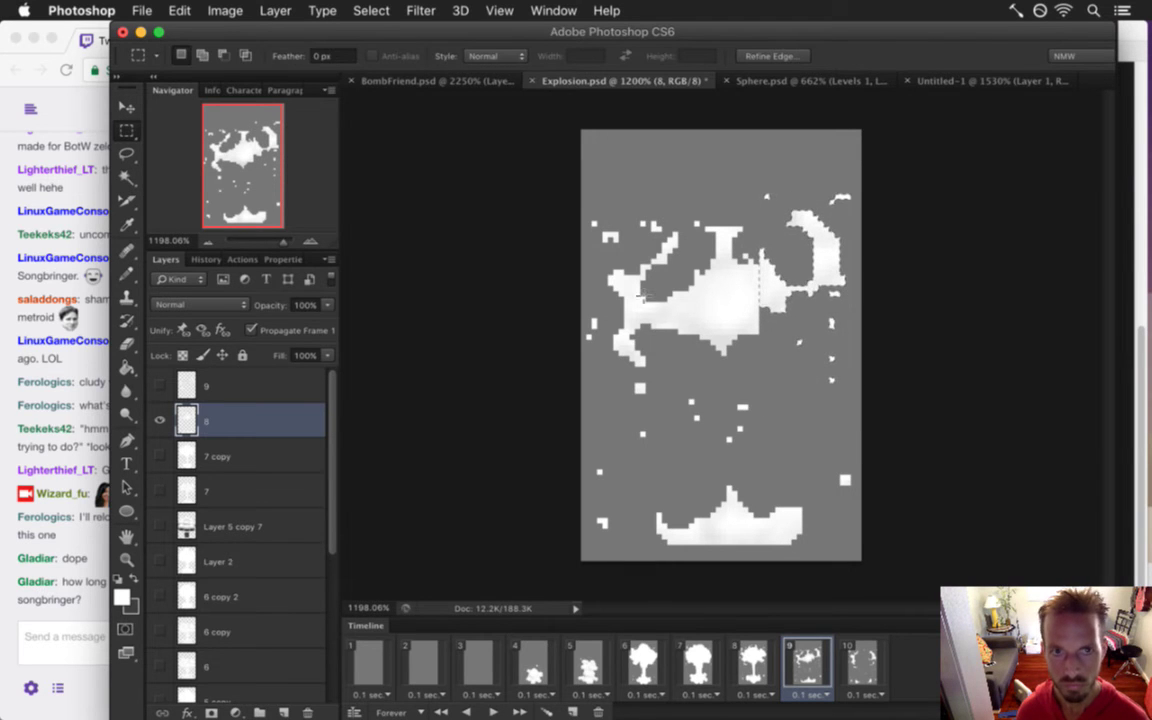
pyautogui.moveTo(597, 190); pyautogui.dragTo(686, 452)
pyautogui.press('v')
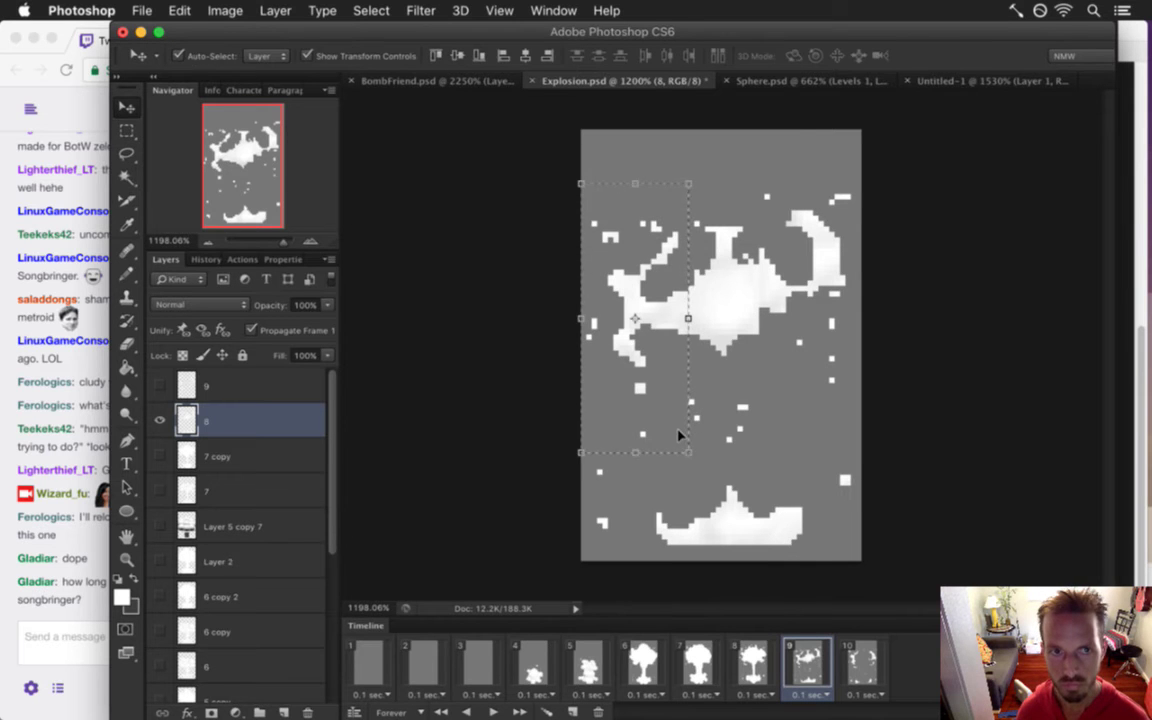
pyautogui.press('Up')
pyautogui.press('Up')
pyautogui.press('Up')
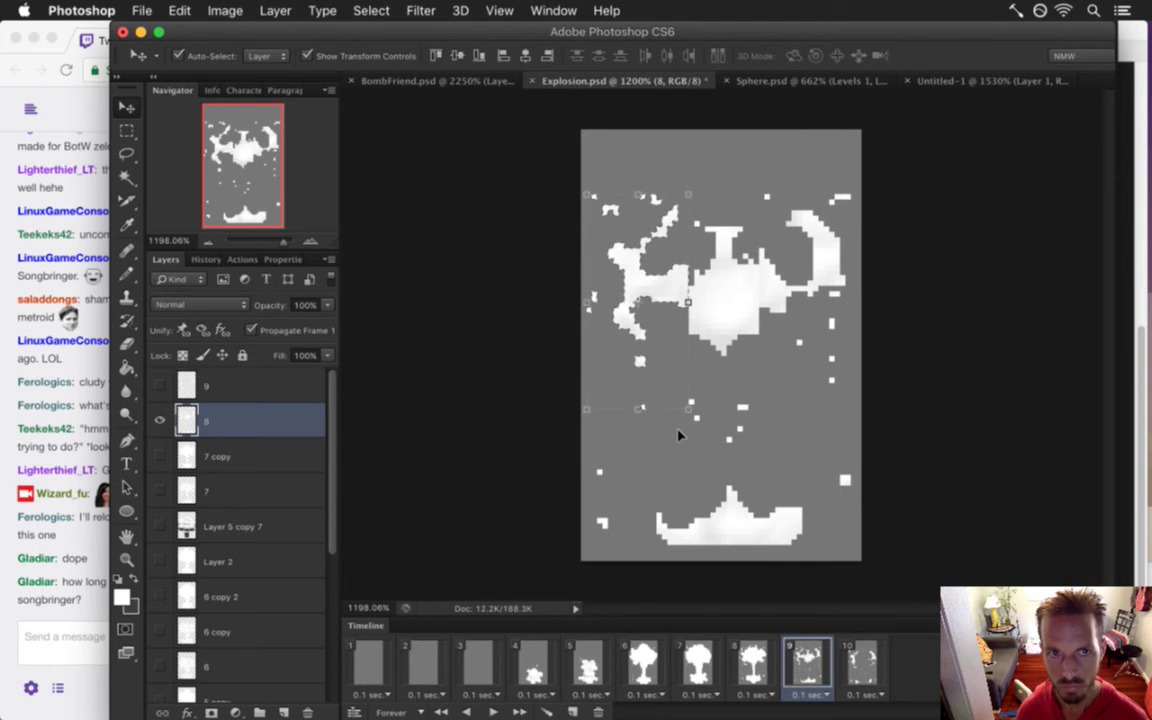
pyautogui.press('m')
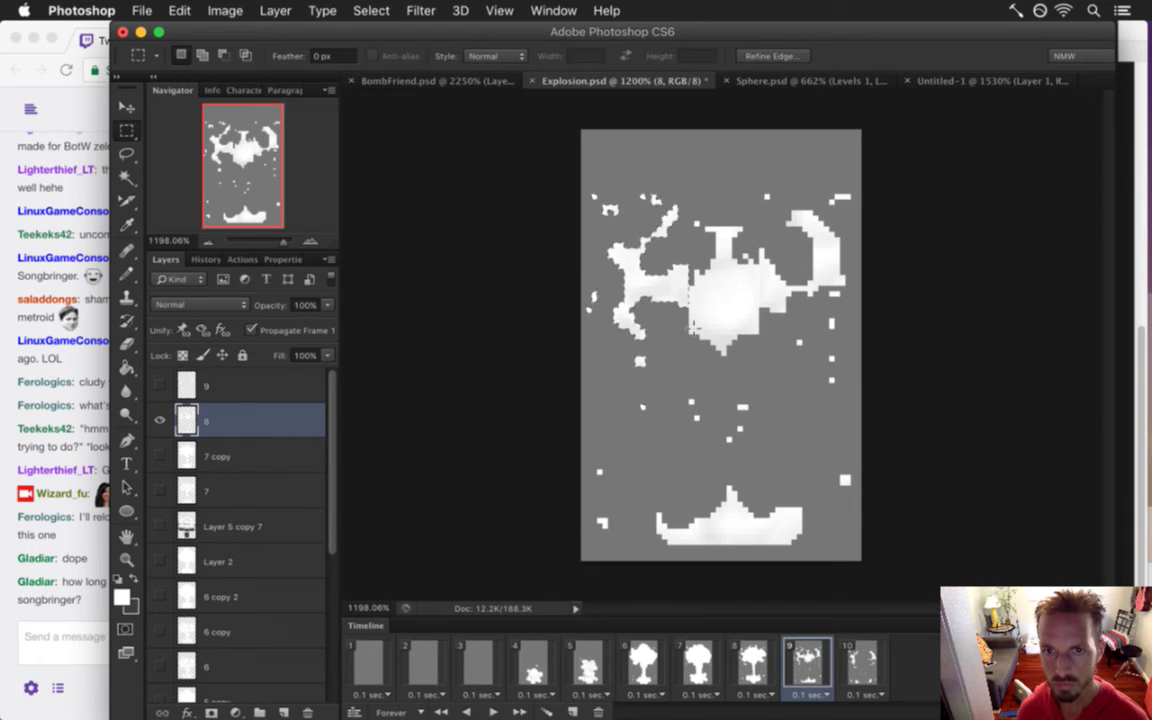
# Smooth the seams between the raised sides and the cap's centre with sampled near-white pencil pixels and the eraser
pyautogui.press('i')
pyautogui.press('b')
pyautogui.keyDown('alt'); pyautogui.click(695, 296); pyautogui.keyUp('alt')
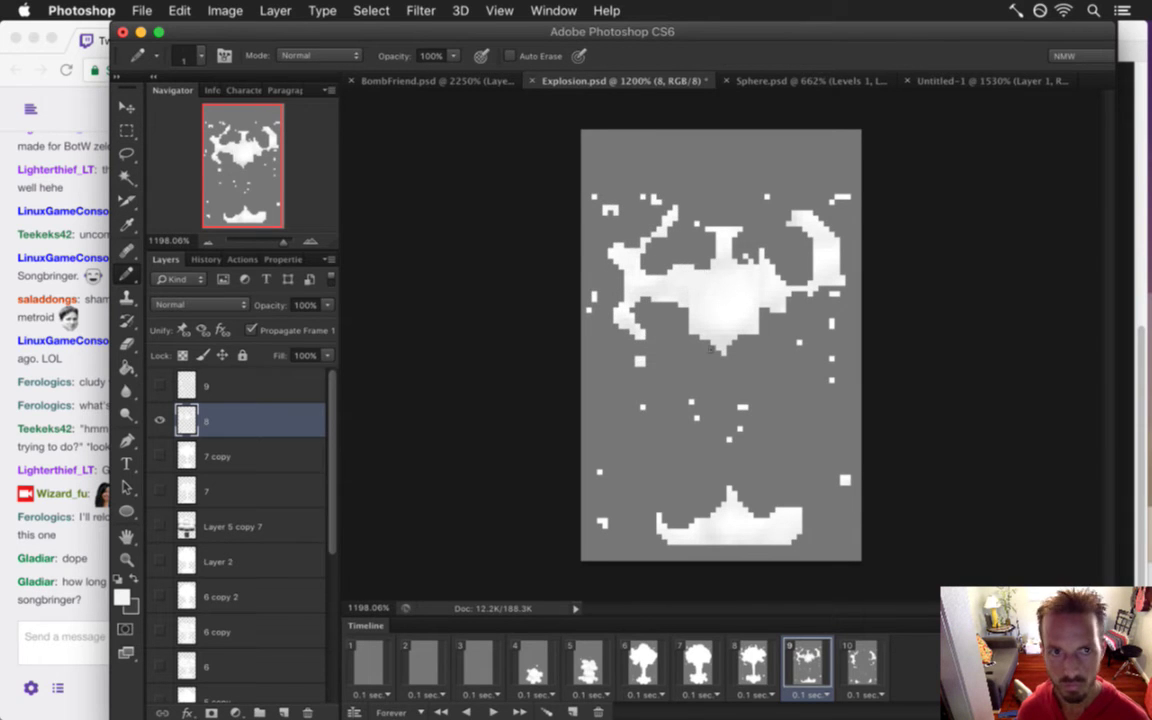
pyautogui.press('e')
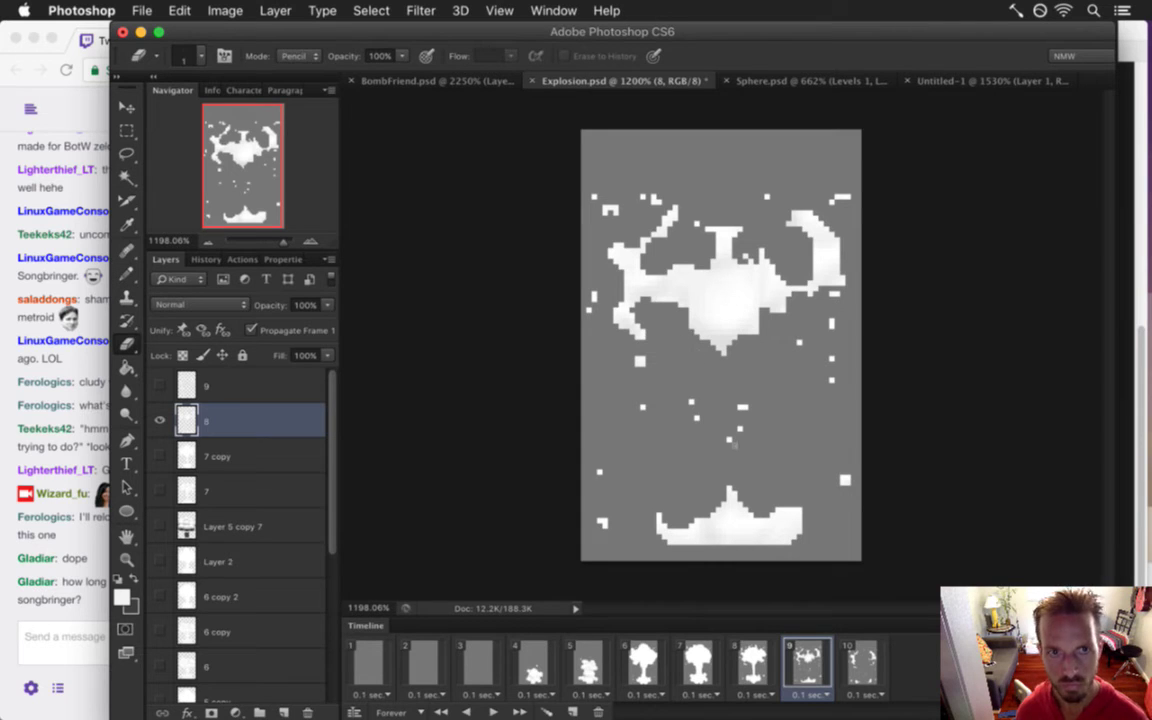
# Select the left part of the base cloud on layer 8, raise it a couple of pixels, deselect, and save the file
pyautogui.press('m')
pyautogui.moveTo(624, 480); pyautogui.dragTo(694, 571)
pyautogui.press('v')
pyautogui.hotkey('ctrl', 'd')
pyautogui.press('m')
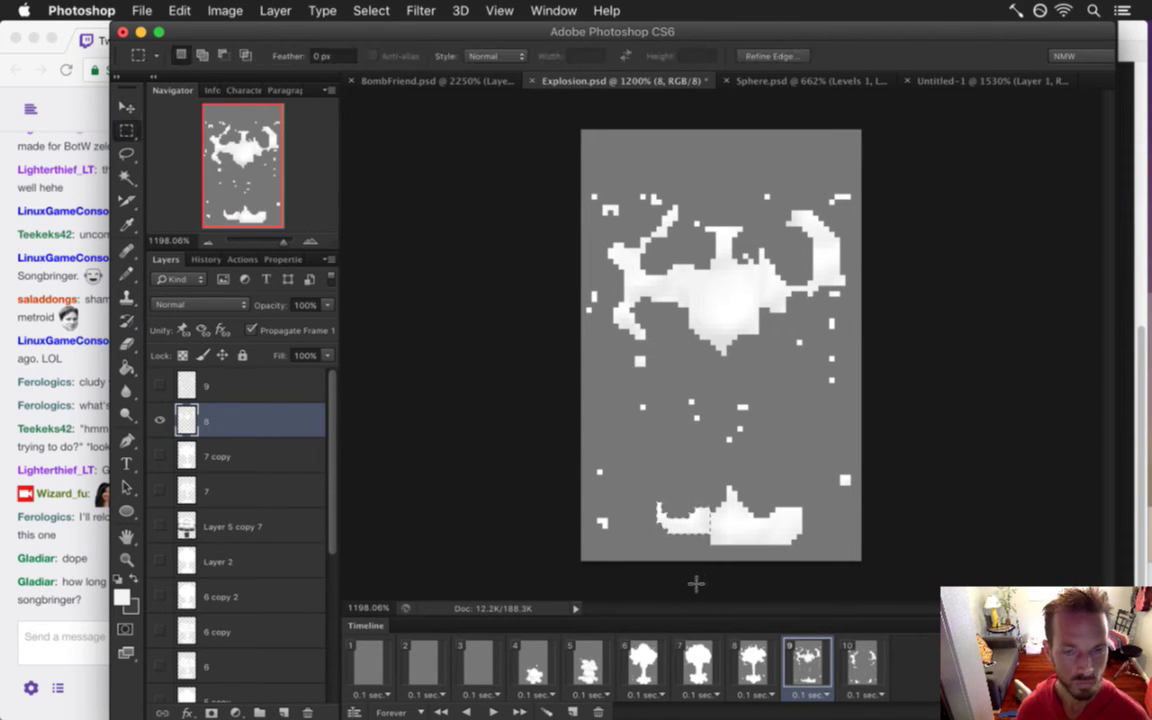
pyautogui.hotkey('ctrl', 'd')
pyautogui.hotkey('ctrl', 's')
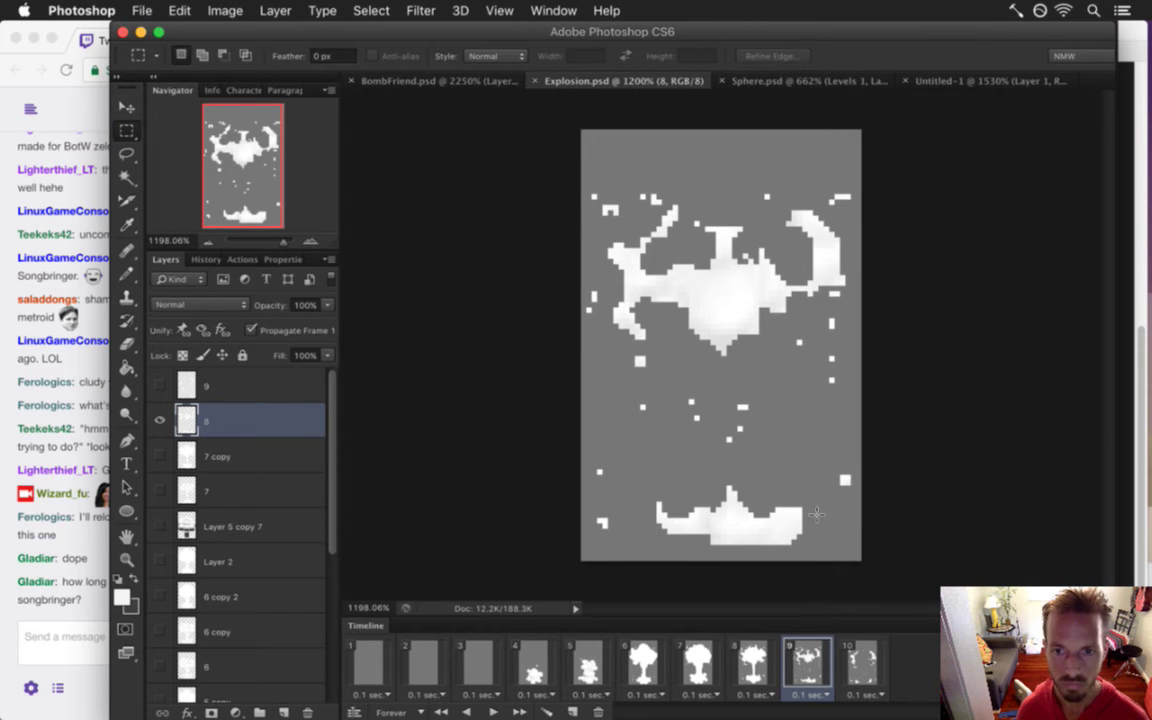
# Select the right part of the base cloud on layer 8, raise it about three pixels, and clear the selection
pyautogui.moveTo(864, 463); pyautogui.dragTo(763, 553)
pyautogui.press('v')
pyautogui.hotkey('ctrl', 'd')
pyautogui.press('m')
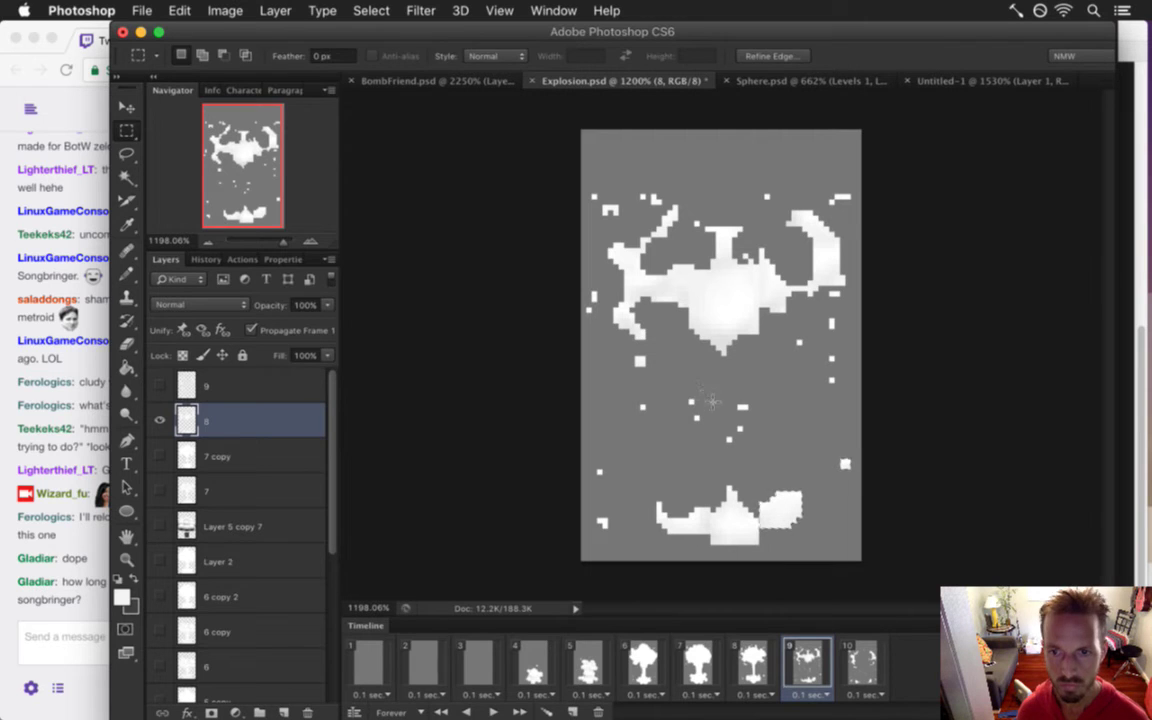
# Round the underside of the base cloud with sampled near-white pencil pixels and the eraser, and save the file
pyautogui.press('i')
pyautogui.click(760, 512)
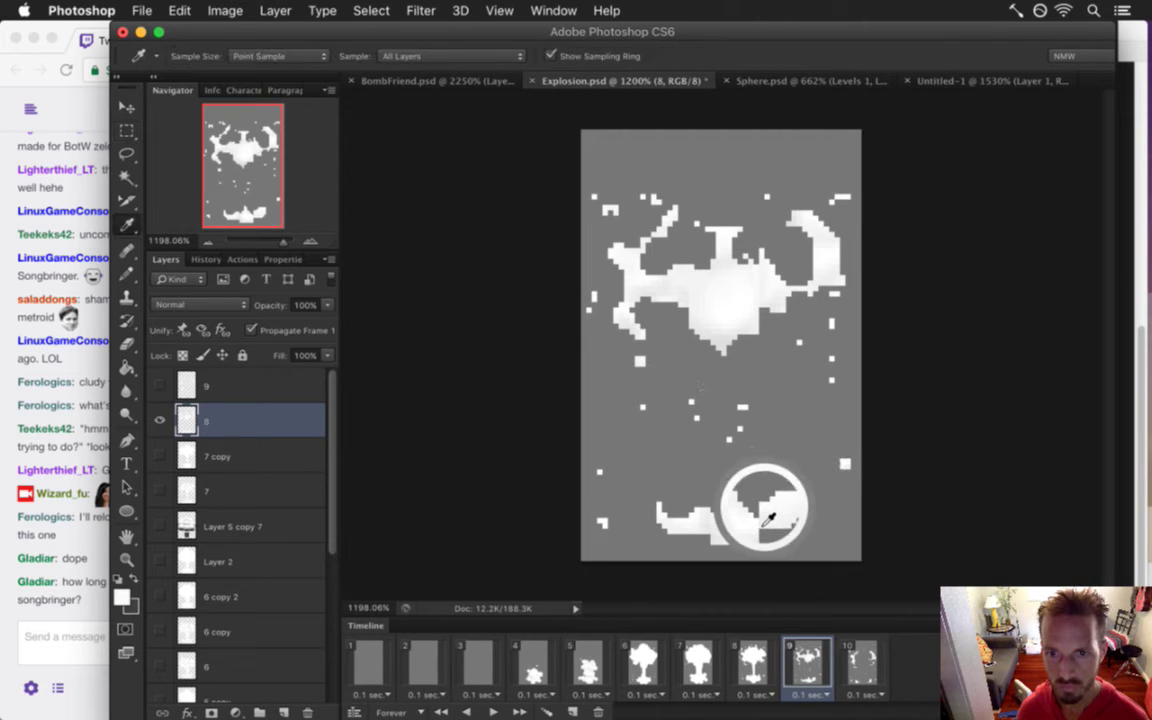
pyautogui.press('b')
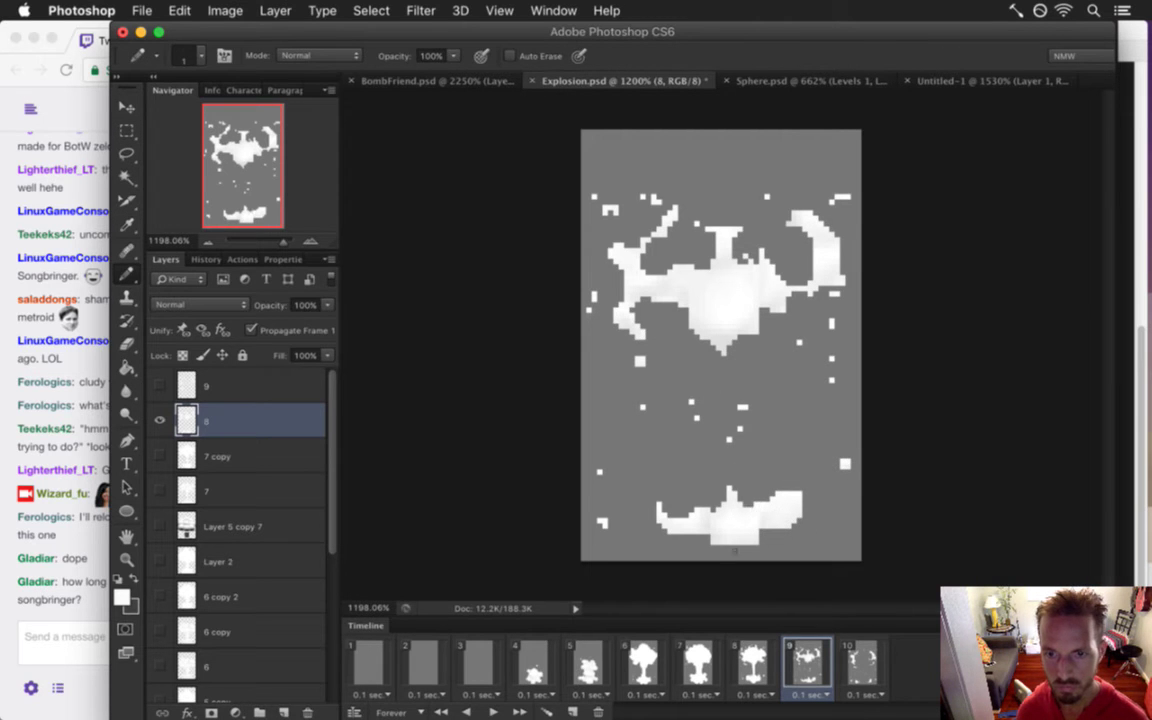
pyautogui.press('e')
pyautogui.press('i')
pyautogui.click(765, 535)
pyautogui.press('b')
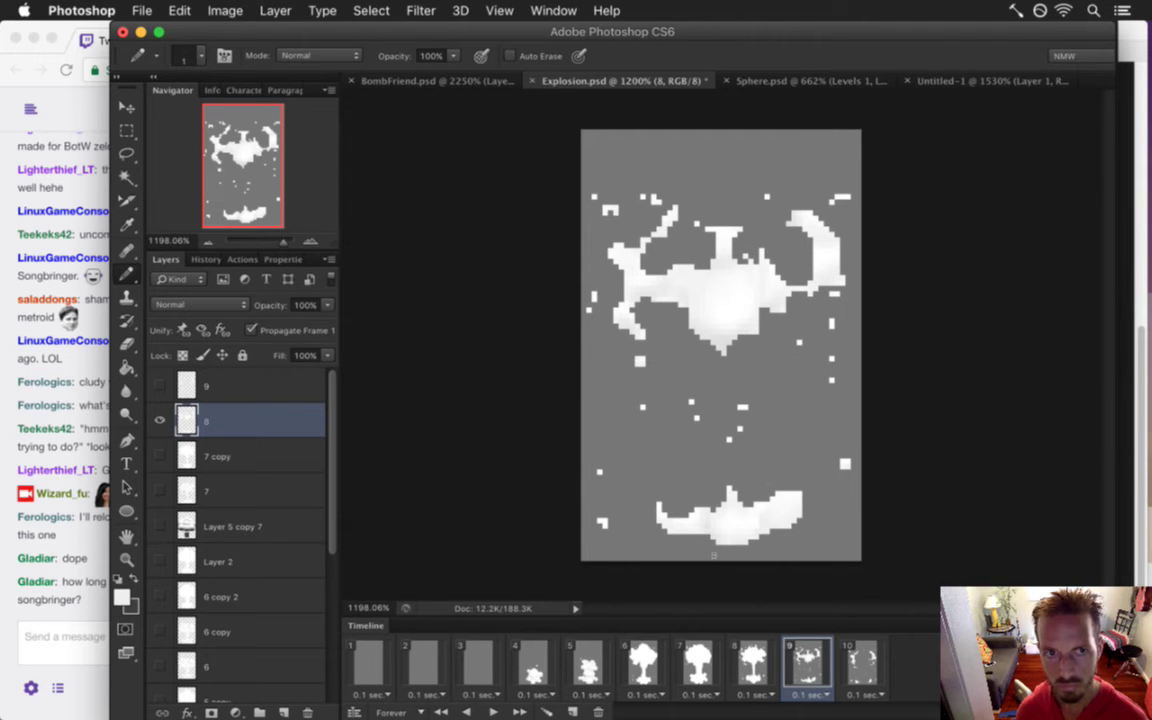
pyautogui.press('e')
pyautogui.press('super+s')
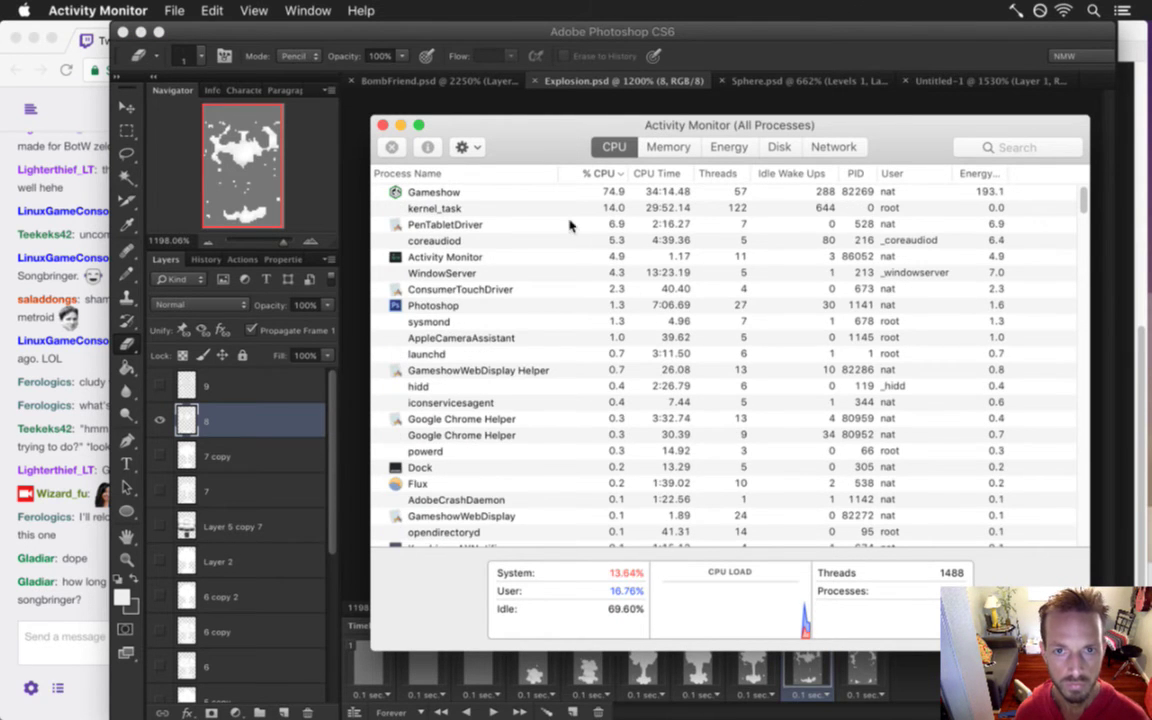
# Inspect the Gameshow process in Activity Monitor, quit the monitor, and return to Photoshop
pyautogui.click(568, 192)
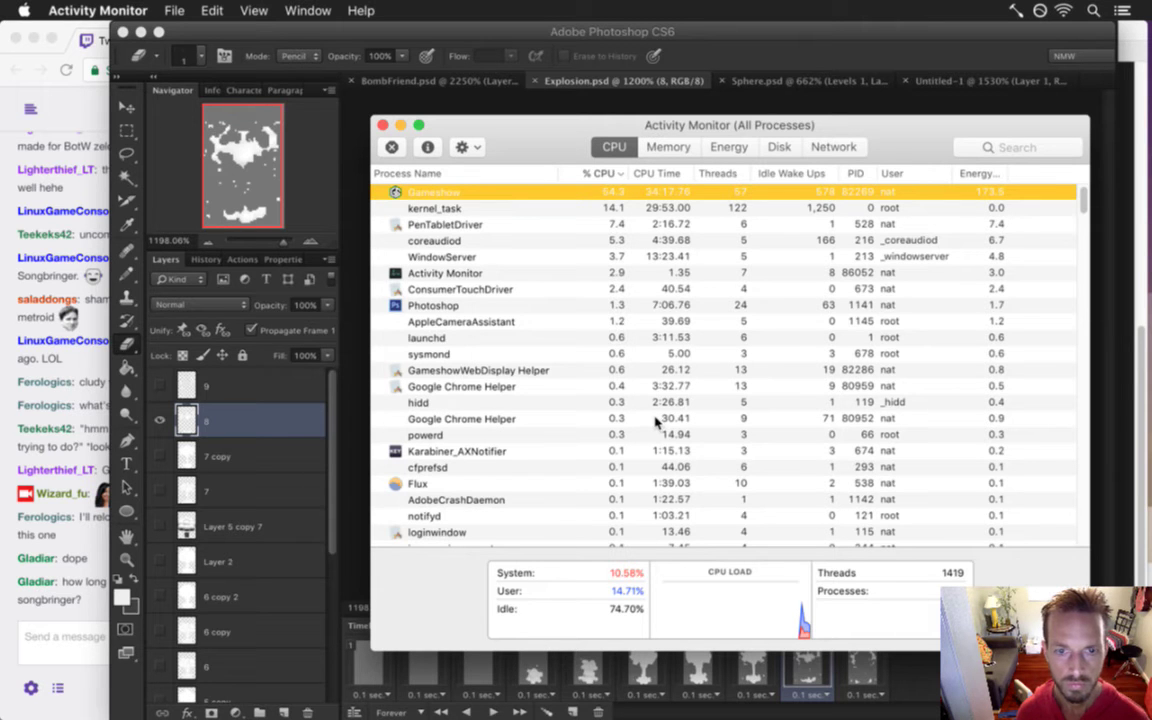
pyautogui.press('super+q')
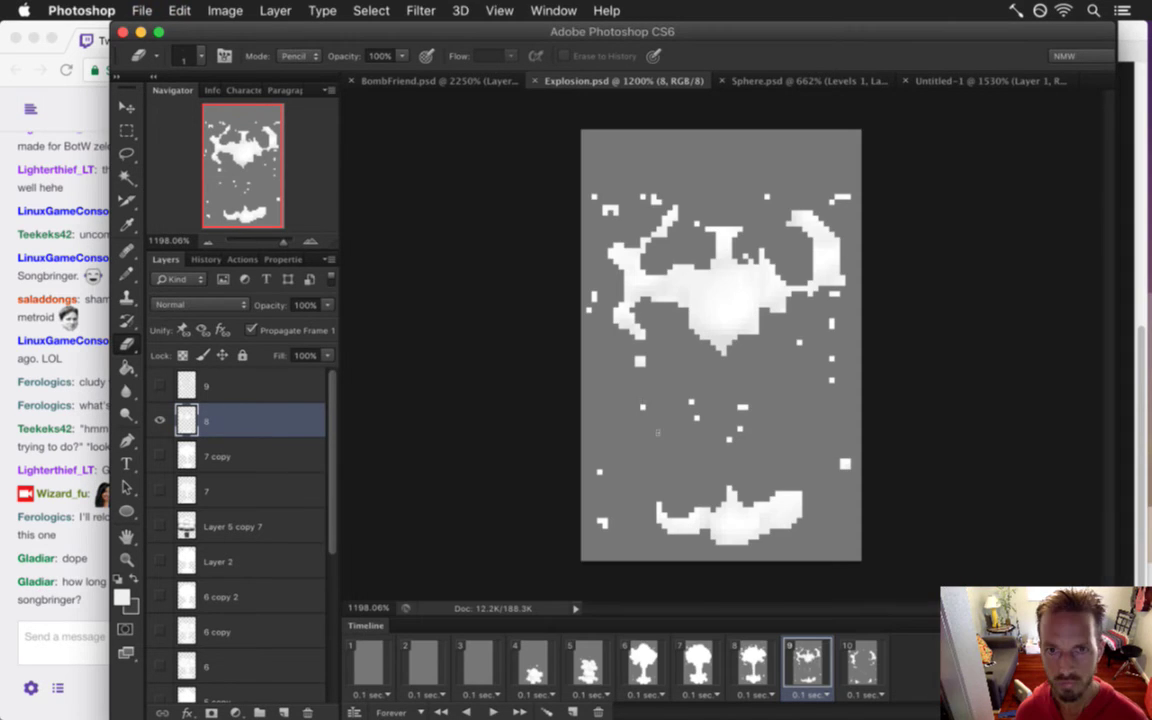
# Compare the cloud shapes of frames 8 and 9 by alternating between them
pyautogui.click(760, 659)
pyautogui.click(809, 658)
pyautogui.click(768, 652)
pyautogui.click(813, 653)
pyautogui.click(760, 655)
pyautogui.click(809, 648)
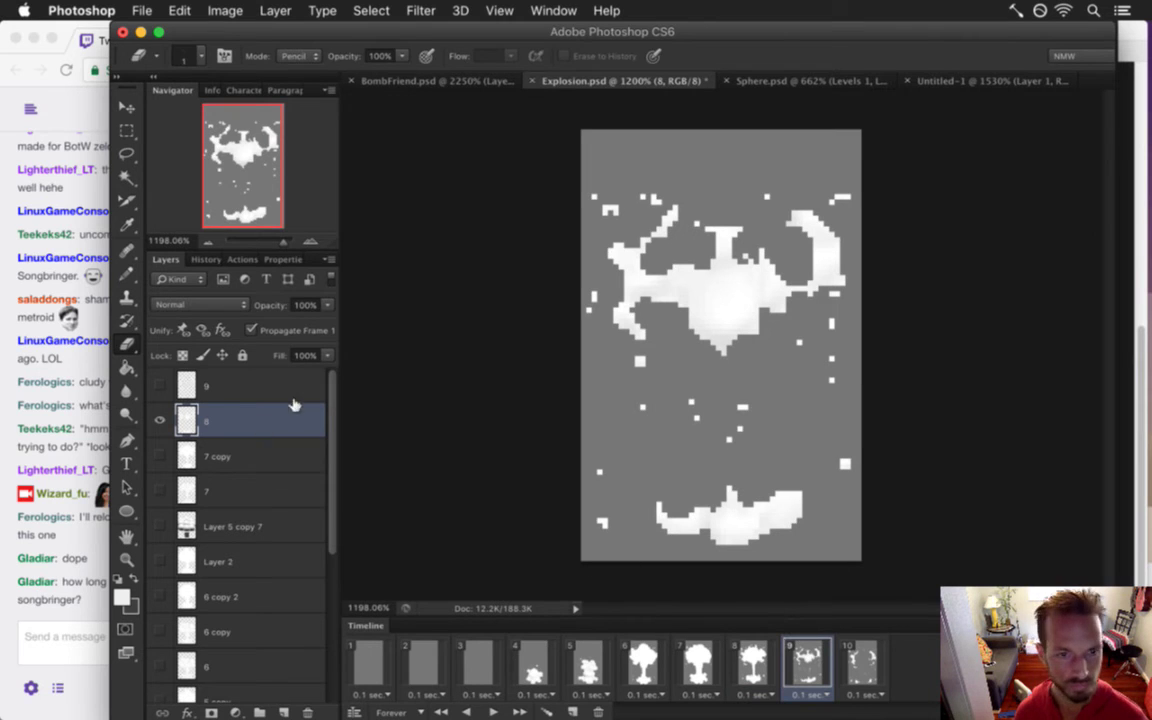
# Select the central peak of the base cloud on layer 8 and raise it three pixels
pyautogui.press('m')
pyautogui.moveTo(706, 477); pyautogui.dragTo(758, 517)
pyautogui.press('v')
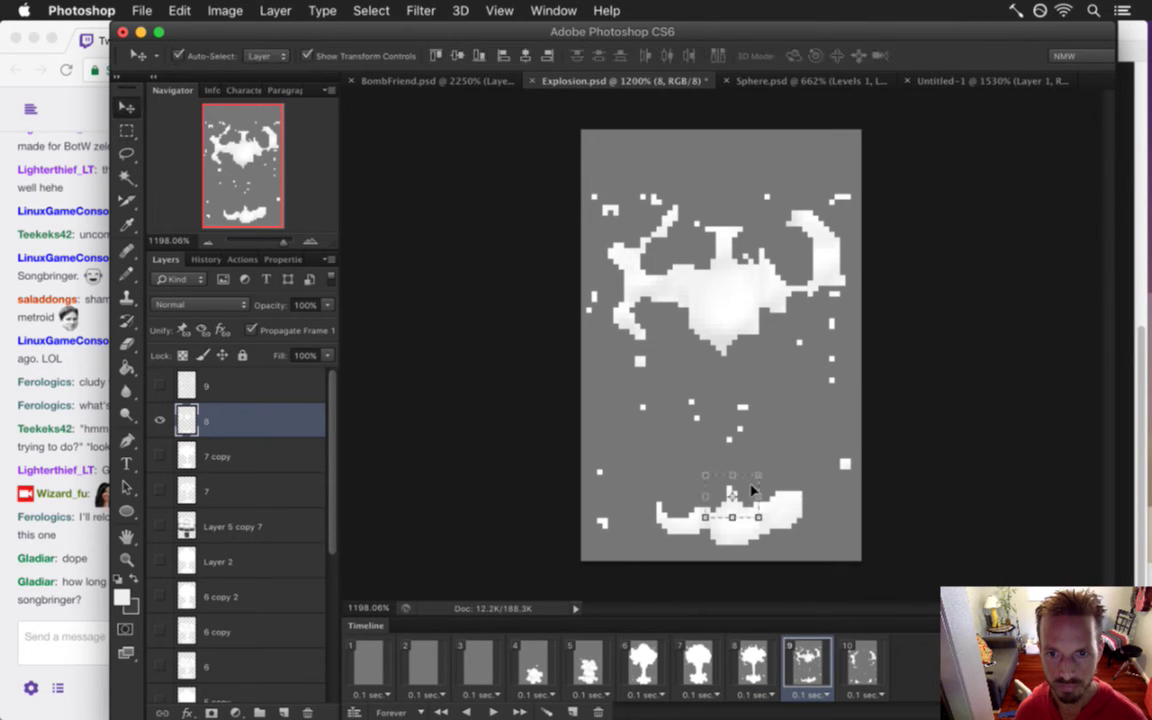
pyautogui.press('Up')
pyautogui.press('Up')
pyautogui.press('Up')
pyautogui.press('m')
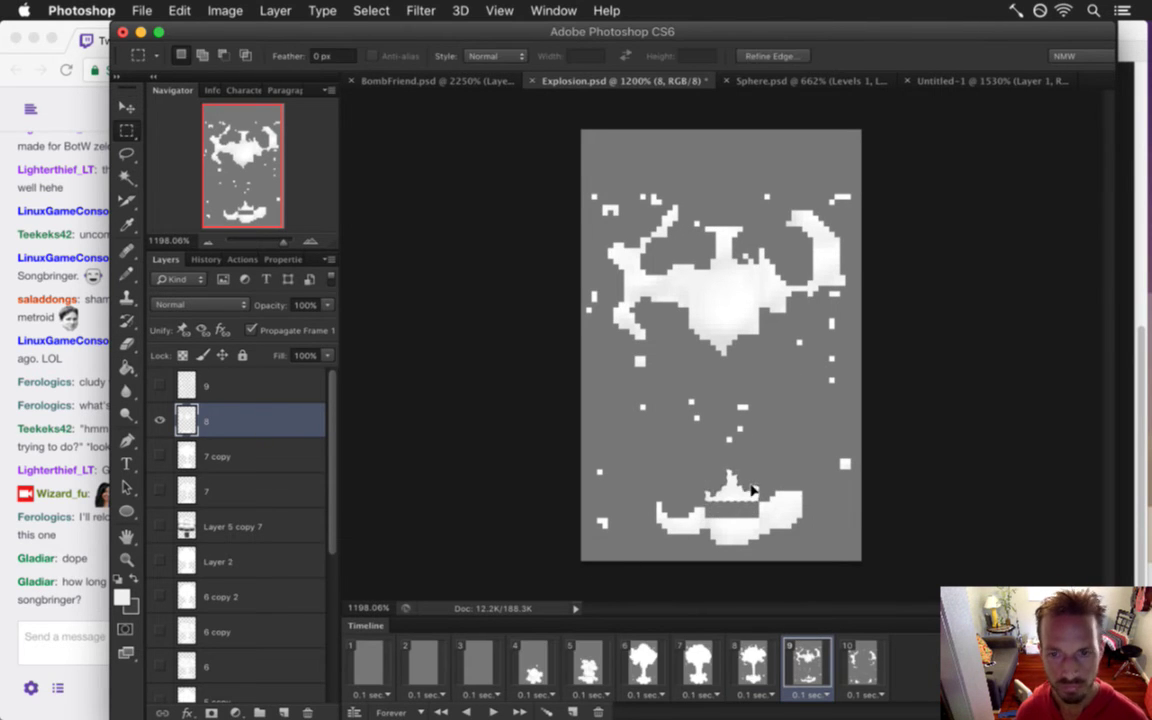
# Close off the gap beneath the raised peak with near-white pencil pixels and fill it with the Paint Bucket
pyautogui.press('i')
pyautogui.click(643, 455)
pyautogui.press('b')
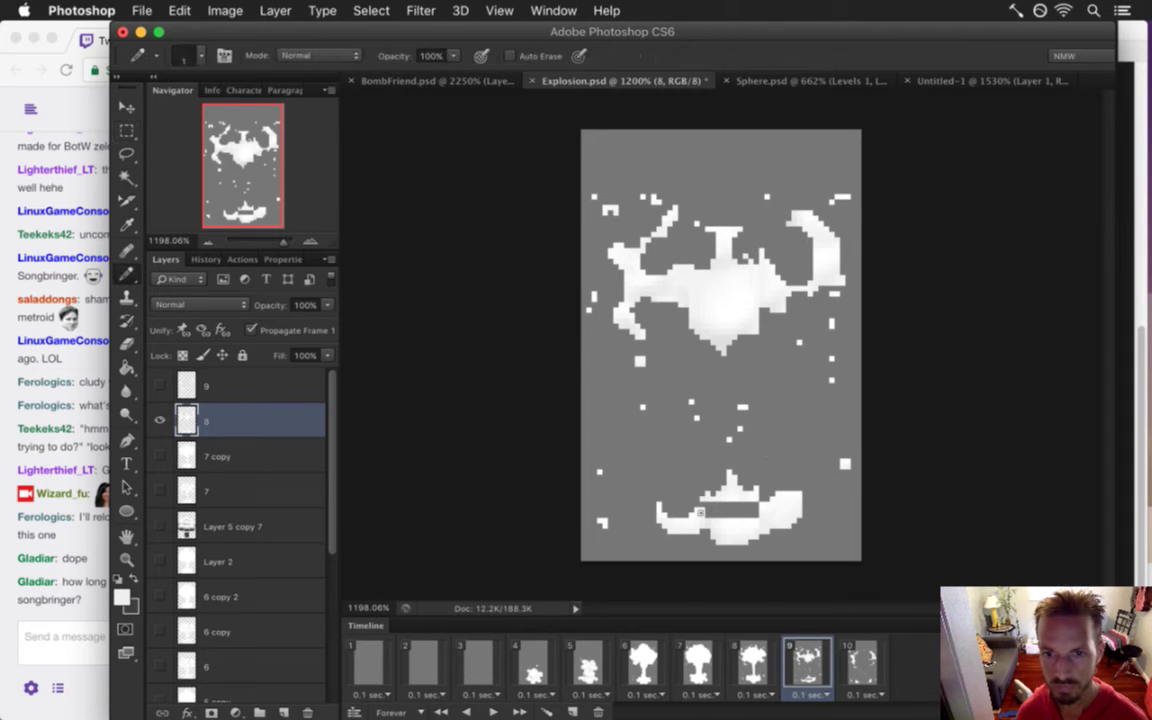
pyautogui.press('g')
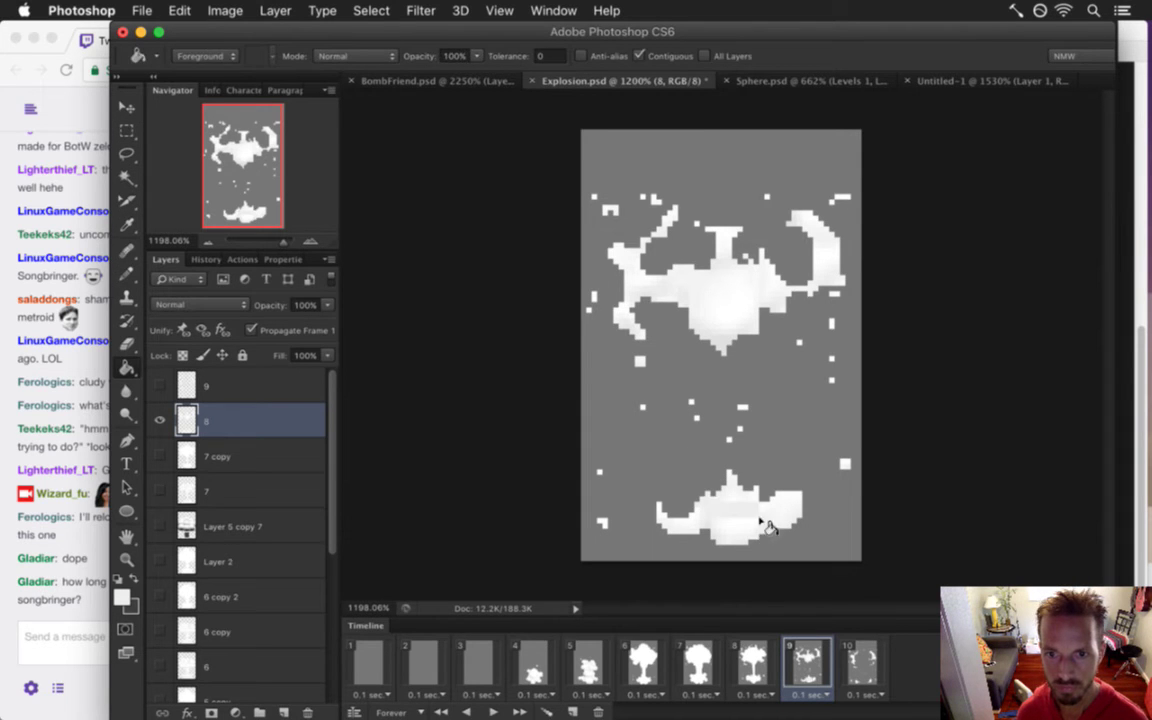
# Blend the filled area of the base cloud with sampled white shades, save the file, and compare frames 8 and 9
pyautogui.press('i')
pyautogui.click(739, 506)
pyautogui.press('b')
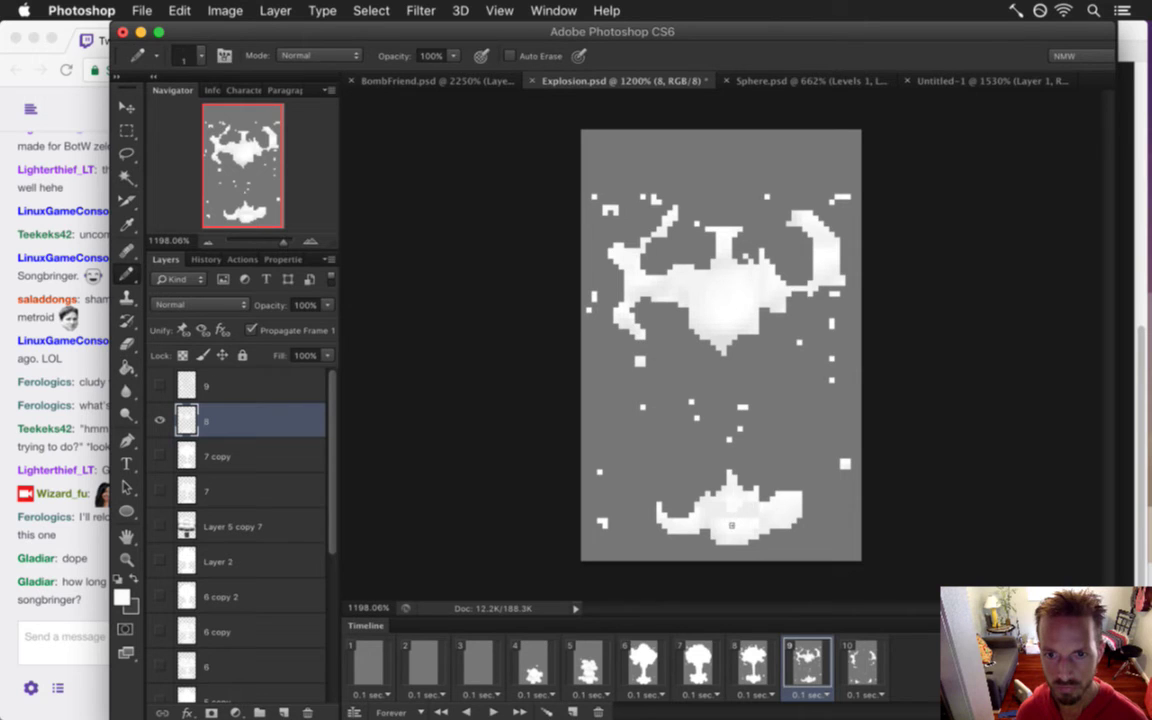
pyautogui.press('i')
pyautogui.click(741, 523)
pyautogui.press('b')
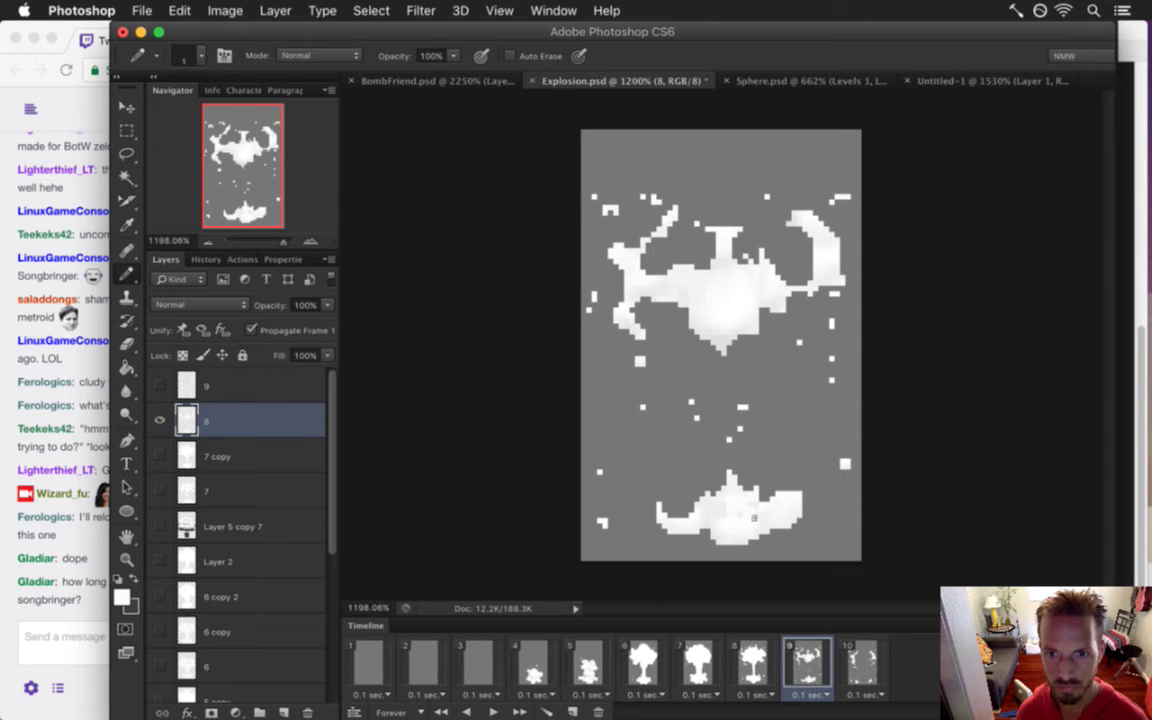
pyautogui.press('i')
pyautogui.click(728, 514)
pyautogui.press('b')
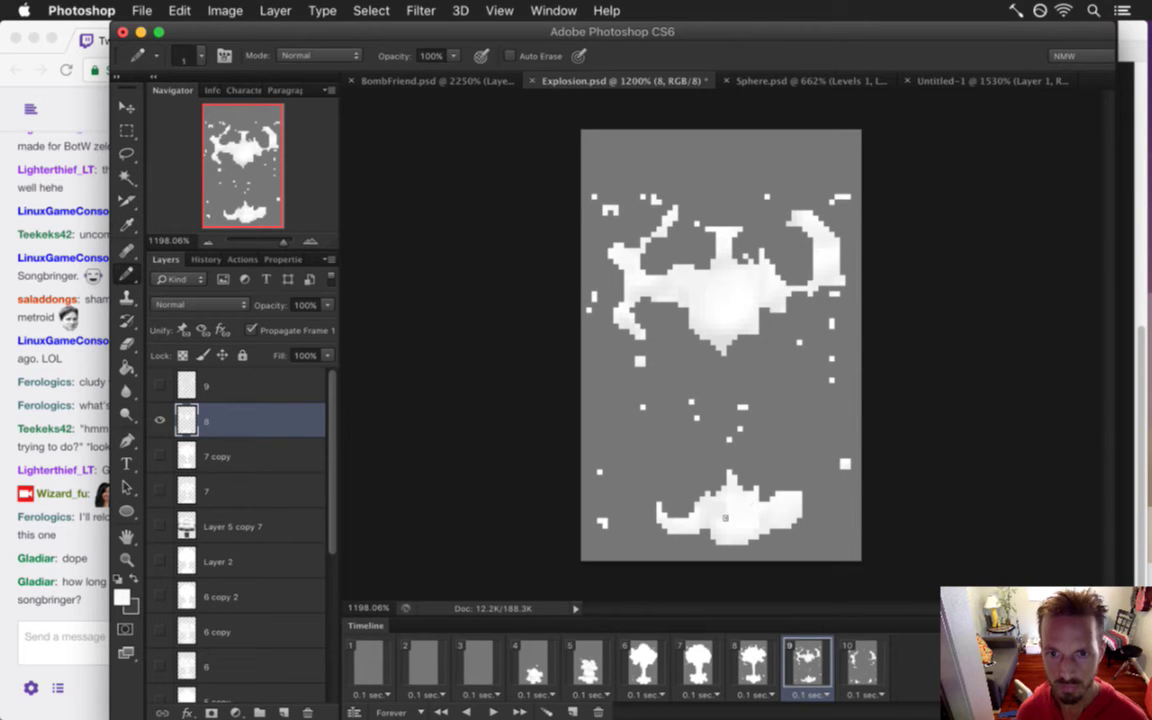
pyautogui.press('super+s')
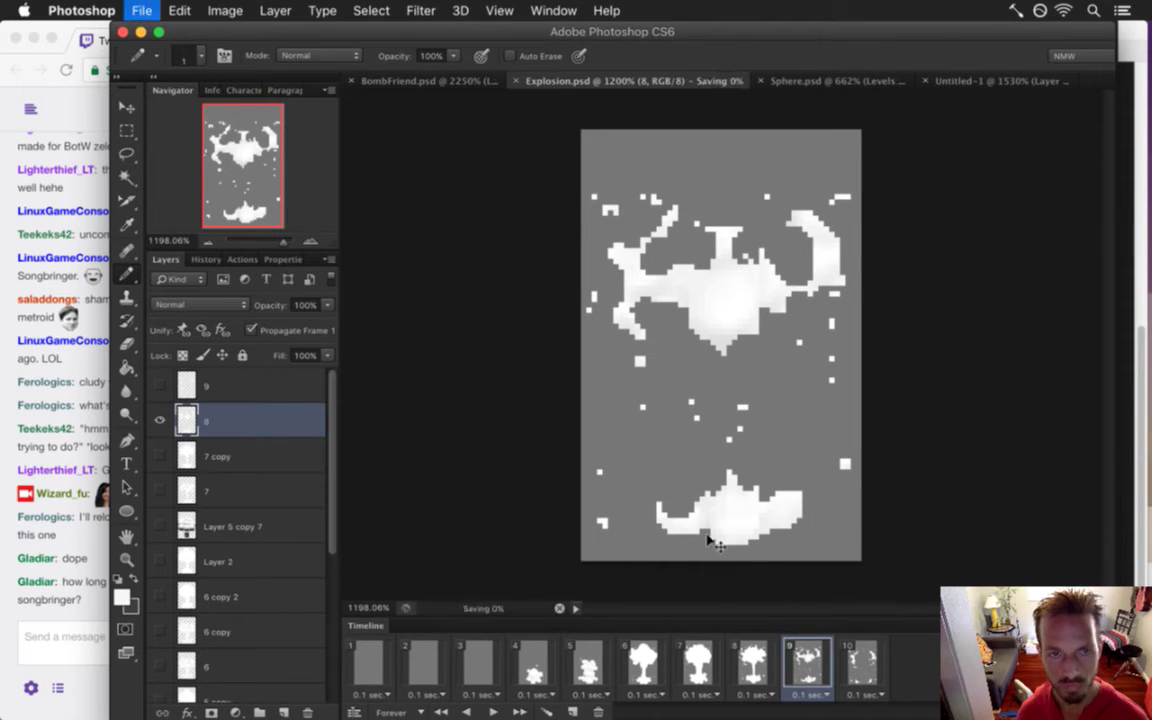
pyautogui.click(768, 668)
pyautogui.click(803, 657)
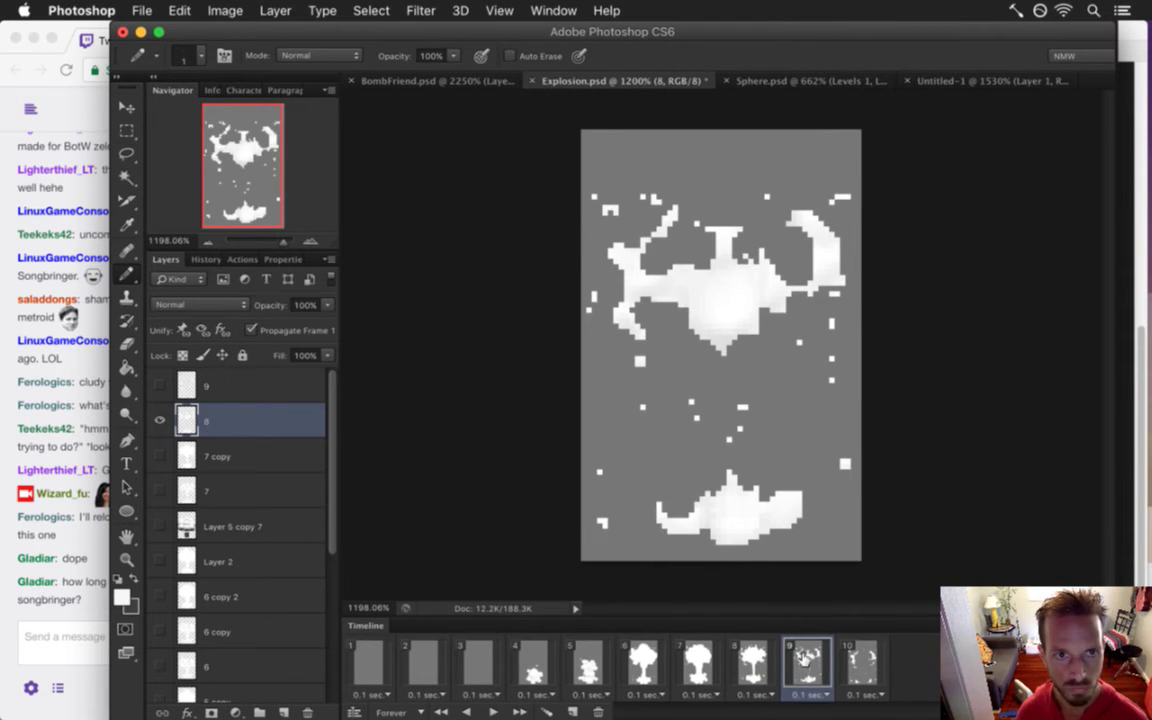
# Show frame 10 and raise the upper cloud remnants on layer 9 about five pixels
pyautogui.click(857, 662)
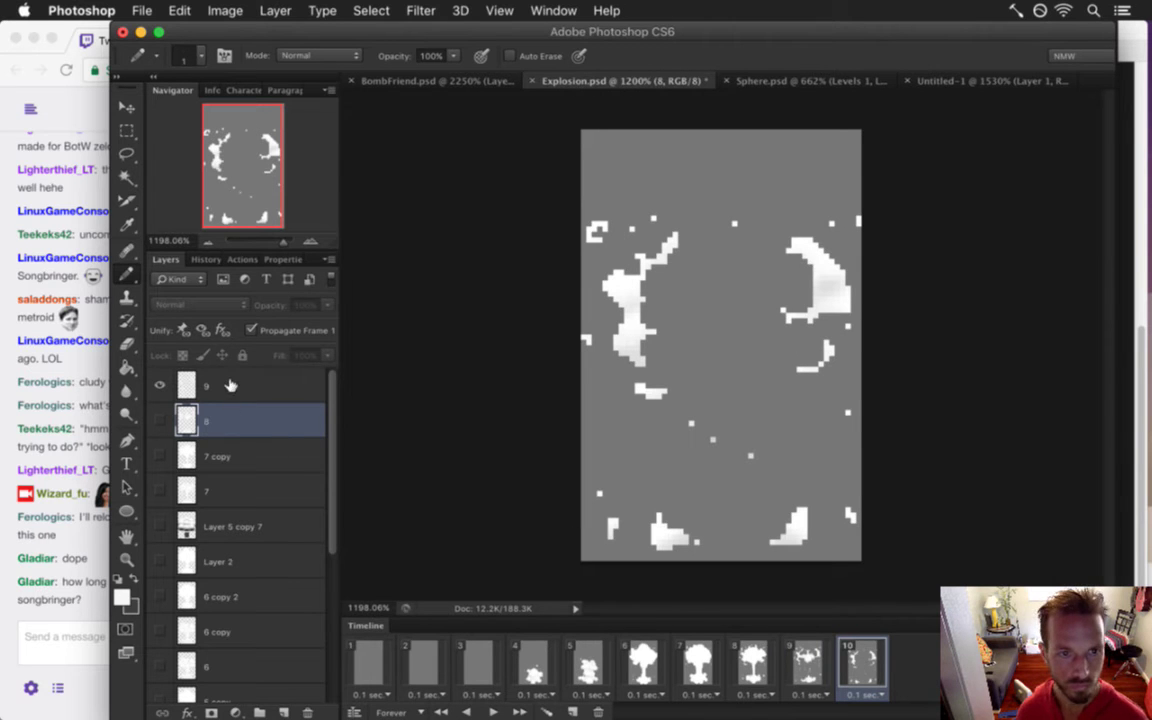
pyautogui.click(320, 377)
pyautogui.press('m')
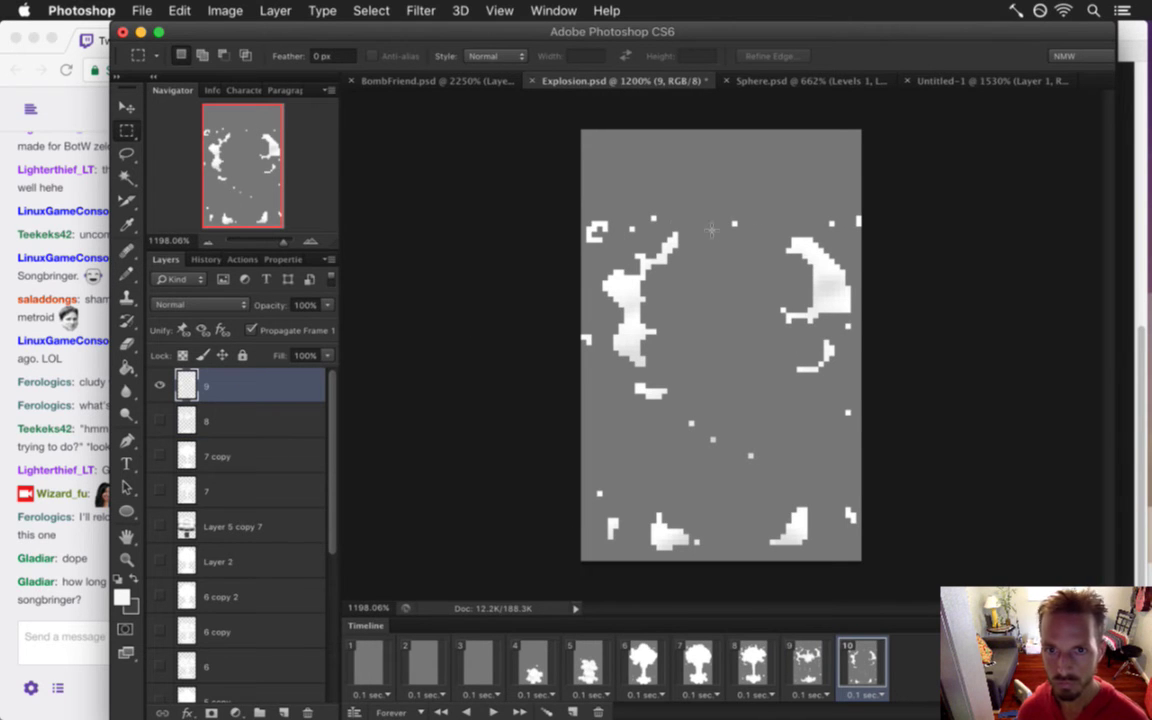
pyautogui.moveTo(562, 174); pyautogui.dragTo(865, 459)
pyautogui.press('v')
pyautogui.press('m')
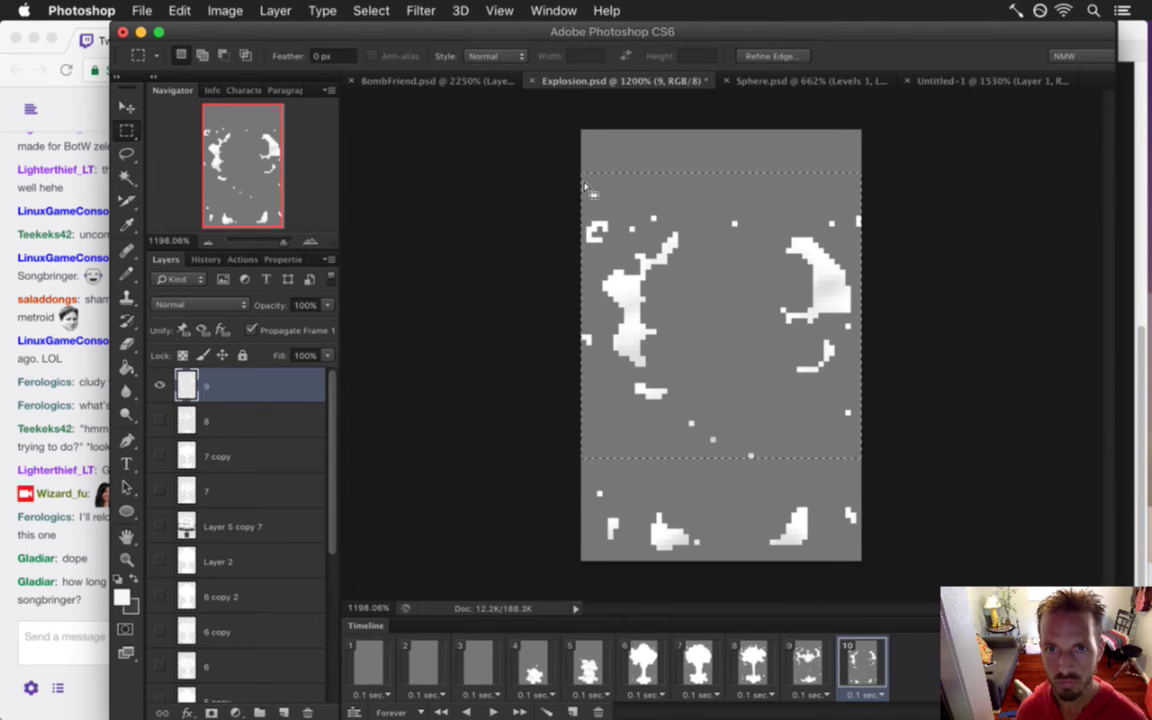
pyautogui.moveTo(540, 141); pyautogui.dragTo(857, 398)
pyautogui.press('v')
pyautogui.press('Up')
pyautogui.press('Up')
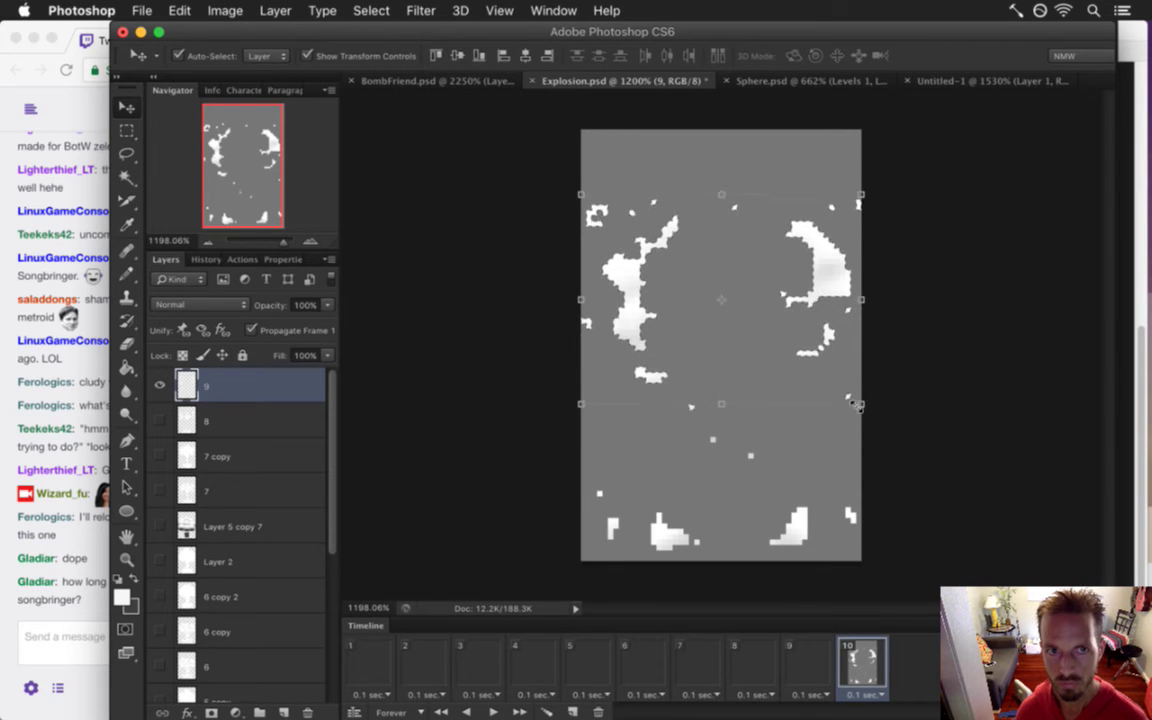
# Select the remnants of the base cloud on layer 9, raise them a few pixels, deselect, and save the file
pyautogui.hotkey('ctrl', 'd')
pyautogui.press('m')
pyautogui.press('super+d')
pyautogui.moveTo(577, 474); pyautogui.dragTo(911, 624)
pyautogui.press('v')
pyautogui.press('Up')
pyautogui.press('Up')
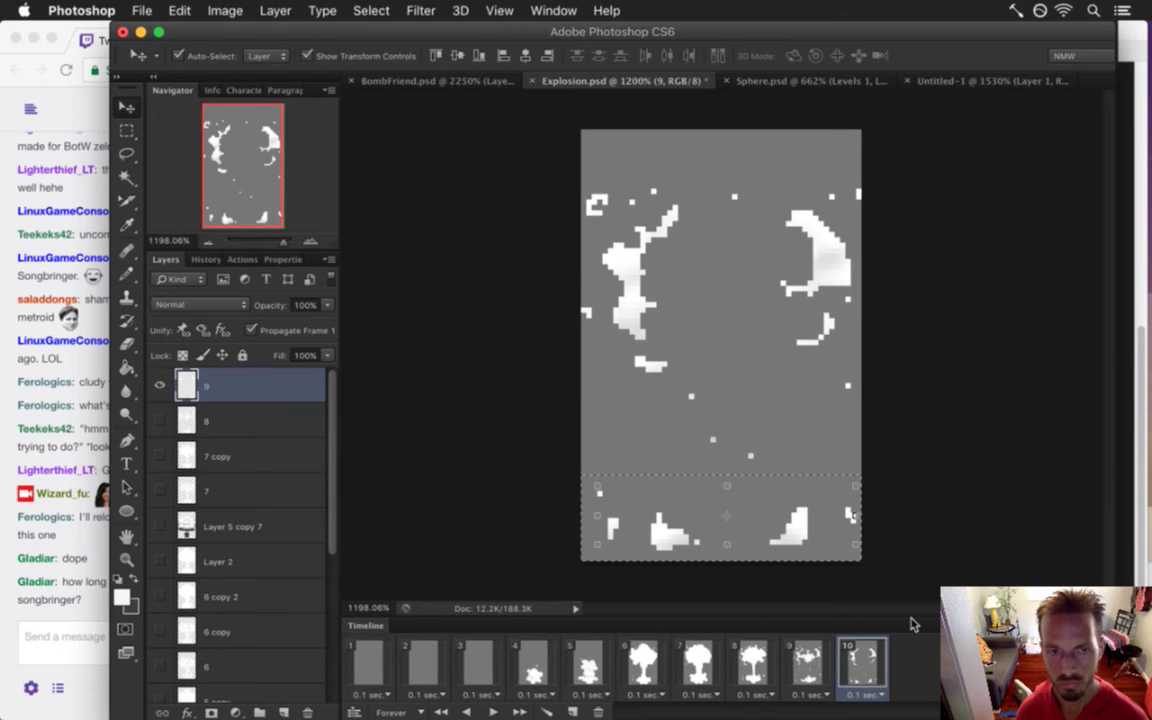
pyautogui.press('m')
pyautogui.hotkey('ctrl', 'd')
pyautogui.hotkey('ctrl', 's')
pyautogui.press('space')
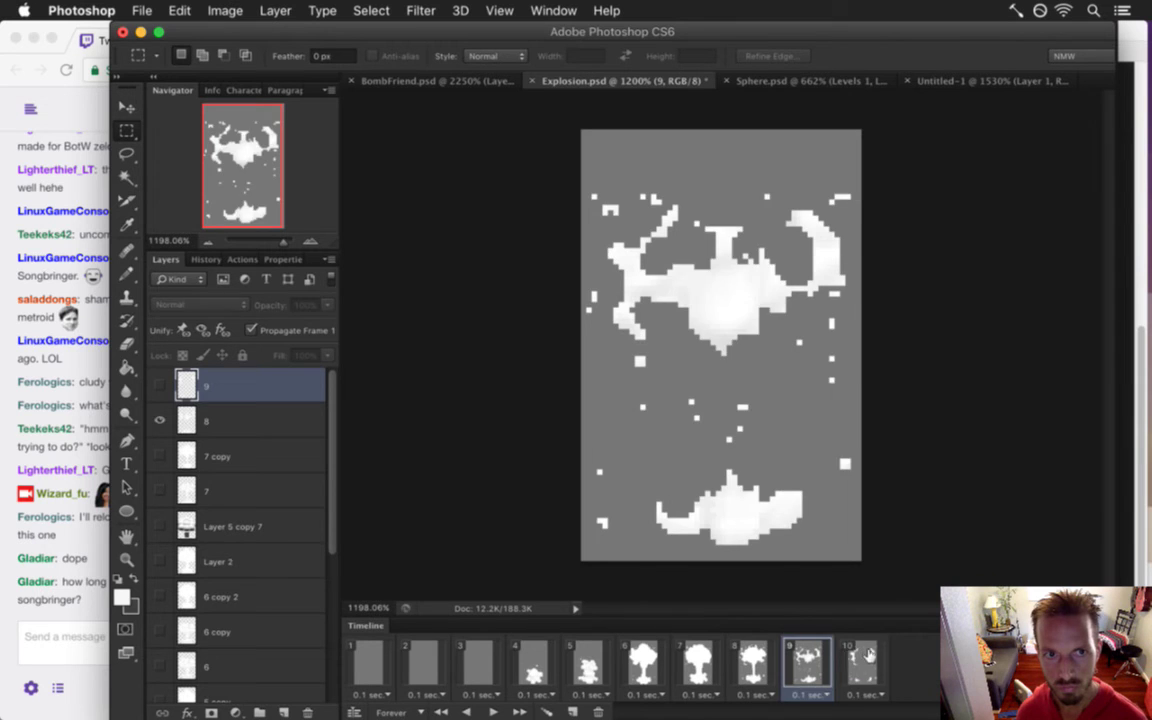
# Play the explosion animation to review it, stop it, and delete two of the three empty opening frames
pyautogui.press('space')
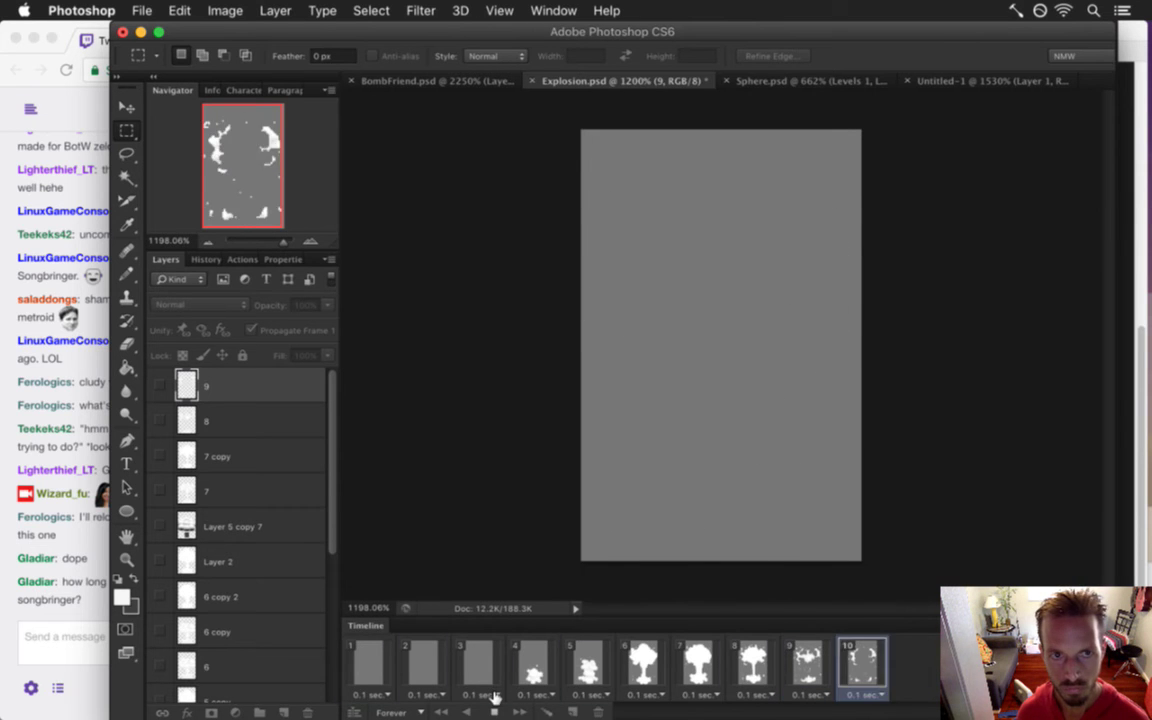
pyautogui.click(481, 672)
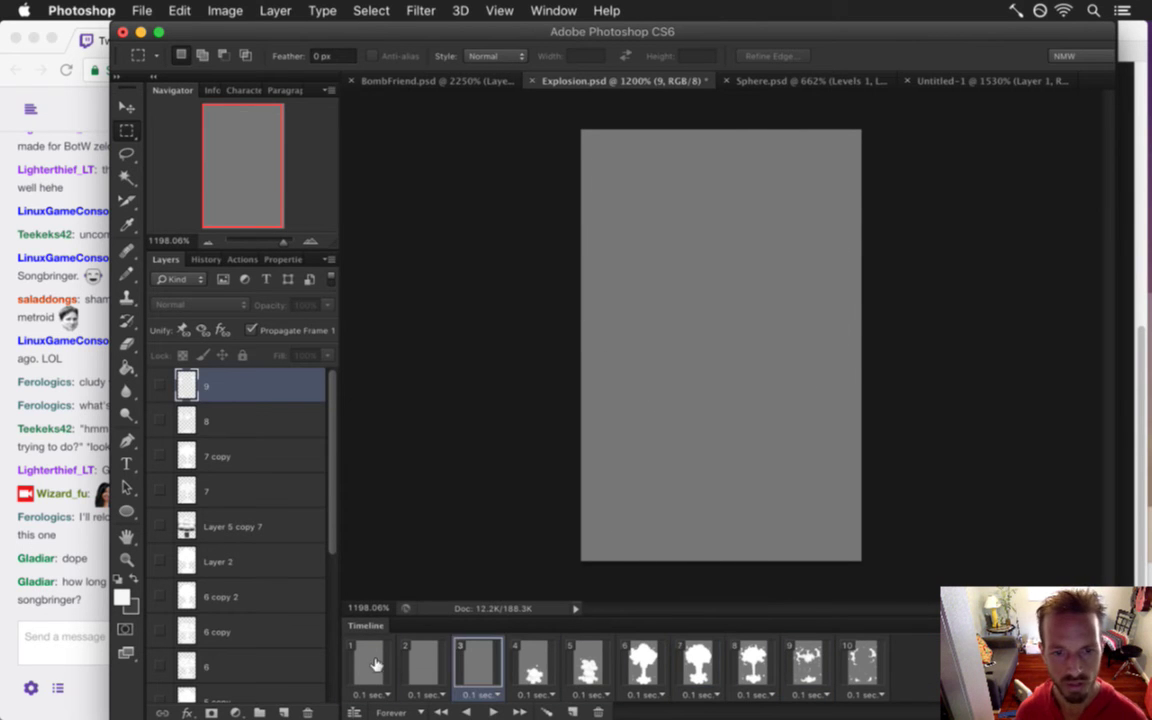
pyautogui.click(375, 663)
pyautogui.keyDown('shift'); pyautogui.click(430, 663); pyautogui.keyUp('shift')
# Set the delay of the first, empty frame to 0.3 seconds
pyautogui.click(374, 694)
pyautogui.click(395, 673)
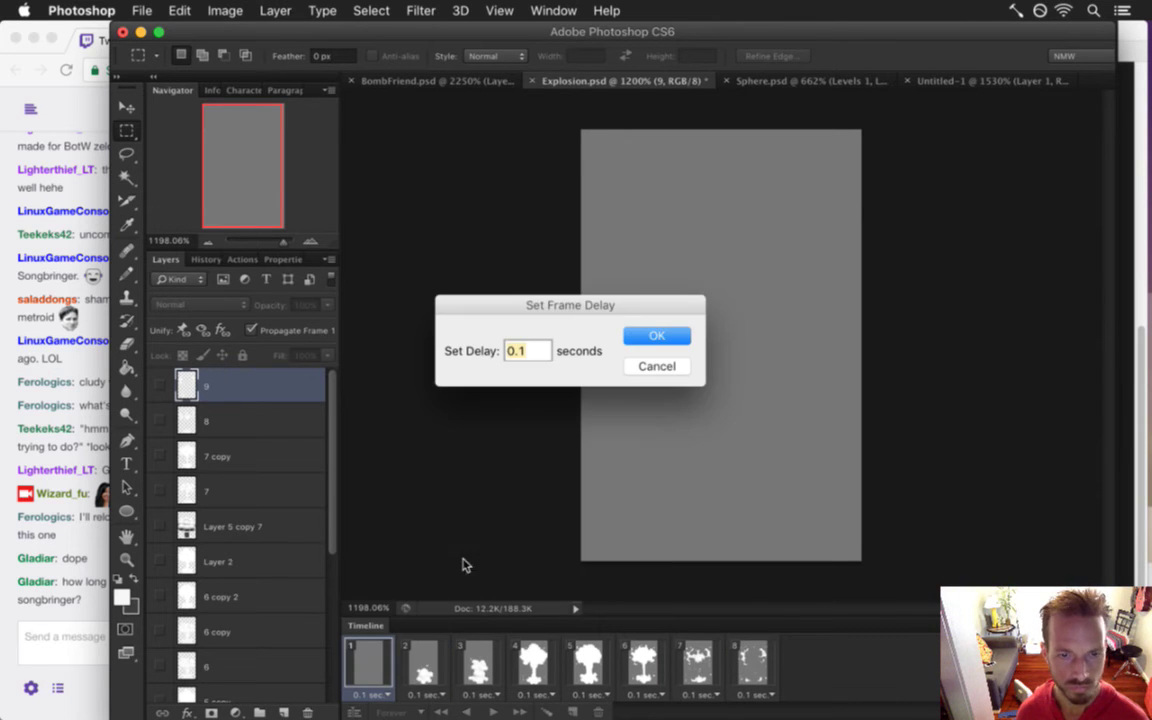
pyautogui.click(535, 350)
pyautogui.press('BackSpace')
pyautogui.write('3')
pyautogui.press('Return')
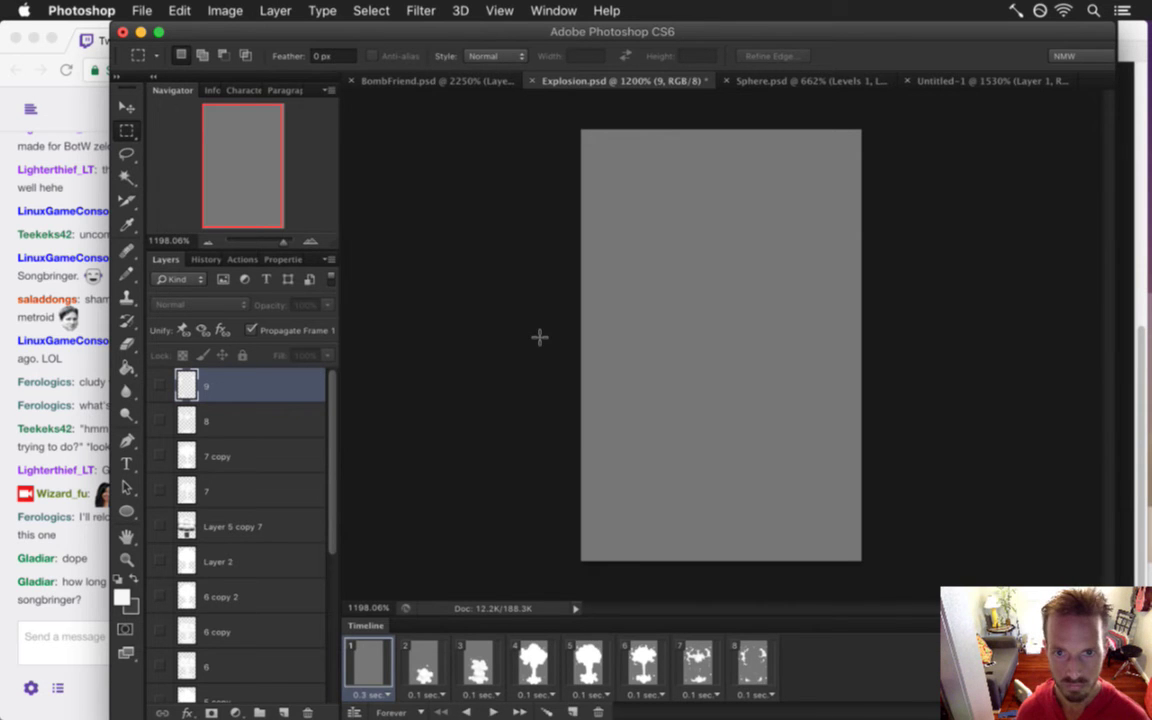
# Select all eight frames, save the file, and hide the Color Fill 1 background layer
pyautogui.keyDown('shift'); pyautogui.click(753, 662); pyautogui.keyUp('shift')
pyautogui.press('super+s')
pyautogui.moveTo(331, 509); pyautogui.dragTo(312, 710)
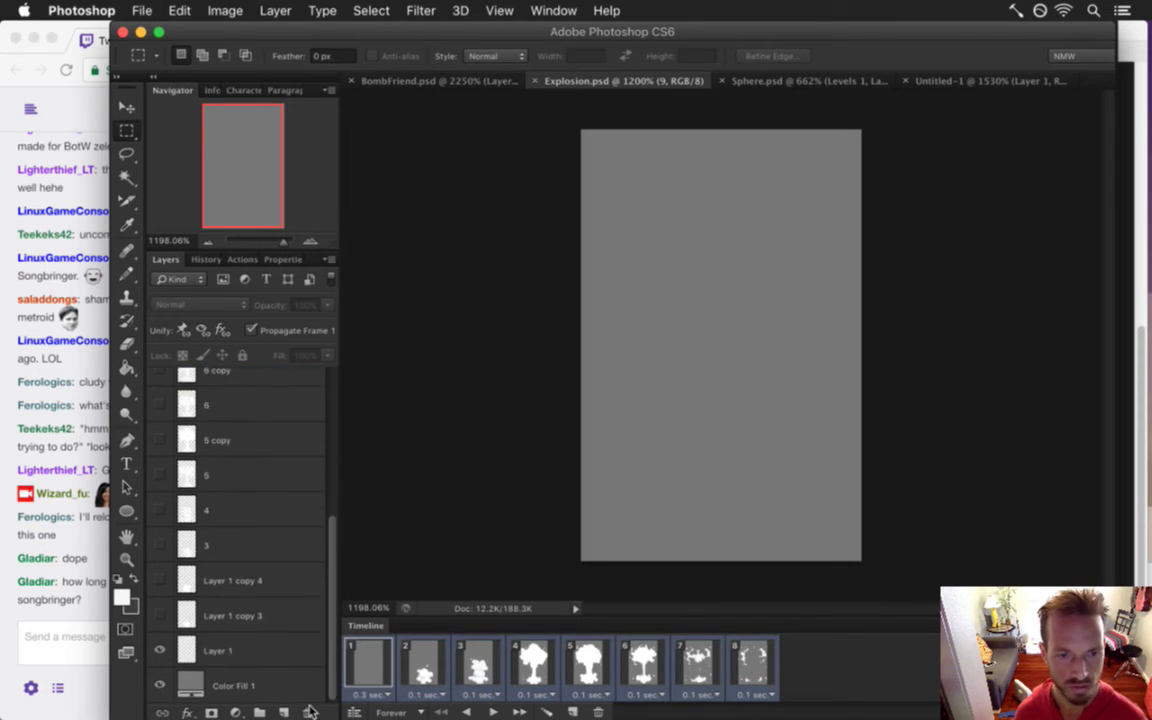
pyautogui.click(160, 684)
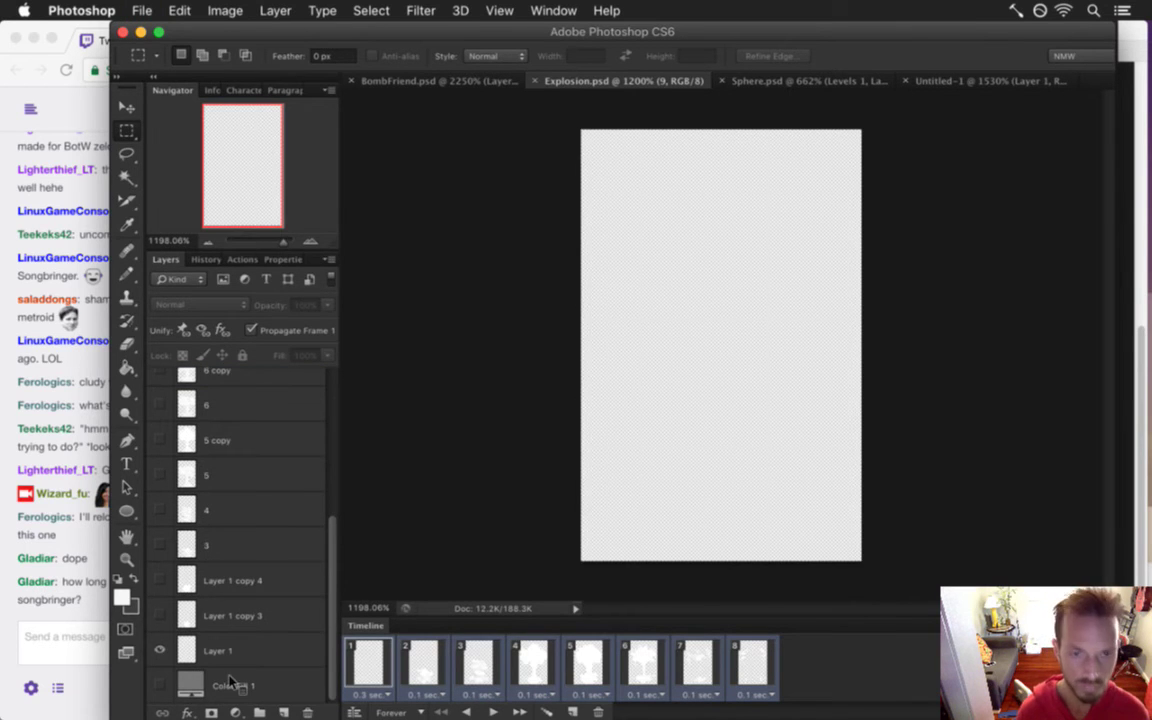
# Open the Render Video settings for exporting the explosion animation
pyautogui.press('super+Tab')
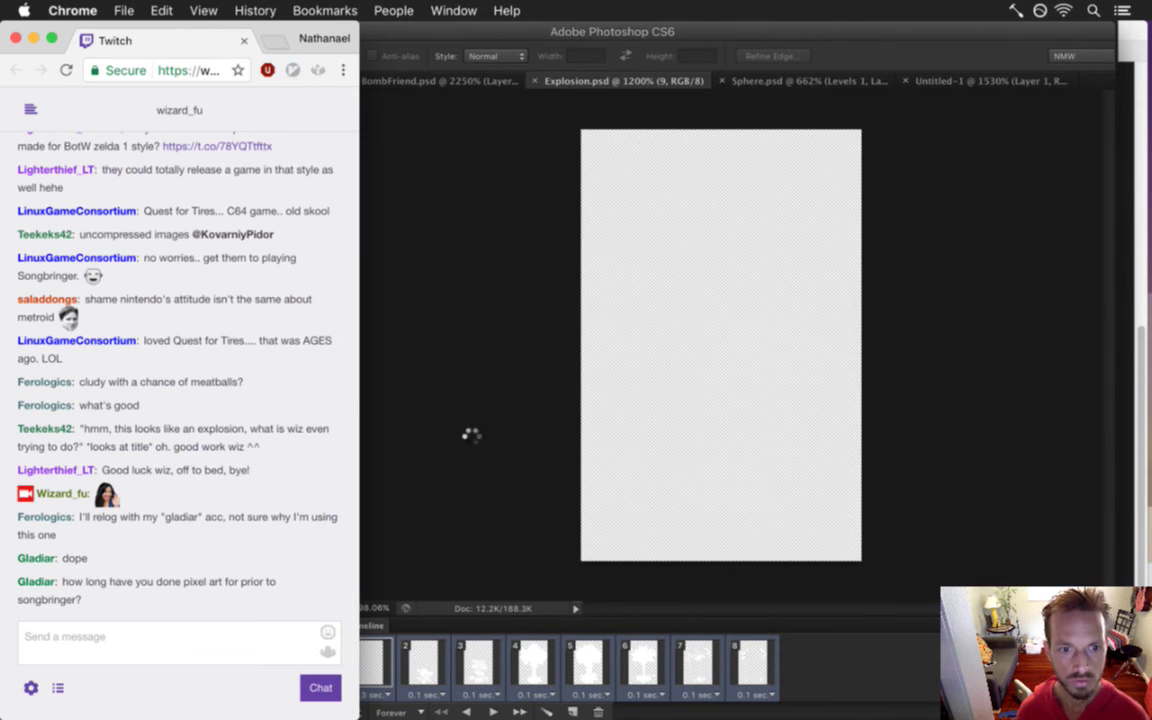
pyautogui.click(471, 434)
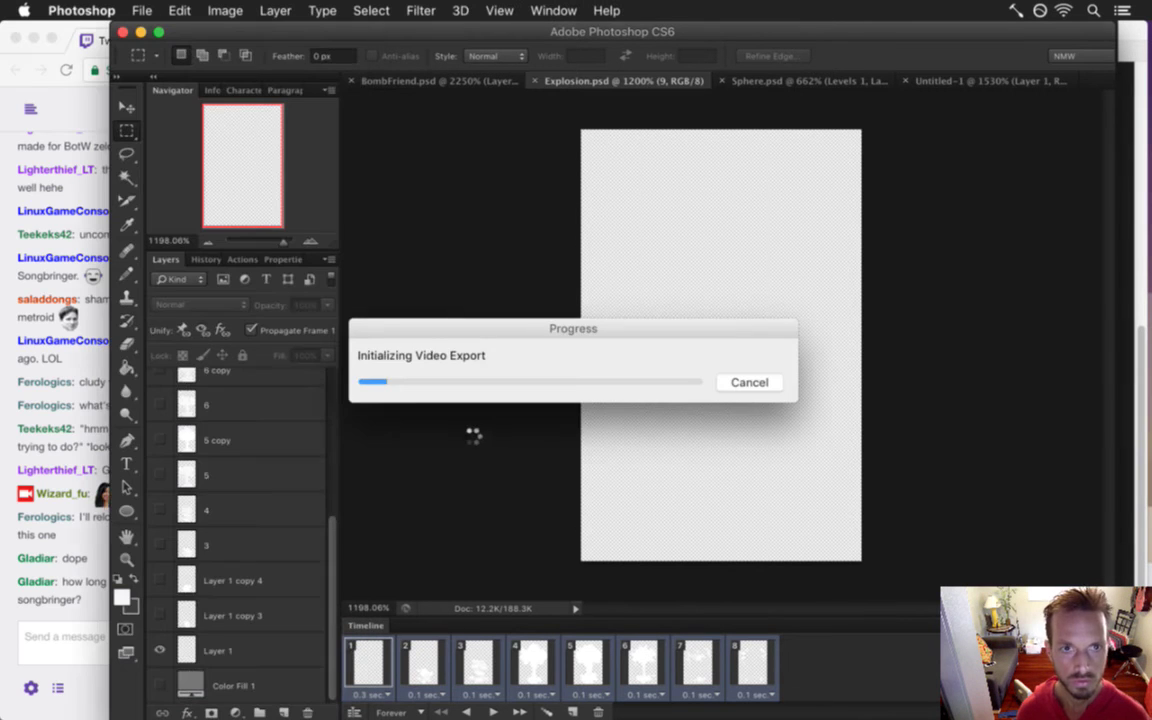
pyautogui.click(750, 384)
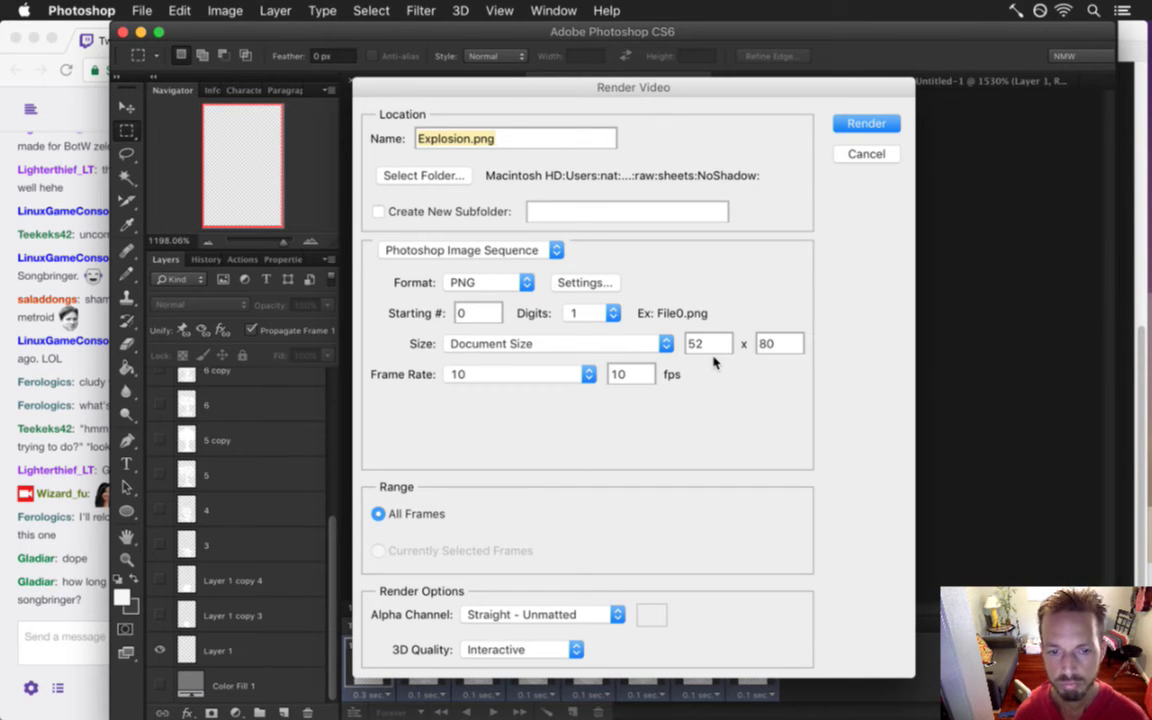
pyautogui.press('super+Tab')
pyautogui.press('super+Tab')
pyautogui.press('super+Tab')
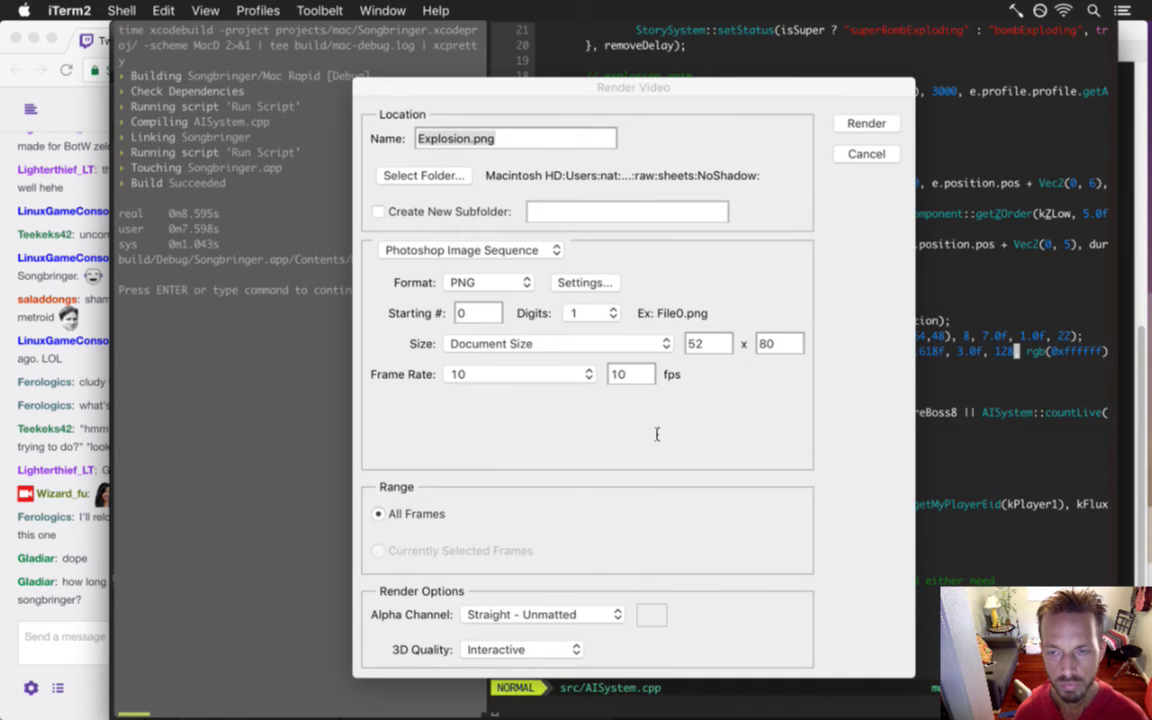
pyautogui.press('super+Tab')
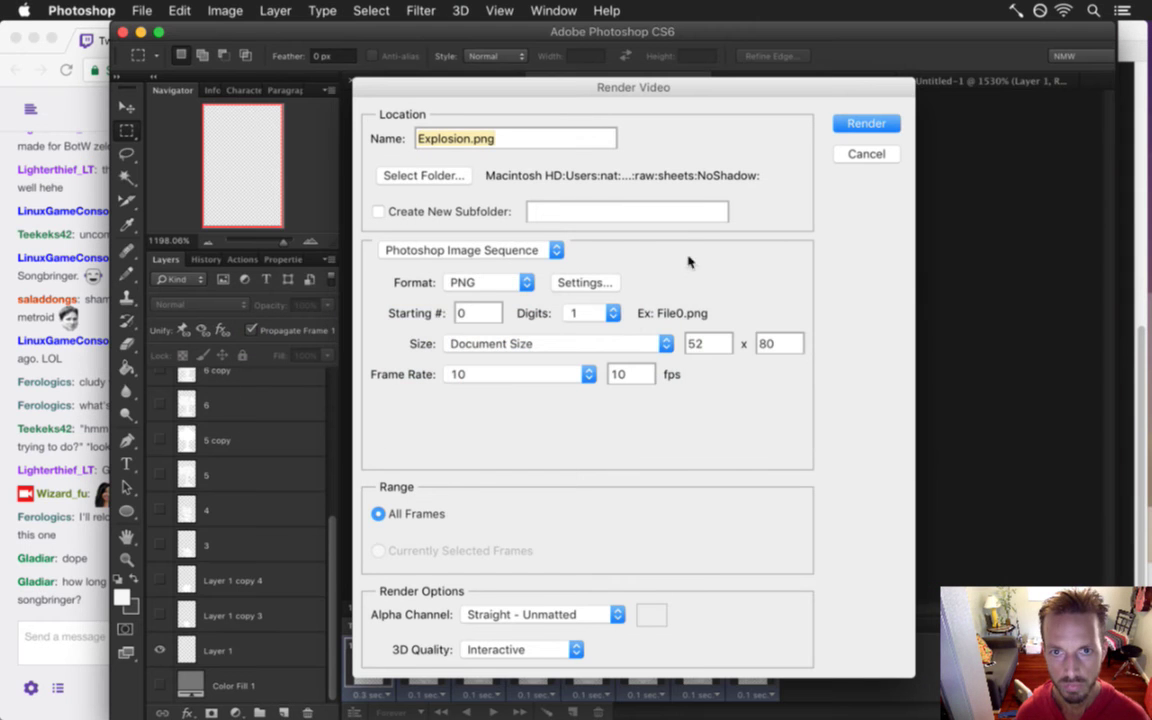
# Look through the Shadow folder inside sheets for existing Explosion images from the render's folder chooser
pyautogui.click(441, 178)
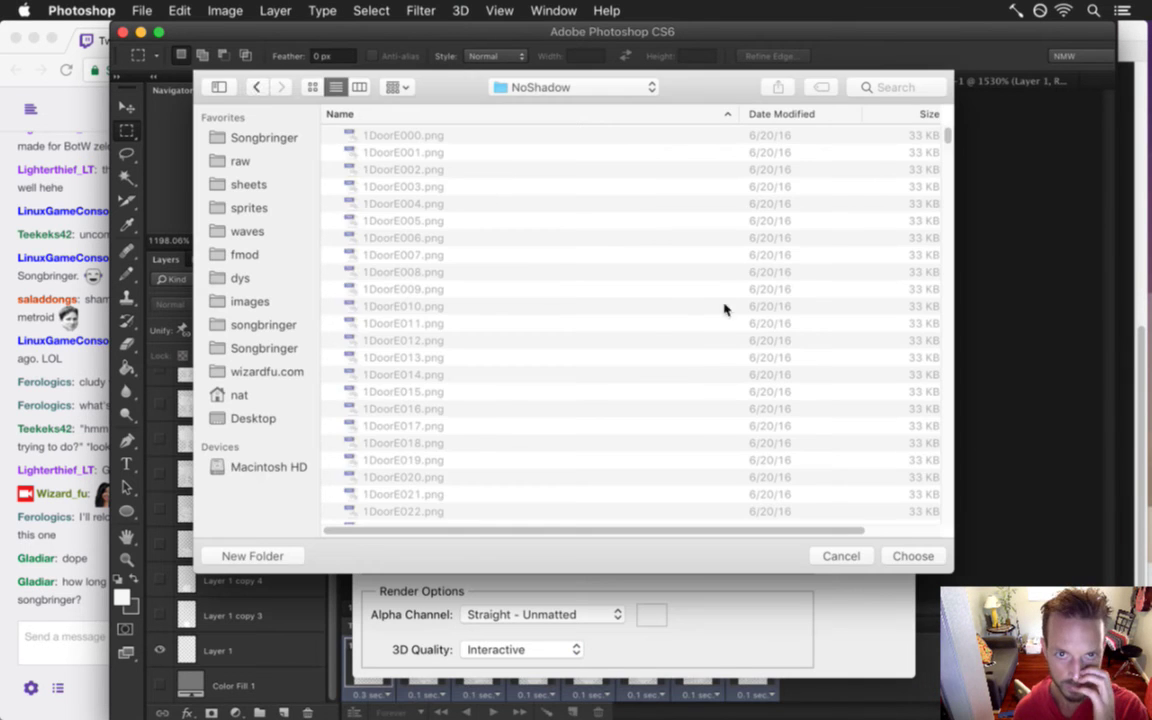
pyautogui.click(563, 90)
pyautogui.click(571, 105)
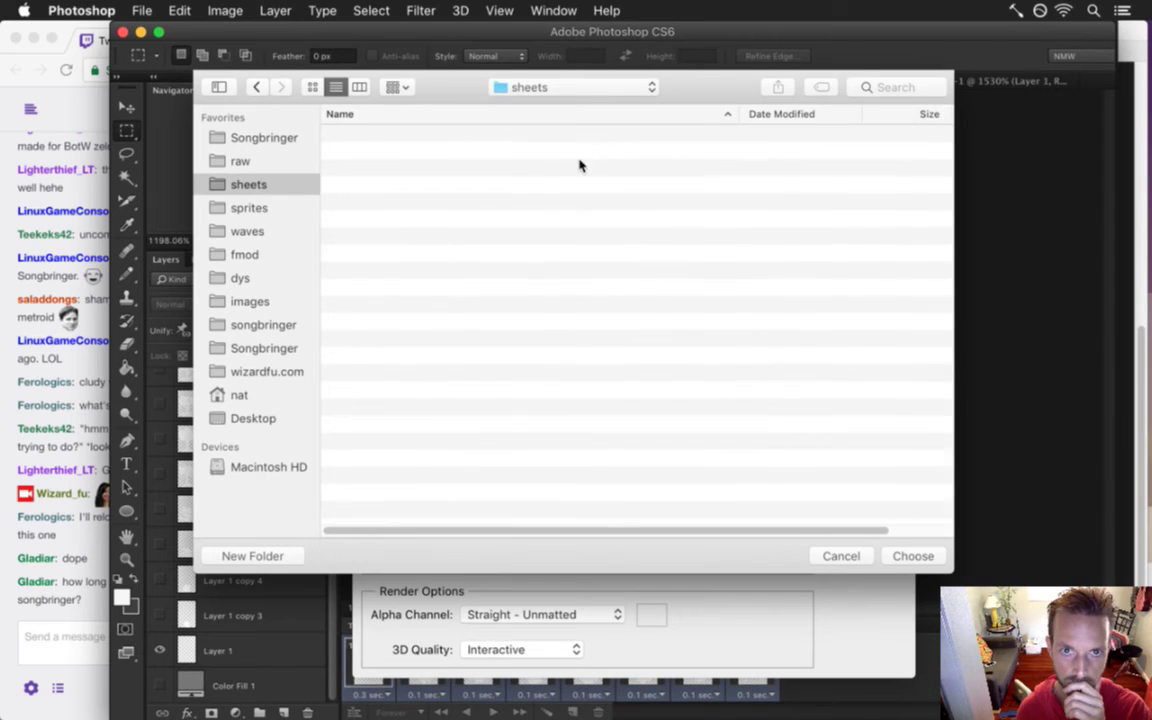
pyautogui.doubleClick(399, 327)
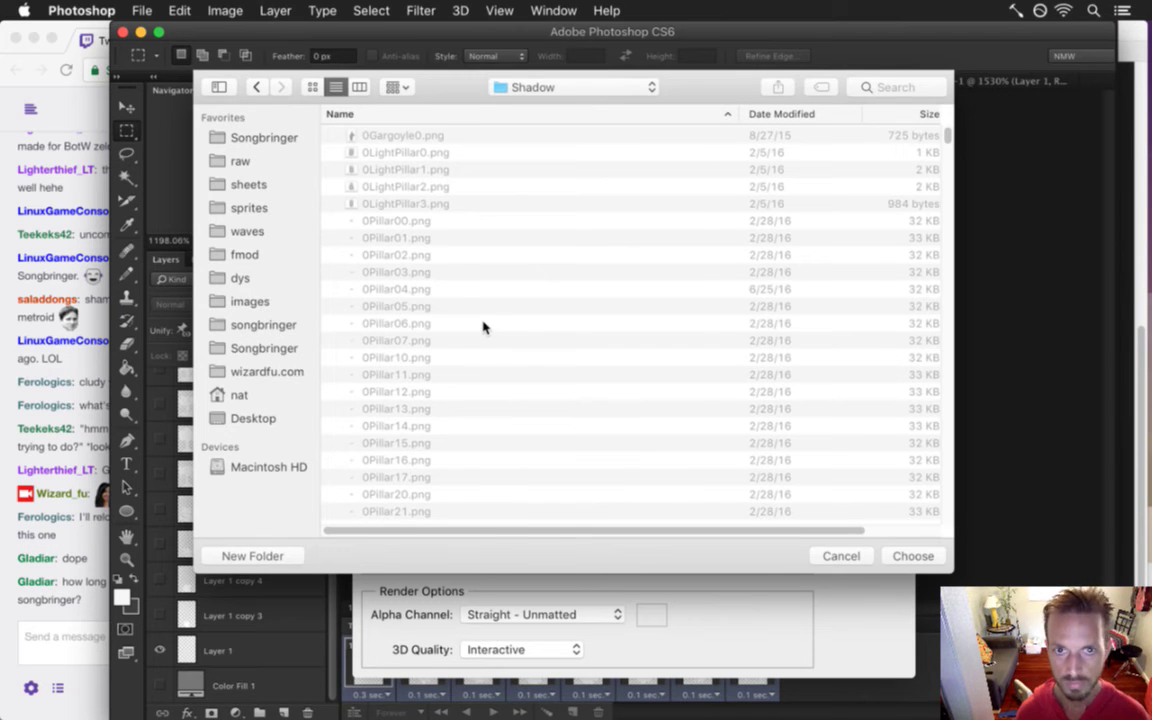
pyautogui.moveTo(946, 134); pyautogui.dragTo(946, 228)
pyautogui.scroll(-5, 627, 269)
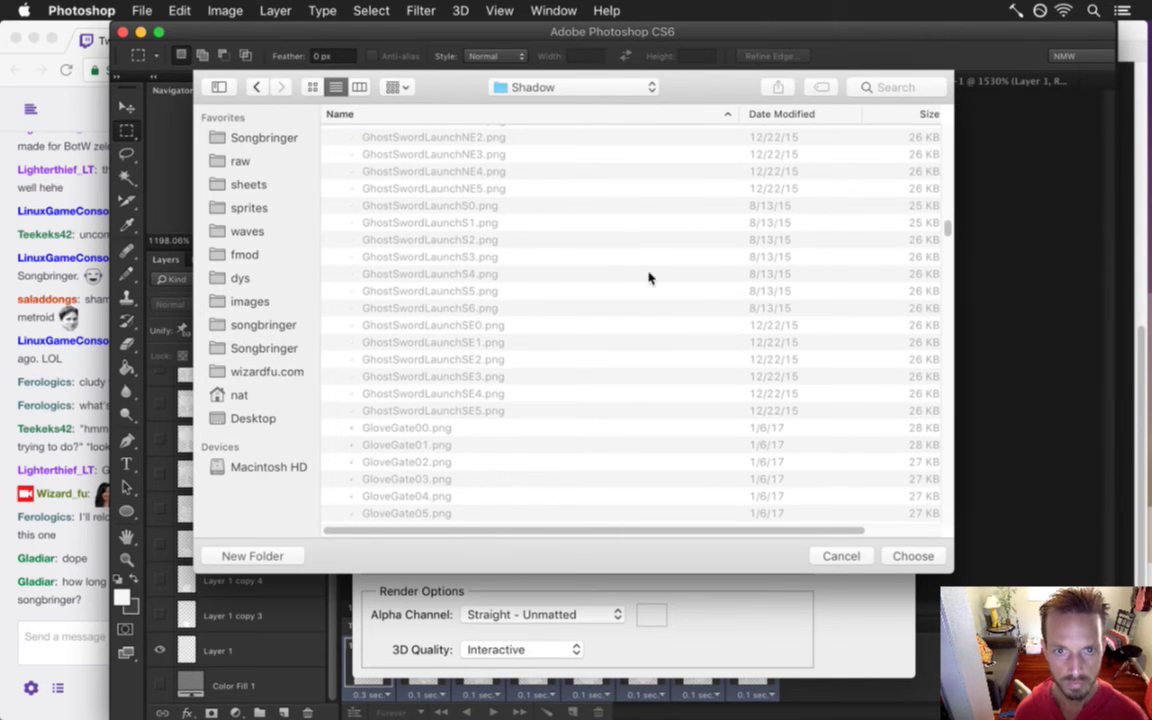
pyautogui.click(950, 166)
pyautogui.scroll(10, 950, 146)
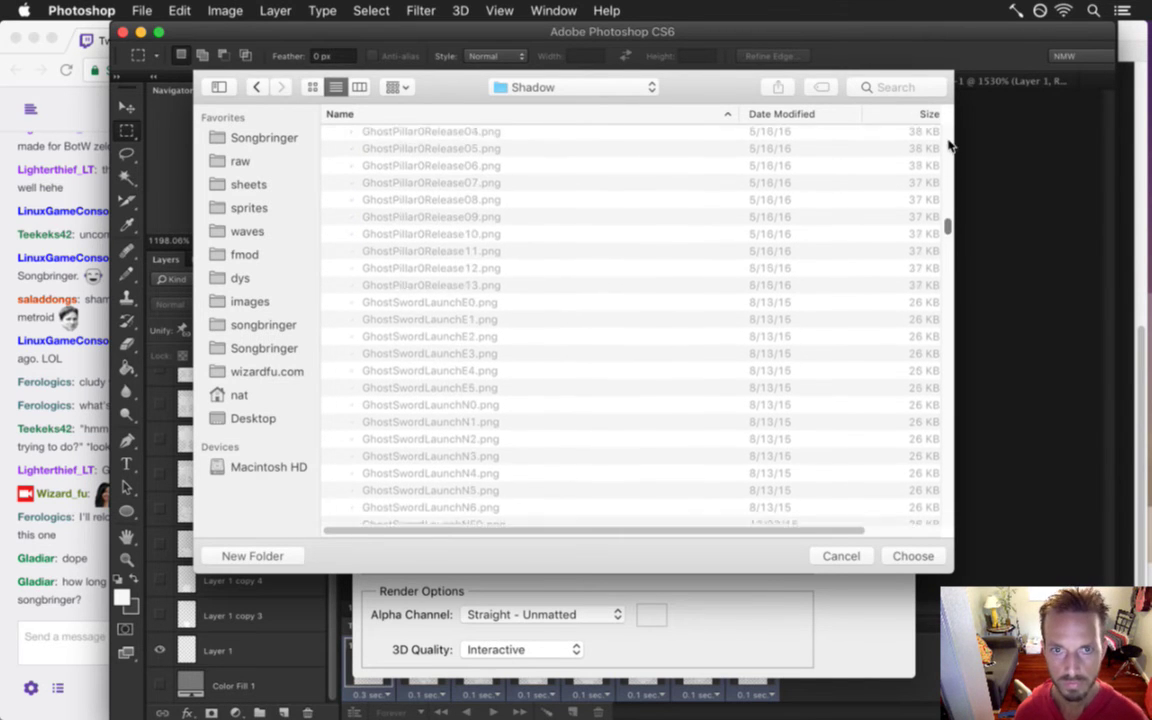
pyautogui.scroll(10, 950, 140)
pyautogui.scroll(-5, 950, 200)
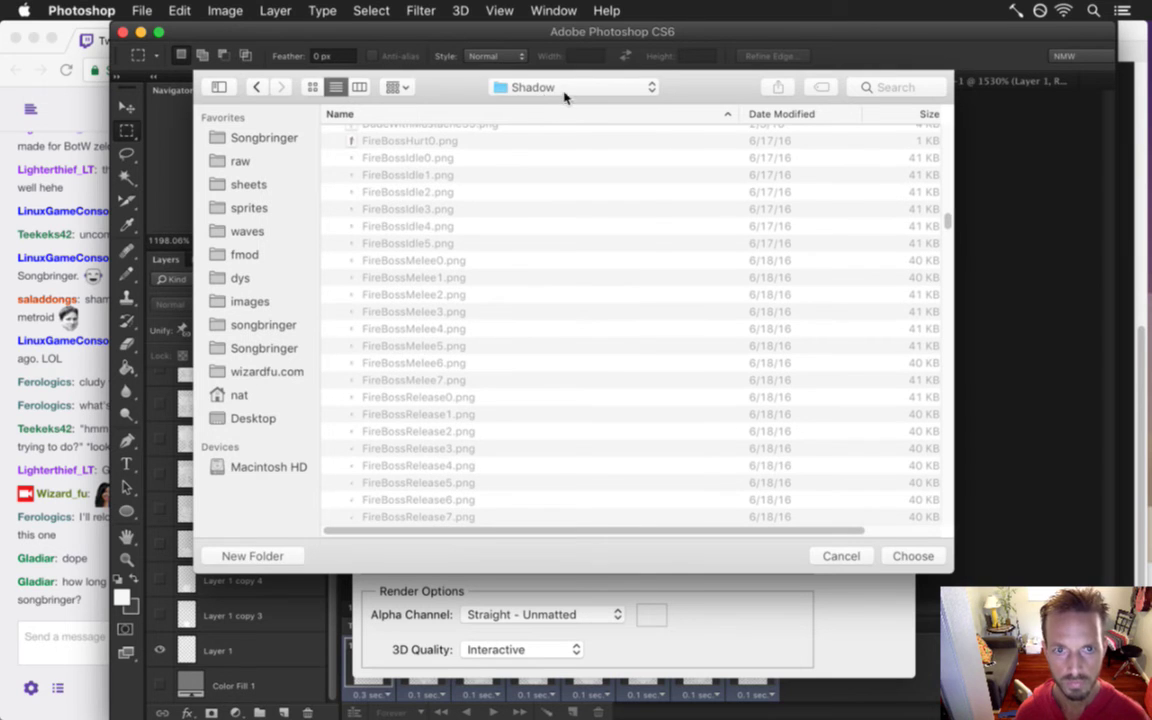
# Check the NoShadow folder for existing Explosion images and leave the folder chooser without picking a new location
pyautogui.click(572, 90)
pyautogui.click(568, 108)
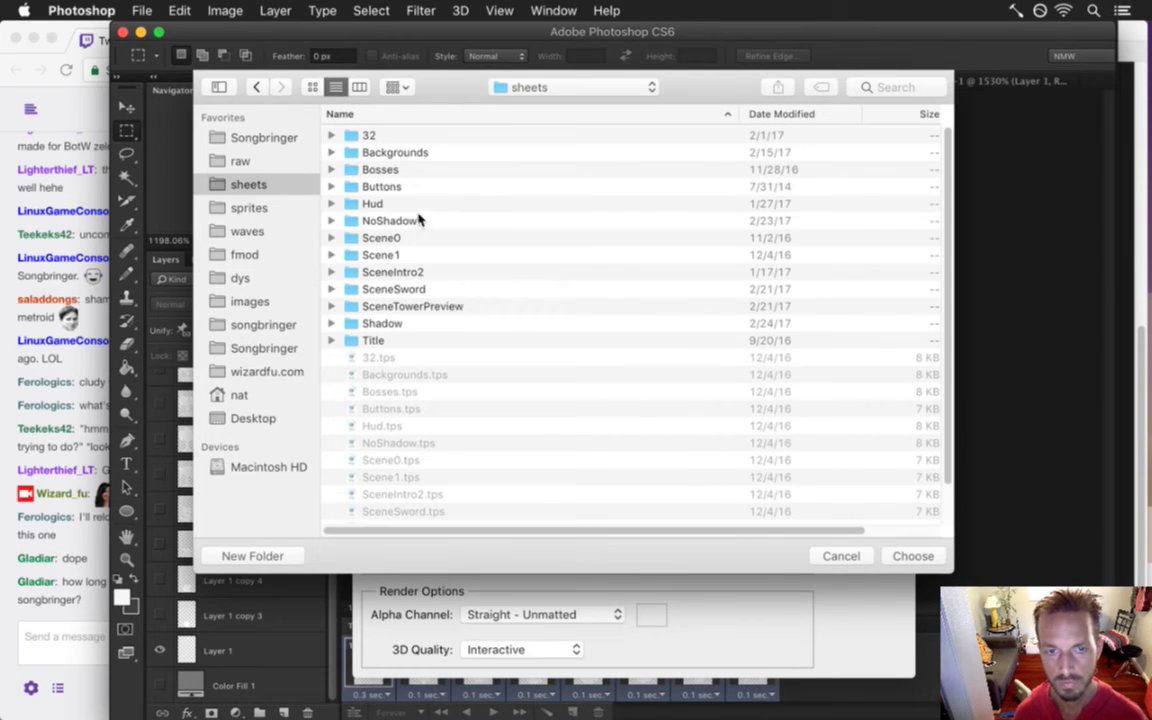
pyautogui.doubleClick(418, 220)
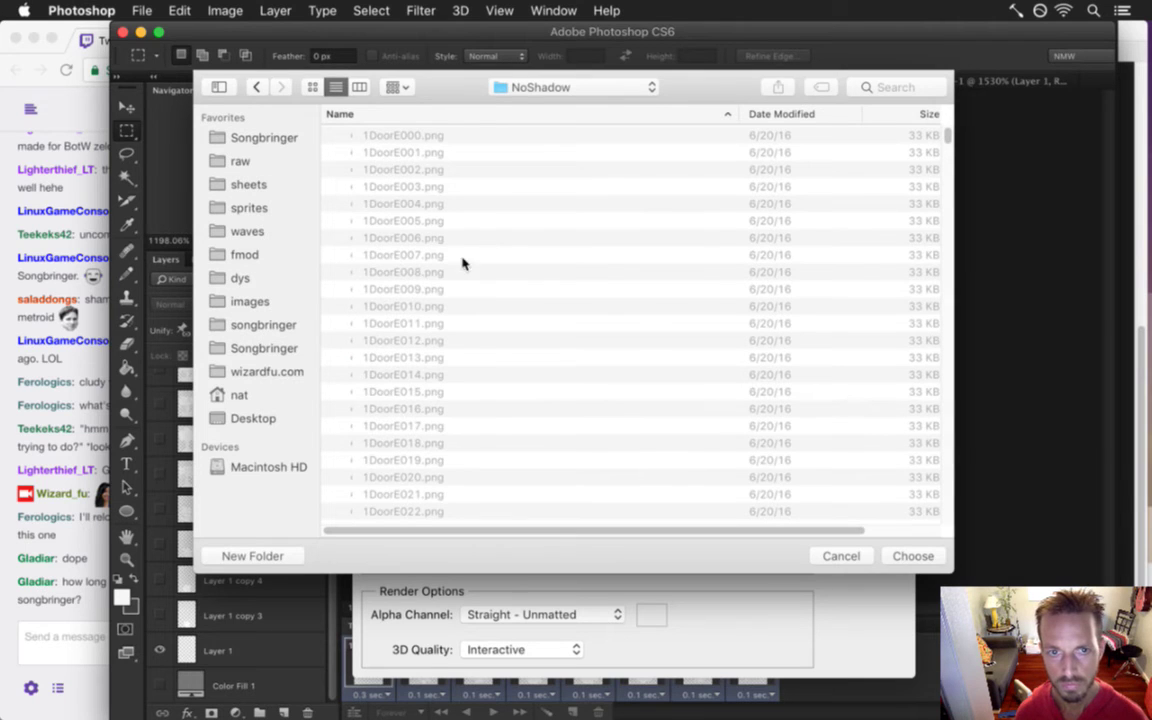
pyautogui.moveTo(949, 138); pyautogui.dragTo(946, 268)
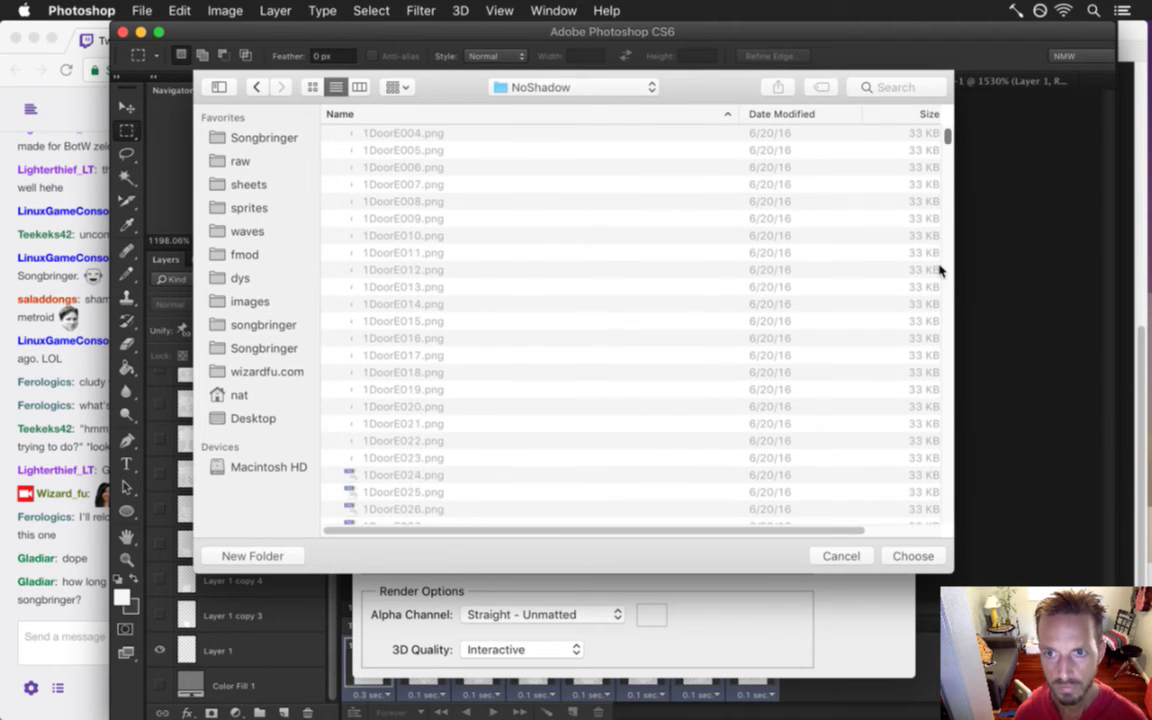
pyautogui.moveTo(946, 333); pyautogui.dragTo(940, 397)
pyautogui.scroll(-5, 942, 395)
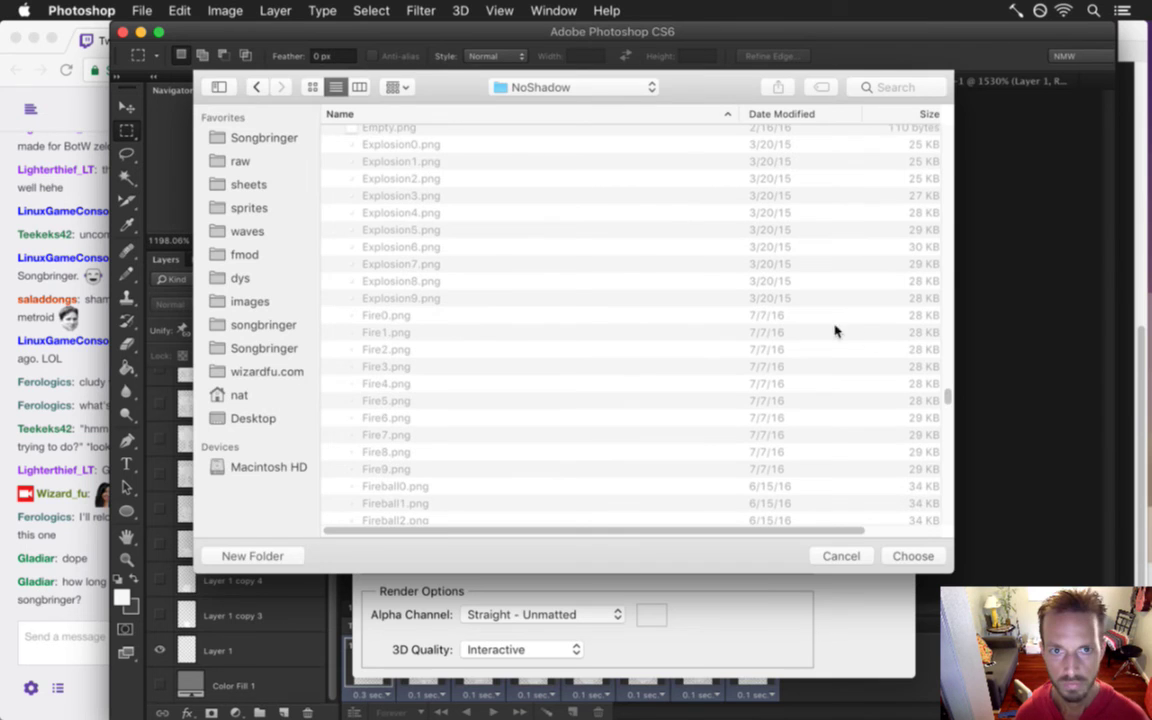
pyautogui.click(843, 558)
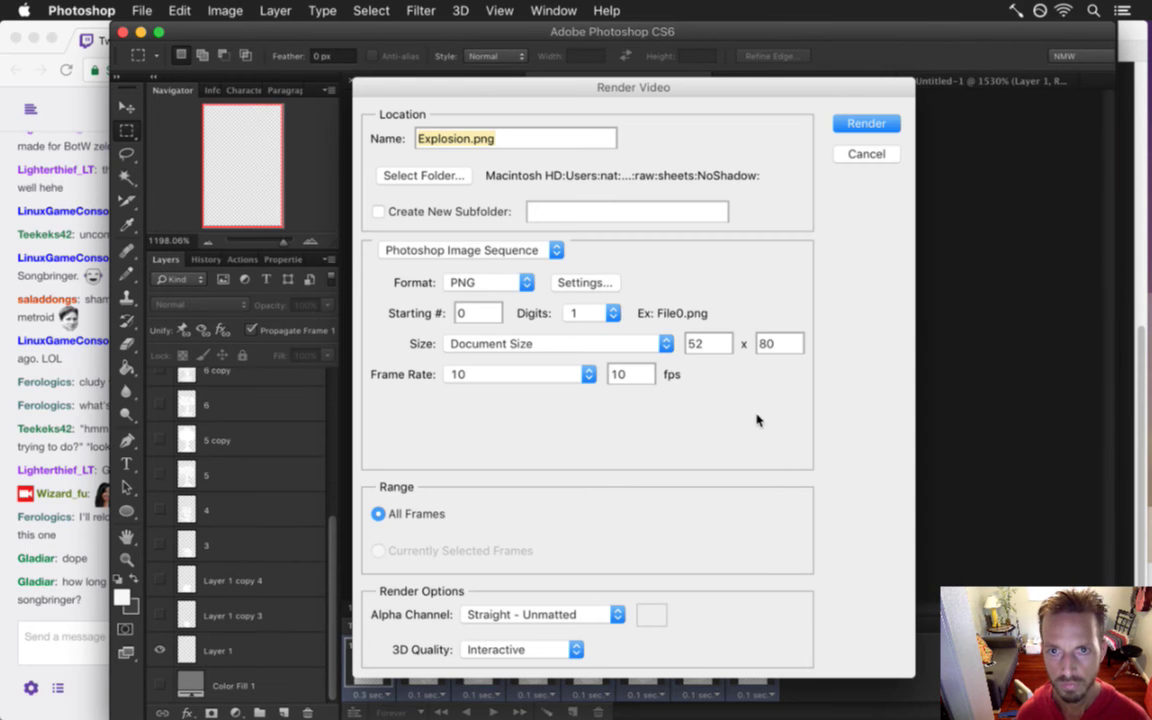
# Render all frames as the Explosion.png sequence in NoShadow, replacing the existing images, and close Explosion.psd
pyautogui.click(864, 124)
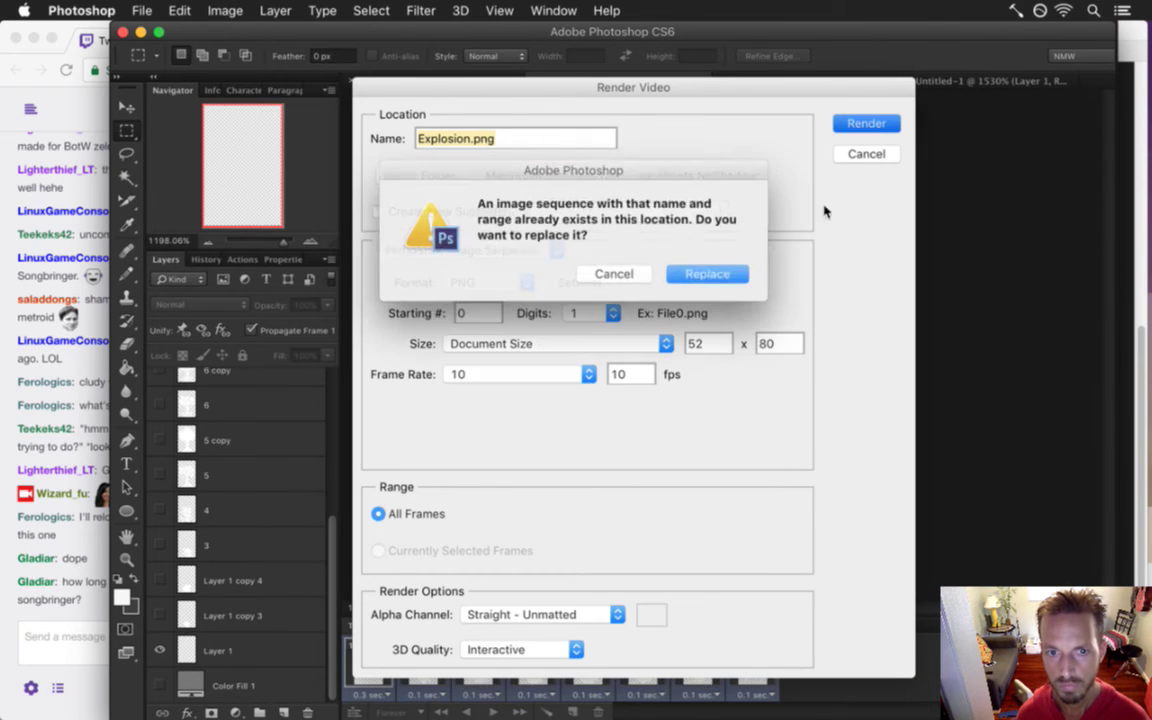
pyautogui.click(726, 272)
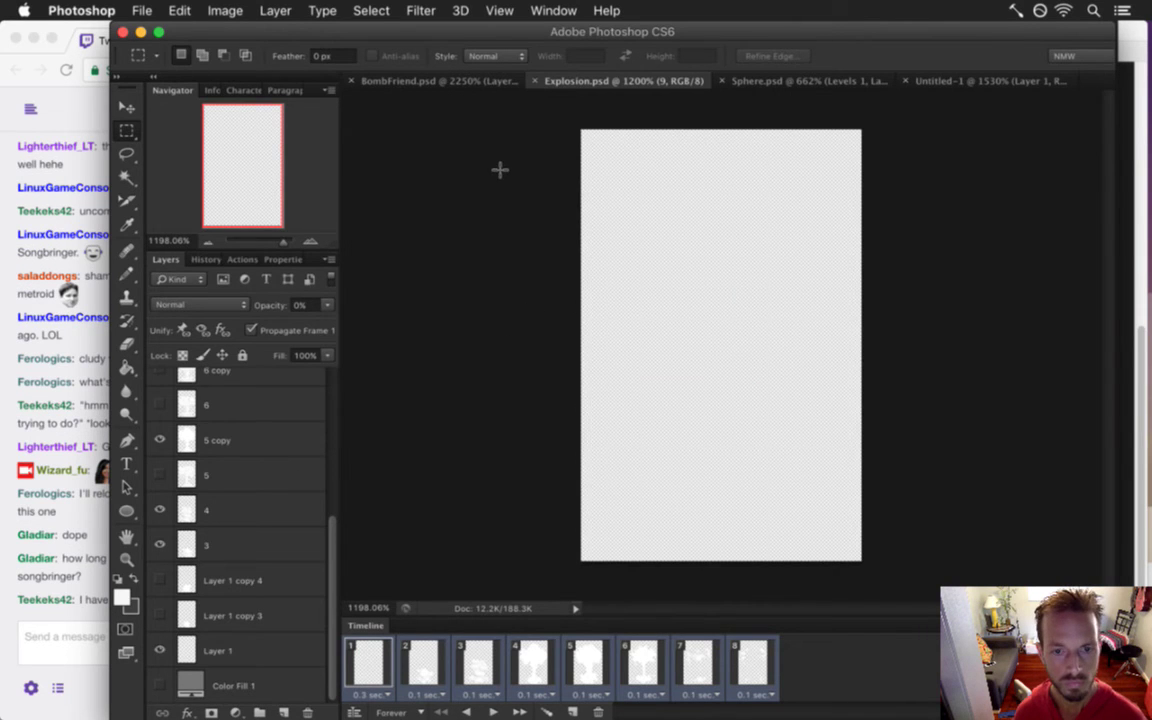
pyautogui.press('super+w')
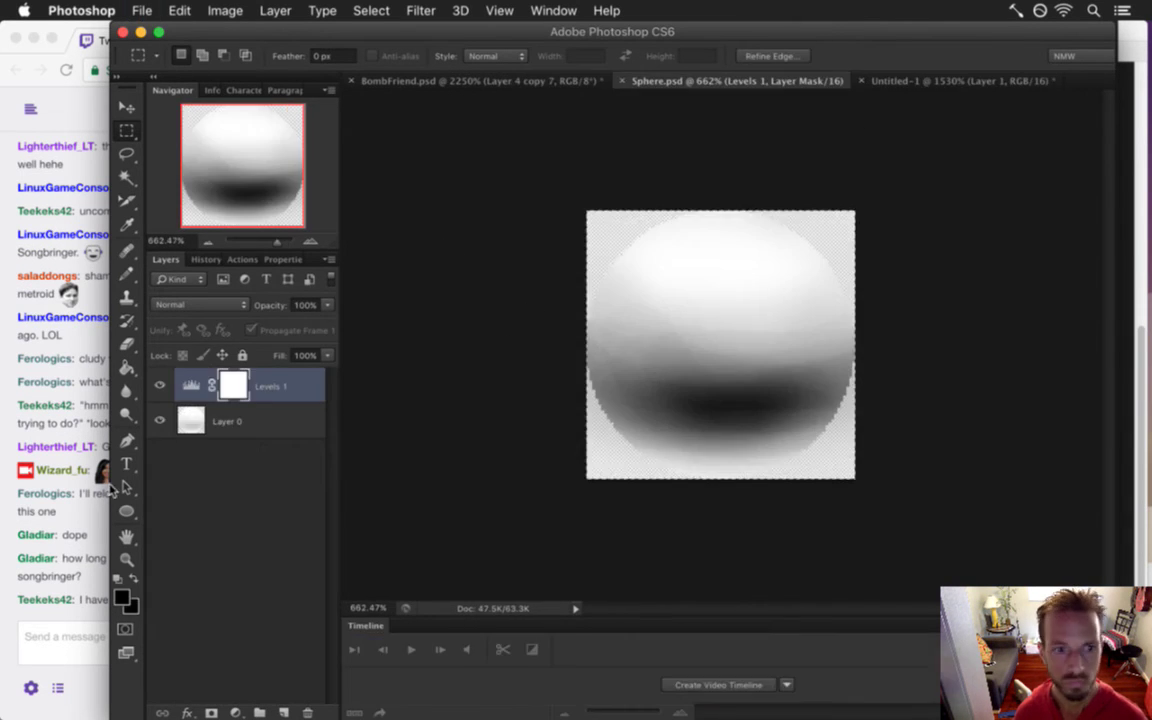
# Switch to the Twitch chat in Chrome, read the farewell message, and reply with the HeyGuys emote
pyautogui.click(75, 590)
pyautogui.moveTo(97, 598); pyautogui.dragTo(212, 601)
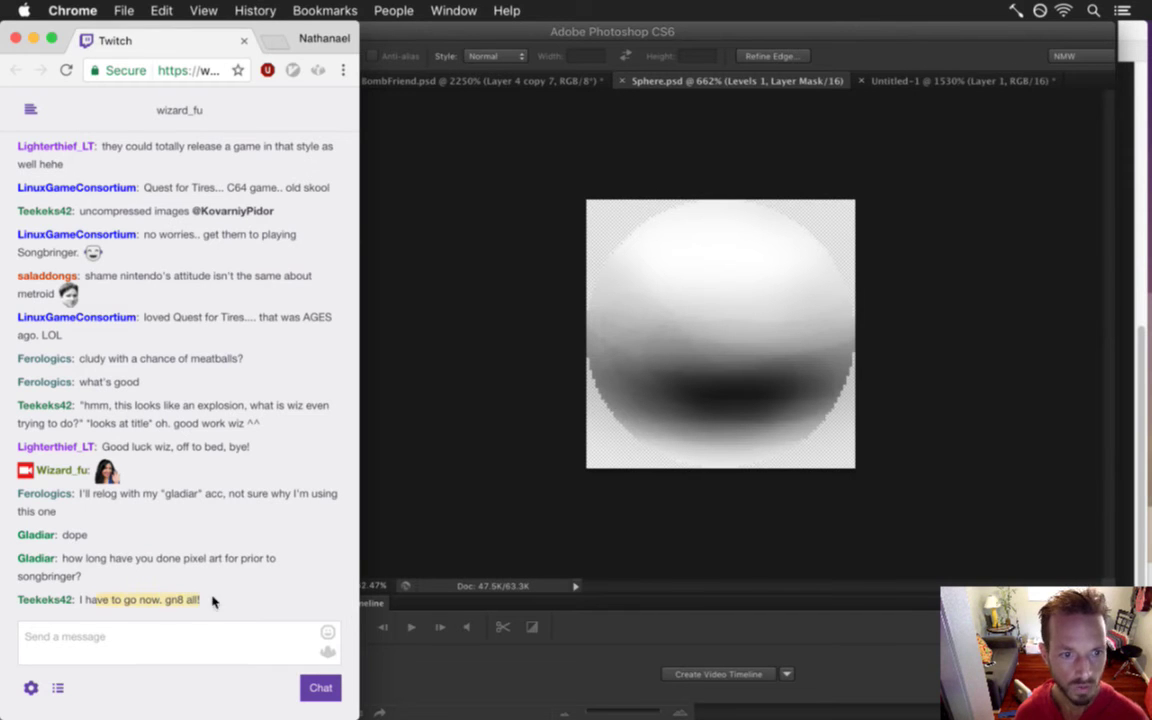
pyautogui.click(185, 633)
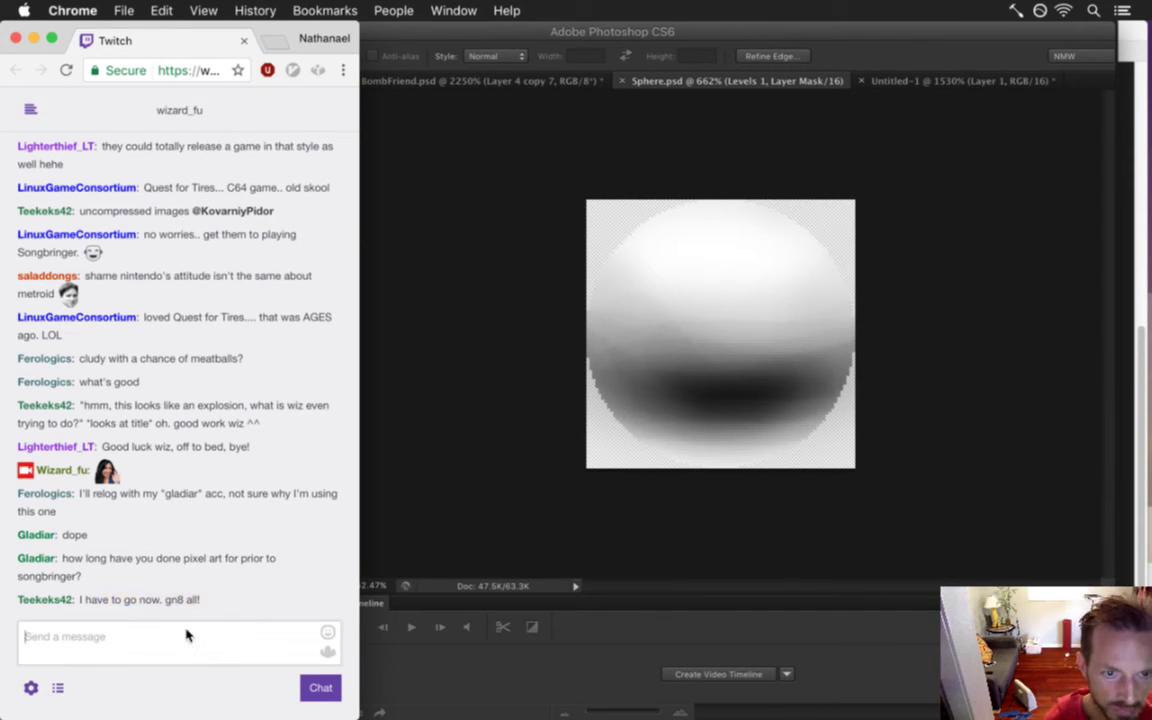
pyautogui.write('H')
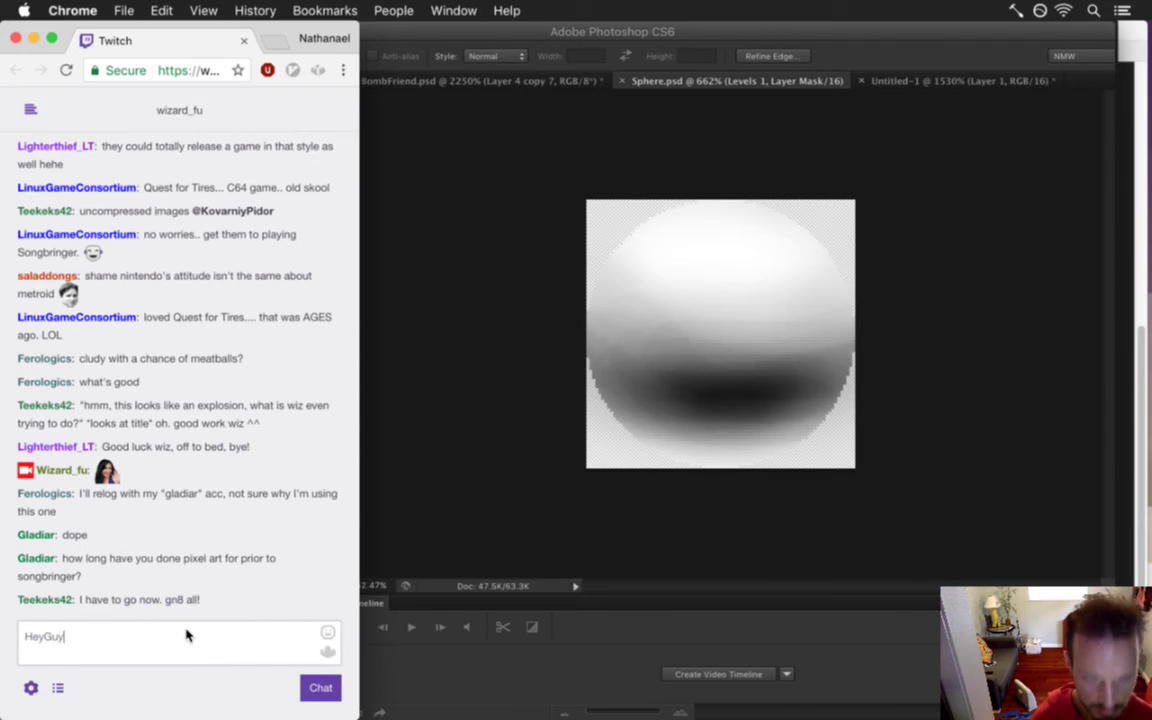
pyautogui.write('eyGuy')
pyautogui.press('Return')
# Bring up Photoshop and the iTerm code window, and read the newest viewer message in the Twitch chat
pyautogui.click(455, 406)
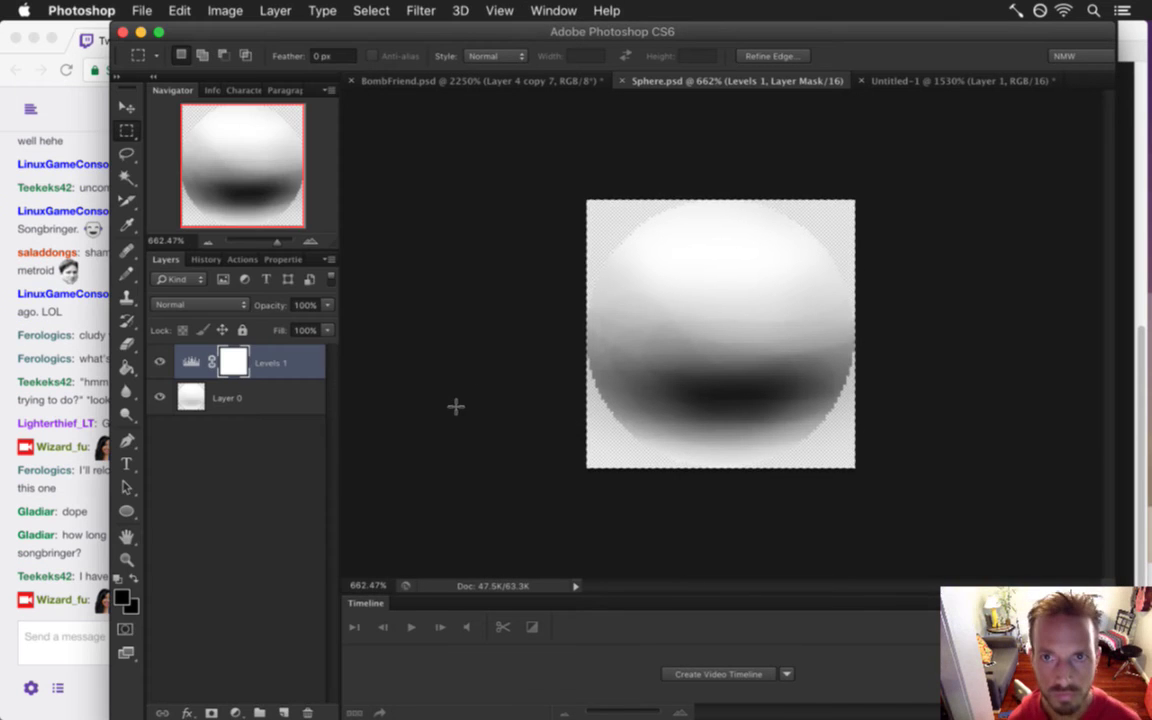
pyautogui.press('super+Tab')
pyautogui.click(522, 393)
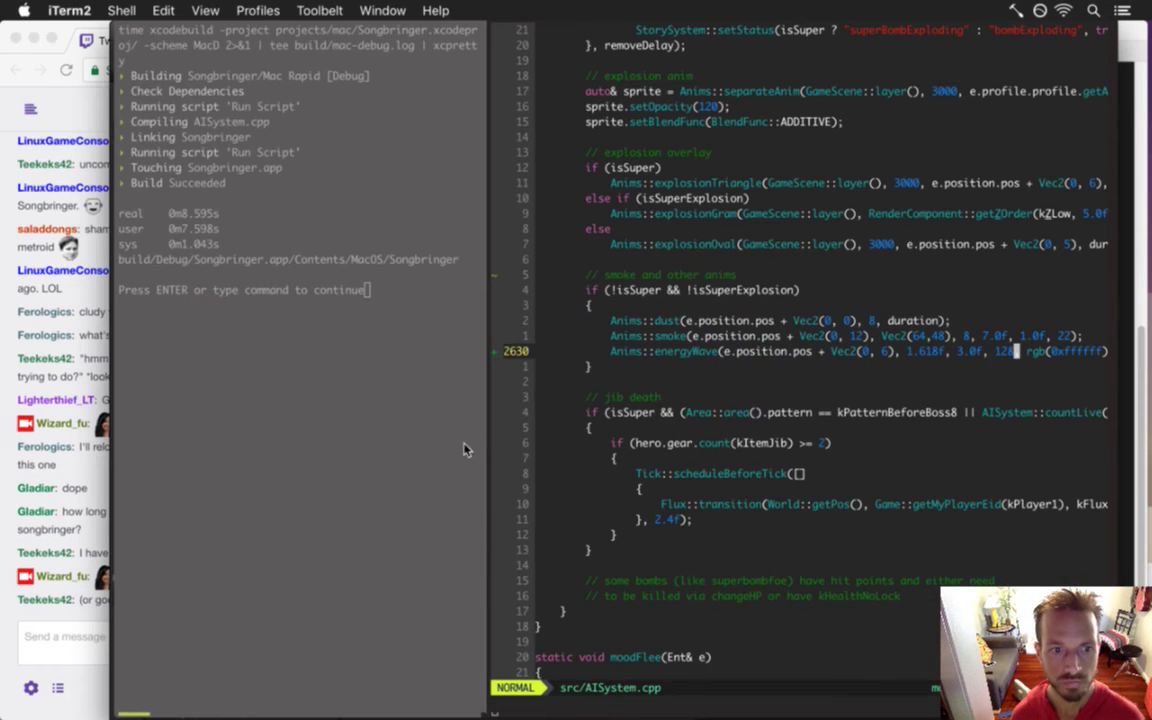
pyautogui.click(106, 645)
pyautogui.moveTo(101, 602); pyautogui.dragTo(256, 603)
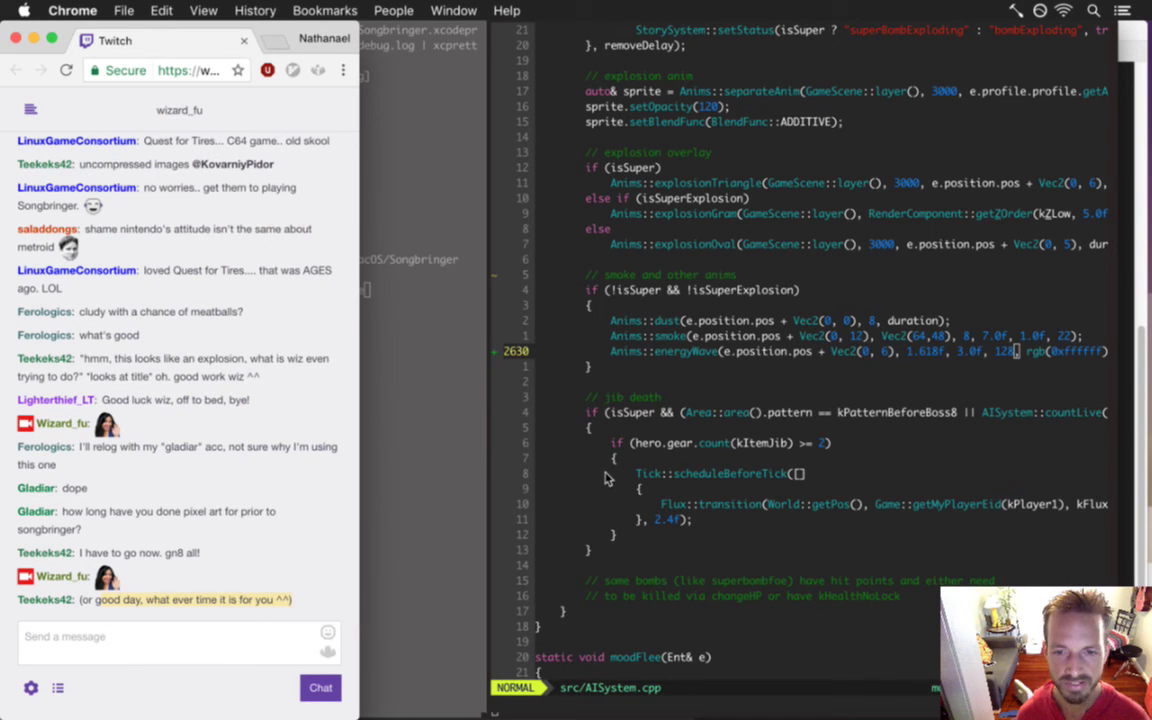
# Switch to Finder and check the rendered Explosion PNG files in the NoShadow folder
pyautogui.press('super+Tab')
pyautogui.press('super+Tab')
pyautogui.click(609, 397)
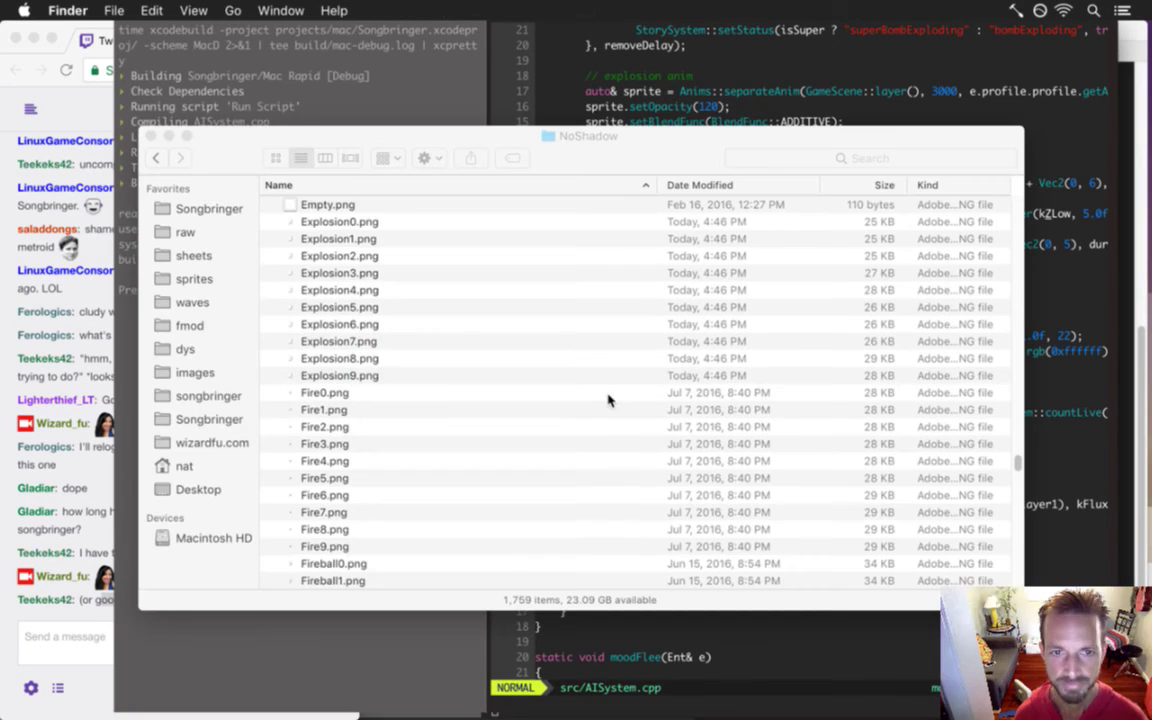
# Switch to iTerm, suspend the vim session, and return to Photoshop
pyautogui.press('super+Tab')
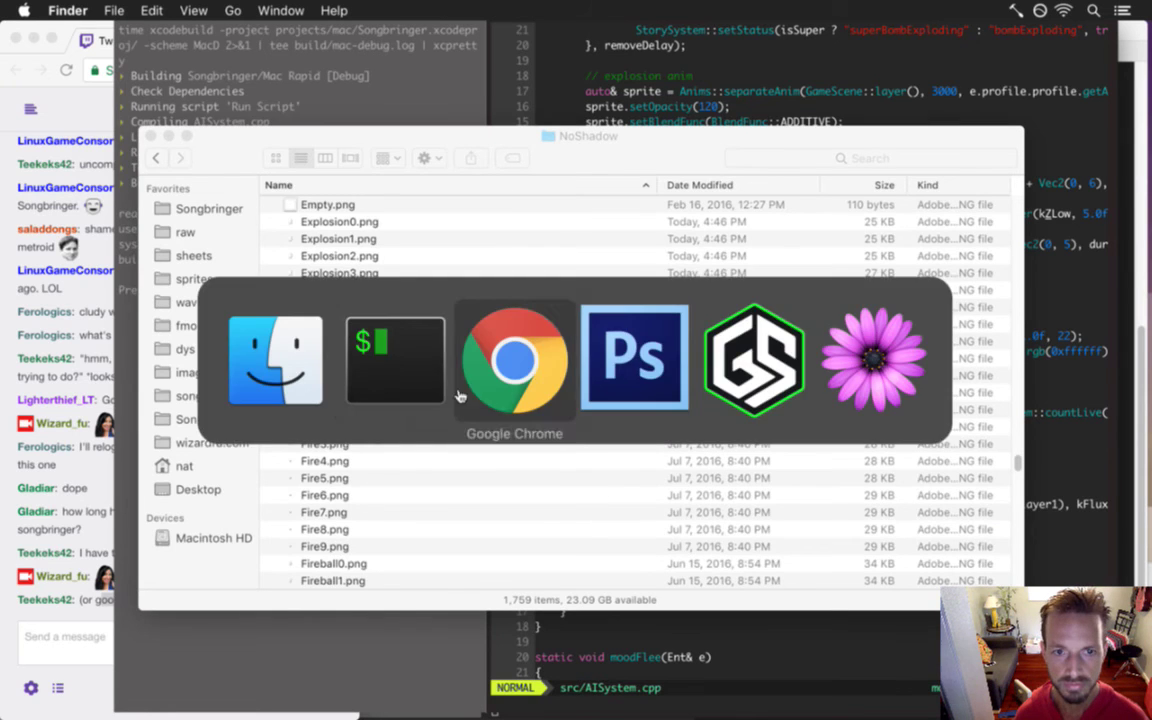
pyautogui.click(380, 382)
pyautogui.hotkey('ctrl', 'z')
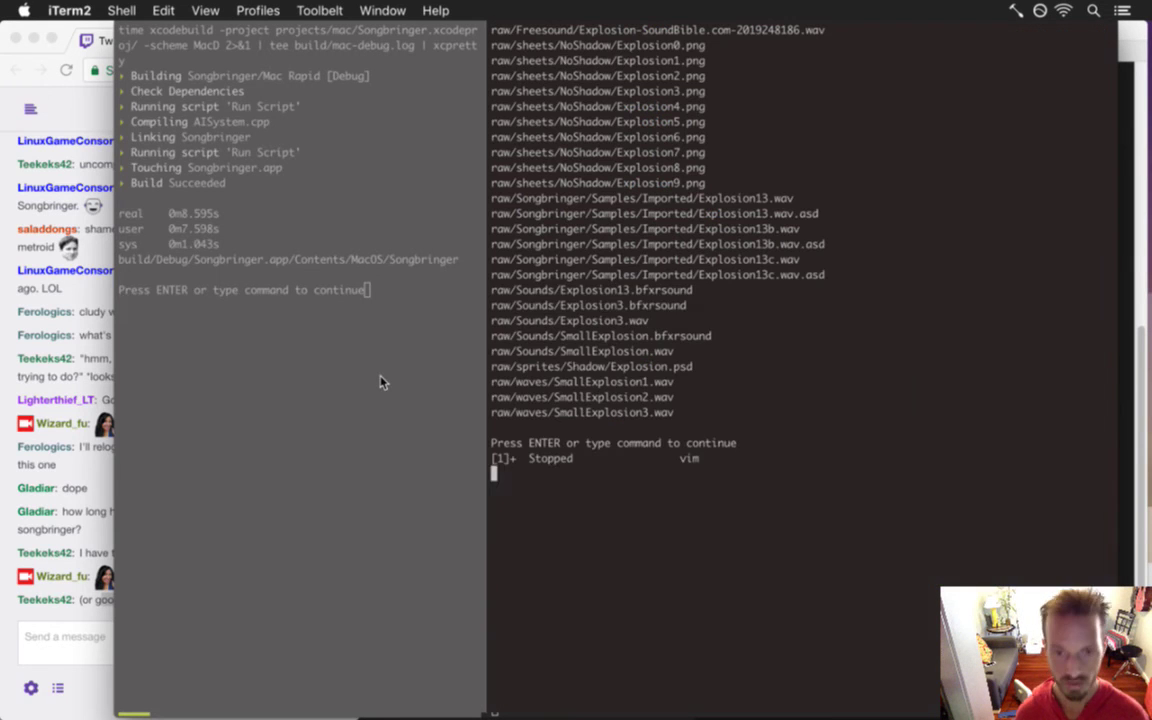
pyautogui.press('super+Tab')
pyautogui.press('super+Tab')
pyautogui.press('super+Tab')
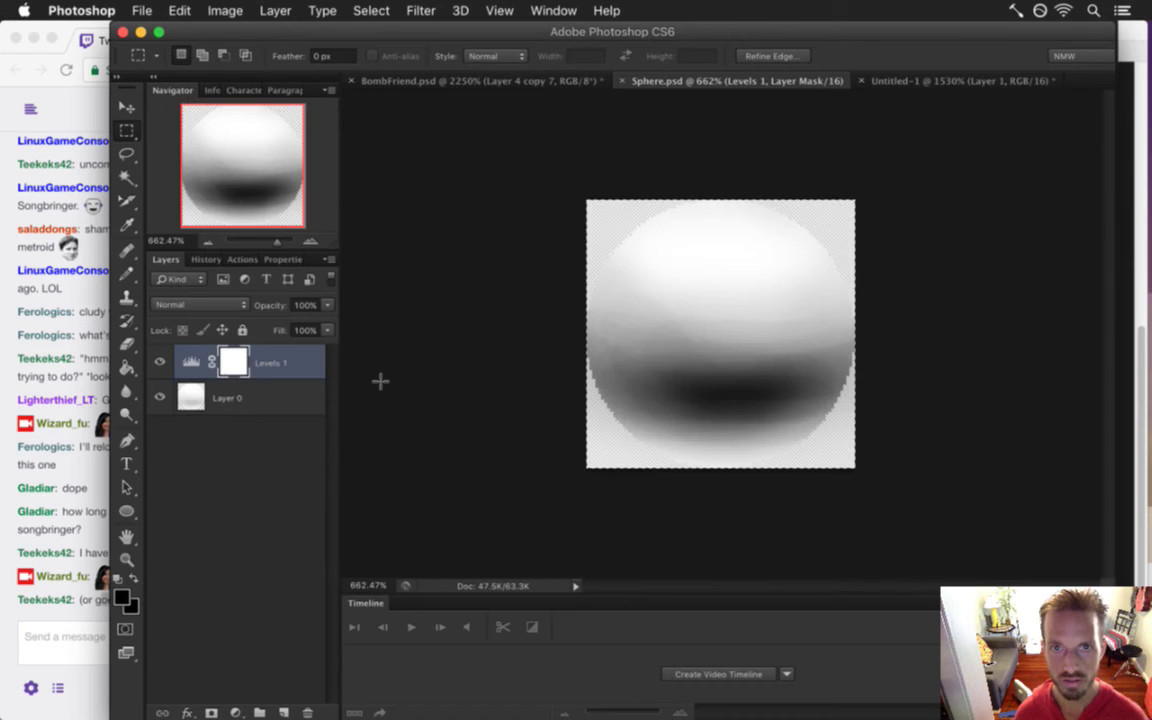
# Switch to iTerm and change the working directory to raw/sprites/Shadow/
pyautogui.press('super+Tab')
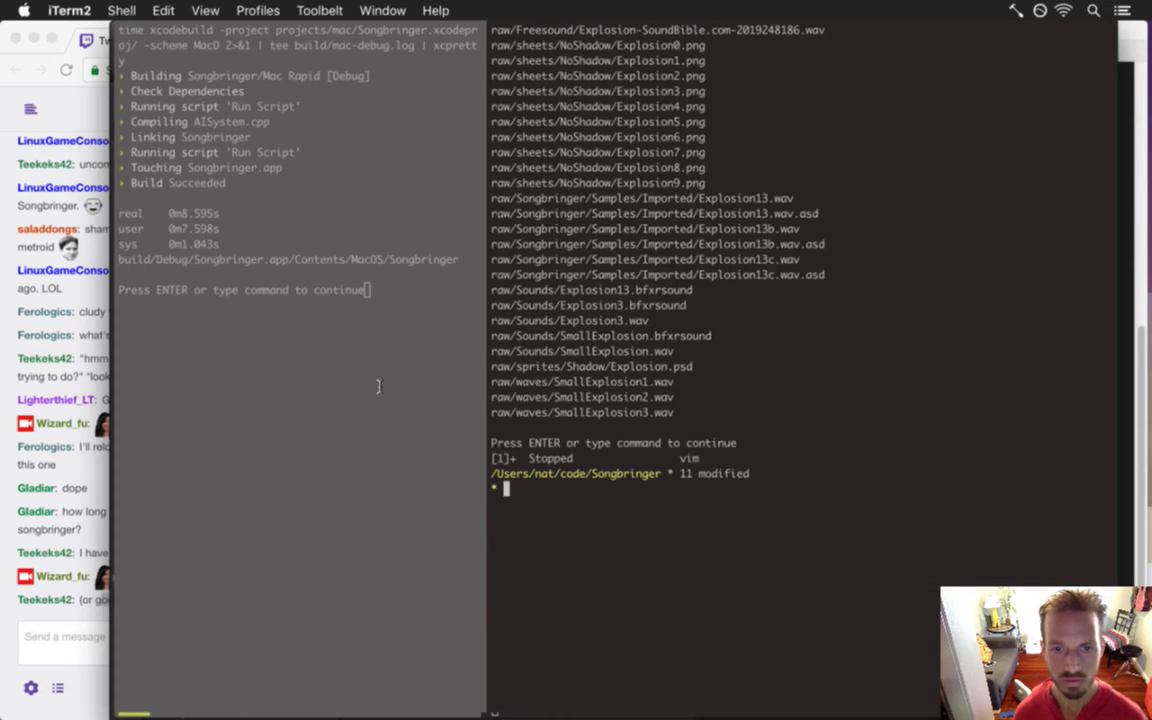
pyautogui.write('cd raw/sp')
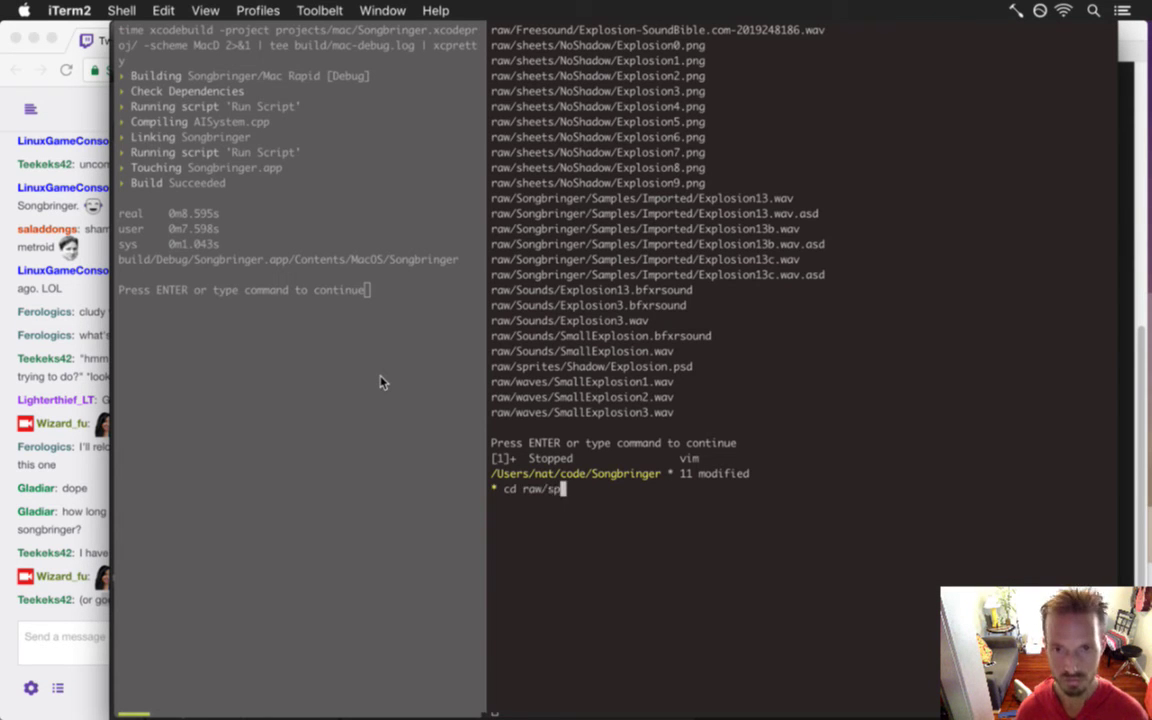
pyautogui.write('rites/Shadow/')
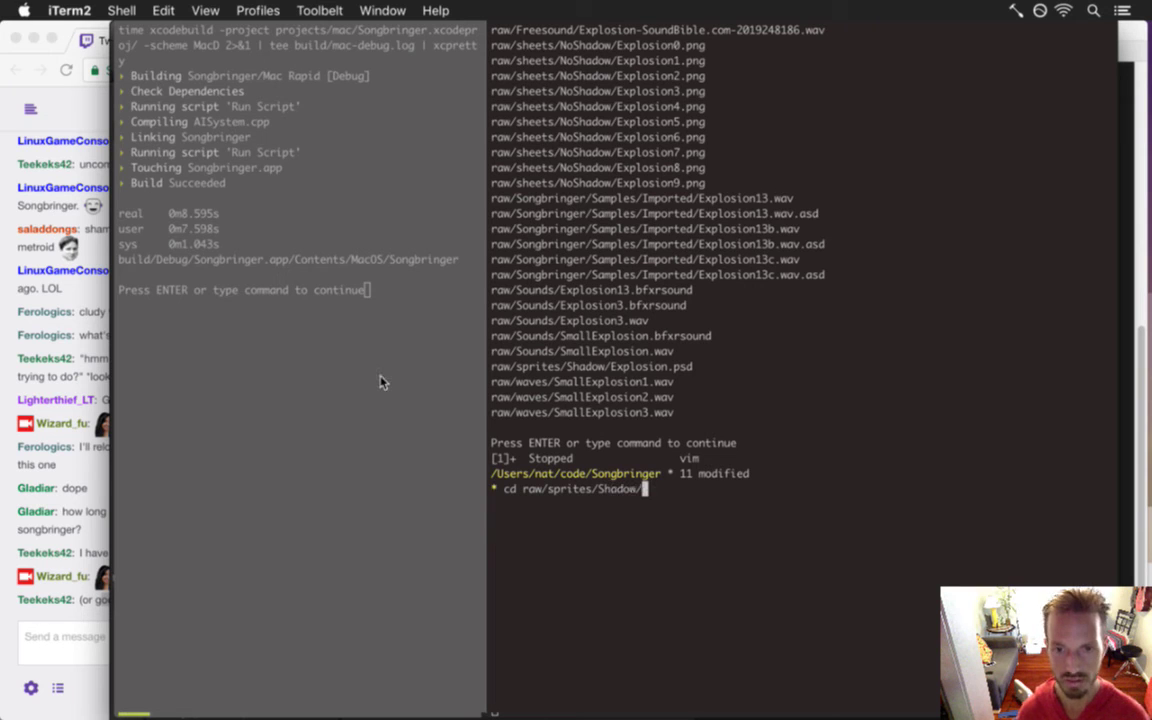
pyautogui.press('Return')
# Move Explosion.psd from the Shadow folder to ../NoShadow/ with git mv
pyautogui.write('git mv ')
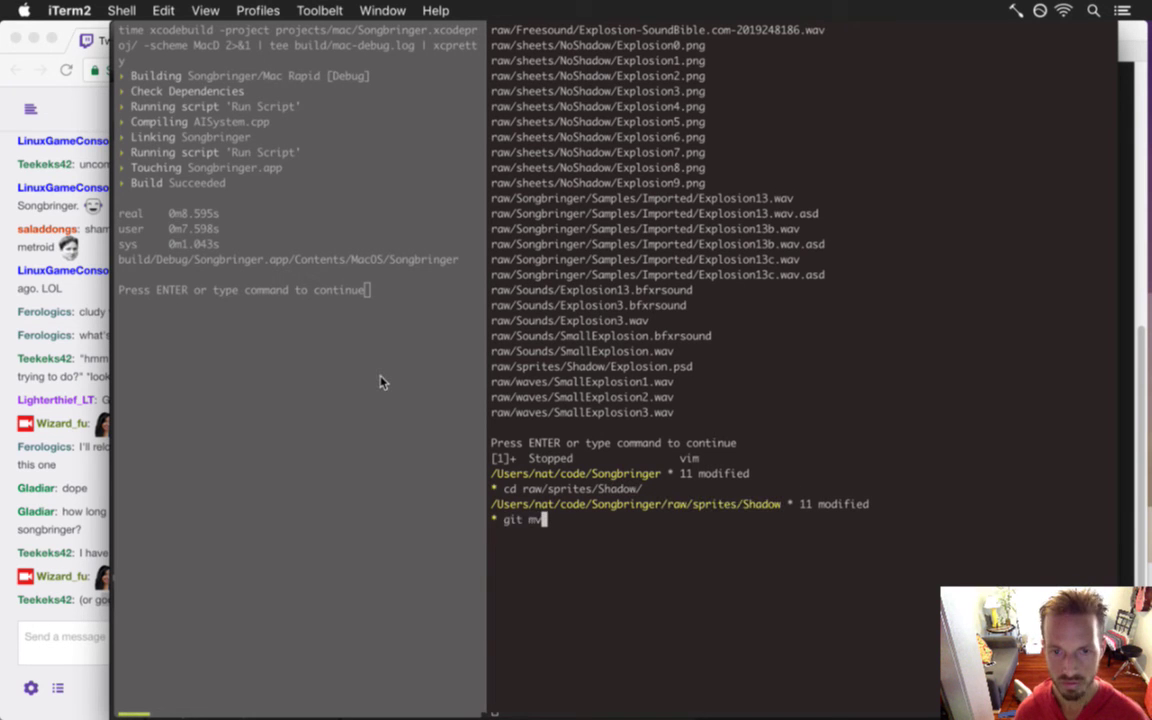
pyautogui.write('Exp')
pyautogui.press('Tab')
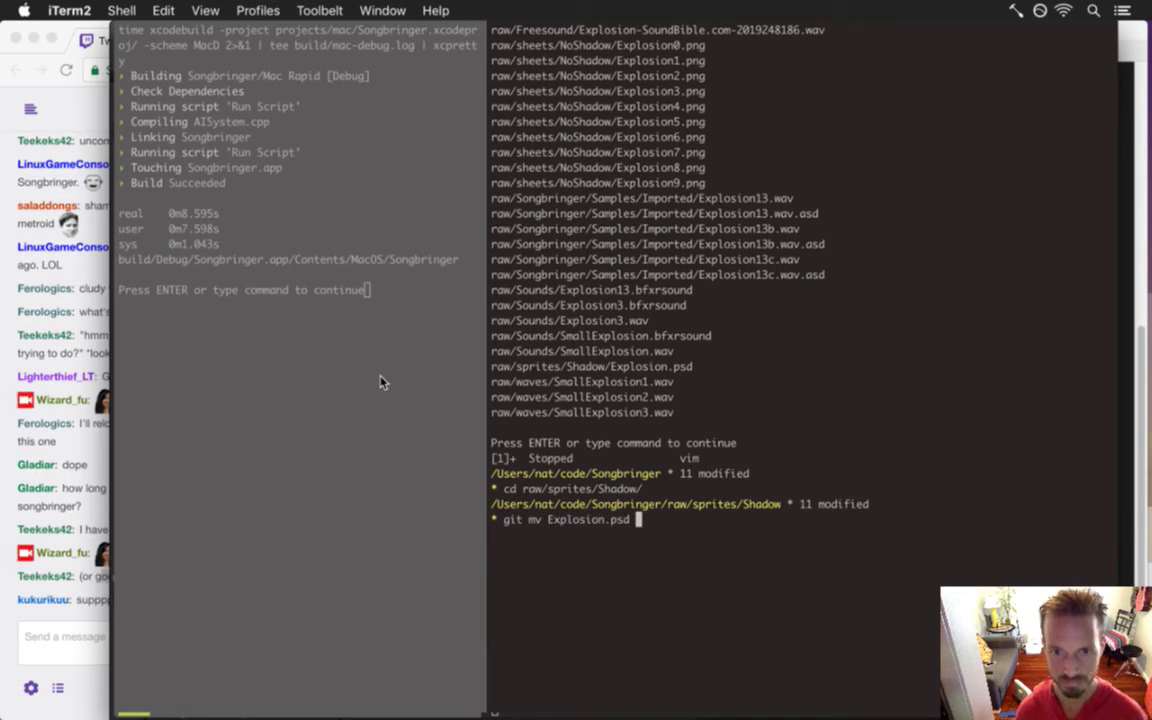
pyautogui.write('../N')
pyautogui.press('Tab')
pyautogui.press('Return')
# Go back to the Songbringer root directory, resume the suspended vim session with fg, and switch to Photoshop
pyautogui.write('cd ../../..')
pyautogui.press('Return')
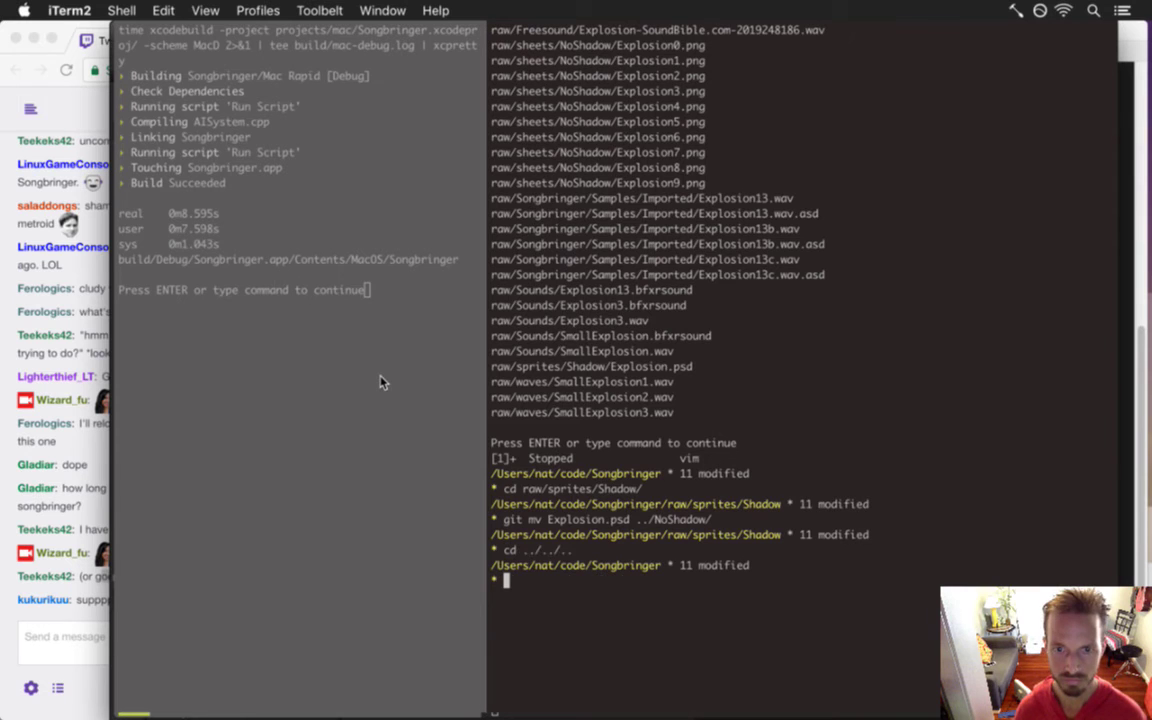
pyautogui.write('fg')
pyautogui.press('Return')
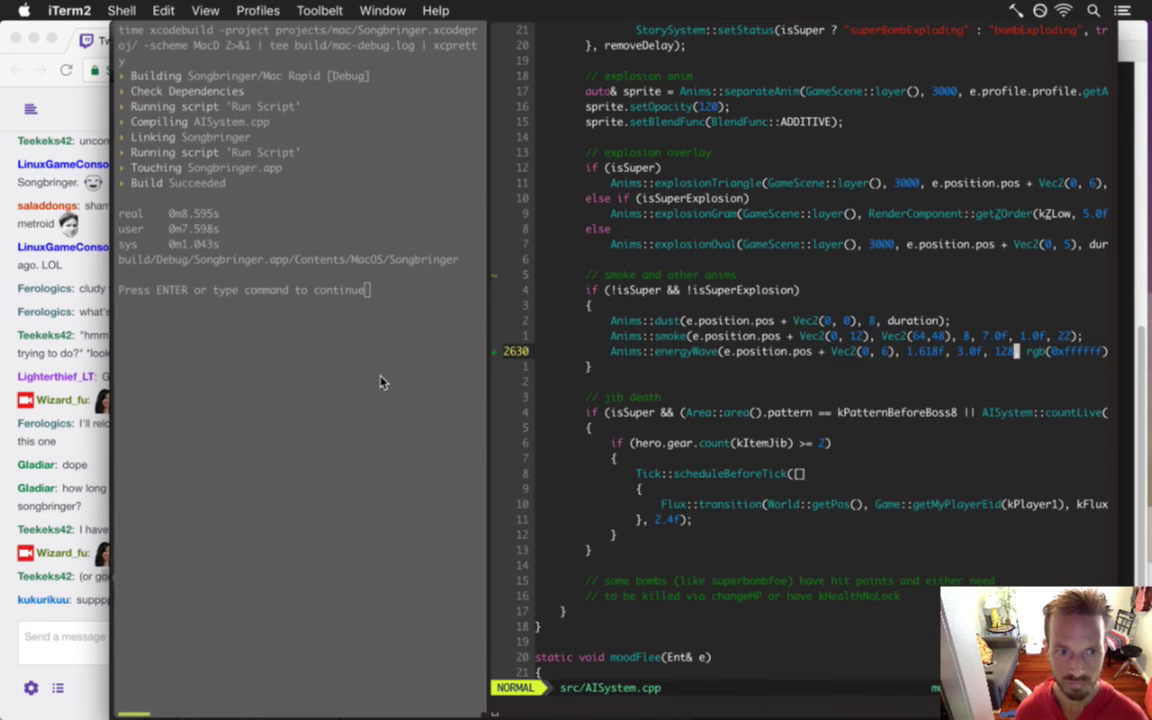
pyautogui.press('super+Tab')
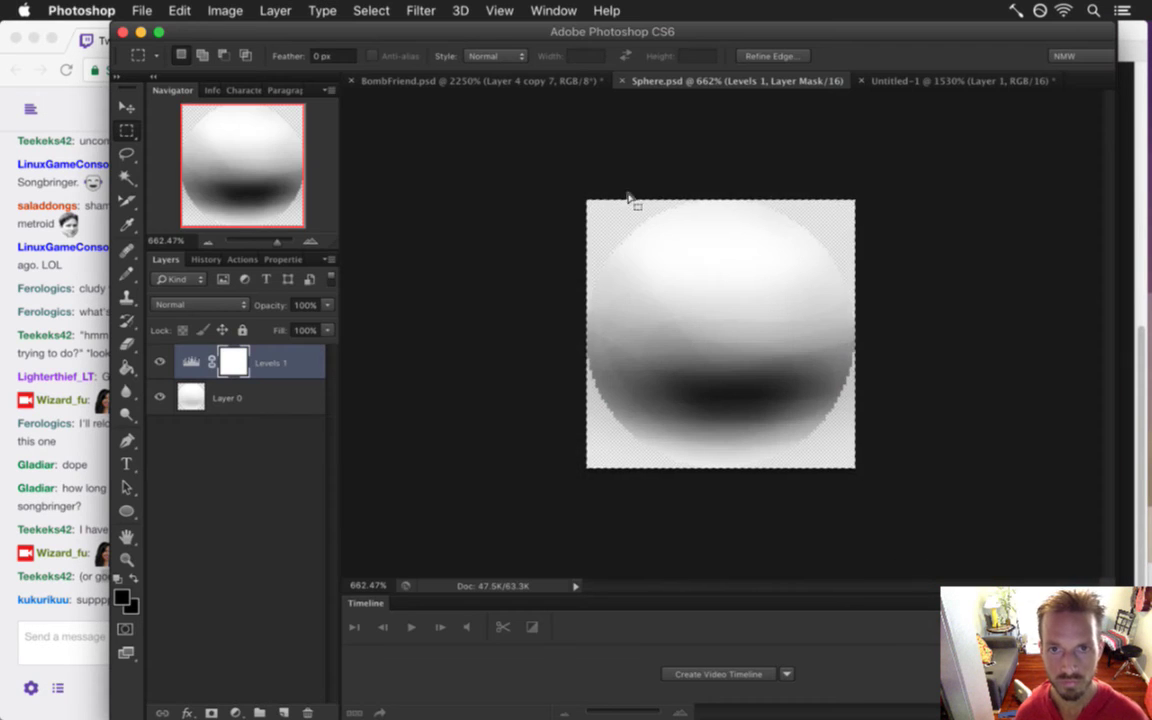
# Switch to the Twitch chat in Chrome and answer the newest viewer greeting with "sup"
pyautogui.click(82, 628)
pyautogui.moveTo(77, 600); pyautogui.dragTo(157, 607)
pyautogui.click(139, 638)
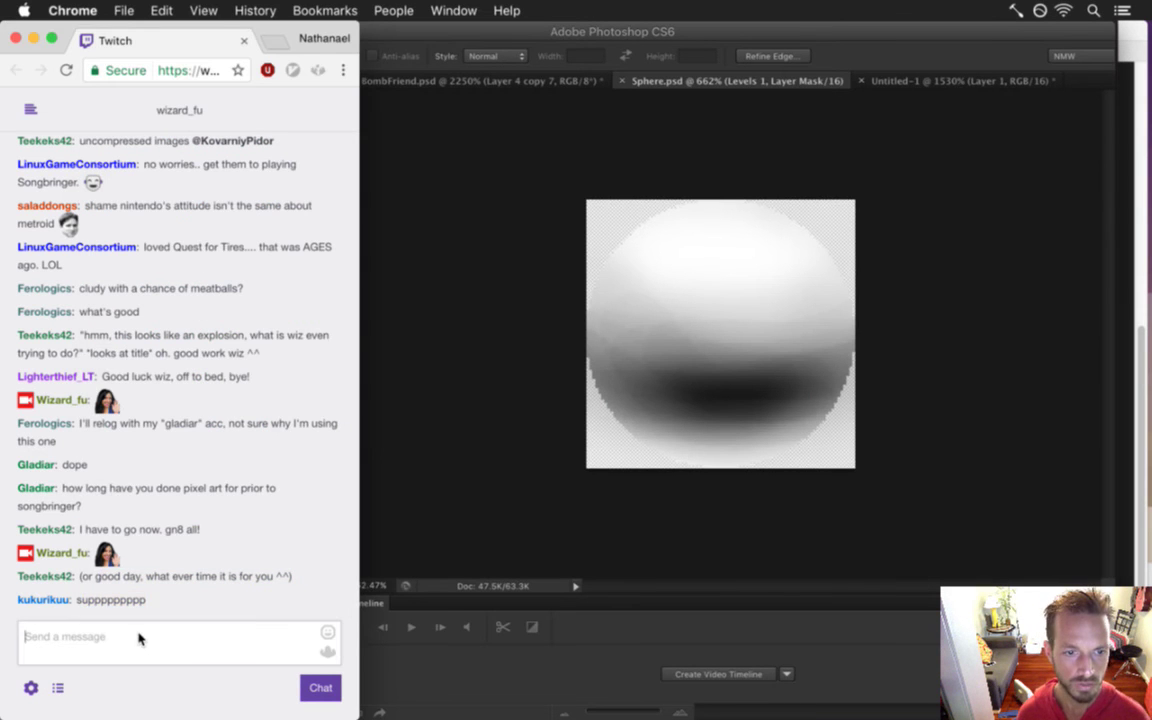
pyautogui.write('sup')
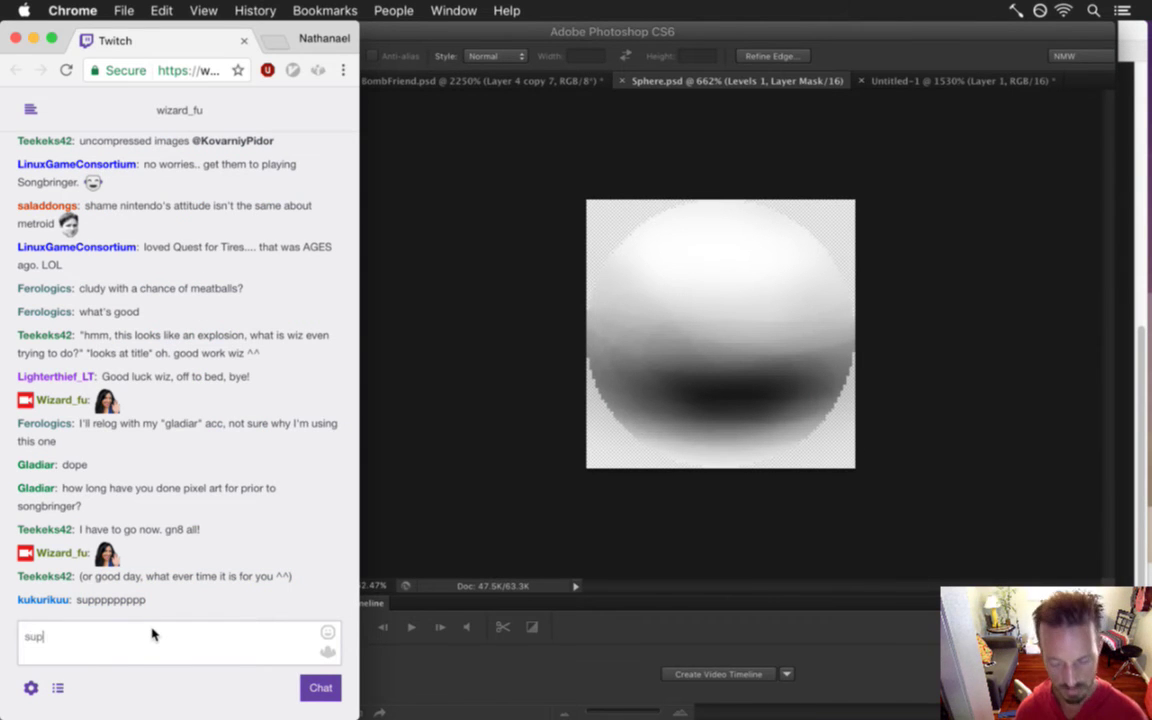
pyautogui.press('Return')
# Return to Photoshop and bring up the Open dialog for existing documents
pyautogui.click(442, 411)
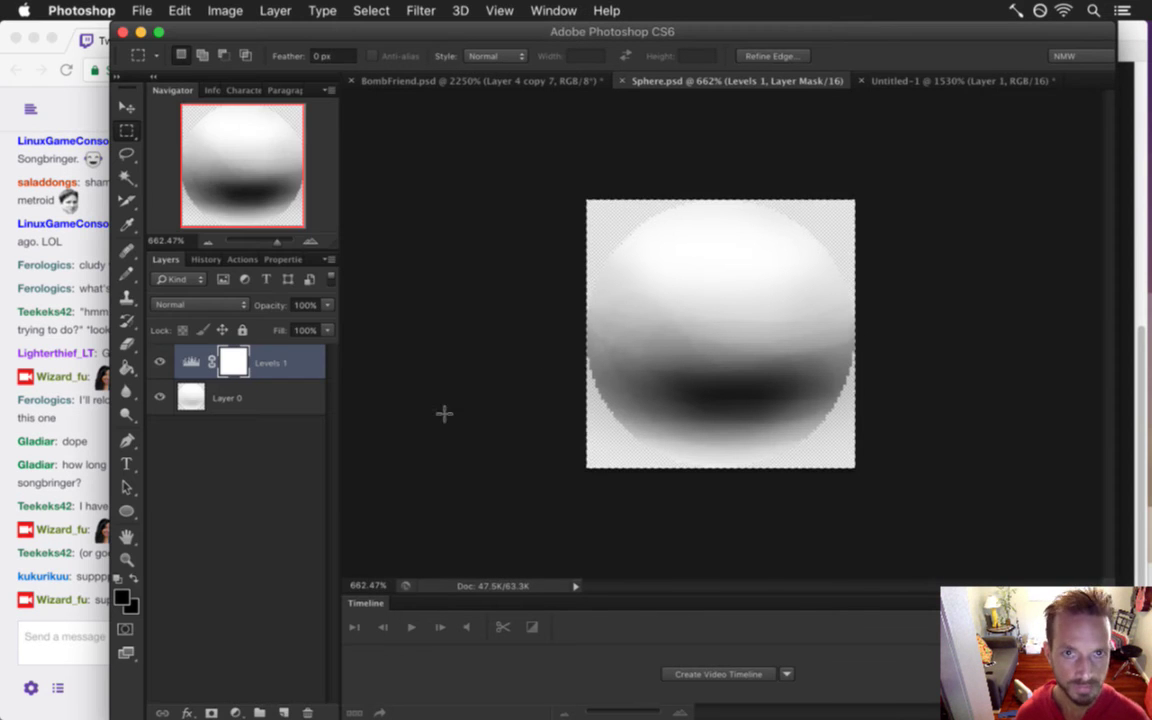
pyautogui.click(145, 10)
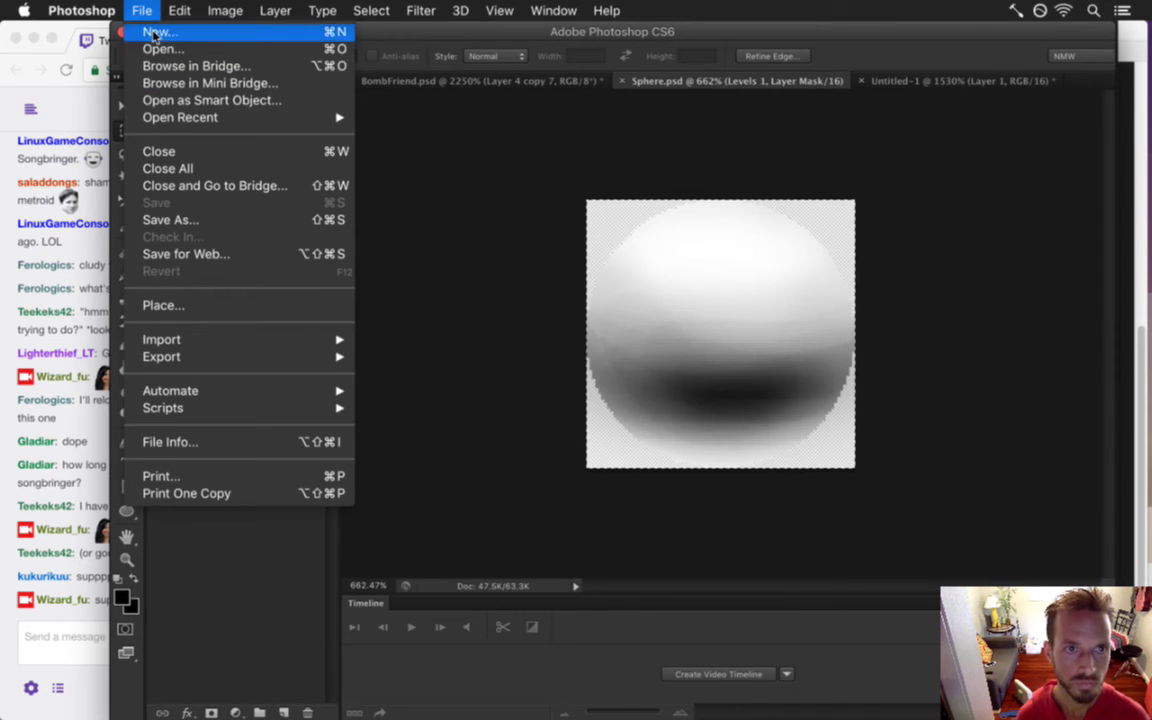
pyautogui.click(170, 50)
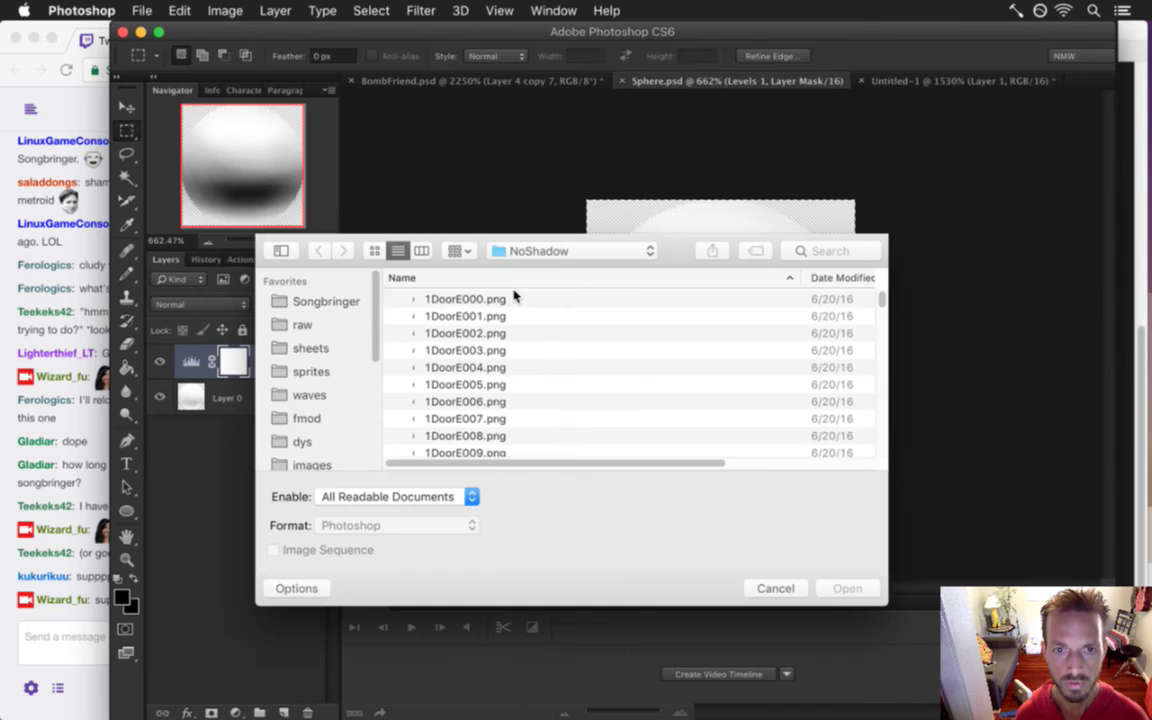
pyautogui.press('super+Tab')
pyautogui.click(563, 387)
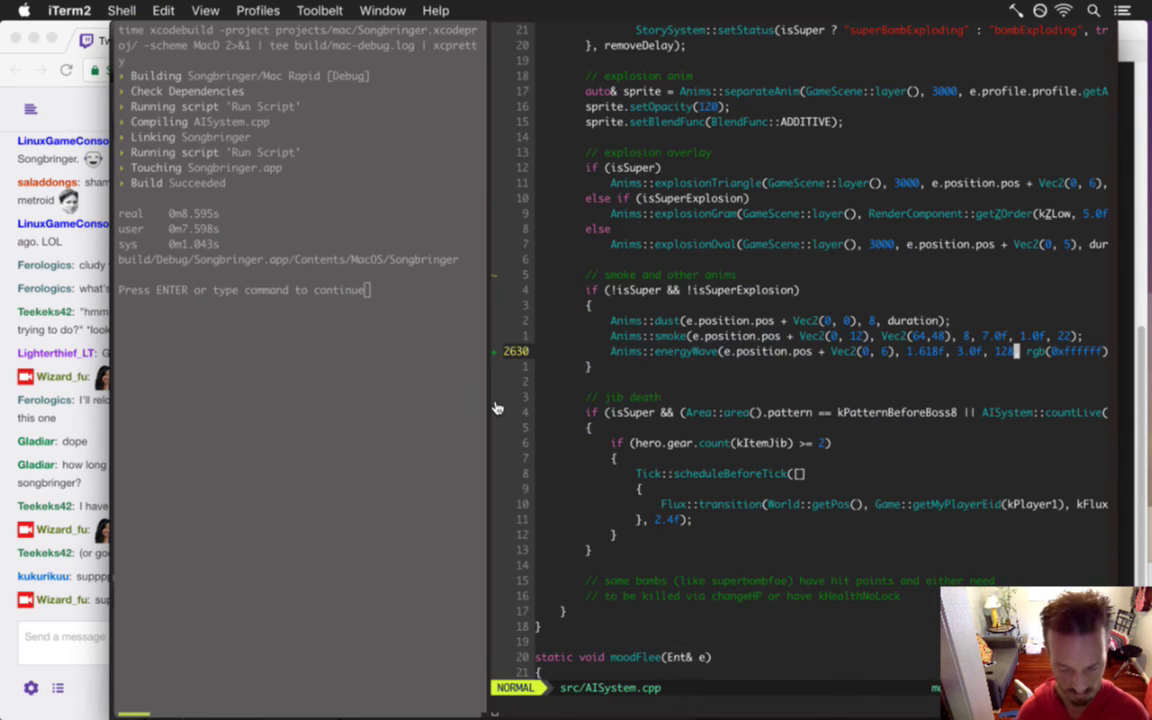
pyautogui.press('Return')
pyautogui.press('super+Tab')
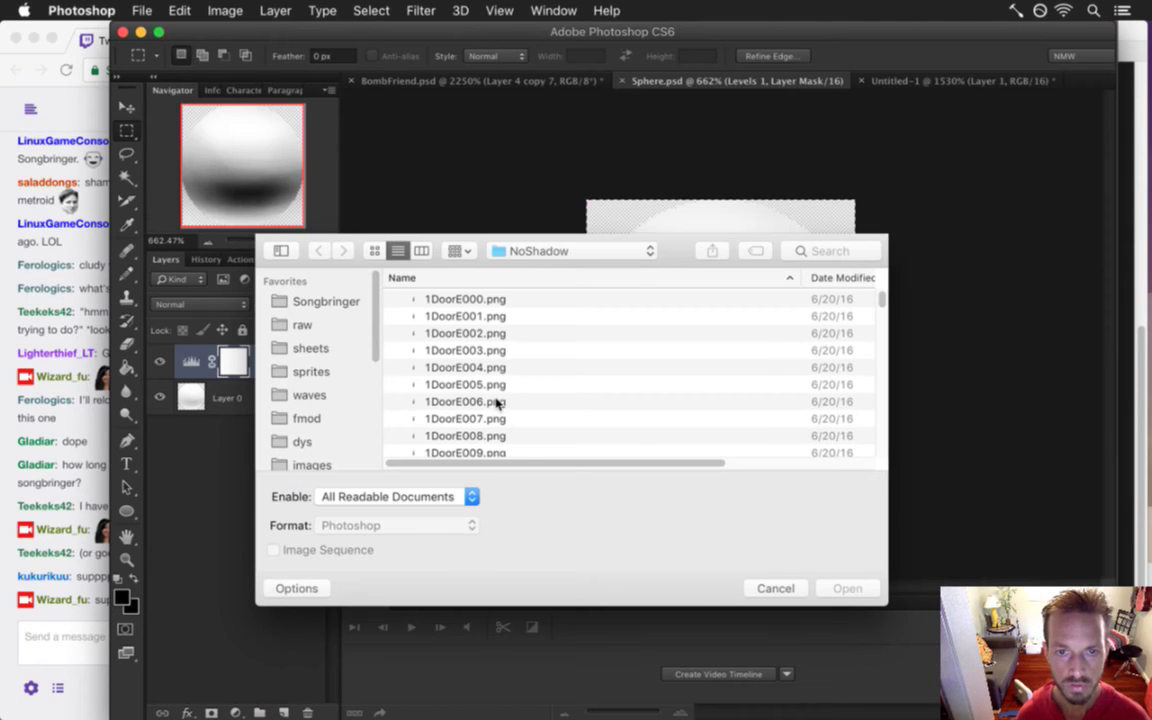
# Open Explosion.psd from the NoShadow folder inside sprites
pyautogui.click(575, 368)
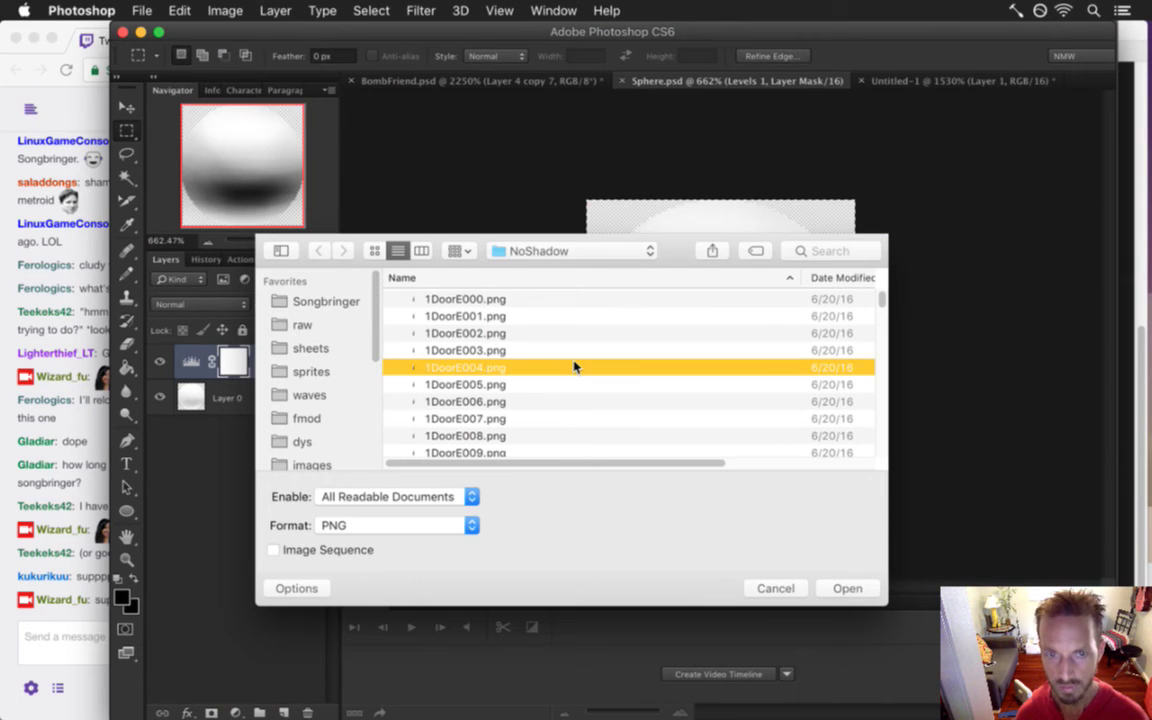
pyautogui.click(318, 372)
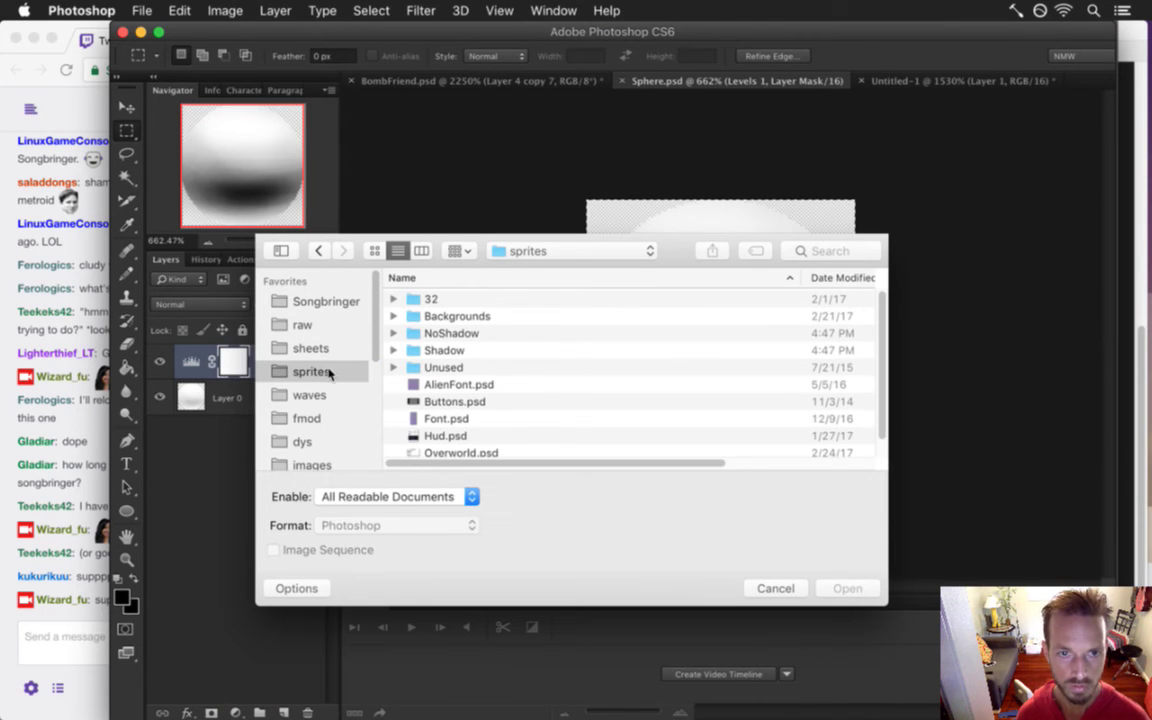
pyautogui.doubleClick(452, 334)
pyautogui.click(472, 376)
pyautogui.press('e')
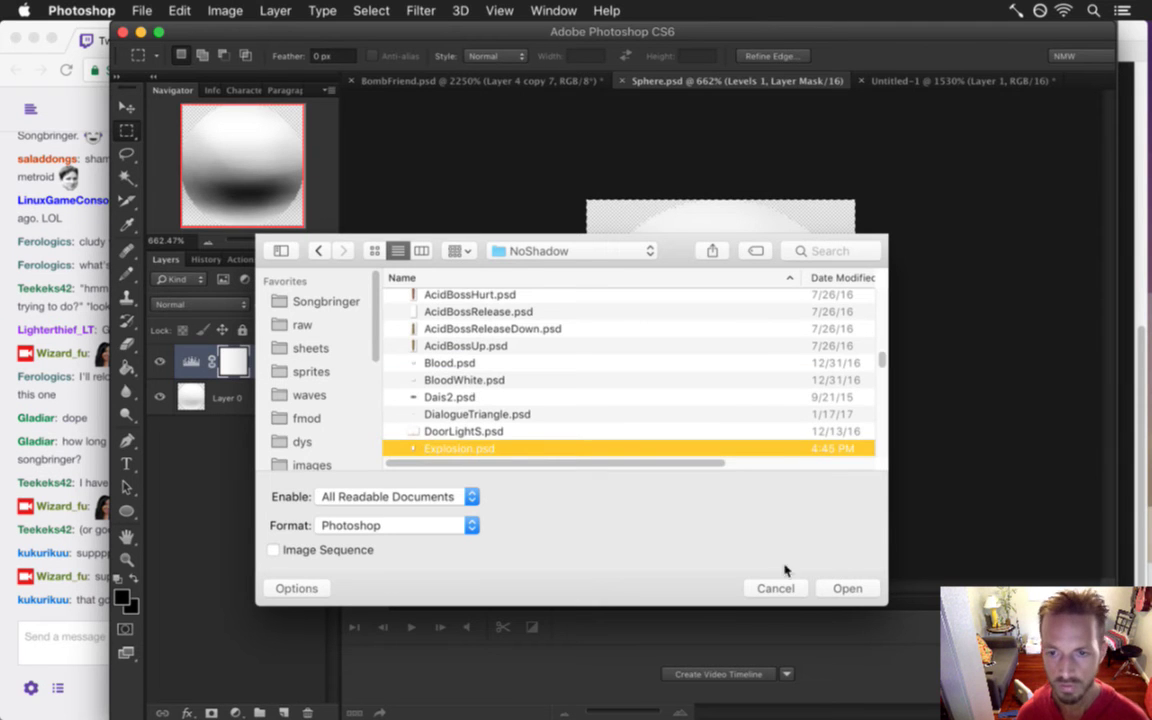
pyautogui.click(847, 588)
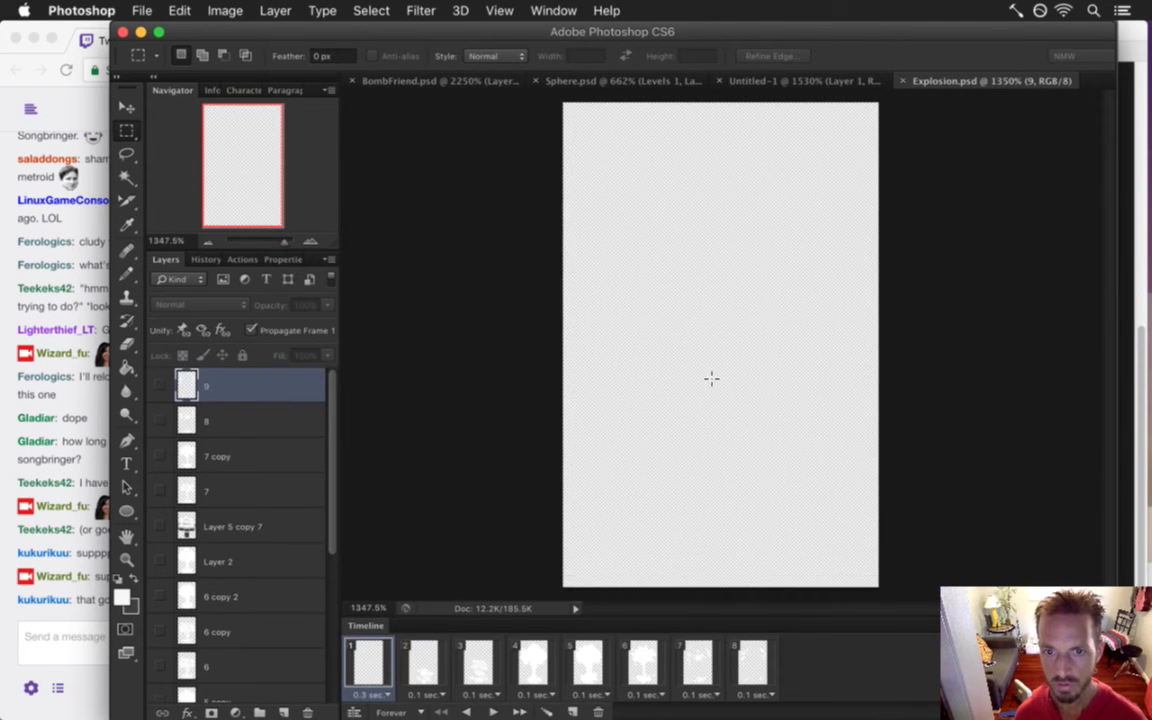
# Select all eight timeline frames, make the Color Fill 1 background layer visible in them, and save the document
pyautogui.click(529, 668)
pyautogui.click(374, 667)
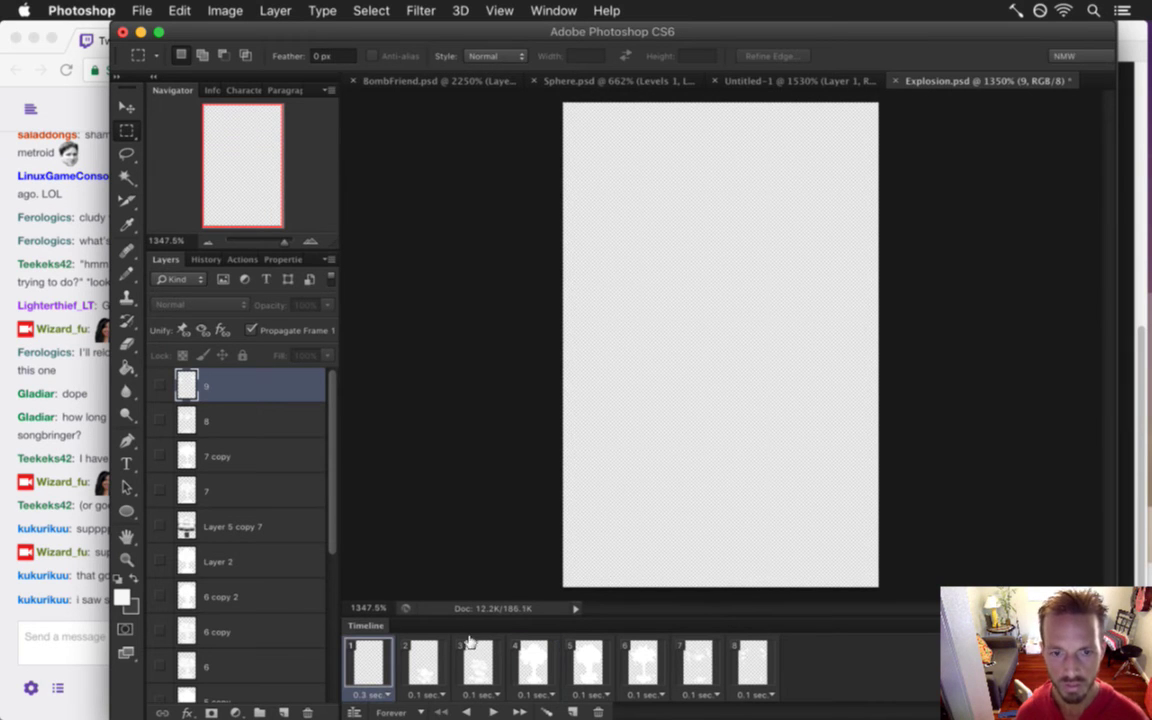
pyautogui.keyDown('shift'); pyautogui.click(753, 662); pyautogui.keyUp('shift')
pyautogui.moveTo(330, 522); pyautogui.dragTo(320, 682)
pyautogui.click(160, 686)
pyautogui.press('super+s')
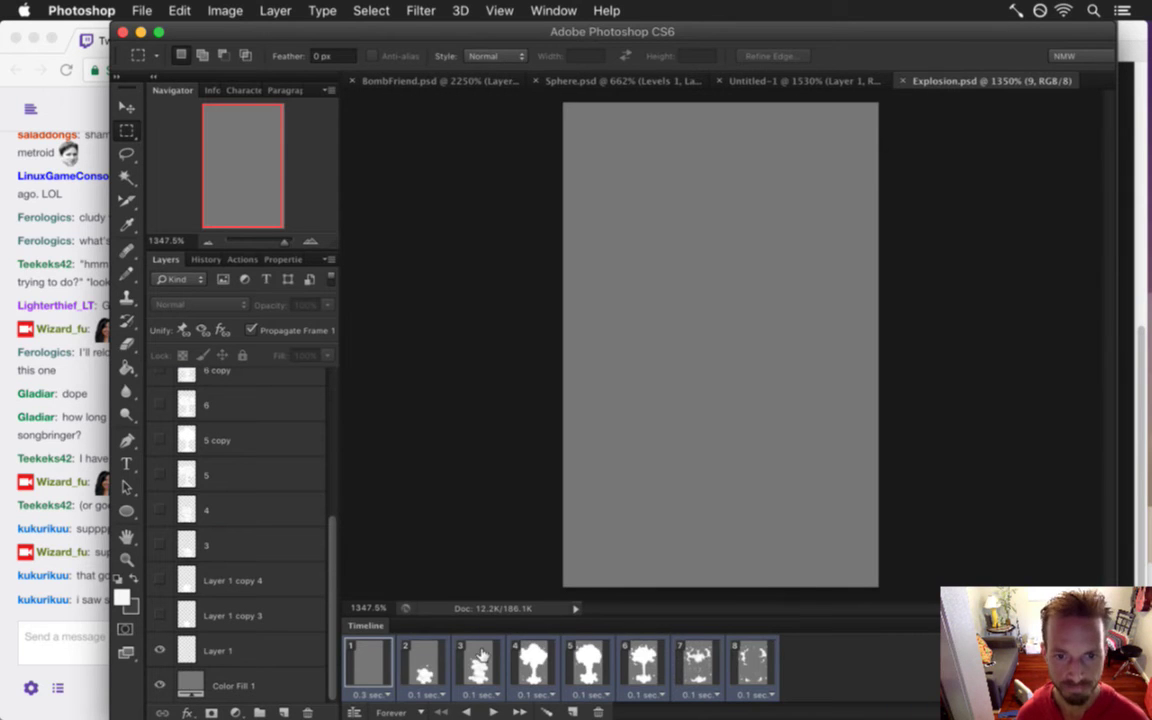
# Display animation frame 3, and switch to Chrome to read the latest viewer messages in the Twitch chat
pyautogui.click(480, 653)
pyautogui.click(92, 637)
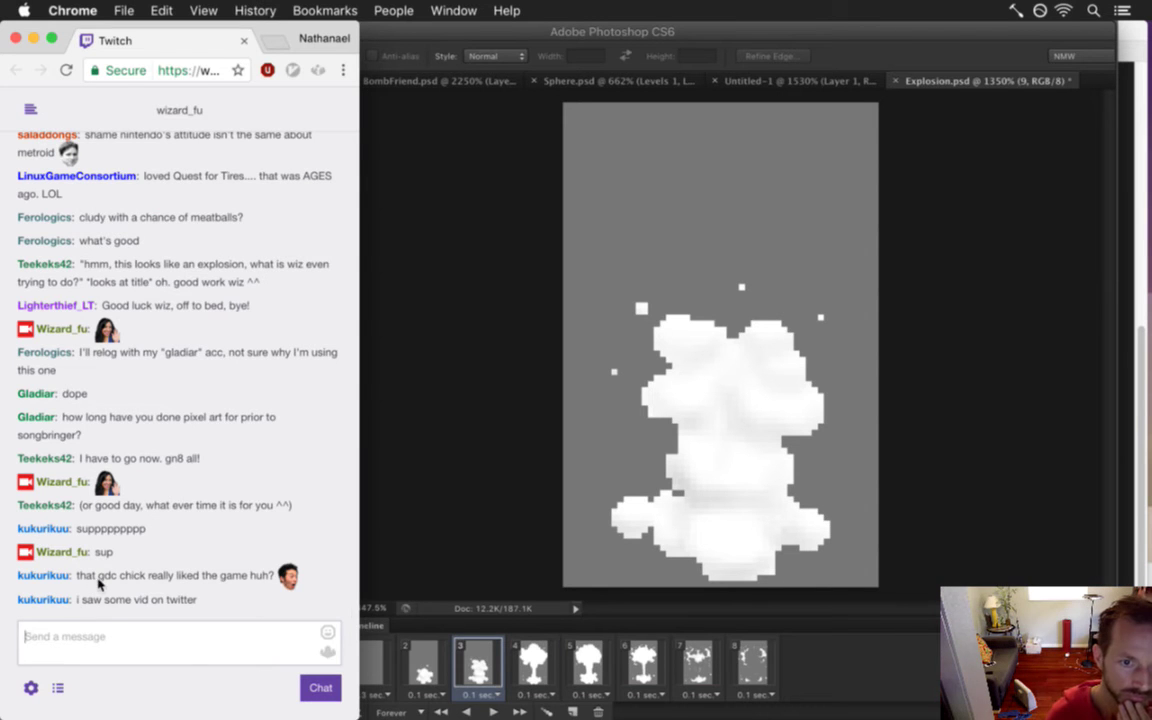
pyautogui.moveTo(78, 576); pyautogui.dragTo(250, 576)
pyautogui.click(265, 589)
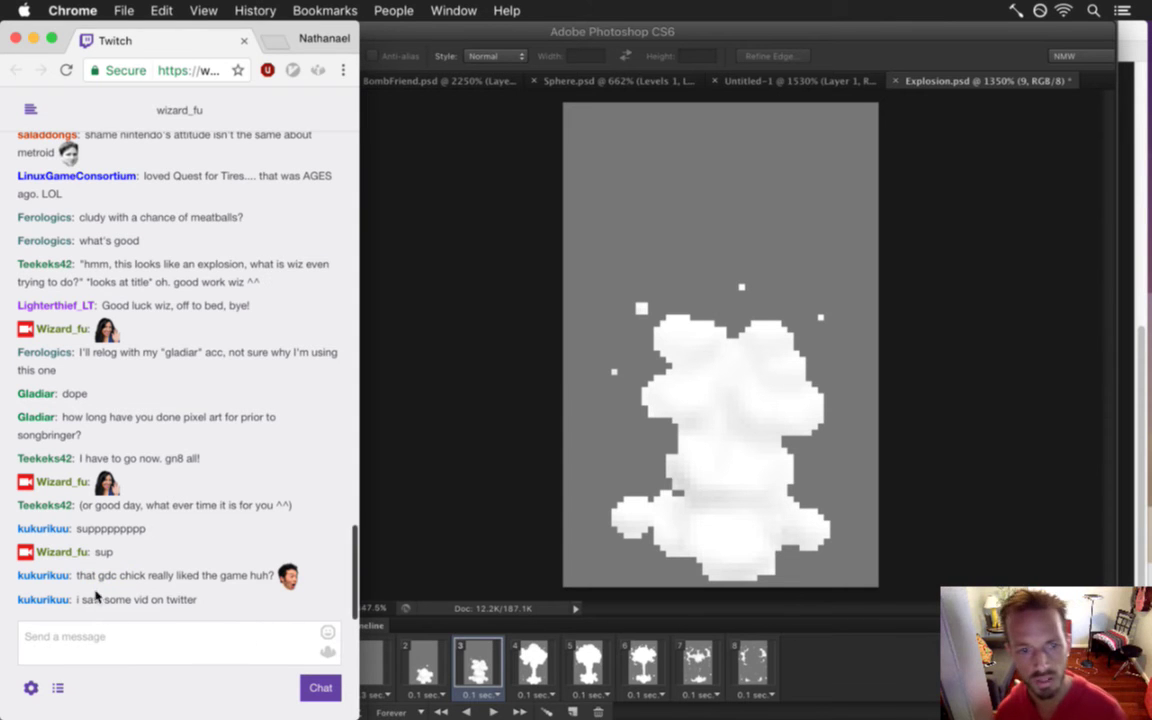
pyautogui.moveTo(90, 600); pyautogui.dragTo(196, 599)
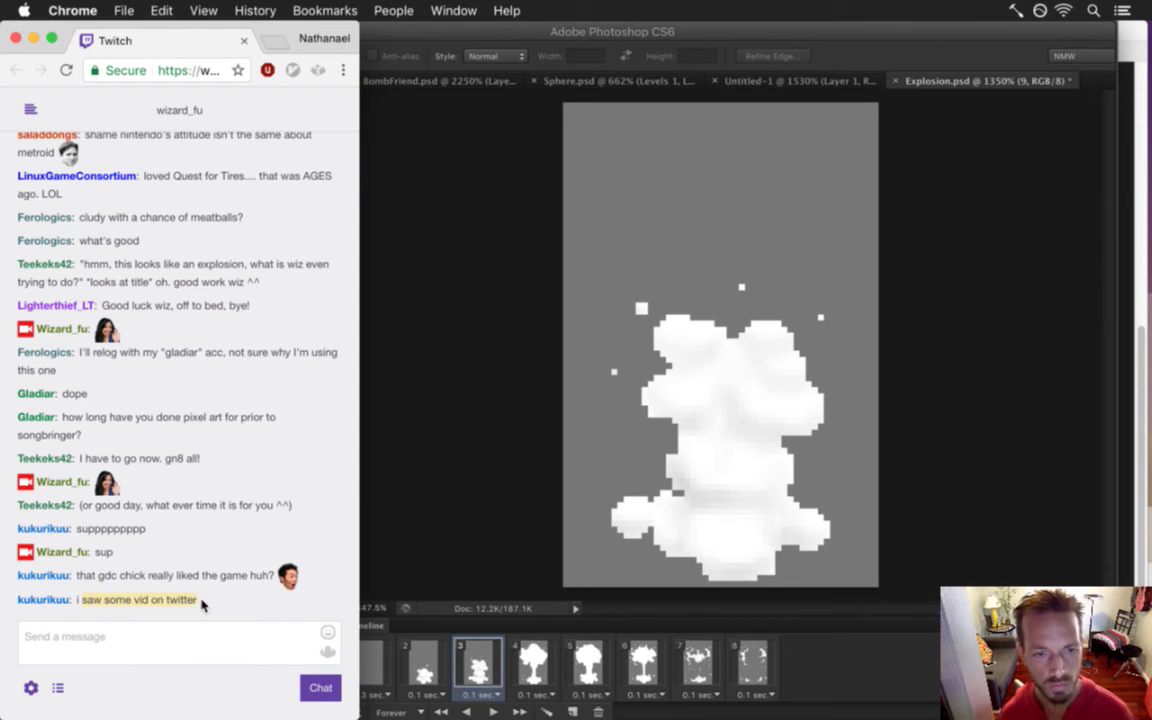
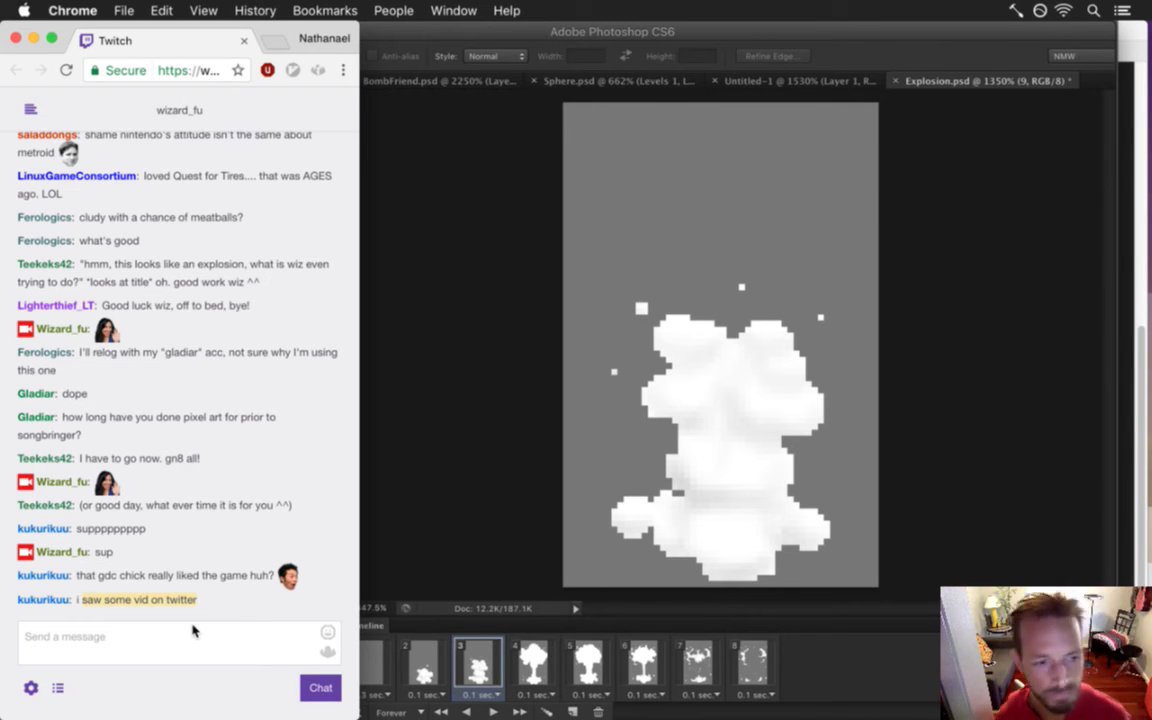
# Switch back to Photoshop and save Explosion.psd with frame 3 selected
pyautogui.click(455, 410)
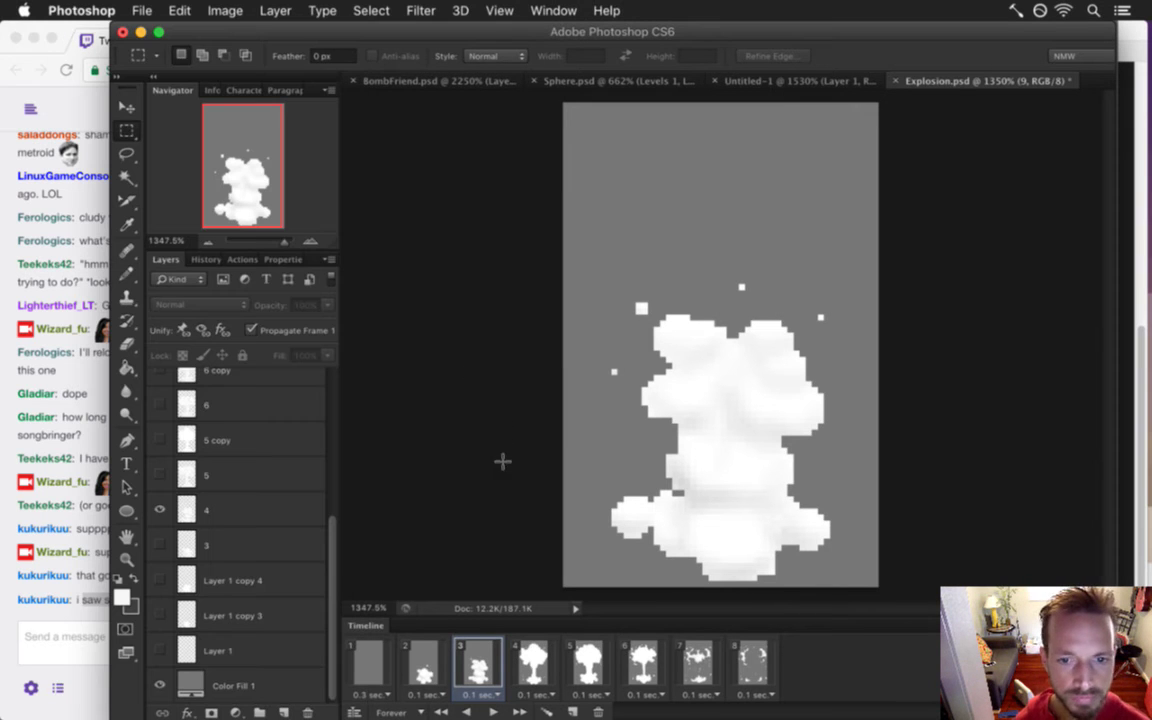
pyautogui.press('super+s')
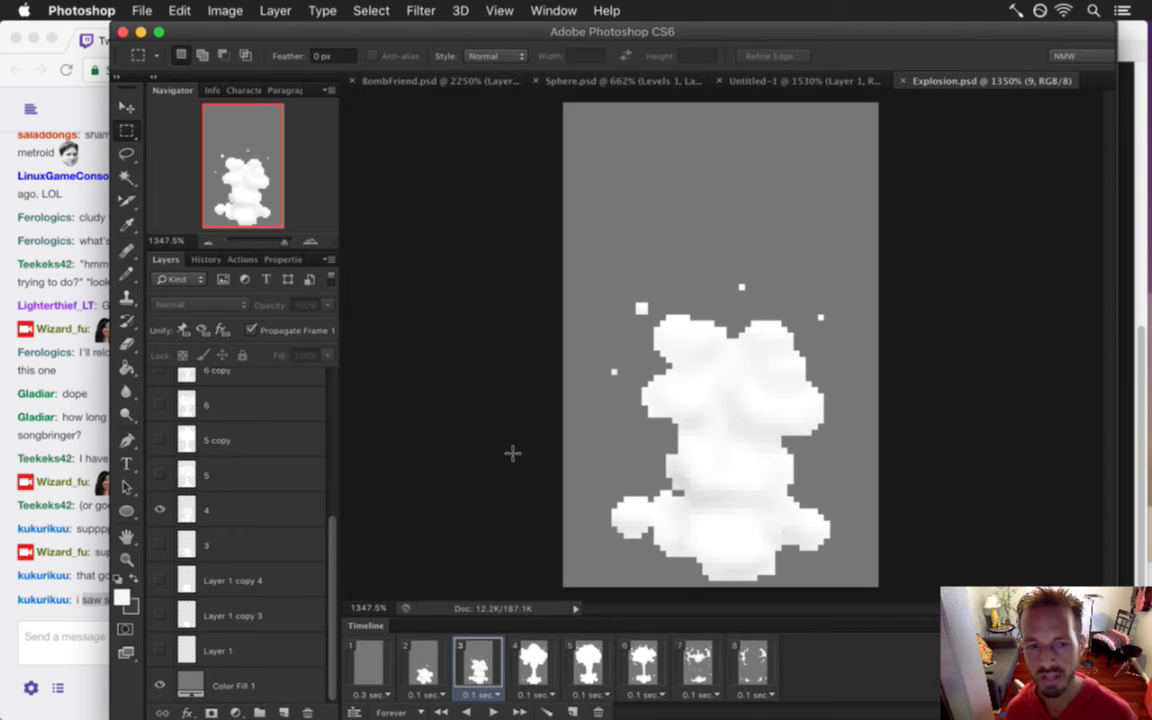
pyautogui.click(141, 10)
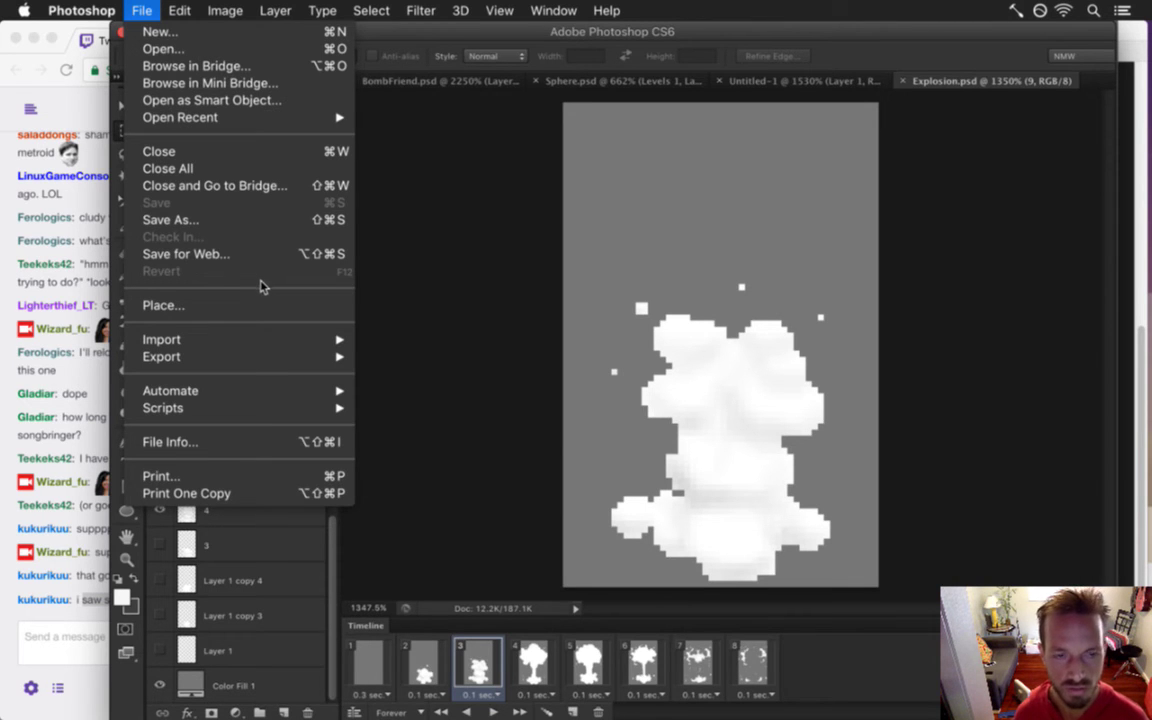
pyautogui.click(471, 394)
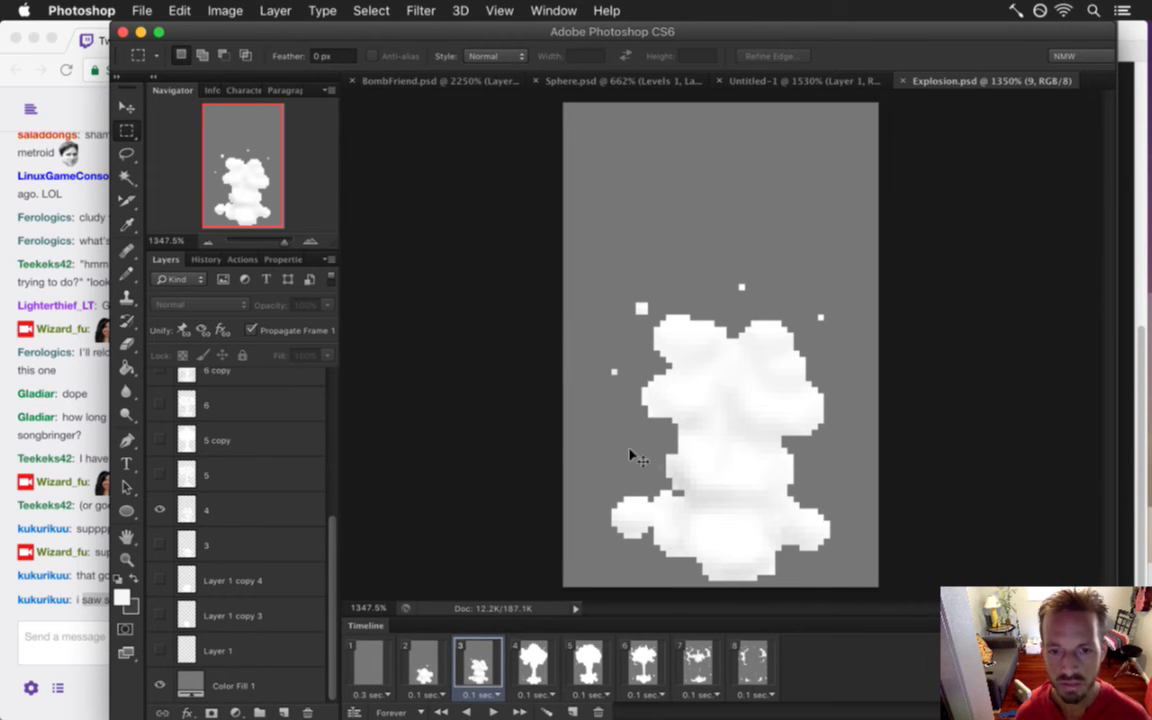
# Switch to iTerm2, dismiss the old build output, and build and launch the Songbringer debug game
pyautogui.press('super+Tab')
pyautogui.press('super+Tab')
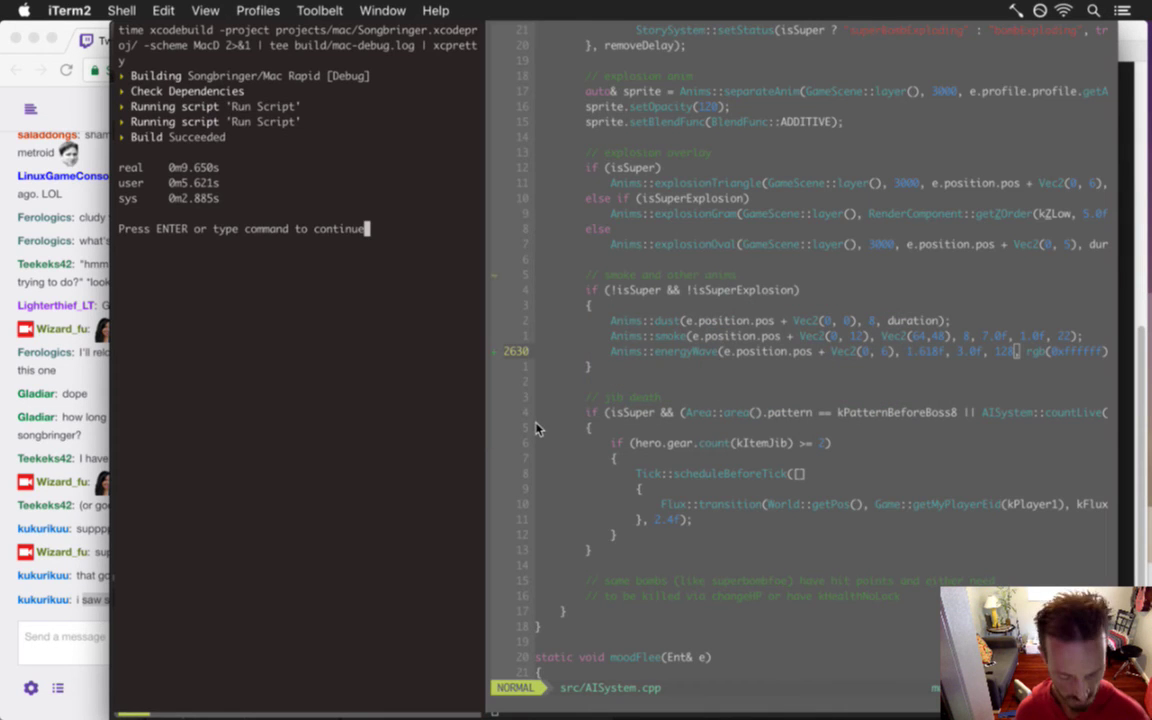
pyautogui.press('Return')
pyautogui.press('super+]')
pyautogui.press('F5')
pyautogui.press('super+[')
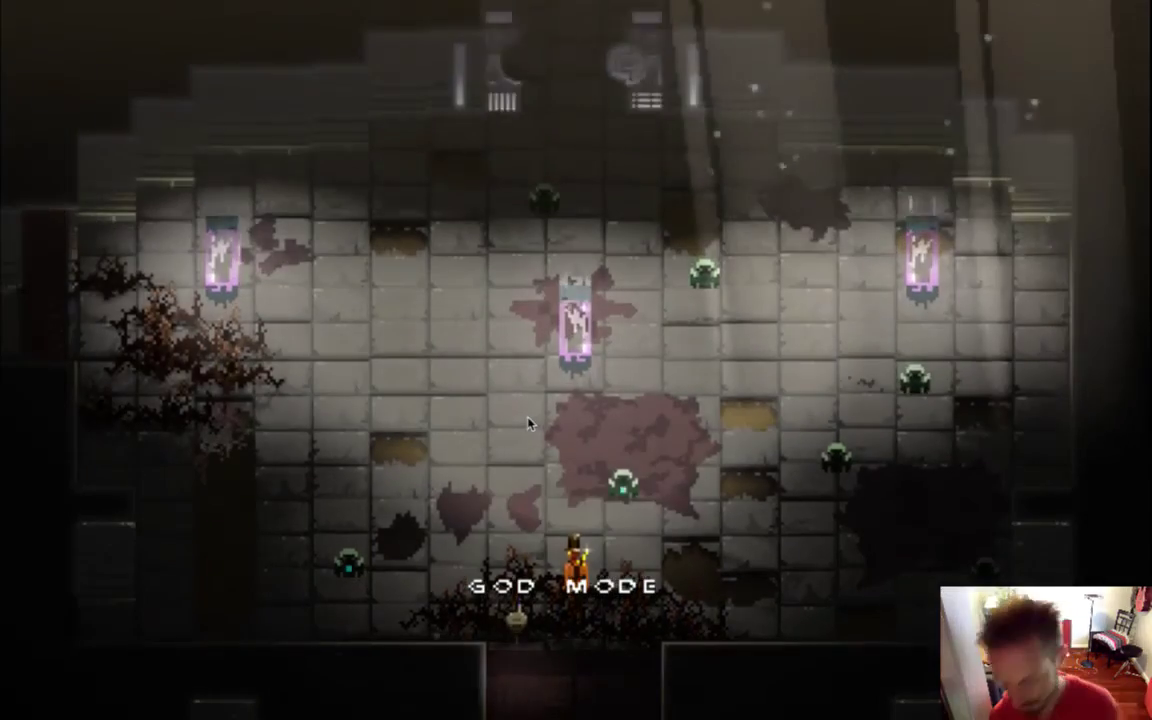
# Trigger the hurt-foes debug command and place a bomb near the room's east wall to check its explosion
pyautogui.press('h')
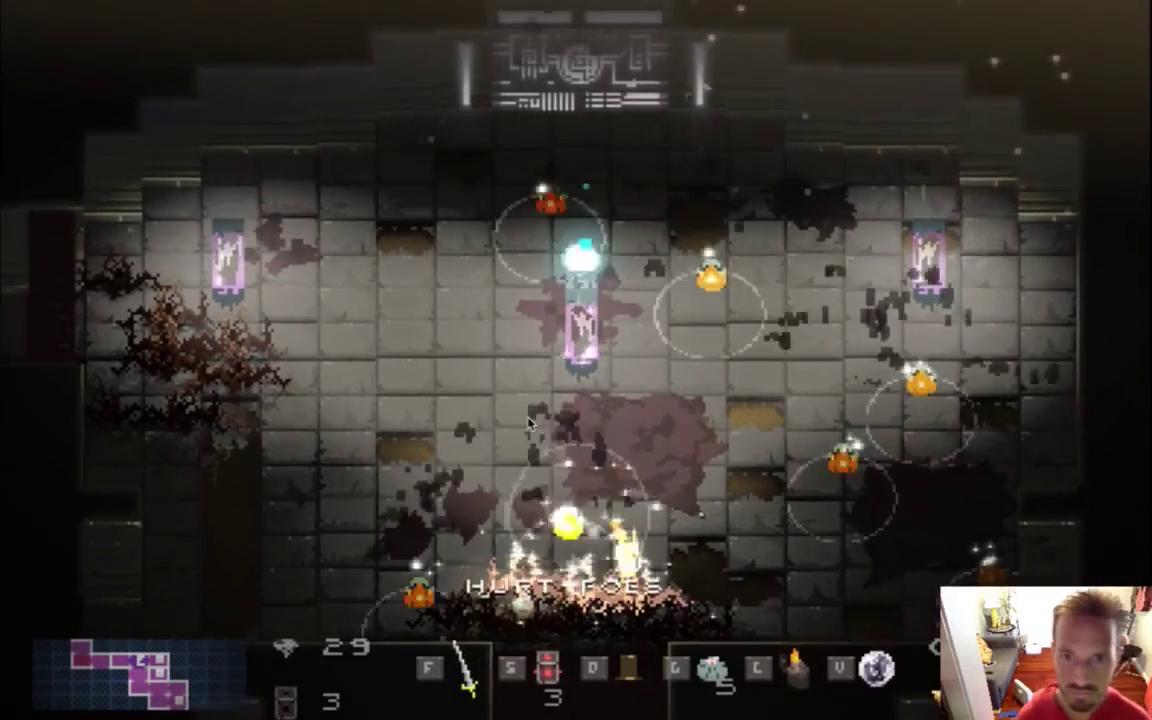
pyautogui.press('Right')
pyautogui.press('Up')
pyautogui.press('Right')
pyautogui.press('s')
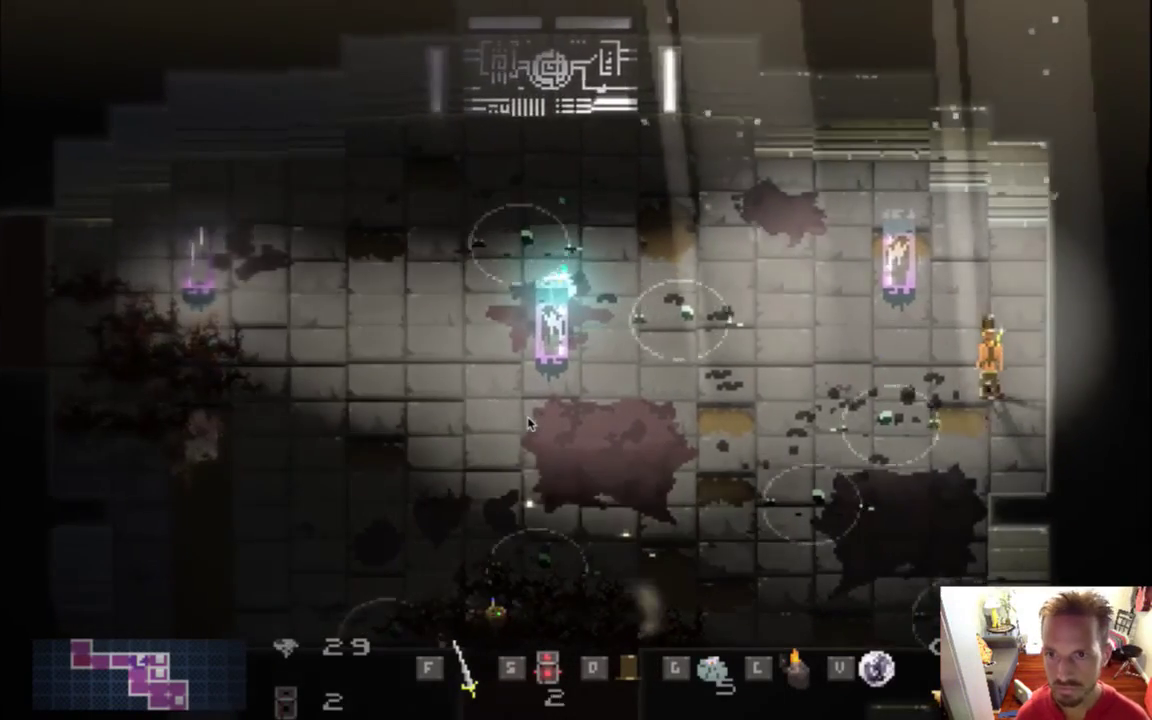
pyautogui.press('Left')
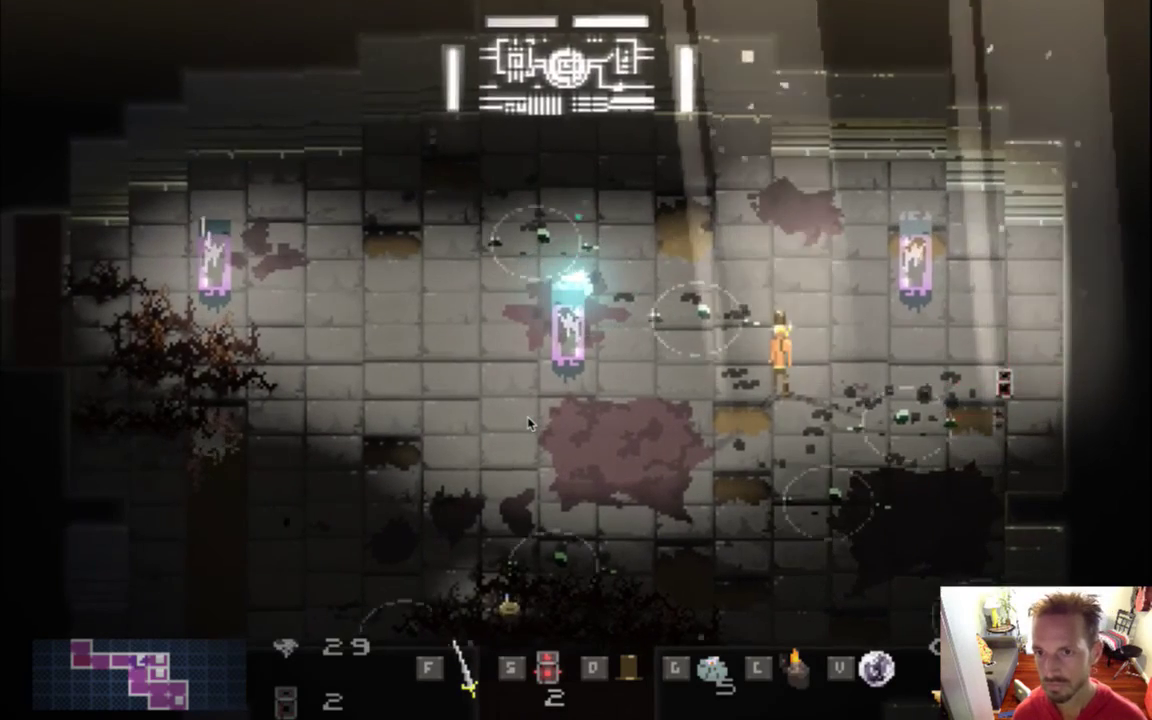
pyautogui.press('space')
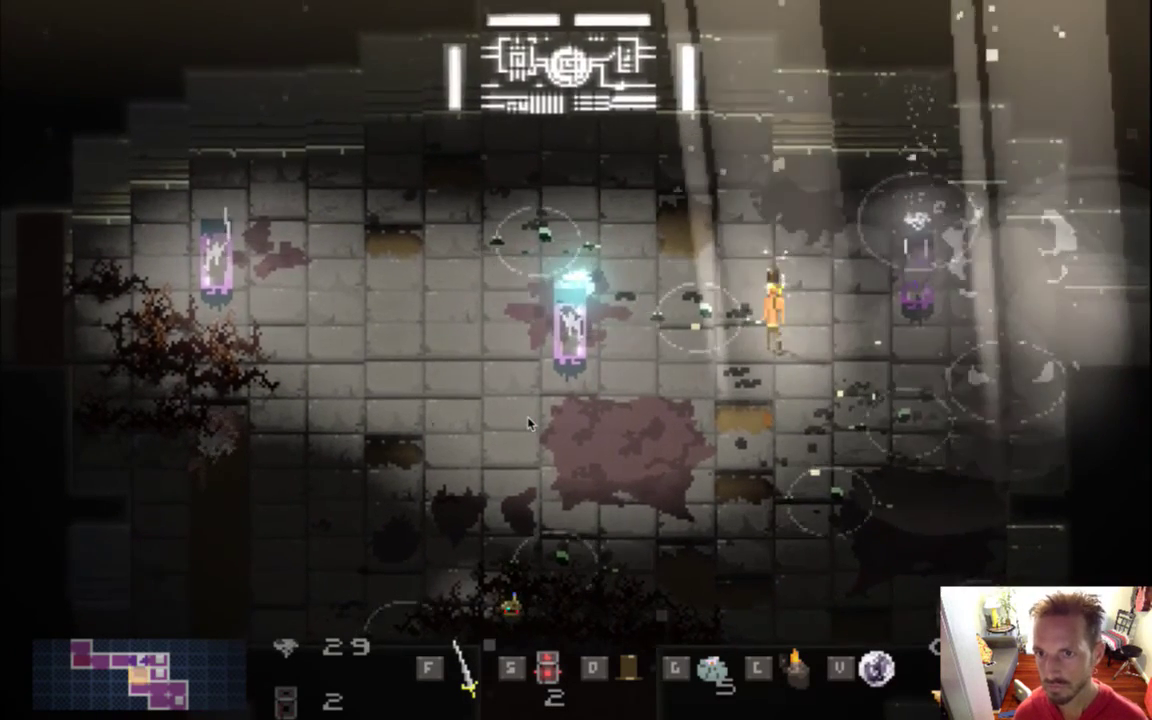
# Place another bomb, slow the game to 0.2x to watch the explosion effects, and quit the game
pyautogui.press('s')
pyautogui.press('Left')
pyautogui.press('Right')
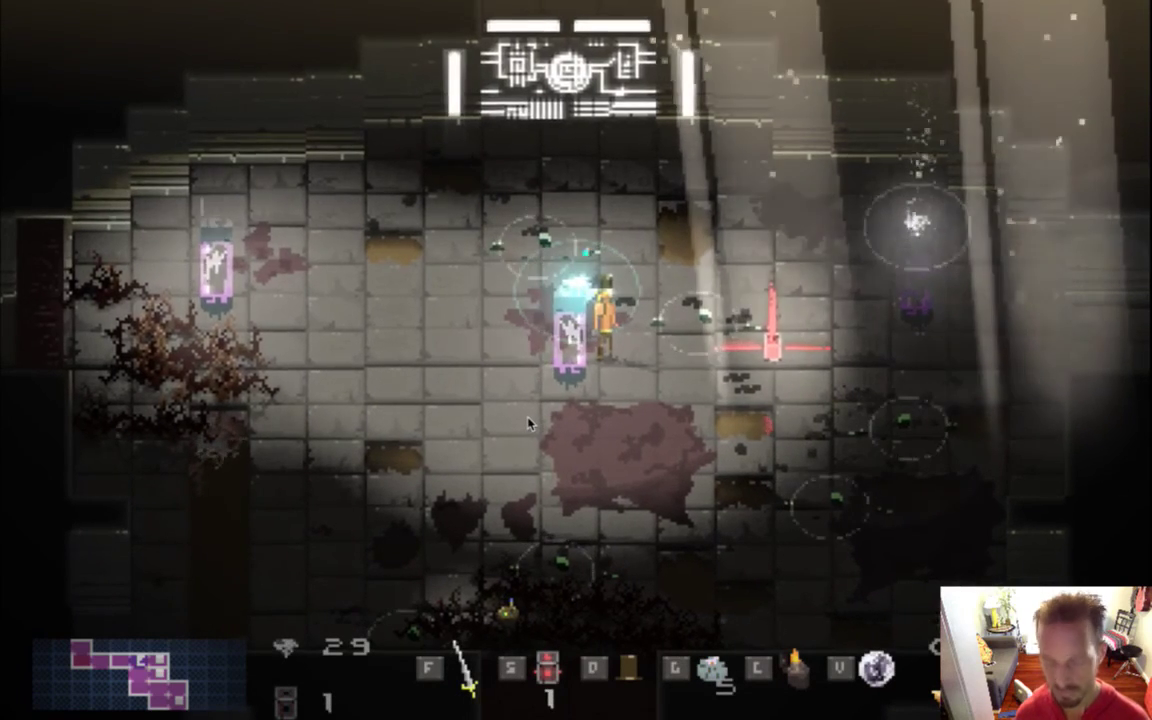
pyautogui.press('-')
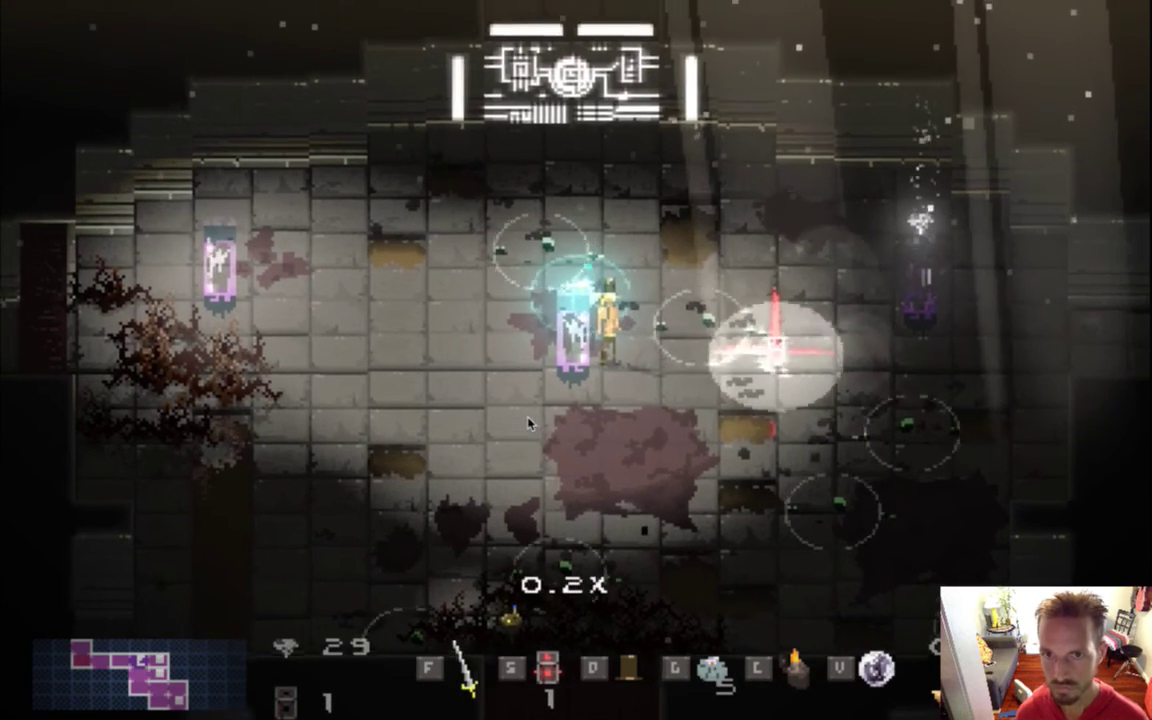
pyautogui.press('Up')
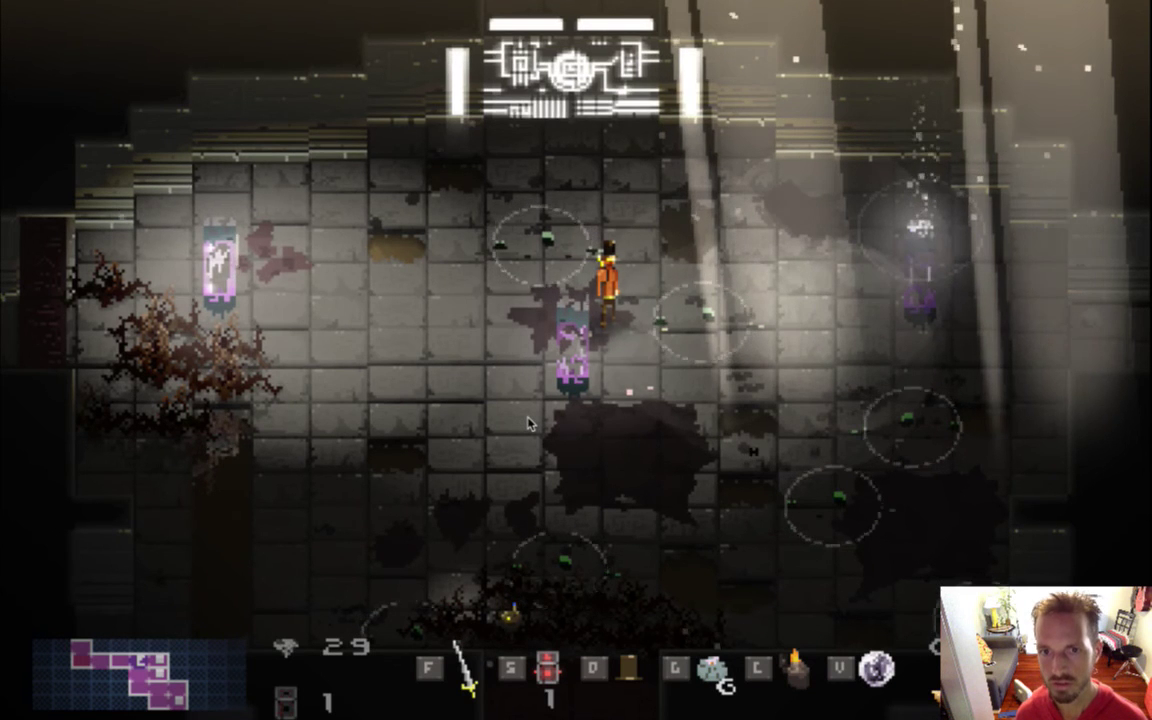
pyautogui.press('super+q')
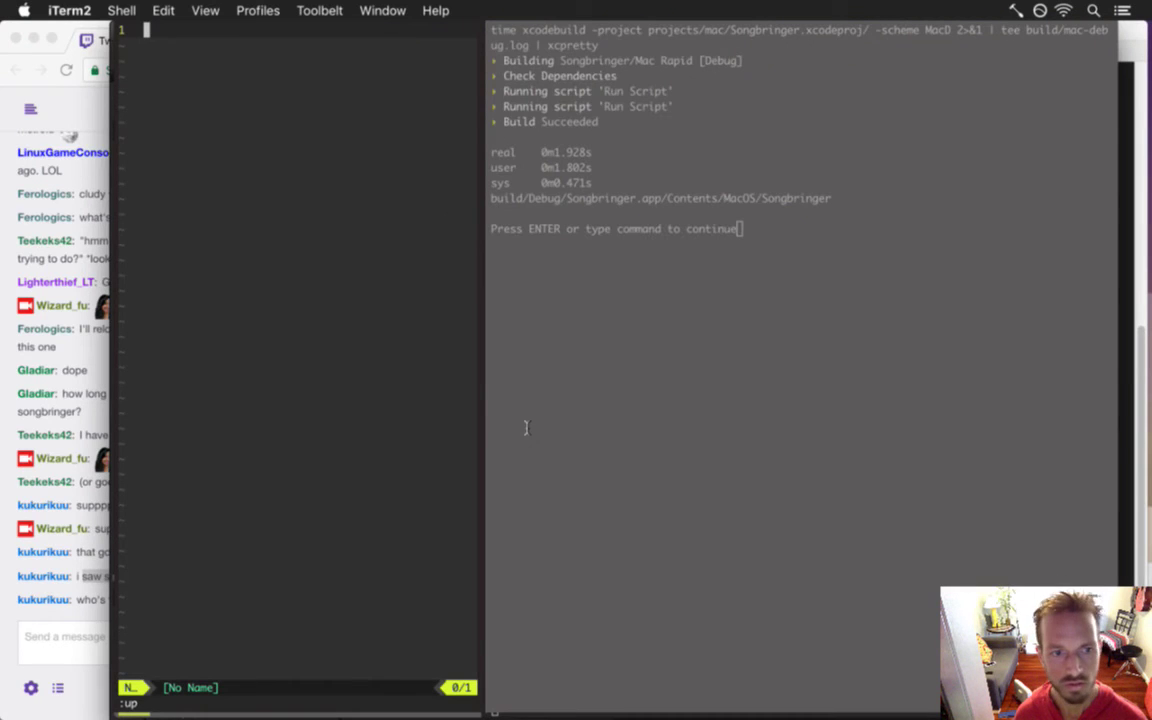
# Switch to Chrome and read the newest viewer question in the Twitch chat
pyautogui.press('super+Tab')
pyautogui.press('super+Tab')
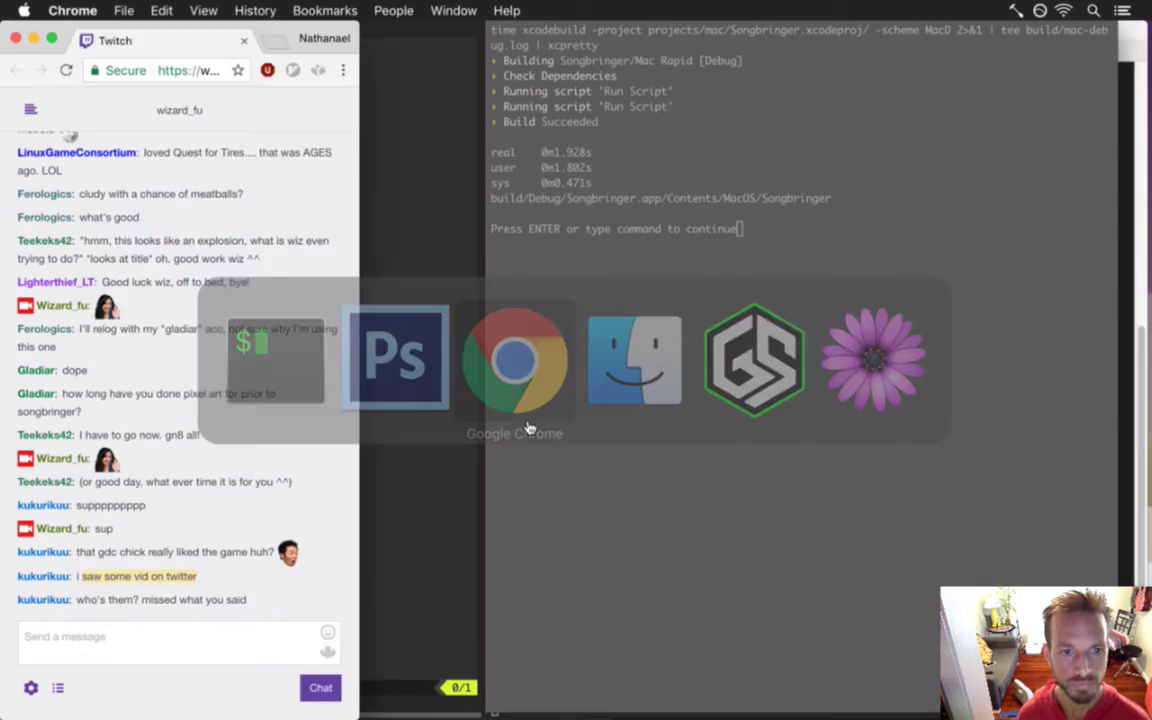
pyautogui.moveTo(100, 599); pyautogui.dragTo(147, 604)
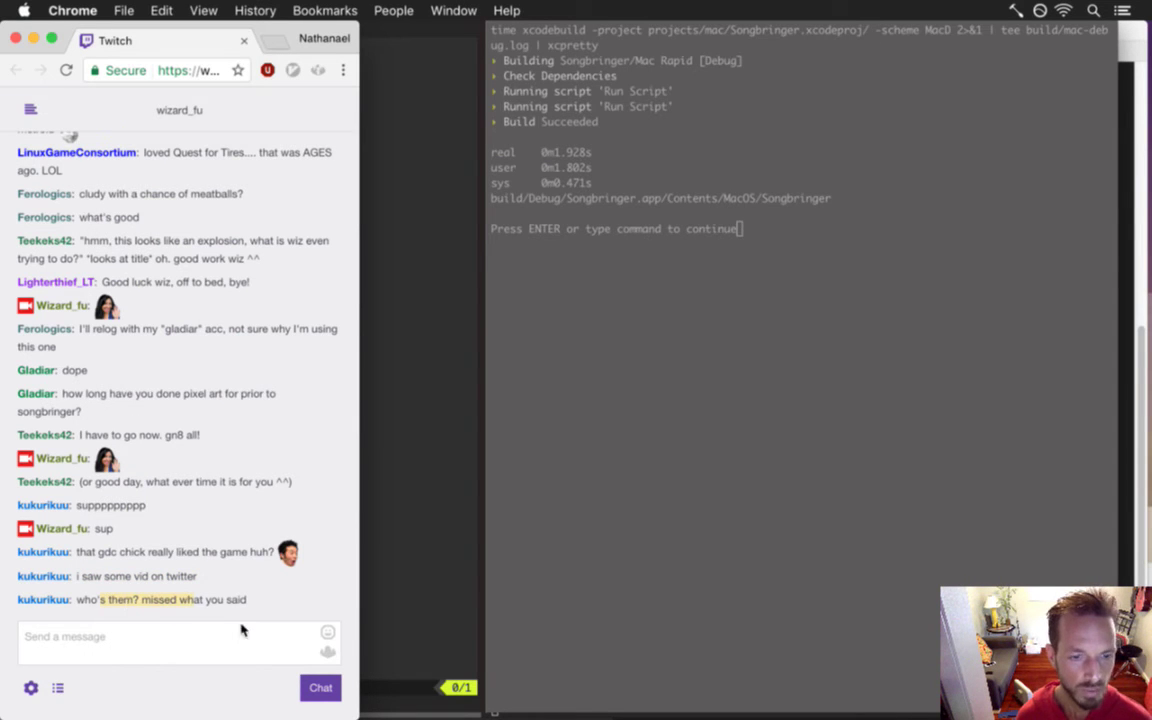
pyautogui.moveTo(80, 601); pyautogui.dragTo(179, 577)
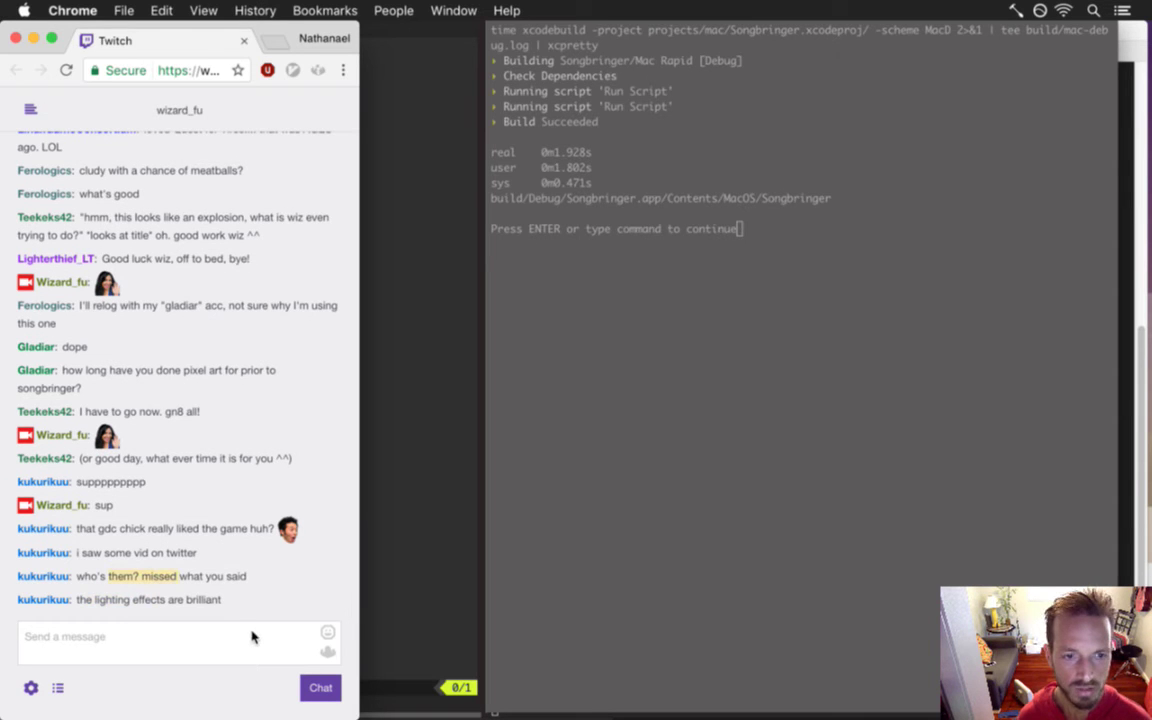
# Open the Double Eleven website in a new, enlarged browser window and go to its Songbringer announcement article
pyautogui.press('super+n')
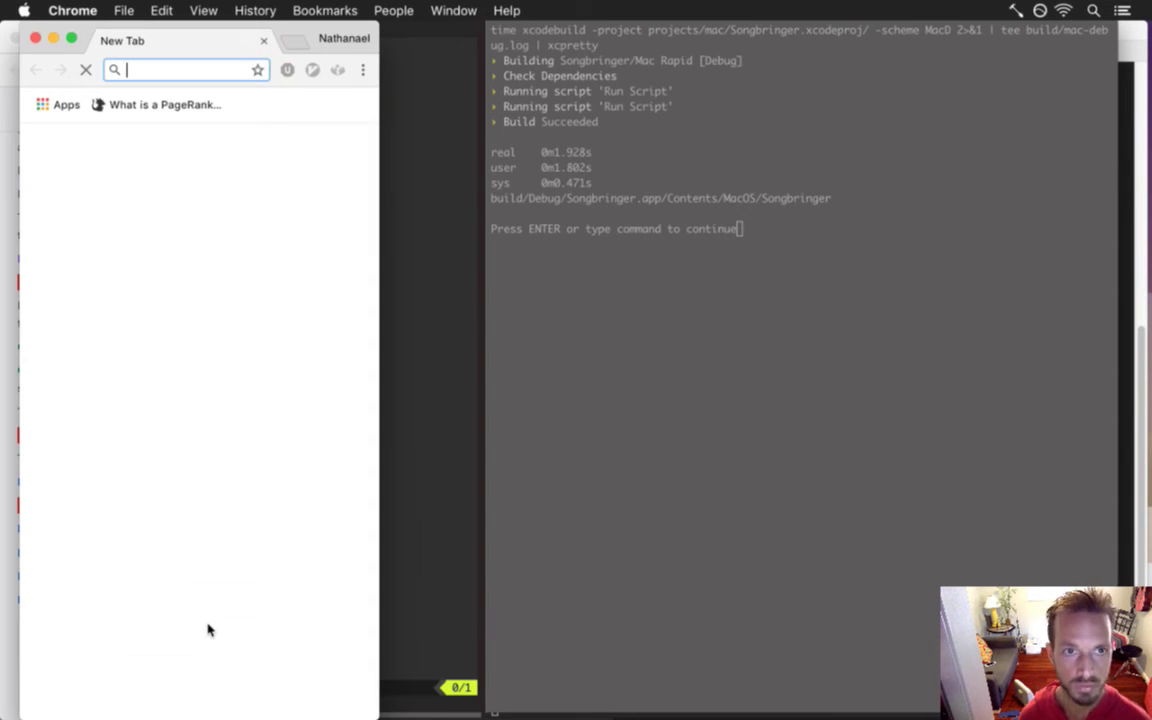
pyautogui.write('double')
pyautogui.press('Return')
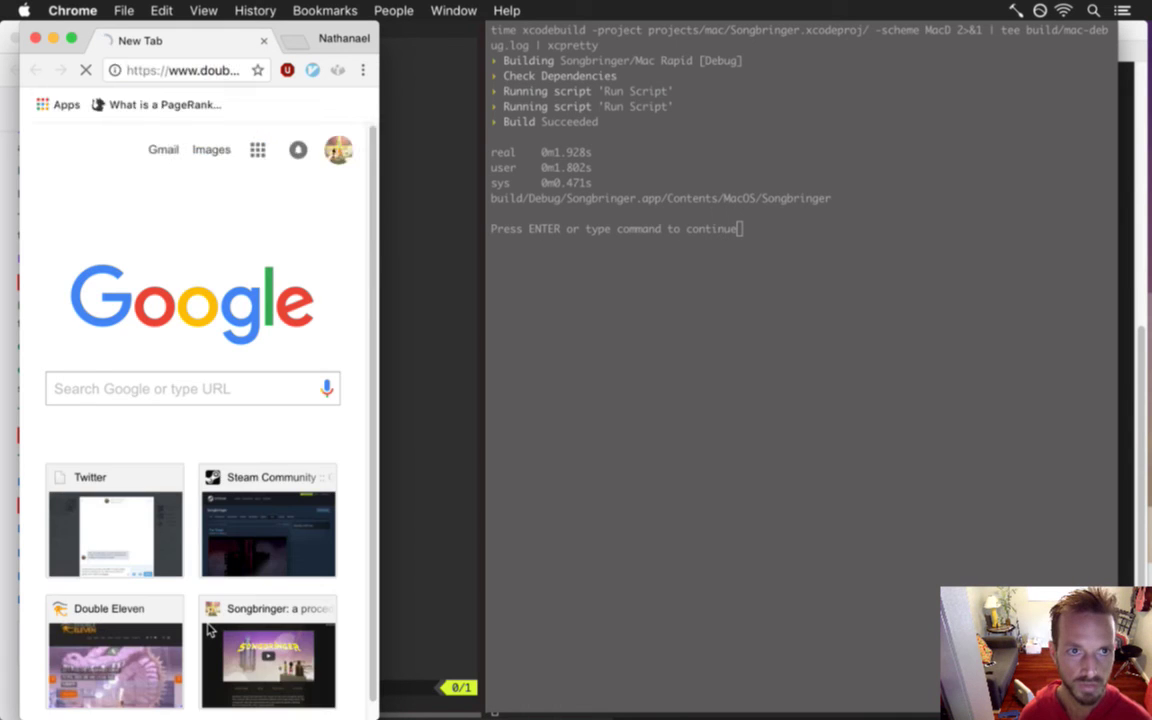
pyautogui.moveTo(198, 38); pyautogui.dragTo(641, 51)
pyautogui.moveTo(811, 200); pyautogui.dragTo(1080, 271)
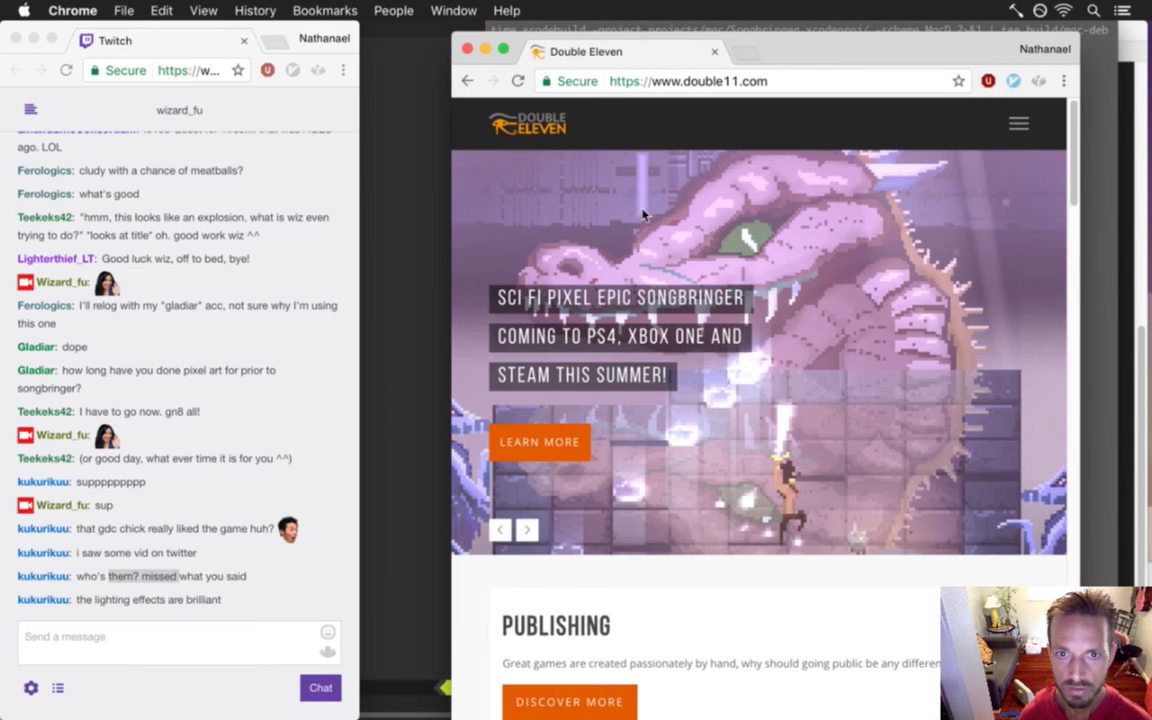
pyautogui.click(535, 441)
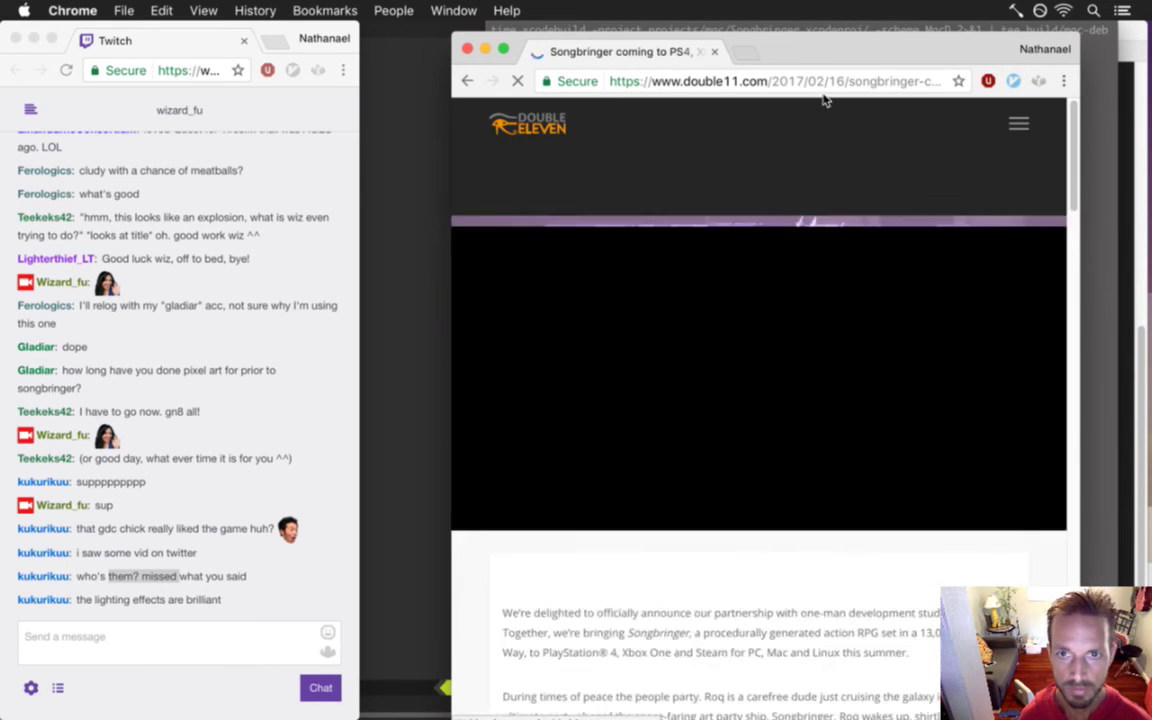
# Copy the Songbringer article's web address and post it in the Twitch chat
pyautogui.click(845, 84)
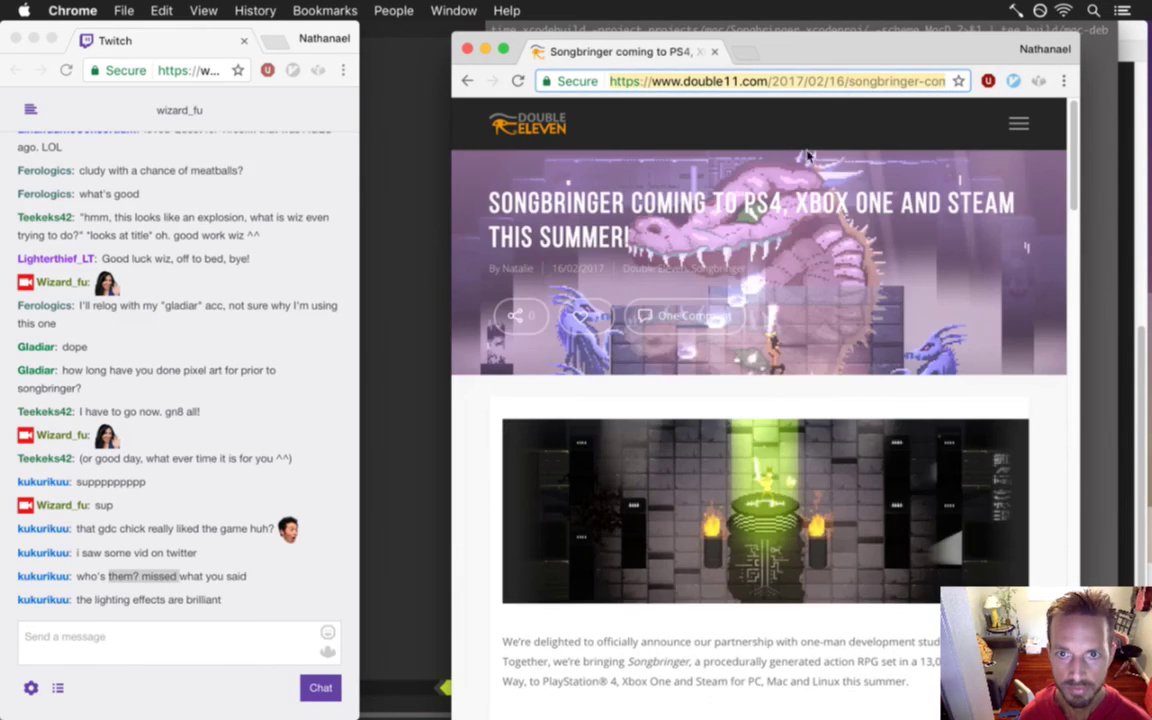
pyautogui.click(167, 645)
pyautogui.write('https://www.double11.com/2017/02/16/songbringer-coming-to-ps4-and-xbox-one-this-summer/')
pyautogui.press('Return')
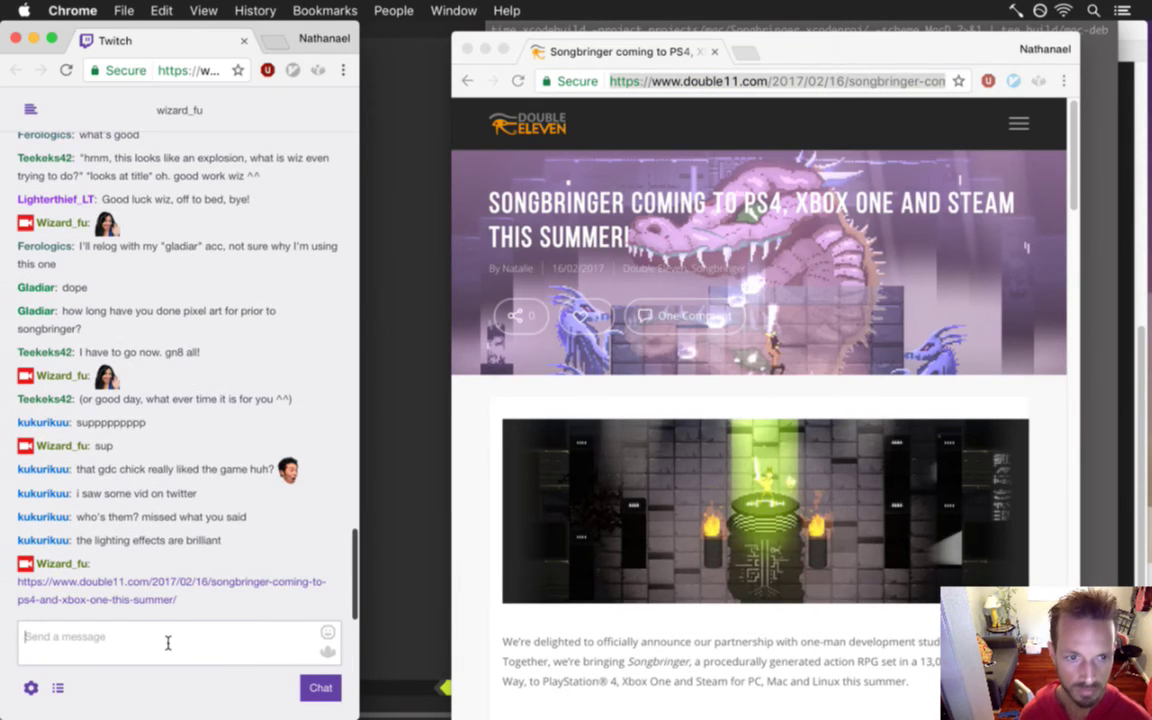
# Close the Double Eleven browser window and return to the AISystem.cpp code in iTerm2
pyautogui.click(828, 44)
pyautogui.press('super+w')
pyautogui.click(635, 332)
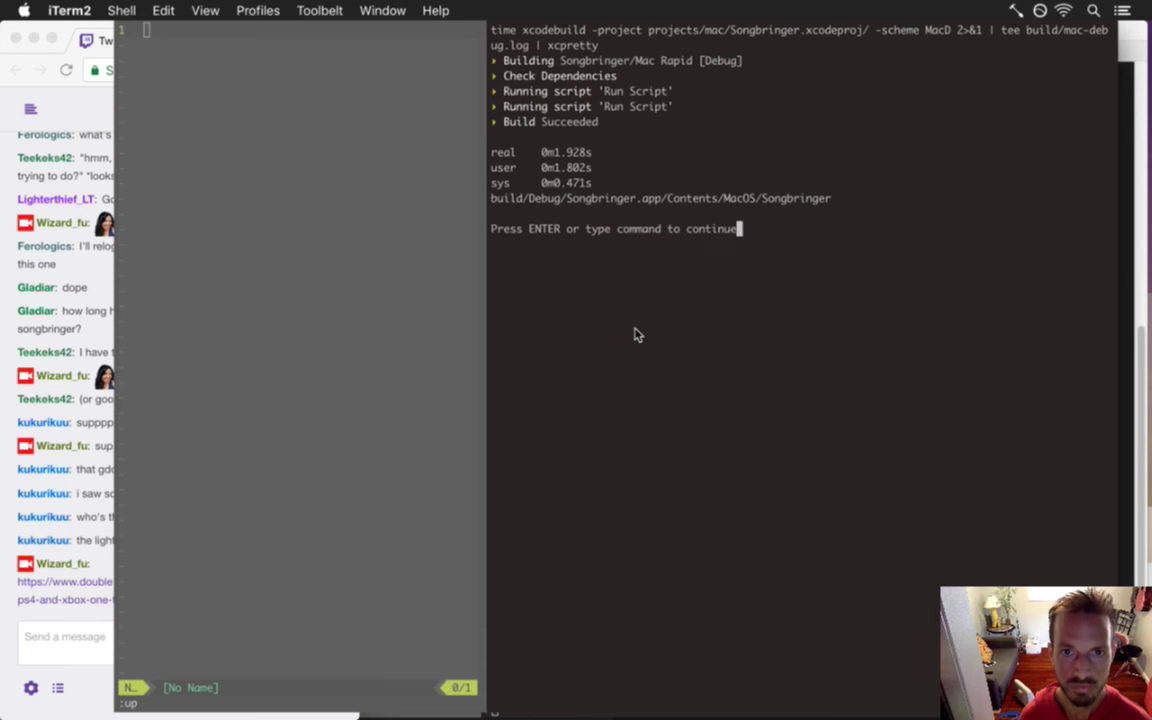
pyautogui.press('Return')
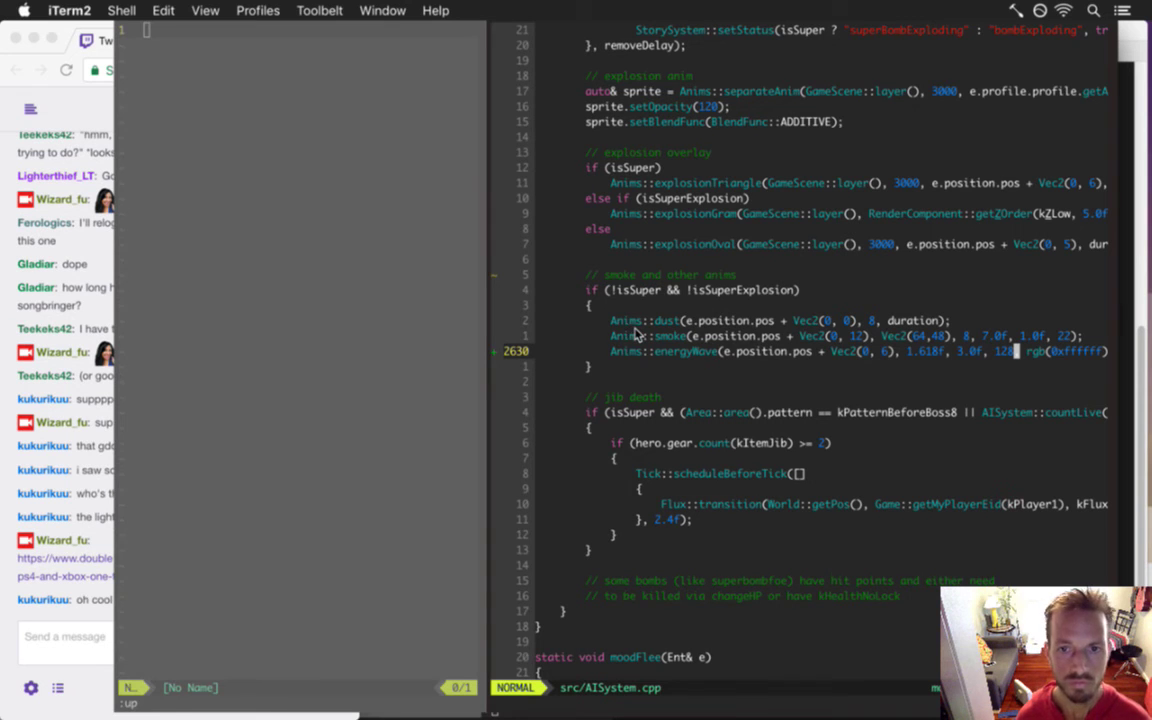
# Check the newest reply in the Twitch chat and switch back to Photoshop
pyautogui.click(80, 603)
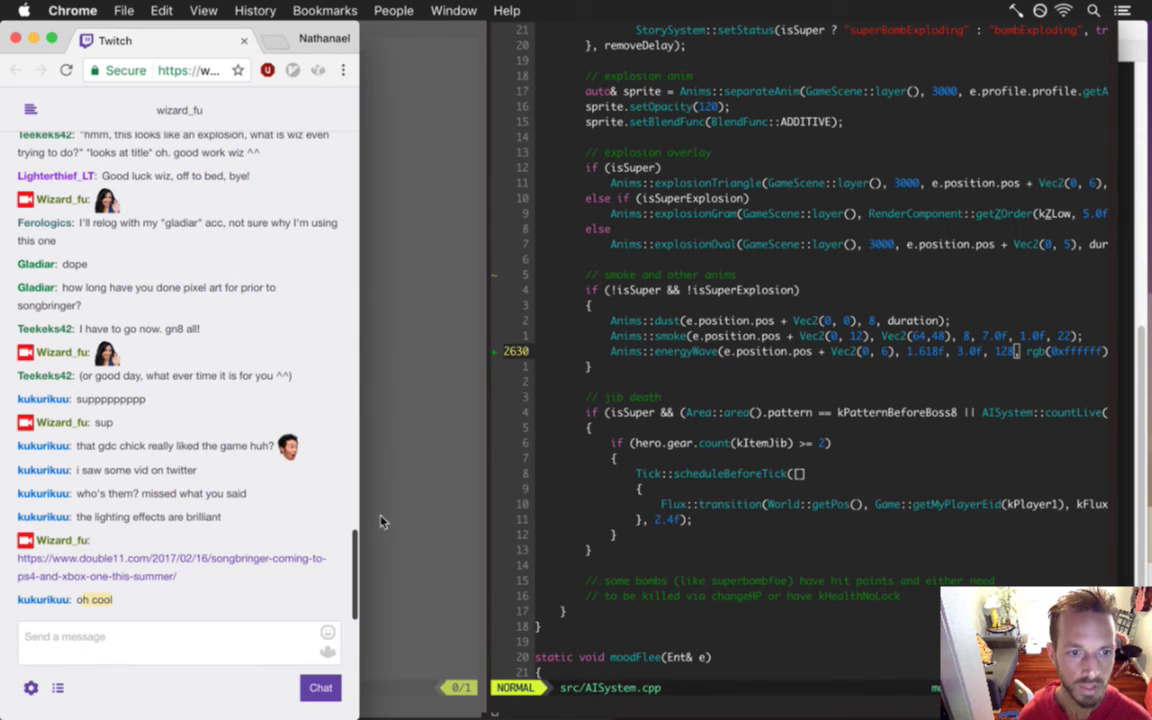
pyautogui.press('super+Tab')
pyautogui.click(531, 410)
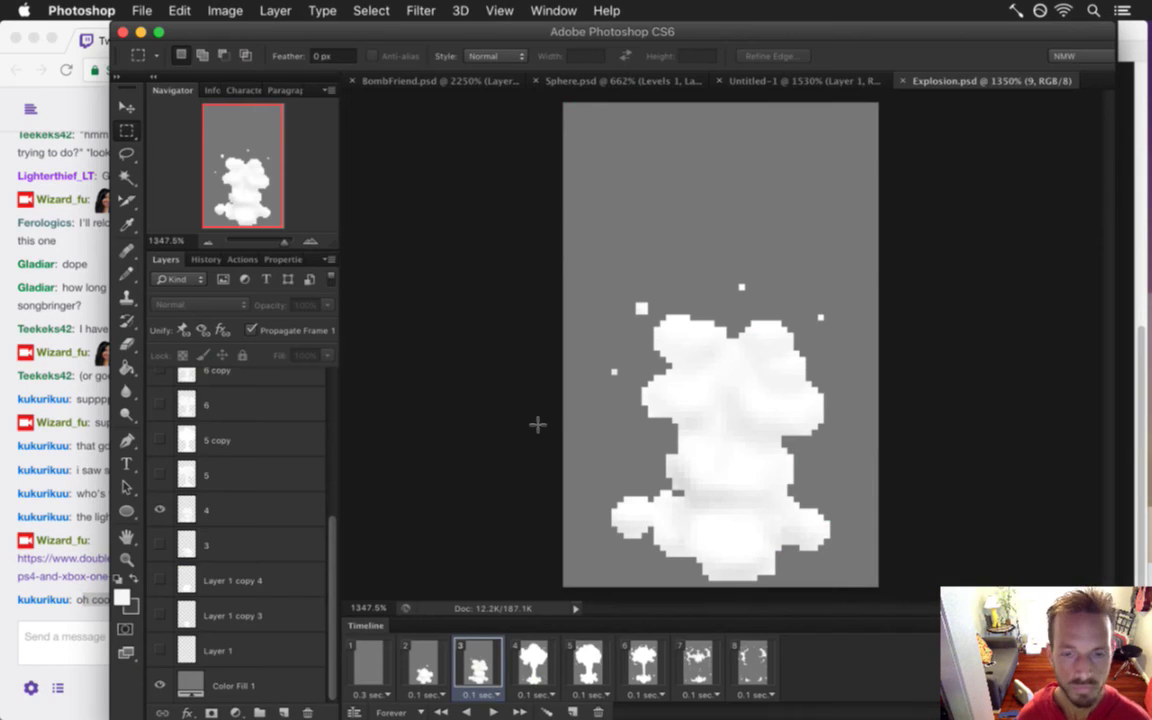
# Step through explosion timeline frames 4 to 8 and back to frame 4 to compare their shapes
pyautogui.click(533, 660)
pyautogui.click(590, 655)
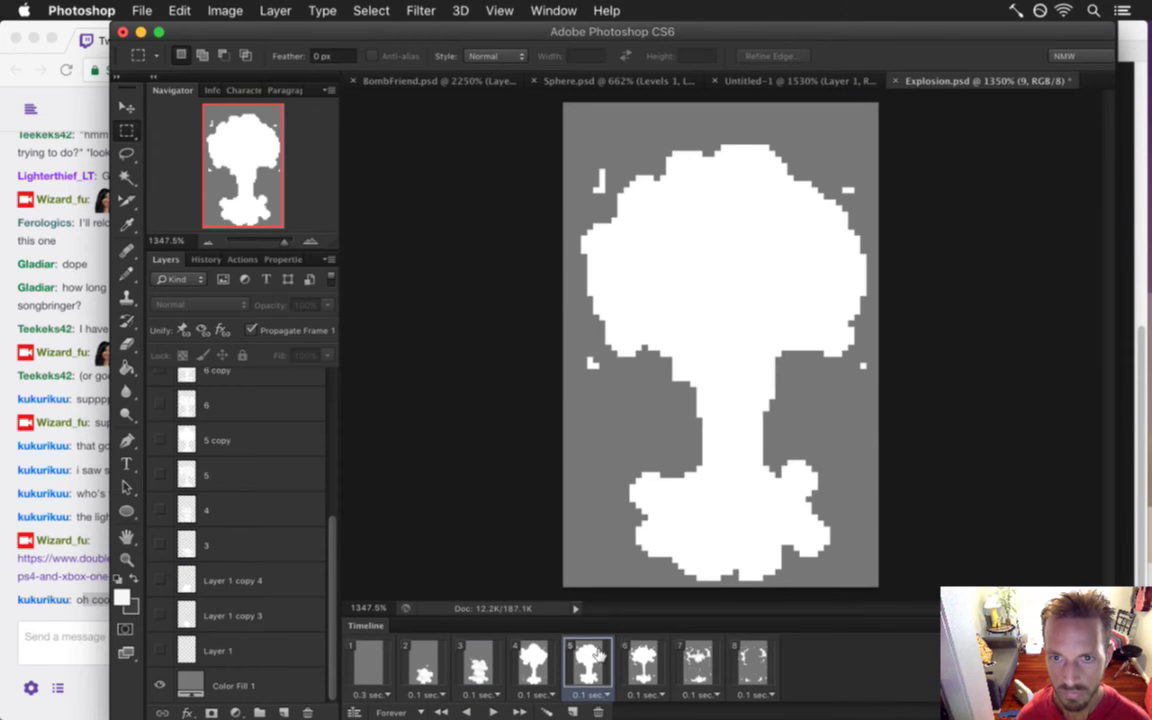
pyautogui.click(643, 660)
pyautogui.click(698, 660)
pyautogui.click(740, 662)
pyautogui.click(698, 662)
pyautogui.click(643, 662)
pyautogui.click(588, 662)
pyautogui.click(525, 660)
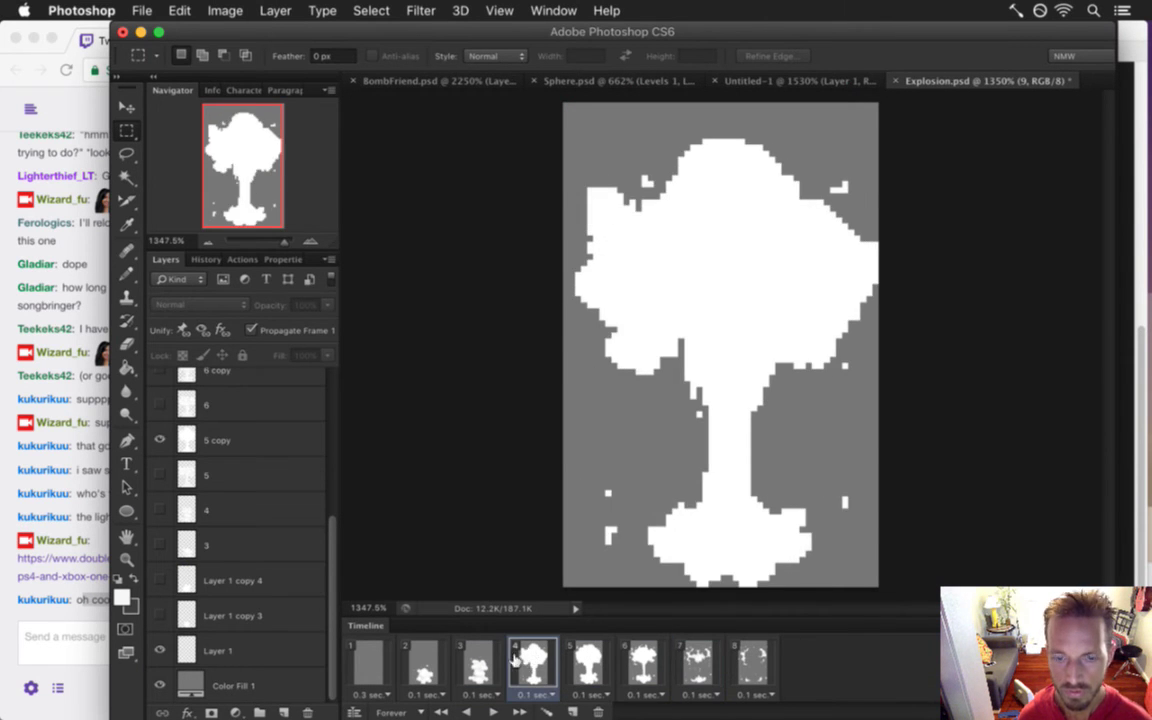
# Step back through explosion timeline frames 3 to 1 and forward to frame 5, comparing the cloud shapes
pyautogui.click(480, 655)
pyautogui.click(424, 658)
pyautogui.click(374, 662)
pyautogui.click(422, 662)
pyautogui.click(477, 661)
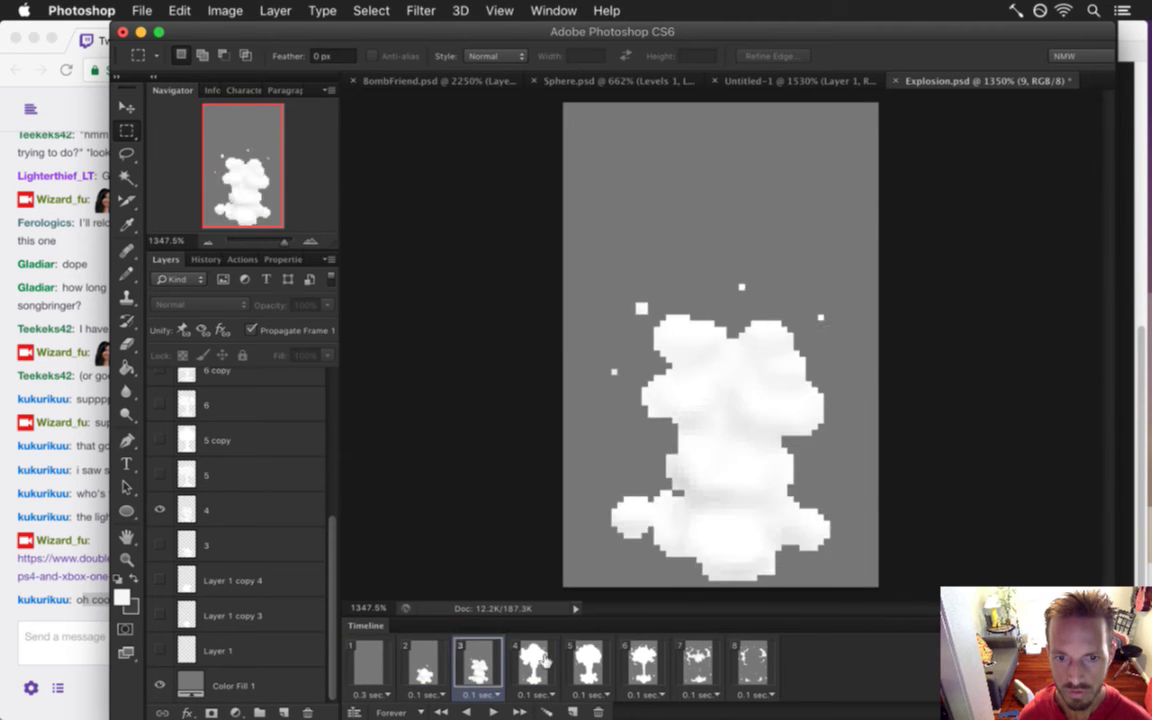
pyautogui.click(527, 660)
pyautogui.click(587, 661)
pyautogui.click(538, 659)
pyautogui.click(590, 666)
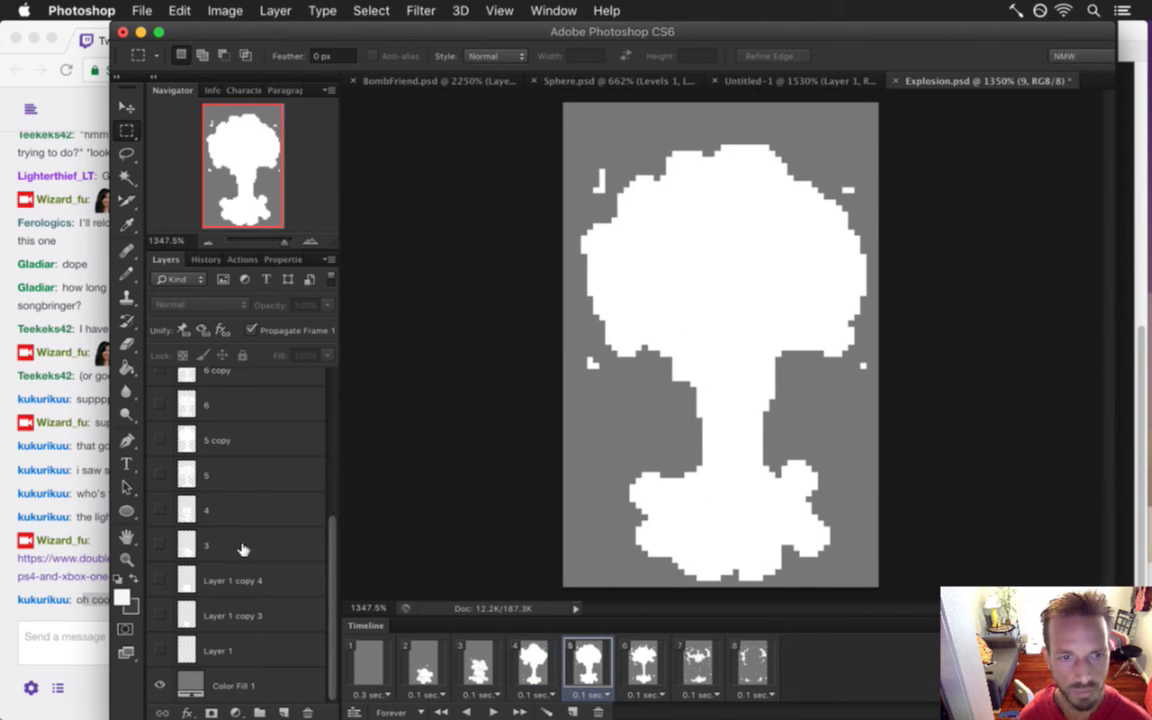
# Show the shaded Layer 5 copy 7 in frame 5 and set its opacity to 72%
pyautogui.moveTo(330, 530); pyautogui.dragTo(329, 496)
pyautogui.moveTo(188, 421); pyautogui.dragTo(198, 476)
pyautogui.click(159, 456)
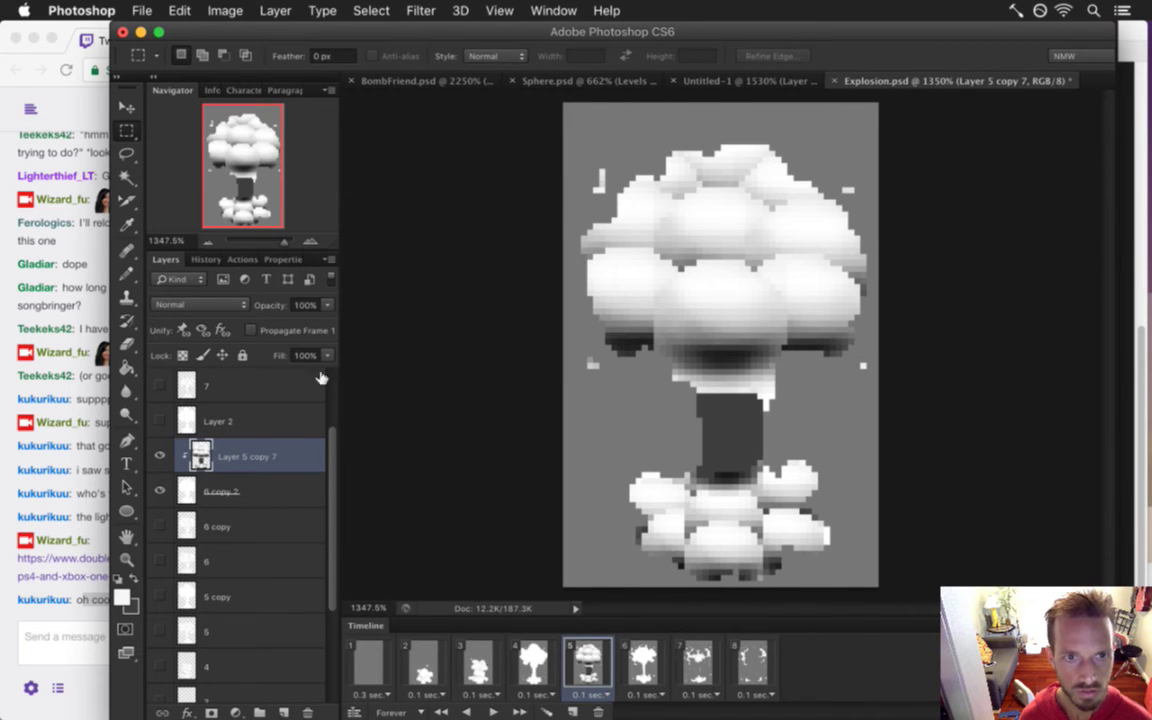
pyautogui.click(329, 306)
pyautogui.click(286, 325)
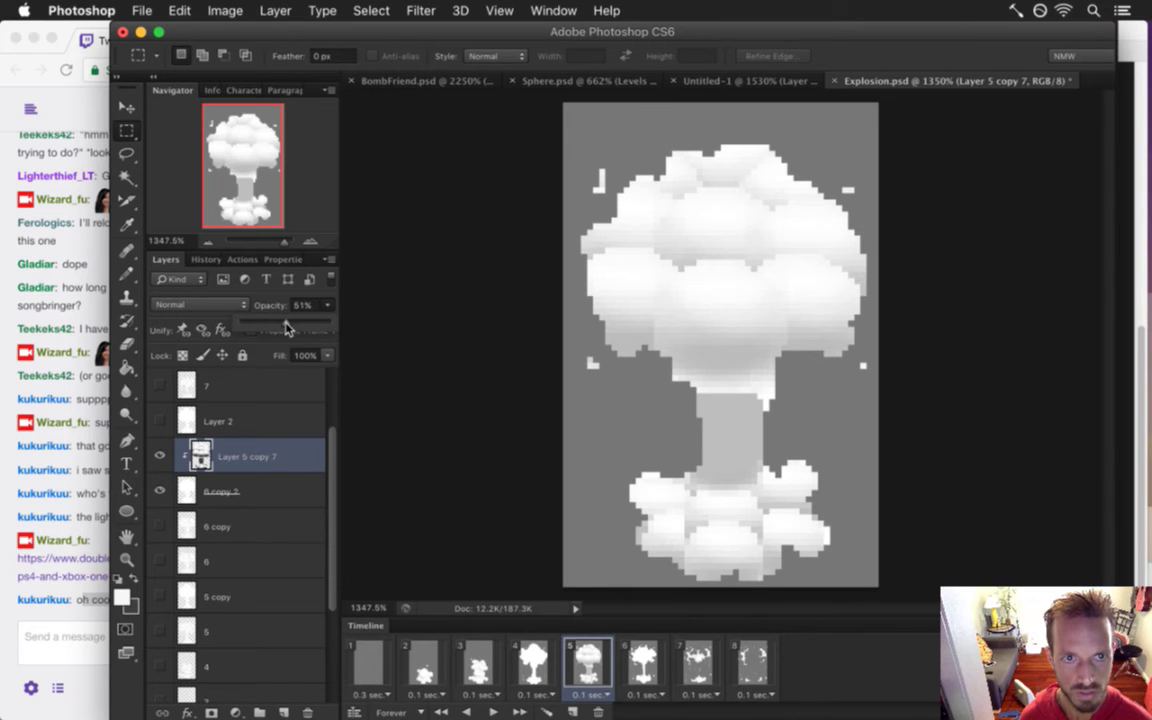
pyautogui.moveTo(286, 325); pyautogui.dragTo(307, 328)
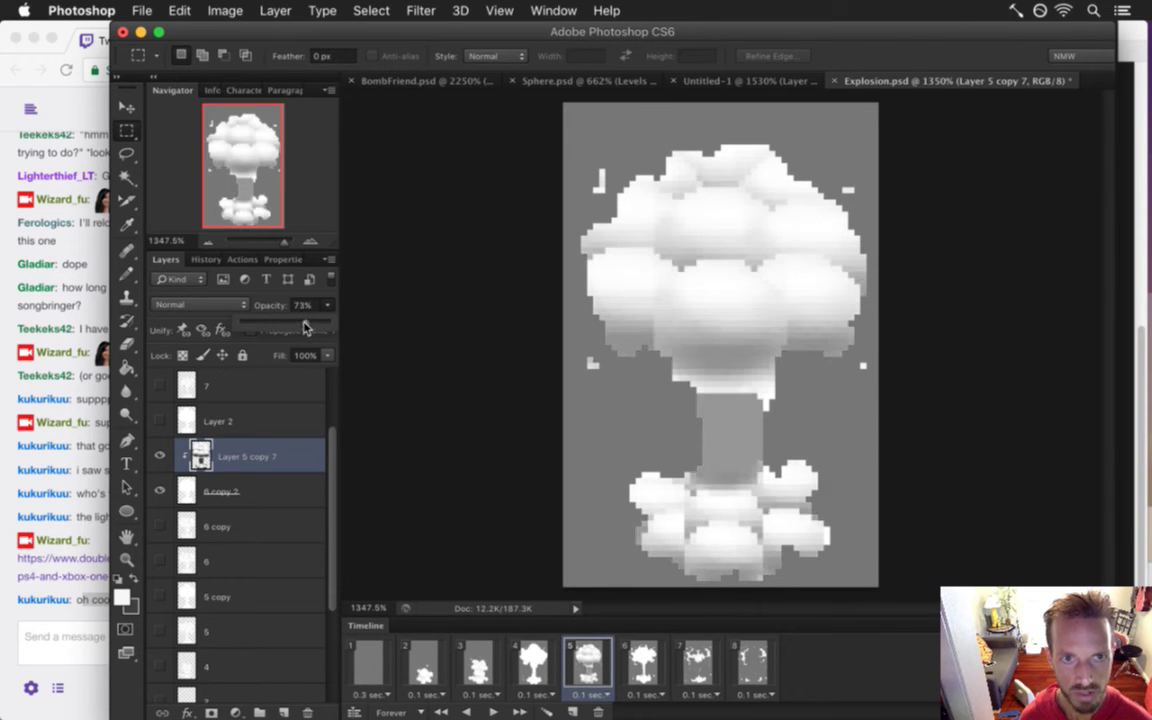
pyautogui.click(279, 299)
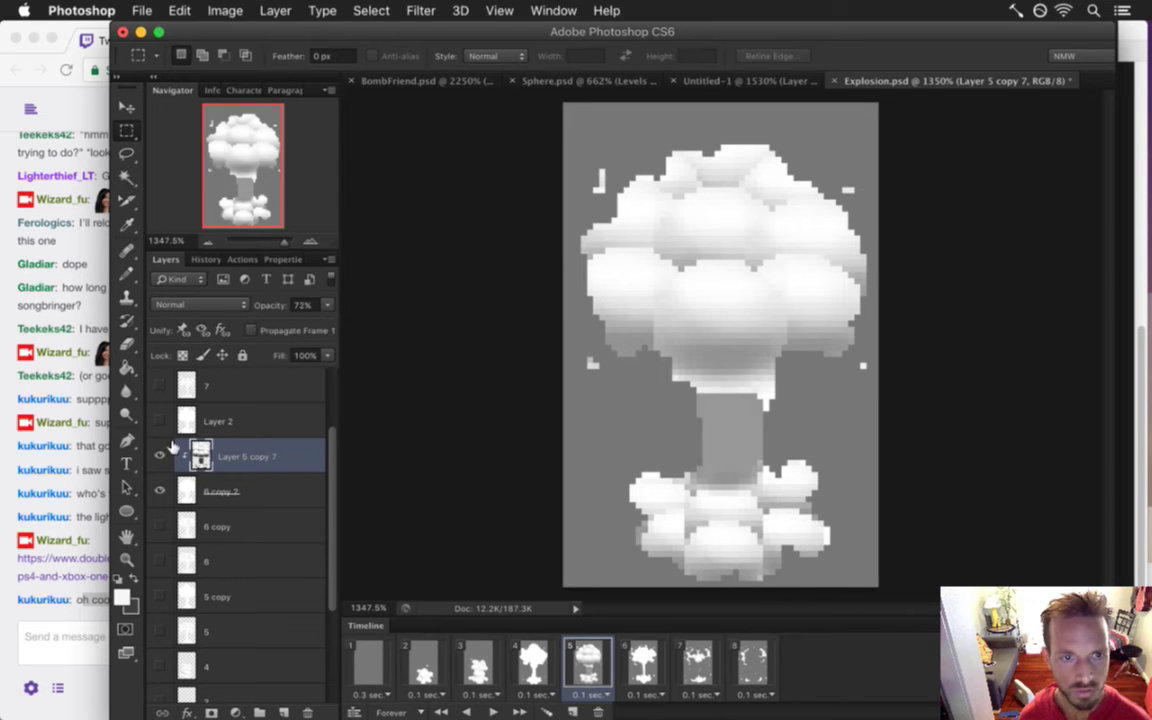
# Release Layer 5 copy 7 from its clipping mask and show it without 6 copy 2 at 100% opacity
pyautogui.keyDown('alt'); pyautogui.click(217, 474); pyautogui.keyUp('alt')
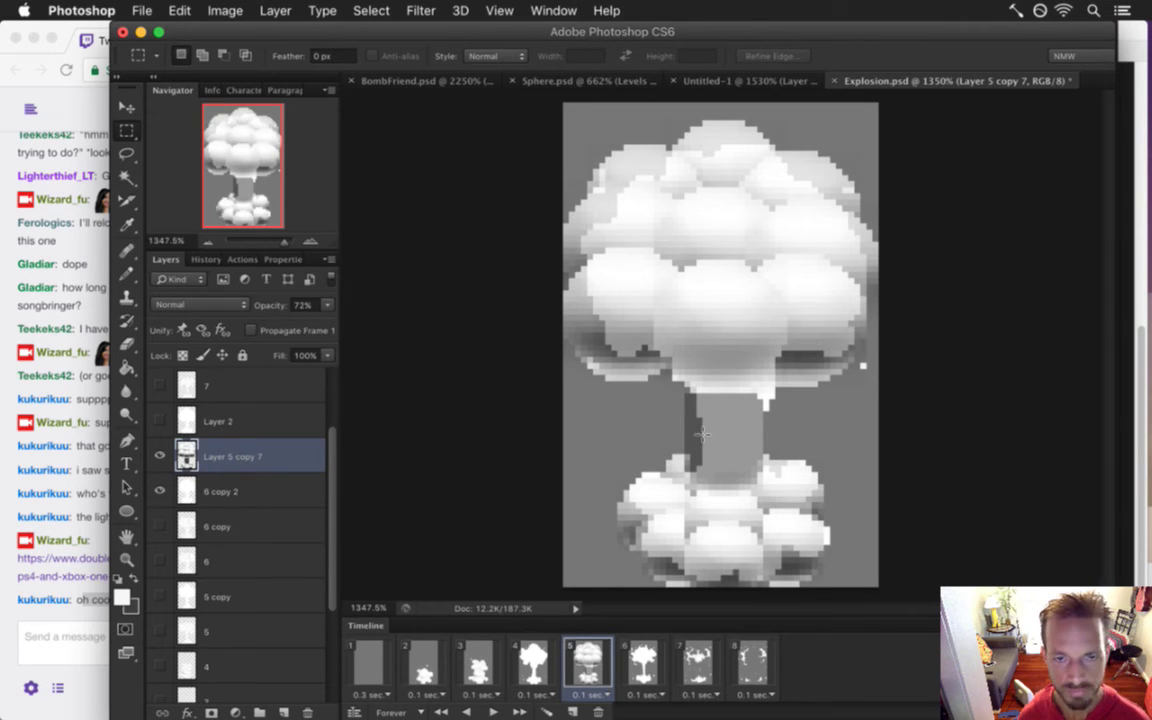
pyautogui.press('i')
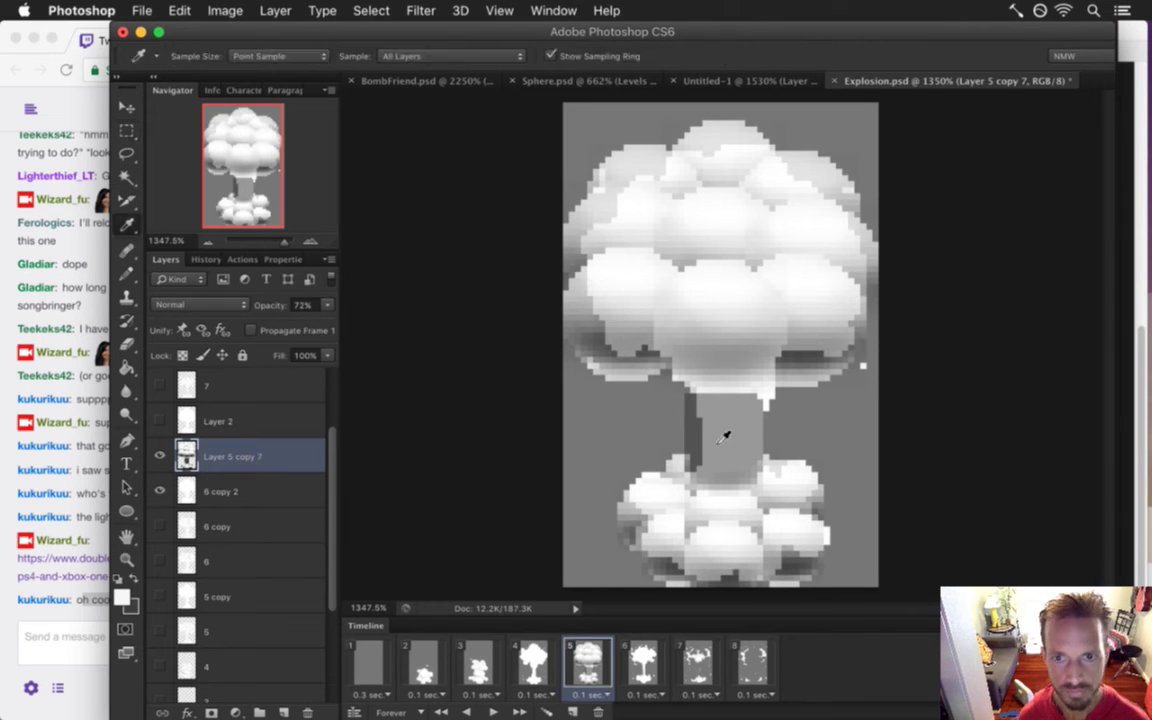
pyautogui.click(160, 457)
pyautogui.moveTo(327, 305); pyautogui.dragTo(346, 332)
# Sample the dark grey under the central cloud and paint the top of the stem with a 4 px pencil
pyautogui.press('m')
pyautogui.press('i')
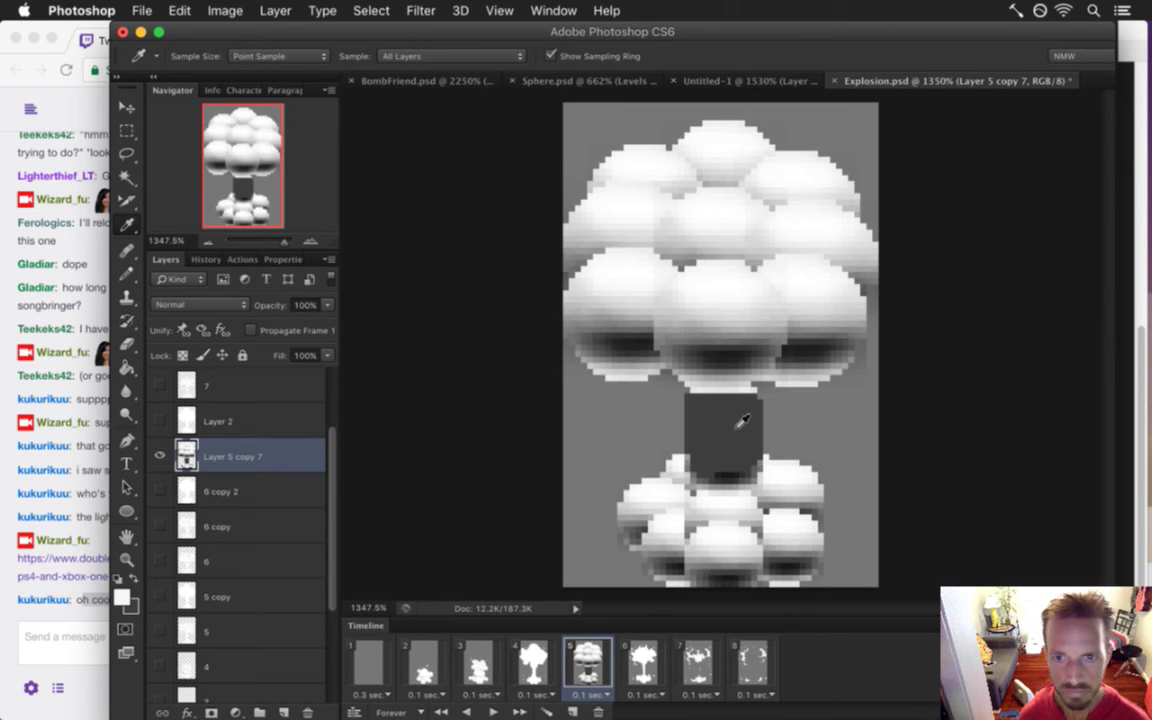
pyautogui.click(727, 367)
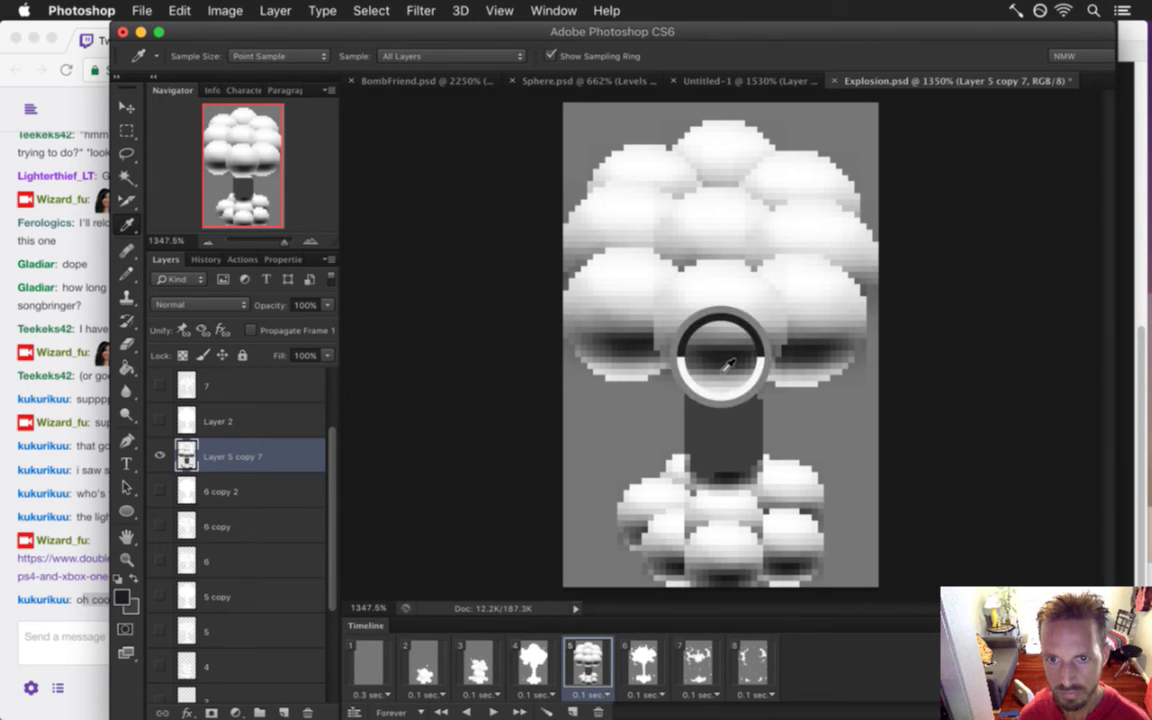
pyautogui.press('b')
pyautogui.press(']')
pyautogui.press(']')
pyautogui.moveTo(721, 371)
pyautogui.mouseDown()
pyautogui.moveTo(711, 410)
pyautogui.moveTo(716, 398)
pyautogui.moveTo(736, 404)
pyautogui.moveTo(739, 392)
pyautogui.moveTo(697, 403)
pyautogui.moveTo(718, 391)
pyautogui.moveTo(748, 398)
pyautogui.moveTo(686, 390)
pyautogui.mouseUp()
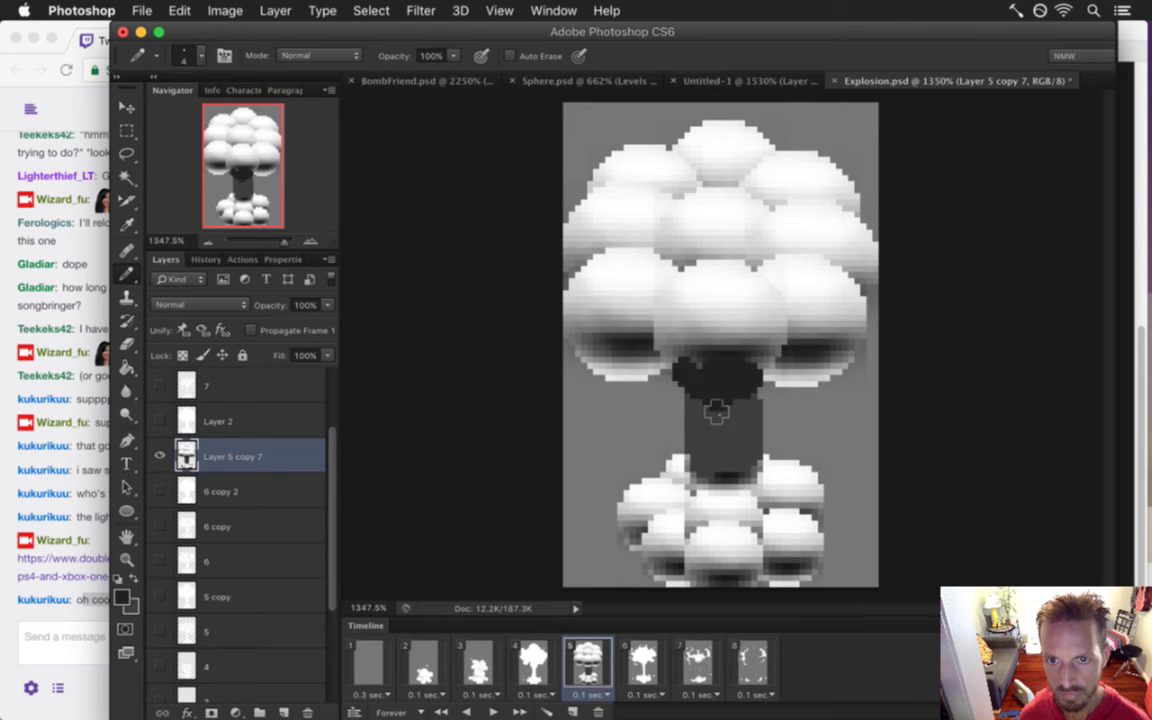
# Sample greys from the stem and roughen its dark upper shading, finishing with a 1 px pencil
pyautogui.keyDown('alt'); pyautogui.click(683, 370); pyautogui.keyUp('alt')
pyautogui.click(690, 367)
pyautogui.press('[')
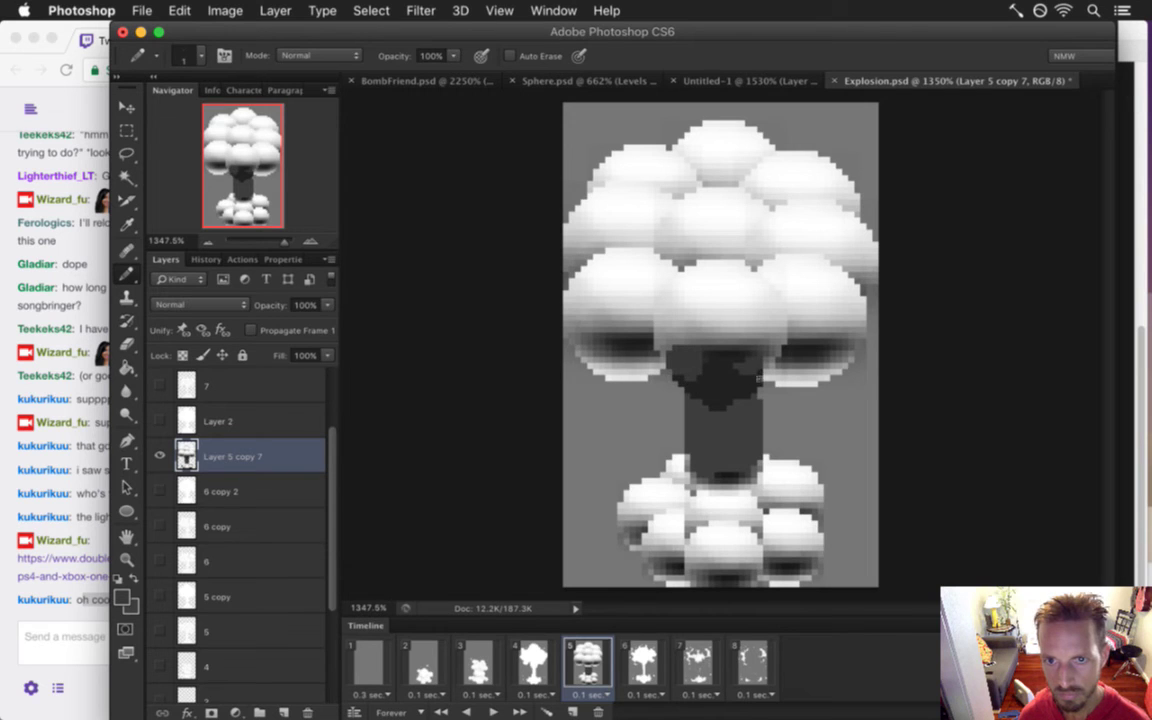
pyautogui.moveTo(690, 388)
pyautogui.mouseDown()
pyautogui.moveTo(739, 399)
pyautogui.moveTo(693, 404)
pyautogui.moveTo(724, 418)
pyautogui.moveTo(727, 450)
pyautogui.moveTo(743, 437)
pyautogui.moveTo(746, 408)
pyautogui.moveTo(679, 405)
pyautogui.moveTo(716, 445)
pyautogui.moveTo(743, 412)
pyautogui.moveTo(733, 425)
pyautogui.moveTo(748, 457)
pyautogui.moveTo(693, 416)
pyautogui.mouseUp()
pyautogui.keyDown('alt'); pyautogui.click(732, 393); pyautogui.keyUp('alt')
pyautogui.keyDown('alt'); pyautogui.click(744, 442); pyautogui.keyUp('alt')
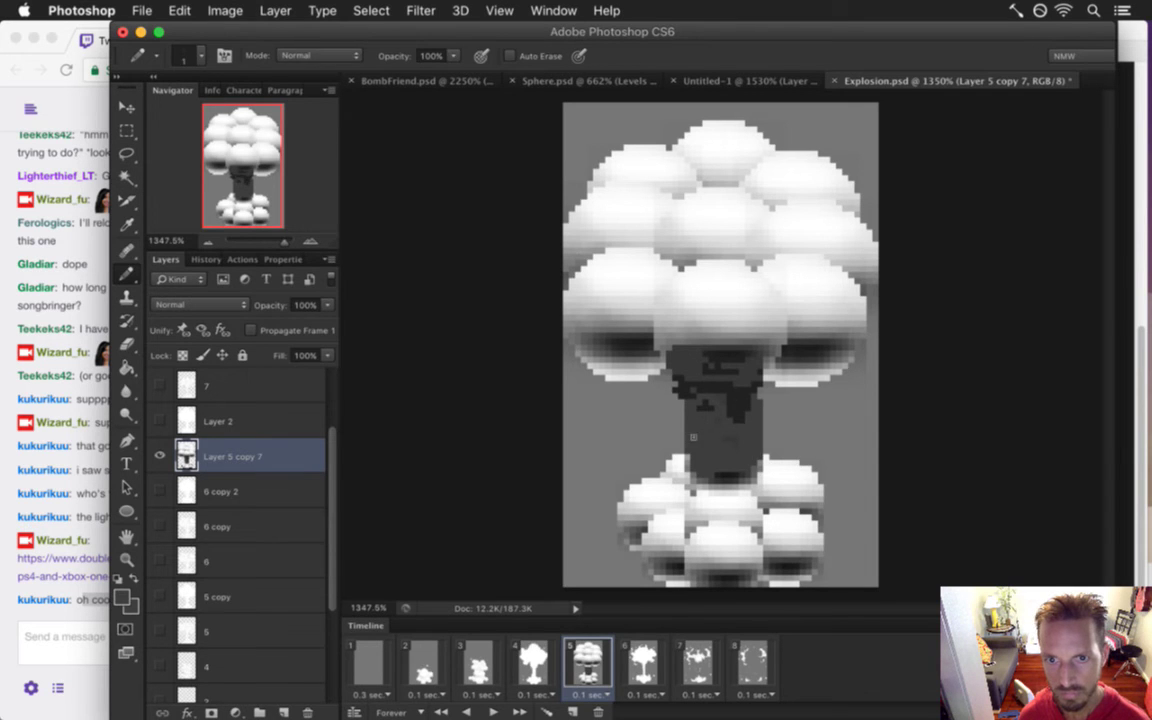
# Sample greys from the cloud's underside and the stem to refine the pixels where they meet
pyautogui.press('e')
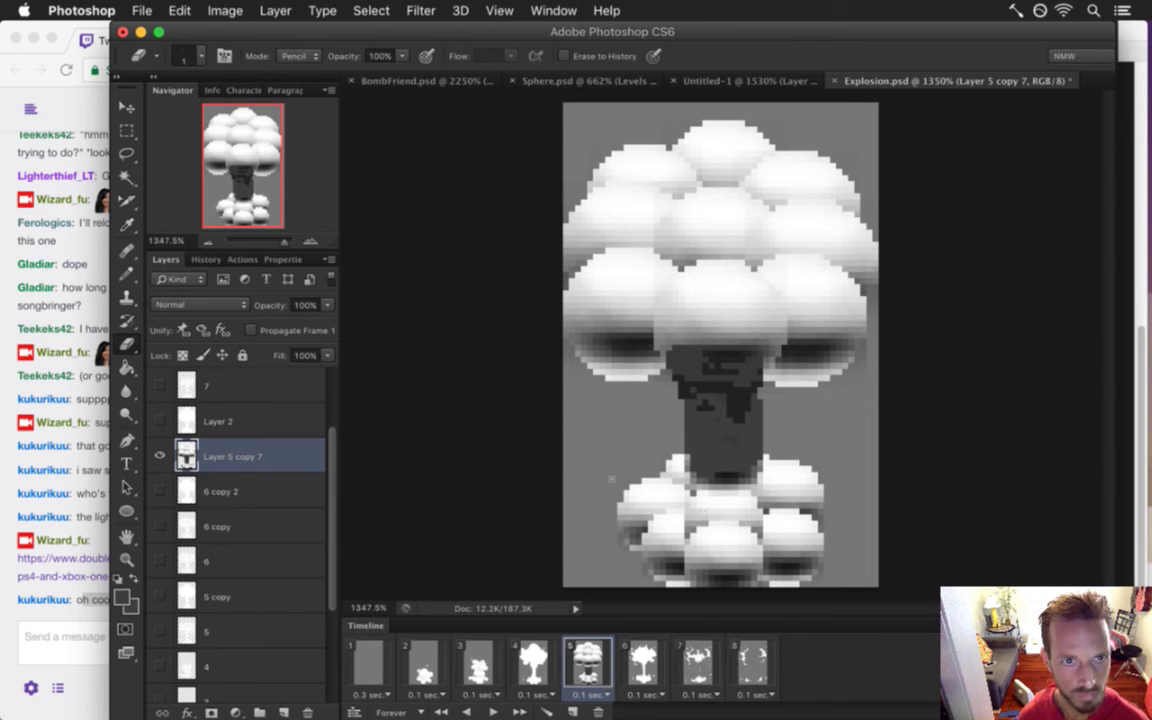
pyautogui.press('i')
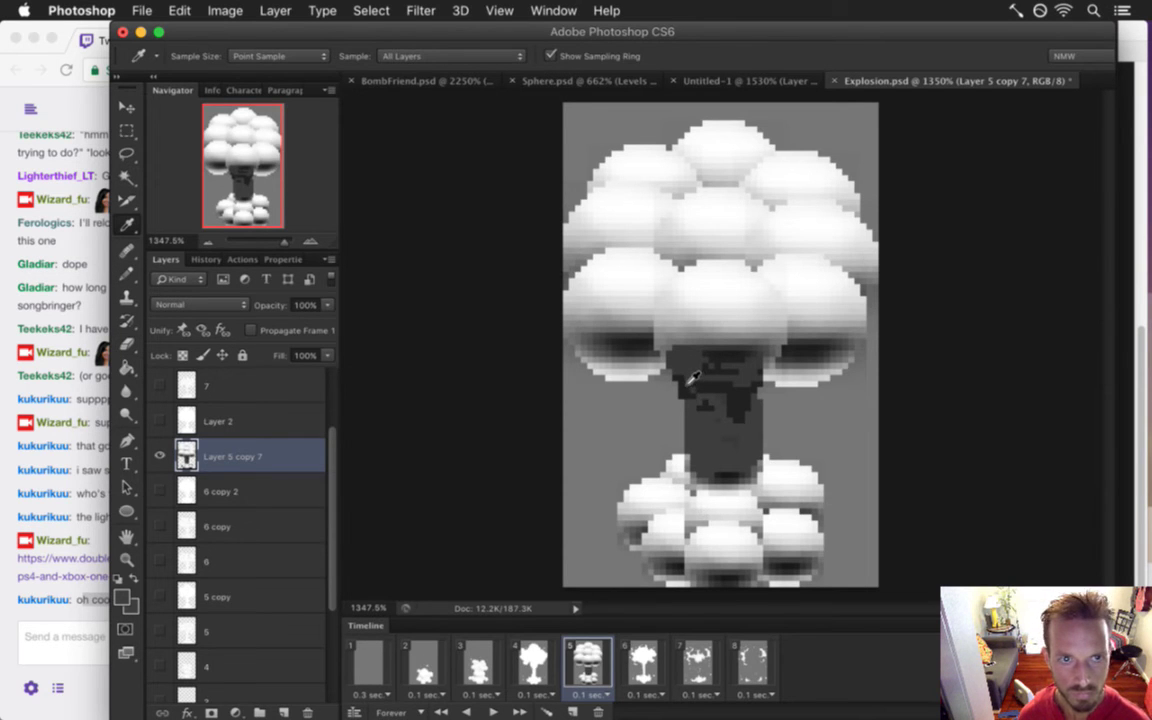
pyautogui.click(680, 350)
pyautogui.press('b')
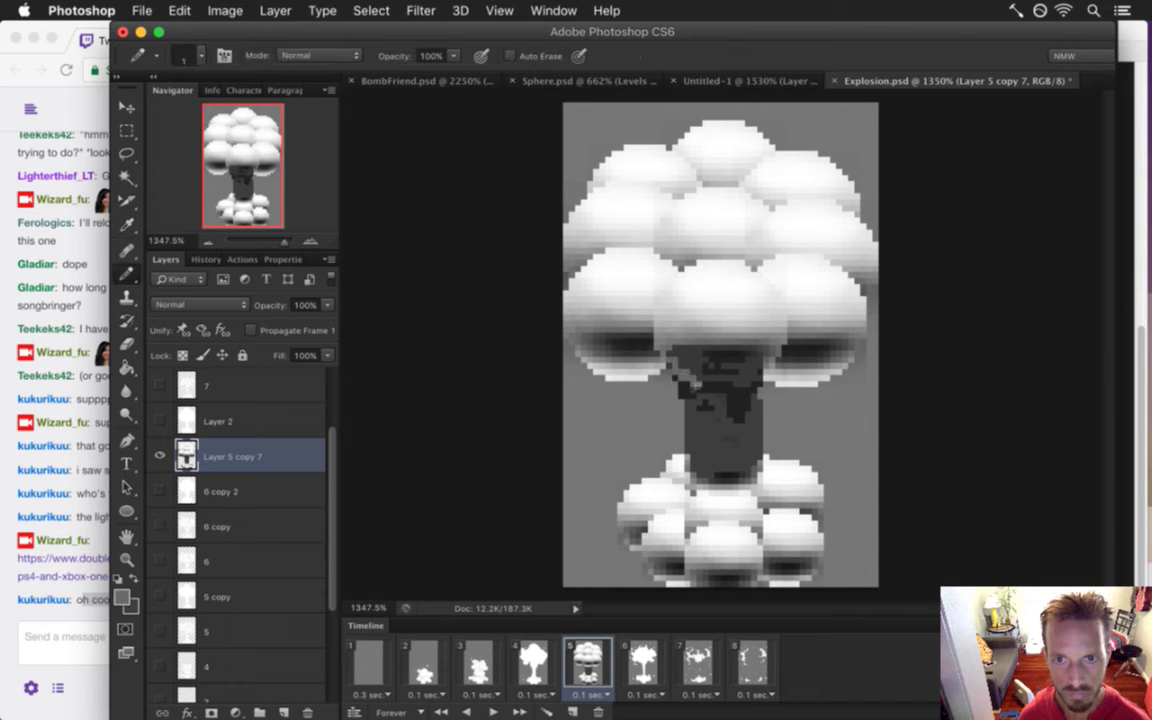
pyautogui.press('i')
pyautogui.click(723, 386)
pyautogui.press('b')
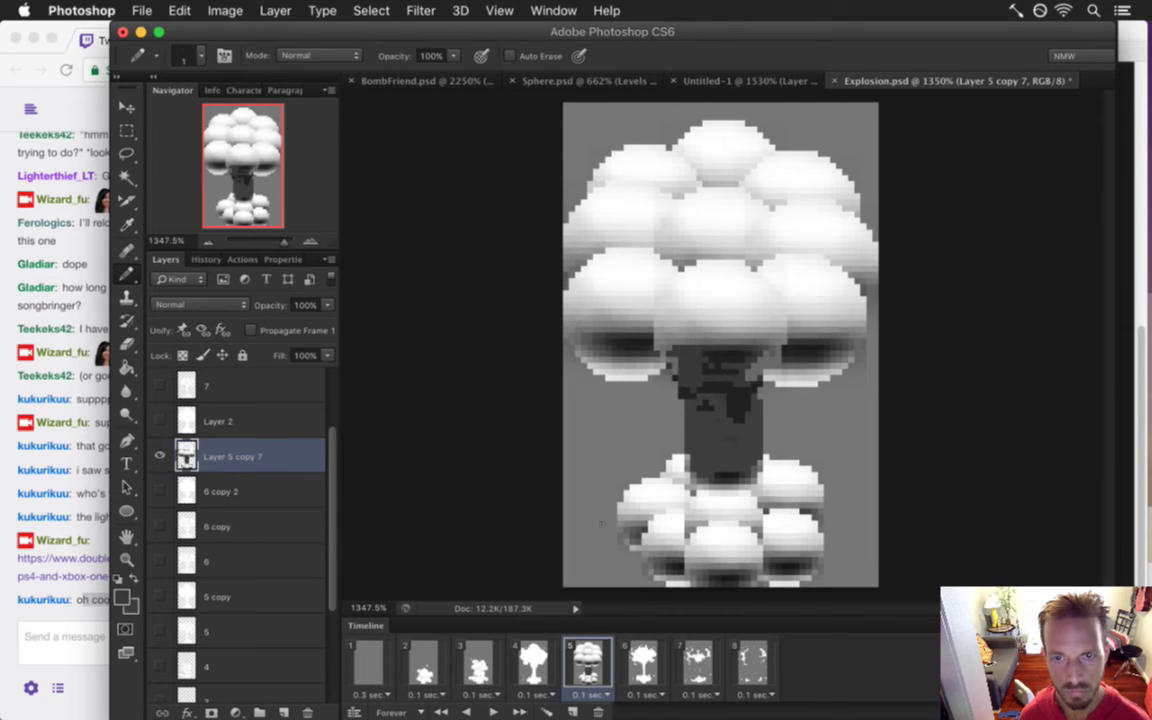
# Clip Layer 5 copy 7 to the visible 6 copy 2 layer again at 50% opacity and save the document
pyautogui.keyDown('alt'); pyautogui.click(229, 474); pyautogui.keyUp('alt')
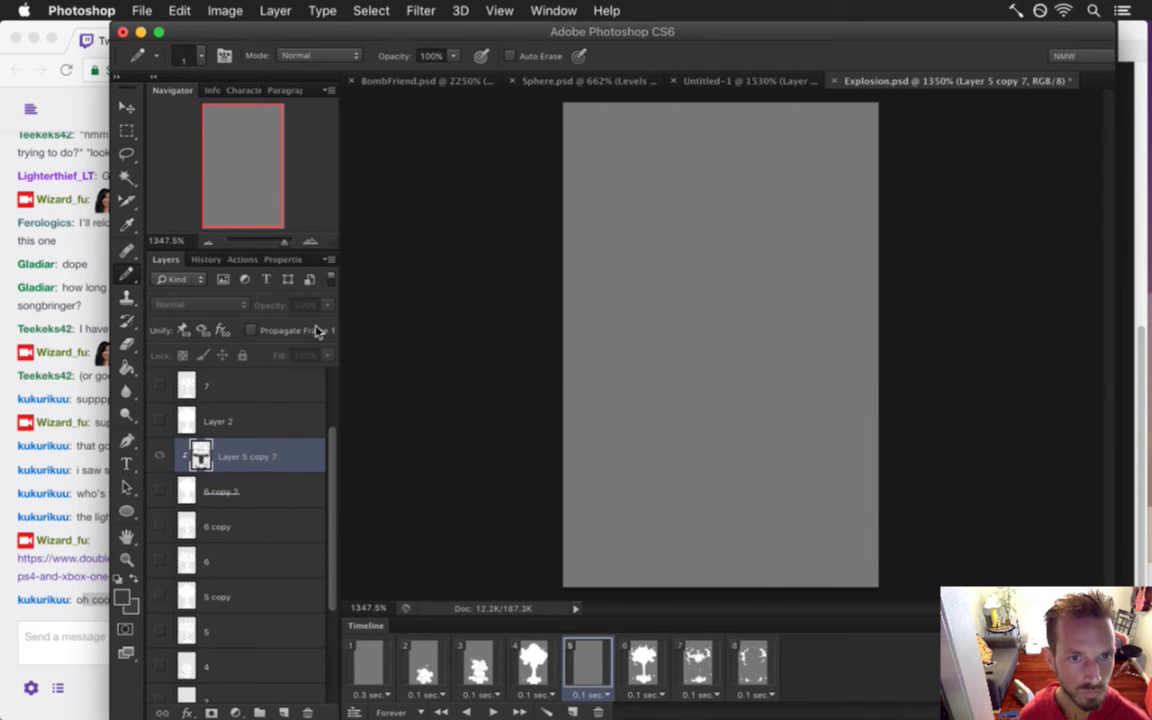
pyautogui.click(160, 491)
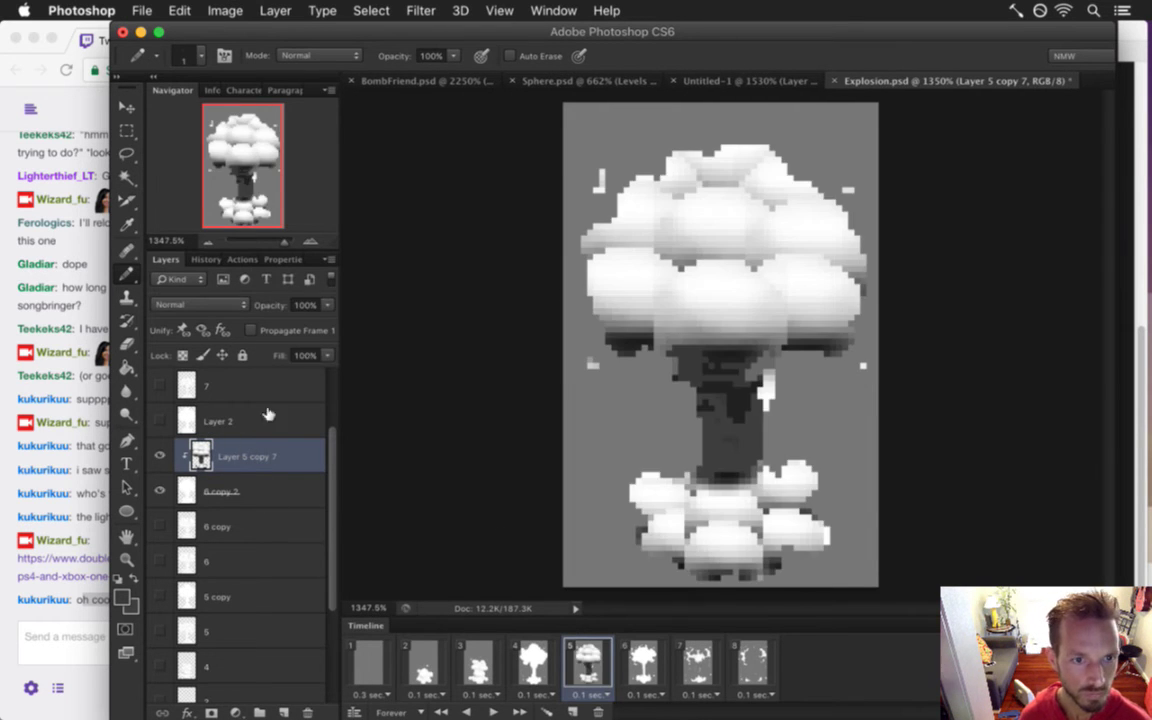
pyautogui.click(327, 305)
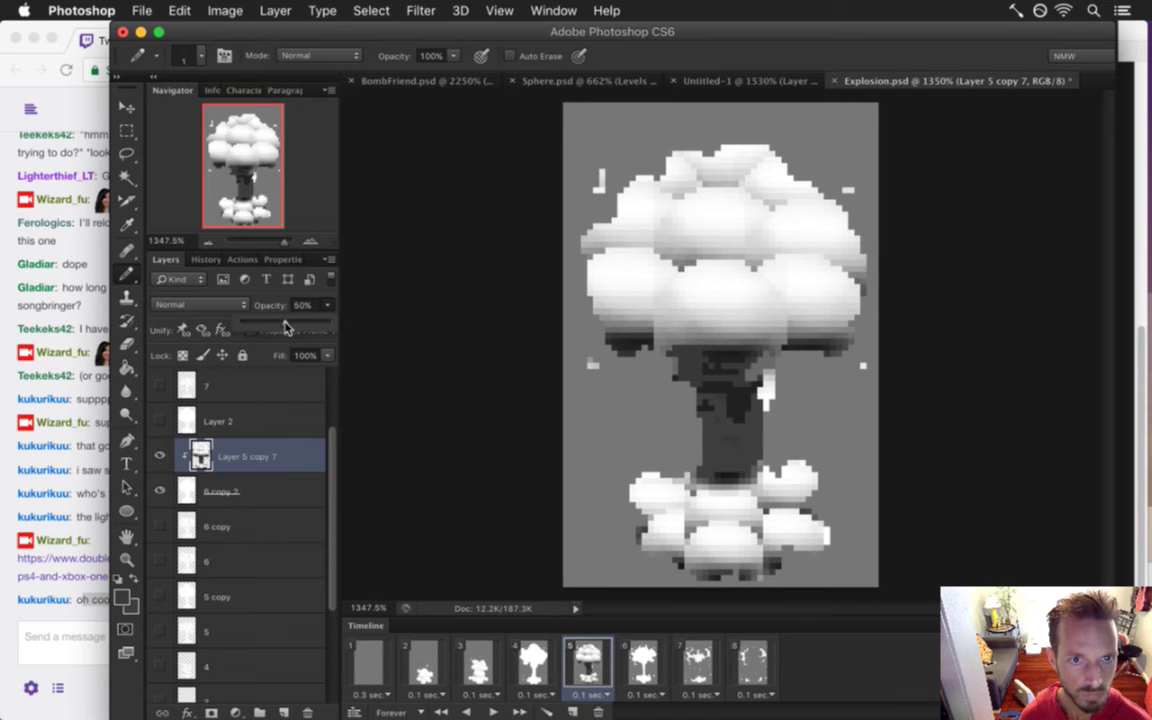
pyautogui.moveTo(300, 321); pyautogui.dragTo(285, 322)
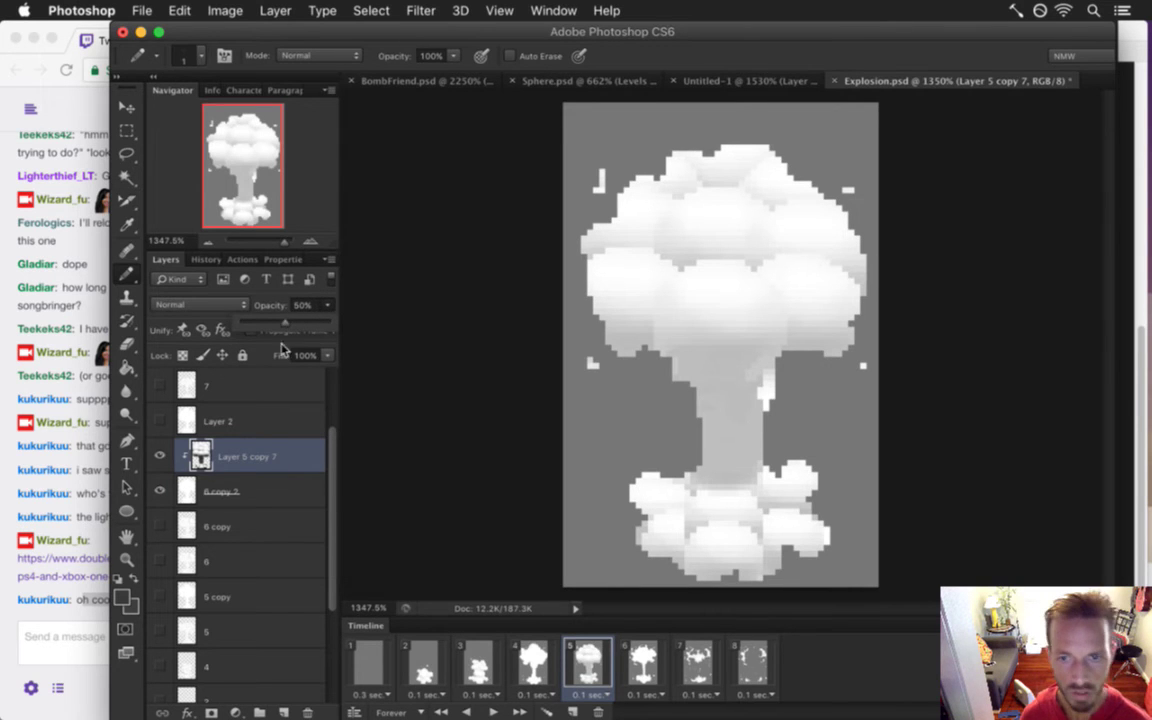
pyautogui.press('super+s')
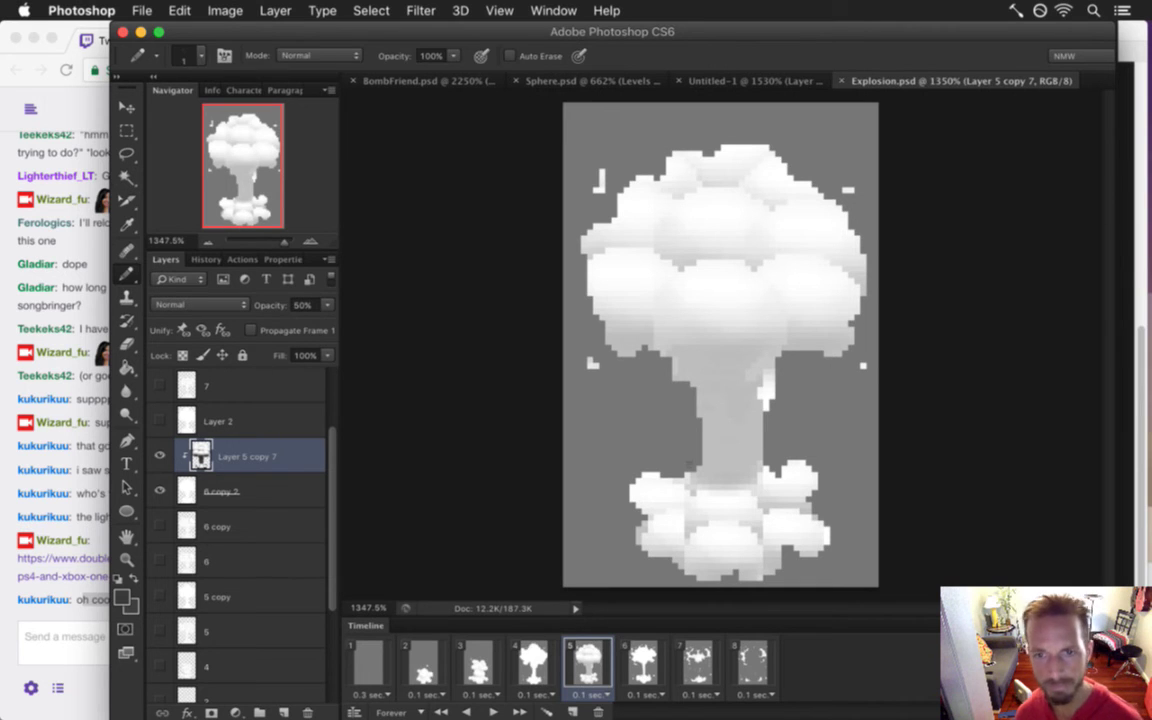
# Hide the grey Color Fill 1 background across all eight timeline frames
pyautogui.press('i')
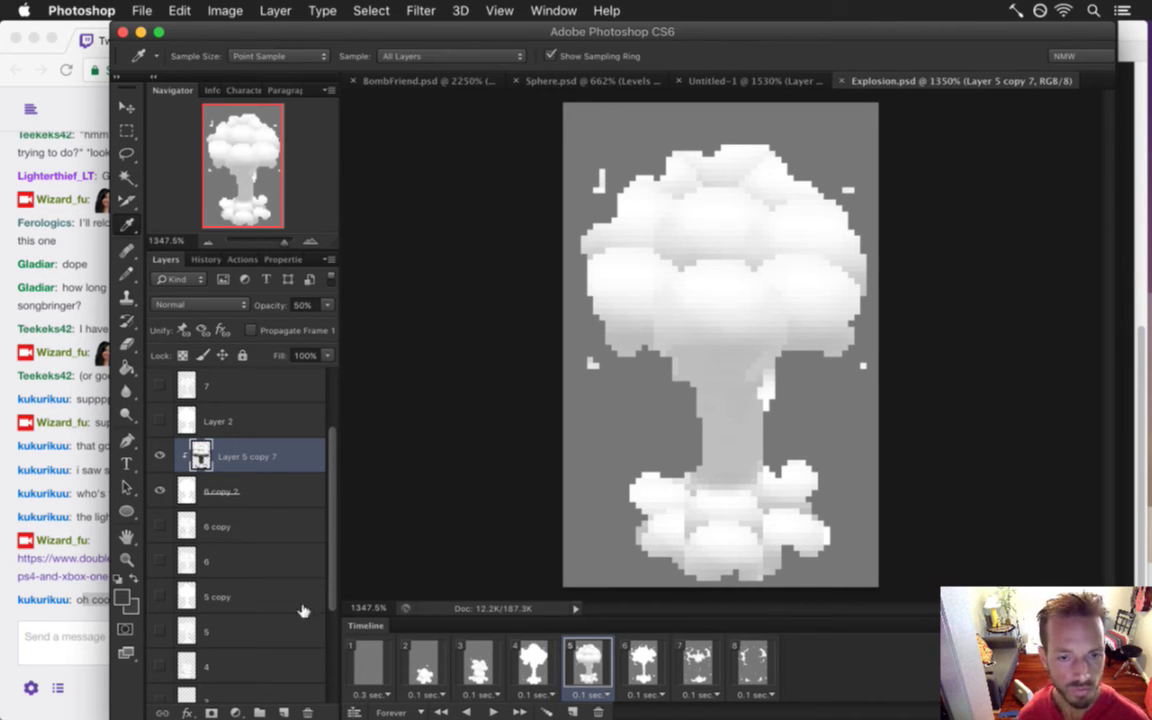
pyautogui.click(386, 656)
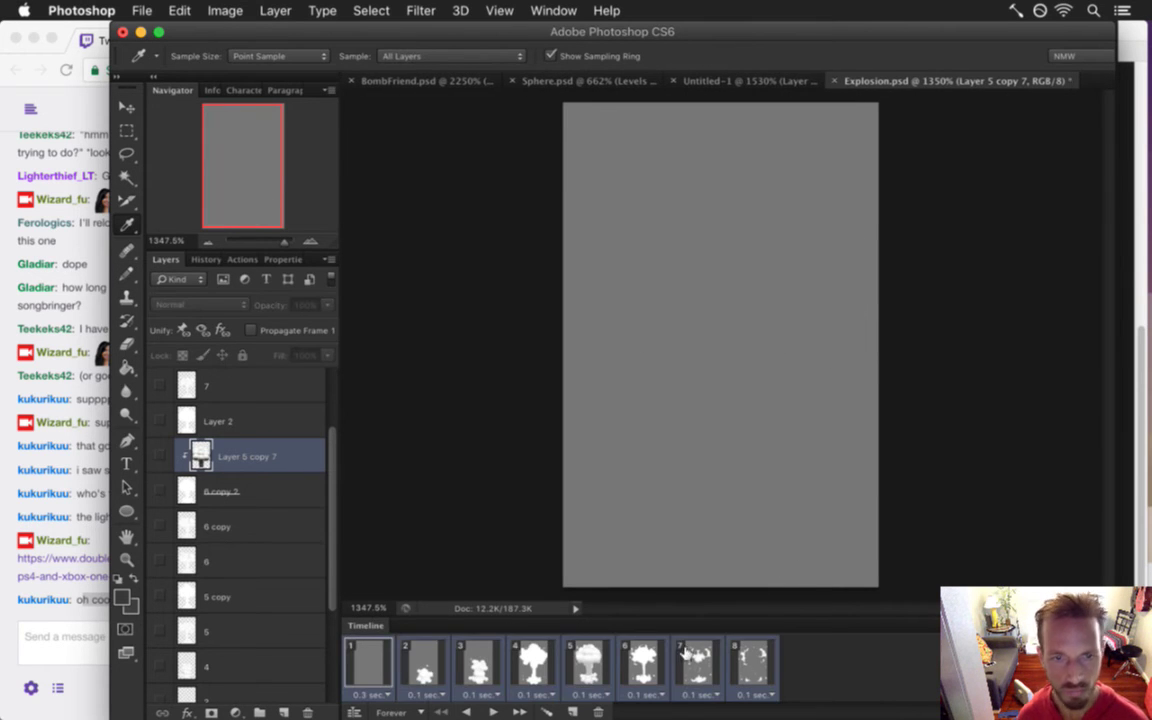
pyautogui.scroll(-5, 335, 512)
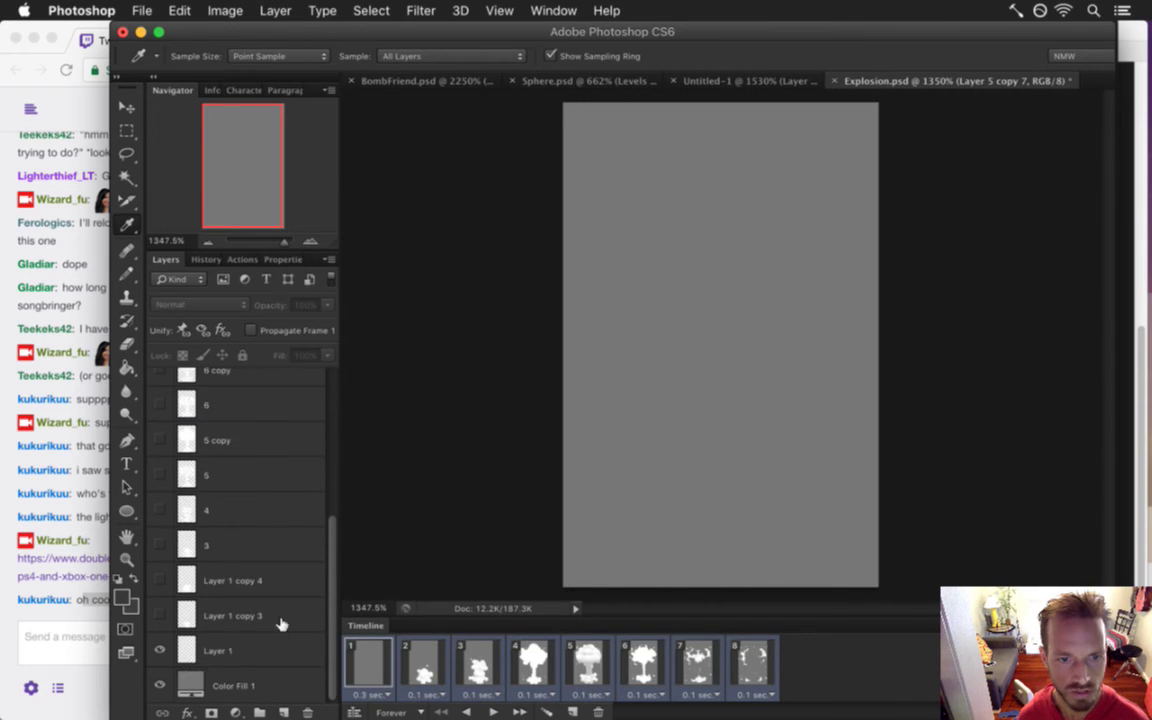
pyautogui.click(159, 650)
# Set Layer 5 copy 7 to 100% opacity in frame 5 and save the document
pyautogui.click(591, 677)
pyautogui.moveTo(340, 532); pyautogui.dragTo(315, 440)
pyautogui.click(328, 306)
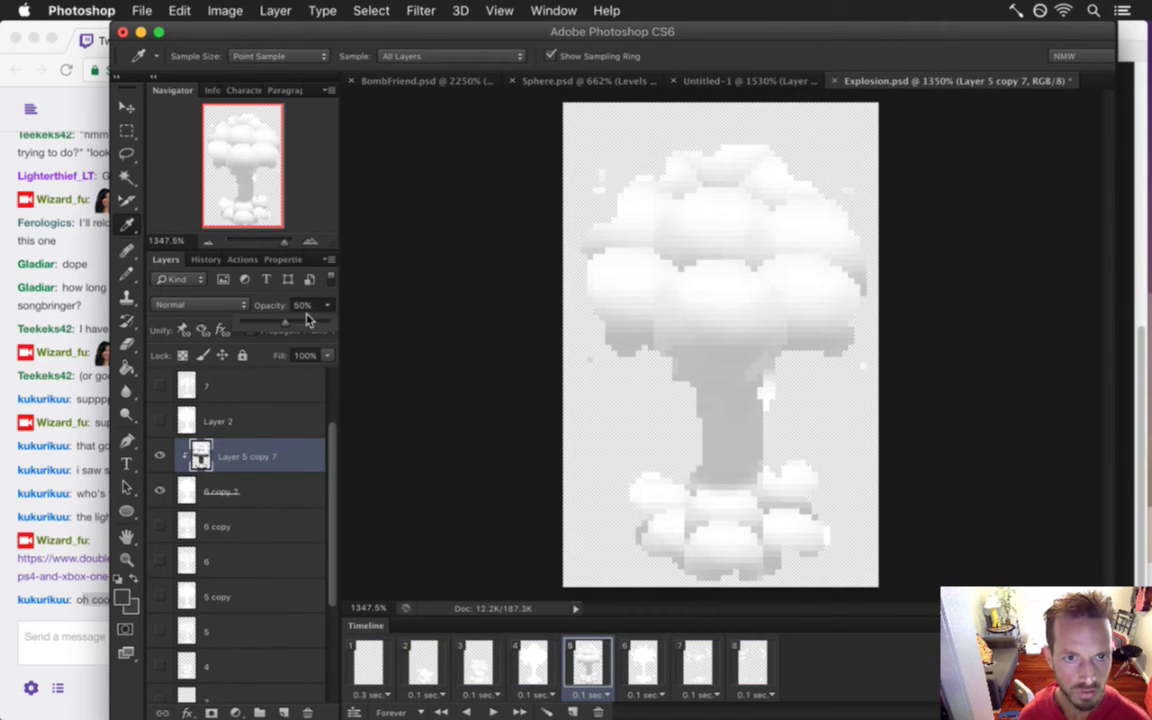
pyautogui.moveTo(282, 321); pyautogui.dragTo(308, 322)
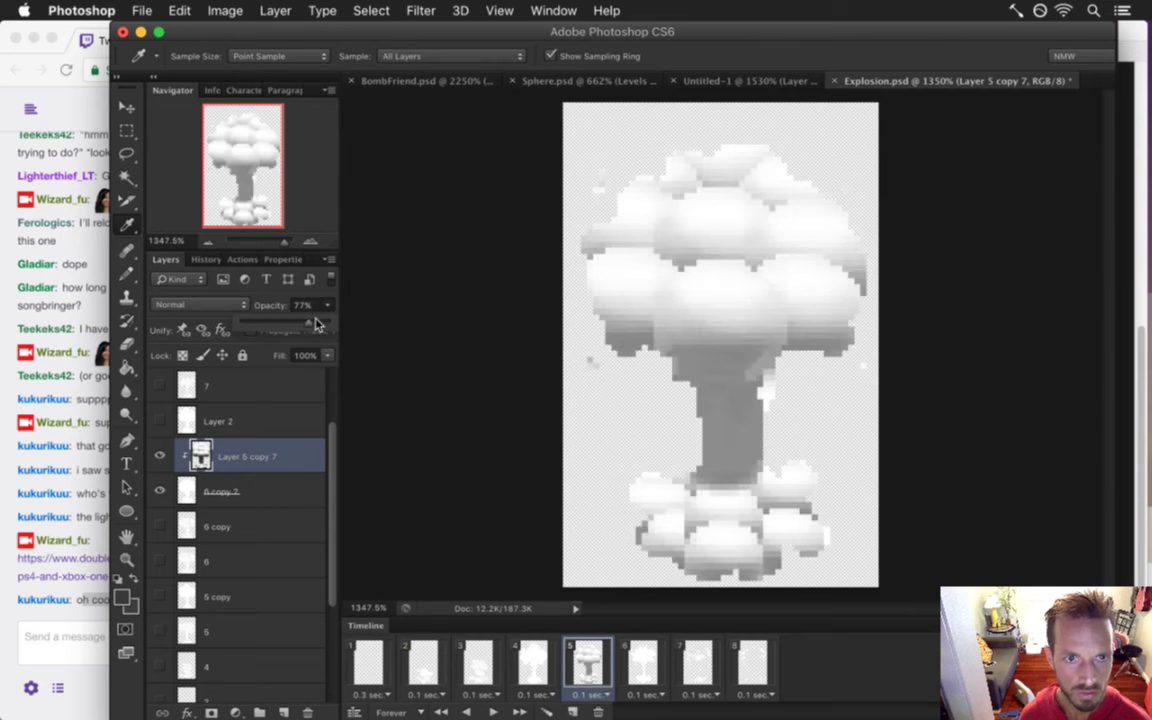
pyautogui.moveTo(313, 327); pyautogui.dragTo(363, 336)
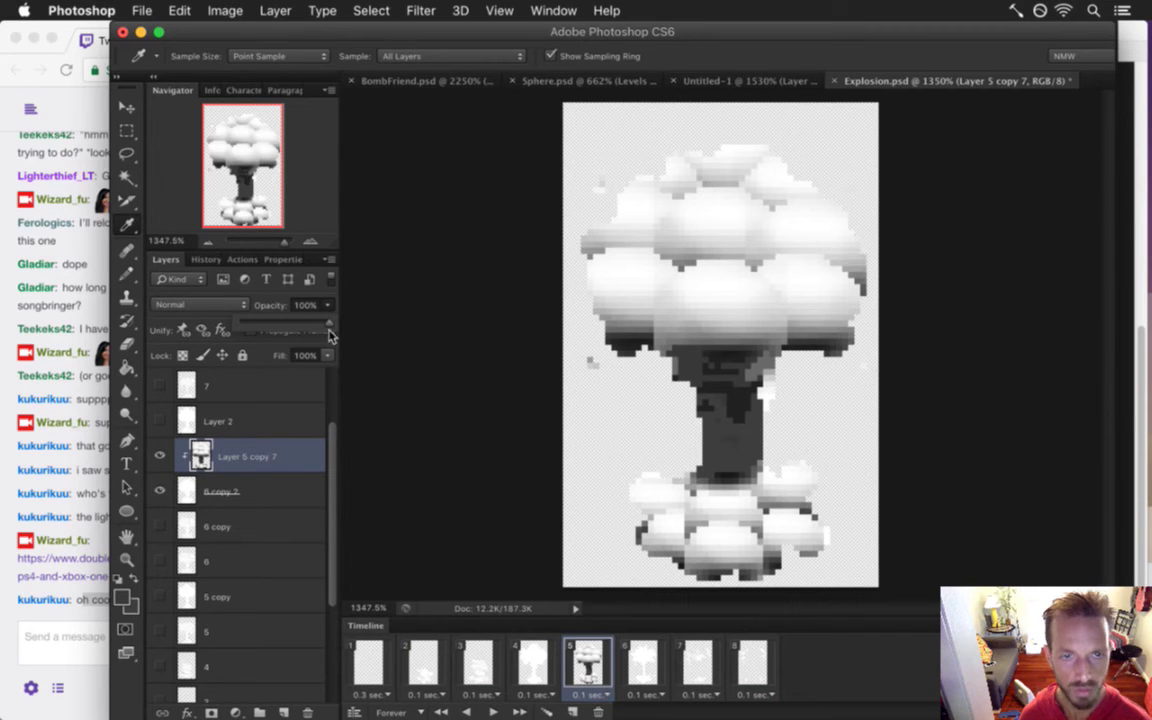
pyautogui.hotkey('ctrl', 's')
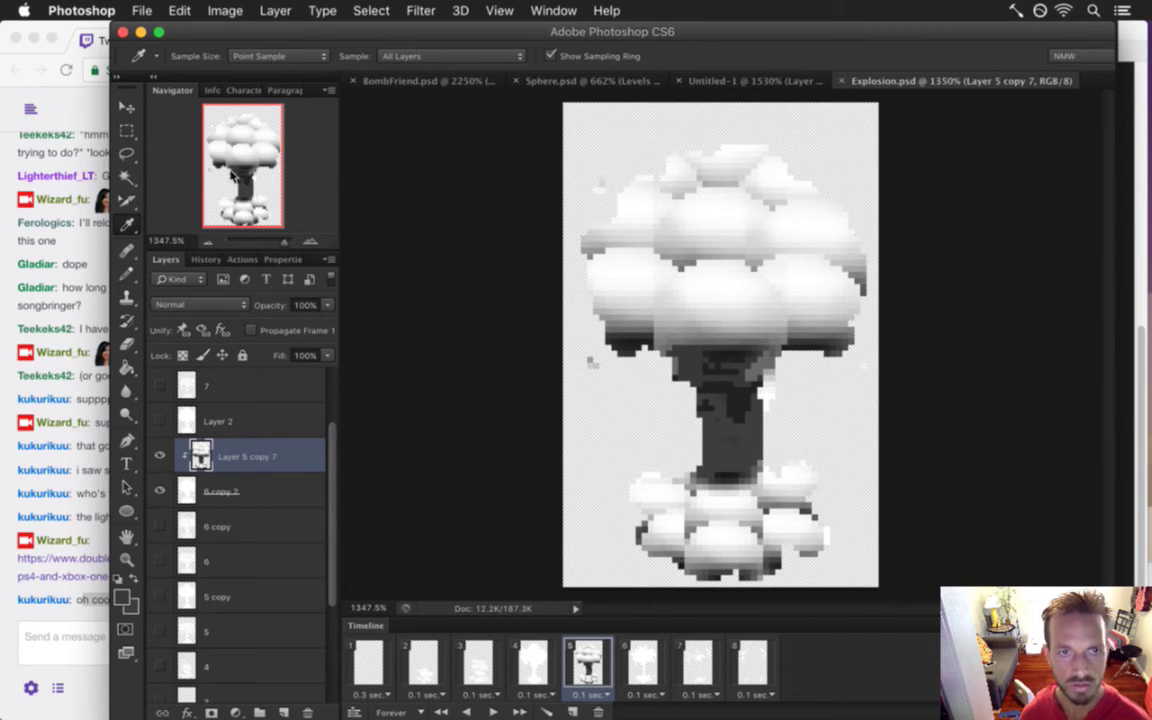
# Check the Save for Web and Render Video export settings for the explosion, leaving both without exporting
pyautogui.click(141, 10)
pyautogui.click(186, 250)
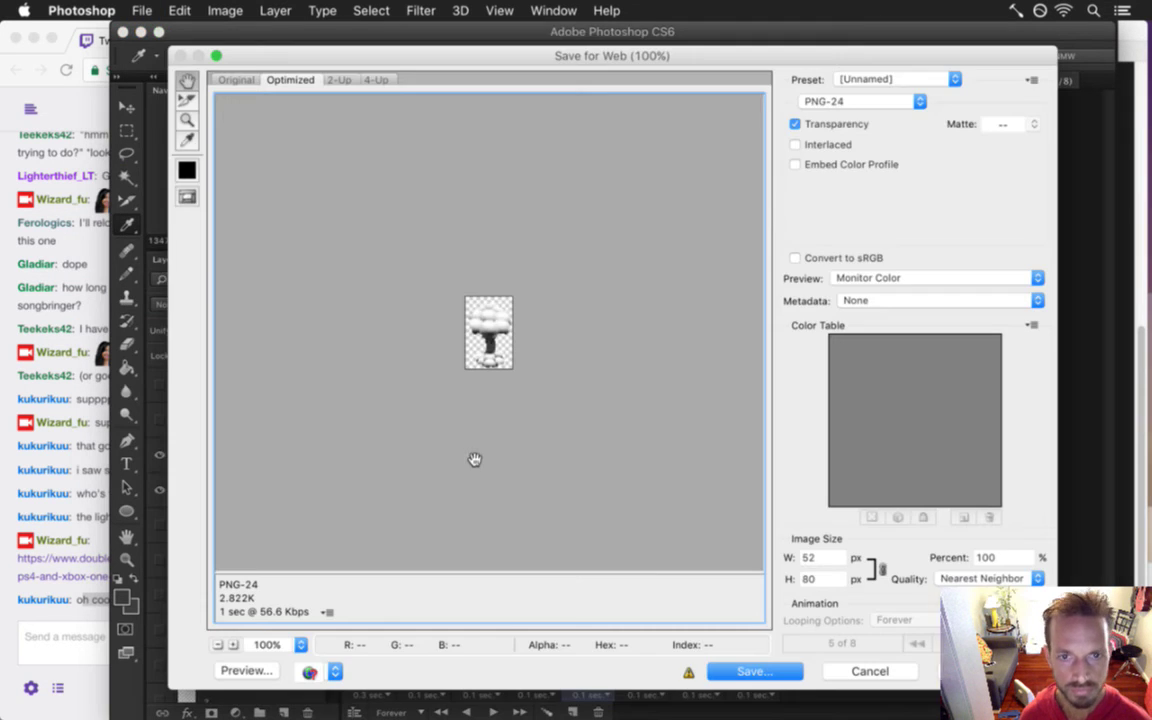
pyautogui.press('Escape')
pyautogui.press('shift+super+r')
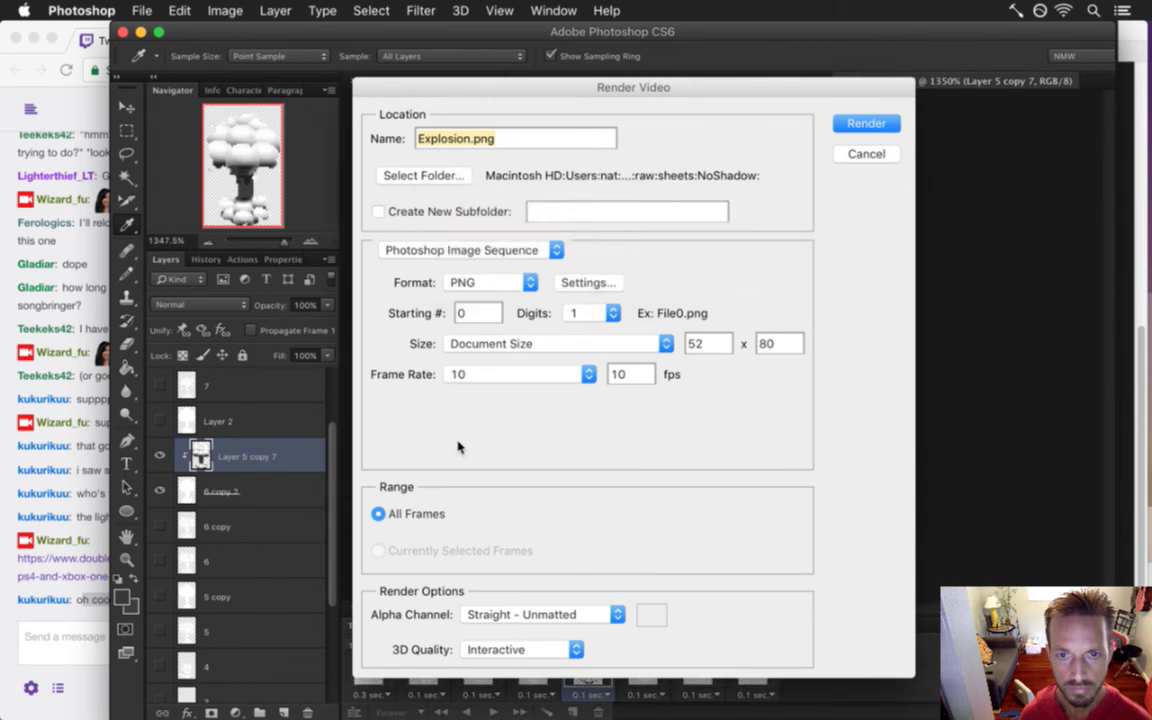
pyautogui.press('Escape')
# Switch to iTerm2, start the Songbringer debug build, and return to the AISystem.cpp code
pyautogui.press('super+Tab')
pyautogui.press('super+Tab')
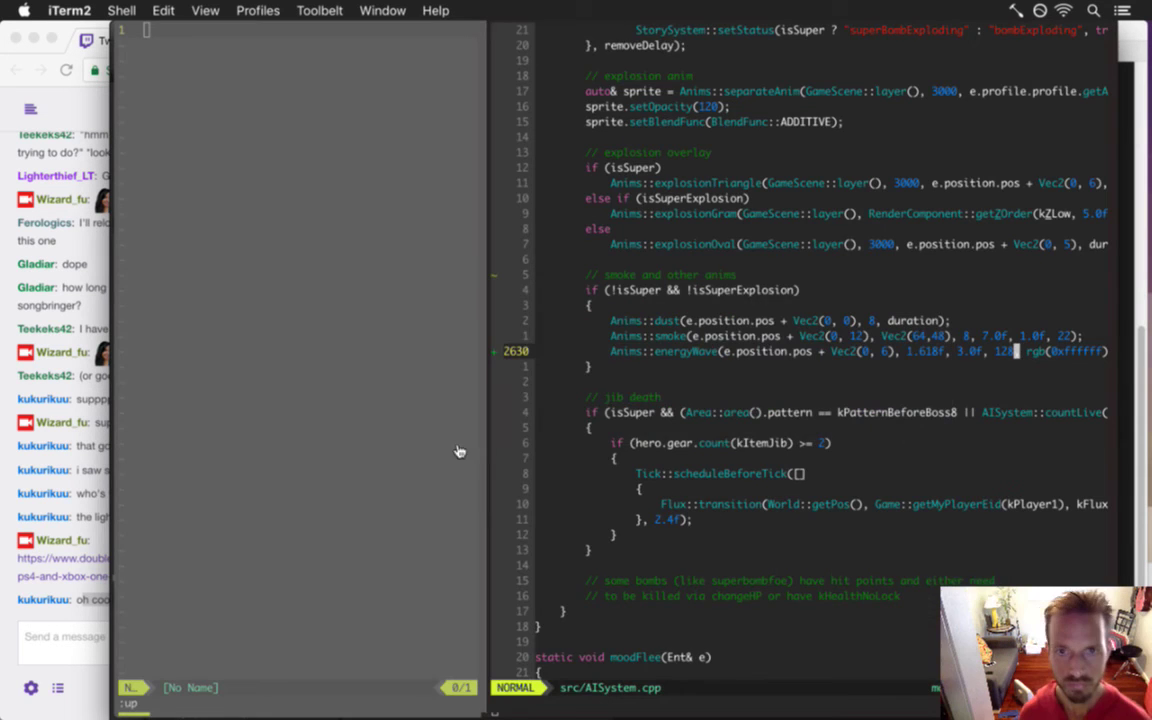
pyautogui.press('super+alt+Left')
pyautogui.press('F5')
pyautogui.press('super+alt+Right')
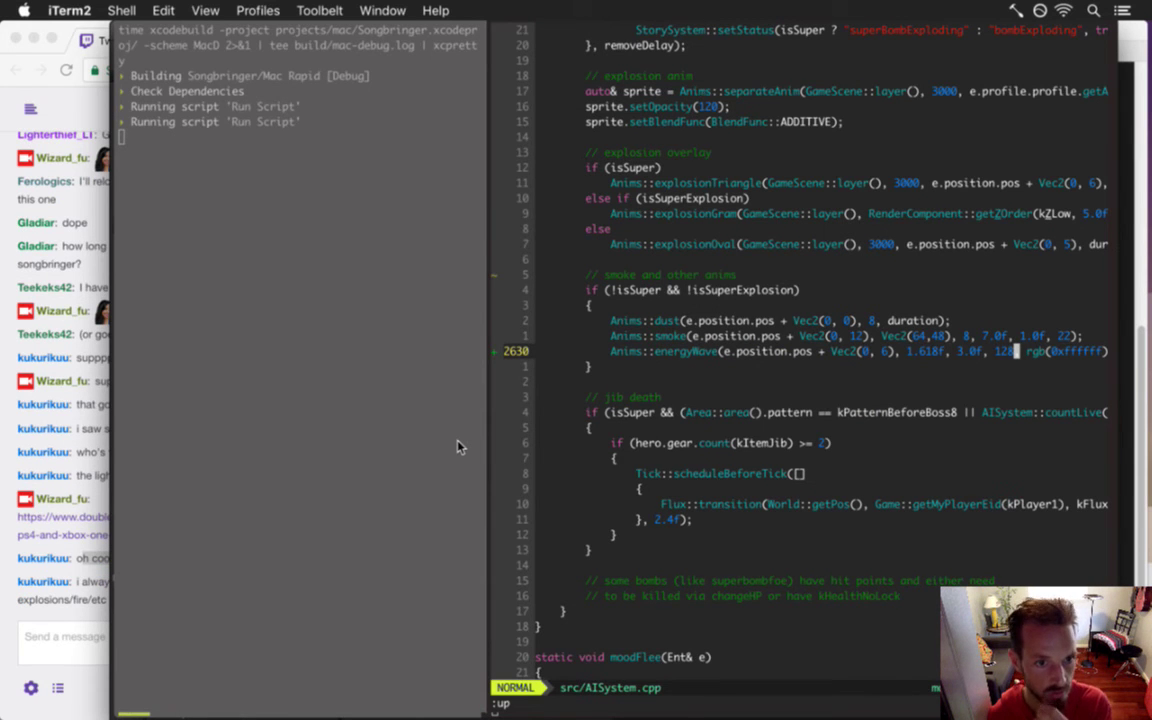
# Switch to the Twitch chat and highlight the newest message about animating explosion and fire effects manually
pyautogui.click(85, 593)
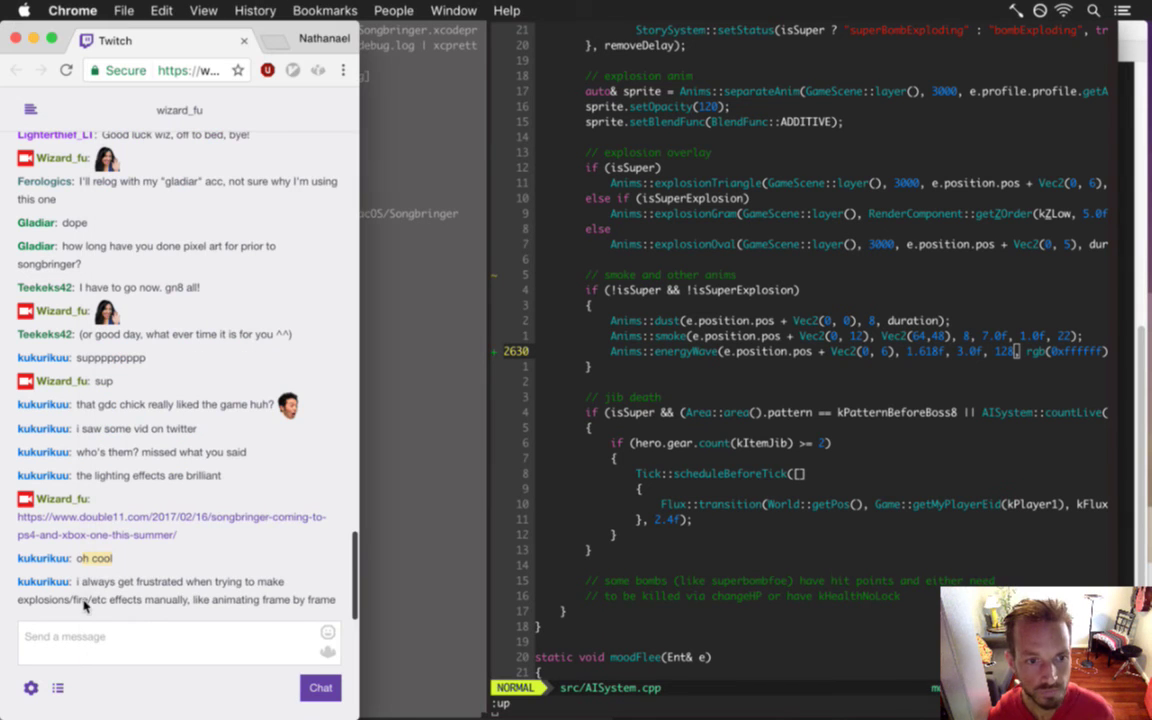
pyautogui.moveTo(89, 587); pyautogui.dragTo(245, 598)
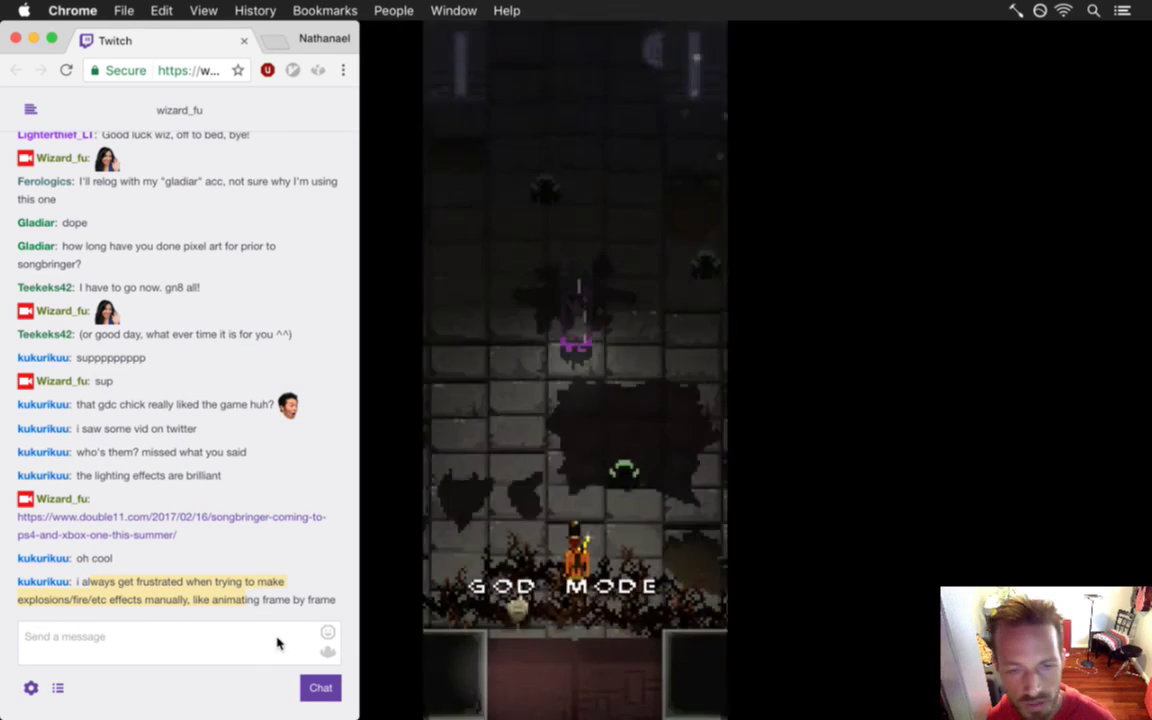
# Return to the game and set off bombs among the enemies to test the explosion effect
pyautogui.click(545, 420)
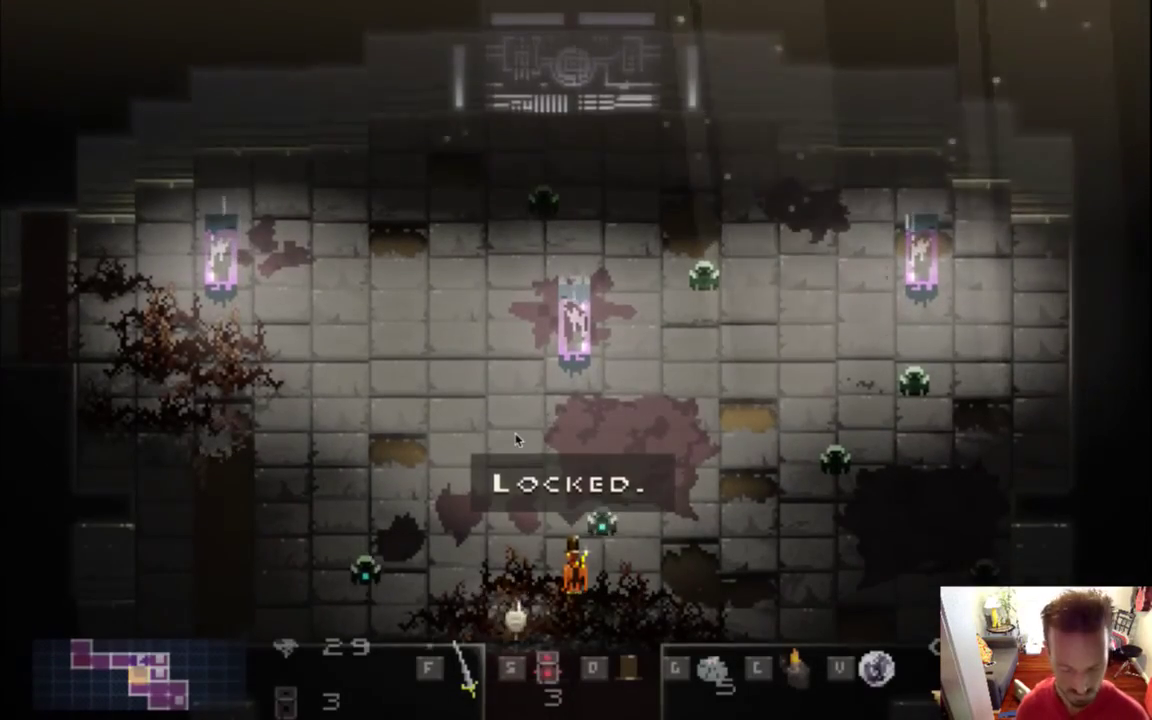
pyautogui.press('Right')
pyautogui.press('Up')
pyautogui.press('s')
pyautogui.press('Right')
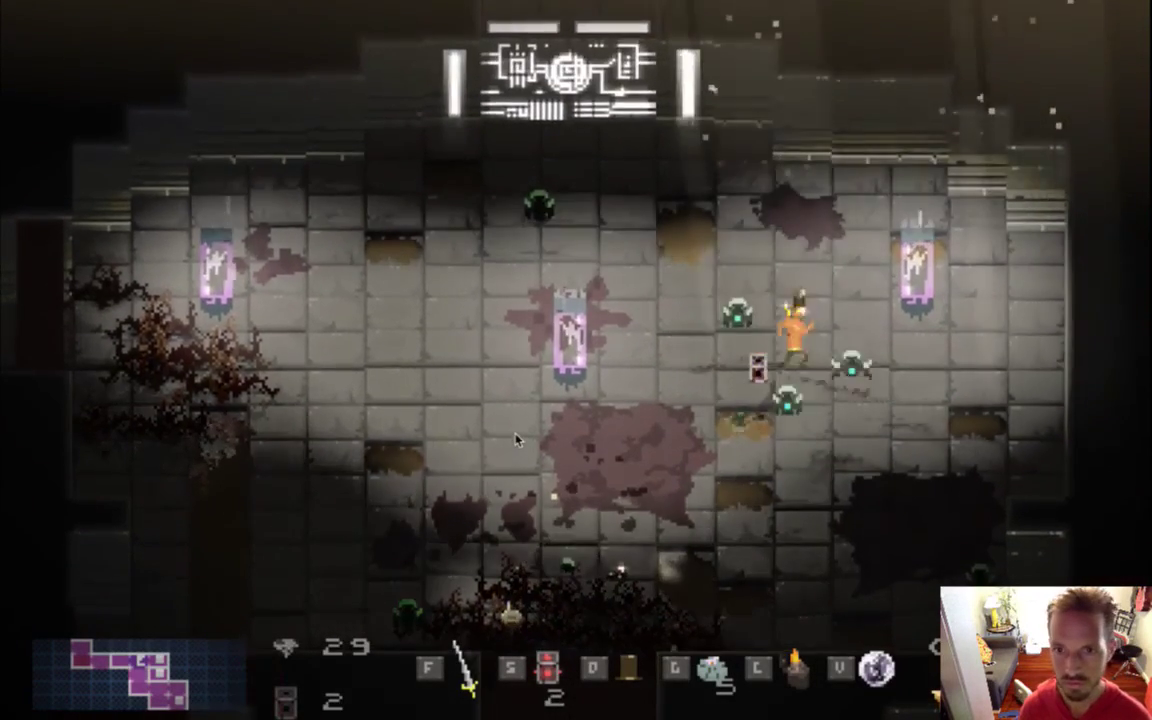
pyautogui.press('Left')
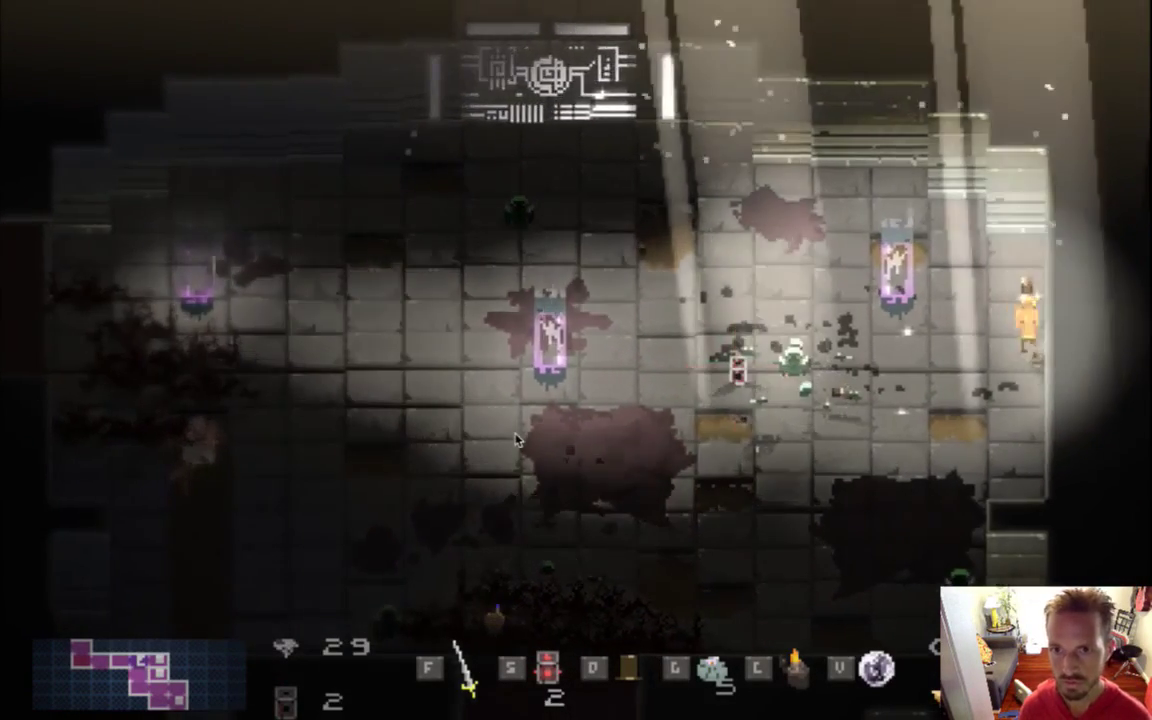
pyautogui.press('Left')
pyautogui.press('s')
pyautogui.press('Left')
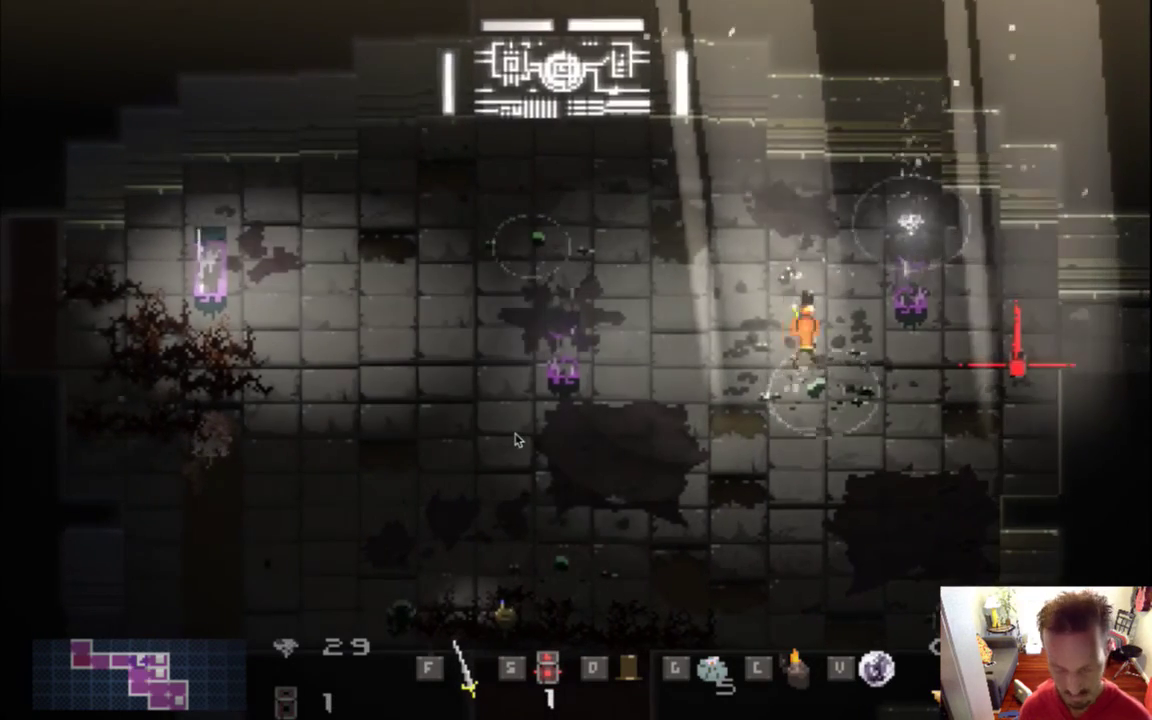
# Slow the game down to 0.1x speed and move the hero beside the explosion to examine its animation
pyautogui.press('-')
pyautogui.press('-')
pyautogui.press('-')
pyautogui.press('-')
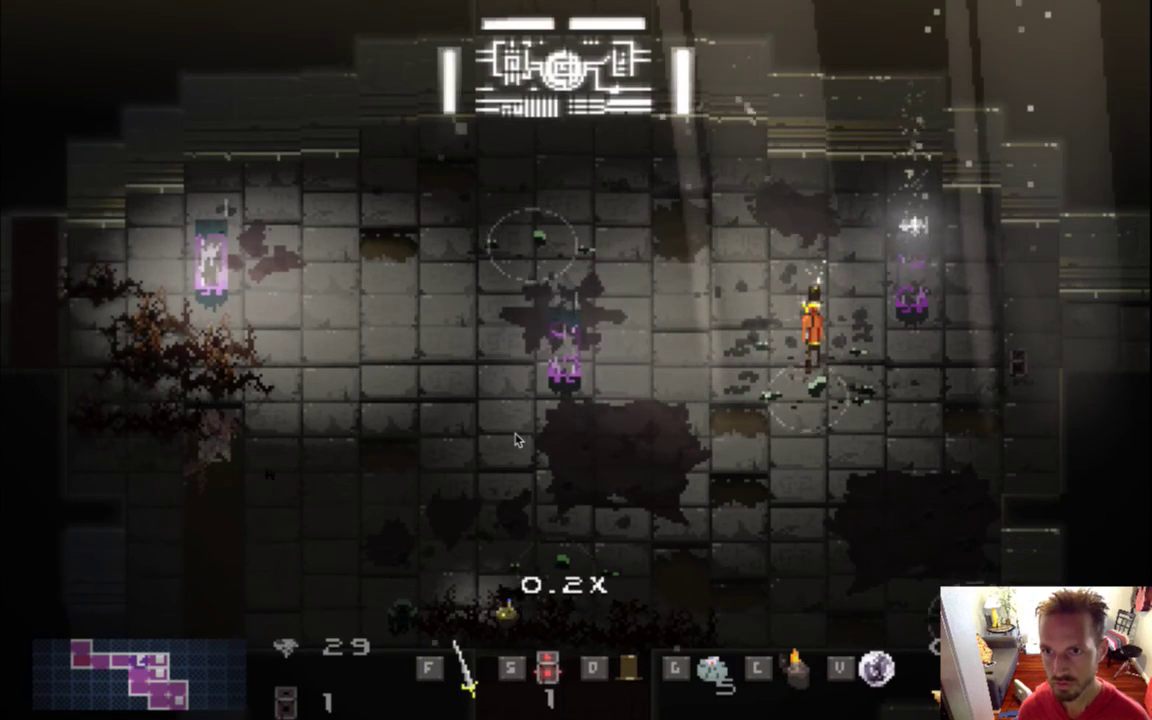
pyautogui.press('Right')
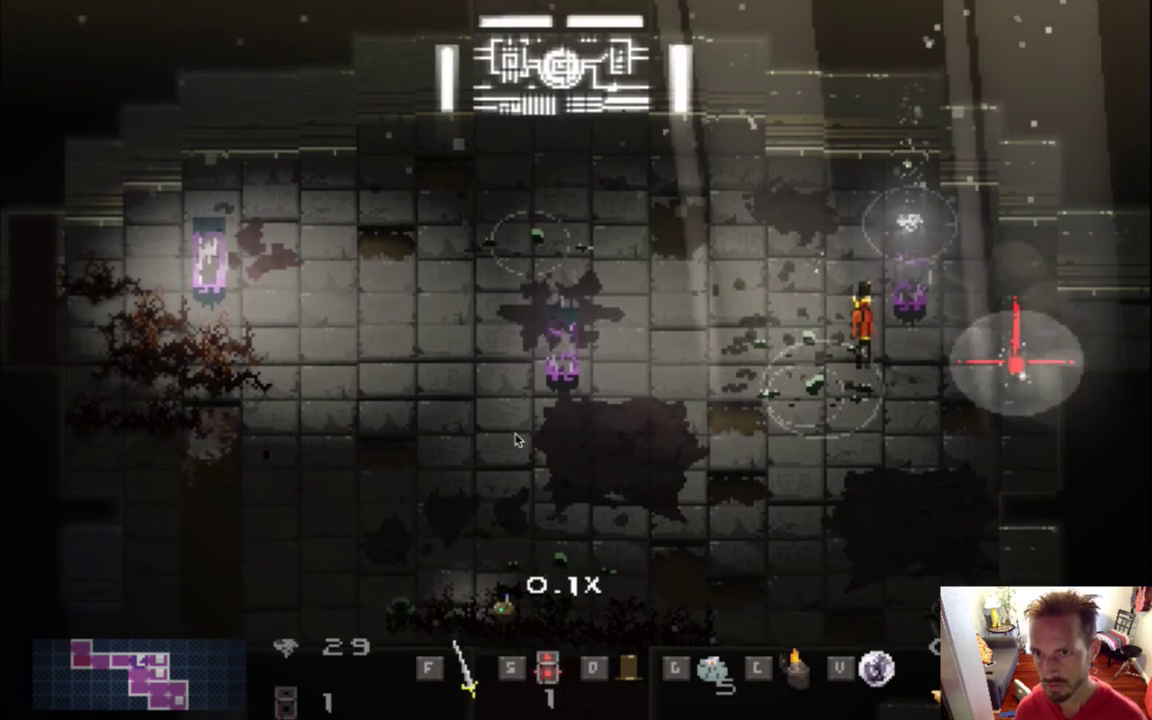
pyautogui.press('Up')
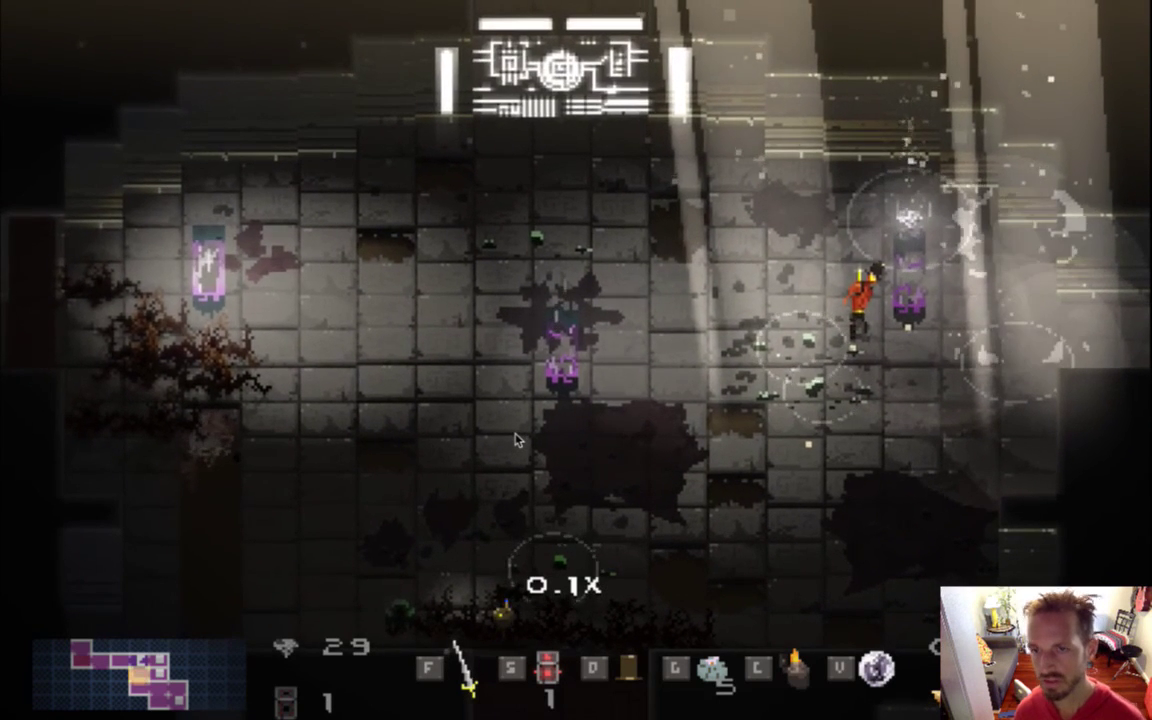
# Switch to the Twitch chat and highlight the message about not getting effects to look good
pyautogui.press('super+Tab')
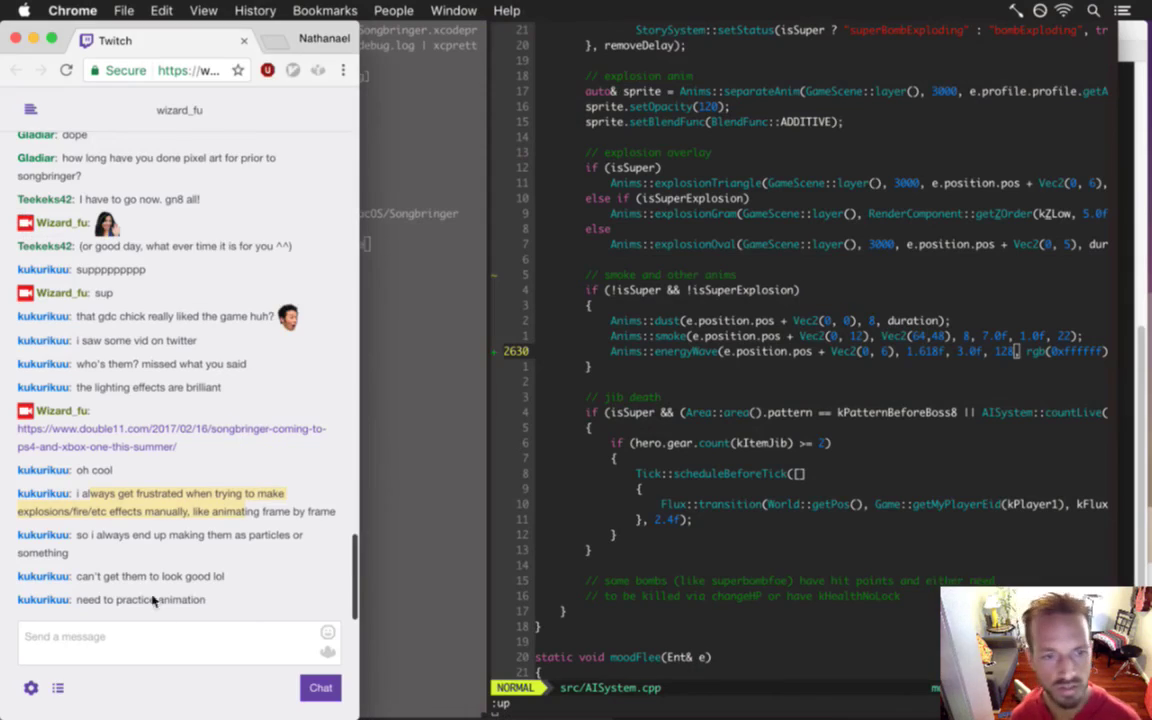
pyautogui.moveTo(153, 573); pyautogui.dragTo(127, 540)
pyautogui.moveTo(78, 581); pyautogui.dragTo(218, 548)
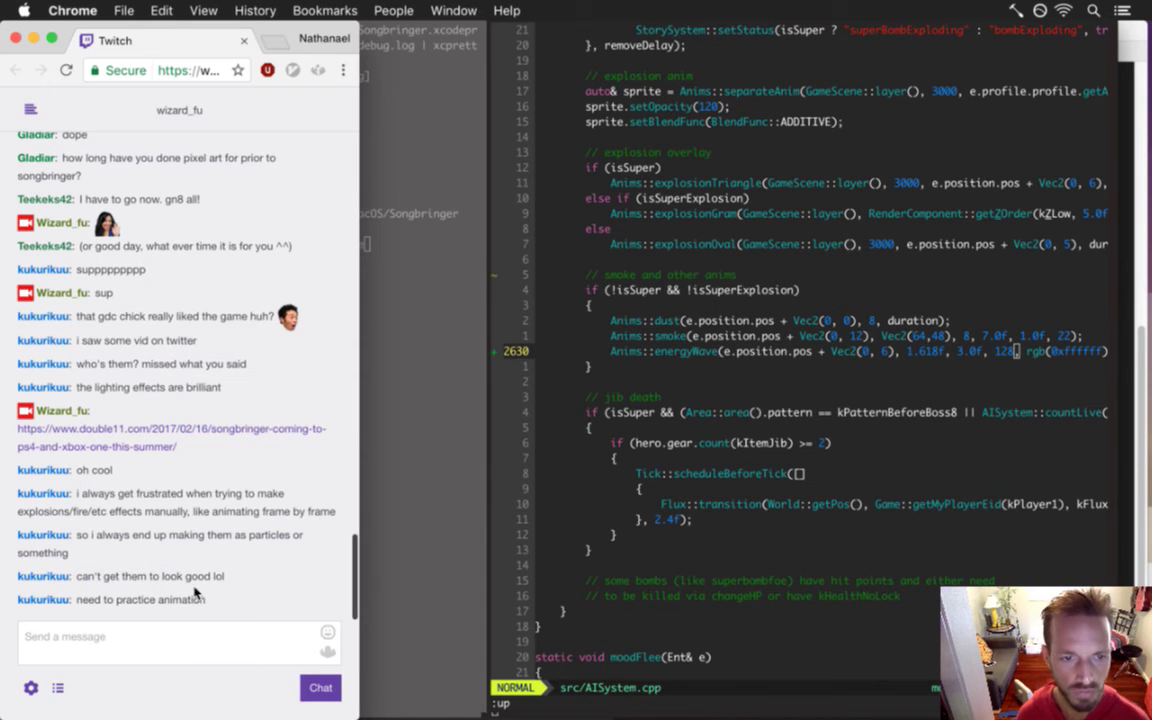
# Switch to Photoshop and show the Color Fill 1 layer from frame 1 as a gray background for the explosion frames
pyautogui.press('super+Tab')
pyautogui.press('super+Tab')
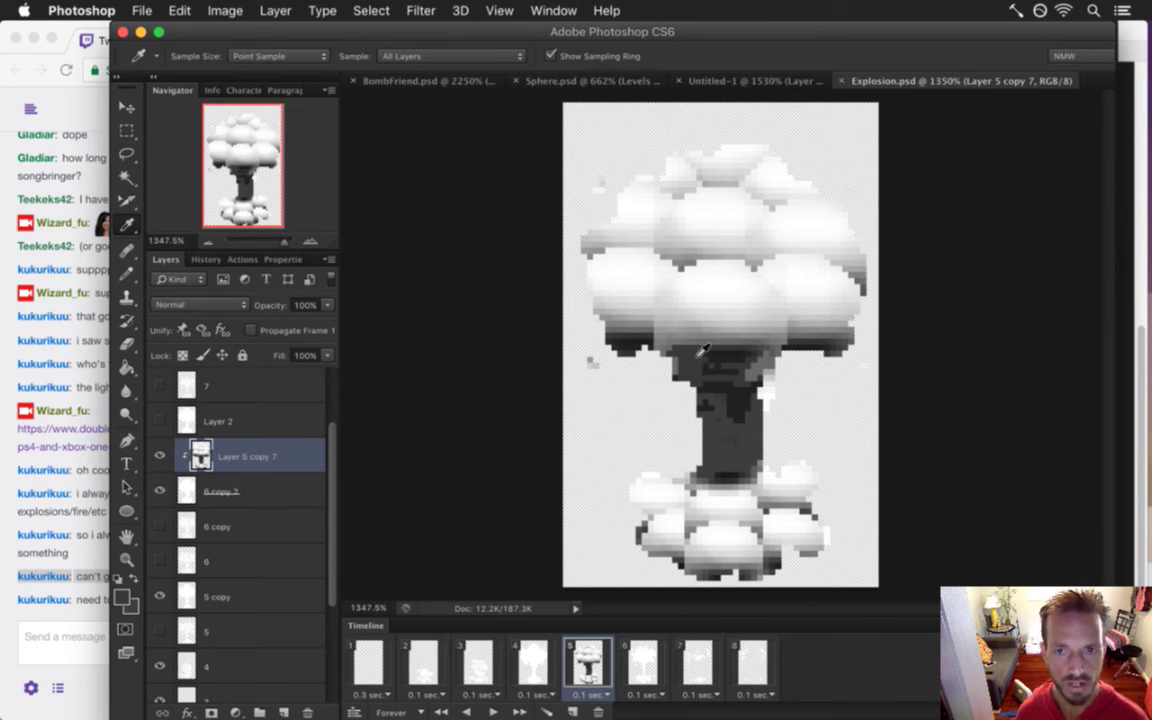
pyautogui.click(530, 665)
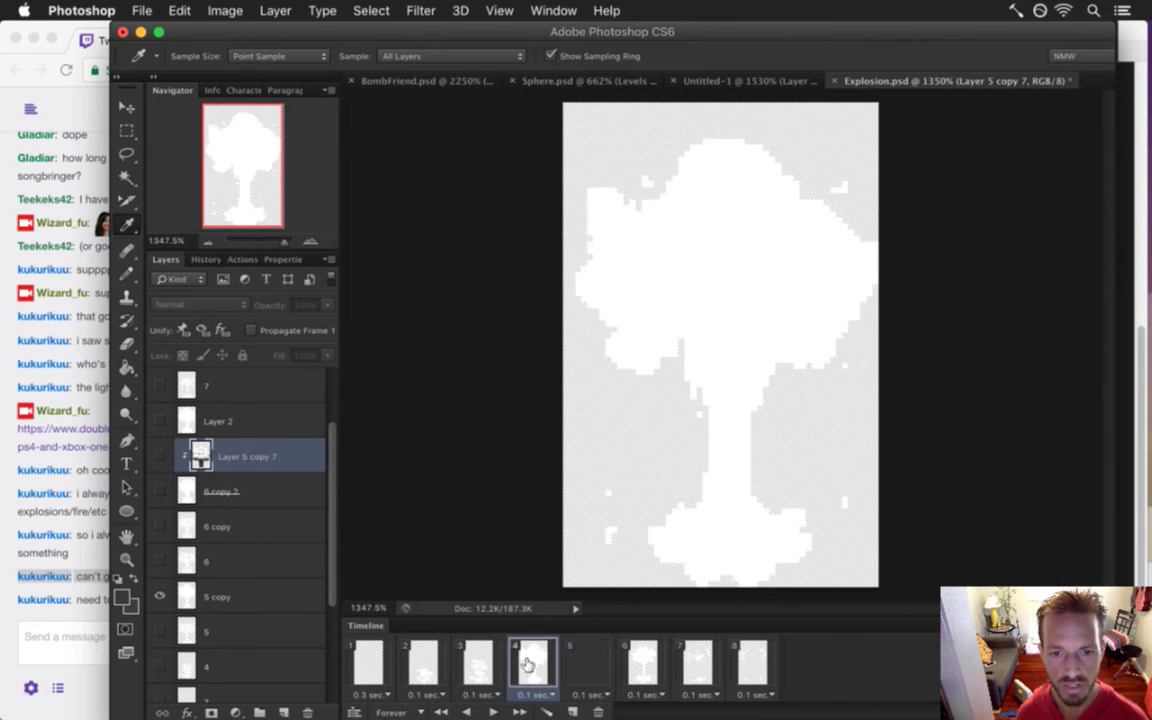
pyautogui.click(362, 662)
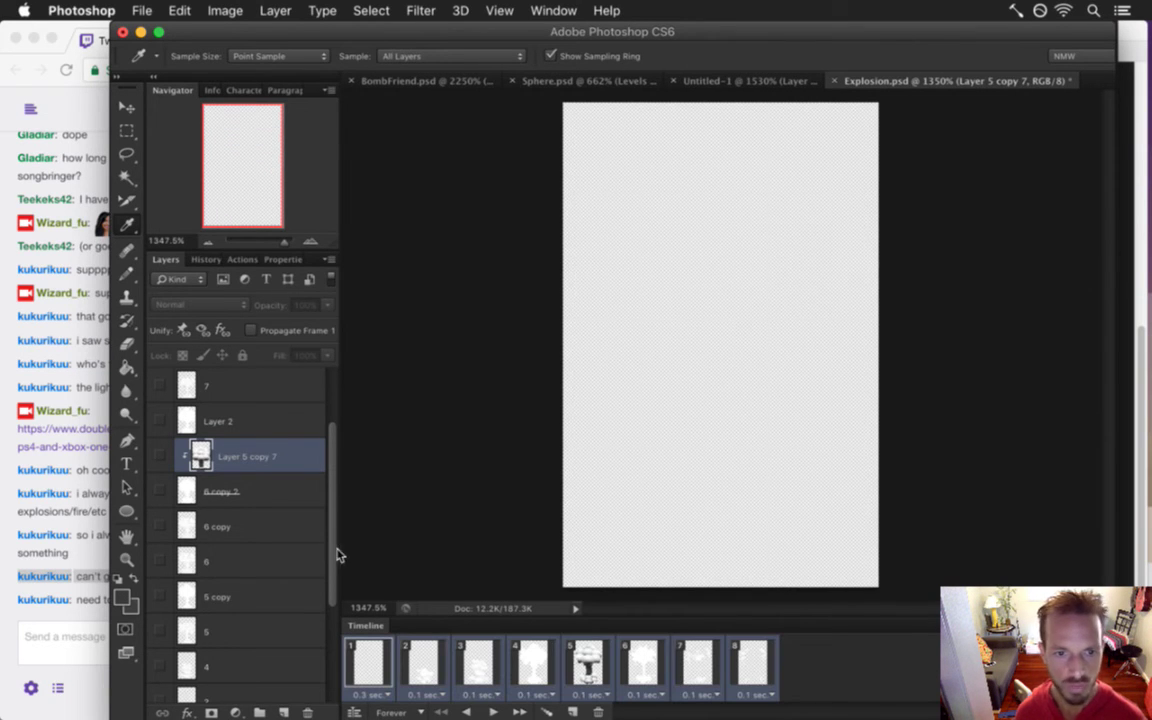
pyautogui.scroll(-4, 320, 678)
pyautogui.click(159, 685)
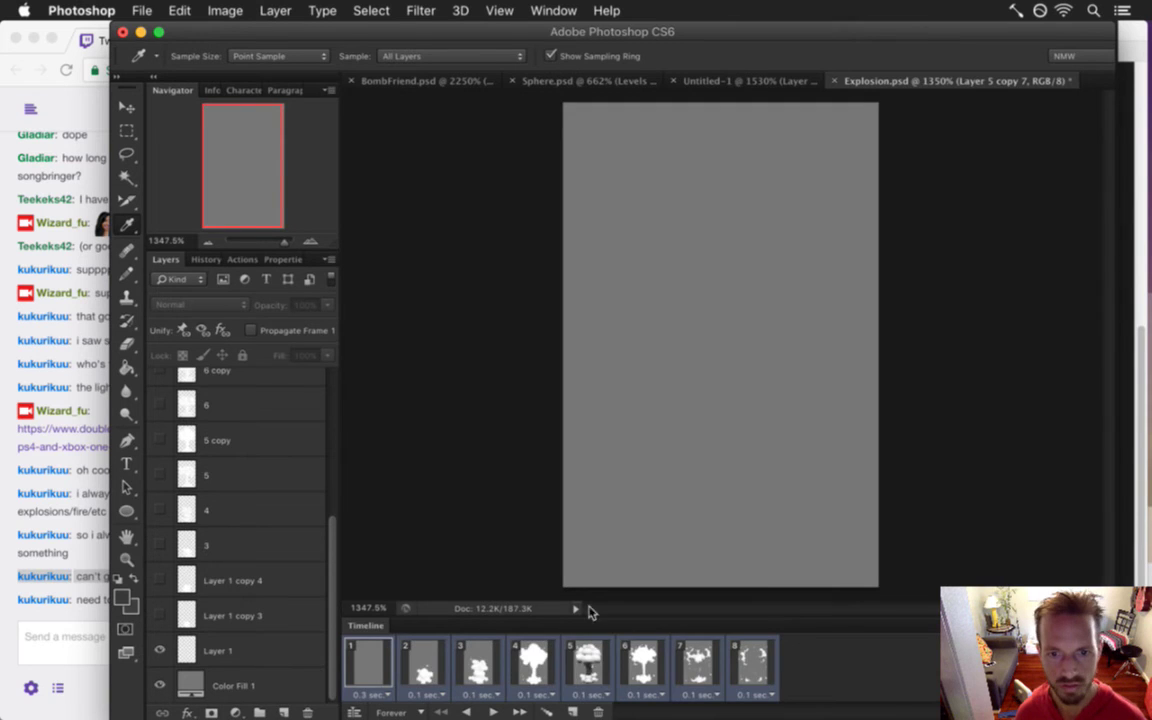
# Review explosion frames 4 through 8 against the gray background and return to frame 5
pyautogui.click(530, 665)
pyautogui.click(587, 665)
pyautogui.click(643, 665)
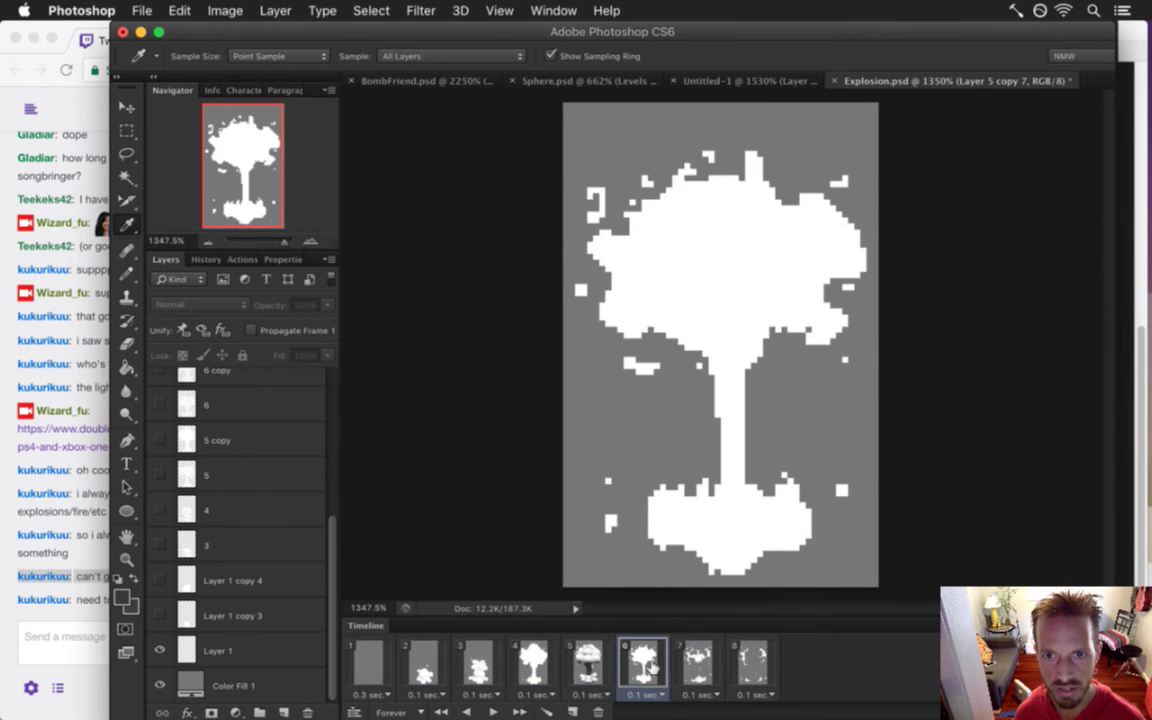
pyautogui.click(698, 670)
pyautogui.click(752, 662)
pyautogui.click(643, 662)
pyautogui.click(587, 662)
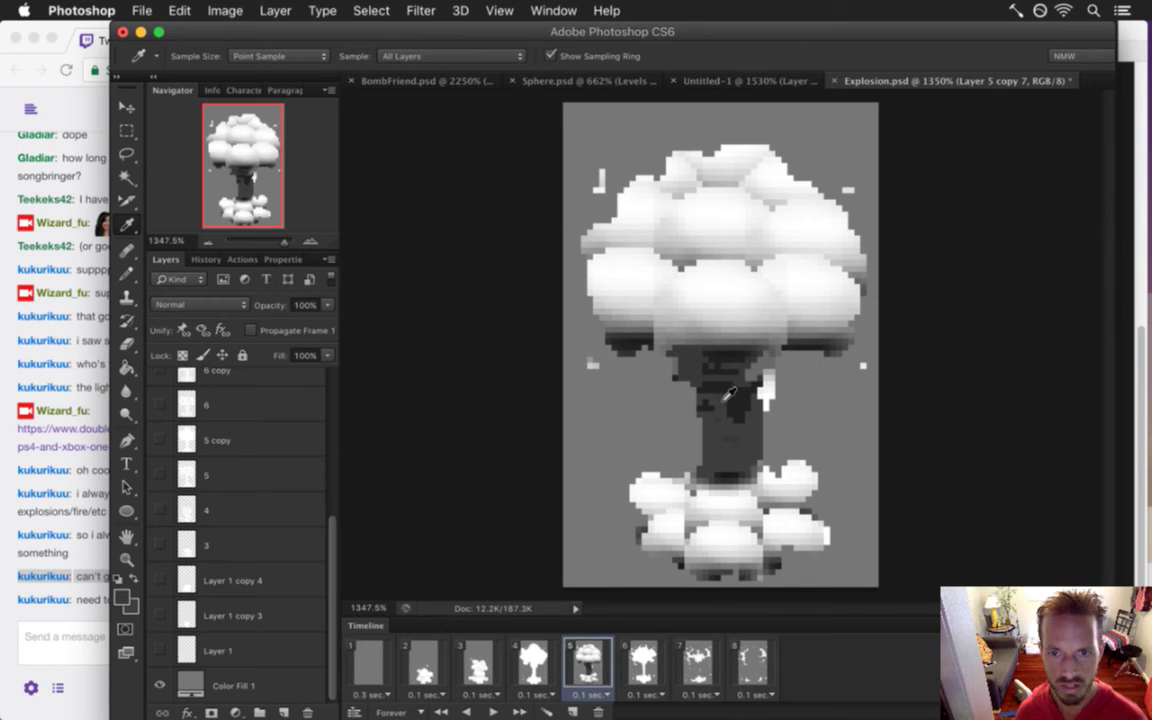
# Release Layer 5 copy 7 from its clipping mask on 6 copy 2 in frame 5
pyautogui.scroll(5, 330, 520)
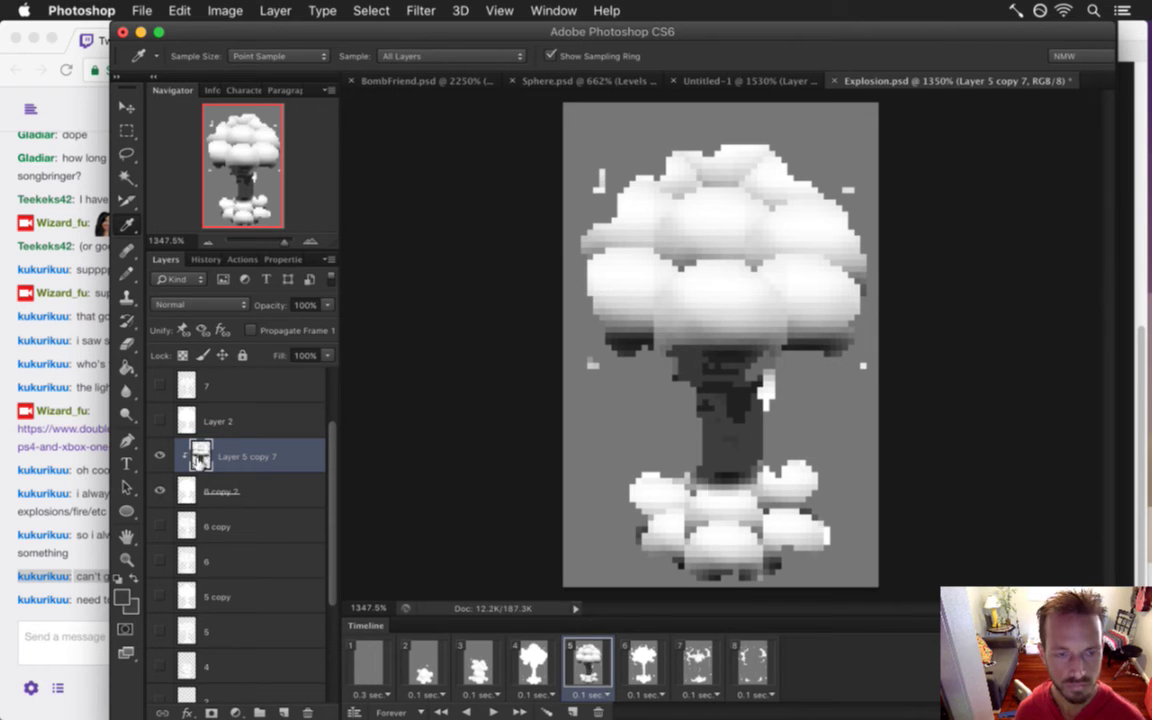
pyautogui.moveTo(203, 464); pyautogui.dragTo(225, 478)
pyautogui.keyDown('alt'); pyautogui.click(225, 479); pyautogui.keyUp('alt')
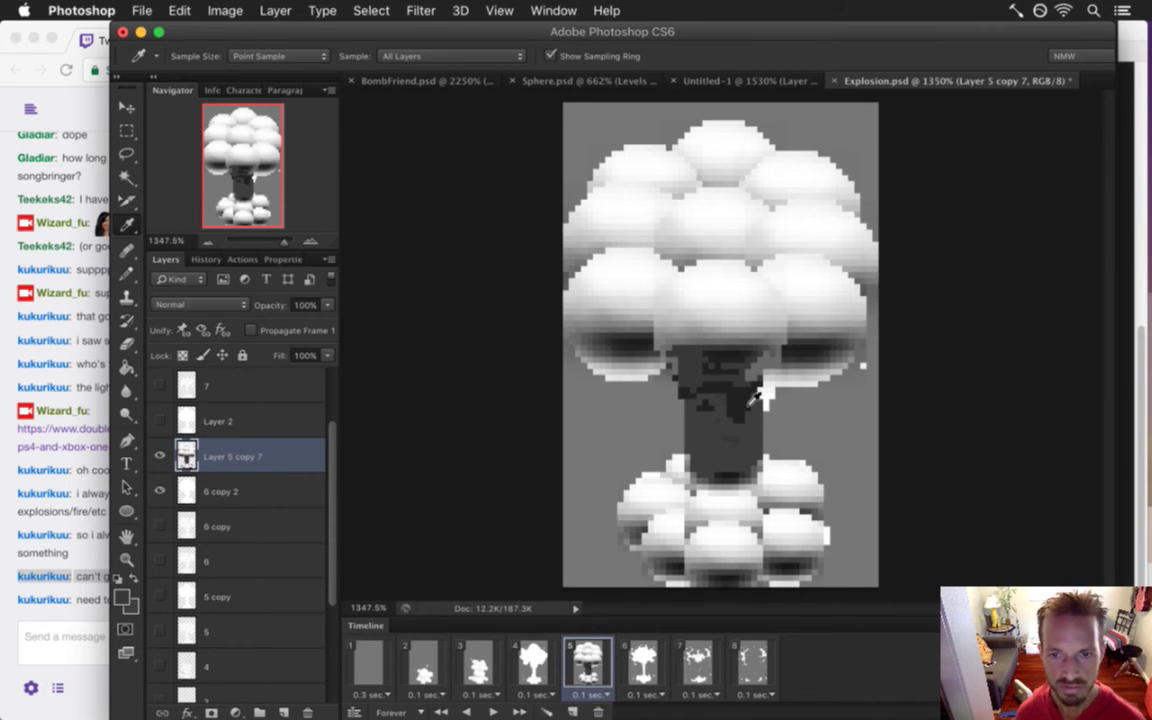
# Sample grays from the cloud and stem and pencil over the white pixels along the stem's right side
pyautogui.click(746, 396)
pyautogui.press('b')
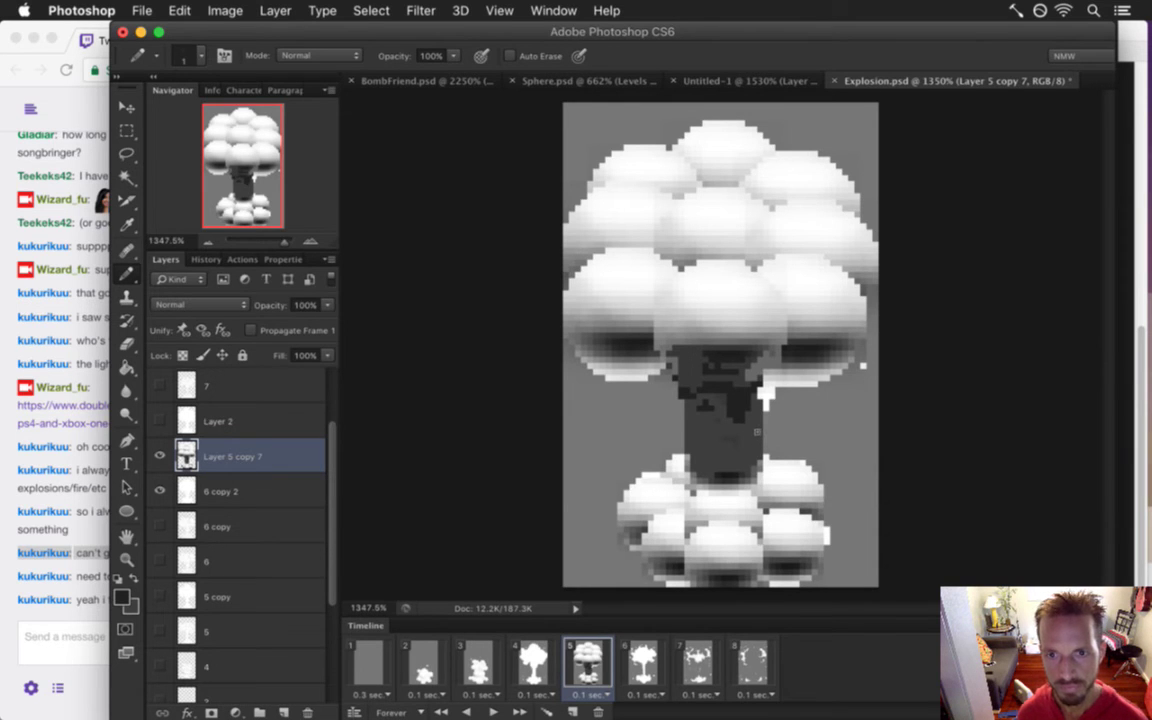
pyautogui.keyDown('alt'); pyautogui.click(710, 330); pyautogui.keyUp('alt')
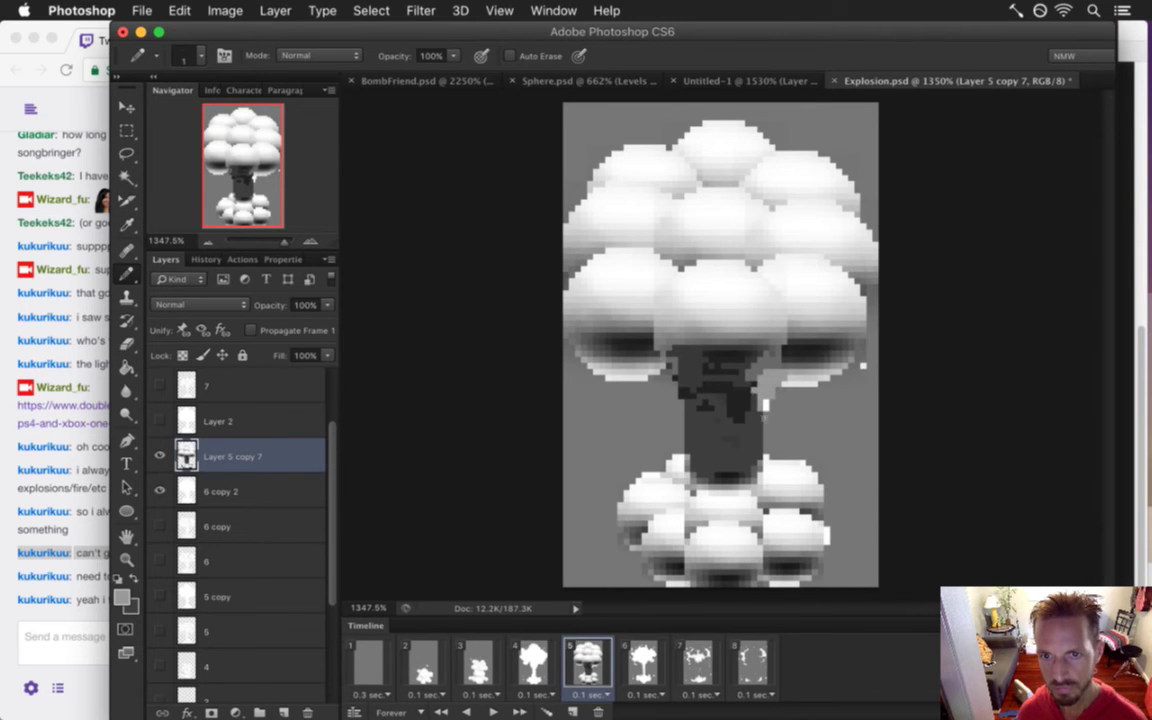
pyautogui.keyDown('alt'); pyautogui.click(686, 378); pyautogui.keyUp('alt')
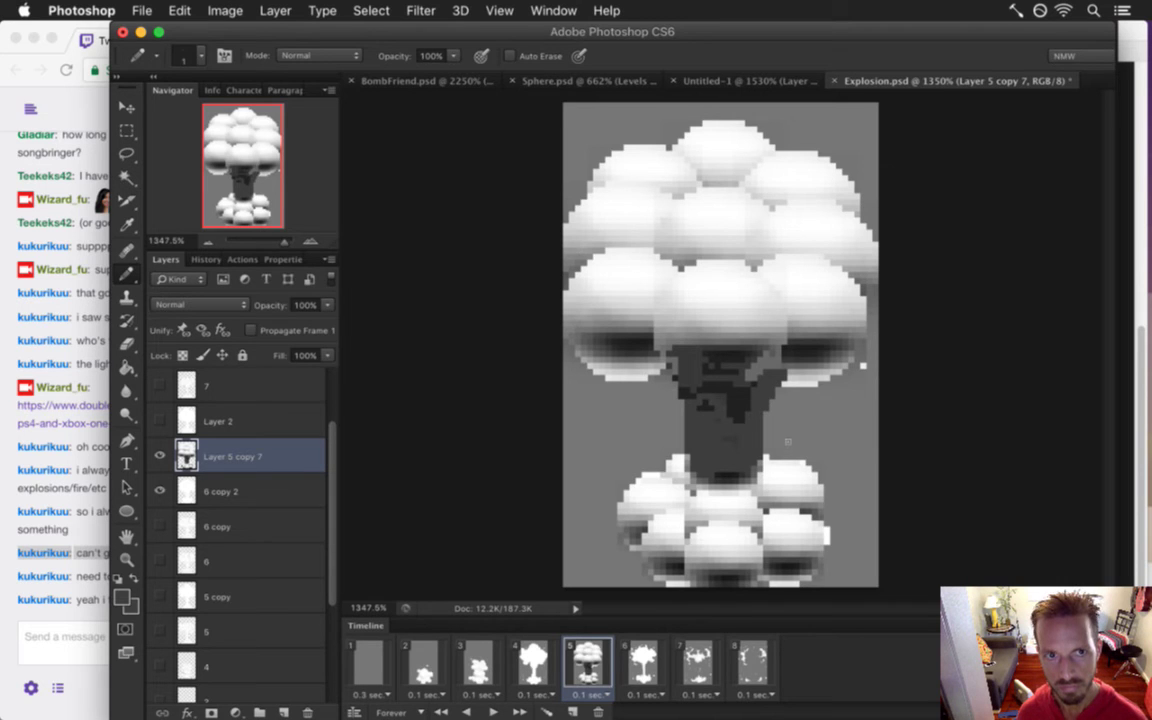
# Refine the shading where the stem's upper right meets the cloud cap, using light and dark grays sampled nearby
pyautogui.keyDown('alt'); pyautogui.click(709, 338); pyautogui.keyUp('alt')
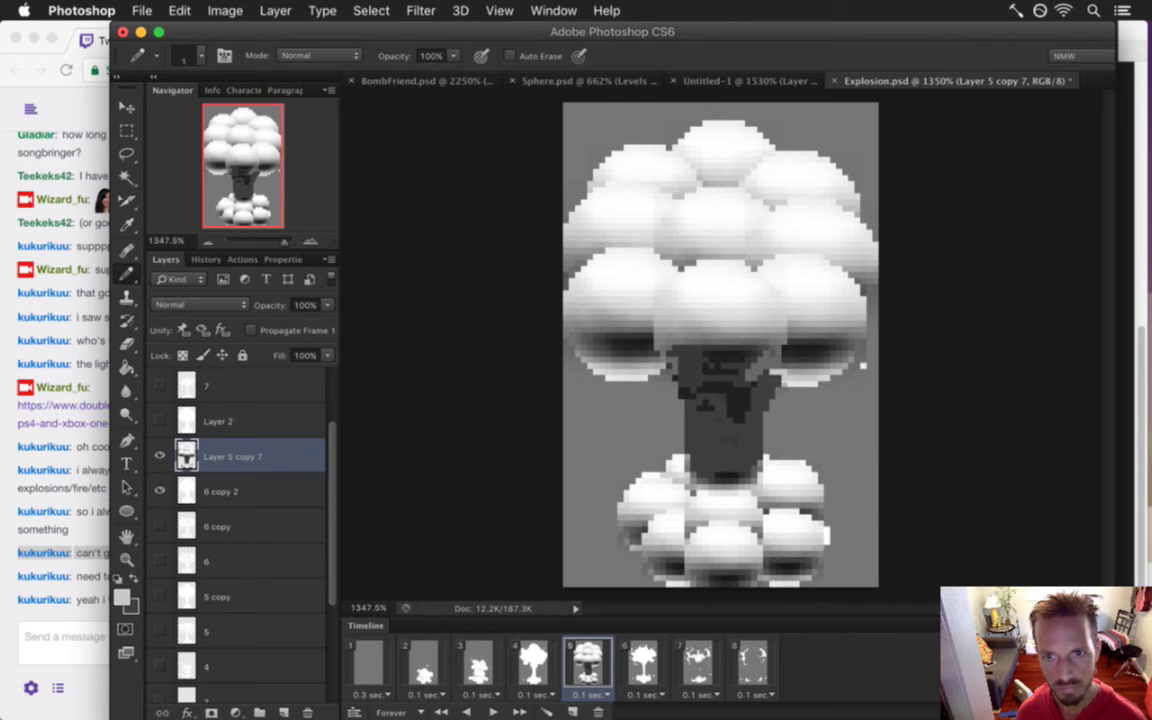
pyautogui.keyDown('alt'); pyautogui.click(713, 335); pyautogui.keyUp('alt')
pyautogui.keyDown('alt'); pyautogui.click(705, 342); pyautogui.keyUp('alt')
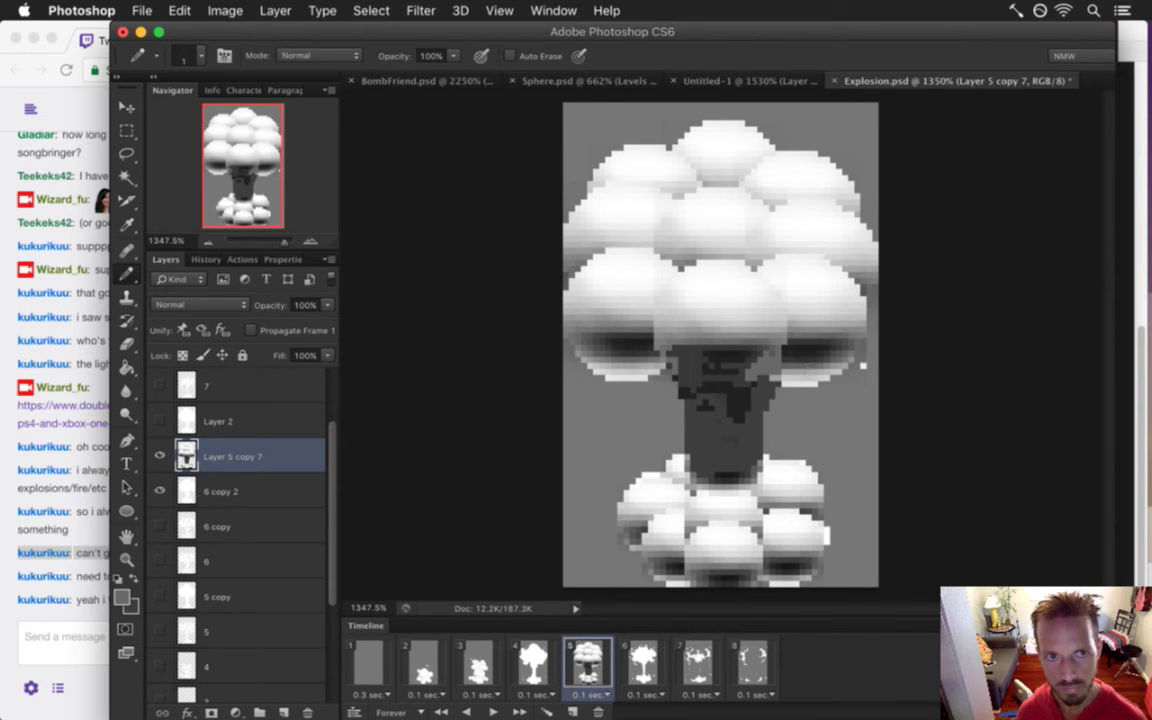
pyautogui.keyDown('alt'); pyautogui.click(699, 372); pyautogui.keyUp('alt')
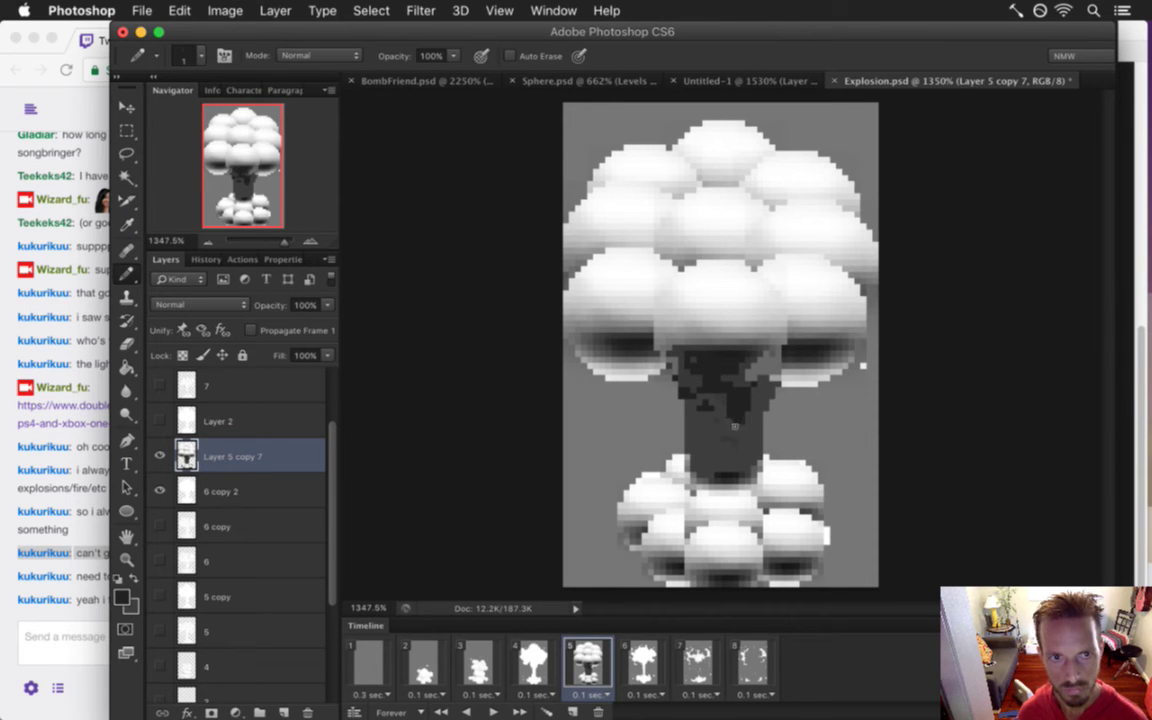
# Sample grays from the left cloud's shadow and pencil in shading on the stem's upper left edge
pyautogui.press('i')
pyautogui.click(600, 335)
pyautogui.press('b')
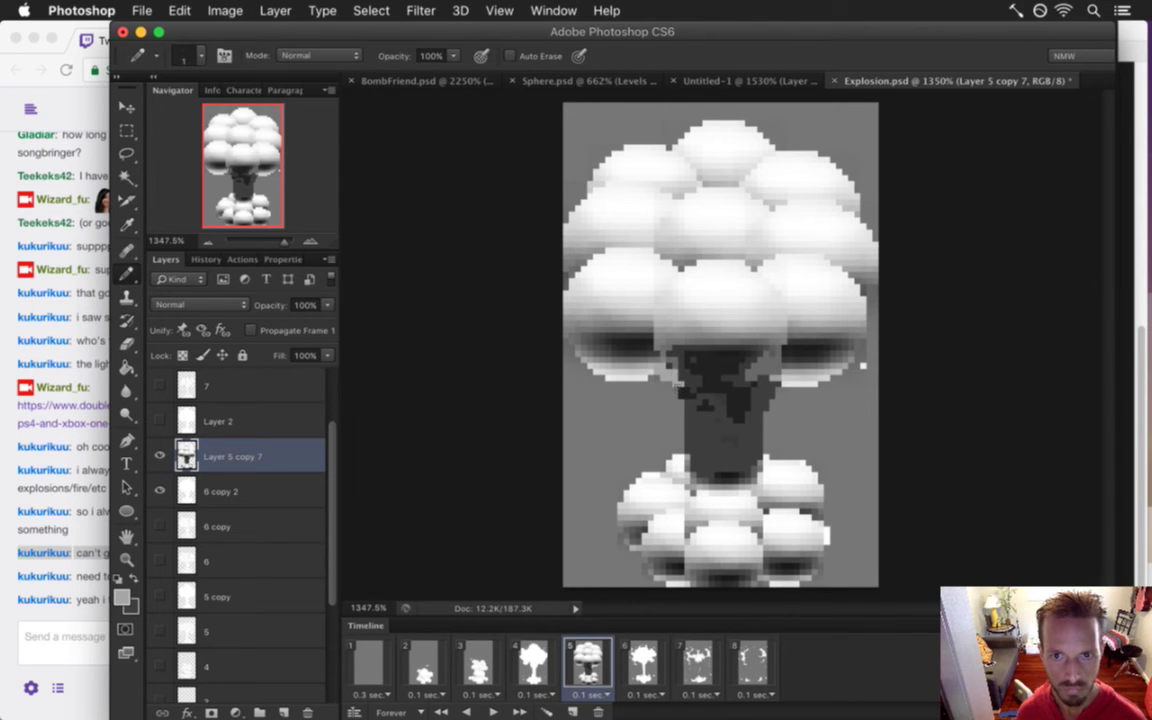
pyautogui.keyDown('alt'); pyautogui.click(608, 351); pyautogui.keyUp('alt')
pyautogui.keyDown('alt'); pyautogui.click(593, 328); pyautogui.keyUp('alt')
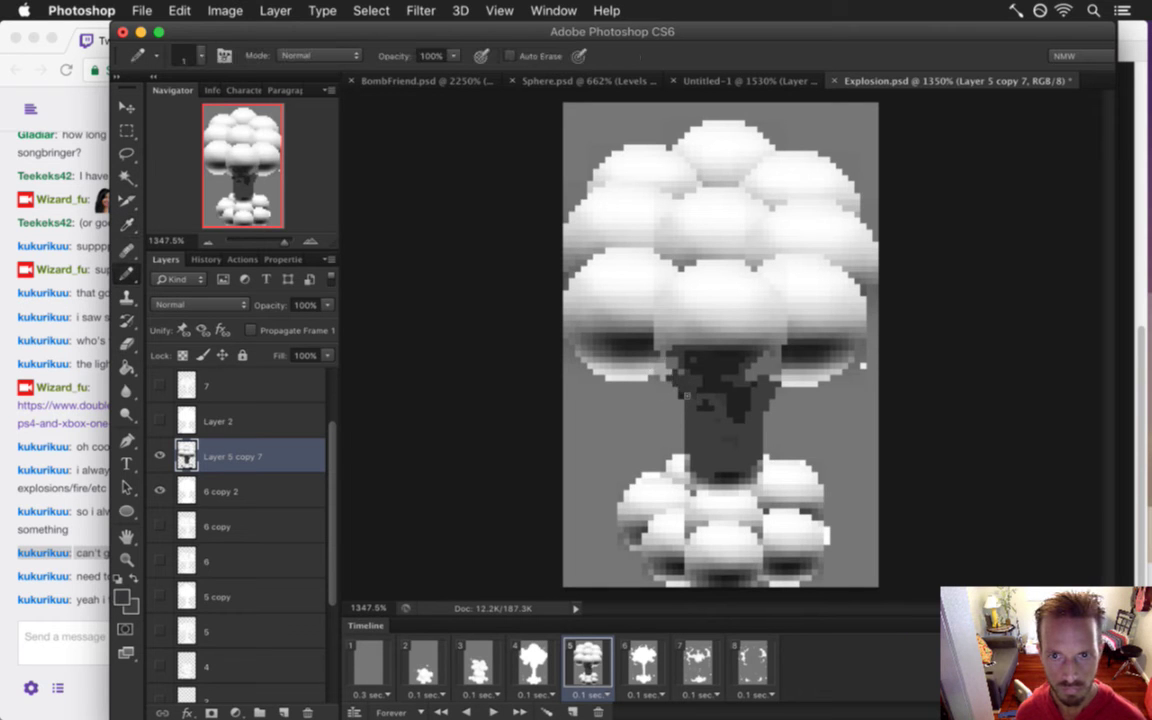
# Save the document and clip Layer 5 copy 7 to 6 copy 2 again
pyautogui.press('super+s')
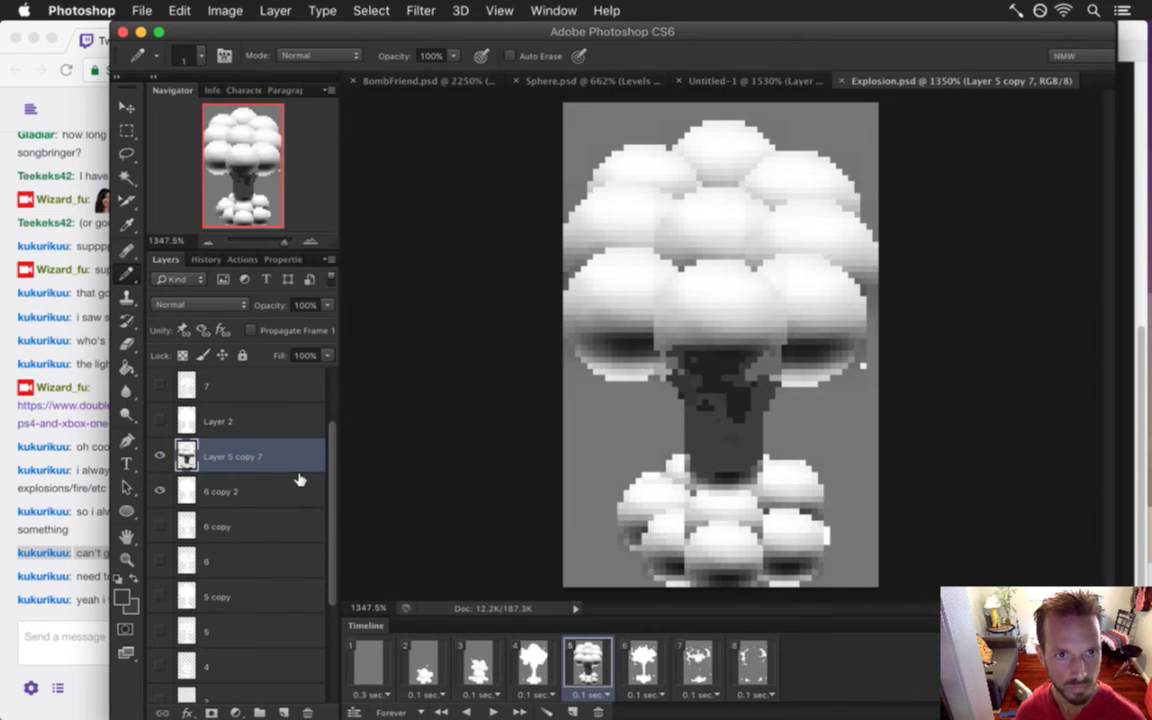
pyautogui.keyDown('alt'); pyautogui.click(222, 474); pyautogui.keyUp('alt')
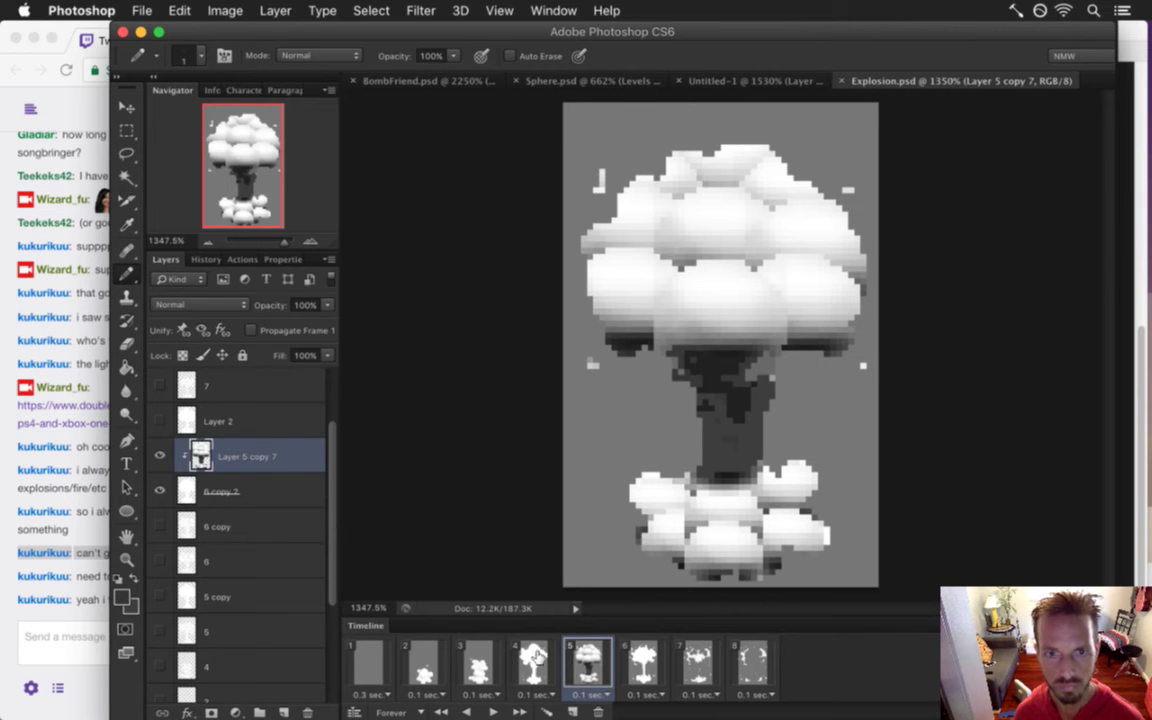
# Highlight the newest Twitch chat message about the good direction, then return to the explosion document
pyautogui.click(95, 600)
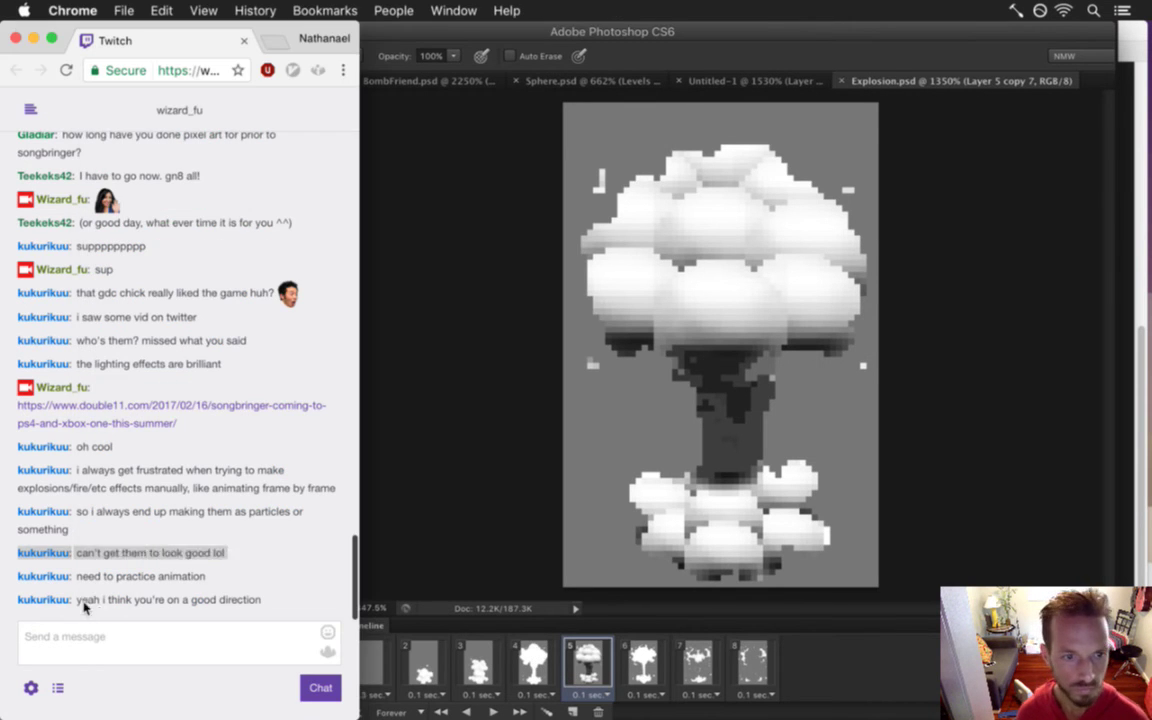
pyautogui.moveTo(97, 600); pyautogui.dragTo(255, 600)
pyautogui.click(504, 553)
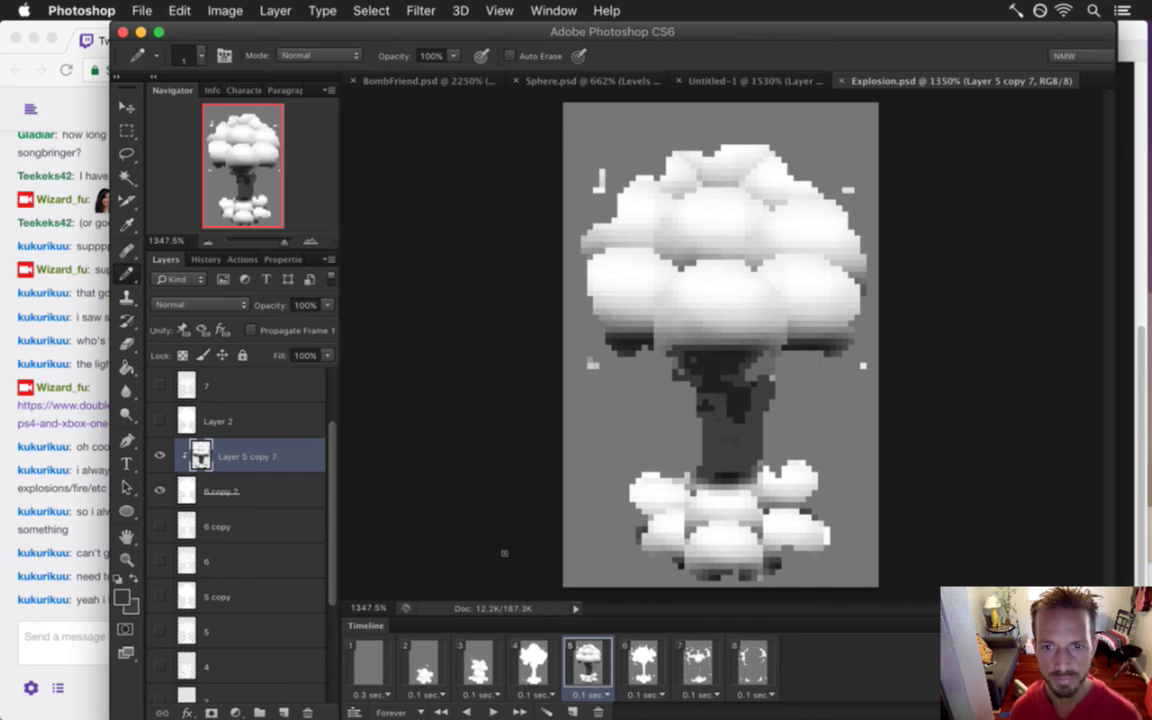
# Select frame 4 of the explosion, step the Untitled-1 document back to the larger sphere, and select its whole canvas
pyautogui.click(532, 672)
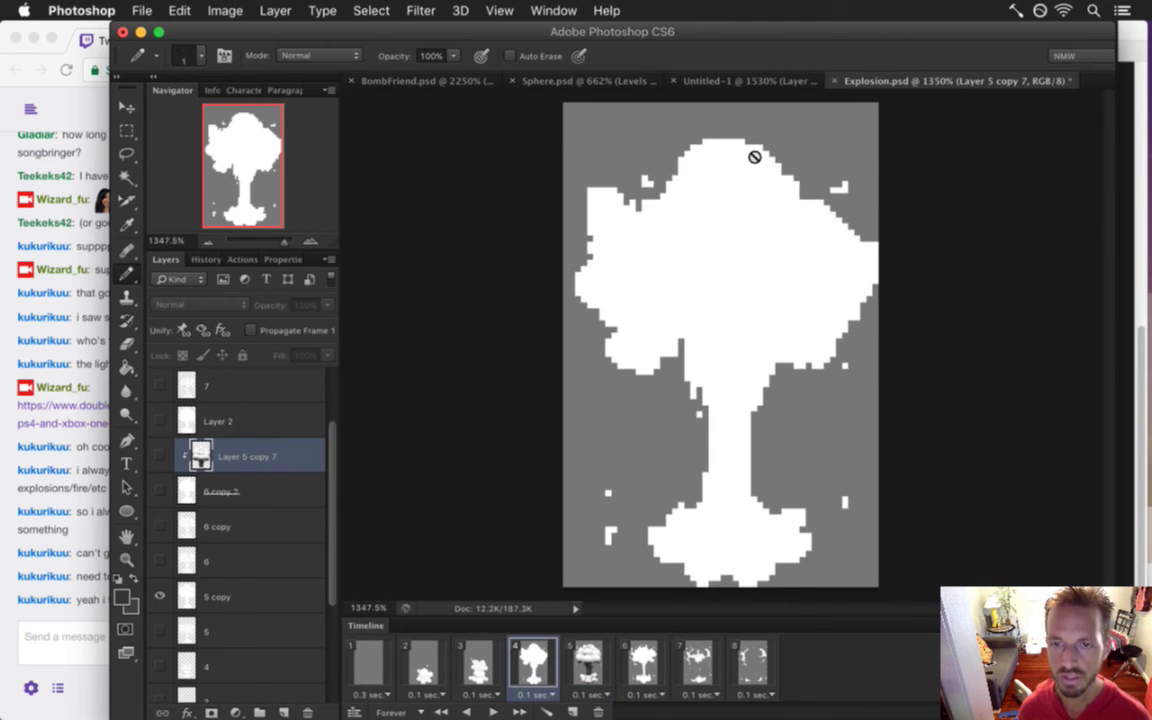
pyautogui.click(725, 80)
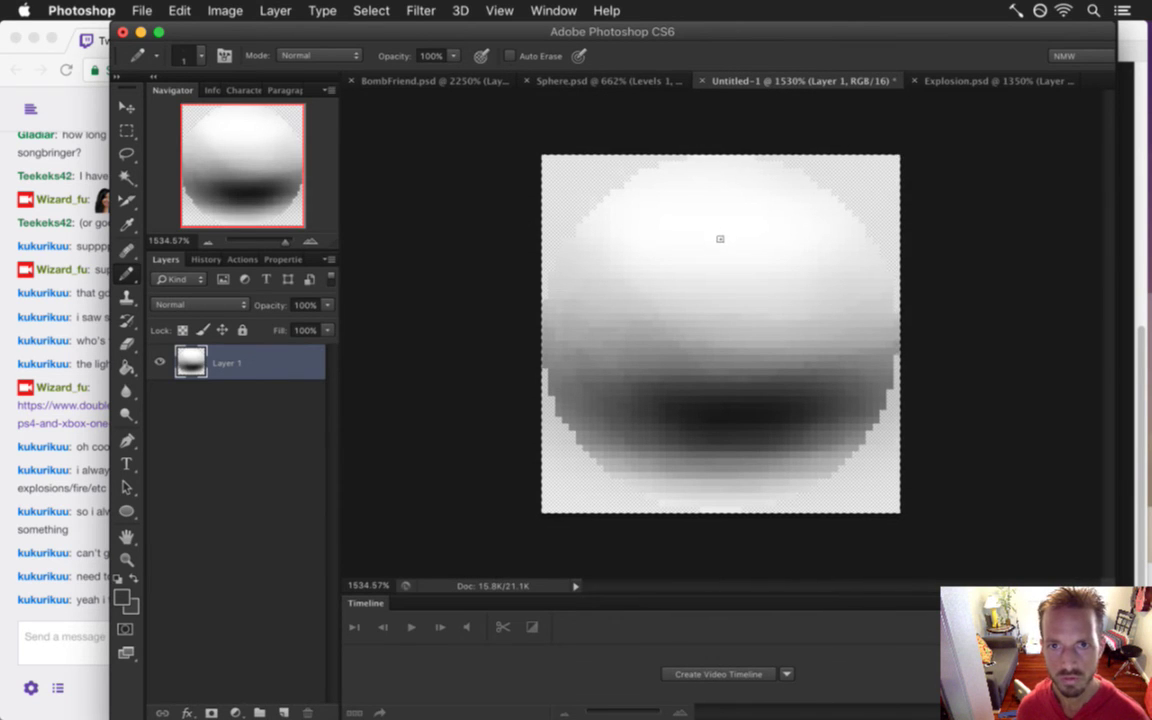
pyautogui.press('super+c')
pyautogui.press('super+a')
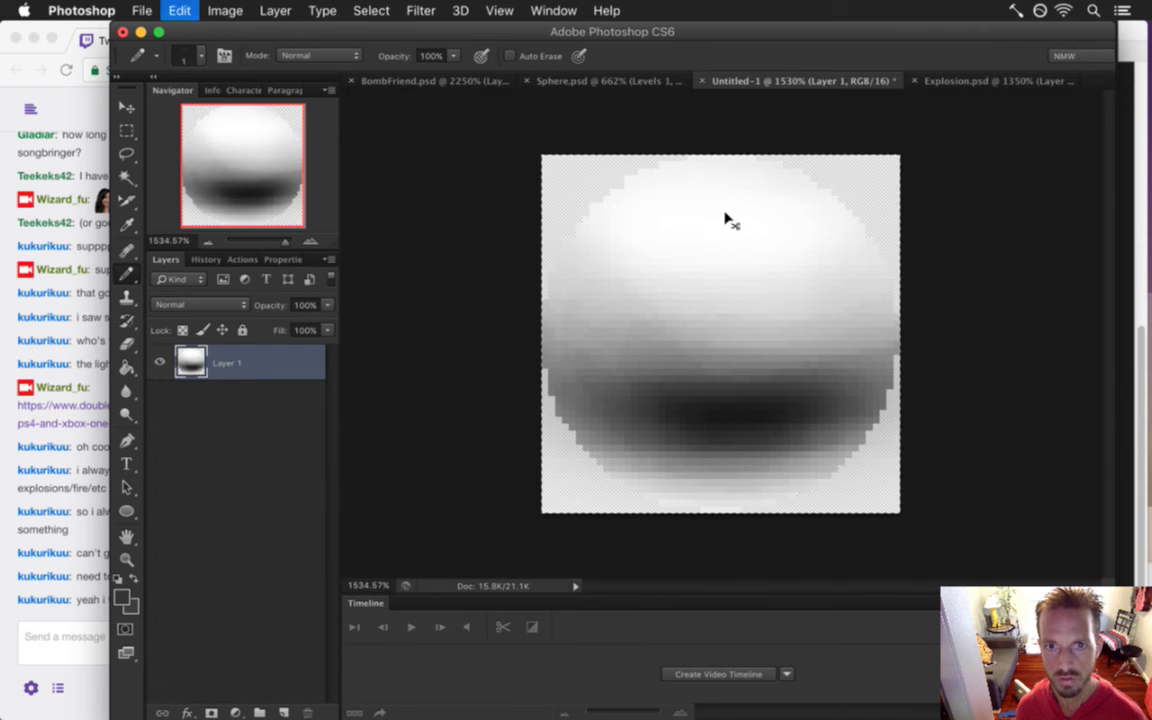
pyautogui.press('alt+super+z')
pyautogui.press('alt+super+z')
pyautogui.press('super+a')
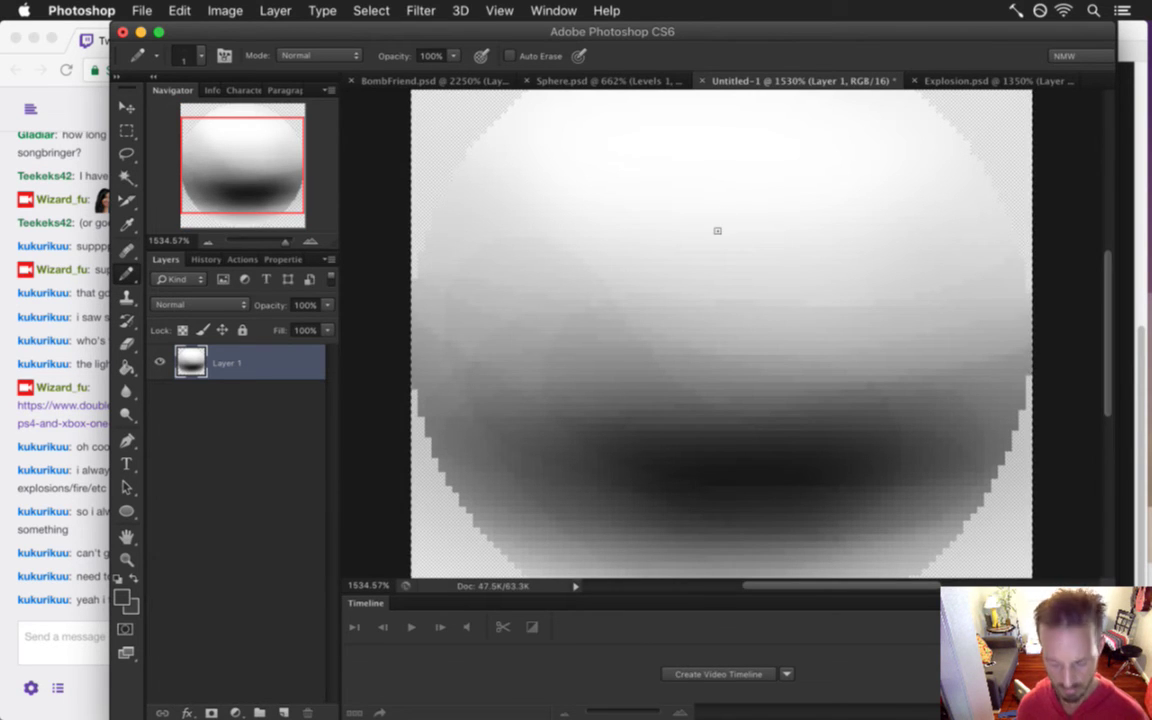
# Paste the copied large sphere above the 5 copy layer in frame 4 of the Explosion document
pyautogui.click(970, 83)
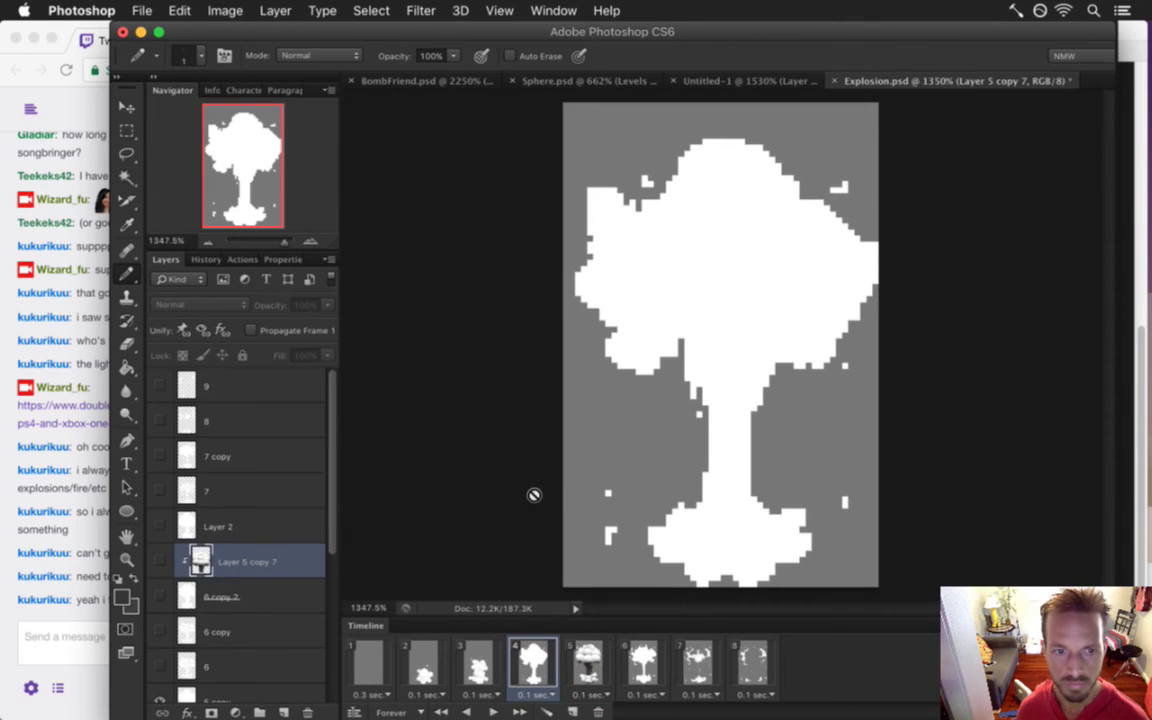
pyautogui.scroll(-4, 324, 527)
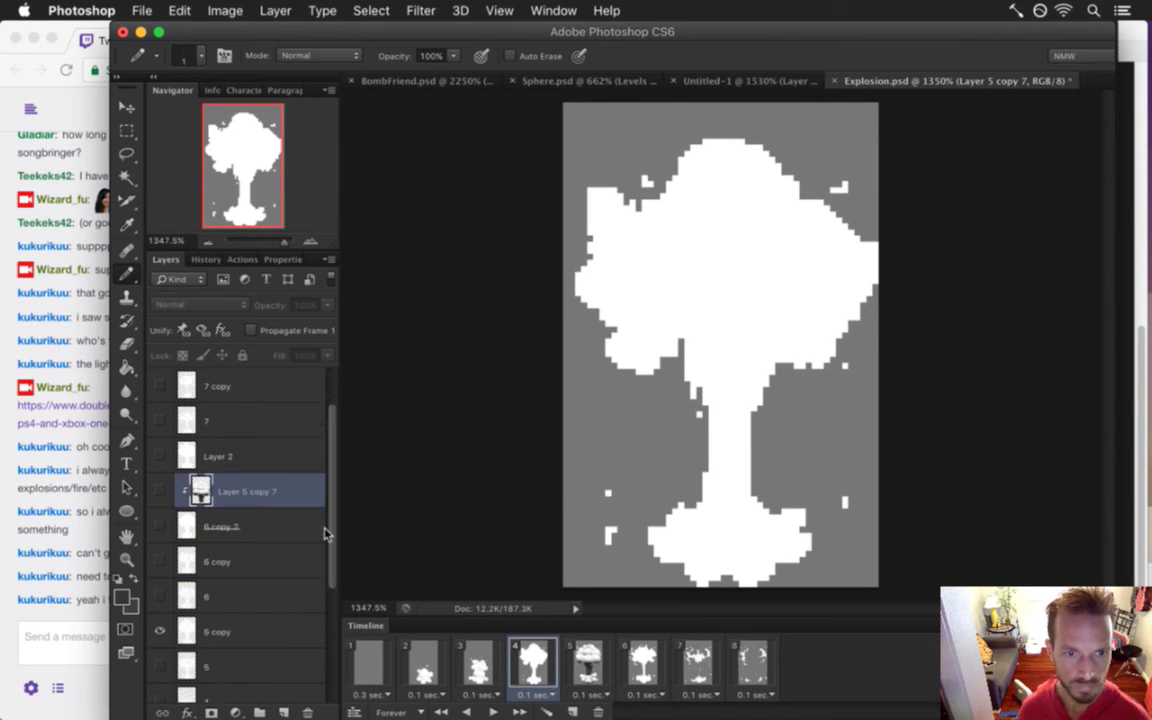
pyautogui.click(283, 567)
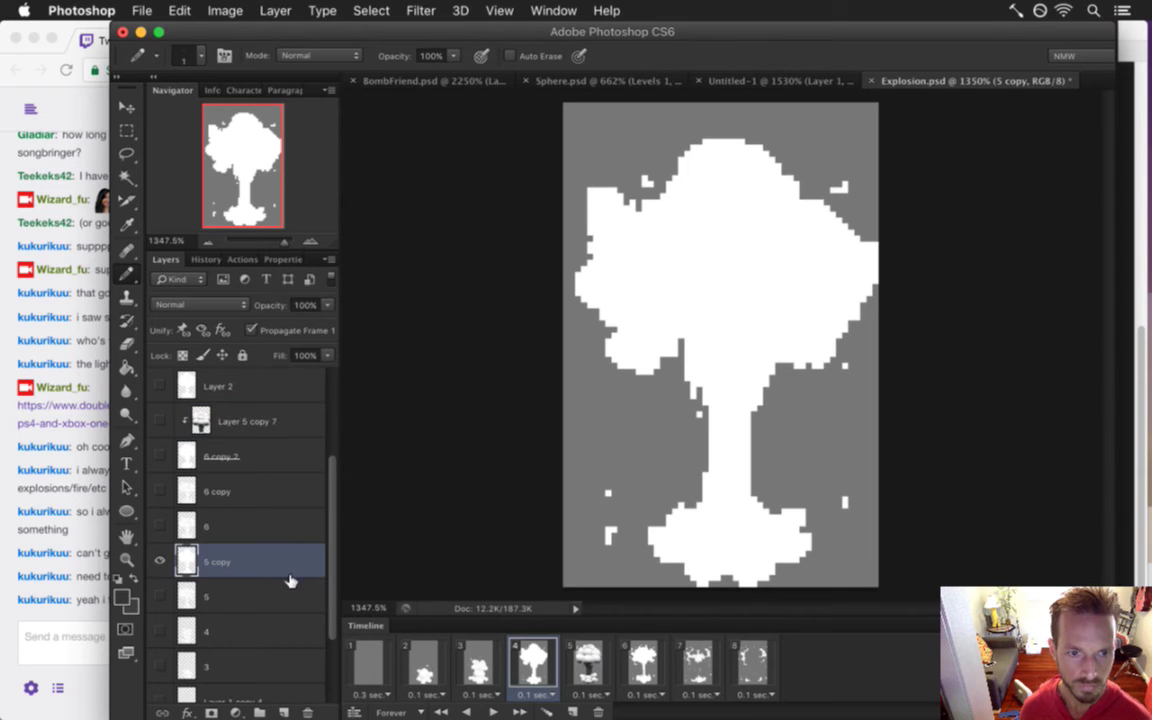
pyautogui.press('super+v')
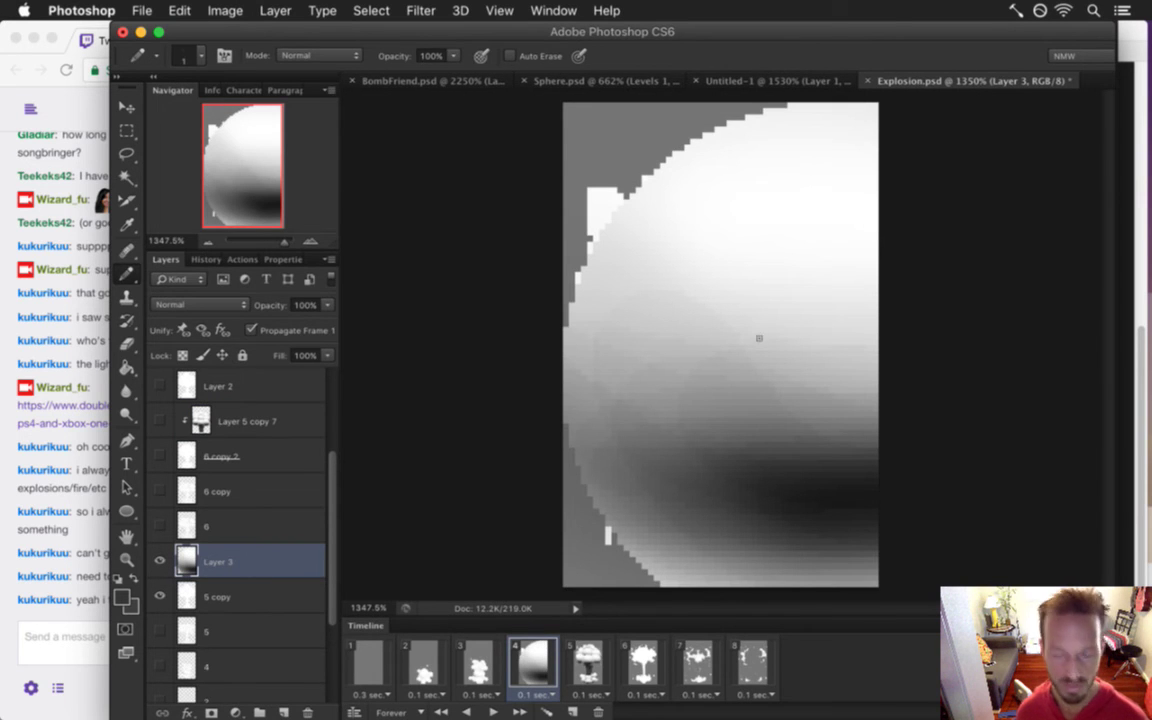
# Scale the pasted sphere to 22.22% and place it over the top of the mushroom cloud
pyautogui.press('v')
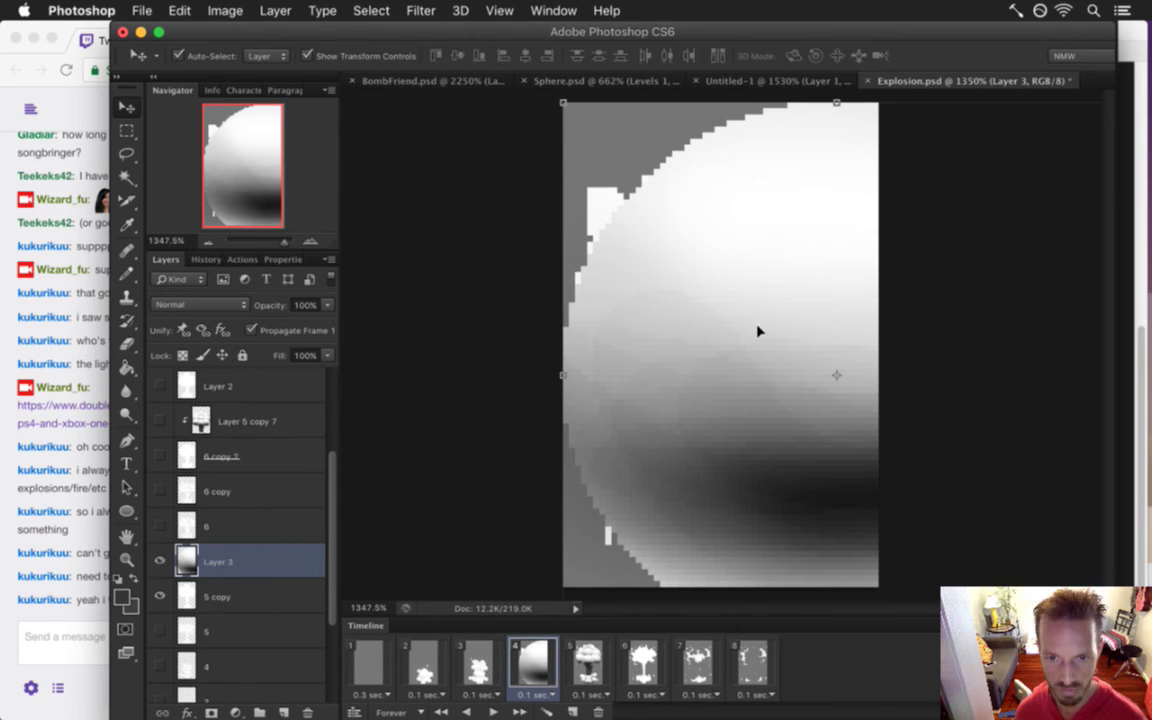
pyautogui.click(562, 104)
pyautogui.moveTo(562, 104); pyautogui.dragTo(796, 350)
pyautogui.moveTo(878, 392); pyautogui.dragTo(640, 257)
pyautogui.moveTo(878, 191); pyautogui.dragTo(743, 154)
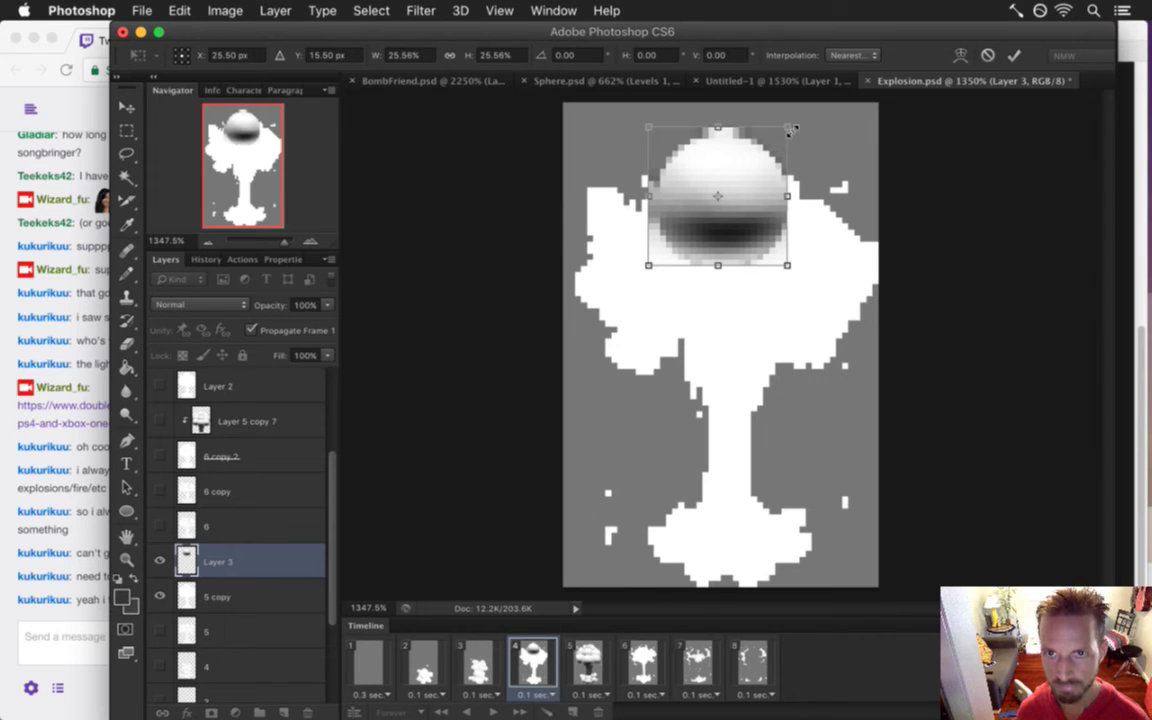
pyautogui.moveTo(791, 121); pyautogui.dragTo(775, 138)
pyautogui.moveTo(734, 184); pyautogui.dragTo(752, 165)
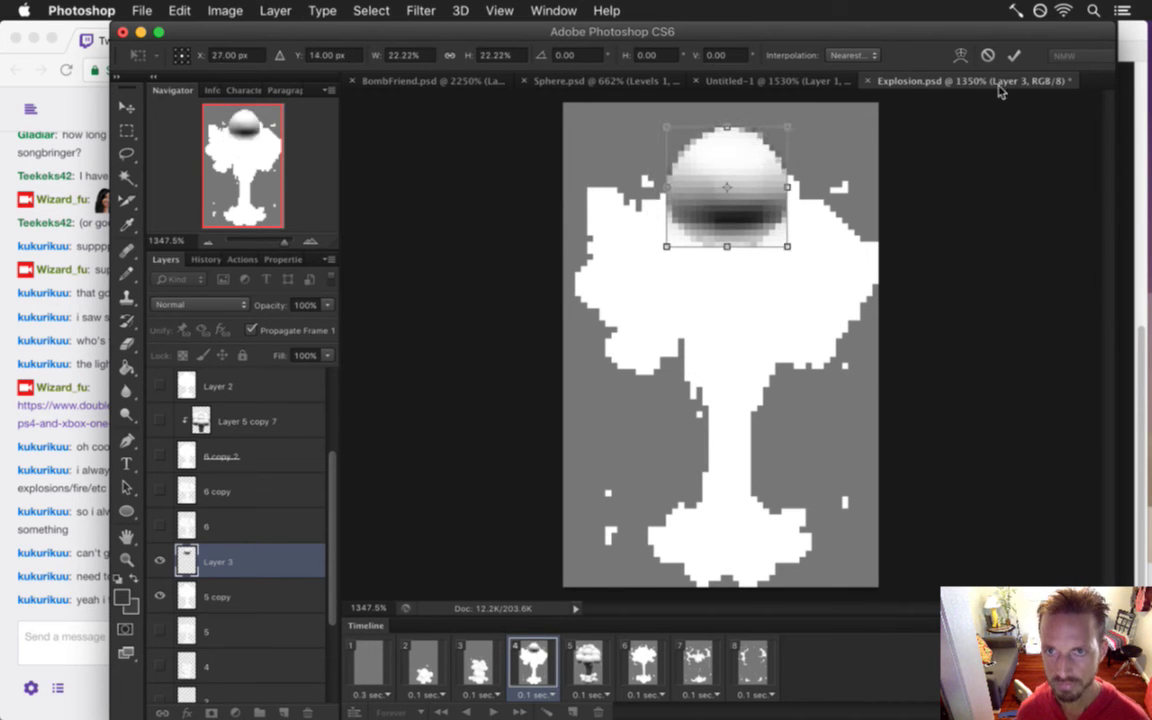
pyautogui.click(1014, 55)
# Duplicate the sphere layer, scale the copy to 70%, and place it at the cloud's upper left
pyautogui.press('super+j')
pyautogui.moveTo(750, 157); pyautogui.dragTo(686, 222)
pyautogui.click(715, 186)
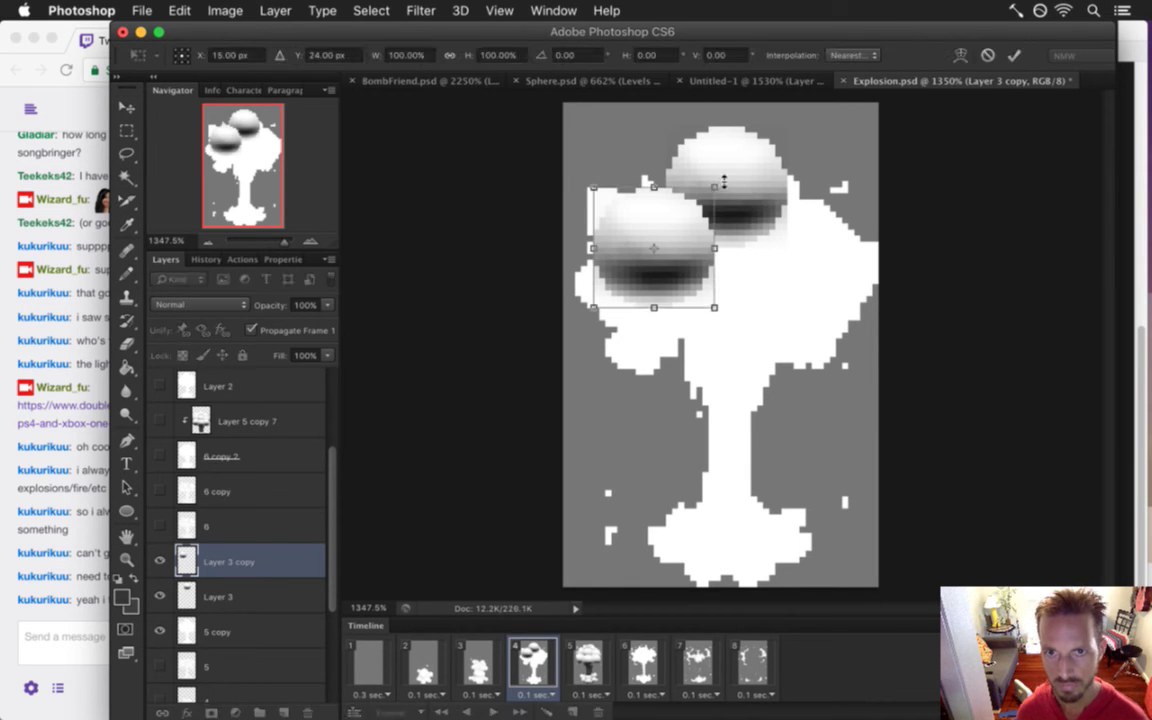
pyautogui.moveTo(715, 186); pyautogui.dragTo(641, 206)
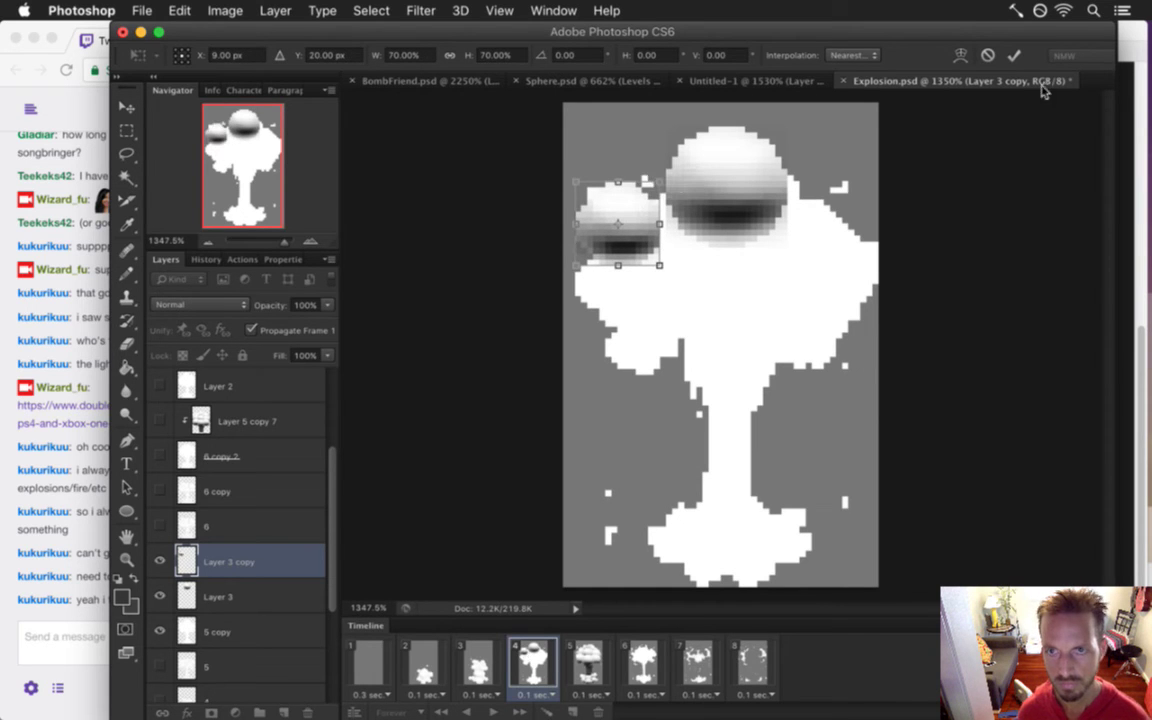
pyautogui.click(1015, 57)
# Duplicate the small sphere and place copies at the cloud's upper right, right edge and left edge
pyautogui.press('super+j')
pyautogui.moveTo(645, 197); pyautogui.dragTo(686, 206)
pyautogui.press('super+j')
pyautogui.press('super+j')
pyautogui.press('super+j')
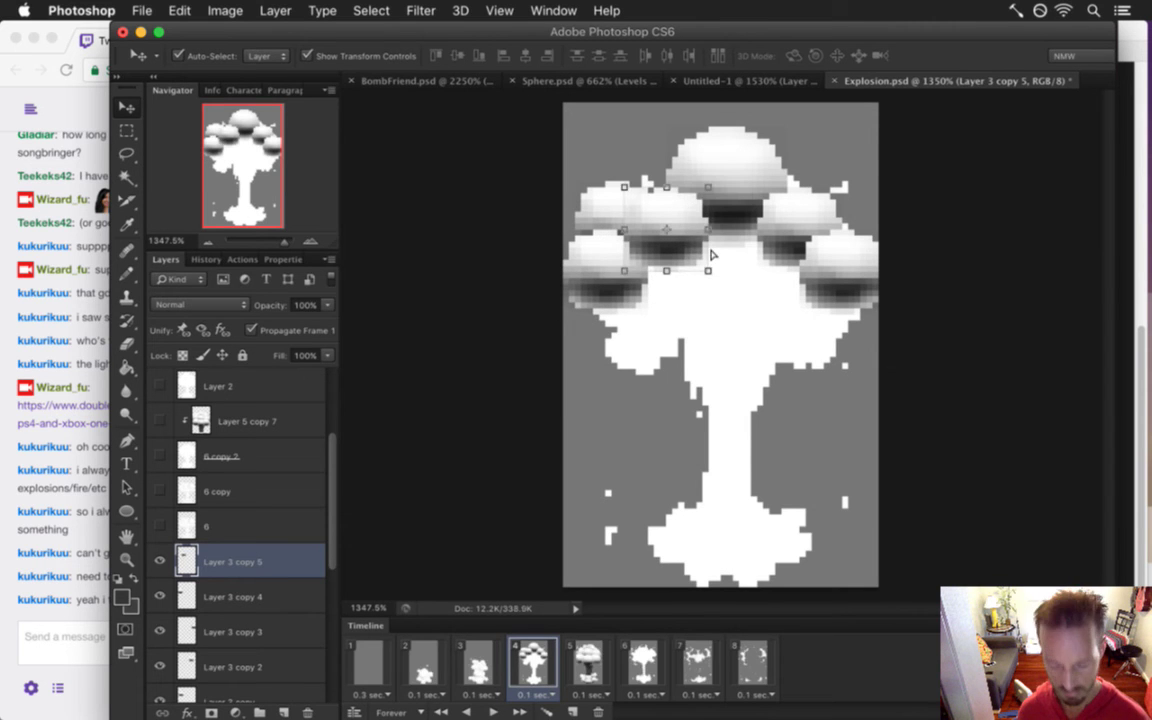
# Try filling the middle of the cloud with further duplicates of the small sphere
pyautogui.press('super+j')
pyautogui.moveTo(702, 265); pyautogui.dragTo(760, 262)
pyautogui.press('super+j')
pyautogui.moveTo(746, 211); pyautogui.dragTo(680, 253)
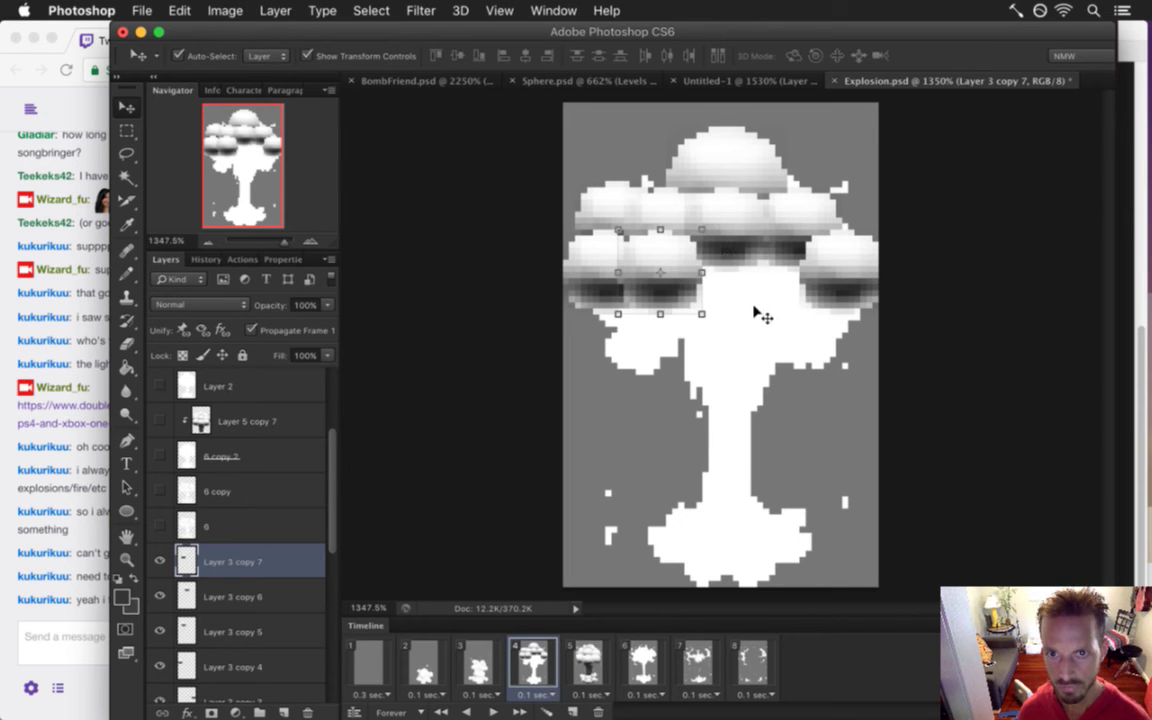
# Undo the small sphere placements in the middle of the cloud
pyautogui.press('super+z')
pyautogui.press('alt+super+z')
pyautogui.press('alt+super+z')
pyautogui.press('alt+super+z')
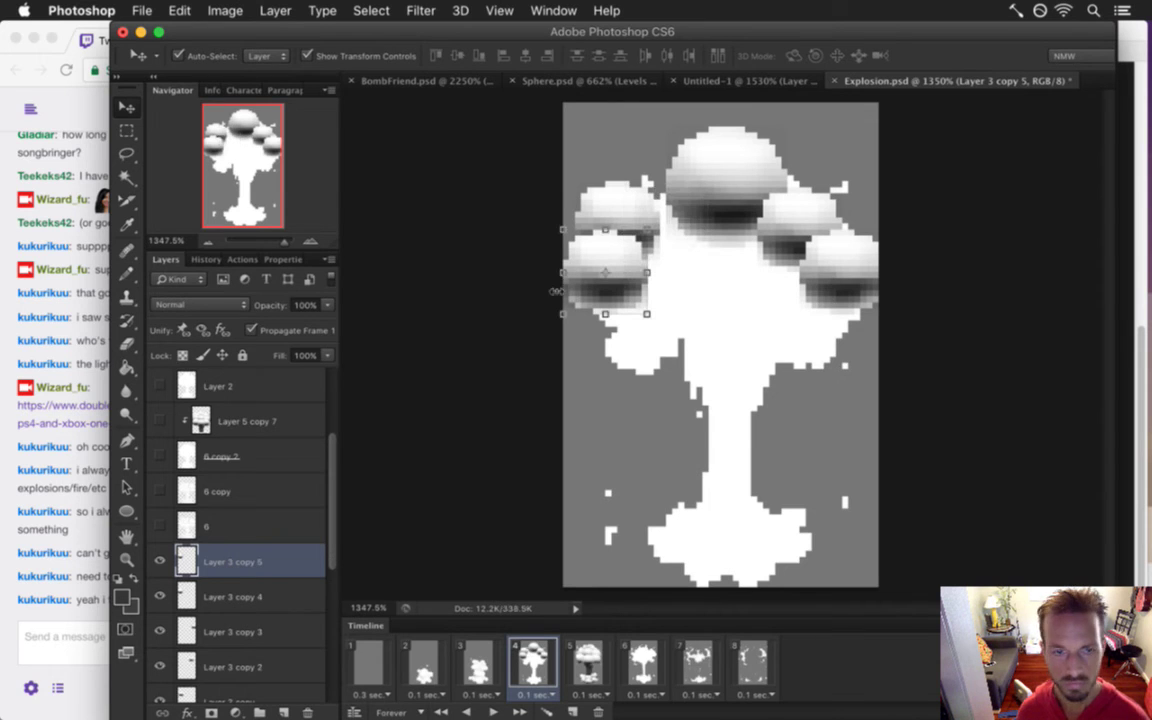
# Duplicate the large sphere in Layer 3, raise the copy above the other spheres, and place it left of the cloud's center
pyautogui.scroll(-2, 326, 549)
pyautogui.scroll(-2, 326, 549)
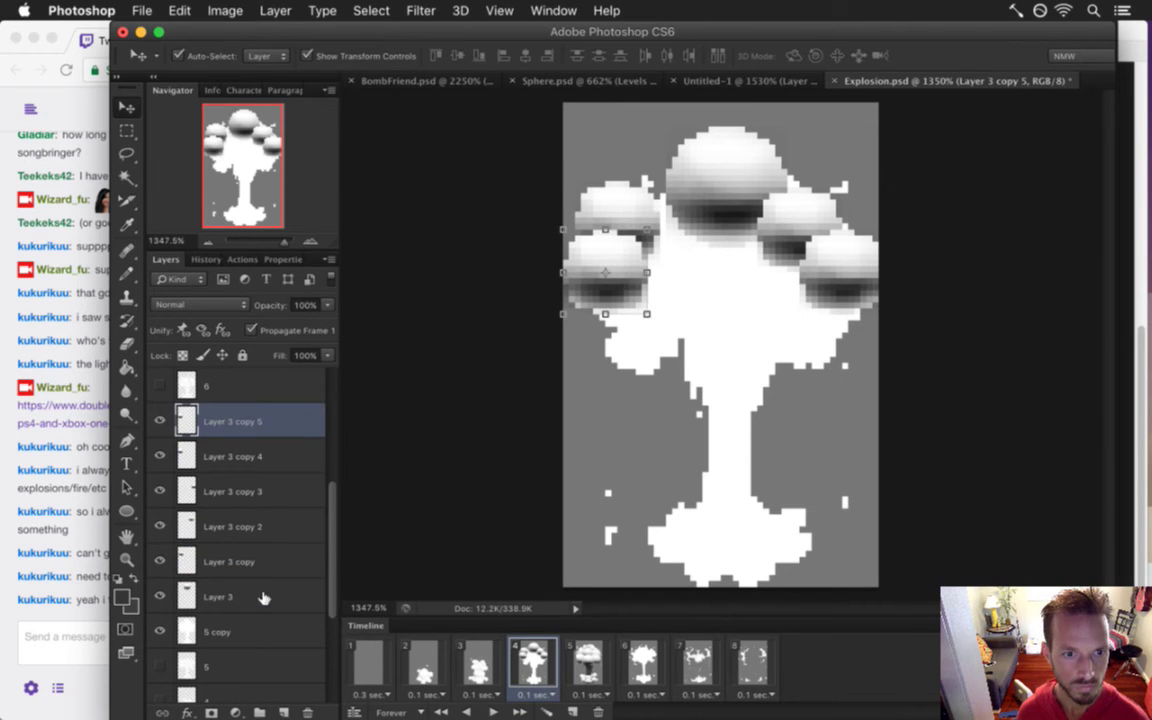
pyautogui.click(260, 598)
pyautogui.press('super+j')
pyautogui.moveTo(219, 592); pyautogui.dragTo(200, 405)
pyautogui.moveTo(745, 175); pyautogui.dragTo(715, 236)
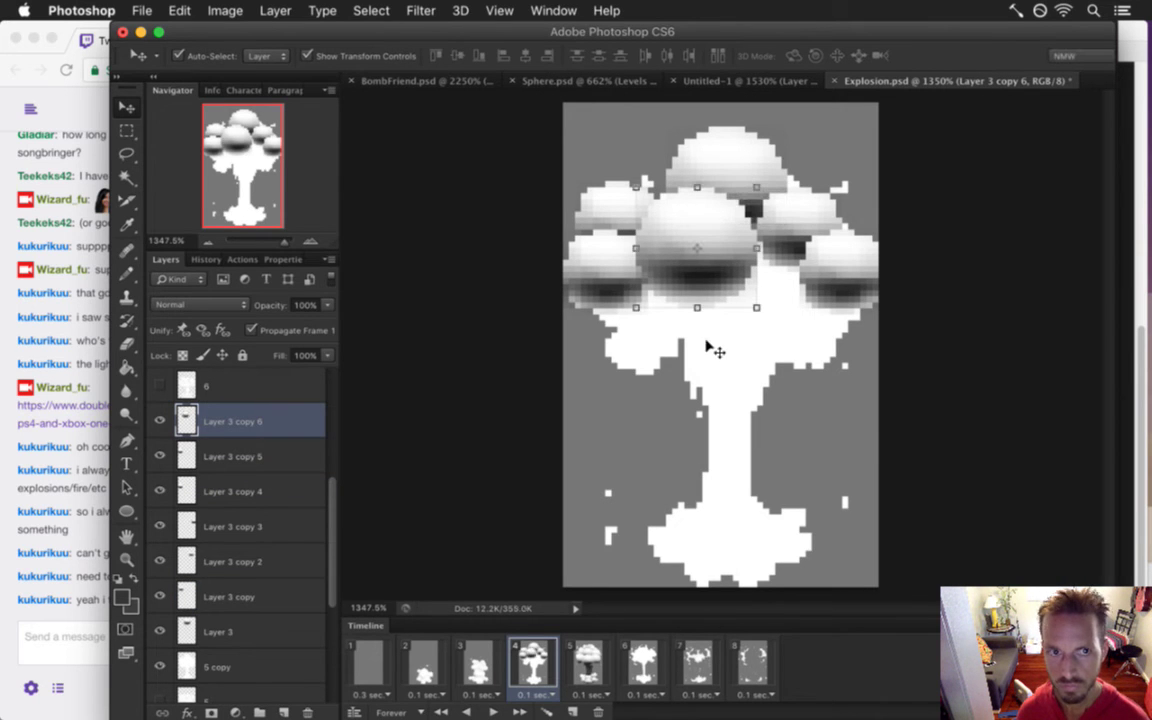
# Duplicate the large sphere twice more, placing one copy right of center and one above the stem
pyautogui.press('super+j')
pyautogui.moveTo(747, 225); pyautogui.dragTo(744, 304)
pyautogui.press('super+j')
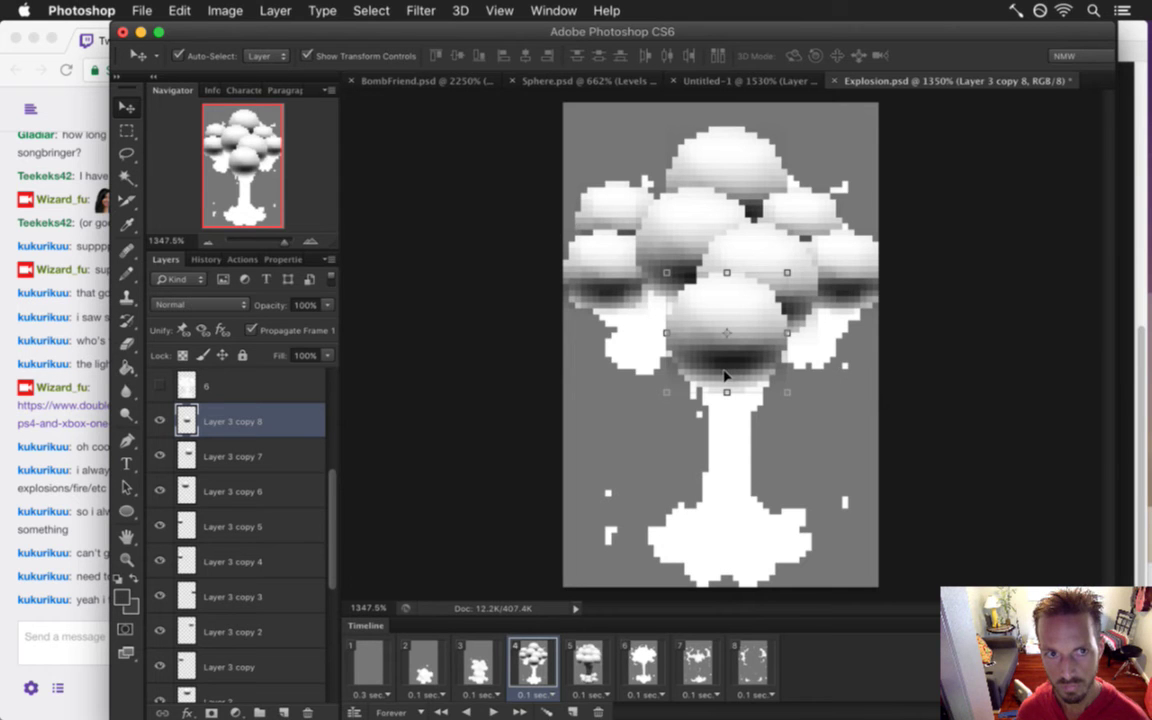
# Duplicate the small sphere in Layer 3 copy 5, raise the copy above the other spheres, and place it at the stem's base
pyautogui.click(266, 524)
pyautogui.press('super+j')
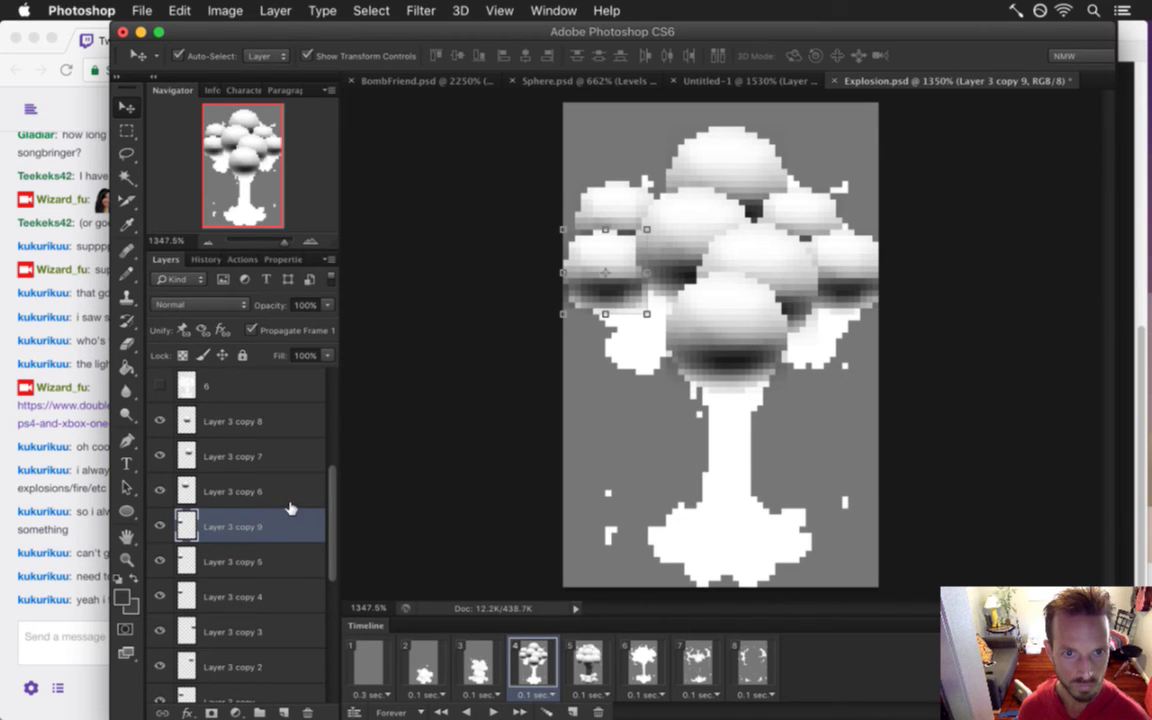
pyautogui.moveTo(200, 520); pyautogui.dragTo(249, 382)
pyautogui.moveTo(622, 248); pyautogui.dragTo(748, 368)
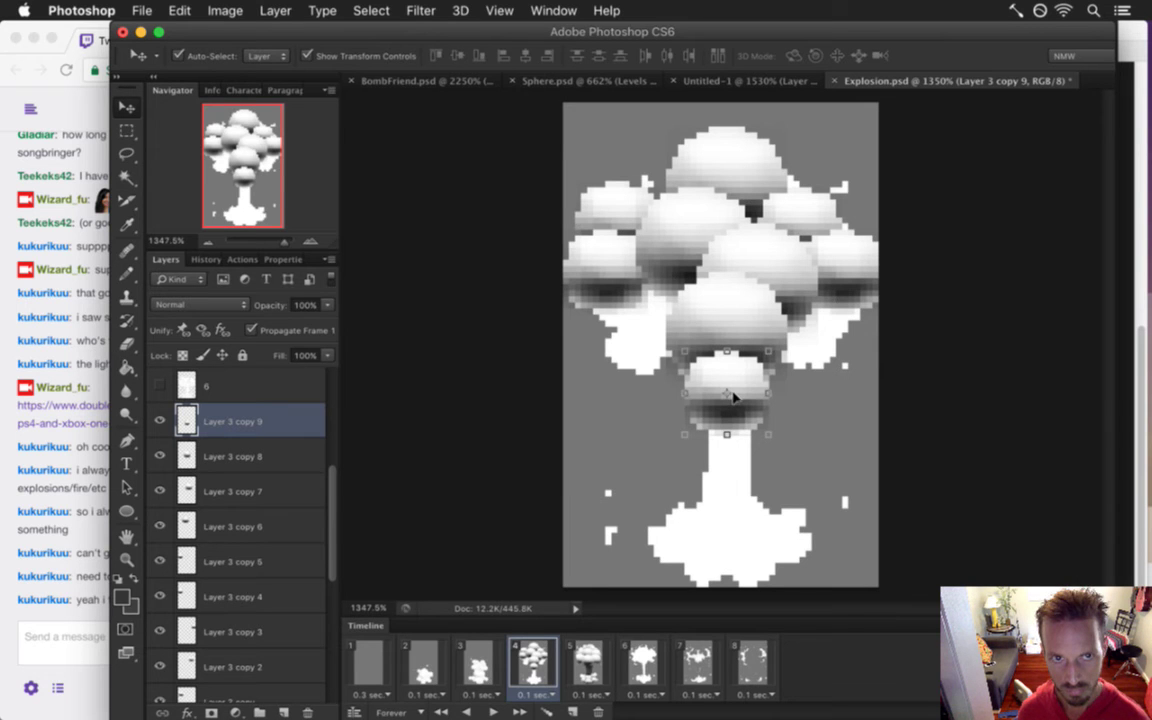
pyautogui.moveTo(750, 372); pyautogui.dragTo(755, 497)
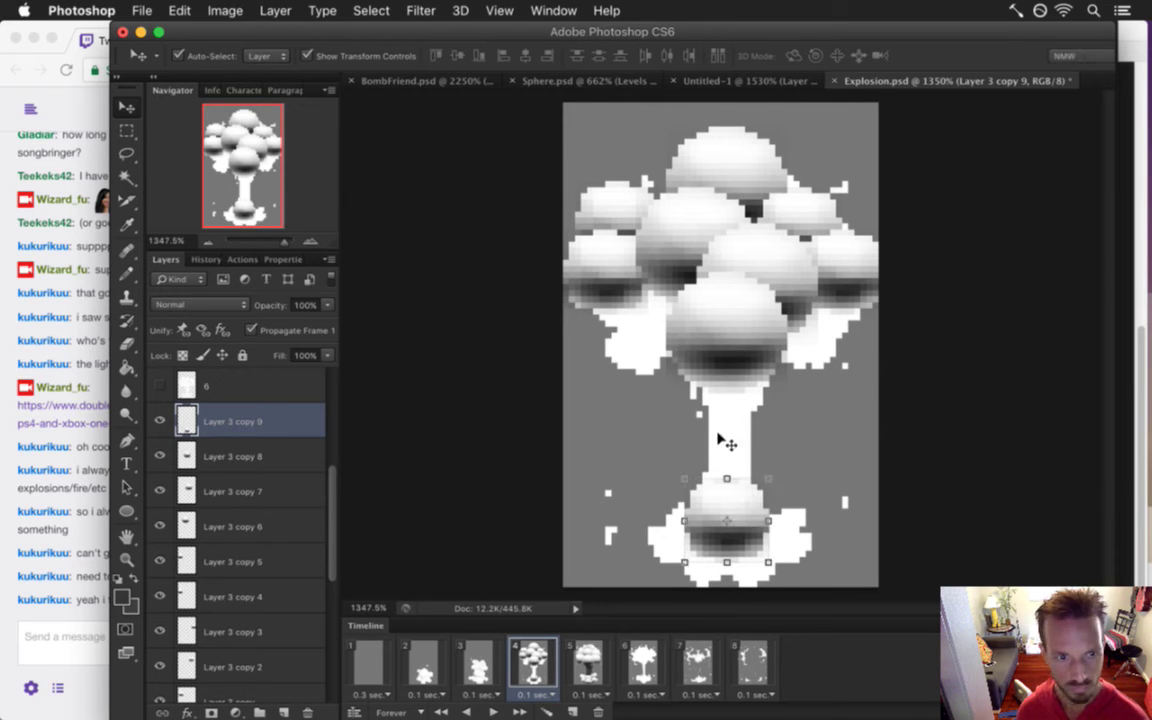
# Try stacking a duplicate of the base sphere slightly higher on the stem, and delete the duplicate layer
pyautogui.press('super+j')
pyautogui.moveTo(729, 487); pyautogui.dragTo(733, 462)
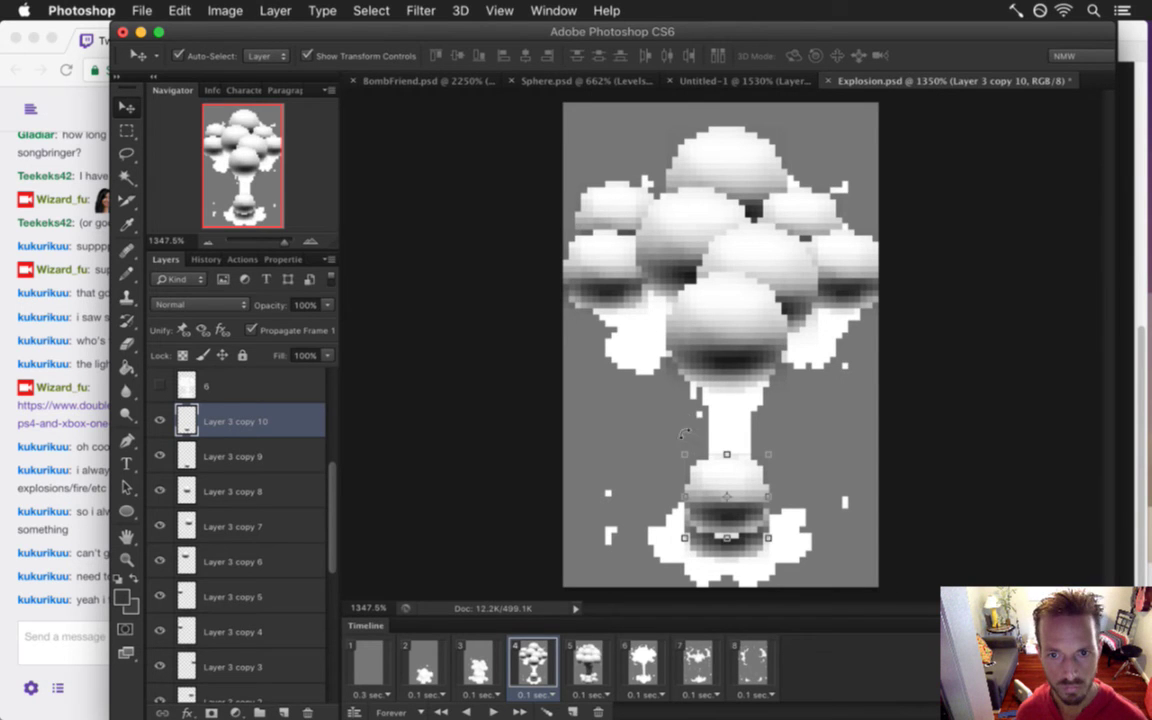
pyautogui.press('m')
pyautogui.press('super+z')
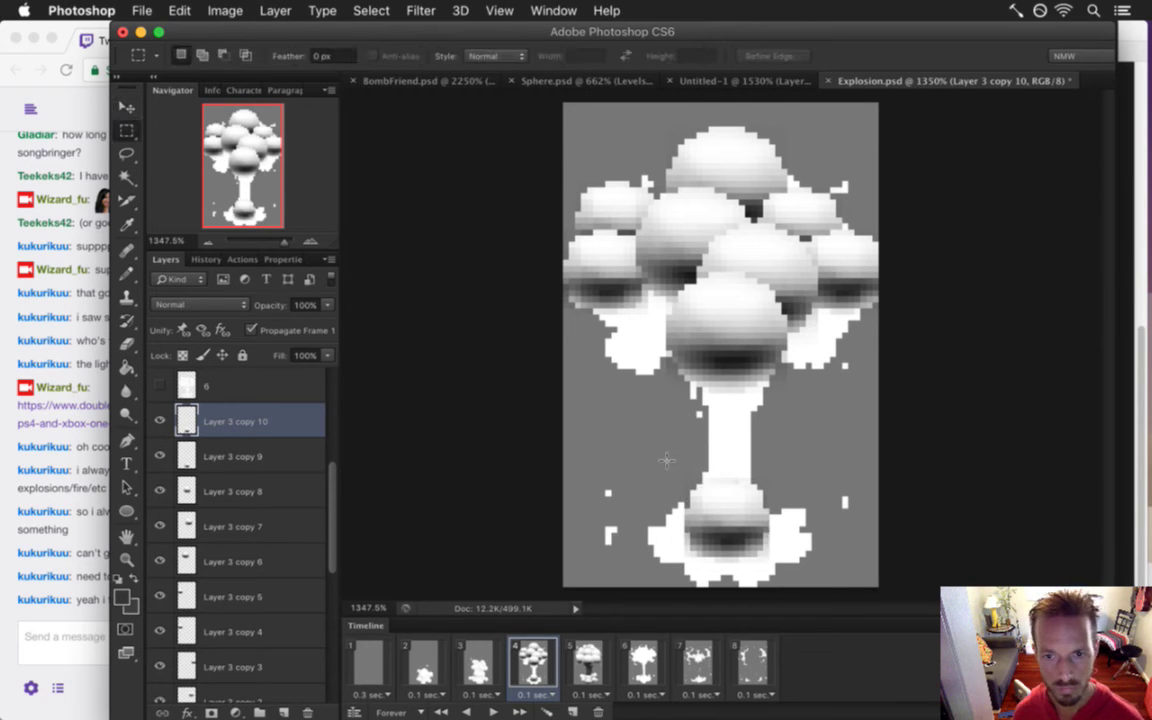
pyautogui.press('e')
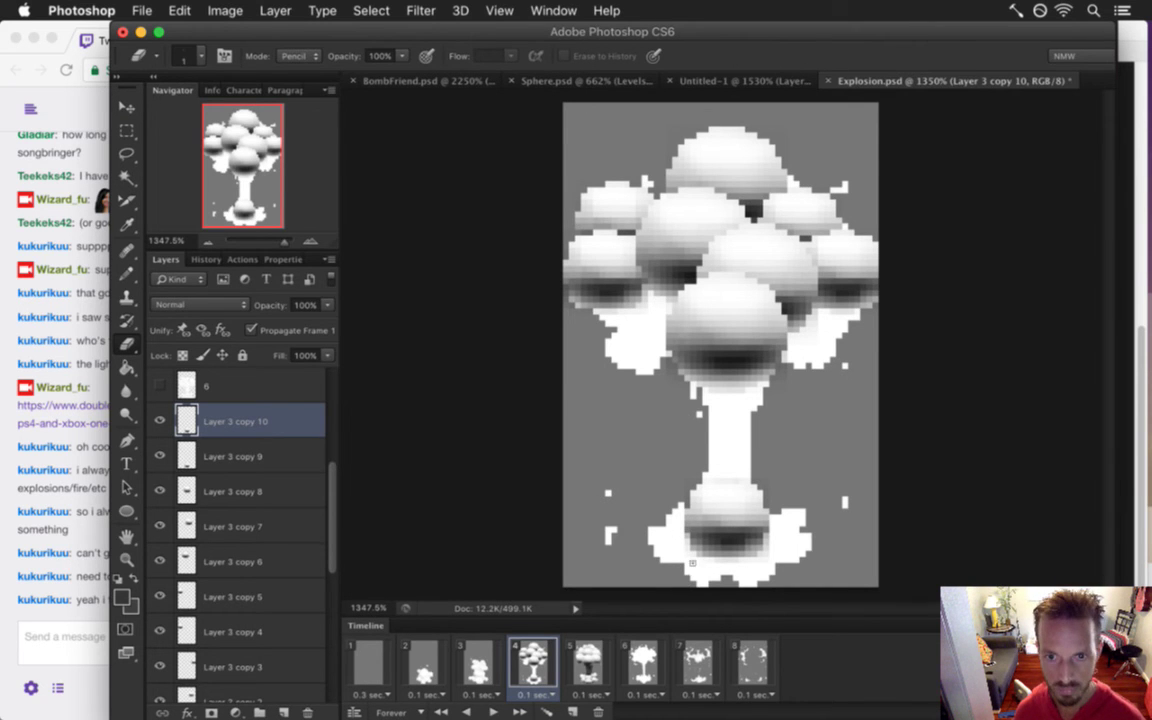
pyautogui.press('BackSpace')
pyautogui.click(160, 420)
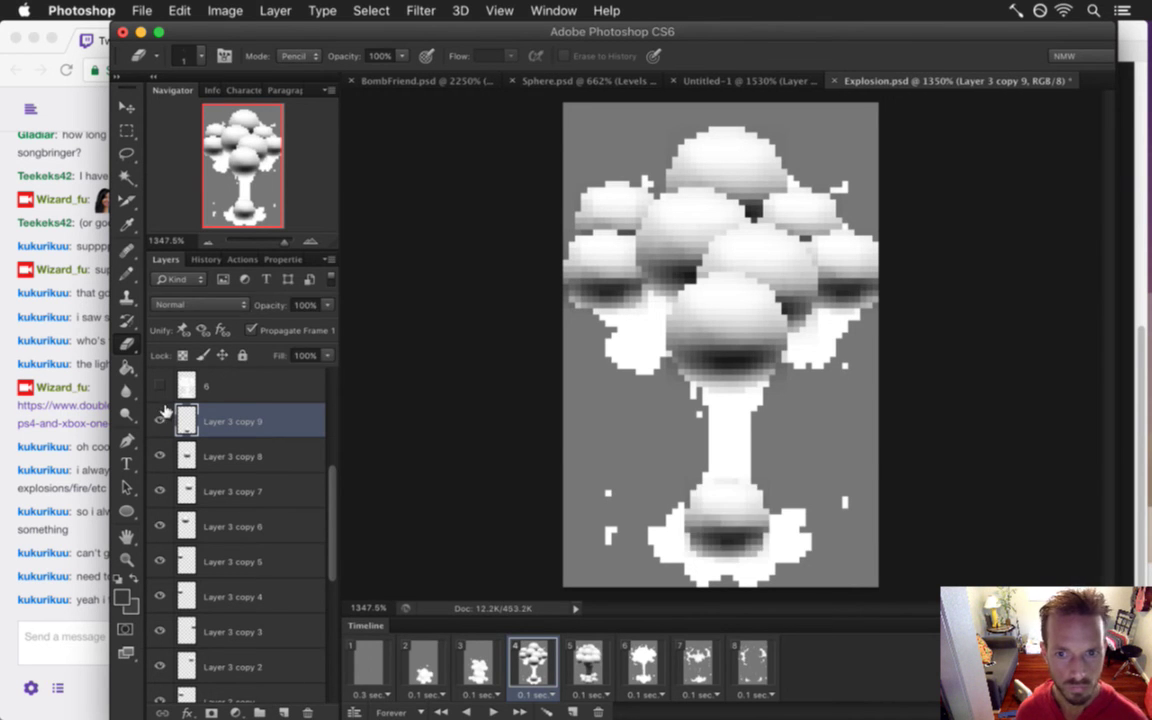
# Sample the dark gray of the base sphere's shadow and pencil its lower part solid dark
pyautogui.press('i')
pyautogui.click(727, 538)
pyautogui.press('b')
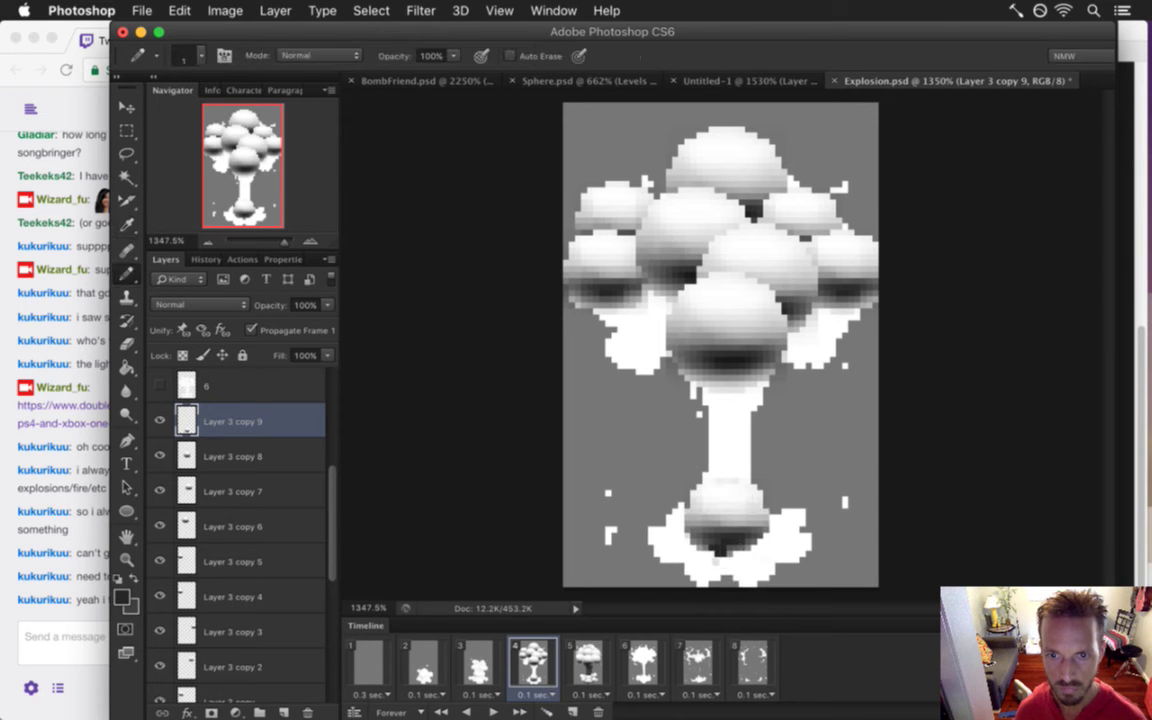
pyautogui.moveTo(715, 554); pyautogui.dragTo(703, 552)
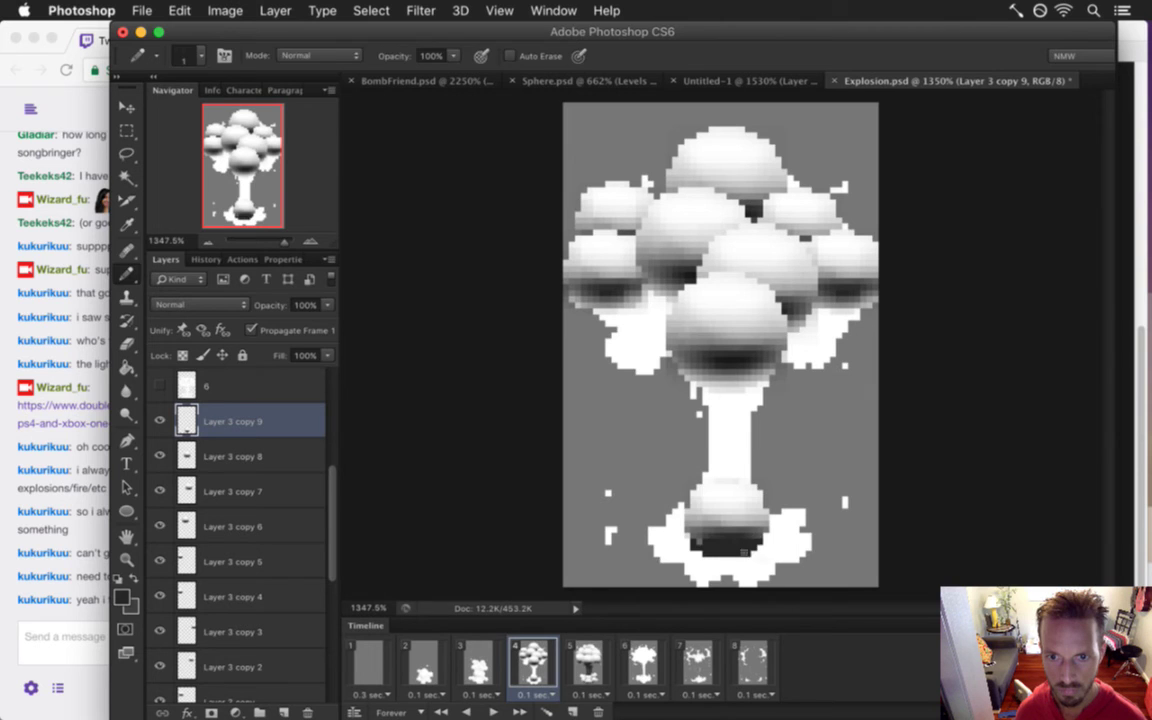
pyautogui.keyDown('alt'); pyautogui.click(638, 484); pyautogui.keyUp('alt')
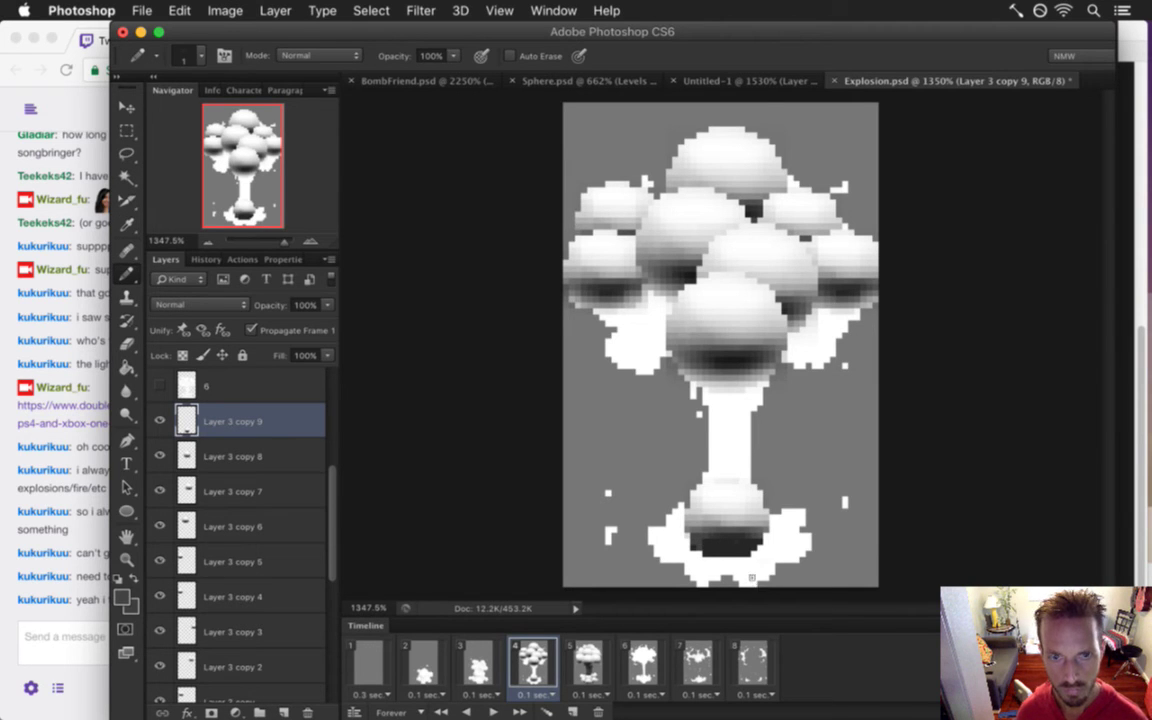
pyautogui.keyDown('alt'); pyautogui.click(722, 550); pyautogui.keyUp('alt')
pyautogui.moveTo(700, 556)
pyautogui.mouseDown()
pyautogui.moveTo(718, 573)
pyautogui.moveTo(743, 570)
pyautogui.mouseUp()
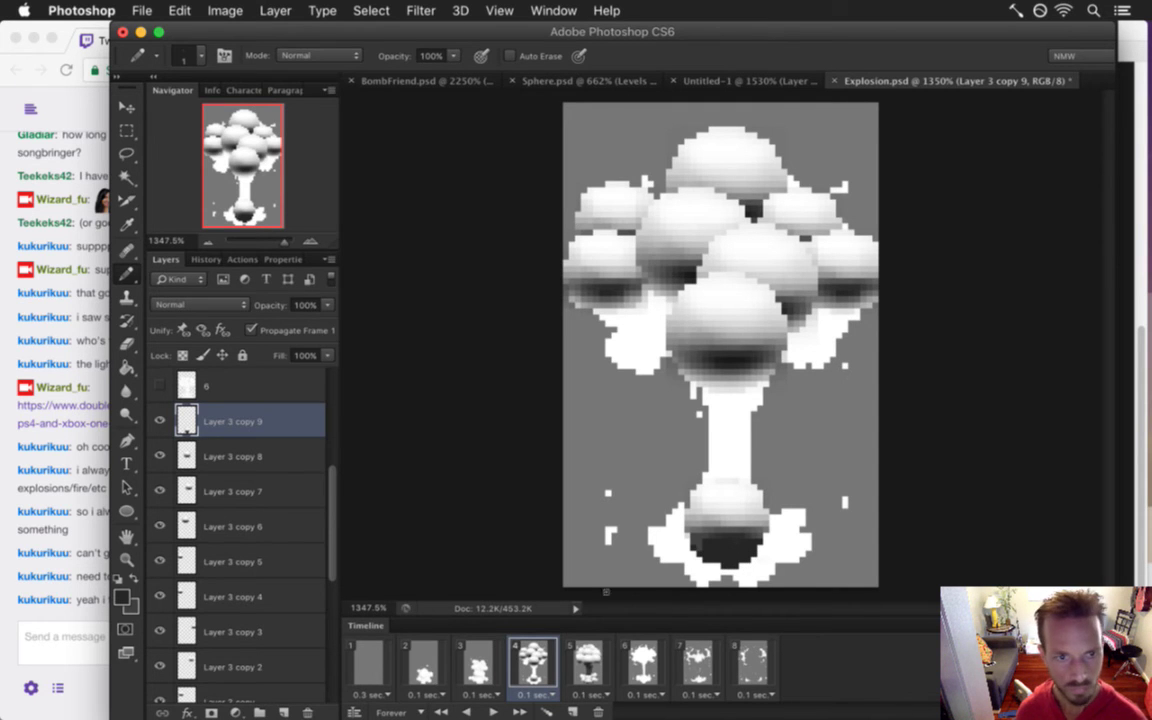
# Duplicate the darkened base sphere repeatedly, stacking the copies up the stem to the underside of the cloud
pyautogui.press('super+j')
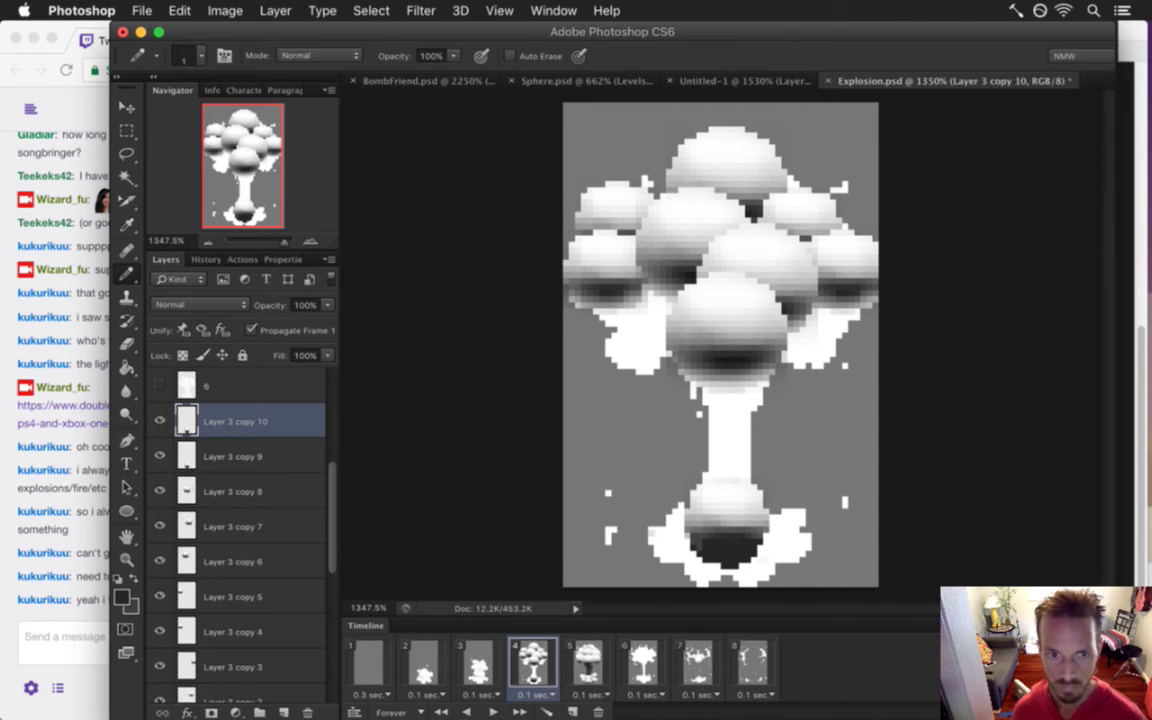
pyautogui.click(736, 508)
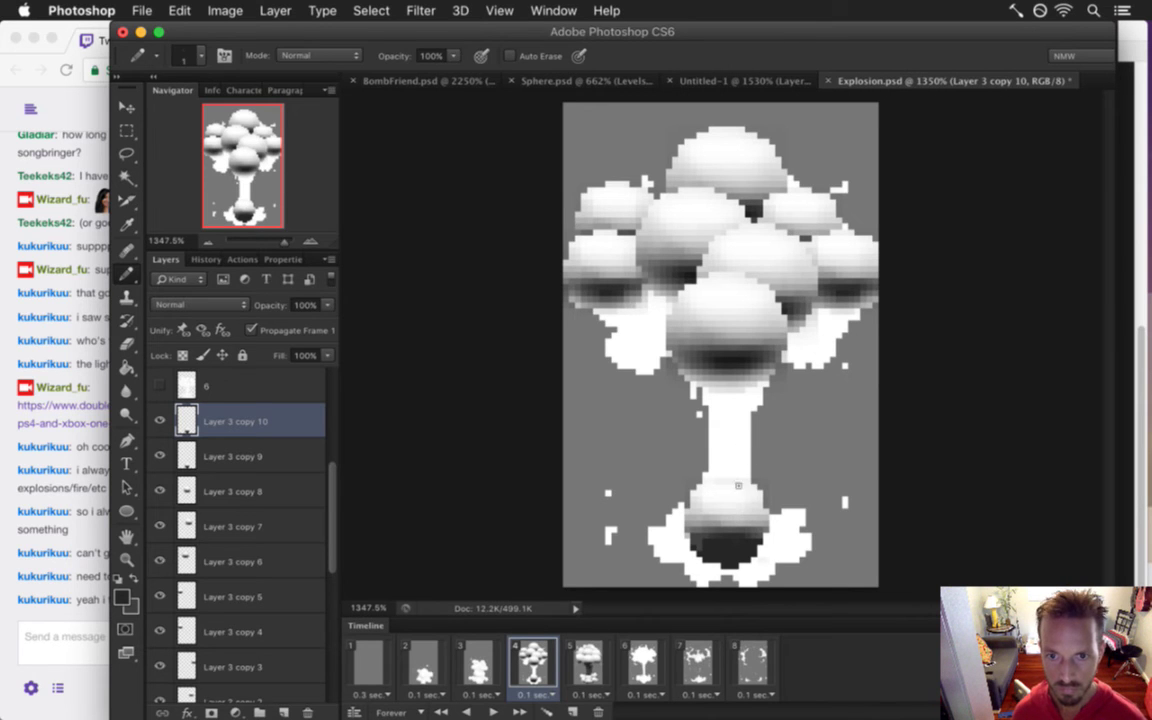
pyautogui.press('v')
pyautogui.moveTo(733, 483)
pyautogui.mouseDown()
pyautogui.moveTo(743, 373)
pyautogui.moveTo(743, 385)
pyautogui.mouseUp()
pyautogui.press('super+j')
pyautogui.press('super+j')
pyautogui.press('super+j')
pyautogui.press('super+j')
pyautogui.press('super+j')
pyautogui.press('super+j')
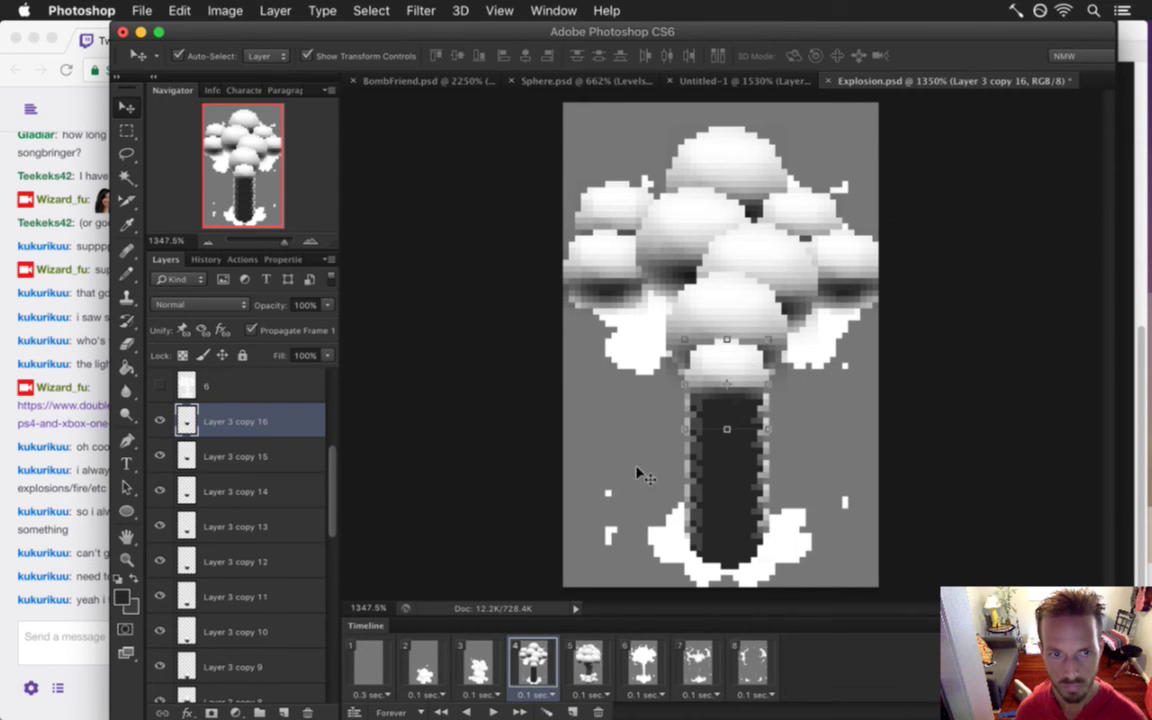
# Merge Layer 3 copy 9 through Layer 3 copy 16 and move the merged stem layer below Layer 3 copy 3
pyautogui.press('m')
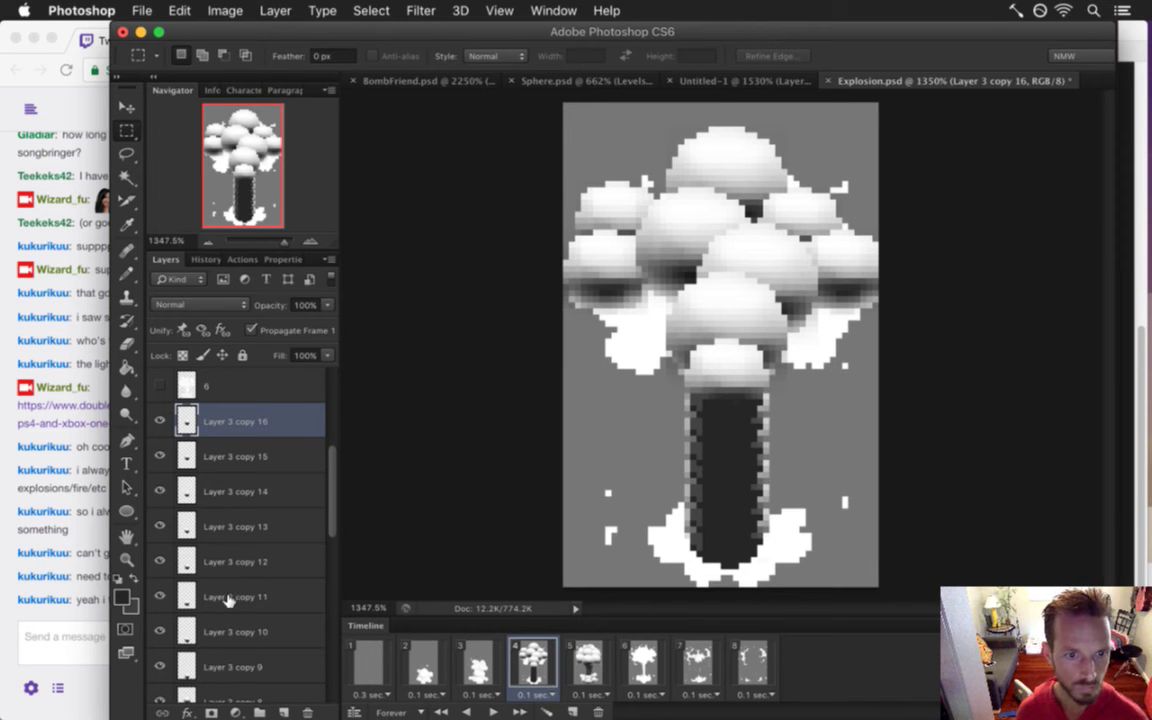
pyautogui.keyDown('shift'); pyautogui.click(219, 665); pyautogui.keyUp('shift')
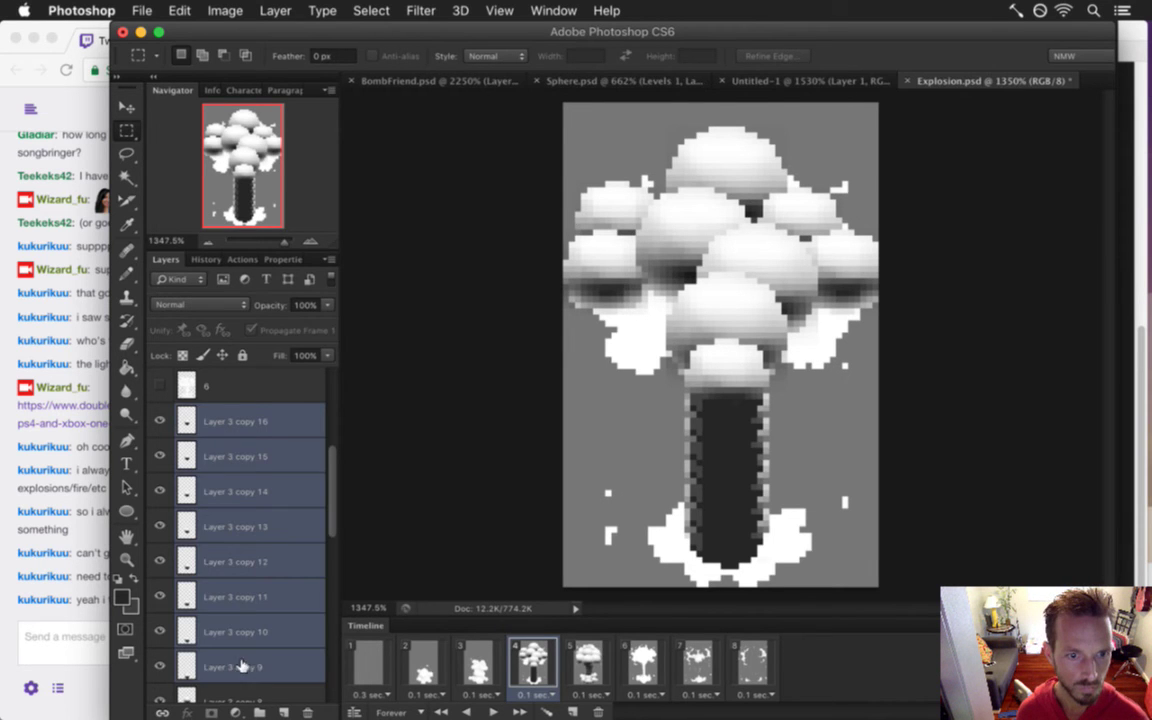
pyautogui.rightClick(283, 663)
pyautogui.click(341, 470)
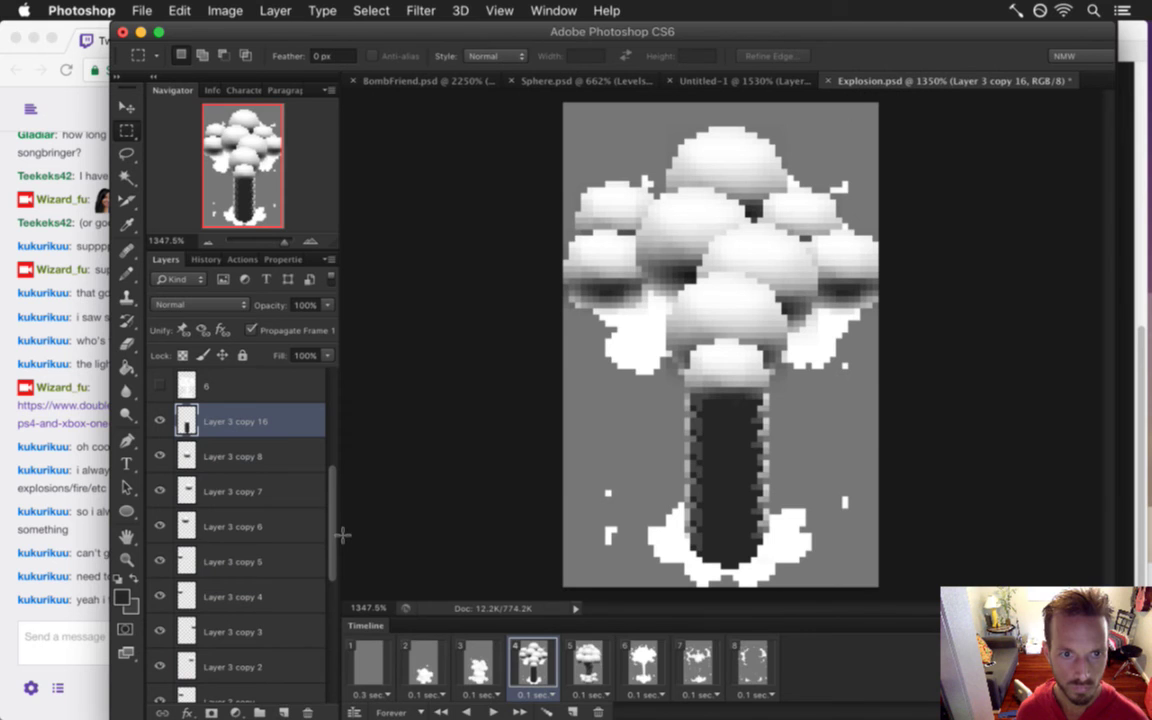
pyautogui.moveTo(190, 421); pyautogui.dragTo(263, 614)
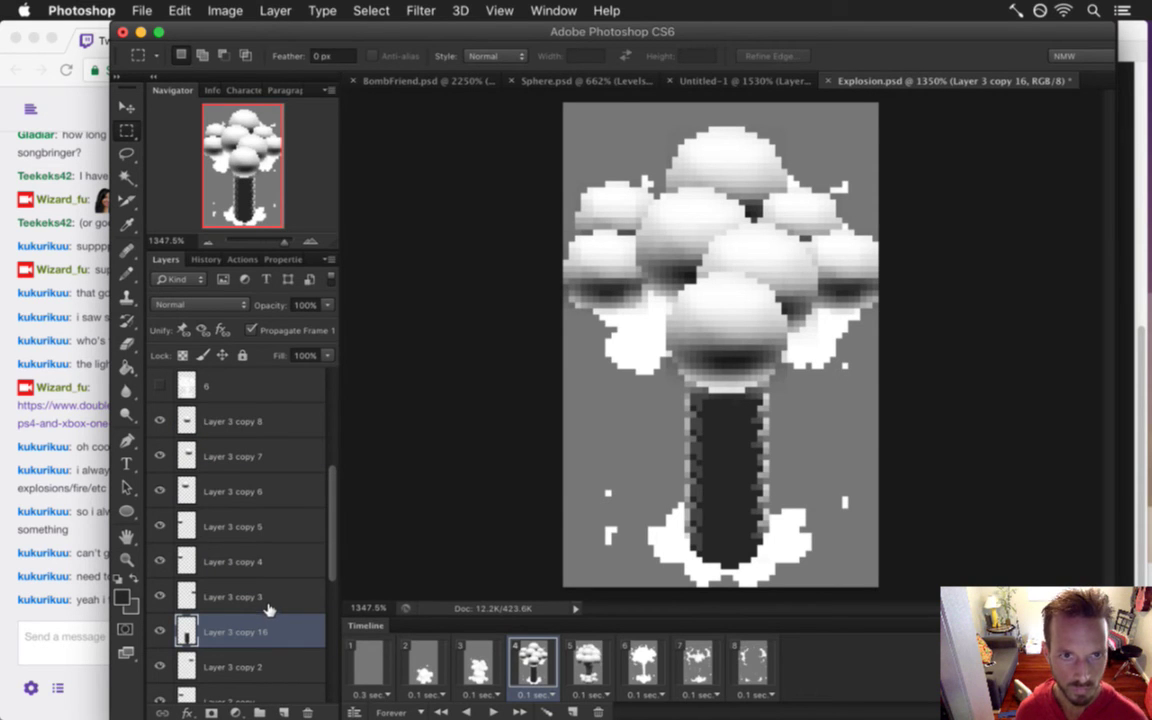
pyautogui.click(240, 421)
pyautogui.click(158, 420)
pyautogui.click(158, 420)
pyautogui.press('e')
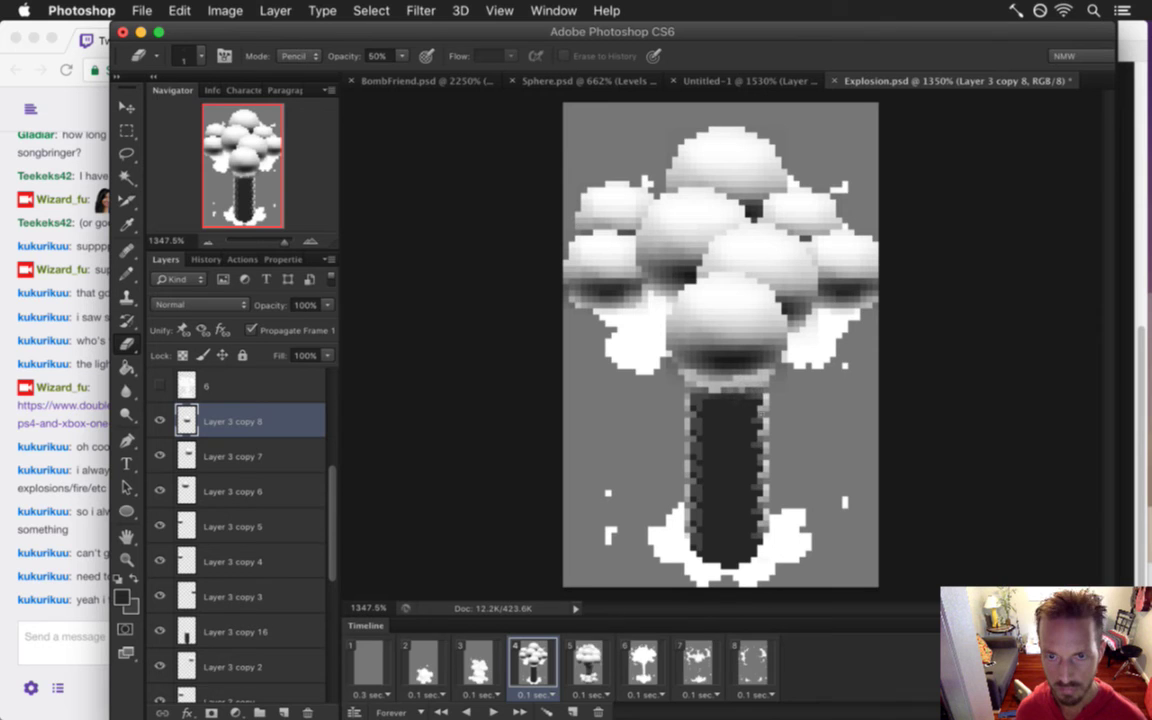
pyautogui.press('super+z')
pyautogui.press('super+z')
pyautogui.press('super+z')
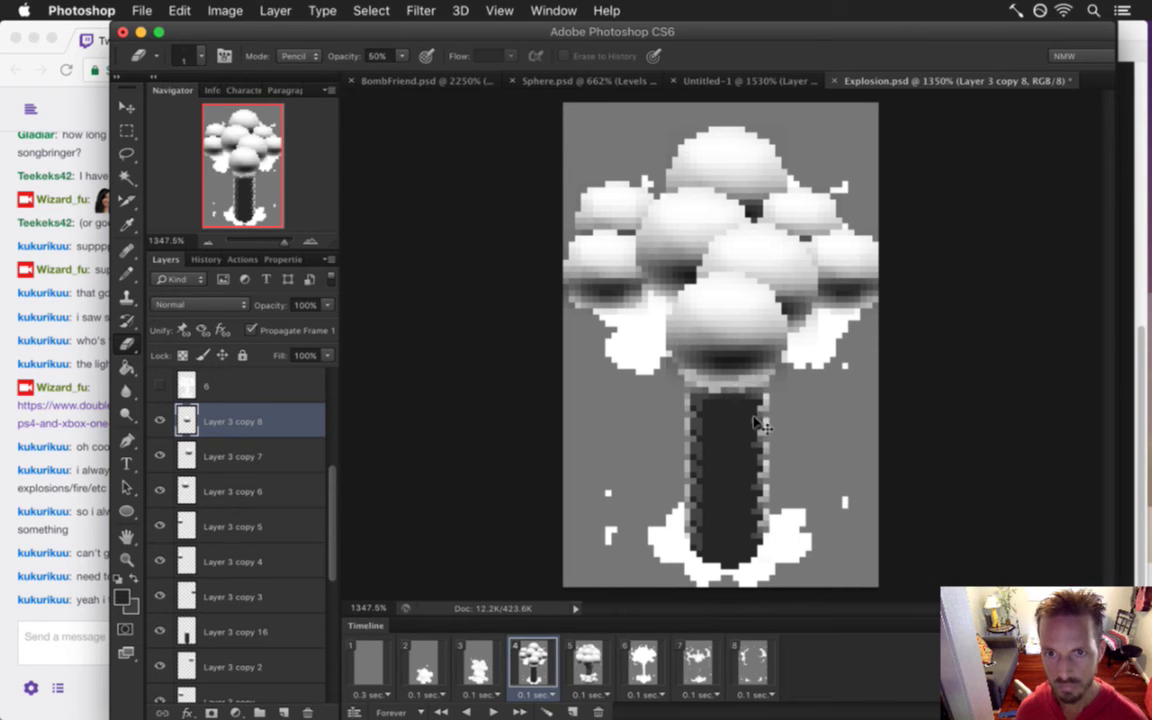
pyautogui.press('super+z')
pyautogui.press('super+z')
pyautogui.press('super+z')
pyautogui.press('super+z')
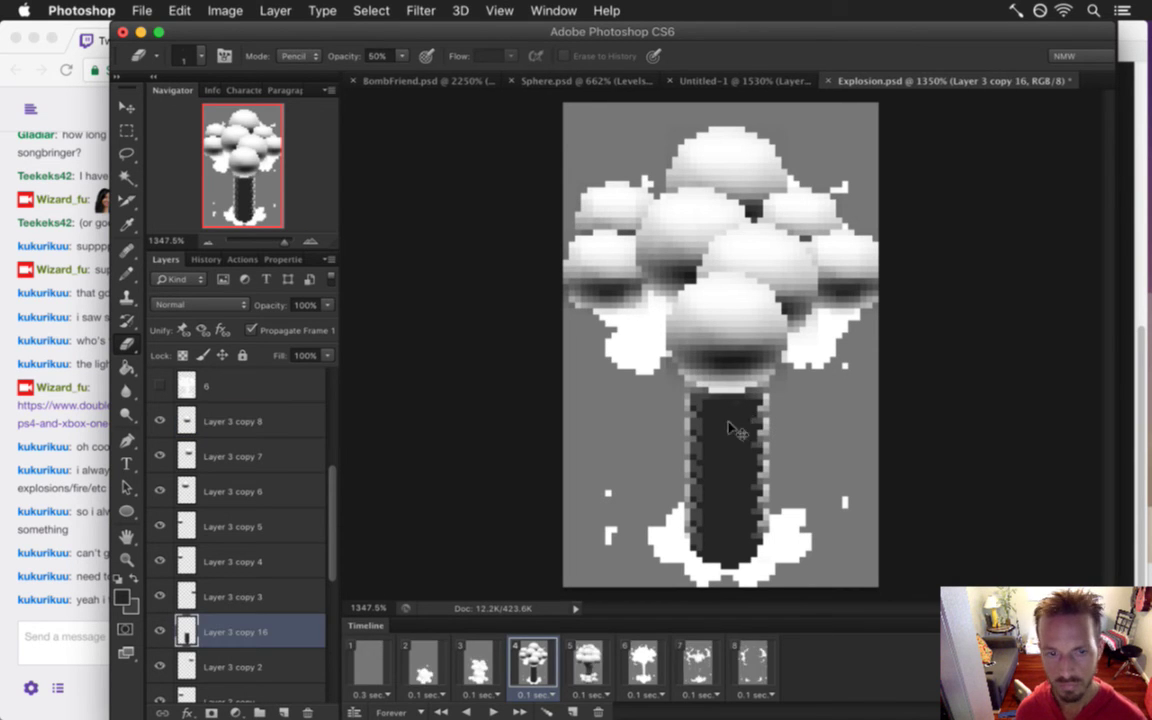
# Nudge the merged stem layer, Layer 3 copy 16, up a few pixels so it tucks further under the cloud
pyautogui.press('v')
pyautogui.press('Up')
pyautogui.press('Up')
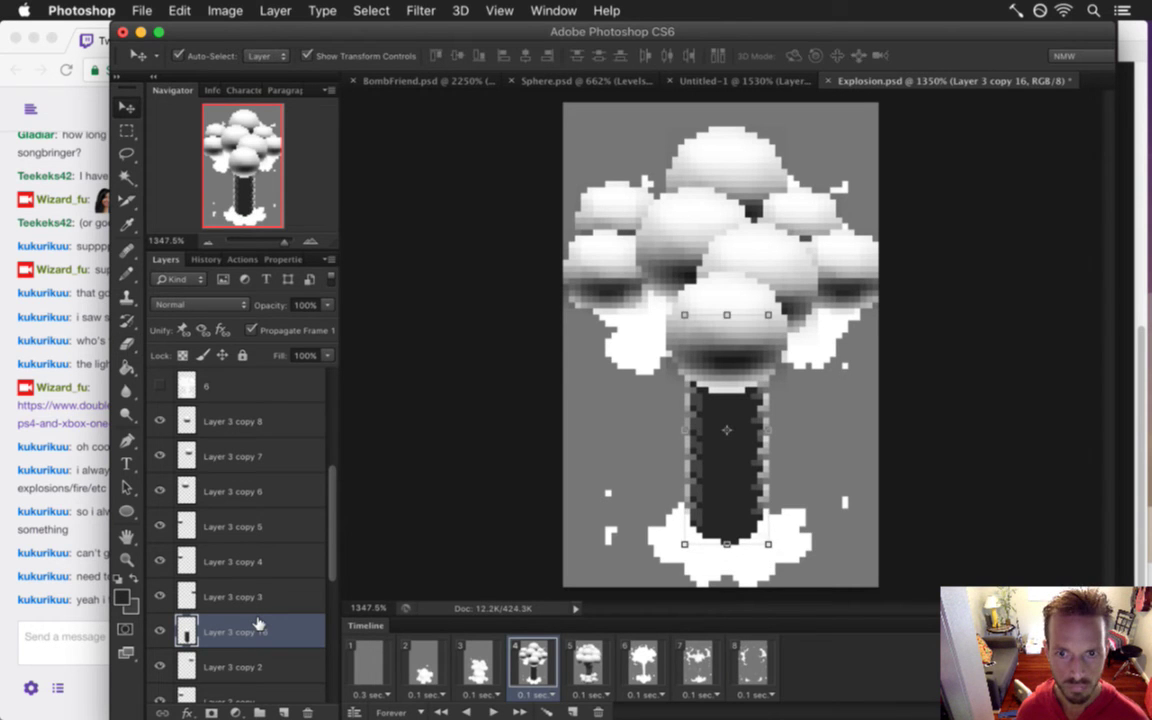
pyautogui.press('m')
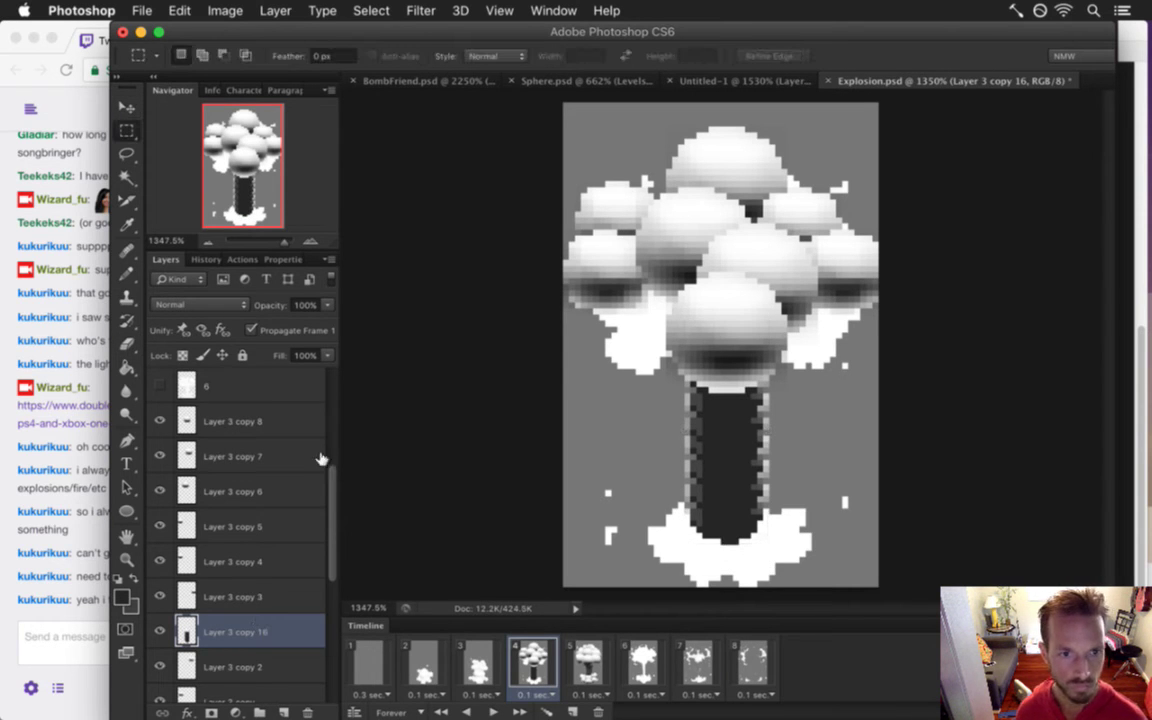
# On Layer 3 copy 8, erase the light pixels under the front sphere at 50% opacity, blending its underside into the stem
pyautogui.click(262, 420)
pyautogui.press('b')
pyautogui.moveTo(717, 388); pyautogui.dragTo(740, 386)
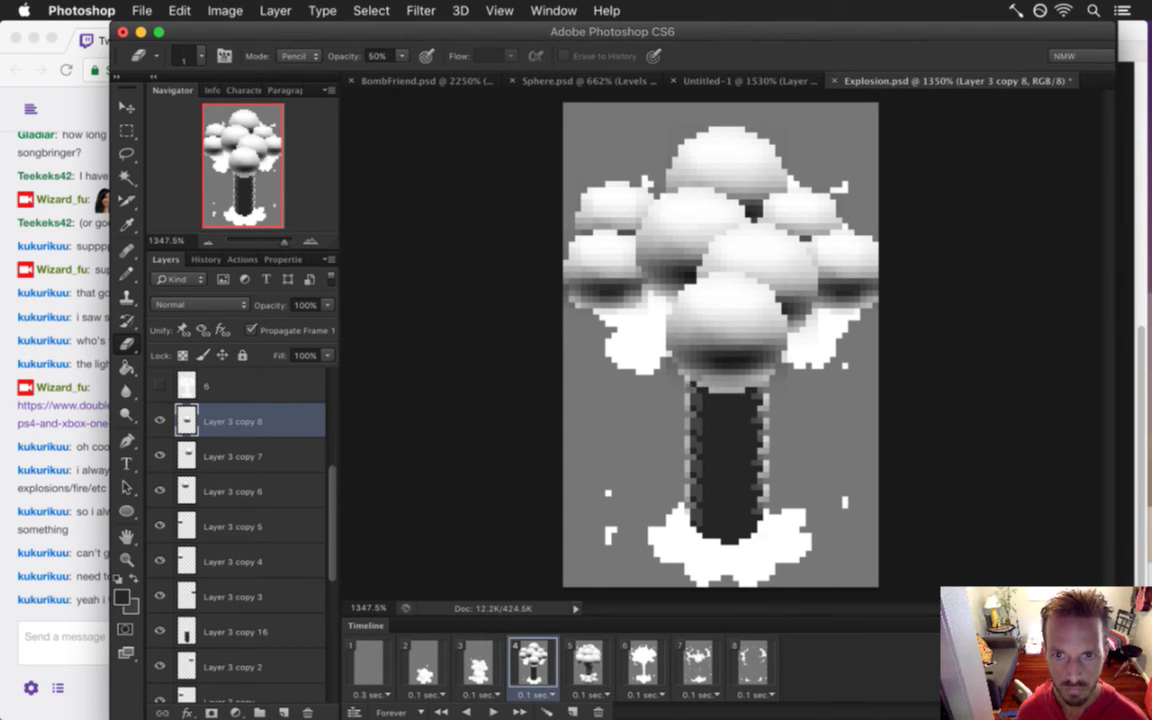
pyautogui.moveTo(713, 382)
pyautogui.mouseDown()
pyautogui.moveTo(738, 382)
pyautogui.moveTo(700, 382)
pyautogui.moveTo(744, 383)
pyautogui.moveTo(722, 382)
pyautogui.mouseUp()
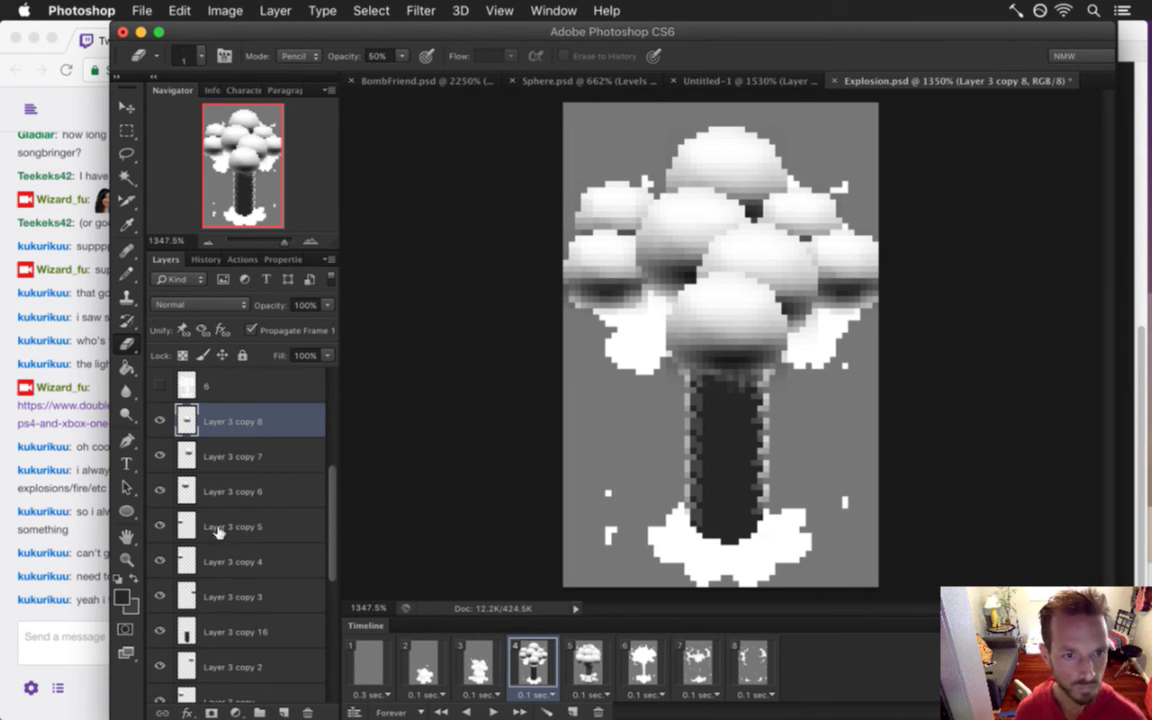
# Duplicate the Layer 3 copy 5 sphere onto the cloud's lower left and move the duplicate layer above Layer 3 copy 8
pyautogui.click(185, 525)
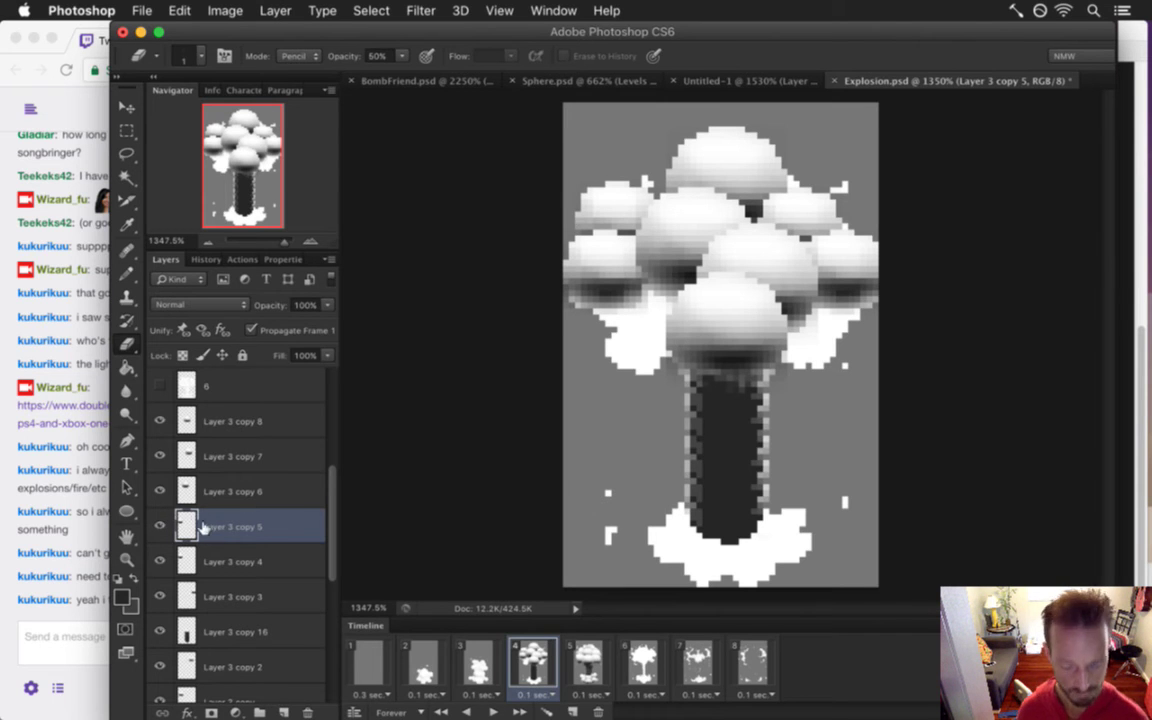
pyautogui.click(161, 525)
pyautogui.click(160, 525)
pyautogui.press('v')
pyautogui.moveTo(560, 222)
pyautogui.mouseDown()
pyautogui.moveTo(640, 279)
pyautogui.moveTo(636, 298)
pyautogui.mouseUp()
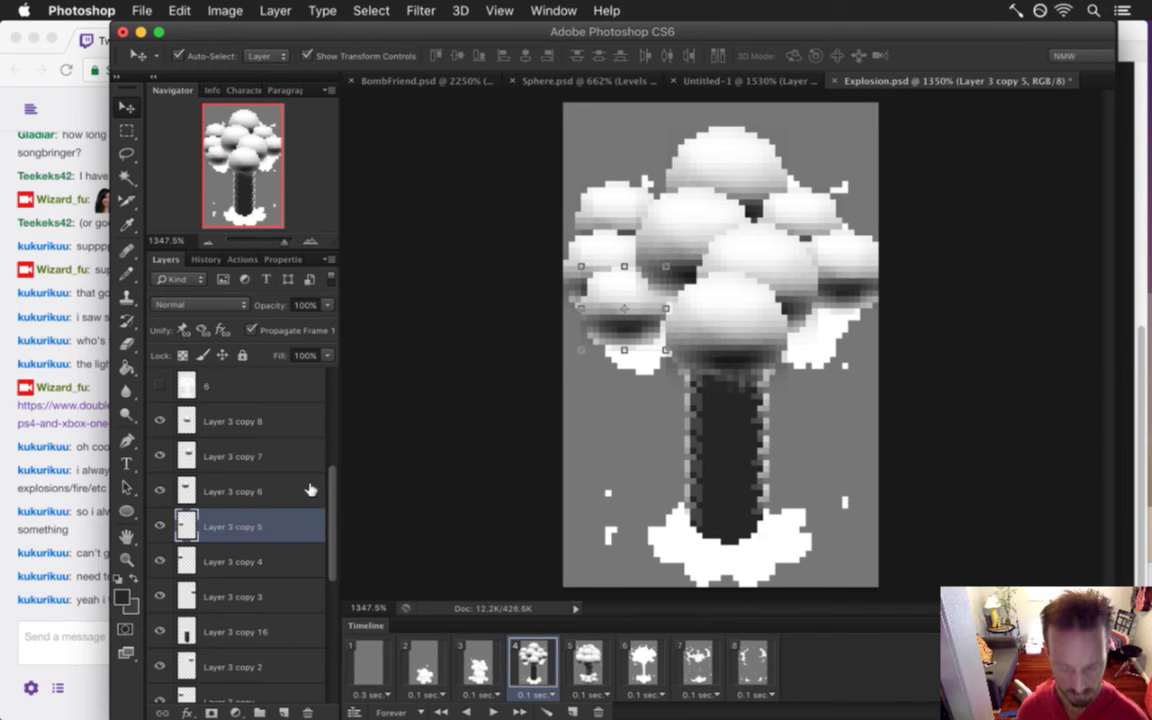
pyautogui.moveTo(170, 522); pyautogui.dragTo(193, 421)
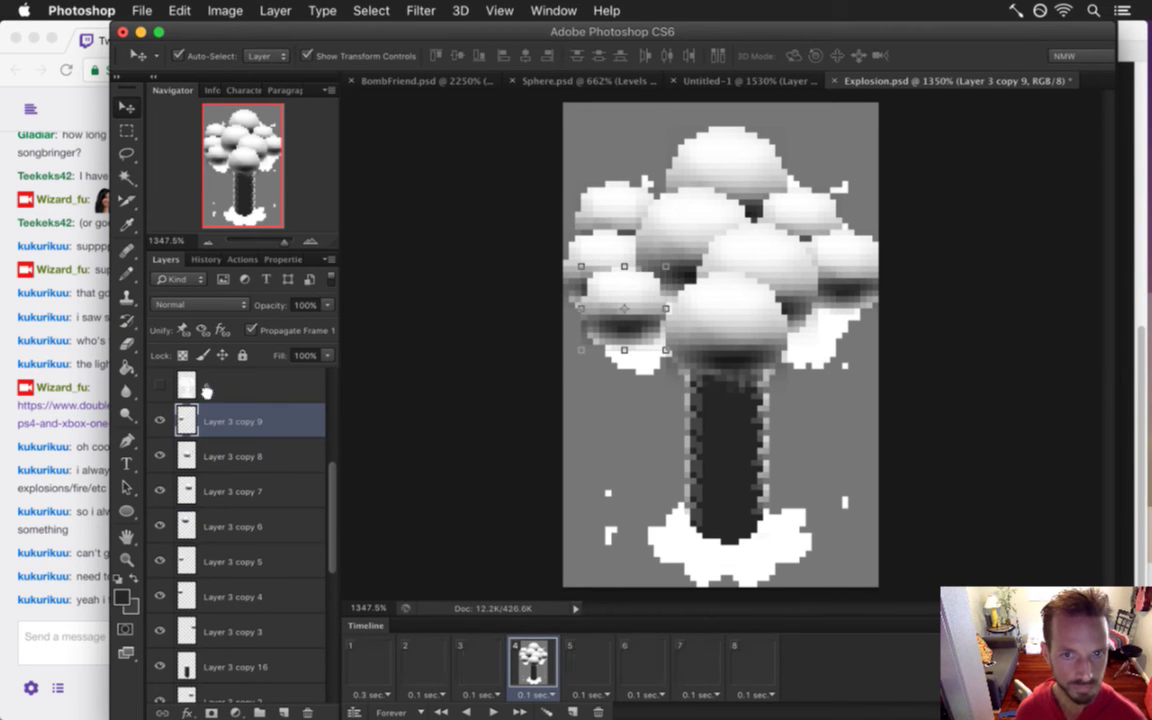
# Duplicate the small cloud sphere and place the copies along the cloud's lower left and lower right edges
pyautogui.moveTo(594, 272); pyautogui.dragTo(830, 302)
pyautogui.press('super+j')
pyautogui.press('super+j')
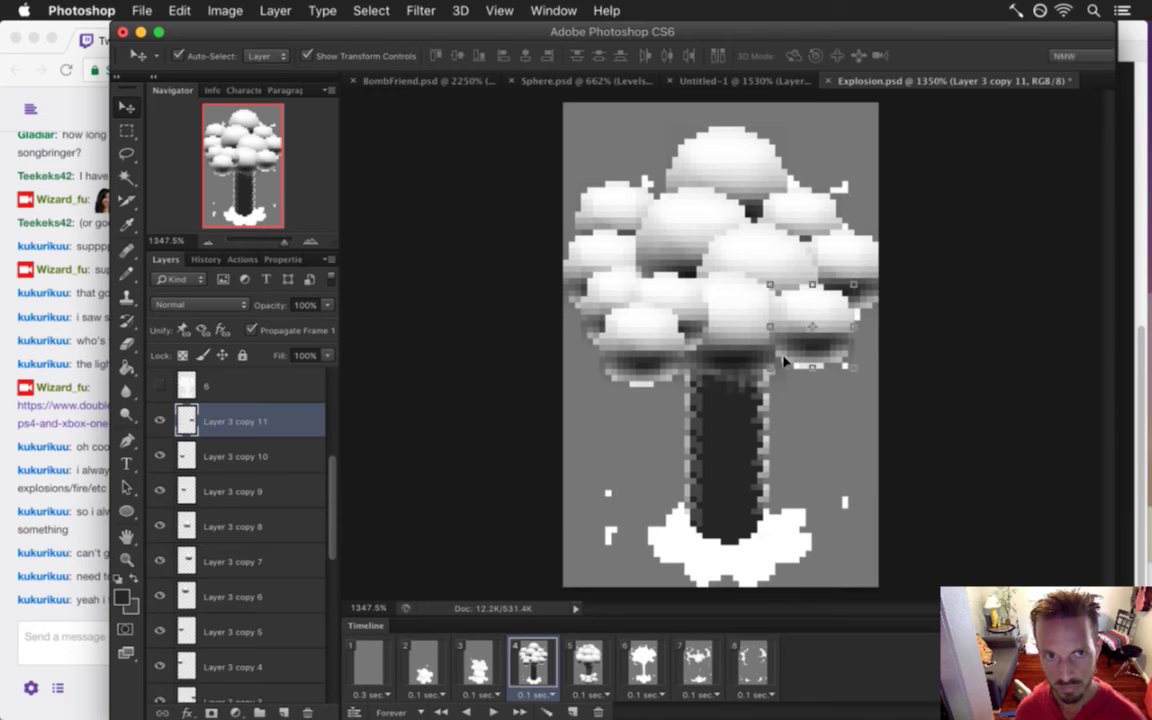
# Duplicate the lower right cloud sphere, scale it down slightly, and place it at the left side of the stem's base
pyautogui.press('super+j')
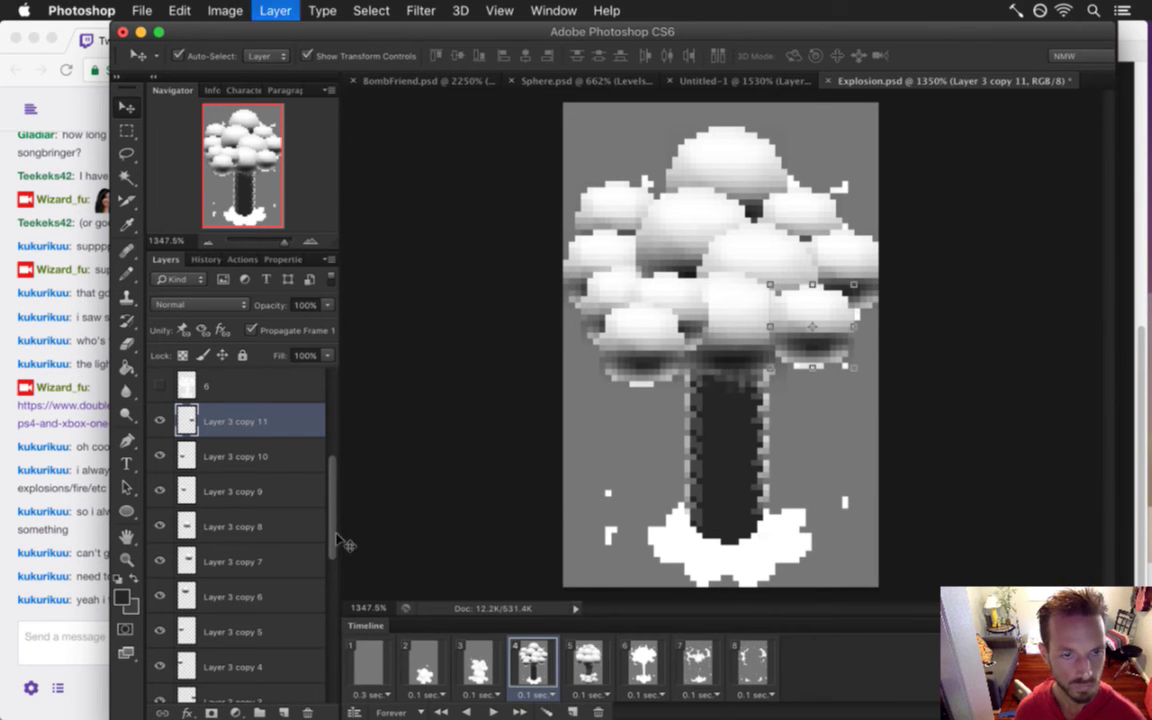
pyautogui.moveTo(813, 296); pyautogui.dragTo(699, 500)
pyautogui.click(723, 486)
pyautogui.press('Return')
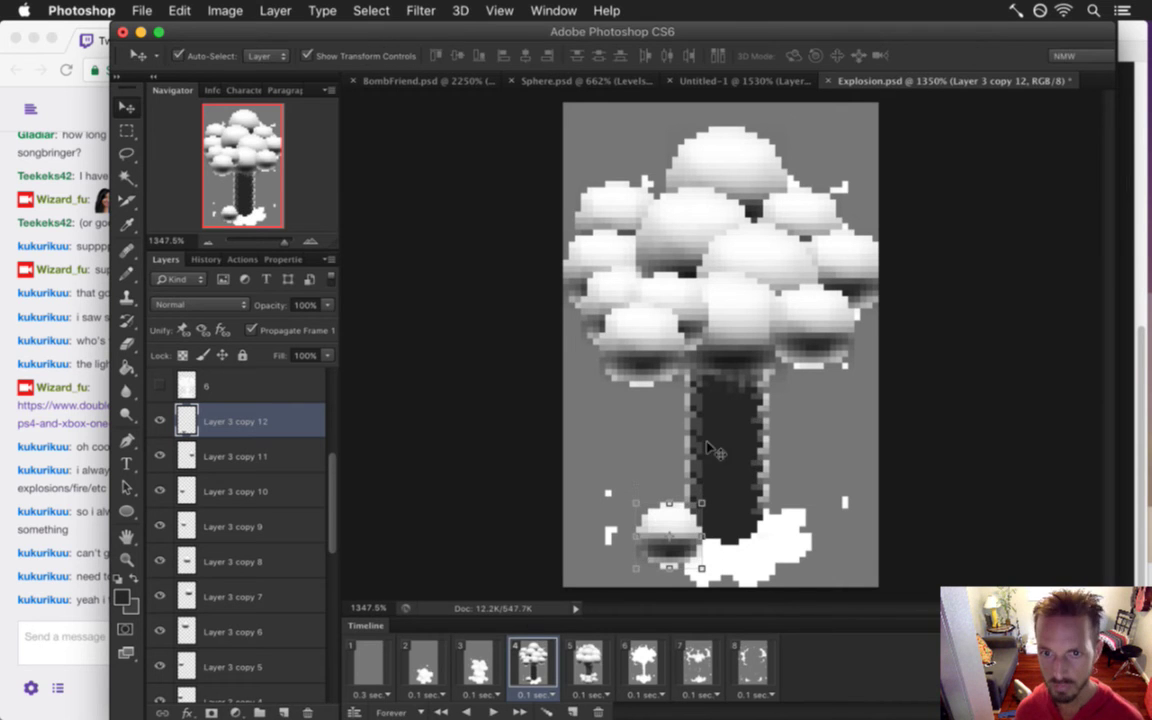
# Duplicate the small base sphere three times, spreading the copies across the foot of the stem to its right side
pyautogui.press('super+j')
pyautogui.moveTo(687, 509); pyautogui.dragTo(797, 508)
pyautogui.press('super+j')
pyautogui.press('super+j')
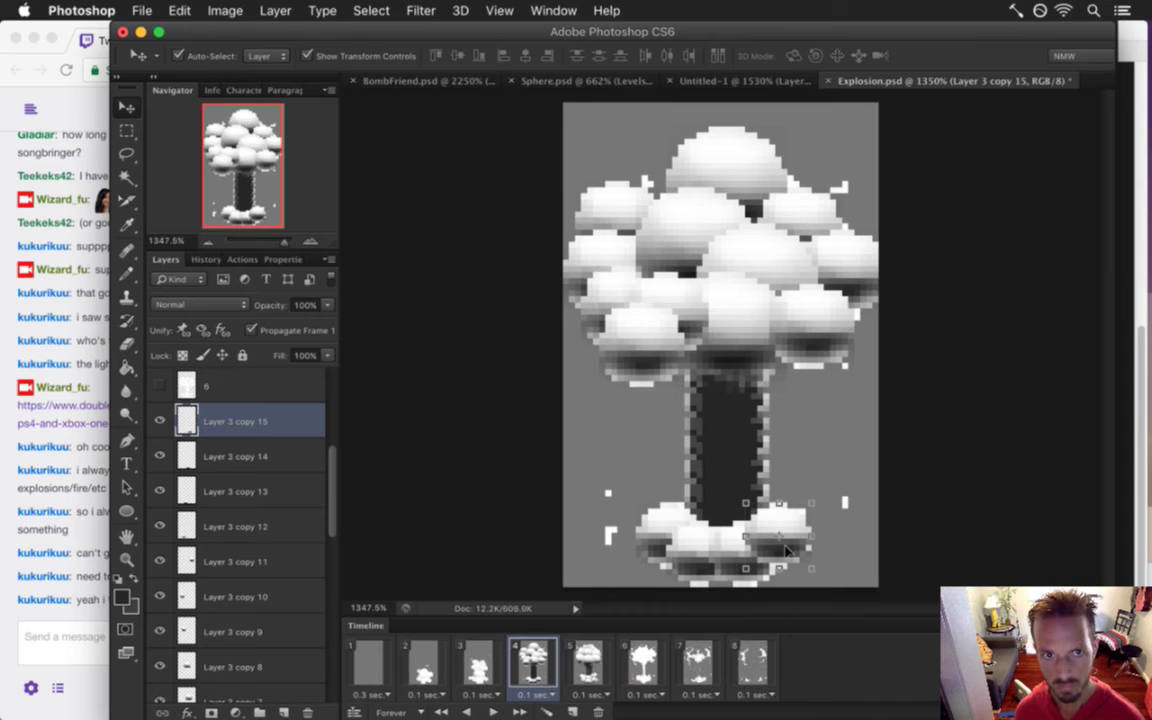
# Duplicate a base sphere just above the right side of the base and move its layer behind the stem, below Layer 3 copy 16
pyautogui.press('super+j')
pyautogui.moveTo(767, 514); pyautogui.dragTo(764, 476)
pyautogui.moveTo(215, 421); pyautogui.dragTo(209, 684)
pyautogui.moveTo(333, 497); pyautogui.dragTo(333, 543)
pyautogui.moveTo(197, 425); pyautogui.dragTo(200, 667)
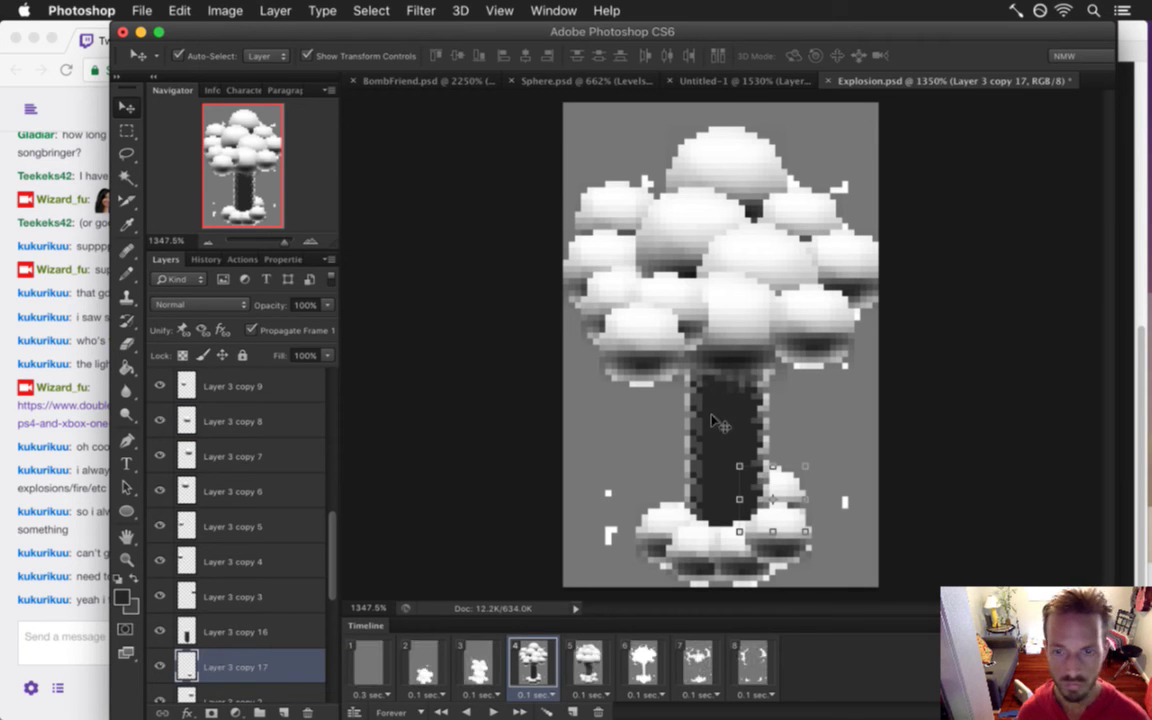
pyautogui.press('Left')
pyautogui.press('Left')
pyautogui.press('Down')
# Turn off Auto-Select, duplicate the sphere behind the stem to the left side of the base, and save the file
pyautogui.press('super+j')
pyautogui.moveTo(766, 478); pyautogui.dragTo(694, 480)
pyautogui.press('super+z')
pyautogui.click(178, 56)
pyautogui.moveTo(774, 481); pyautogui.dragTo(650, 440)
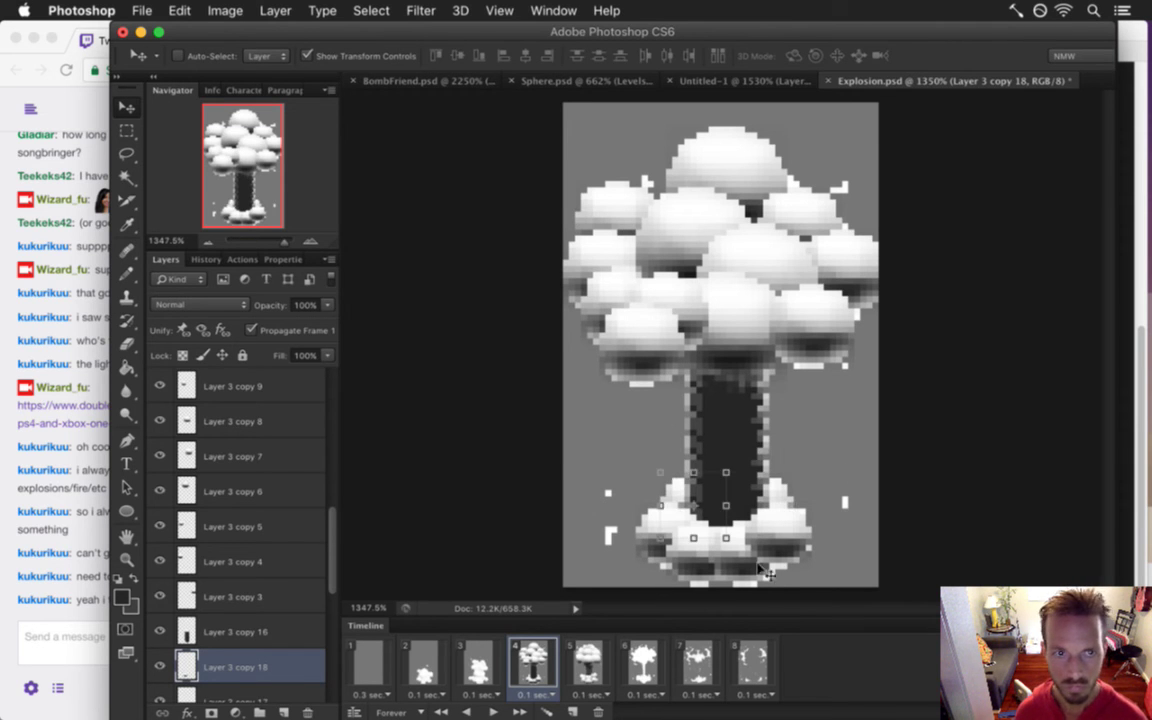
pyautogui.press('m')
pyautogui.press('cmd+s')
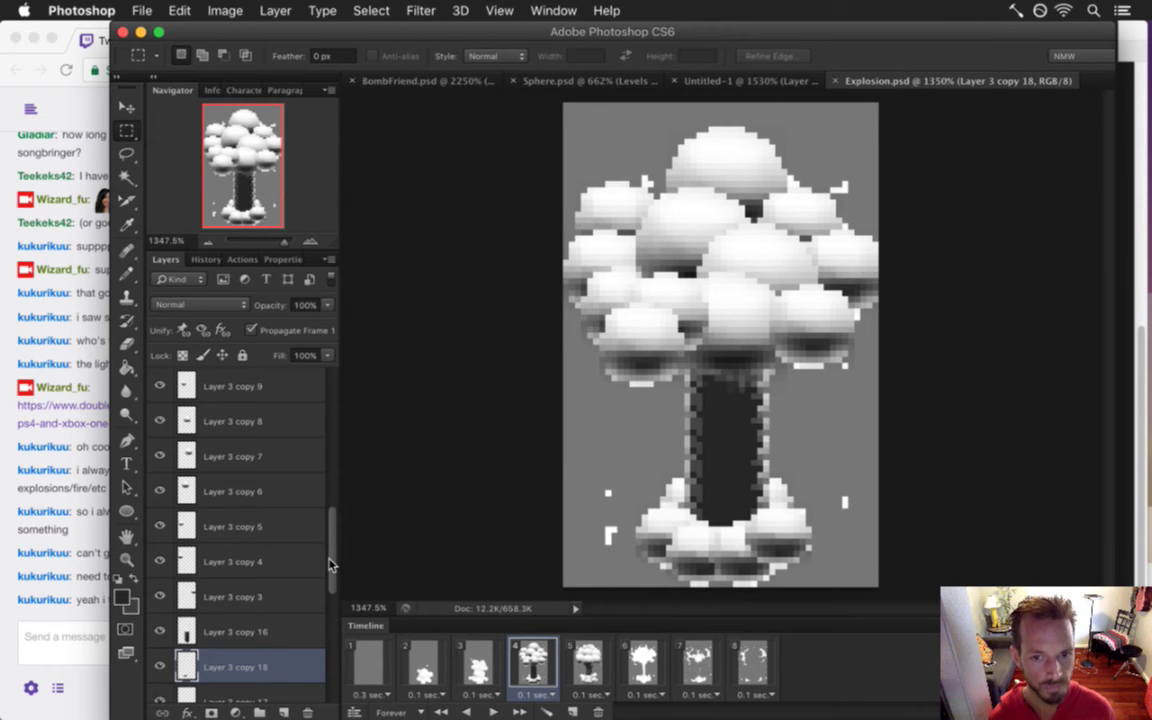
# Group all of the frame's sphere and stem layers, starting from Layer 3 copy 15, into Group 1 and collapse the group
pyautogui.scroll(10, 330, 560)
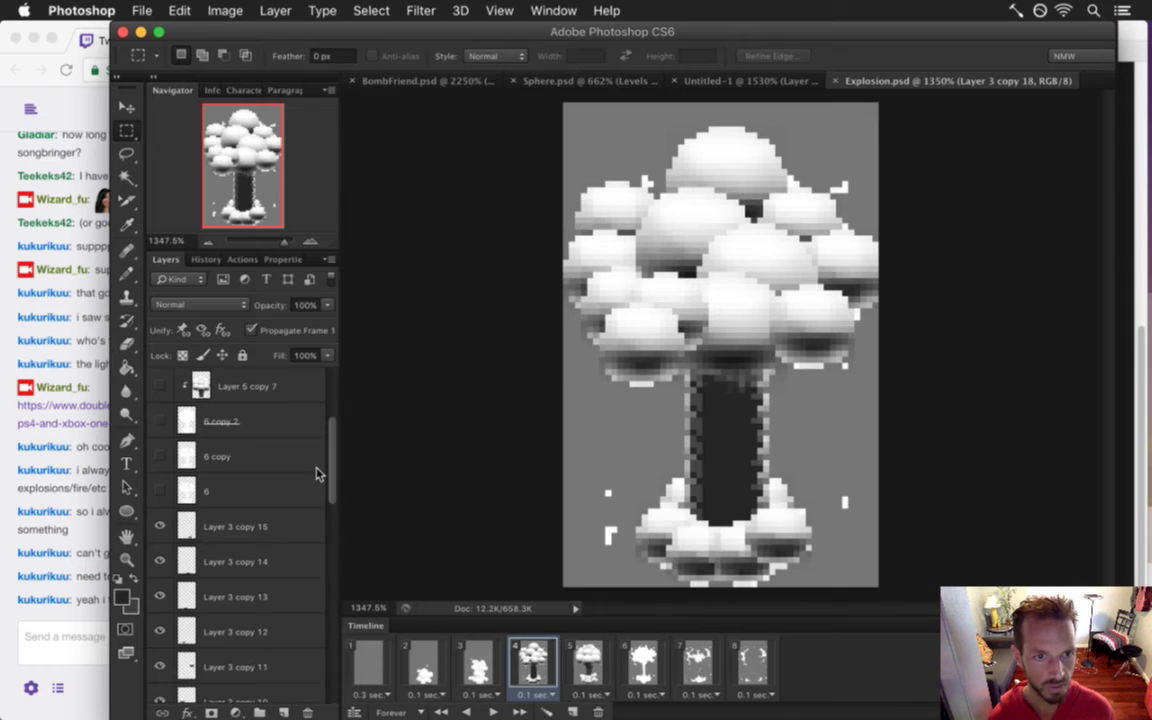
pyautogui.click(283, 528)
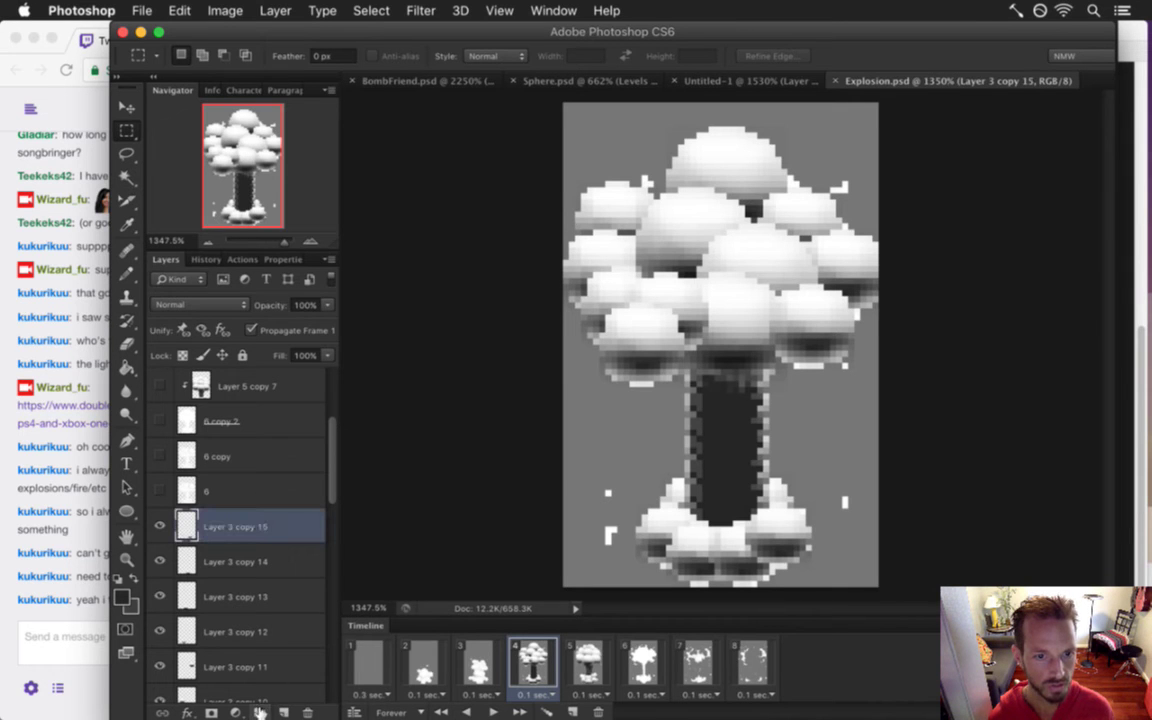
pyautogui.press('cmd+g')
pyautogui.click(279, 548)
pyautogui.moveTo(328, 462)
pyautogui.mouseDown()
pyautogui.moveTo(319, 617)
pyautogui.moveTo(321, 442)
pyautogui.mouseUp()
pyautogui.keyDown('shift'); pyautogui.click(295, 589); pyautogui.keyUp('shift')
pyautogui.moveTo(260, 538); pyautogui.dragTo(261, 489)
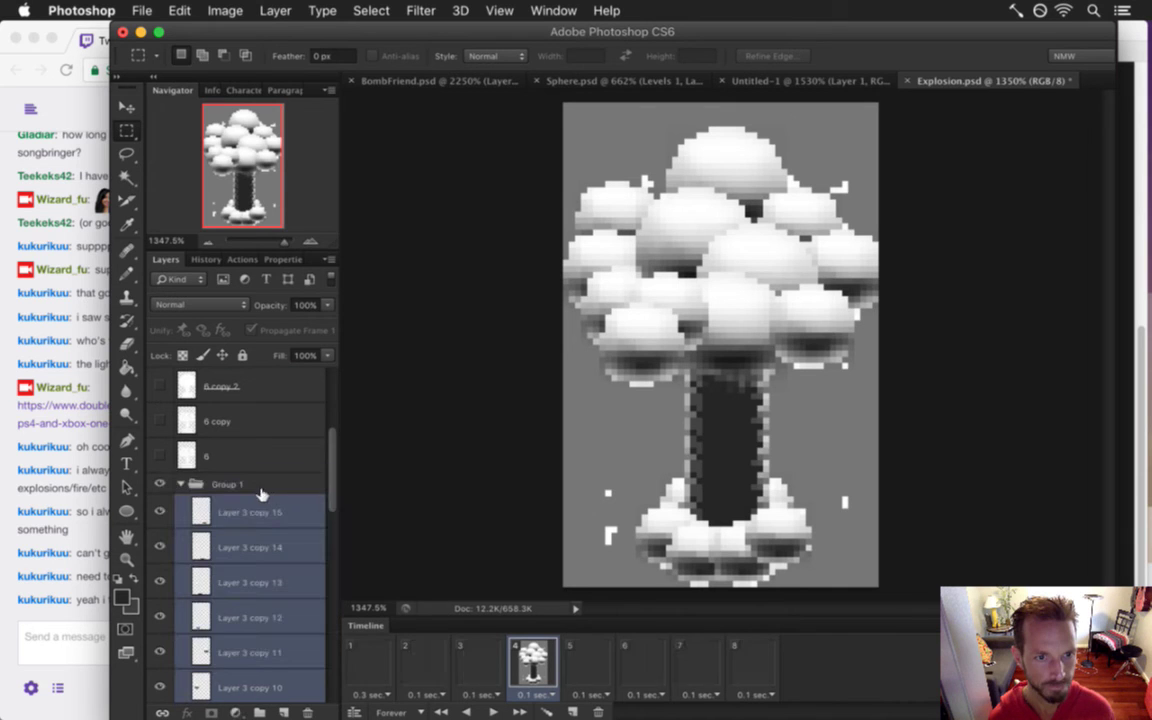
pyautogui.click(182, 484)
# Duplicate Group 1 and merge the duplicate group into a single layer
pyautogui.press('super+j')
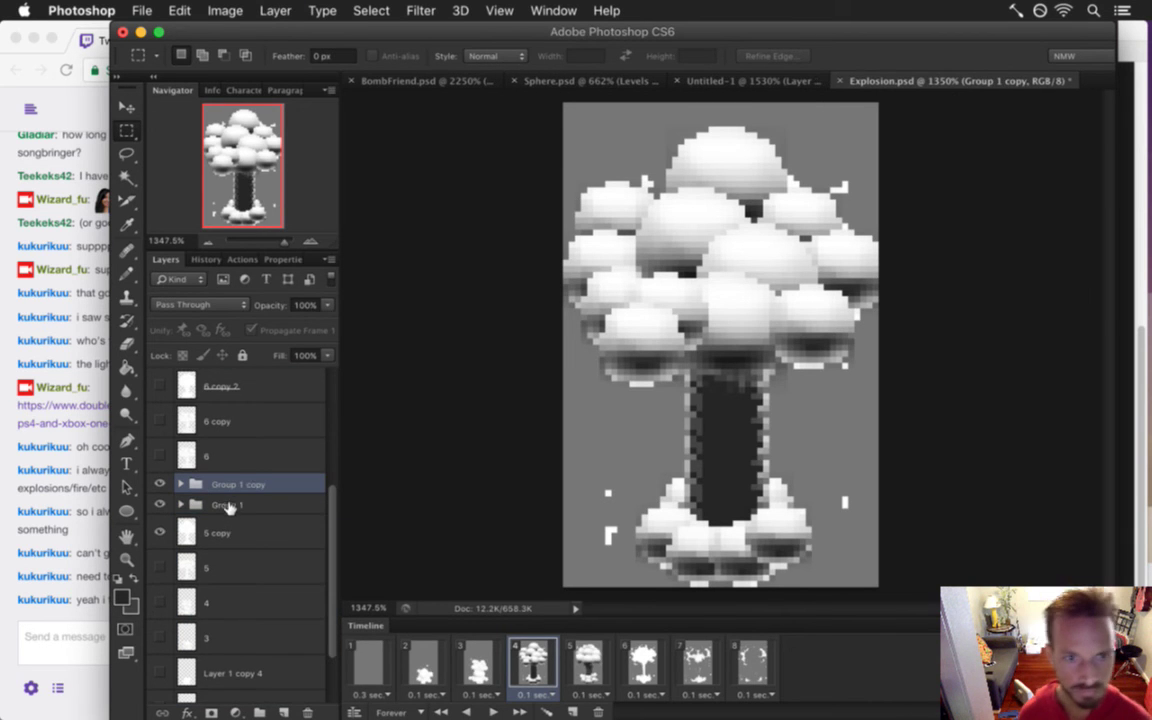
pyautogui.rightClick(250, 484)
pyautogui.click(322, 558)
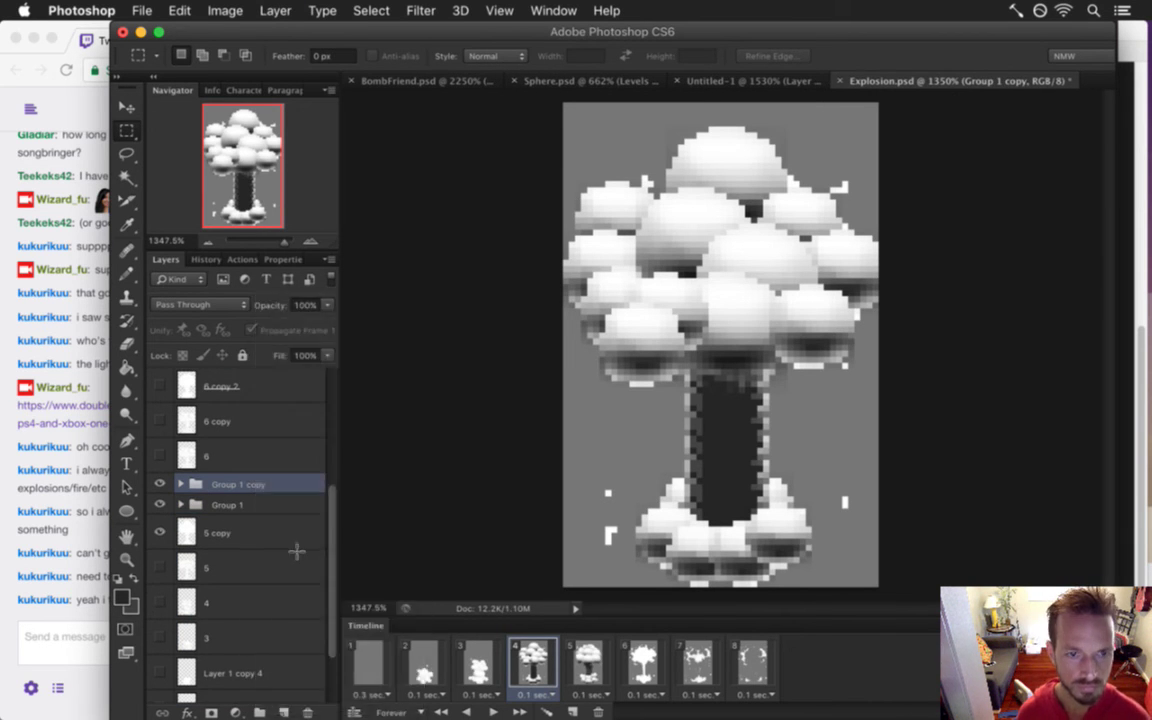
# Hide Group 1, place the merged Group 1 copy beneath it clipped to the 5 copy layer, and save the file
pyautogui.moveTo(192, 493); pyautogui.dragTo(217, 517)
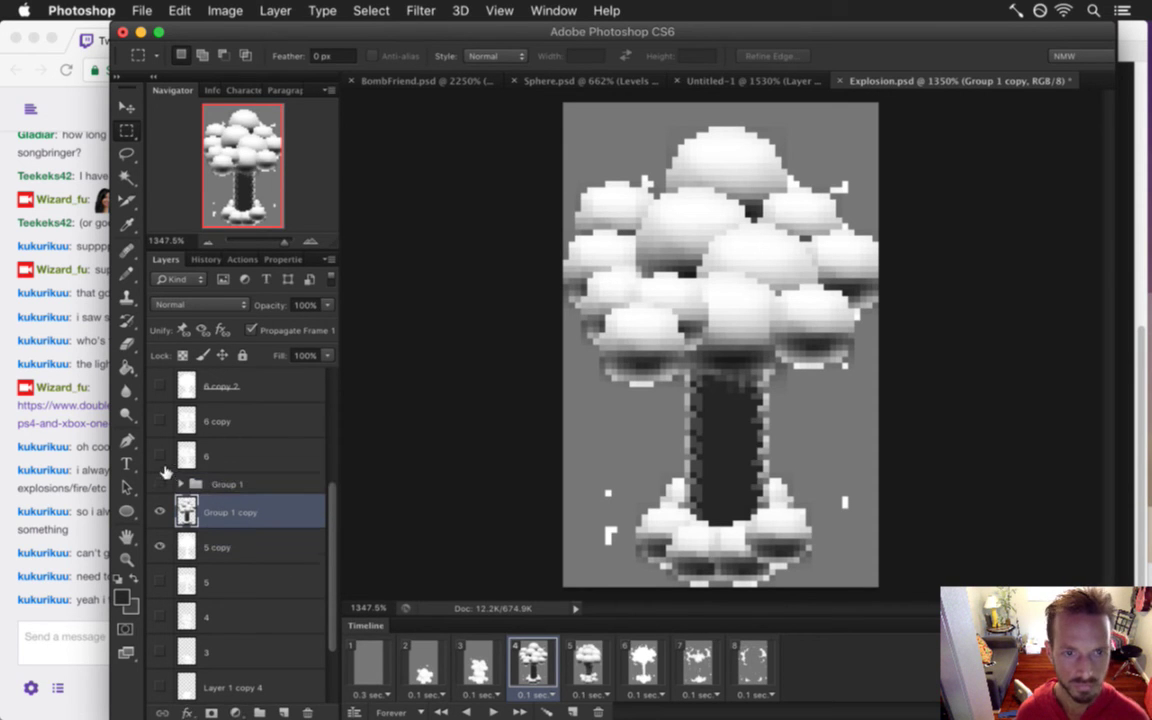
pyautogui.keyDown('alt'); pyautogui.click(231, 528); pyautogui.keyUp('alt')
pyautogui.press('super+s')
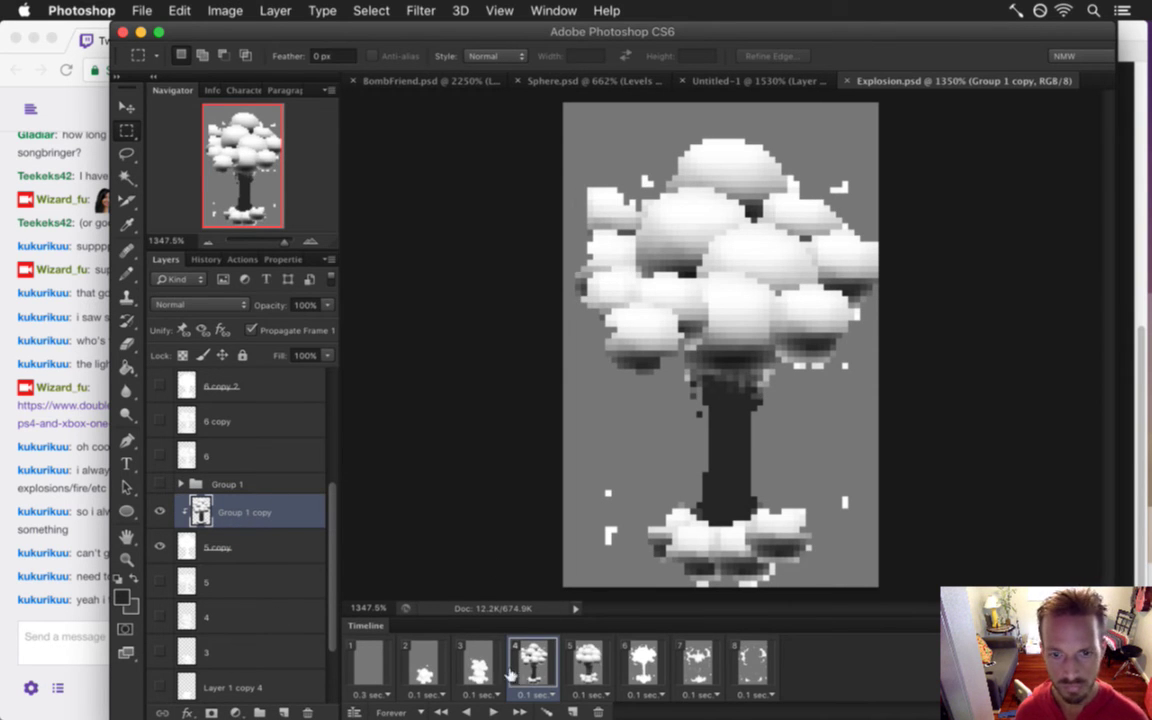
# Compare the explosion artwork on frames 4, 5 and 6
pyautogui.click(590, 665)
pyautogui.click(533, 665)
pyautogui.click(604, 665)
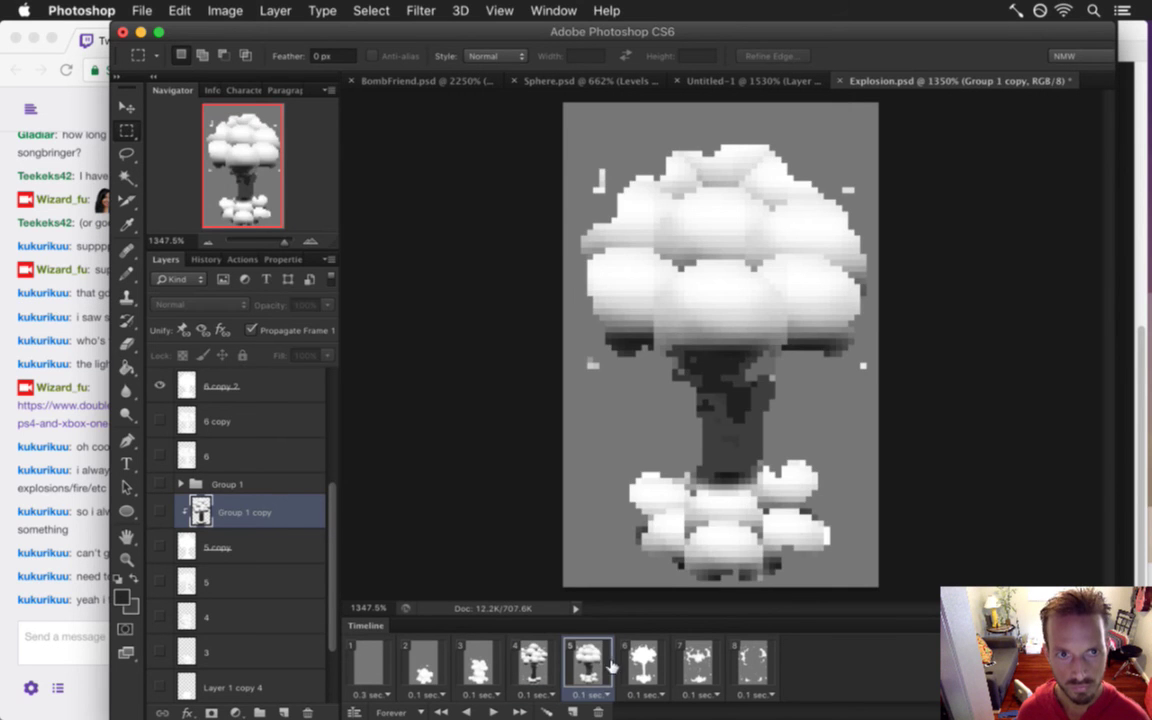
pyautogui.click(645, 662)
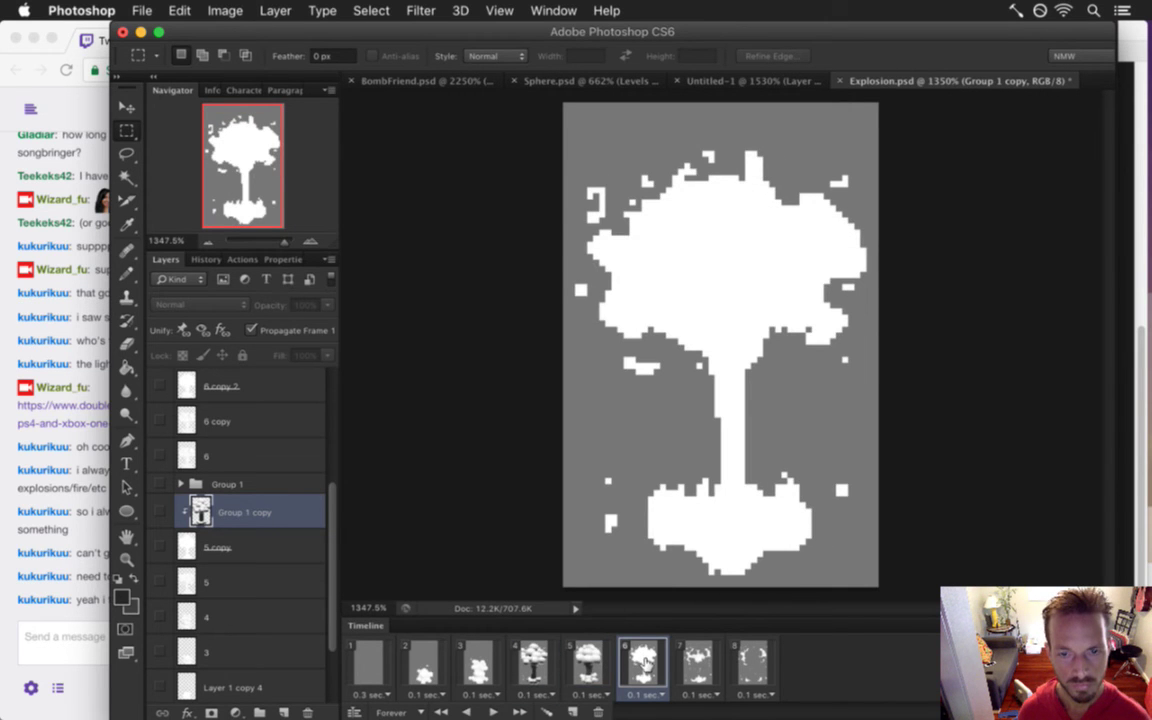
pyautogui.click(590, 663)
pyautogui.click(645, 665)
pyautogui.click(588, 662)
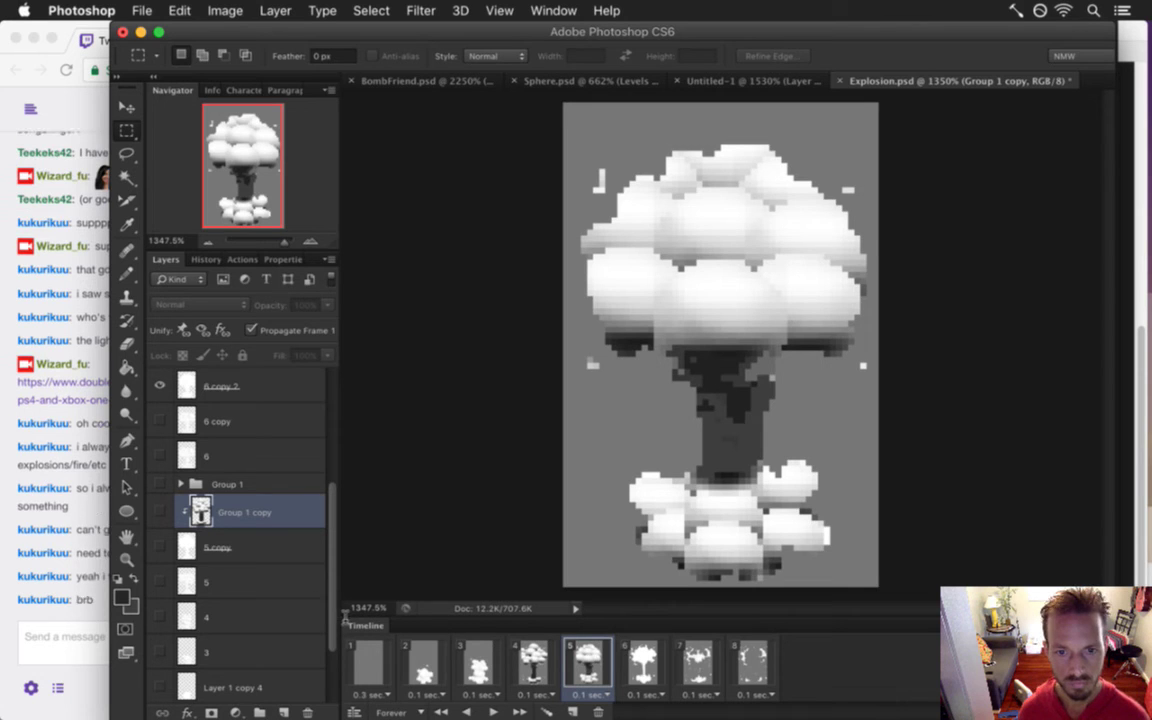
# On frame 6, duplicate the Layer 5 copy 7 shading and move the duplicate directly above the 7 copy layer
pyautogui.scroll(5, 330, 490)
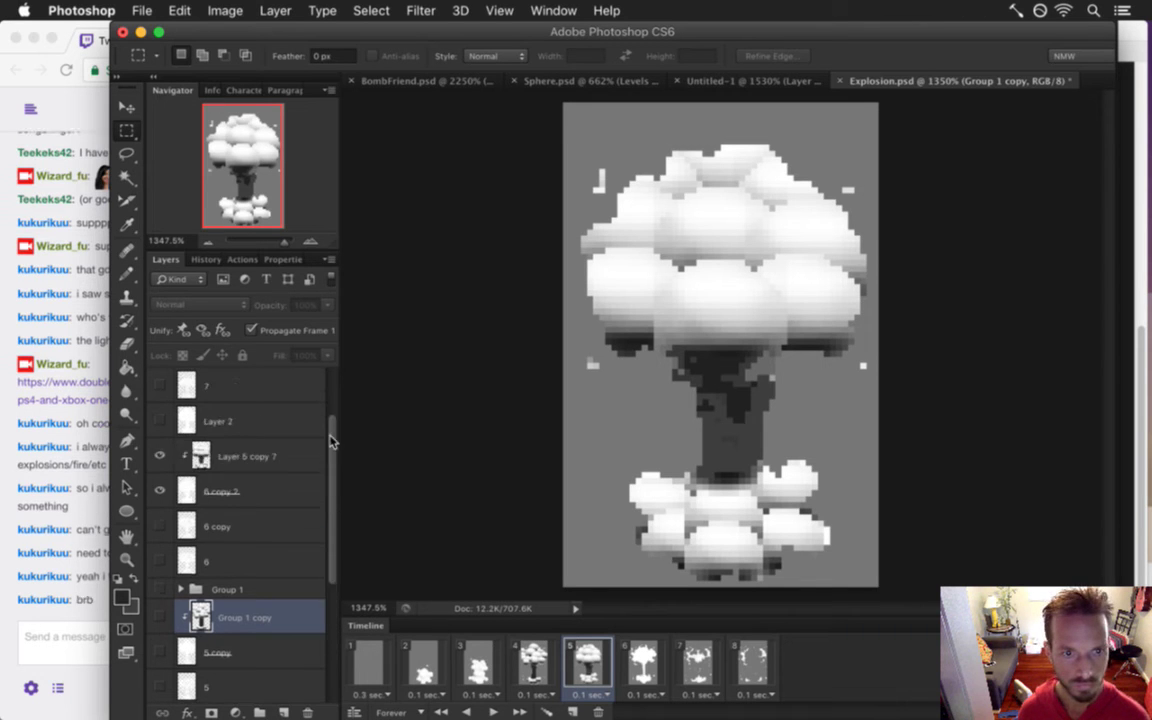
pyautogui.click(631, 651)
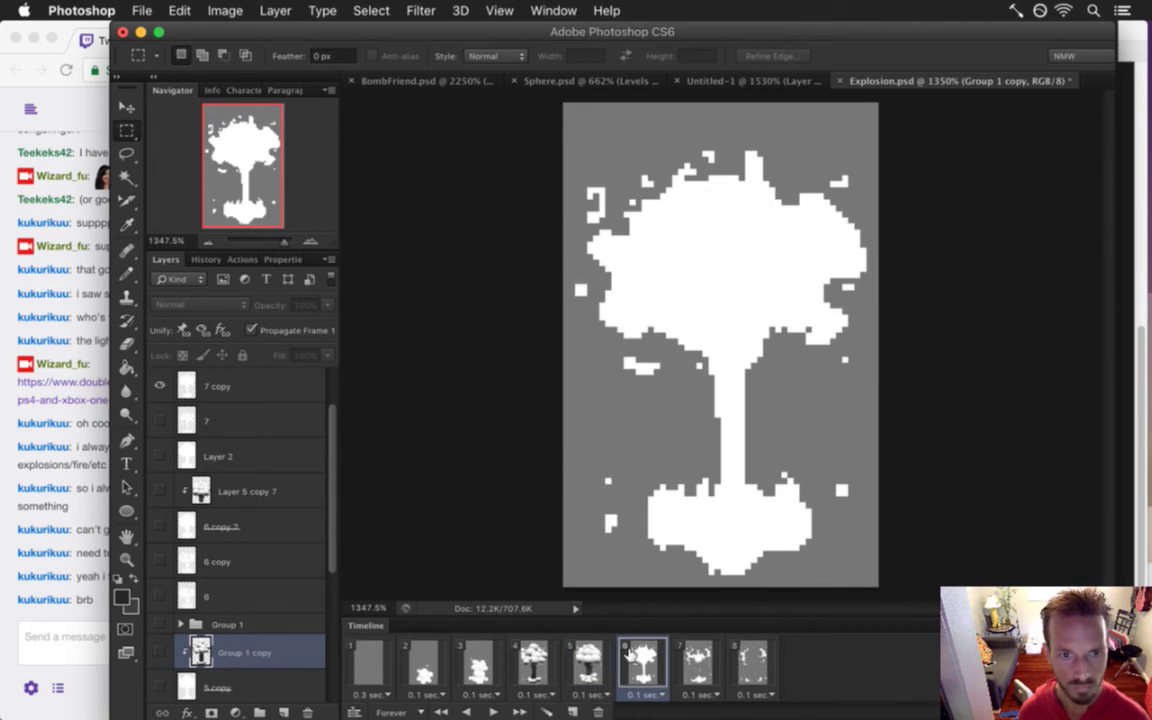
pyautogui.click(255, 491)
pyautogui.press('super+j')
pyautogui.moveTo(168, 500); pyautogui.dragTo(190, 390)
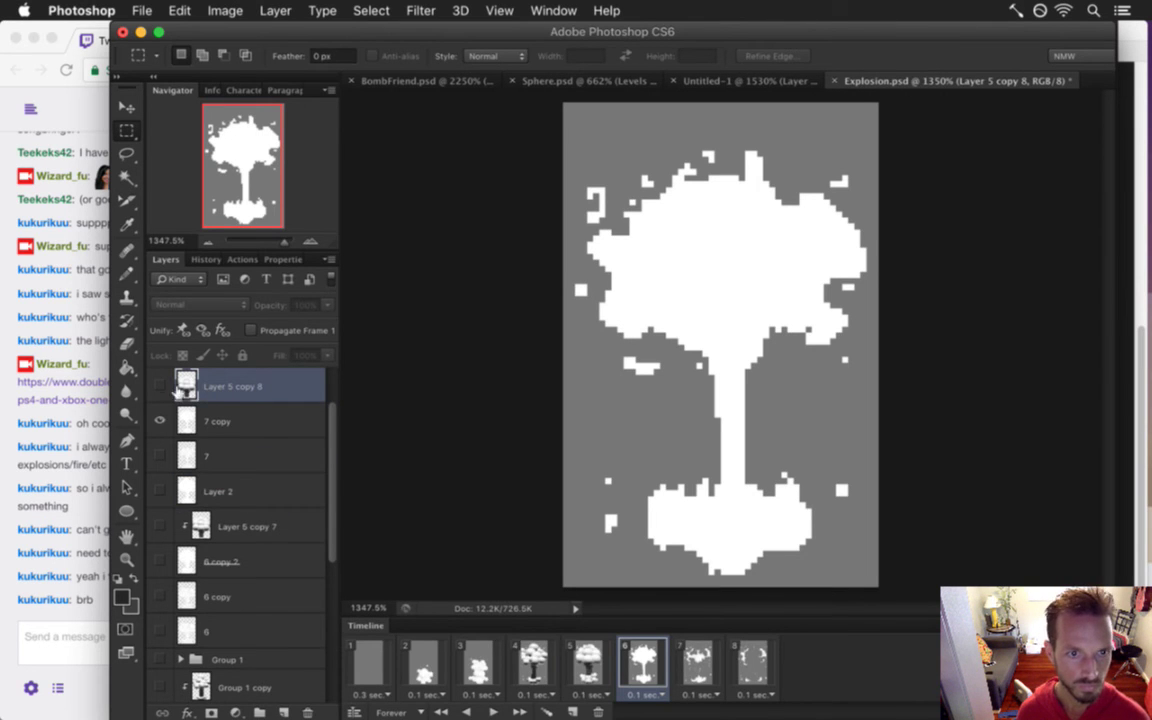
# Clip the duplicated shading layer to 7 copy, make it visible, and save the file
pyautogui.press('super+alt+g')
pyautogui.click(159, 386)
pyautogui.press('super+s')
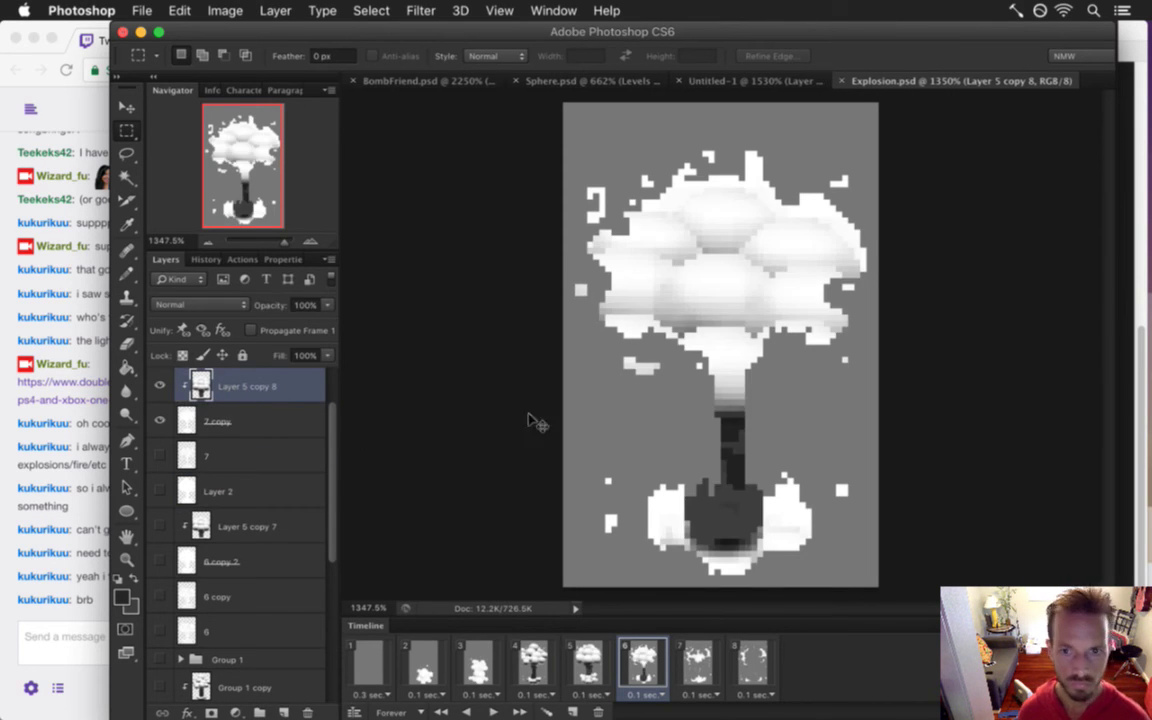
# Compare against frame 5, then nudge Layer 5 copy 8 vertically until its shaded spheres fit frame 6's cloud, stem and base
pyautogui.click(590, 660)
pyautogui.click(638, 666)
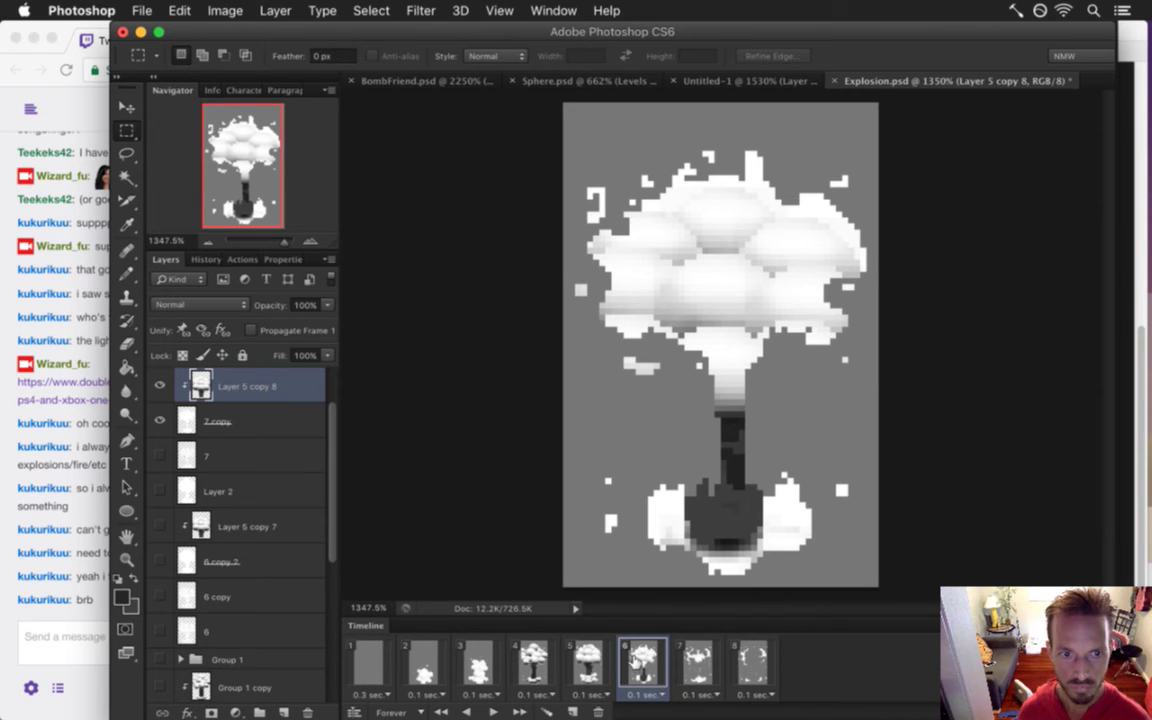
pyautogui.scroll(3, 305, 402)
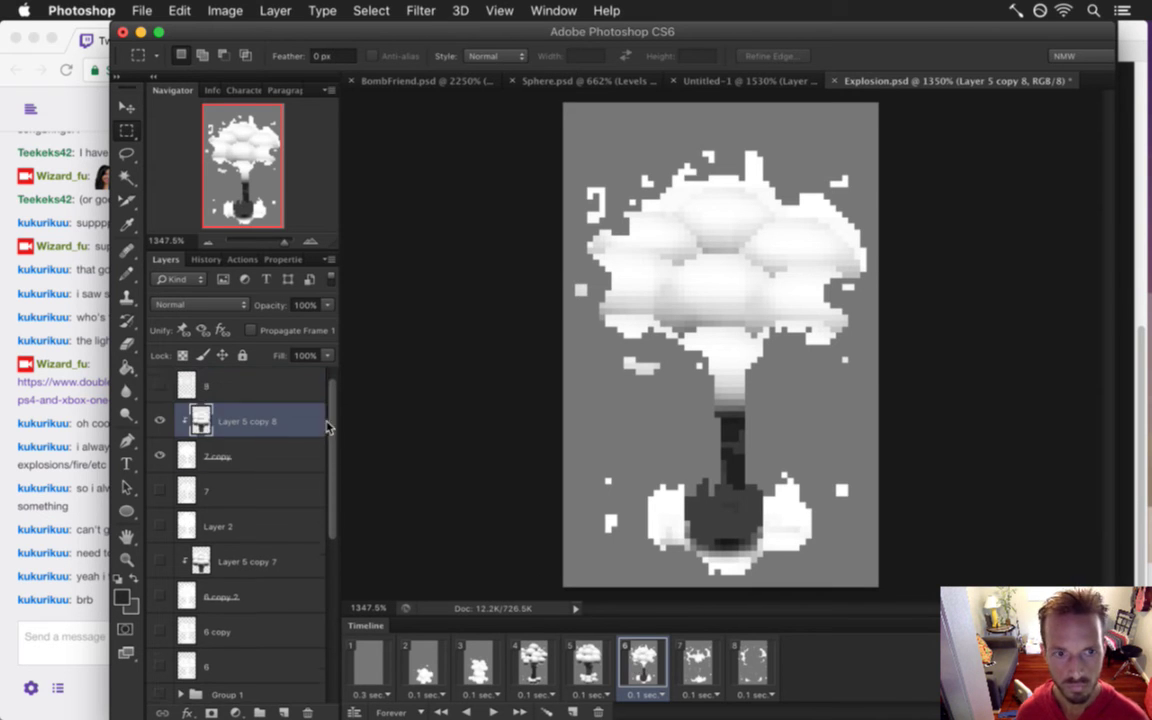
pyautogui.press('v')
pyautogui.press('Up')
pyautogui.press('Up')
pyautogui.press('Up')
pyautogui.press('Up')
pyautogui.press('Up')
pyautogui.press('Up')
pyautogui.press('Up')
pyautogui.press('Up')
pyautogui.press('Up')
pyautogui.press('Up')
pyautogui.press('Up')
pyautogui.press('Up')
pyautogui.press('Up')
pyautogui.press('Up')
pyautogui.press('Down')
pyautogui.press('Down')
pyautogui.press('Down')
pyautogui.press('Down')
pyautogui.press('Down')
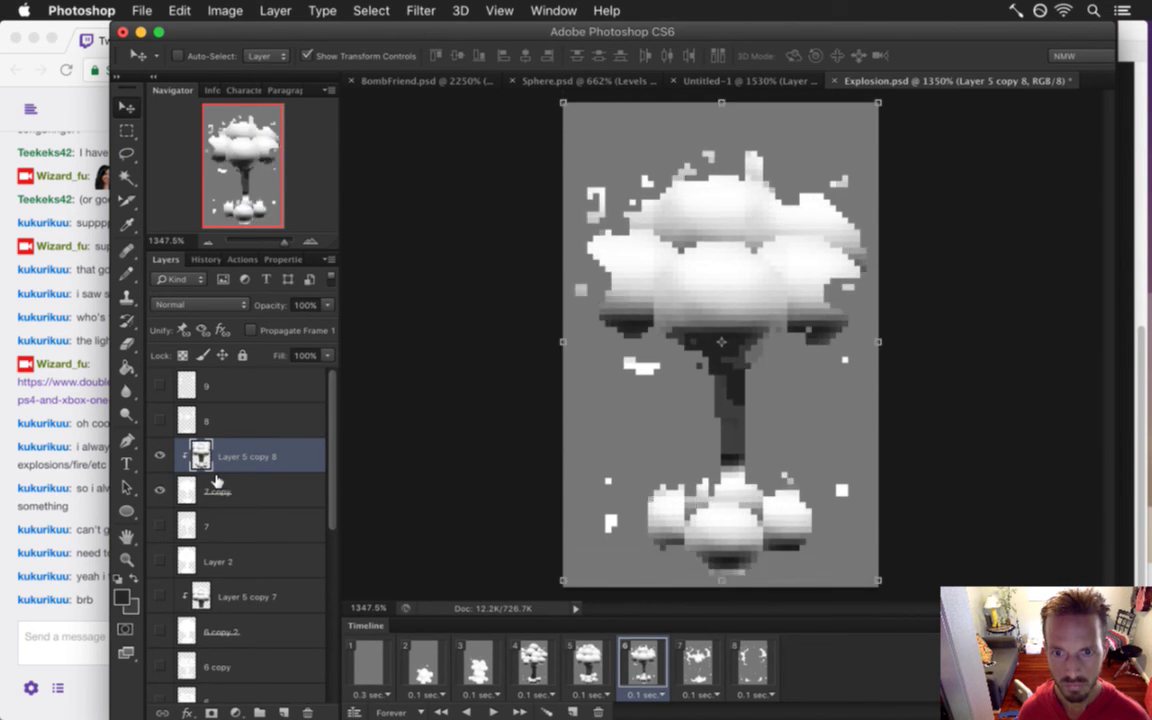
pyautogui.press('Down')
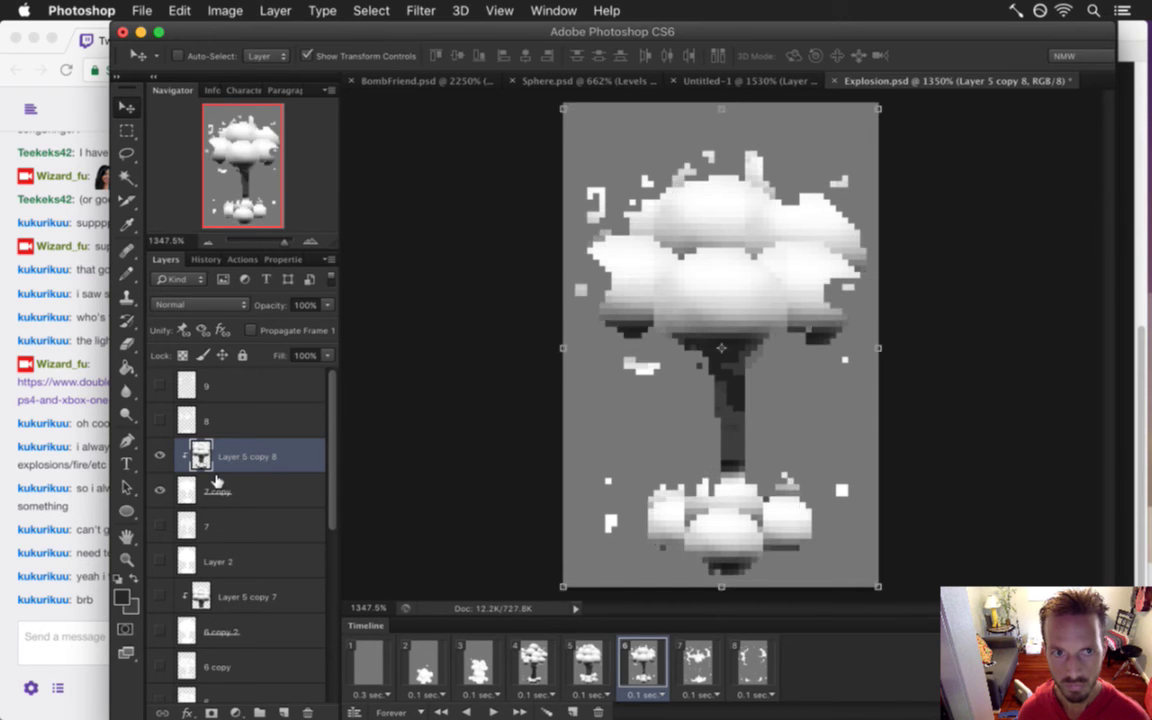
# Lower the Layer 5 copy 8 shading on frame 6 by a few pixels and save the file
pyautogui.press('Up')
pyautogui.press('Down')
pyautogui.press('Down')
pyautogui.press('Down')
pyautogui.press('Down')
pyautogui.press('Down')
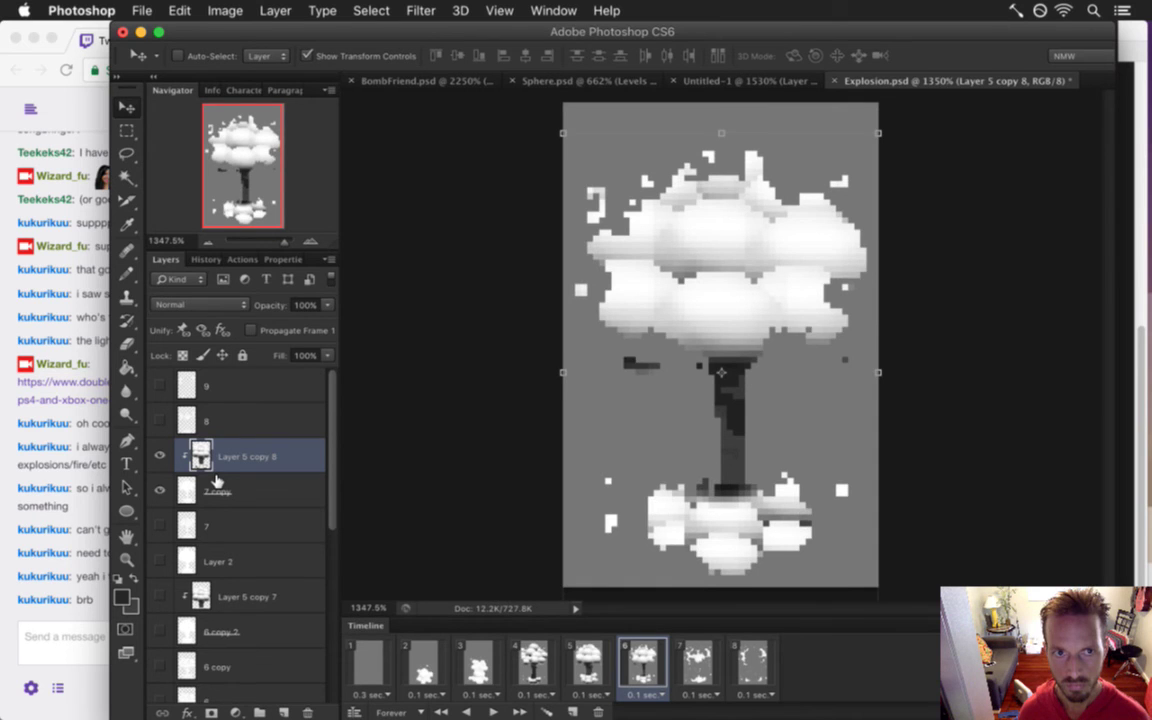
pyautogui.press('Up')
pyautogui.press('Down')
pyautogui.press('Up')
pyautogui.press('Up')
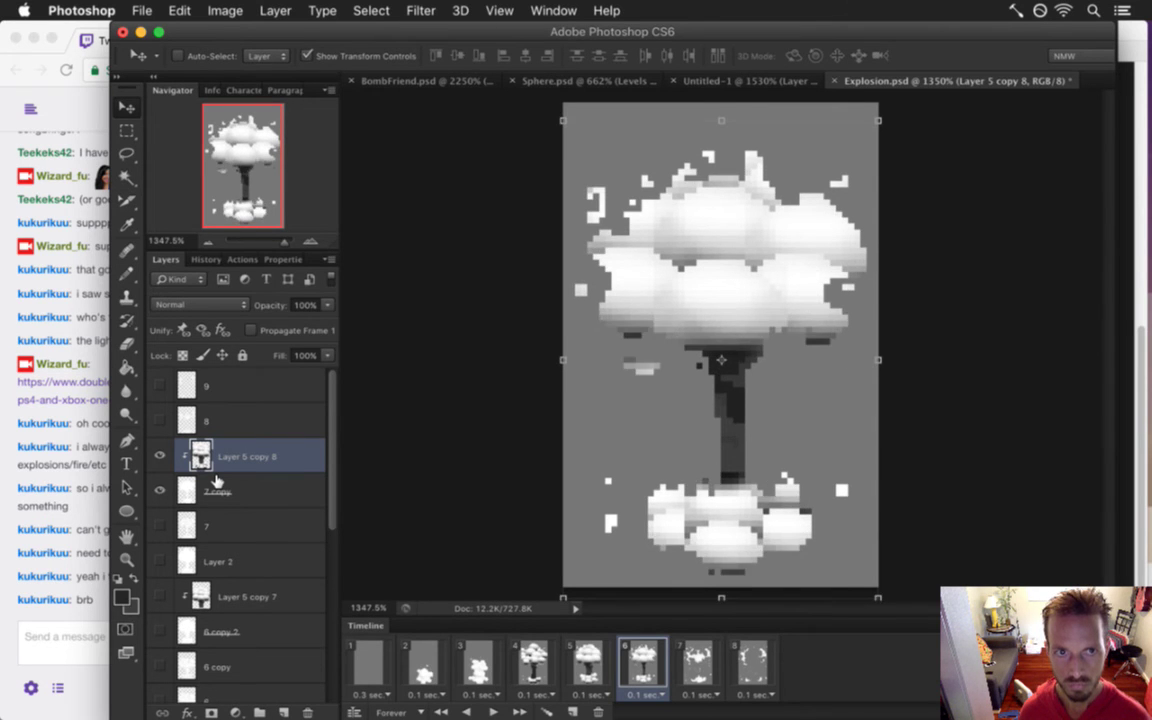
pyautogui.press('Down')
pyautogui.press('m')
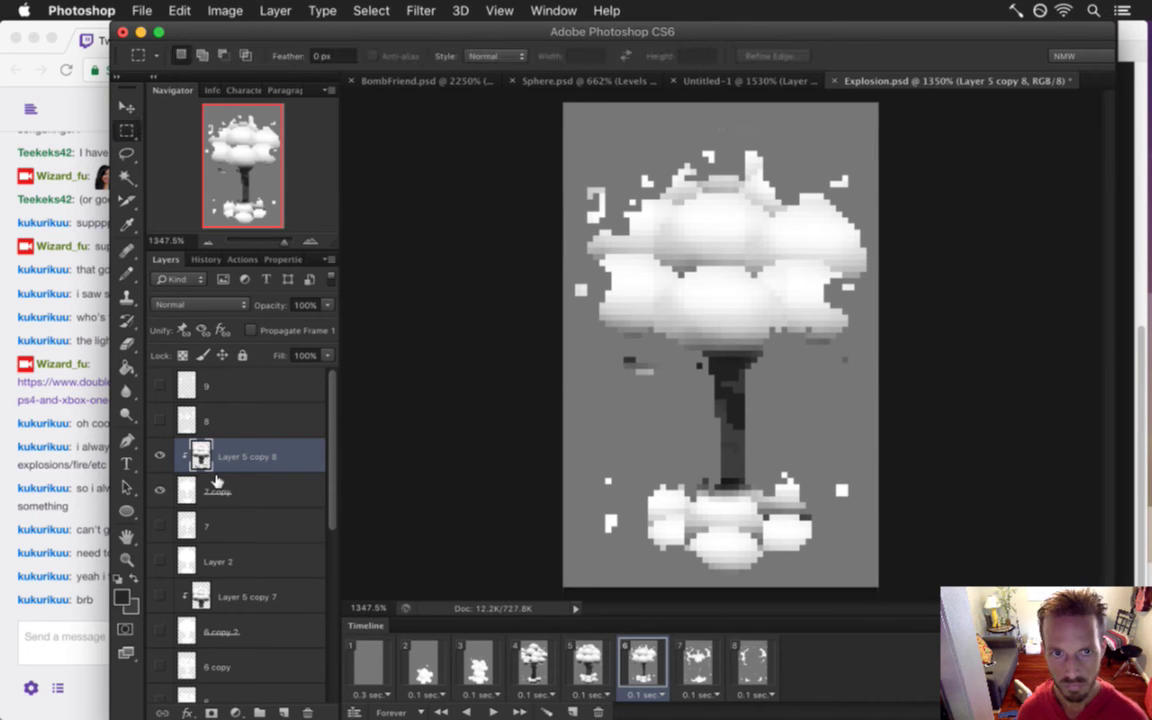
pyautogui.hotkey('ctrl', 's')
# On frame 5, nudge the Layer 5 copy 7 shading vertically until it sits slightly lower on the cloud, stem and base
pyautogui.click(588, 660)
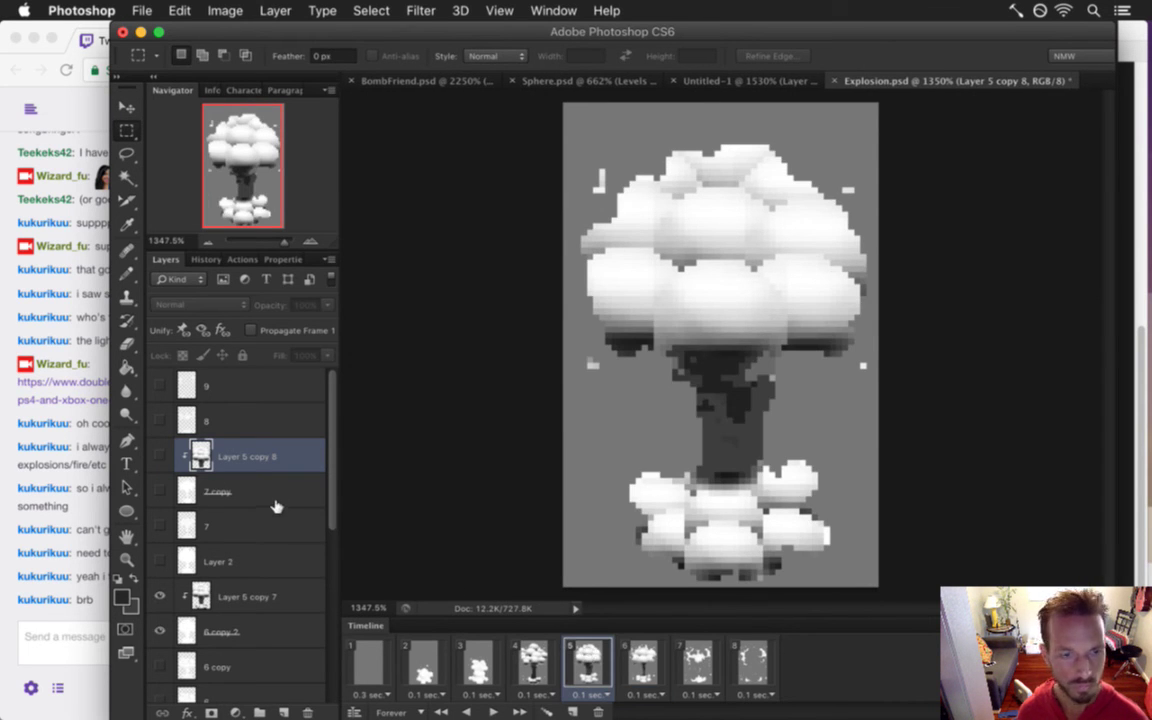
pyautogui.click(242, 594)
pyautogui.press('v')
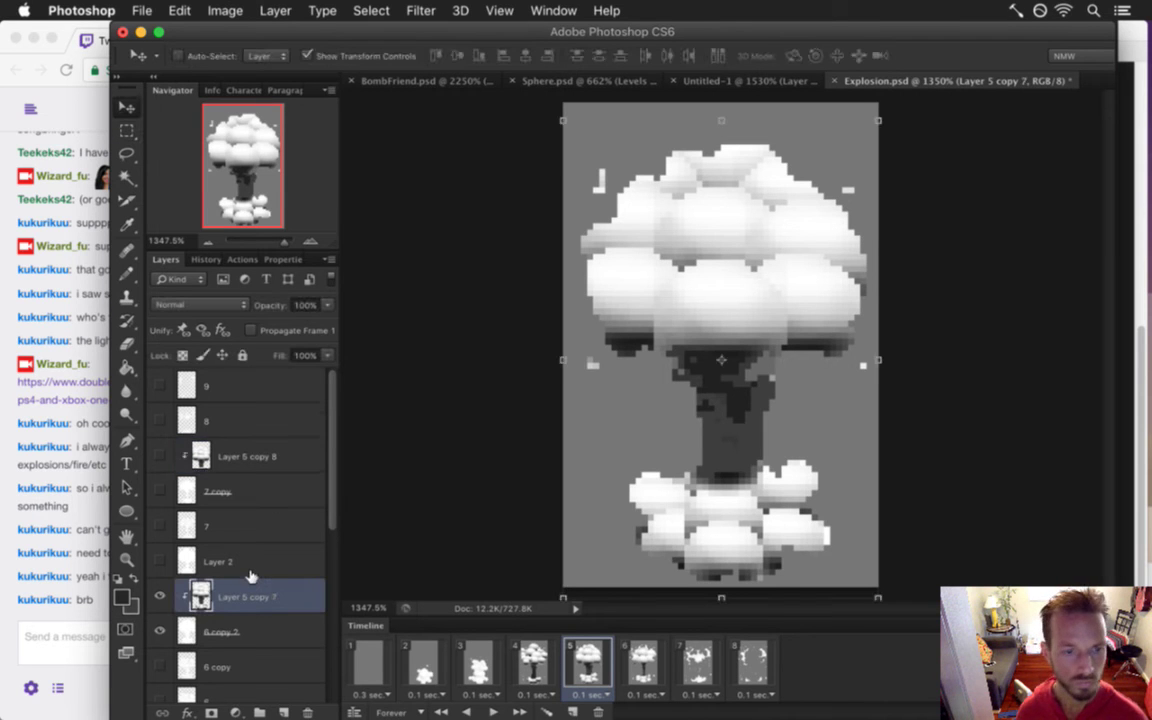
pyautogui.press('Down')
pyautogui.press('Down')
pyautogui.press('Down')
pyautogui.press('Up')
pyautogui.press('Up')
pyautogui.press('Up')
pyautogui.press('Up')
pyautogui.press('Down')
pyautogui.press('Down')
pyautogui.press('m')
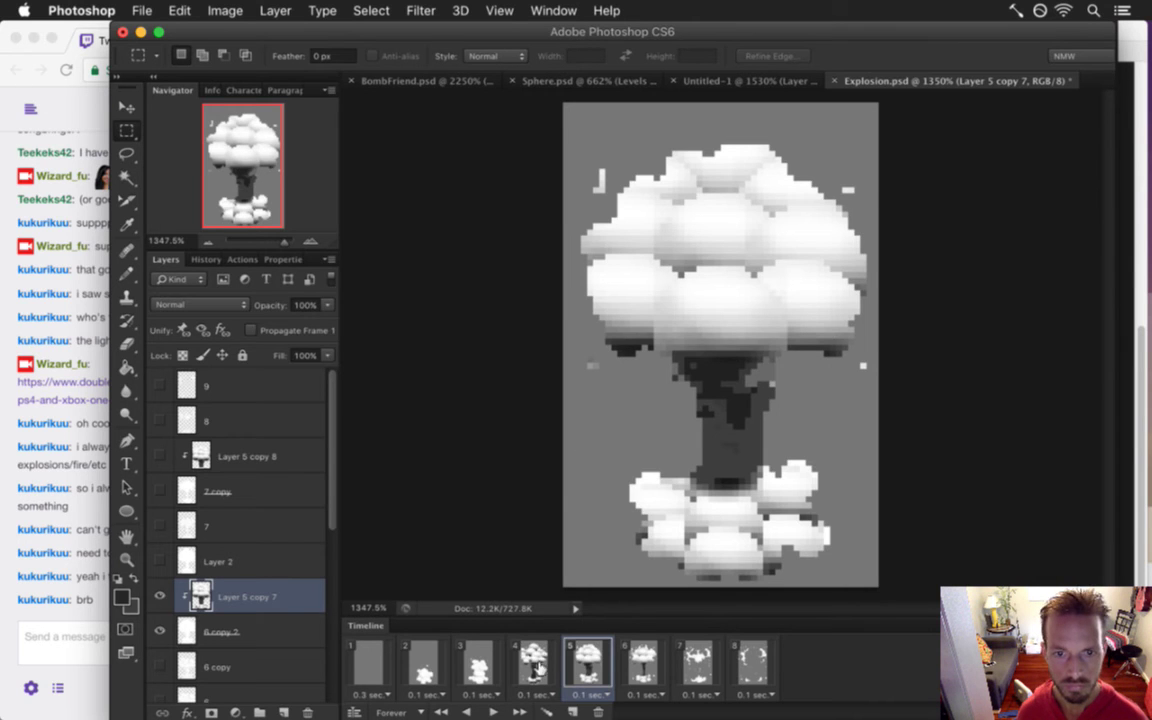
# On frame 4, nudge the Group 1 copy shading slightly down within the explosion shape and save the file
pyautogui.click(538, 667)
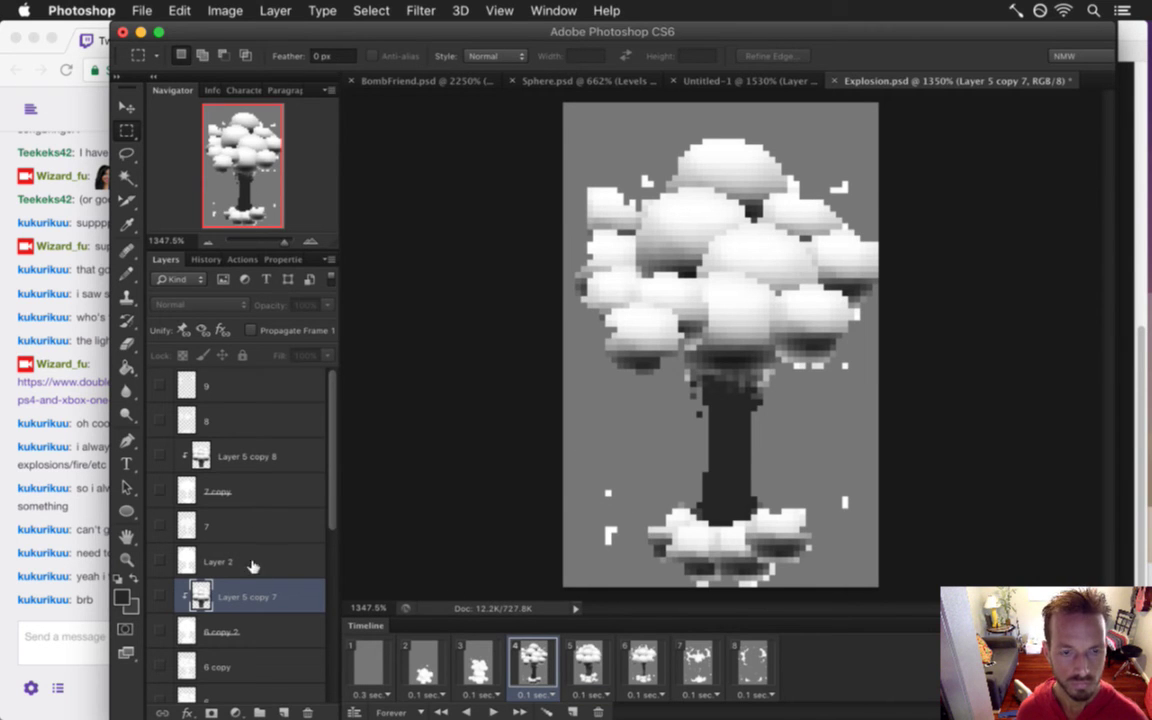
pyautogui.moveTo(333, 491); pyautogui.dragTo(326, 559)
pyautogui.click(270, 609)
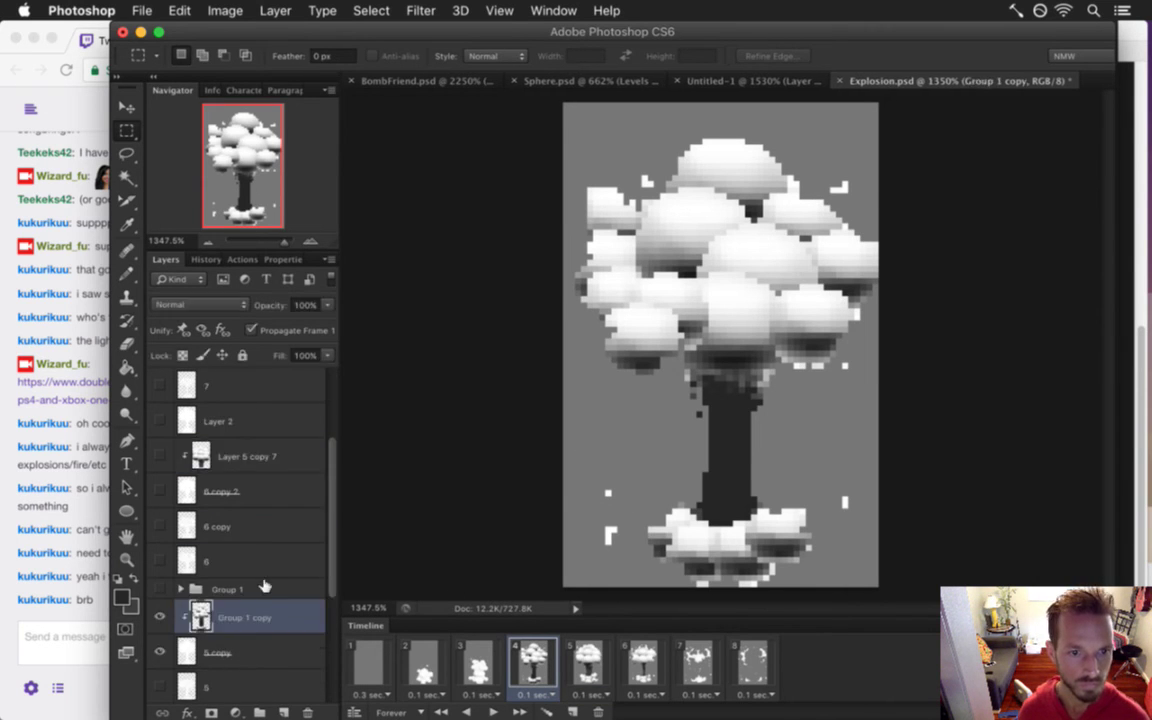
pyautogui.press('v')
pyautogui.press('Down')
pyautogui.press('Up')
pyautogui.press('Up')
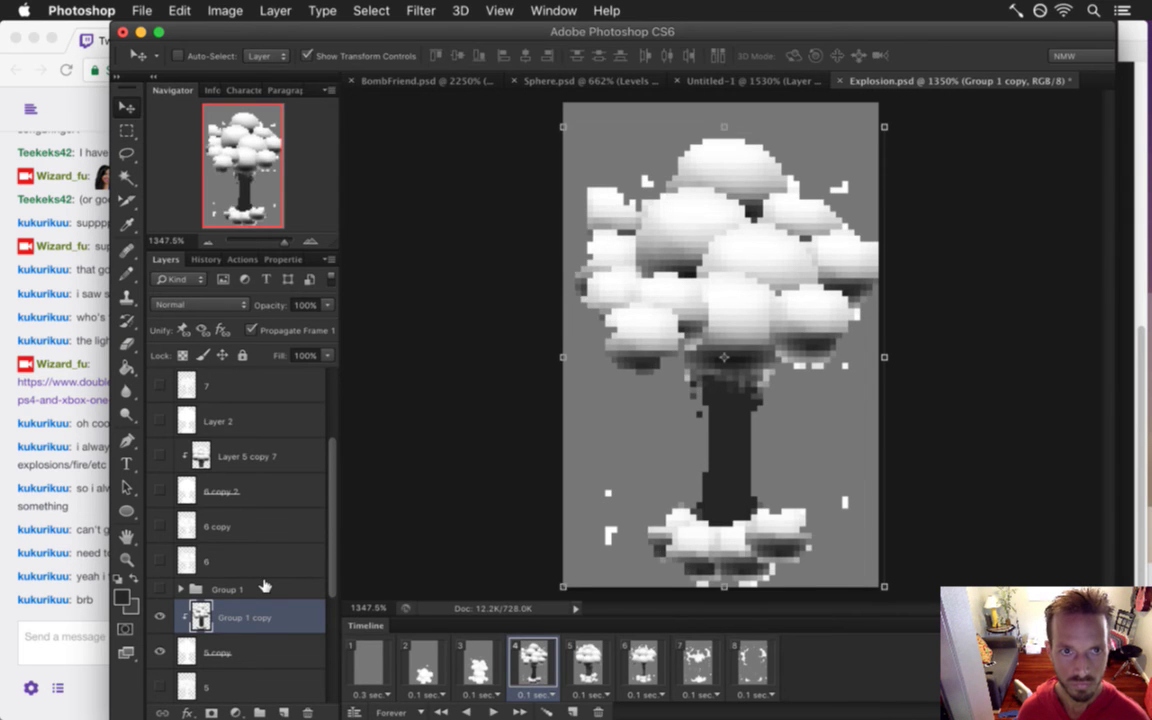
pyautogui.press('Down')
pyautogui.press('Down')
pyautogui.press('Down')
pyautogui.press('Down')
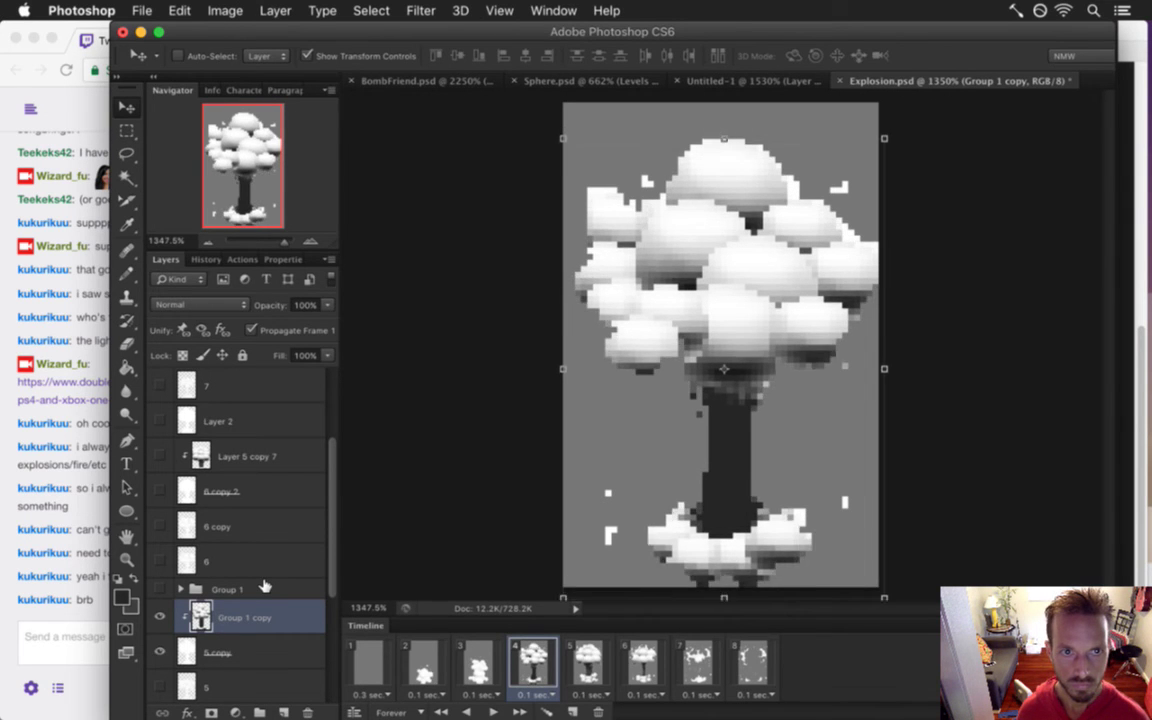
pyautogui.press('Up')
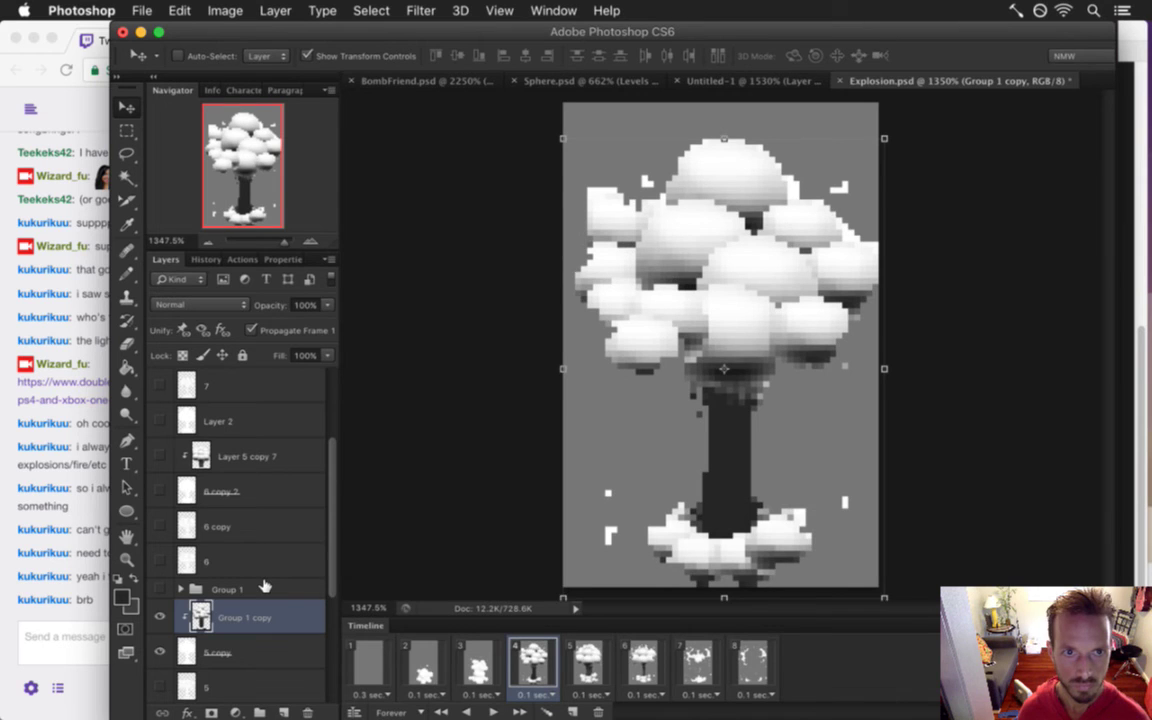
pyautogui.press('Up')
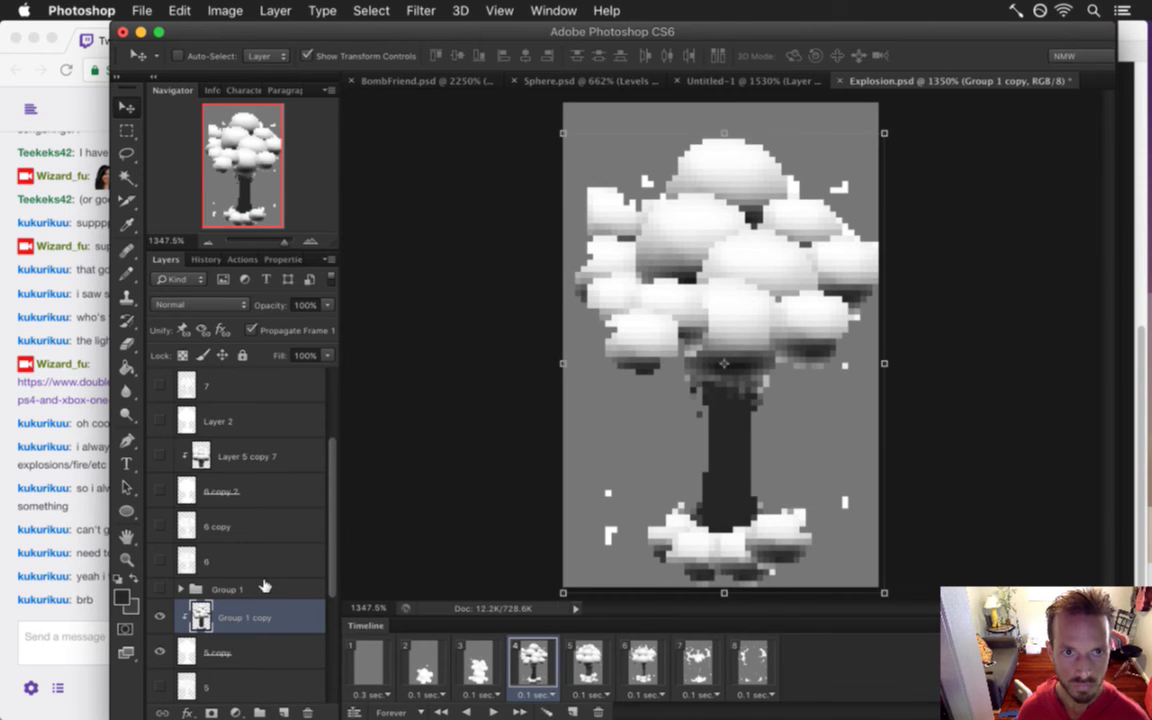
pyautogui.press('Down')
pyautogui.press('Down')
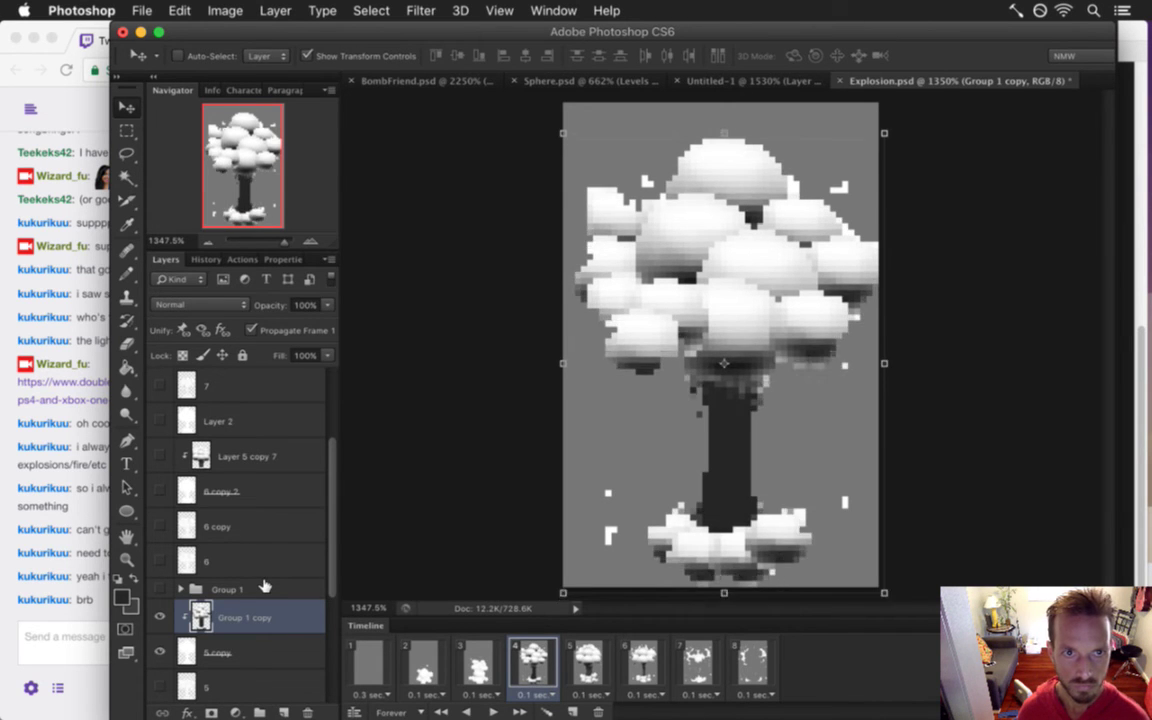
pyautogui.press('m')
pyautogui.press('super+s')
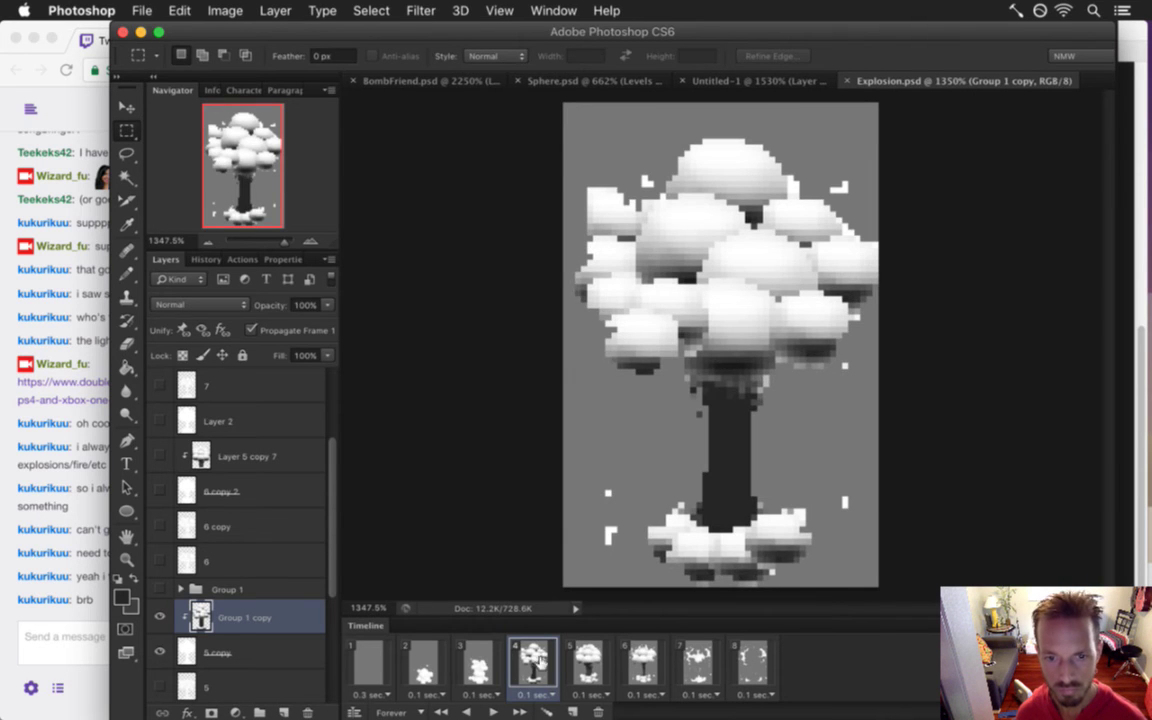
# Compare the shading across frames 3 to 6, then adjust the vertical position of Layer 5 copy 8 on frame 6 against frame 5
pyautogui.click(487, 662)
pyautogui.click(533, 662)
pyautogui.click(588, 662)
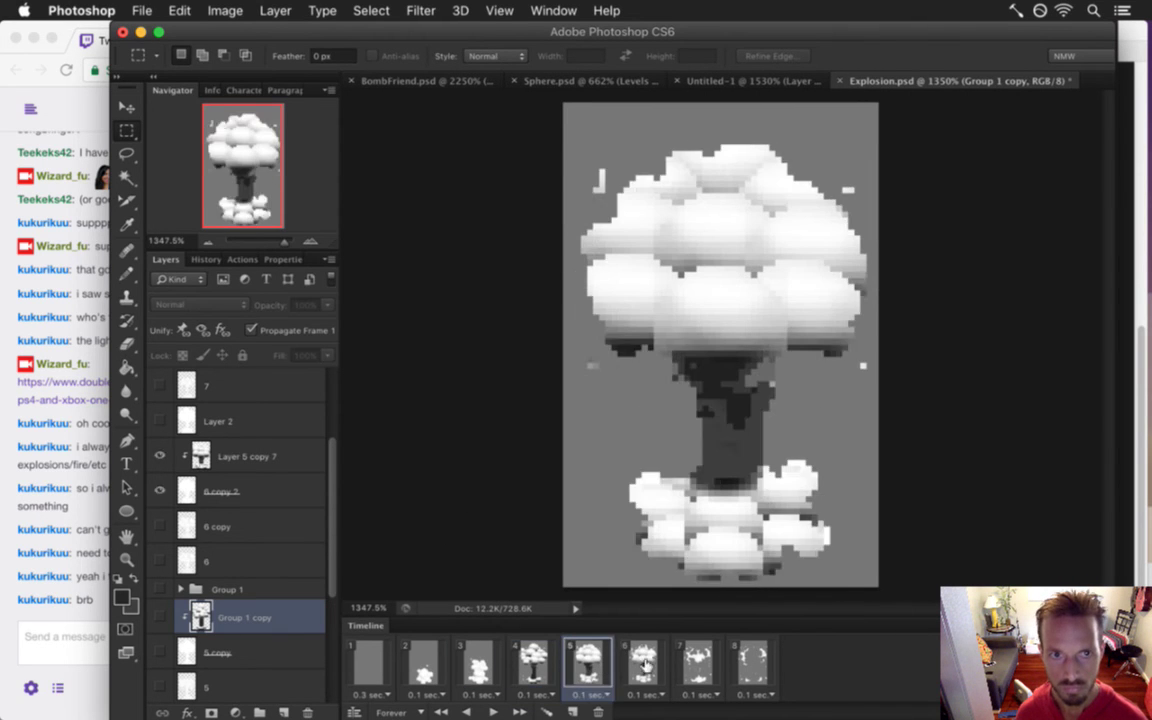
pyautogui.click(655, 666)
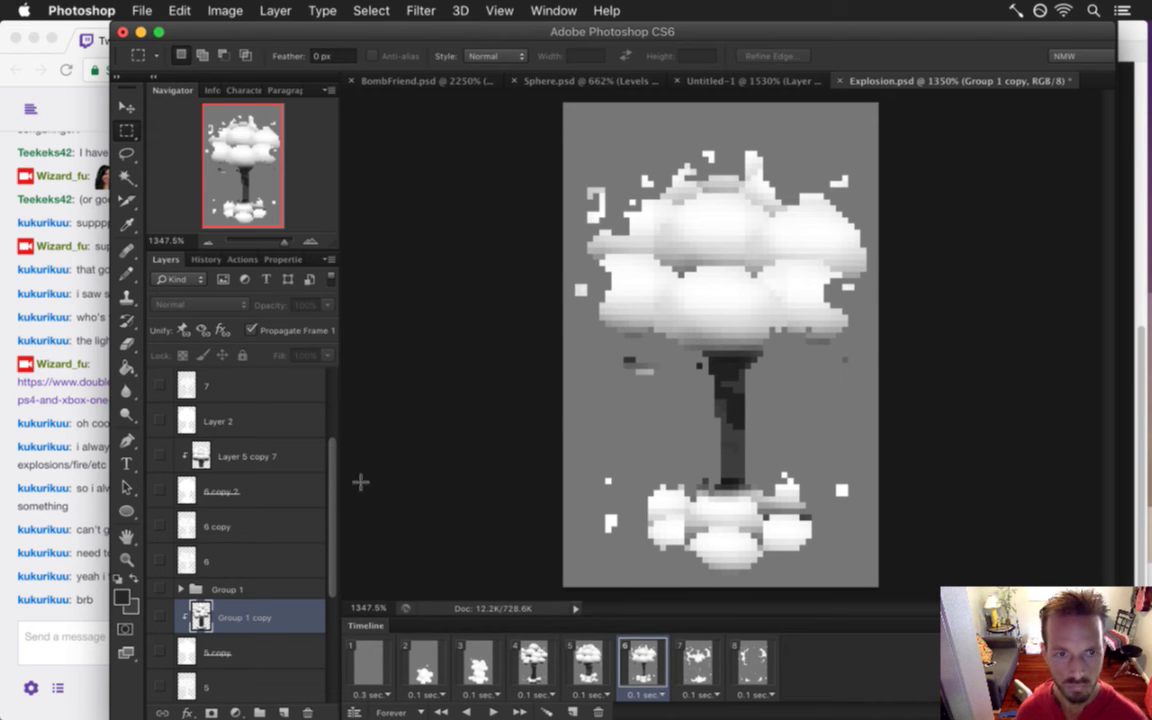
pyautogui.scroll(3, 333, 416)
pyautogui.click(285, 414)
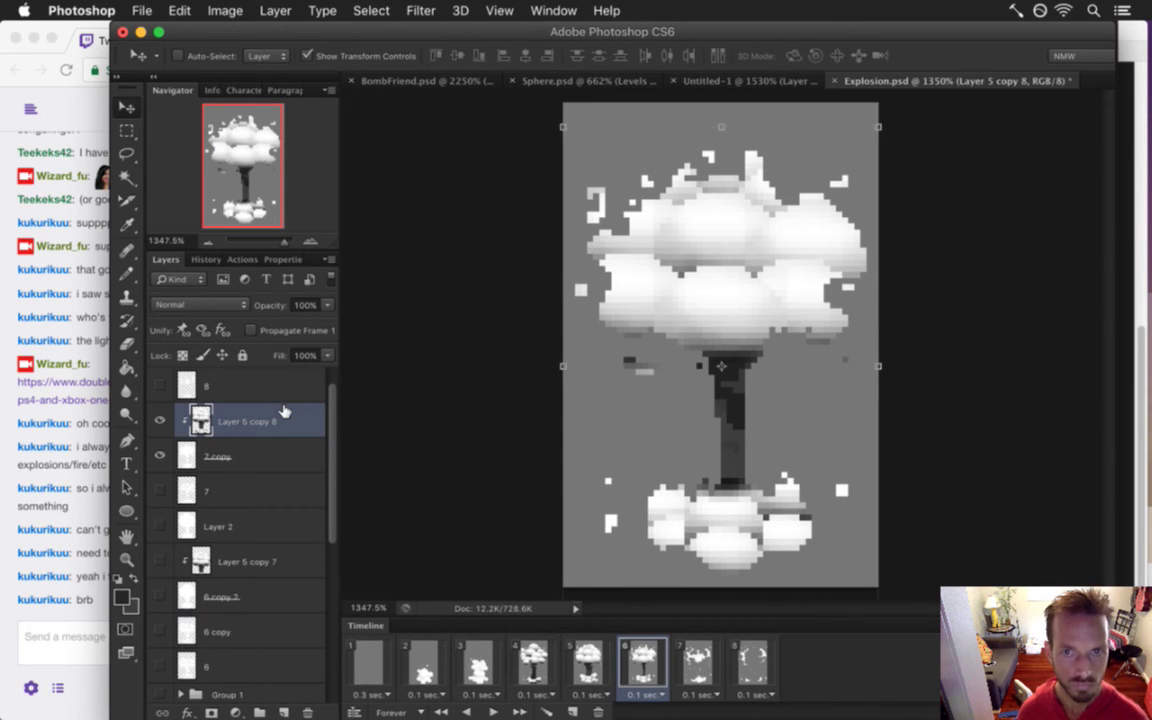
pyautogui.press('super+Up')
pyautogui.click(585, 662)
pyautogui.click(642, 671)
pyautogui.click(596, 668)
pyautogui.click(645, 677)
pyautogui.press('v')
pyautogui.press('Down')
pyautogui.press('Down')
pyautogui.press('m')
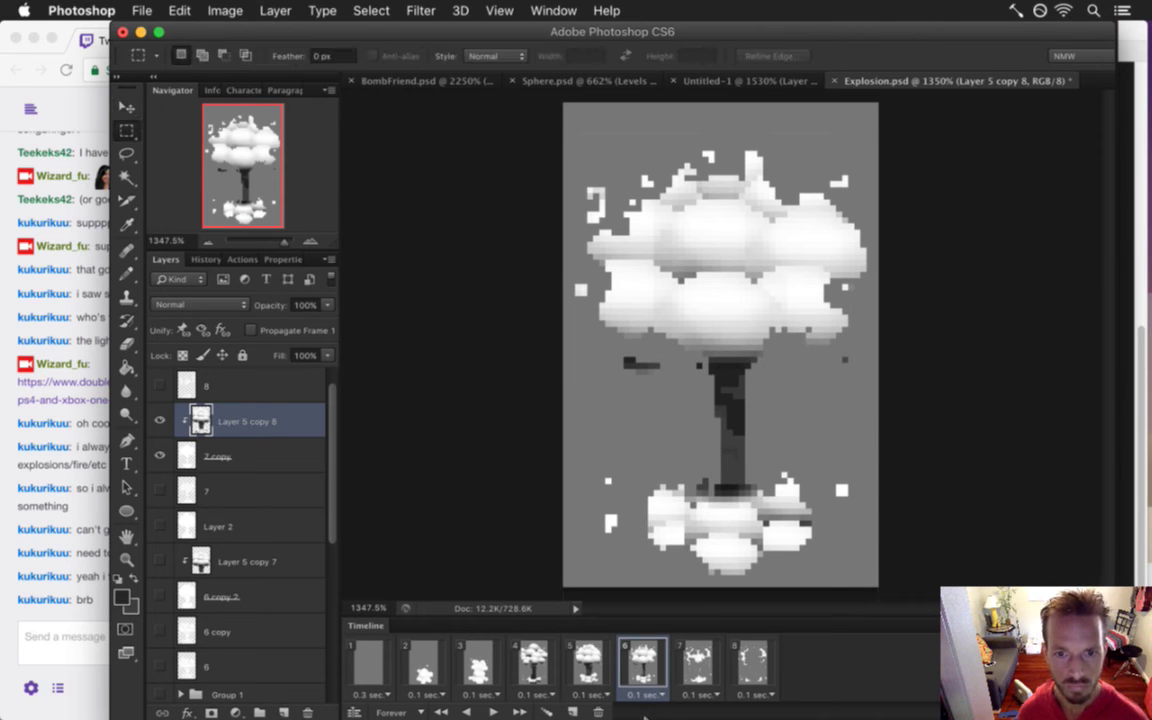
# Raise Layer 5 copy 8 on frame 6 by two pixels, checking each move against frame 5
pyautogui.click(590, 668)
pyautogui.click(648, 665)
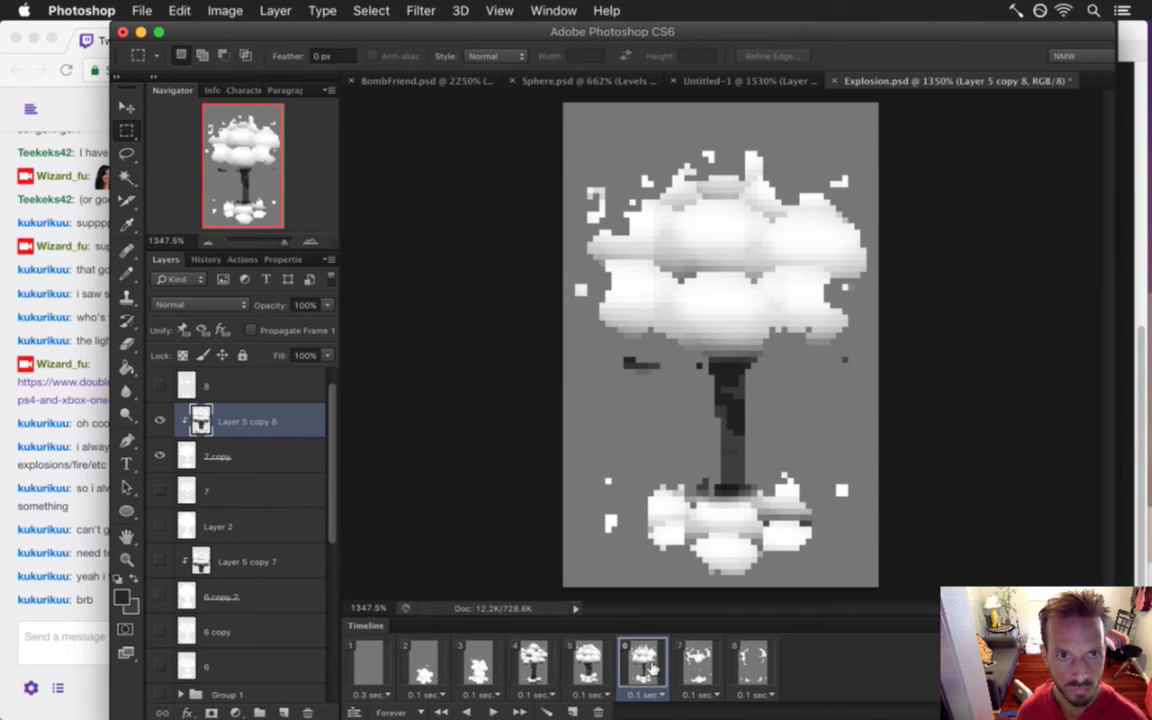
pyautogui.press('v')
pyautogui.press('Up')
pyautogui.press('m')
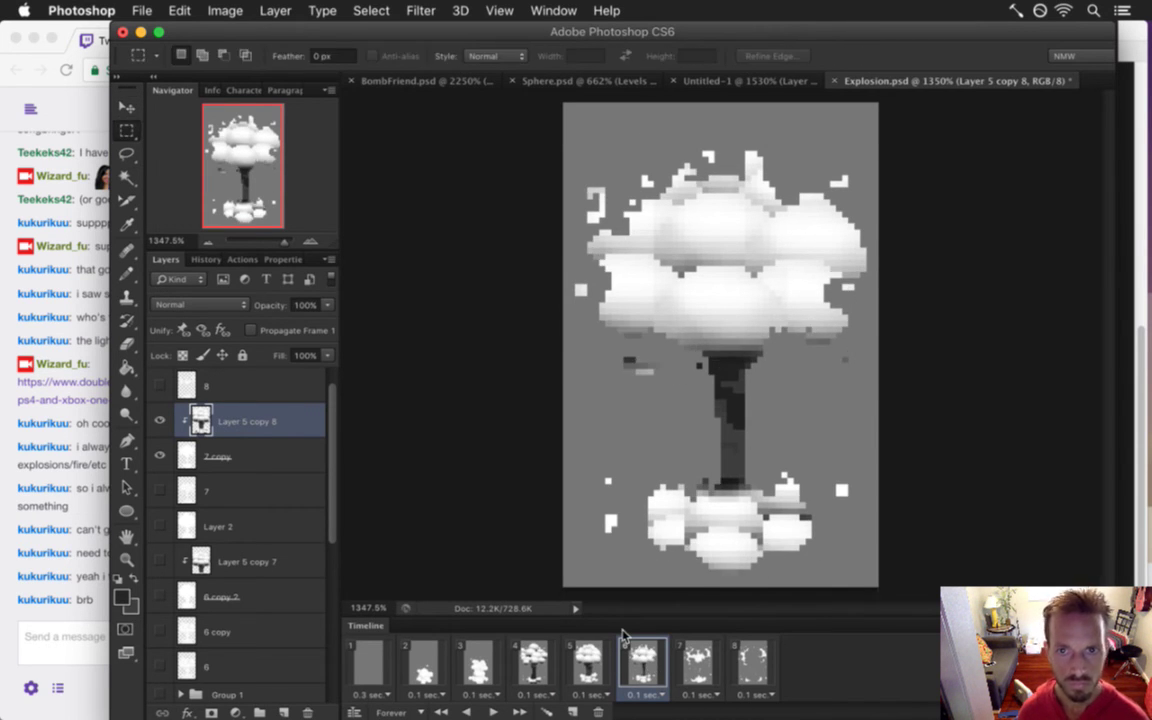
pyautogui.click(588, 665)
pyautogui.click(643, 662)
pyautogui.press('v')
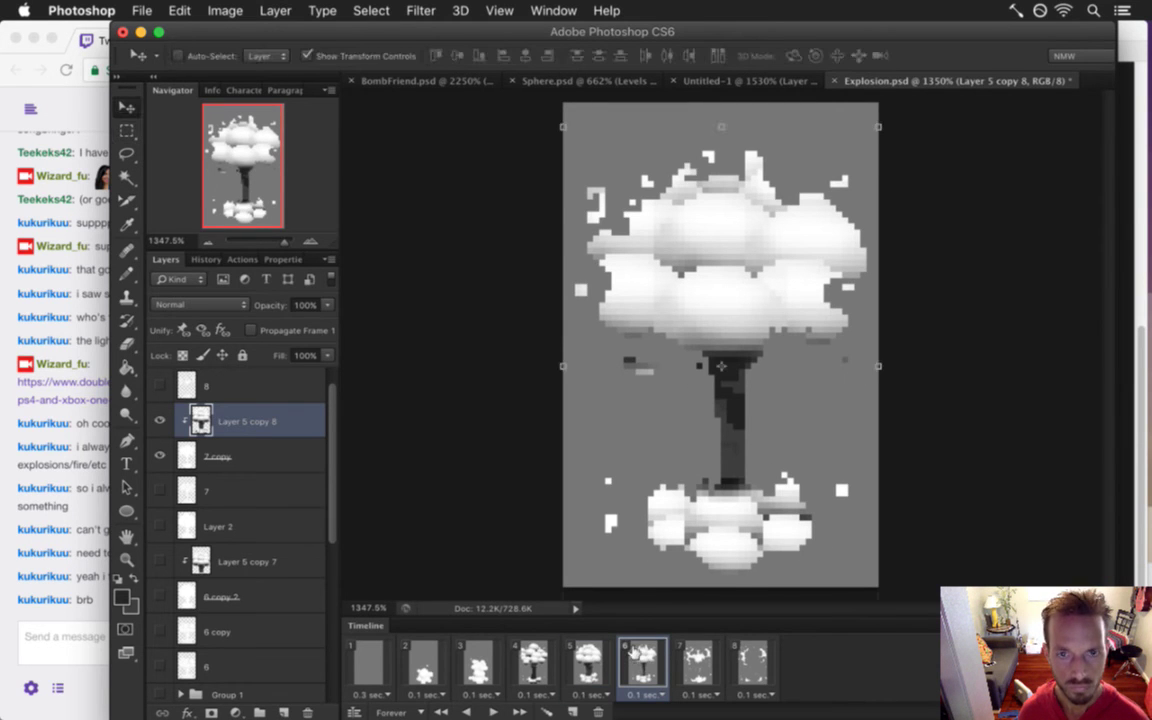
pyautogui.press('Up')
pyautogui.press('m')
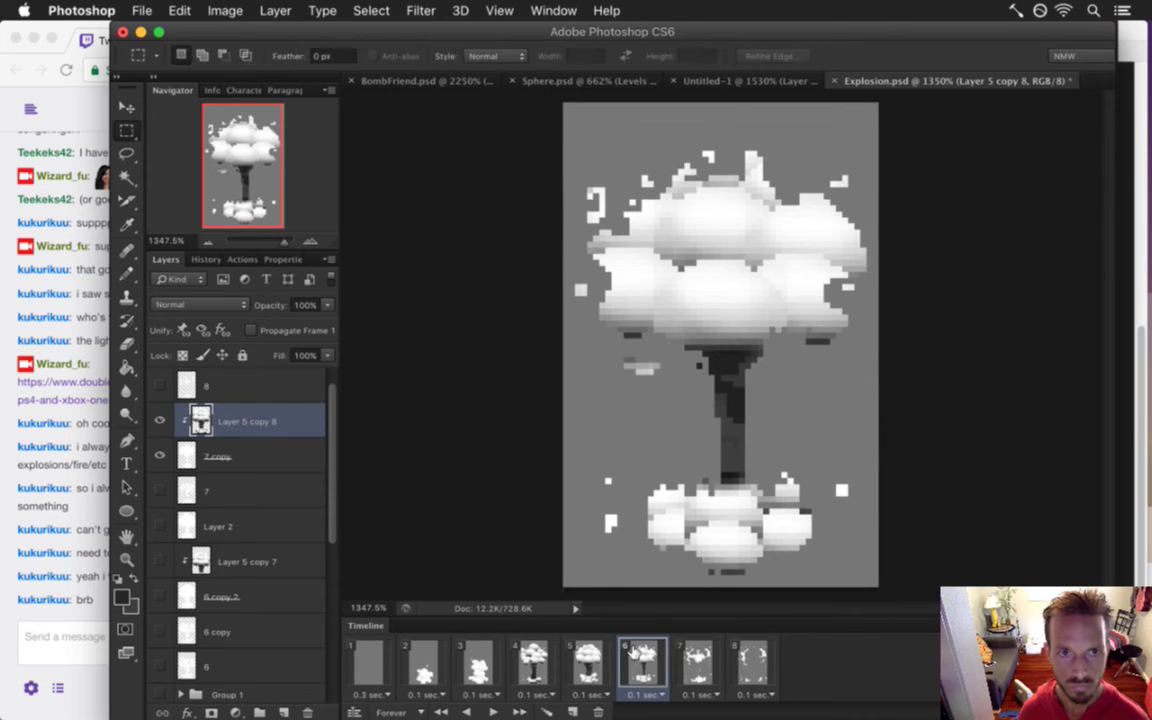
pyautogui.click(599, 662)
pyautogui.click(645, 665)
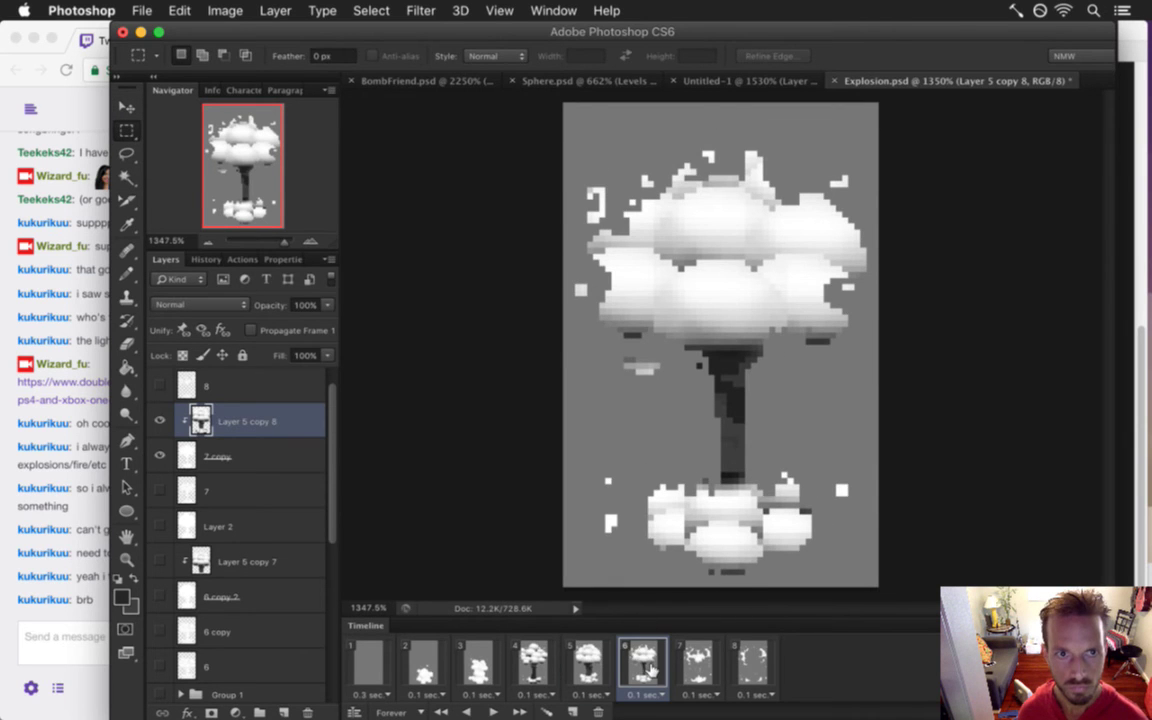
# On frame 7, duplicate Layer 5 copy 8, place the duplicate directly above layer 8, clip it to that layer and make it visible
pyautogui.click(697, 665)
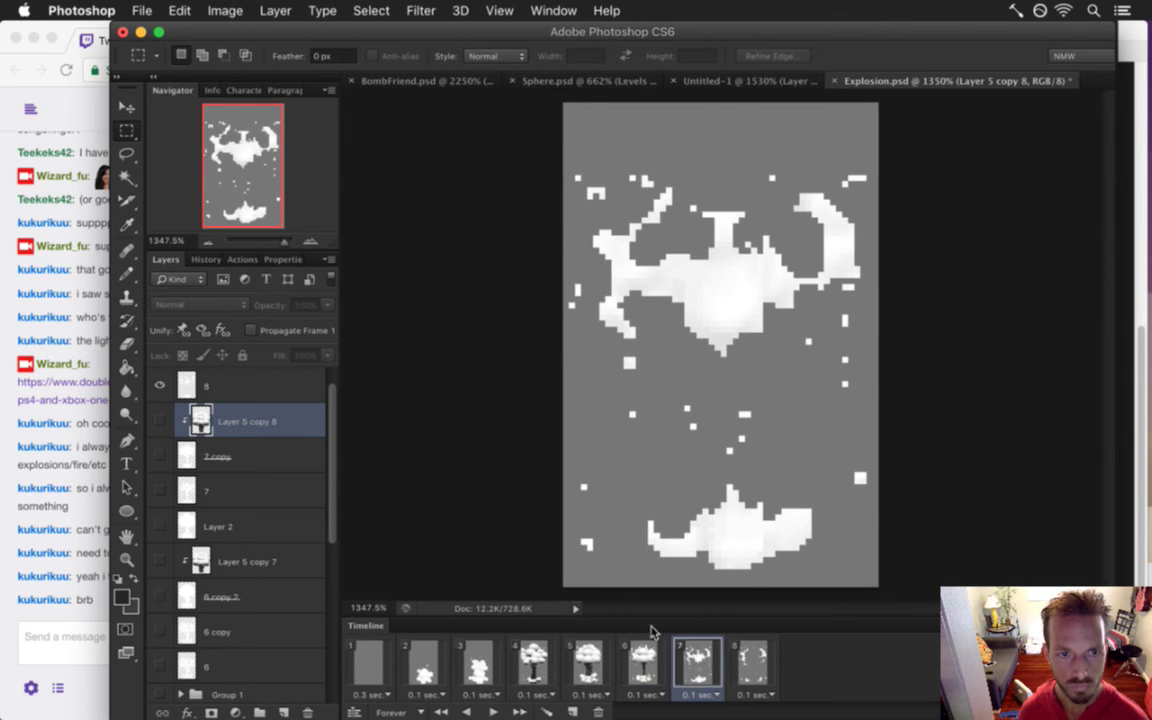
pyautogui.scroll(1, 335, 458)
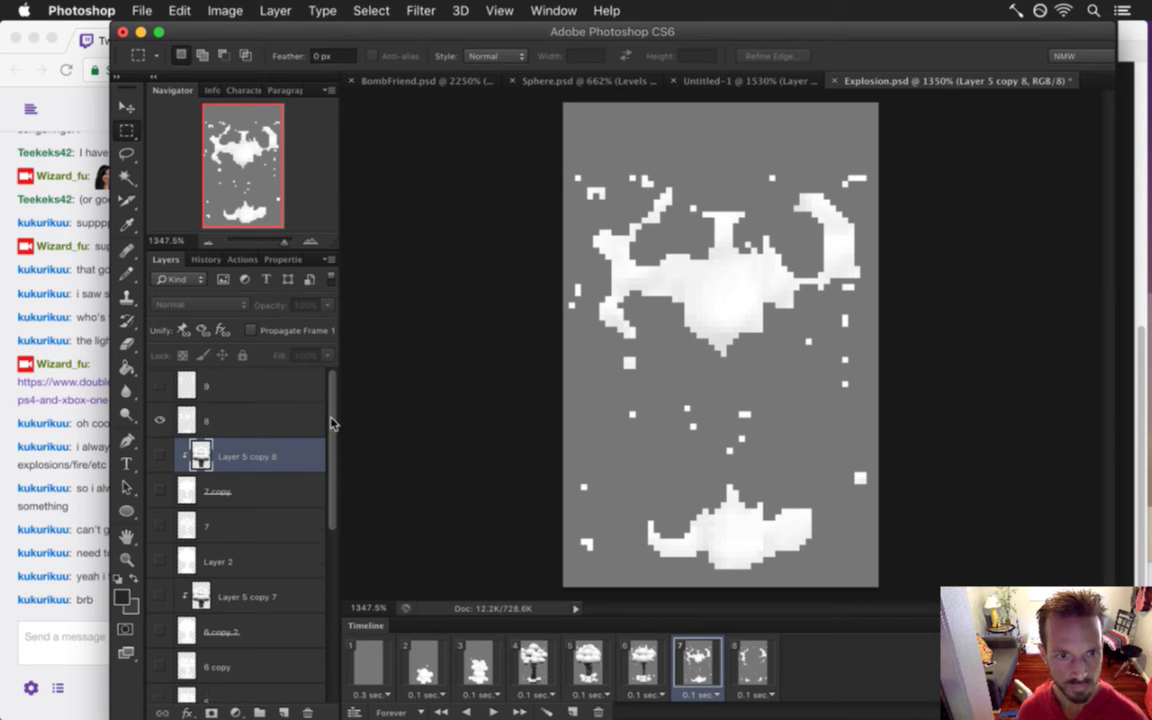
pyautogui.press('super+j')
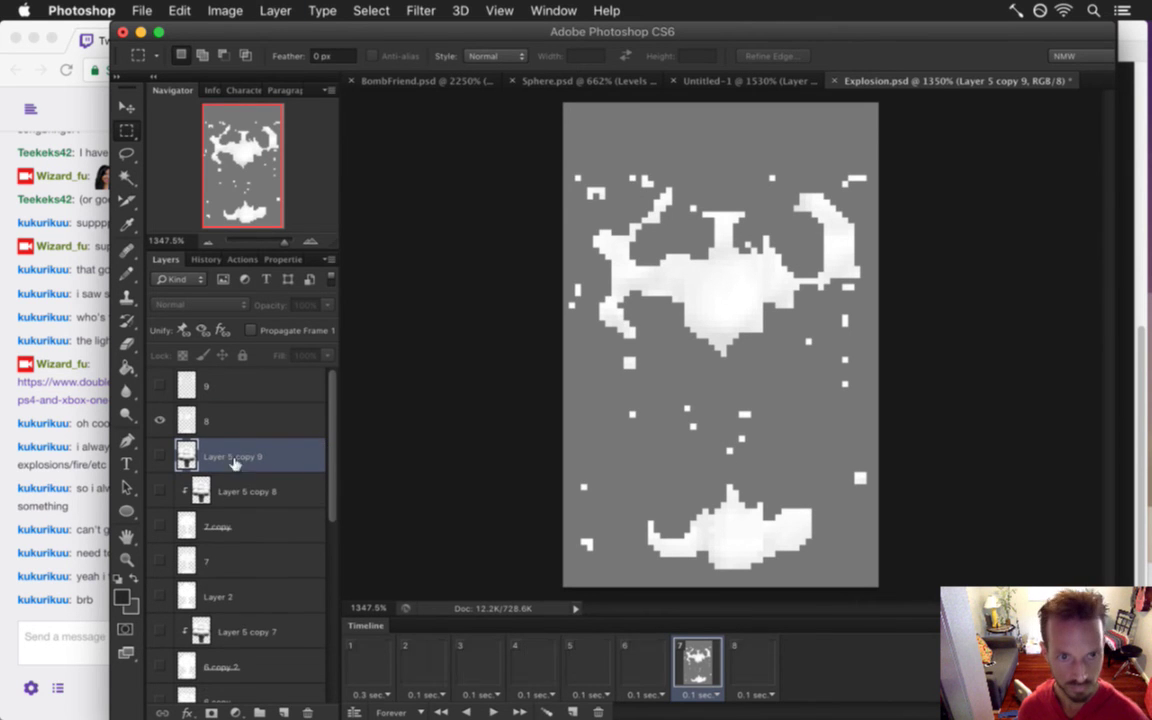
pyautogui.moveTo(199, 454); pyautogui.dragTo(214, 412)
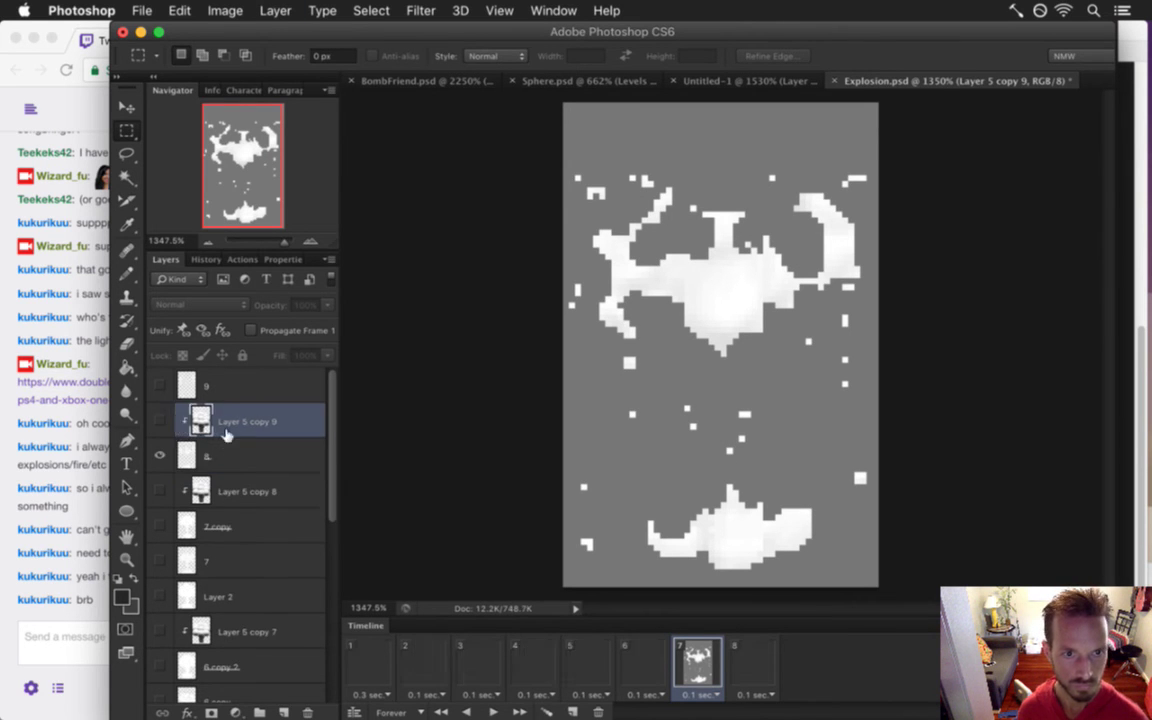
pyautogui.click(160, 421)
# Position the Layer 5 copy 9 shading over frame 7's remaining cloud and base, and compare the result with frame 6
pyautogui.press('v')
pyautogui.moveTo(755, 421); pyautogui.dragTo(762, 240)
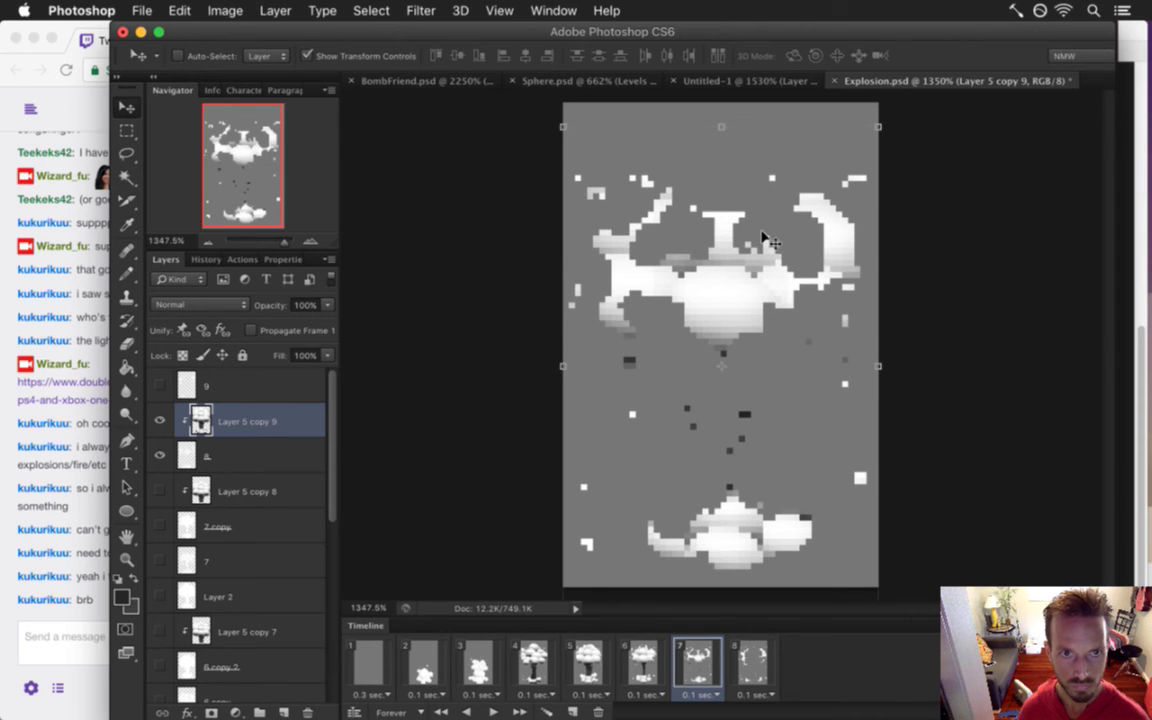
pyautogui.press('m')
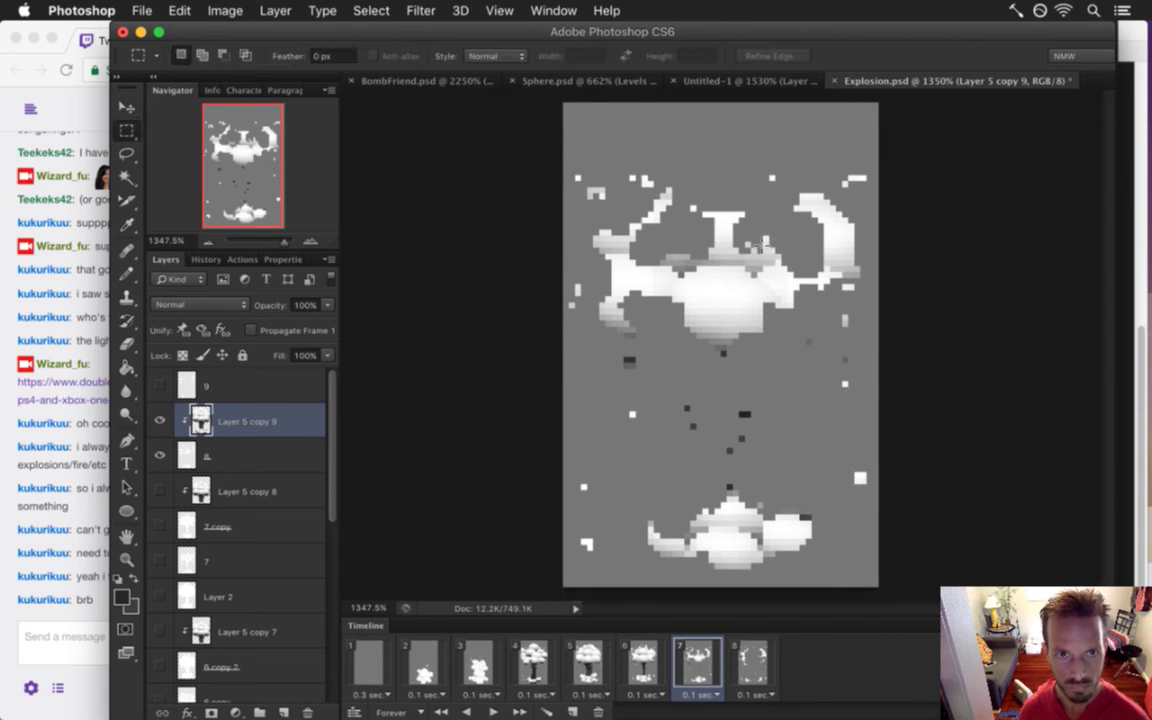
pyautogui.click(658, 655)
pyautogui.click(706, 655)
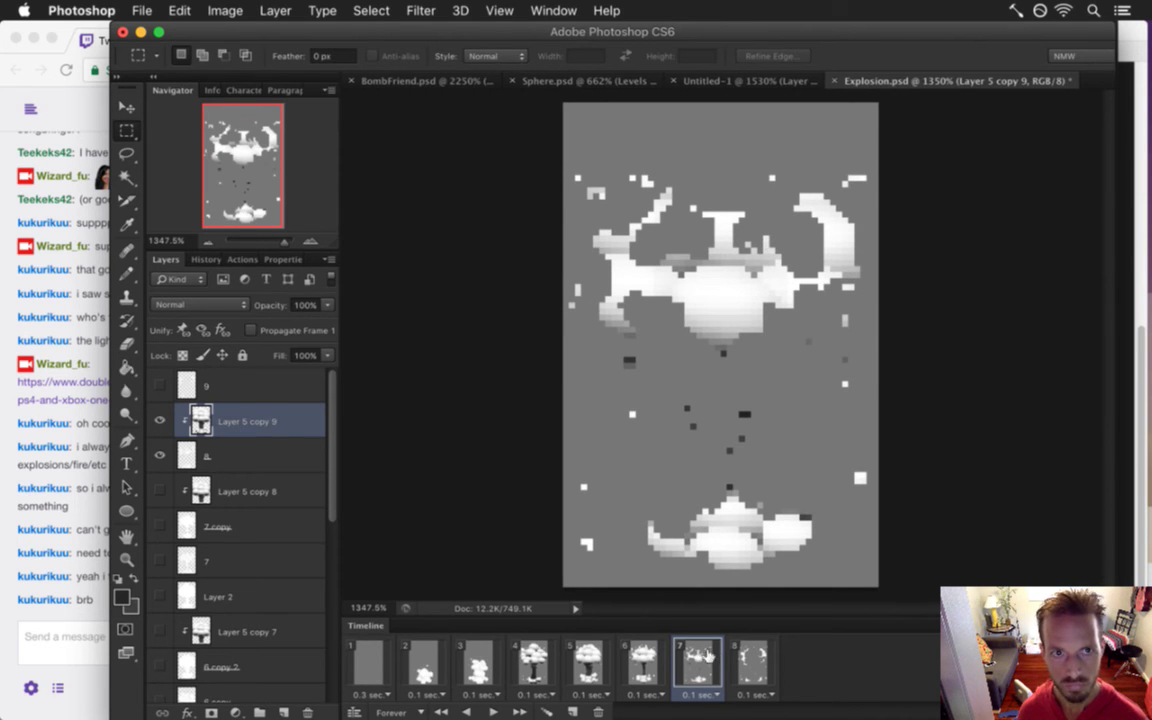
# On frame 8, duplicate Layer 5 copy 9 above layer 9, clip the duplicate to layer 9 and make it visible
pyautogui.click(752, 660)
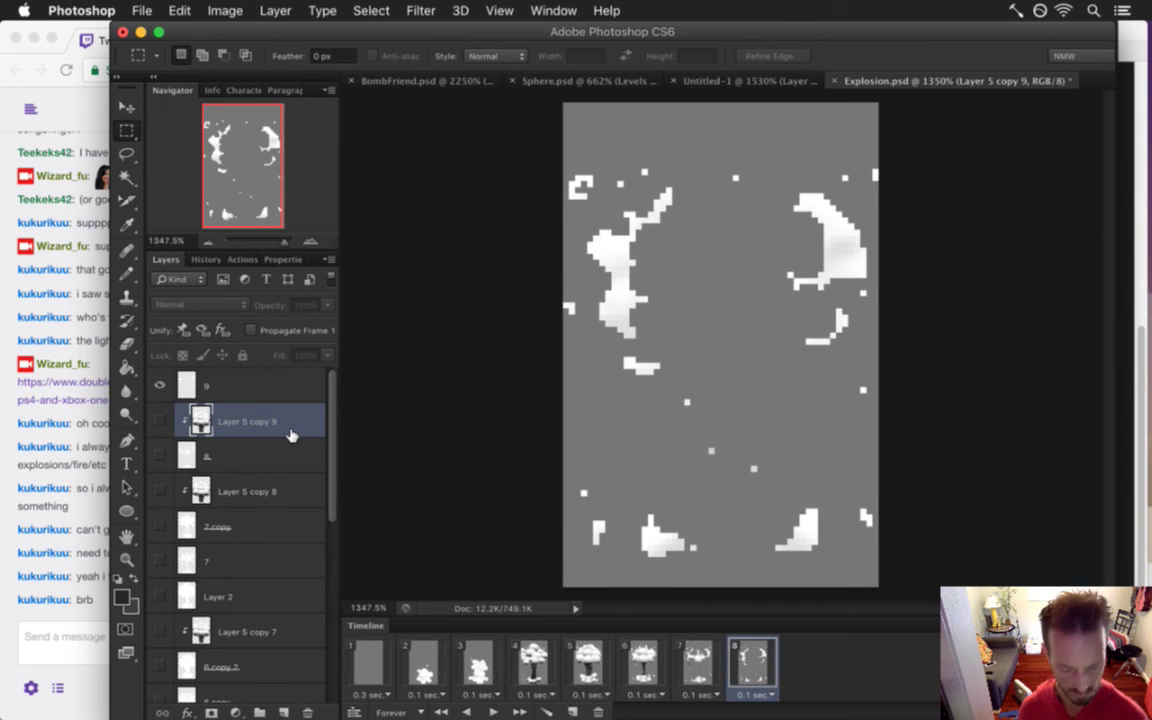
pyautogui.press('super+j')
pyautogui.moveTo(207, 418); pyautogui.dragTo(216, 374)
pyautogui.click(208, 406)
pyautogui.keyDown('alt'); pyautogui.click(210, 404); pyautogui.keyUp('alt')
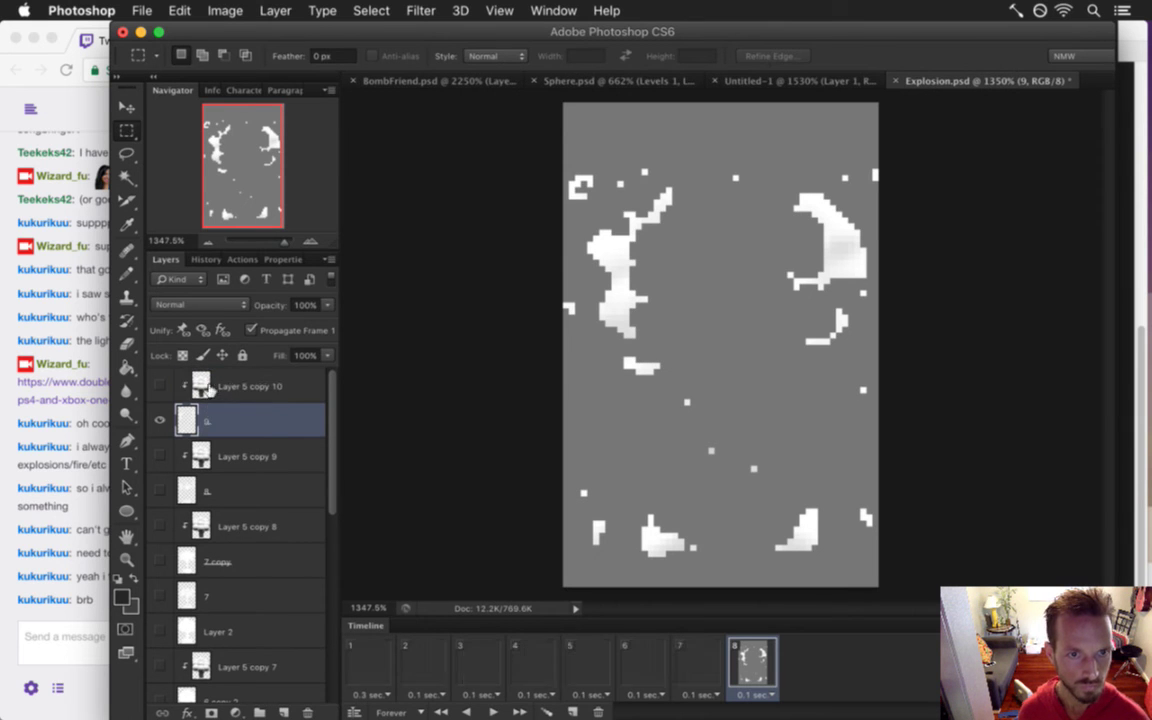
pyautogui.click(159, 385)
pyautogui.click(230, 383)
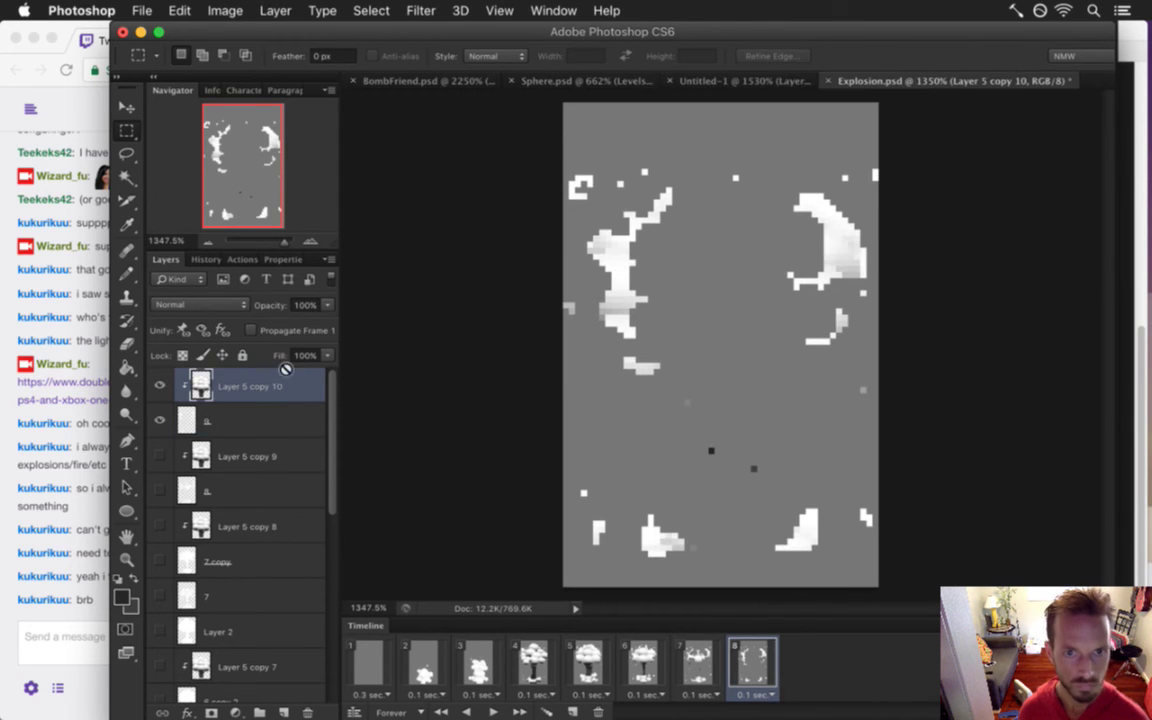
# On frame 8, move the Layer 5 copy 10 shading up about 12 pixels over the remaining smoke fragments and save the file
pyautogui.press('v')
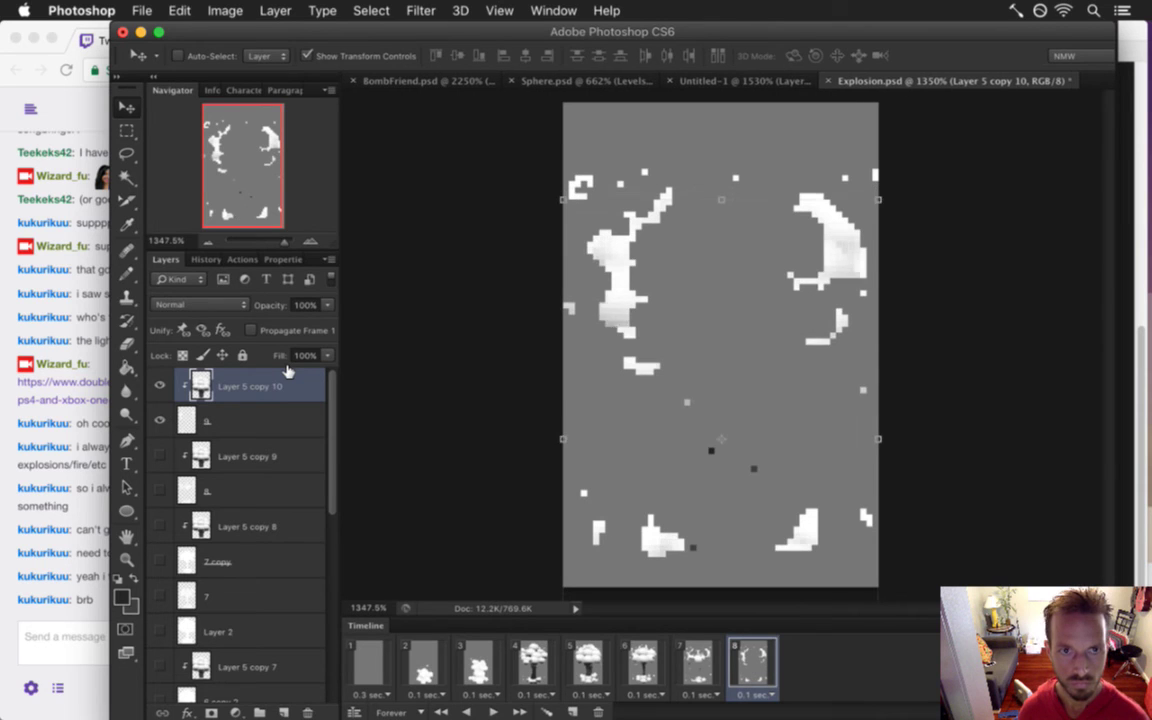
pyautogui.press('Up')
pyautogui.press('Up')
pyautogui.press('Up')
pyautogui.press('Up')
pyautogui.press('Up')
pyautogui.press('Up')
pyautogui.press('Up')
pyautogui.press('Up')
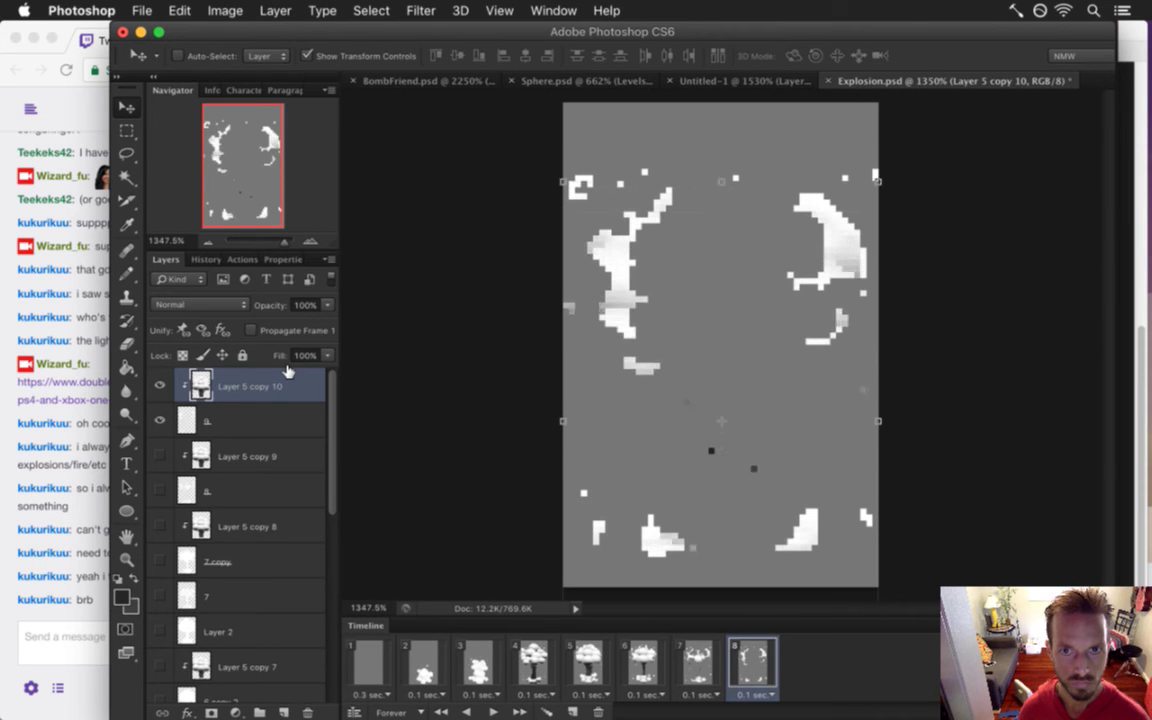
pyautogui.press('Up')
pyautogui.press('Up')
pyautogui.press('Up')
pyautogui.press('Up')
pyautogui.press('Up')
pyautogui.press('Up')
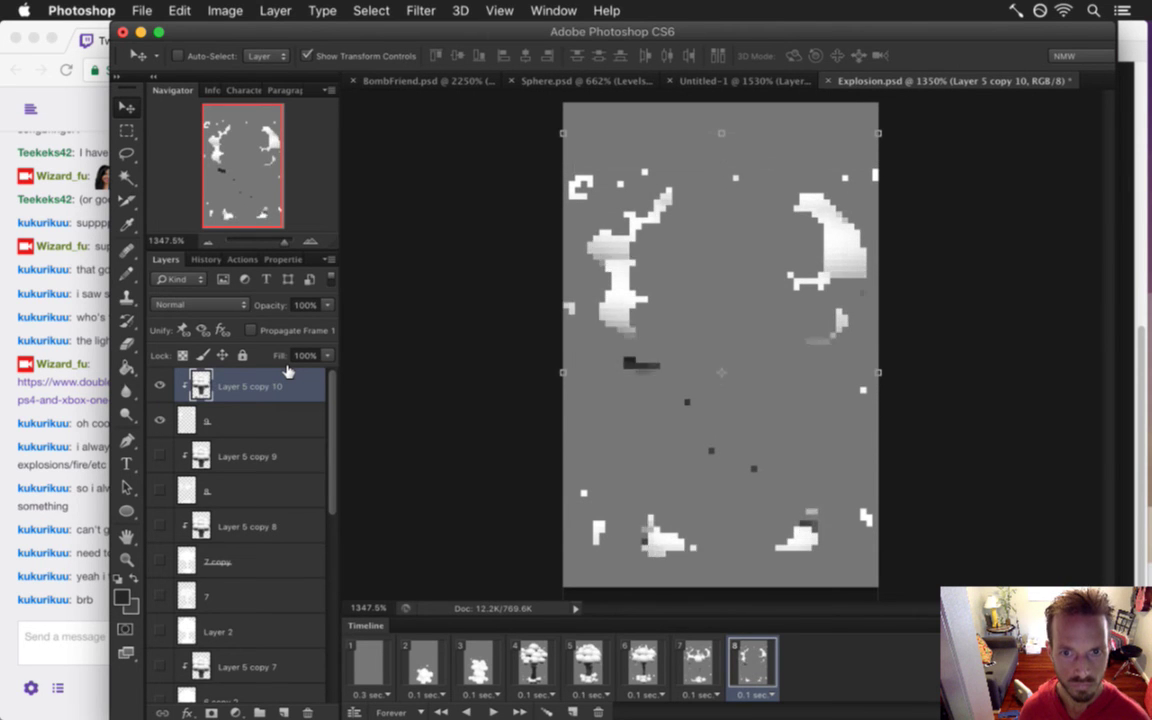
pyautogui.press('Up')
pyautogui.press('Down')
pyautogui.press('Down')
pyautogui.press('Down')
pyautogui.press('Down')
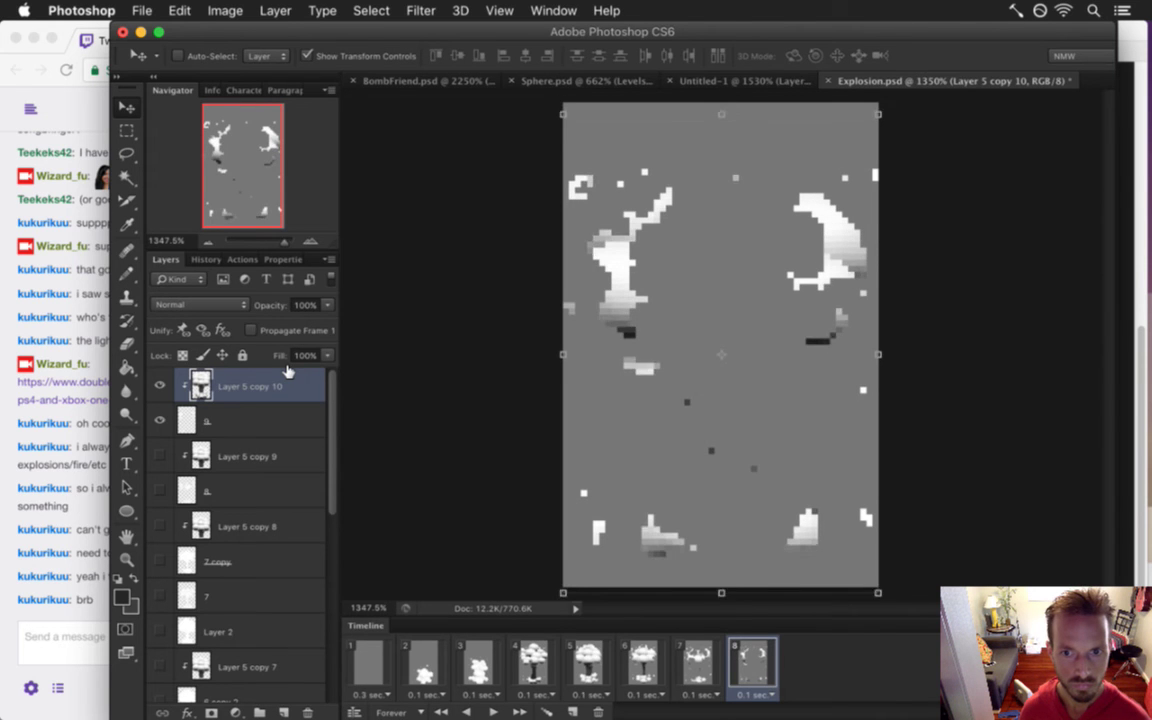
pyautogui.press('Down')
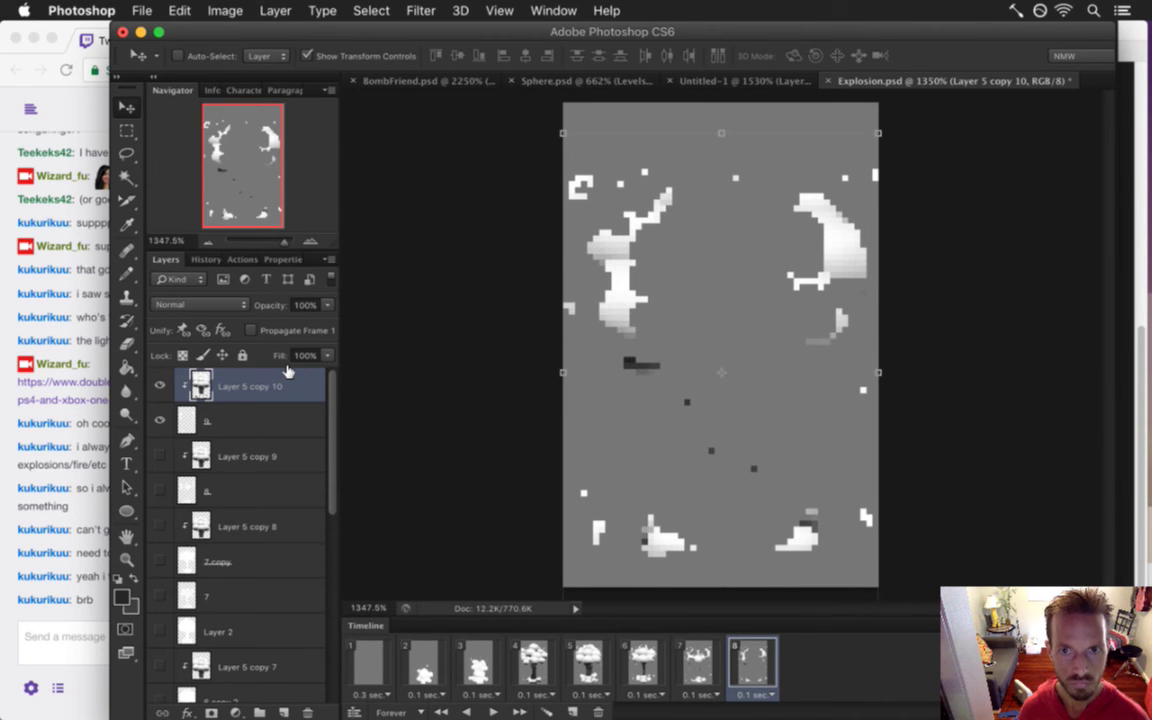
pyautogui.press('Up')
pyautogui.press('m')
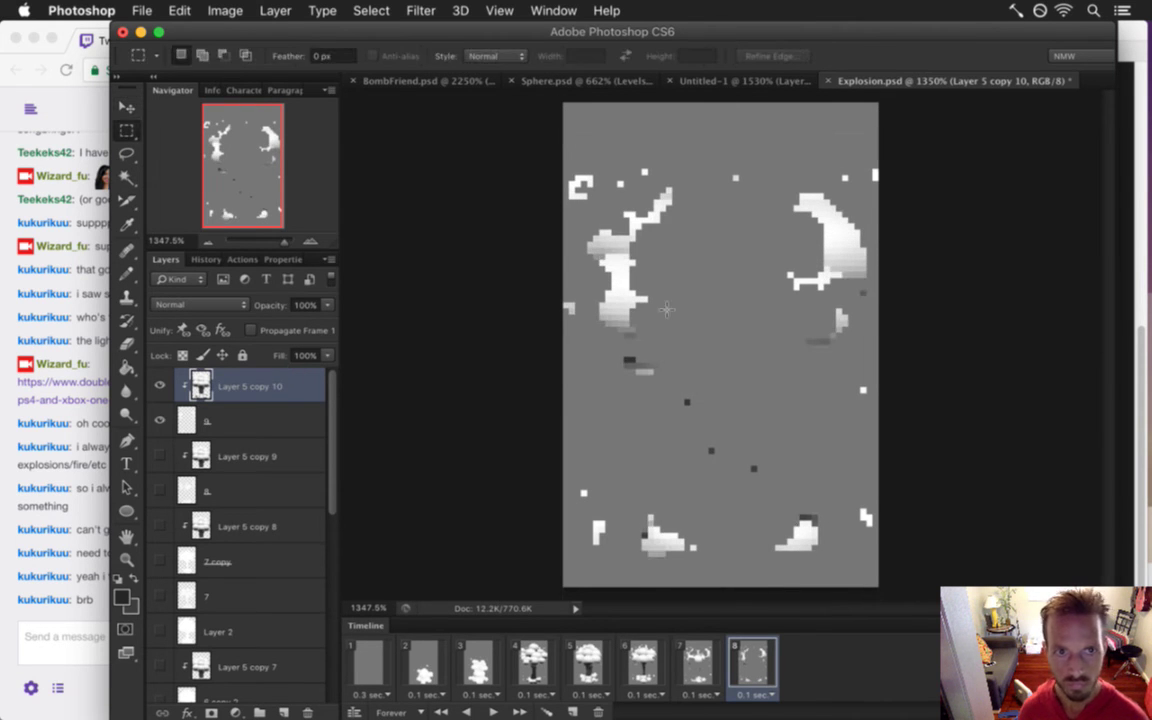
pyautogui.press('super+s')
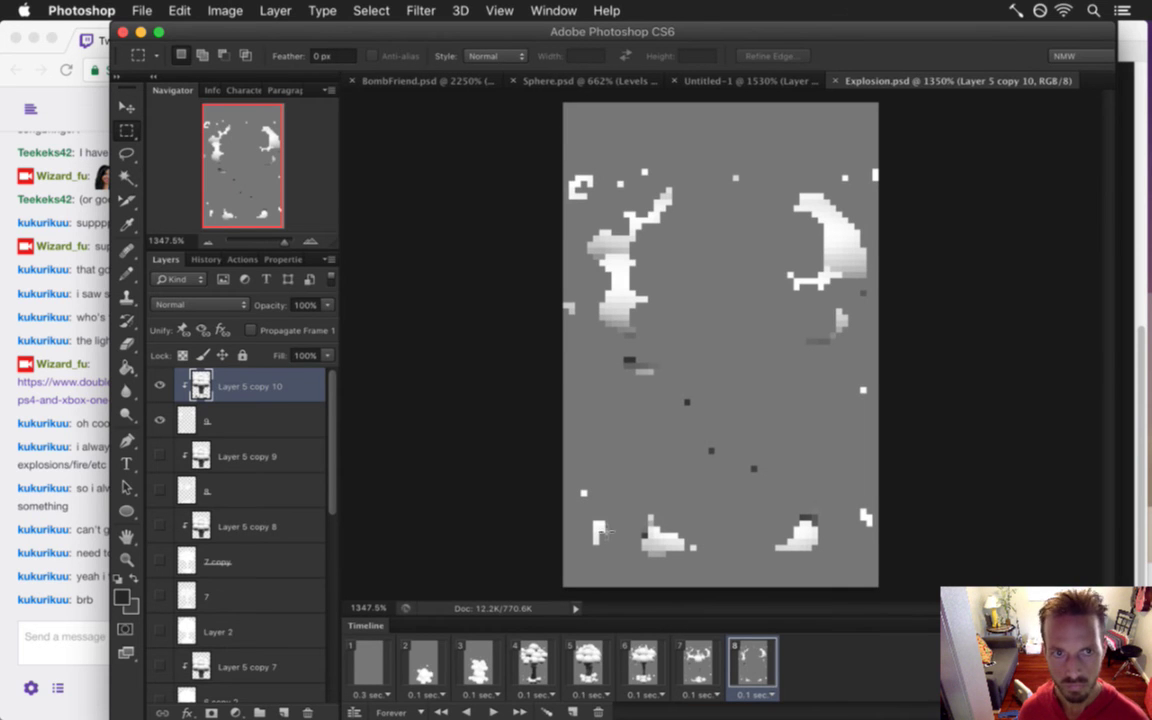
# Strengthen the shading of layer 4 on frame 3 with a Levels adjustment, setting the black input level to 219
pyautogui.click(488, 670)
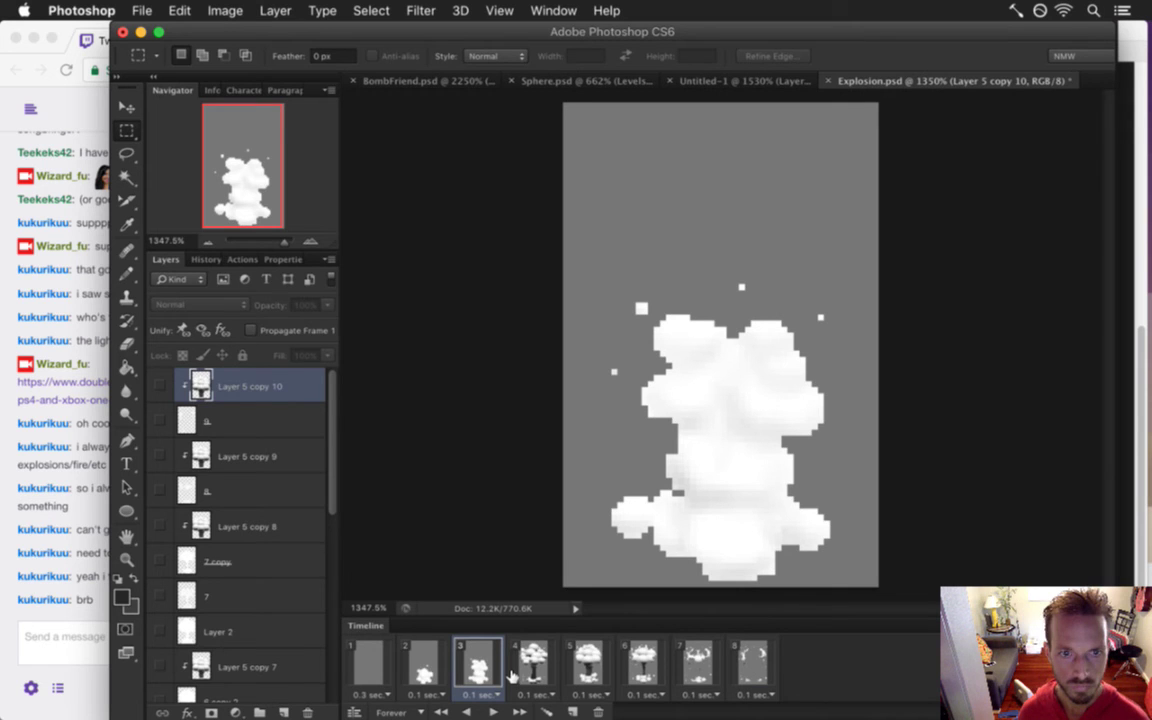
pyautogui.scroll(-4, 323, 513)
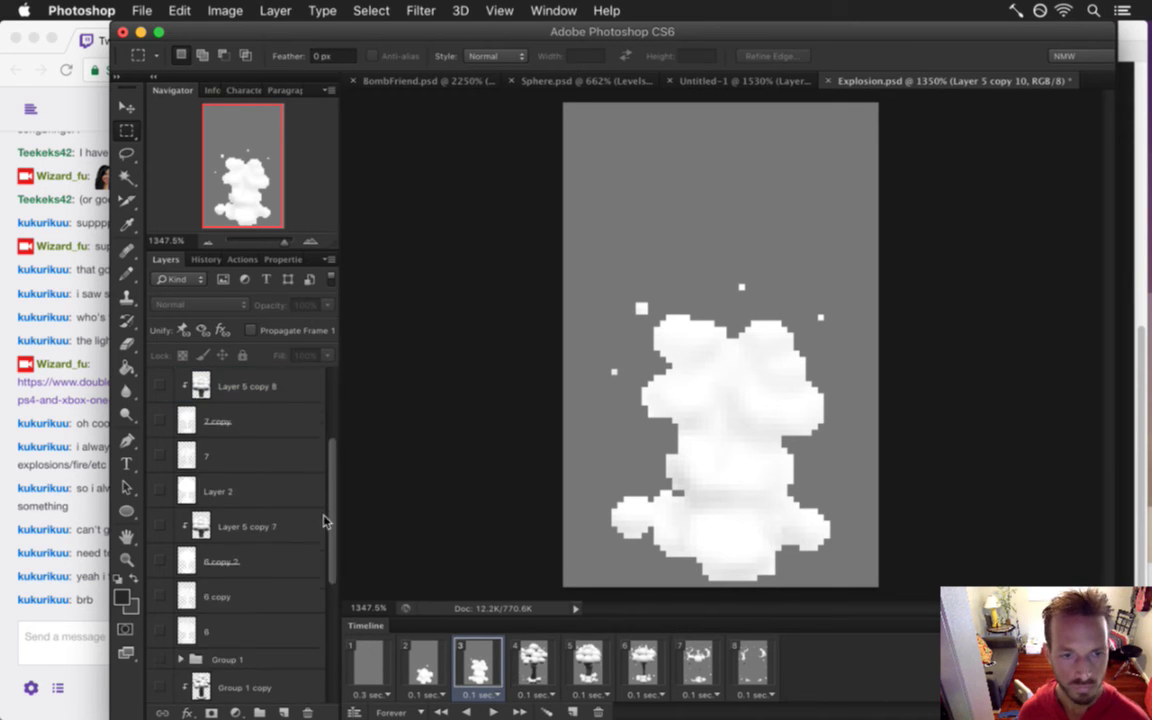
pyautogui.scroll(-8, 323, 513)
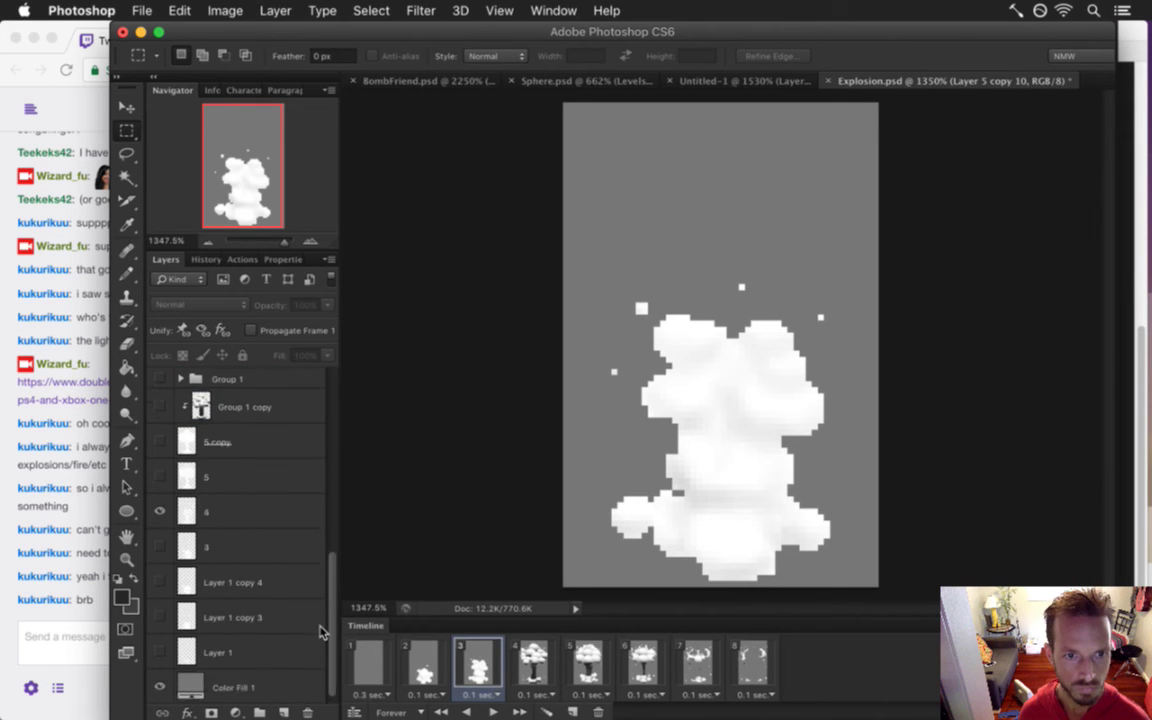
pyautogui.click(252, 515)
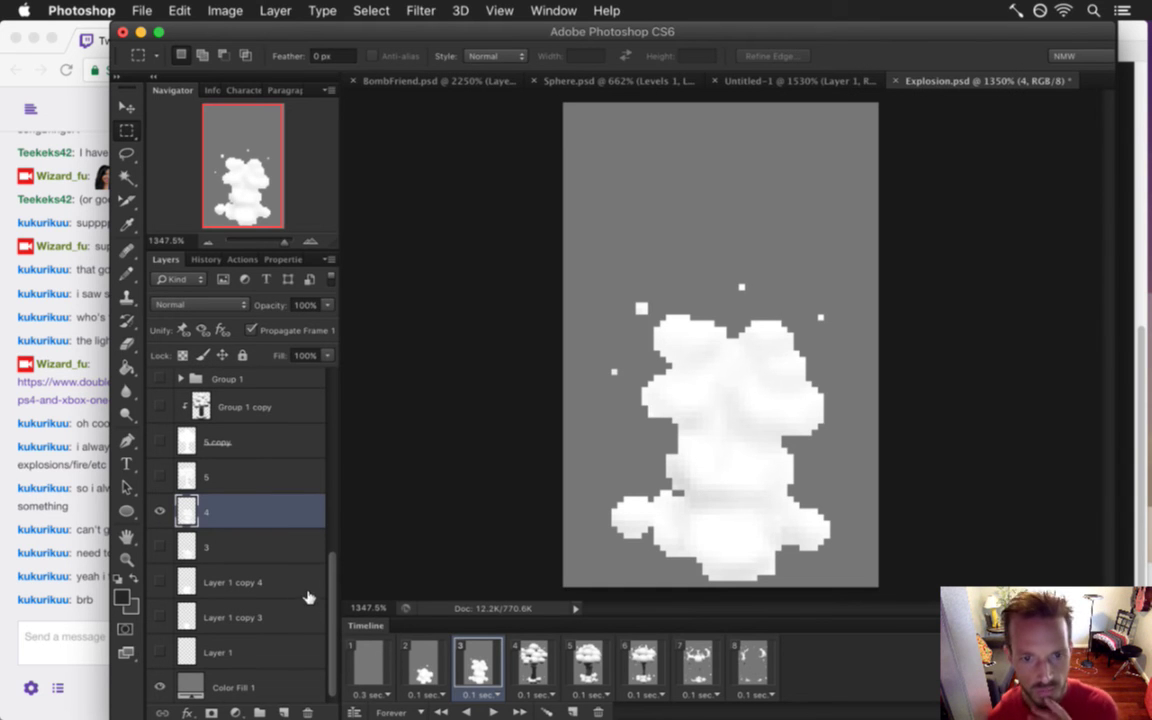
pyautogui.click(225, 10)
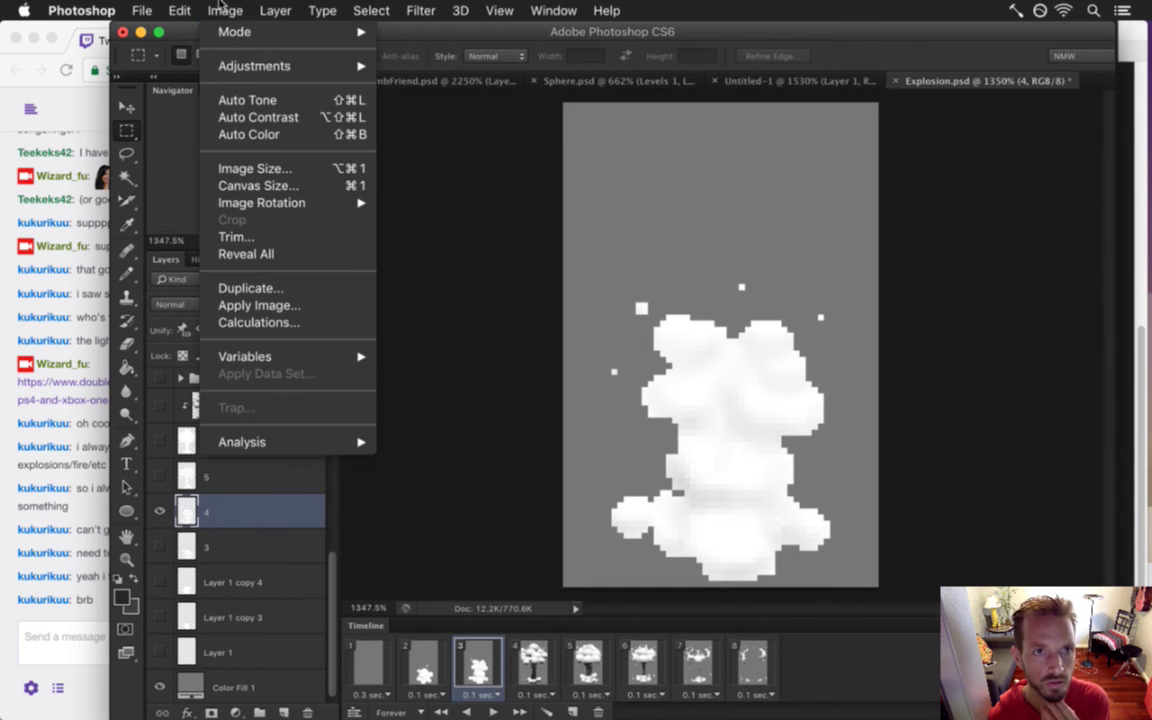
pyautogui.moveTo(278, 67)
pyautogui.click(432, 86)
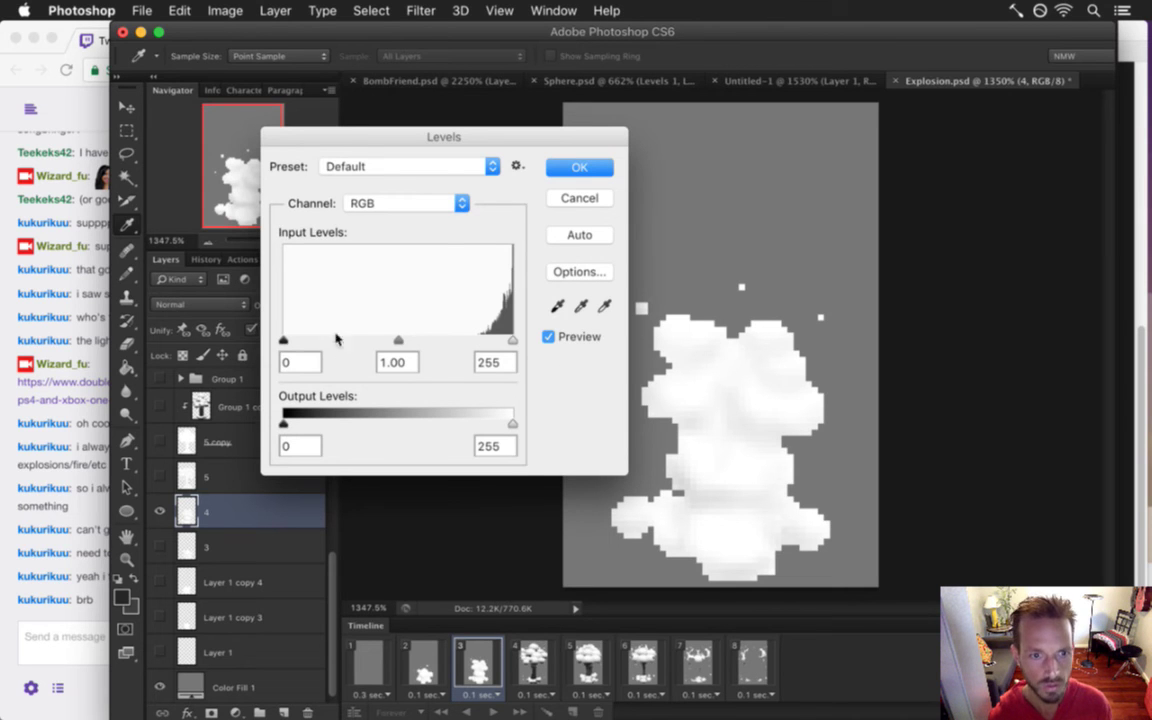
pyautogui.moveTo(286, 342); pyautogui.dragTo(471, 342)
pyautogui.moveTo(450, 140); pyautogui.dragTo(464, 110)
pyautogui.moveTo(483, 313); pyautogui.dragTo(494, 312)
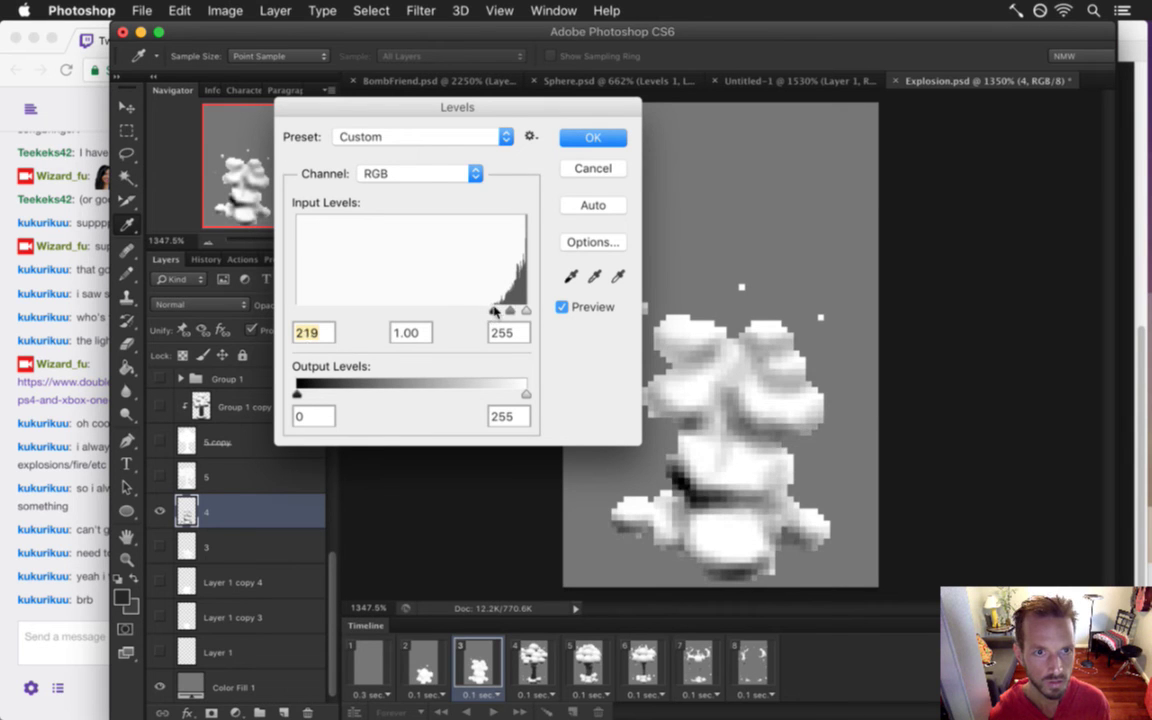
pyautogui.click(590, 138)
# Darken the shading of layer 3 on frame 2 with Levels, raising the black input level to where the histogram begins
pyautogui.click(426, 652)
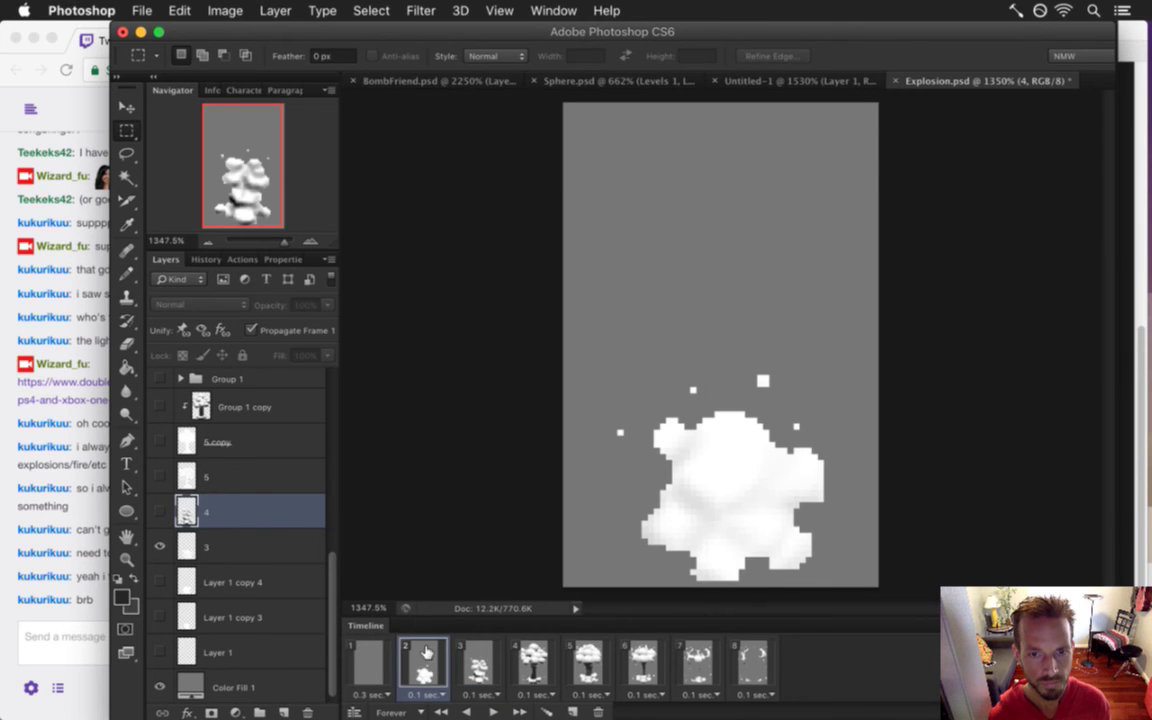
pyautogui.click(265, 547)
pyautogui.click(277, 11)
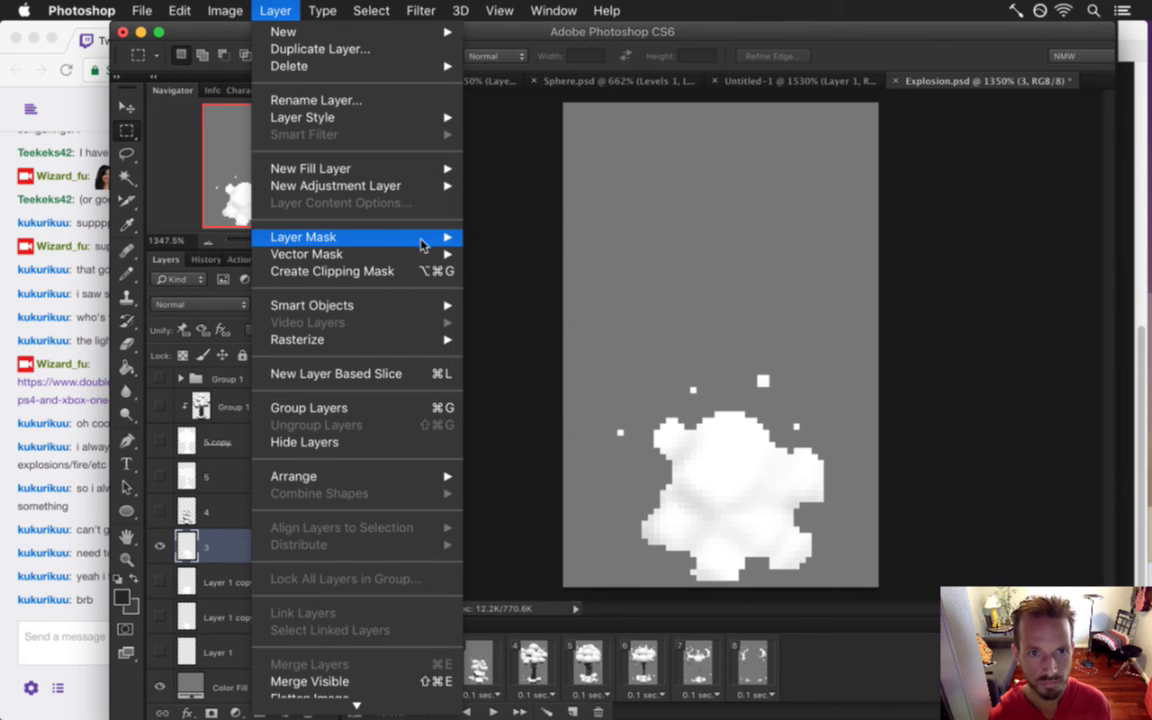
pyautogui.moveTo(437, 236)
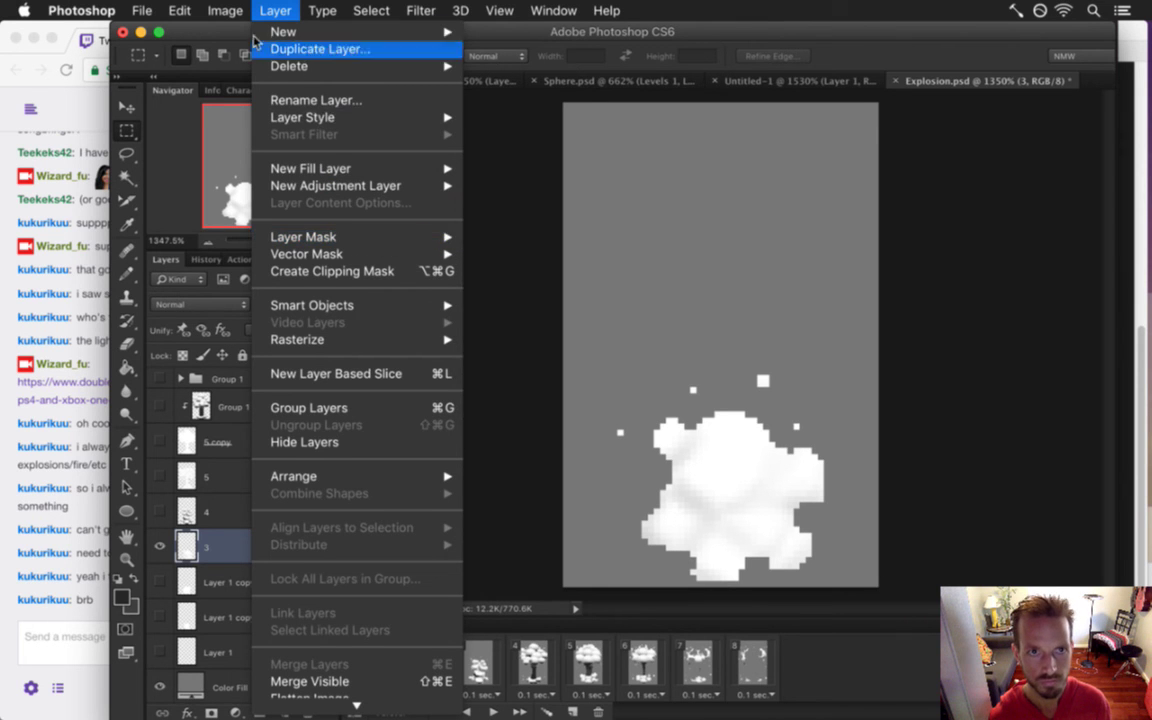
pyautogui.moveTo(226, 11)
pyautogui.moveTo(315, 65)
pyautogui.click(432, 84)
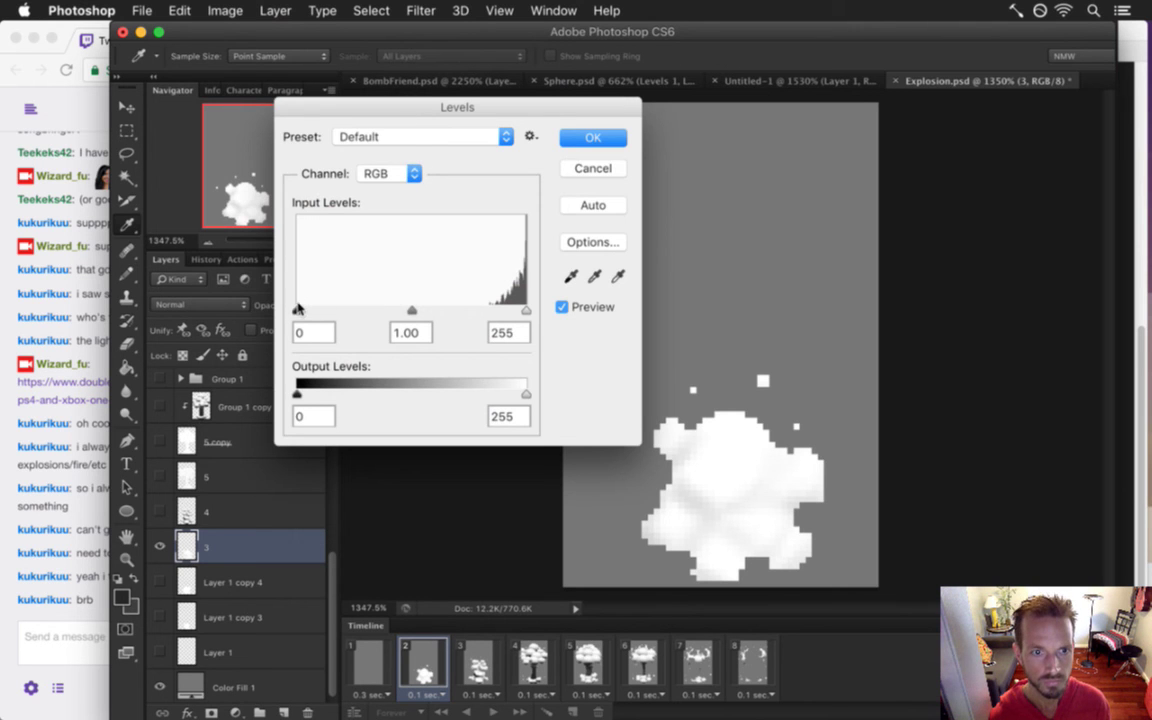
pyautogui.moveTo(297, 312); pyautogui.dragTo(493, 303)
pyautogui.click(590, 138)
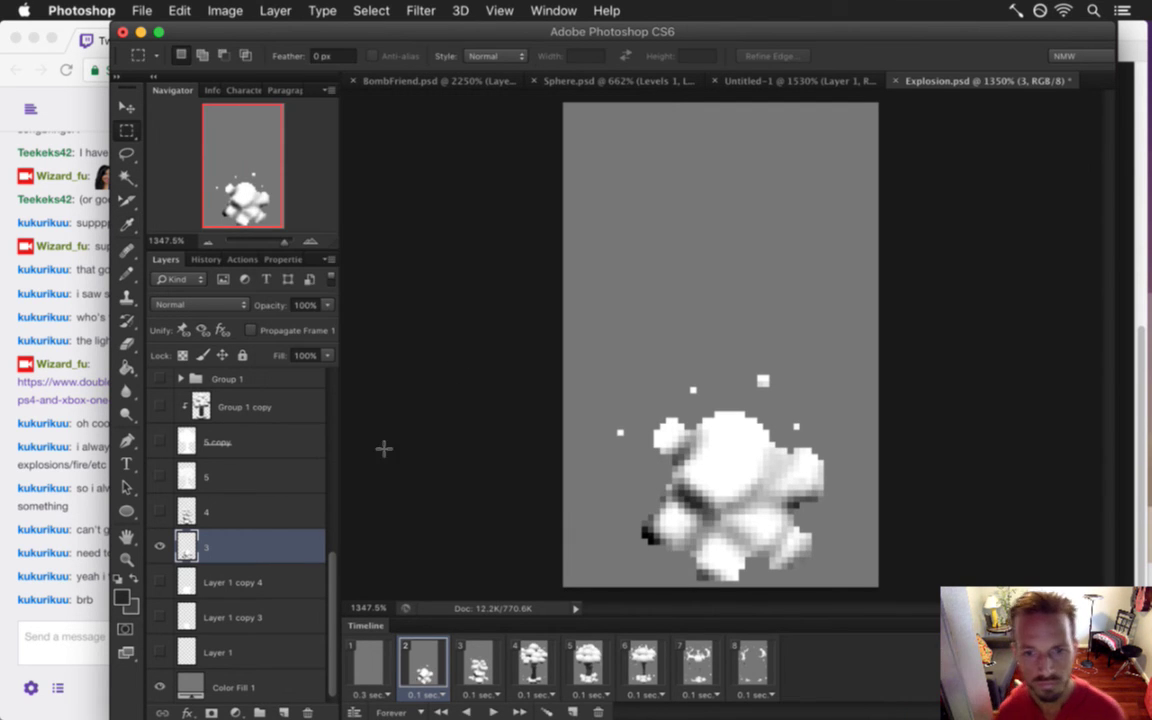
# Play the explosion animation from the first frame, and inspect frames 2, 3 and 4 individually
pyautogui.click(441, 712)
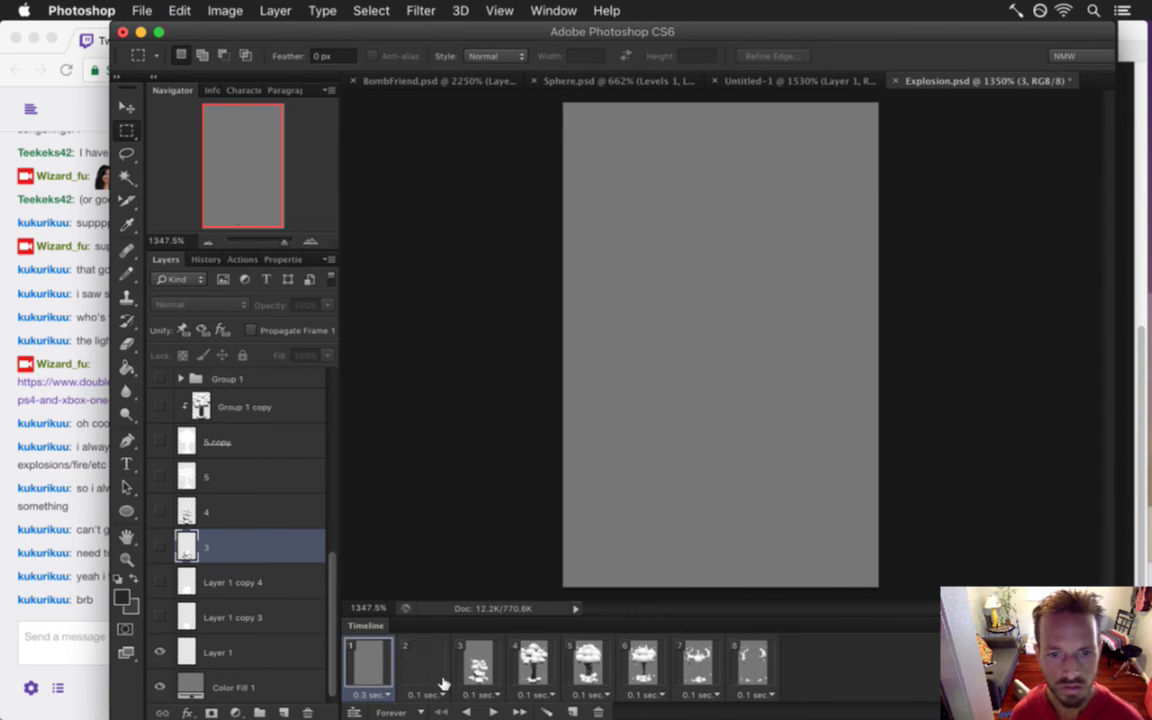
pyautogui.click(495, 712)
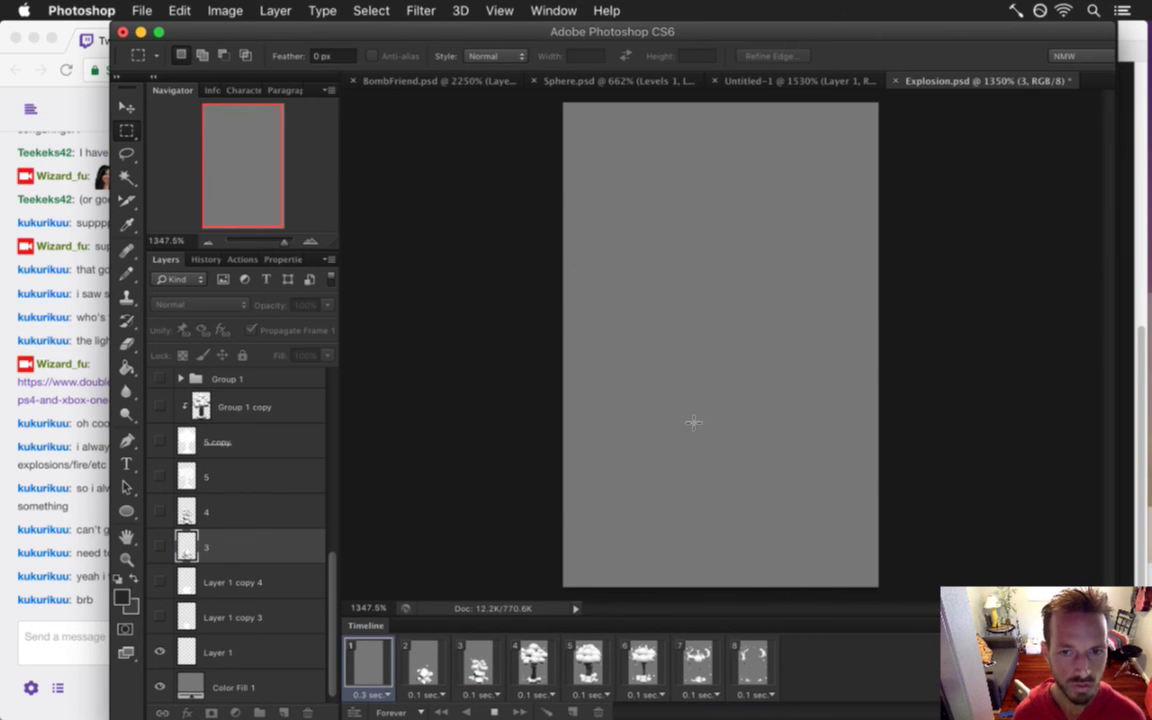
pyautogui.click(494, 712)
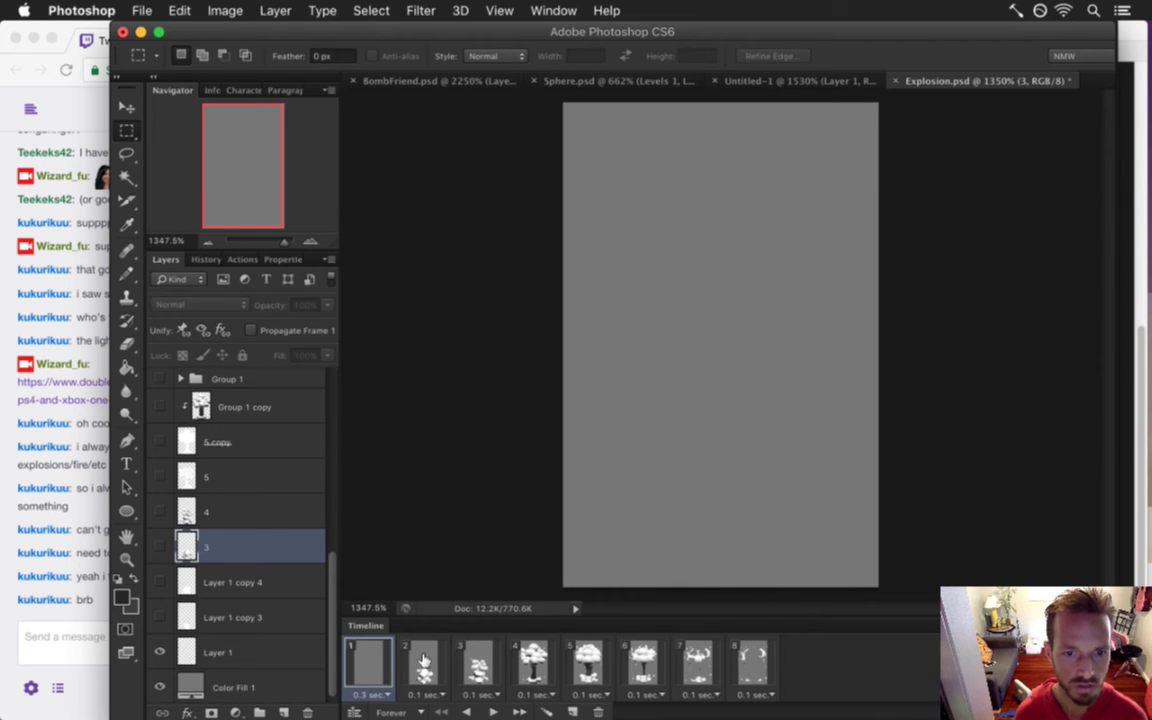
pyautogui.click(425, 665)
pyautogui.click(478, 665)
pyautogui.click(533, 665)
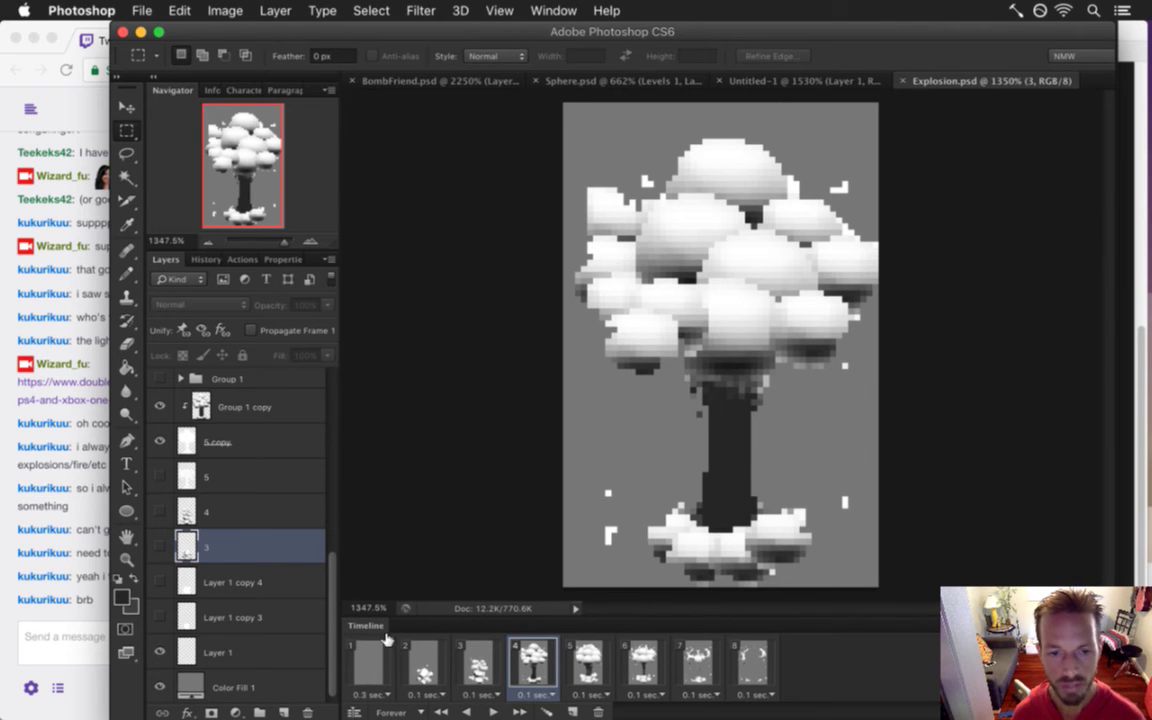
# Hide the Color Fill 1 background in all eight animation frames at once
pyautogui.click(368, 660)
pyautogui.keyDown('shift'); pyautogui.click(752, 662); pyautogui.keyUp('shift')
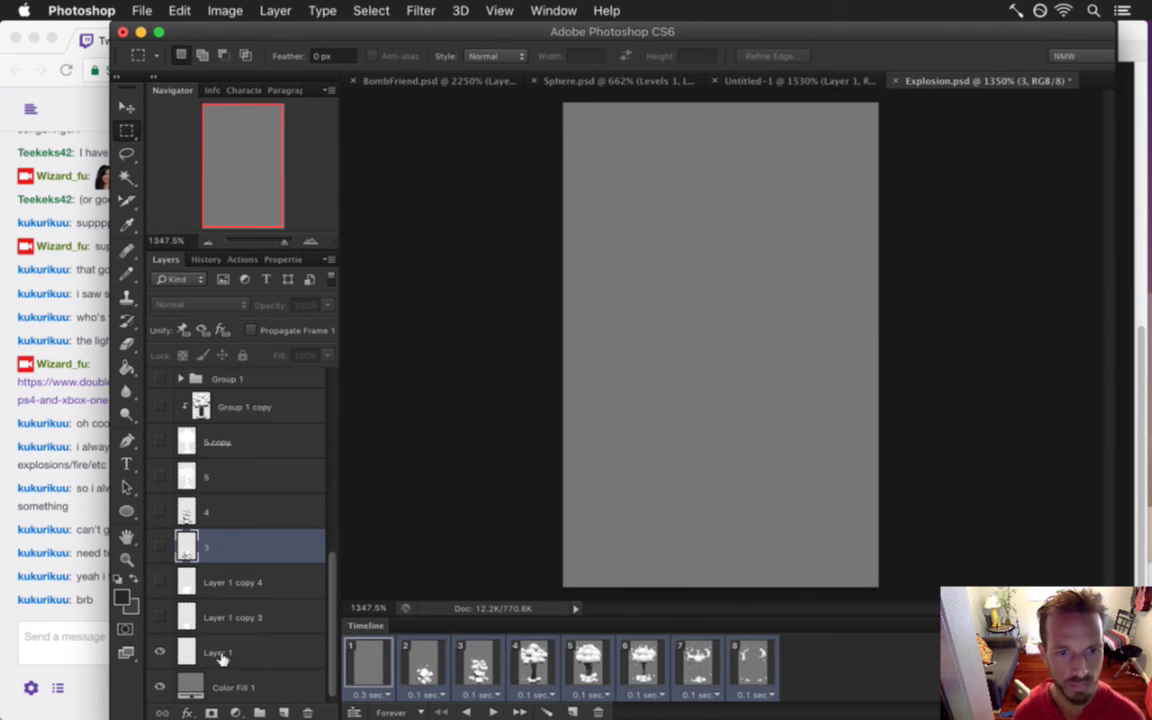
pyautogui.click(159, 686)
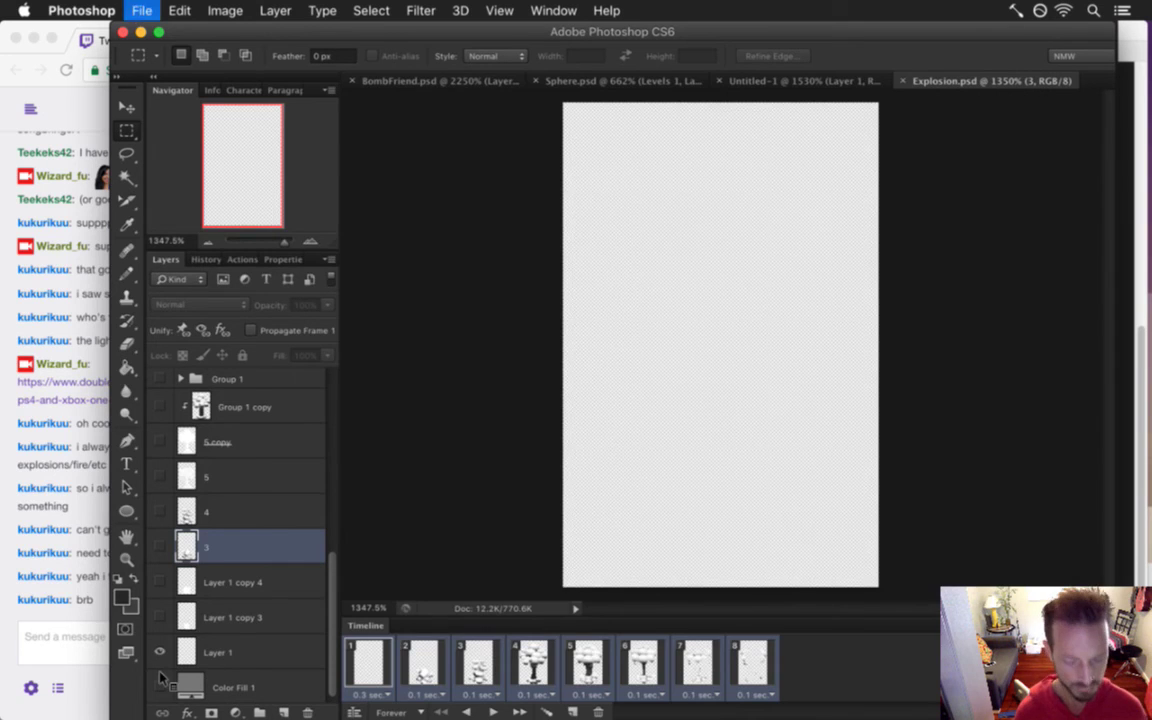
# Render all frames as the Explosion.png image sequence at 10 fps, replacing the existing sequence, and recheck the render settings
pyautogui.press('alt+shift+super+r')
pyautogui.press('Return')
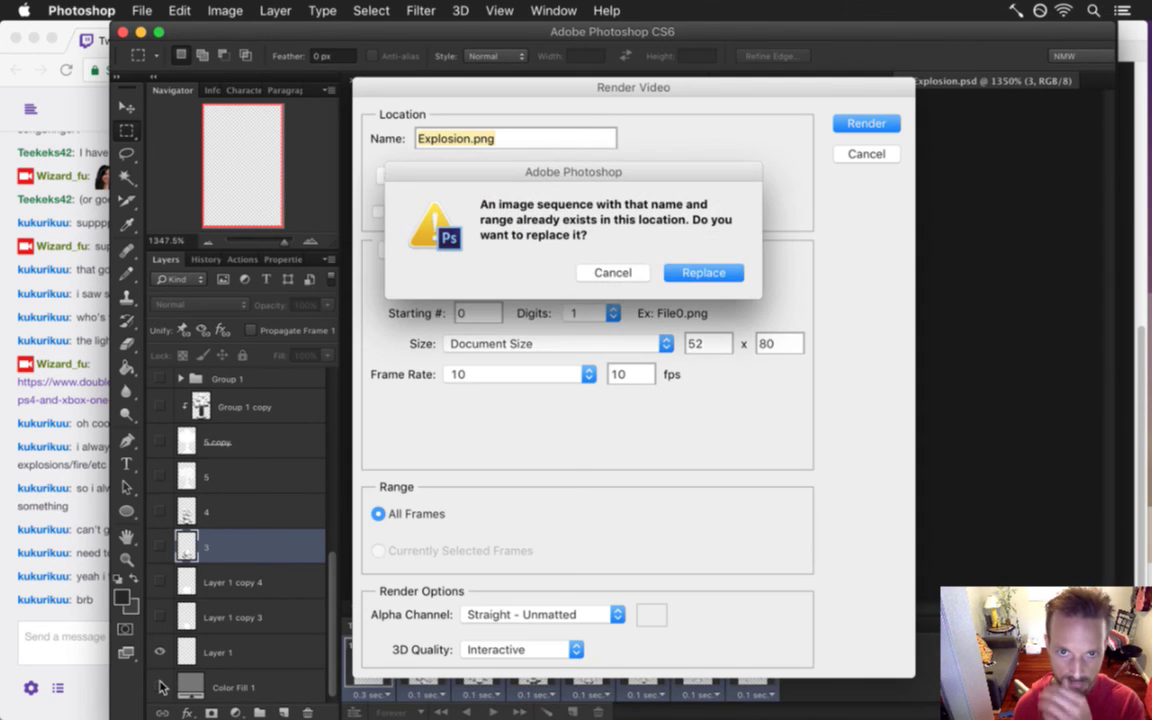
pyautogui.press('Return')
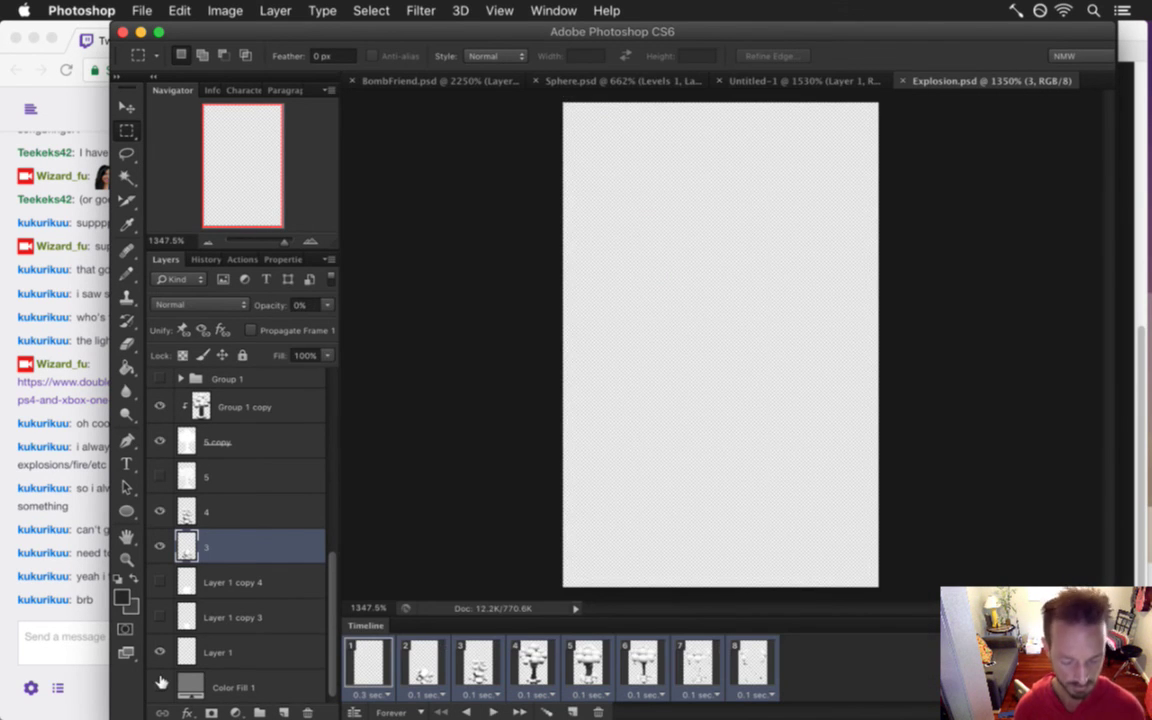
pyautogui.press('super+alt+shift+r')
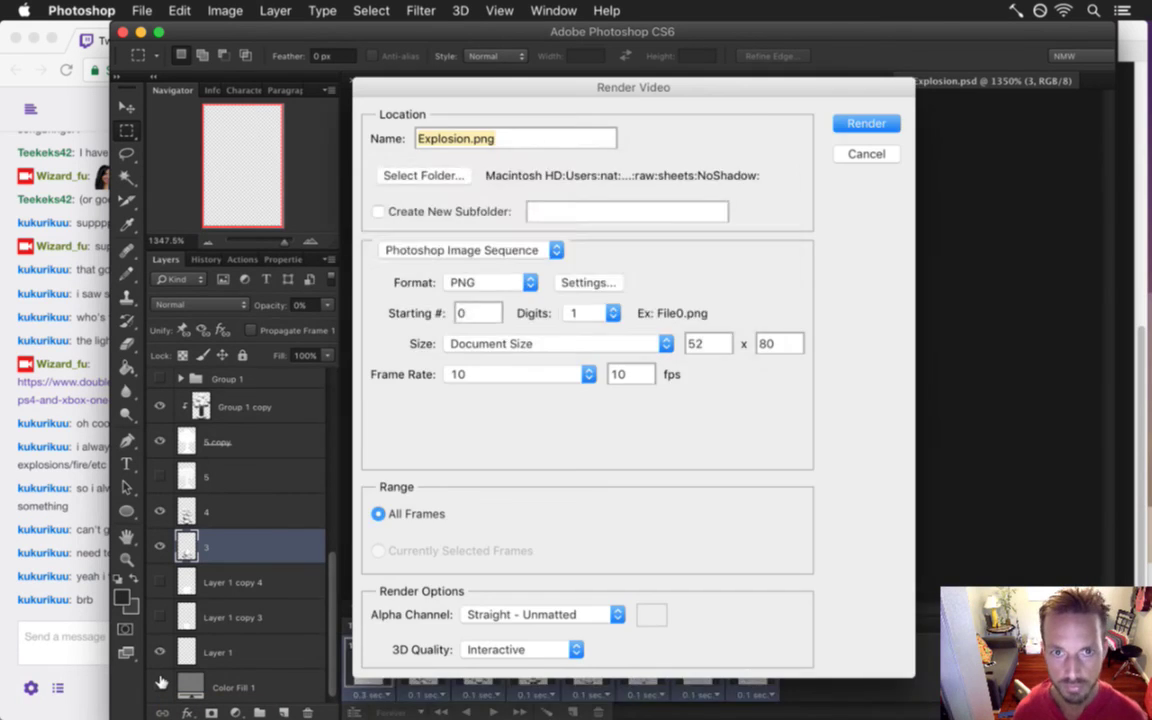
pyautogui.press('Escape')
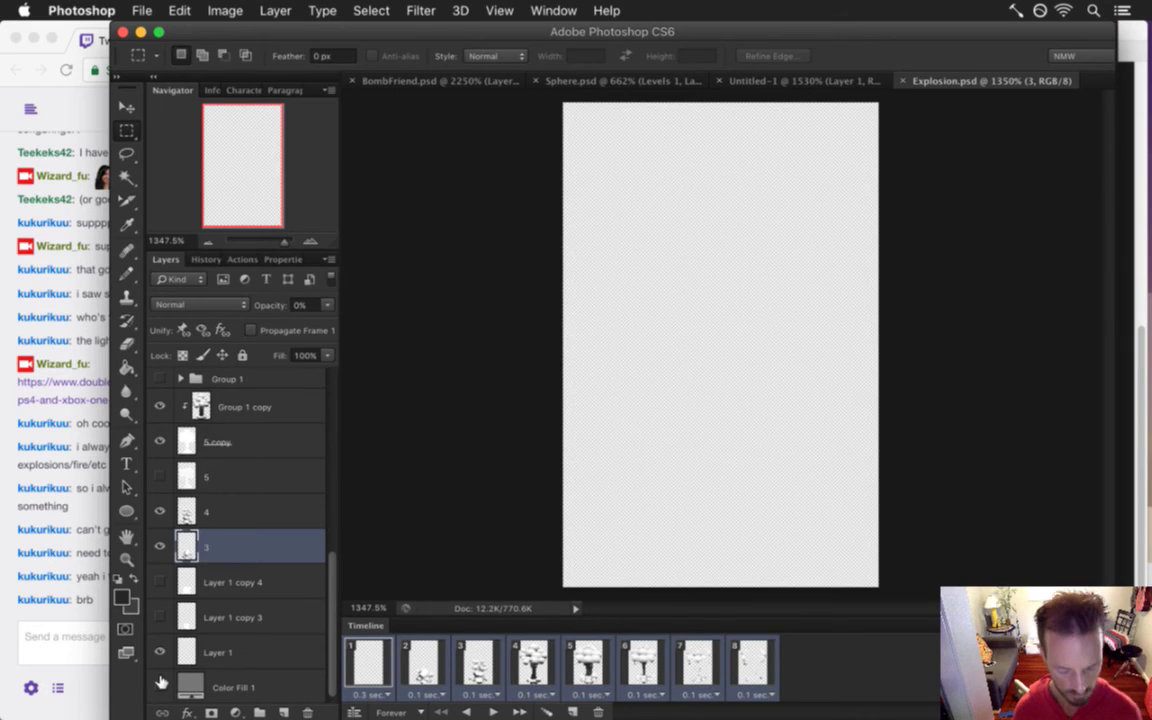
# Switch to iTerm2 to check the Songbringer build output, and return to Photoshop
pyautogui.press('super+Tab')
pyautogui.press('super+Tab')
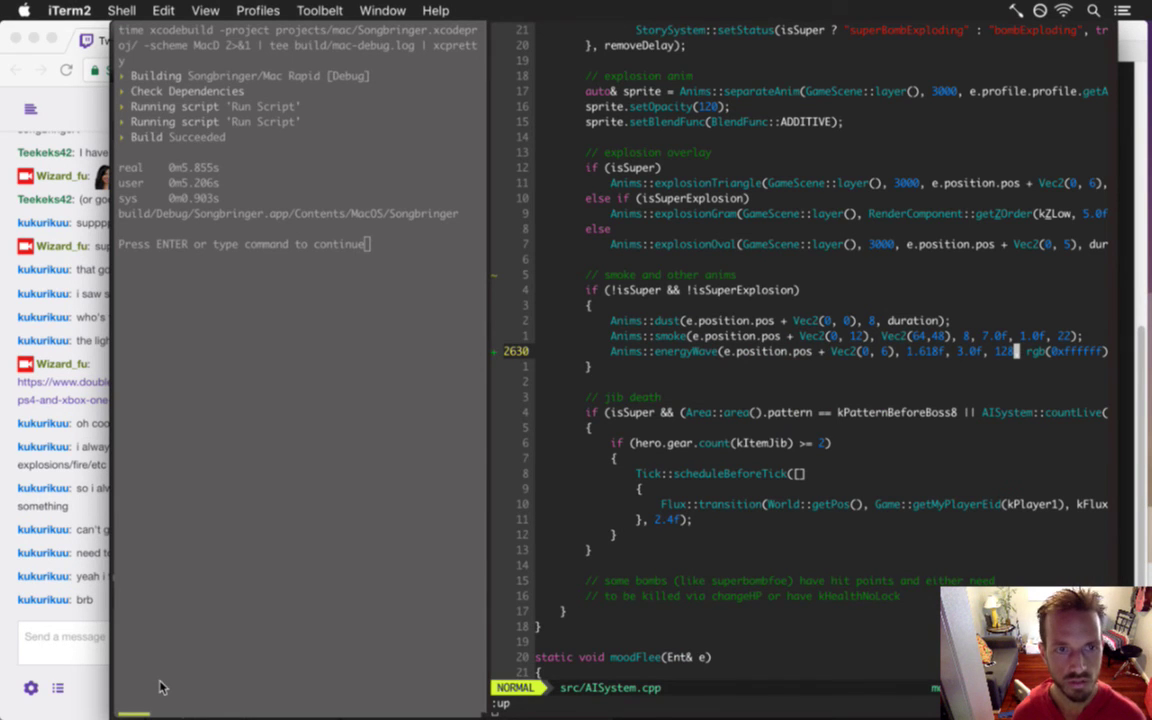
pyautogui.press('super+Tab')
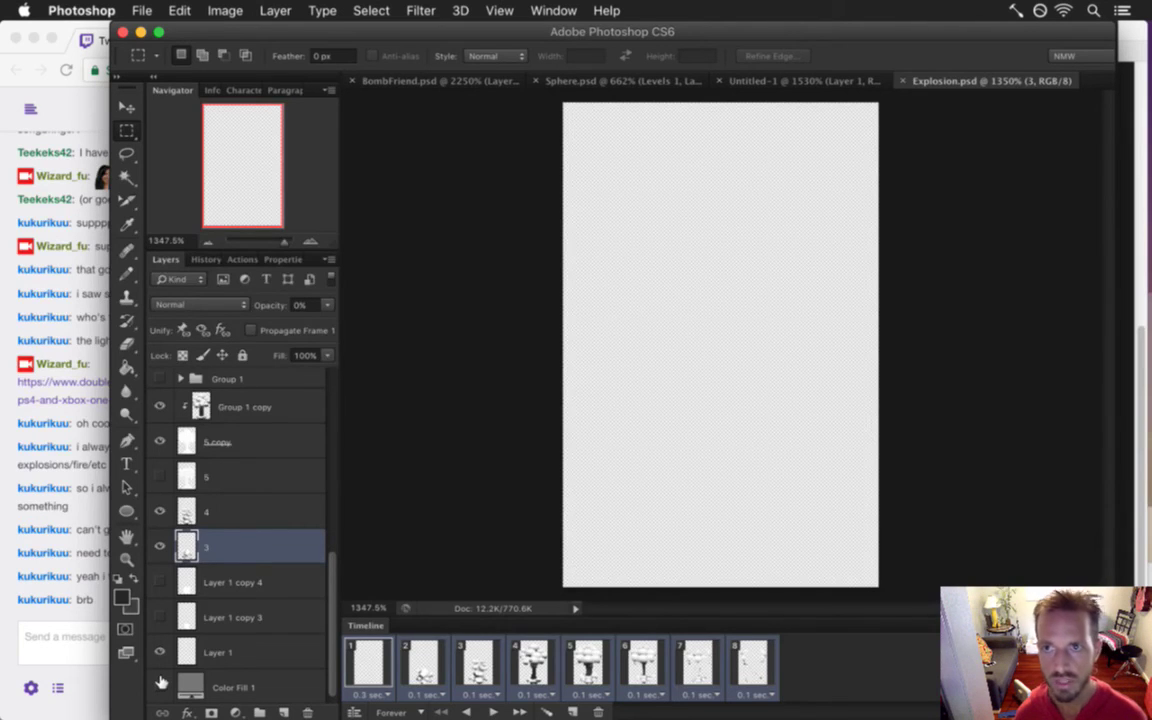
# Open the Hammerspoon init.lua config in TextMate and find the smartRun function above smartBuild
pyautogui.click(1015, 10)
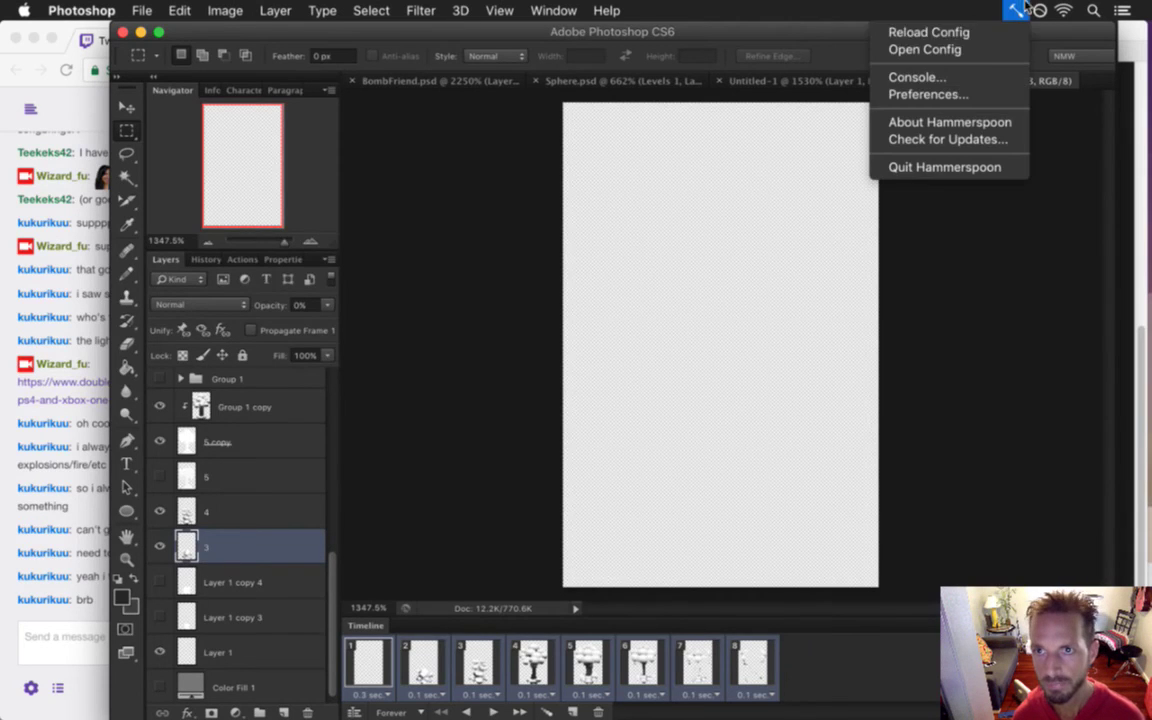
pyautogui.click(979, 52)
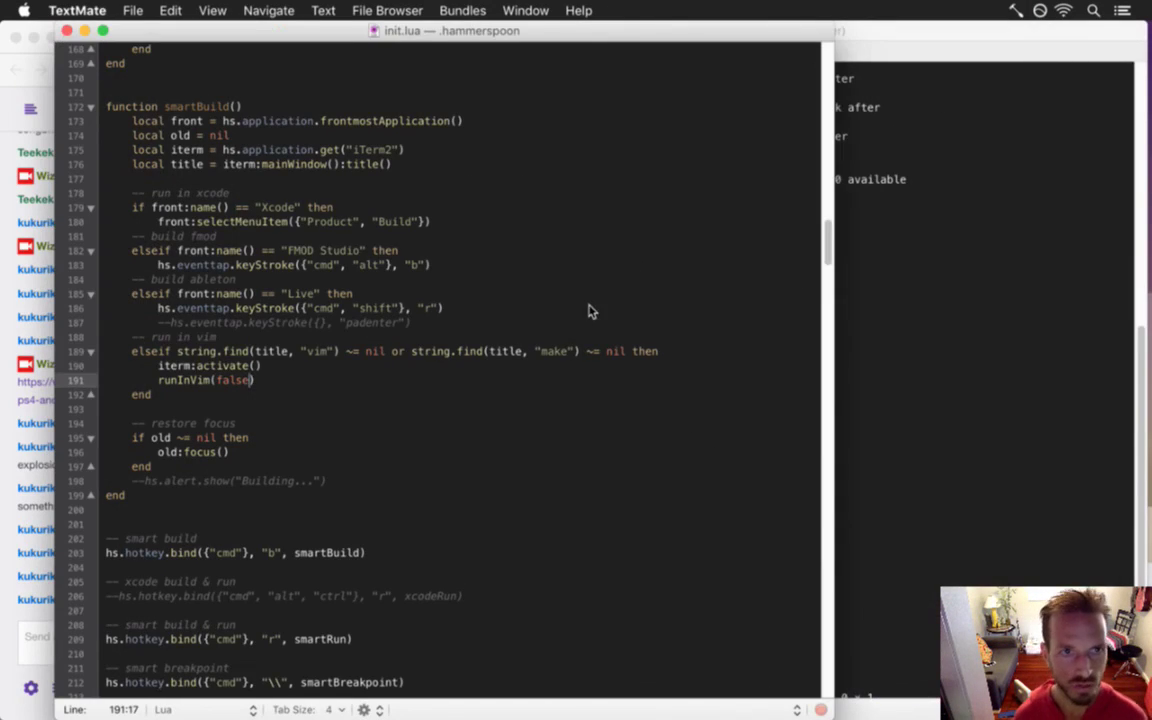
pyautogui.click(588, 313)
pyautogui.press('Up')
pyautogui.press('Up')
pyautogui.press('Up')
pyautogui.press('Up')
pyautogui.press('Up')
pyautogui.press('Up')
pyautogui.press('Up')
pyautogui.press('Up')
pyautogui.press('Up')
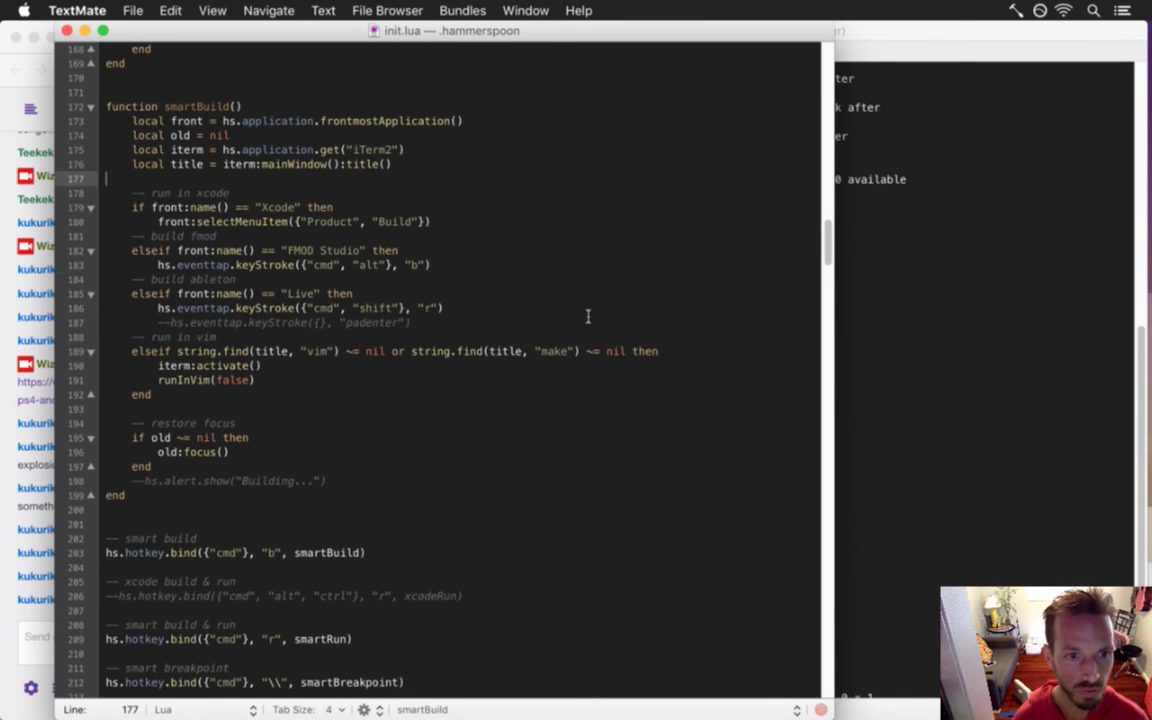
pyautogui.press('Up')
pyautogui.press('Up')
pyautogui.press('Up')
pyautogui.press('Up')
pyautogui.press('Up')
pyautogui.press('Up')
pyautogui.press('Up')
pyautogui.press('Up')
pyautogui.press('Up')
pyautogui.press('Up')
pyautogui.press('Up')
pyautogui.press('Up')
pyautogui.press('Up')
pyautogui.press('Up')
pyautogui.press('Up')
pyautogui.press('Up')
pyautogui.press('Up')
pyautogui.press('Up')
pyautogui.press('Up')
pyautogui.press('Up')
pyautogui.press('Down')
pyautogui.press('Down')
pyautogui.press('Down')
pyautogui.press('Down')
pyautogui.press('Down')
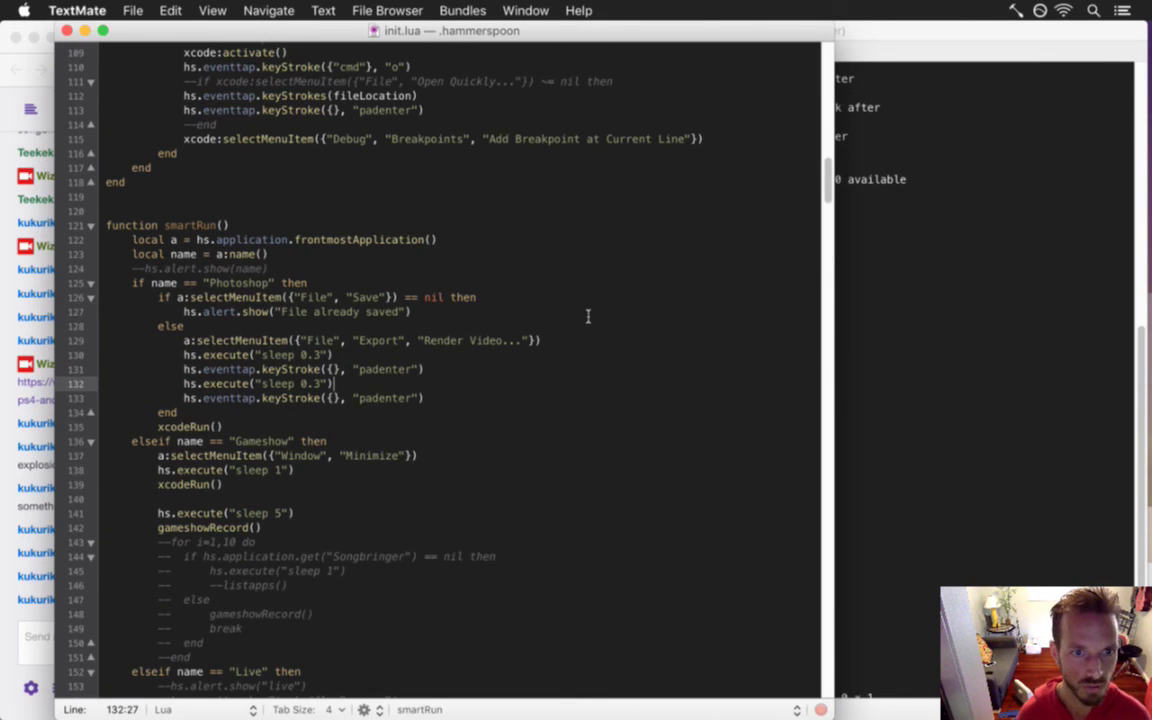
# Examine the Photoshop branch of smartRun, from the Render Video export lines to its xcodeRun() call
pyautogui.press('Up')
pyautogui.press('Up')
pyautogui.press('Up')
pyautogui.press('Up')
pyautogui.press('Up')
pyautogui.press('Up')
pyautogui.press('Up')
pyautogui.press('Up')
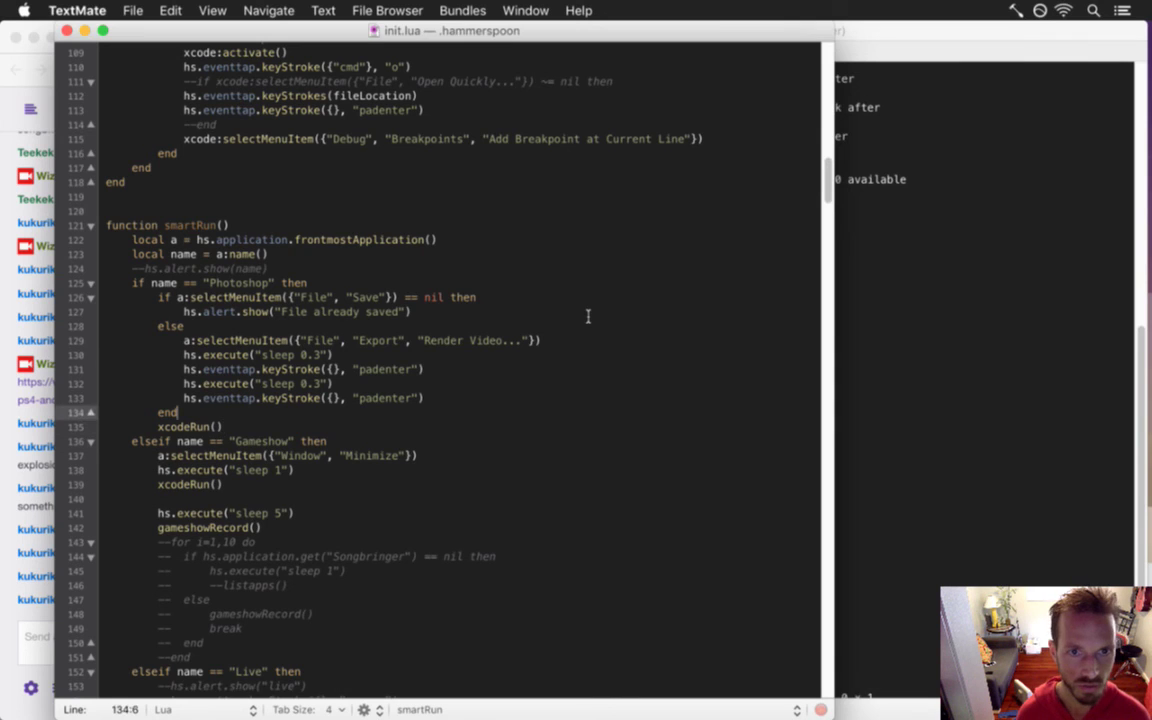
pyautogui.press('Down')
pyautogui.press('Down')
pyautogui.press('Down')
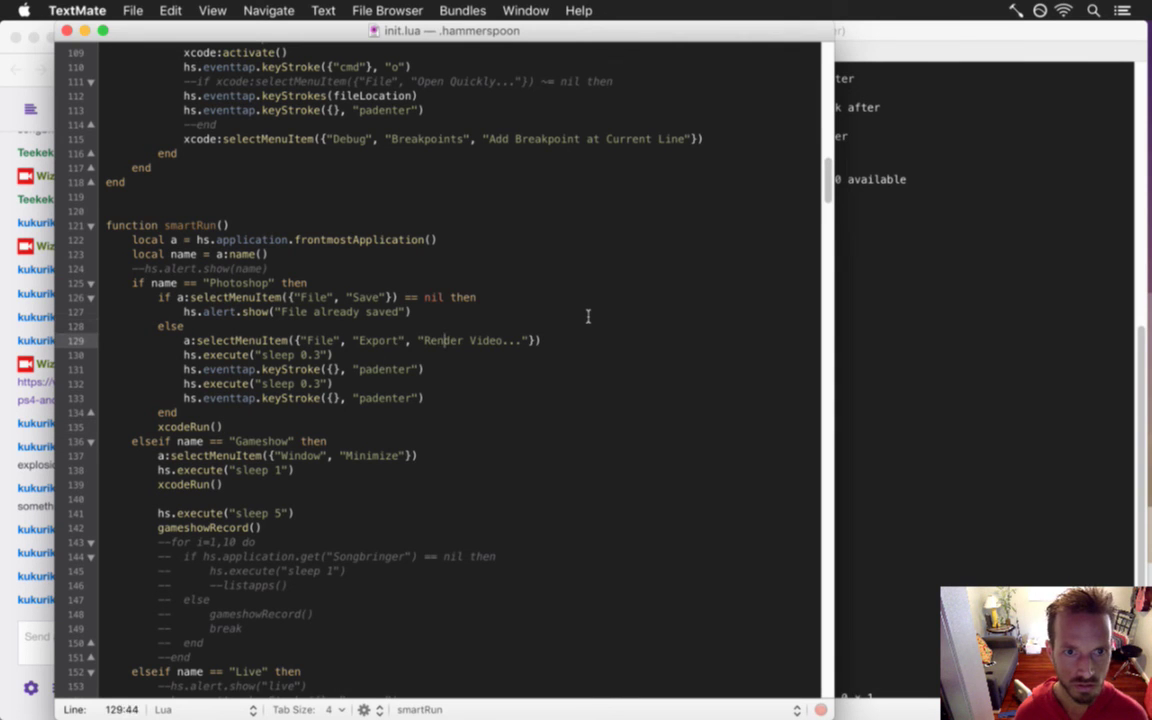
pyautogui.press('Down')
pyautogui.press('Down')
pyautogui.press('Down')
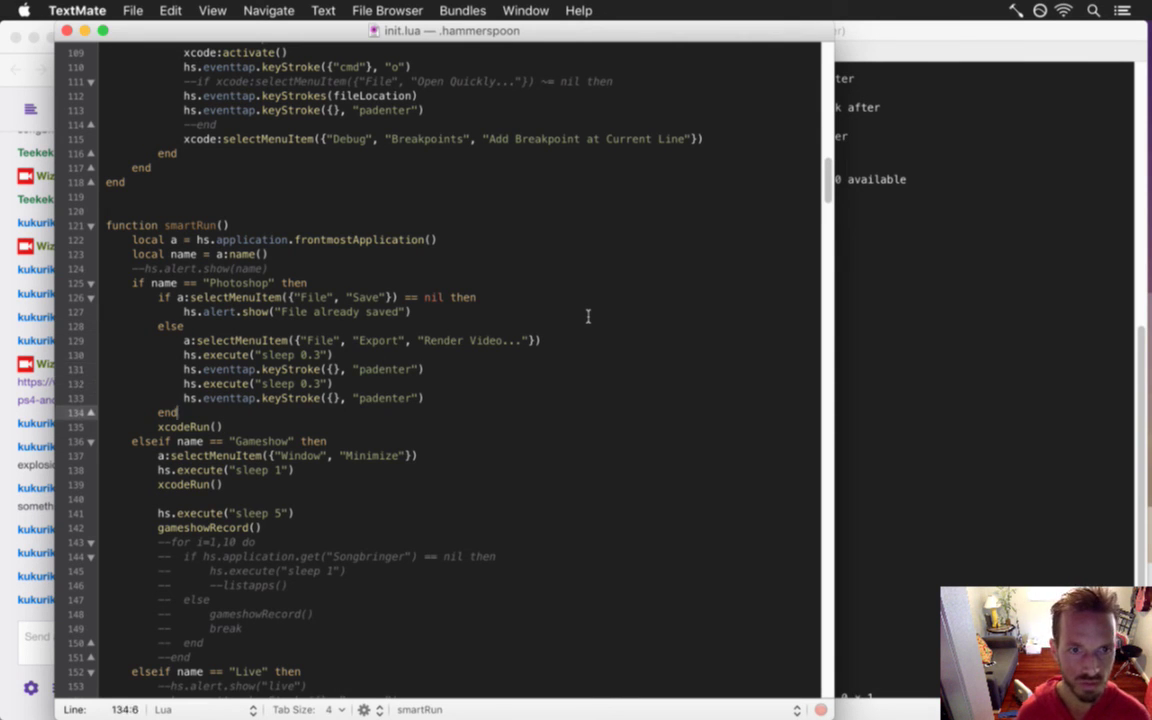
pyautogui.press('Down')
pyautogui.press('Up')
pyautogui.press('Right')
pyautogui.hotkey('shift', 'Down')
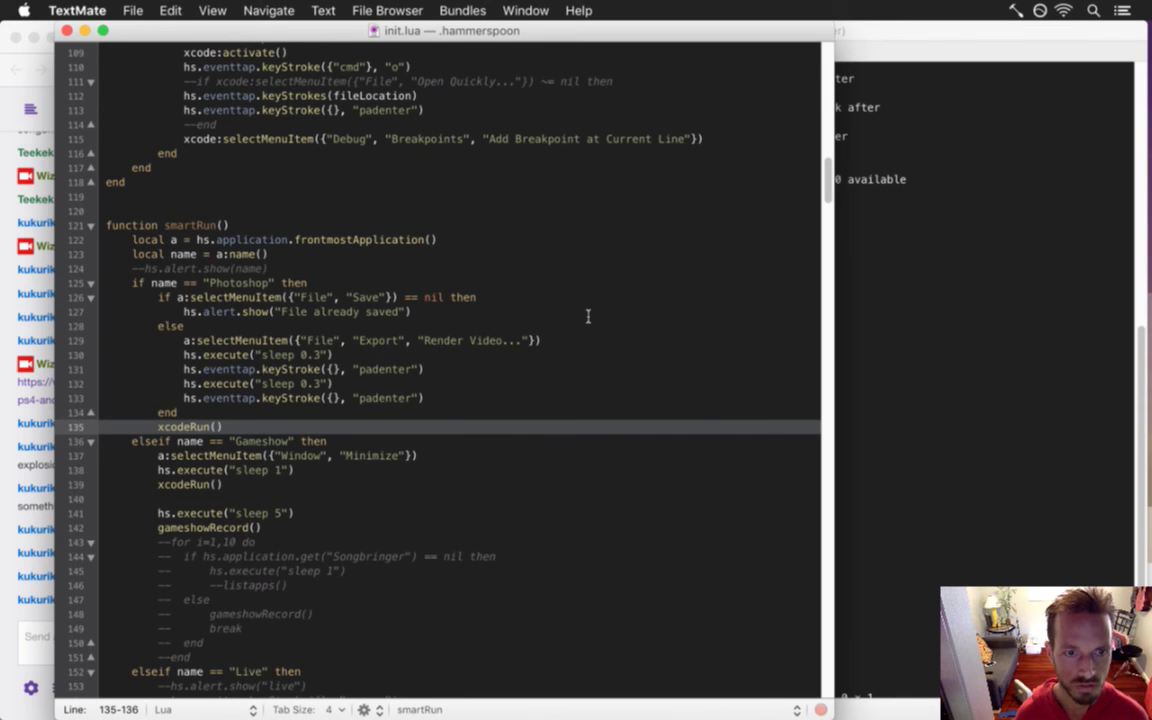
pyautogui.press('Up')
# Examine how the runInVim and xcodeRun functions build and run Songbringer
pyautogui.press('pageup')
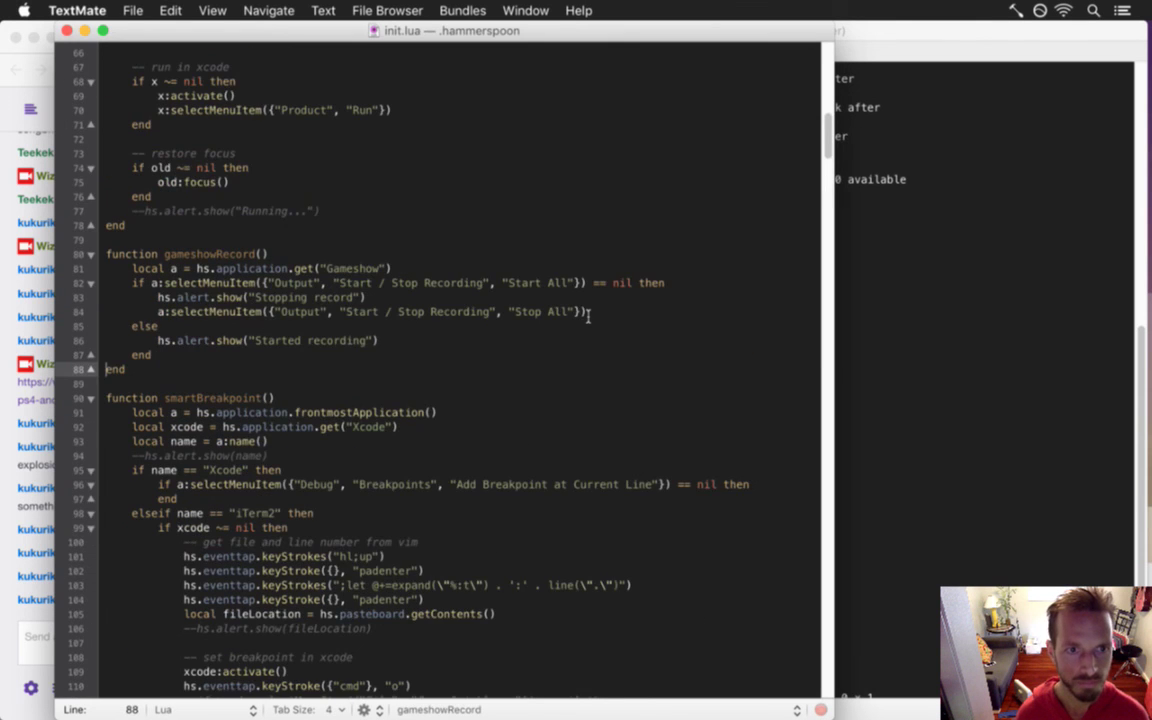
pyautogui.press('pageup')
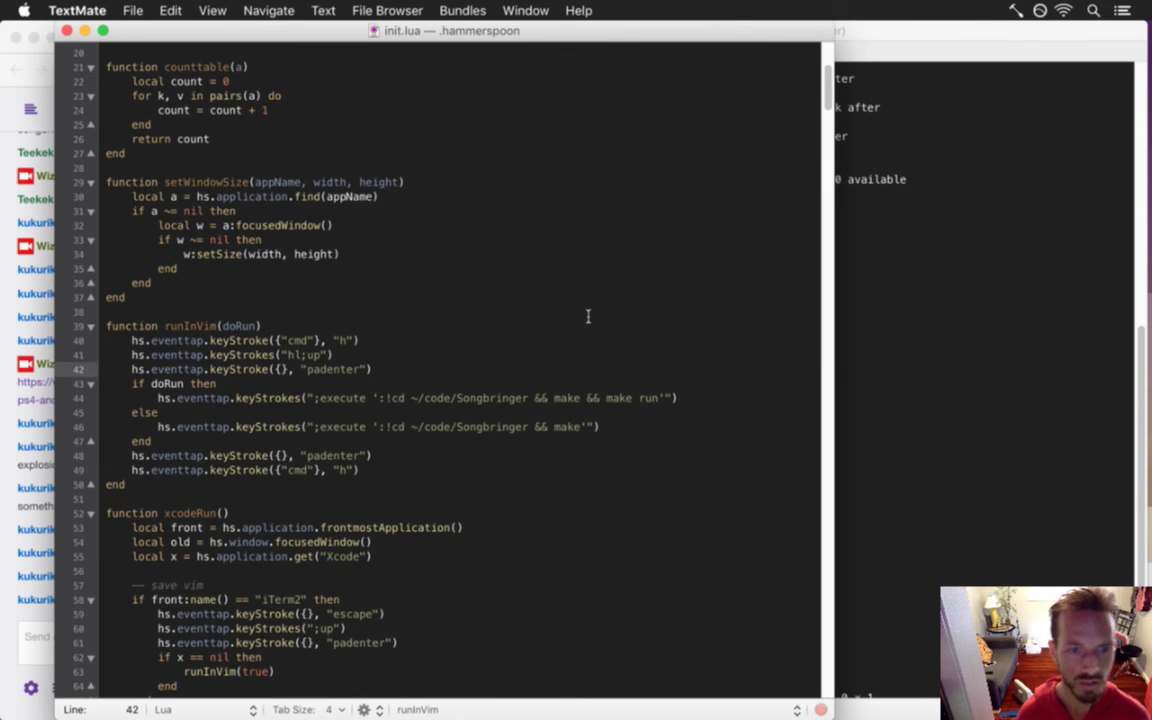
pyautogui.press('Down')
pyautogui.press('Down')
pyautogui.press('Down')
pyautogui.press('Down')
pyautogui.press('Down')
pyautogui.press('Down')
pyautogui.press('Down')
pyautogui.press('Down')
pyautogui.press('Down')
pyautogui.press('Down')
pyautogui.press('Down')
pyautogui.press('Down')
pyautogui.press('Down')
pyautogui.press('Down')
pyautogui.press('Down')
pyautogui.press('Down')
pyautogui.press('Down')
pyautogui.press('Down')
pyautogui.press('Down')
pyautogui.press('Down')
pyautogui.press('Up')
pyautogui.press('Up')
pyautogui.press('Up')
pyautogui.press('Up')
pyautogui.press('Up')
pyautogui.press('Up')
pyautogui.press('Up')
pyautogui.press('Up')
pyautogui.press('Up')
pyautogui.press('Up')
pyautogui.press('Up')
pyautogui.press('Up')
pyautogui.press('Up')
pyautogui.press('Up')
pyautogui.press('Up')
pyautogui.press('Up')
pyautogui.press('Up')
pyautogui.press('Up')
pyautogui.press('Up')
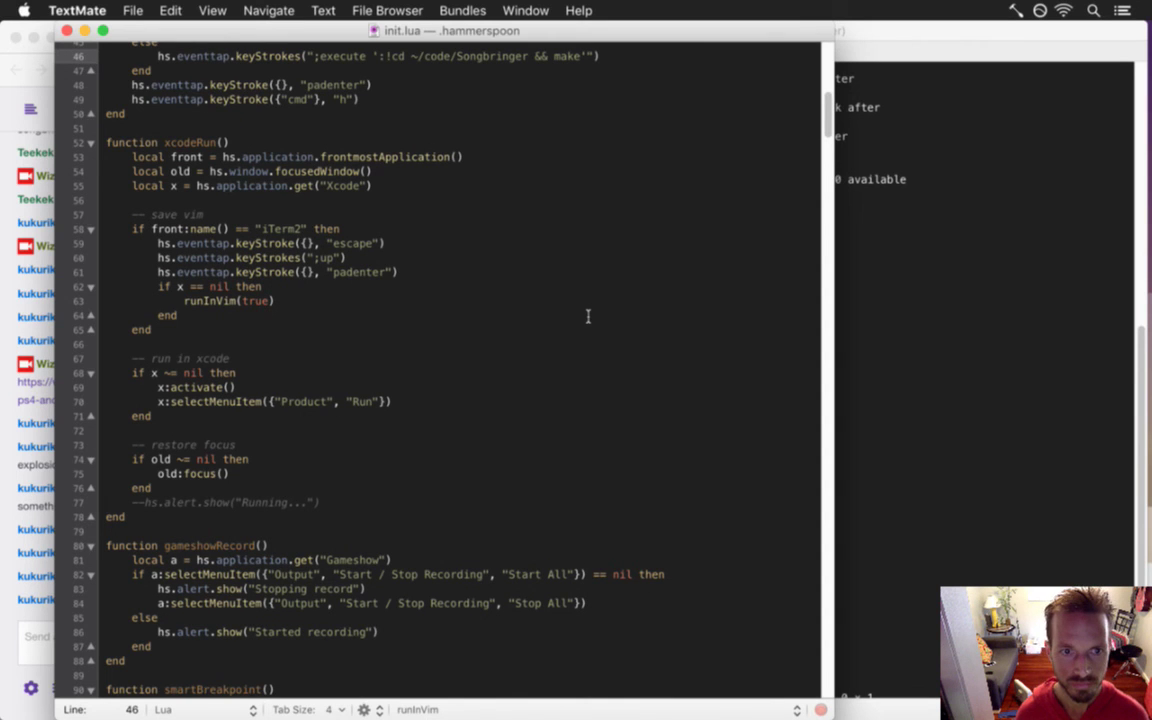
pyautogui.press('Down')
pyautogui.press('Down')
pyautogui.press('Down')
pyautogui.press('Down')
pyautogui.press('Down')
pyautogui.press('Down')
pyautogui.press('Down')
pyautogui.press('Down')
pyautogui.press('Down')
pyautogui.press('Down')
pyautogui.press('Down')
pyautogui.press('Down')
pyautogui.press('Down')
pyautogui.press('Down')
pyautogui.press('Down')
pyautogui.press('Down')
pyautogui.press('Down')
pyautogui.press('Down')
pyautogui.press('Down')
pyautogui.press('Down')
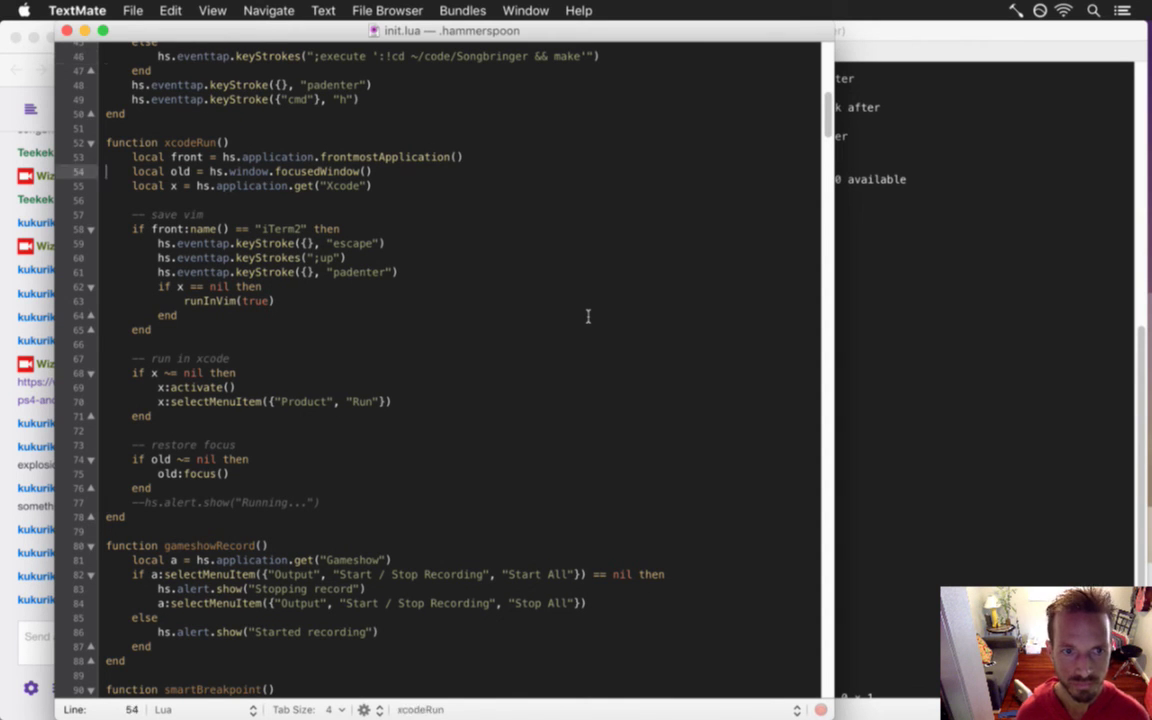
pyautogui.press('cmd+Return')
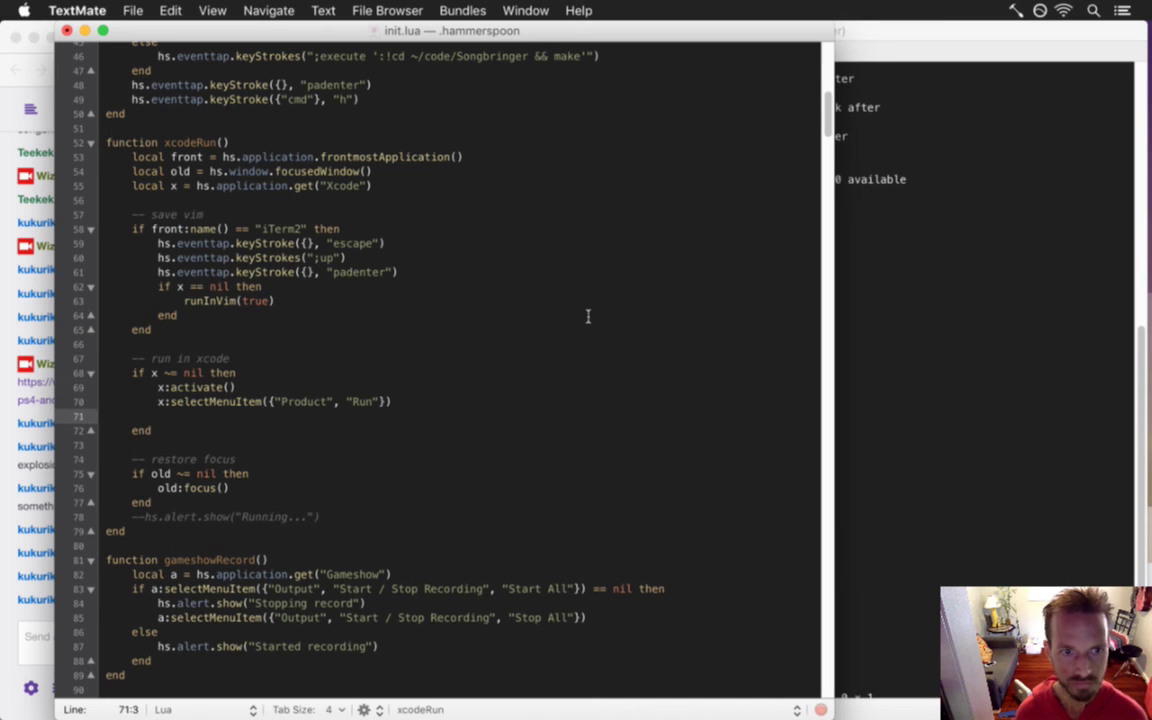
pyautogui.write('else')
pyautogui.press('Return')
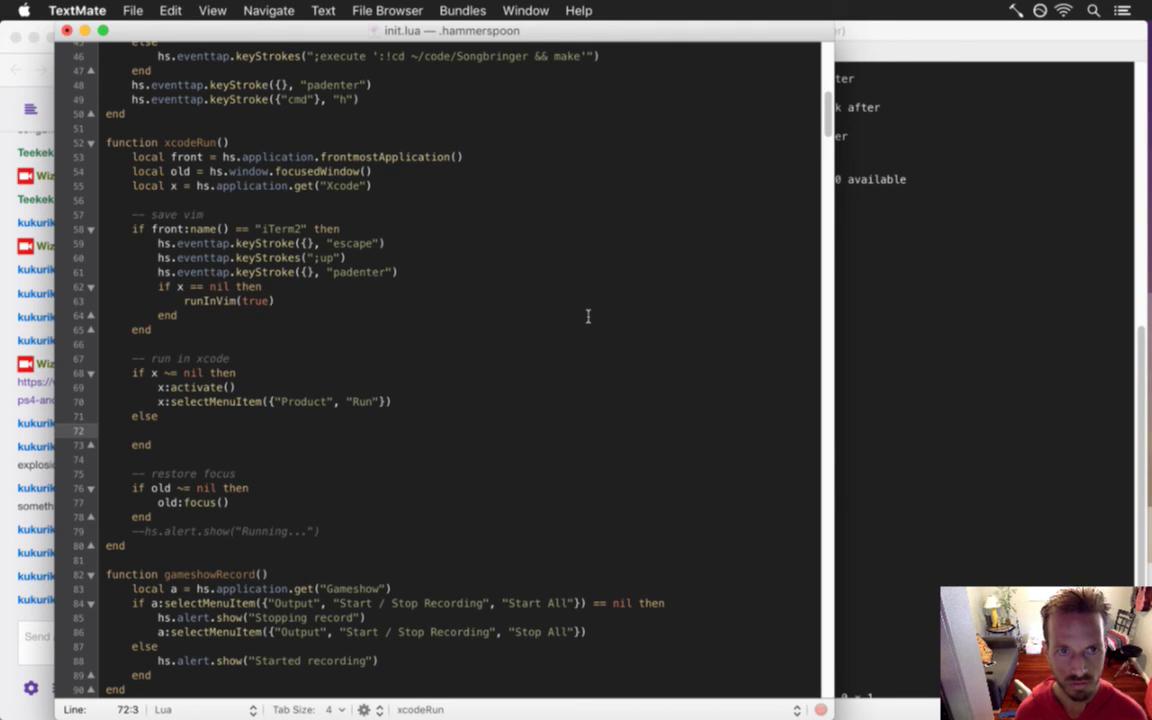
pyautogui.press('Up')
pyautogui.press('super+Left')
pyautogui.hotkey('shift', 'Down')
pyautogui.hotkey('shift', 'Down')
pyautogui.press('BackSpace')
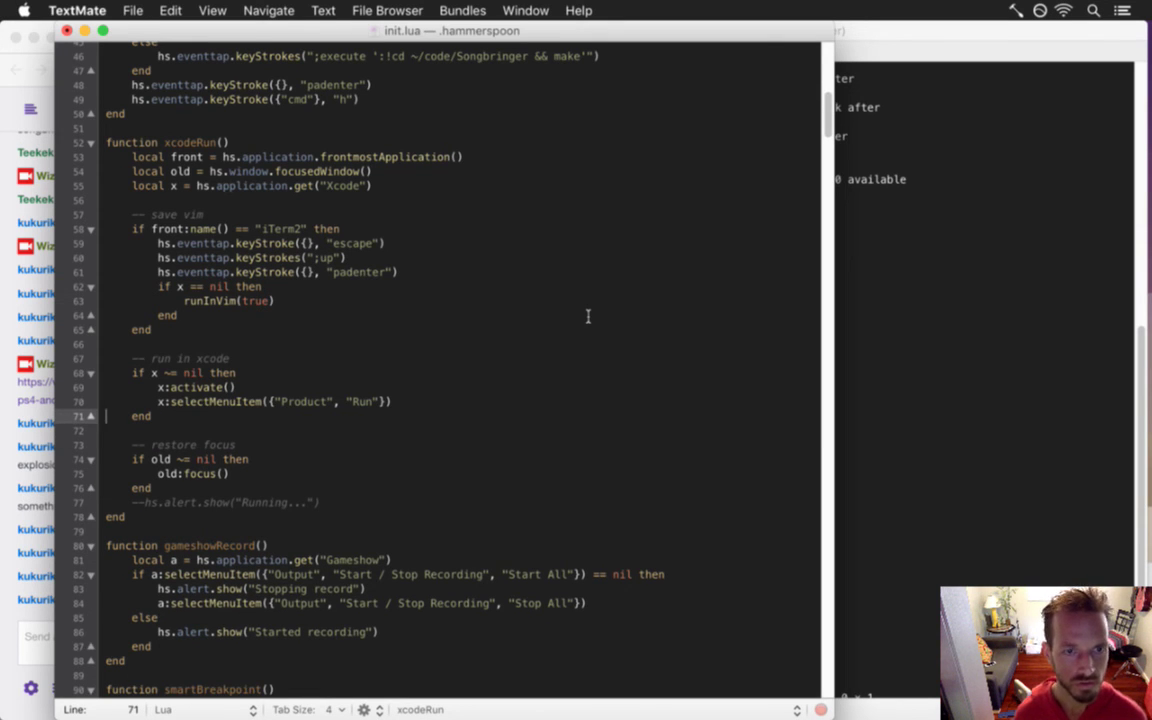
# Cut the nested "if x == nil then runInVim(true) end" block out of the iTerm2 save-vim branch of xcodeRun
pyautogui.press('Up')
pyautogui.press('Up')
pyautogui.press('Up')
pyautogui.press('Up')
pyautogui.press('Up')
pyautogui.press('Up')
pyautogui.press('Up')
pyautogui.press('Up')
pyautogui.press('Up')
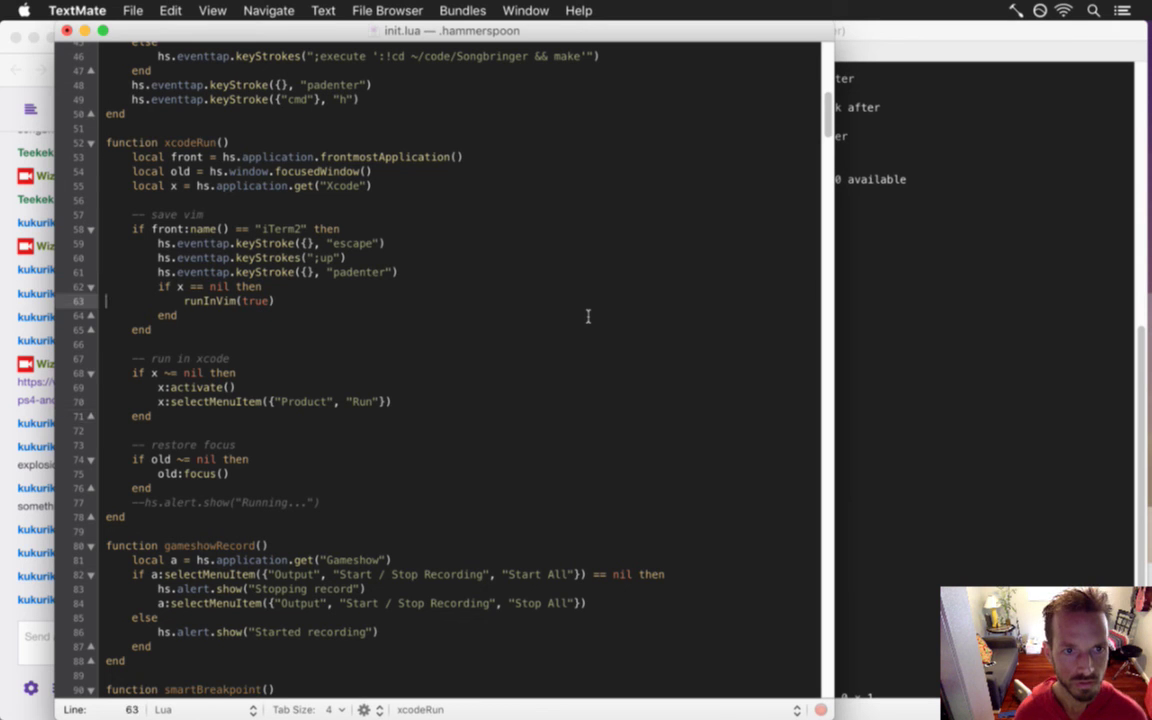
pyautogui.hotkey('shift', 'Down')
pyautogui.hotkey('shift', 'Down')
pyautogui.hotkey('ctrl', 'shift', 'k')
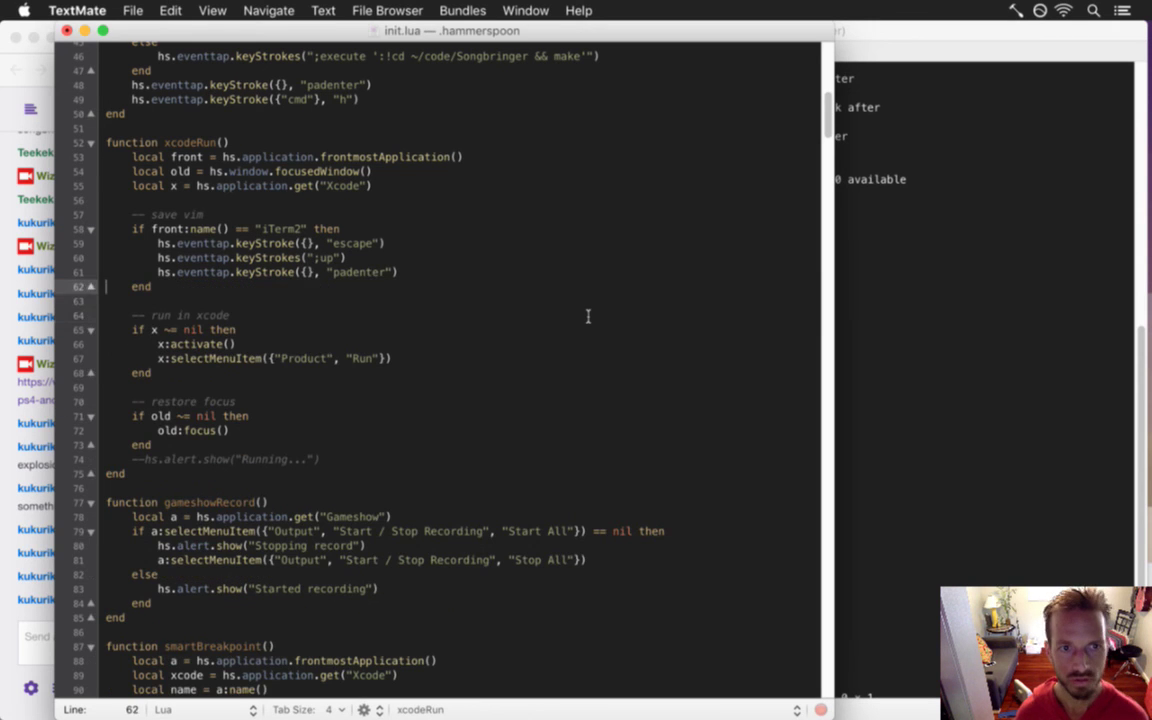
# Insert the "if x == nil then runInVim(true) end" block below the Product > Run line in xcodeRun's "run in xcode" section
pyautogui.press('Down')
pyautogui.press('Down')
pyautogui.press('Down')
pyautogui.press('Down')
pyautogui.press('Down')
pyautogui.press('Down')
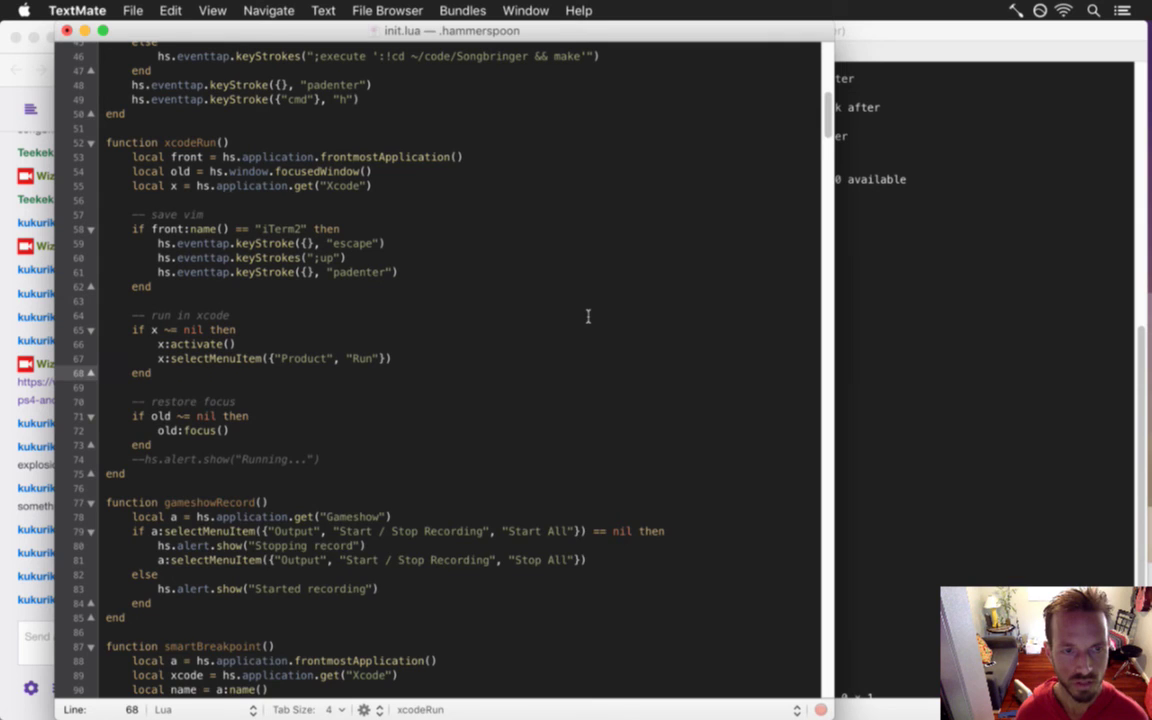
pyautogui.write('if x == nil then runInVim(true) end')
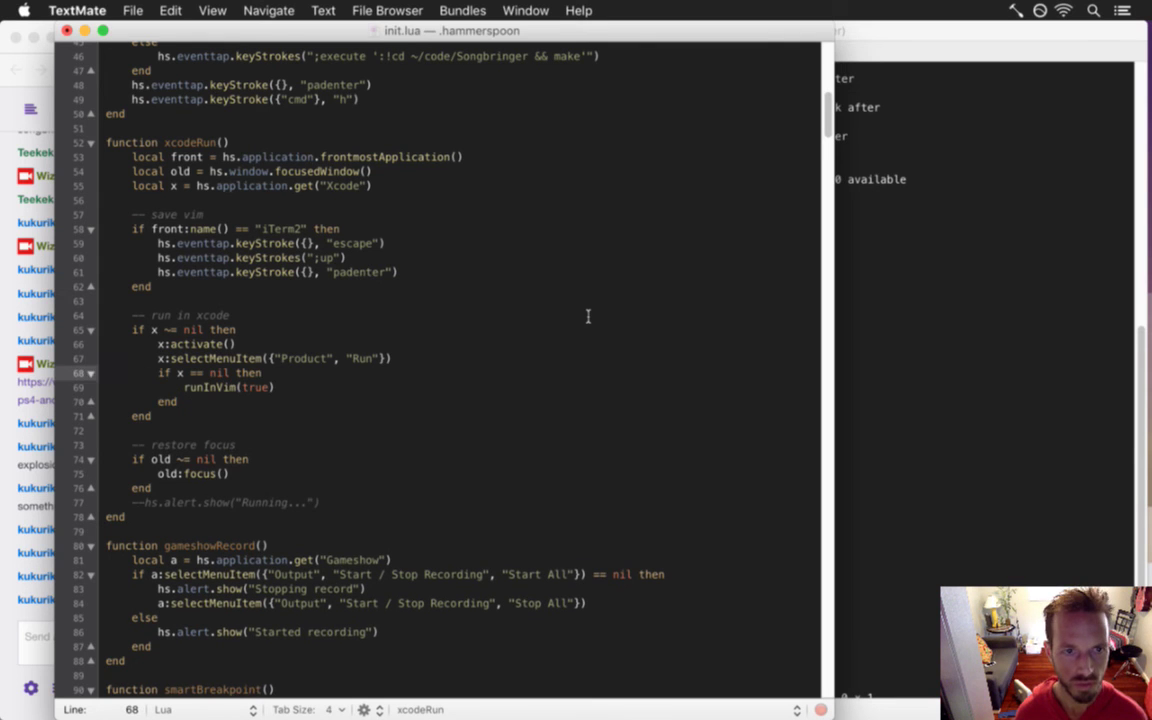
# Replace the nested "if x == nil then" line in xcodeRun's run-in-xcode block with an "else" above runInVim(true)
pyautogui.press('Return')
pyautogui.press('Up')
pyautogui.write('else')
pyautogui.press('Down')
pyautogui.press('super+Left')
pyautogui.hotkey('shift', 'Down')
pyautogui.press('BackSpace')
# Duplicate the line local x = hs.application.get("Xcode") at the start of xcodeRun
pyautogui.press('Up')
pyautogui.press('Up')
pyautogui.press('Up')
pyautogui.press('Up')
pyautogui.press('Up')
pyautogui.press('Up')
pyautogui.press('Up')
pyautogui.press('Up')
pyautogui.press('Up')
pyautogui.press('Up')
pyautogui.press('Up')
pyautogui.press('Up')
pyautogui.press('Up')
pyautogui.press('Up')
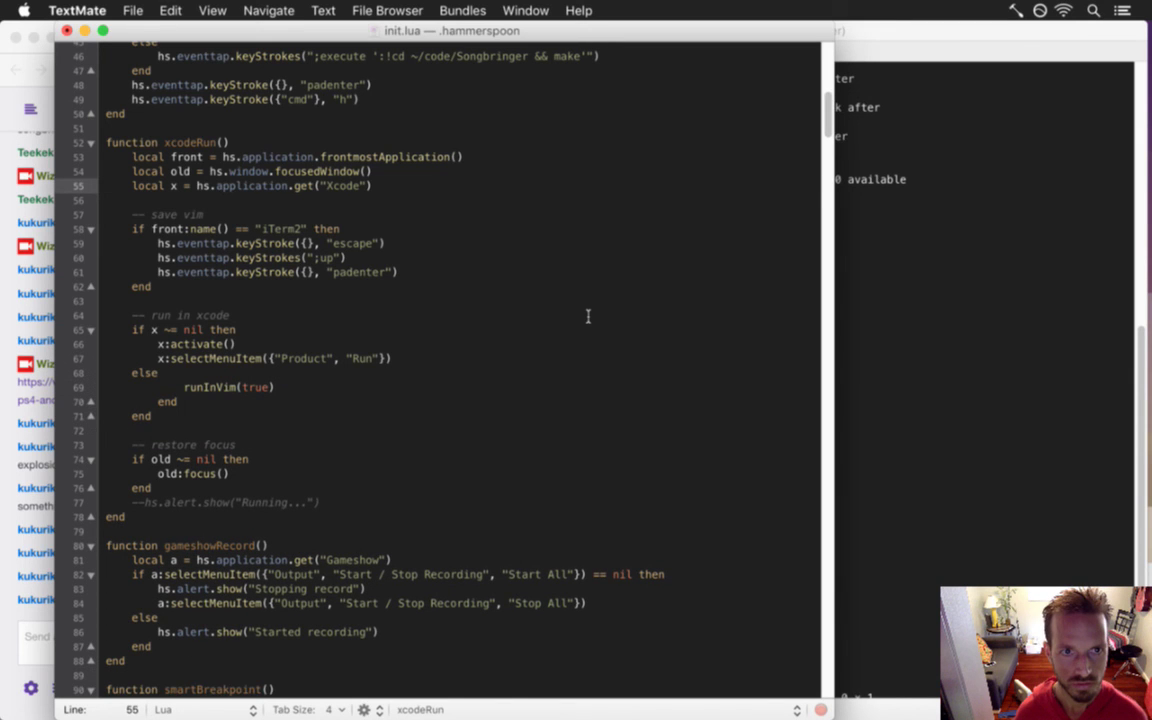
pyautogui.hotkey('shift', 'Down')
pyautogui.press('super+c')
pyautogui.hotkey('shift', 'Up')
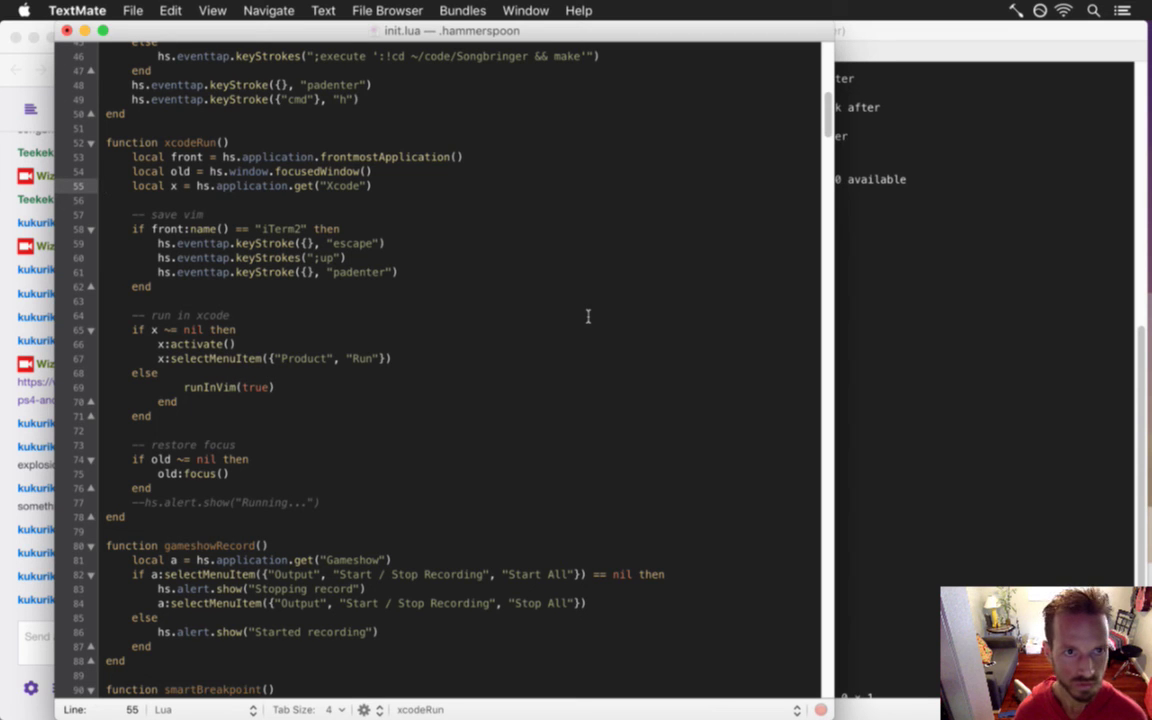
pyautogui.press('super+v')
# Rename the variable in the first of the duplicate application.get lines to iterm and in the second to xcode
pyautogui.press('Up')
pyautogui.hotkey('alt', 'Right')
pyautogui.hotkey('alt', 'Right')
pyautogui.hotkey('alt', 'Right')
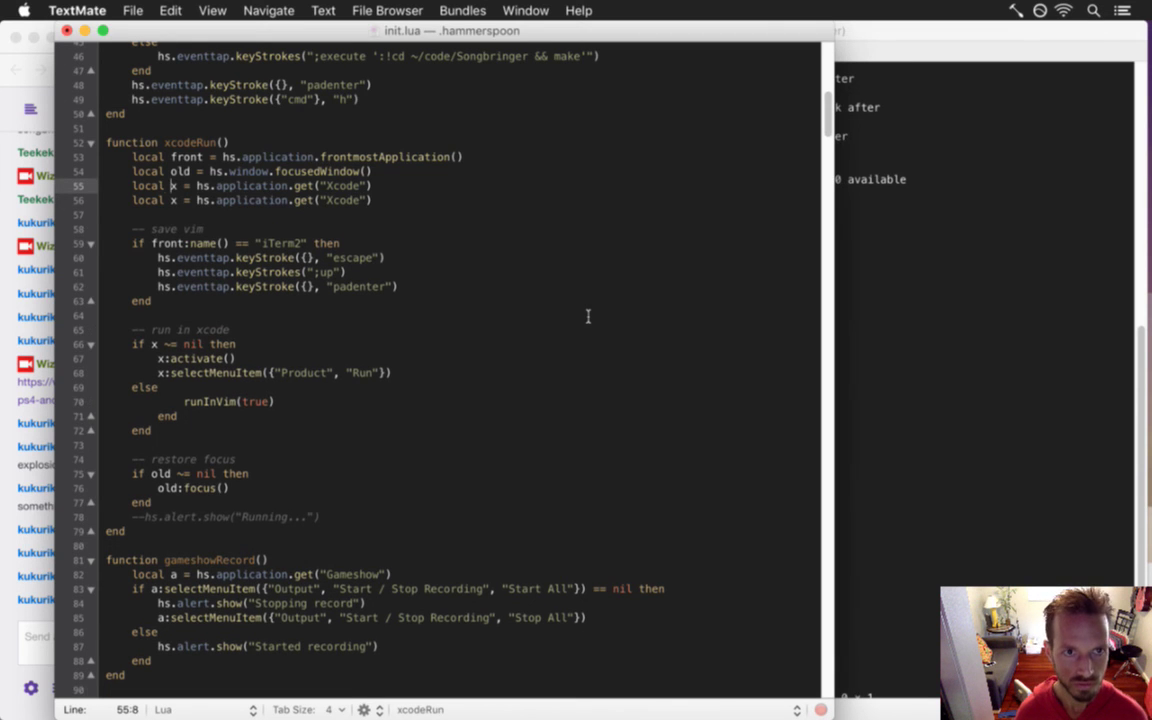
pyautogui.press('Delete')
pyautogui.write('iterm')
pyautogui.press('Down')
pyautogui.press('Left')
pyautogui.press('Left')
pyautogui.press('Left')
pyautogui.press('Left')
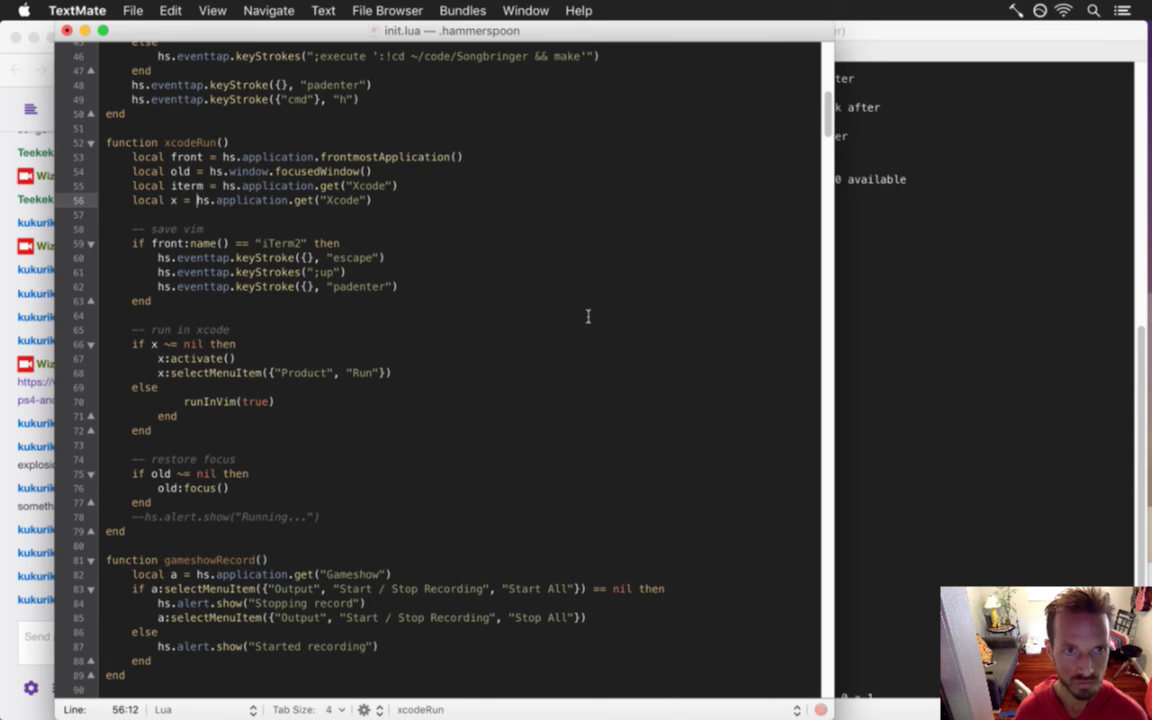
pyautogui.write('code')
# Change the application name fetched for the iterm variable to "iTerm2"
pyautogui.press('Up')
pyautogui.press('super+Right')
pyautogui.press('Left')
pyautogui.press('Left')
pyautogui.press('BackSpace')
pyautogui.press('BackSpace')
pyautogui.press('BackSpace')
pyautogui.press('BackSpace')
pyautogui.press('BackSpace')
pyautogui.write('iTerm2')
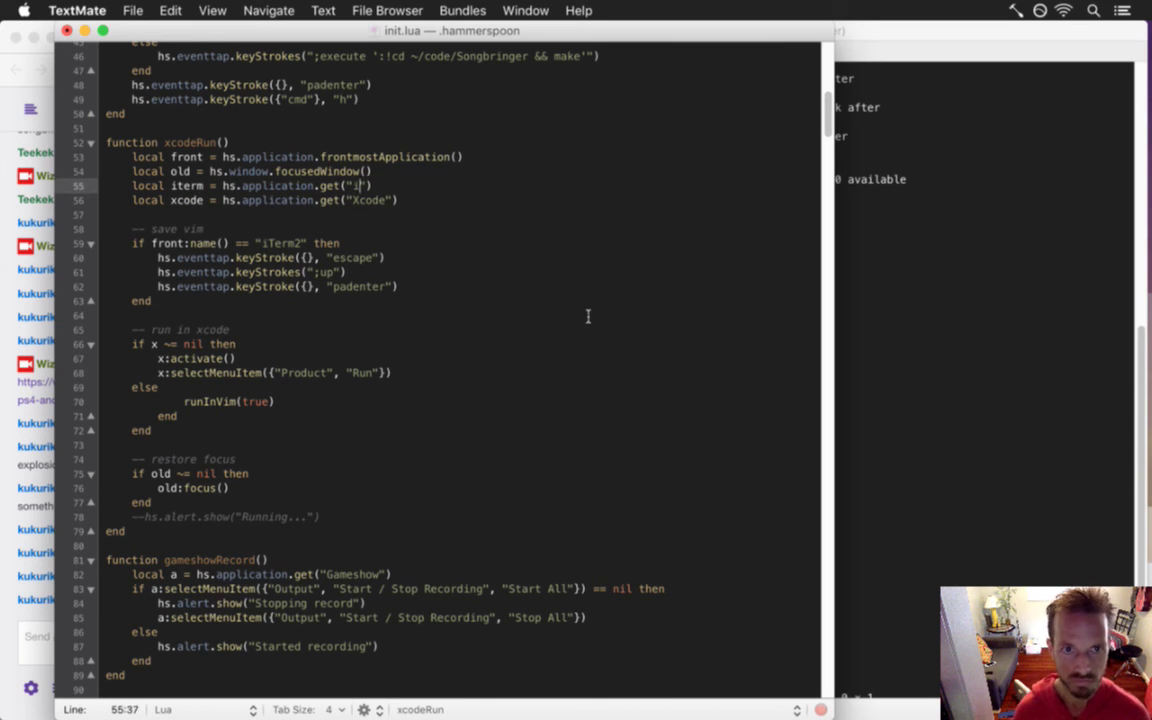
# Examine the front:name() condition that guards the save-vim keystrokes in xcodeRun
pyautogui.press('Down')
pyautogui.press('Down')
pyautogui.press('Down')
pyautogui.press('Down')
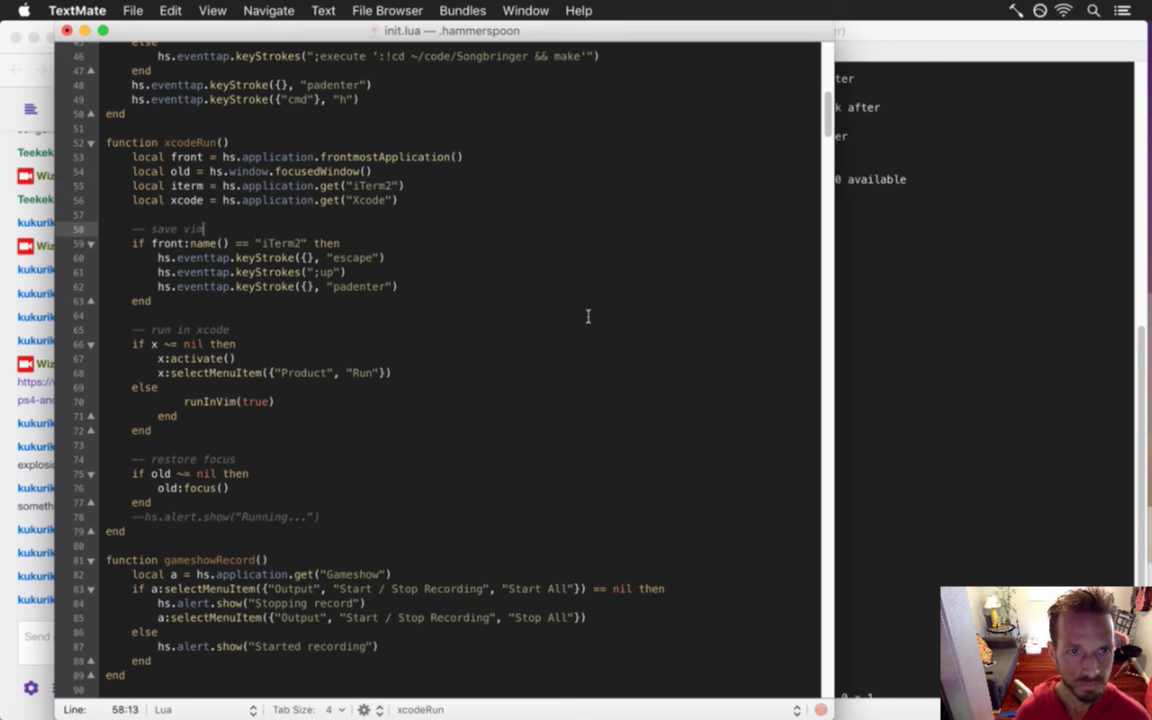
pyautogui.hotkey('alt', 'Left')
pyautogui.hotkey('alt', 'Left')
pyautogui.hotkey('alt', 'Left')
pyautogui.hotkey('alt', 'Left')
pyautogui.press('Left')
pyautogui.press('Left')
pyautogui.press('Left')
pyautogui.press('Left')
pyautogui.press('Left')
pyautogui.press('Left')
pyautogui.press('Left')
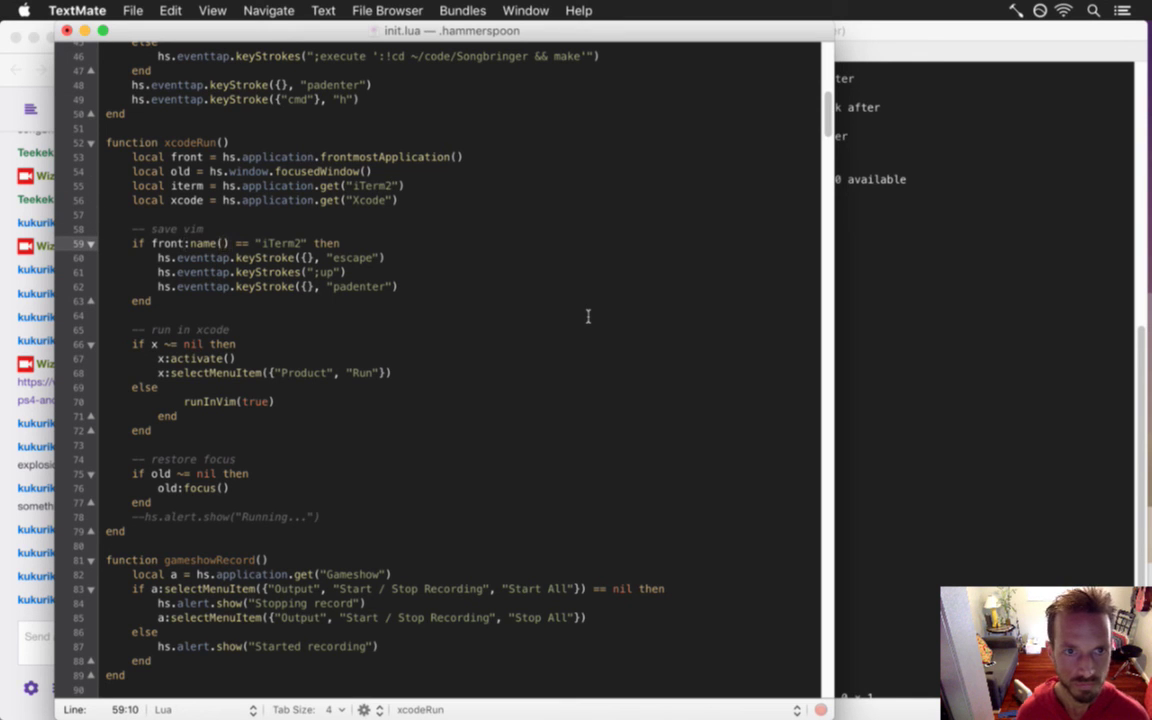
pyautogui.press('Down')
pyautogui.press('super+Left')
pyautogui.press('super+Left')
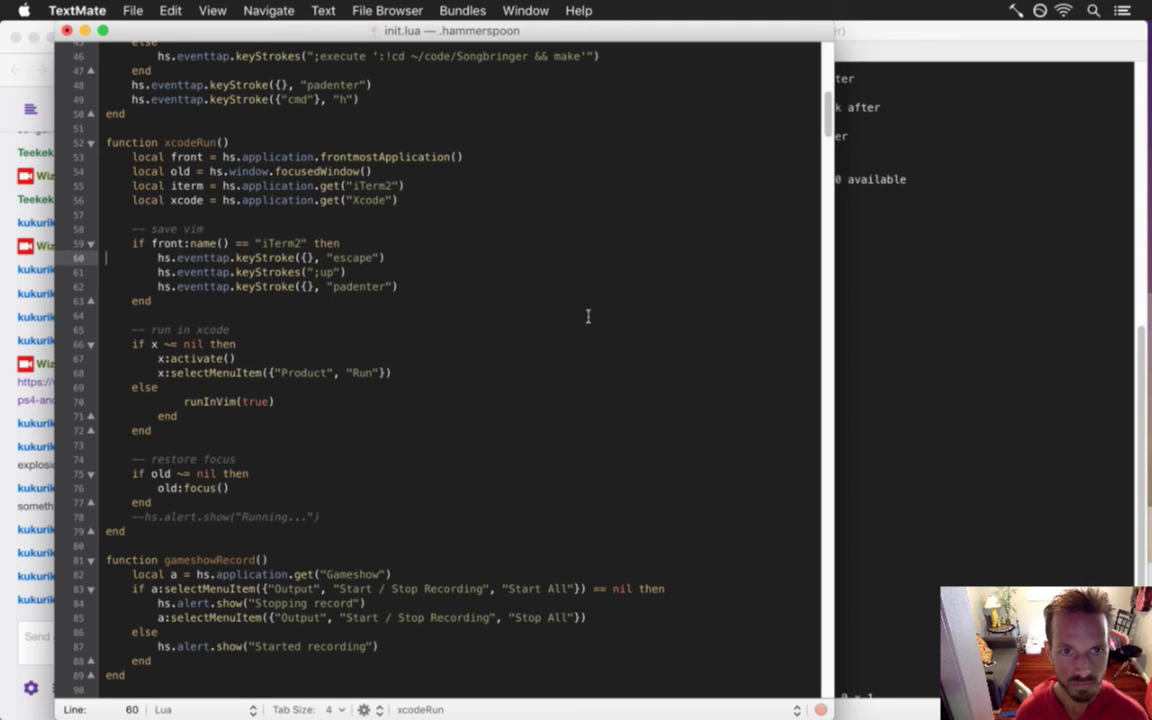
pyautogui.press('Up')
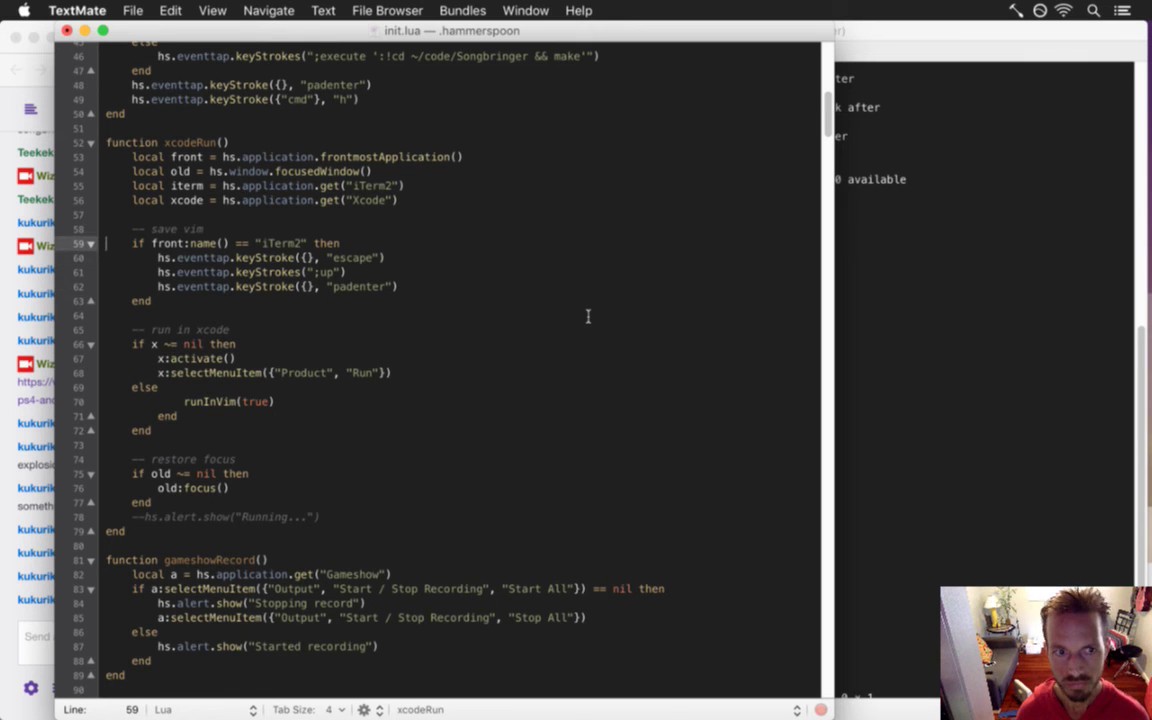
# Check how iTerm is named among the running applications, then return to init.lua in TextMate
pyautogui.press('super+Tab')
pyautogui.press('super+Tab')
pyautogui.press('super+Tab')
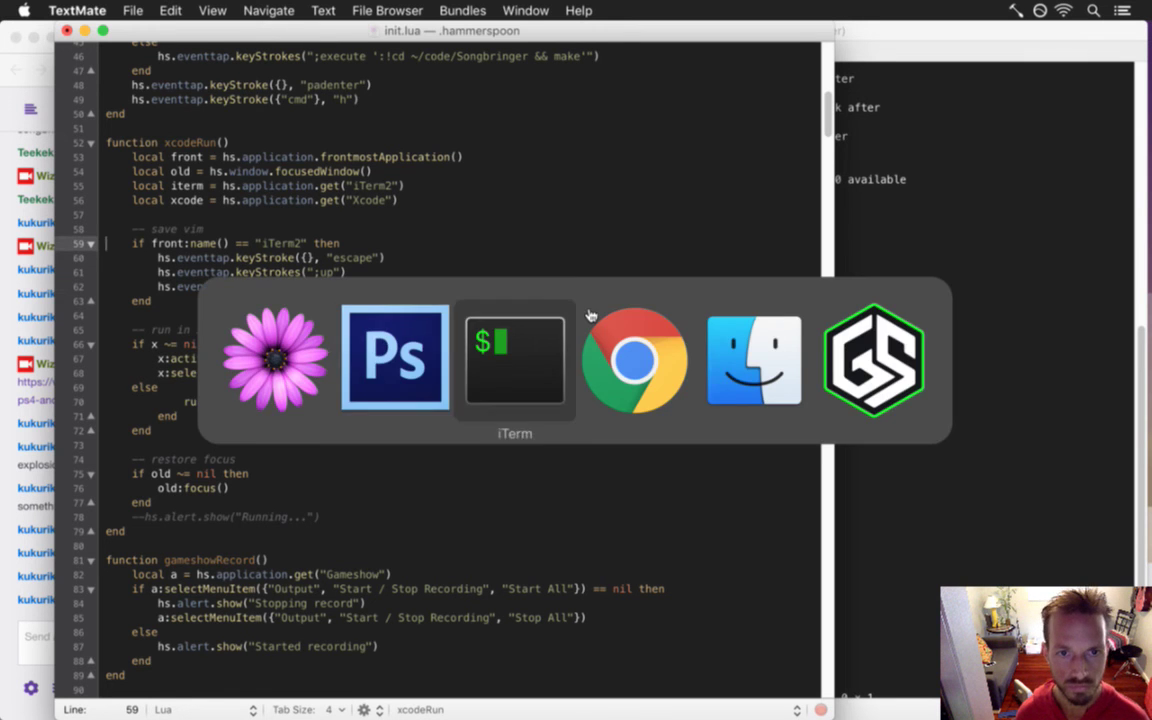
pyautogui.press('super+Tab')
pyautogui.press('super+Tab')
pyautogui.press('super+Tab')
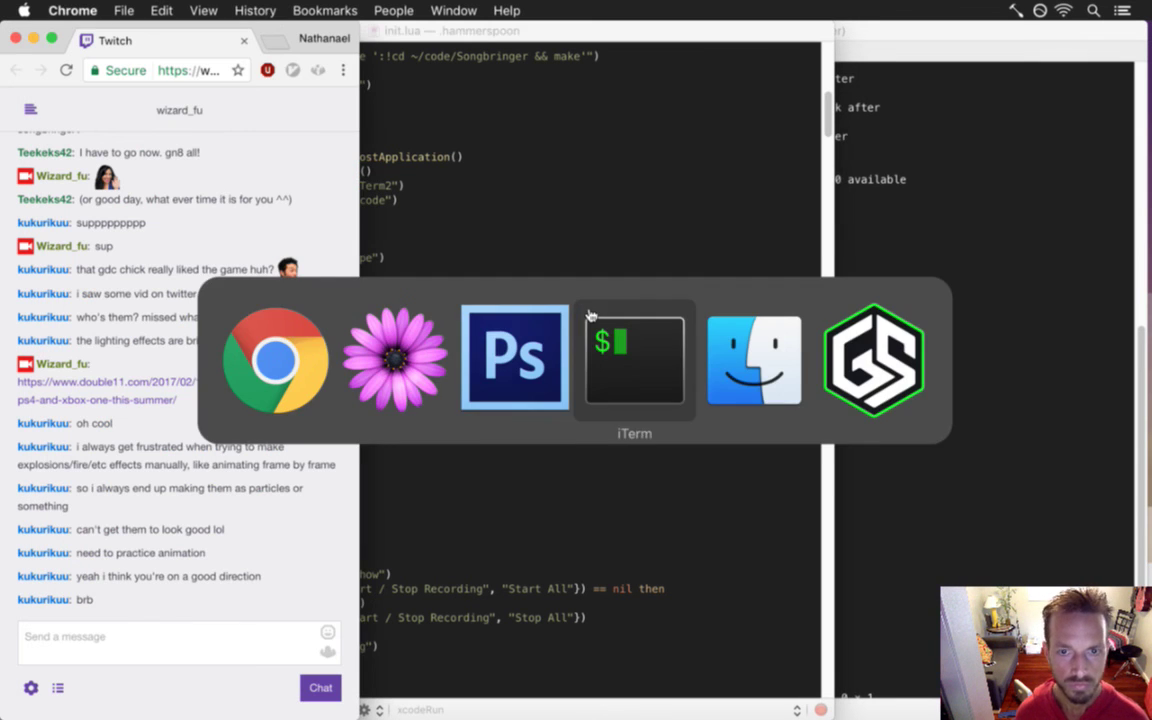
pyautogui.press('super+Tab')
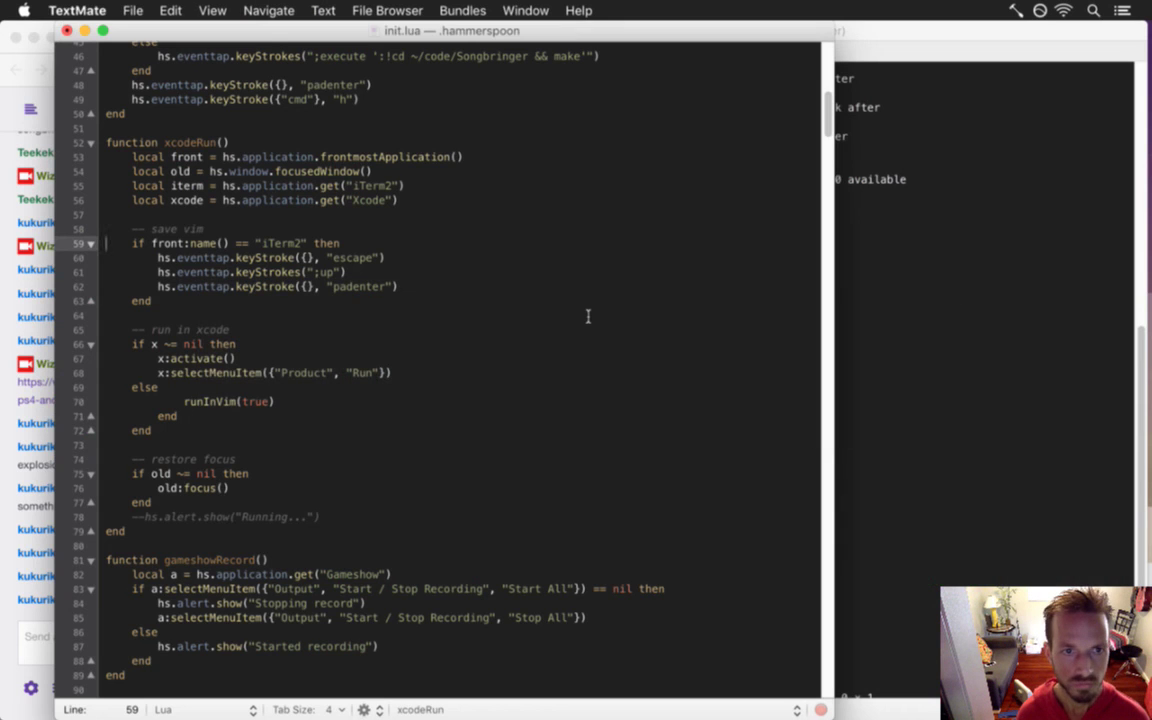
# Copy the save-vim condition front:name() == "iTerm2" and replace it in the if statement with iterm ~= nil
pyautogui.press('Down')
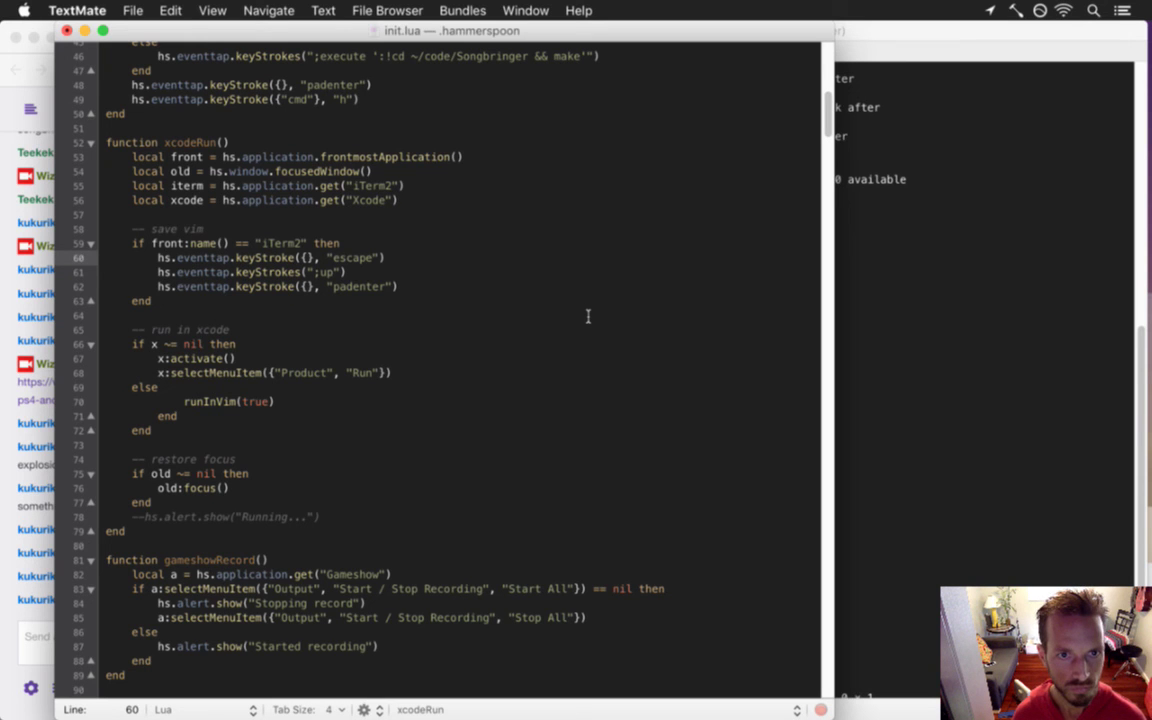
pyautogui.press('Up')
pyautogui.press('Up')
pyautogui.press('Down')
pyautogui.press('Right')
pyautogui.press('Right')
pyautogui.press('Right')
pyautogui.press('Right')
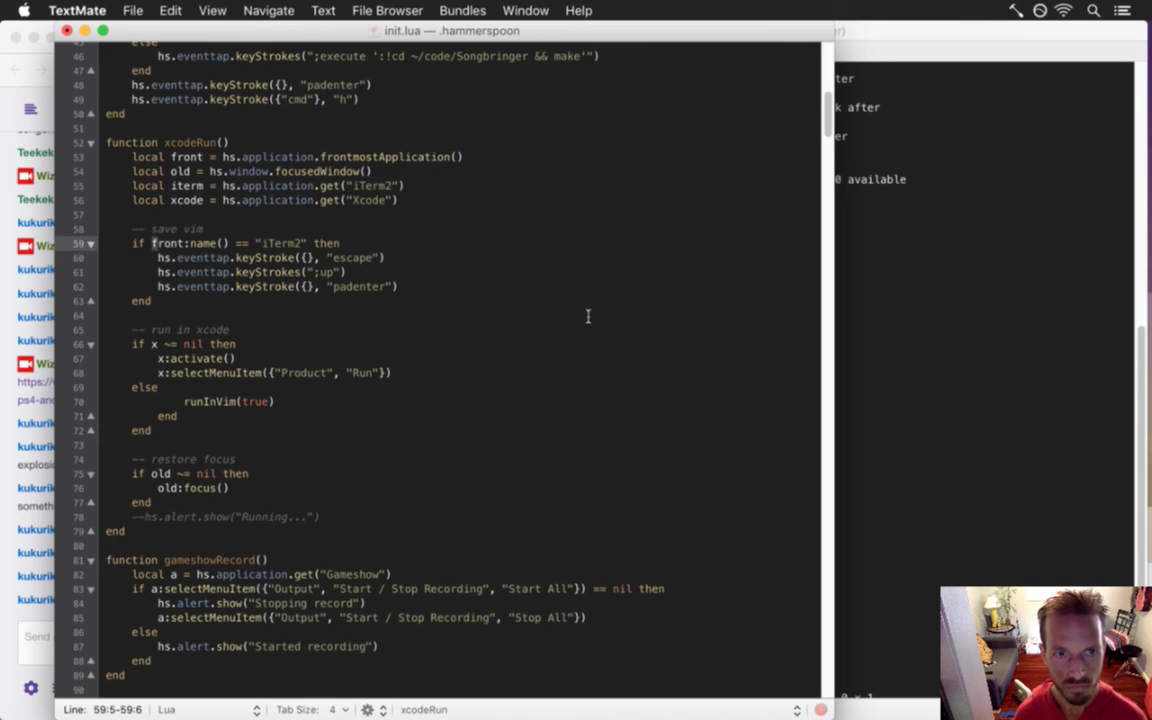
pyautogui.hotkey('shift', 'Right')
pyautogui.hotkey('shift', 'Right')
pyautogui.hotkey('shift', 'Right')
pyautogui.hotkey('shift', 'Right')
pyautogui.hotkey('shift', 'Right')
pyautogui.hotkey('shift', 'Right')
pyautogui.hotkey('shift', 'Right')
pyautogui.hotkey('shift', 'Right')
pyautogui.hotkey('shift', 'Right')
pyautogui.hotkey('shift', 'Right')
pyautogui.hotkey('shift', 'Right')
pyautogui.hotkey('shift', 'Right')
pyautogui.hotkey('shift', 'Right')
pyautogui.hotkey('shift', 'Right')
pyautogui.hotkey('shift', 'Right')
pyautogui.hotkey('shift', 'Right')
pyautogui.hotkey('shift', 'Right')
pyautogui.hotkey('shift', 'Right')
pyautogui.hotkey('shift', 'Right')
pyautogui.hotkey('shift', 'Right')
pyautogui.press('super+c')
pyautogui.press('BackSpace')
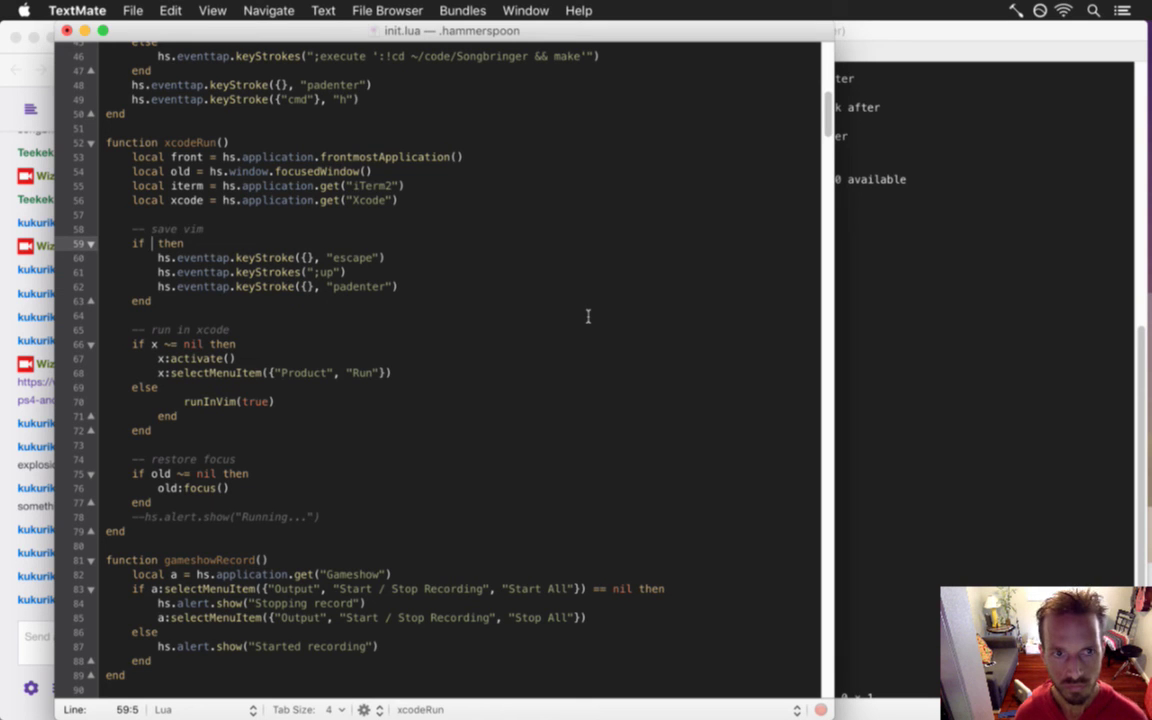
pyautogui.write('ite')
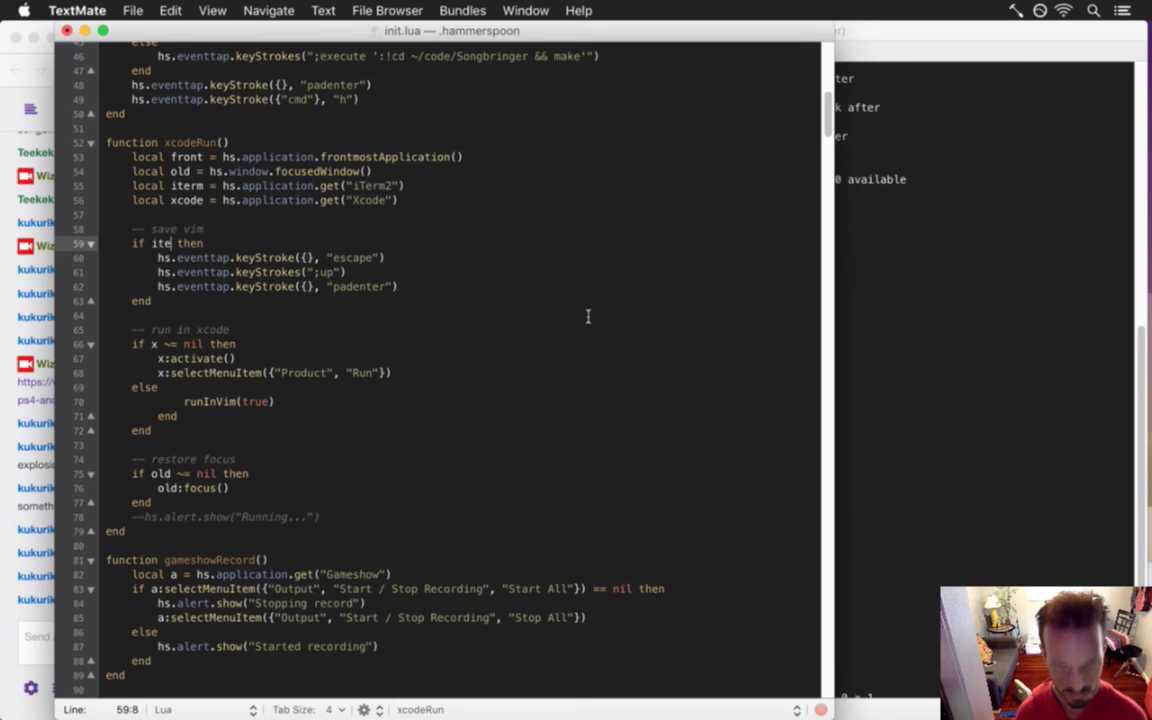
pyautogui.write('rm ~= nil')
# Paste the copied condition on its own indented line inside the iterm block and put "if" in front of it
pyautogui.press('Down')
pyautogui.press('super+Left')
pyautogui.press('super+v')
pyautogui.press('Return')
pyautogui.press('Up')
pyautogui.press('Tab')
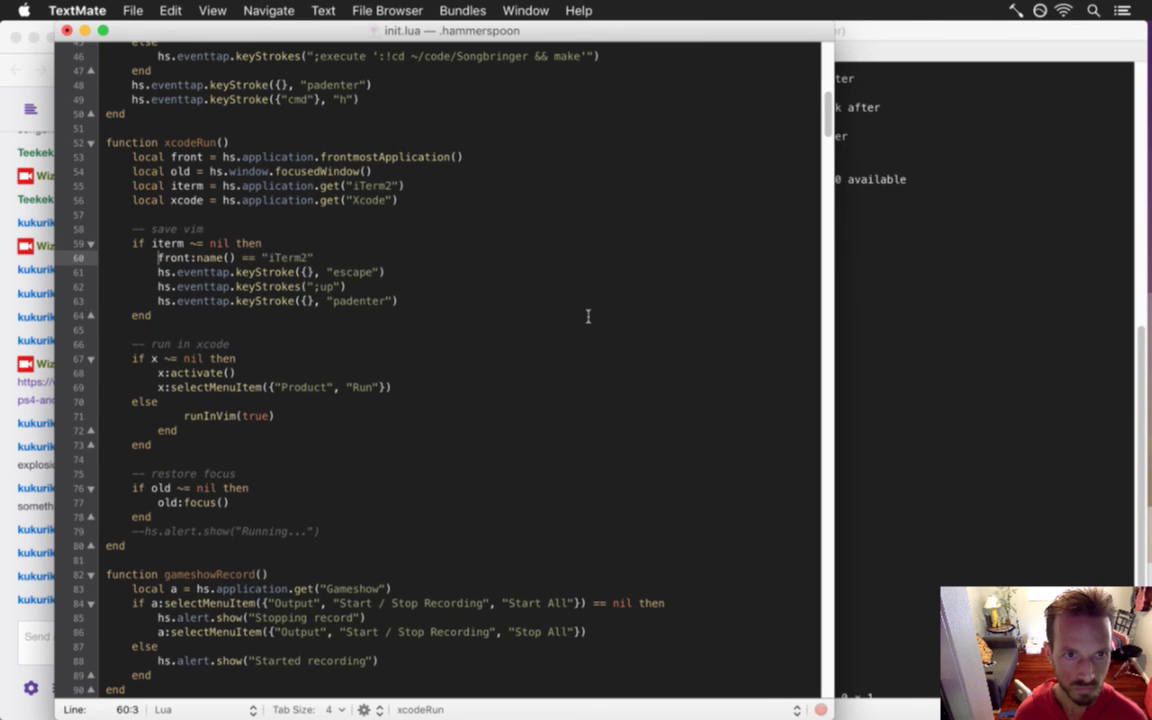
pyautogui.write('if')
# Change the nested comparison with "iTerm2" to ~= and end the line with "then"
pyautogui.press('super+Right')
pyautogui.press('Left')
pyautogui.press('Left')
pyautogui.press('Left')
pyautogui.press('Left')
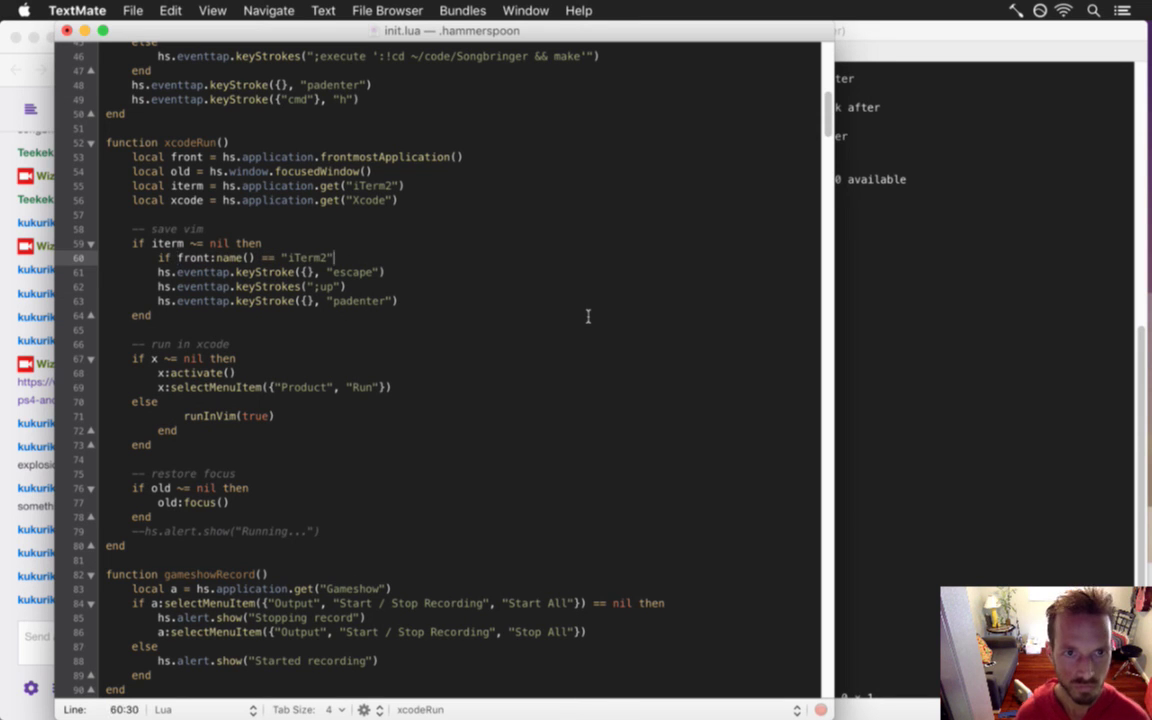
pyautogui.press('Left')
pyautogui.press('Left')
pyautogui.press('Left')
pyautogui.press('Left')
pyautogui.press('Left')
pyautogui.press('Left')
pyautogui.press('Left')
pyautogui.press('Left')
pyautogui.press('Right')
pyautogui.press('Right')
pyautogui.press('BackSpace')
pyautogui.write('~')
pyautogui.press('super+Right')
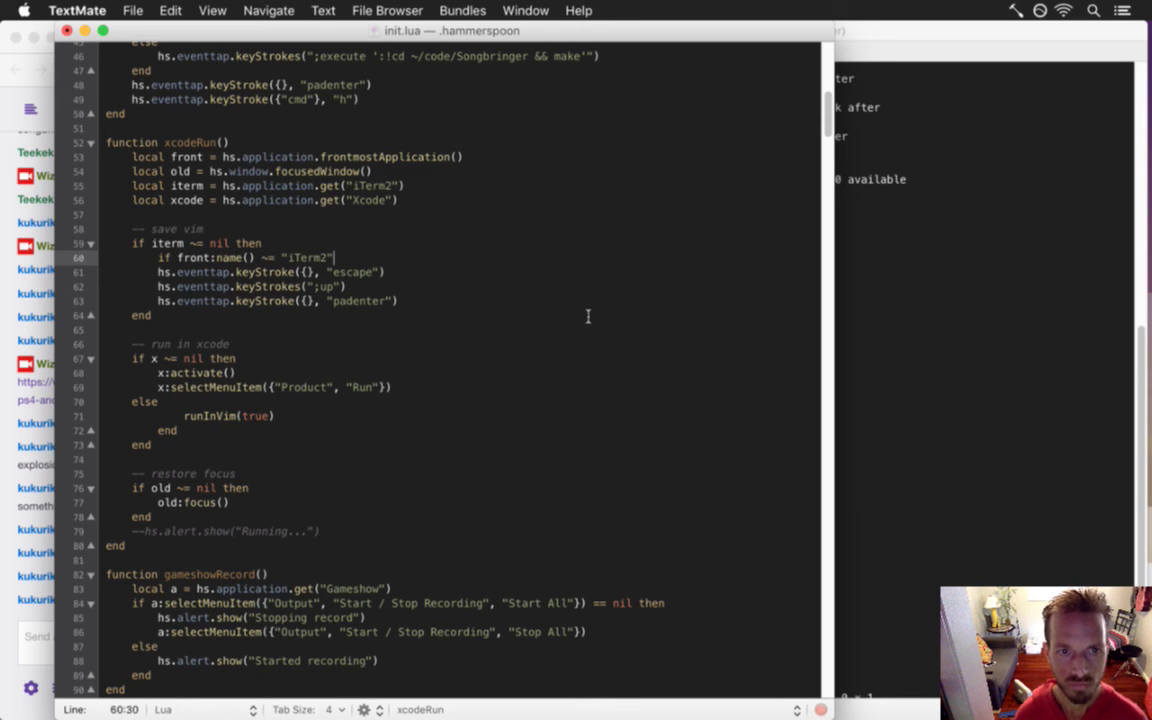
pyautogui.write('then')
# Add iterm:activate() inside the nested if and close it with "end" above the escape keystroke
pyautogui.press('Return')
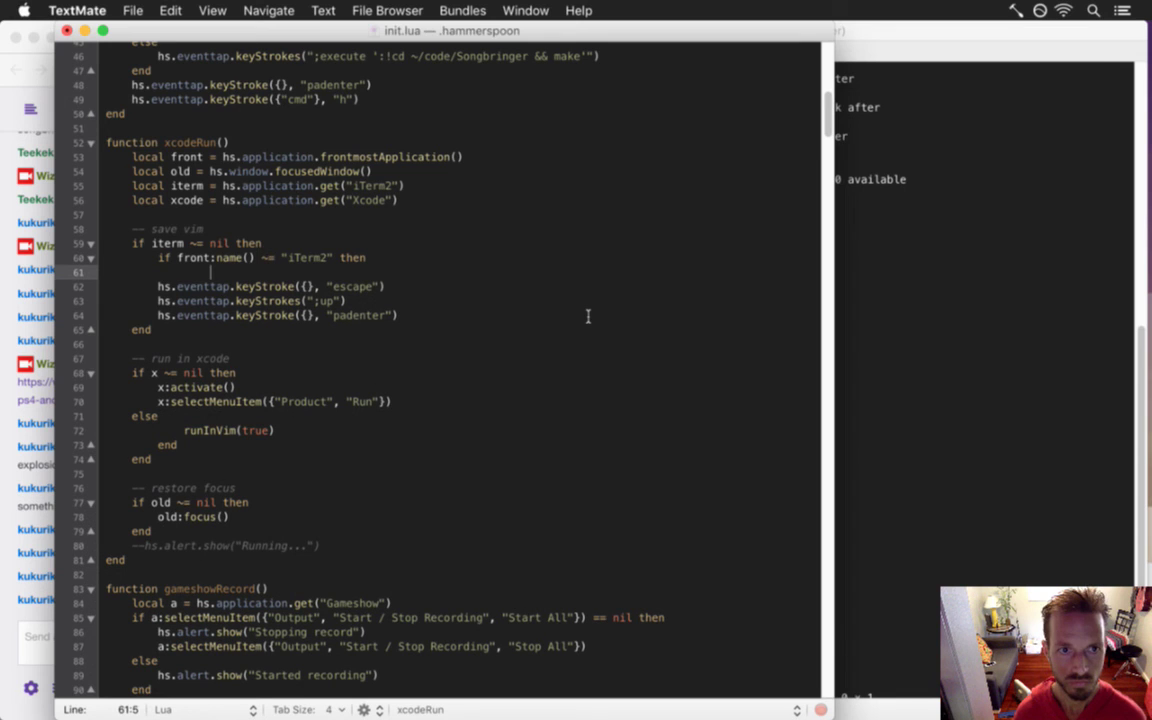
pyautogui.write('iterm:act')
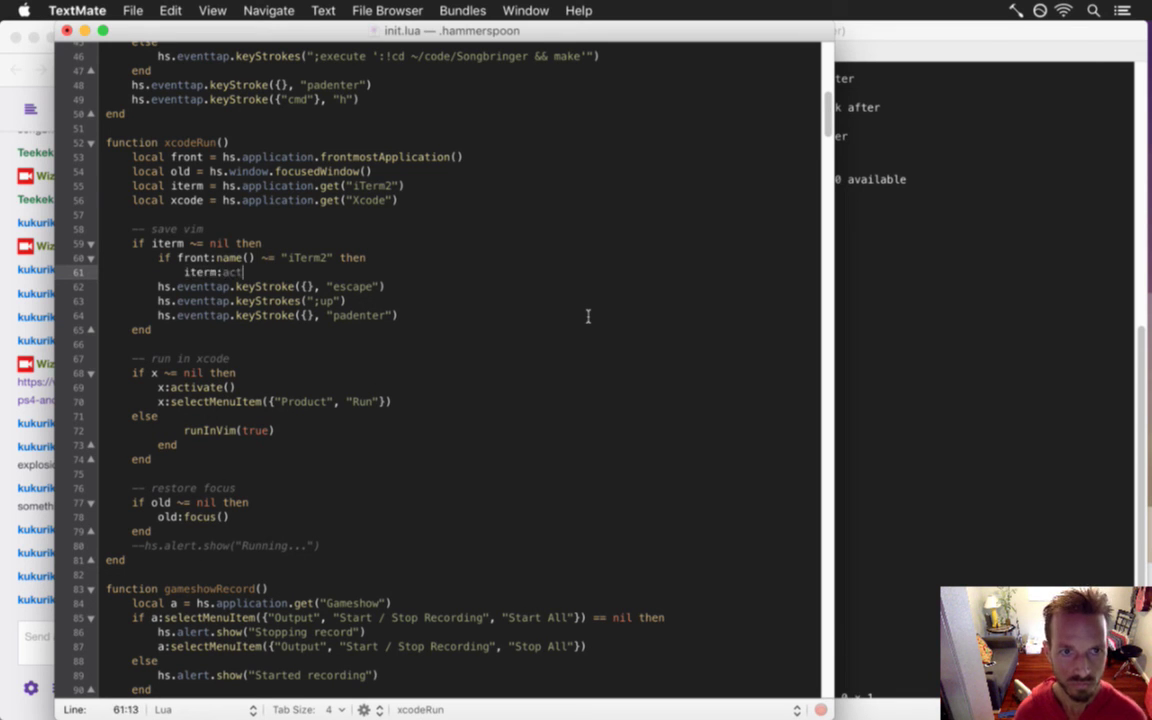
pyautogui.write('ivate()')
pyautogui.press('Return')
pyautogui.write('end')
pyautogui.press('Down')
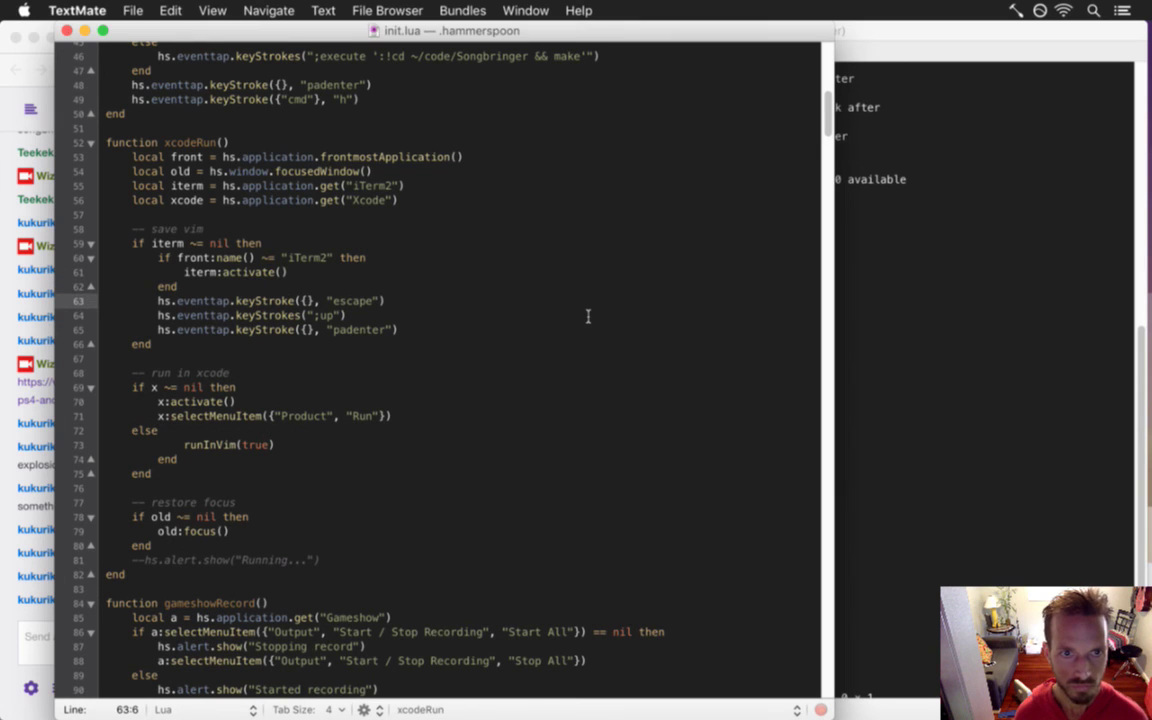
# Save init.lua and inspect the latest load result in the Hammerspoon Console before returning to the script
pyautogui.press('super+s')
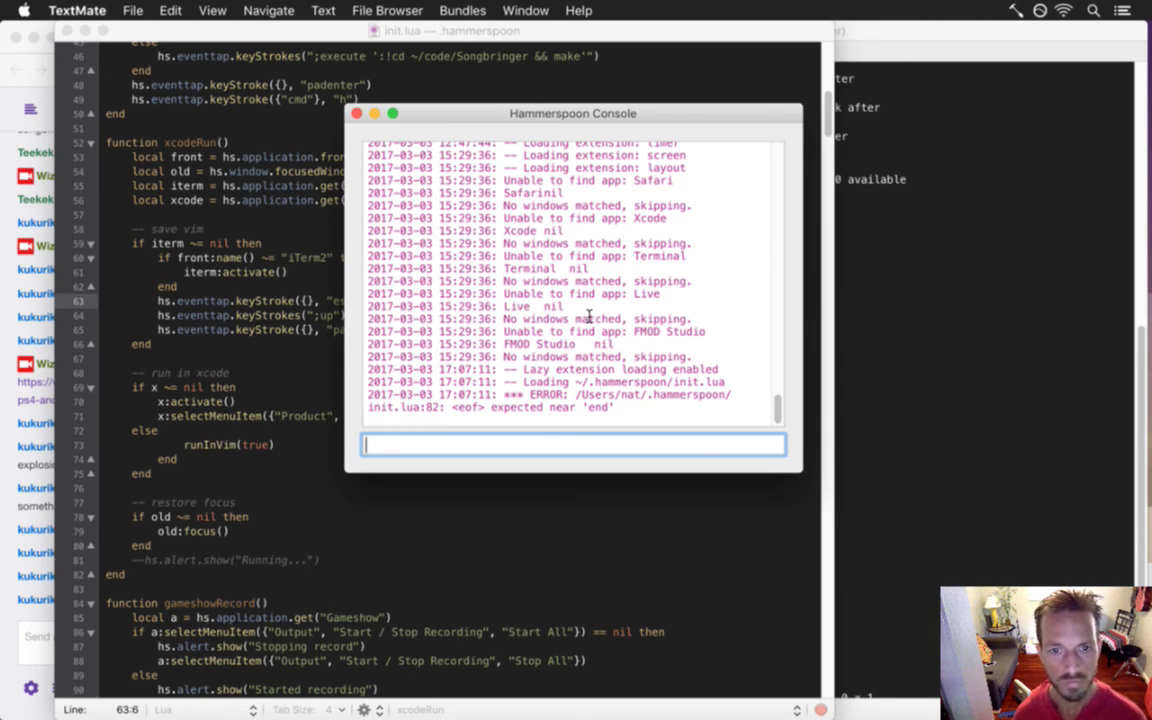
pyautogui.moveTo(469, 400); pyautogui.dragTo(613, 405)
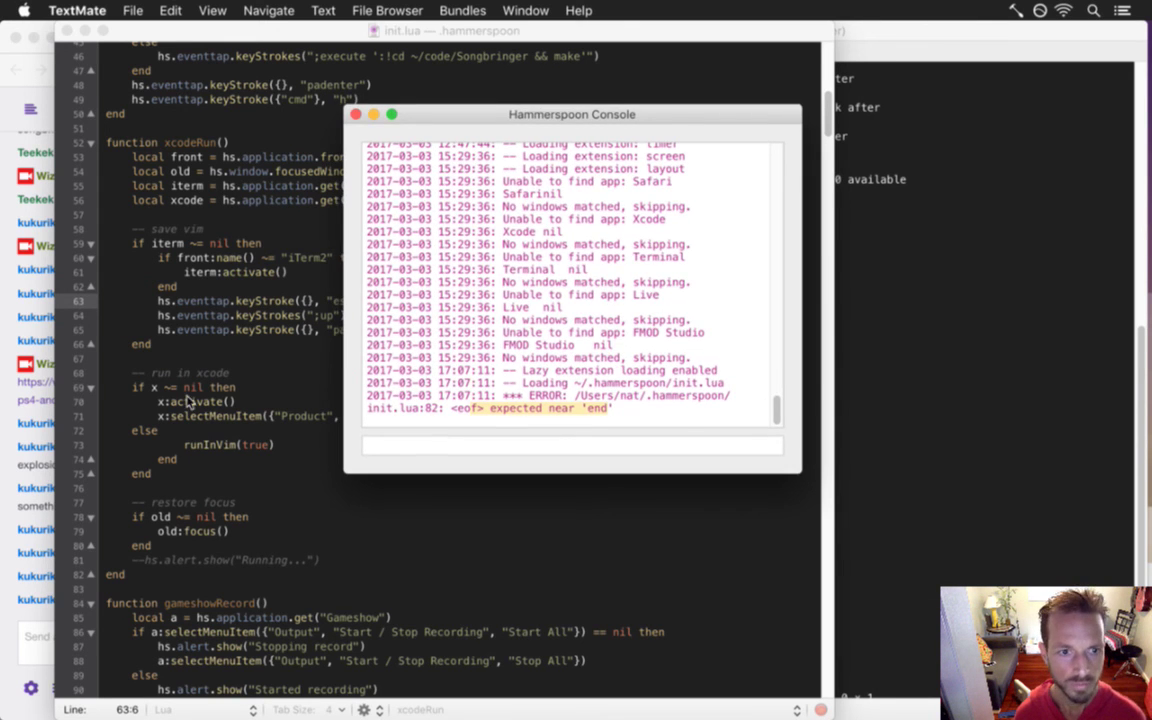
pyautogui.click(321, 105)
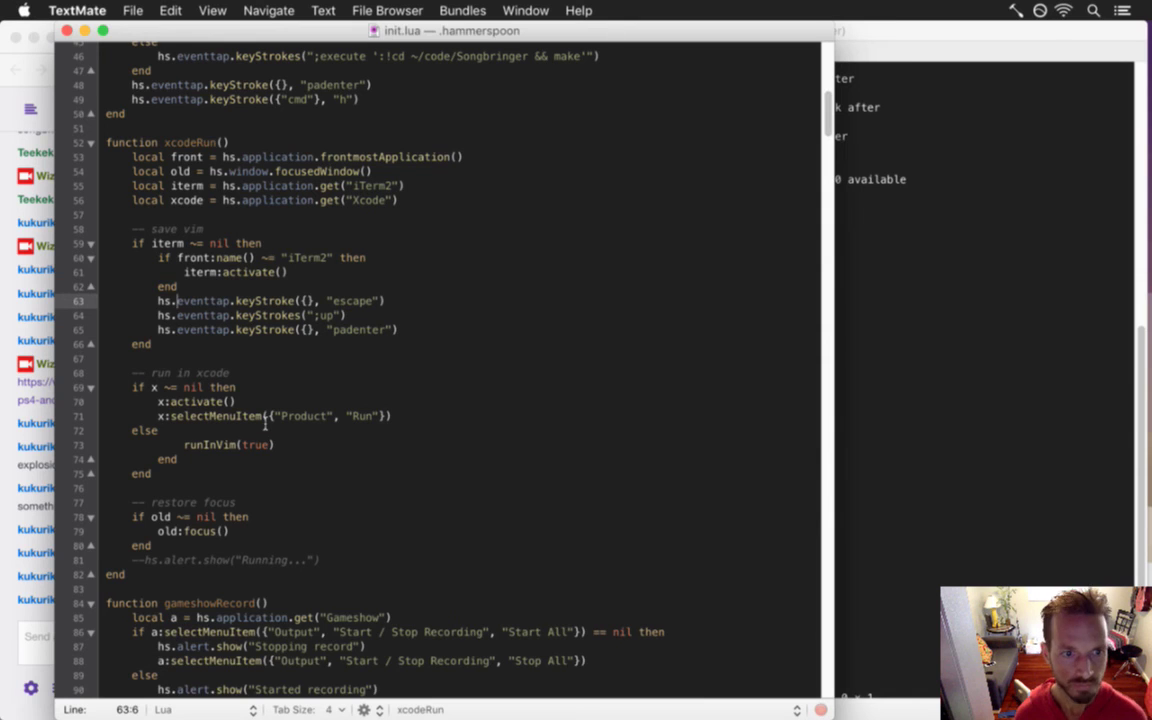
# Copy the runInVim(true) line and the "end" below it from the Xcode block and delete them along with the "else"
pyautogui.press('Up')
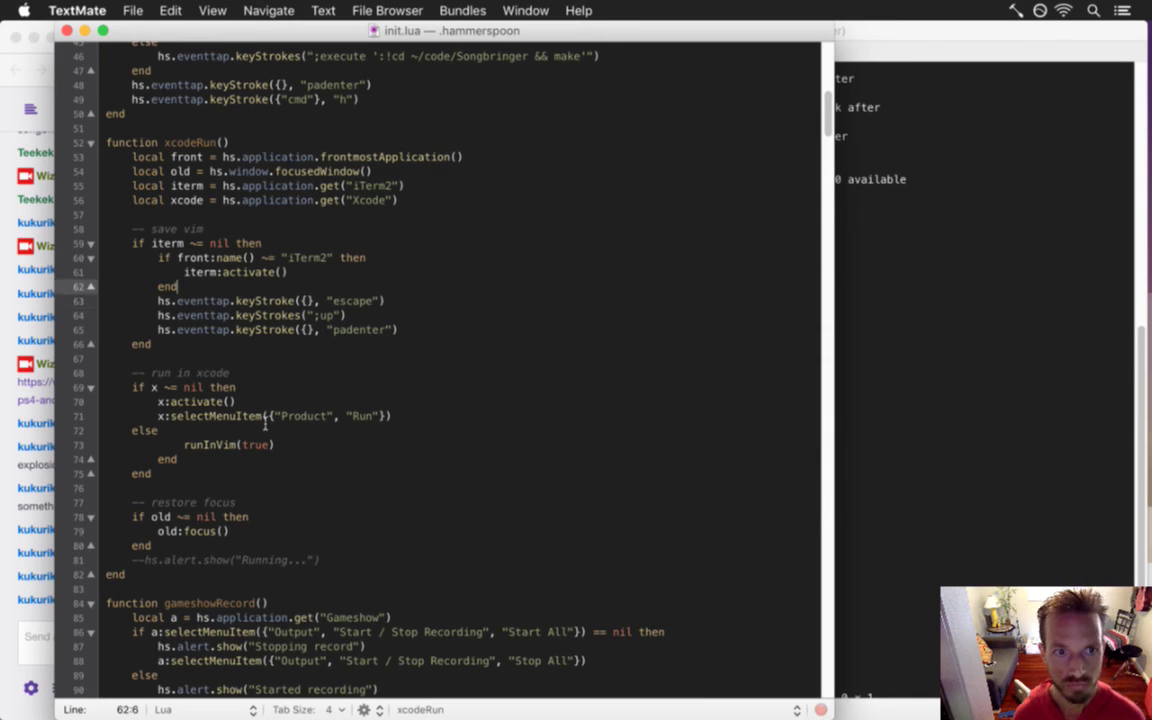
pyautogui.press('Down')
pyautogui.press('Down')
pyautogui.press('Down')
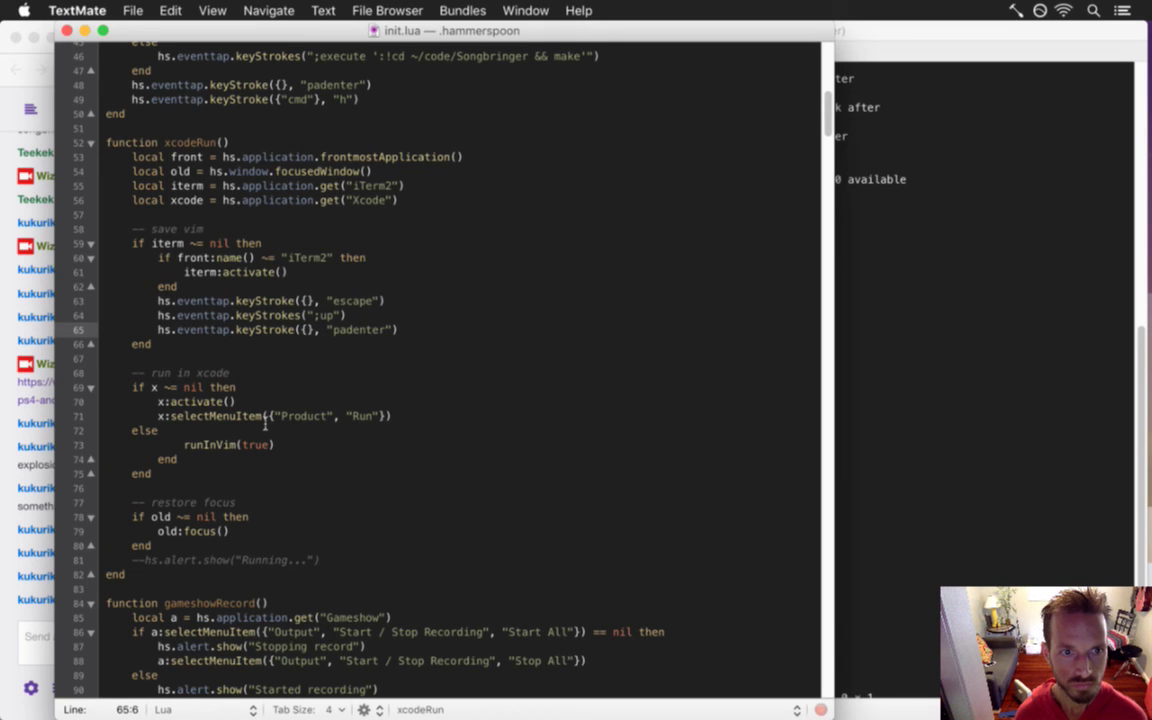
pyautogui.press('Down')
pyautogui.press('Down')
pyautogui.press('Down')
pyautogui.press('Down')
pyautogui.press('Down')
pyautogui.press('Down')
pyautogui.press('Down')
pyautogui.press('Down')
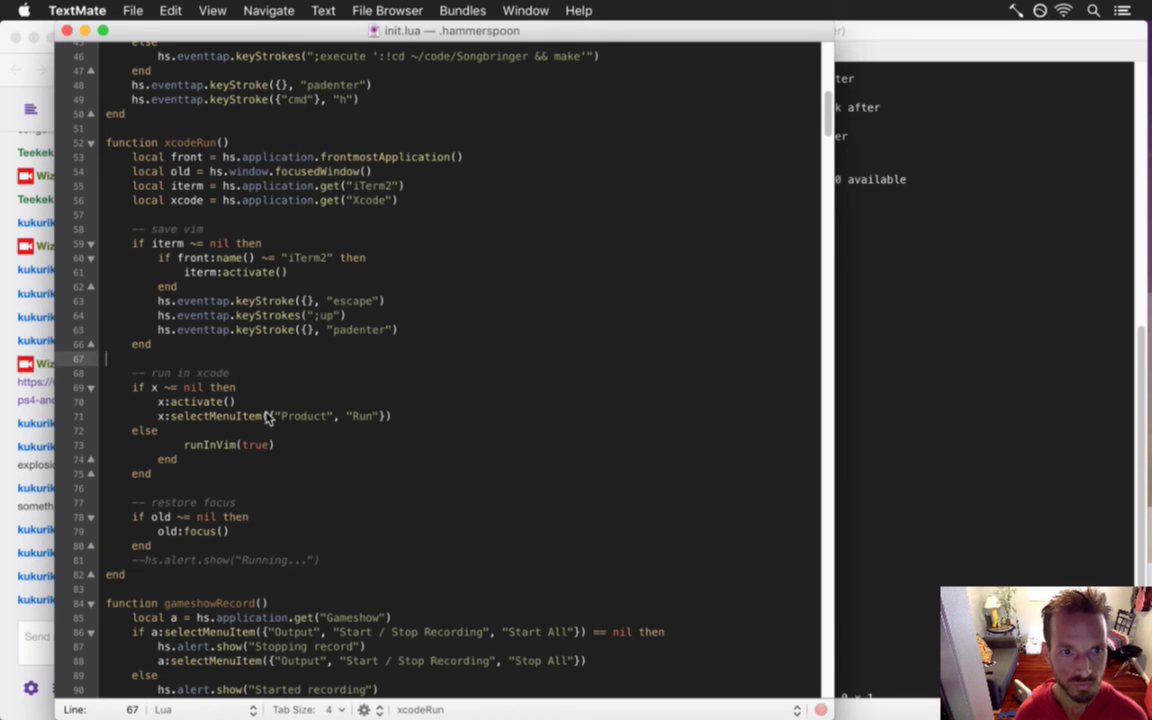
pyautogui.press('super+Left')
pyautogui.hotkey('shift', 'Down')
pyautogui.hotkey('shift', 'Down')
pyautogui.press('super+c')
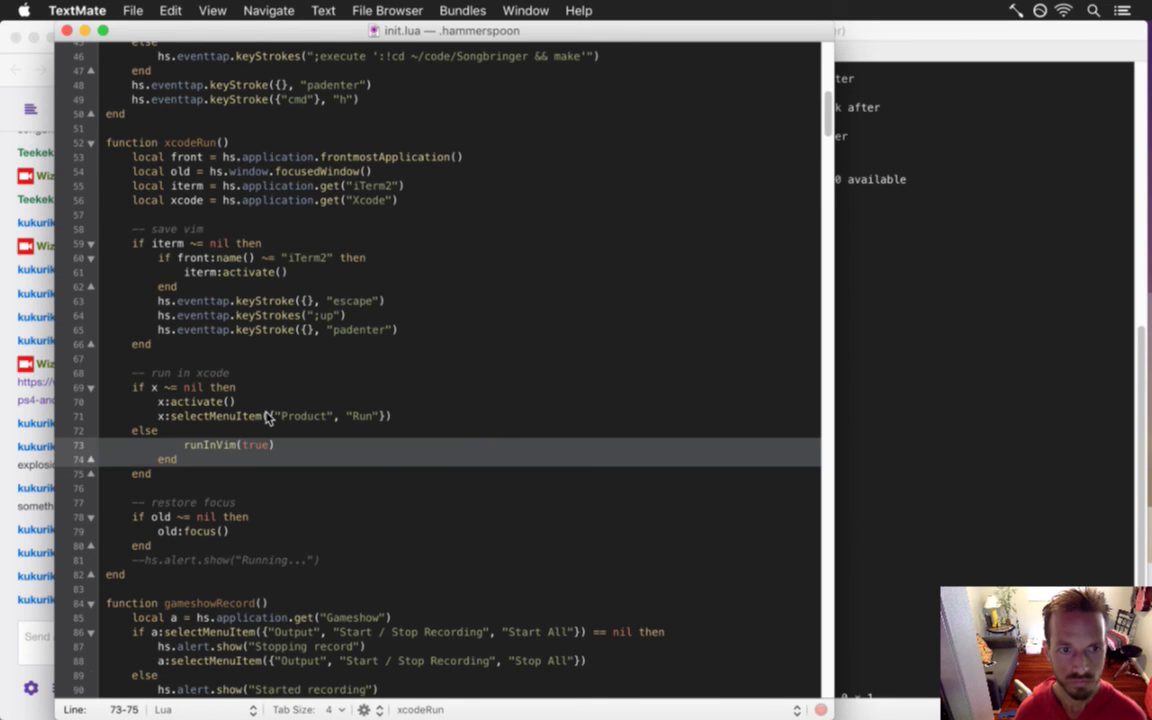
pyautogui.press('BackSpace')
pyautogui.press('Up')
pyautogui.hotkey('shift', 'Down')
pyautogui.press('BackSpace')
# Paste the copied runInVim(true) and "end" lines directly after the padenter keystroke inside the iterm block
pyautogui.press('Up')
pyautogui.press('Up')
pyautogui.press('Up')
pyautogui.press('Up')
pyautogui.press('Up')
pyautogui.press('Up')
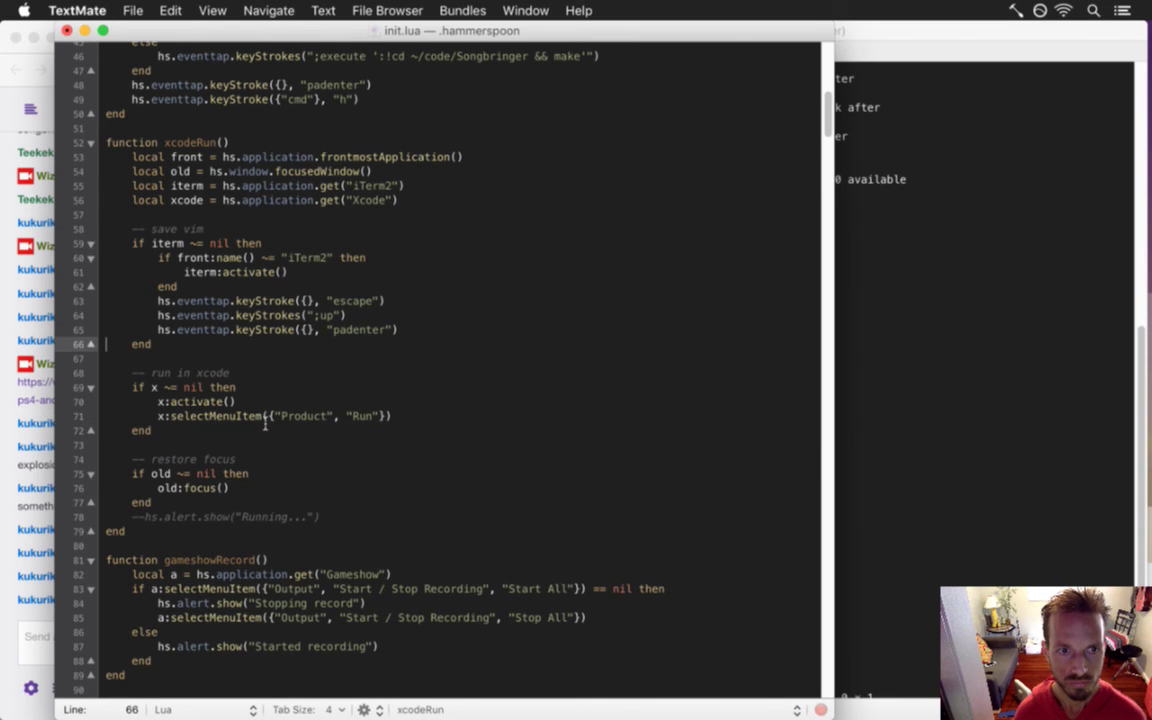
pyautogui.press('super+v')
# Insert the condition "if x == nil then" on its own line above the pasted runInVim(true) call
pyautogui.press('Up')
pyautogui.press('Up')
pyautogui.press('Left')
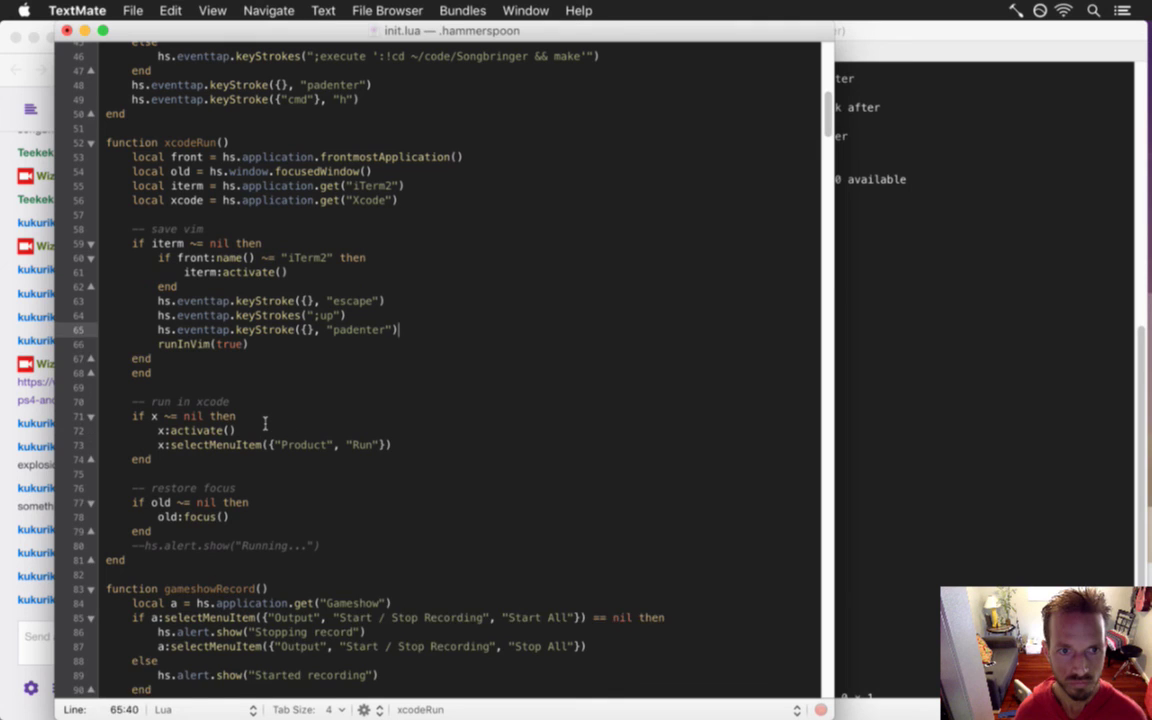
pyautogui.press('Return')
pyautogui.write('if x ')
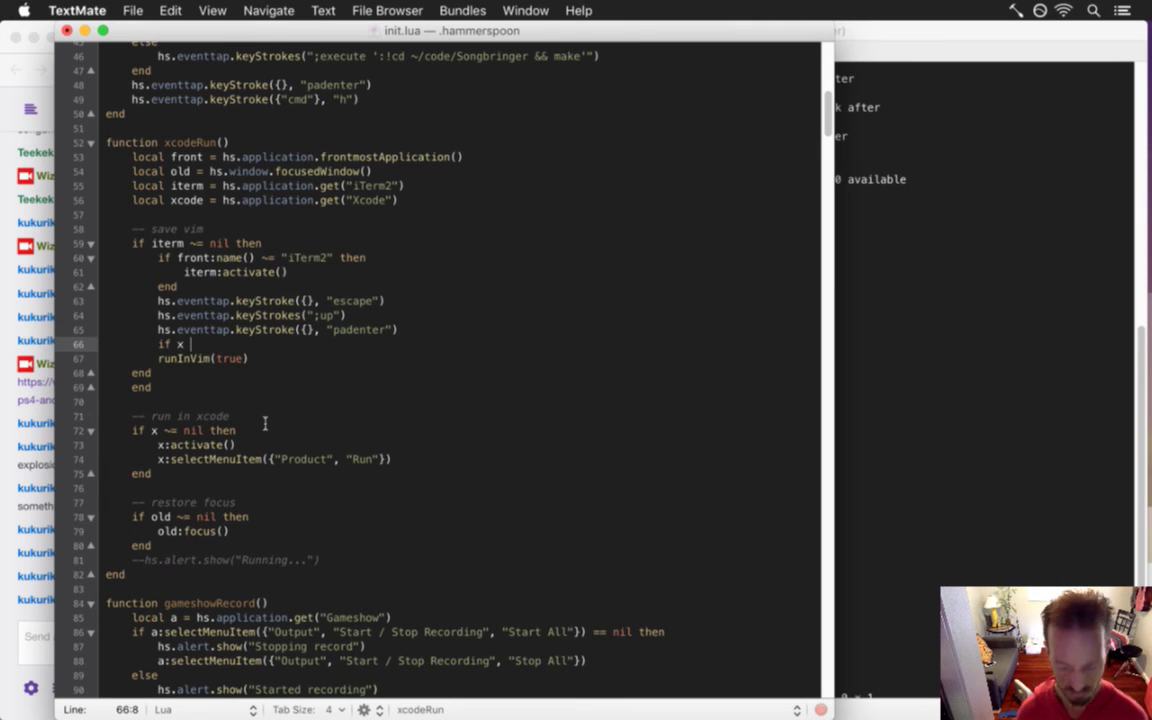
pyautogui.write('== nil then')
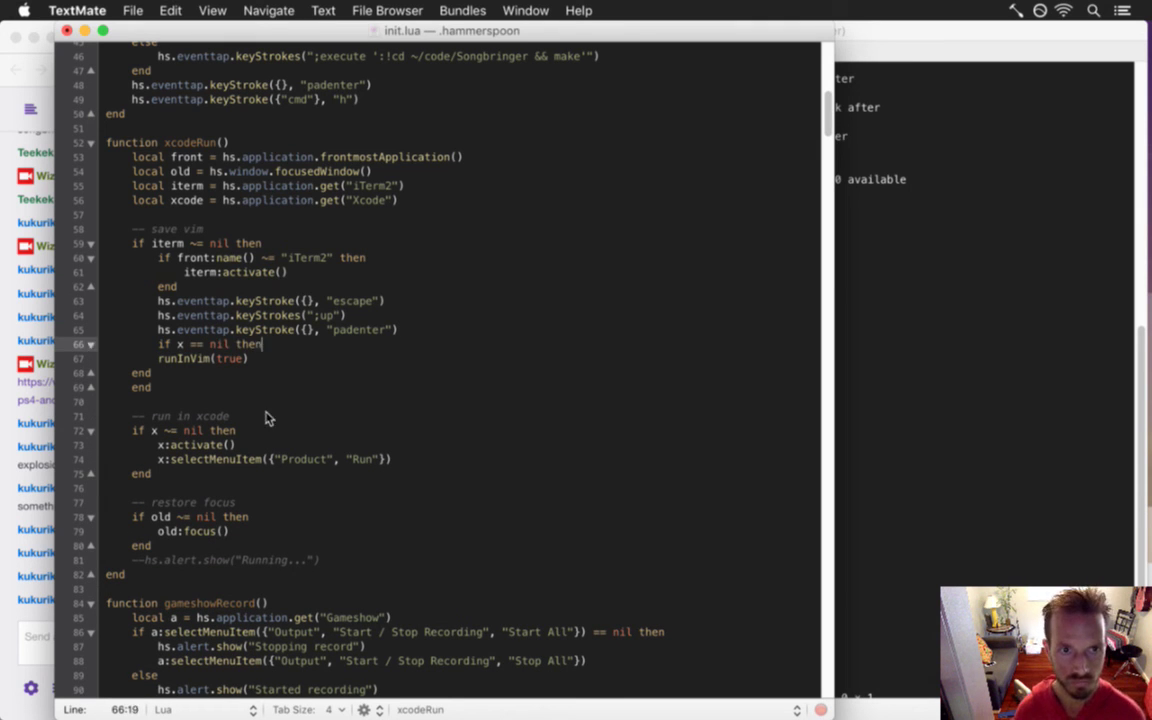
# Indent runInVim(true) and its closing "end" one level each to match the new nested condition
pyautogui.press('Down')
pyautogui.press('super+Left')
pyautogui.press('Tab')
pyautogui.press('Down')
pyautogui.press('super+Left')
pyautogui.press('Tab')
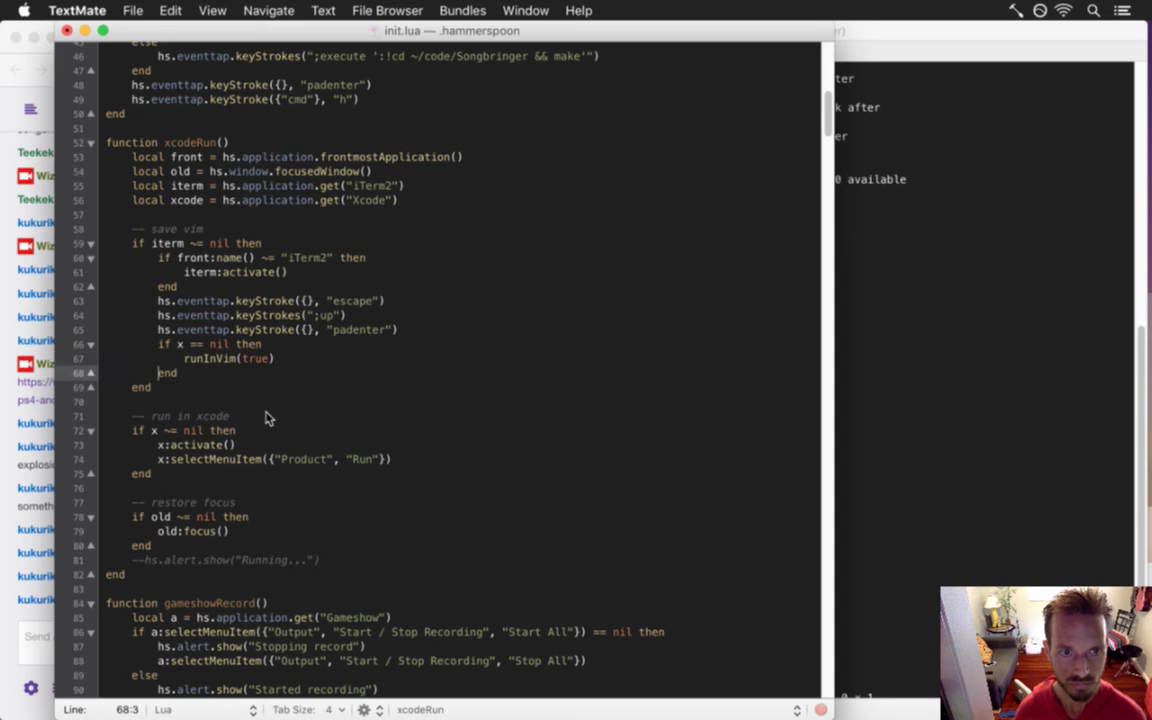
# Save init.lua and reload the Hammerspoon configuration
pyautogui.press('super+s')
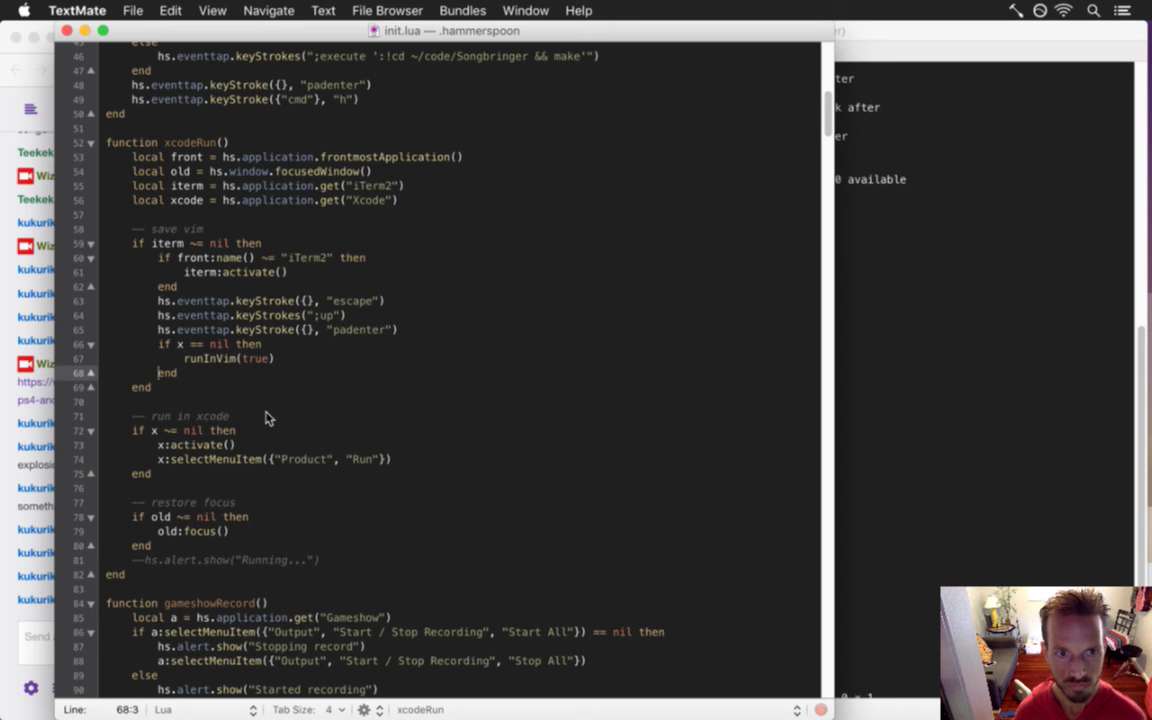
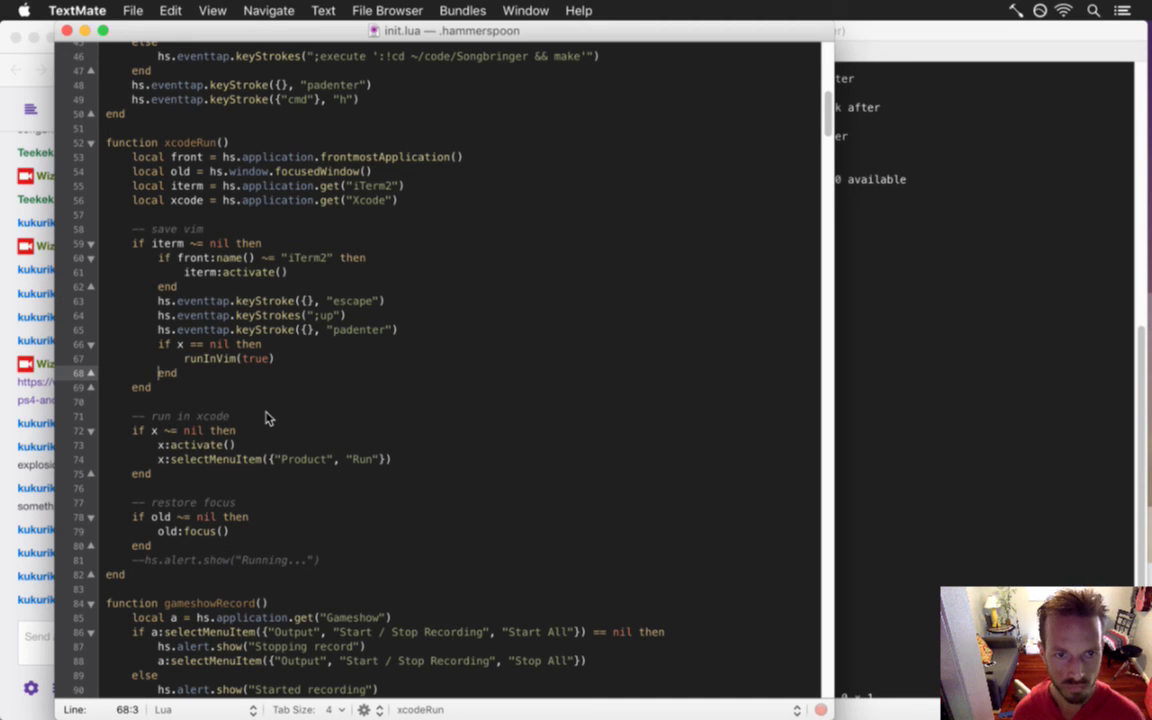
pyautogui.click(1040, 10)
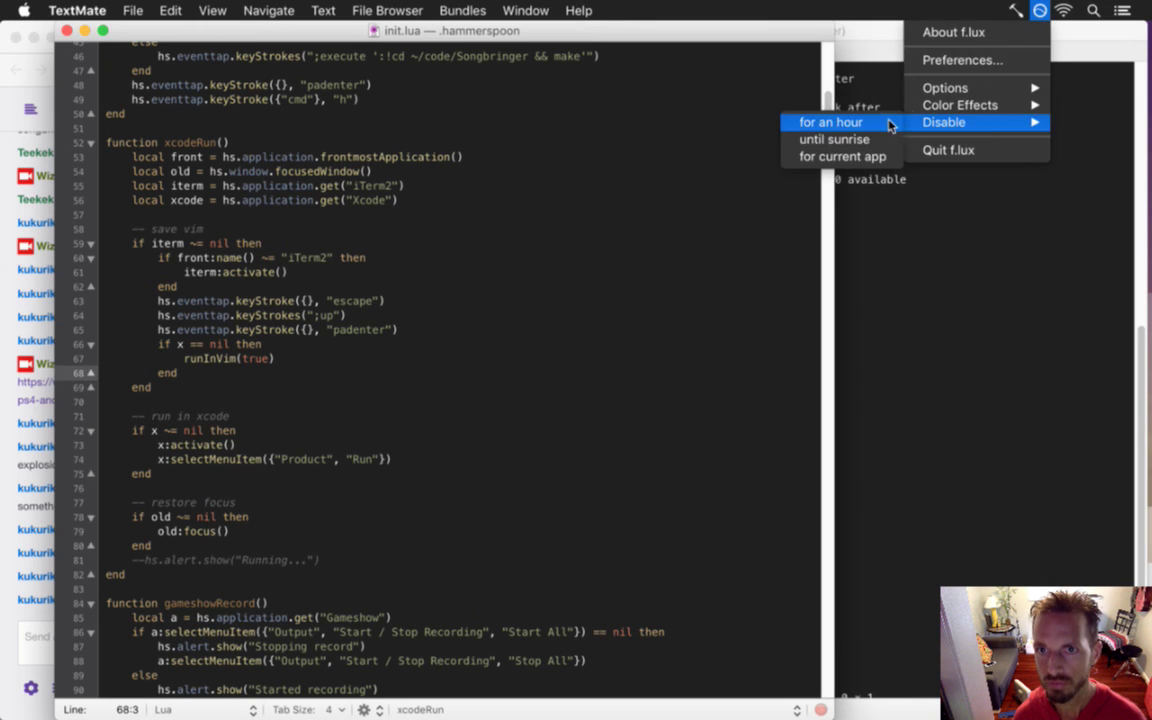
pyautogui.moveTo(1016, 12)
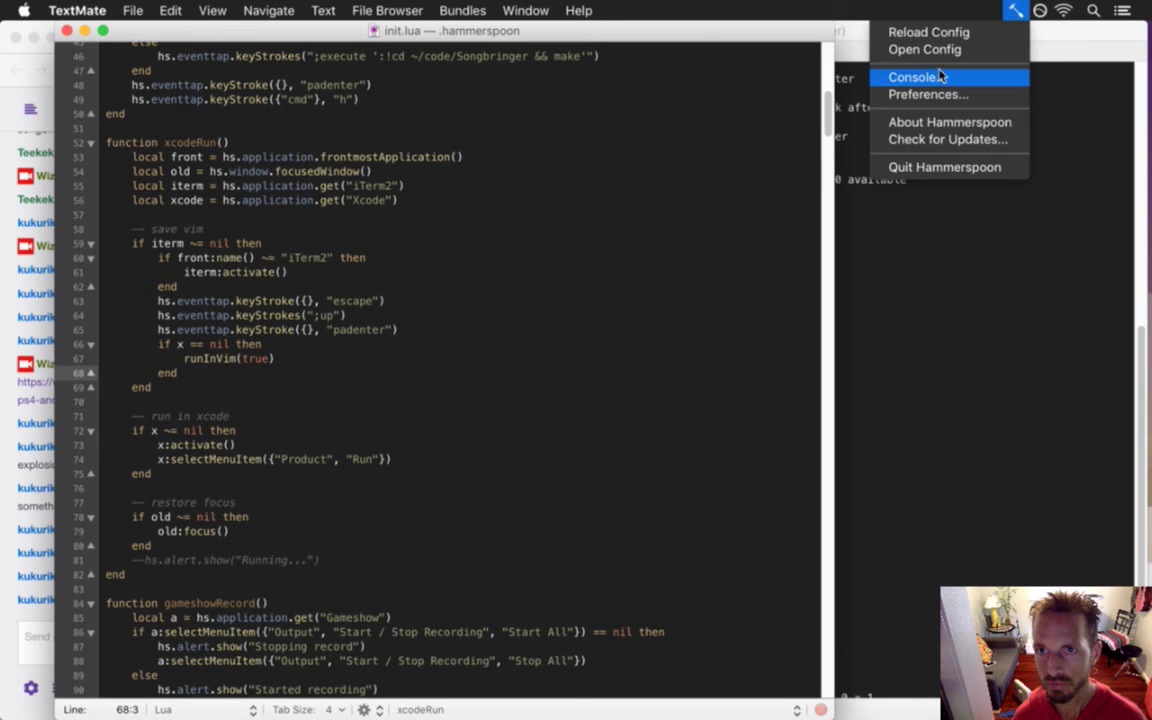
pyautogui.click(928, 33)
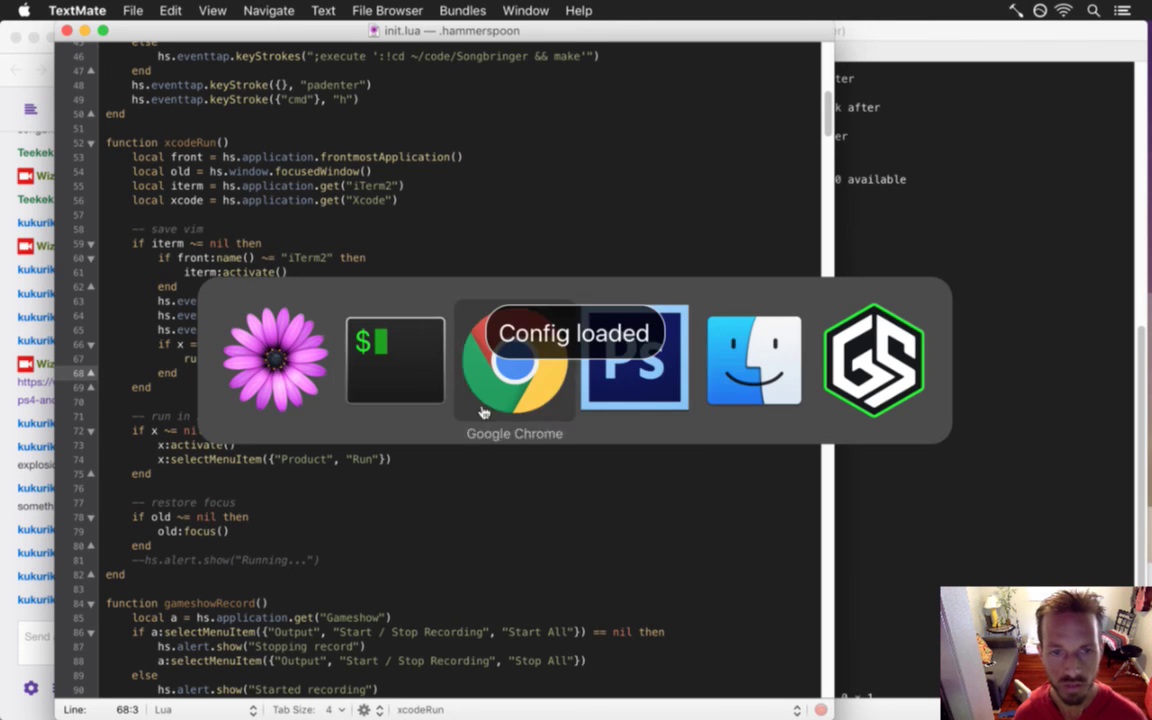
# Switch to Photoshop with the Explosion.psd document
pyautogui.press('super+Tab')
pyautogui.click(629, 395)
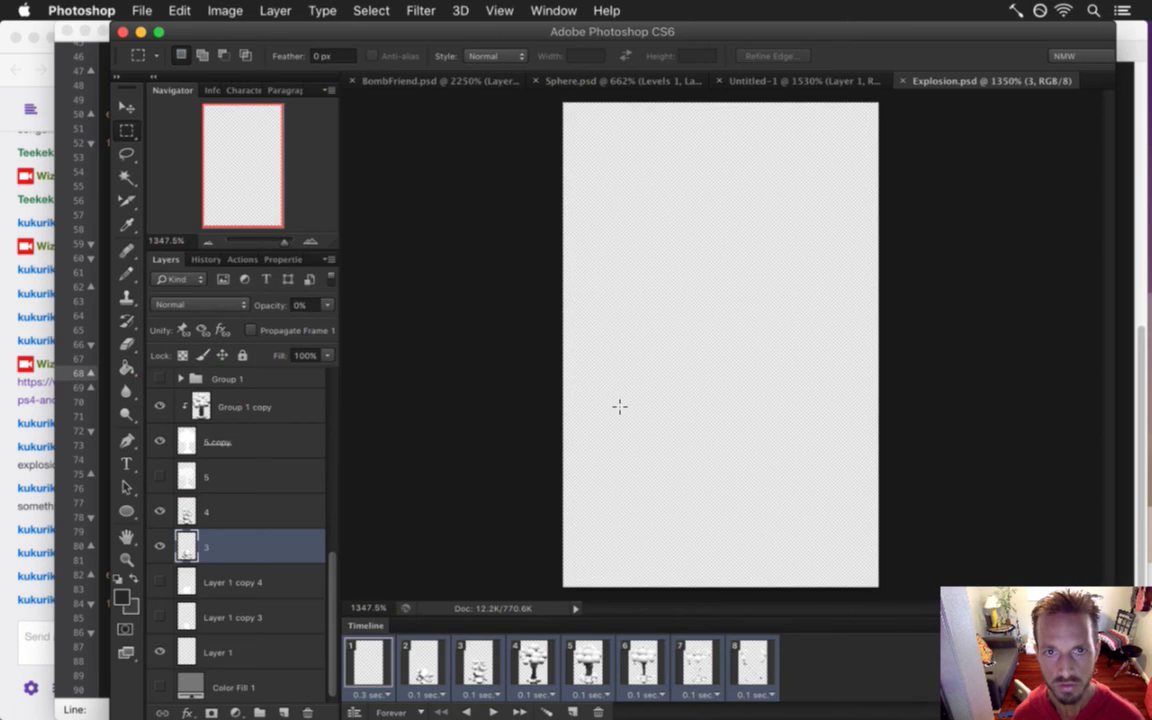
pyautogui.press('super+alt+r')
pyautogui.press('Return')
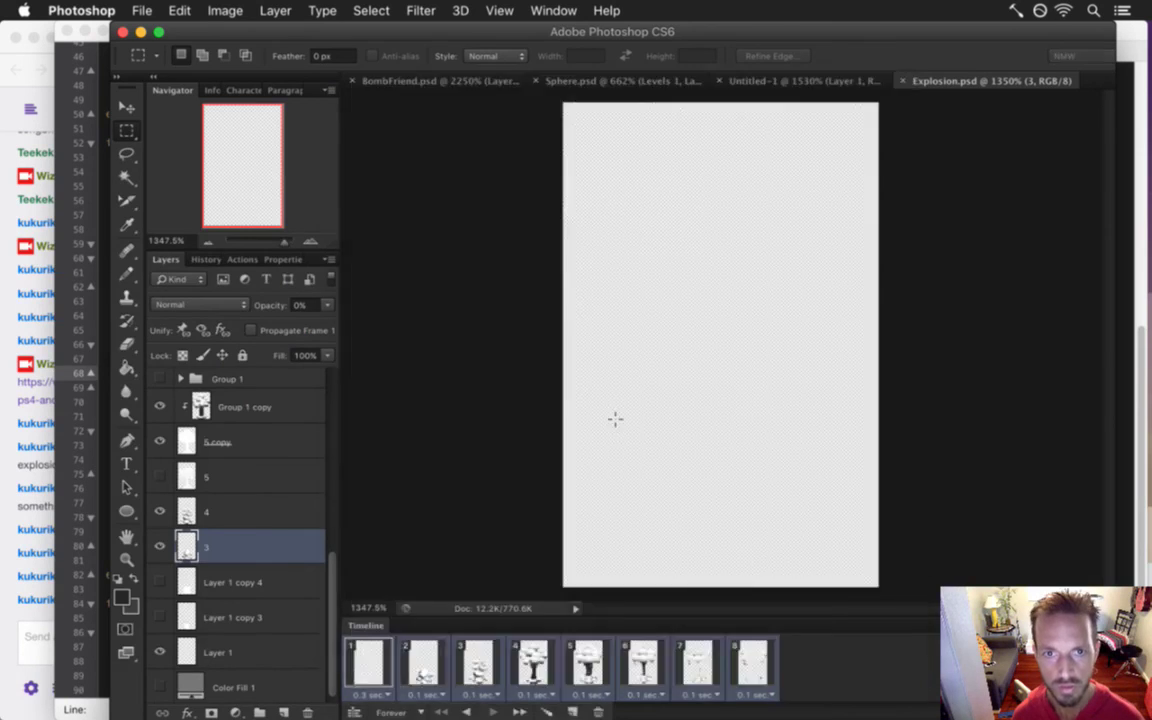
pyautogui.press('super+Tab')
pyautogui.press('super+alt+Left')
pyautogui.press('Return')
pyautogui.press('super+Tab')
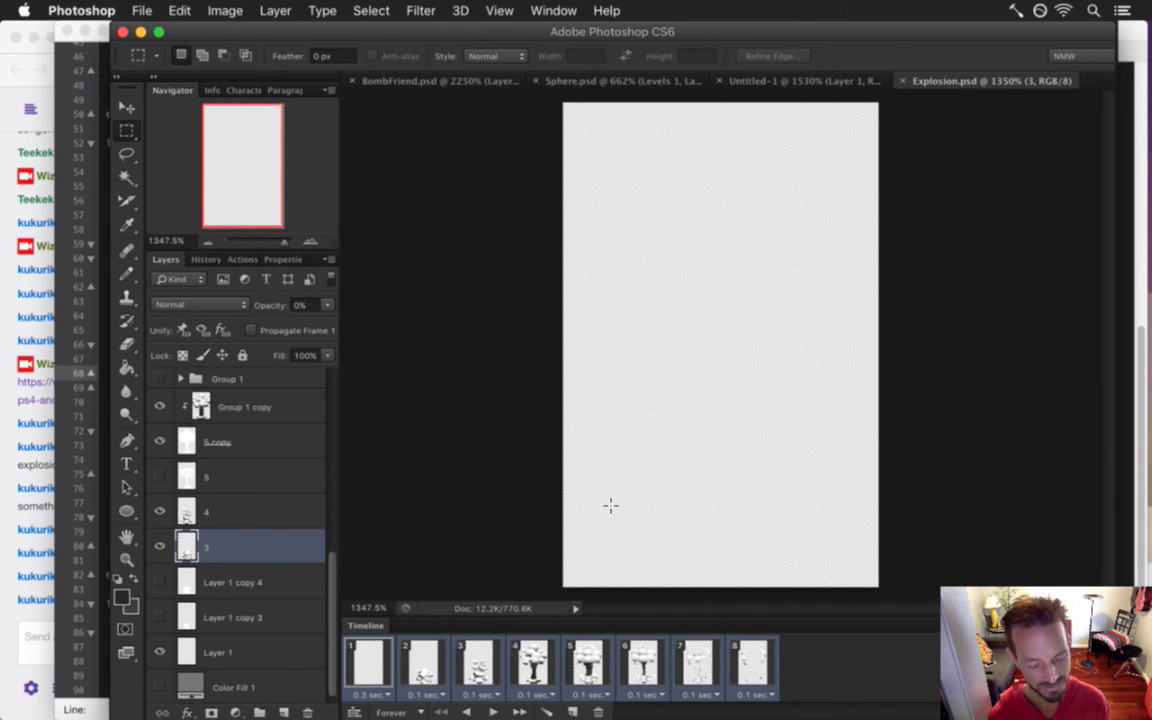
# Switch to the game, walk the character through the room and set off a bomb to test the explosion
pyautogui.press('super+Tab')
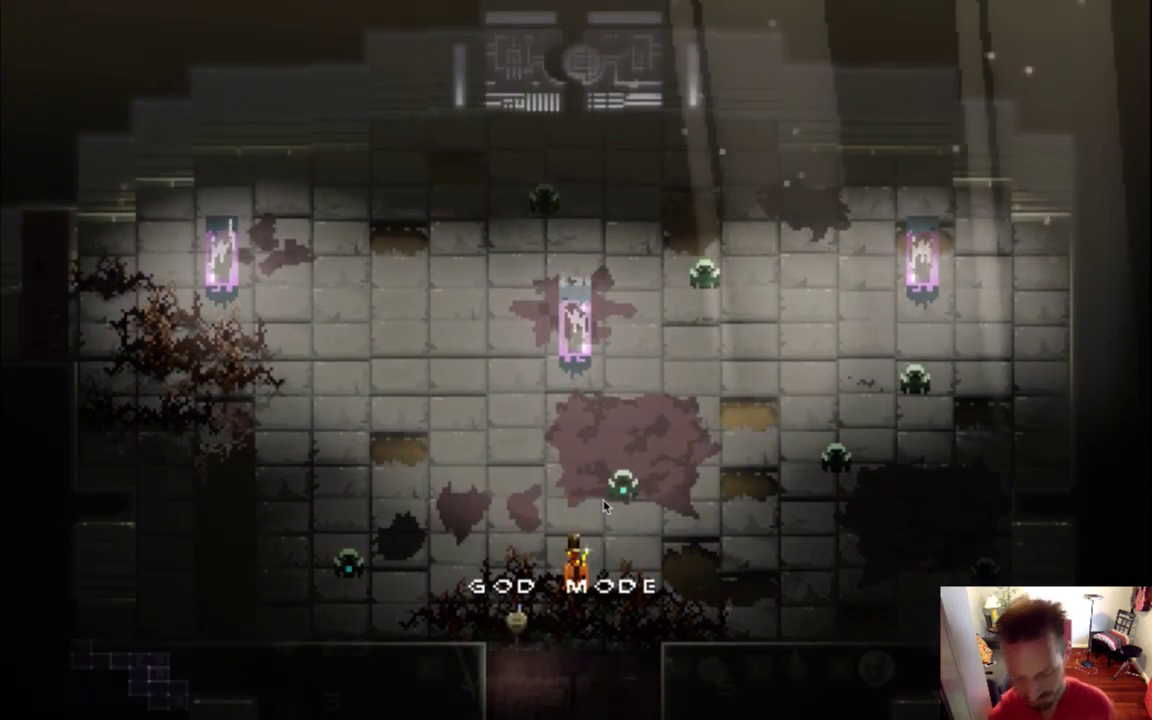
pyautogui.press('h')
pyautogui.press('Up')
pyautogui.press('Right')
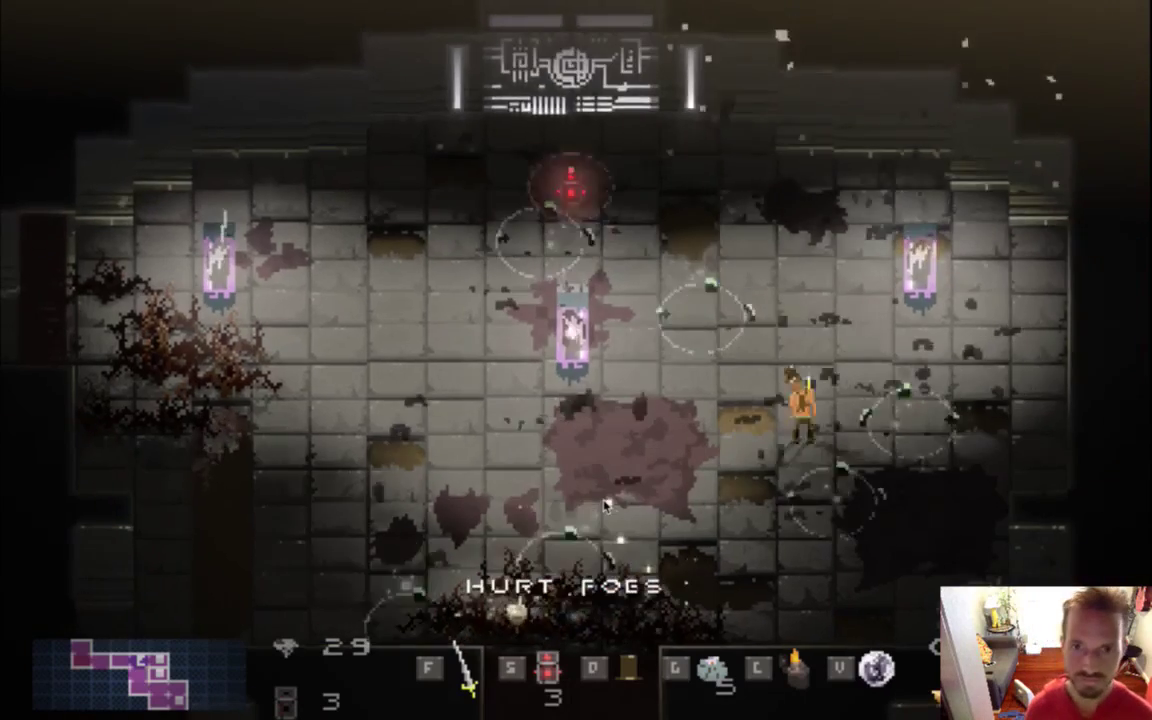
pyautogui.press('Up')
pyautogui.press('Right')
pyautogui.press('s')
pyautogui.press('Left')
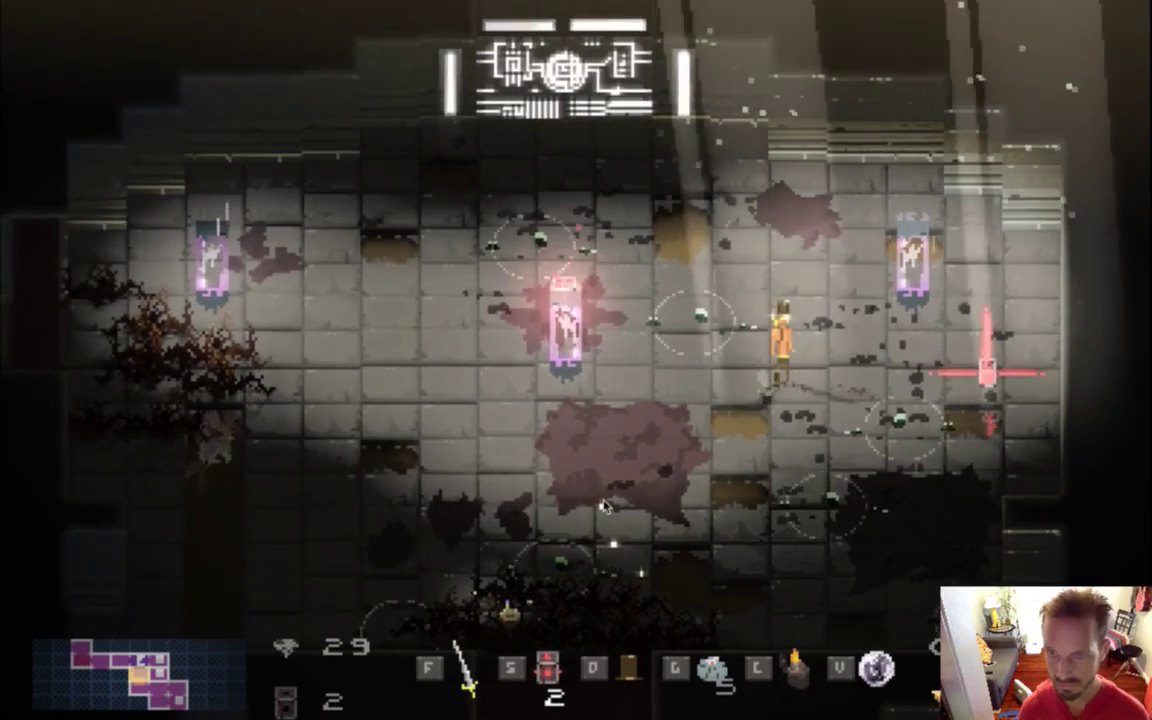
# Slow the game speed down to 0.1x to examine the explosion in slow motion
pyautogui.press('-')
pyautogui.press('-')
pyautogui.press('-')
pyautogui.press('-')
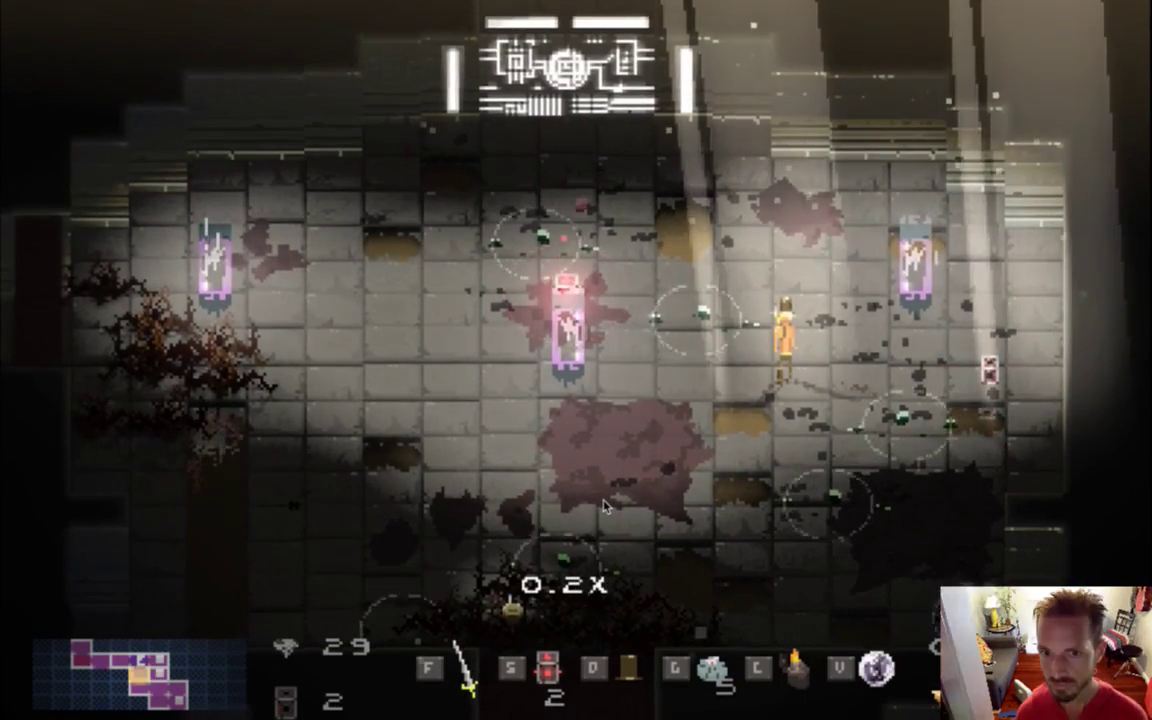
pyautogui.press('-')
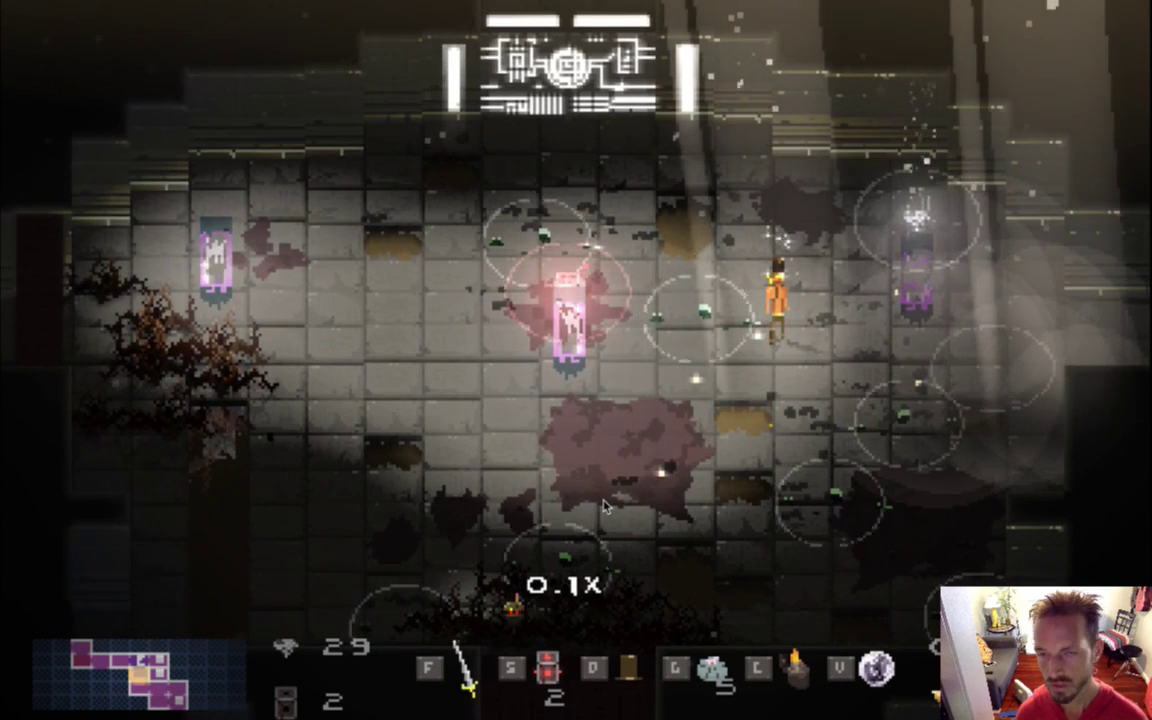
# Switch back to Photoshop and, with animation frame 1 selected, show the Color Fill 1 background layer
pyautogui.press('super+Tab')
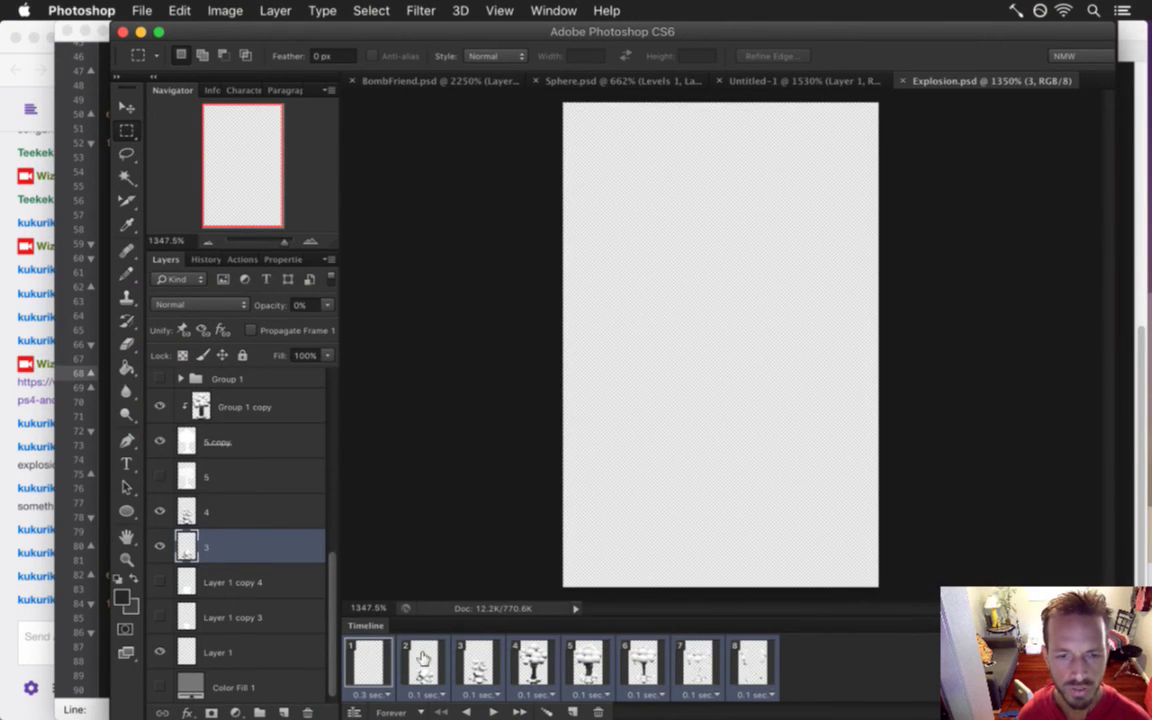
pyautogui.click(376, 650)
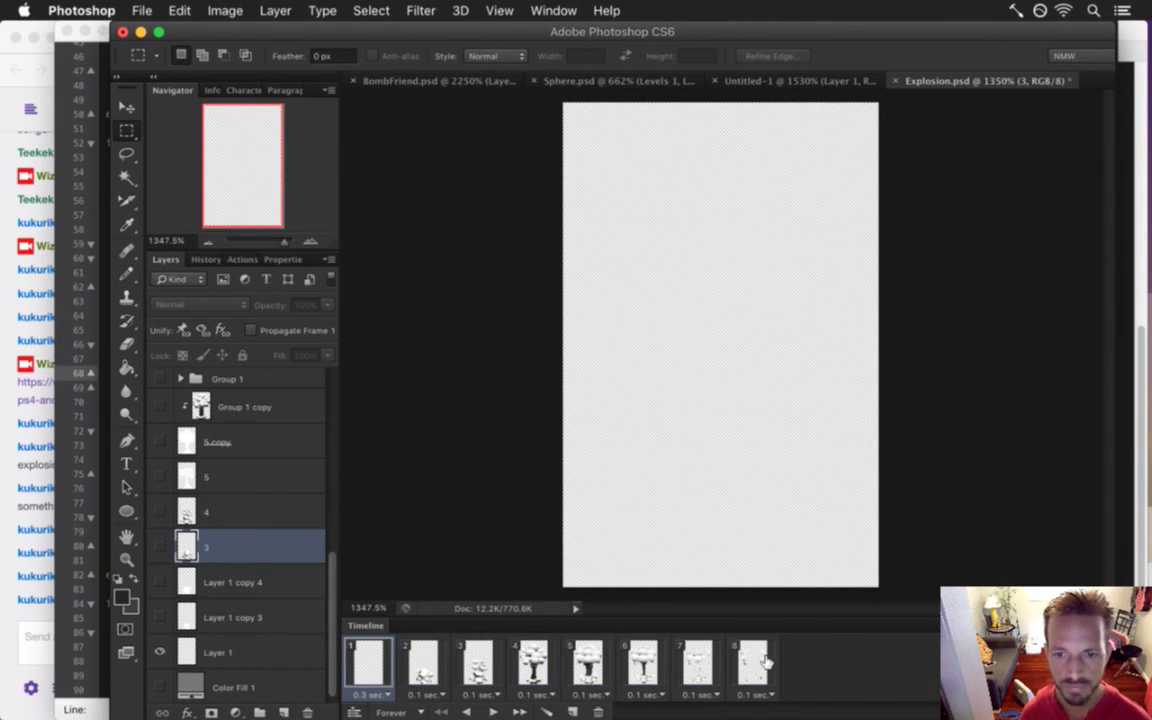
pyautogui.click(159, 687)
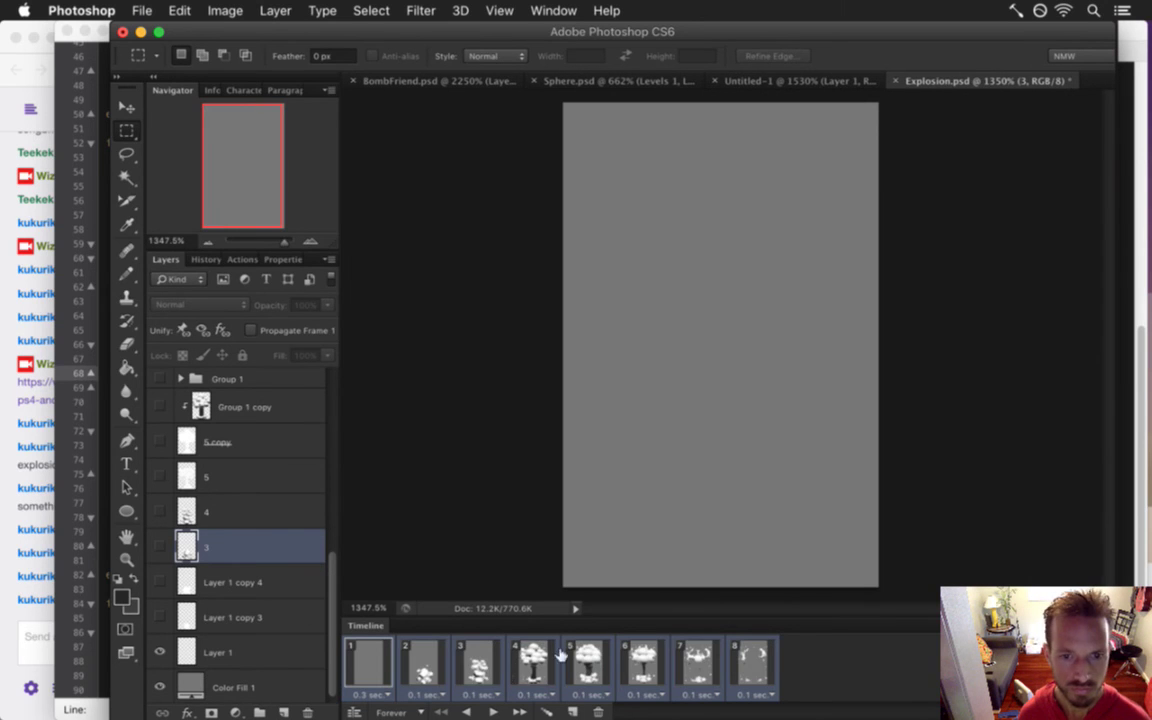
# Compare animation frames 2, 3 and 4 to examine how the explosion cloud changes between them
pyautogui.click(478, 662)
pyautogui.click(489, 664)
pyautogui.click(539, 664)
pyautogui.click(478, 662)
pyautogui.click(535, 665)
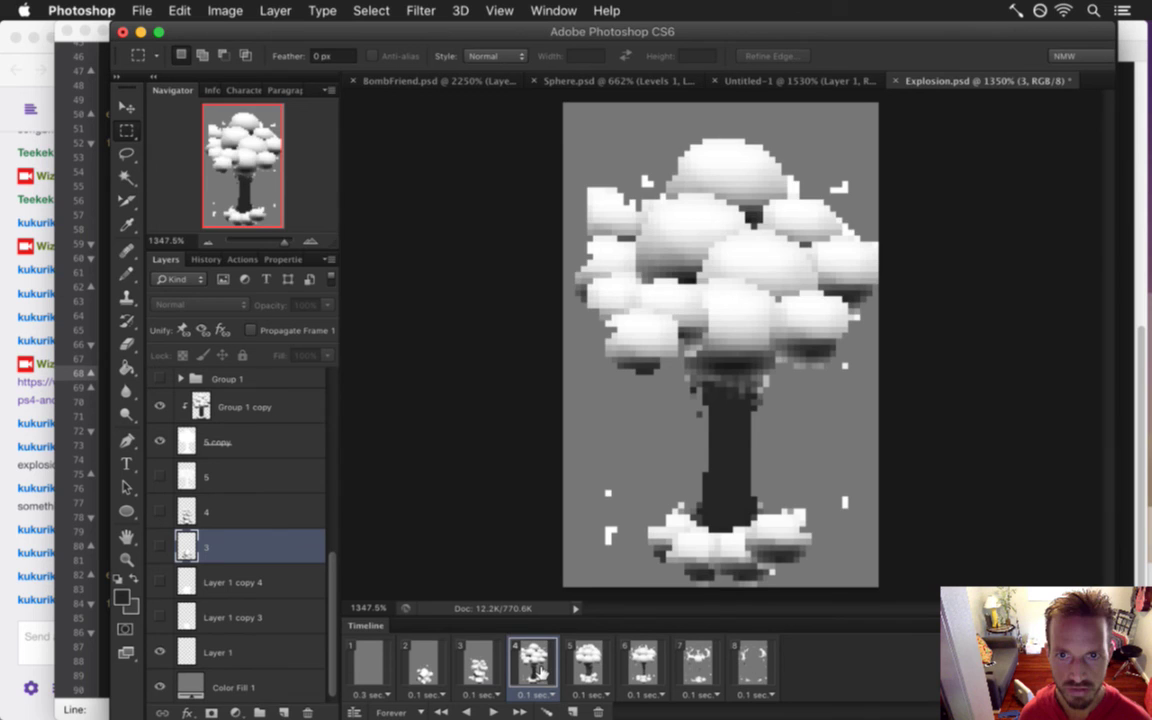
pyautogui.click(478, 662)
pyautogui.click(424, 662)
pyautogui.click(480, 665)
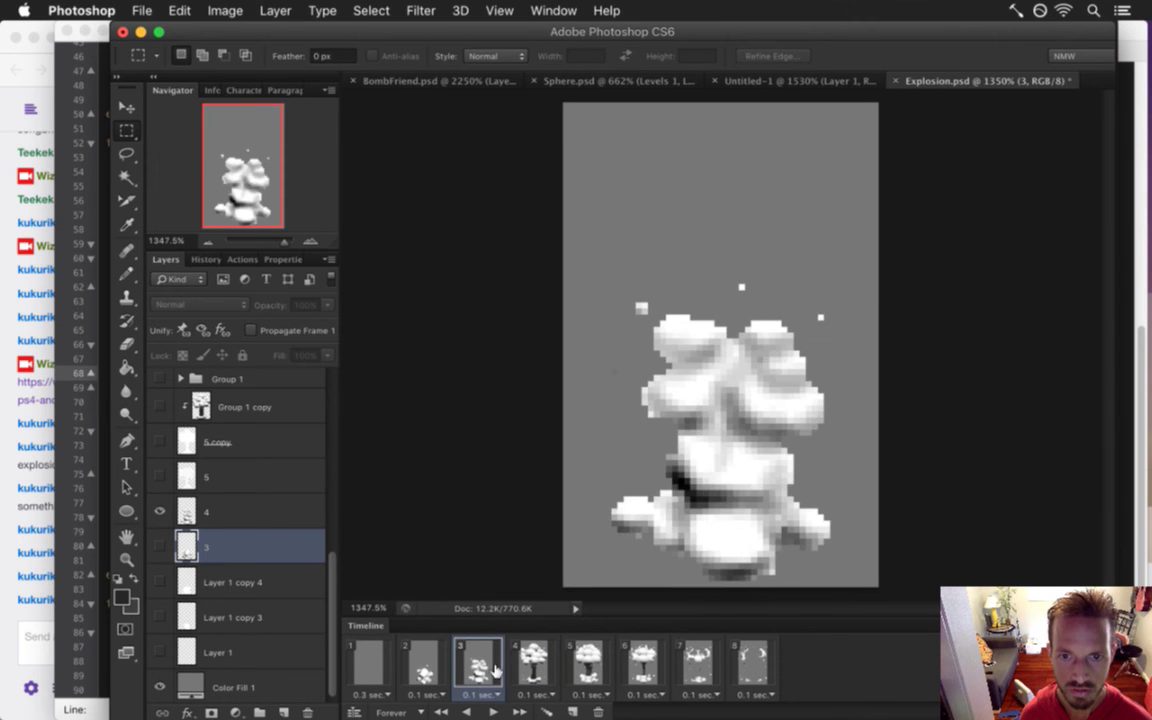
pyautogui.click(531, 656)
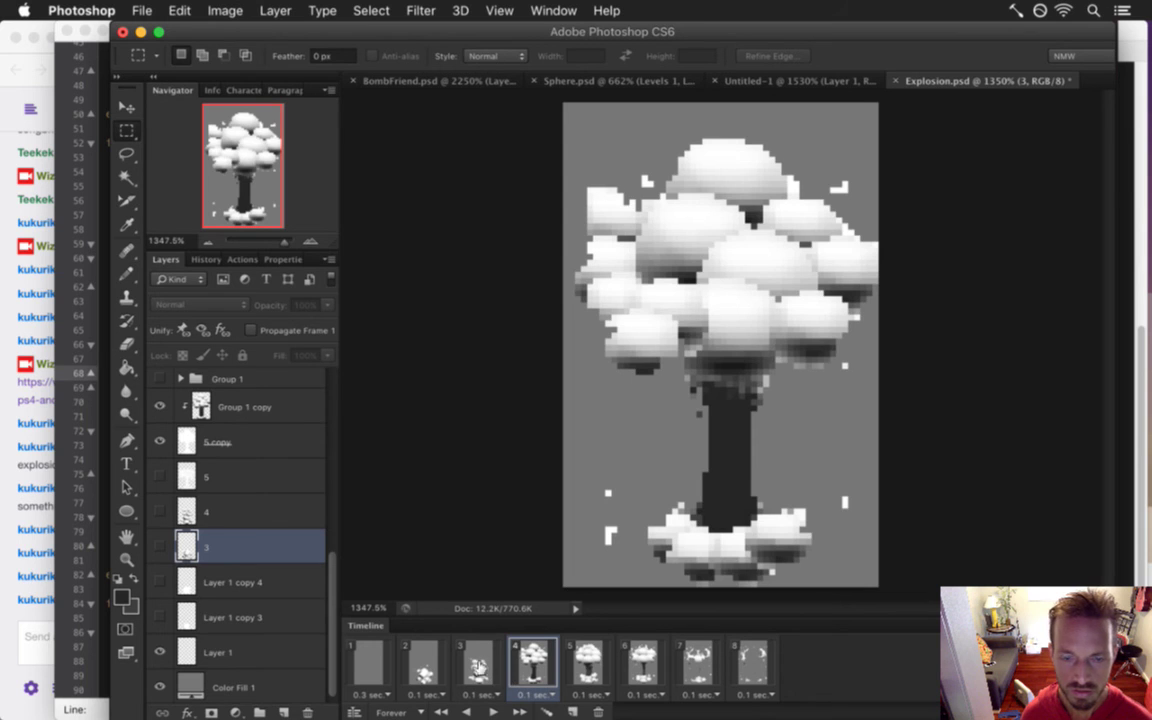
pyautogui.click(478, 662)
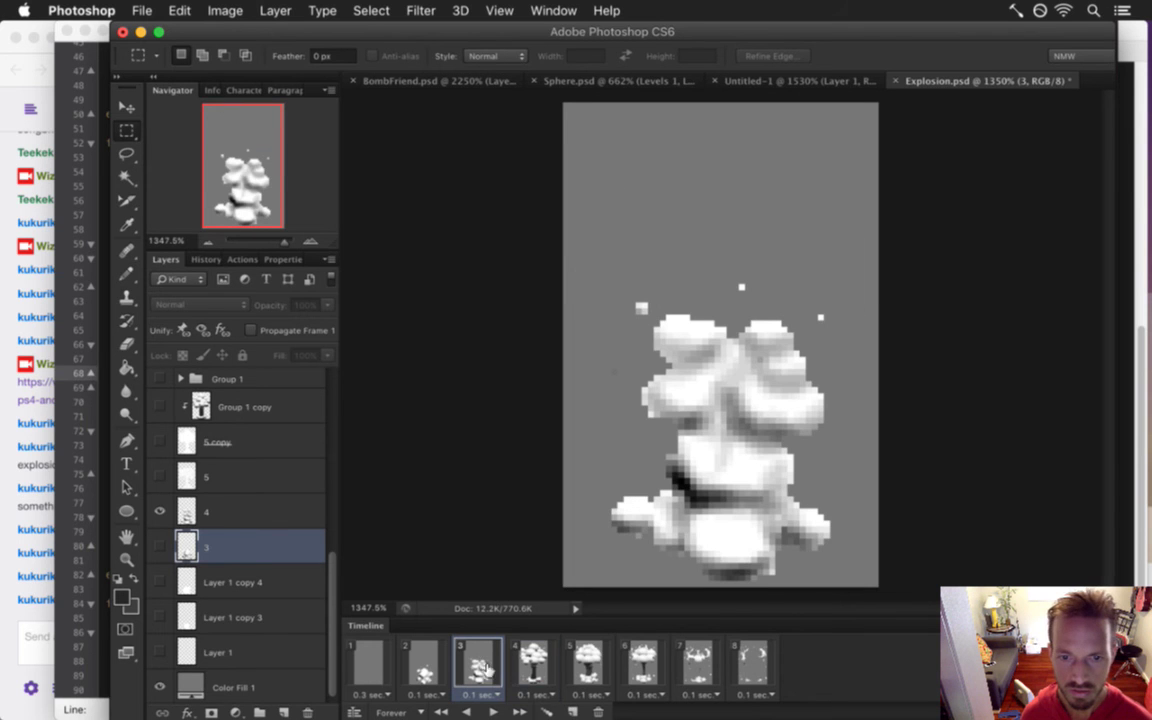
# Duplicate animation frame 3 and select layer 4 with the Move tool ready
pyautogui.click(571, 710)
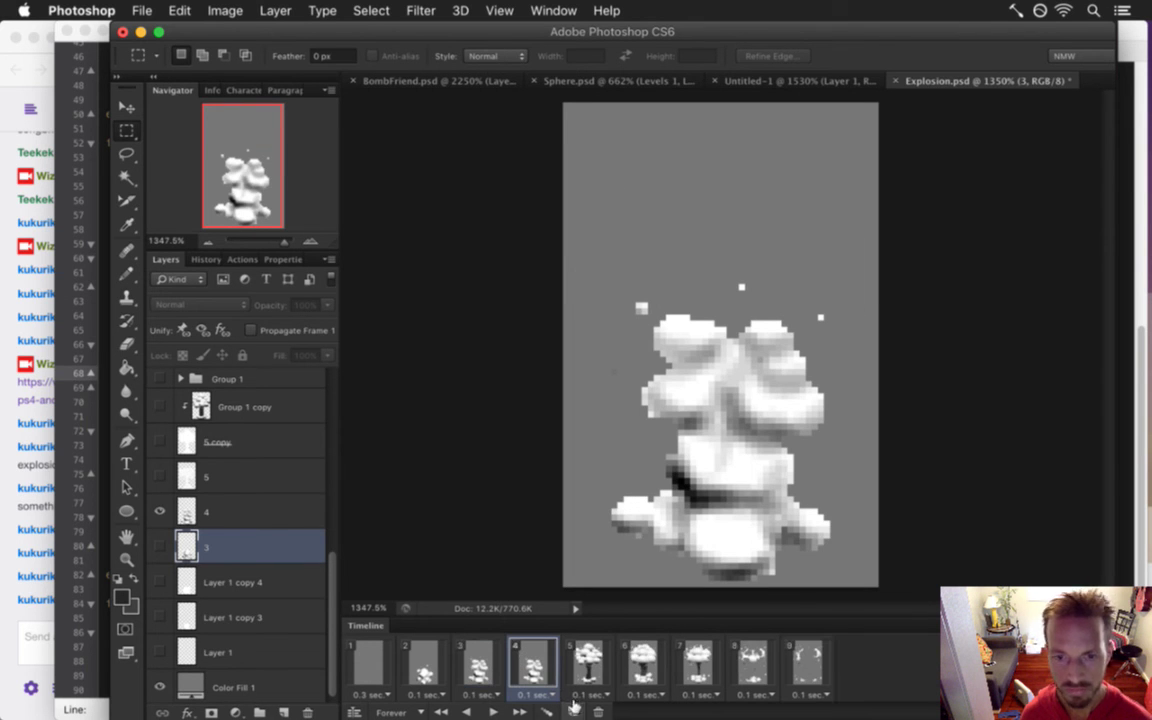
pyautogui.click(250, 512)
pyautogui.press('v')
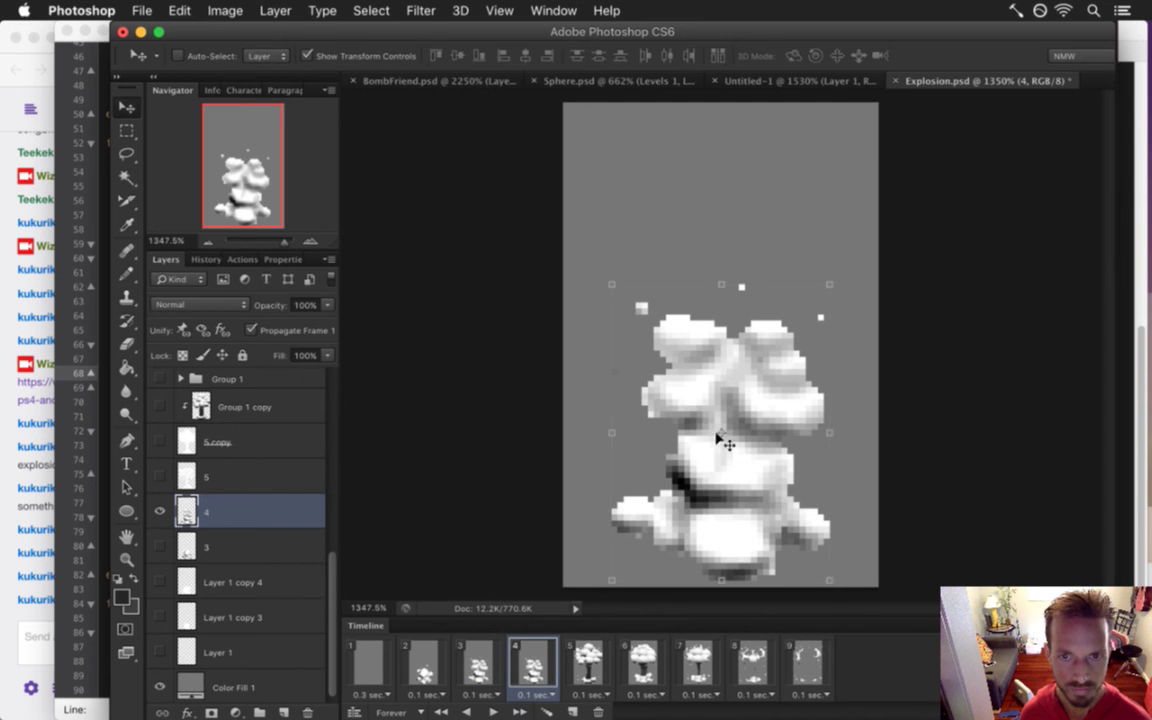
# Marquee-select the upper part of the explosion cloud on layer 4
pyautogui.press('m')
pyautogui.moveTo(593, 241); pyautogui.dragTo(830, 490)
# Switch to the Twitch chat in Chrome, read the newest viewer question, and return to Photoshop
pyautogui.click(33, 625)
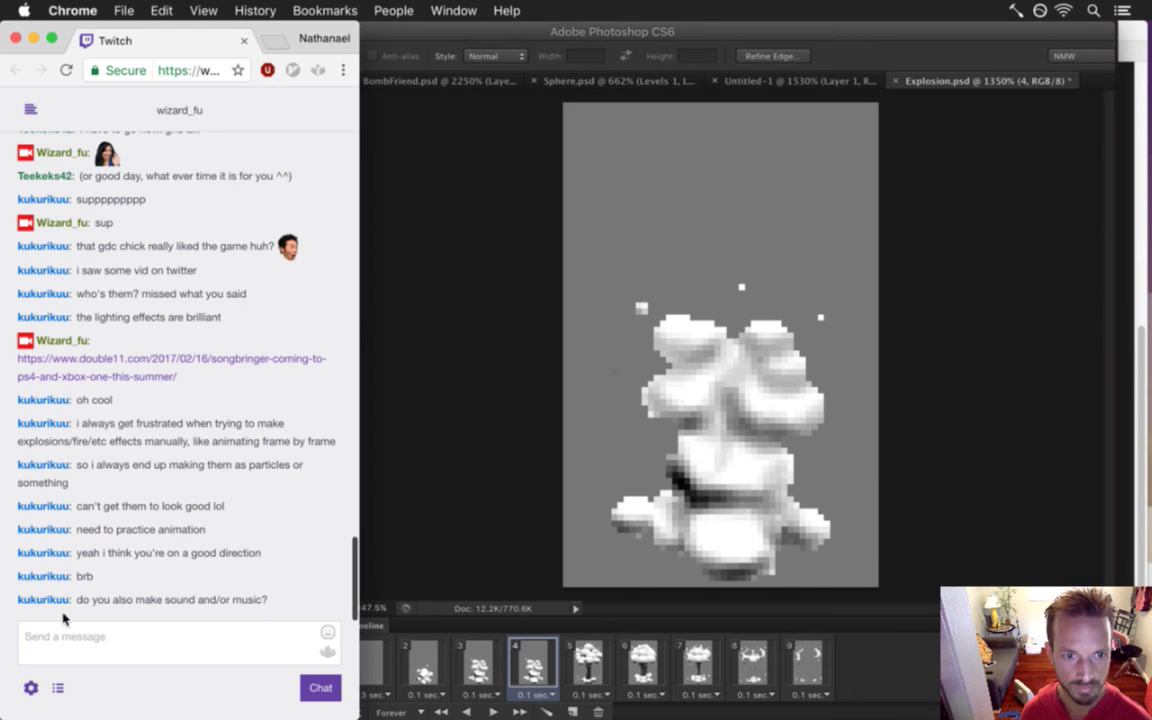
pyautogui.moveTo(92, 600); pyautogui.dragTo(268, 600)
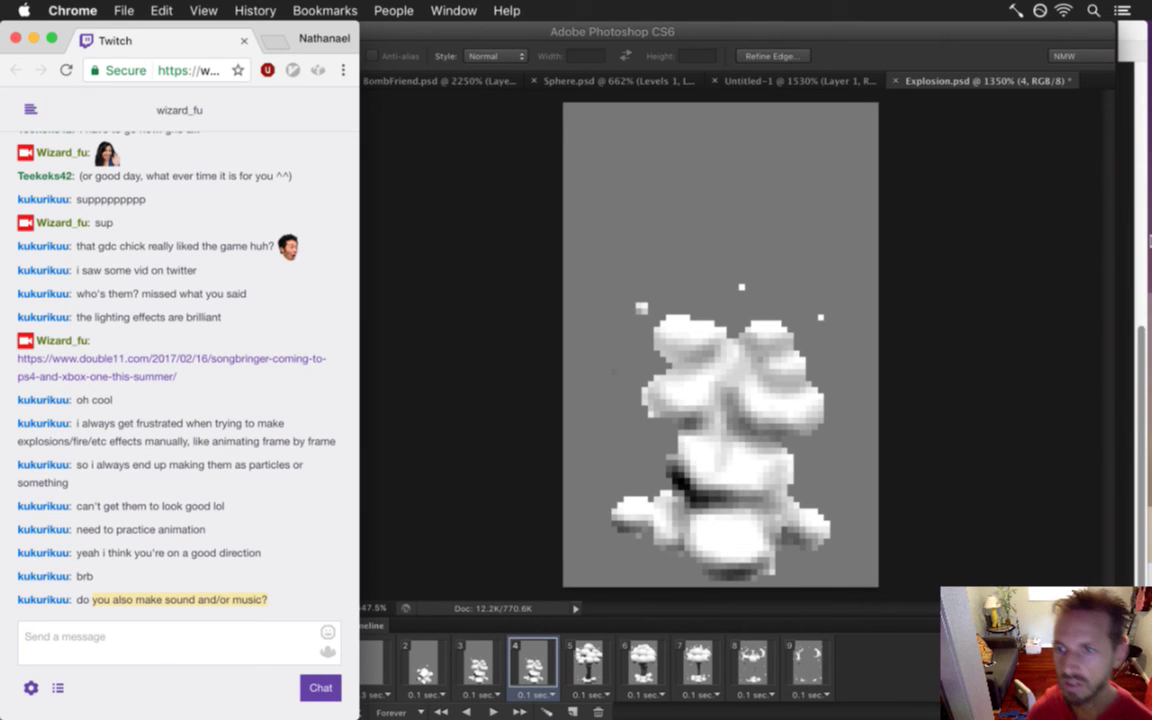
pyautogui.moveTo(1149, 240)
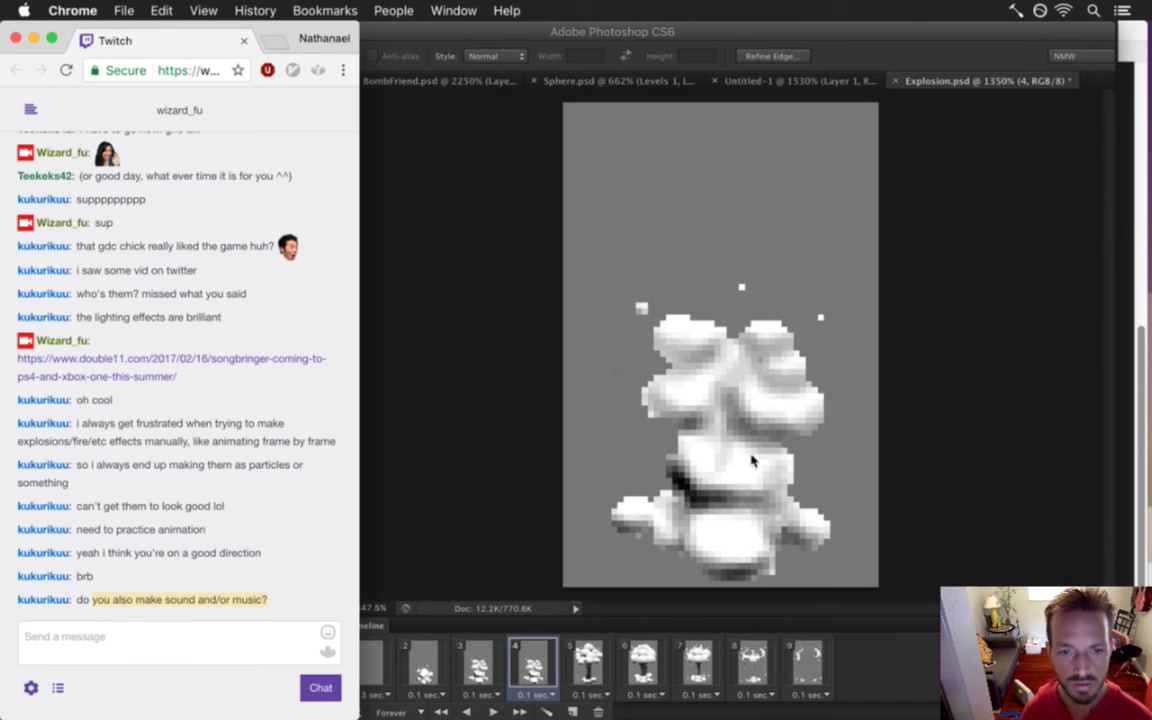
pyautogui.click(968, 471)
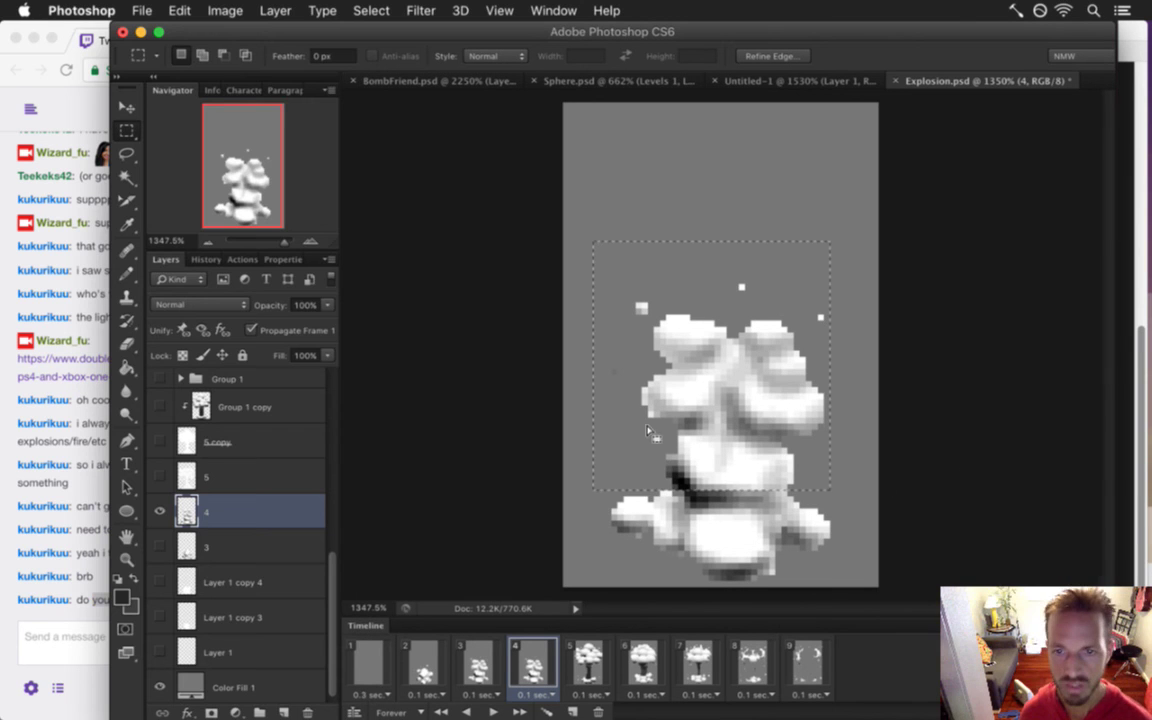
pyautogui.moveTo(589, 224); pyautogui.dragTo(835, 487)
pyautogui.click(768, 240)
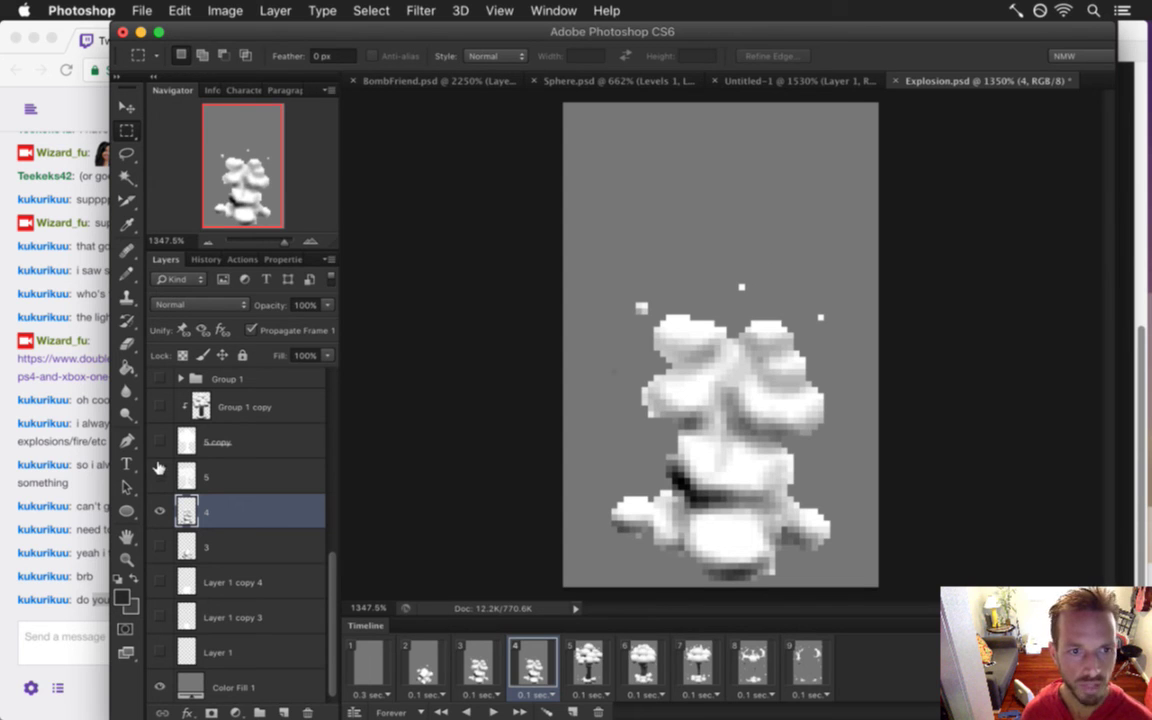
pyautogui.click(129, 177)
pyautogui.click(690, 220)
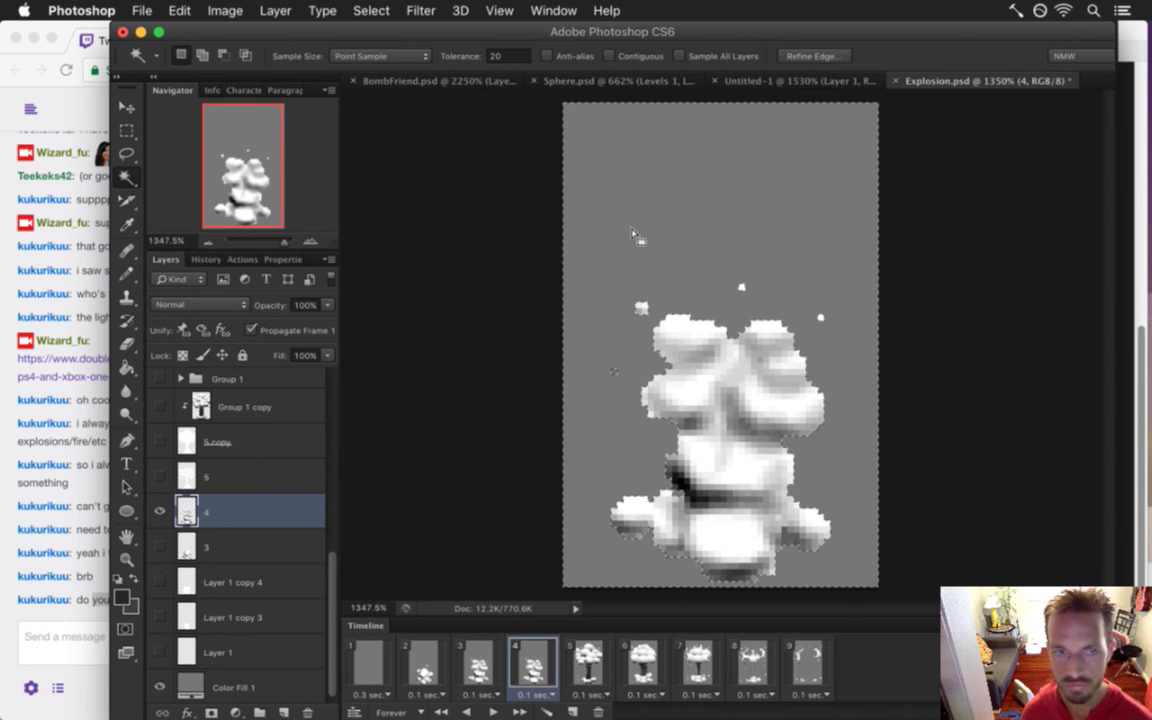
pyautogui.press('l')
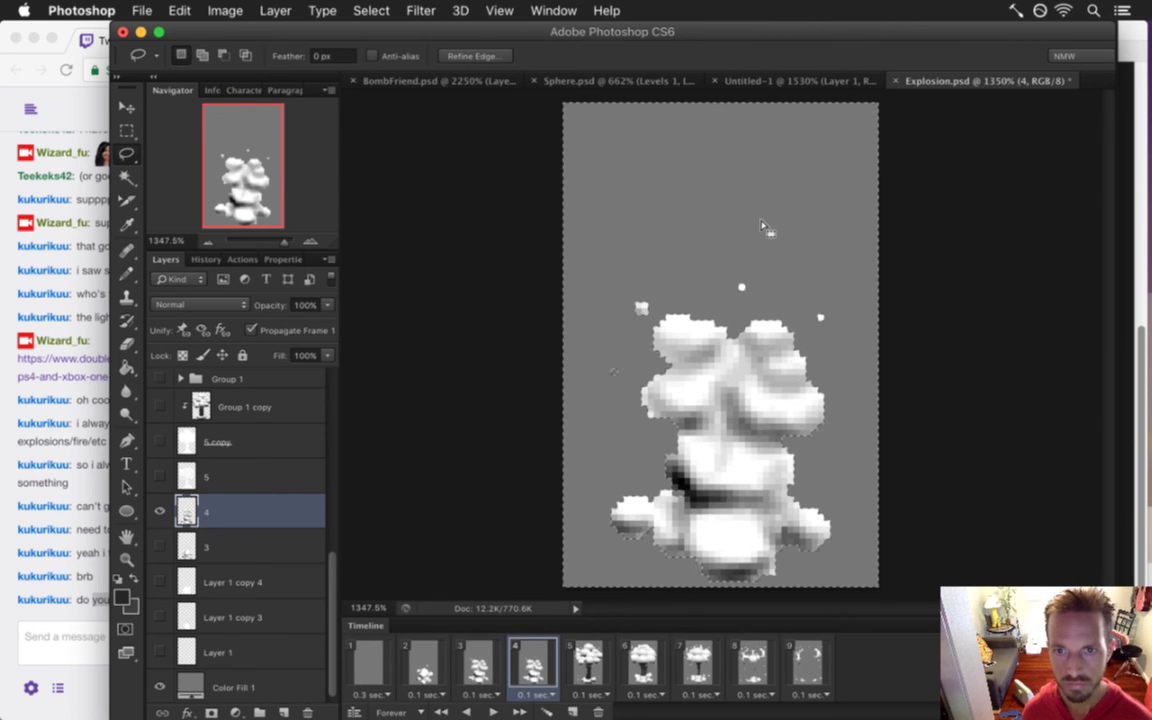
pyautogui.press('m')
pyautogui.press('super+d')
pyautogui.press('l')
pyautogui.moveTo(778, 233)
pyautogui.mouseDown()
pyautogui.moveTo(692, 211)
pyautogui.moveTo(592, 326)
pyautogui.moveTo(611, 412)
pyautogui.moveTo(689, 495)
pyautogui.moveTo(796, 485)
pyautogui.moveTo(840, 418)
pyautogui.moveTo(856, 318)
pyautogui.moveTo(765, 232)
pyautogui.mouseUp()
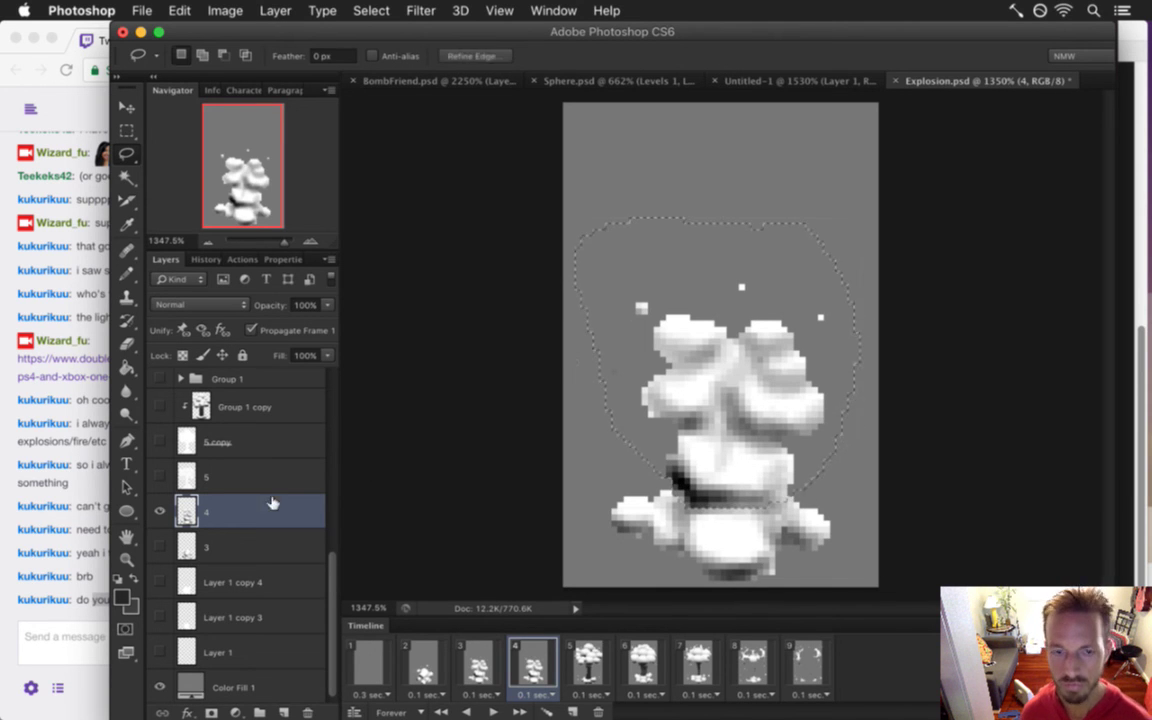
pyautogui.press('v')
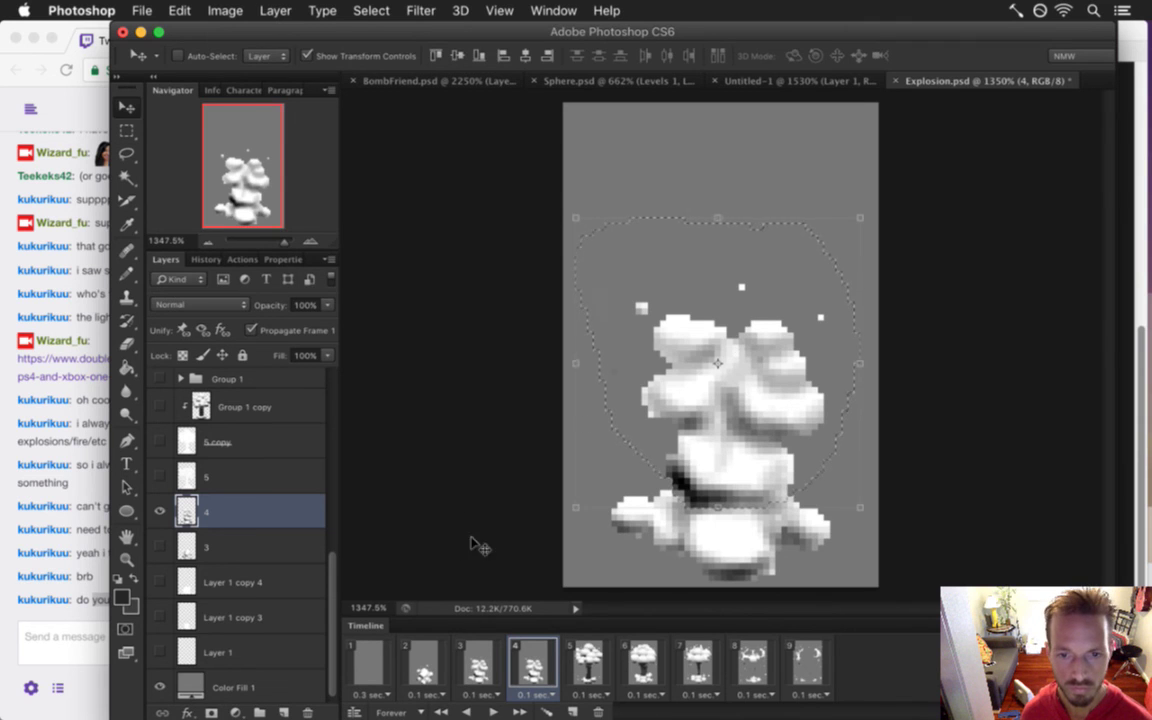
# Clear the selection, duplicate layer 4 and hide the original layer 4 in animation frame 4
pyautogui.press('m')
pyautogui.hotkey('ctrl', 'd')
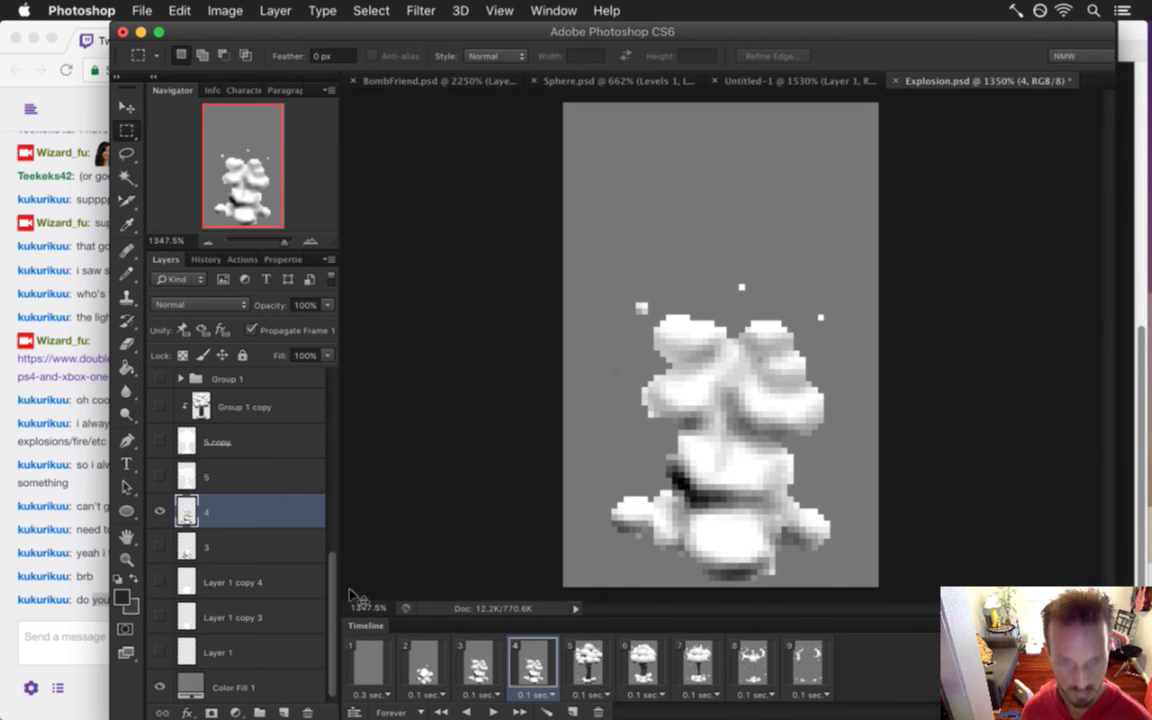
pyautogui.press('super+j')
pyautogui.click(160, 546)
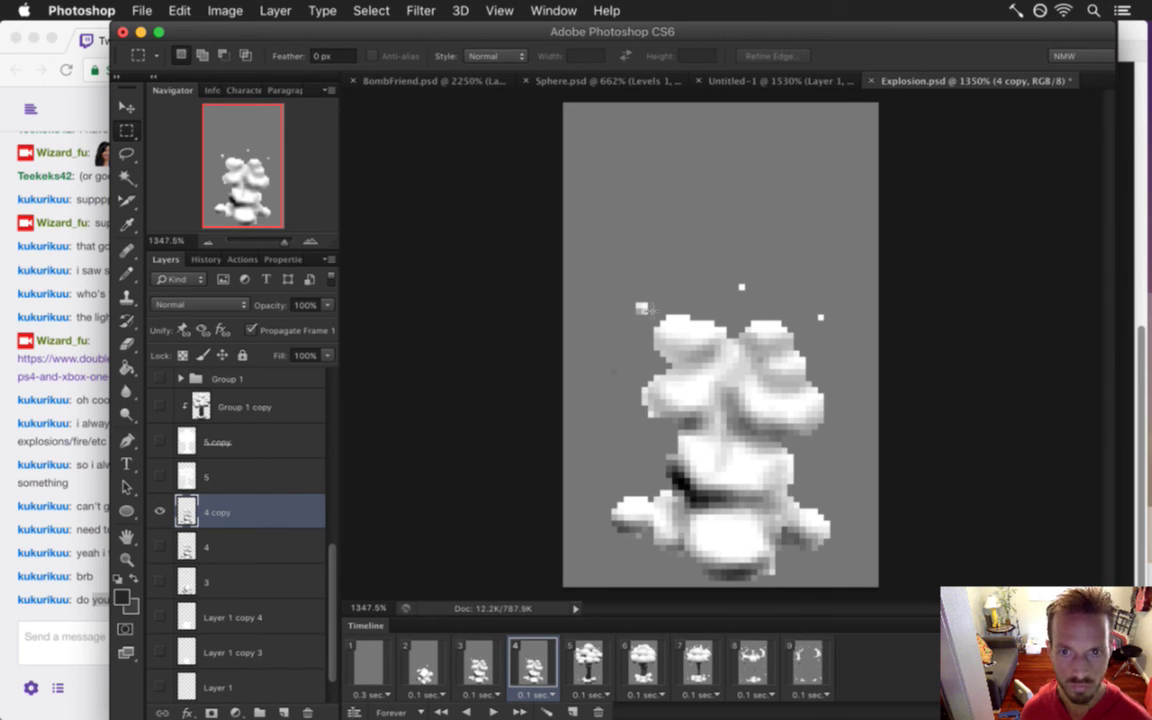
# Lasso the upper clouds and sparks on the layer 4 copy, move them up away from the base puffs, and deselect
pyautogui.press('l')
pyautogui.moveTo(681, 219)
pyautogui.mouseDown()
pyautogui.moveTo(586, 322)
pyautogui.moveTo(656, 471)
pyautogui.moveTo(701, 497)
pyautogui.moveTo(809, 483)
pyautogui.moveTo(840, 449)
pyautogui.moveTo(797, 233)
pyautogui.moveTo(684, 214)
pyautogui.mouseUp()
pyautogui.press('v')
pyautogui.press('Up')
pyautogui.press('Up')
pyautogui.press('Up')
pyautogui.press('Up')
pyautogui.press('Up')
pyautogui.press('Up')
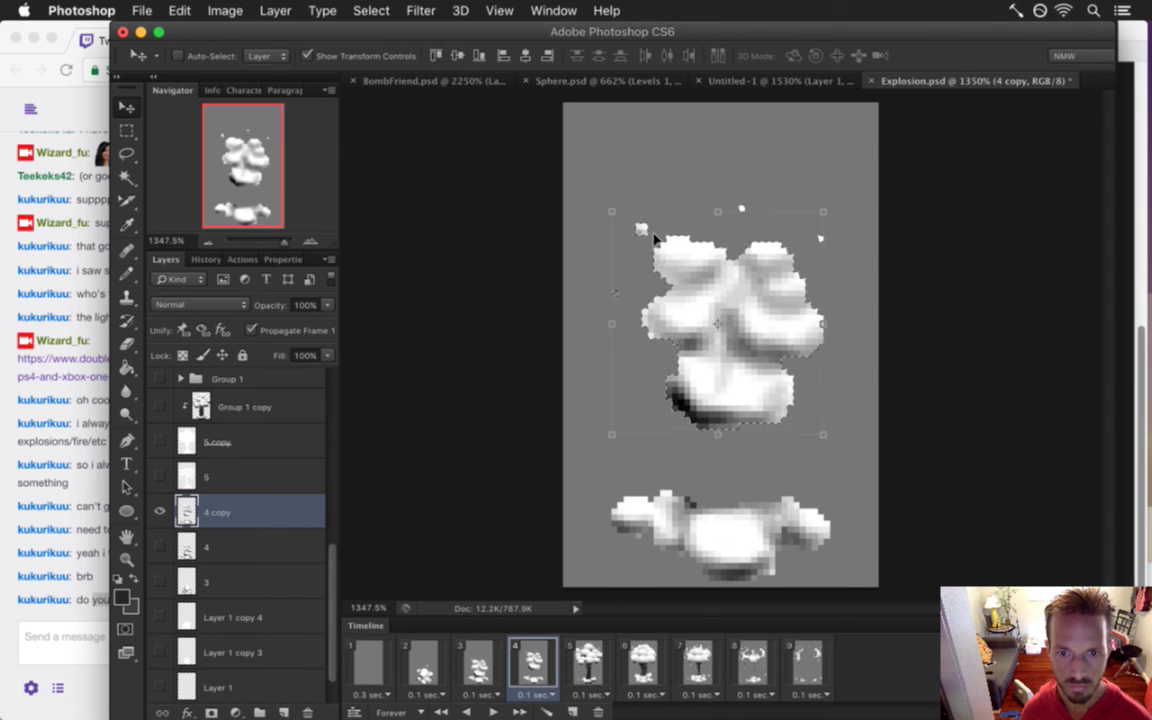
pyautogui.press('Down')
pyautogui.press('Down')
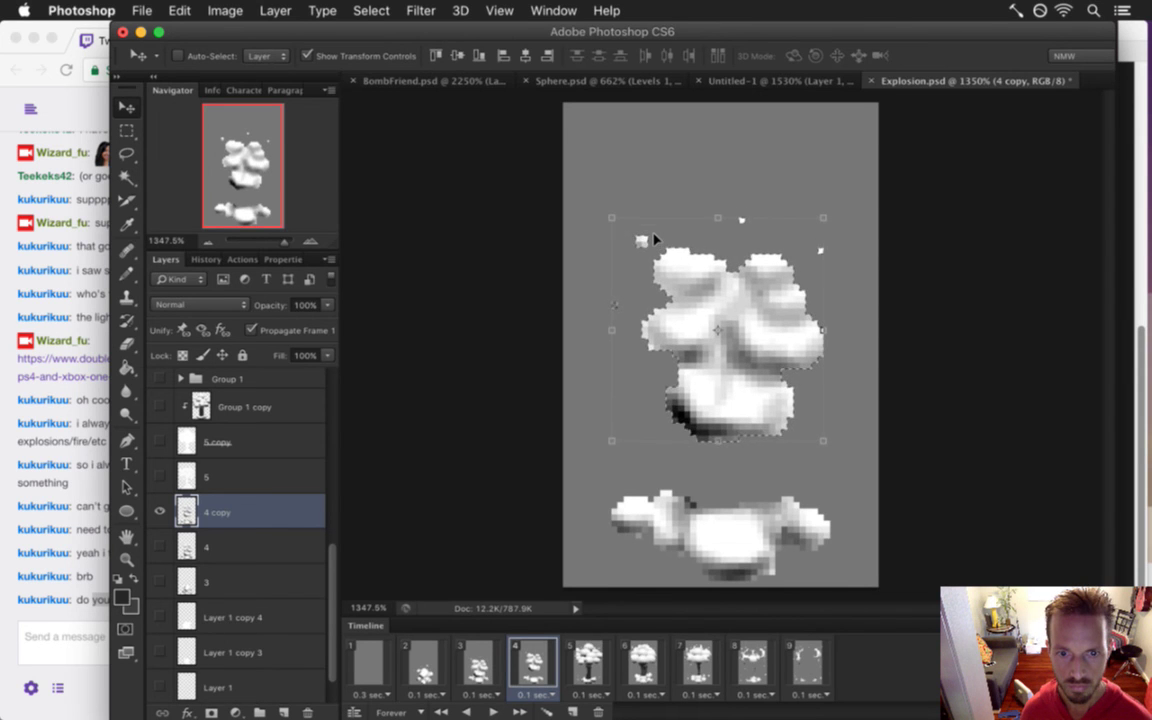
pyautogui.press('m')
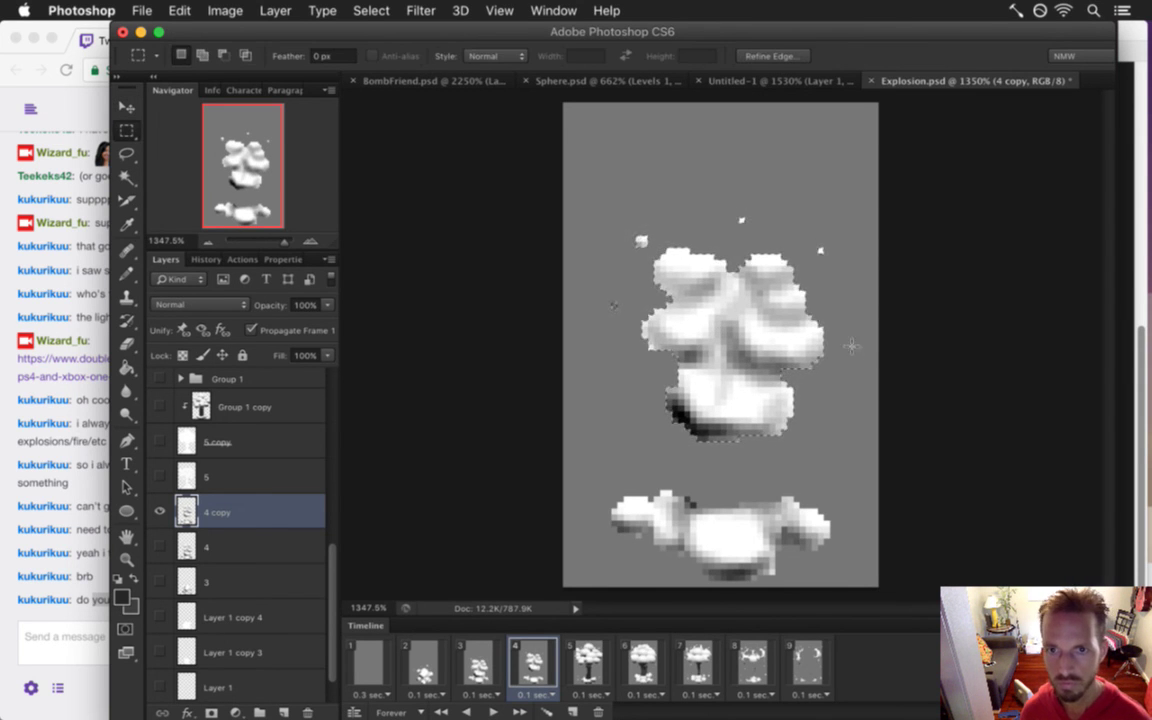
pyautogui.click(854, 281)
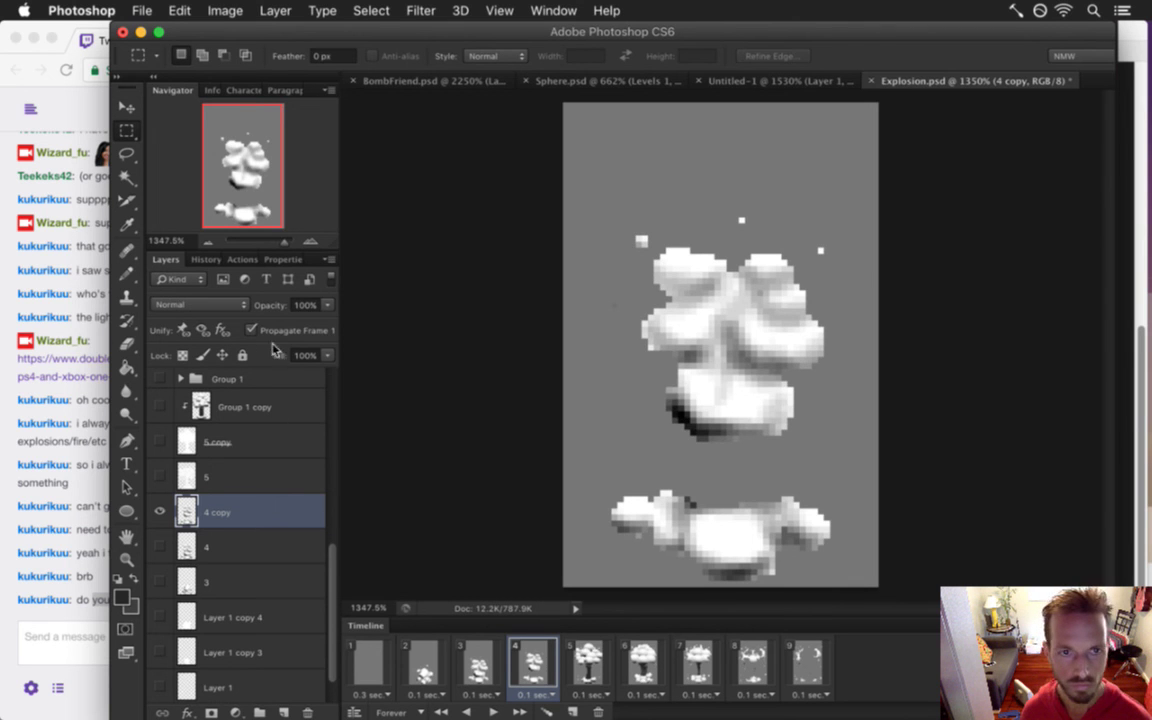
# Sample a dark grey and paint a smoke stem joining the upper cloud to the base puffs on the layer 4 copy
pyautogui.press('i')
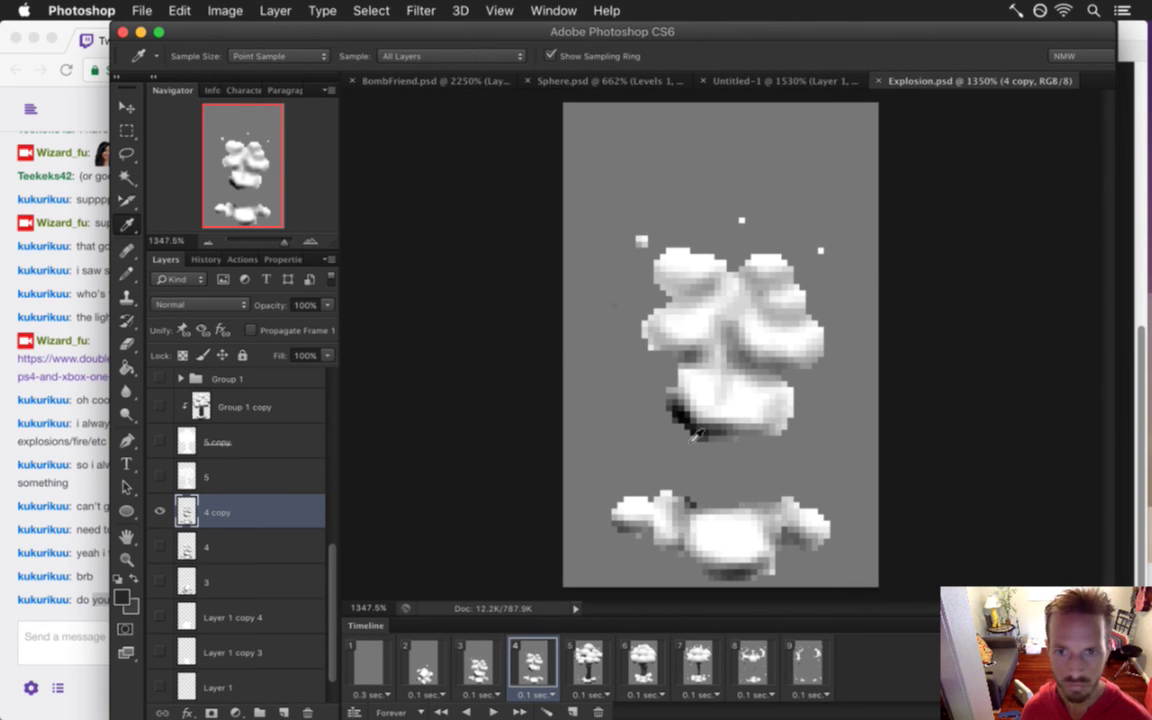
pyautogui.click(716, 440)
pyautogui.press('b')
pyautogui.keyDown('alt'); pyautogui.click(716, 458); pyautogui.keyUp('alt')
pyautogui.moveTo(717, 471)
pyautogui.mouseDown()
pyautogui.moveTo(727, 464)
pyautogui.moveTo(737, 496)
pyautogui.mouseUp()
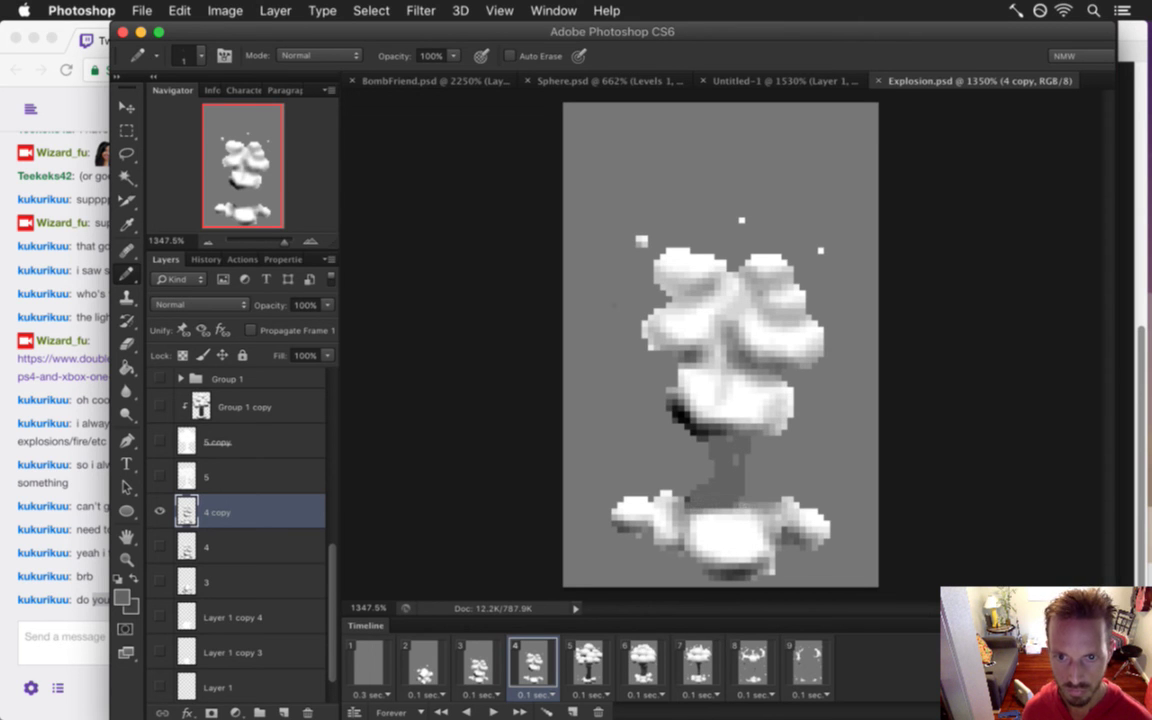
# Sample a darker grey and shade the stem's left side and the area under the upper cloud
pyautogui.press('i')
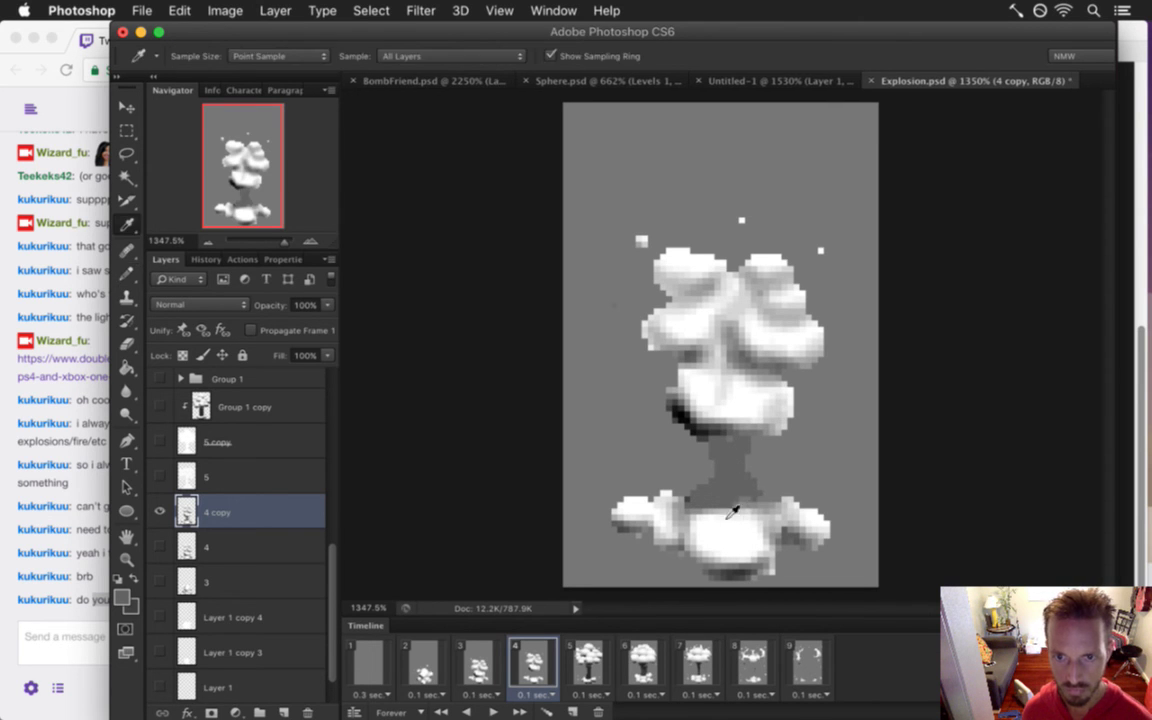
pyautogui.click(695, 507)
pyautogui.press('b')
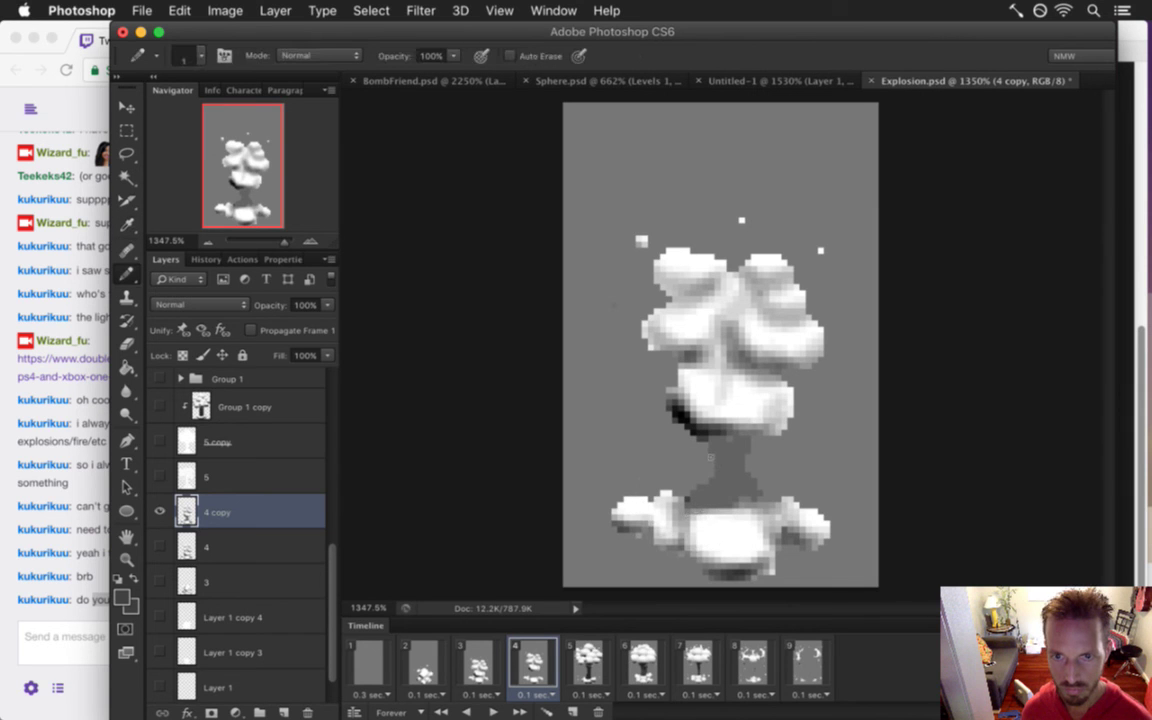
pyautogui.moveTo(720, 468); pyautogui.dragTo(742, 446)
pyautogui.press('super+z')
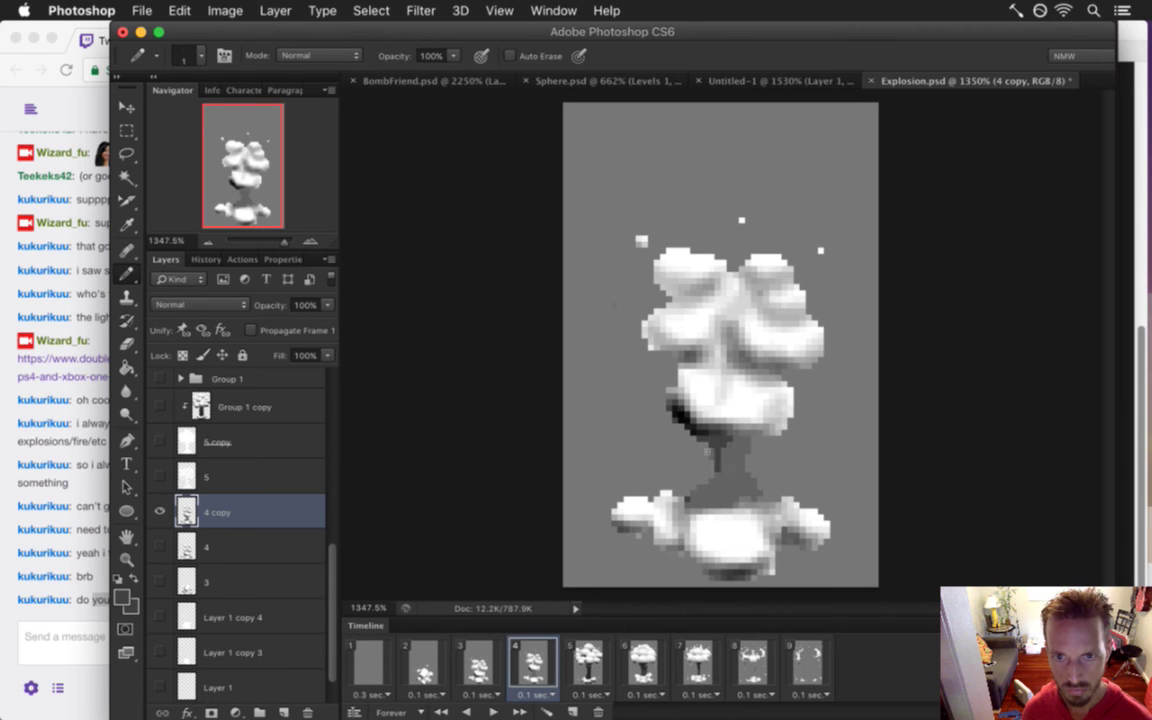
pyautogui.moveTo(714, 494); pyautogui.dragTo(699, 501)
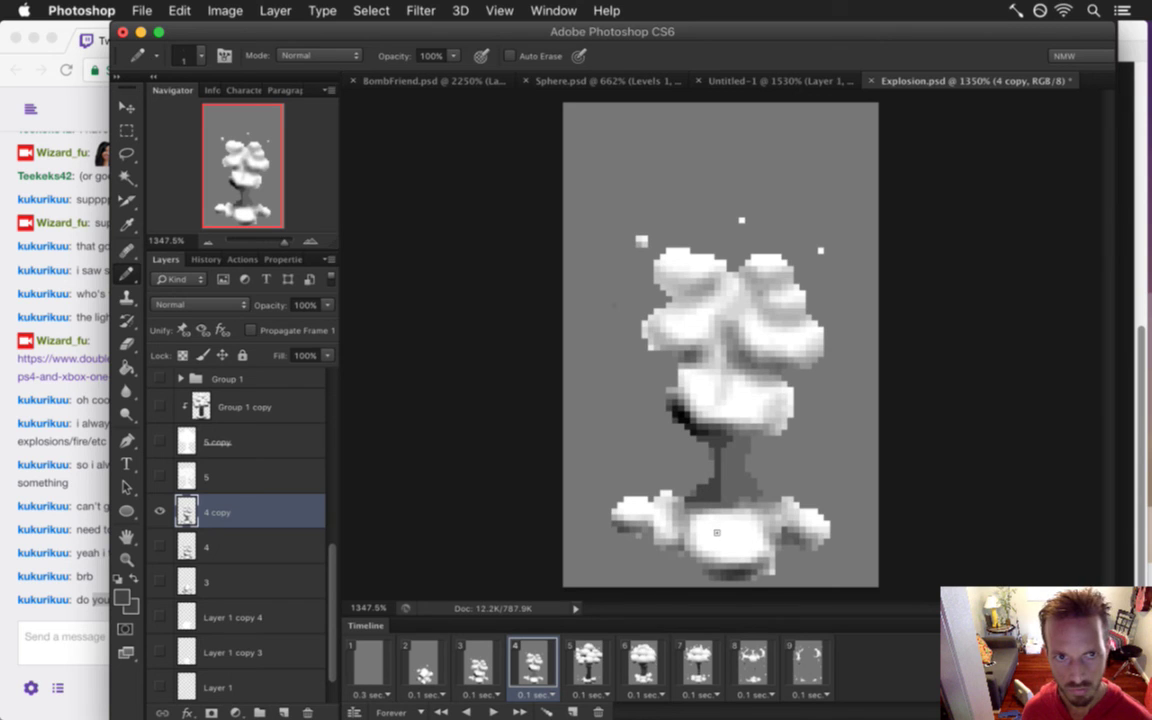
# Pick greys from the artwork to retouch the stem's foot where it meets the base puffs, and save the file
pyautogui.keyDown('alt'); pyautogui.click(622, 457); pyautogui.keyUp('alt')
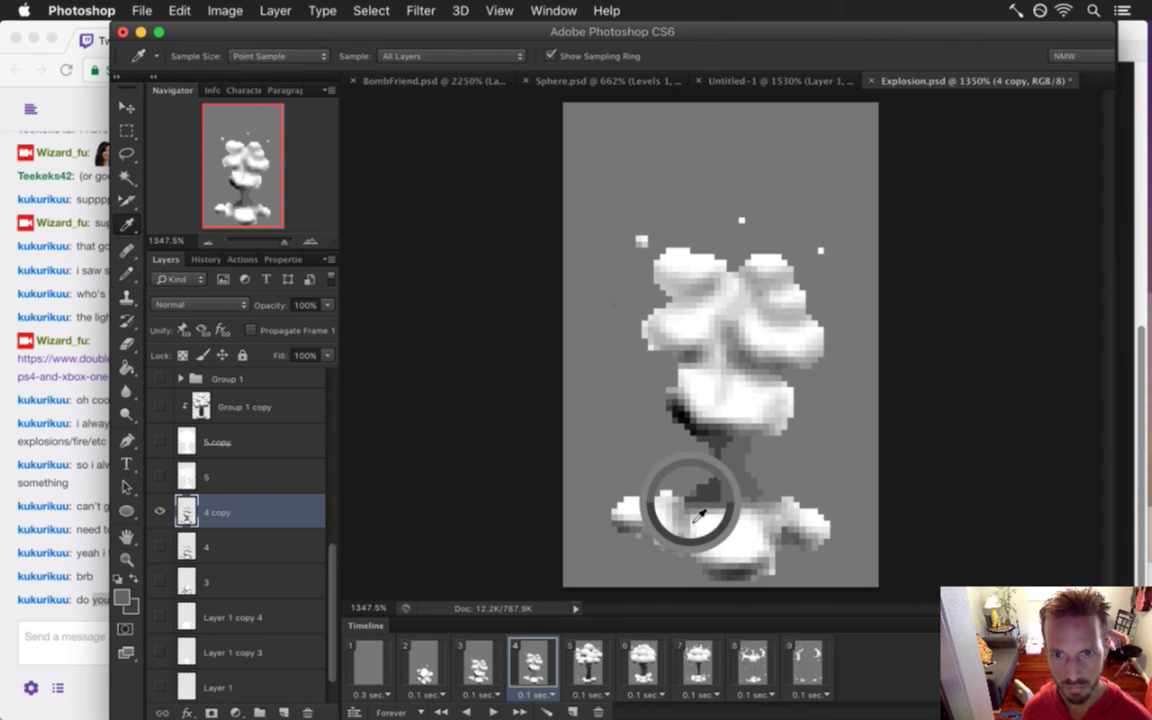
pyautogui.keyDown('alt'); pyautogui.click(625, 458); pyautogui.keyUp('alt')
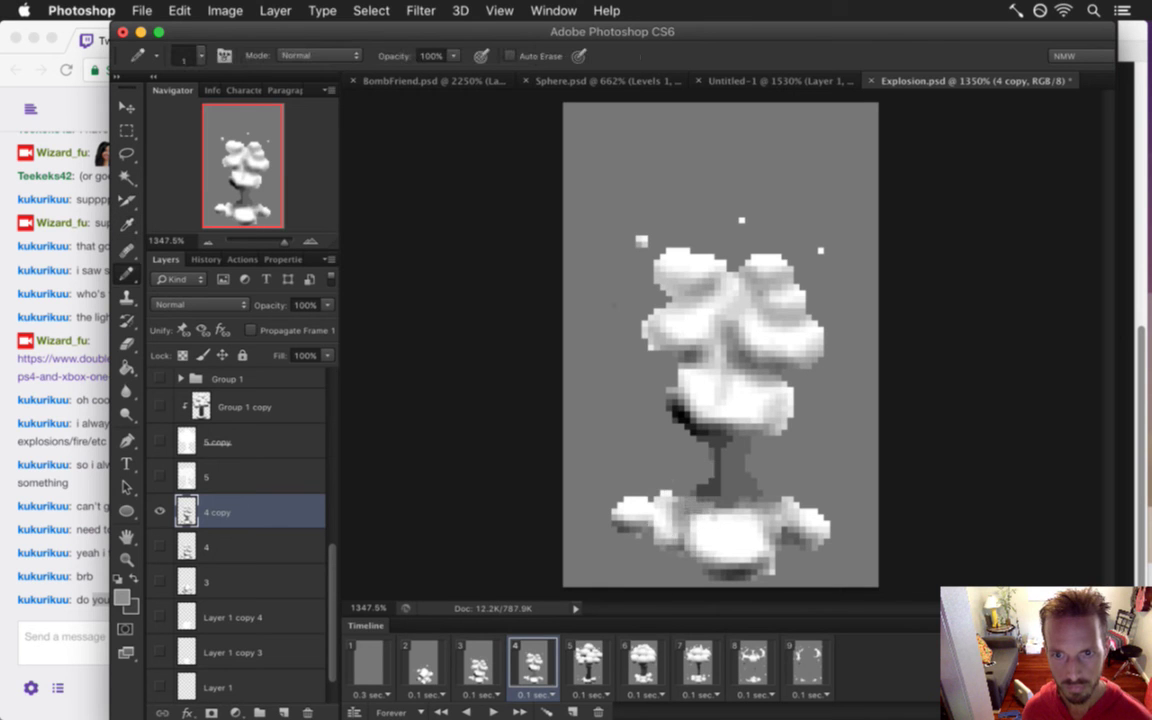
pyautogui.keyDown('alt'); pyautogui.click(633, 440); pyautogui.keyUp('alt')
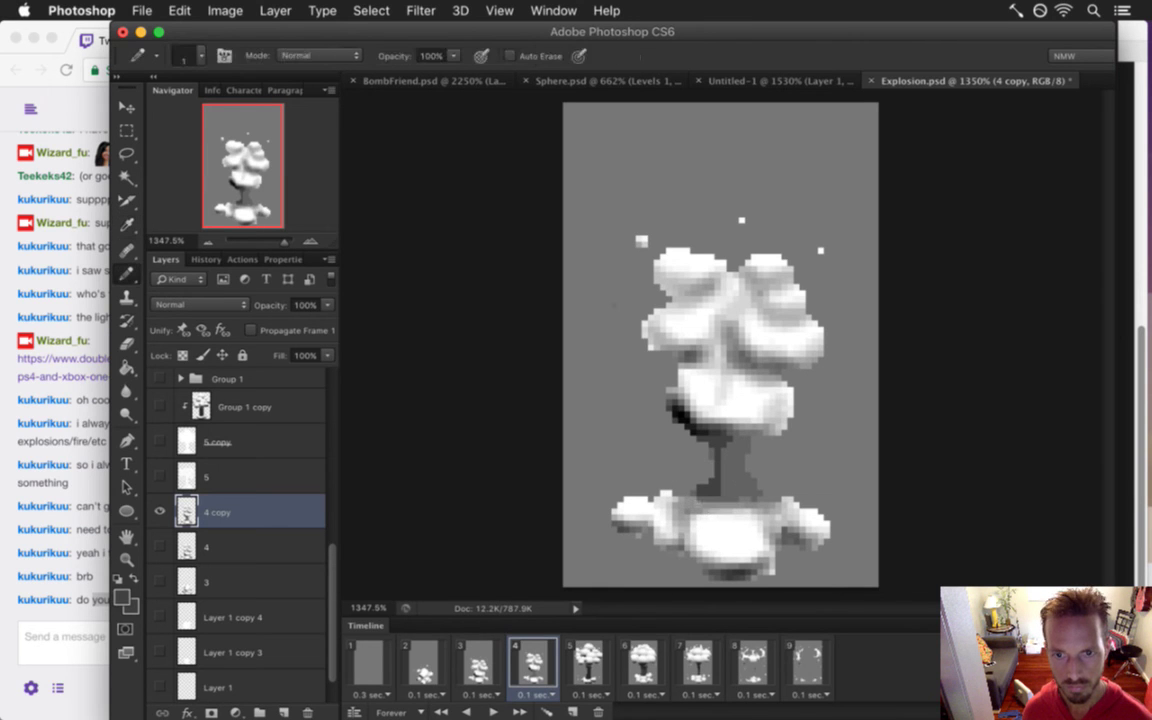
pyautogui.keyDown('alt'); pyautogui.click(667, 450); pyautogui.keyUp('alt')
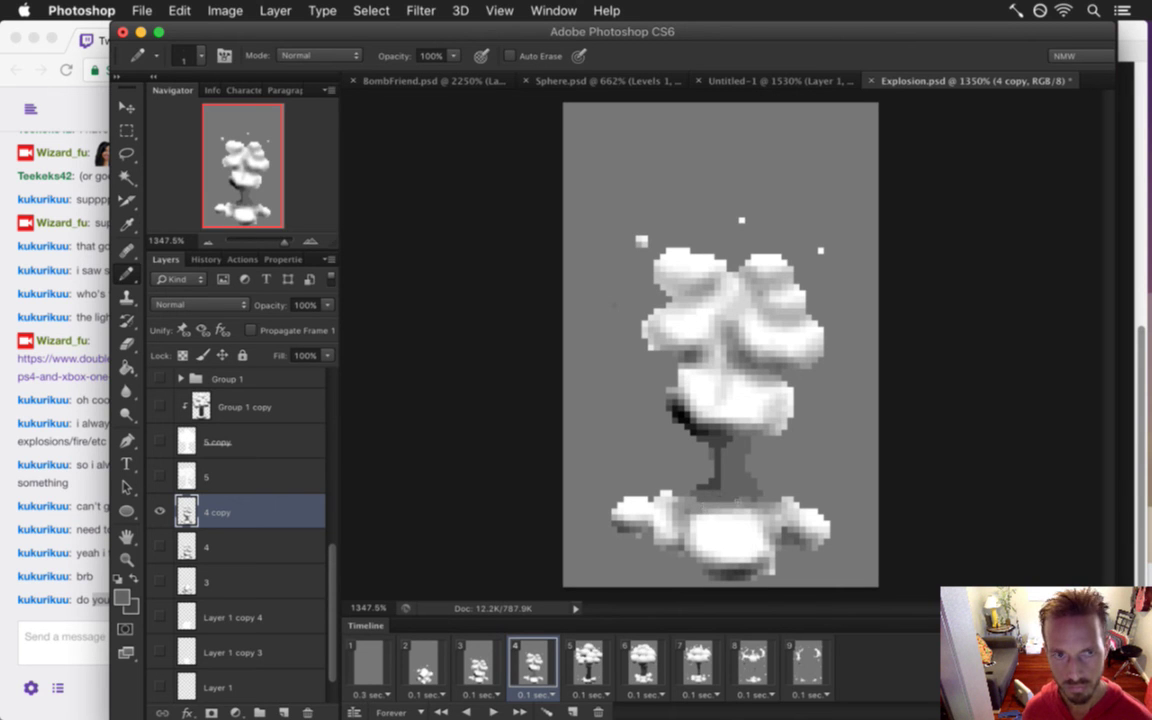
pyautogui.keyDown('alt'); pyautogui.click(656, 448); pyautogui.keyUp('alt')
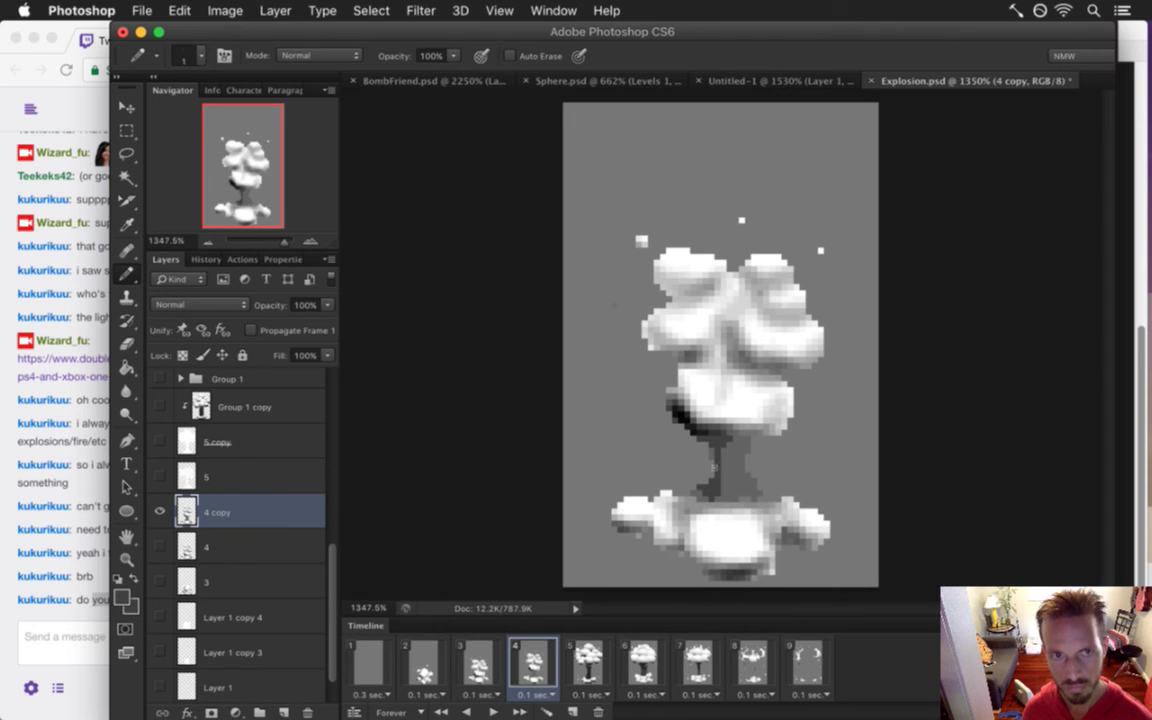
pyautogui.press('super+s')
# Step back and forth through animation frames 2 to 5 to compare the reworked frame 4 with its neighbours
pyautogui.click(488, 664)
pyautogui.click(540, 667)
pyautogui.click(599, 666)
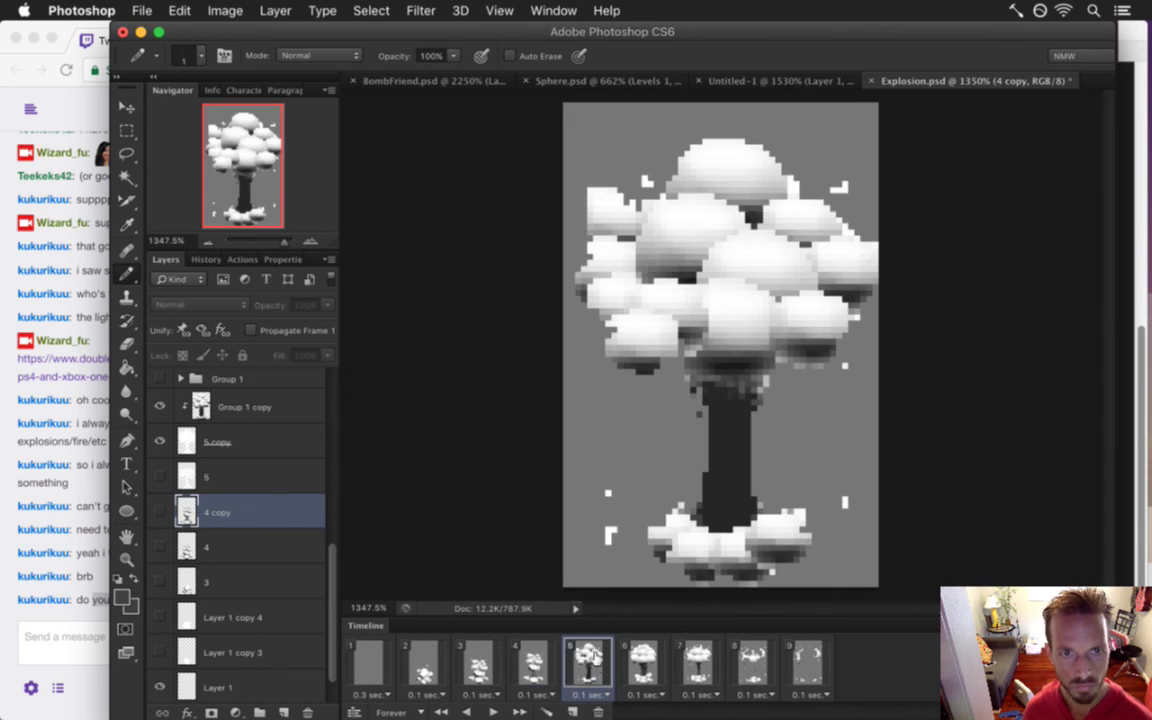
pyautogui.click(478, 665)
pyautogui.click(424, 665)
pyautogui.click(478, 665)
pyautogui.click(530, 666)
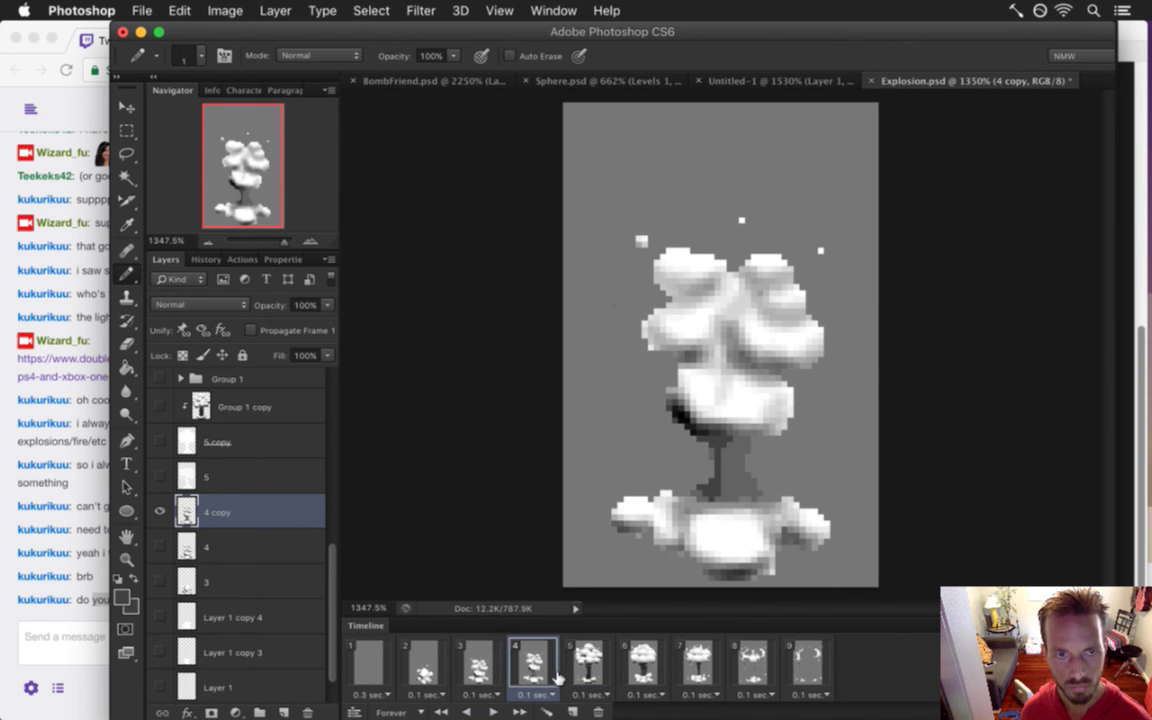
pyautogui.click(588, 670)
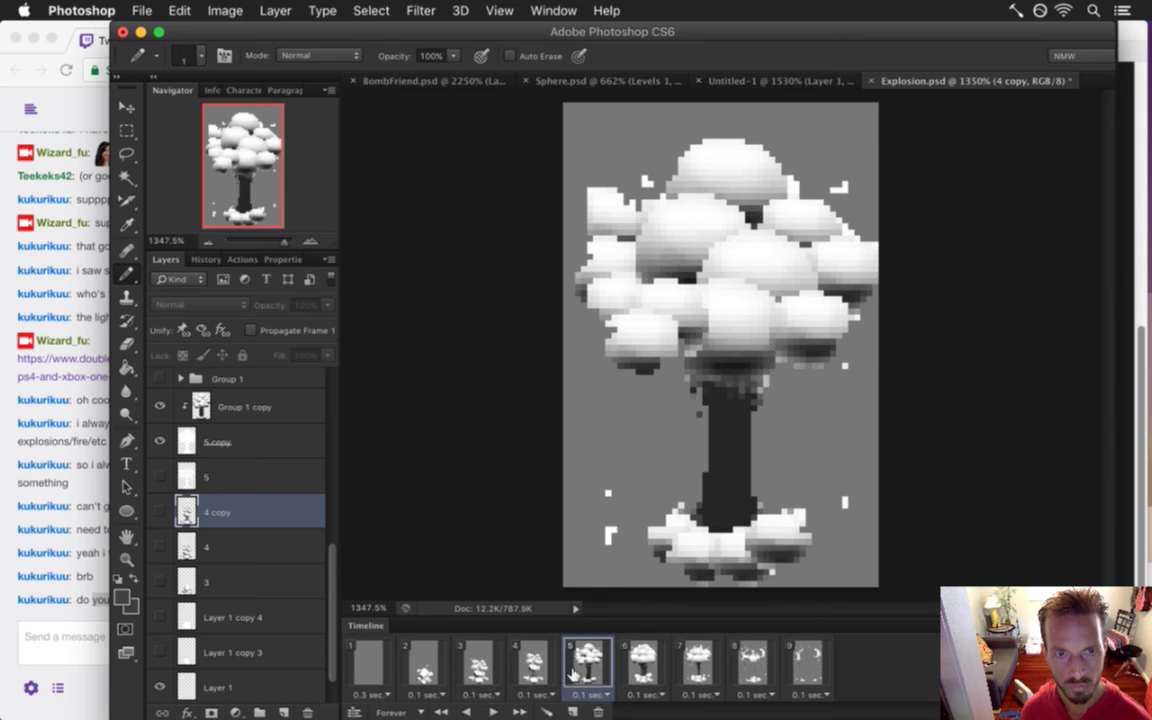
# Play the explosion animation from frame 1 to review its motion, and stop the playback
pyautogui.click(378, 648)
pyautogui.click(494, 712)
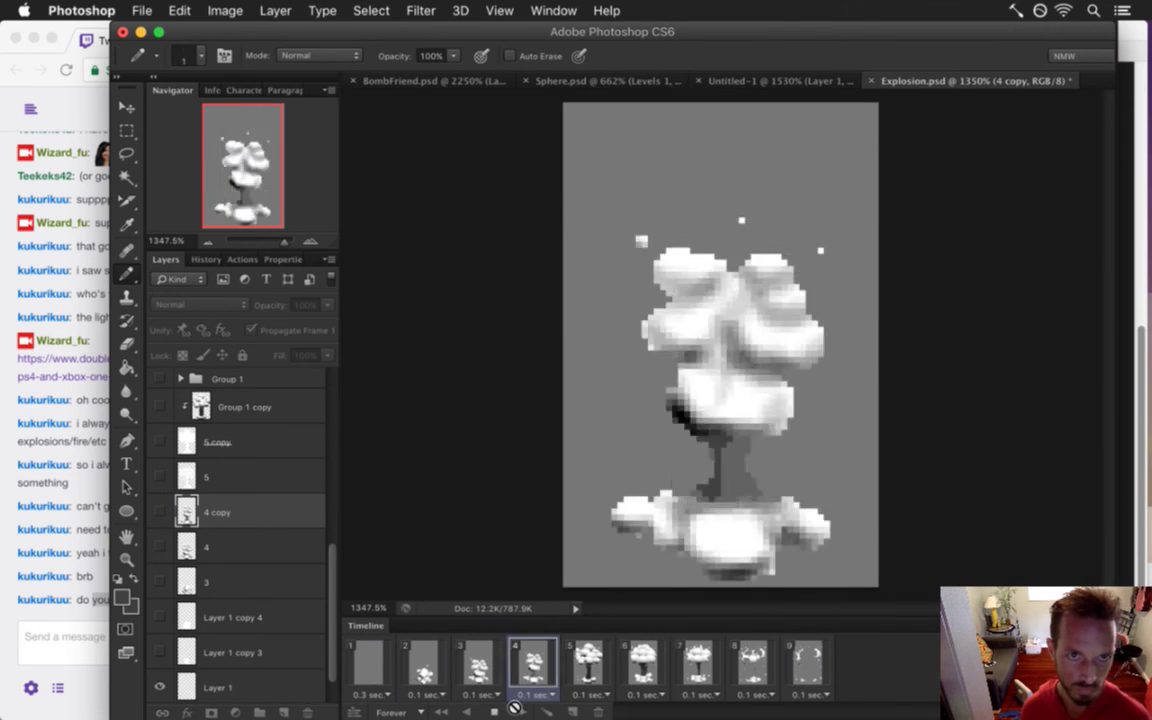
pyautogui.click(495, 710)
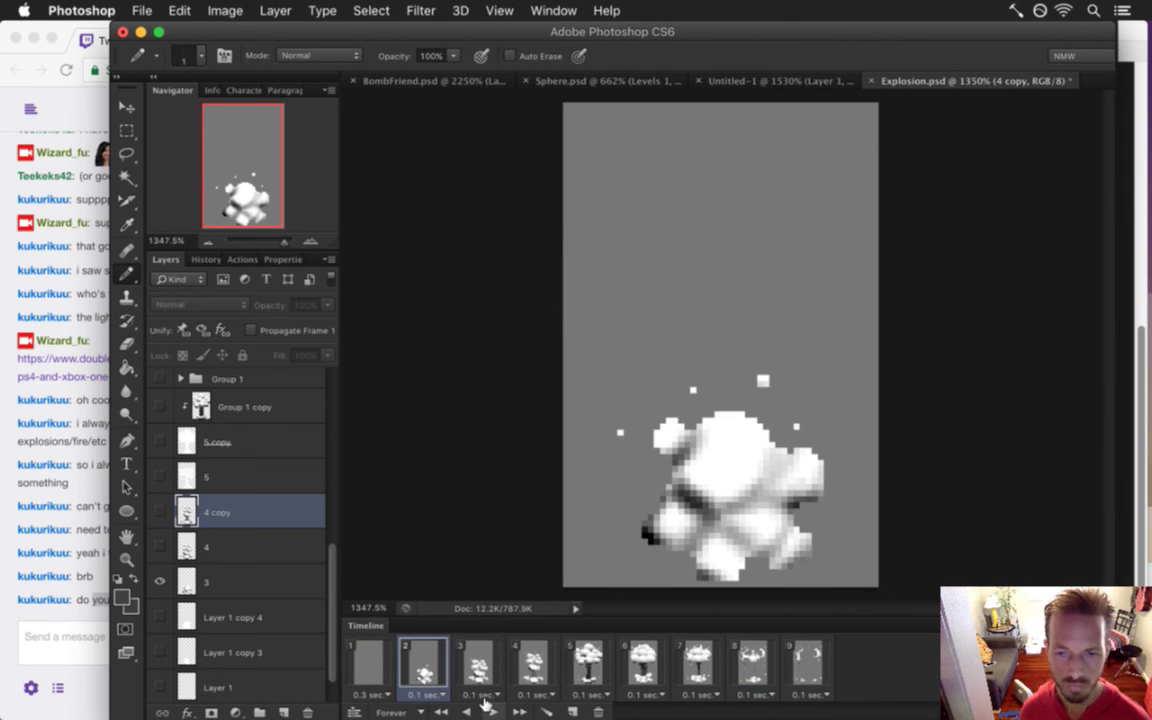
# Select all nine animation frames, hide the Color Fill 1 background layer in them, and save the file
pyautogui.click(376, 653)
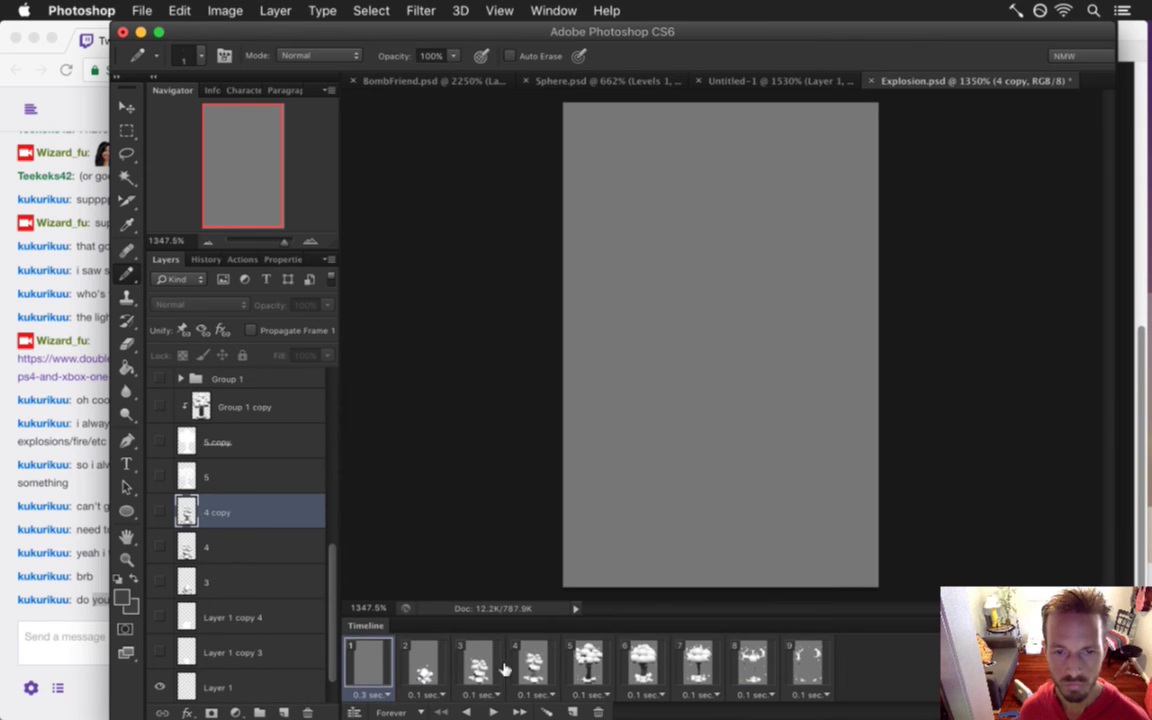
pyautogui.keyDown('shift'); pyautogui.click(810, 651); pyautogui.keyUp('shift')
pyautogui.press('super+s')
pyautogui.scroll(-1, 300, 545)
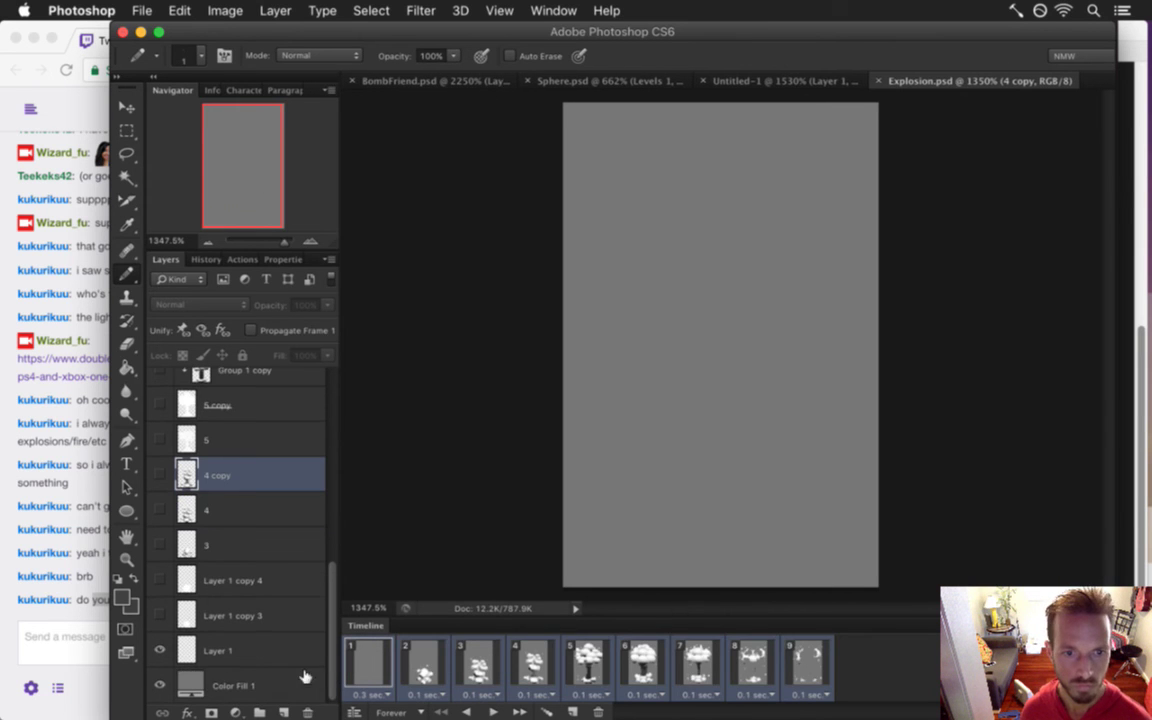
pyautogui.click(160, 684)
pyautogui.press('super+s')
# Render all frames as the PNG image sequence Explosion.png at 52 x 80 and 10 fps
pyautogui.press('super+r')
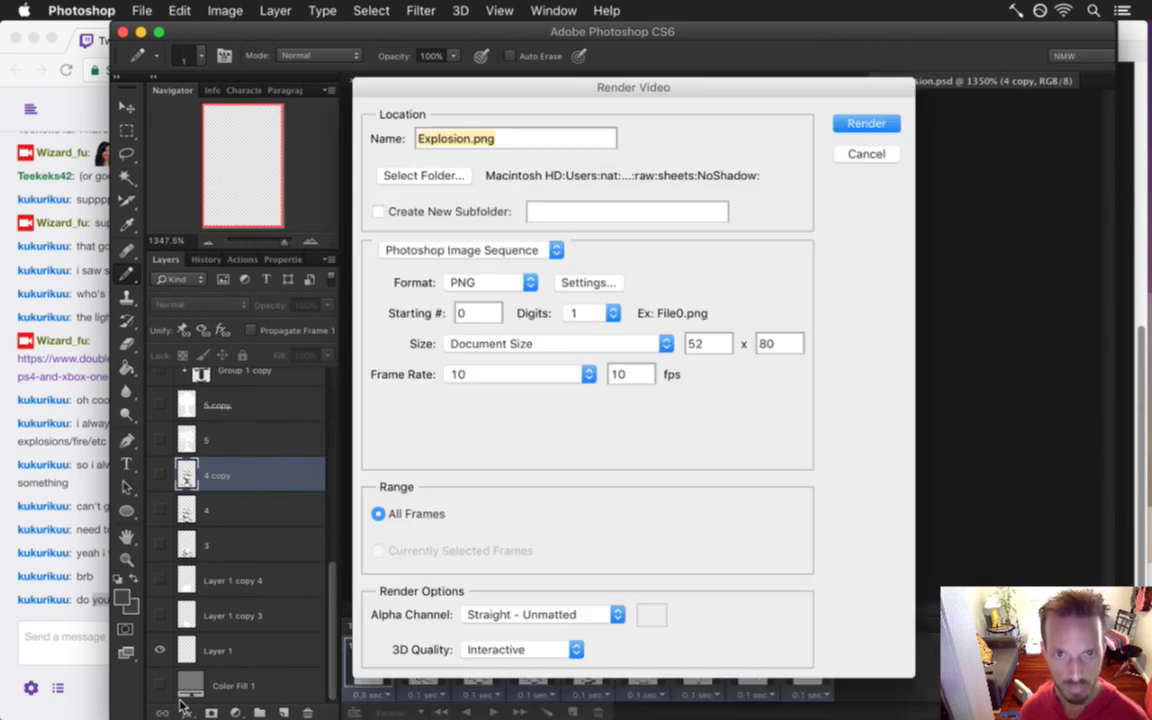
pyautogui.press('Return')
pyautogui.press('Return')
# Switch to iTerm2, build the Songbringer Mac debug project, and bring the running game to the front
pyautogui.press('super+Tab')
pyautogui.press('Return')
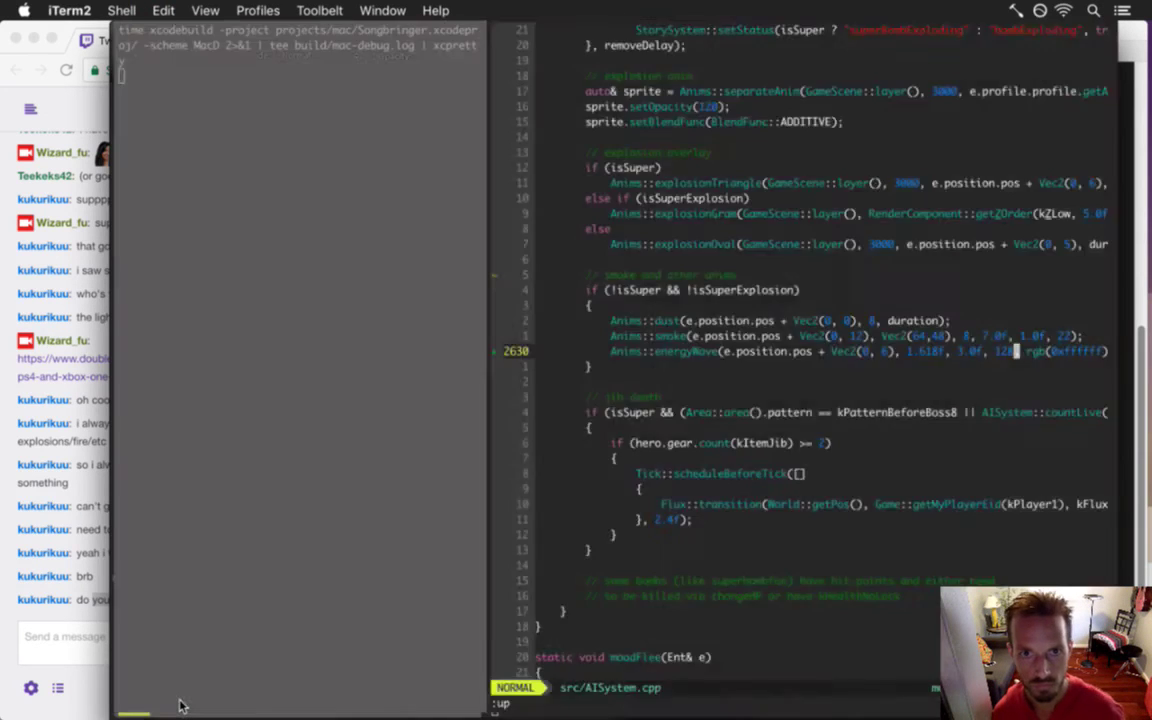
pyautogui.press('super+Tab')
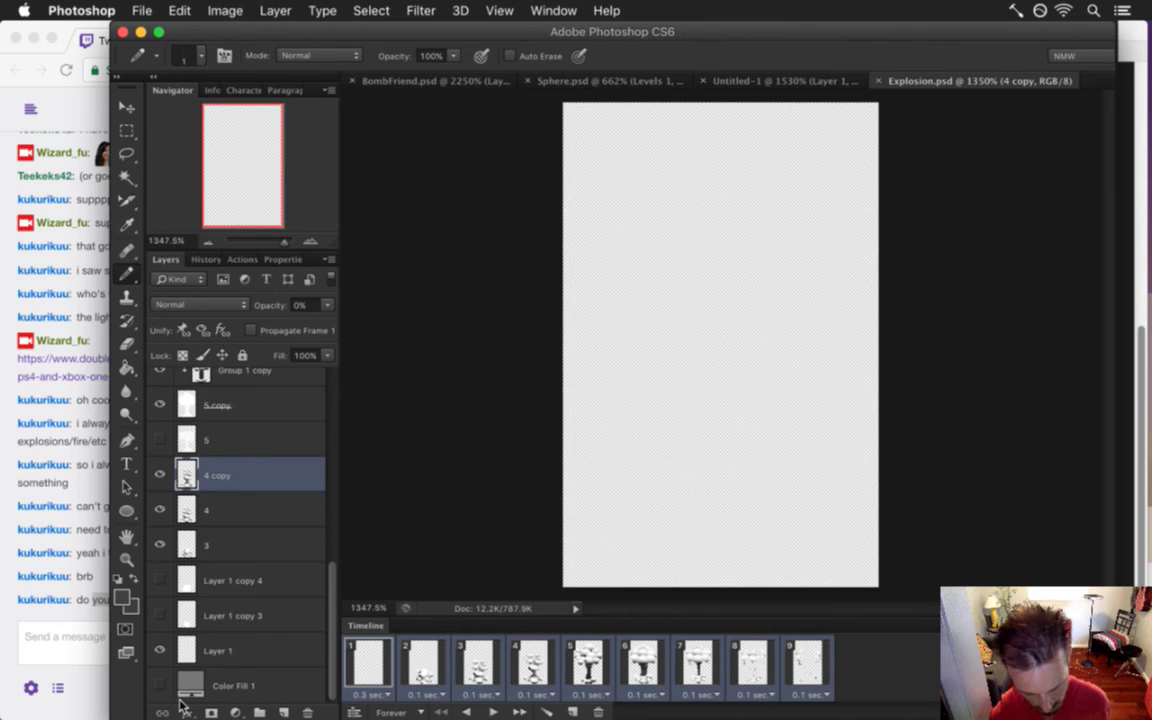
pyautogui.press('super+Tab')
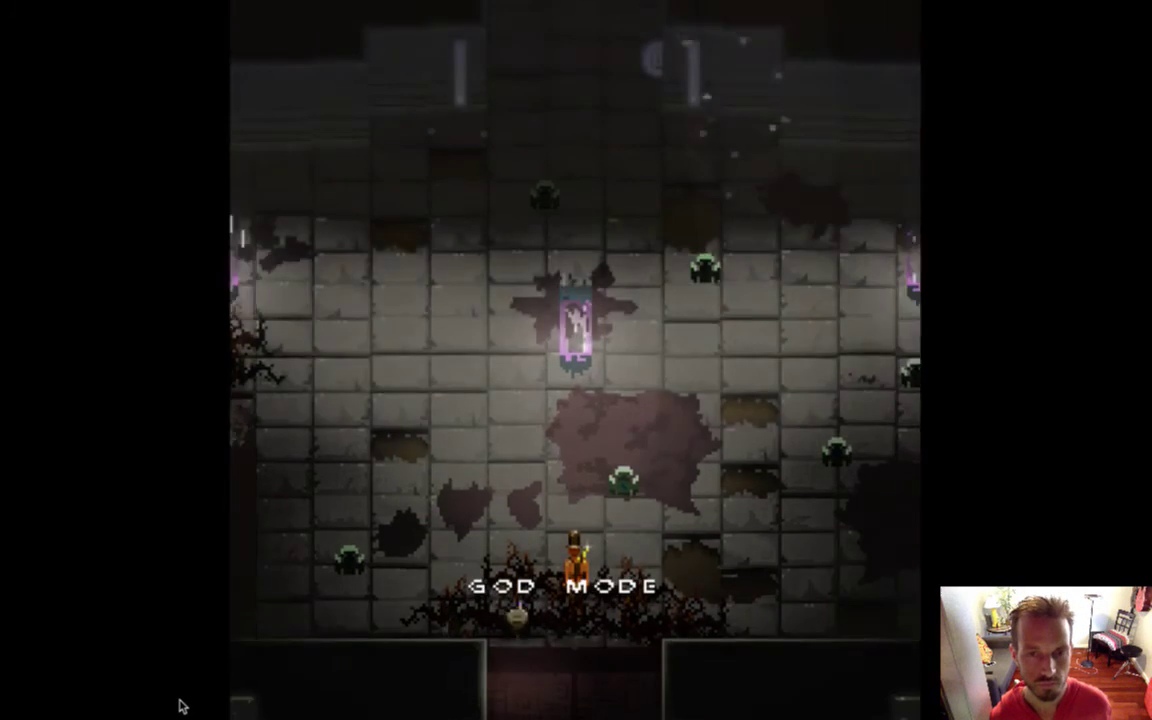
# Hurt all foes in the game room, walk the hero up and right, and place a bomb
pyautogui.press('h')
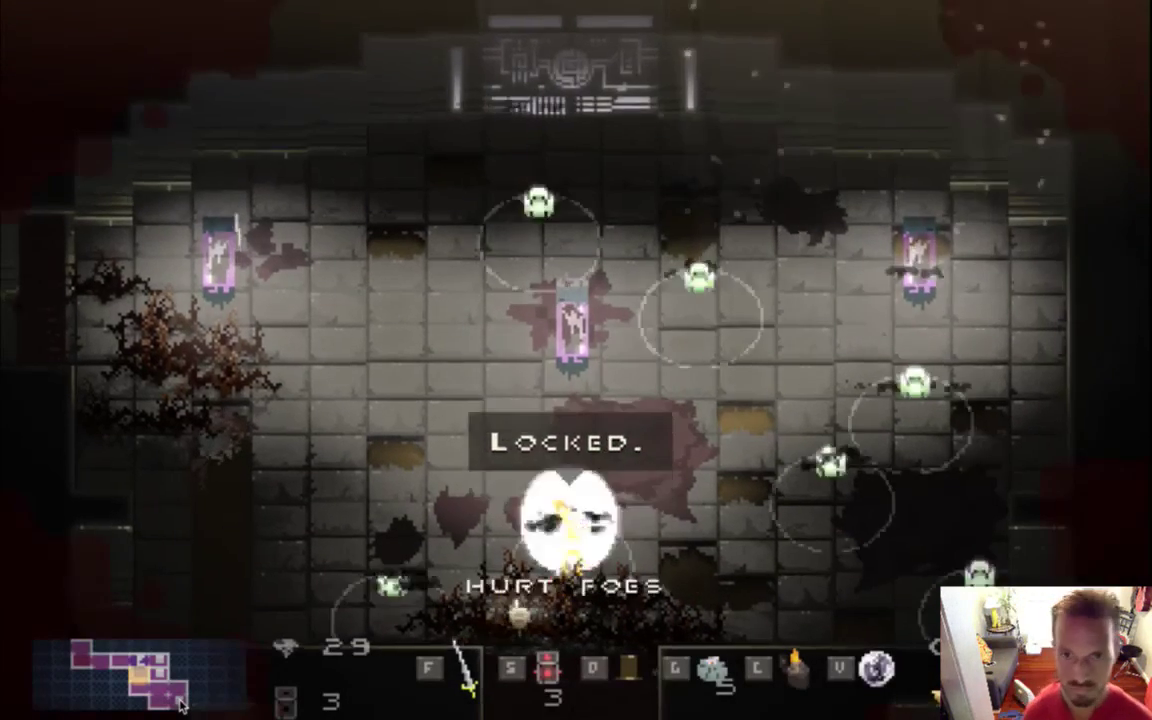
pyautogui.press('Up')
pyautogui.press('Right')
pyautogui.press('Right')
pyautogui.press('s')
pyautogui.press('Left')
pyautogui.press('Right')
pyautogui.press('d')
# Slow the game speed to 0.1x and watch the bomb's explosion animation
pyautogui.press('-')
pyautogui.press('-')
pyautogui.press('-')
pyautogui.press('-')
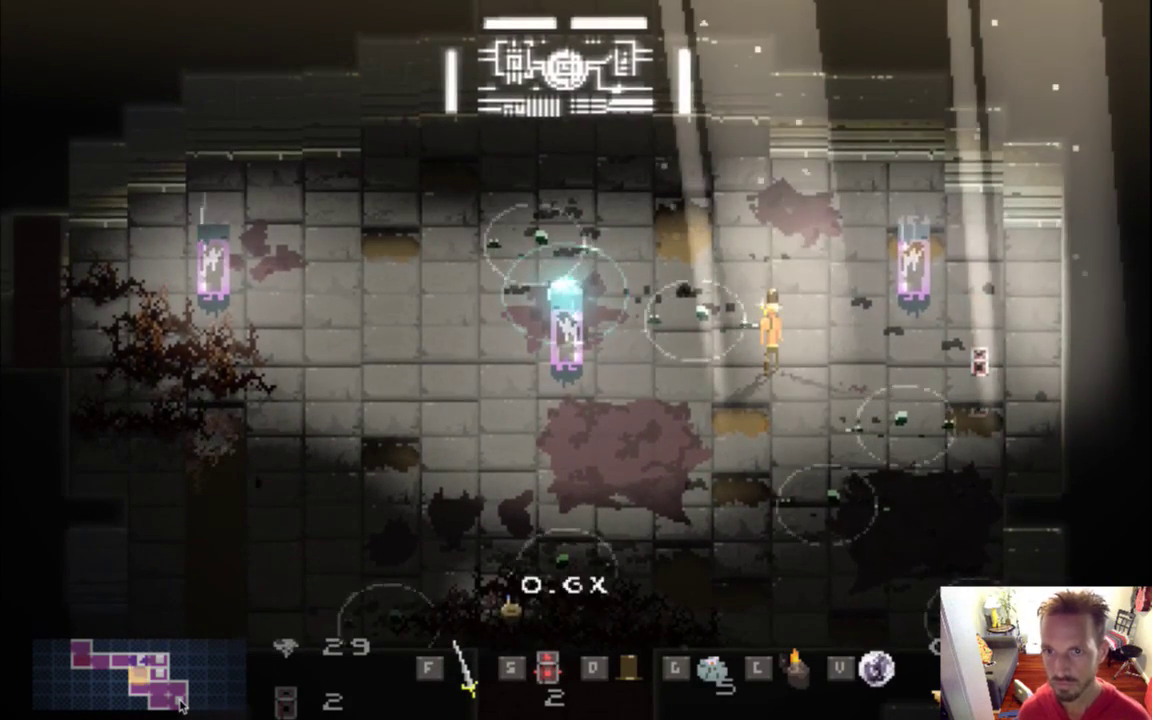
pyautogui.press('-')
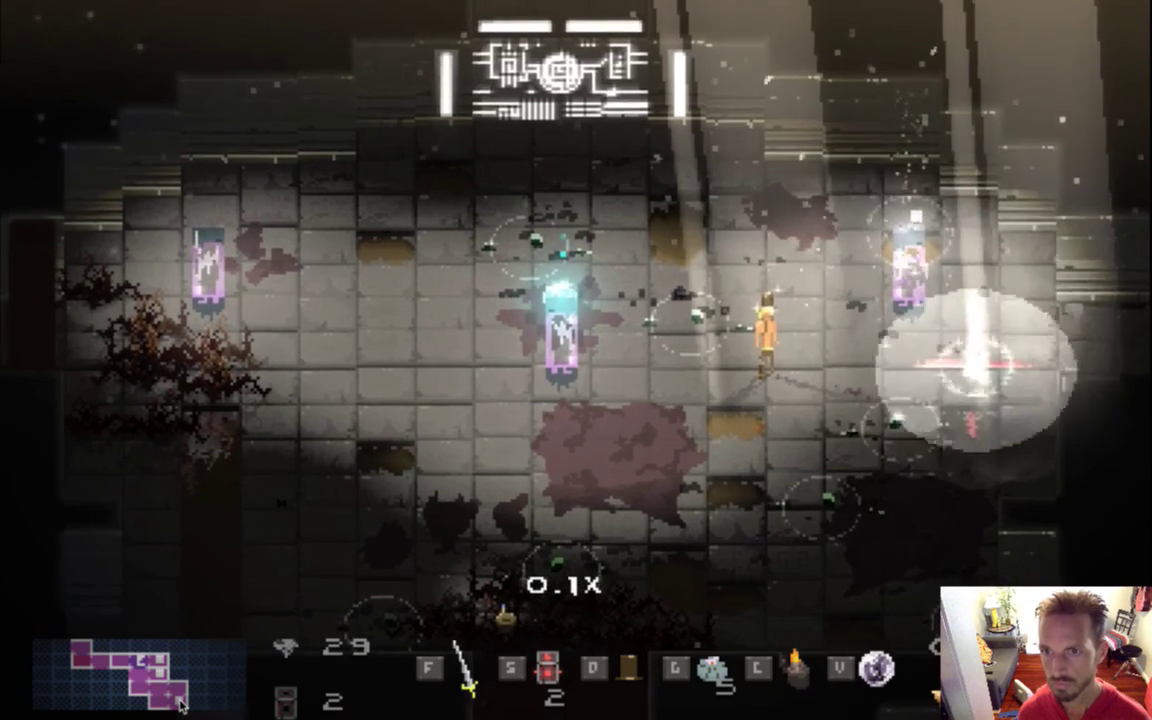
pyautogui.press('w')
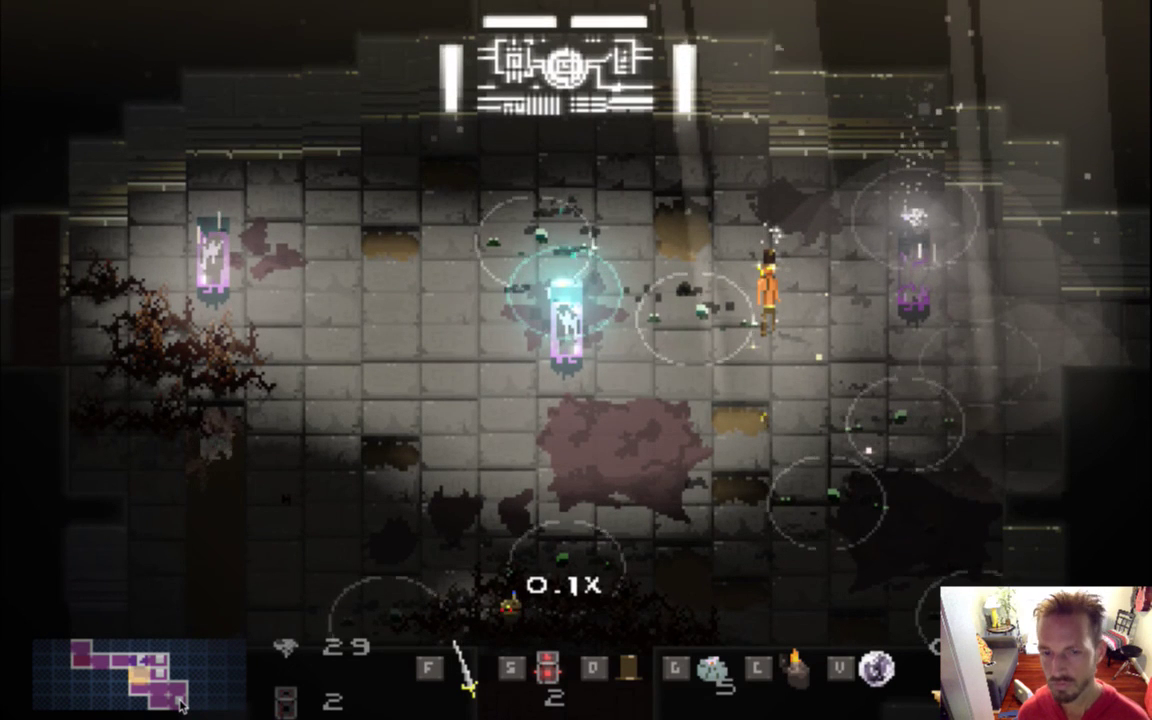
# Speed the game back up, place a second bomb, and move the hero clear to watch it explode
pyautogui.press('=')
pyautogui.press('=')
pyautogui.press('=')
pyautogui.press('=')
pyautogui.press('=')
pyautogui.press('=')
pyautogui.press('=')
pyautogui.press('=')
pyautogui.press('=')
pyautogui.press('Down')
pyautogui.press('Right')
pyautogui.press('s')
pyautogui.press('Left')
pyautogui.press('Left')
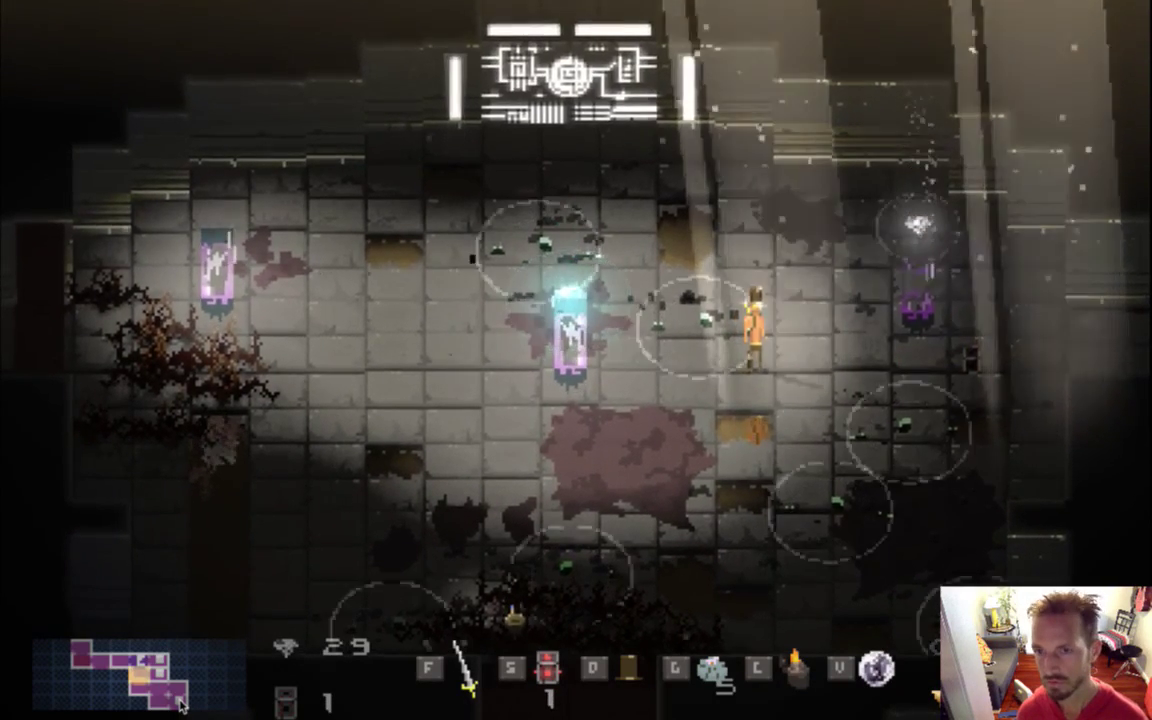
pyautogui.press('Up')
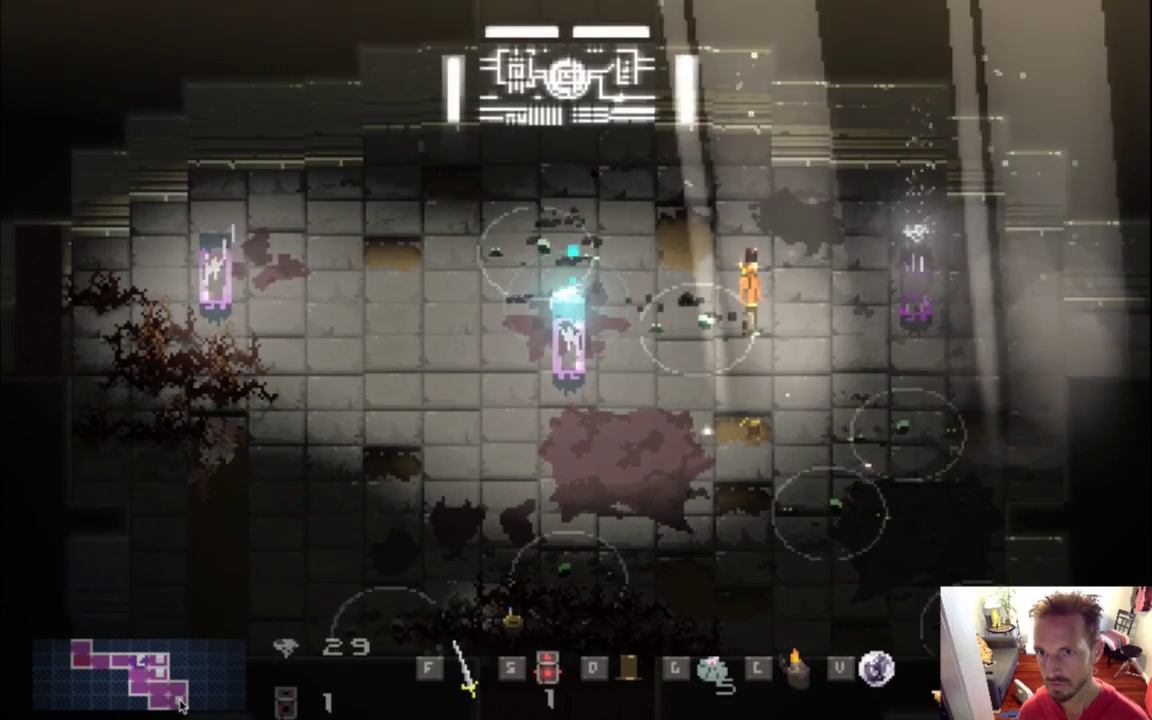
# Place the last bomb, slow the game to 0.2x to examine its mushroom cloud, and return to Photoshop
pyautogui.press('Right')
pyautogui.press('Down')
pyautogui.press('s')
pyautogui.press('Left')
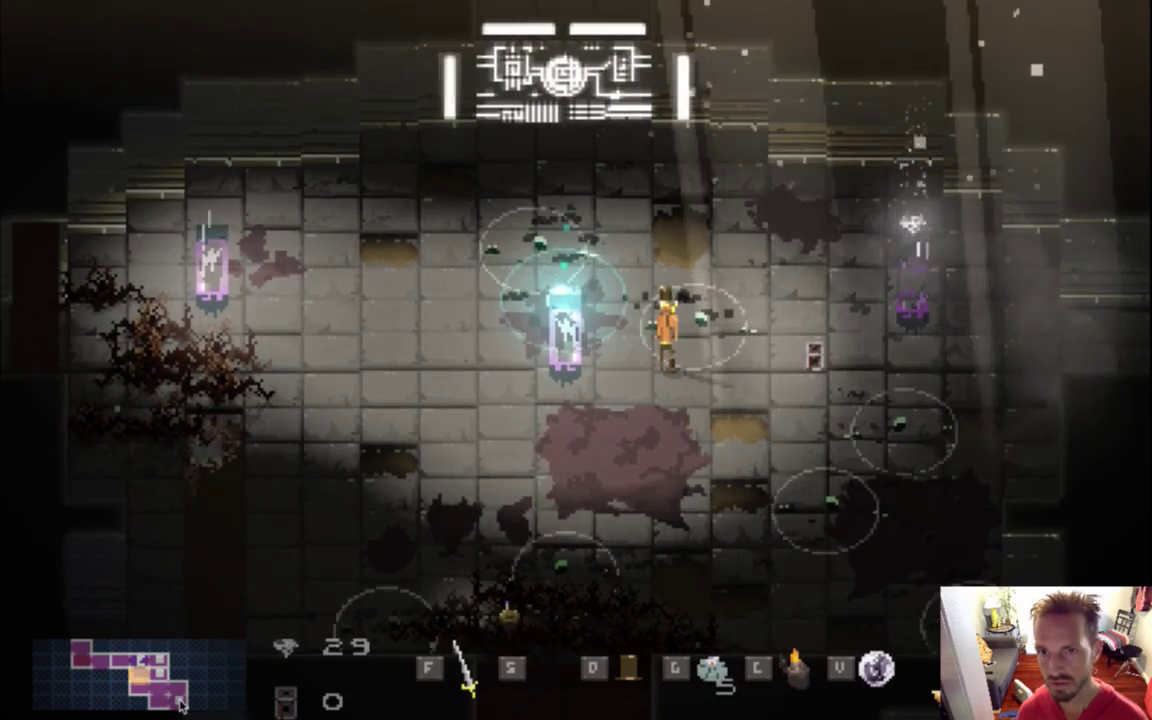
pyautogui.press('-')
pyautogui.press('-')
pyautogui.press('-')
pyautogui.press('-')
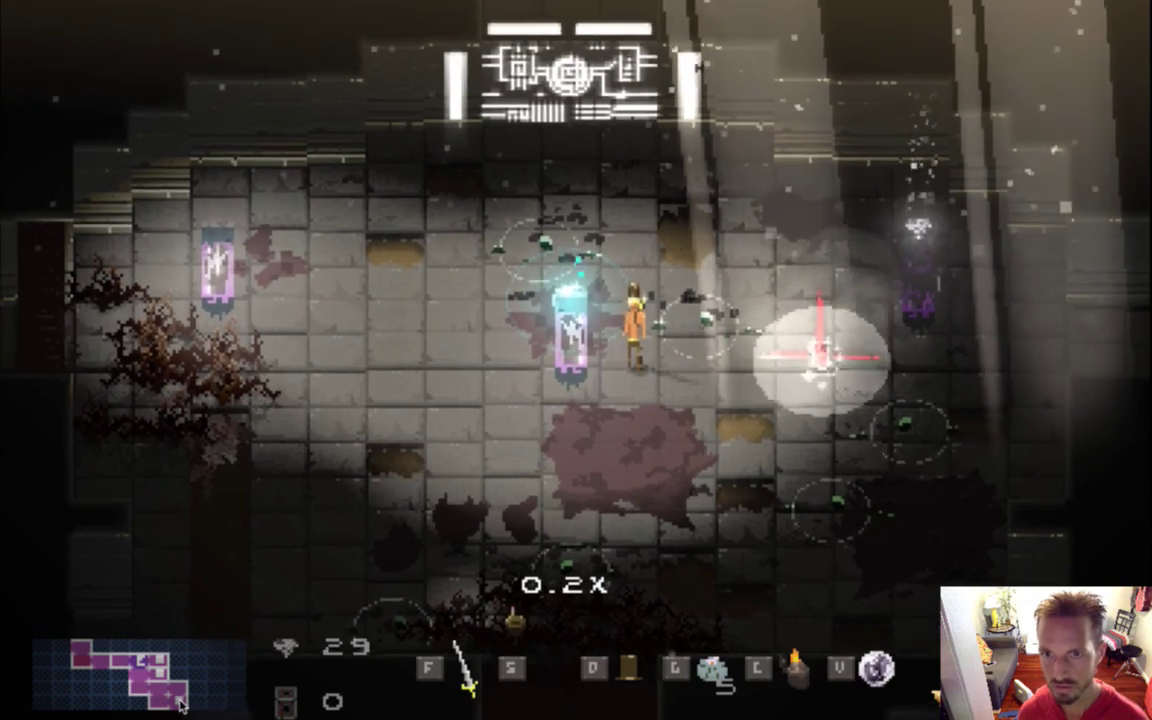
pyautogui.press('f')
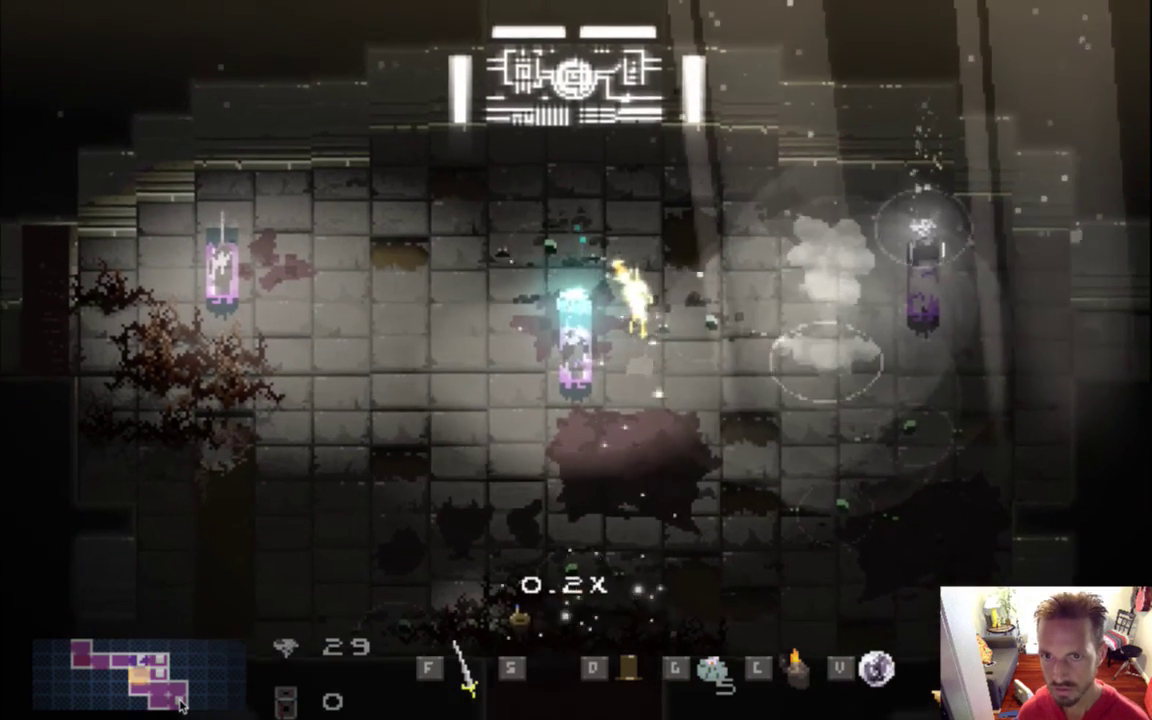
pyautogui.press('super+Tab')
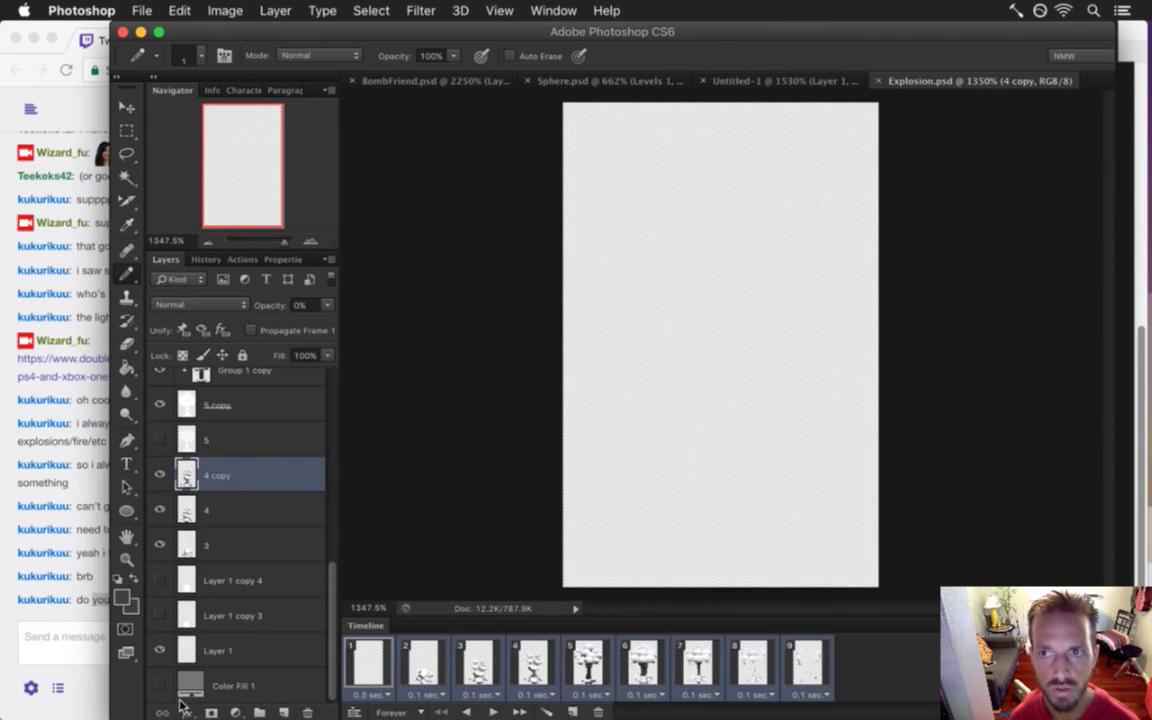
# Switch to the code editor in iTerm2 and read upward through the bomb's explosion code in AISystem.cpp, past the start of moodExplode
pyautogui.press('super+Tab')
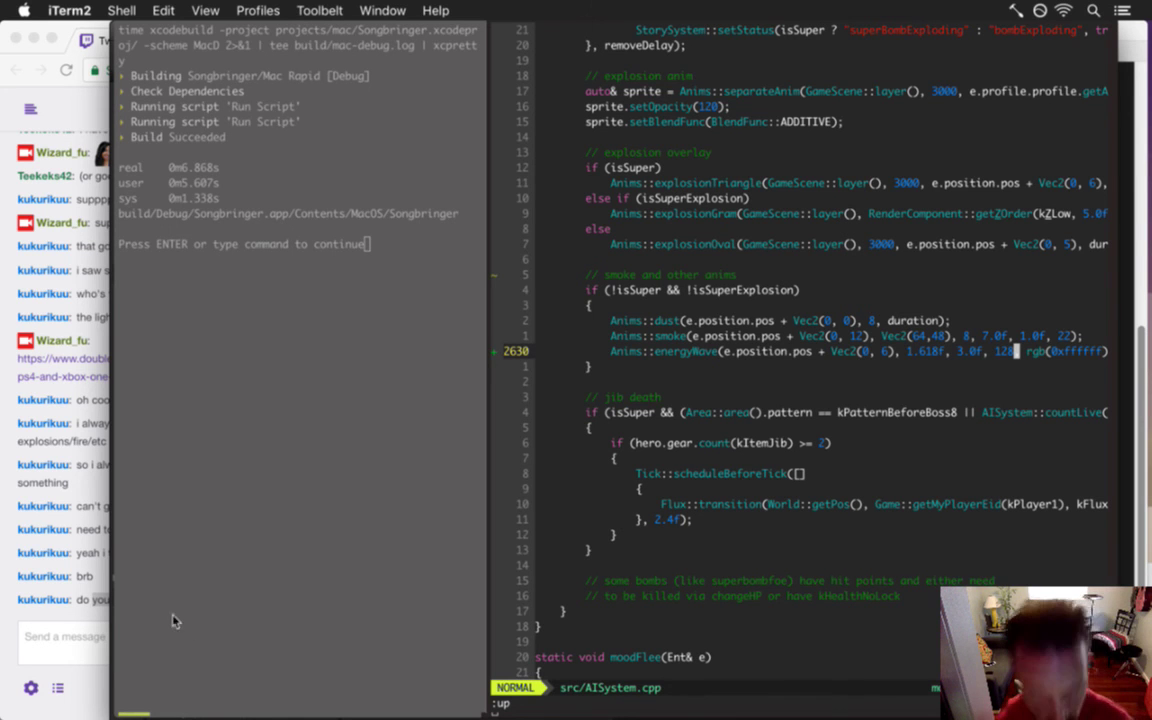
pyautogui.press('j')
pyautogui.press('k')
pyautogui.press('k')
pyautogui.press('k')
pyautogui.press('k')
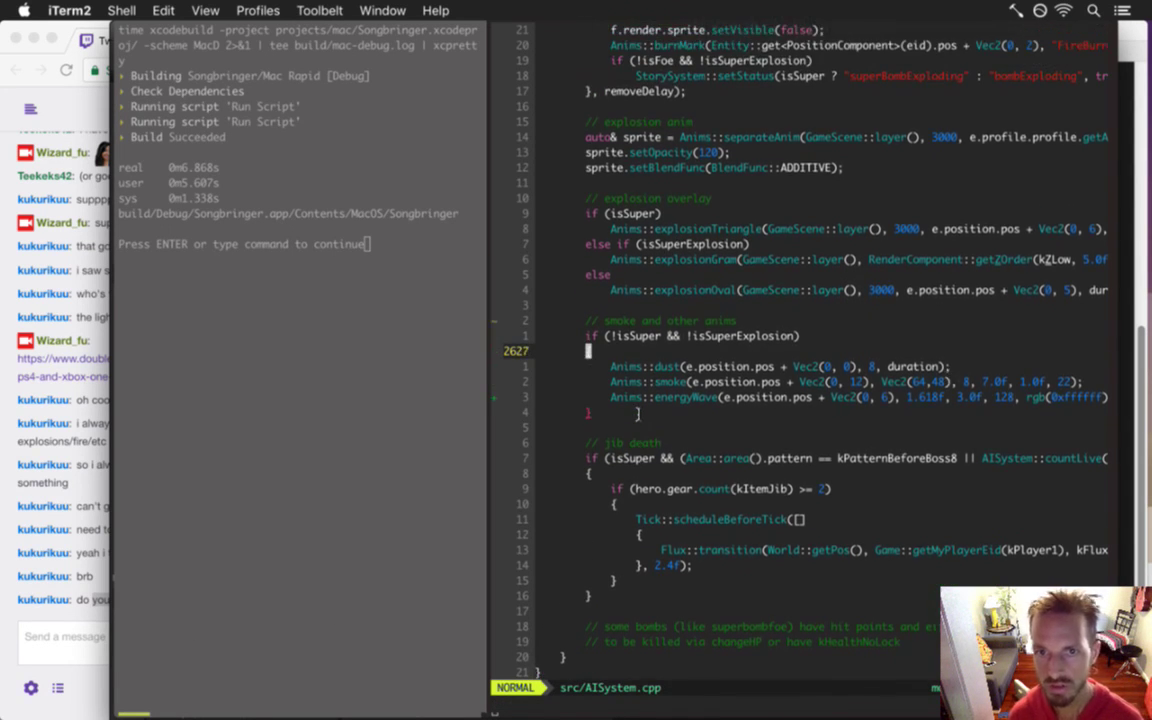
pyautogui.press('k')
pyautogui.press('k')
pyautogui.press('k')
pyautogui.press('k')
pyautogui.press('k')
pyautogui.press('k')
pyautogui.press('k')
pyautogui.press('k')
pyautogui.press('k')
pyautogui.press('$')
pyautogui.press('k')
pyautogui.press('k')
pyautogui.press('k')
pyautogui.press('k')
pyautogui.press('k')
pyautogui.press('k')
pyautogui.press('k')
pyautogui.press('k')
pyautogui.press('k')
pyautogui.press('k')
pyautogui.press('k')
pyautogui.press('k')
pyautogui.press('k')
pyautogui.press('k')
pyautogui.press('k')
pyautogui.press('k')
pyautogui.press('k')
pyautogui.press('k')
pyautogui.press('k')
pyautogui.press('k')
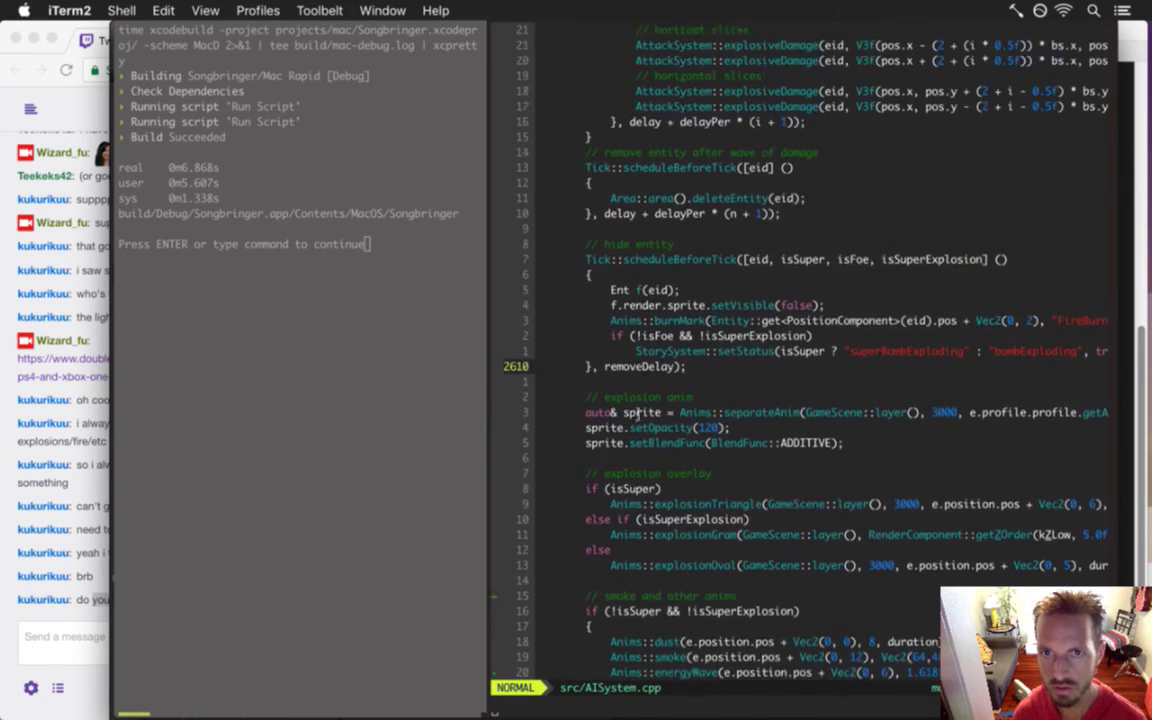
pyautogui.press('k')
pyautogui.press('k')
pyautogui.press('k')
pyautogui.press('k')
pyautogui.press('k')
pyautogui.press('k')
pyautogui.press('k')
pyautogui.press('k')
pyautogui.press('k')
pyautogui.press('k')
pyautogui.press('k')
pyautogui.press('k')
pyautogui.press('k')
pyautogui.press('k')
pyautogui.press('k')
pyautogui.press('k')
pyautogui.press('k')
pyautogui.press('k')
pyautogui.press('k')
pyautogui.press('k')
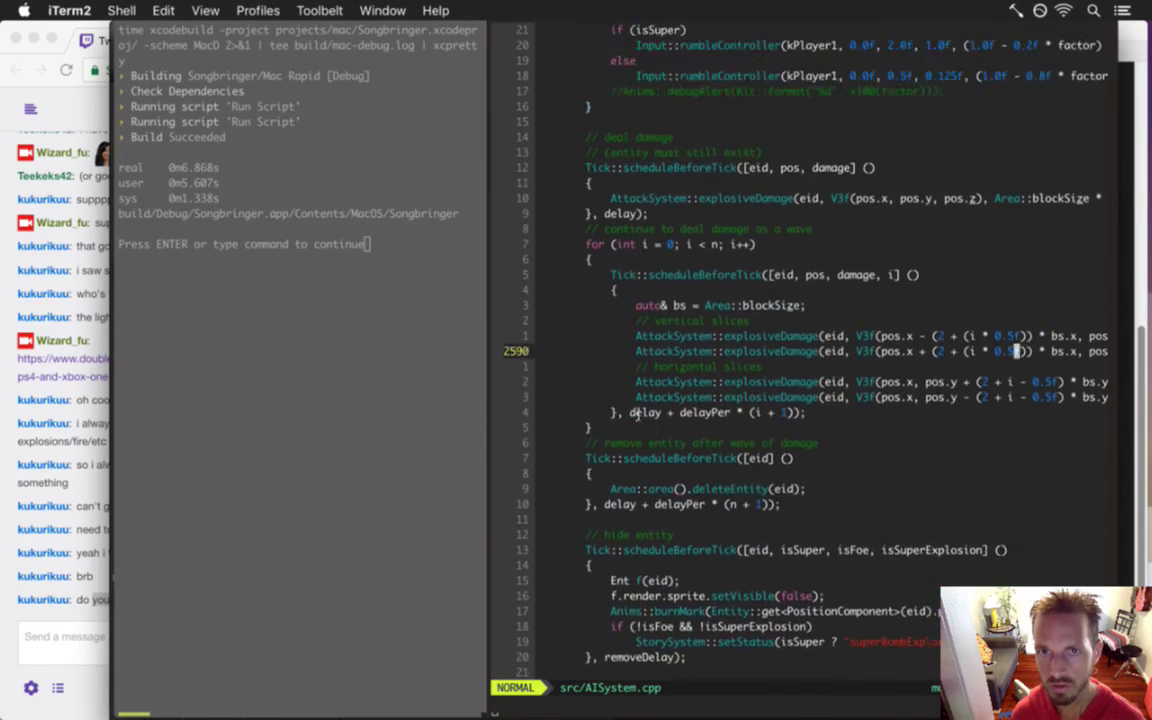
pyautogui.press('k')
pyautogui.press('k')
pyautogui.press('k')
pyautogui.press('k')
pyautogui.press('k')
pyautogui.press('k')
pyautogui.press('k')
pyautogui.press('k')
pyautogui.press('k')
pyautogui.press('k')
pyautogui.press('k')
pyautogui.press('k')
pyautogui.press('k')
pyautogui.press('k')
pyautogui.press('k')
pyautogui.press('k')
pyautogui.press('k')
pyautogui.press('k')
pyautogui.press('k')
pyautogui.press('k')
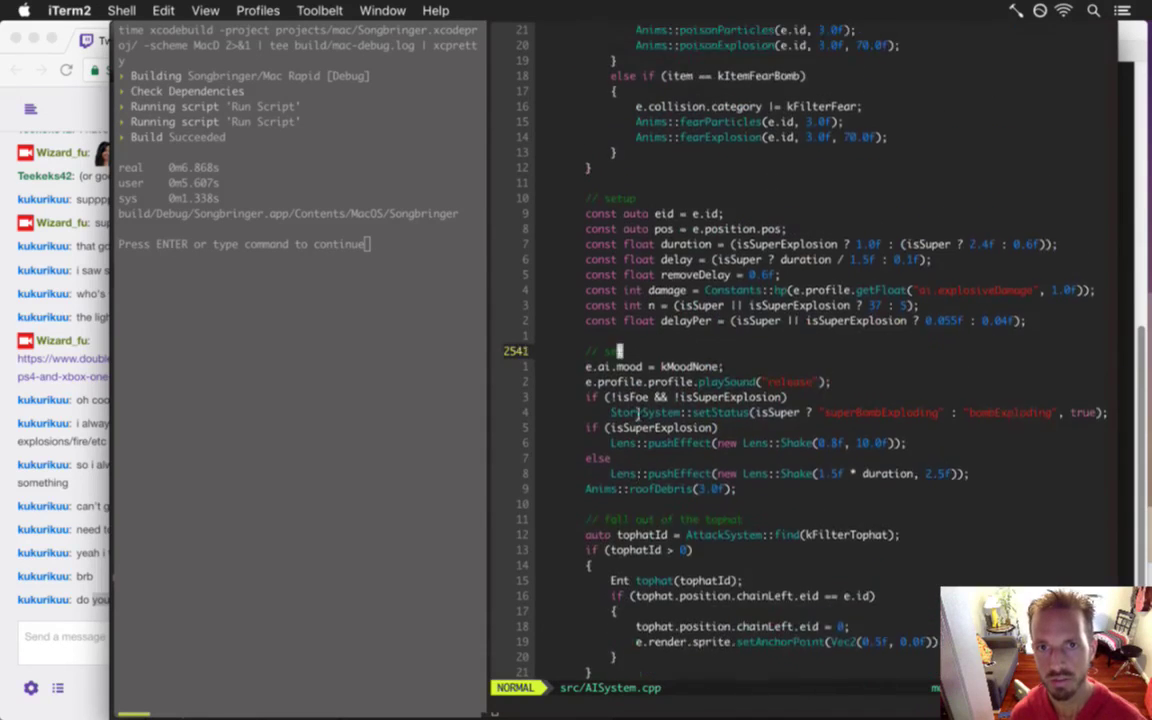
pyautogui.press('k')
pyautogui.press('k')
pyautogui.press('k')
pyautogui.press('k')
pyautogui.press('k')
pyautogui.press('k')
pyautogui.press('k')
pyautogui.press('k')
pyautogui.press('k')
pyautogui.press('k')
pyautogui.press('k')
pyautogui.press('k')
pyautogui.press('k')
pyautogui.press('k')
pyautogui.press('k')
pyautogui.press('k')
pyautogui.press('k')
pyautogui.press('k')
pyautogui.press('k')
pyautogui.press('k')
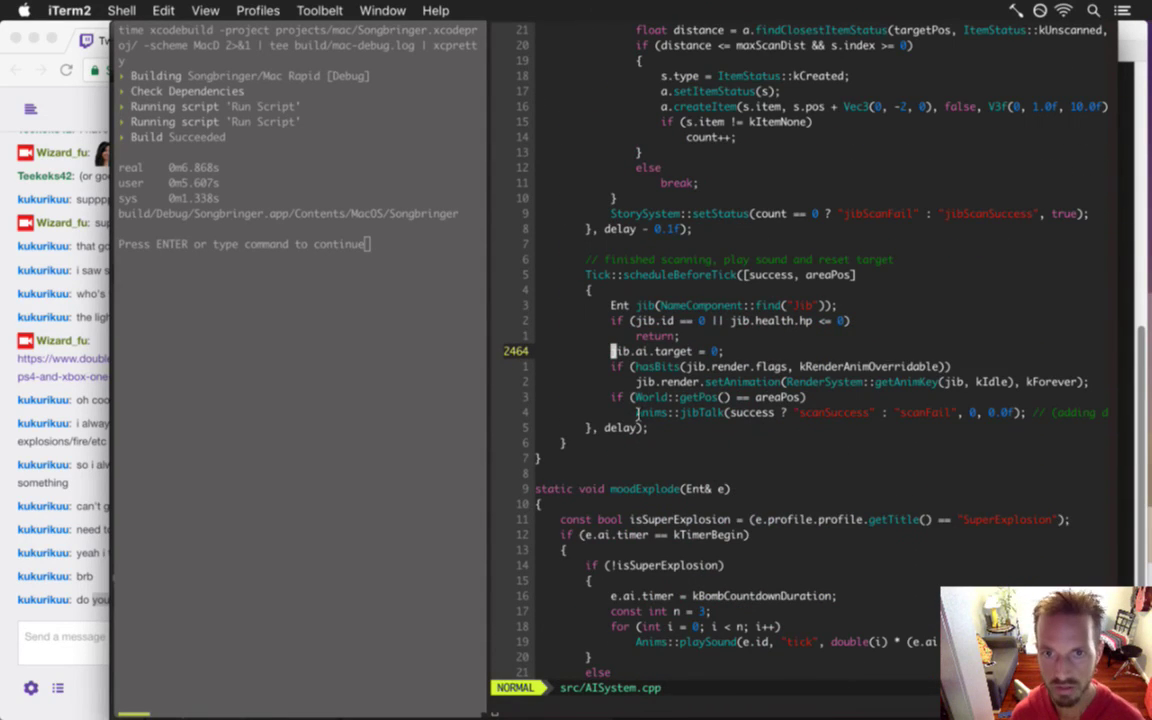
pyautogui.press('k')
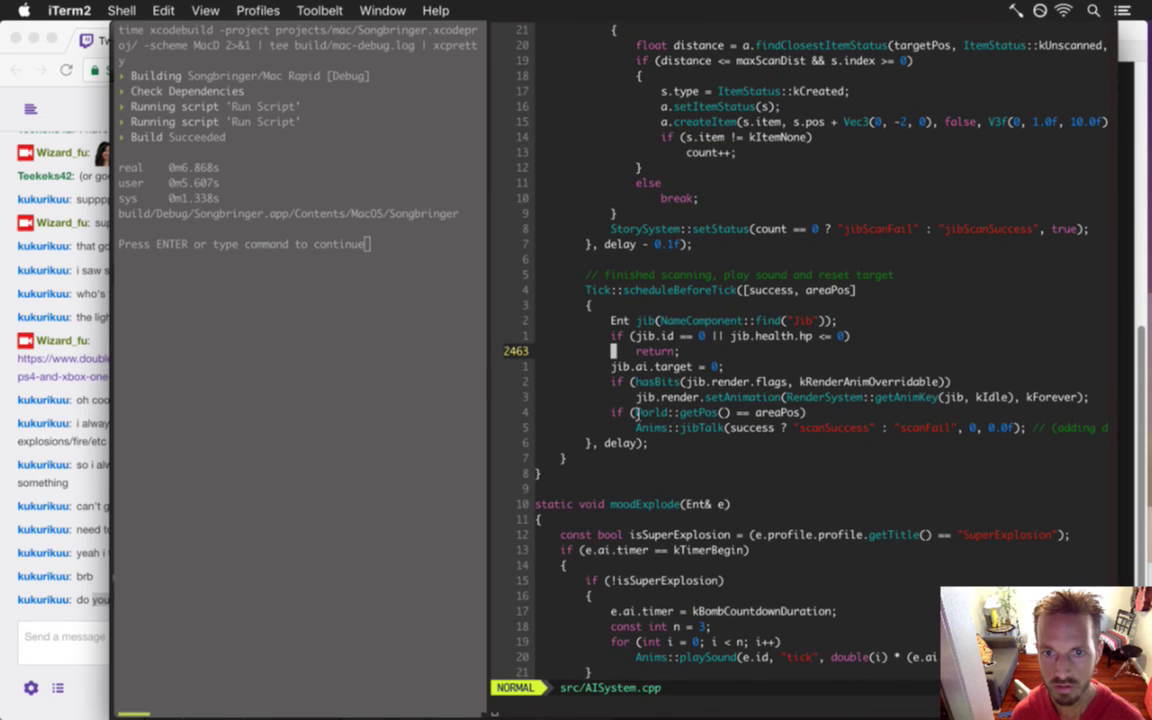
pyautogui.press('k')
pyautogui.press('k')
pyautogui.press('k')
pyautogui.press('k')
pyautogui.press('k')
pyautogui.press('k')
pyautogui.press('k')
pyautogui.press('k')
pyautogui.press('k')
pyautogui.press('k')
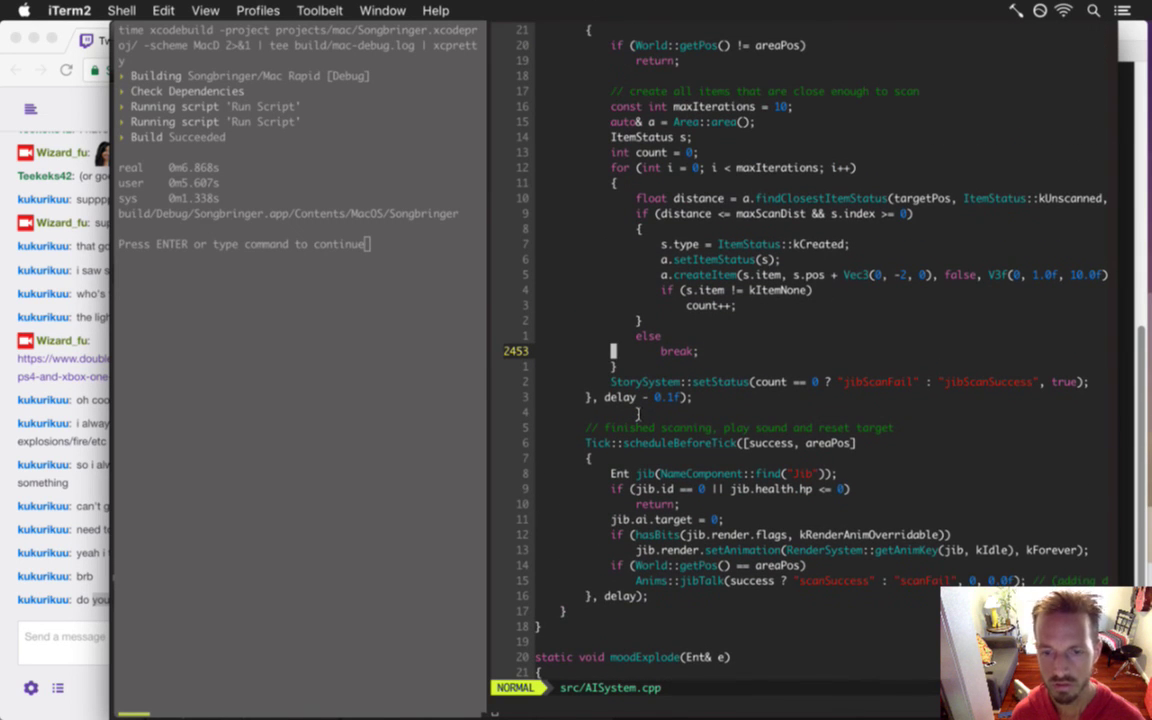
# Add a Vec2(0, -6) offset to e.position.pos in the explosion anim's separateAnim call and save AISystem.cpp
pyautogui.hotkey('ctrl', 'f')
pyautogui.hotkey('ctrl', 'f')
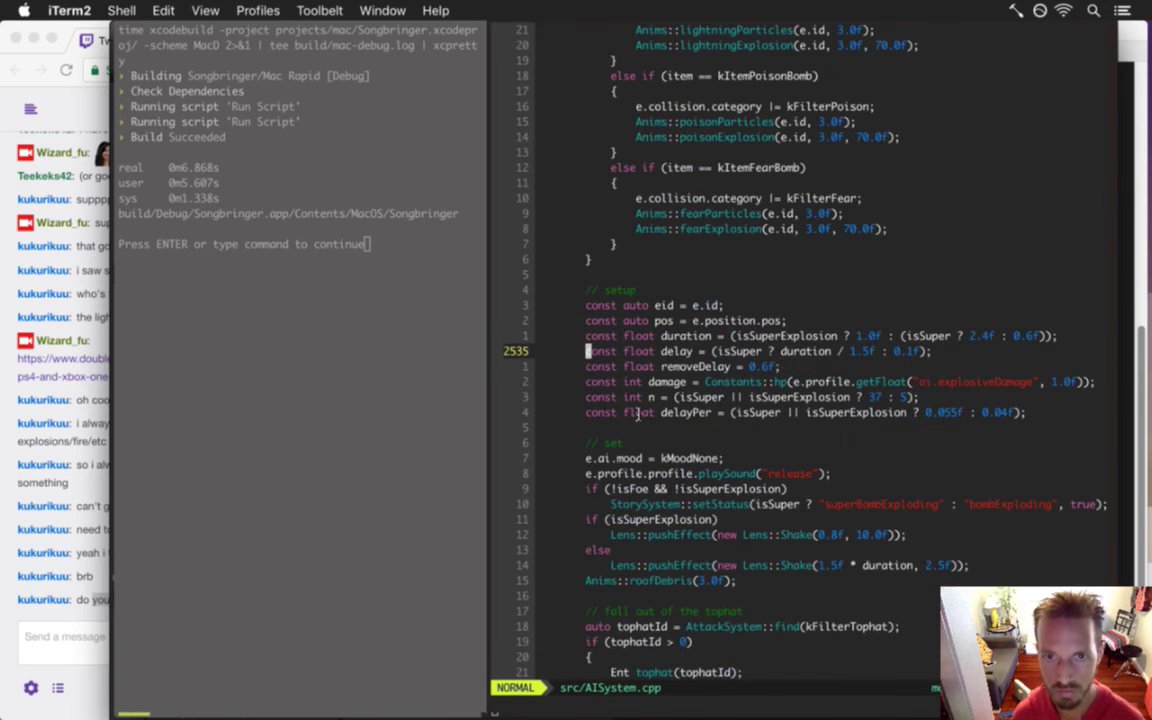
pyautogui.hotkey('ctrl', 'd')
pyautogui.hotkey('ctrl', 'd')
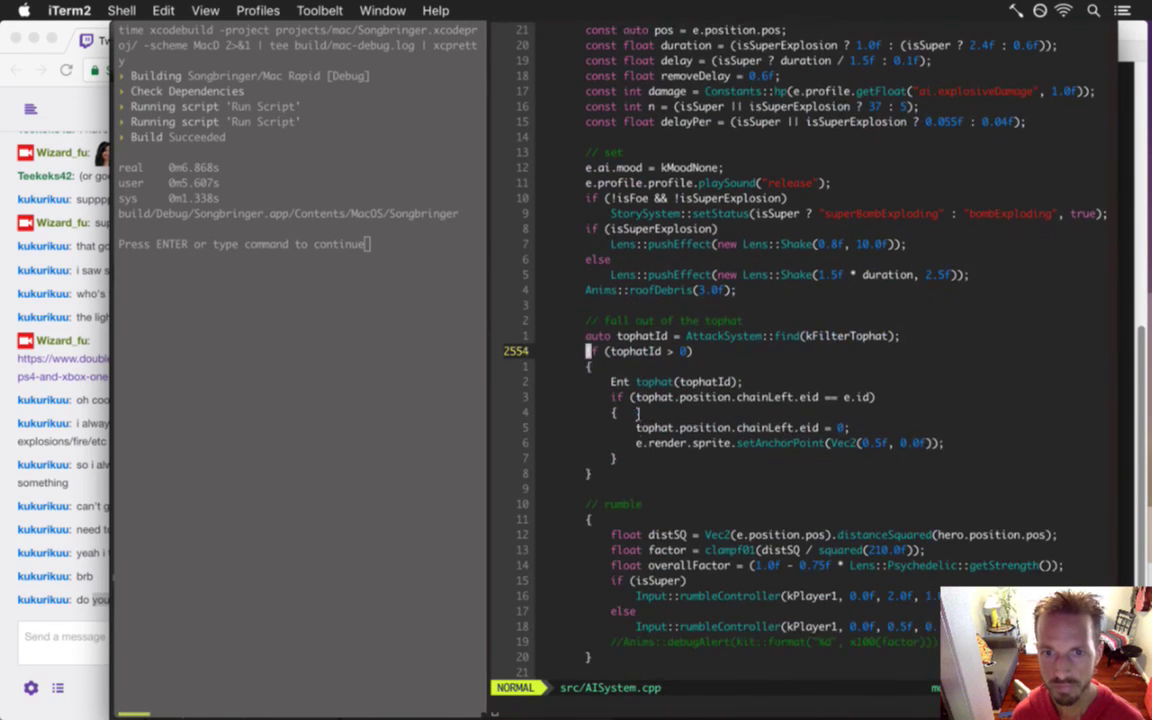
pyautogui.hotkey('ctrl', 'd')
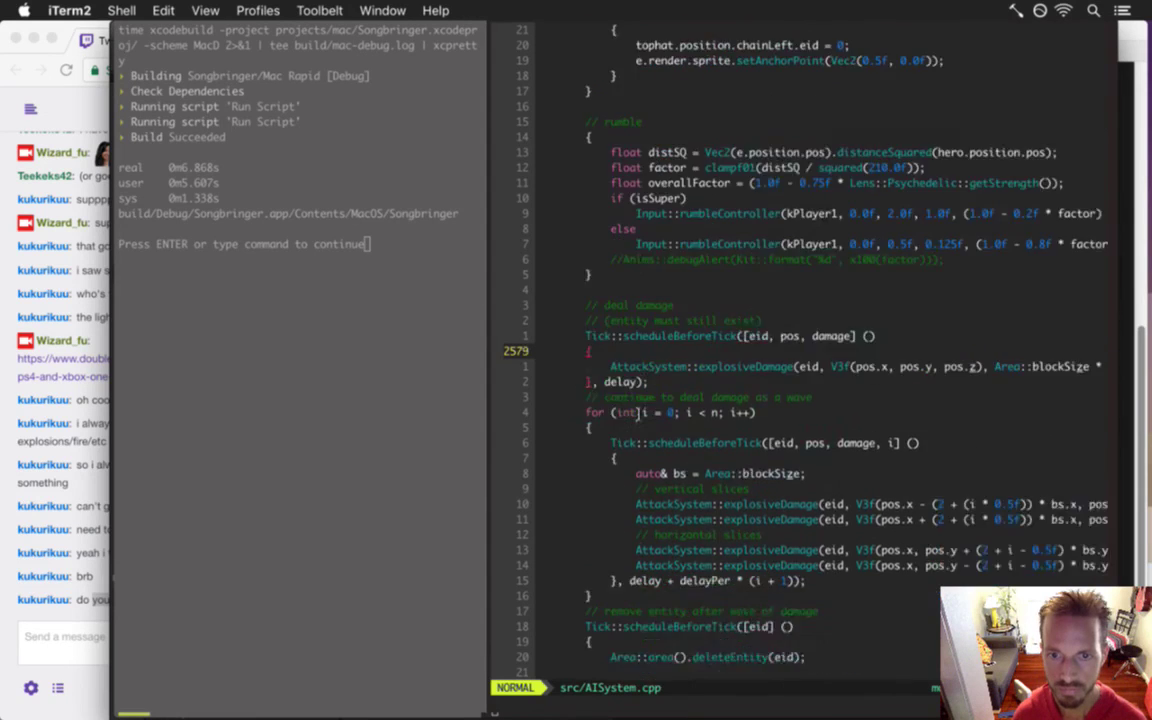
pyautogui.hotkey('ctrl', 'd')
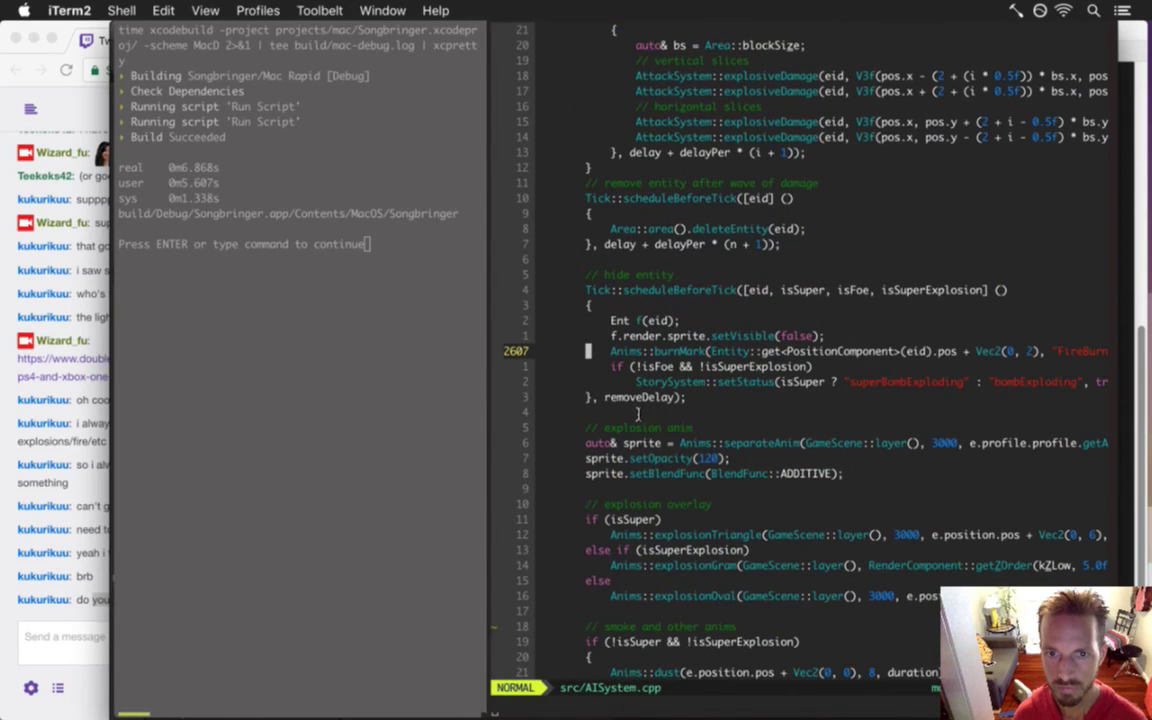
pyautogui.press('j')
pyautogui.press('j')
pyautogui.press('j')
pyautogui.press('j')
pyautogui.press('j')
pyautogui.press('j')
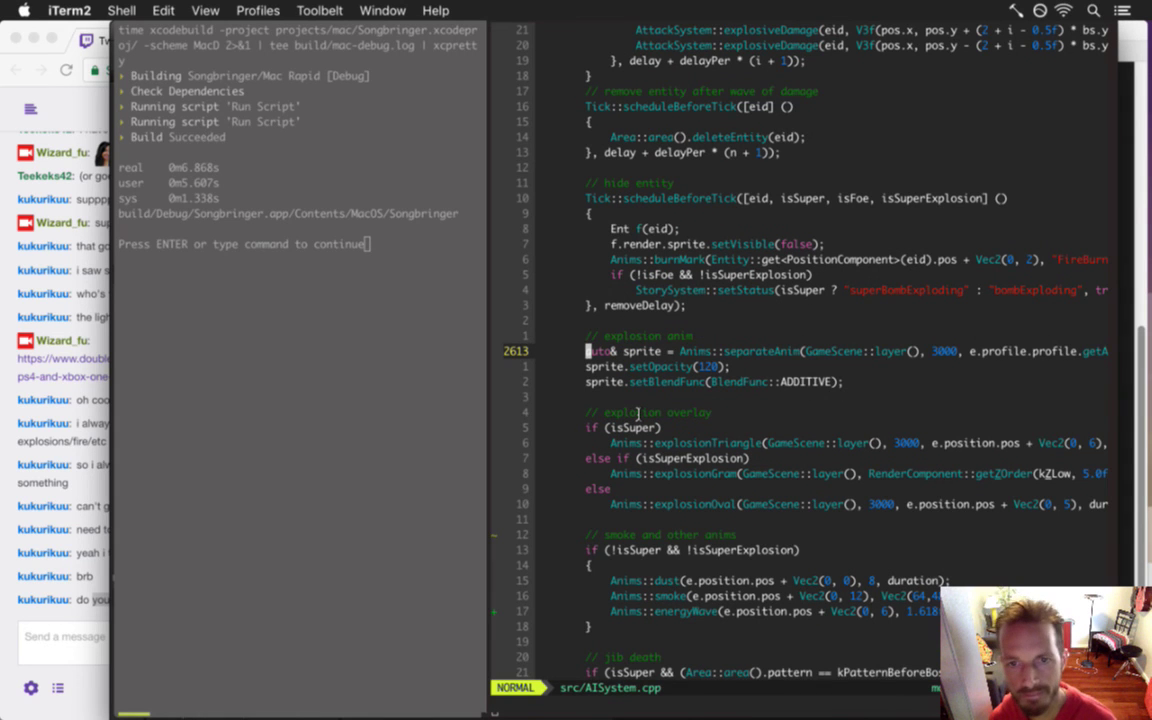
pyautogui.press('j')
pyautogui.press('k')
pyautogui.press('$')
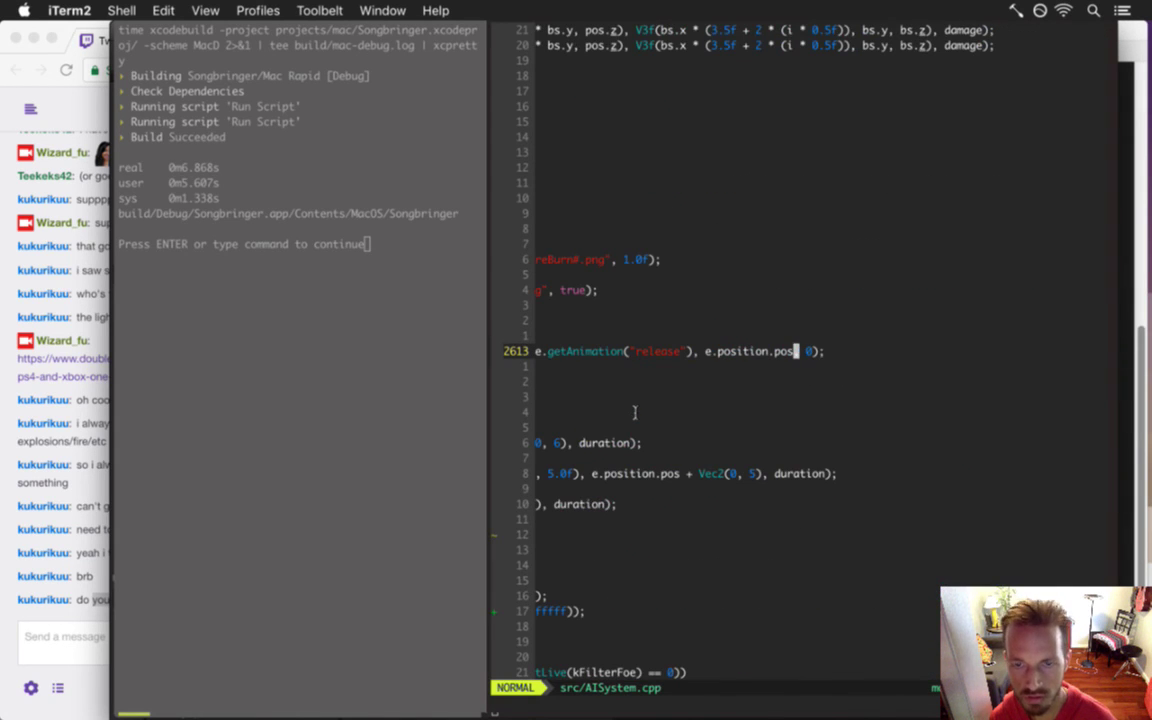
pyautogui.write('ion.pos + ')
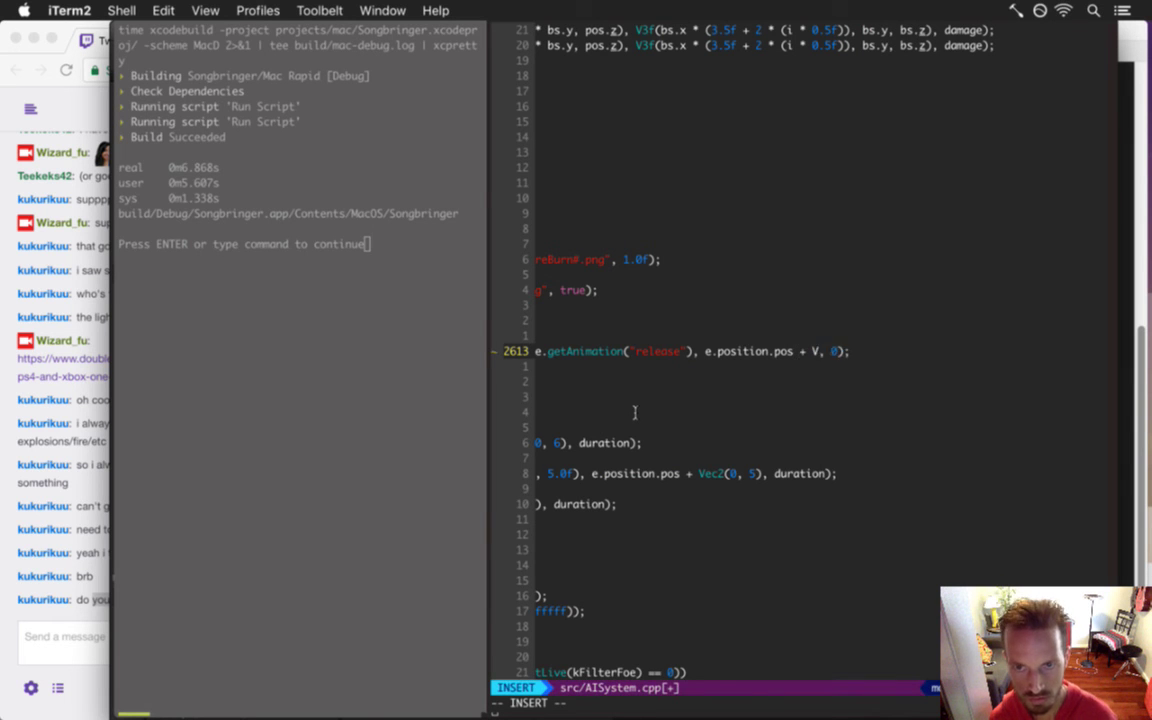
pyautogui.write('Vec2(0, -')
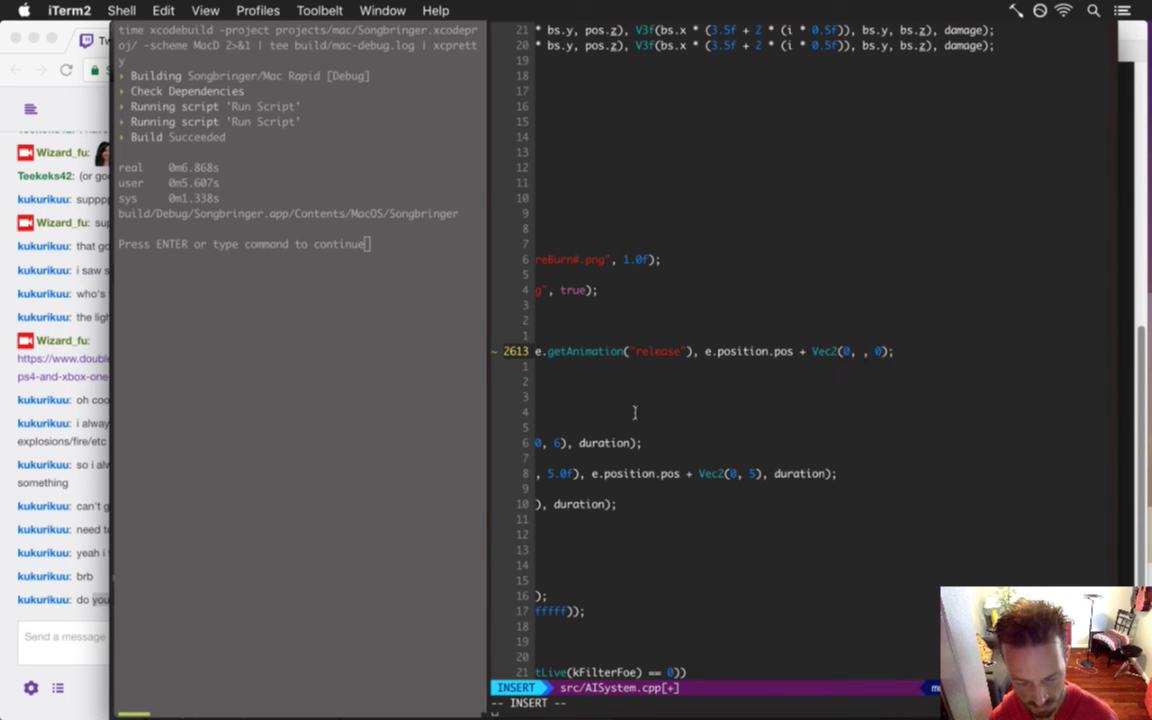
pyautogui.press('Escape')
pyautogui.write(':up')
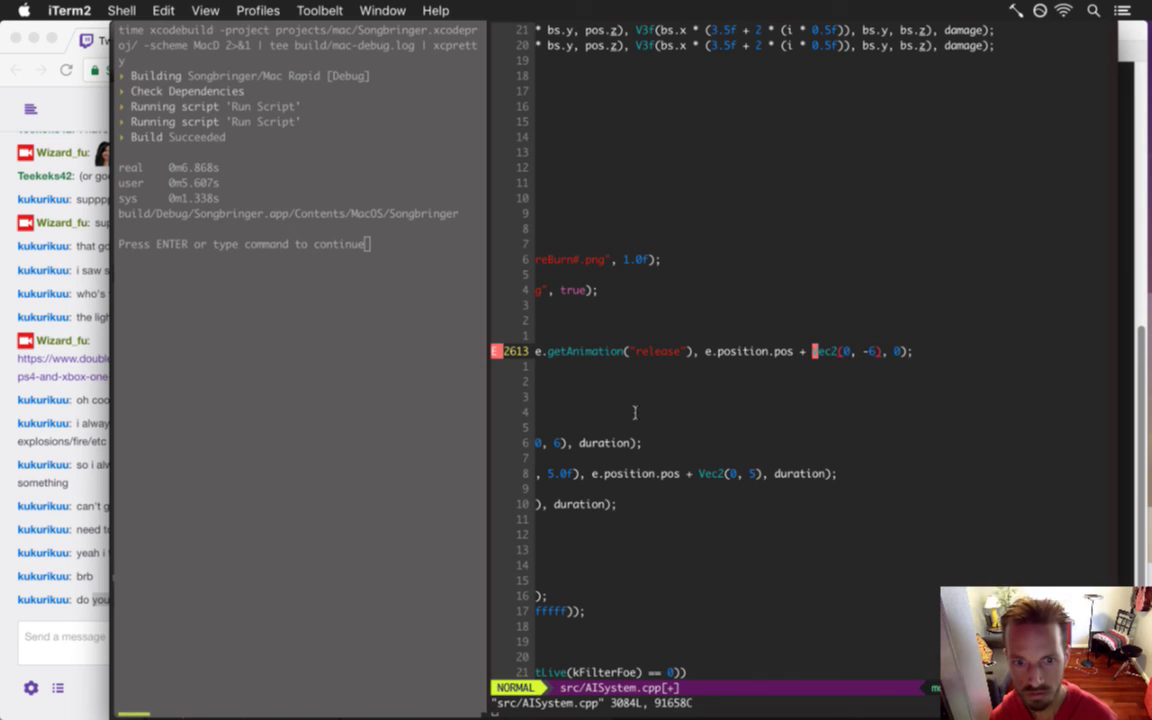
pyautogui.press('Return')
# Rebuild Songbringer and launch the game
pyautogui.press('super+alt+Left')
pyautogui.press('Return')
pyautogui.press('super+bracketright')
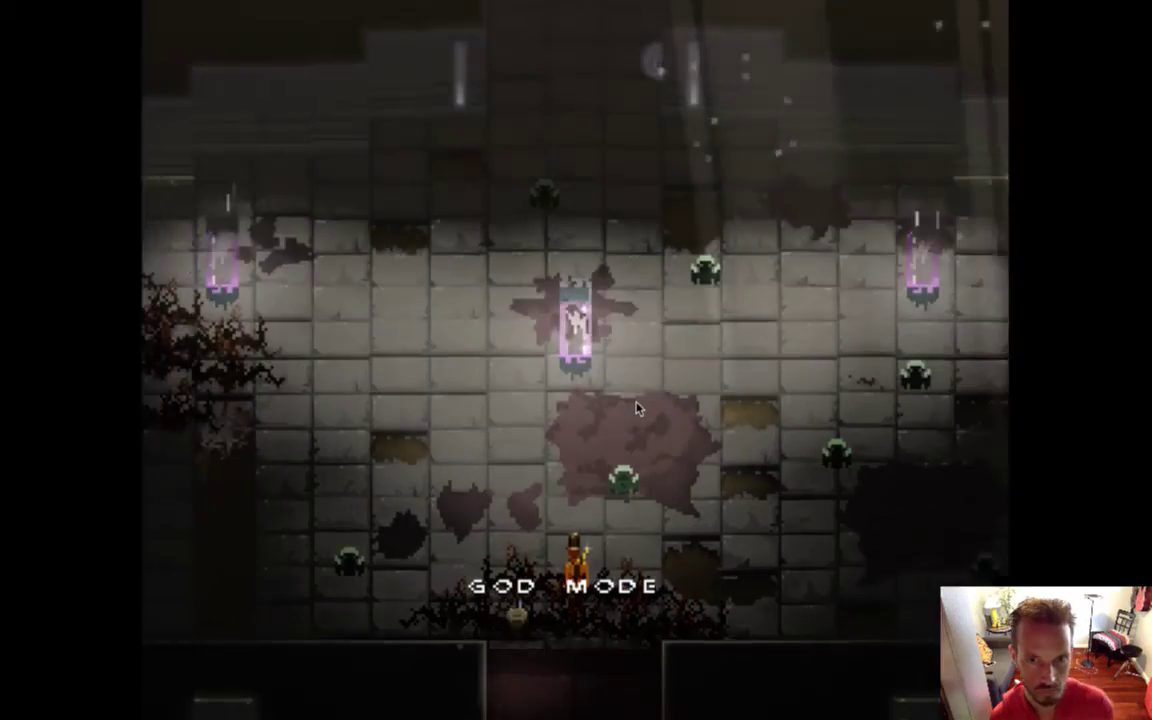
# Hurt all foes in the room, walk the hero around the pillars, and place a bomb
pyautogui.press('h')
pyautogui.press('Up')
pyautogui.press('Right')
pyautogui.press('Down')
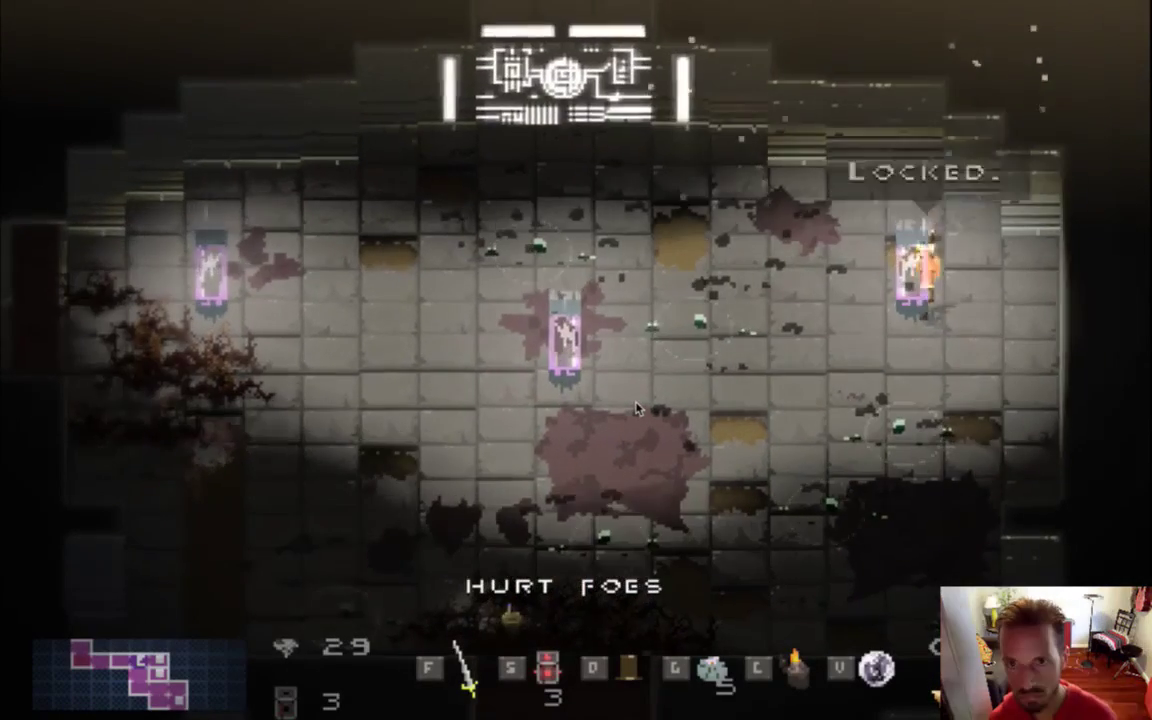
pyautogui.press('Left')
pyautogui.press('Right')
pyautogui.press('Up')
pyautogui.press('Left')
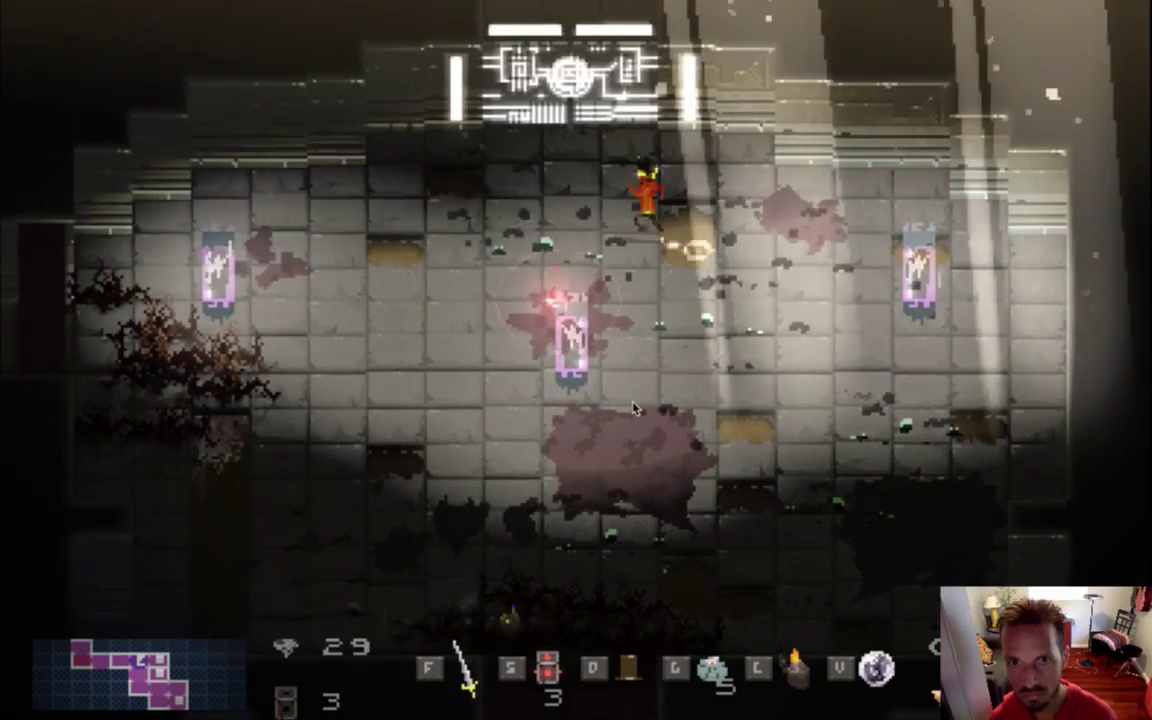
pyautogui.press('Right')
pyautogui.press('s')
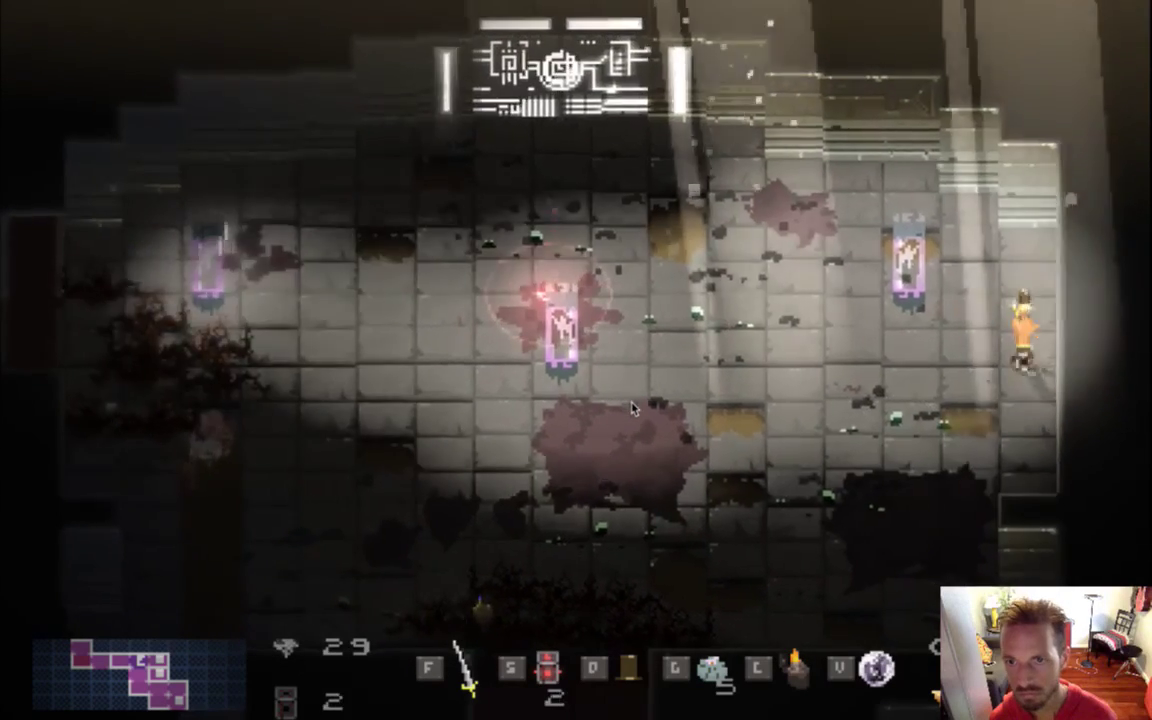
# Slow the game speed, place a second bomb near the room's right pillar, and watch it explode at 0.4x
pyautogui.press('Left')
pyautogui.press('Right')
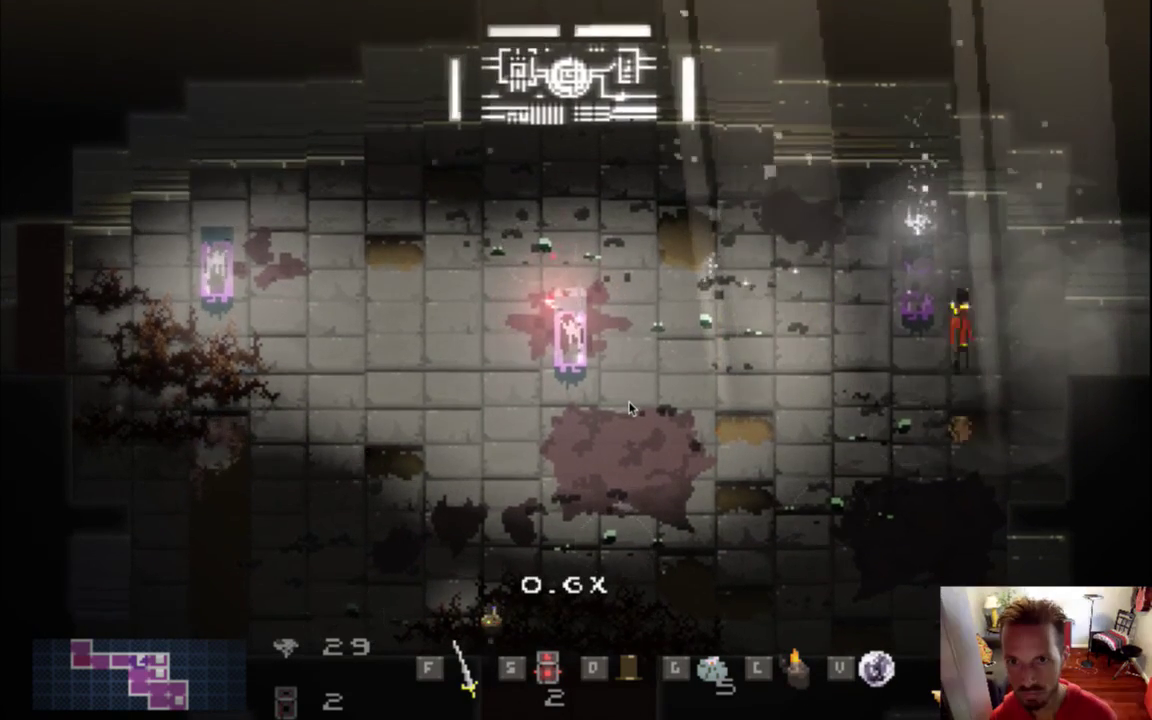
pyautogui.press('s')
pyautogui.press('Right')
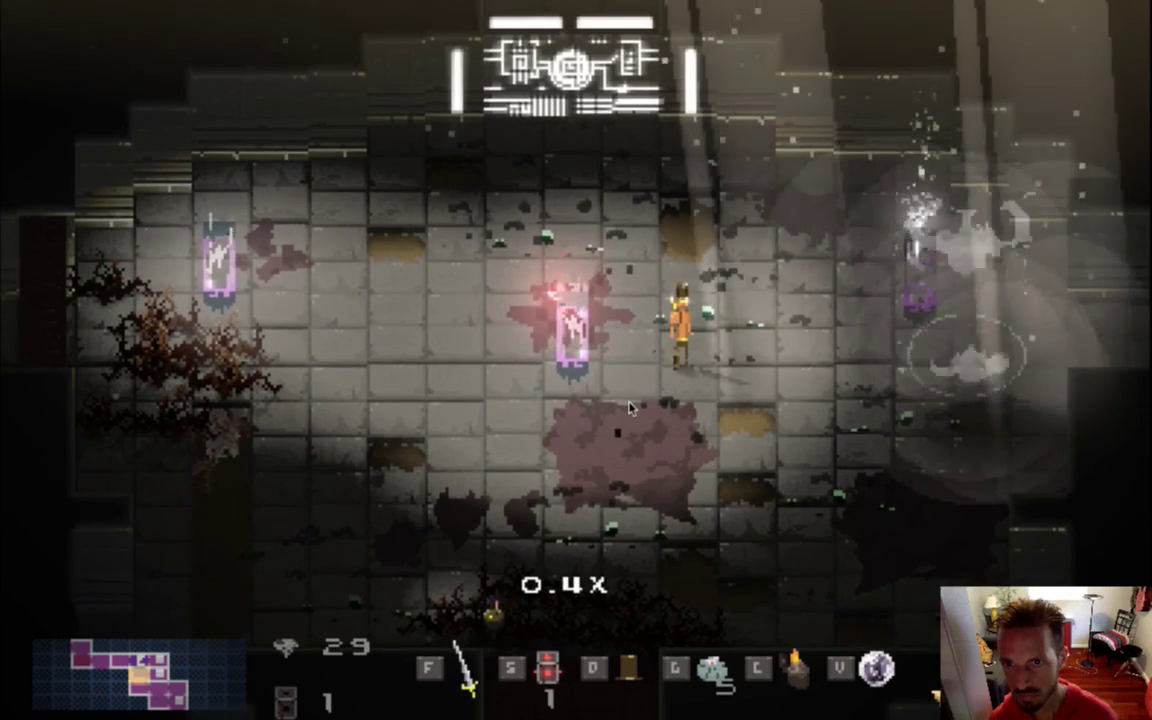
# Place the last bomb, move the hero clear, examine its explosion at 0.1x speed, and quit the game
pyautogui.press('Right')
pyautogui.press('s')
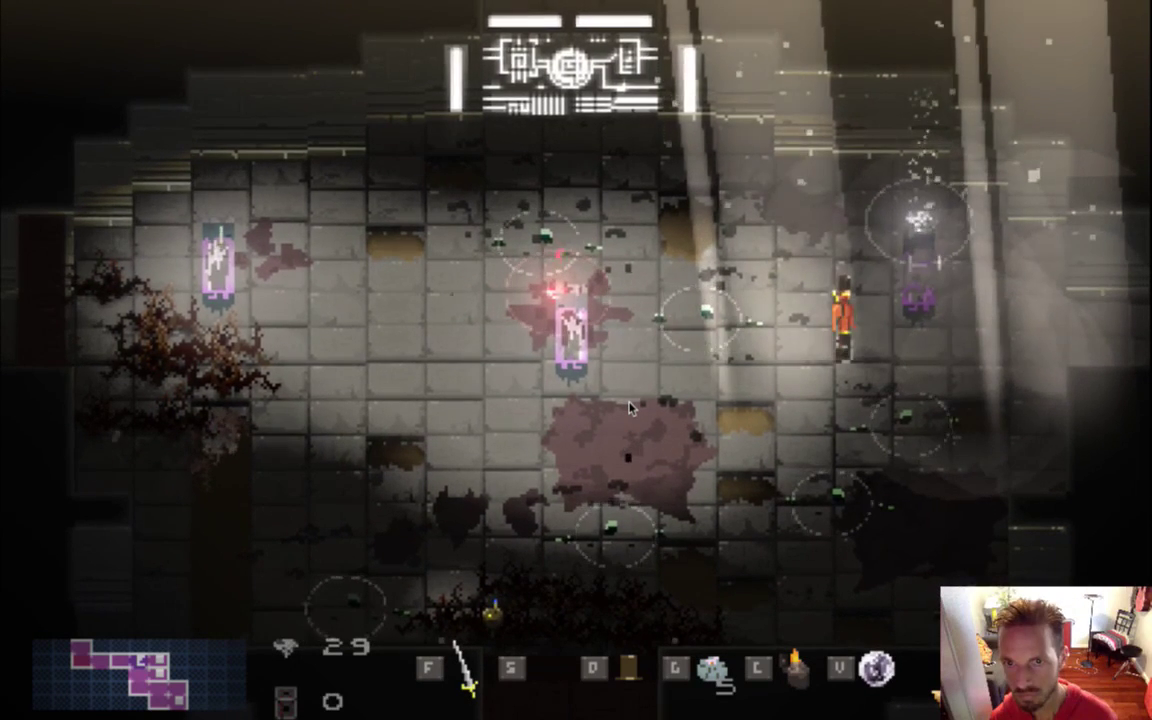
pyautogui.press('Left')
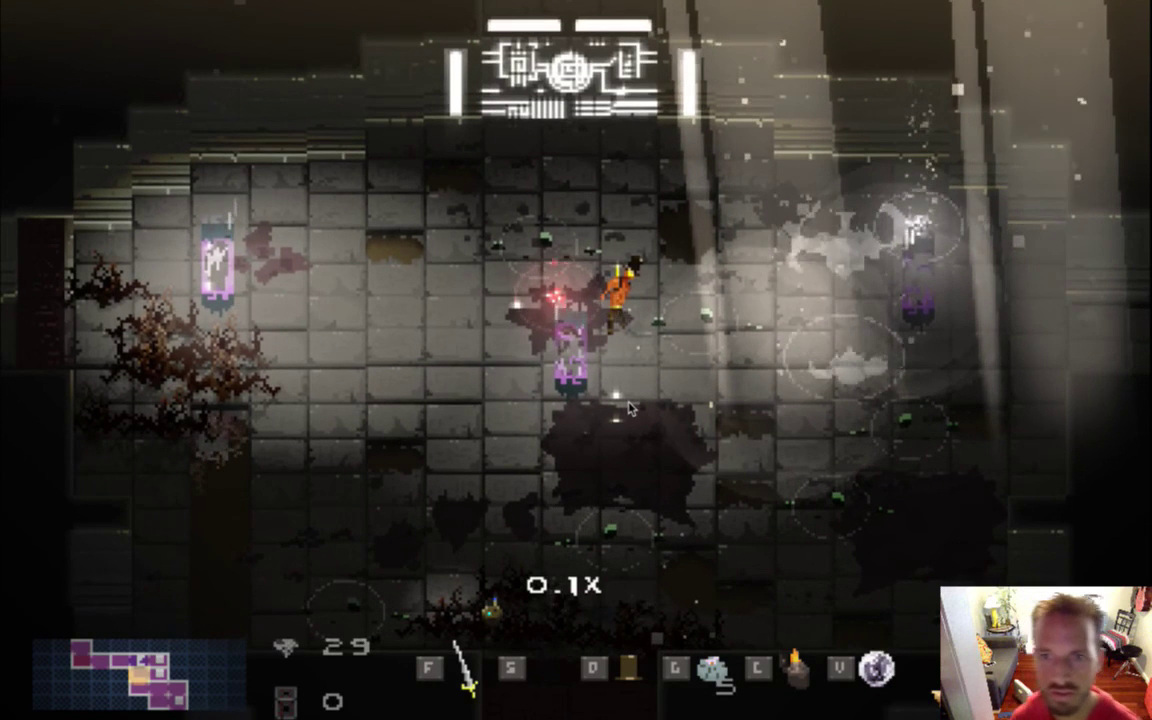
pyautogui.press('super+q')
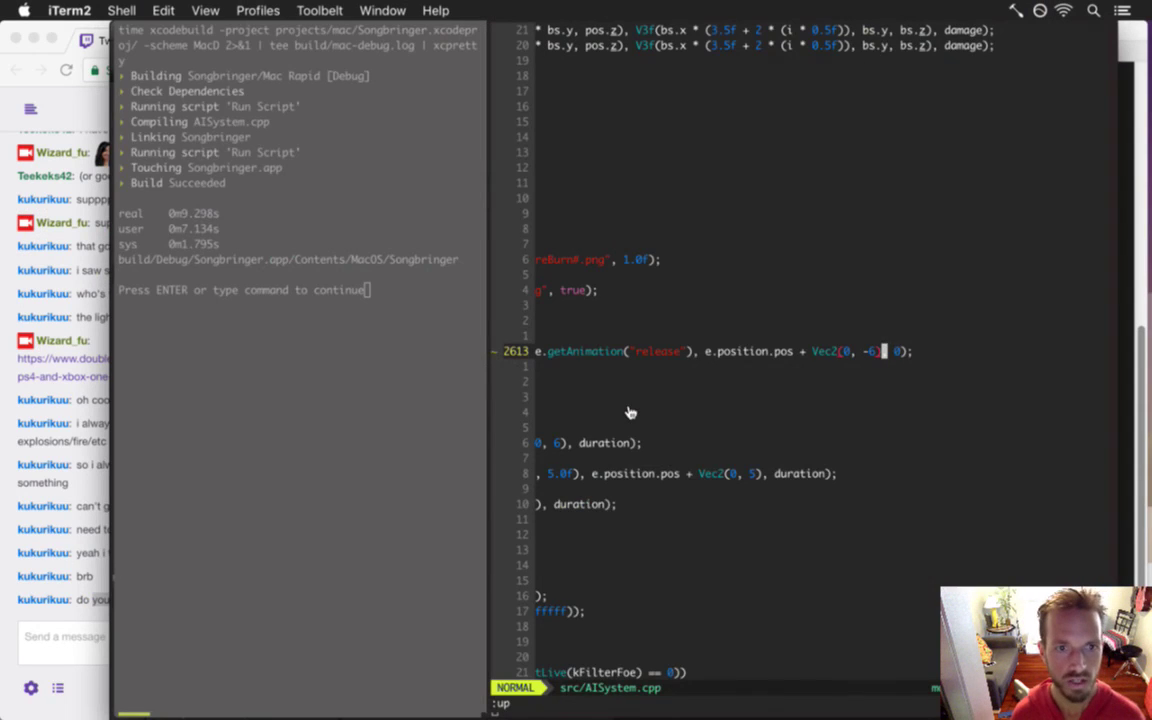
# Change the vertical offset in the Anims::energyWave call's Vec2 to 8 and save AISystem.cpp
pyautogui.press('super+bracketleft')
pyautogui.press('super+bracketright')
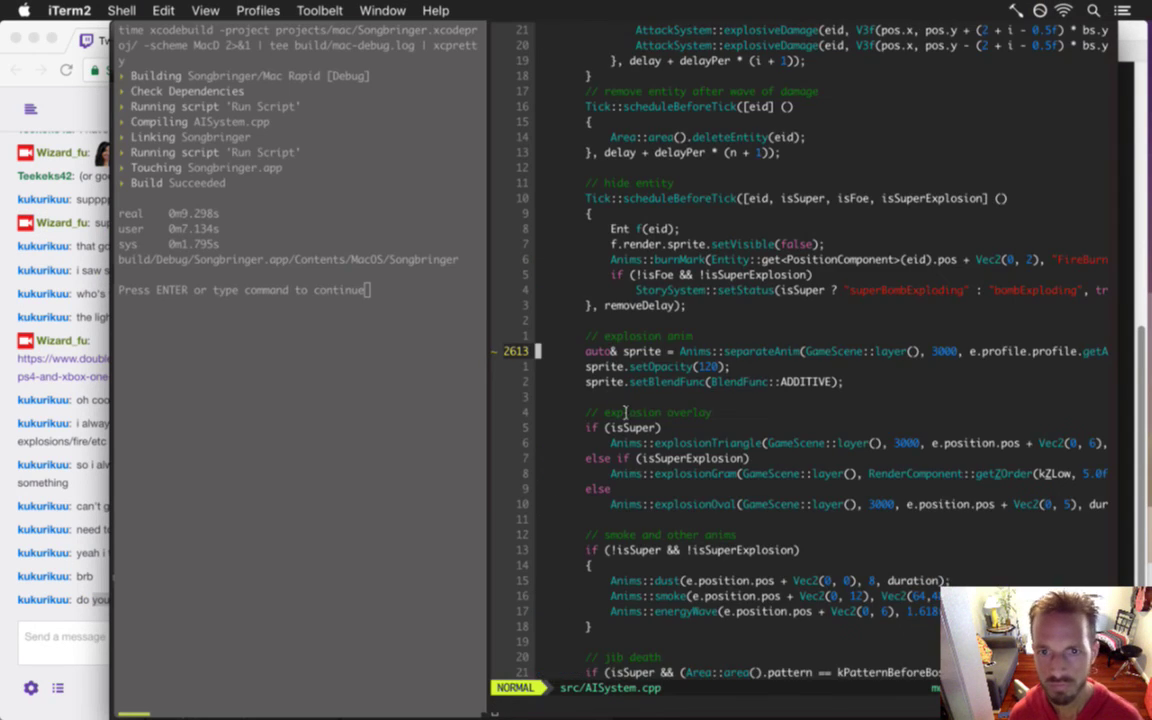
pyautogui.scroll(-5, 625, 412)
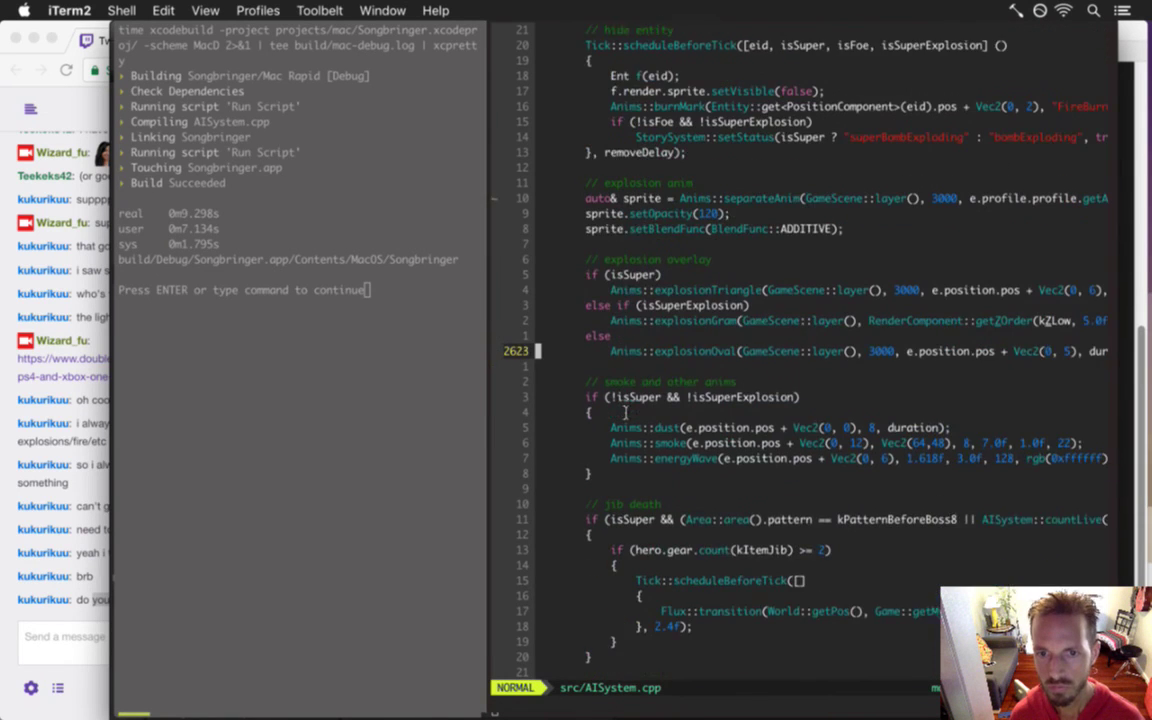
pyautogui.scroll(-2, 625, 412)
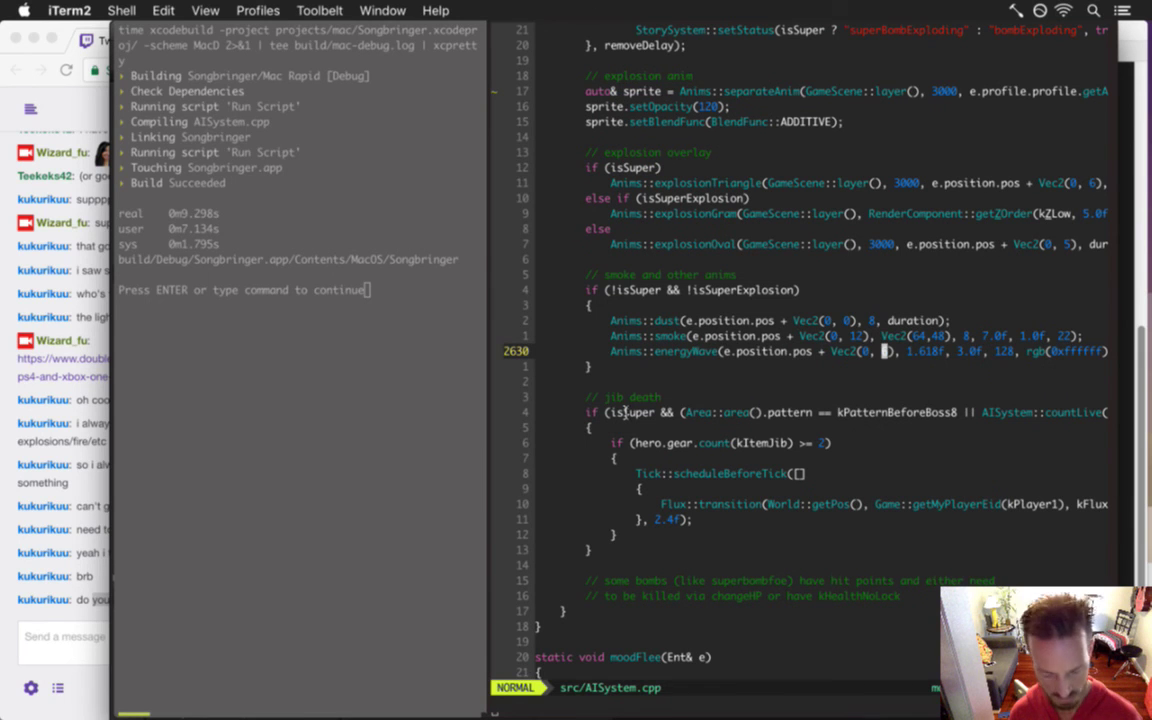
pyautogui.press('r')
pyautogui.press('8')
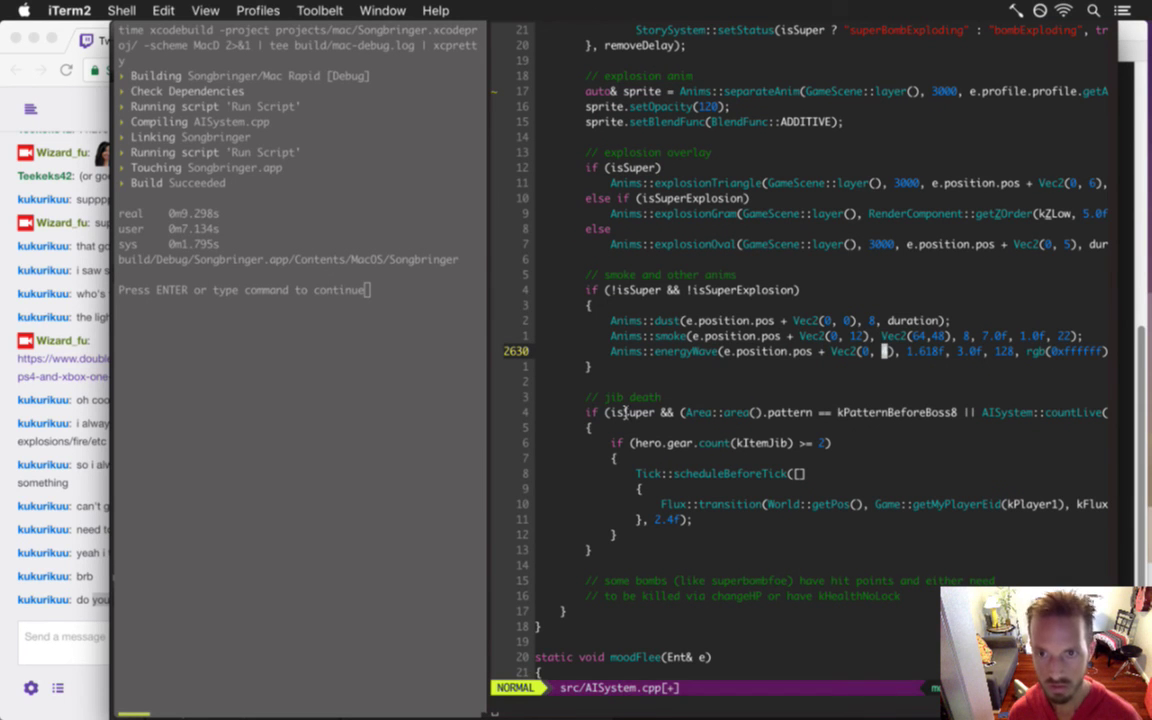
pyautogui.write(':up')
pyautogui.press('Return')
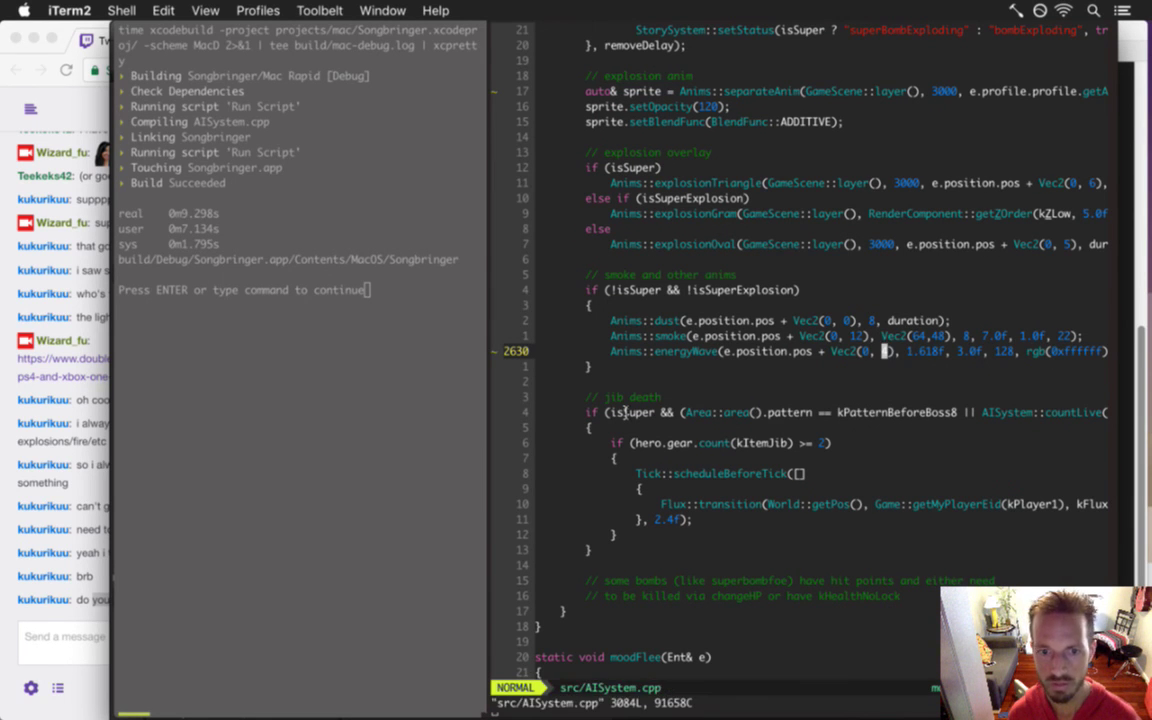
# Make sure the source file is saved, then rebuild Songbringer and relaunch the game
pyautogui.write(':up')
pyautogui.press('Return')
pyautogui.press('super+alt+Left')
pyautogui.press('Return')
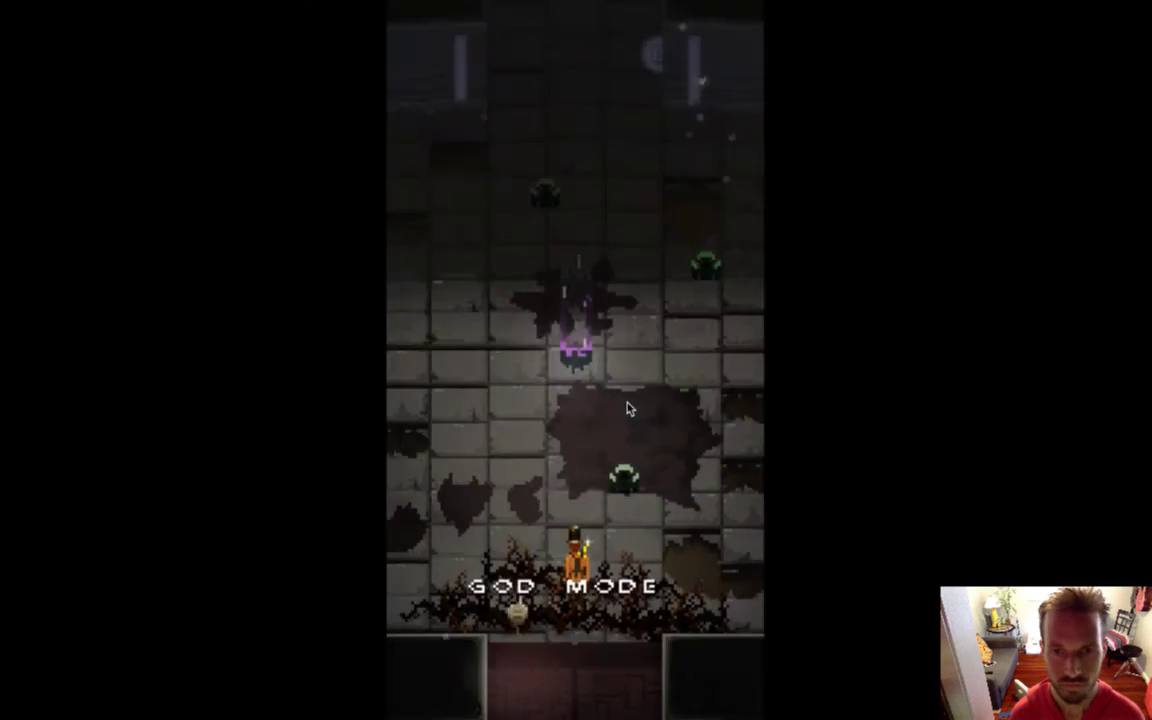
# Damage all foes with the hurt-foes cheat, place a bomb near the right pillar, examine its explosion at 0.2x speed, and quit the game
pyautogui.press('Up')
pyautogui.press('Right')
pyautogui.press('h')
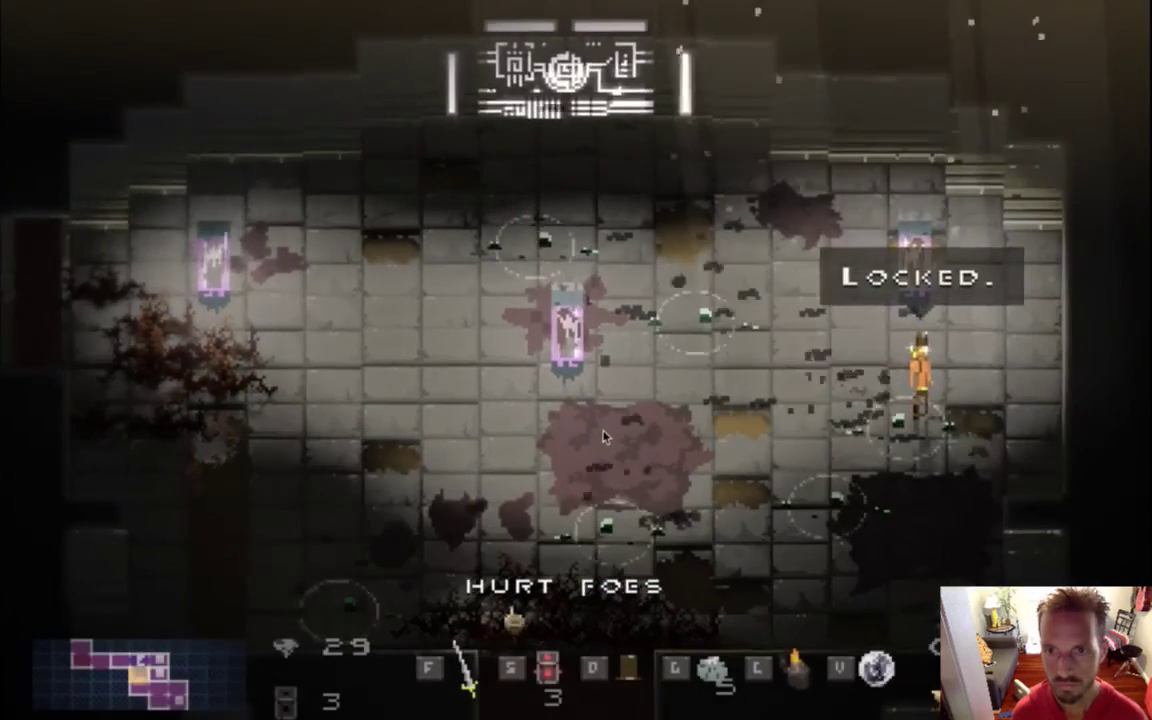
pyautogui.press('s')
pyautogui.press('Left')
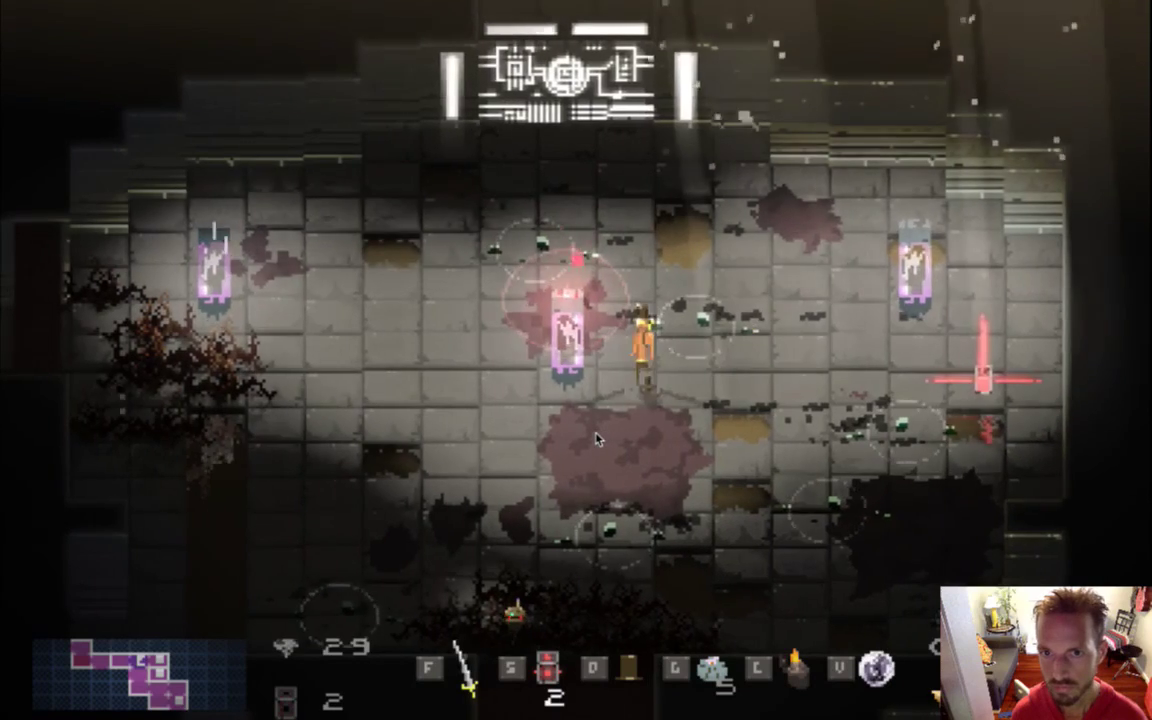
pyautogui.press('-')
pyautogui.press('-')
pyautogui.press('-')
pyautogui.press('-')
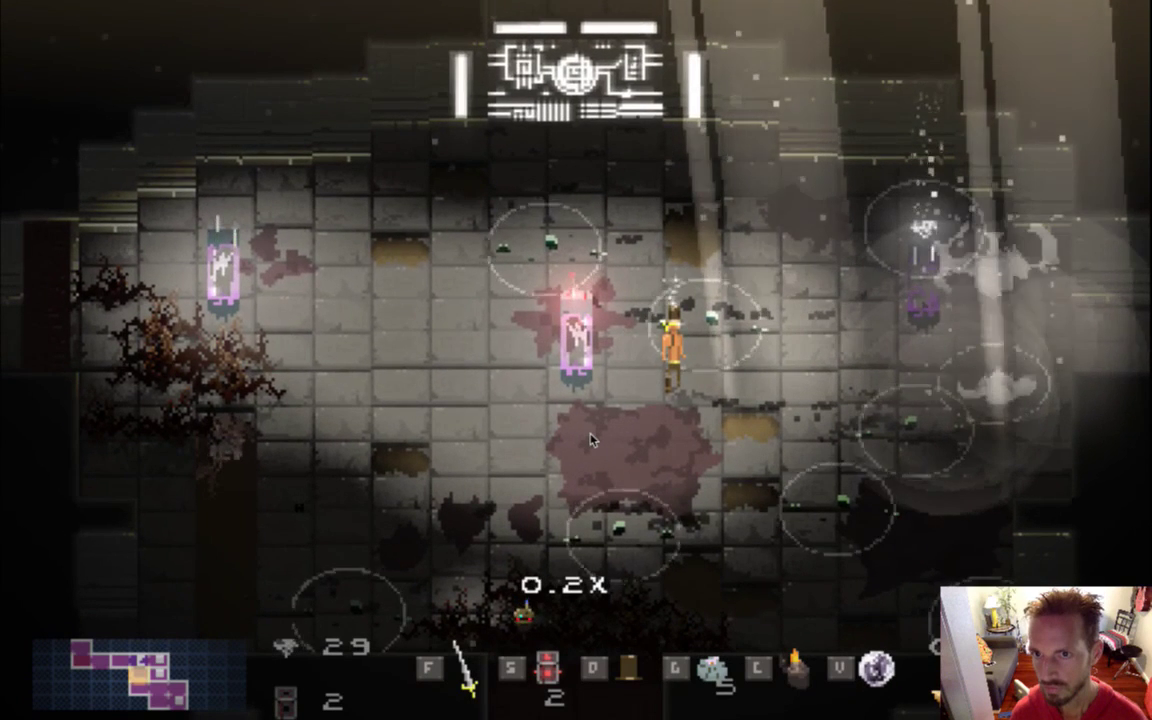
pyautogui.press('super+q')
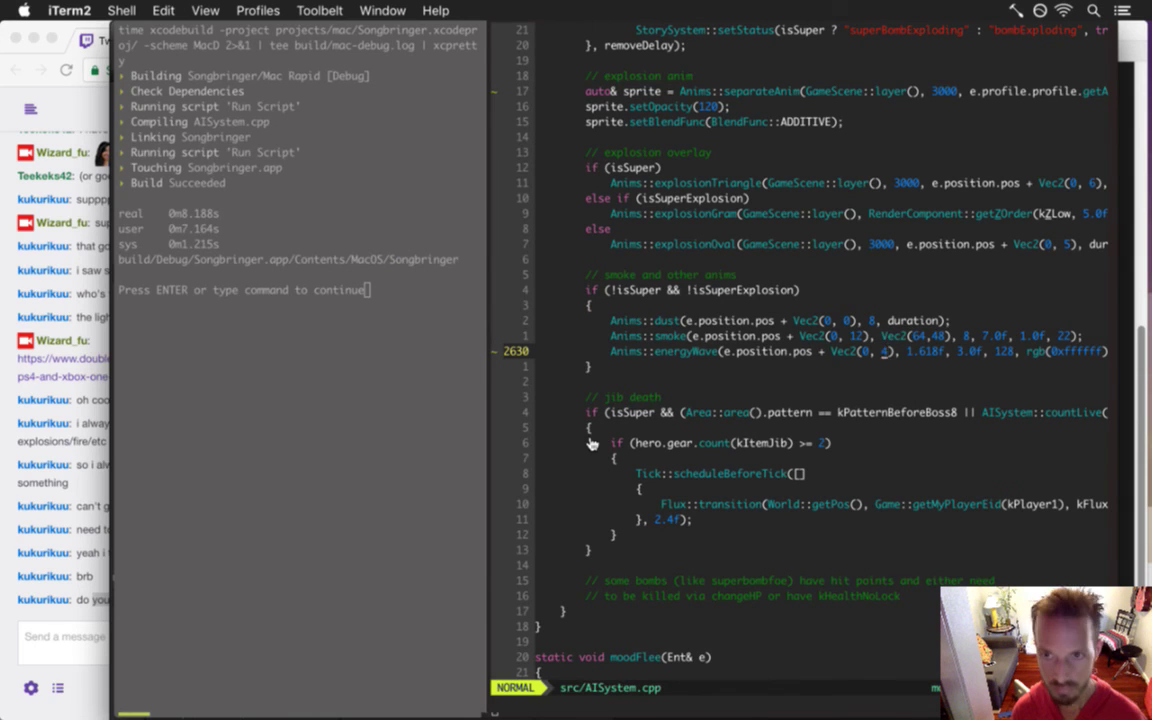
# Set the vertical offset in the Anims::energyWave call's Vec2 to 3, save AISystem.cpp, and rebuild and relaunch the game
pyautogui.write('8')
pyautogui.press('super+r')
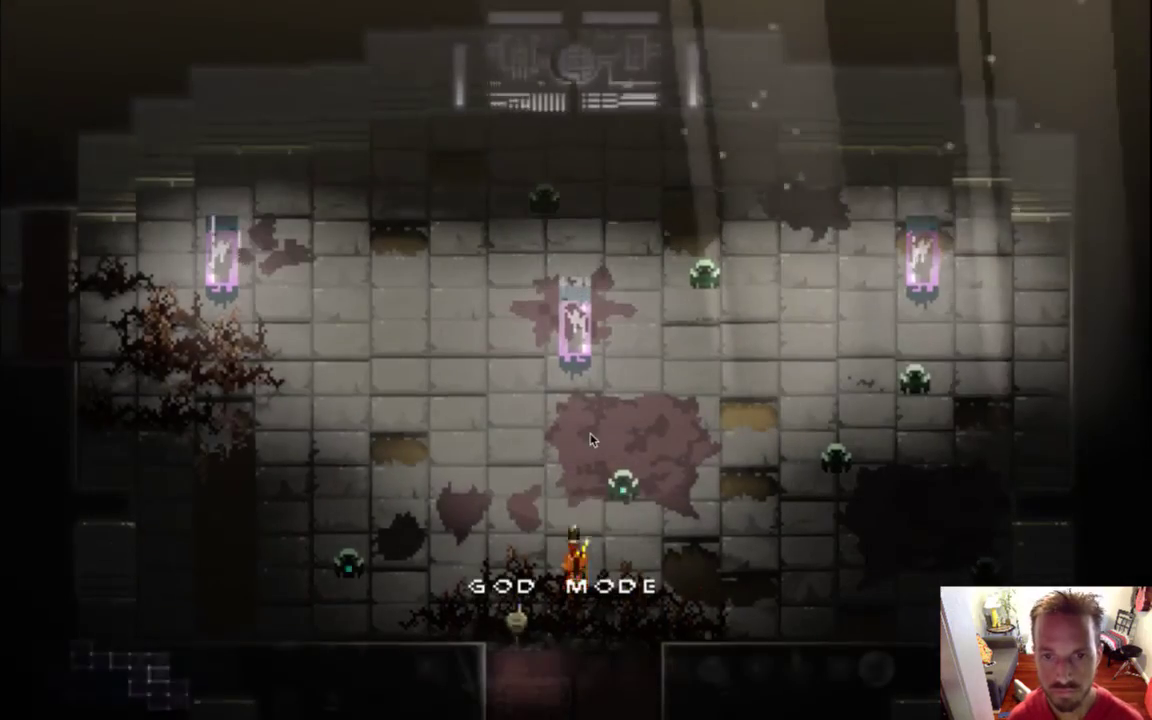
# Damage all foes with the hurt-foes cheat, place a bomb near the right wall, and examine its explosion at 0.1x speed
pyautogui.press('Up')
pyautogui.press('Right')
pyautogui.press('h')
pyautogui.press('s')
pyautogui.press('Left')
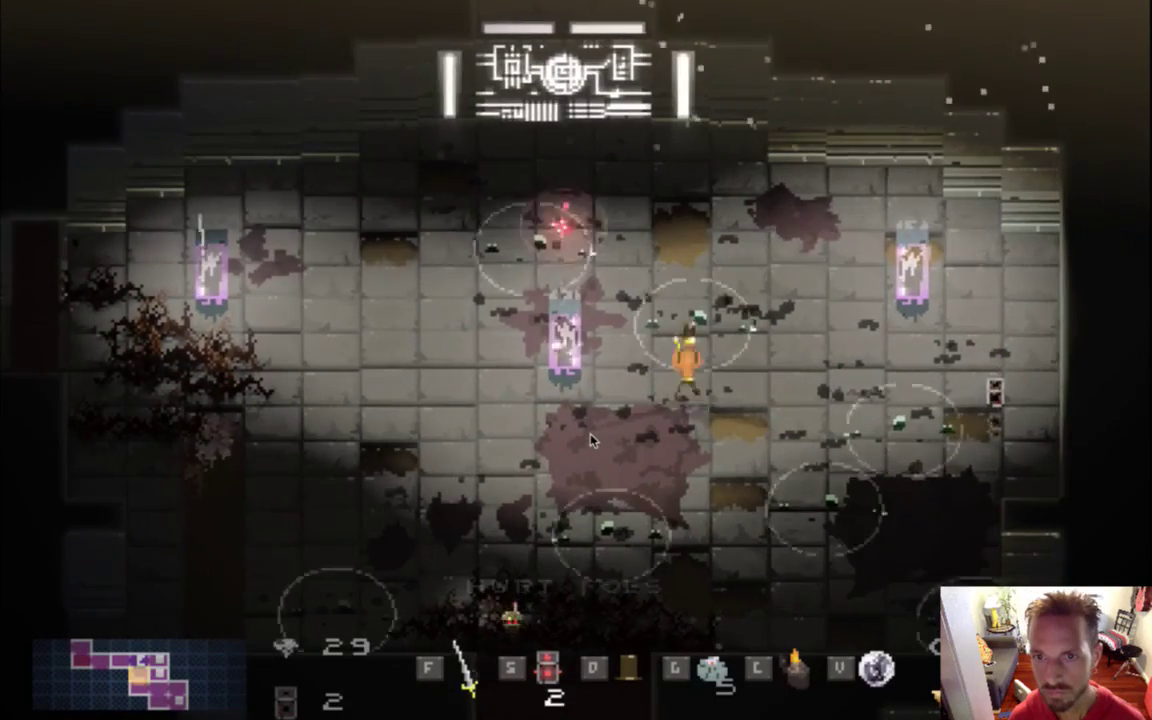
pyautogui.press('Right')
pyautogui.press('-')
pyautogui.press('-')
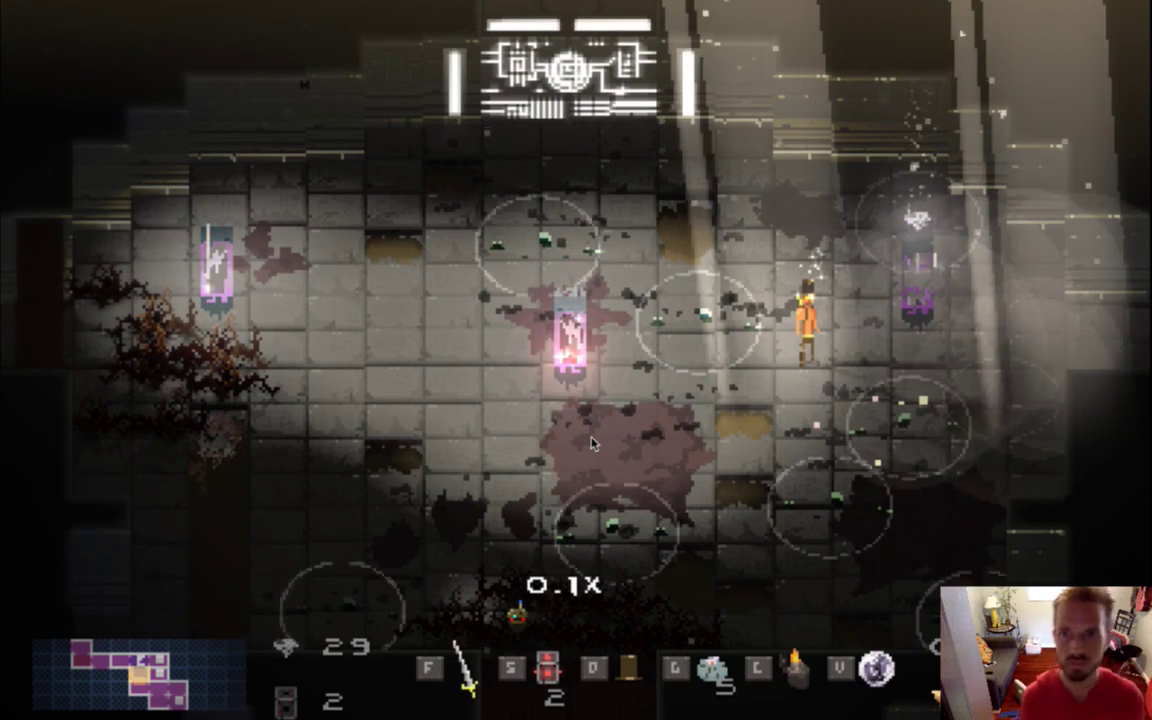
# Restore the game speed to 1.0x and place the two remaining bombs on opposite sides of the central pillar
pyautogui.scroll(9, 566, 446)
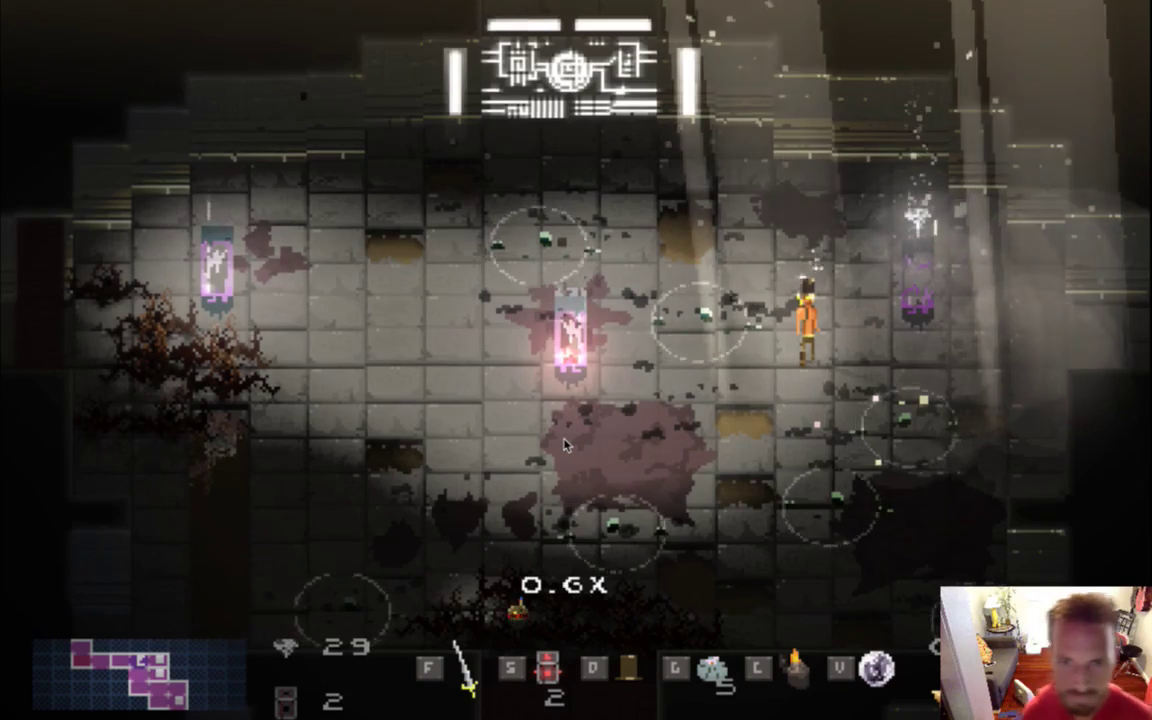
pyautogui.press('Left')
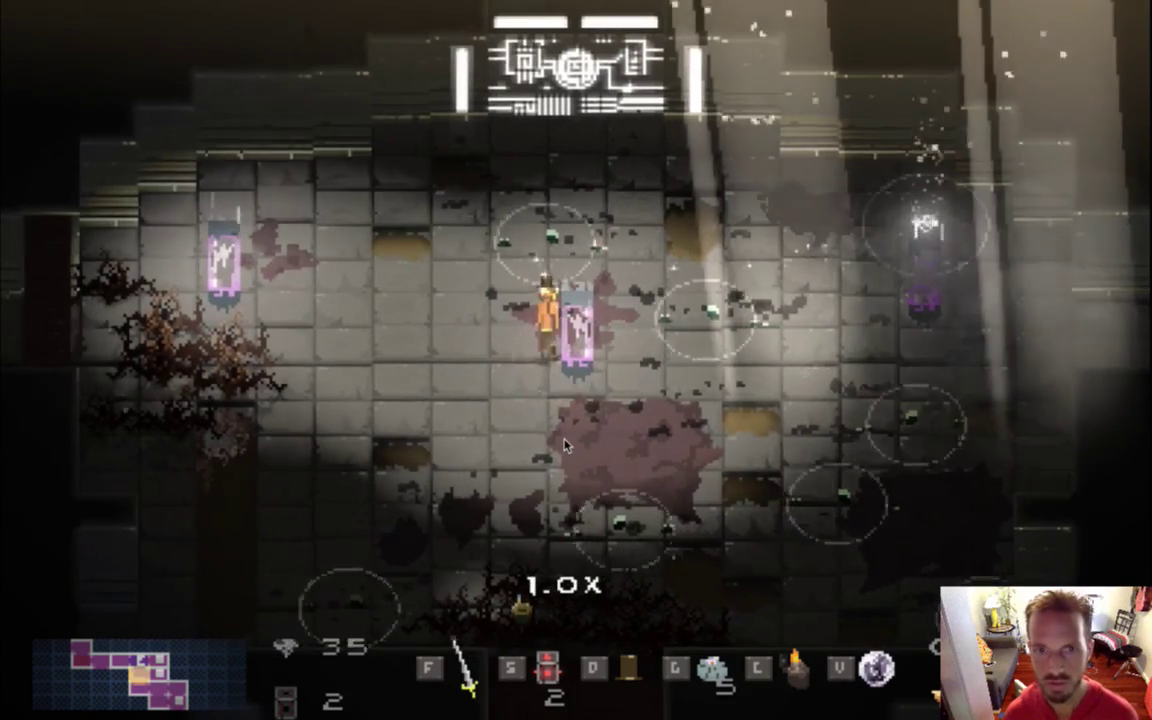
pyautogui.press('s')
pyautogui.press('Right')
pyautogui.press('s')
pyautogui.press('Down')
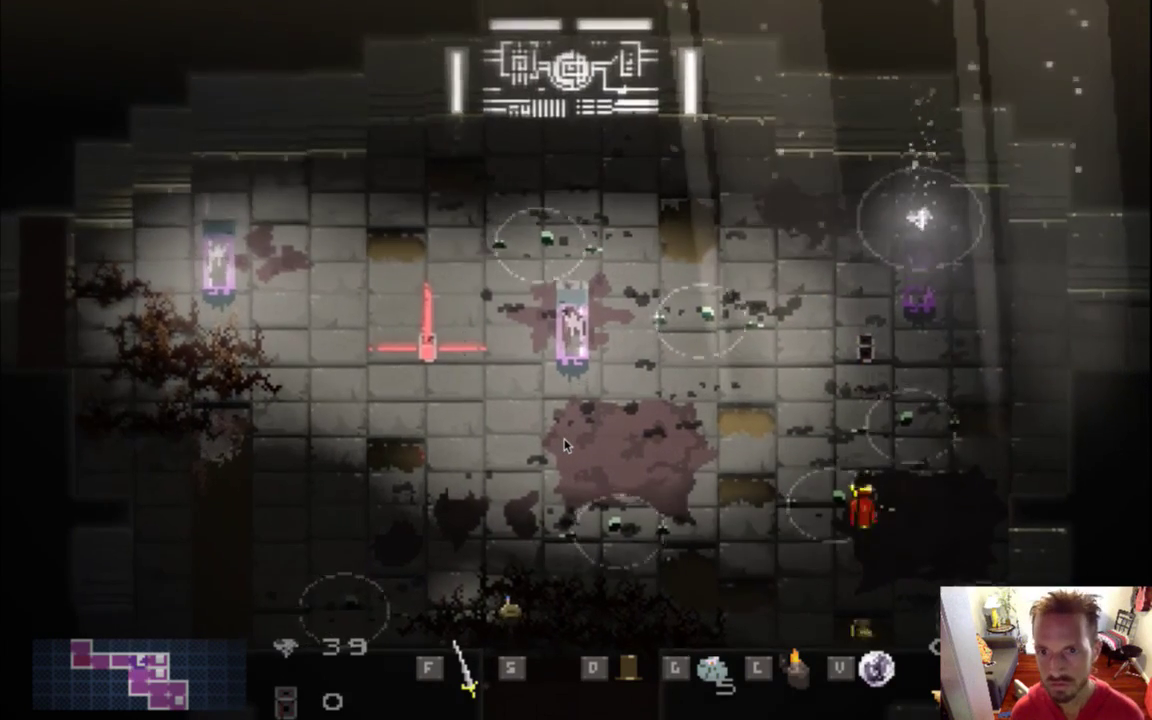
# Move the hero clear of both bombs, watch the explosions and their smoke at normal speed, and quit the game
pyautogui.press('Left')
pyautogui.press('Right')
pyautogui.press('Left')
pyautogui.press('Down')
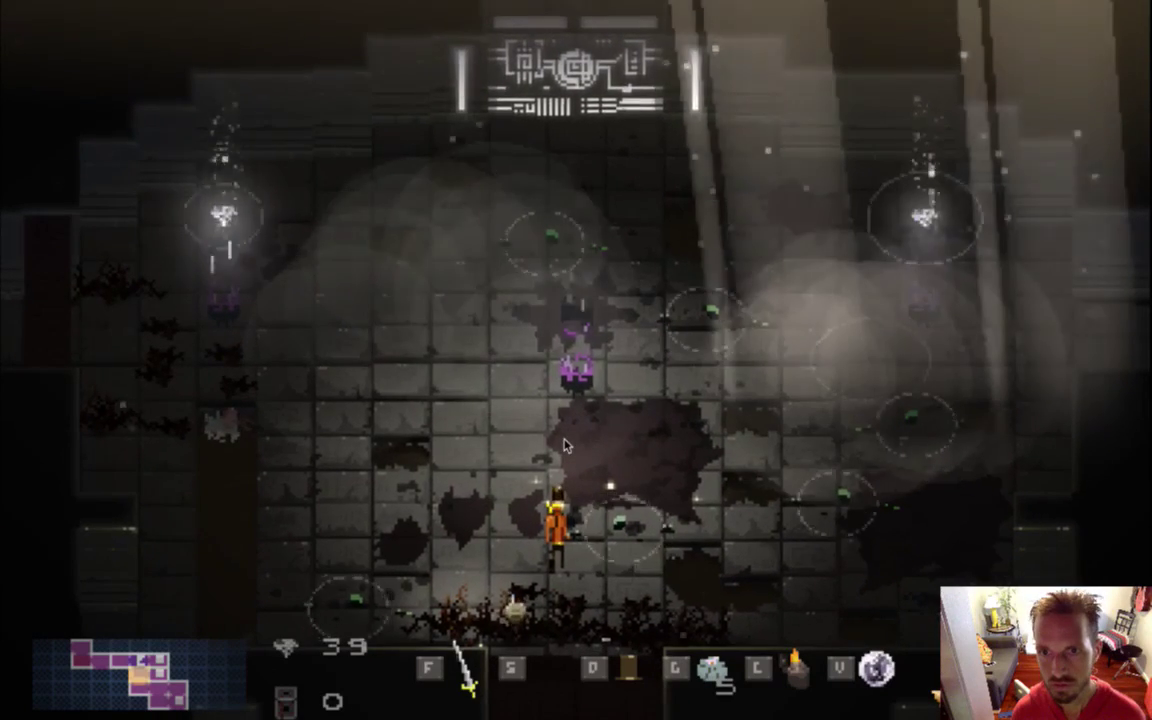
pyautogui.press('Up')
pyautogui.press('Right')
pyautogui.press('Up')
pyautogui.press('Right')
pyautogui.press('Down')
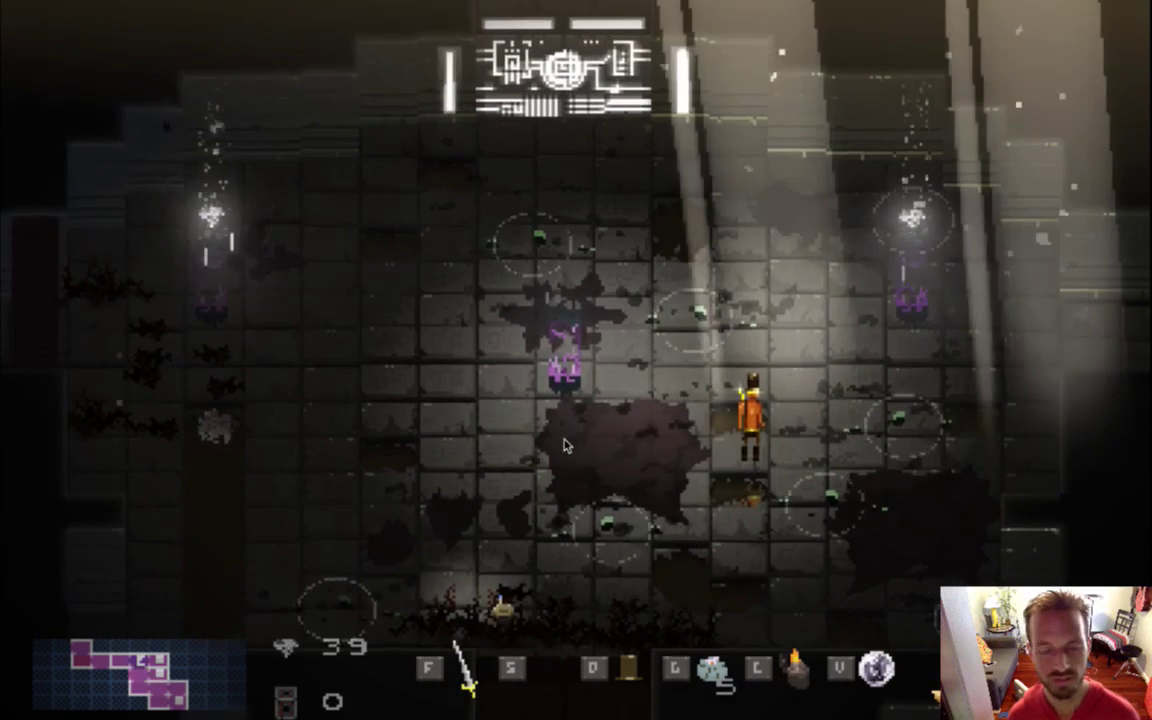
pyautogui.press('super+q')
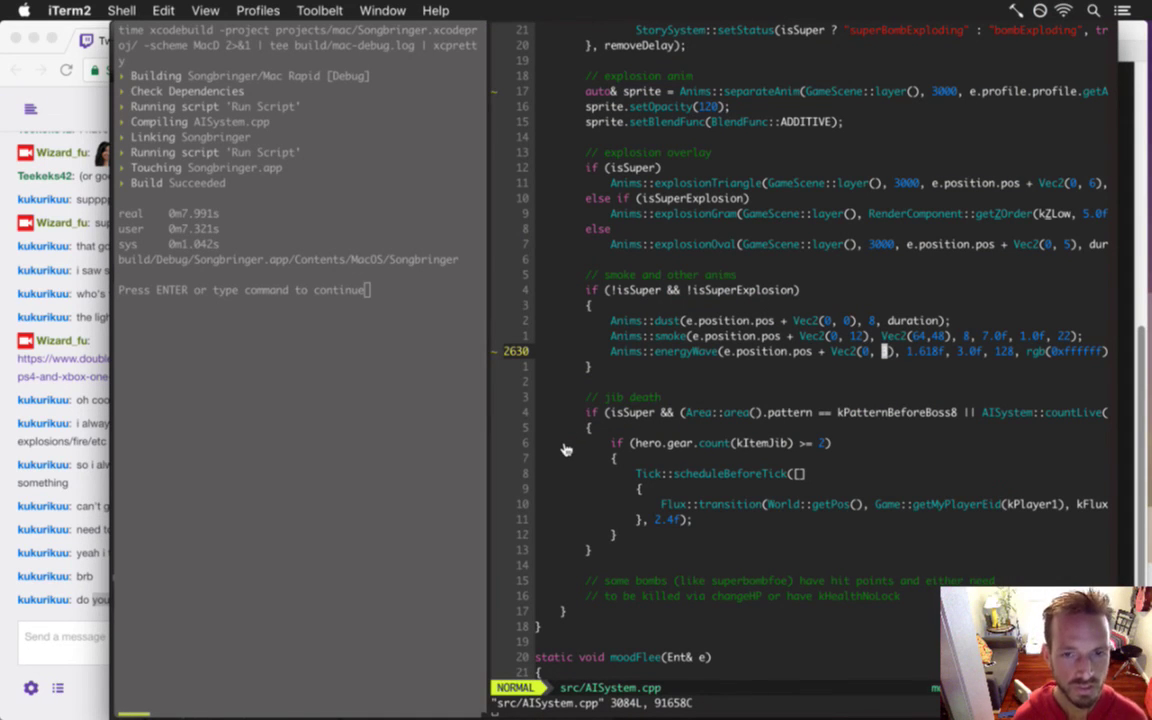
# Dismiss the old build output, save AISystem.cpp, and rebuild and relaunch the game
pyautogui.press('super+Return')
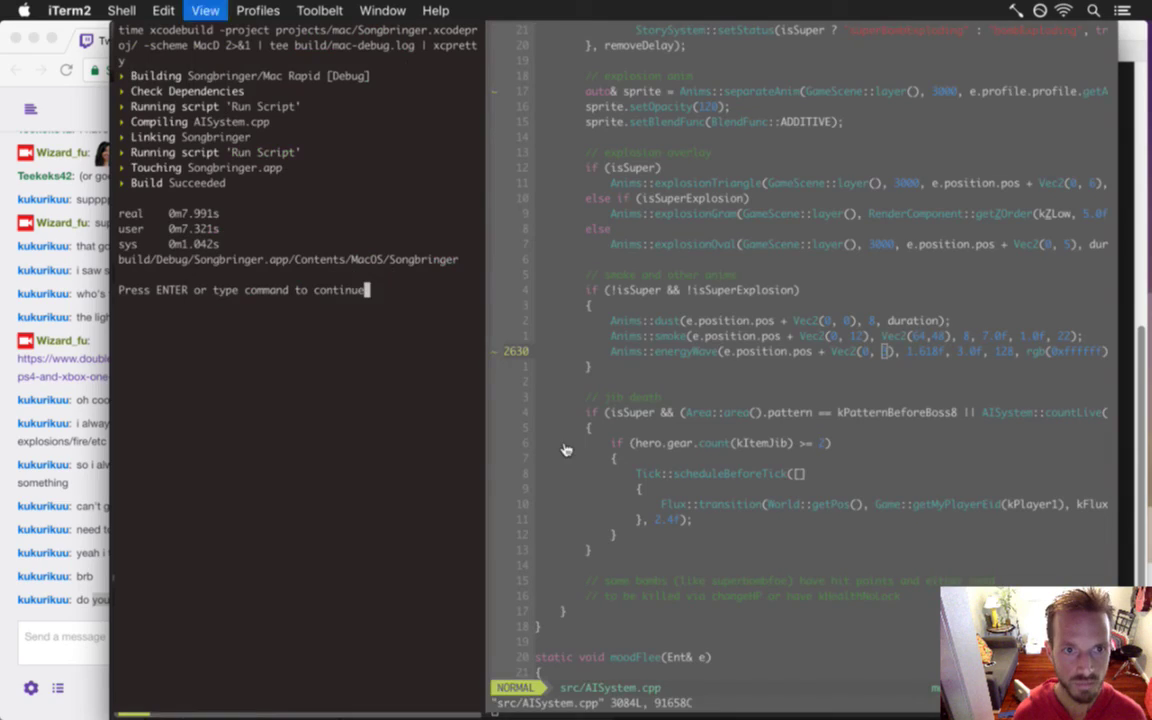
pyautogui.press('super+Return')
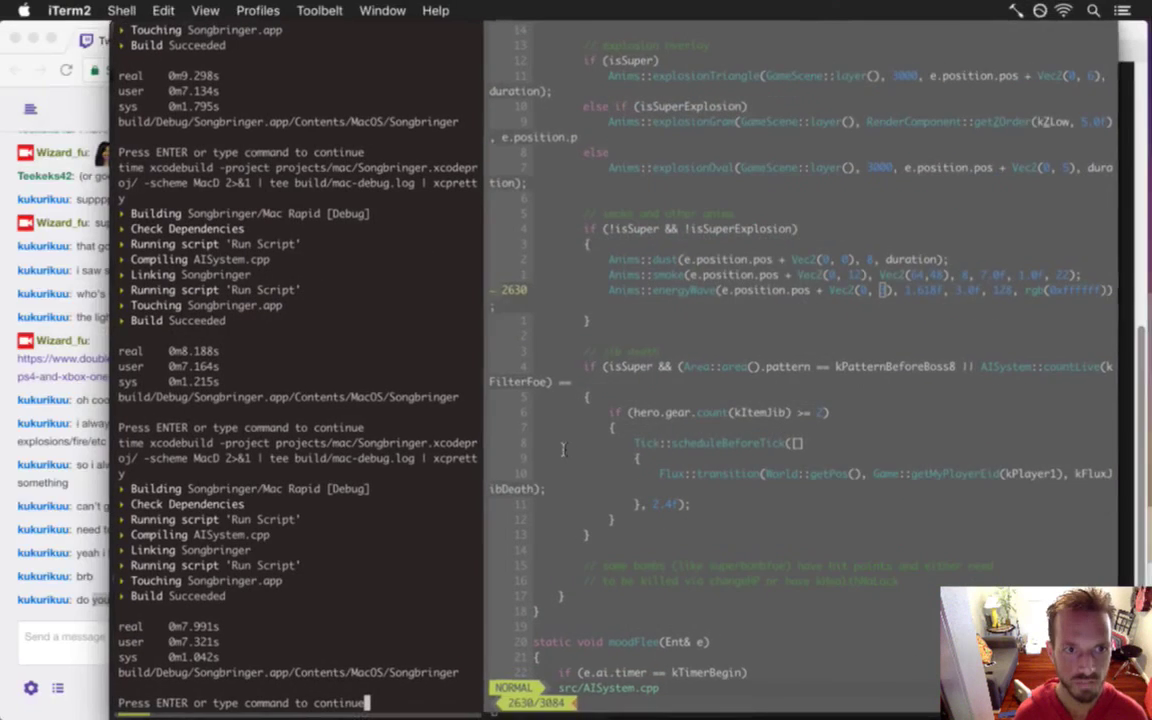
pyautogui.press('Return')
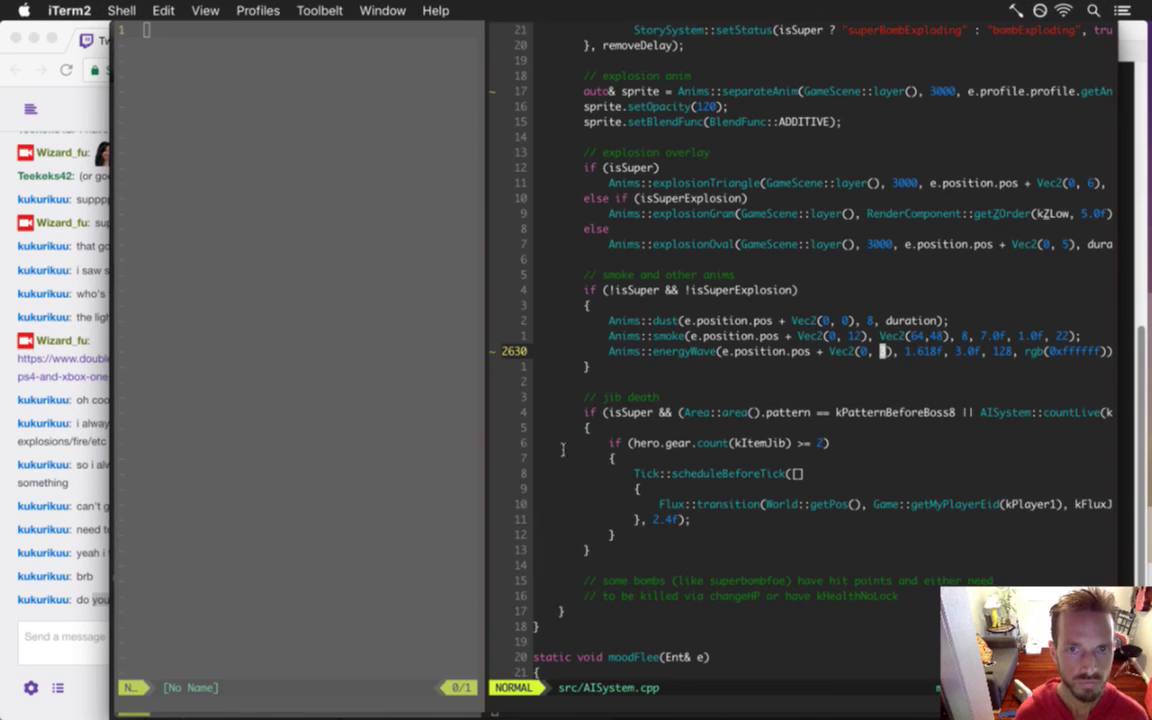
pyautogui.write(':up')
pyautogui.press('Return')
pyautogui.press('super+[')
pyautogui.press('F5')
pyautogui.press('super+]')
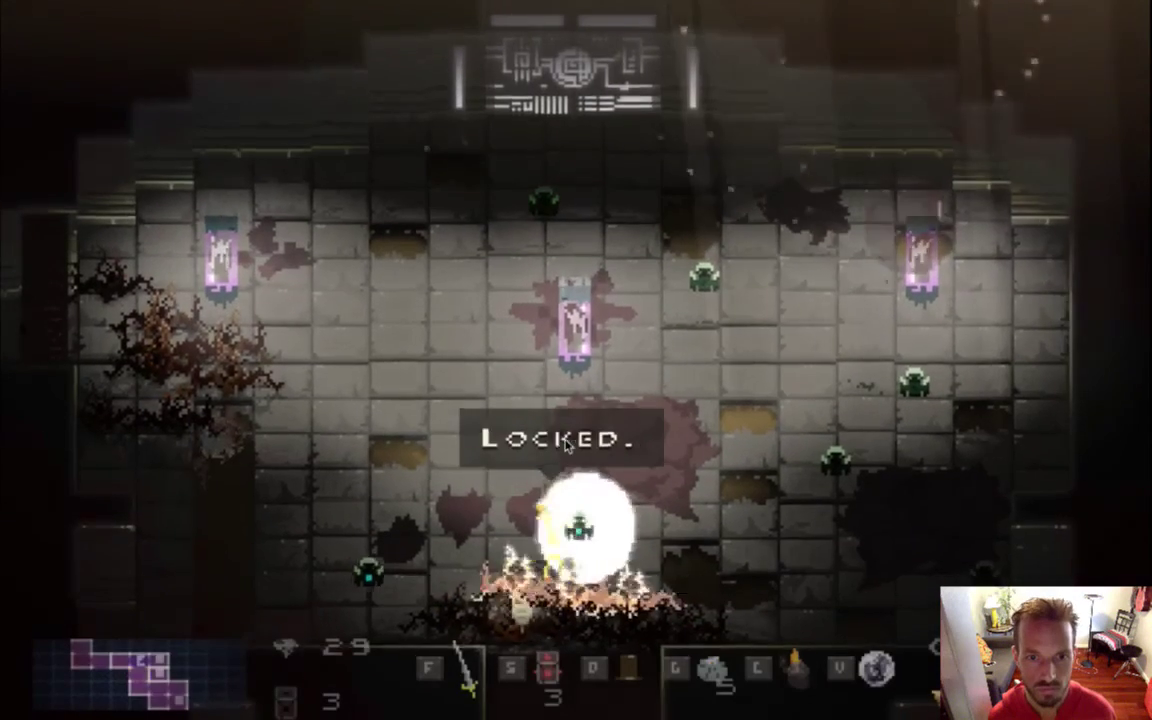
# Damage all foes with the hurt-foes cheat, slash around the lower thorns with the sword, and walk the hero up to the central pillar
pyautogui.press('Left')
pyautogui.press('g')
pyautogui.press('h')
pyautogui.press('f')
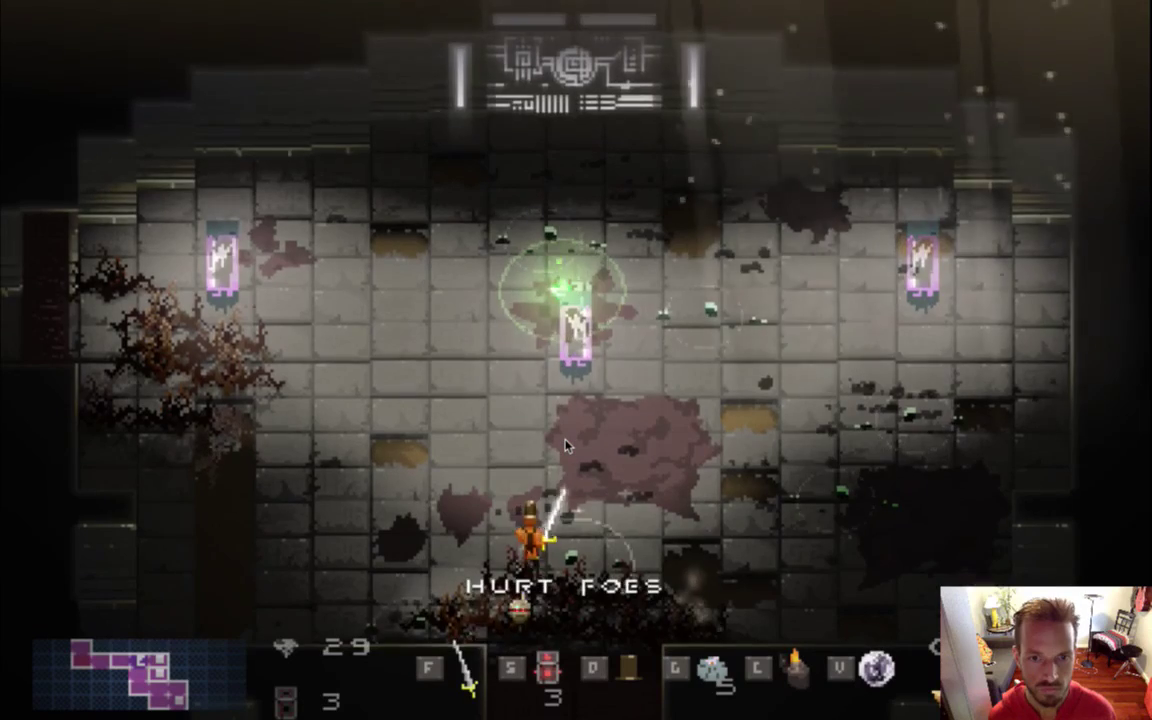
pyautogui.press('Left')
pyautogui.press('f')
pyautogui.press('f')
pyautogui.press('Right')
pyautogui.press('Up')
pyautogui.press('Left')
pyautogui.press('Up')
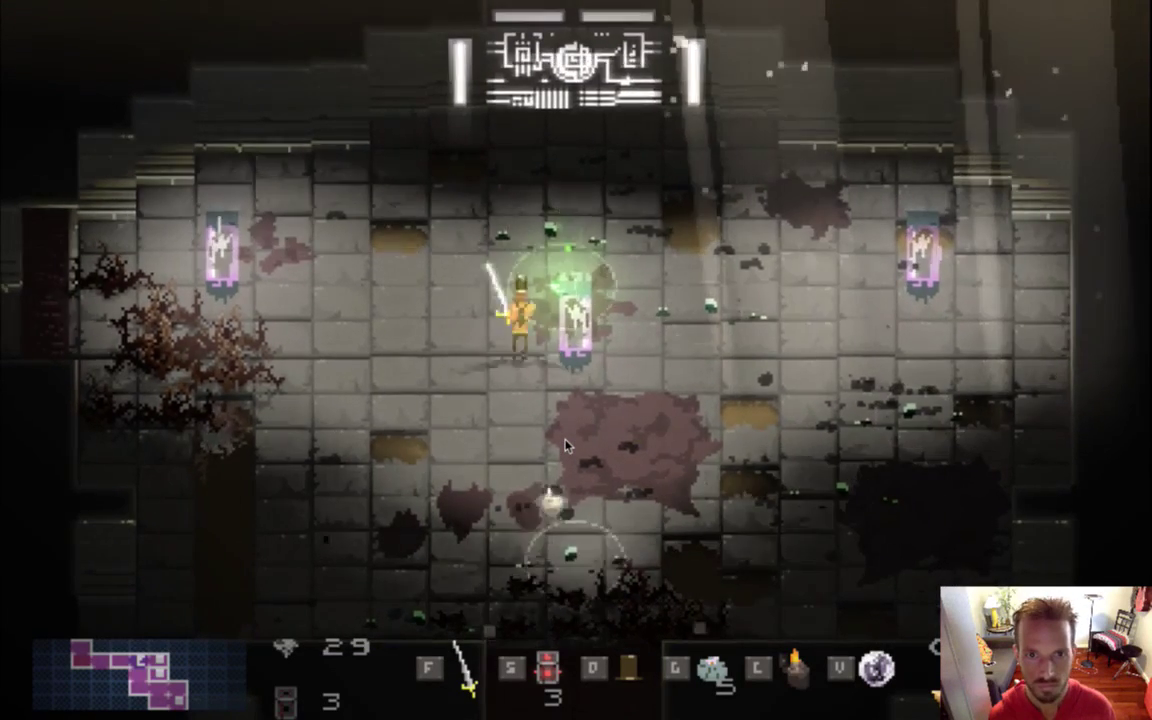
# Place a bomb to the right of the central pillar and run to the right wall to watch it explode at normal speed
pyautogui.press('Right')
pyautogui.press('Left')
pyautogui.press('Right')
pyautogui.press('Down')
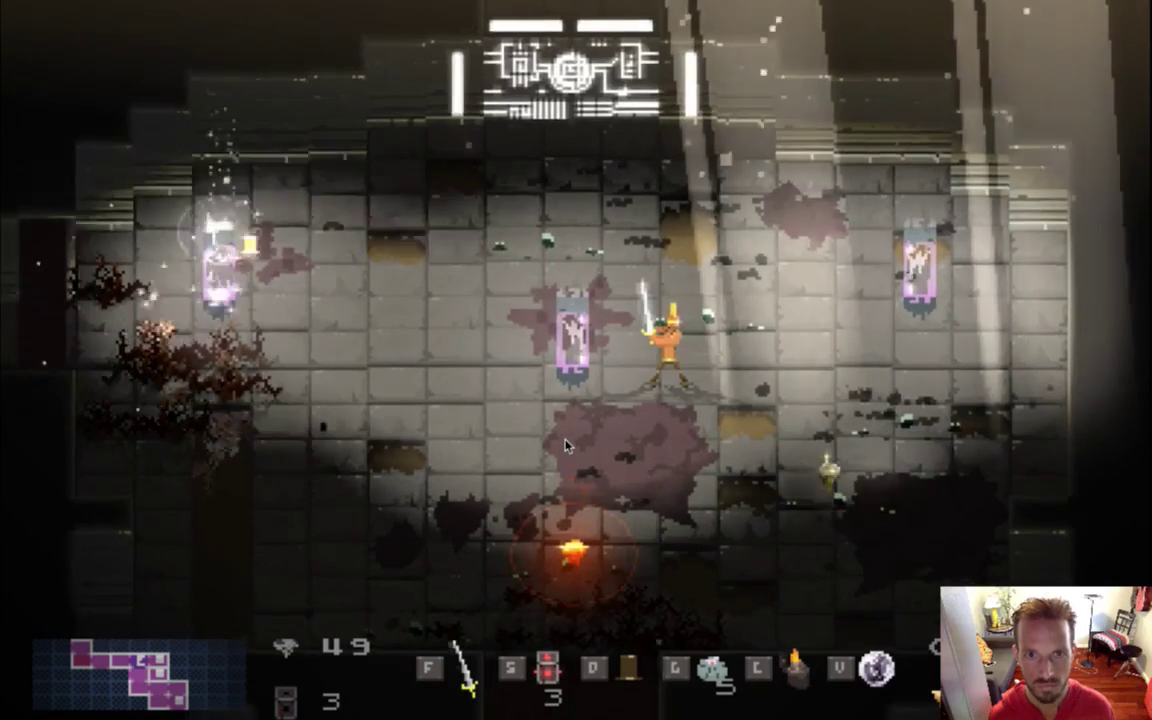
pyautogui.press('Right')
pyautogui.press('Left')
pyautogui.press('s')
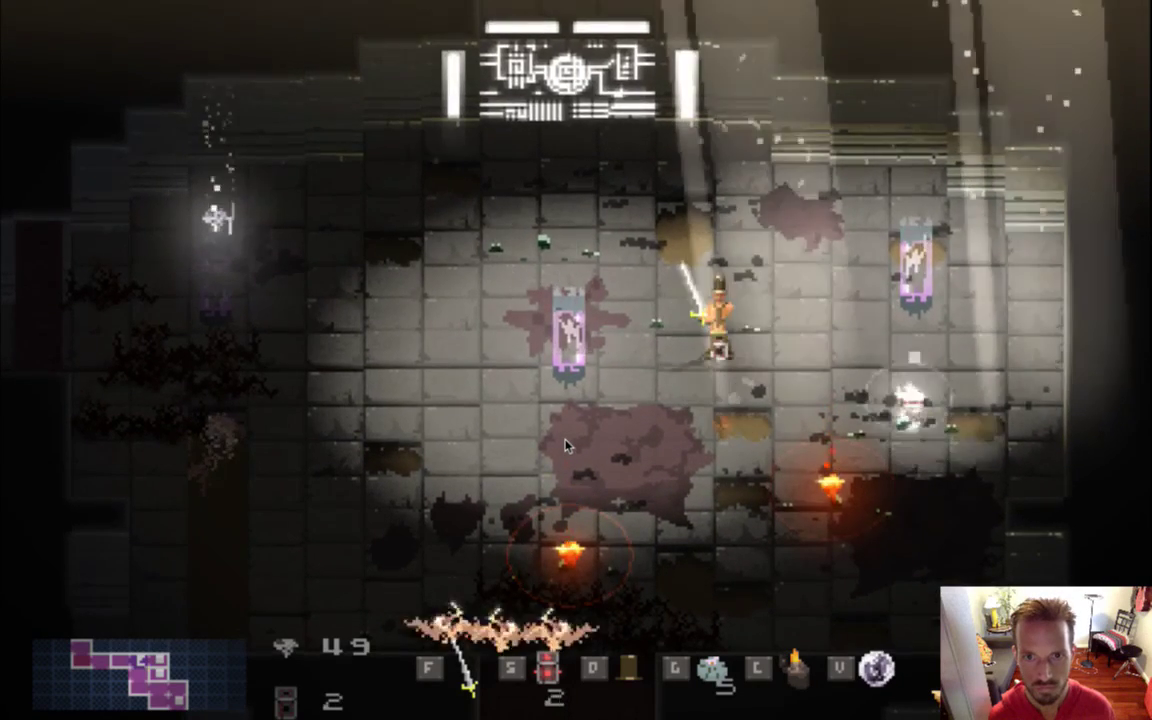
pyautogui.press('Right')
pyautogui.press('Right')
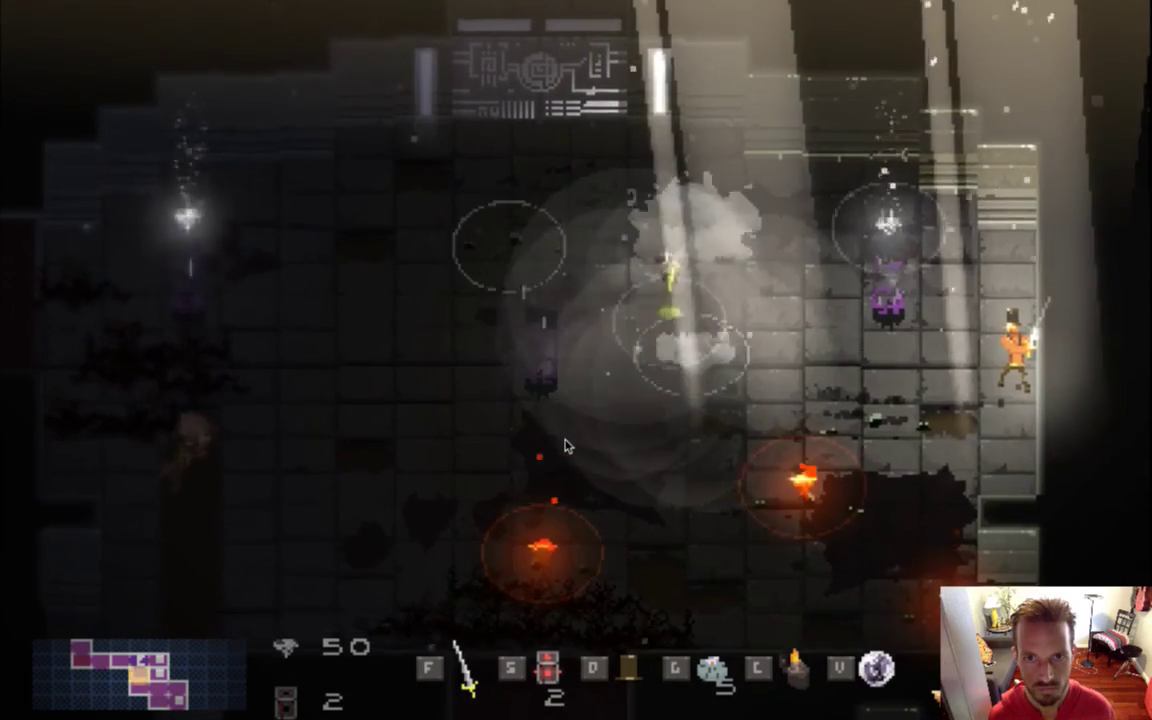
# Swing the sword, place a second bomb beside the right wall, and retreat toward the middle of the room as it explodes
pyautogui.press('Left')
pyautogui.press('f')
pyautogui.press('Right')
pyautogui.press('s')
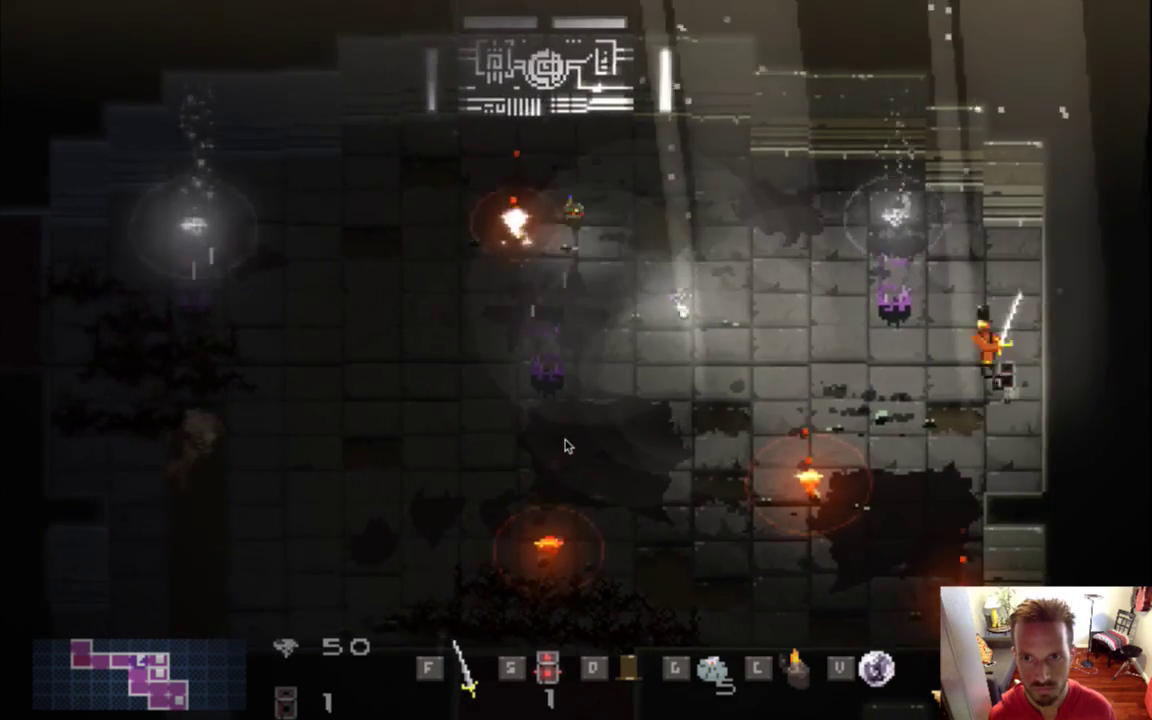
pyautogui.press('Left')
pyautogui.press('Down')
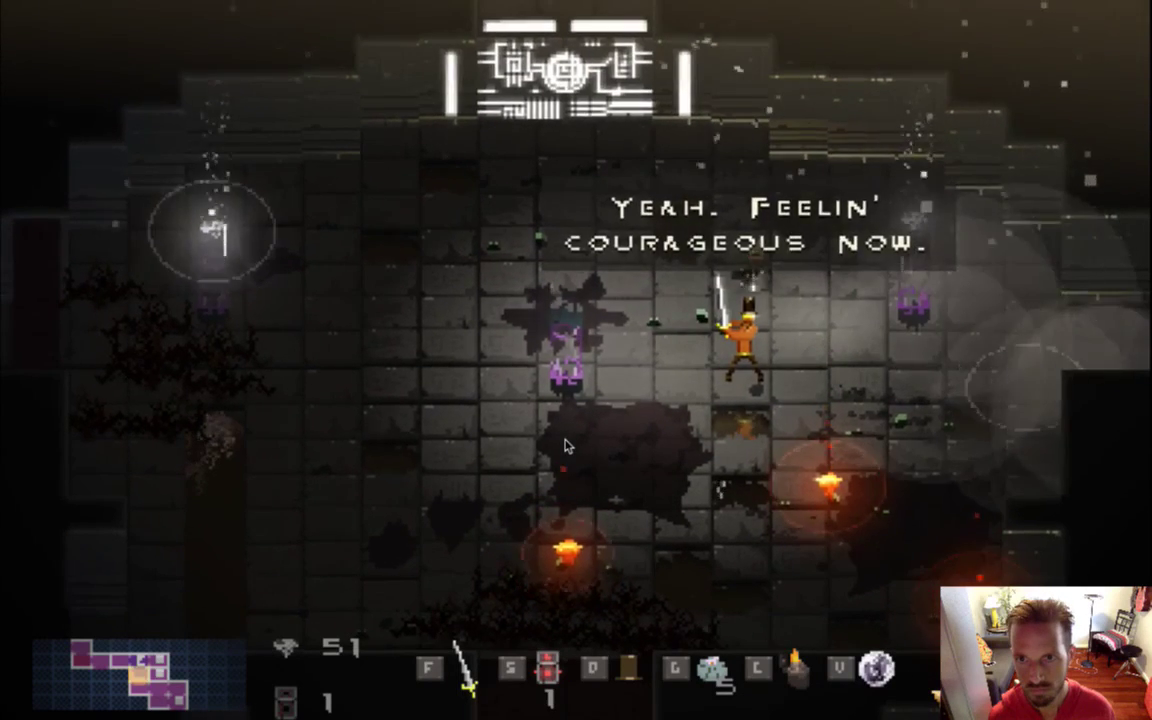
# Place the last bomb near the right wall, move the hero away to watch its explosion, and quit the game
pyautogui.press('Right')
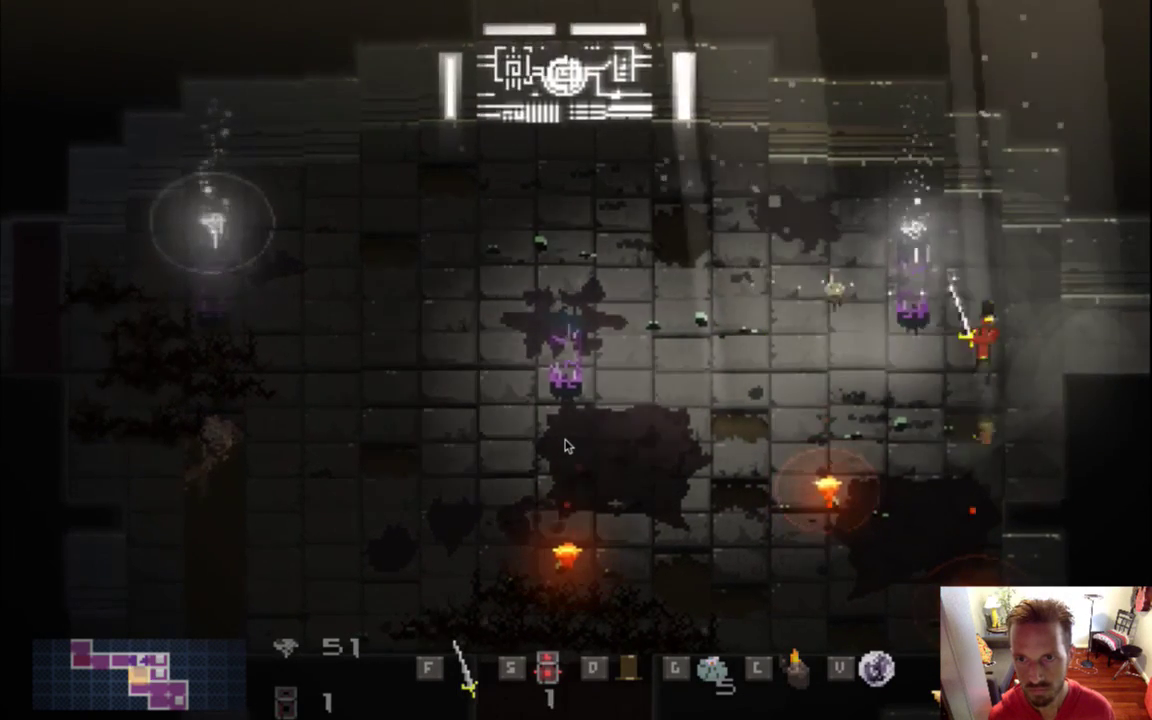
pyautogui.press('s')
pyautogui.press('Left')
pyautogui.press('Right')
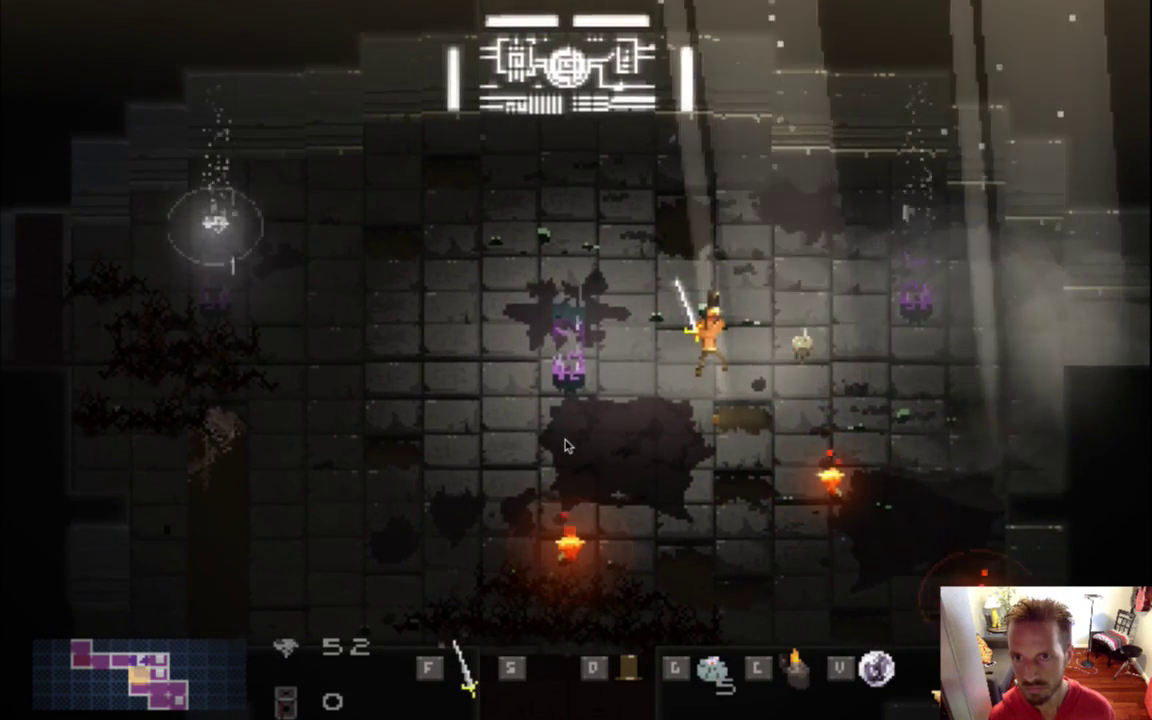
pyautogui.press('super+q')
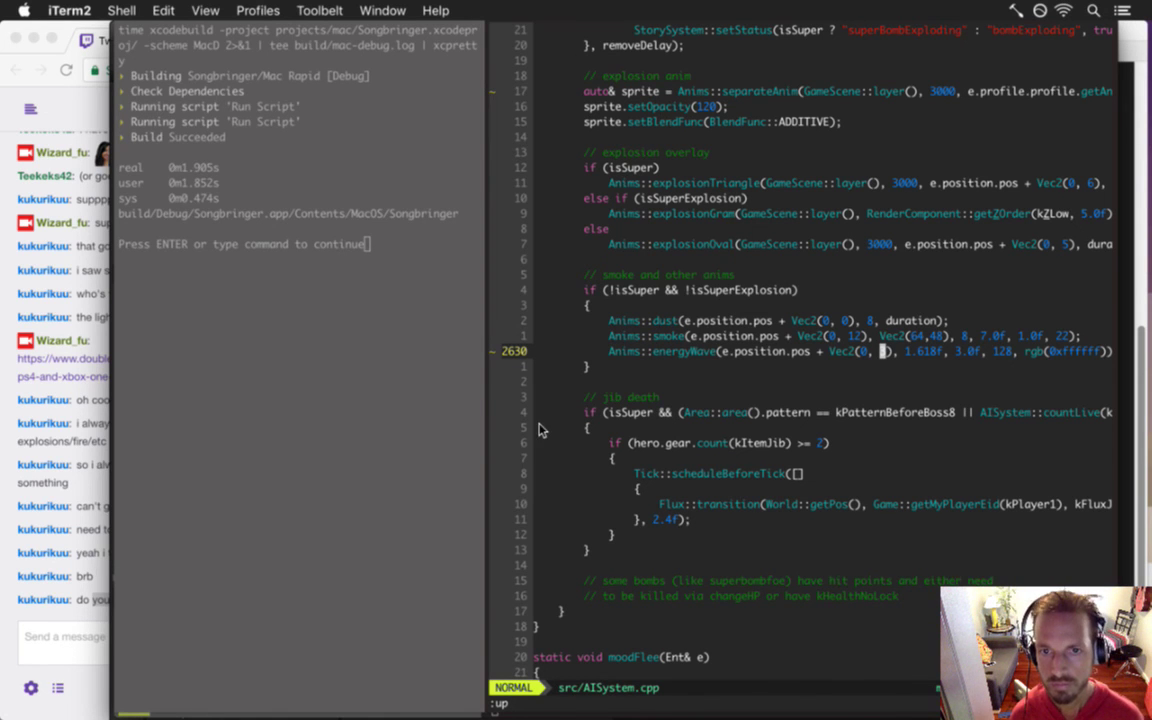
# Go up to the explosion anim code in AISystem.cpp and examine the Anims::separateAnim line
pyautogui.hotkey('ctrl', 'u')
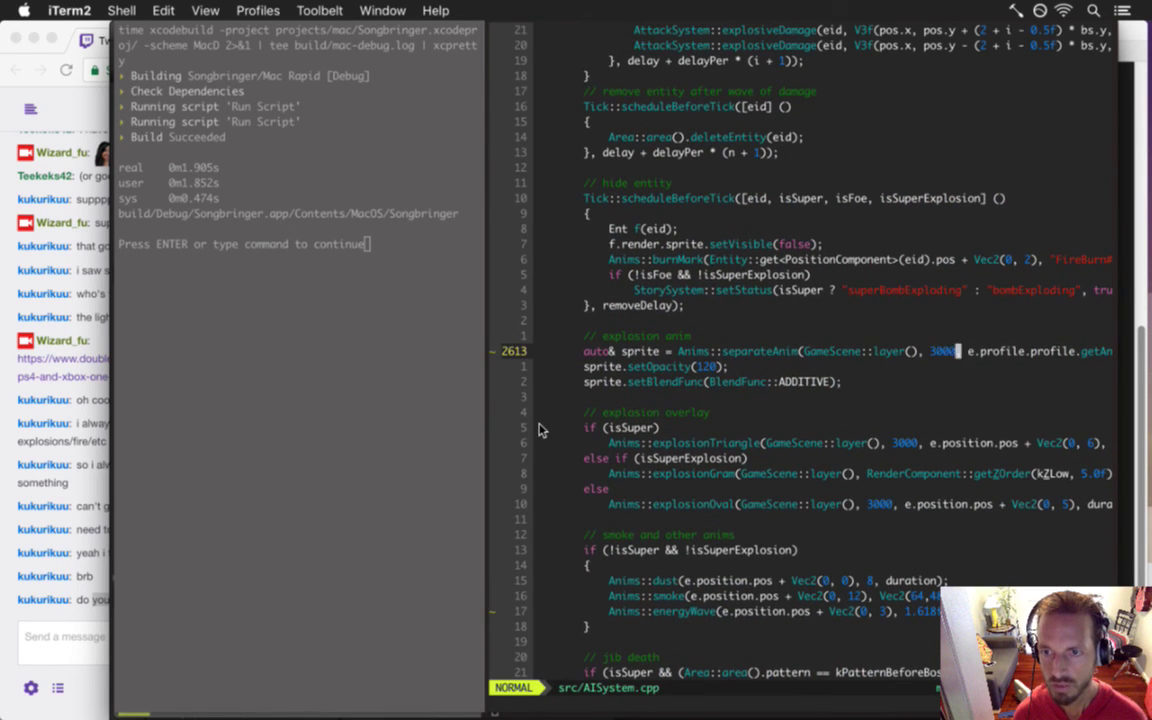
pyautogui.press('f')
pyautogui.press('m')
pyautogui.press('0')
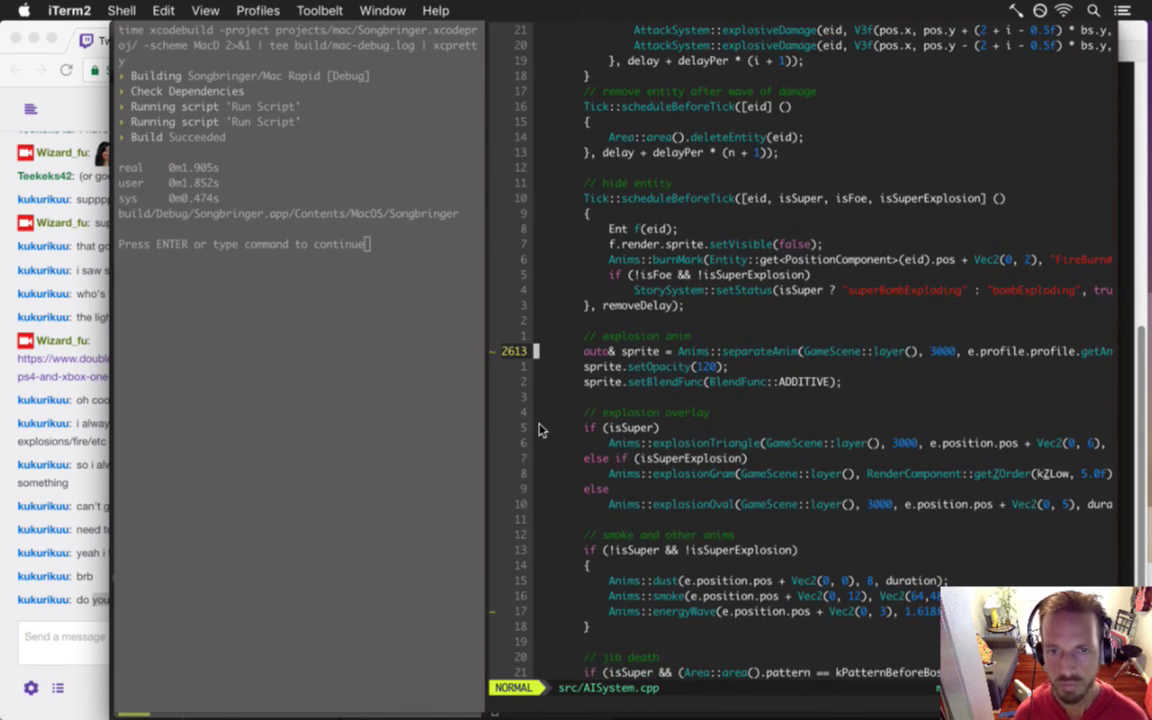
pyautogui.write(':tjump!')
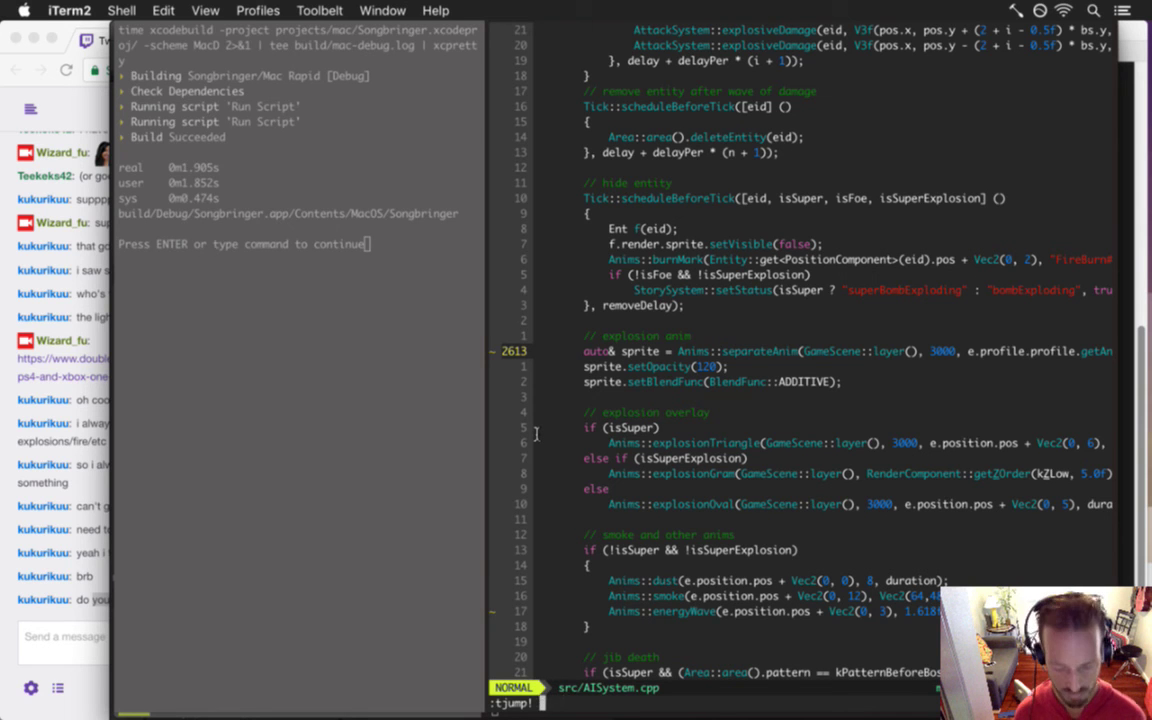
pyautogui.press('Escape')
pyautogui.write(':')
pyautogui.press('Up')
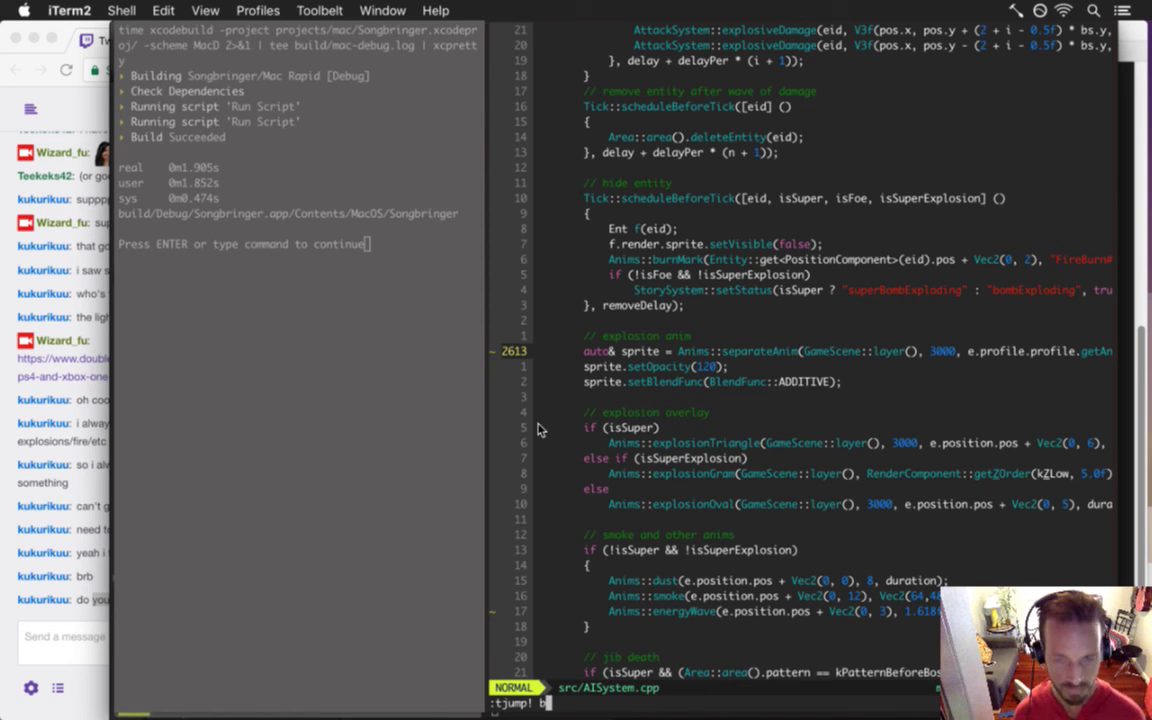
pyautogui.press('Escape')
# Suspend vim, regenerate the project's tags with make ctags, and return to AISystem.cpp
pyautogui.hotkey('ctrl', 'z')
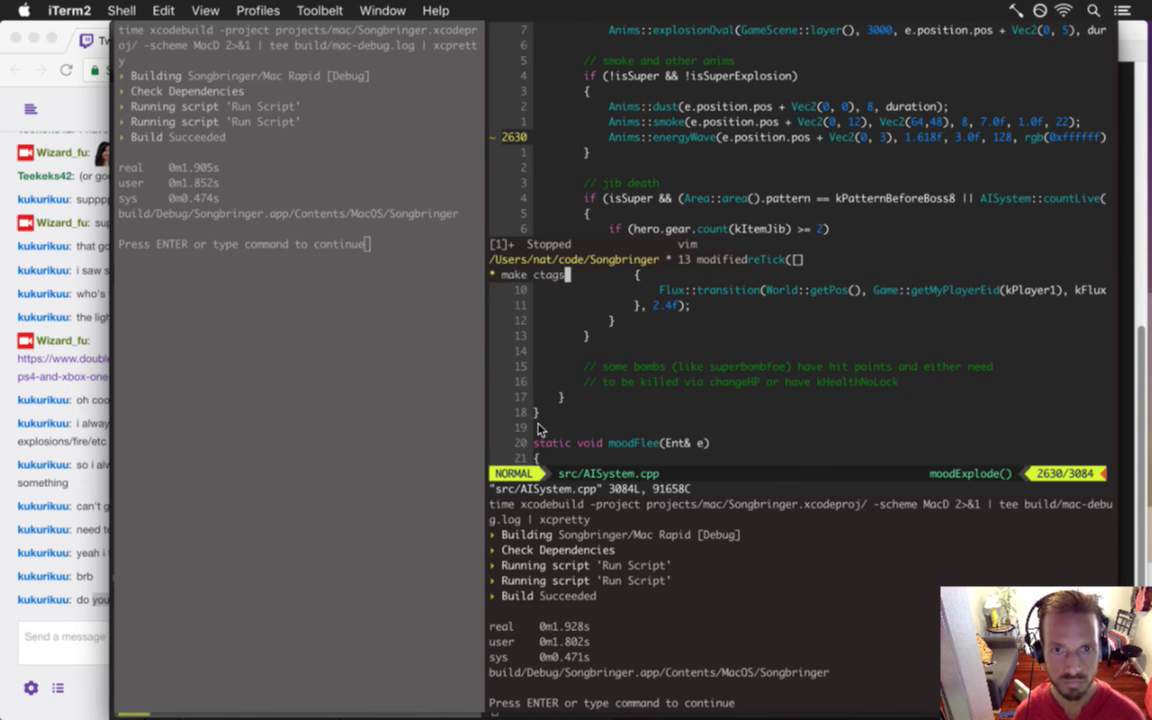
pyautogui.press('Return')
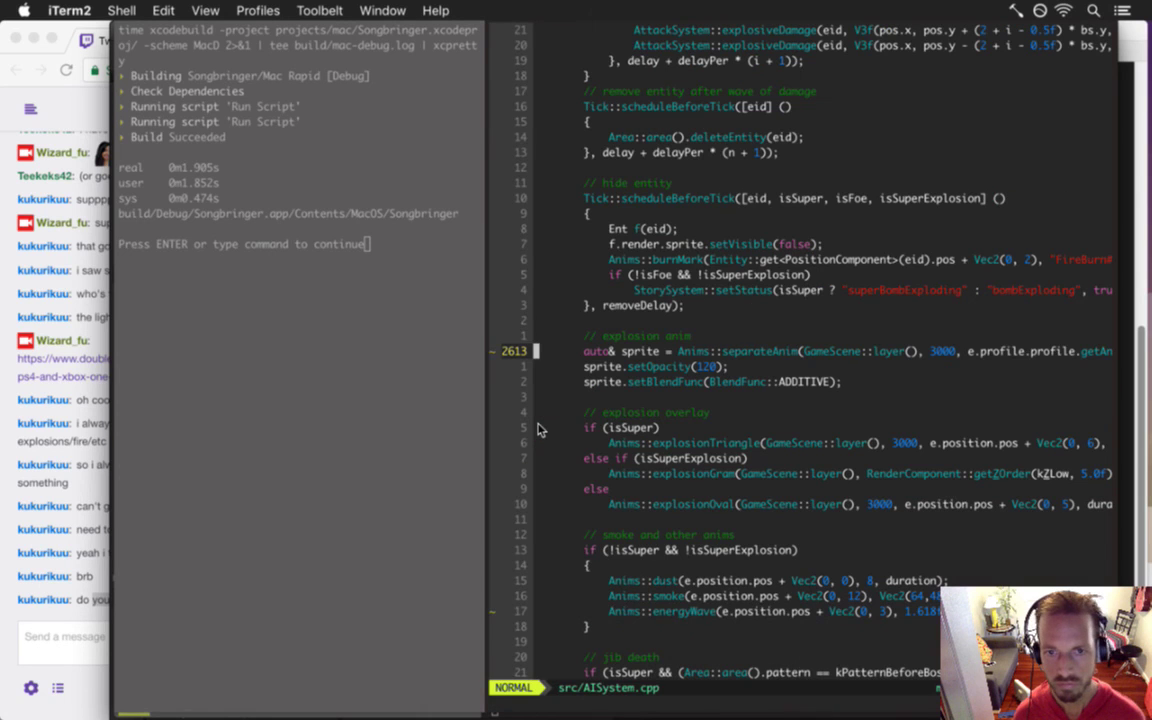
# Open the bomb's data file data/weapons/Bomb.txt with a tag jump to Bomb.txt
pyautogui.write(':tjump!')
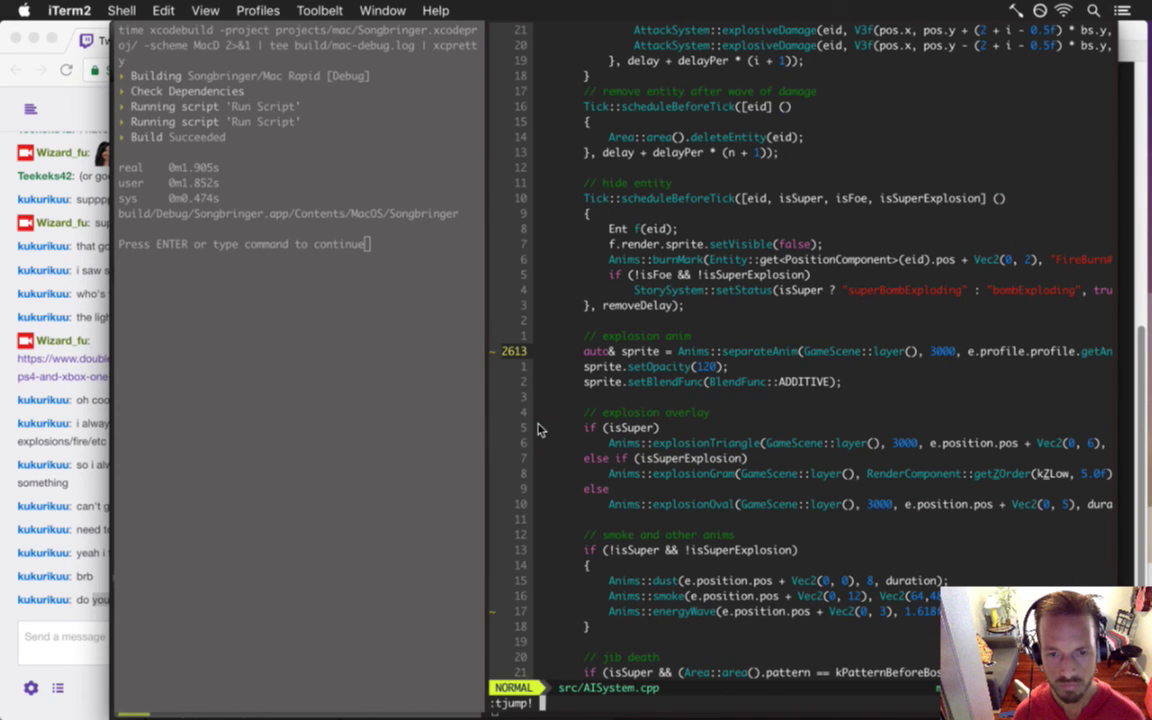
pyautogui.write(' bom')
pyautogui.press('Tab')
pyautogui.press('Tab')
pyautogui.press('Return')
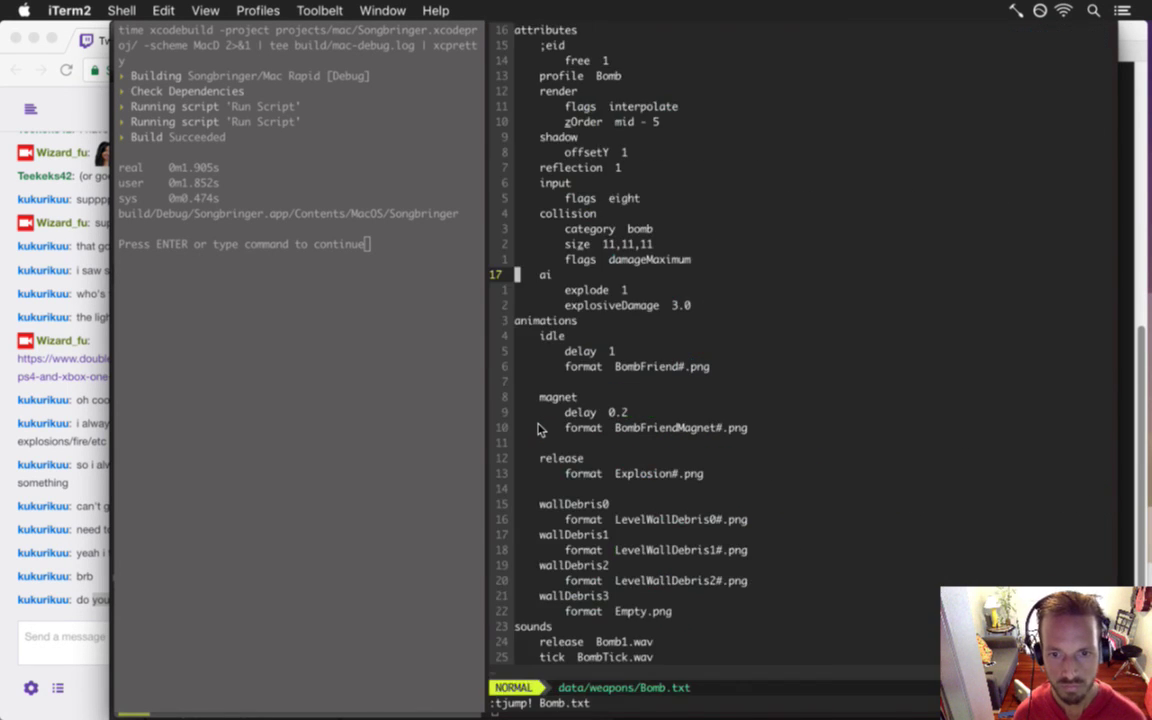
# Add a delay of 0.7 to the release animation in Bomb.txt, above its Explosion#.png format line, and save the file
pyautogui.press('j')
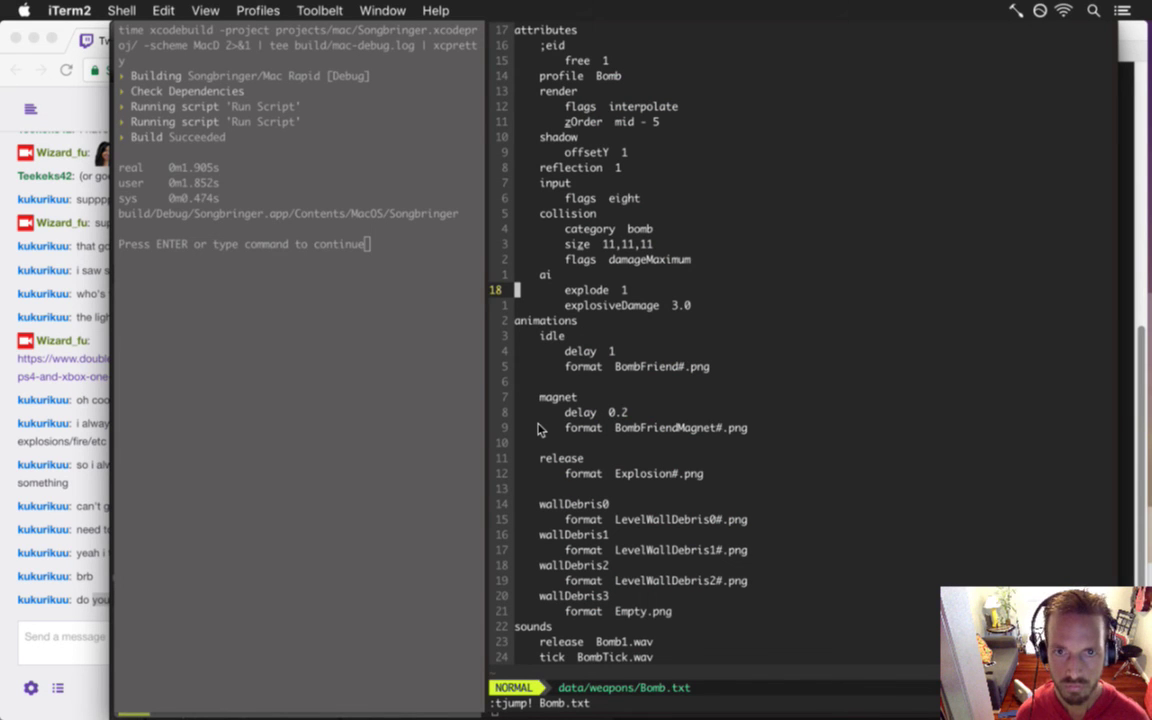
pyautogui.press('}')
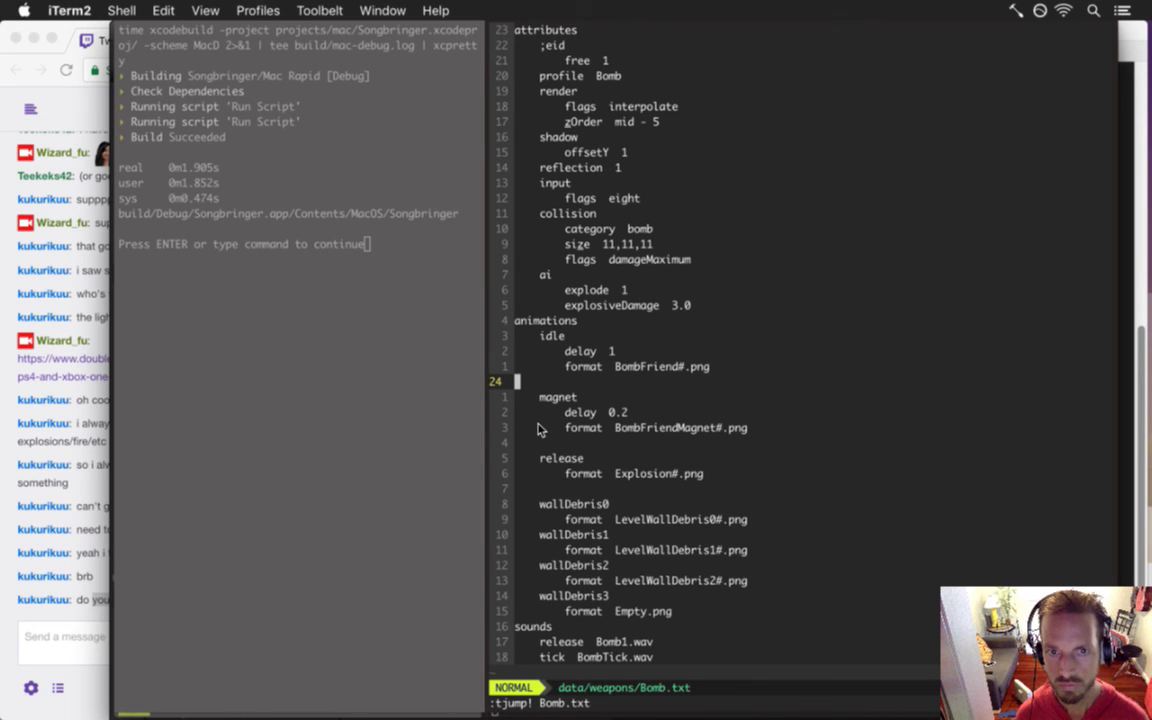
pyautogui.press('1')
pyautogui.press('0')
pyautogui.press('j')
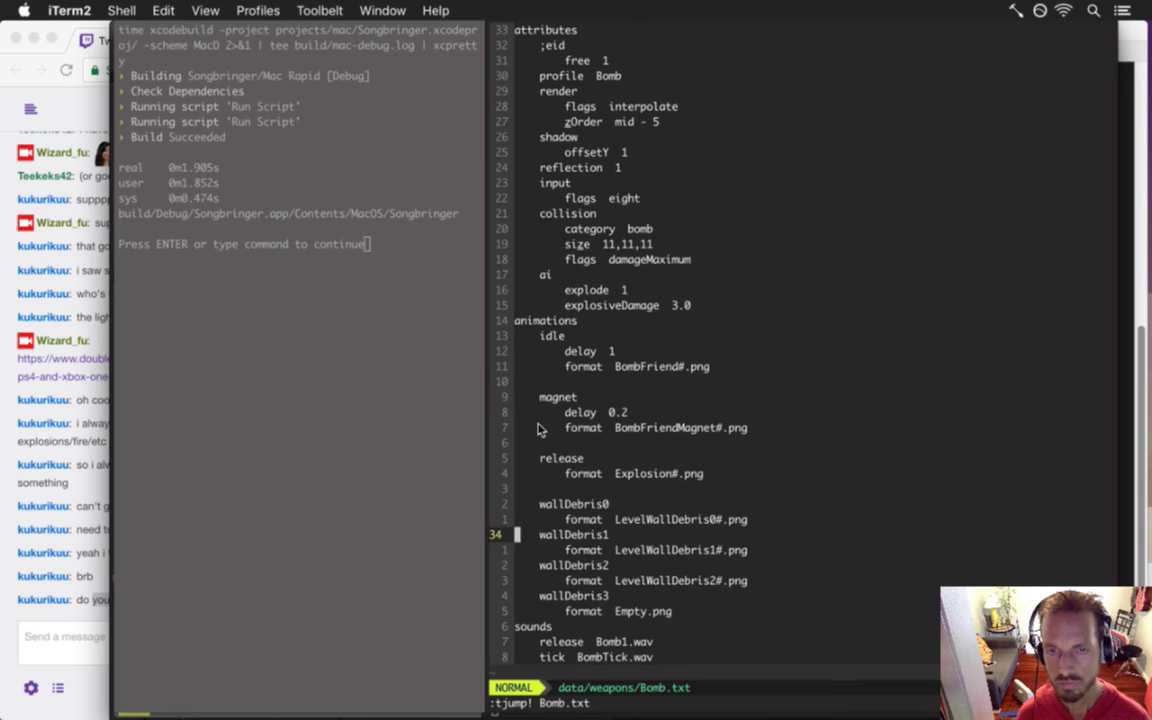
pyautogui.press('k')
pyautogui.press('j')
pyautogui.press('j')
pyautogui.press('k')
pyautogui.press('k')
pyautogui.press('k')
pyautogui.press('k')
pyautogui.press('k')
pyautogui.write('Oddela')
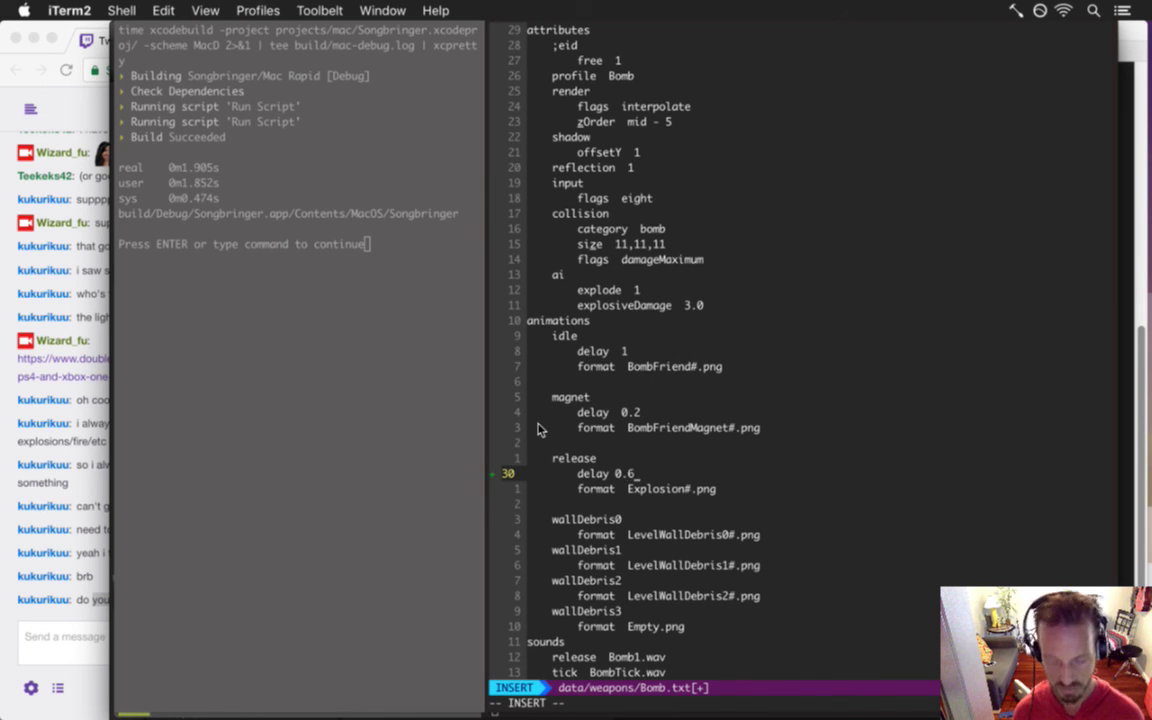
pyautogui.press('Escape')
pyautogui.write(':w')
pyautogui.press('Return')
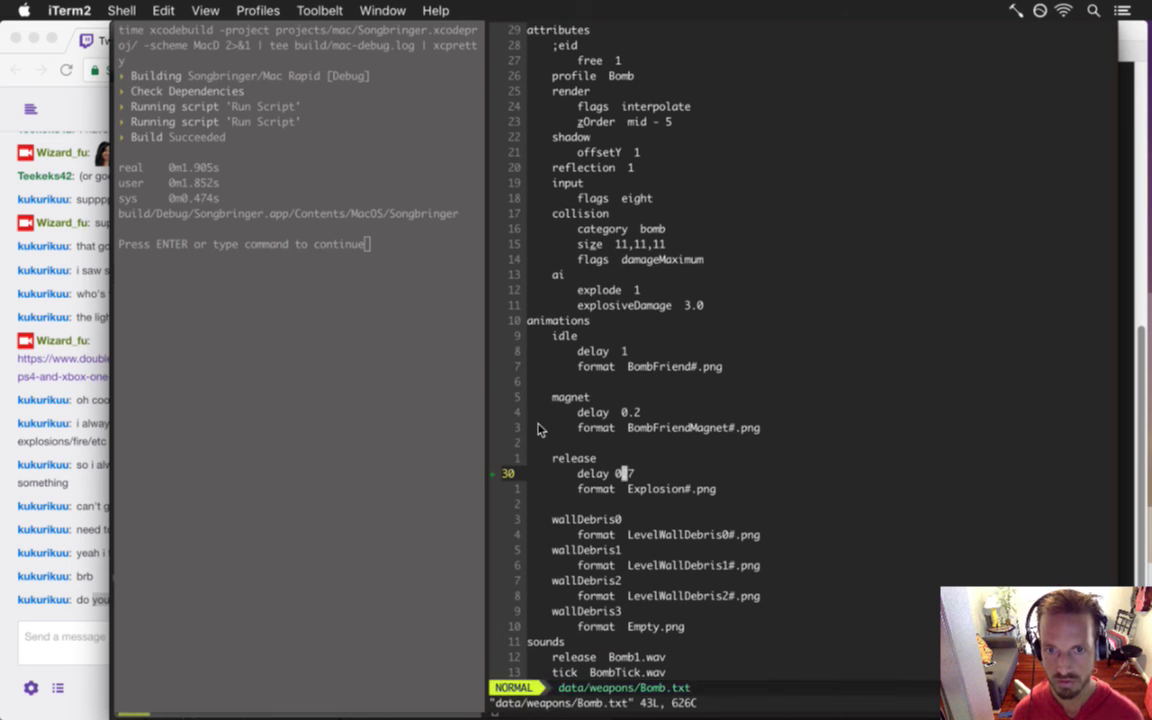
# Insert a second space before the release delay value to match the other entries and save Bomb.txt
pyautogui.press('h')
pyautogui.press('h')
pyautogui.press('i')
pyautogui.press('Escape')
pyautogui.write(':w')
pyautogui.press('Return')
# Build and launch Songbringer with the edited bomb data
pyautogui.press('super+alt+Left')
pyautogui.press('F5')
pyautogui.press('super+alt+Right')
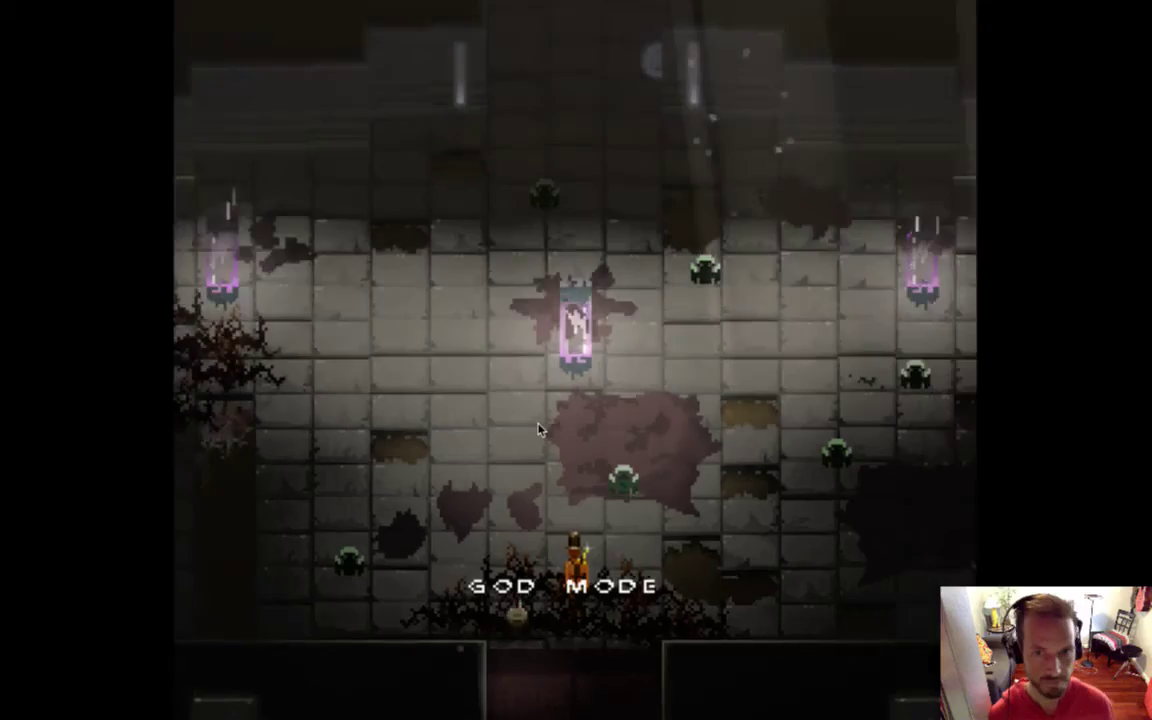
# Toggle god mode and invincibility while moving the hero up from the entrance and swinging the sword
pyautogui.press('g')
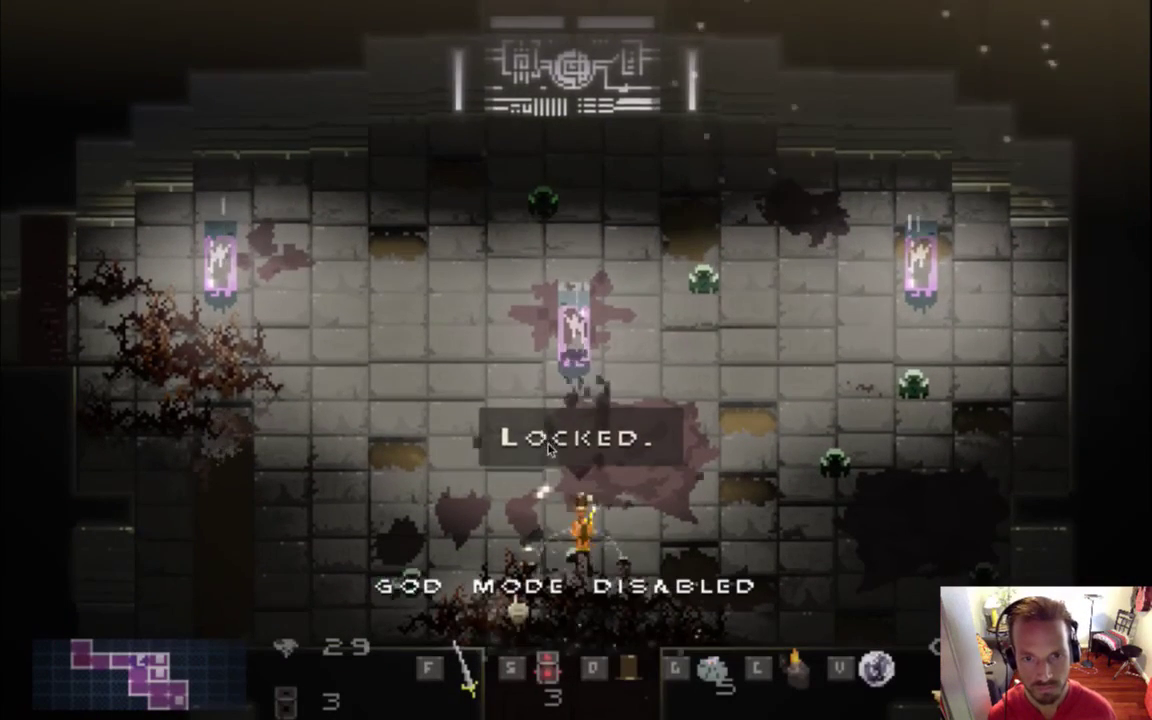
pyautogui.press('i')
pyautogui.press('Up')
pyautogui.press('Left')
pyautogui.press('f')
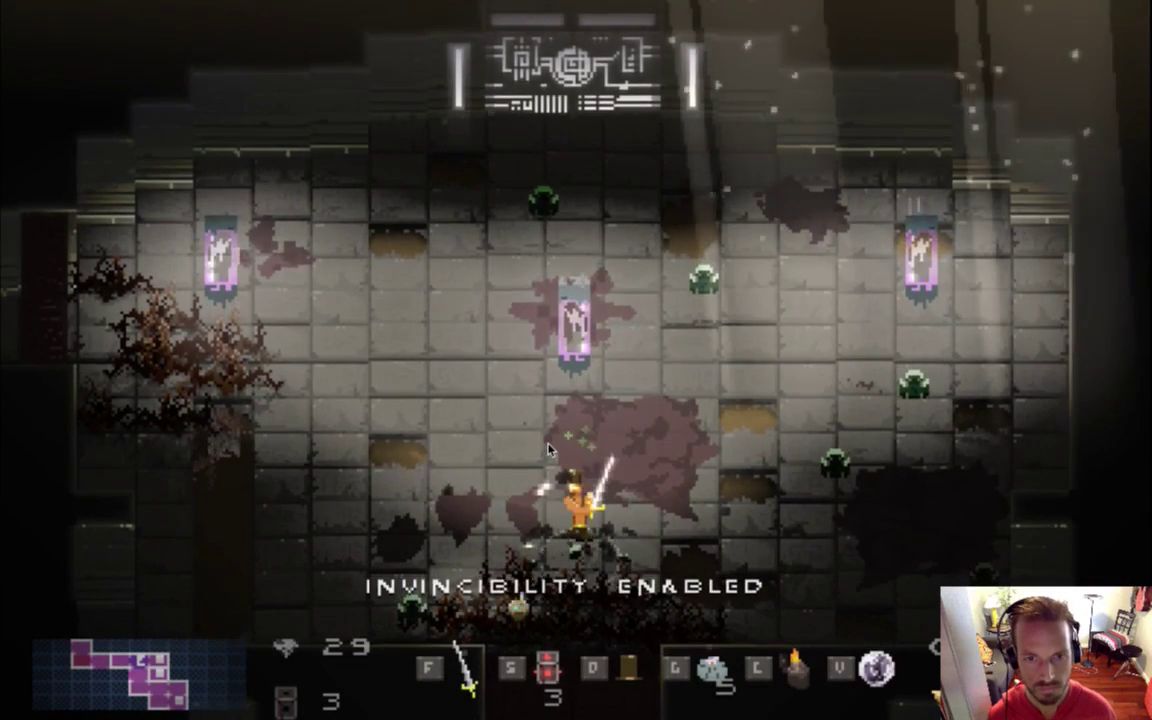
pyautogui.press('i')
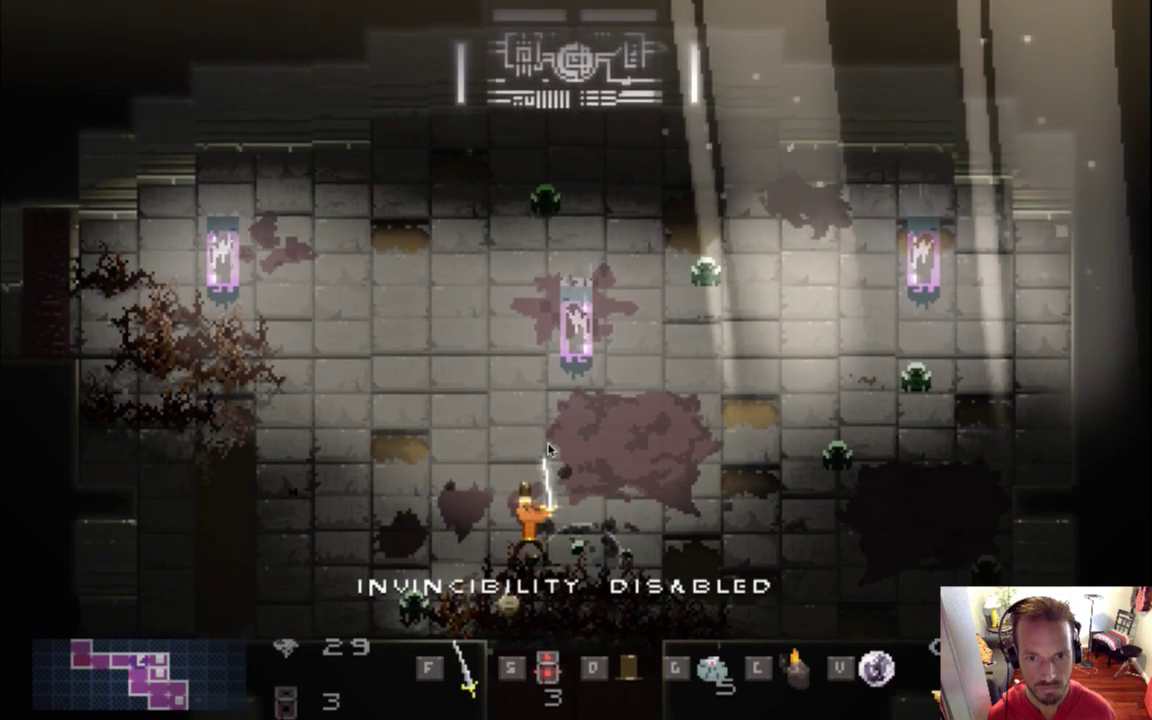
pyautogui.press('g')
pyautogui.press('g')
pyautogui.press('f')
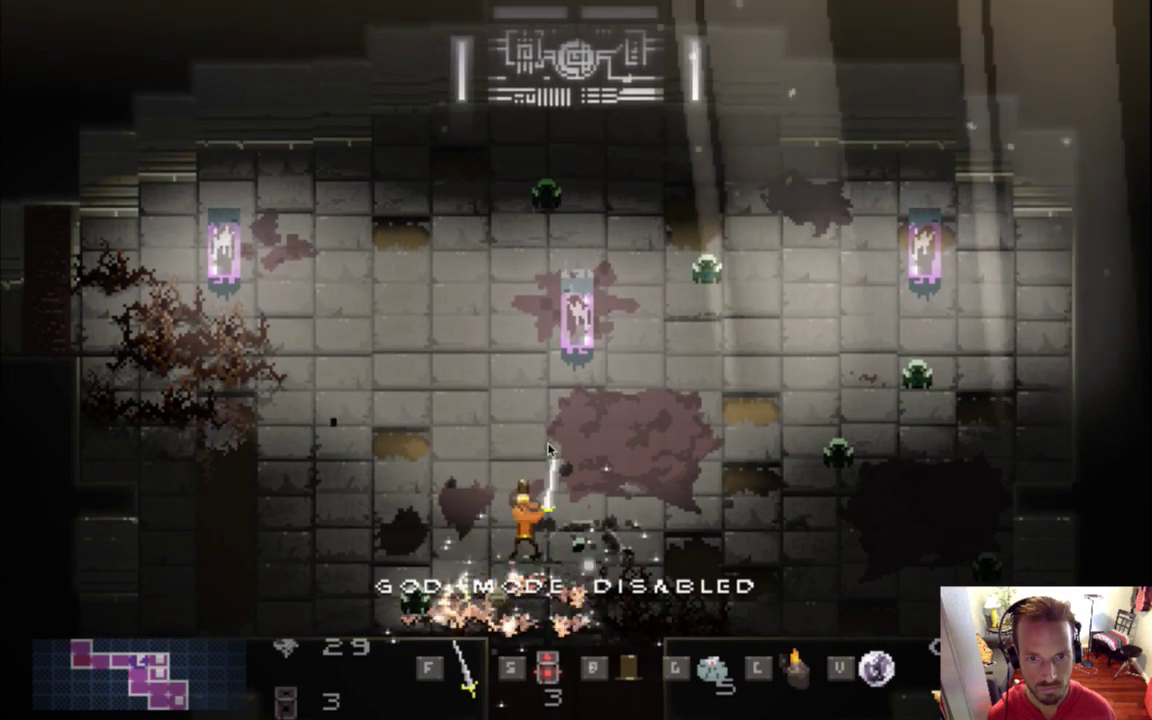
# Move the hero across the lower room toward the right side, attacking the green foes with the sword
pyautogui.press('Left')
pyautogui.press('f')
pyautogui.press('f')
pyautogui.press('Down')
pyautogui.press('f')
pyautogui.press('Right')
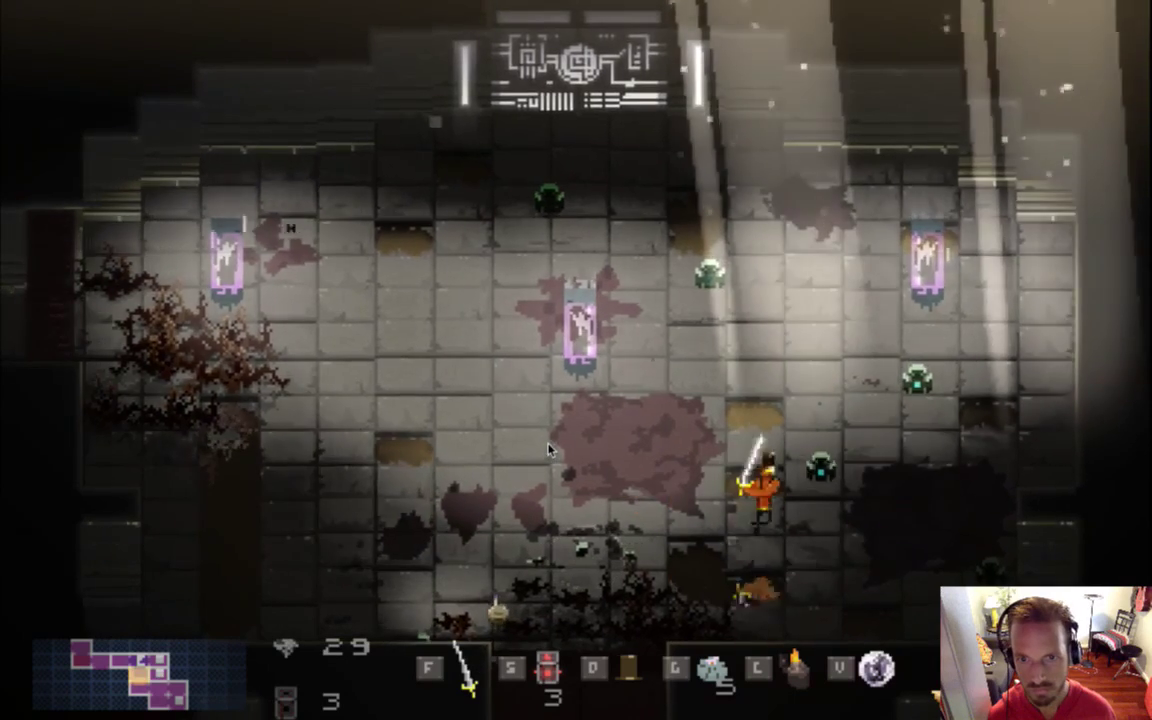
pyautogui.press('f')
pyautogui.press('Right')
pyautogui.press('Up')
pyautogui.press('f')
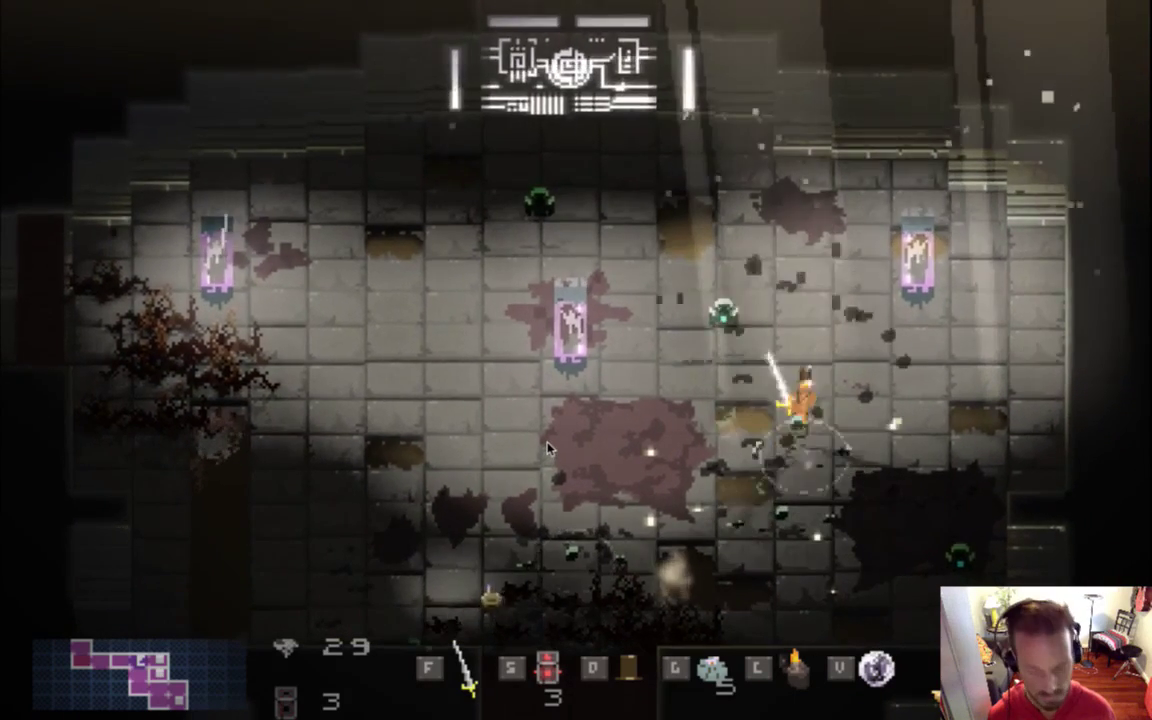
# Place a bomb near the right-hand pillar and fight off the nearby foes while backing away
pyautogui.press('Right')
pyautogui.press('s')
pyautogui.press('f')
pyautogui.press('Left')
pyautogui.press('f')
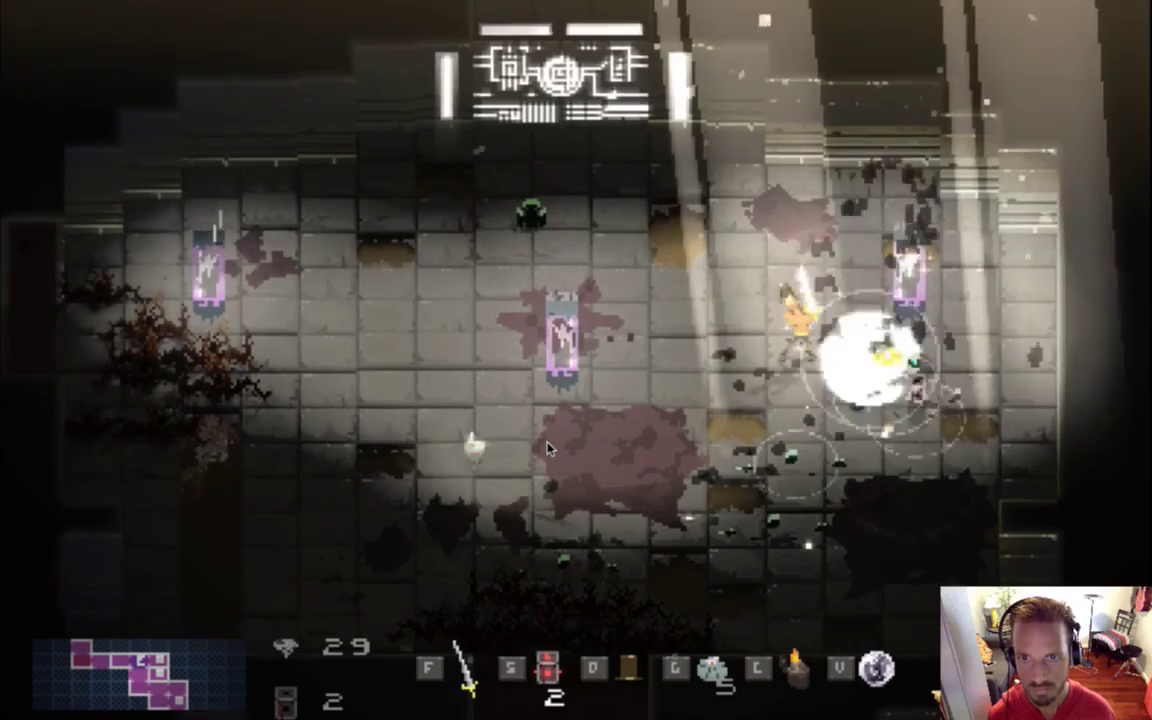
# Keep the hero near the central pillar, clear of the blast, and watch the bomb's explosion timing
pyautogui.press('Left')
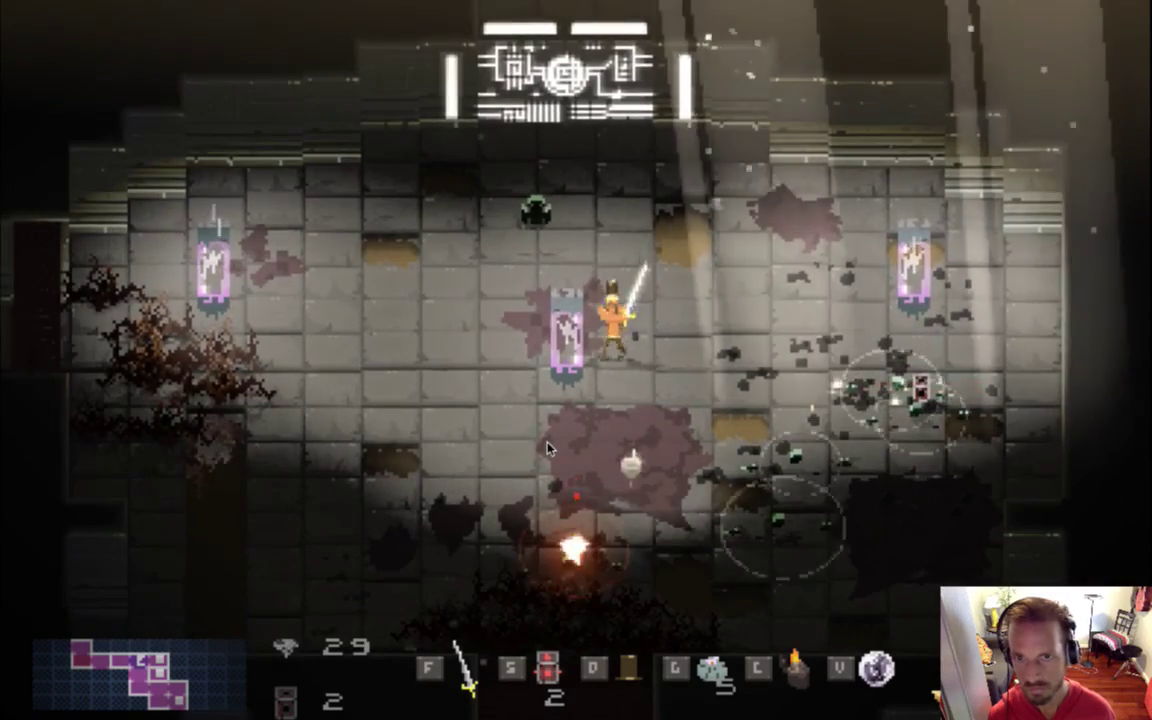
pyautogui.press('Down')
pyautogui.press('Right')
pyautogui.press('Right')
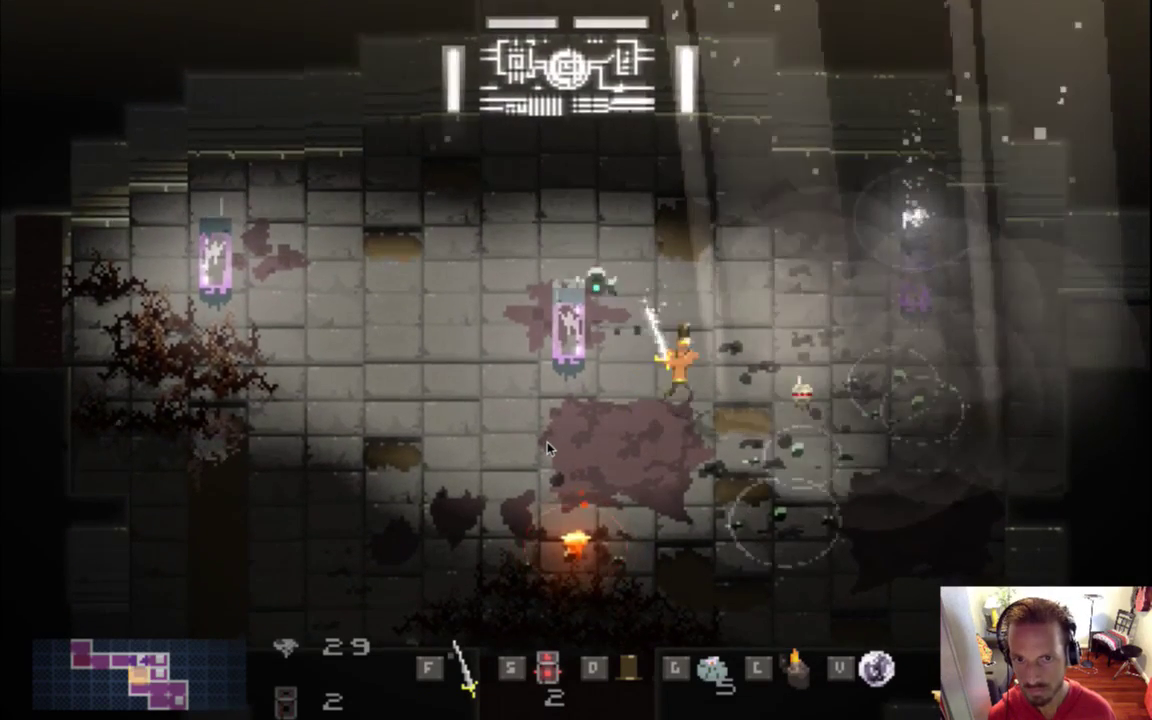
pyautogui.press('Left')
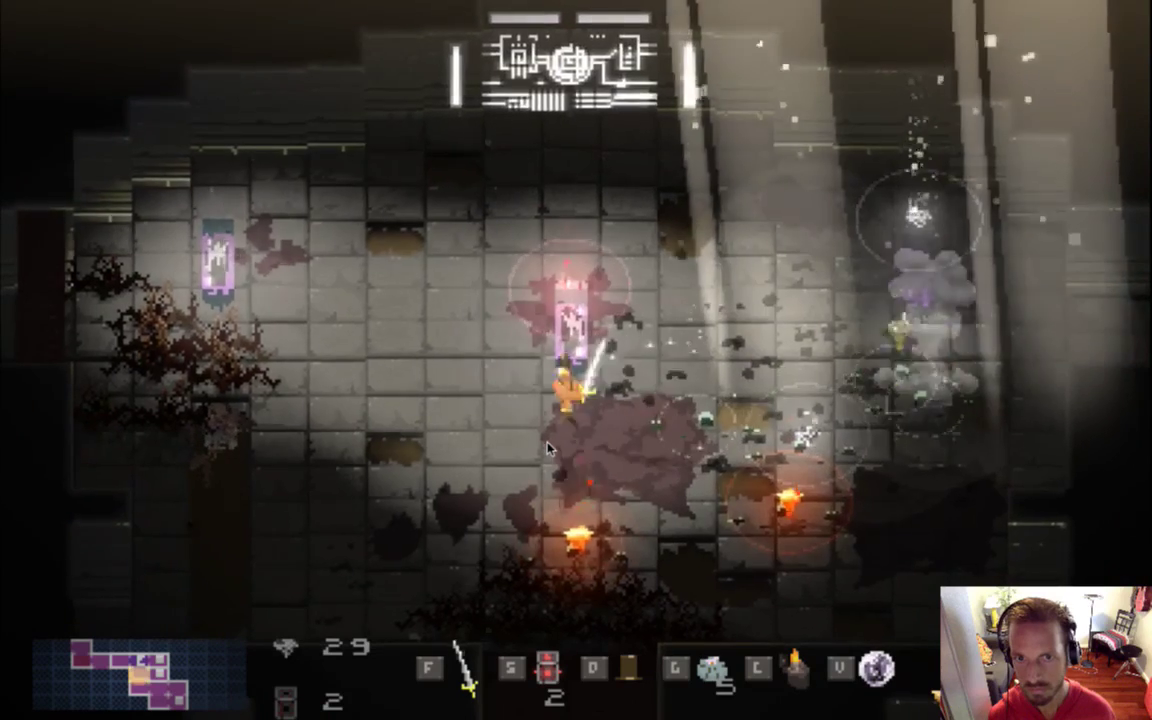
pyautogui.press('Up')
pyautogui.press('Right')
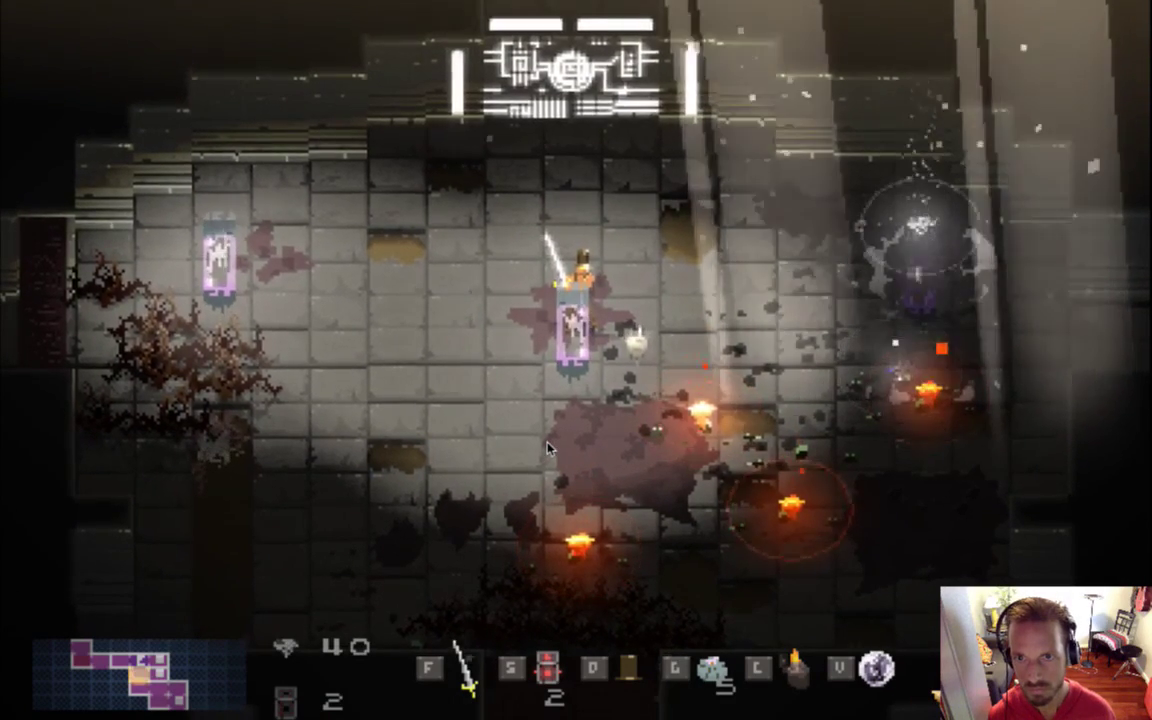
# Return to Bomb.txt, set the release animation's delay to 0.07, save it and run the game again
pyautogui.press('super+Tab')
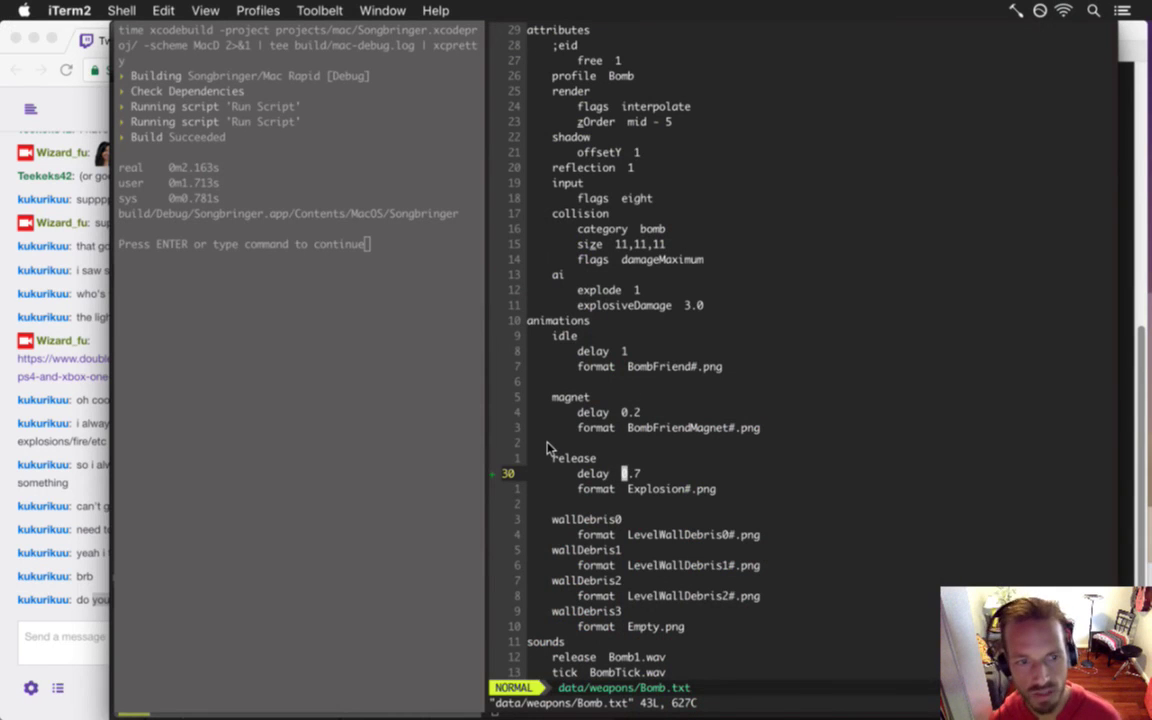
pyautogui.write('i-')
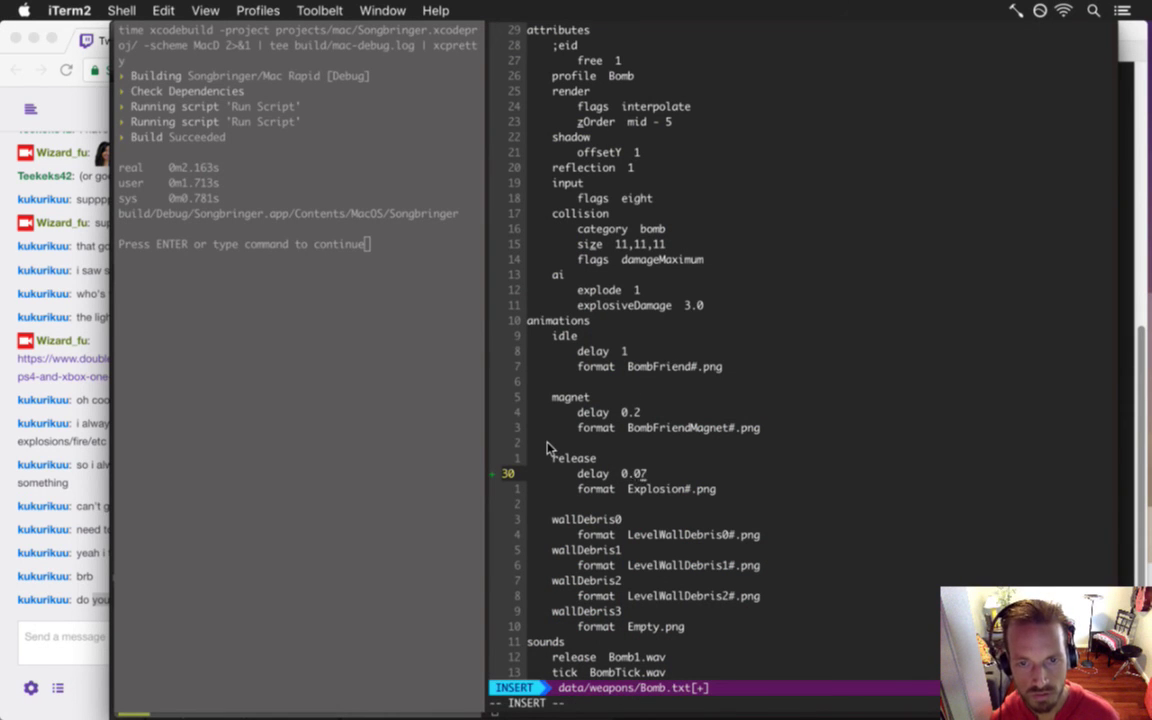
pyautogui.press('Escape')
pyautogui.write(':w')
pyautogui.press('Return')
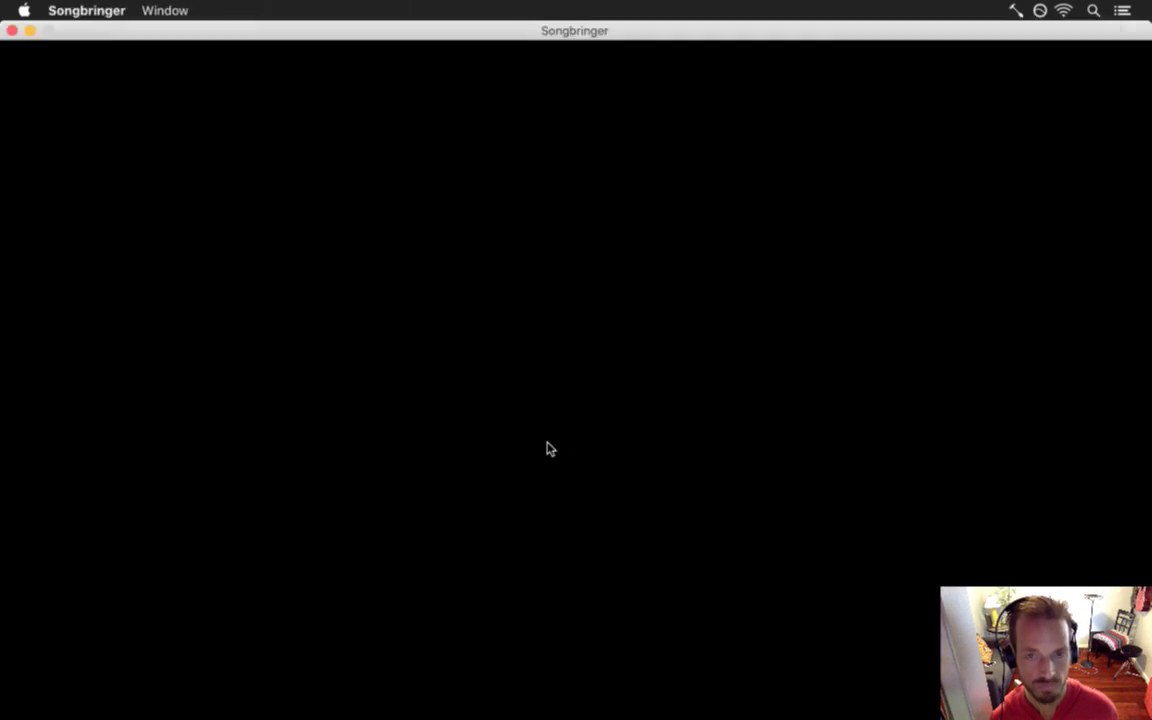
# Kill the room's foes with the hurt-foes cheat and place a bomb near the right wall, moving the hero away
pyautogui.press('Up')
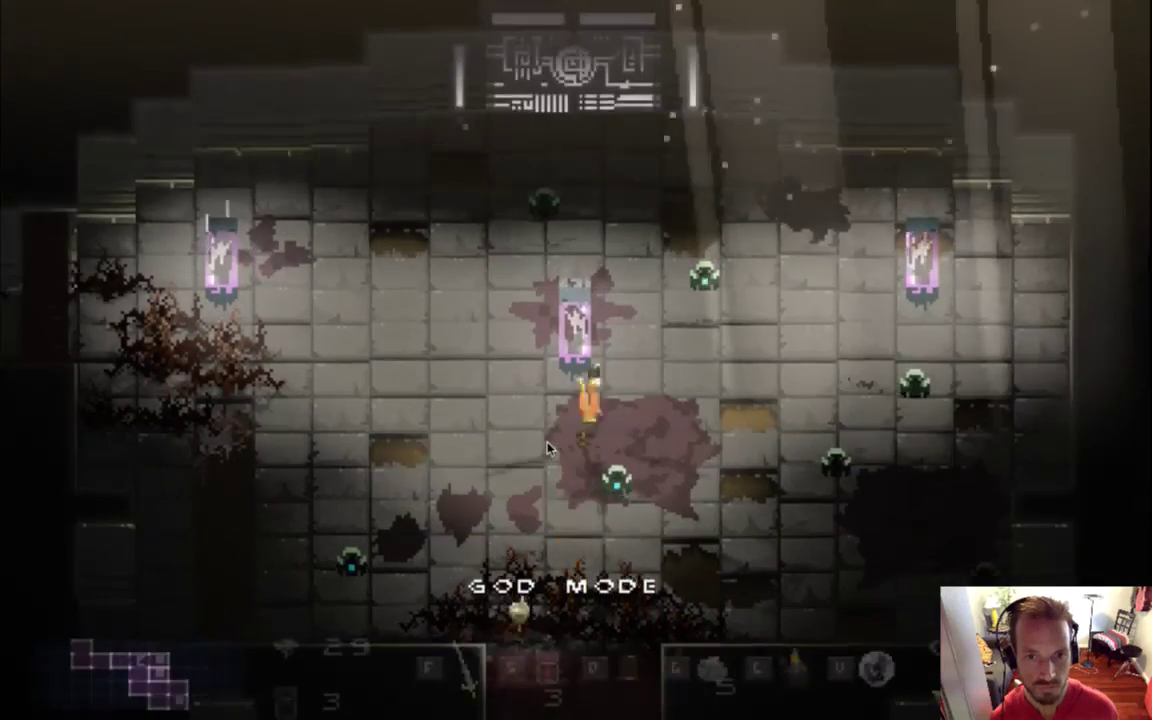
pyautogui.press('Right')
pyautogui.press('h')
pyautogui.press('Down')
pyautogui.press('s')
pyautogui.press('Left')
pyautogui.press('Up')
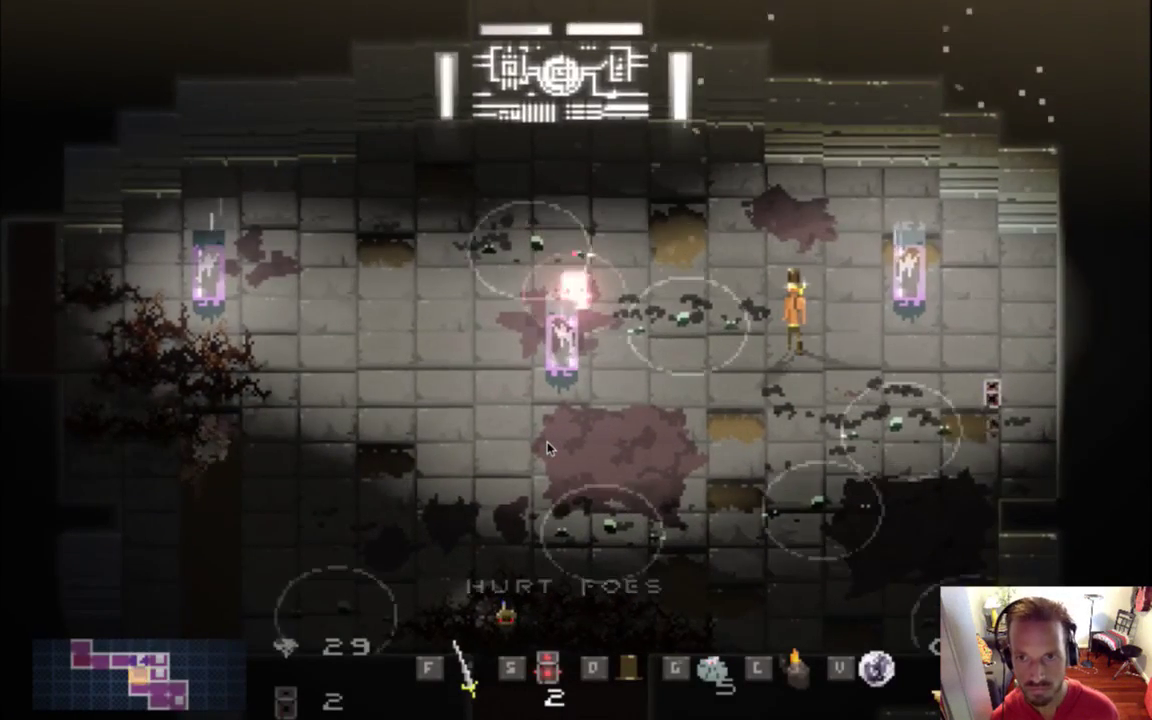
# Place another bomb near the right wall and examine its explosion with the game speed slowed to 0.2x
pyautogui.press('Up')
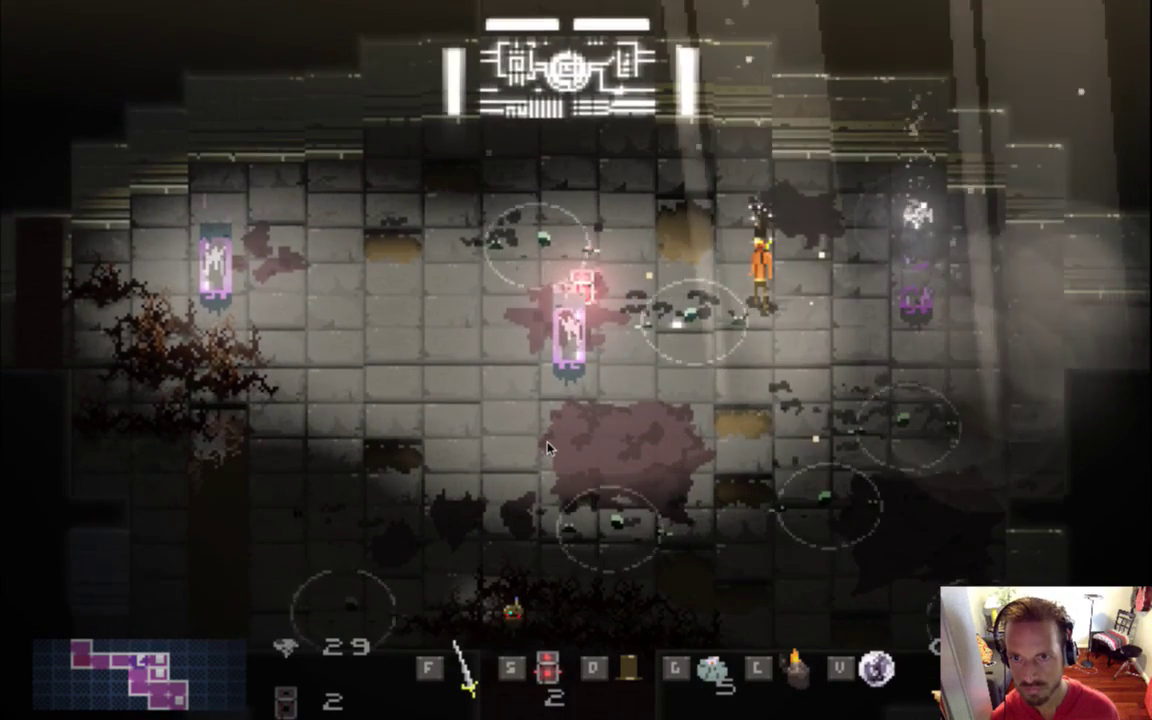
pyautogui.press('Right')
pyautogui.press('Down')
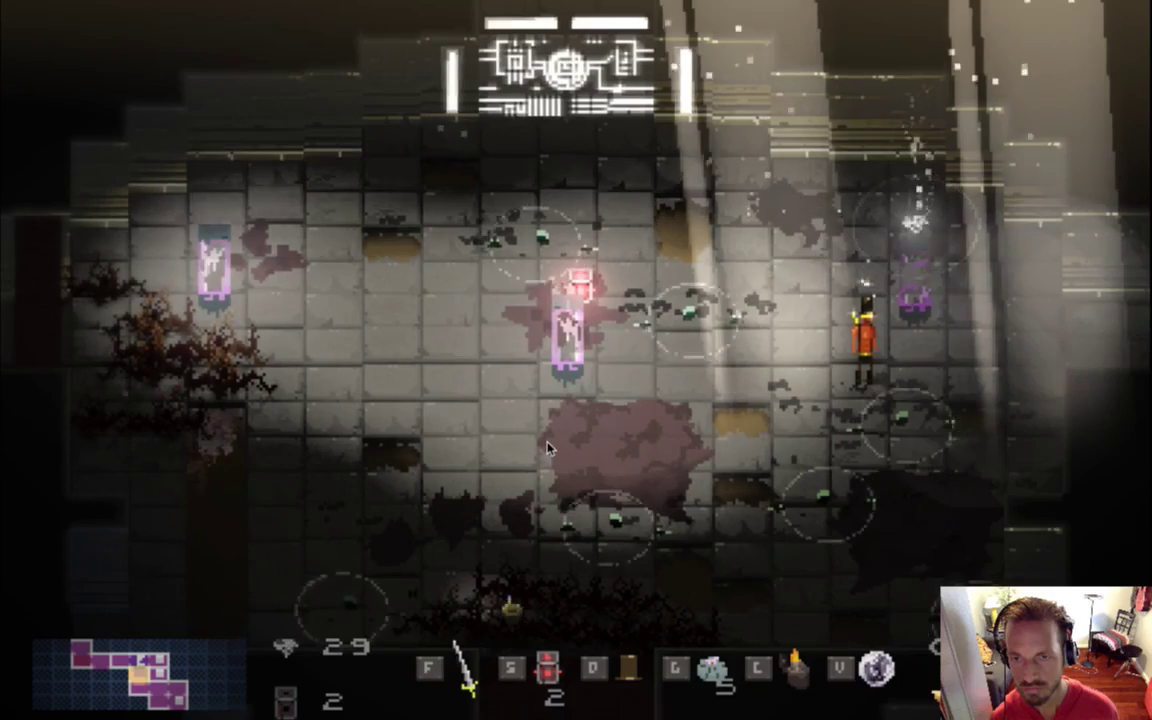
pyautogui.press('Left')
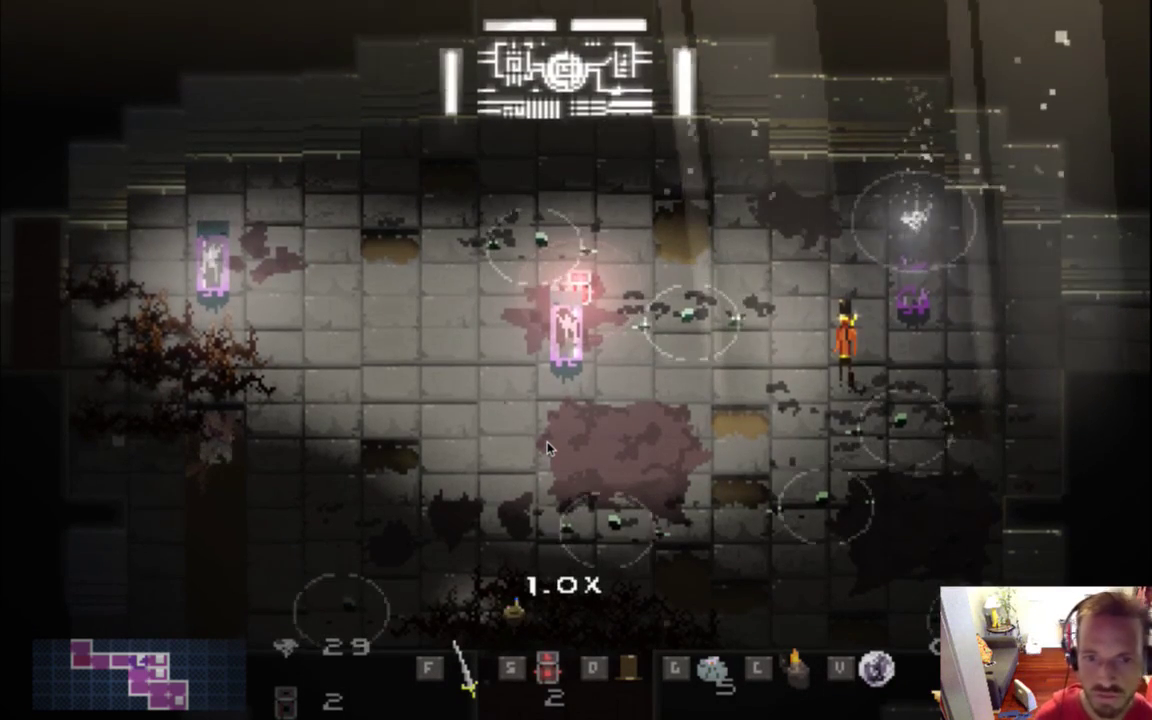
pyautogui.press('Right')
pyautogui.press('Left')
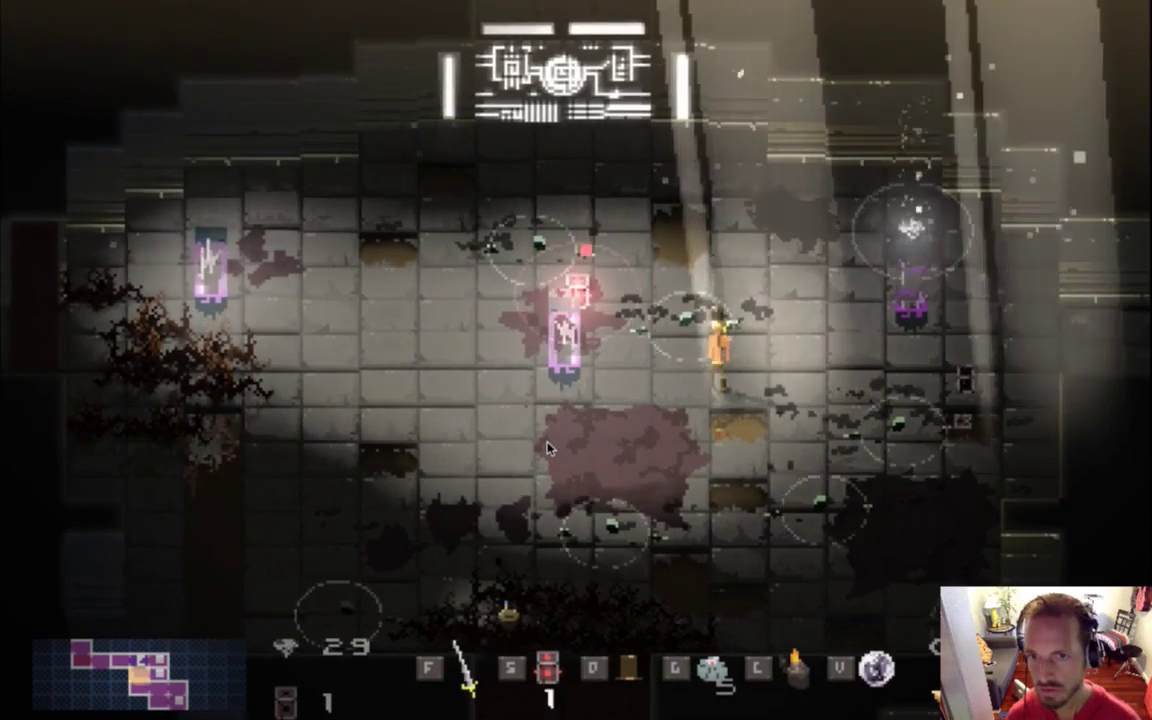
pyautogui.press('Right')
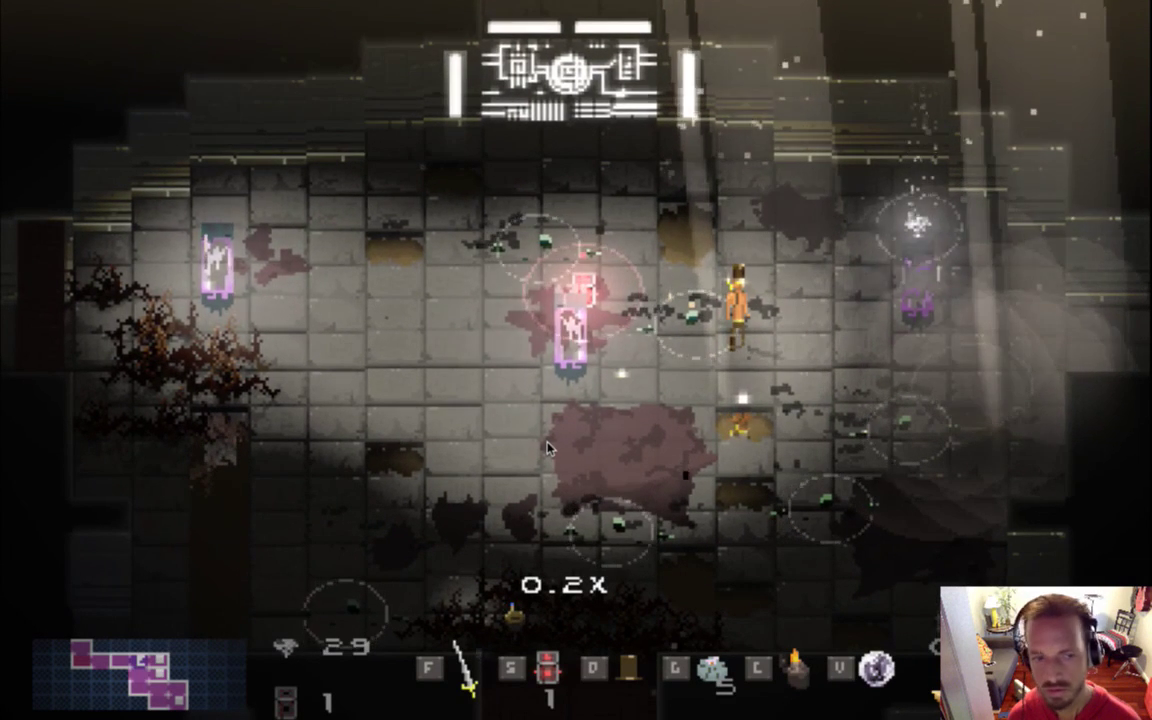
# Switch to Explosion.psd in Photoshop and compare the last explosion frames, 7 to 9
pyautogui.press('super+Tab')
pyautogui.click(410, 289)
pyautogui.press('Return')
pyautogui.press('super+Tab')
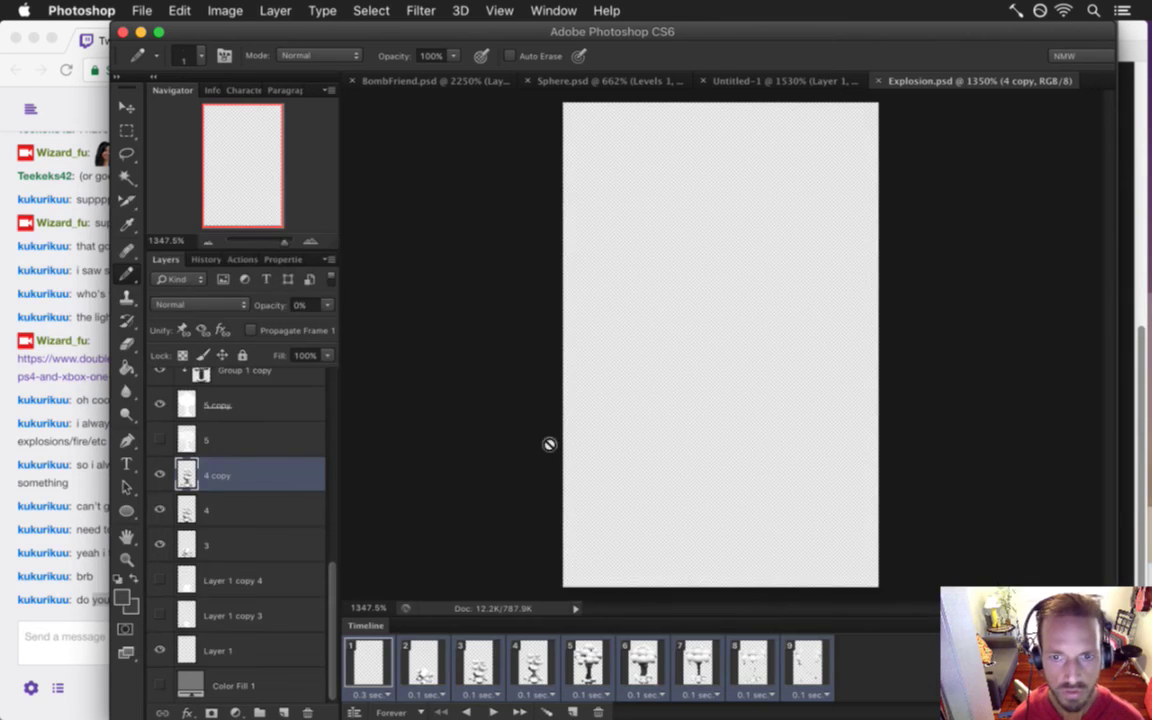
pyautogui.click(753, 663)
pyautogui.click(812, 660)
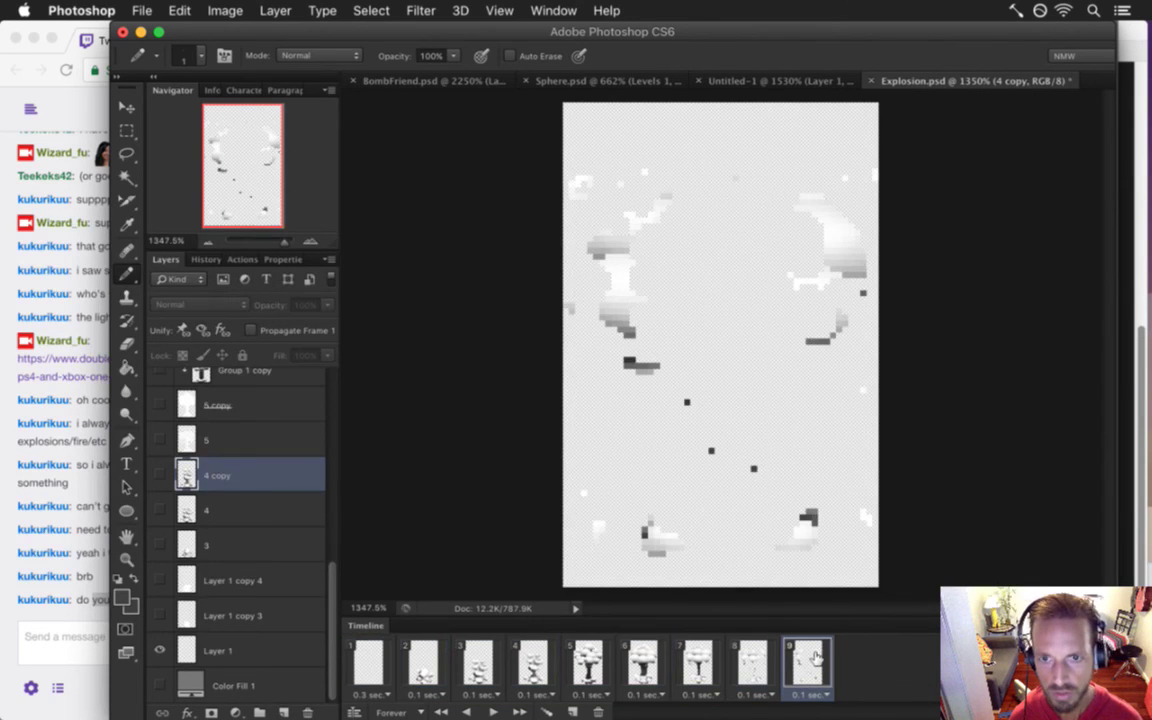
pyautogui.click(760, 653)
pyautogui.click(706, 653)
pyautogui.click(810, 660)
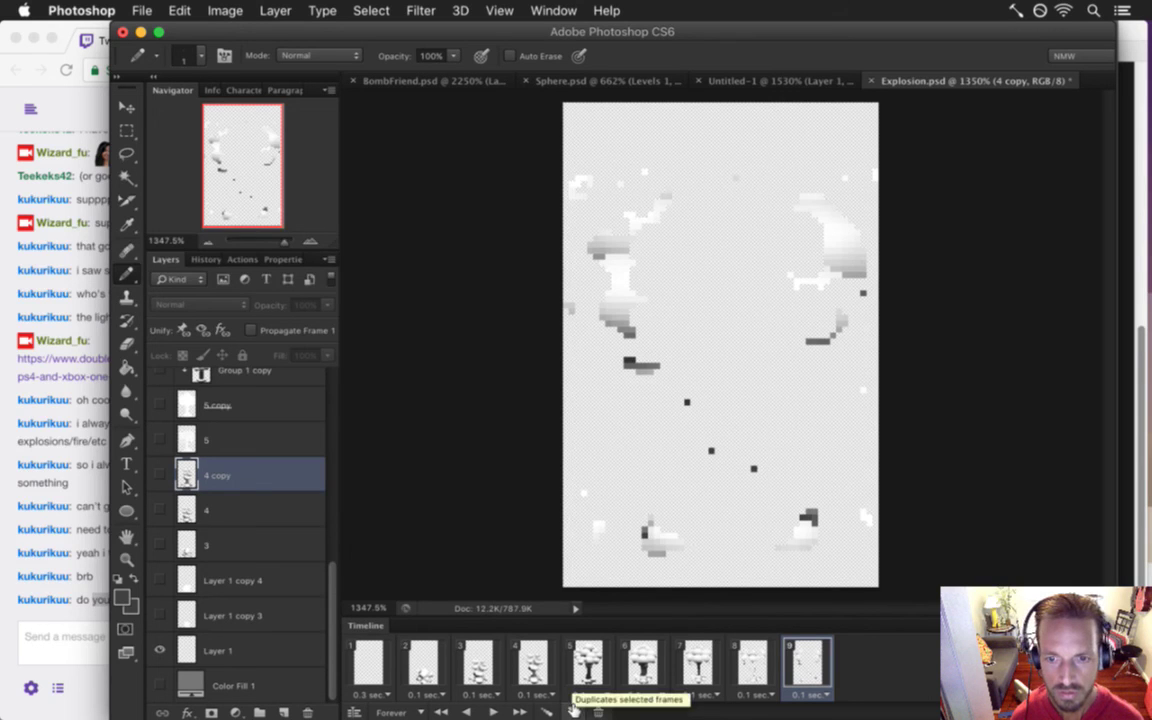
pyautogui.click(768, 665)
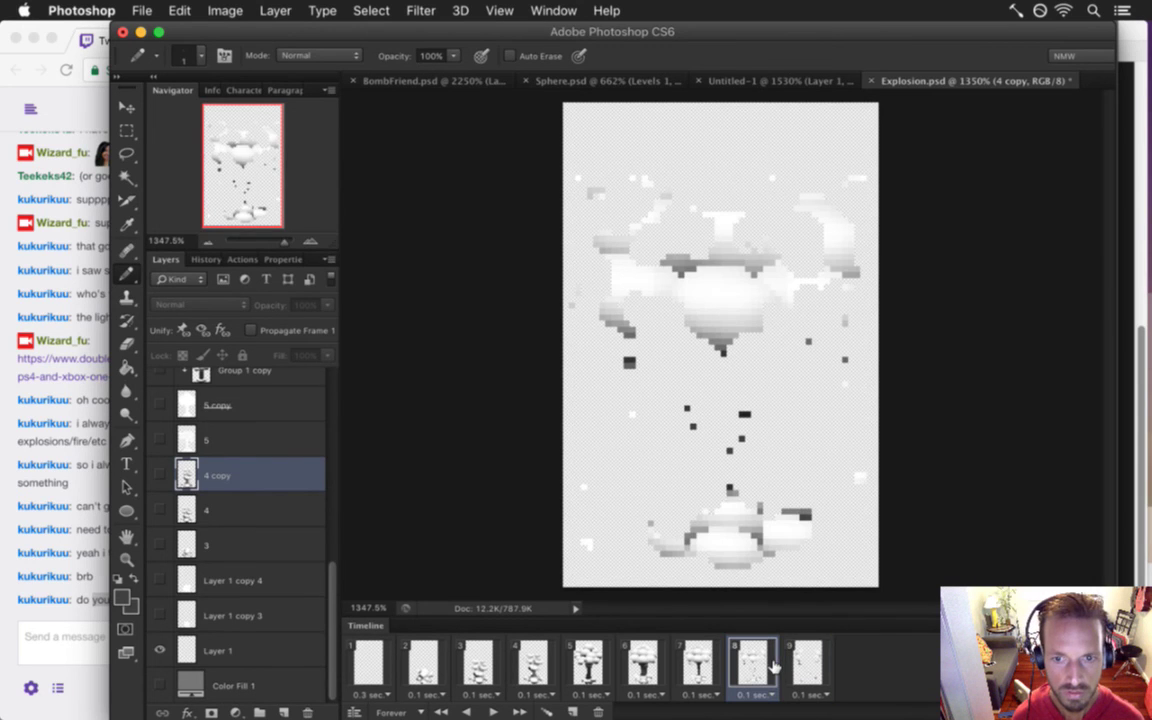
# Show the Color Fill 1 background layer in all nine timeline frames and compare frames 8 and 9 against it
pyautogui.click(818, 668)
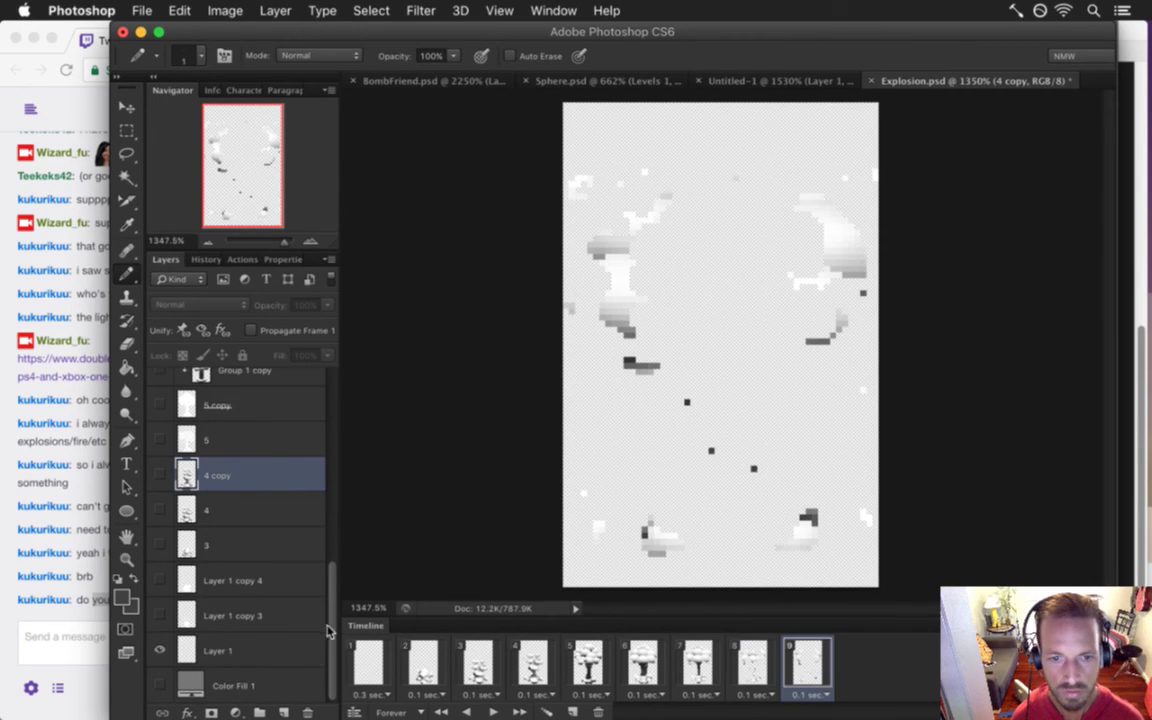
pyautogui.keyDown('shift'); pyautogui.click(360, 667); pyautogui.keyUp('shift')
pyautogui.click(160, 685)
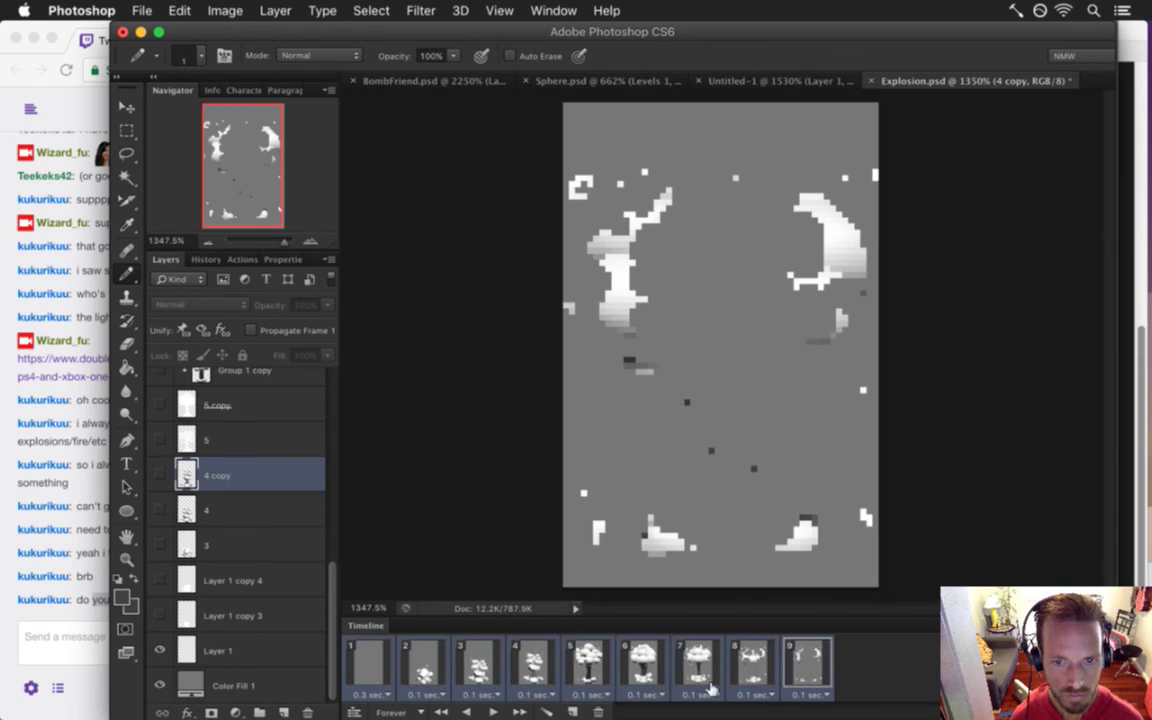
pyautogui.click(755, 665)
pyautogui.click(823, 663)
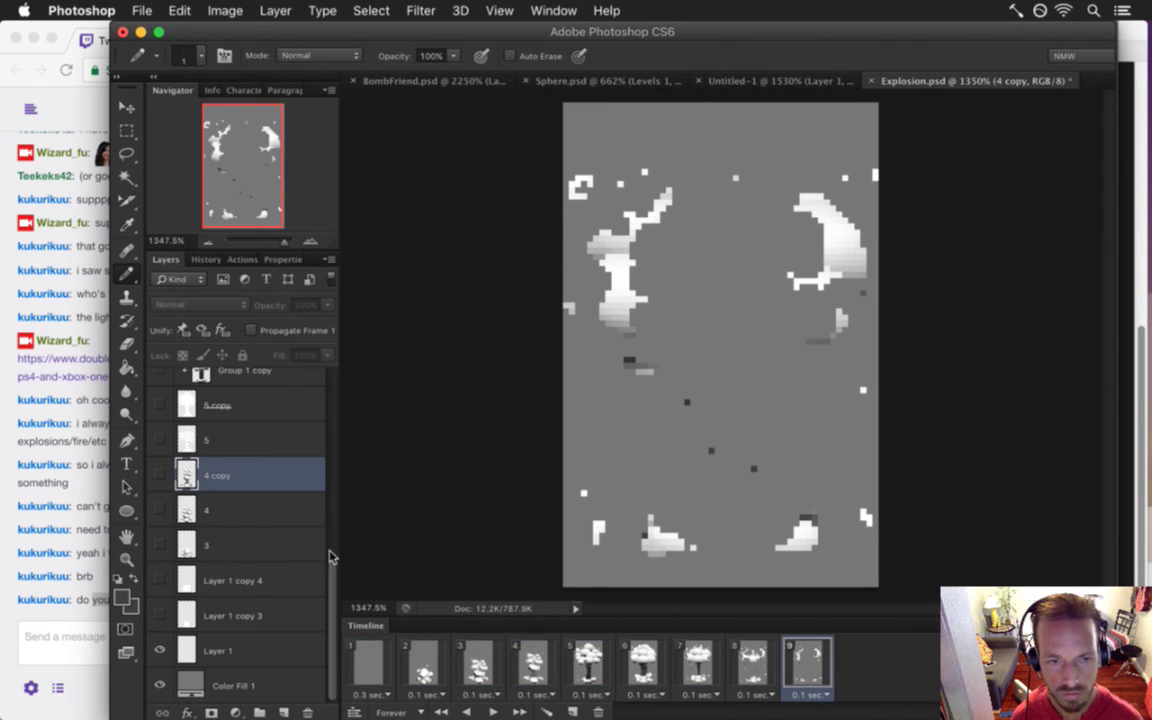
pyautogui.click(755, 665)
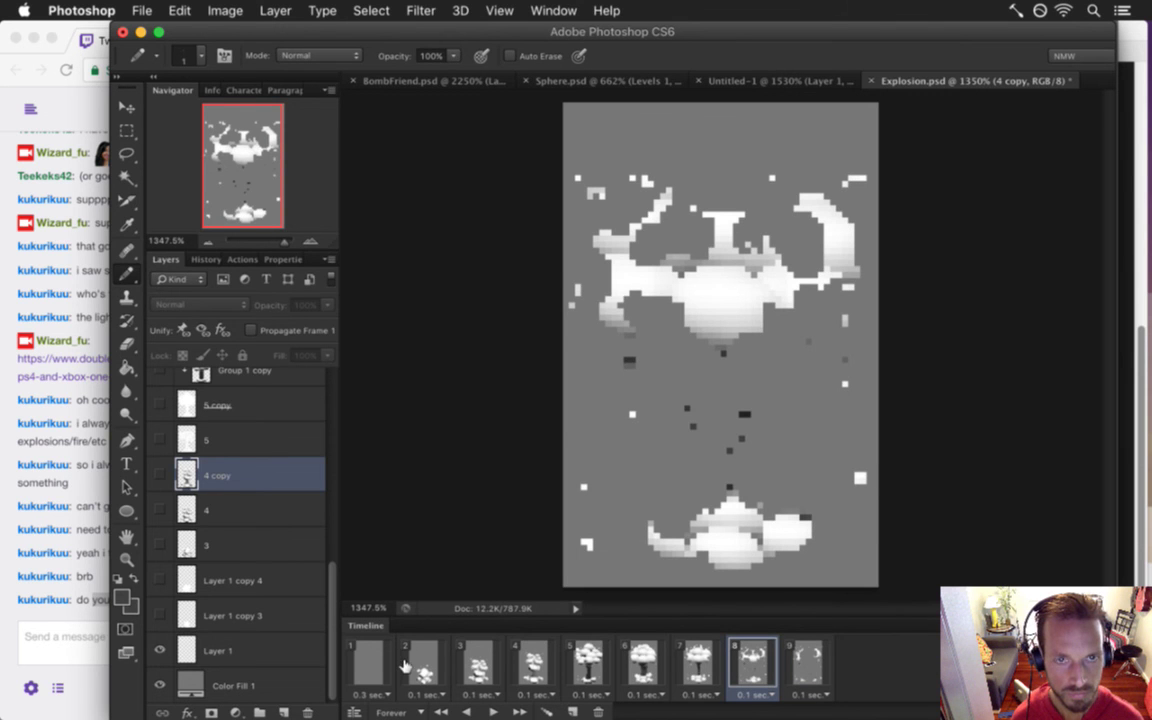
# Switch to iTerm2 and review the git diff of the uncommitted bomb explosion changes through to its end
pyautogui.press('super+Tab')
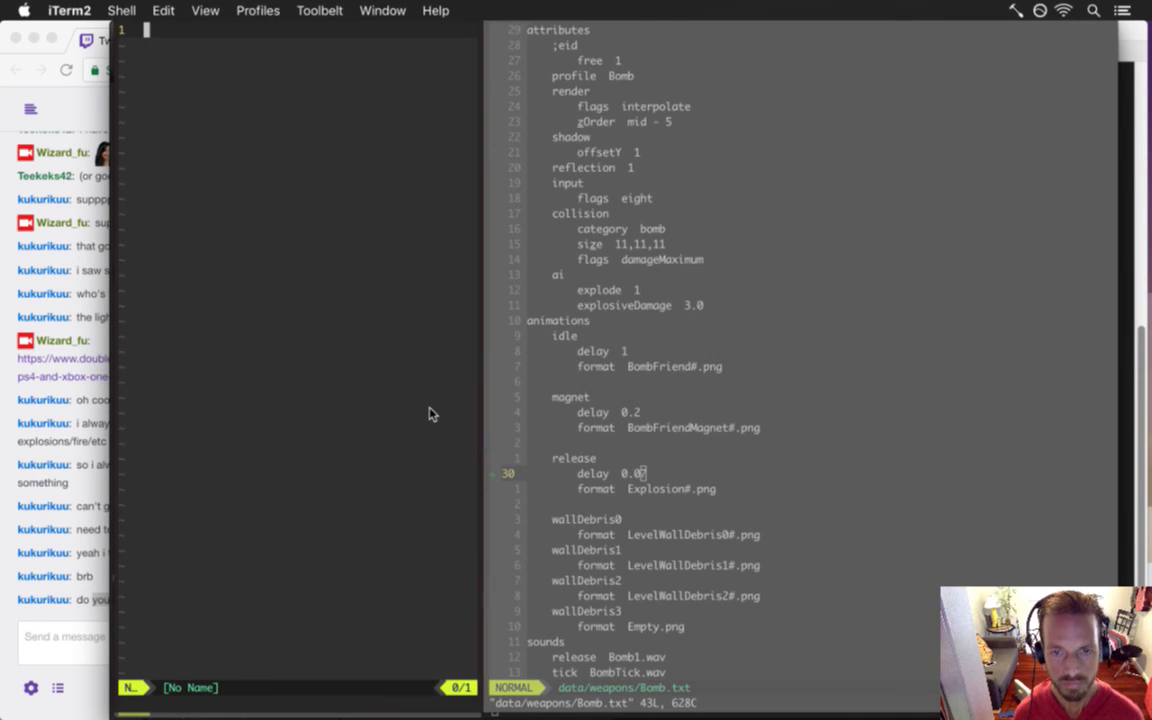
pyautogui.press('super+alt+Right')
pyautogui.press('g')
pyautogui.press('g')
pyautogui.write('i0')
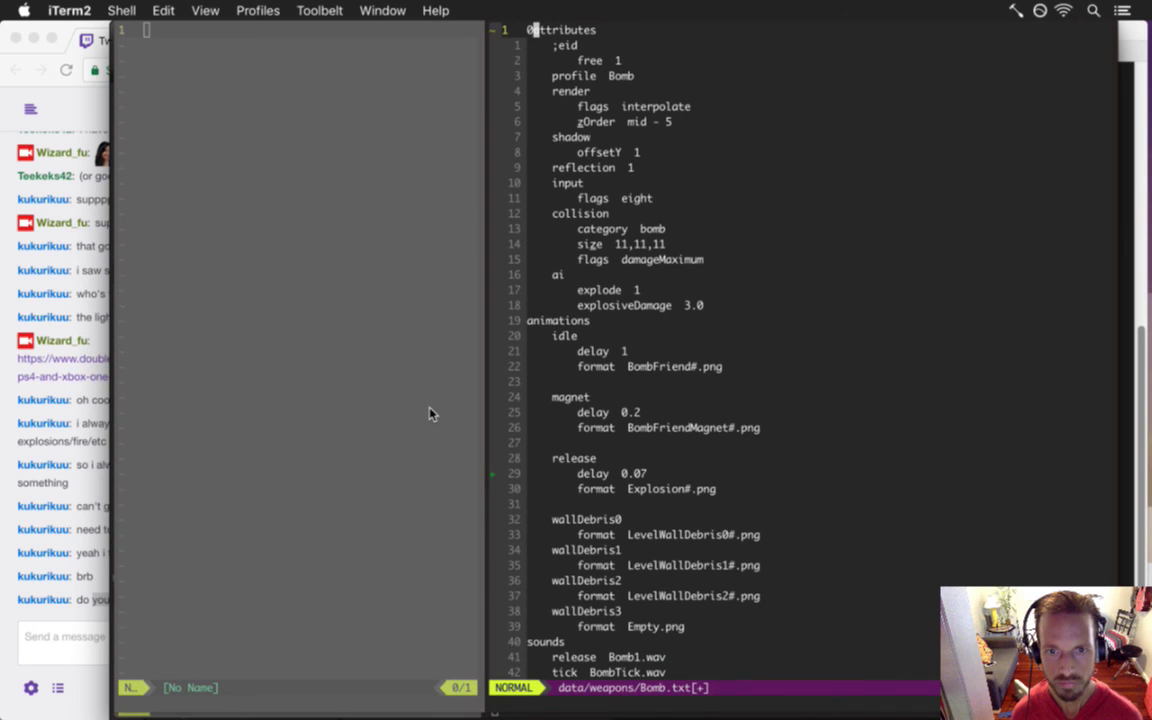
pyautogui.write('u')
pyautogui.write(':!gd')
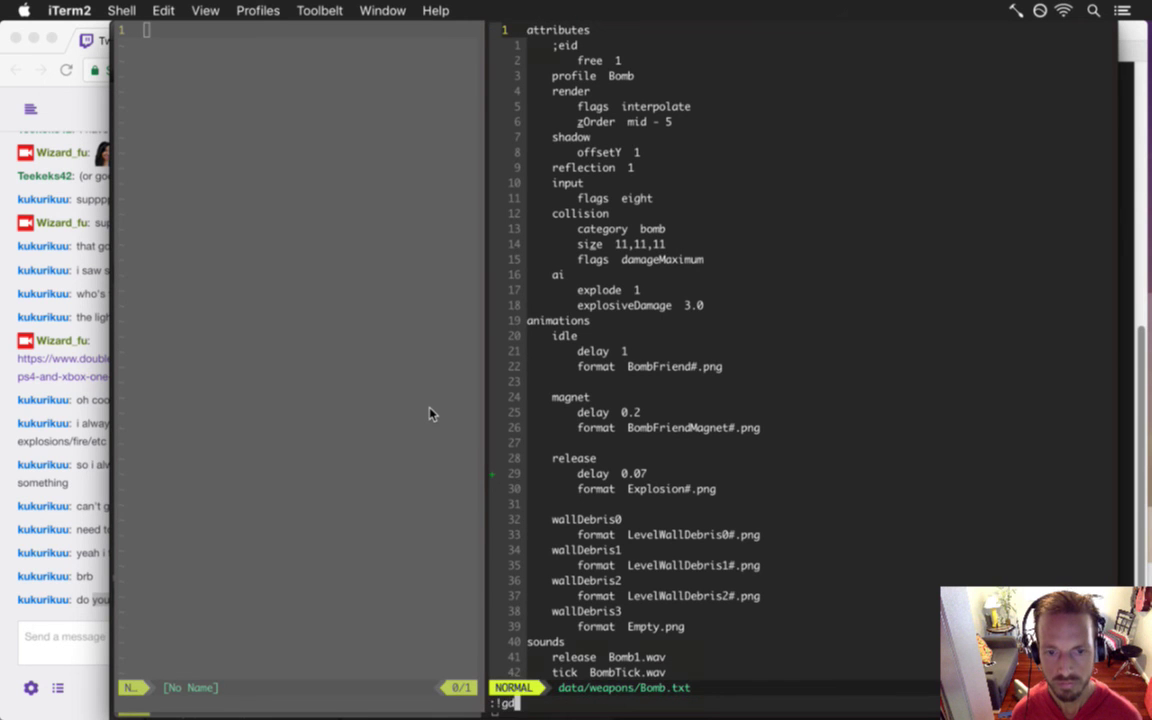
pyautogui.press('Return')
pyautogui.press('j')
pyautogui.press('j')
pyautogui.press('j')
pyautogui.press('j')
pyautogui.press('j')
pyautogui.press('j')
pyautogui.press('j')
pyautogui.press('j')
pyautogui.press('j')
pyautogui.press('j')
pyautogui.press('j')
pyautogui.press('j')
pyautogui.press('j')
pyautogui.press('j')
pyautogui.press('j')
pyautogui.press('j')
pyautogui.press('j')
pyautogui.press('j')
pyautogui.press('j')
pyautogui.press('j')
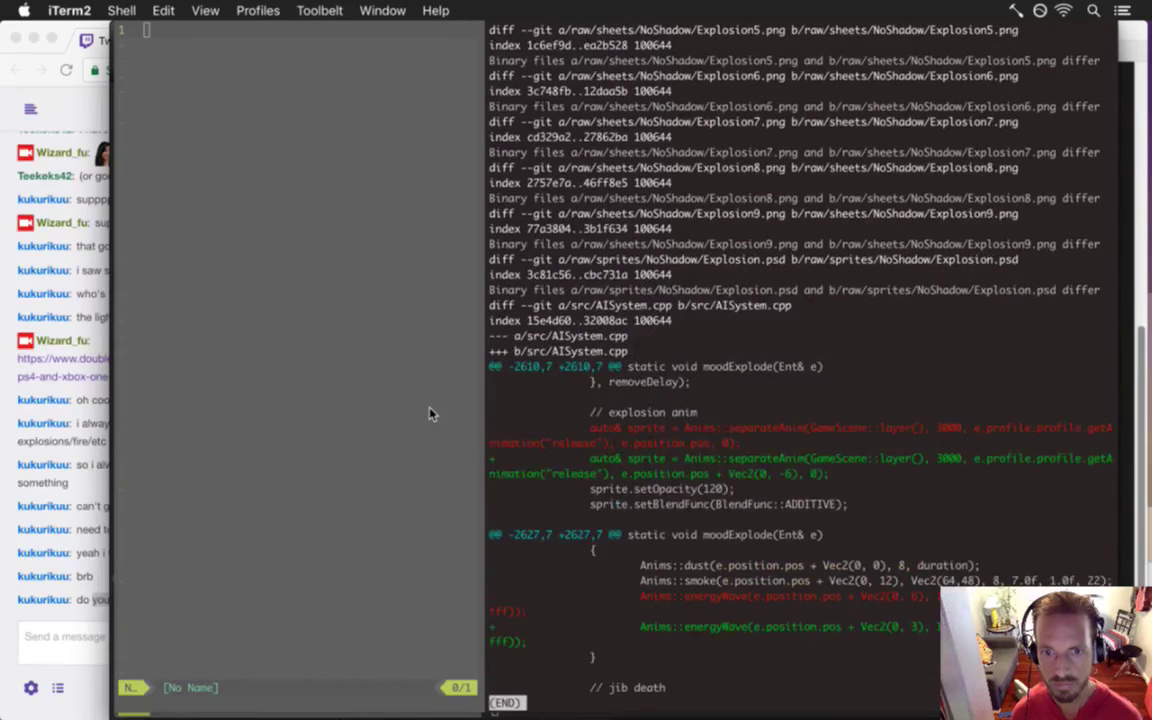
pyautogui.press('q')
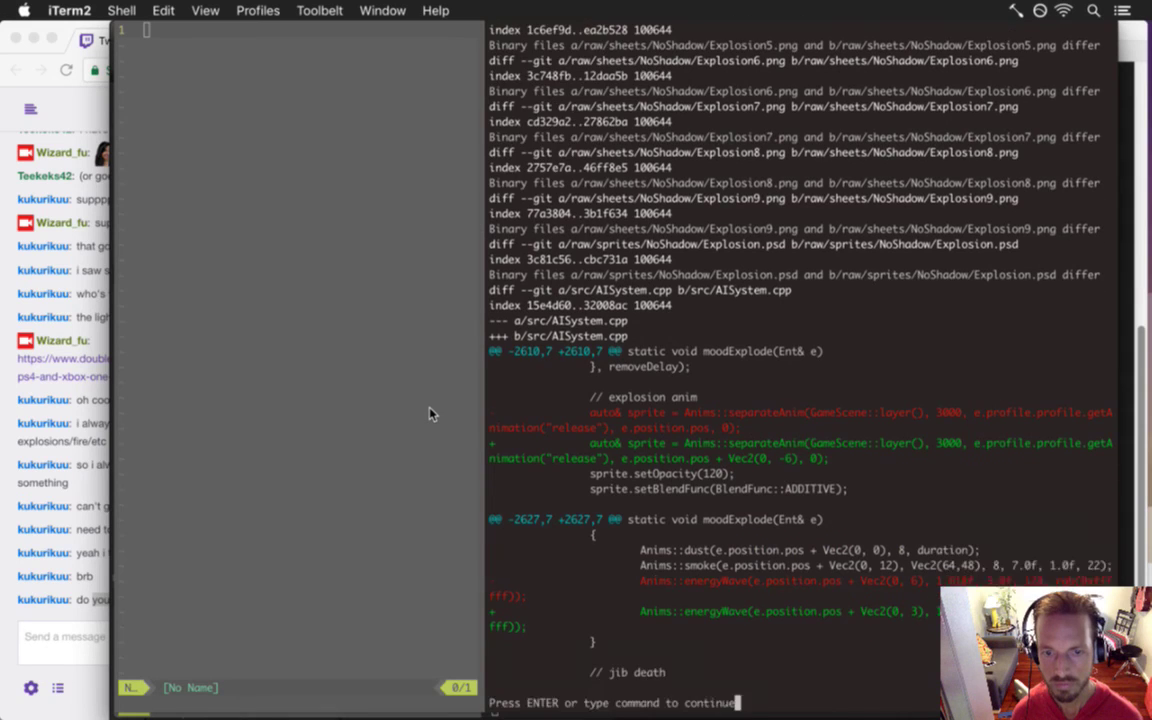
pyautogui.press('Return')
# Check the repository's git status and stage all the changed and untracked files
pyautogui.write(':!git status')
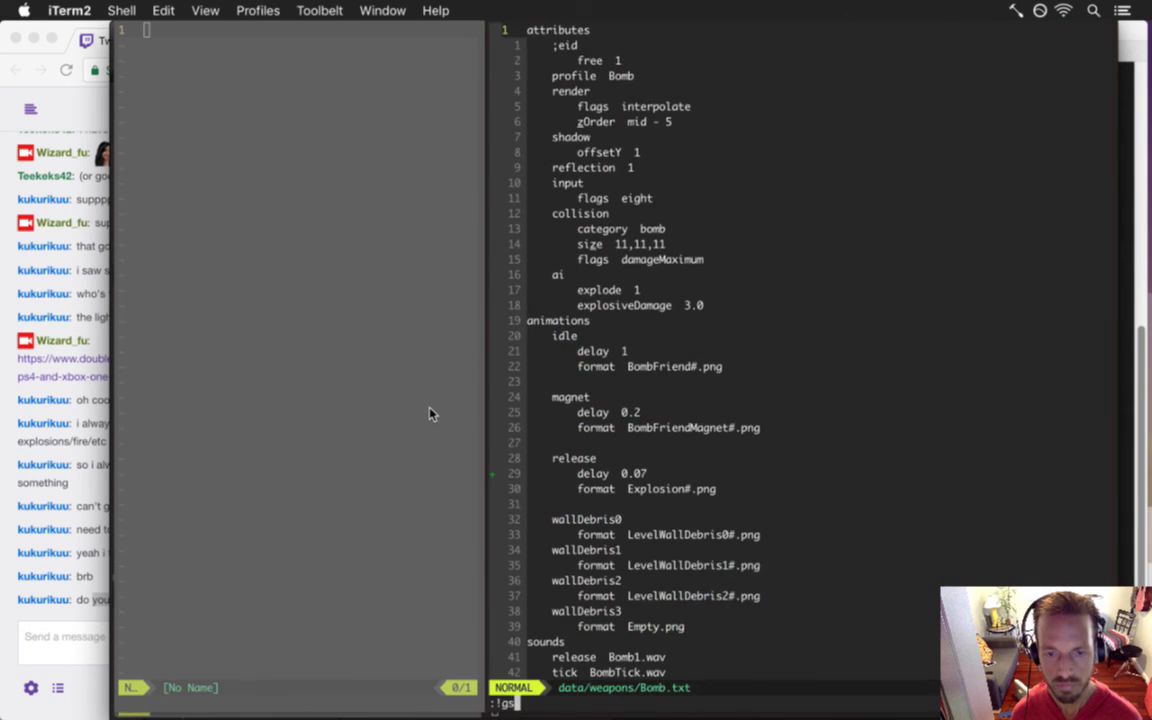
pyautogui.press('Return')
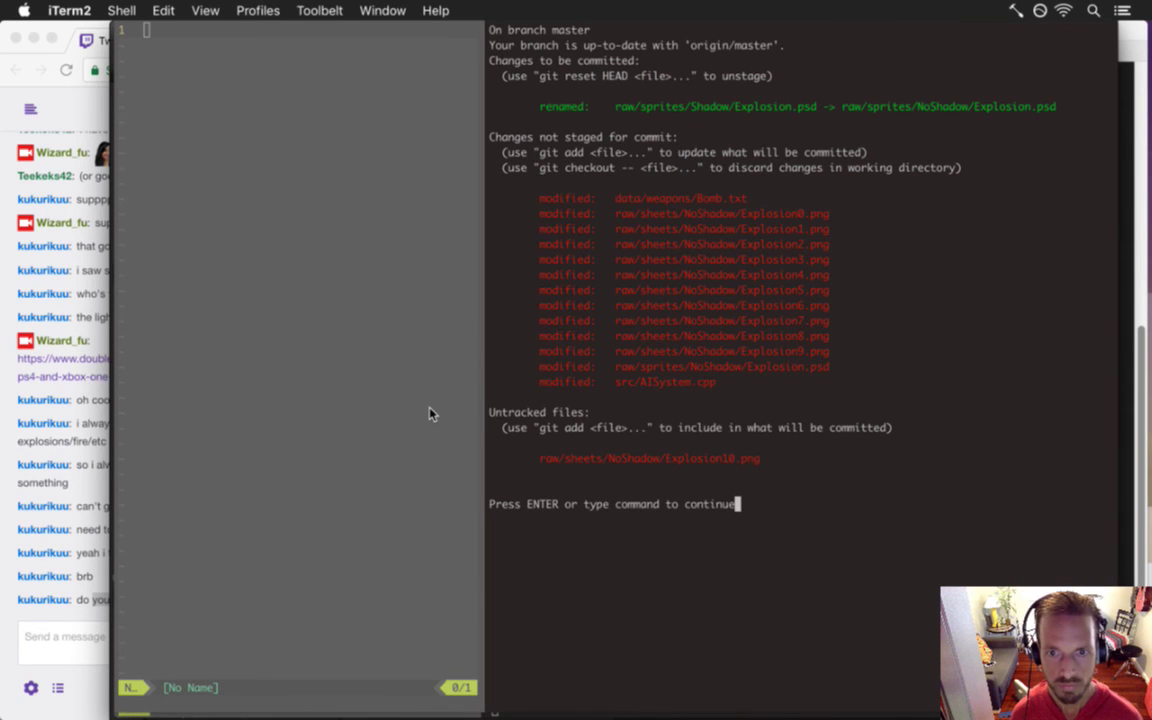
pyautogui.press('Return')
pyautogui.write(':!git addall')
pyautogui.press('Return')
pyautogui.press('Return')
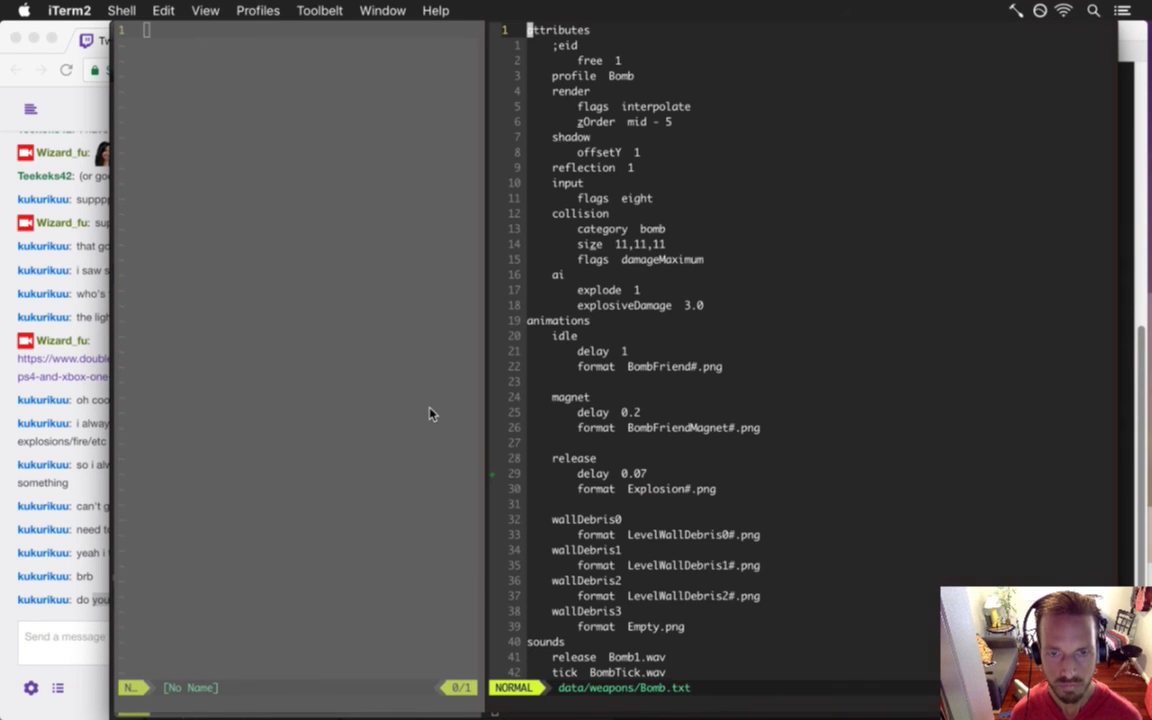
# Commit the staged changes with the message "bomb anim++" and return to Bomb.txt
pyautogui.write(':!git co')
pyautogui.press('BackSpace')
pyautogui.press('BackSpace')
pyautogui.press('BackSpace')
pyautogui.press('BackSpace')
pyautogui.press('BackSpace')
pyautogui.press('BackSpace')
pyautogui.write('tig')
pyautogui.press('Return')
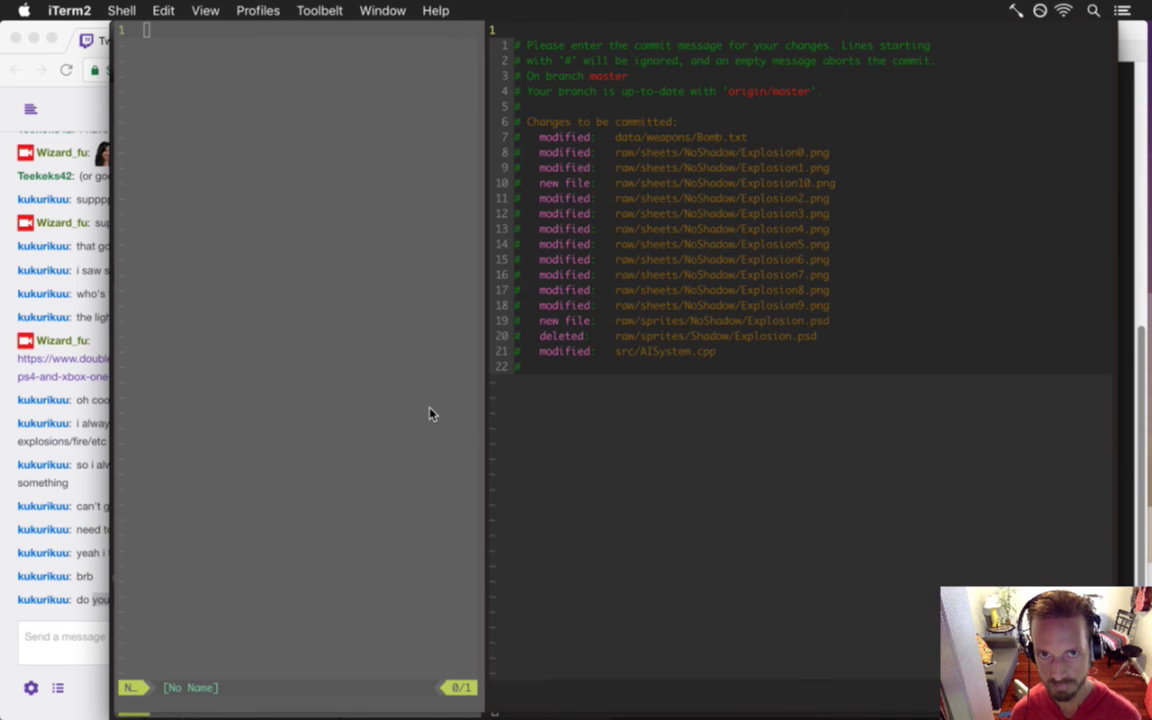
pyautogui.press('i')
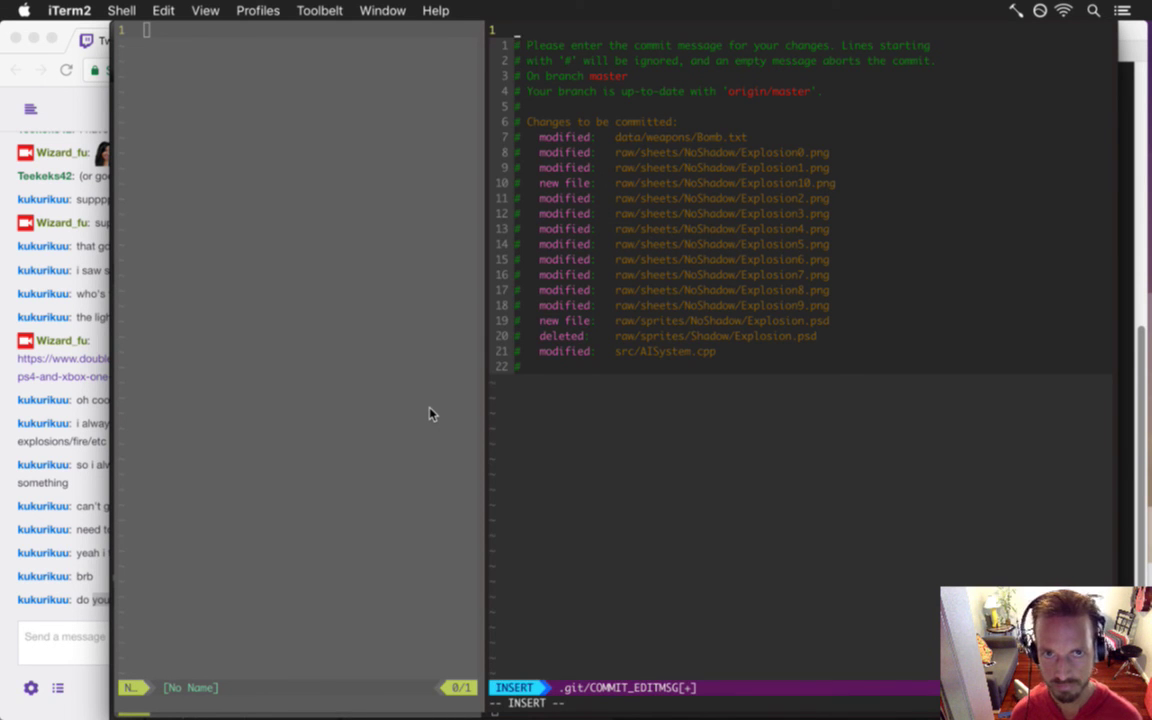
pyautogui.write('bomb anim++')
pyautogui.press('Escape')
pyautogui.write(':wq')
pyautogui.press('Return')
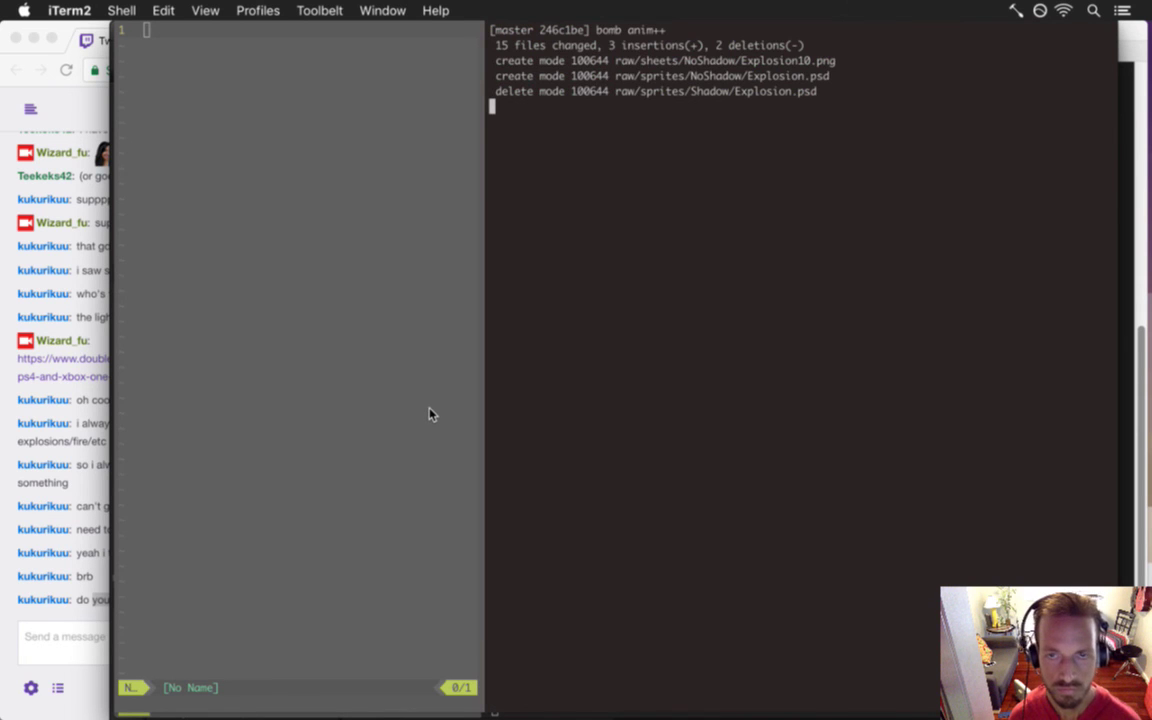
pyautogui.press('Return')
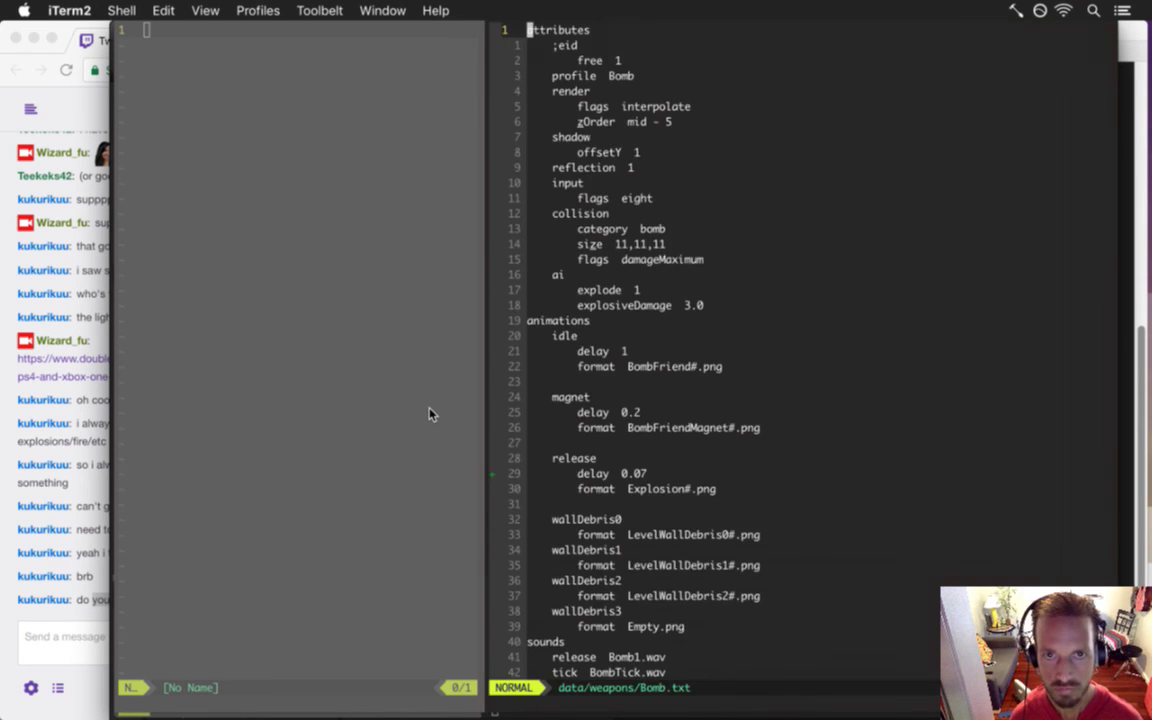
# Switch to Explosion.psd in Photoshop and compare the explosion animation across timeline frames 2 to 9
pyautogui.press('super+Tab')
pyautogui.click(423, 641)
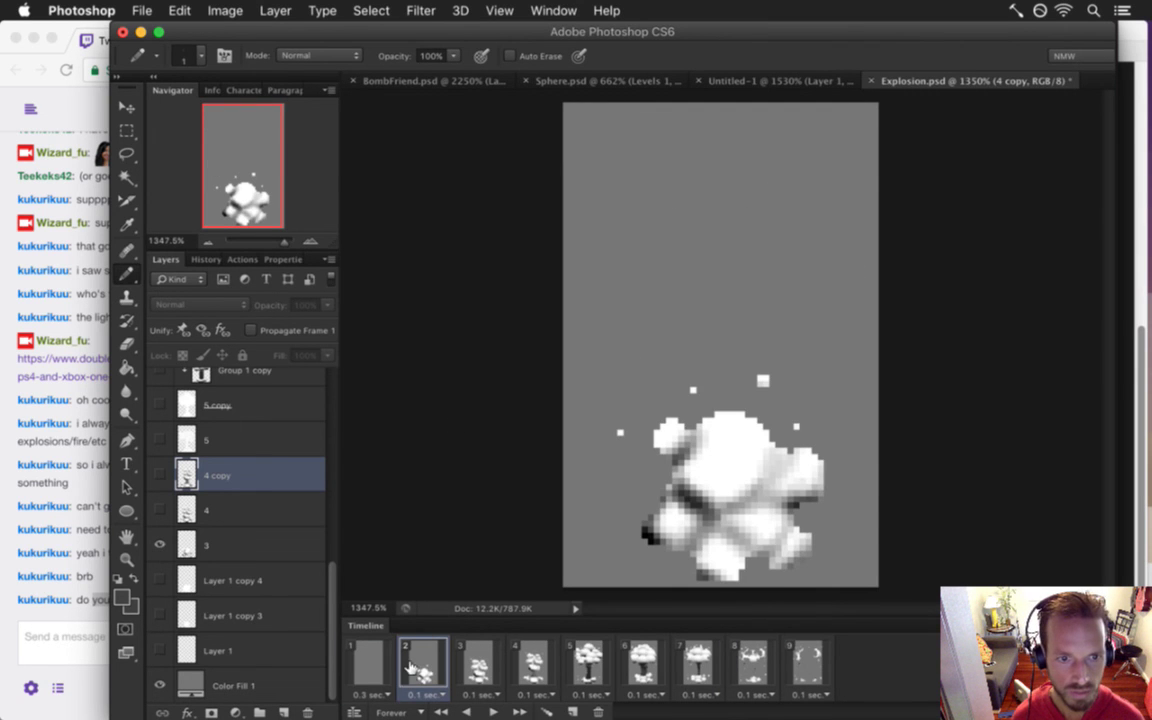
pyautogui.click(480, 662)
pyautogui.click(535, 662)
pyautogui.click(588, 662)
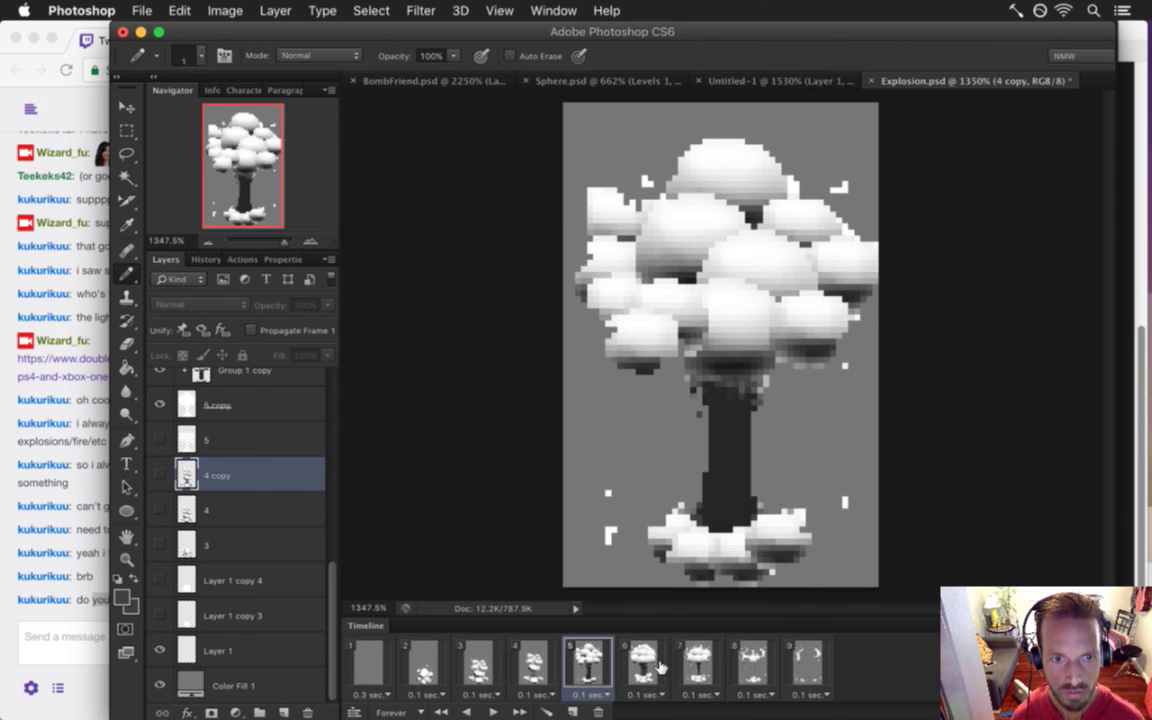
pyautogui.click(652, 665)
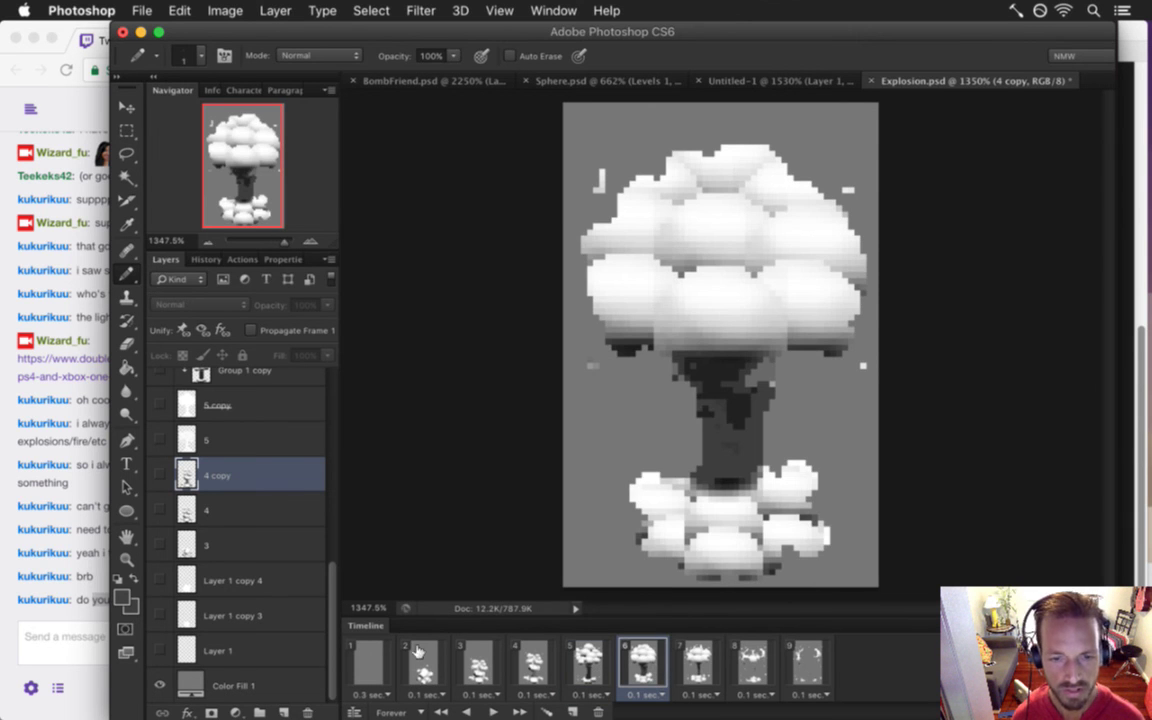
pyautogui.click(590, 664)
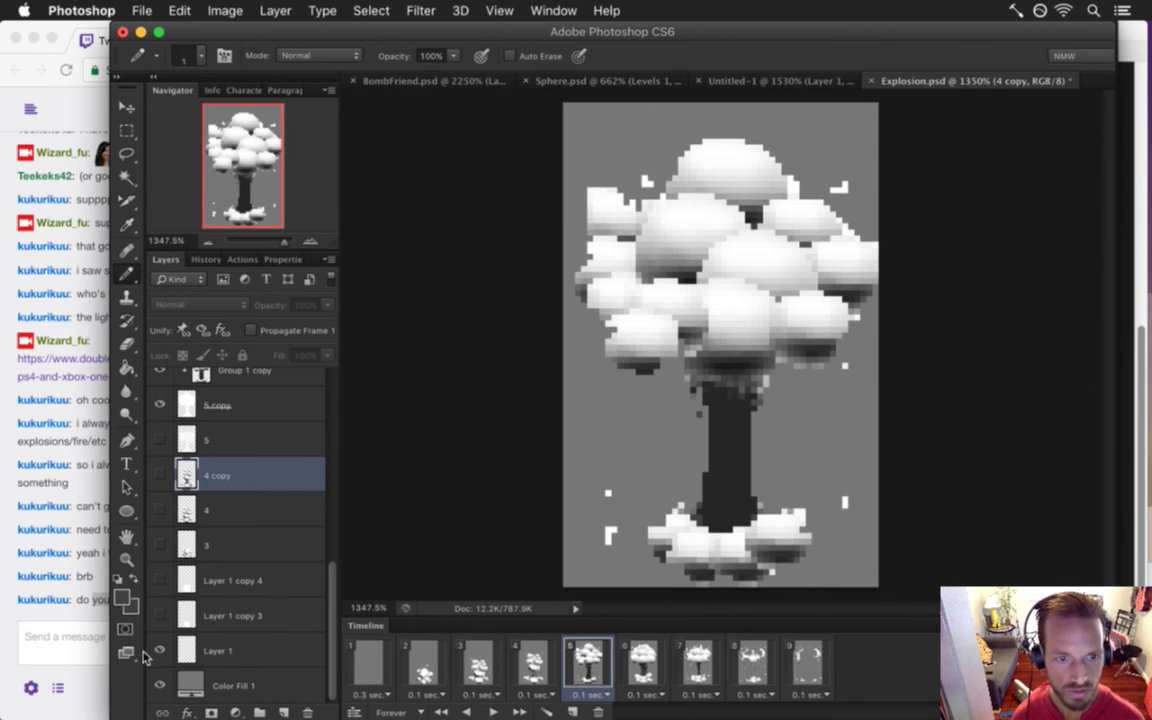
pyautogui.click(643, 663)
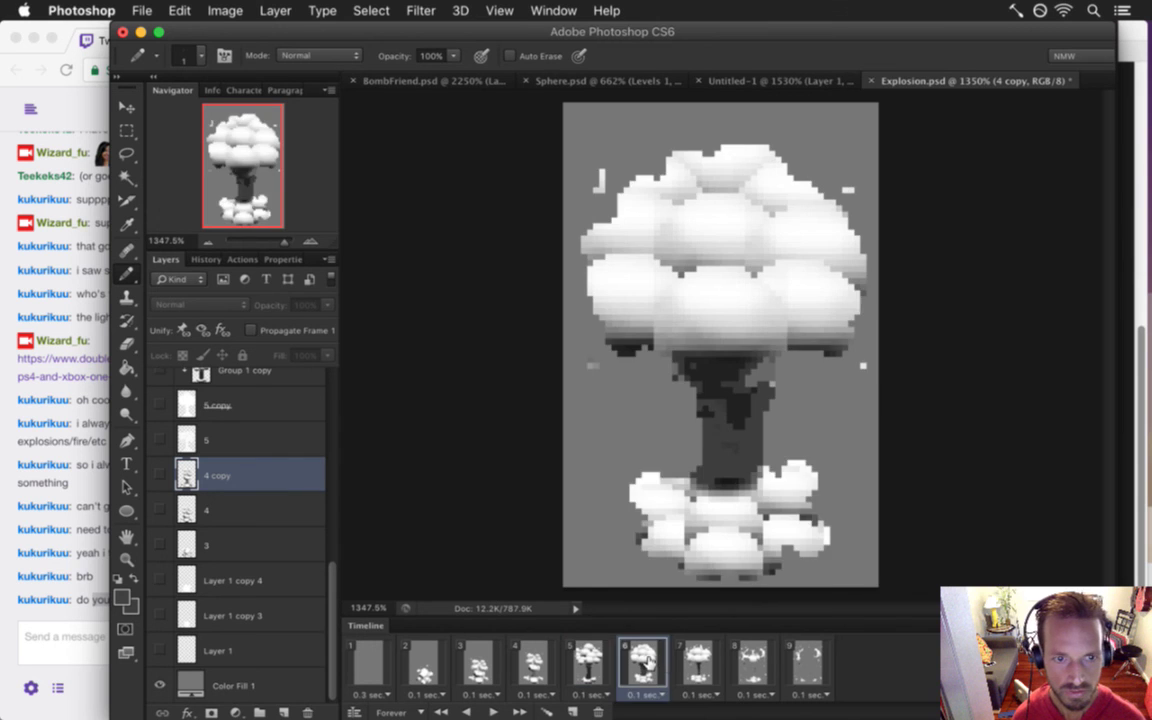
pyautogui.click(703, 666)
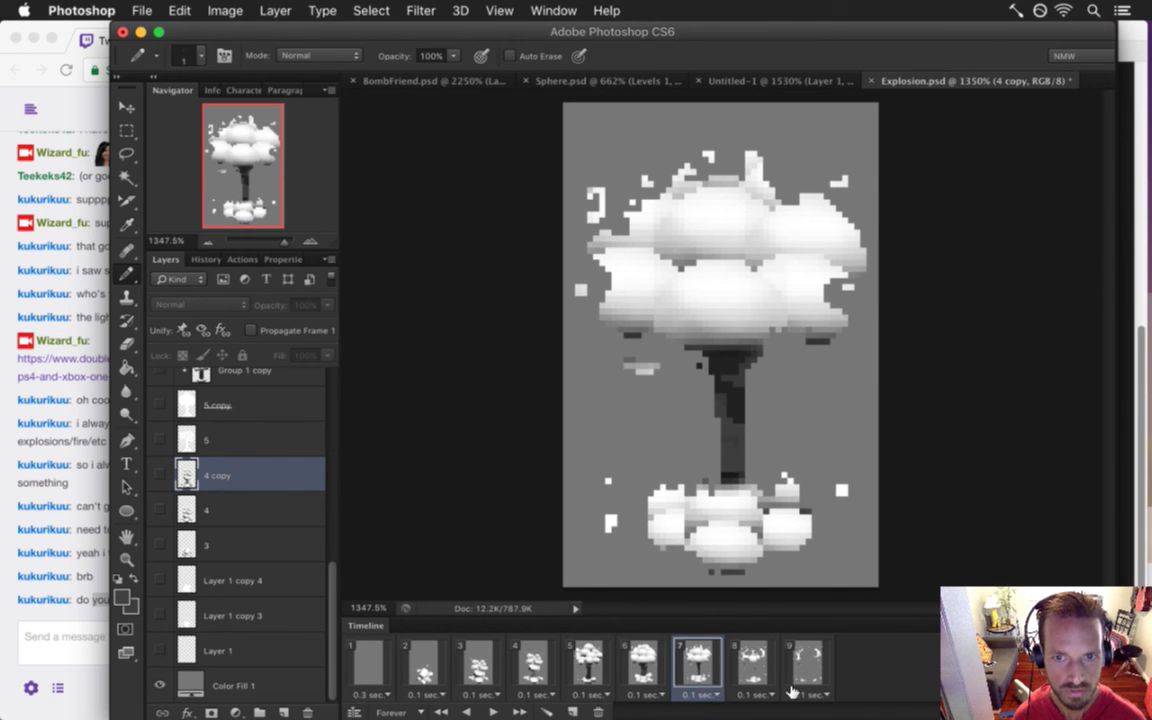
pyautogui.click(752, 662)
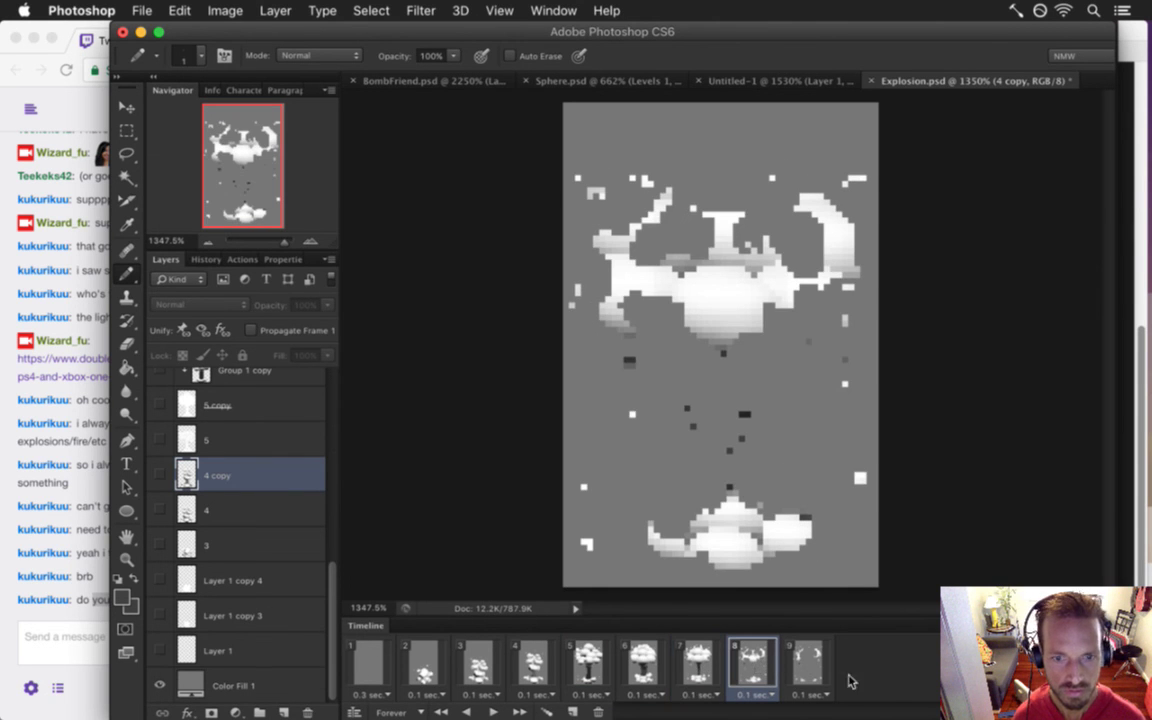
pyautogui.click(808, 664)
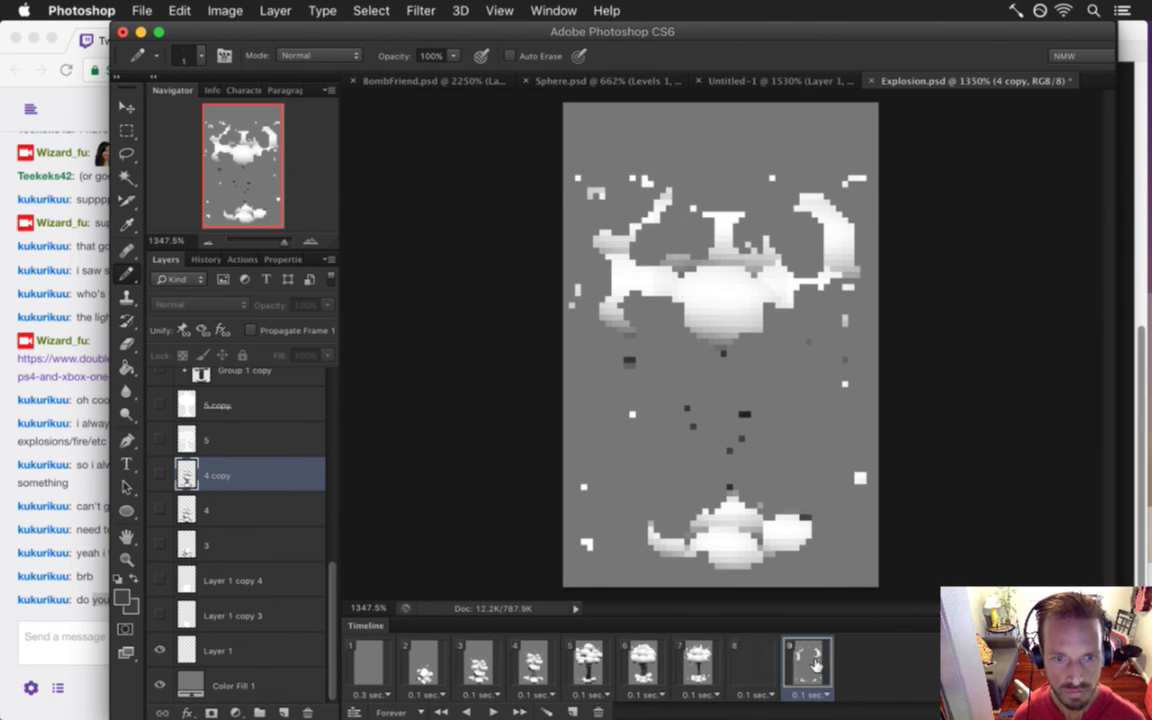
# Delete the unused layers Layer 1, Layer 1 copy 3 and Layer 1 copy 4
pyautogui.click(418, 664)
pyautogui.click(228, 652)
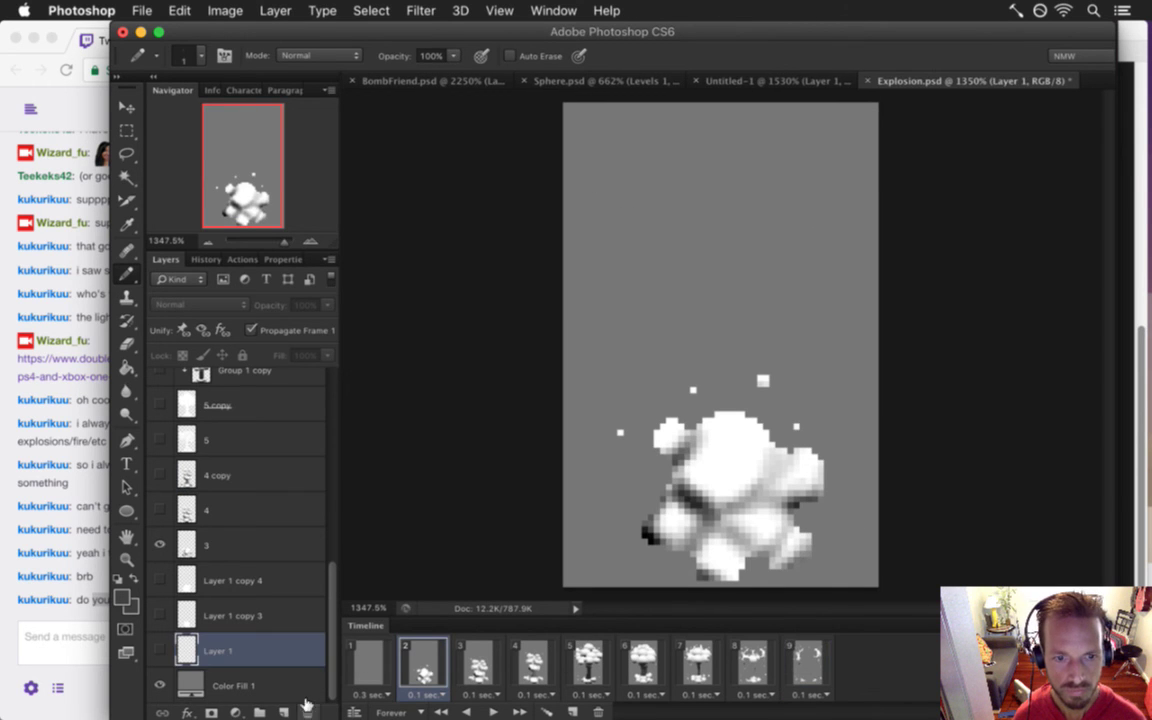
pyautogui.click(308, 712)
pyautogui.click(226, 621)
pyautogui.click(309, 712)
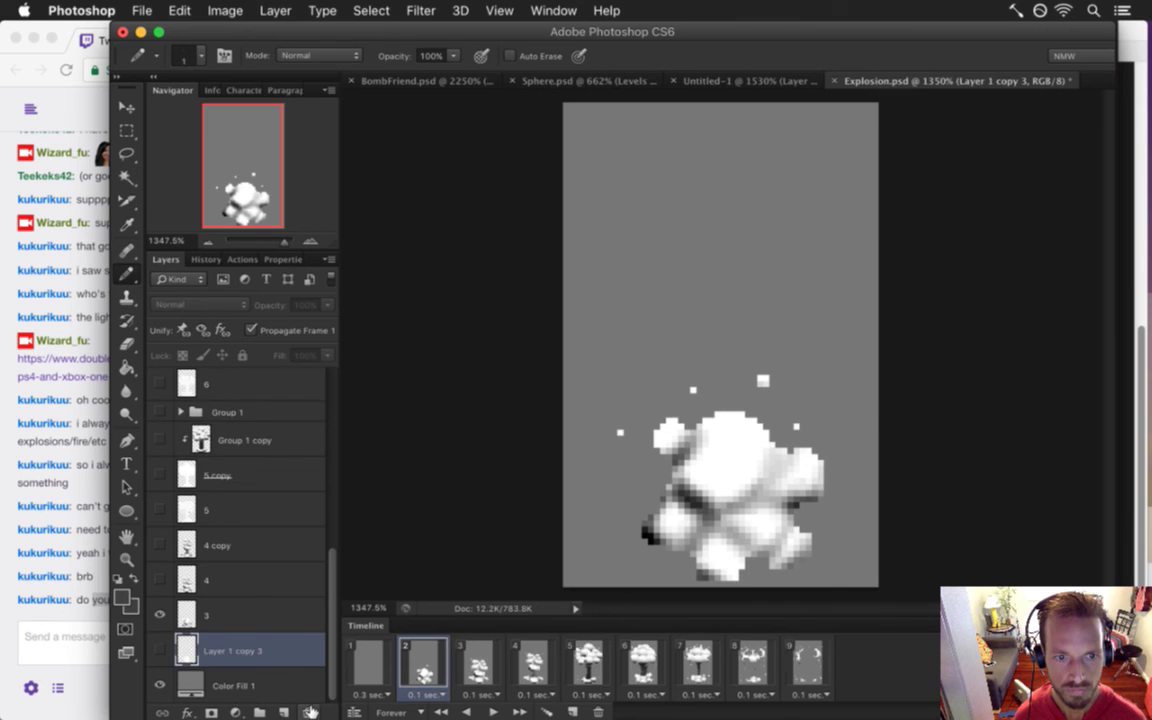
pyautogui.click(309, 712)
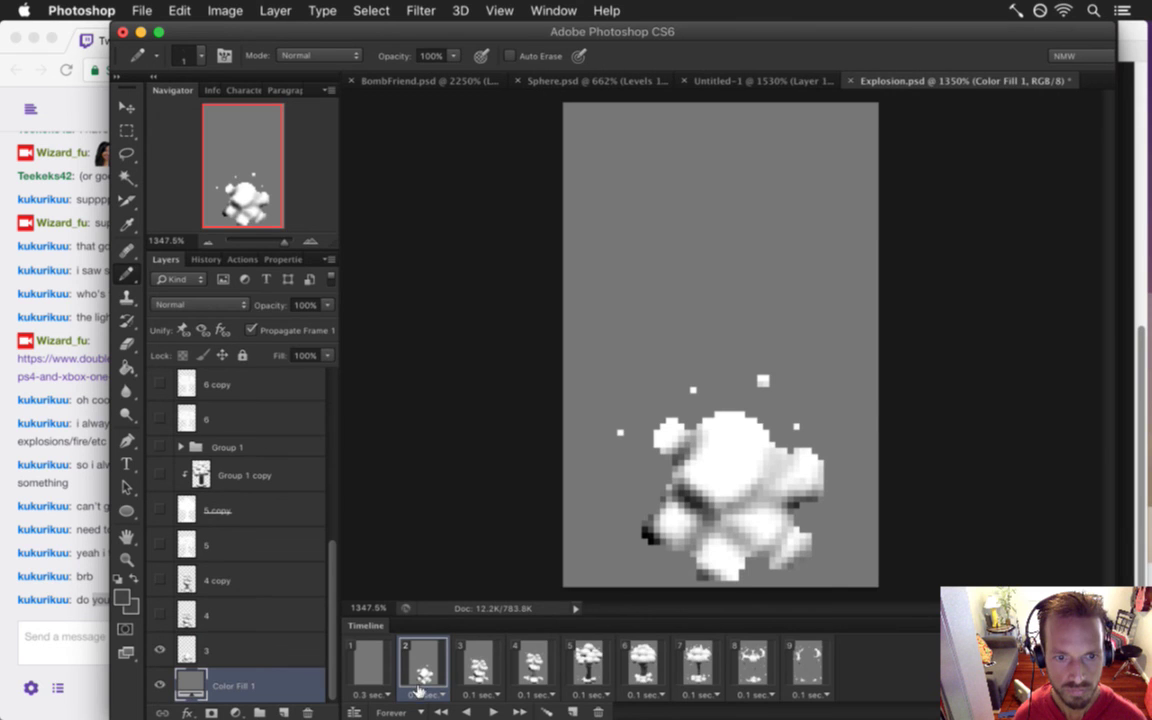
# Check timeline frames 3 and 4 and rename layer 3, directly above Color Fill 1, as 1
pyautogui.click(476, 663)
pyautogui.click(533, 665)
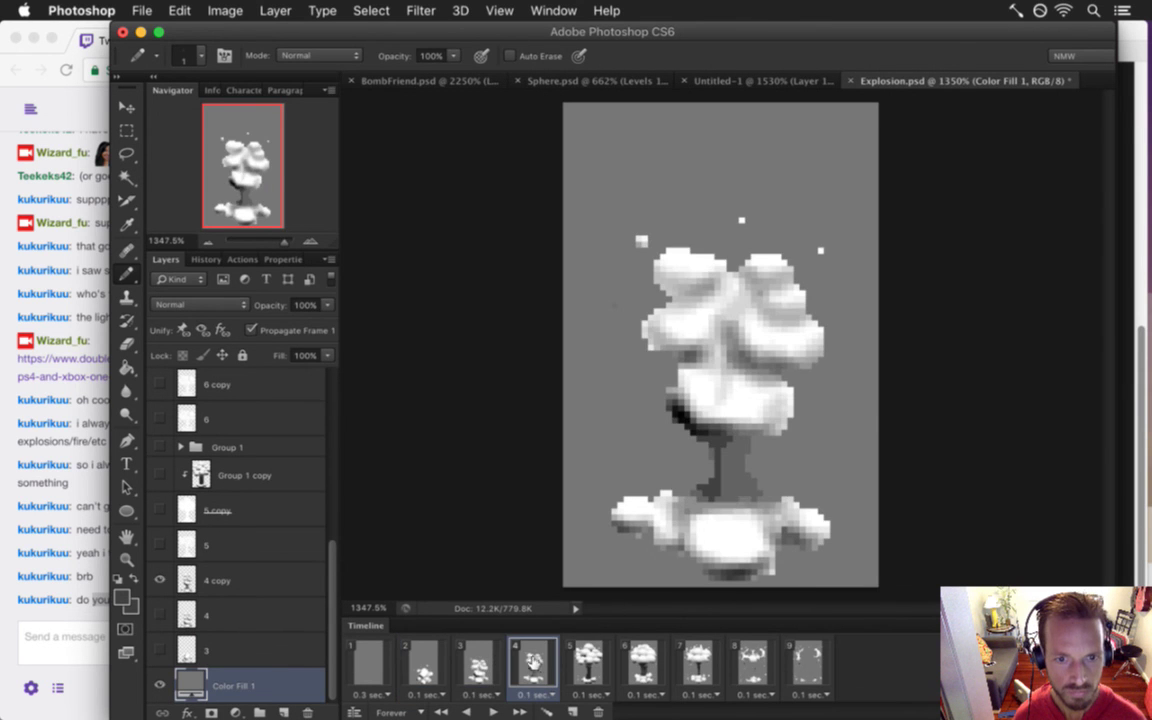
pyautogui.doubleClick(209, 648)
pyautogui.write('1')
pyautogui.press('Return')
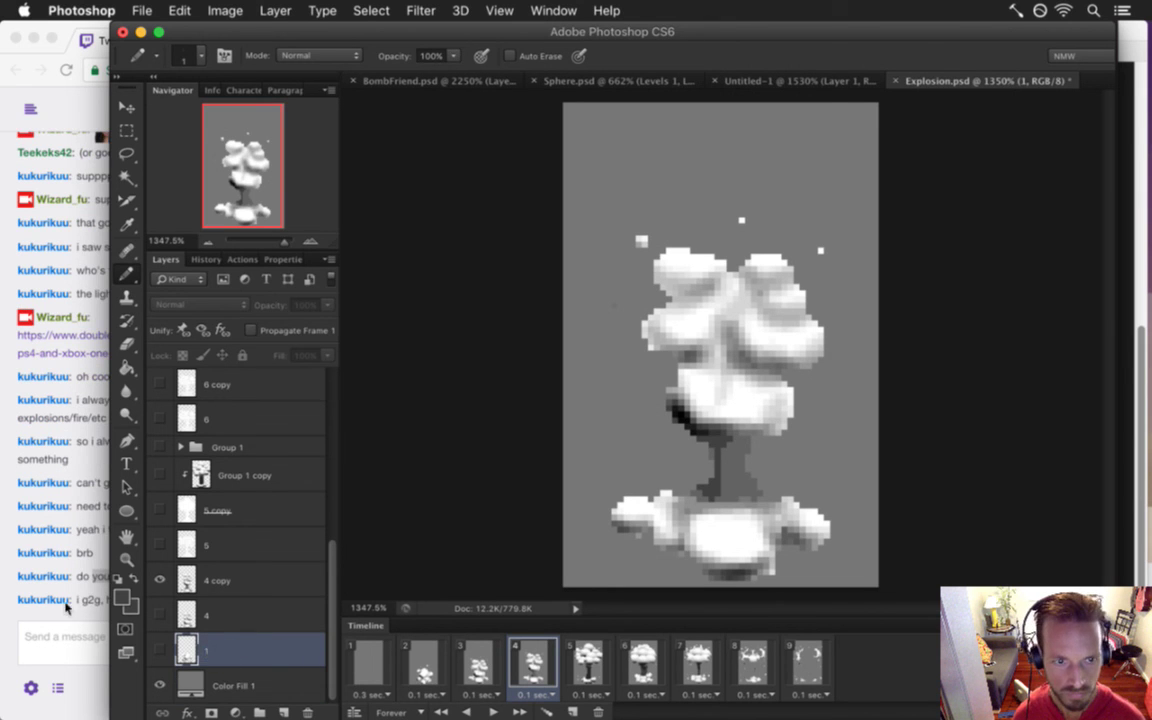
# Switch to the Twitch chat in Chrome and send the message "HeyGuys"
pyautogui.click(65, 607)
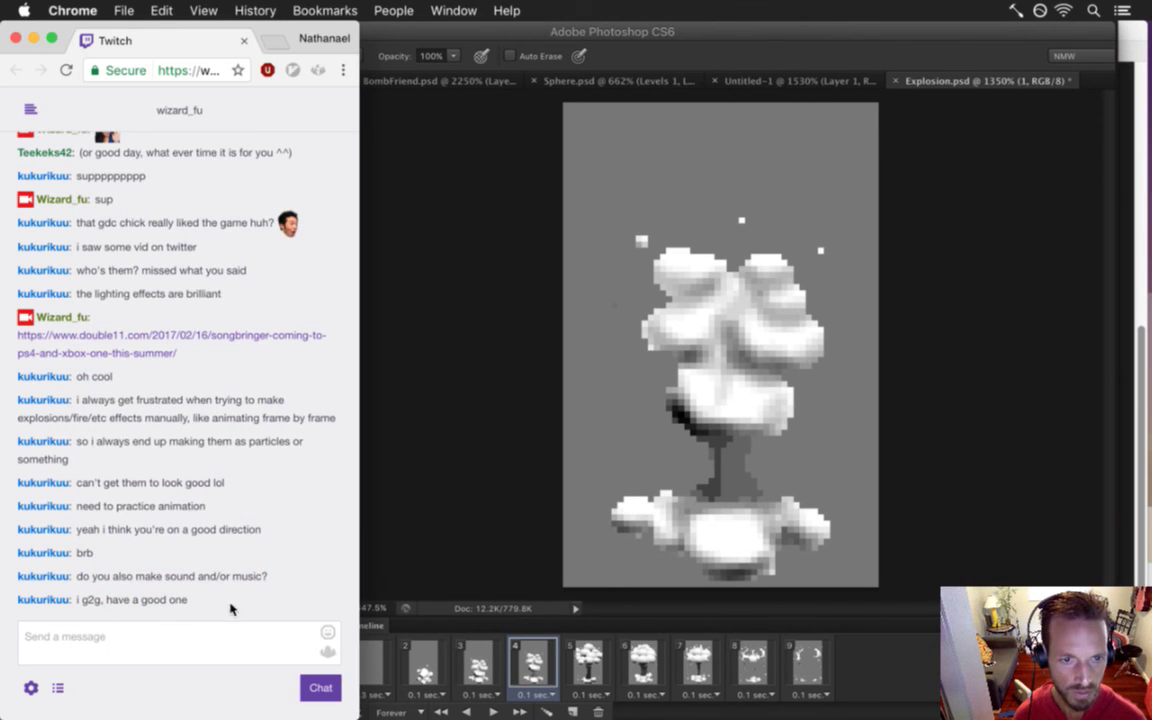
pyautogui.click(185, 636)
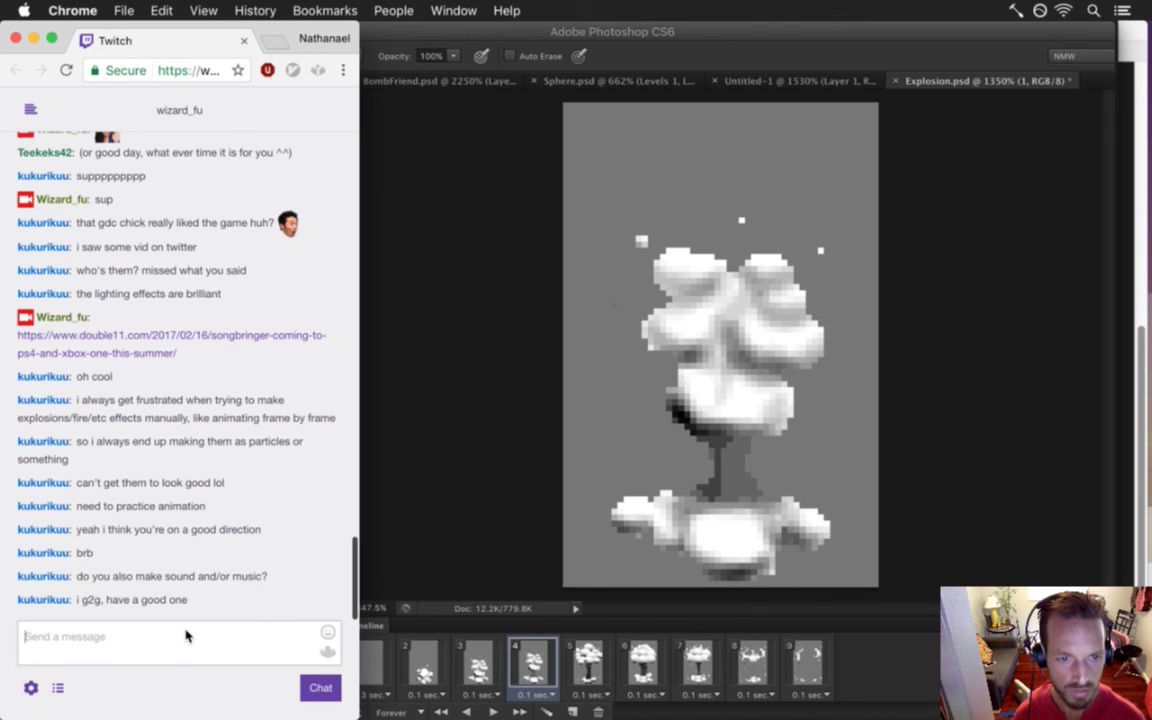
pyautogui.write('H')
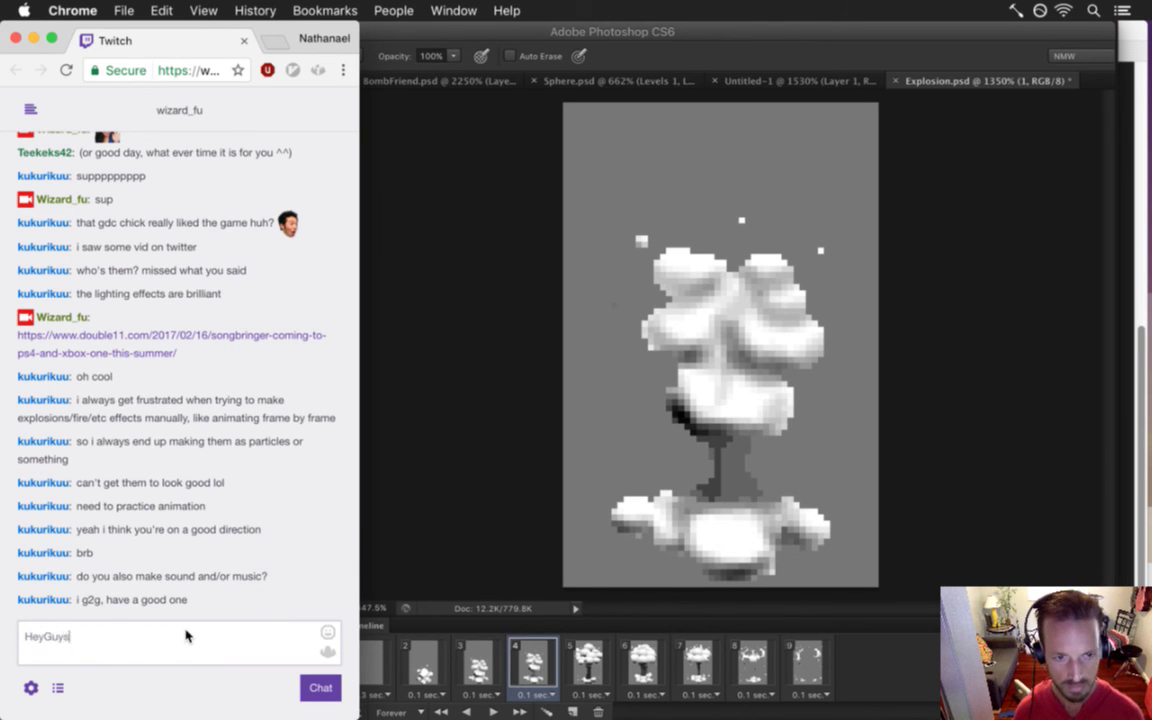
pyautogui.write('eyGuys')
pyautogui.press('Return')
# Return to Photoshop, check the first timeline frames and rename frame 3's layer 4 as 2
pyautogui.click(447, 500)
pyautogui.click(368, 662)
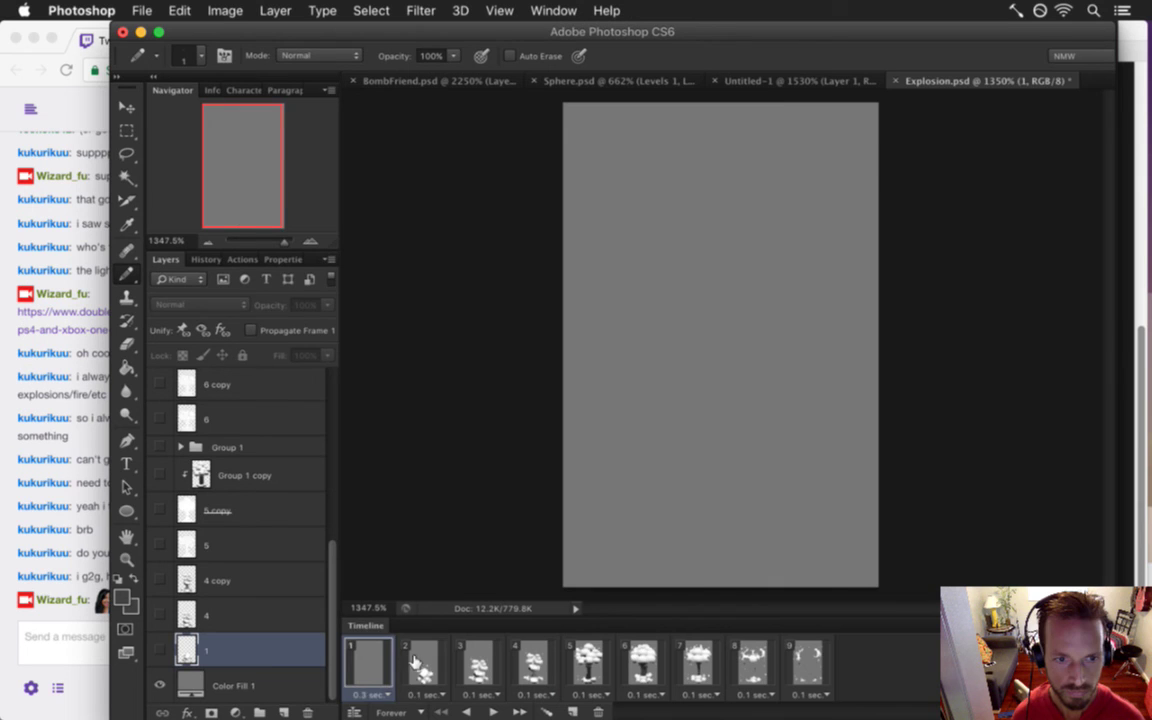
pyautogui.click(420, 662)
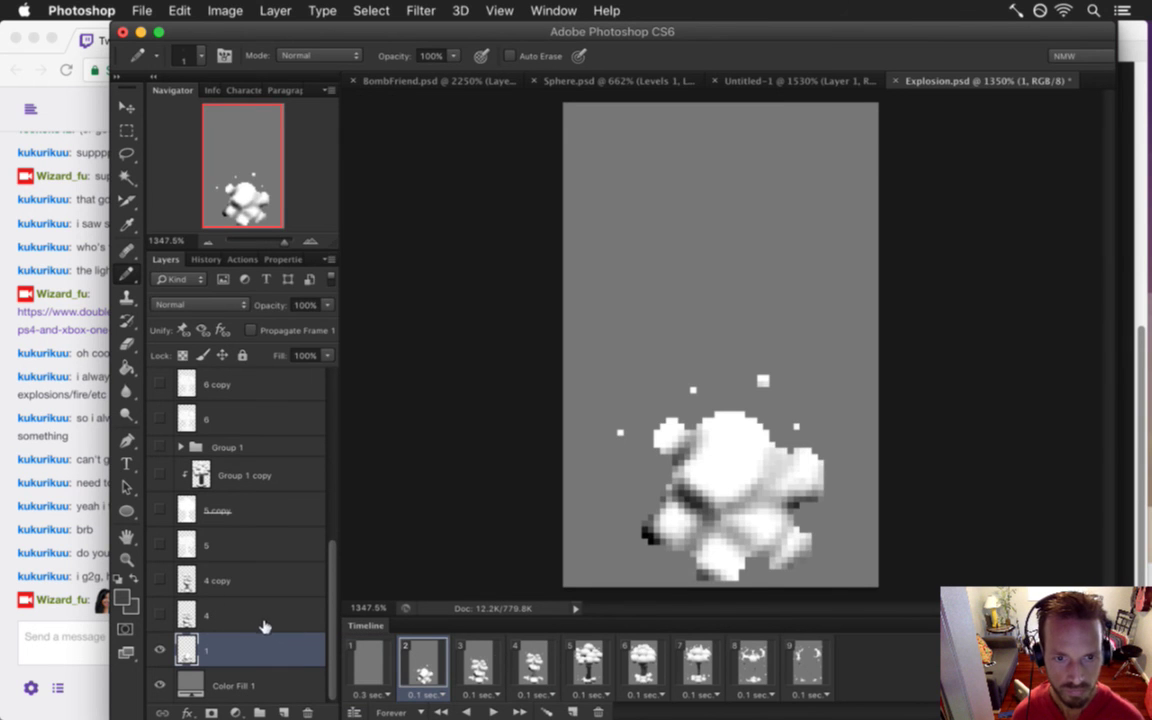
pyautogui.click(473, 658)
pyautogui.doubleClick(210, 616)
pyautogui.write('2')
pyautogui.press('Return')
# Show timeline frame 4 and rename its layer 4 copy as 3
pyautogui.click(538, 667)
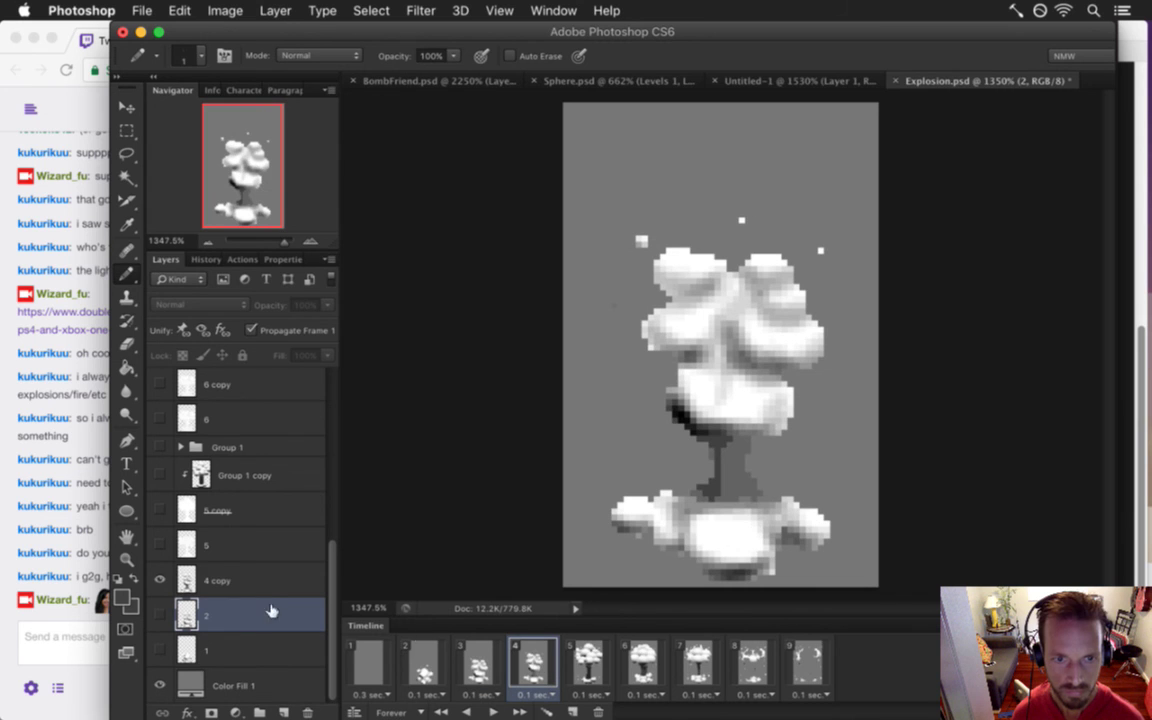
pyautogui.doubleClick(212, 580)
pyautogui.write('3')
pyautogui.press('Return')
# Compare timeline frames 5 to 7 and delete the unused layer 5 below 5 copy
pyautogui.click(588, 662)
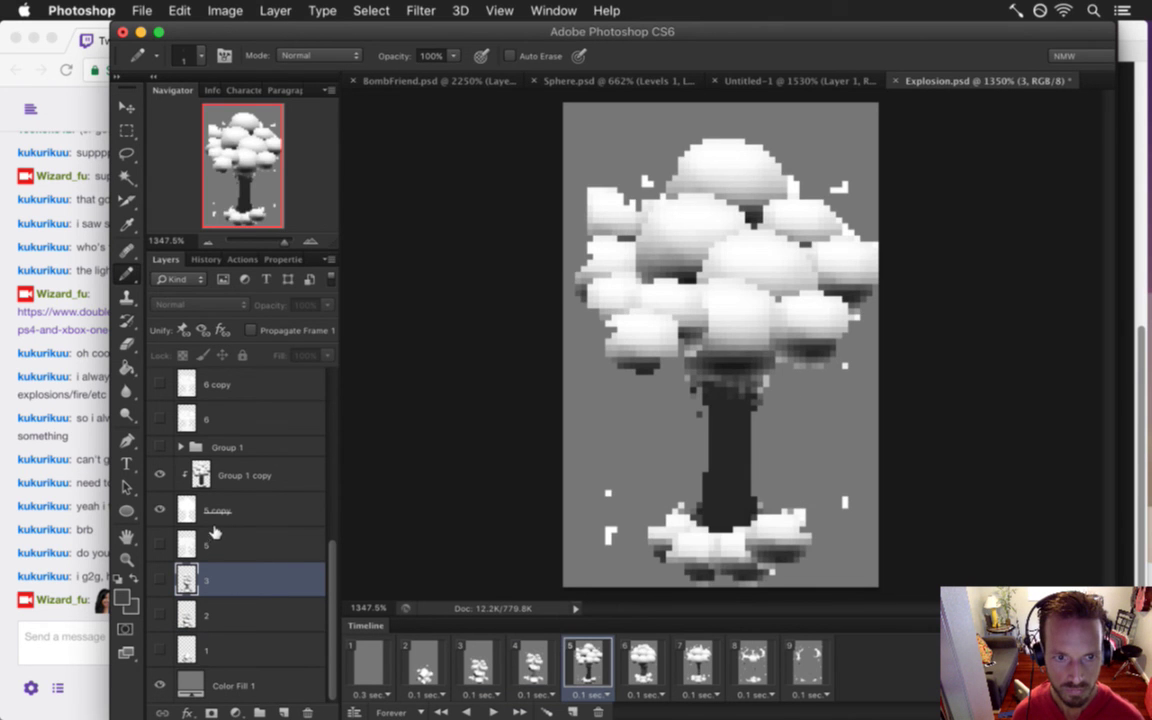
pyautogui.click(647, 665)
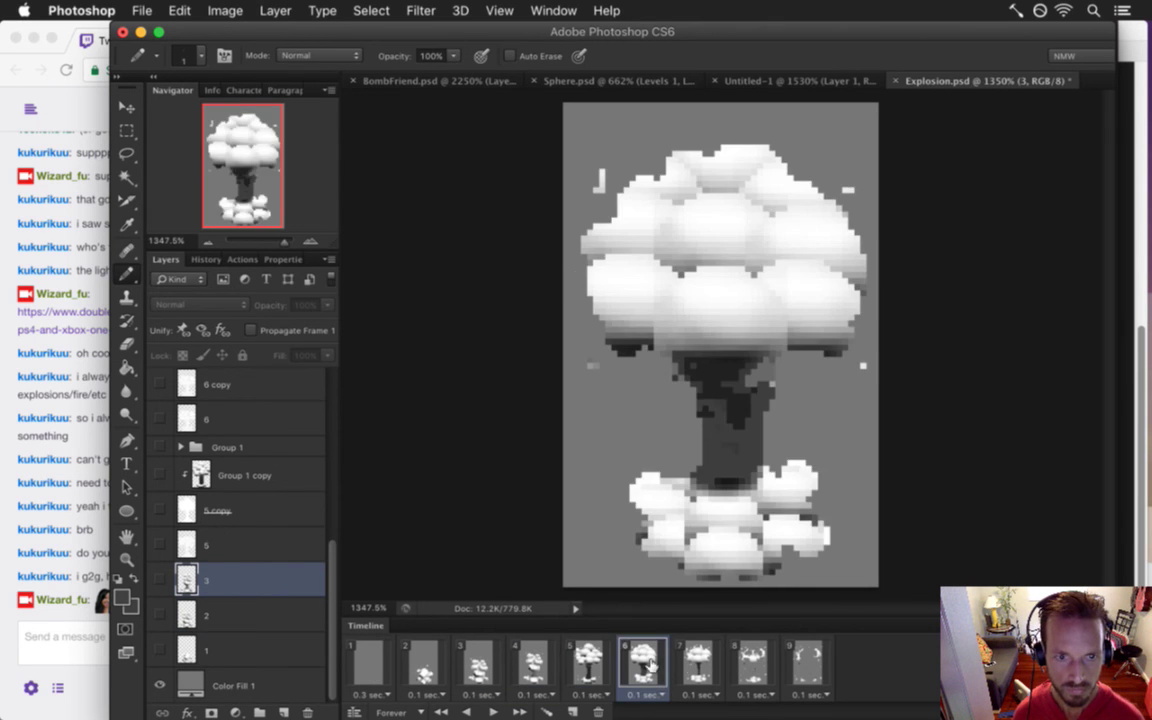
pyautogui.click(691, 669)
pyautogui.click(645, 662)
pyautogui.click(595, 656)
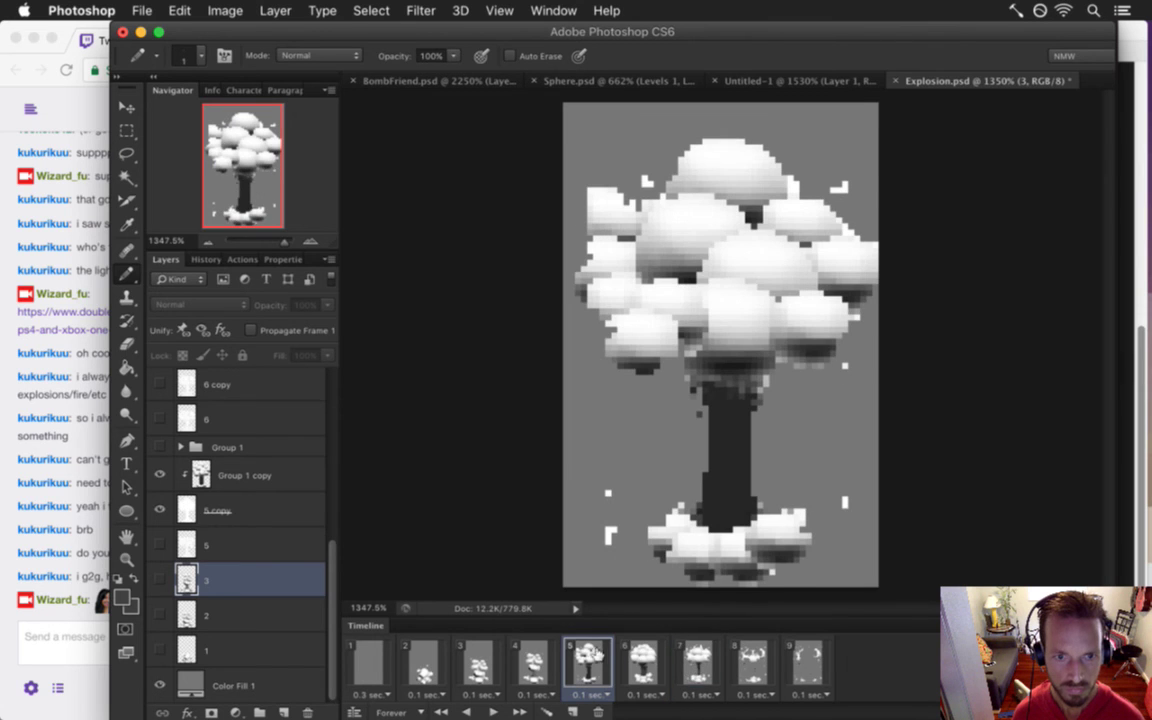
pyautogui.click(265, 546)
pyautogui.click(309, 711)
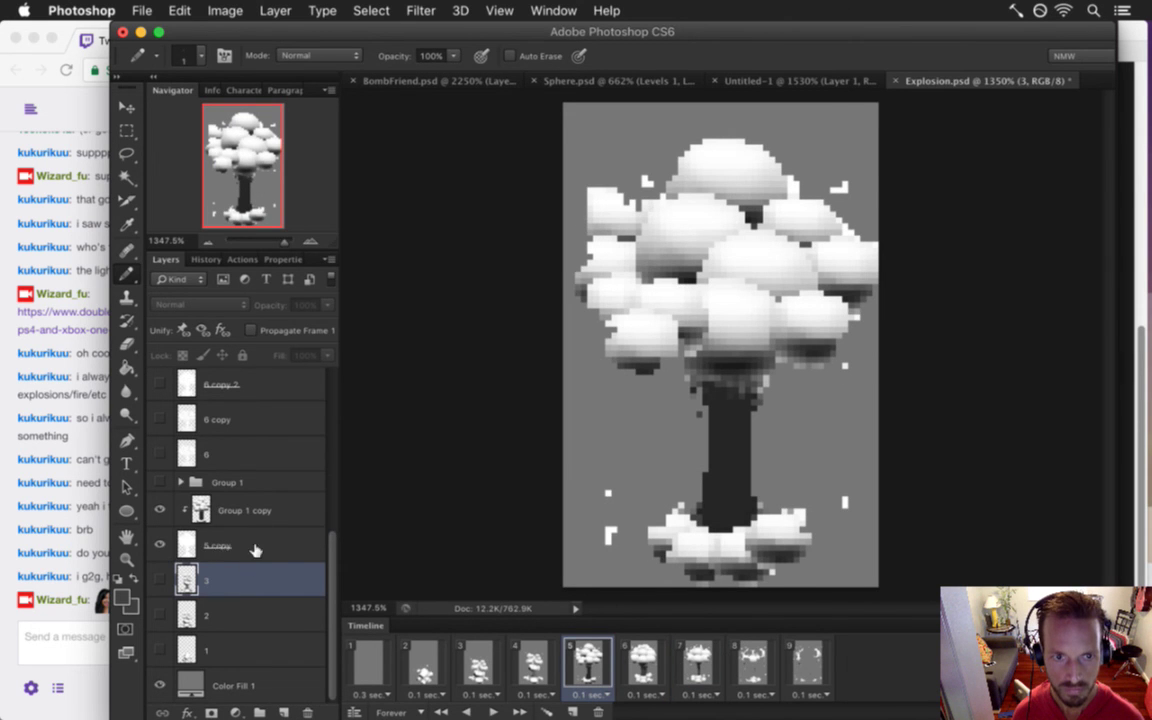
# Merge Group 1 copy with layer 5 copy and rename the merged layer as 4
pyautogui.click(255, 549)
pyautogui.keyDown('shift'); pyautogui.click(287, 511); pyautogui.keyUp('shift')
pyautogui.rightClick(291, 510)
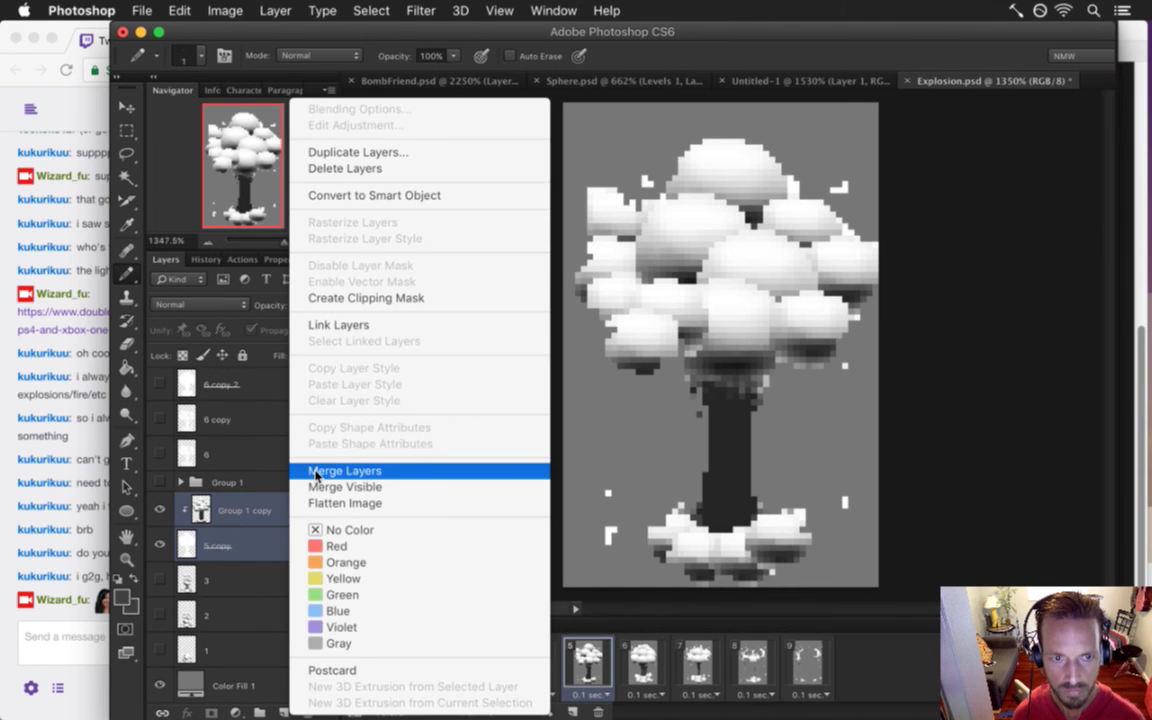
pyautogui.click(314, 472)
pyautogui.doubleClick(238, 546)
pyautogui.write('4')
pyautogui.press('Return')
# Move Group 1 directly above Color Fill 1 and, with frame 6 shown, delete the hidden layers 6 and 6 copy
pyautogui.click(266, 515)
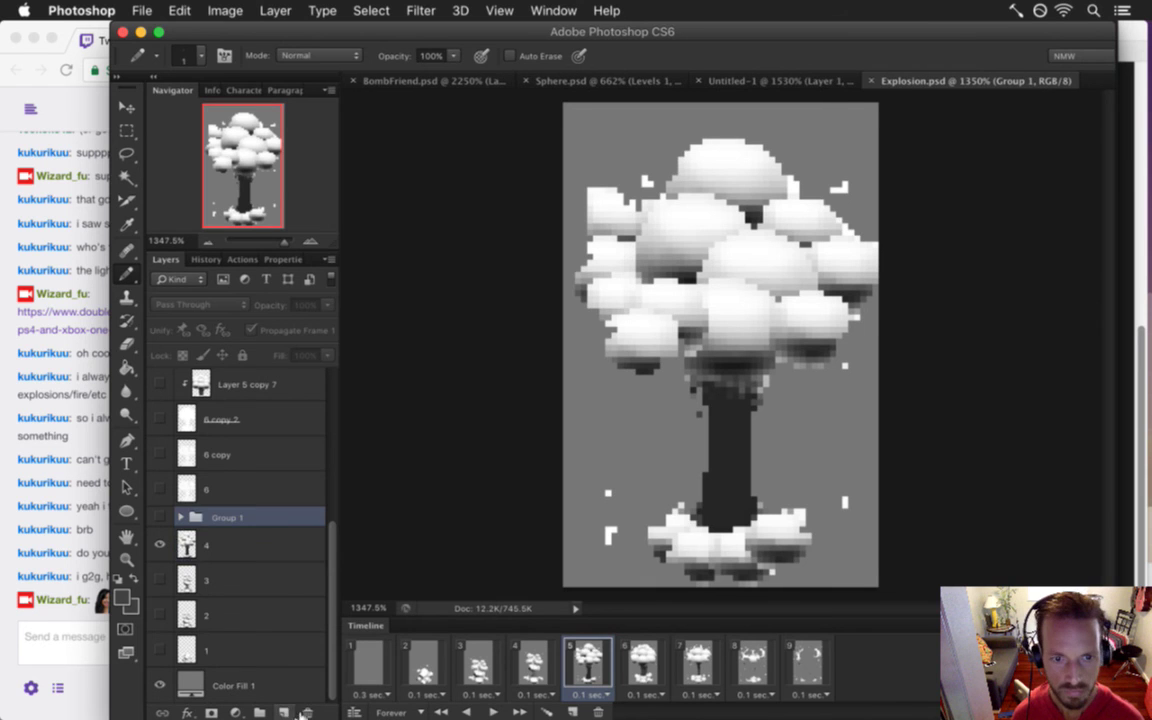
pyautogui.moveTo(199, 515); pyautogui.dragTo(200, 652)
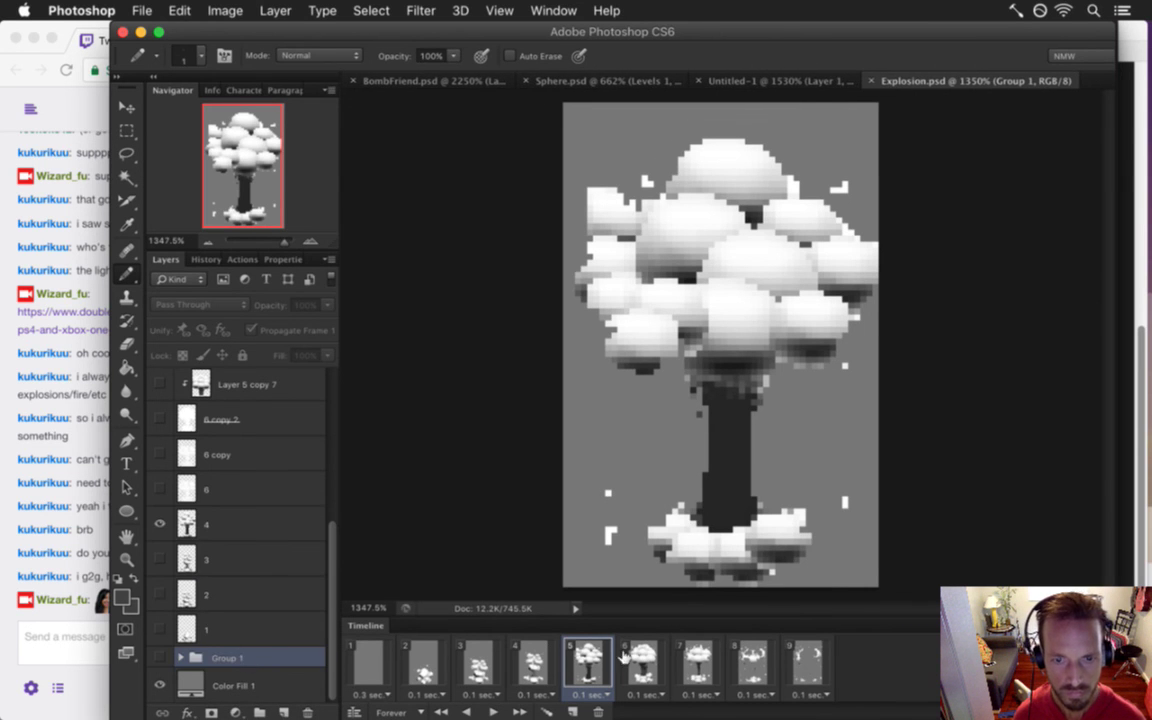
pyautogui.click(630, 660)
pyautogui.click(200, 489)
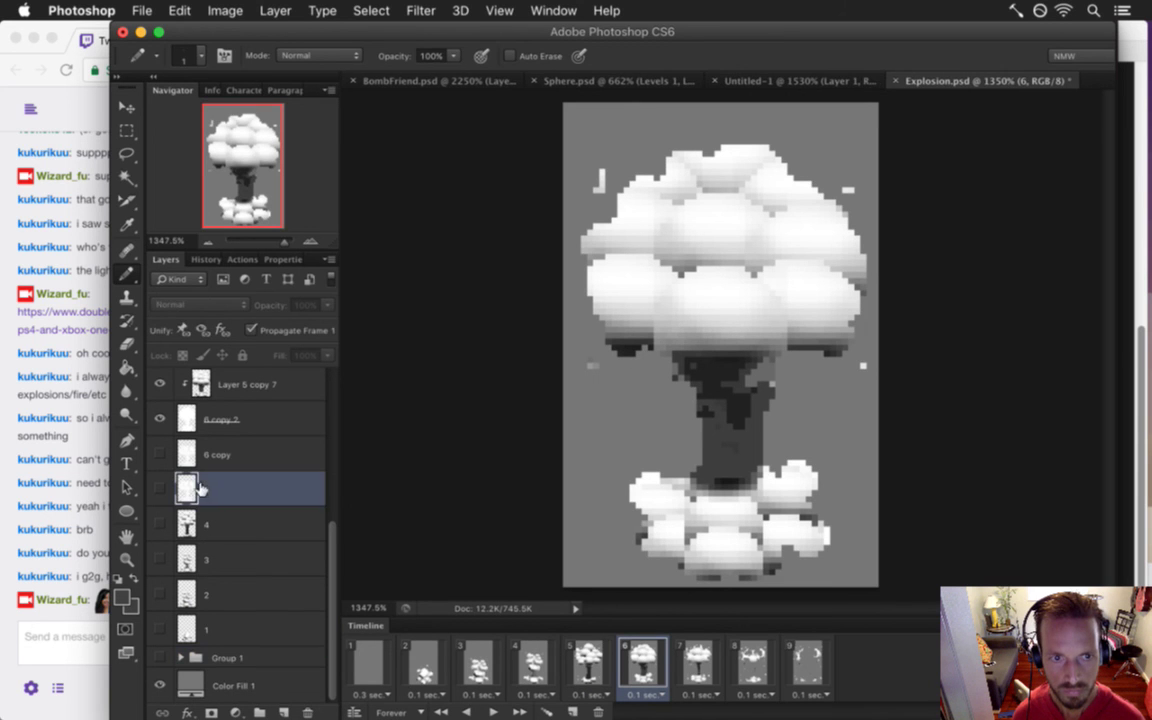
pyautogui.click(310, 712)
pyautogui.click(250, 488)
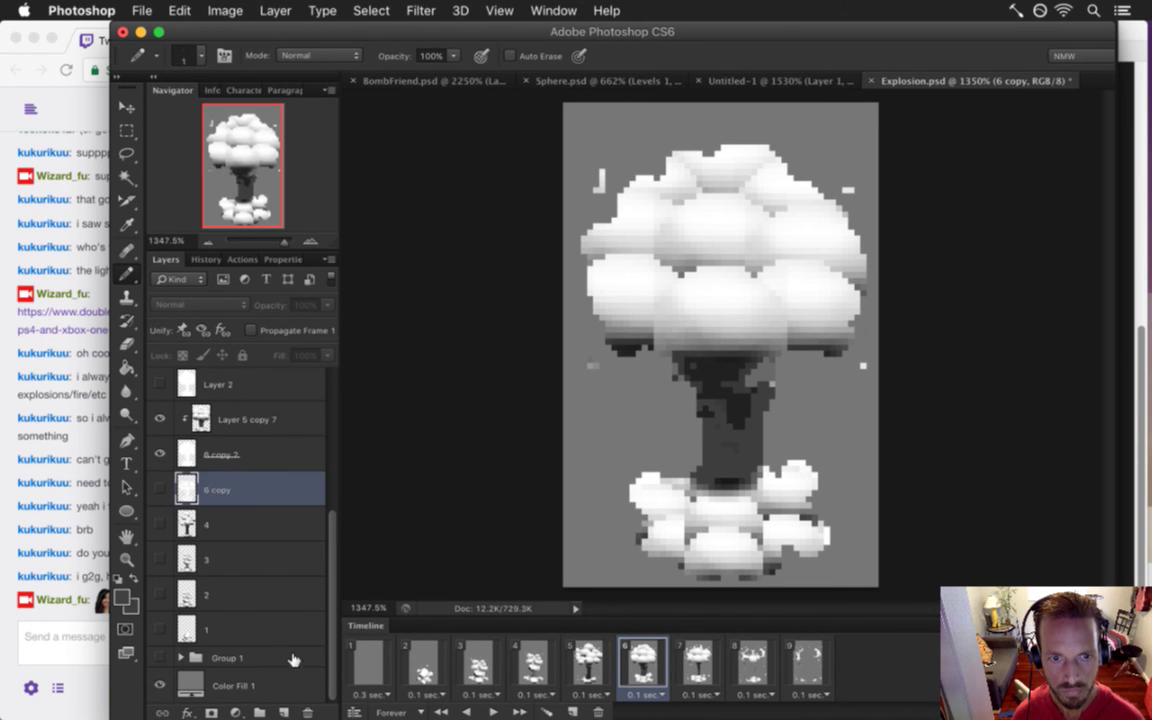
pyautogui.click(310, 710)
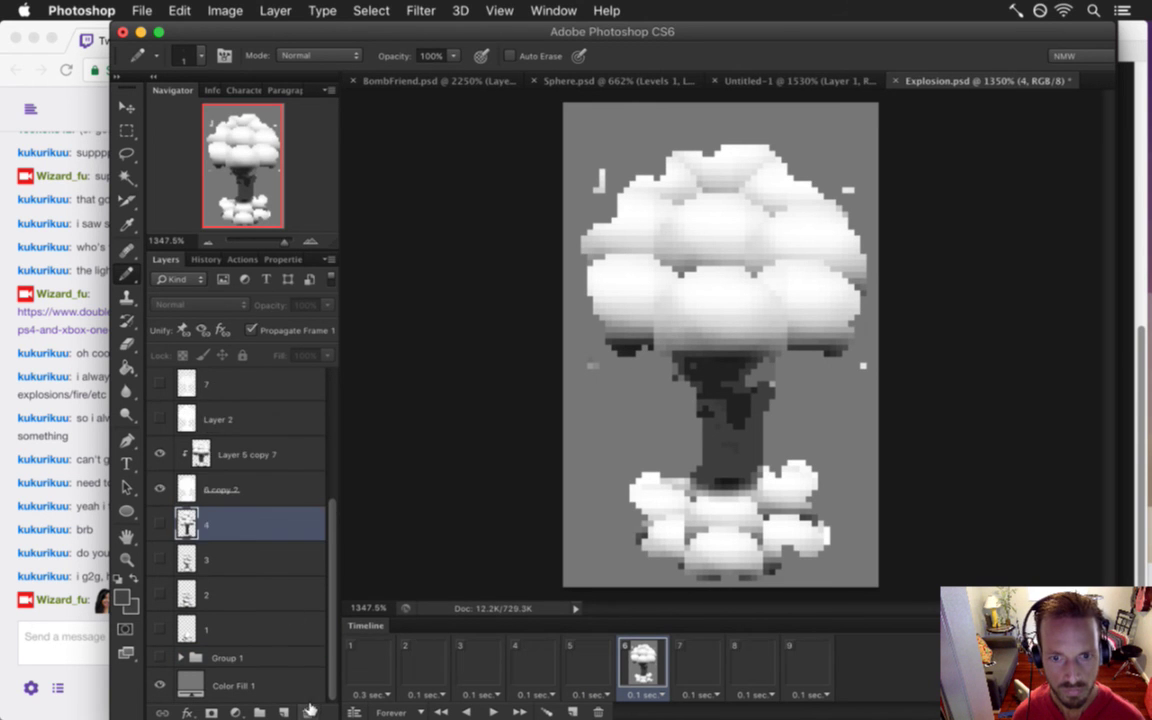
# Merge Layer 5 copy 7 with layer 6 copy 2 and rename the merged layer as 5
pyautogui.click(257, 487)
pyautogui.keyDown('shift'); pyautogui.click(278, 457); pyautogui.keyUp('shift')
pyautogui.rightClick(292, 456)
pyautogui.click(348, 470)
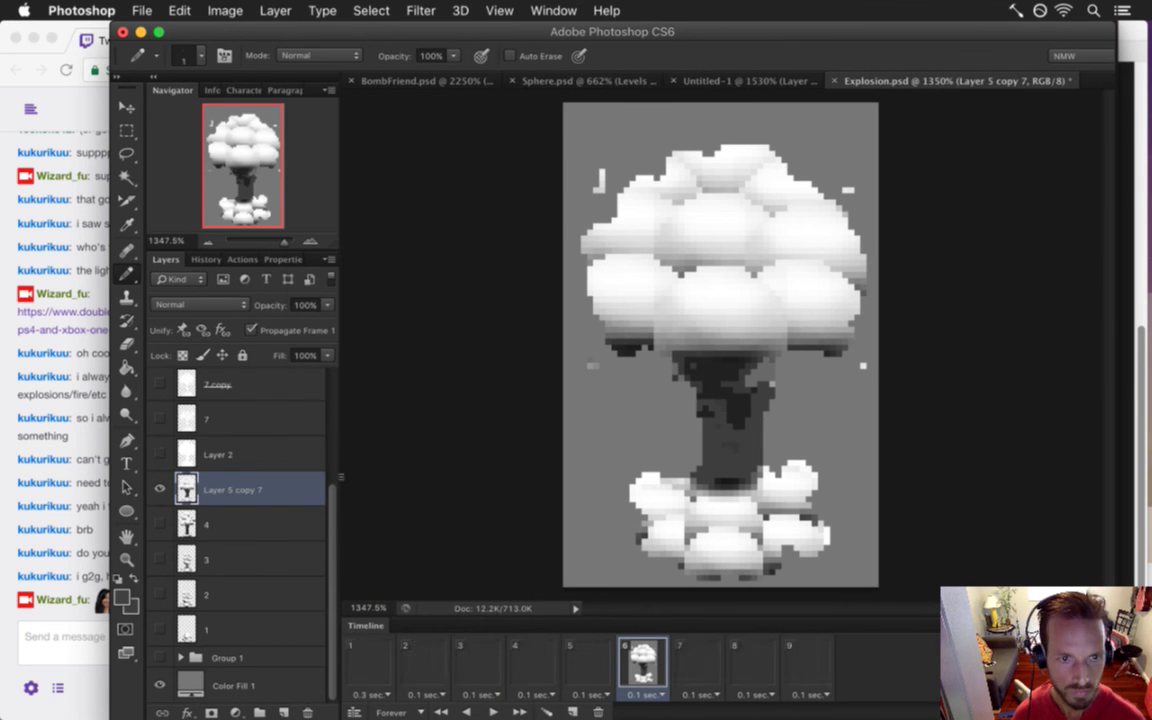
pyautogui.doubleClick(237, 489)
pyautogui.write('5')
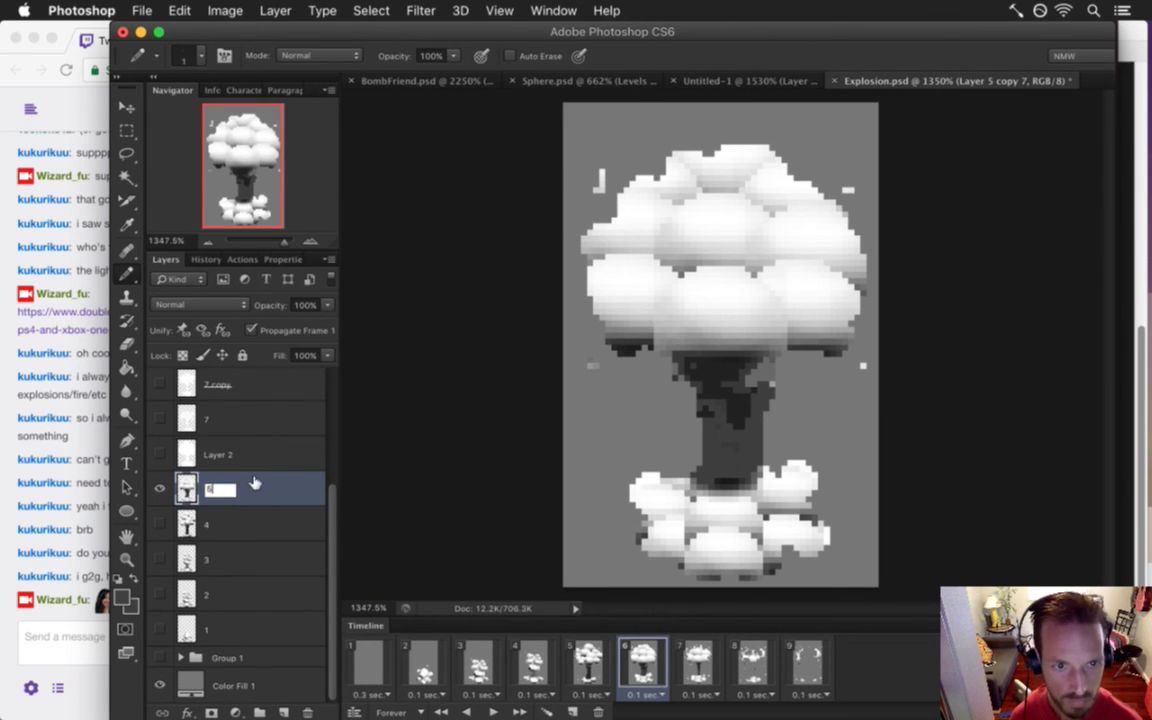
pyautogui.press('Return')
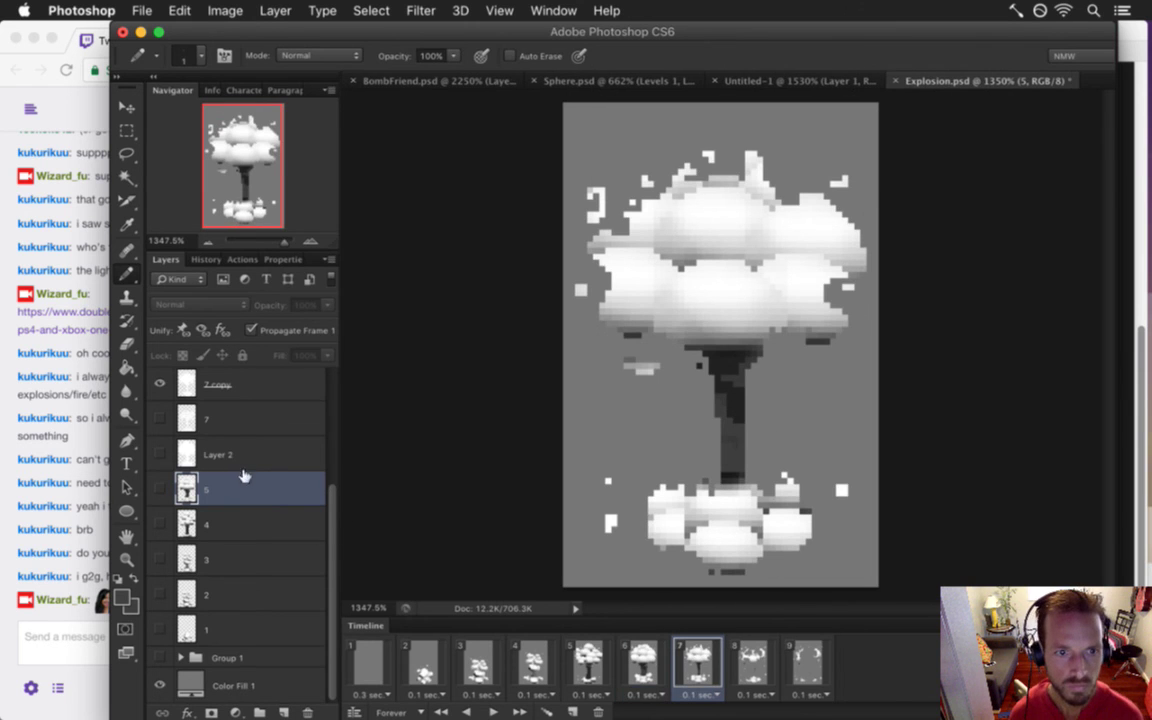
# With timeline frame 7 shown, delete the hidden layers 7 and Layer 2
pyautogui.click(238, 413)
pyautogui.keyDown('shift'); pyautogui.click(234, 452); pyautogui.keyUp('shift')
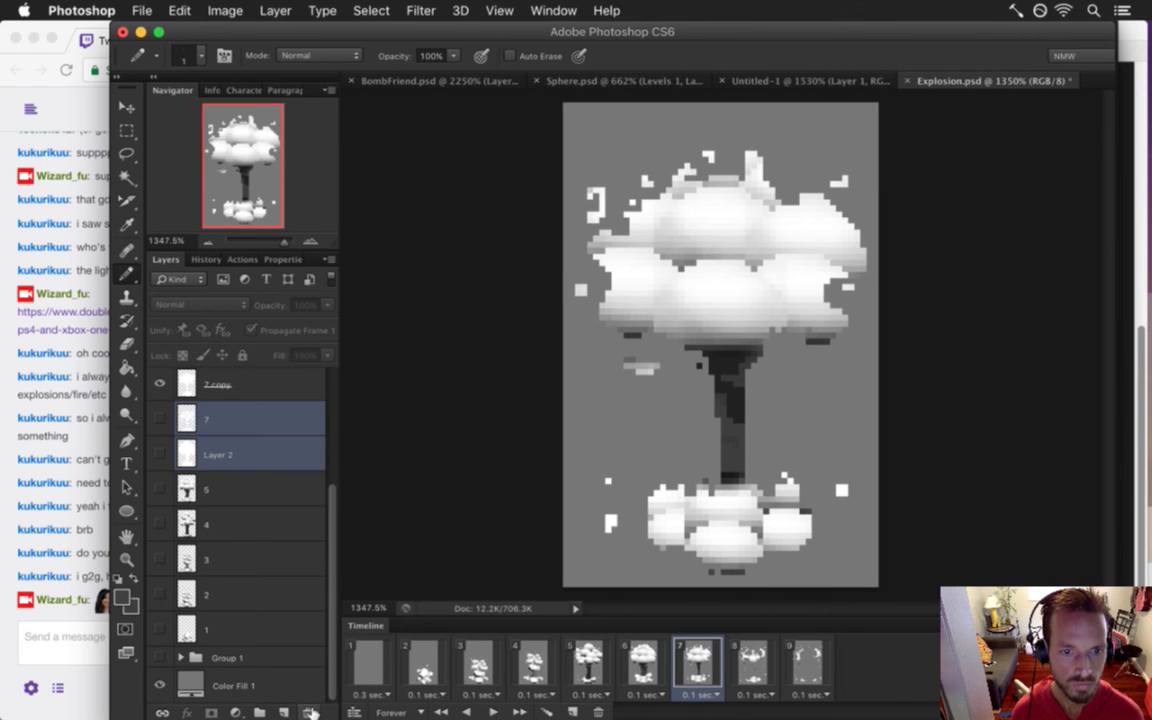
pyautogui.click(309, 712)
# Merge Layer 5 copy 8 with layer 7 copy and rename the merged layer as 6
pyautogui.click(237, 450)
pyautogui.keyDown('shift'); pyautogui.click(262, 419); pyautogui.keyUp('shift')
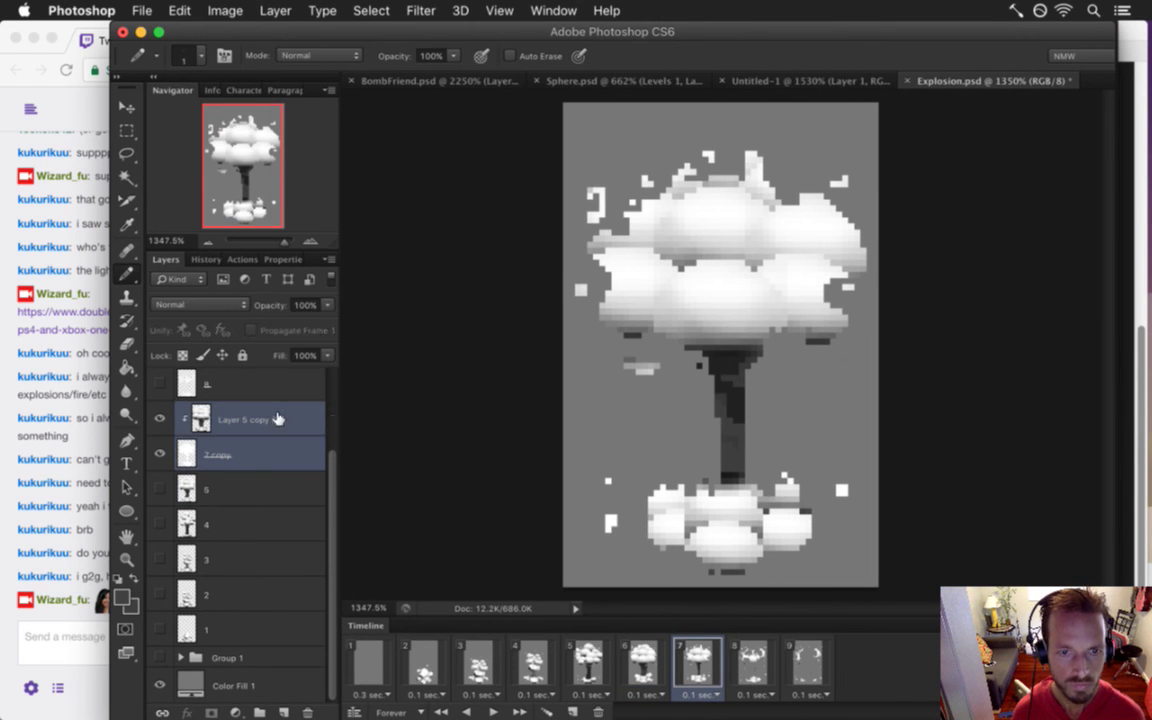
pyautogui.rightClick(274, 420)
pyautogui.click(308, 471)
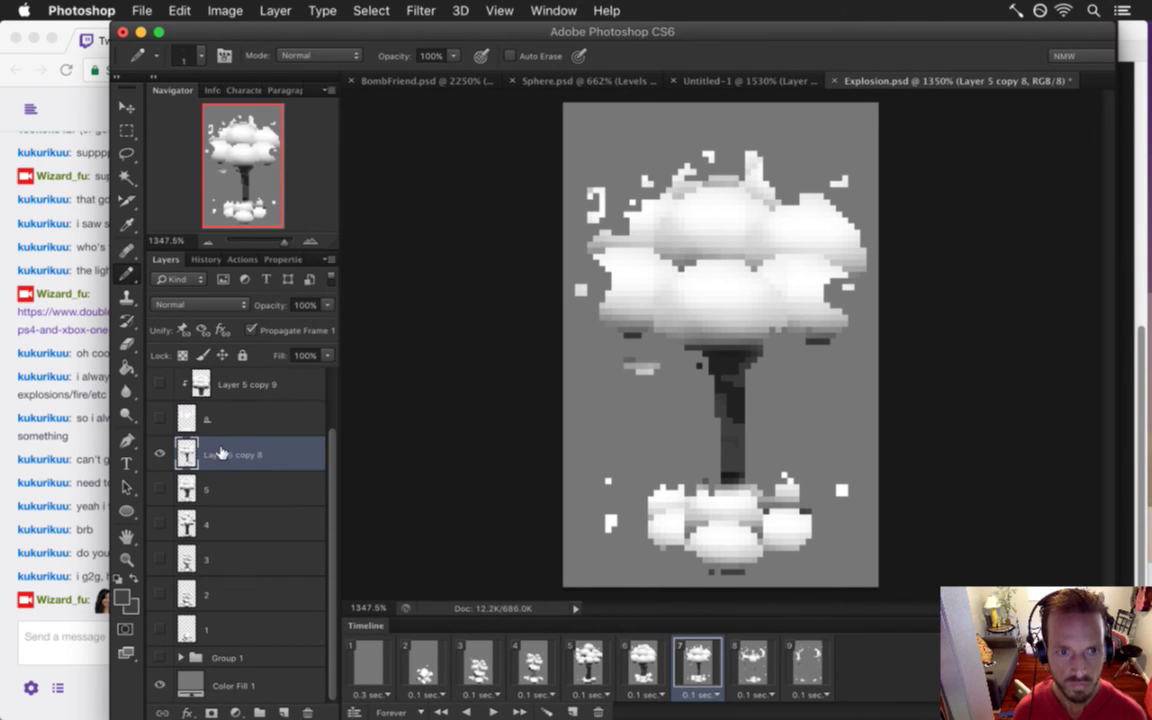
pyautogui.doubleClick(225, 455)
pyautogui.write('6')
pyautogui.press('Return')
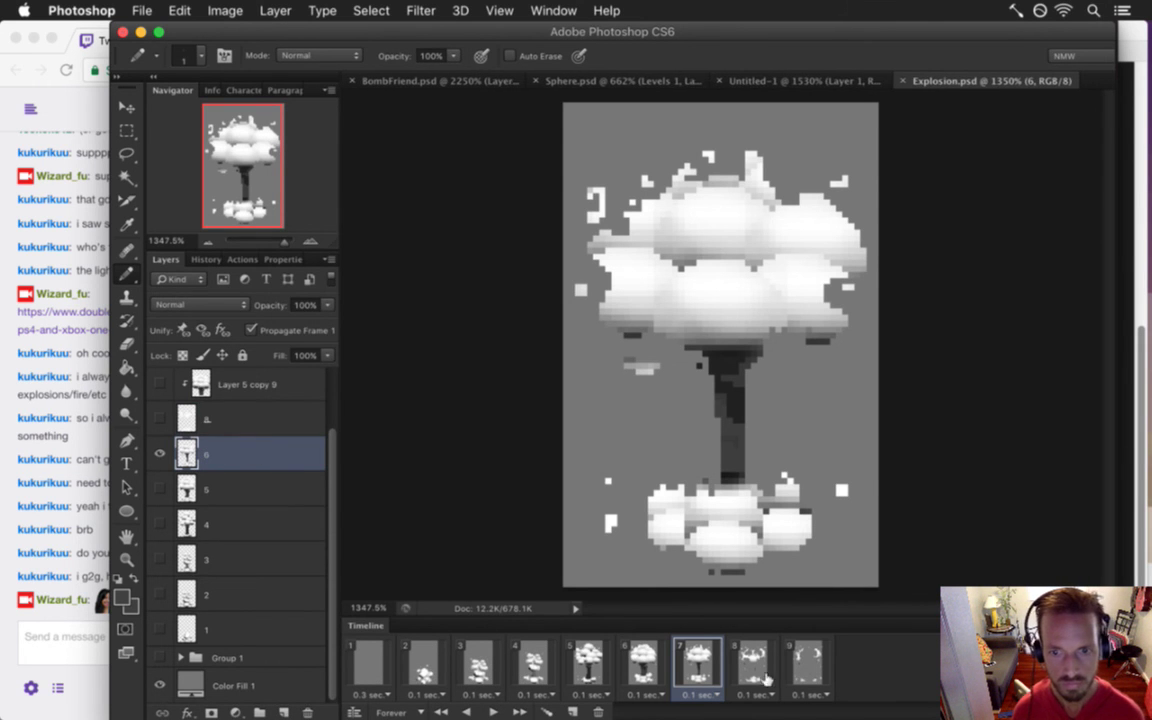
# Show timeline frame 8, merge Layer 5 copy 9 with layer 8 and rename the merged layer as 7
pyautogui.click(758, 663)
pyautogui.click(234, 420)
pyautogui.scroll(3, 270, 455)
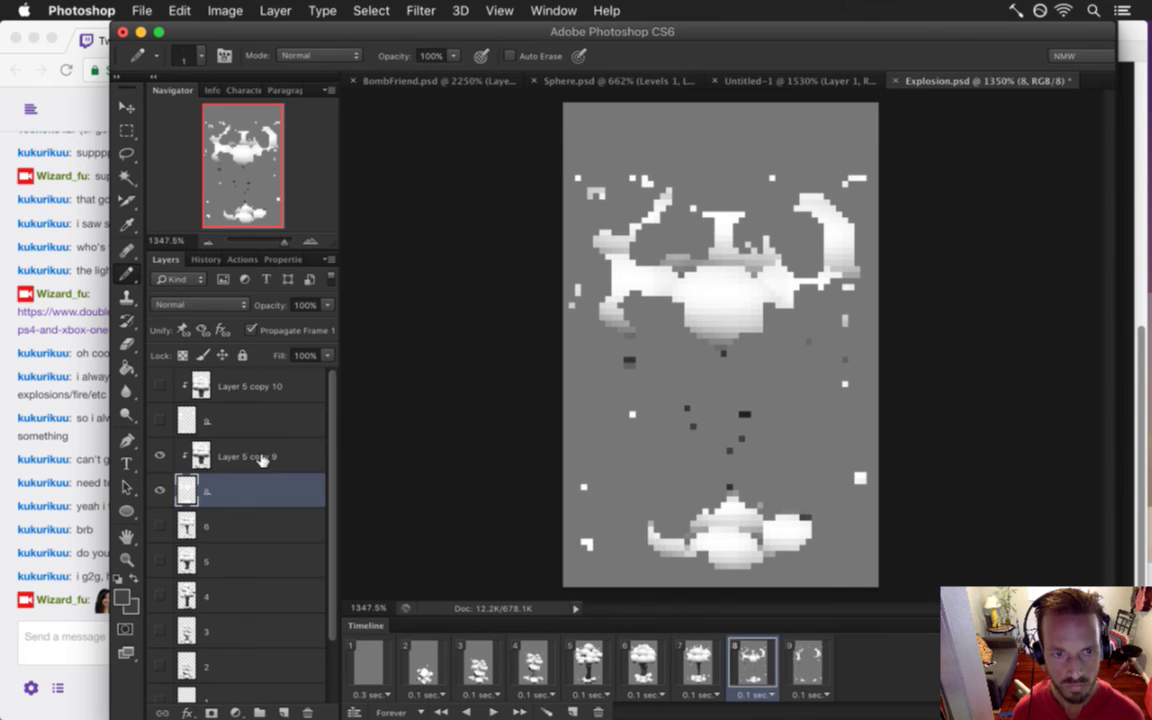
pyautogui.keyDown('shift'); pyautogui.click(264, 460); pyautogui.keyUp('shift')
pyautogui.rightClick(290, 463)
pyautogui.click(357, 473)
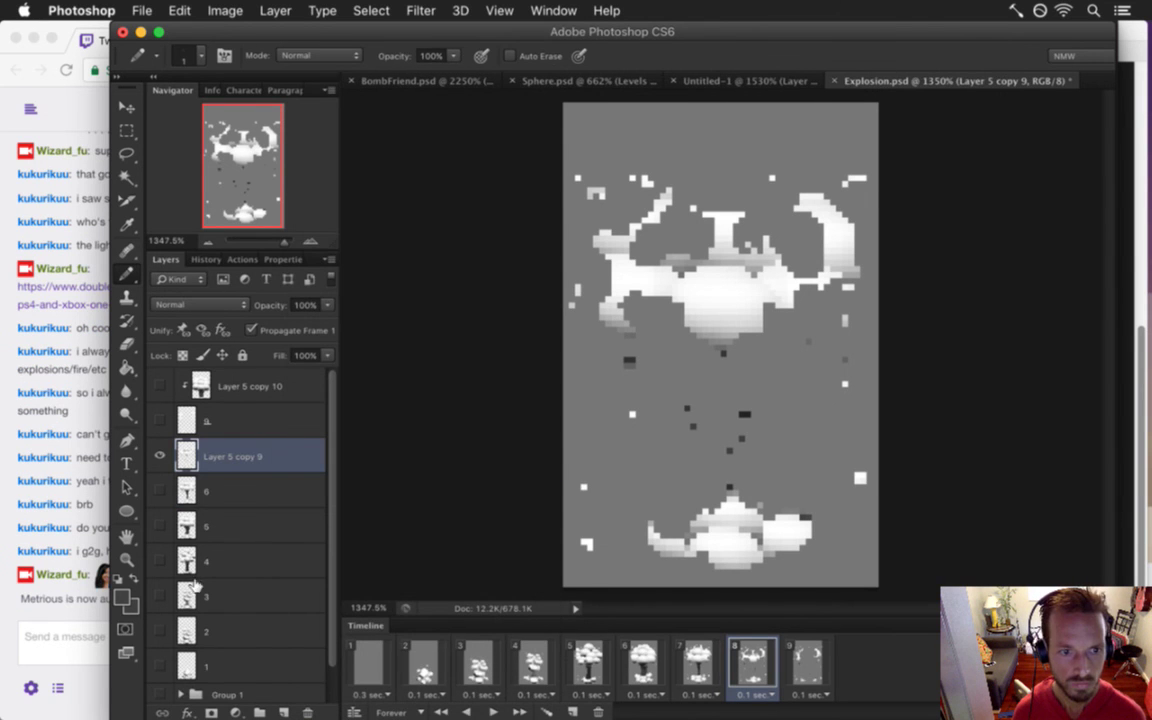
pyautogui.doubleClick(232, 456)
pyautogui.write('7')
pyautogui.press('Return')
# Show timeline frame 9, merge Layer 5 copy 10 with layer 9 and rename the merged layer as 8
pyautogui.click(800, 653)
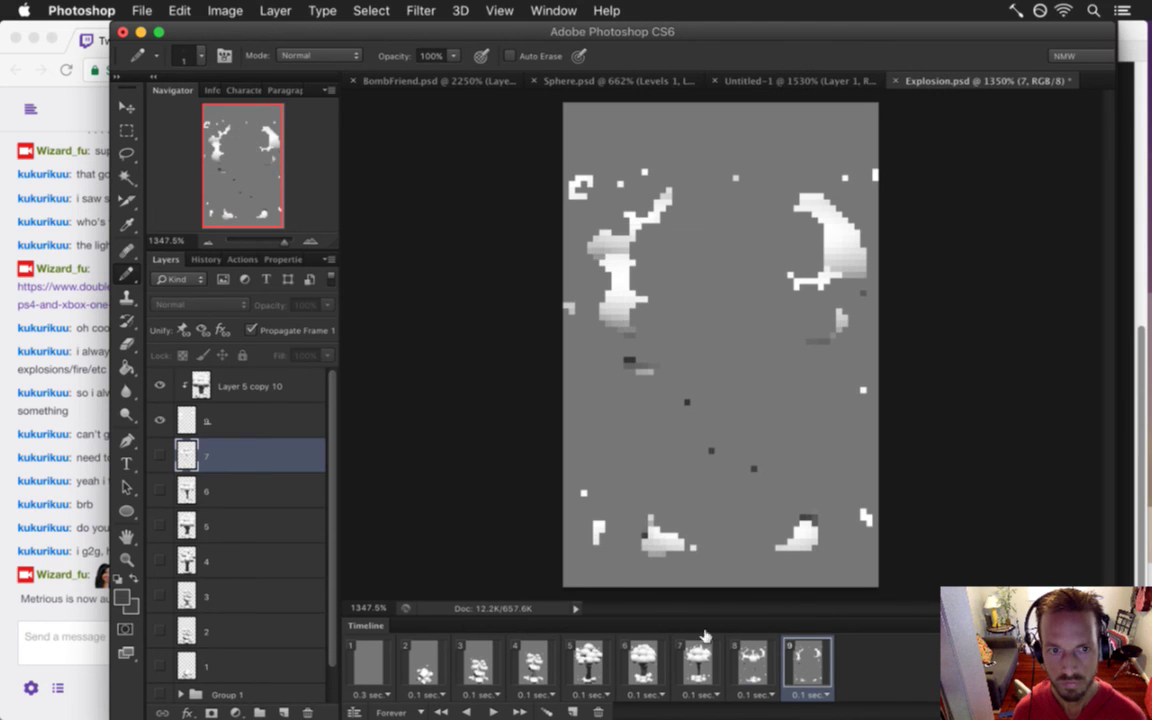
pyautogui.click(258, 386)
pyautogui.keyDown('shift'); pyautogui.click(281, 418); pyautogui.keyUp('shift')
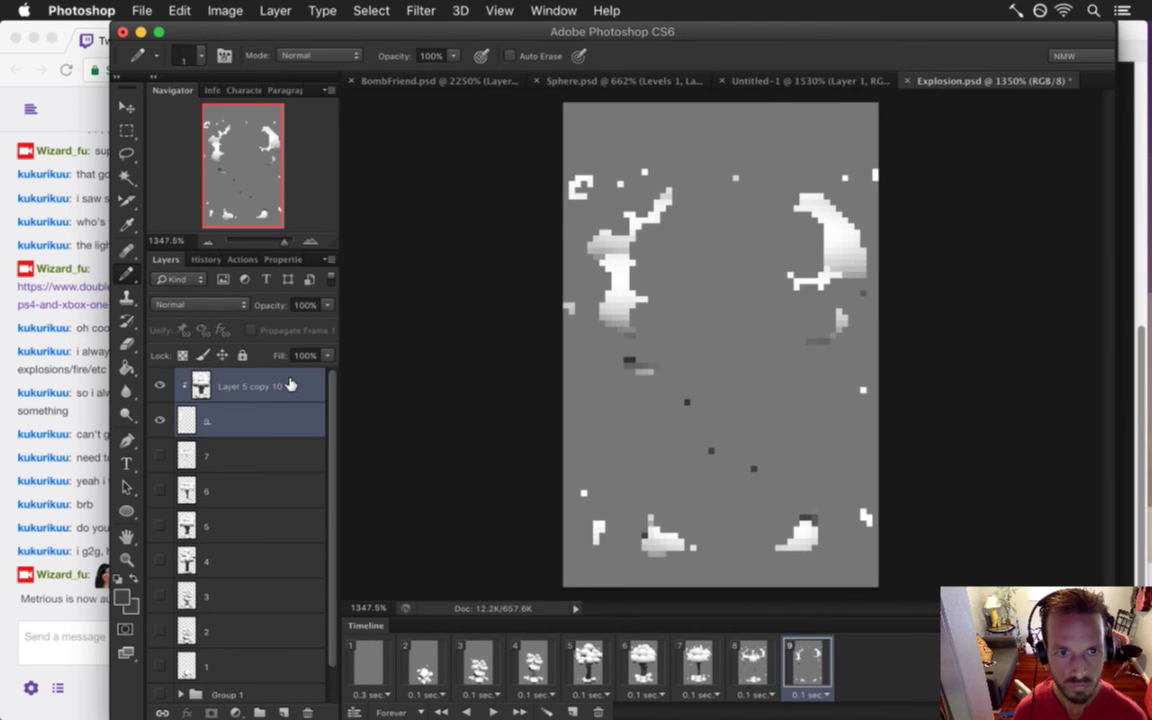
pyautogui.rightClick(290, 392)
pyautogui.click(337, 474)
pyautogui.doubleClick(250, 387)
pyautogui.write('8')
pyautogui.press('Return')
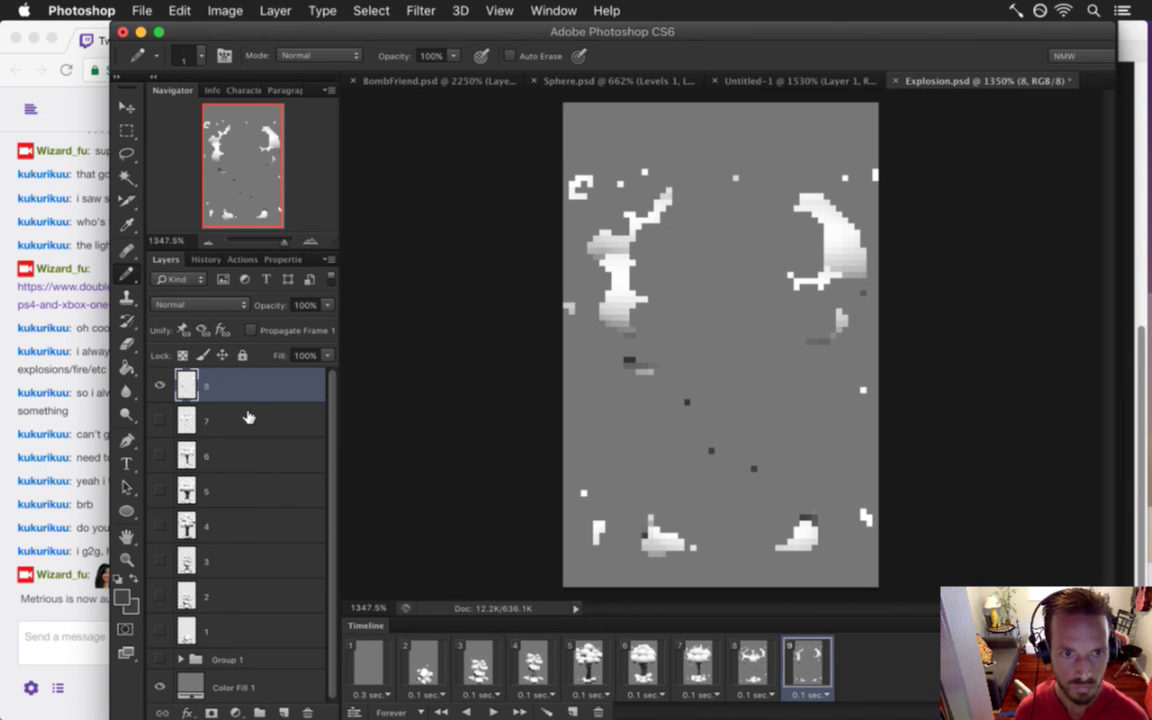
# Go through layers 7 down to 1, turning off Propagate Frame 1 wherever enabled, and check Color Fill 1 and Group 1
pyautogui.click(247, 418)
pyautogui.click(249, 452)
pyautogui.click(251, 331)
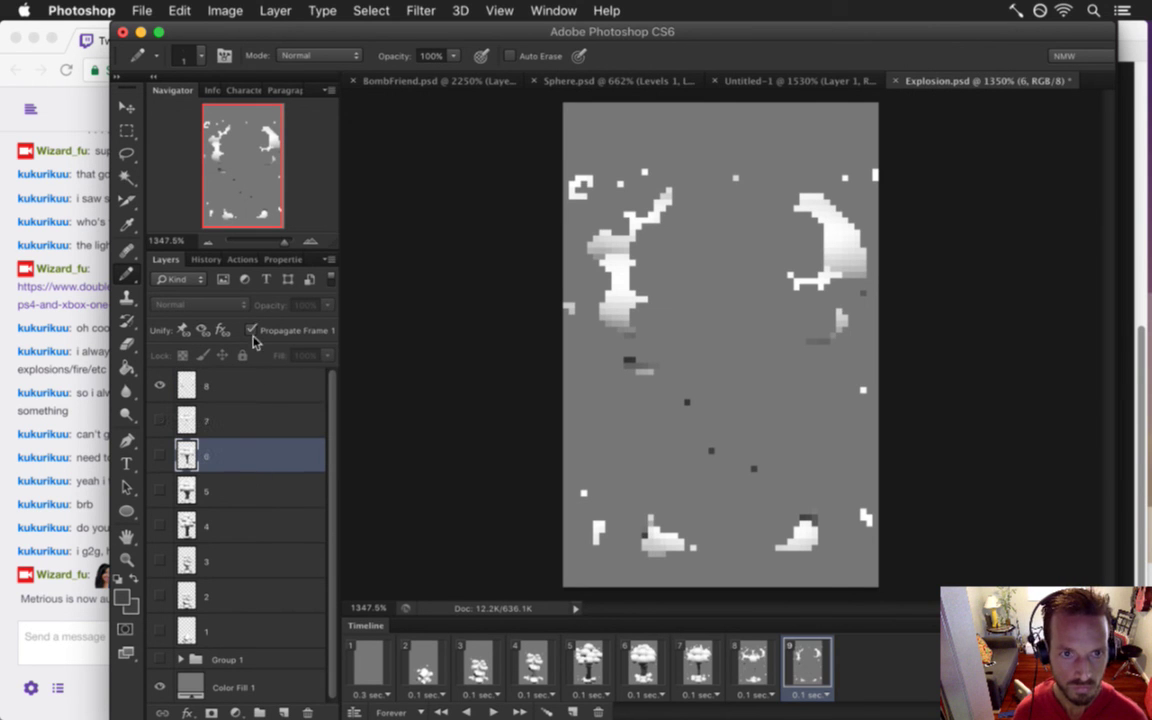
pyautogui.click(253, 331)
pyautogui.click(246, 480)
pyautogui.click(254, 334)
pyautogui.click(224, 515)
pyautogui.click(245, 556)
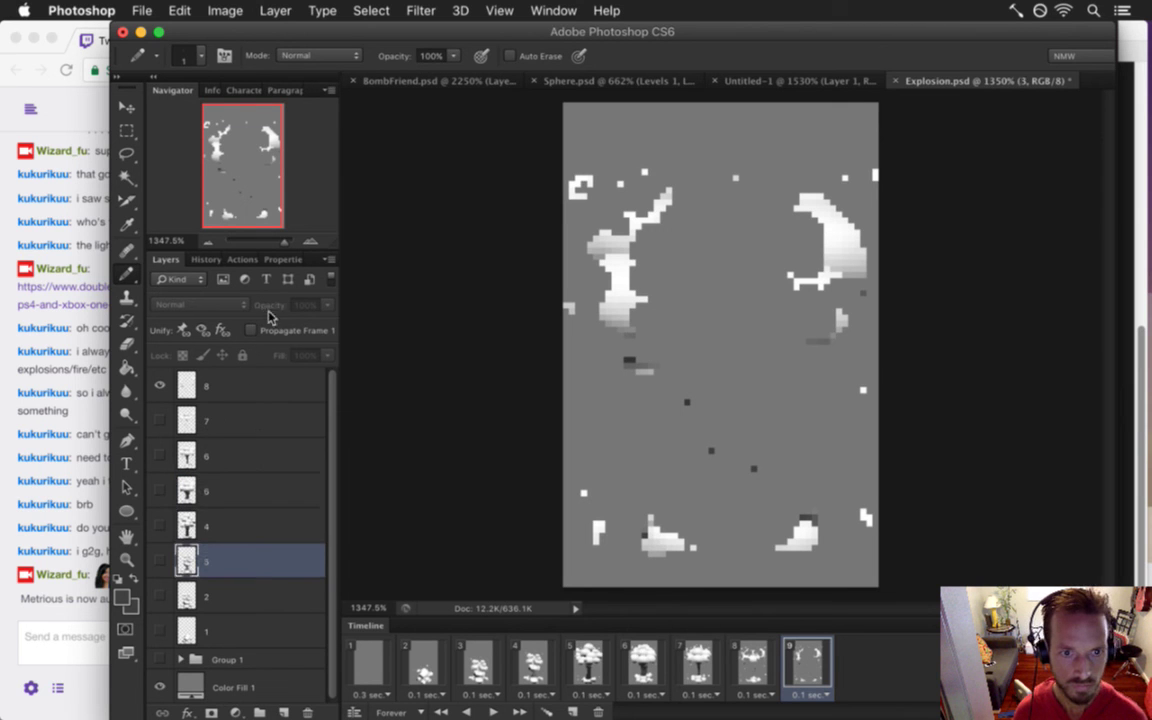
pyautogui.click(236, 593)
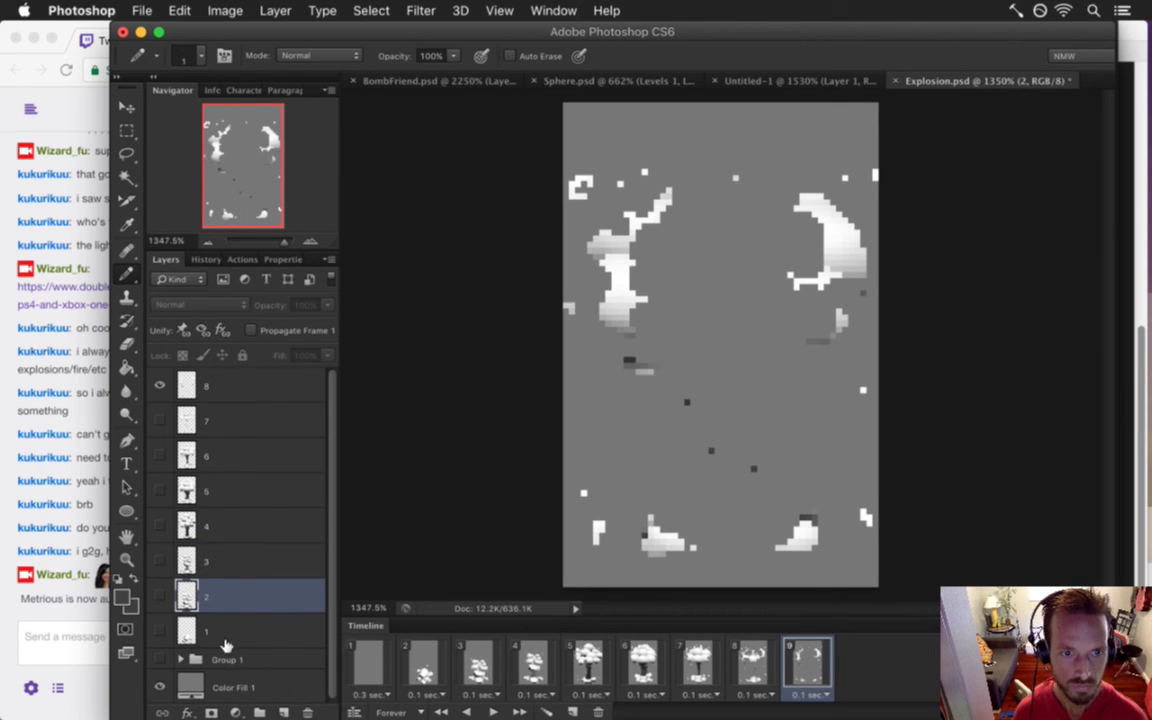
pyautogui.click(229, 631)
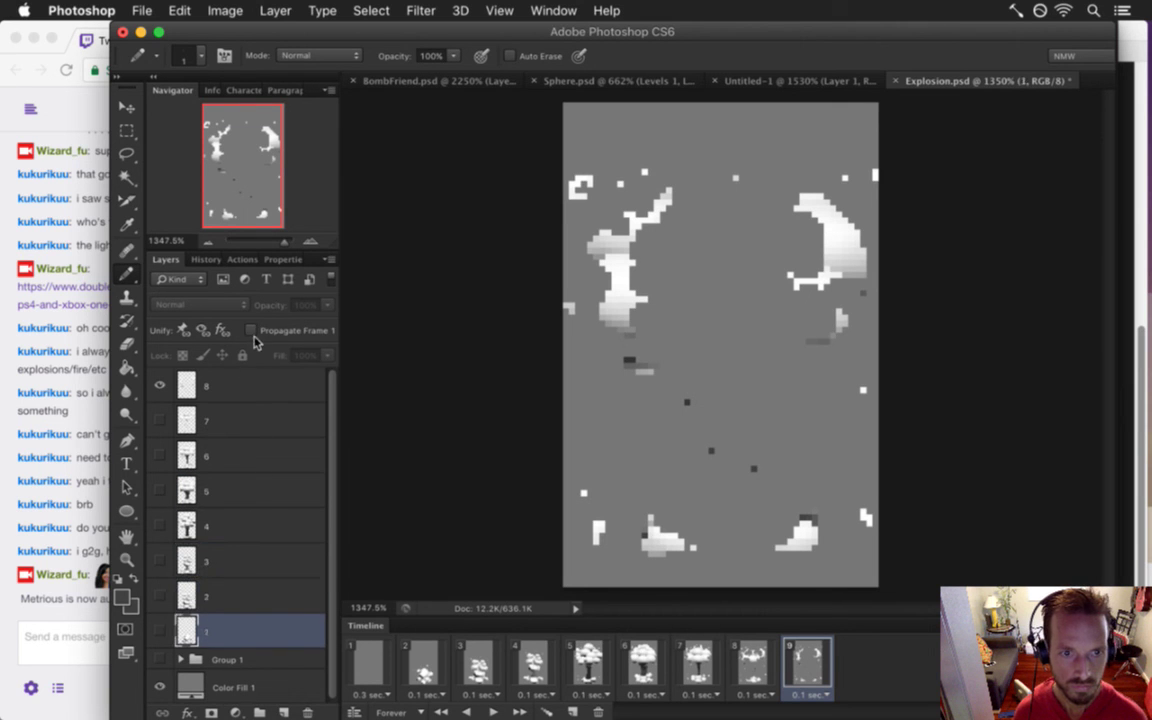
pyautogui.click(232, 684)
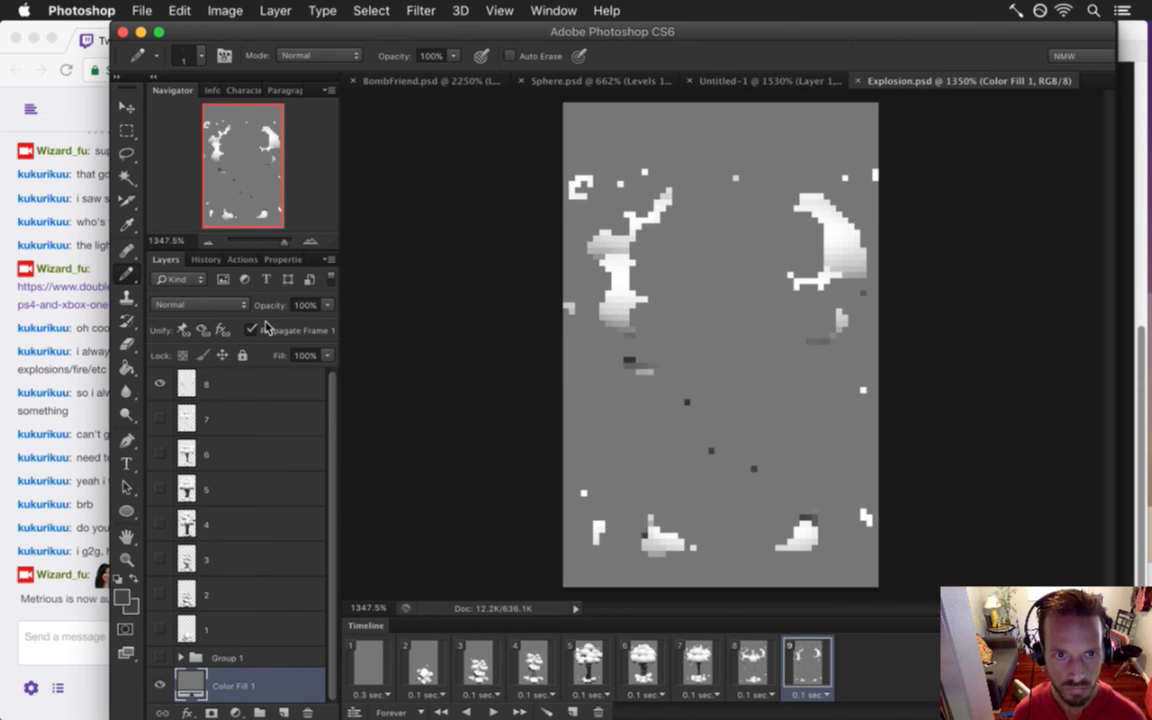
pyautogui.click(227, 657)
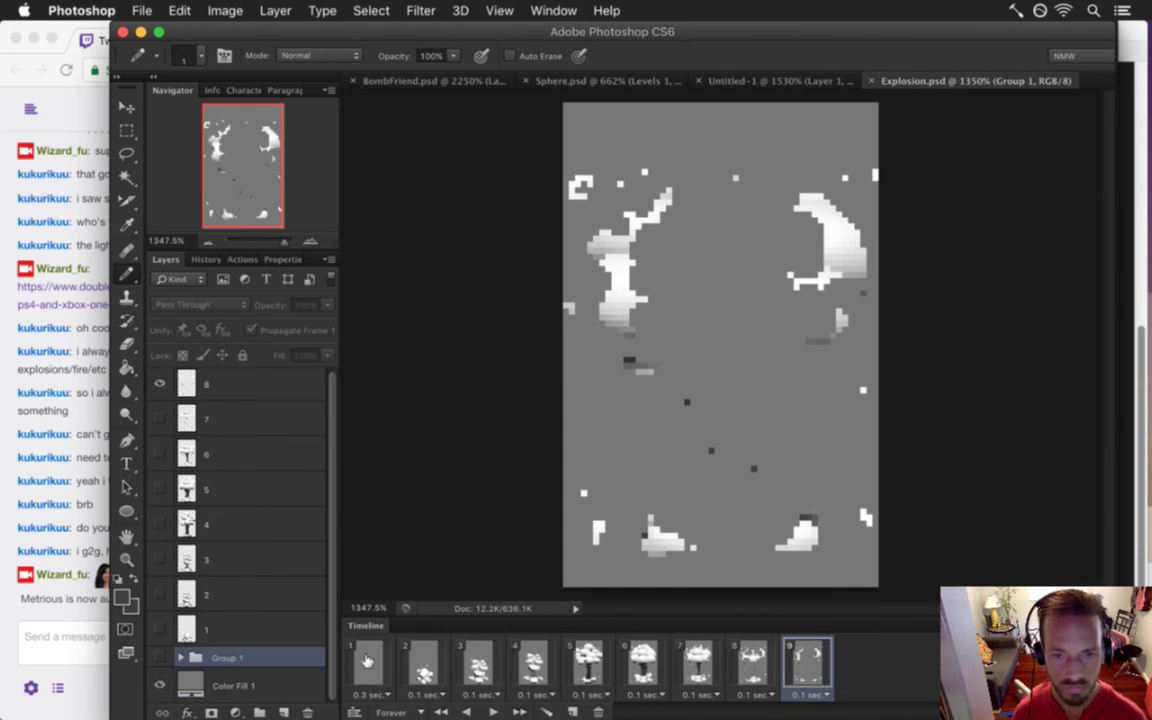
# Step through timeline frames 3 to 8 to check each frame's layer, comparing frames 7 and 8 repeatedly
pyautogui.click(470, 662)
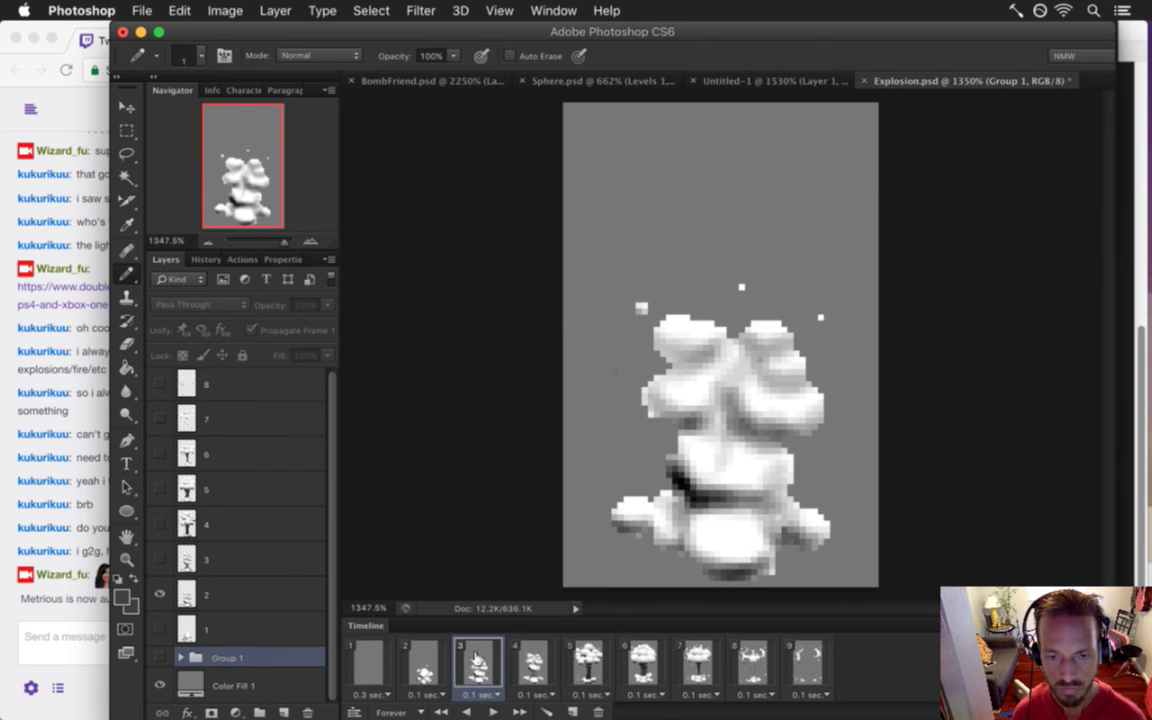
pyautogui.click(532, 662)
pyautogui.click(587, 662)
pyautogui.click(641, 660)
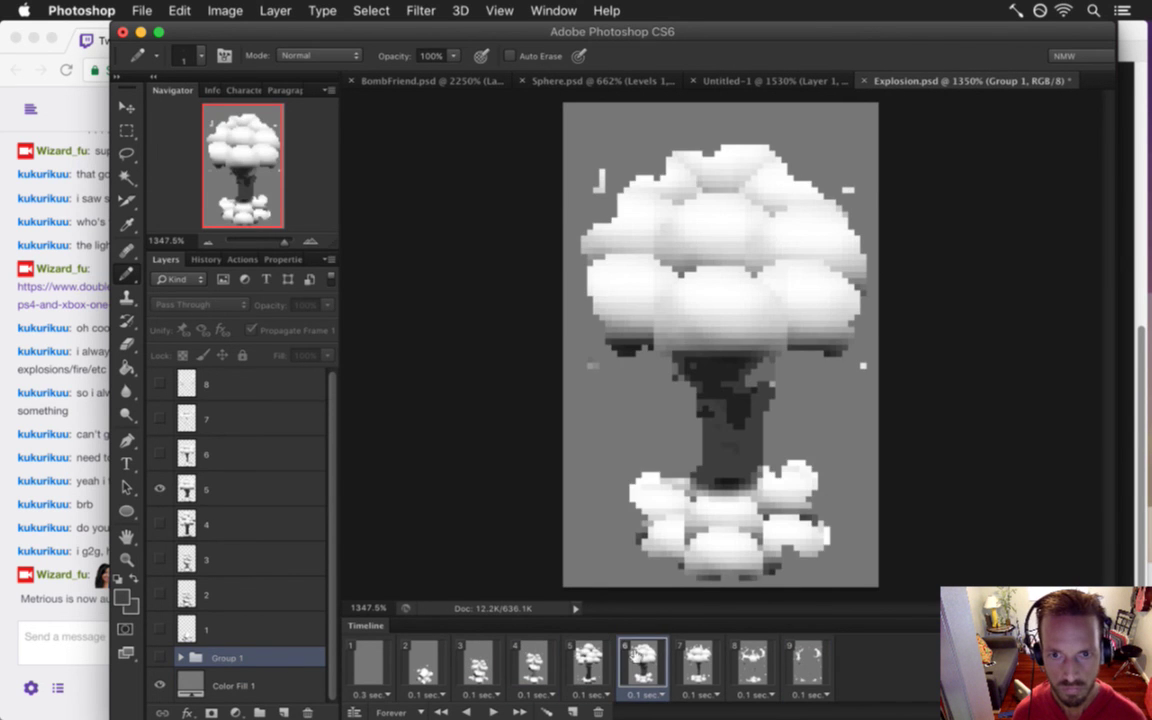
pyautogui.click(697, 660)
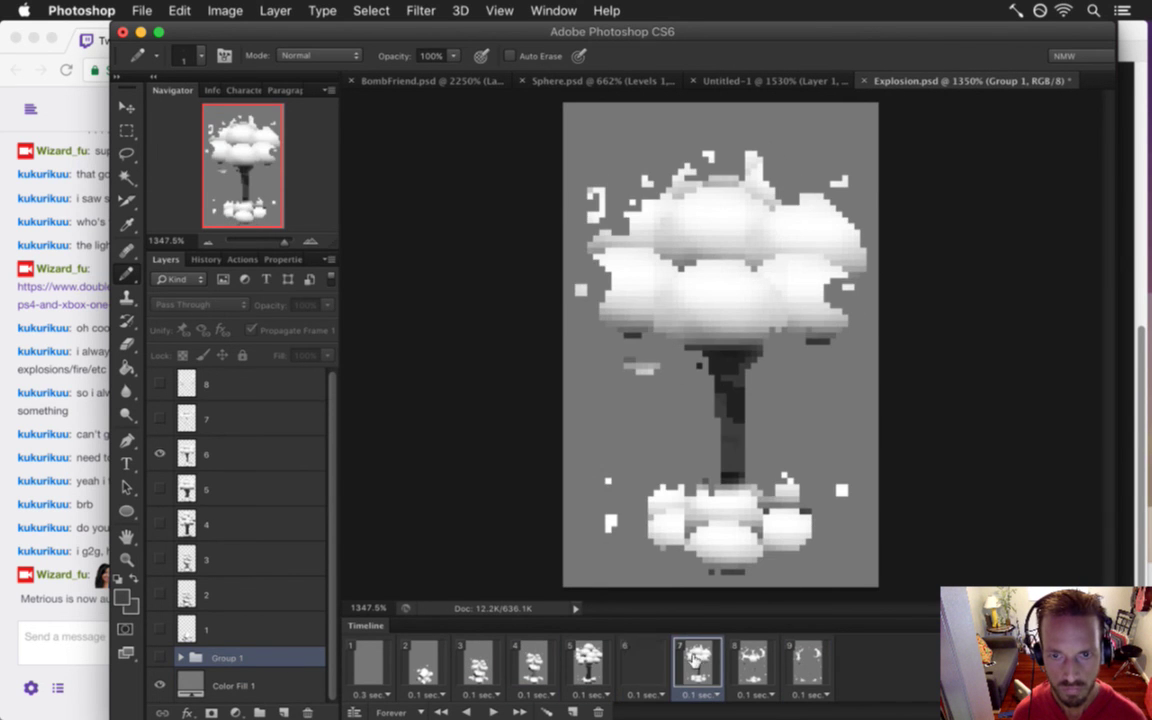
pyautogui.click(751, 664)
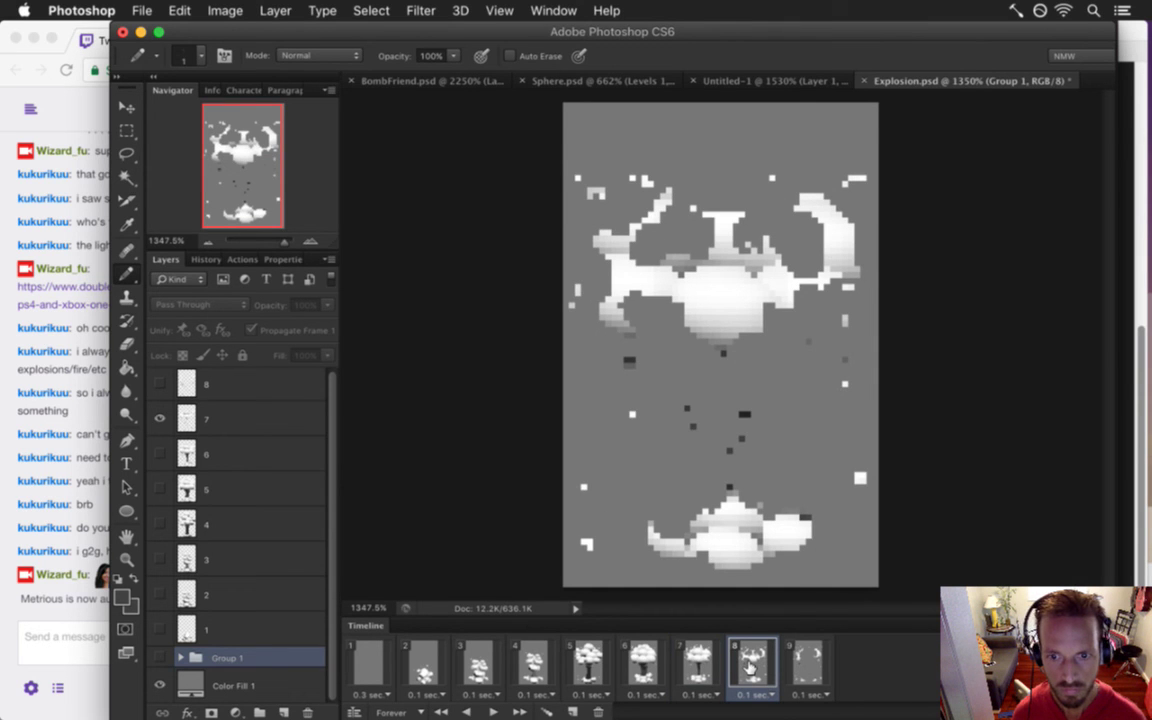
pyautogui.click(704, 667)
pyautogui.click(746, 667)
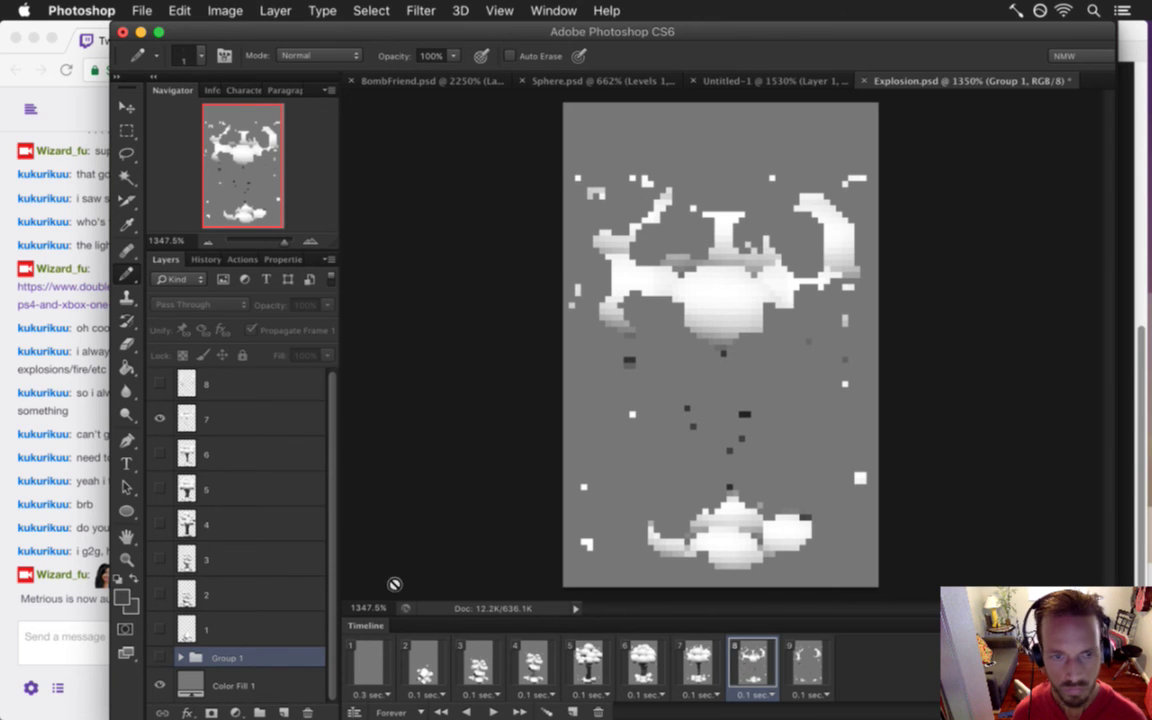
pyautogui.click(695, 657)
pyautogui.click(751, 662)
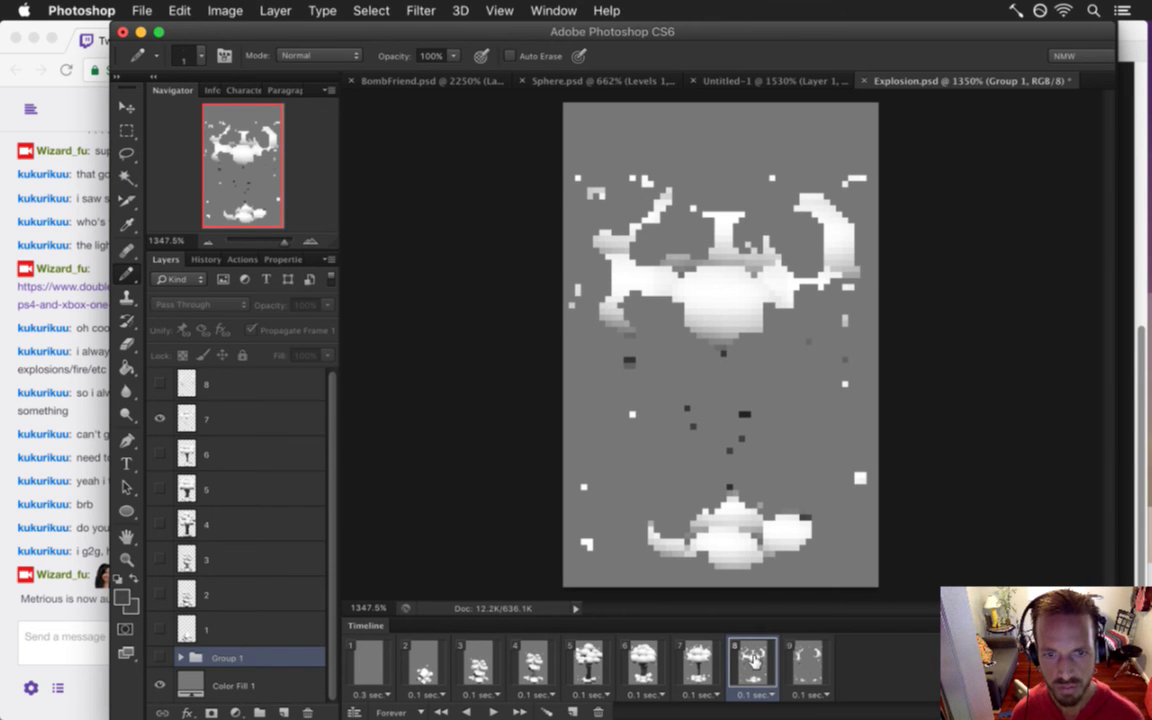
# Show layer 6 in frame 8 at 15% opacity and compare the result with frames 7 and 9
pyautogui.click(215, 454)
pyautogui.click(159, 453)
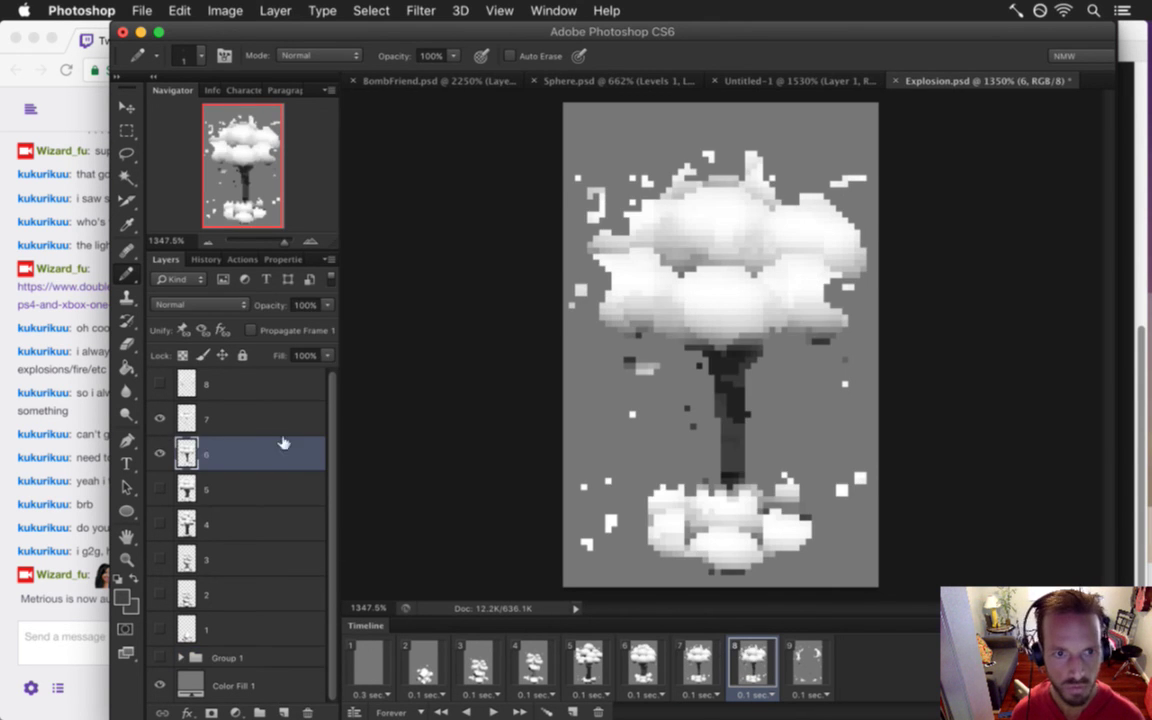
pyautogui.moveTo(331, 307); pyautogui.dragTo(253, 325)
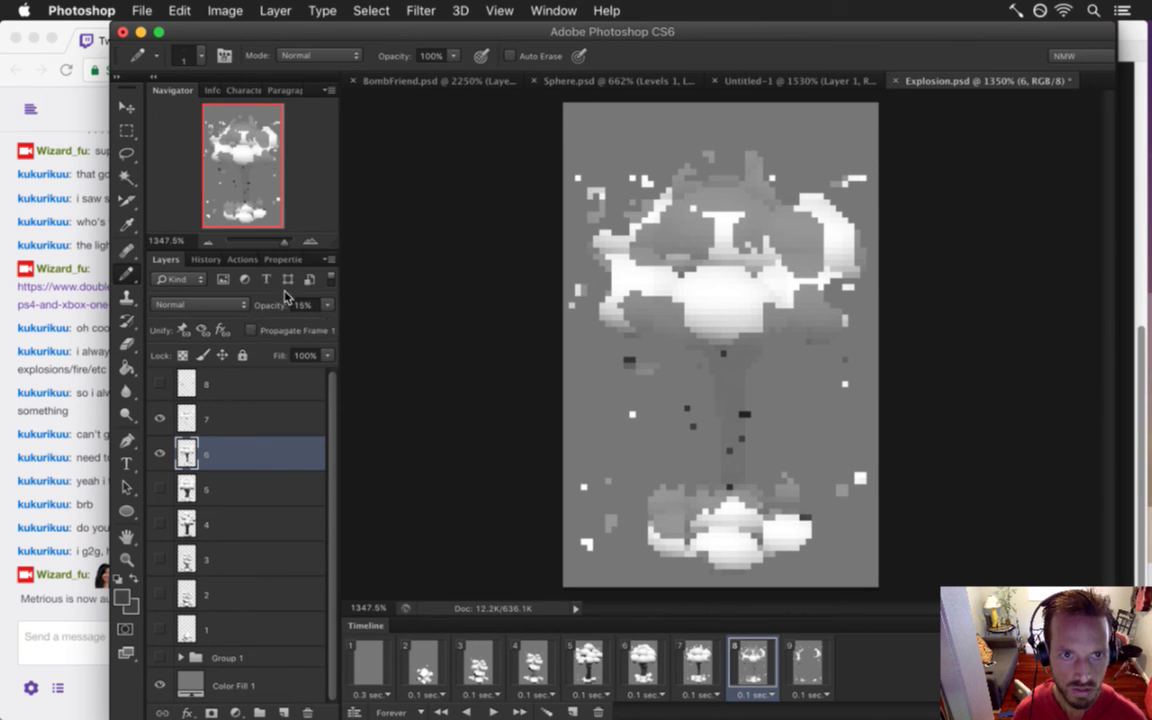
pyautogui.click(698, 665)
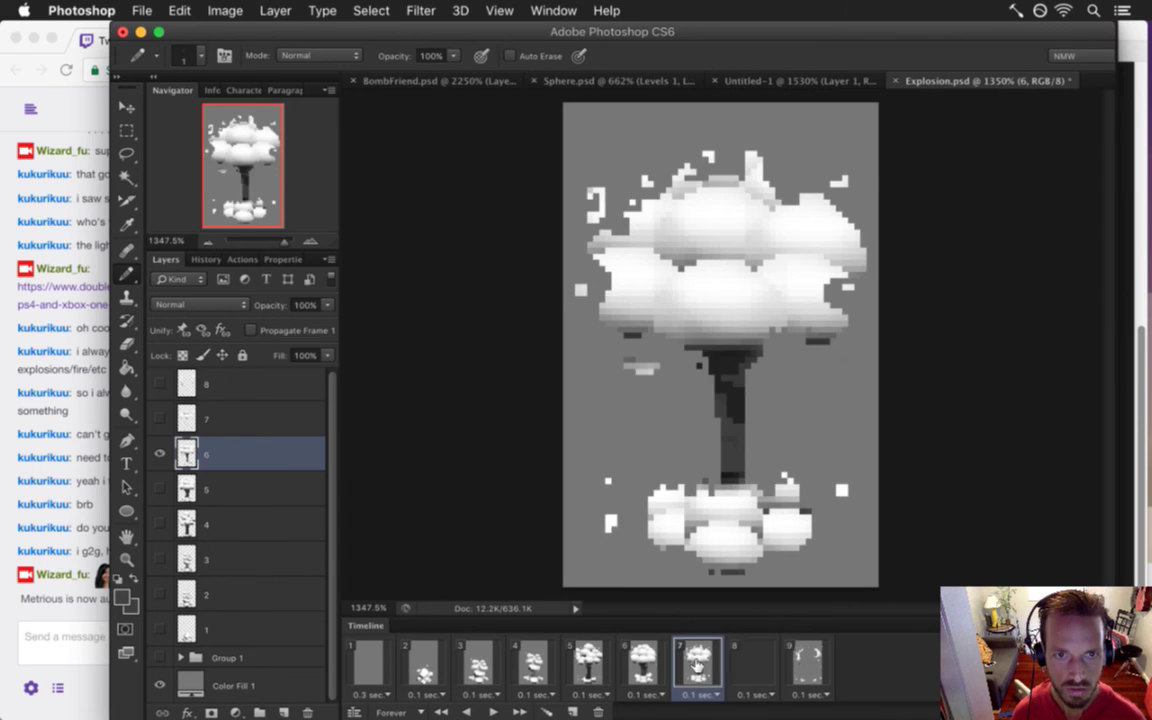
pyautogui.click(754, 662)
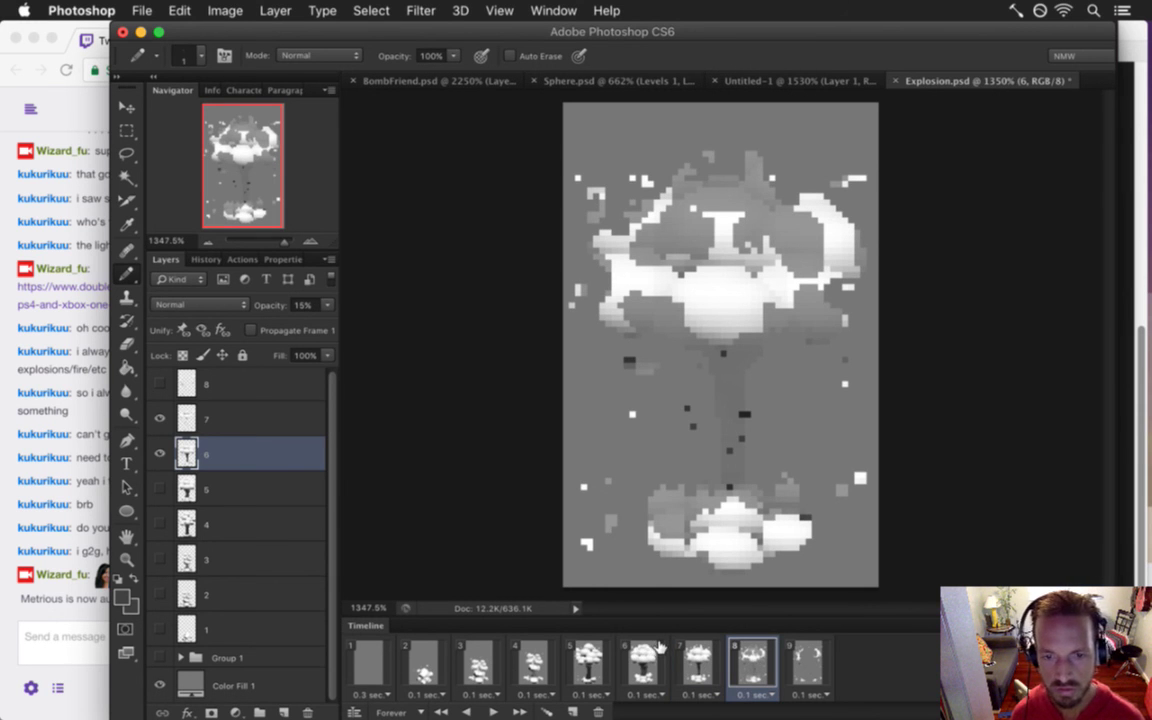
pyautogui.click(808, 660)
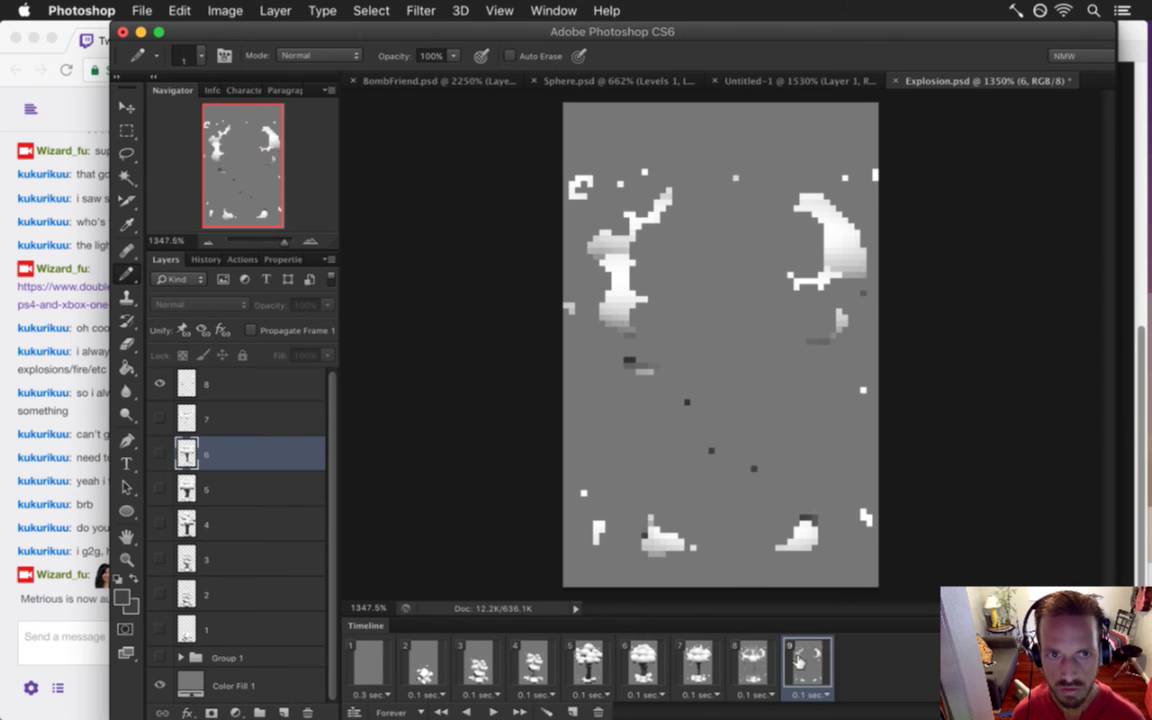
# Show layer 7 in frame 9 and set its opacity to 15%
pyautogui.click(184, 418)
pyautogui.click(159, 418)
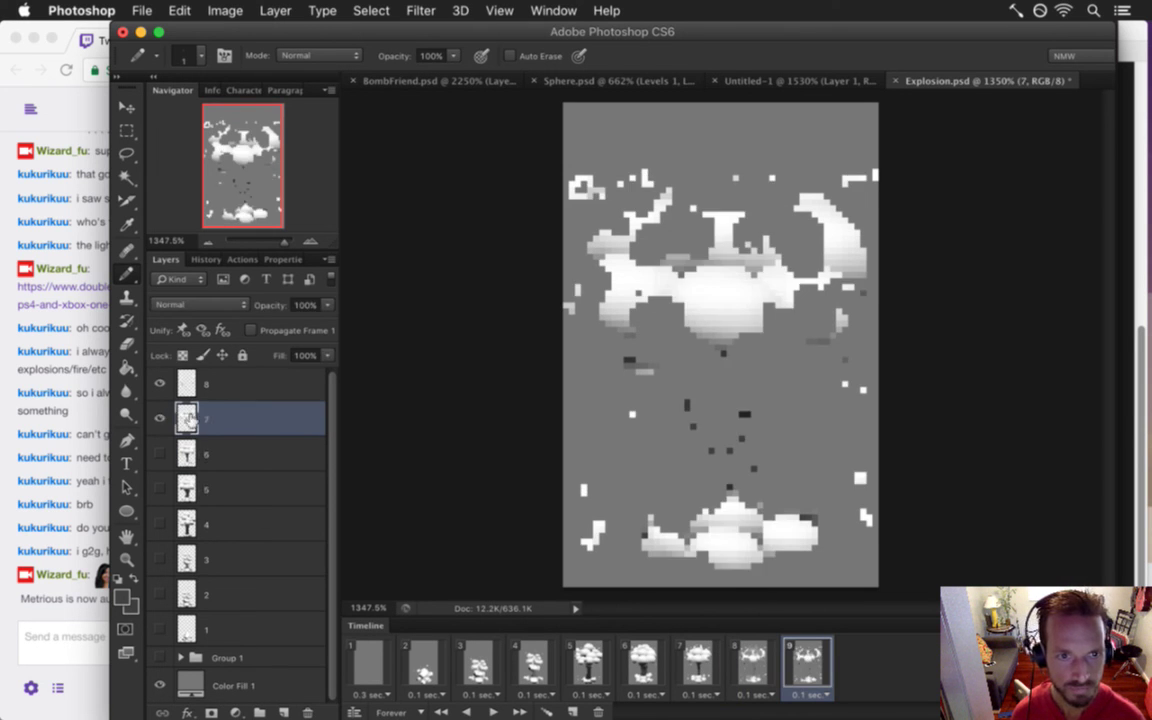
pyautogui.click(330, 305)
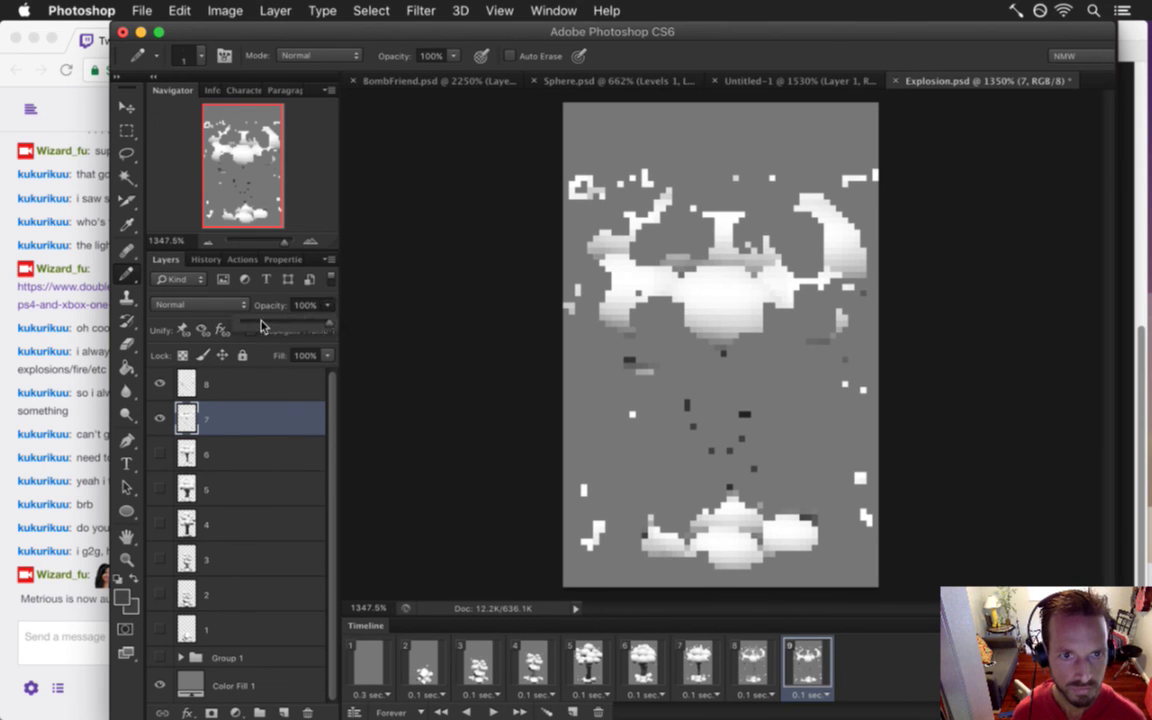
pyautogui.click(262, 326)
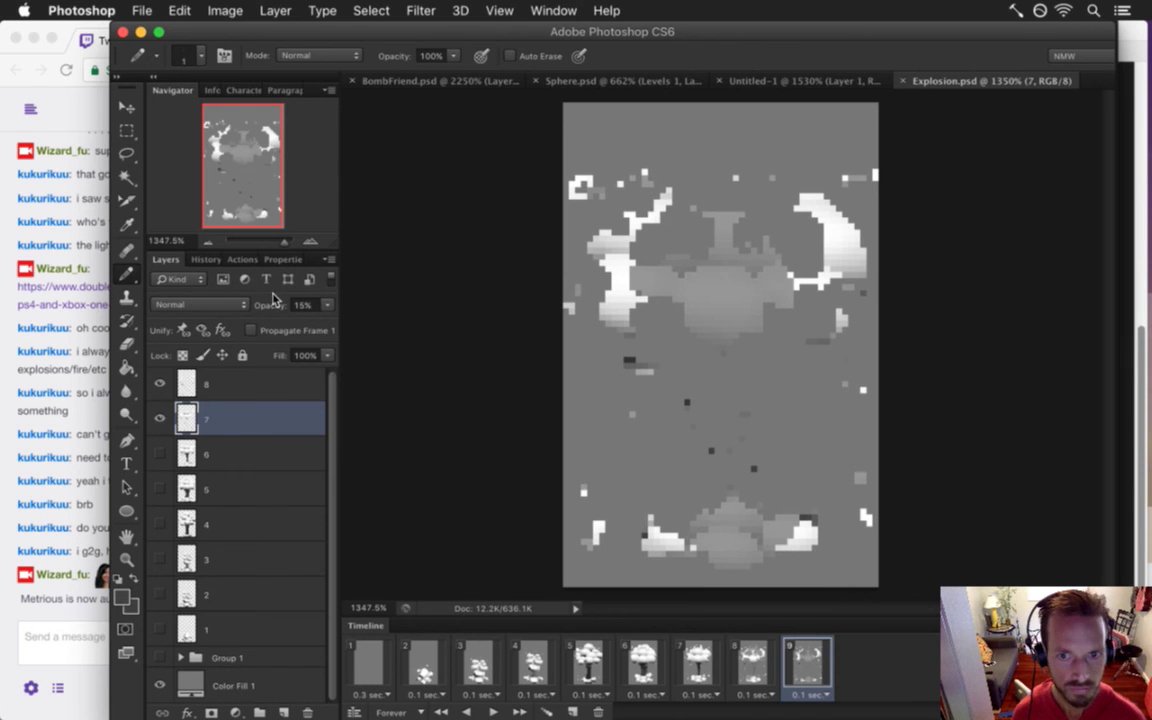
# Show layer 6 in frame 9 and set its opacity to 4%
pyautogui.click(214, 453)
pyautogui.click(159, 453)
pyautogui.click(327, 305)
pyautogui.click(249, 321)
pyautogui.moveTo(249, 321); pyautogui.dragTo(241, 321)
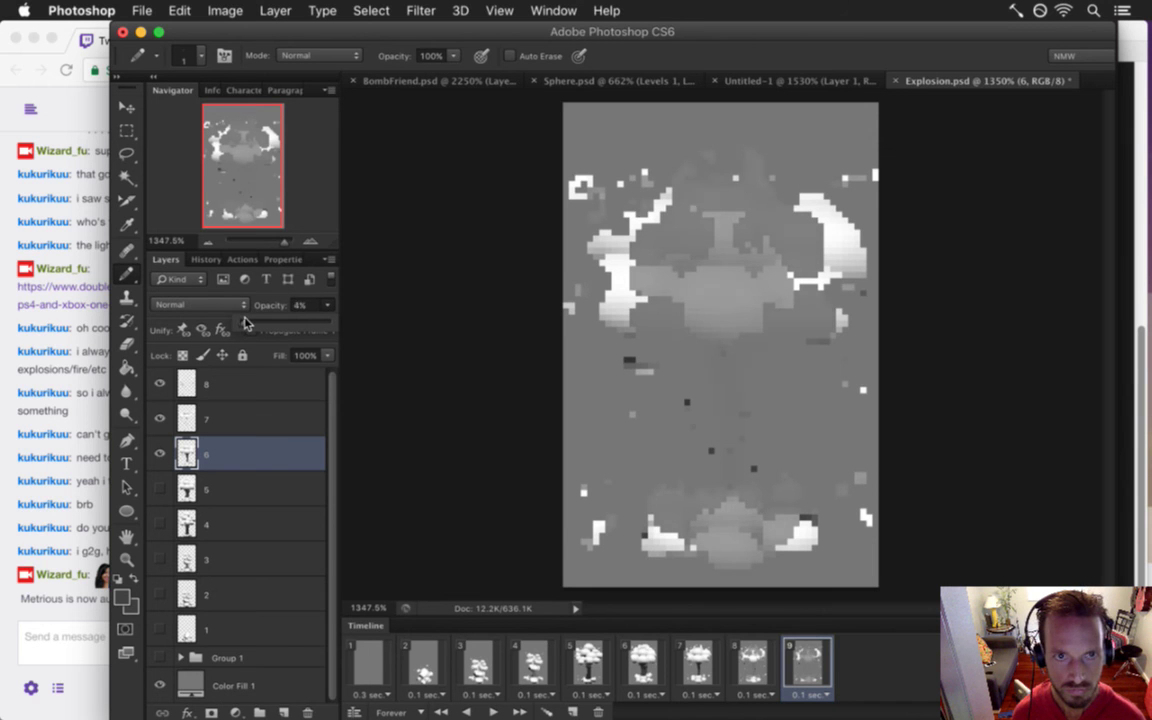
pyautogui.moveTo(245, 322); pyautogui.dragTo(245, 322)
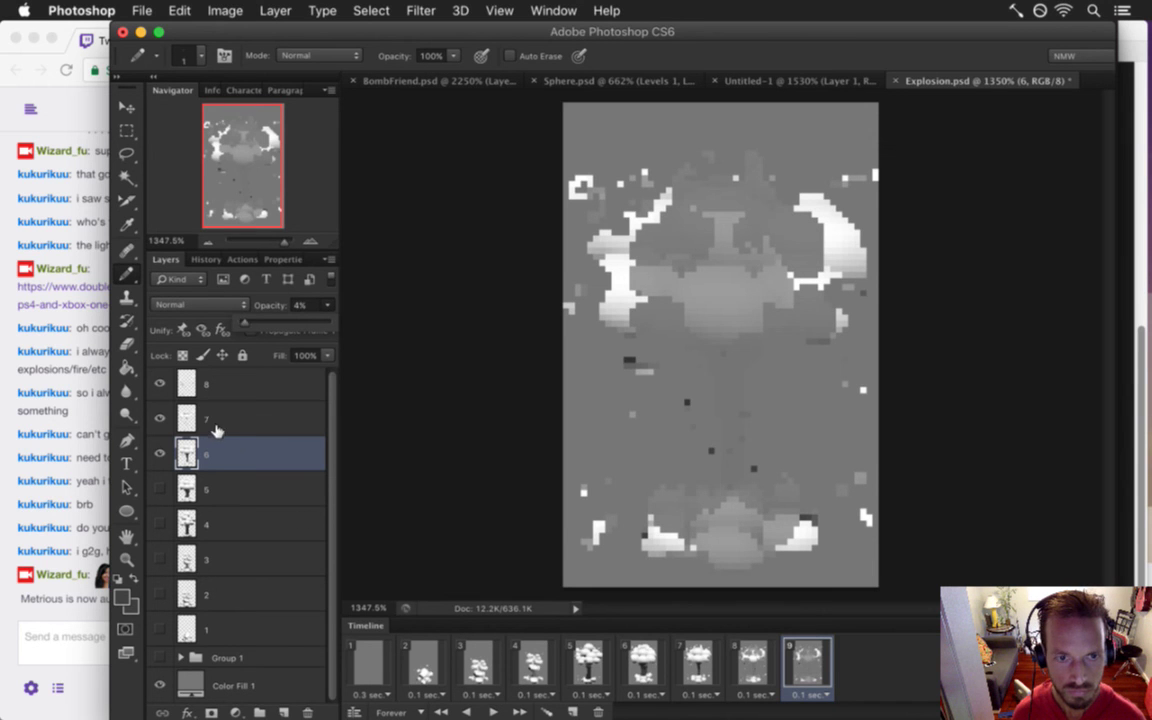
# Compare frames 8 and 9, and duplicate frame 9 as frame 10 in the timeline
pyautogui.click(249, 425)
pyautogui.click(768, 657)
pyautogui.click(824, 664)
pyautogui.click(572, 712)
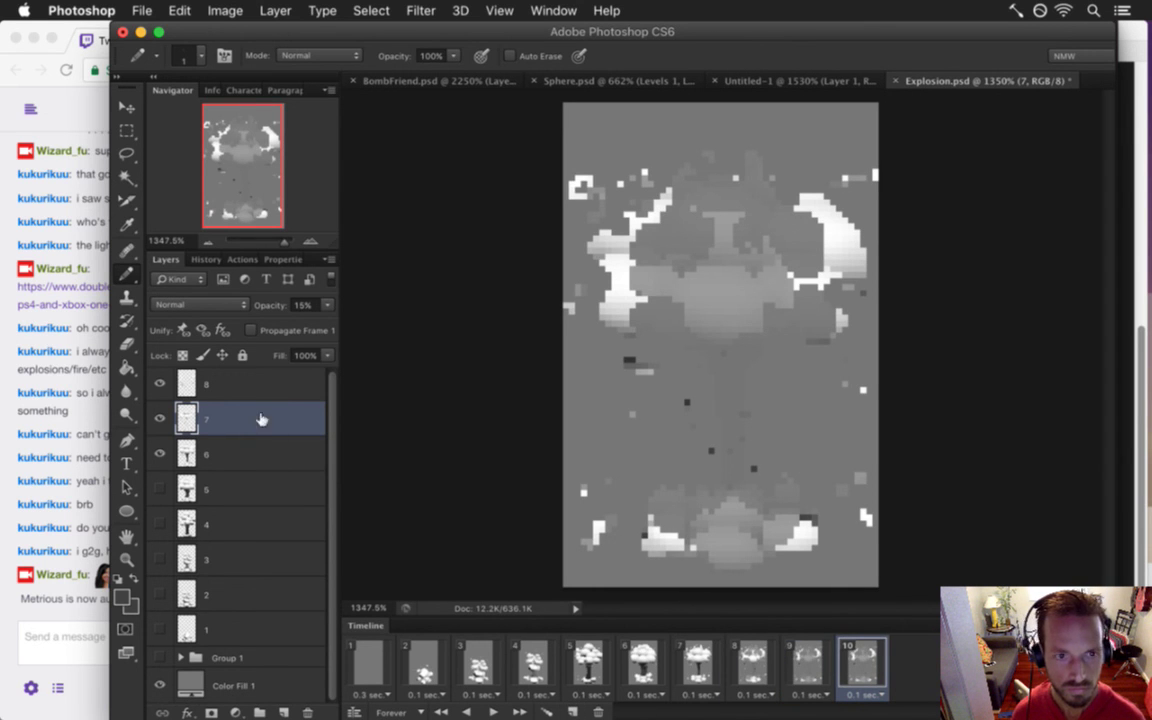
# Set layer 8's opacity to 33% in frame 10
pyautogui.click(245, 383)
pyautogui.click(328, 305)
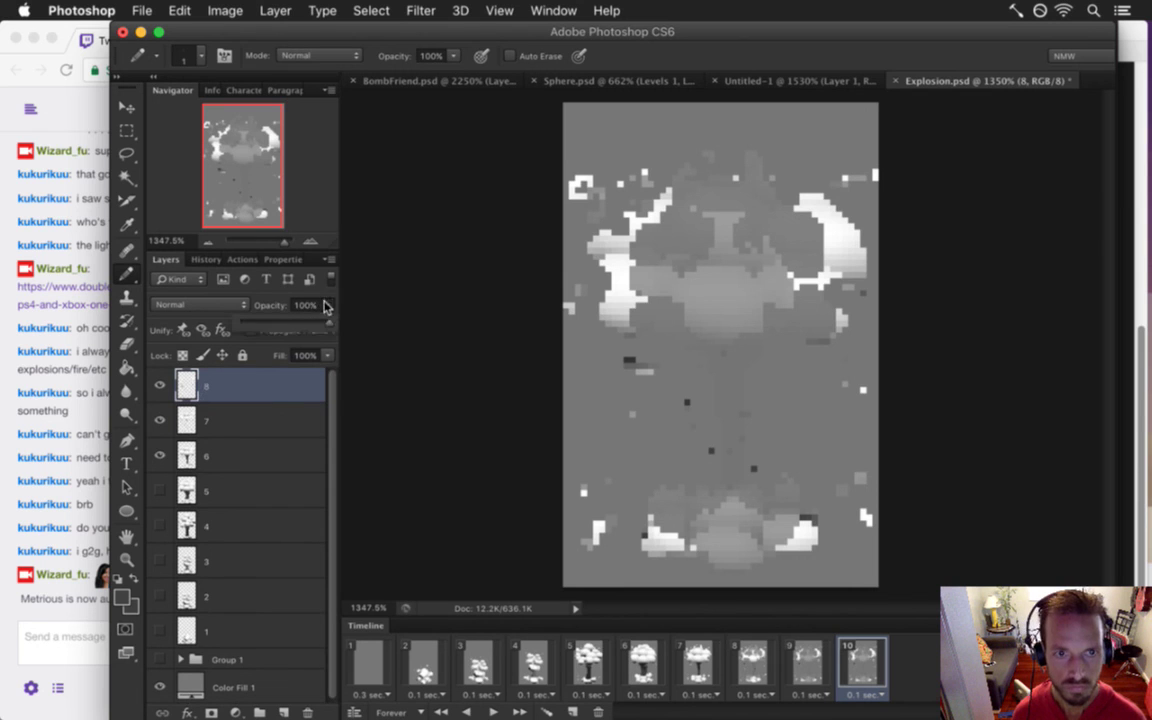
pyautogui.click(283, 323)
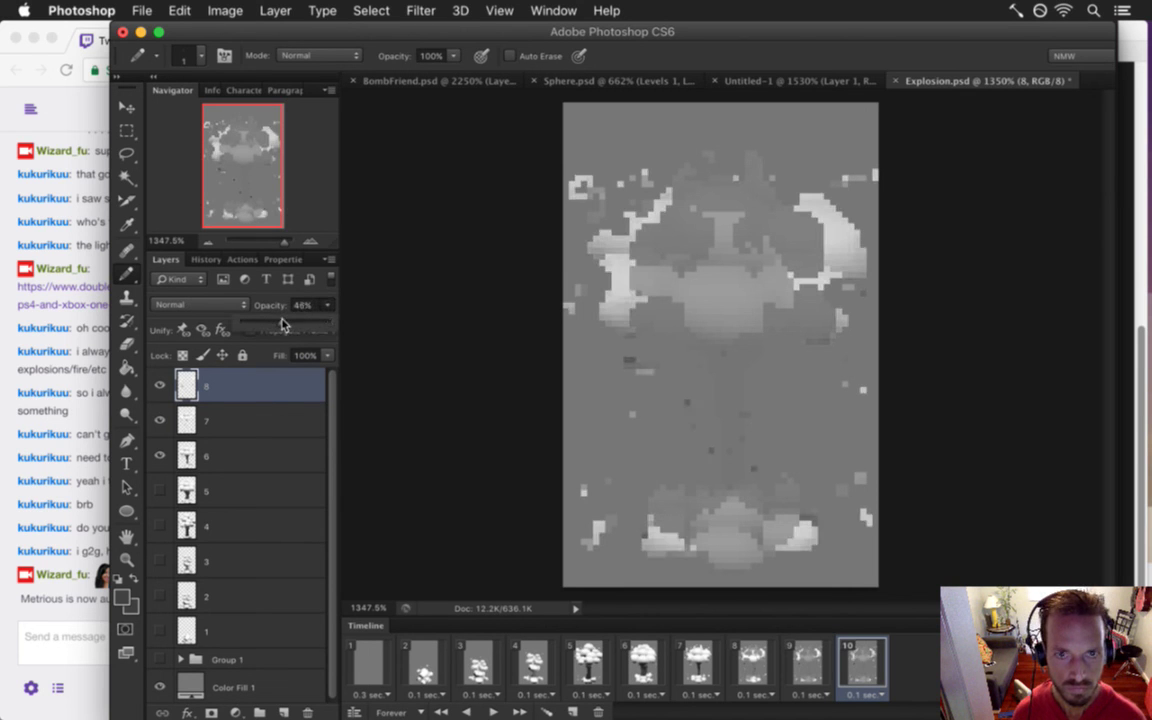
pyautogui.moveTo(283, 323); pyautogui.dragTo(270, 323)
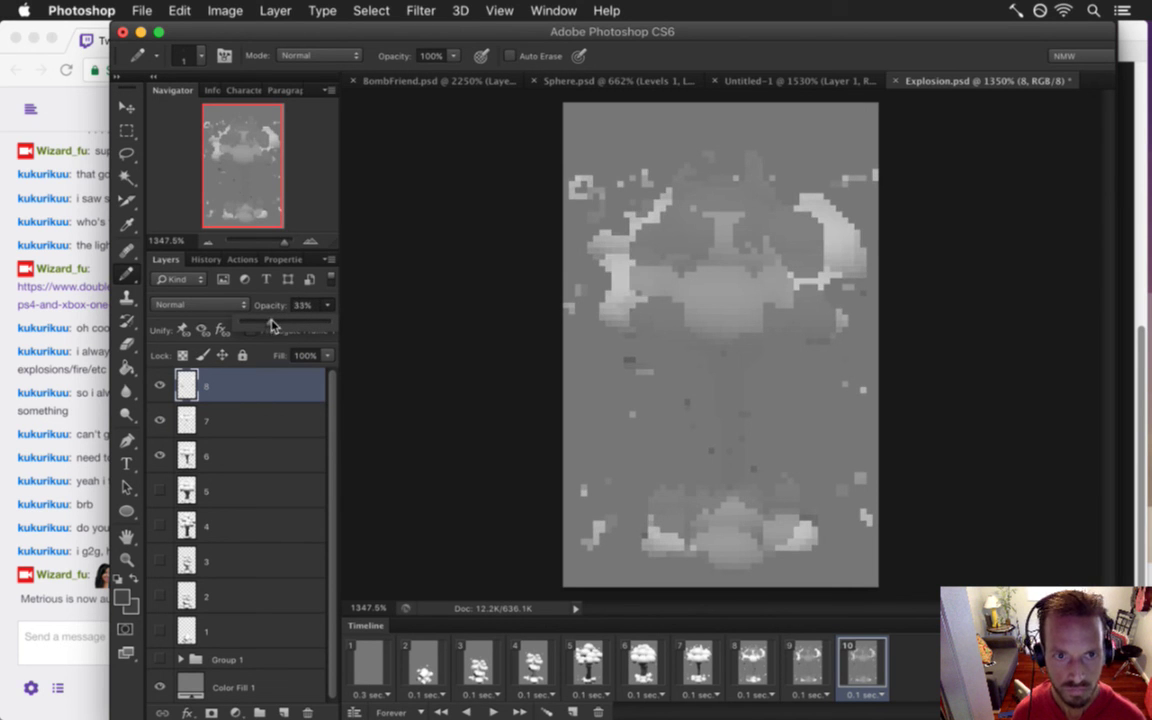
# Lower layer 7's opacity to 4% in frame 10
pyautogui.click(226, 419)
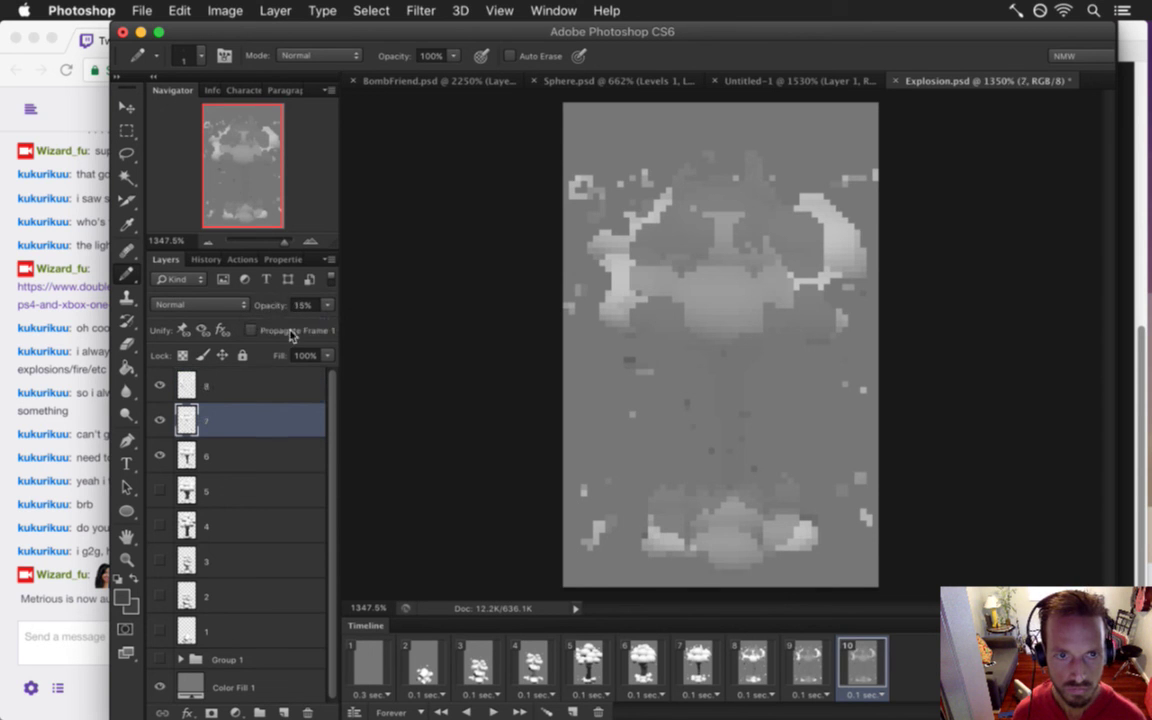
pyautogui.click(327, 306)
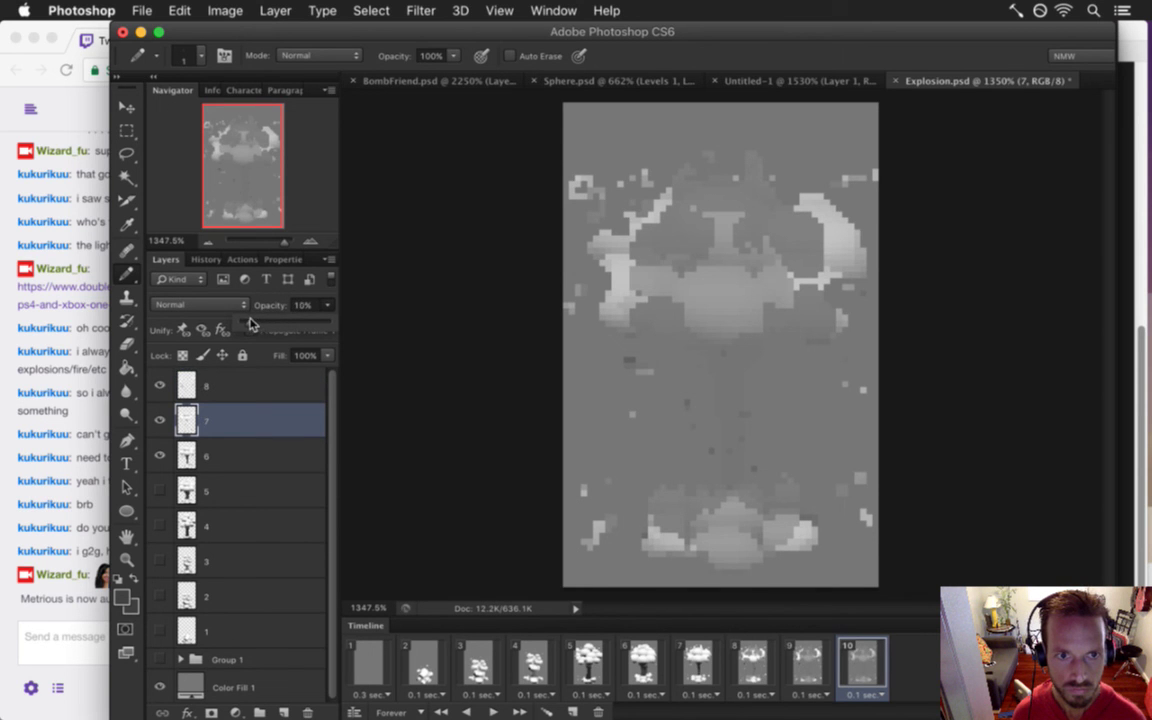
pyautogui.moveTo(250, 323); pyautogui.dragTo(246, 325)
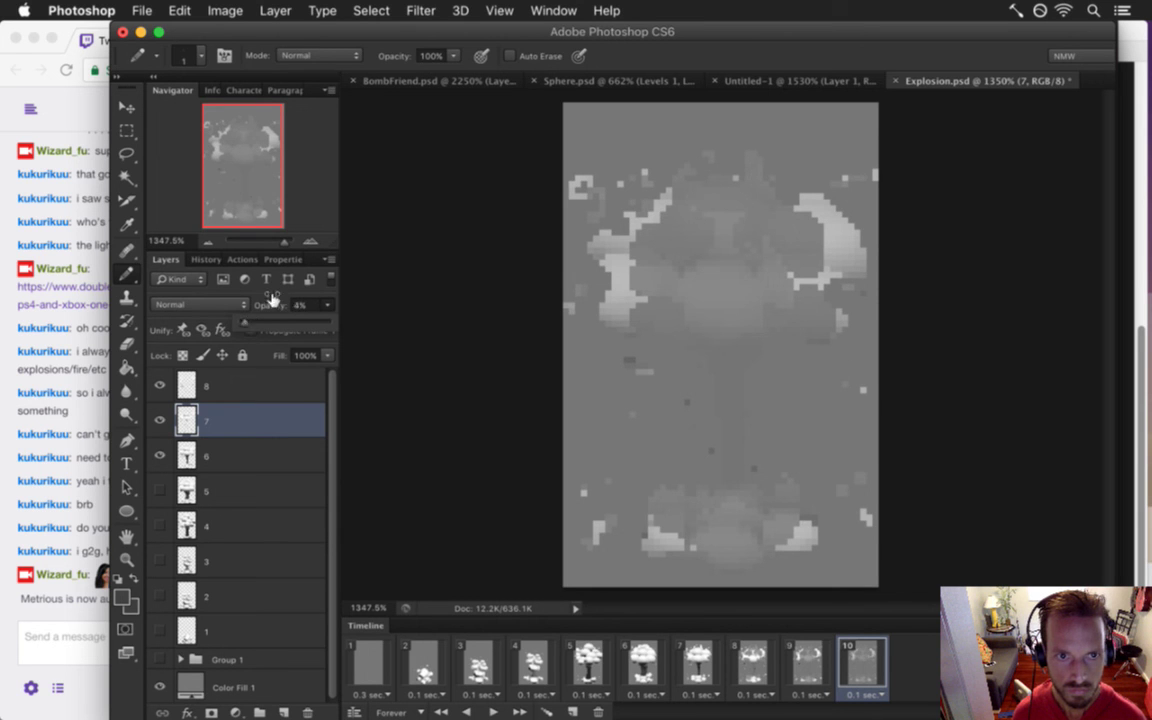
pyautogui.click(275, 302)
# Try layer 6 at 0% opacity in frame 10, hide the layer and save the file
pyautogui.click(248, 462)
pyautogui.click(332, 305)
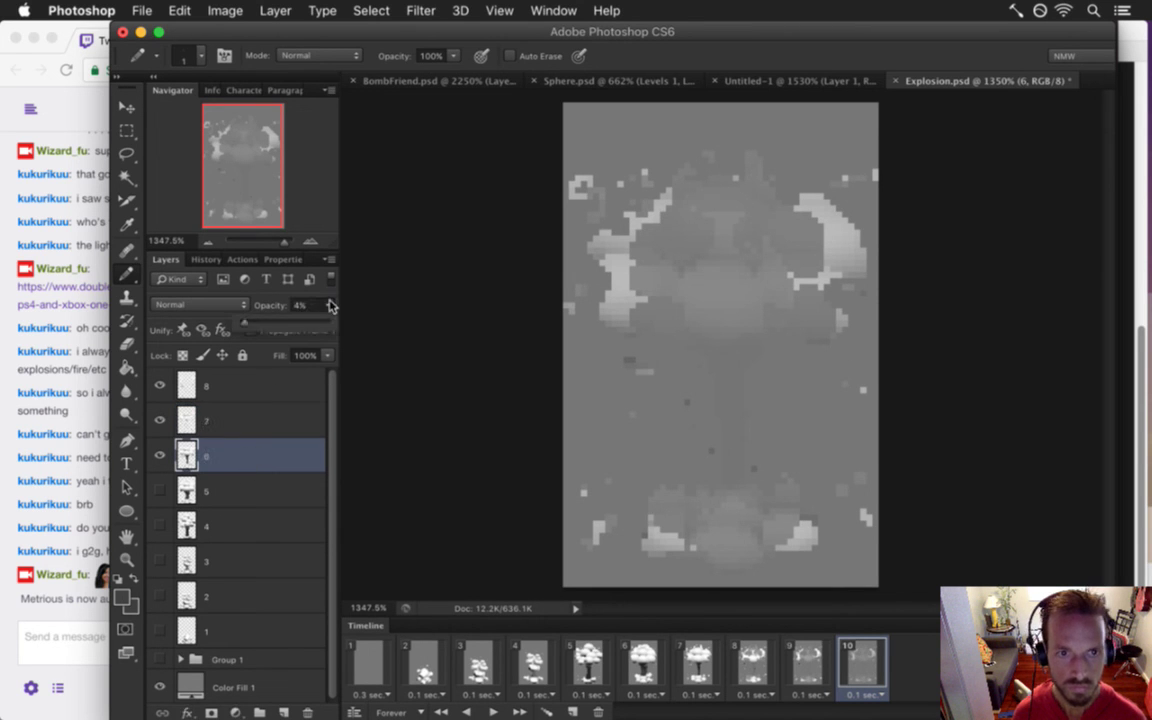
pyautogui.moveTo(245, 323); pyautogui.dragTo(248, 325)
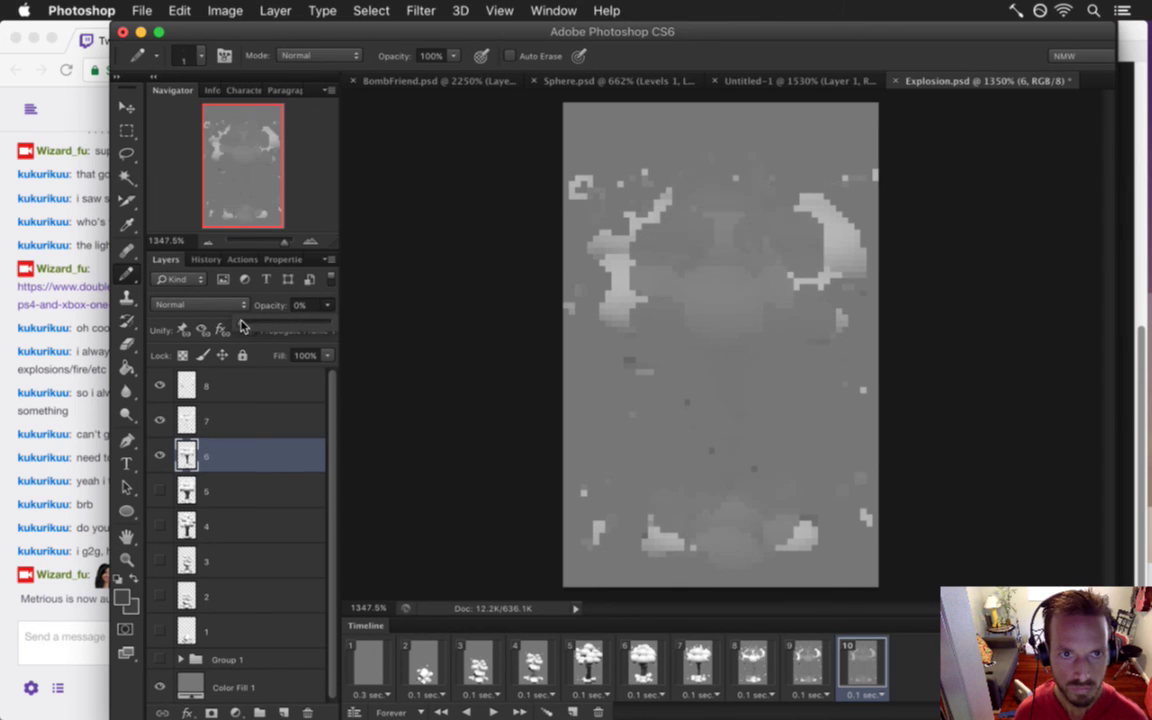
pyautogui.click(275, 300)
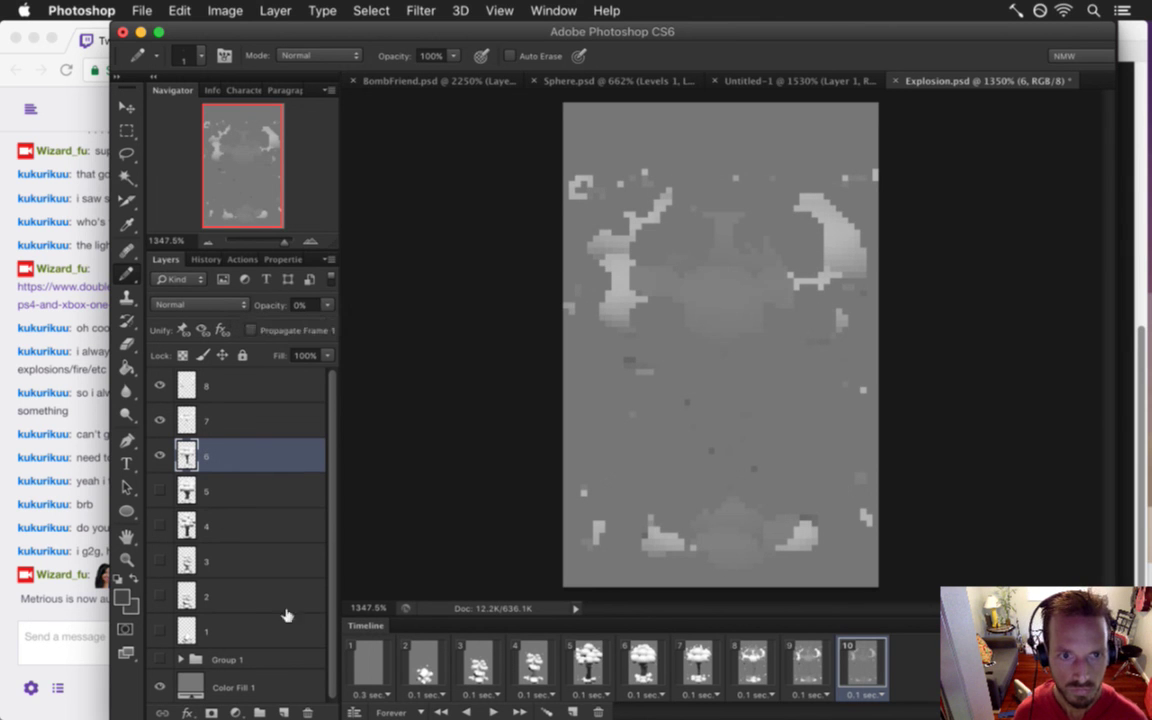
pyautogui.click(161, 457)
pyautogui.press('super+s')
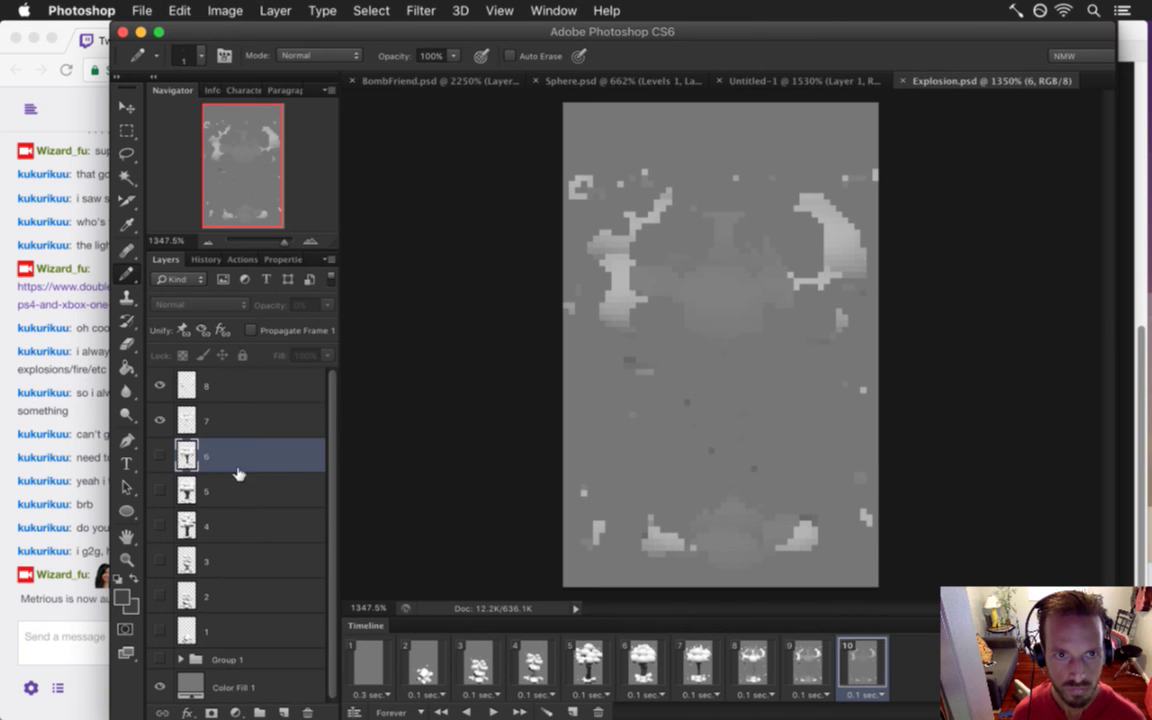
# Show layer 6 again in frame 10 at 1% opacity and save the file
pyautogui.click(159, 454)
pyautogui.moveTo(311, 307); pyautogui.dragTo(281, 312)
pyautogui.write('1')
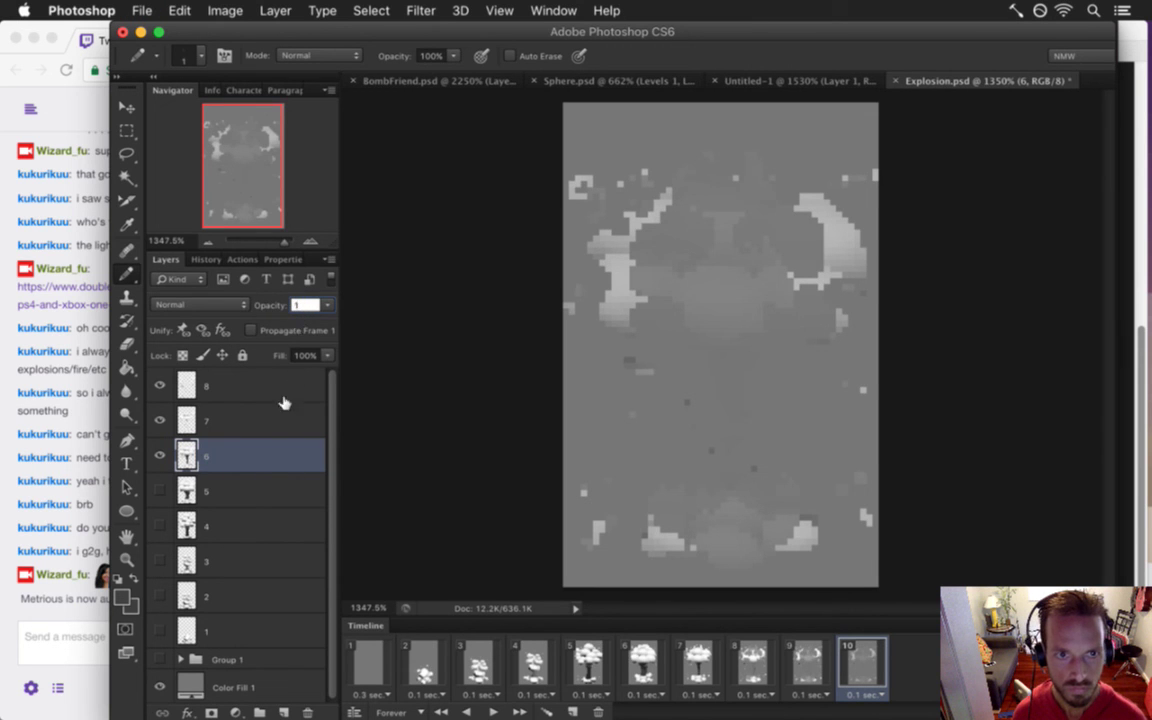
pyautogui.press('super+s')
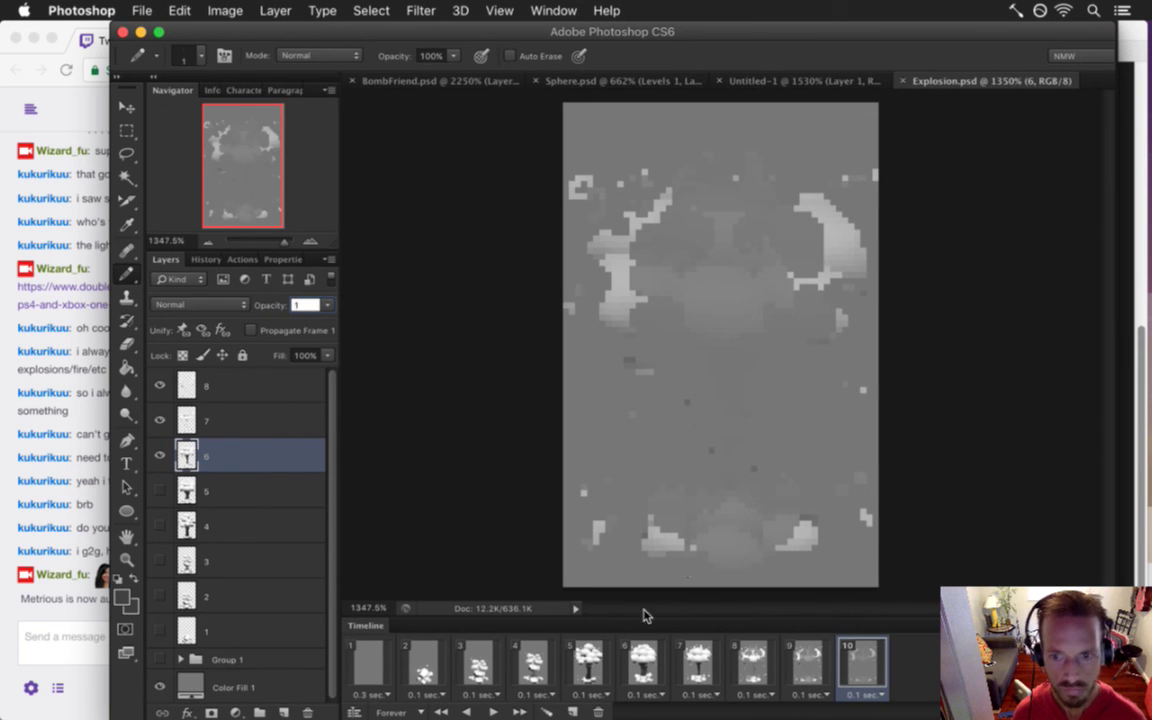
# Compare frames 9 and 10 and check layer 8's opacity in frame 10
pyautogui.click(823, 662)
pyautogui.click(867, 664)
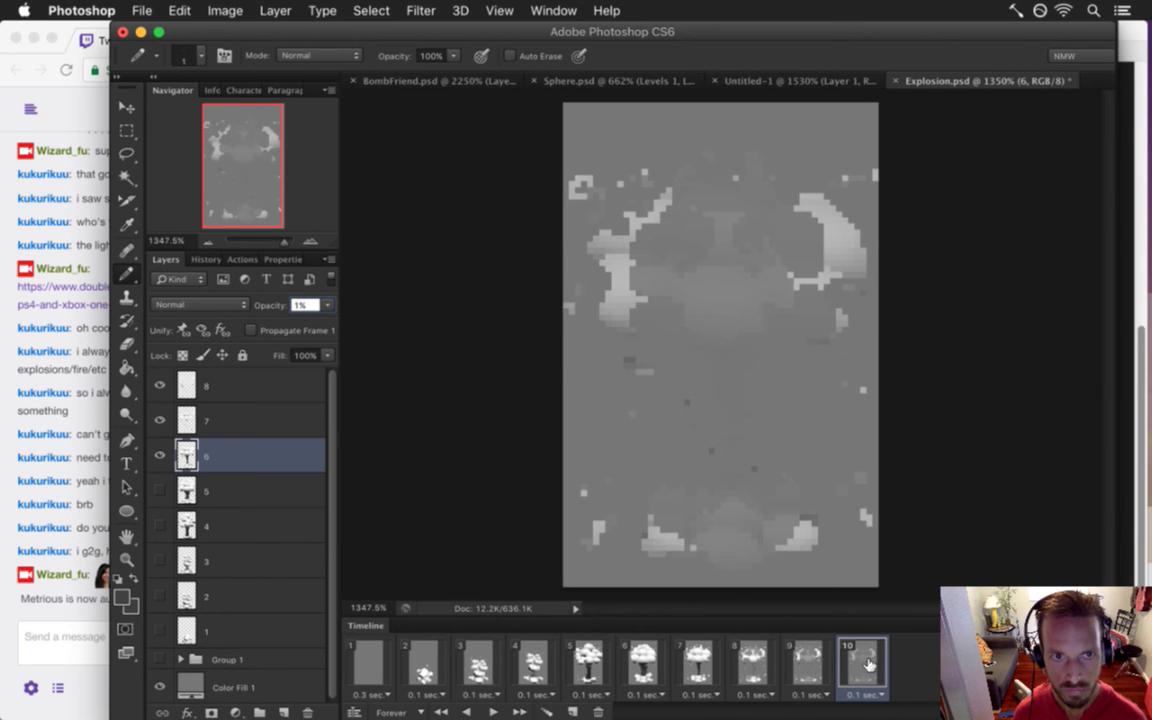
pyautogui.click(256, 393)
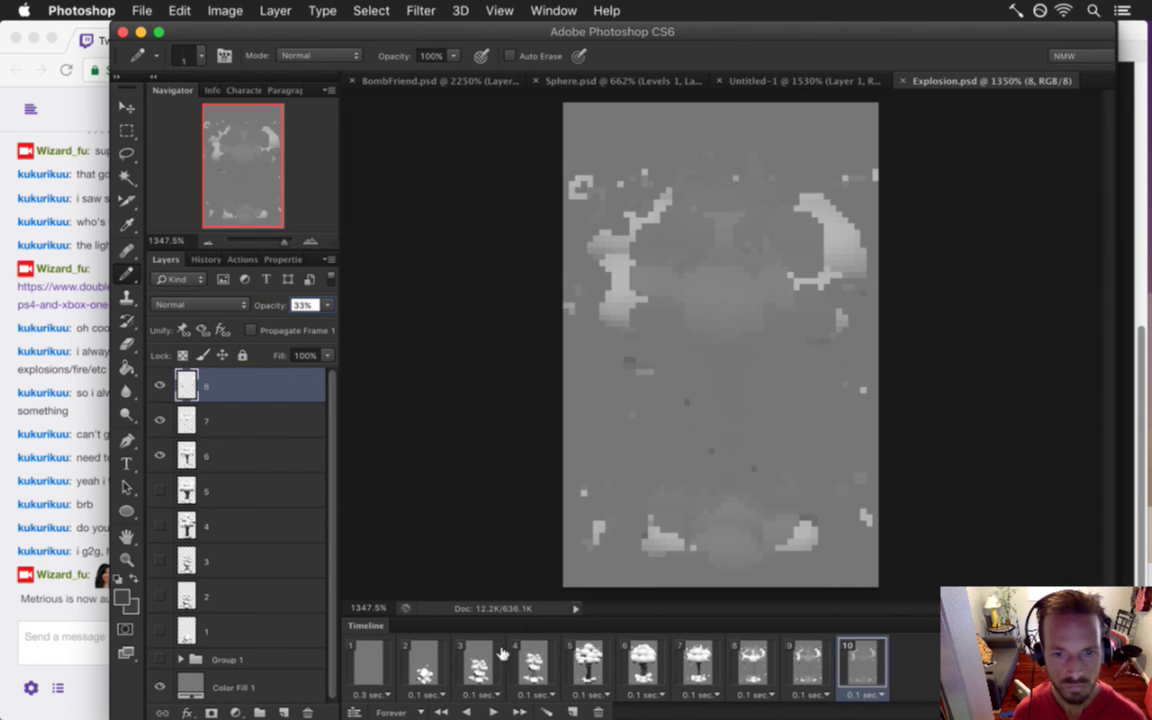
# Hide Color Fill 1 in all ten frames and render the animation as the PNG image sequence Explosion.png into the NoShadow folder
pyautogui.keyDown('shift'); pyautogui.click(368, 662); pyautogui.keyUp('shift')
pyautogui.click(160, 686)
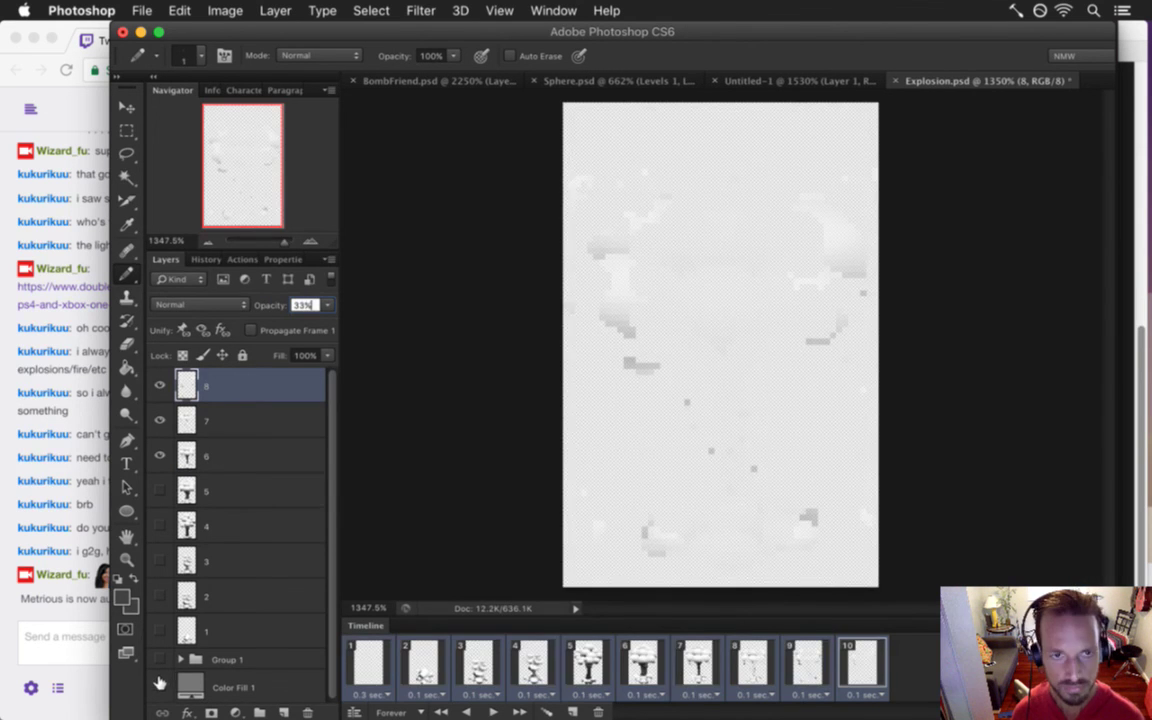
pyautogui.press('alt+shift+super+r')
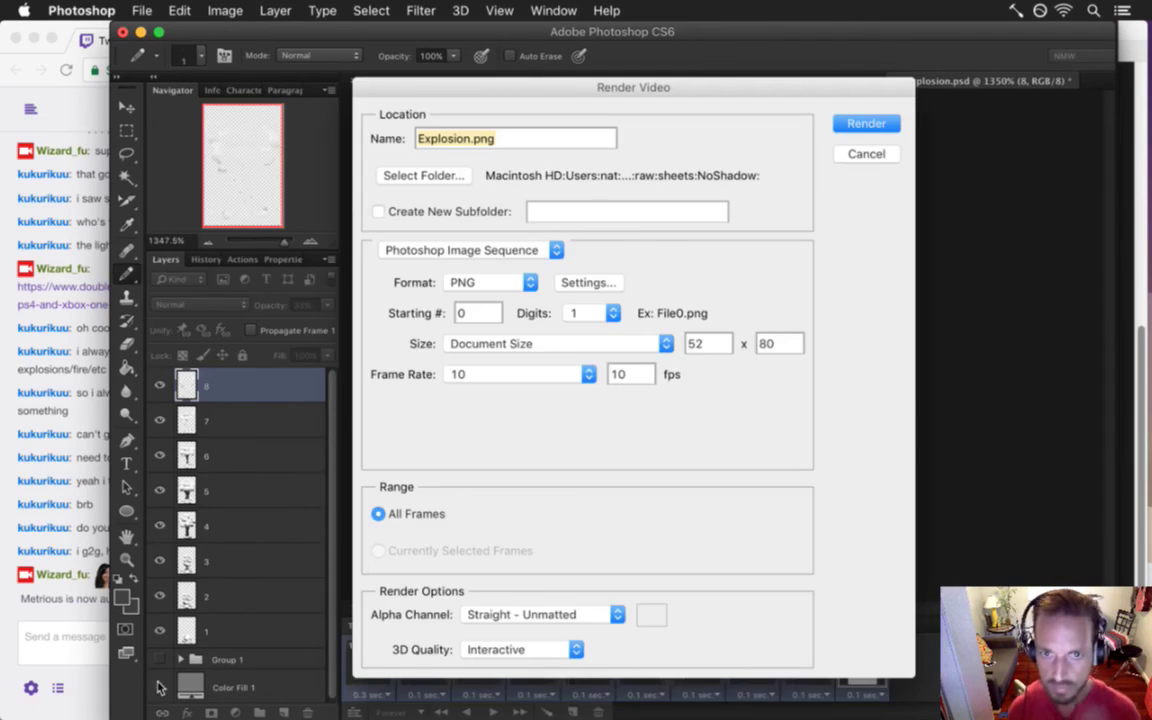
pyautogui.press('Return')
# Switch to iTerm2 to rebuild Songbringer and bring the running game to the front
pyautogui.press('super+Tab')
pyautogui.press('F5')
pyautogui.press('super+Tab')
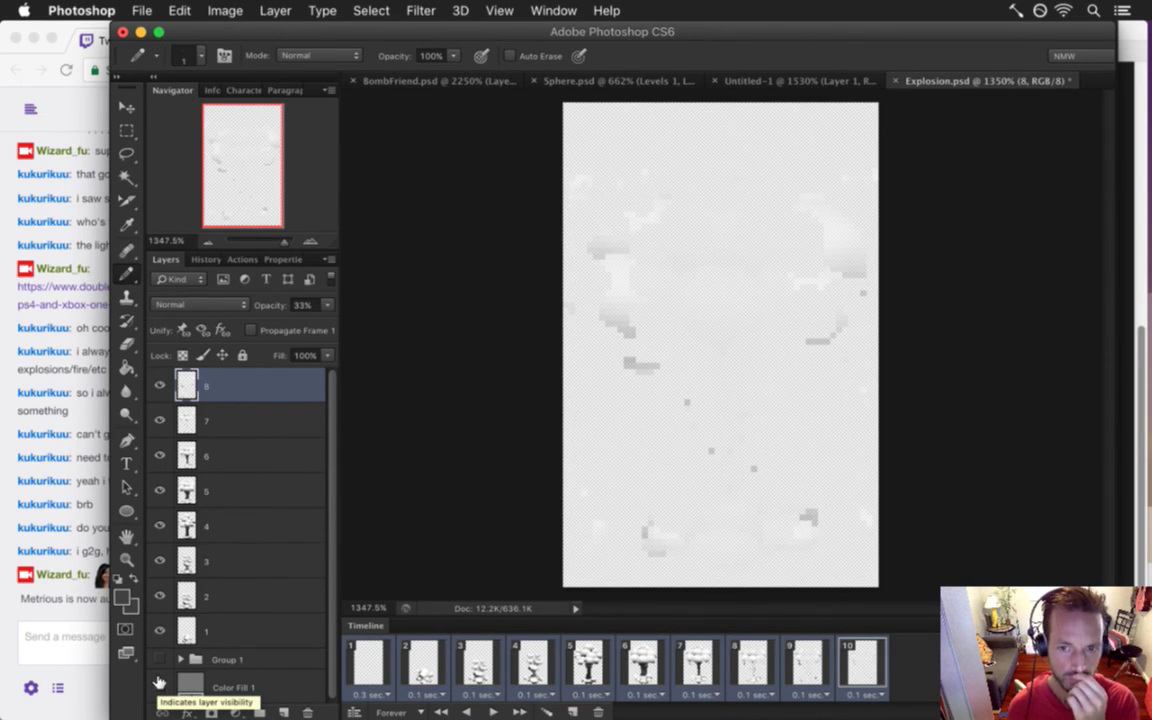
pyautogui.press('super+Tab')
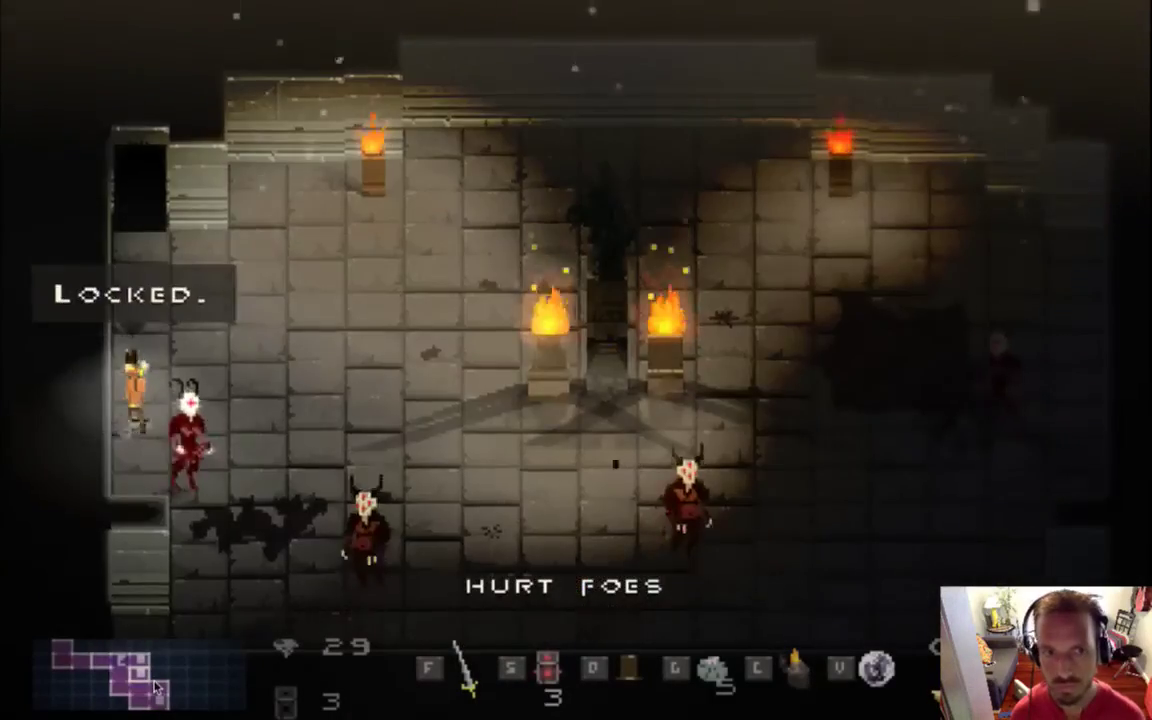
# Place bombs in different spots in the game and examine how the new explosion animation fades out
pyautogui.press('Left')
pyautogui.press('s')
pyautogui.press('Left')
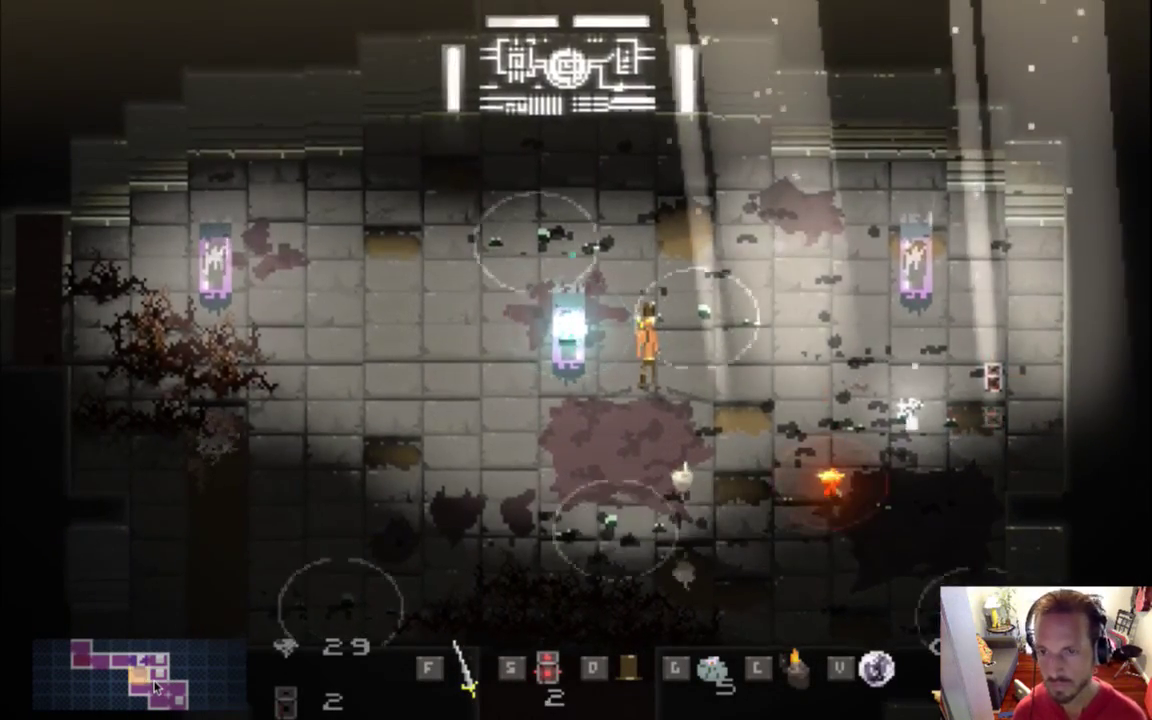
pyautogui.press('Right')
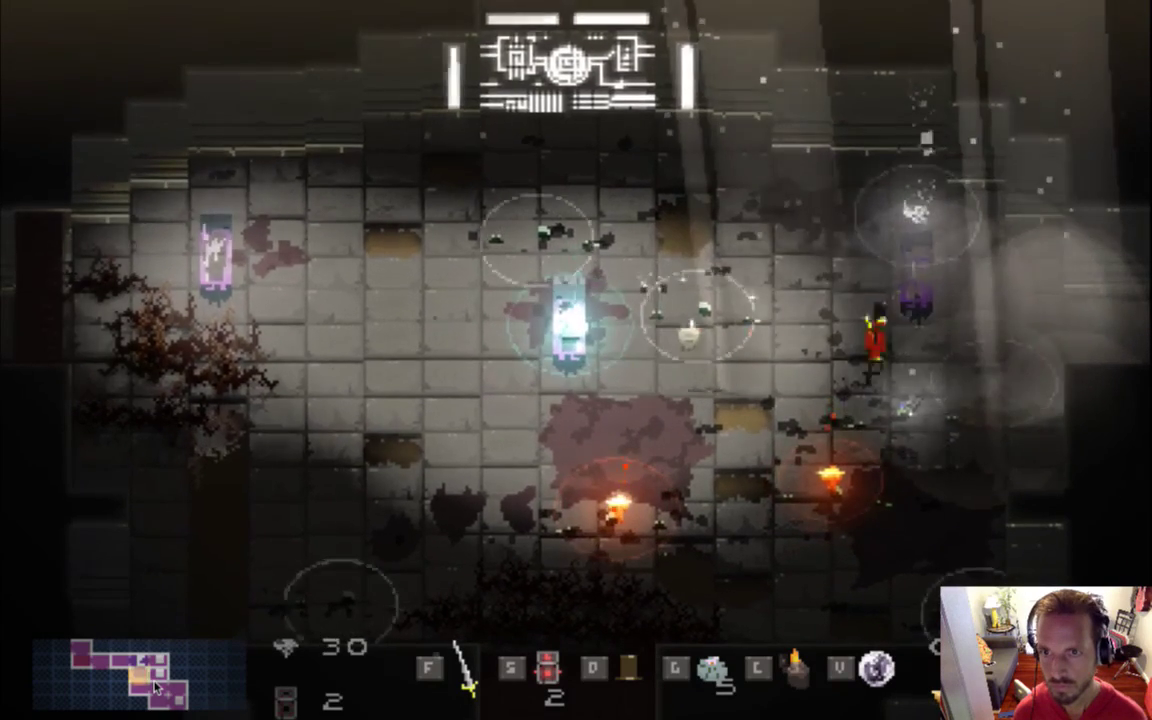
pyautogui.press('s')
pyautogui.press('Left')
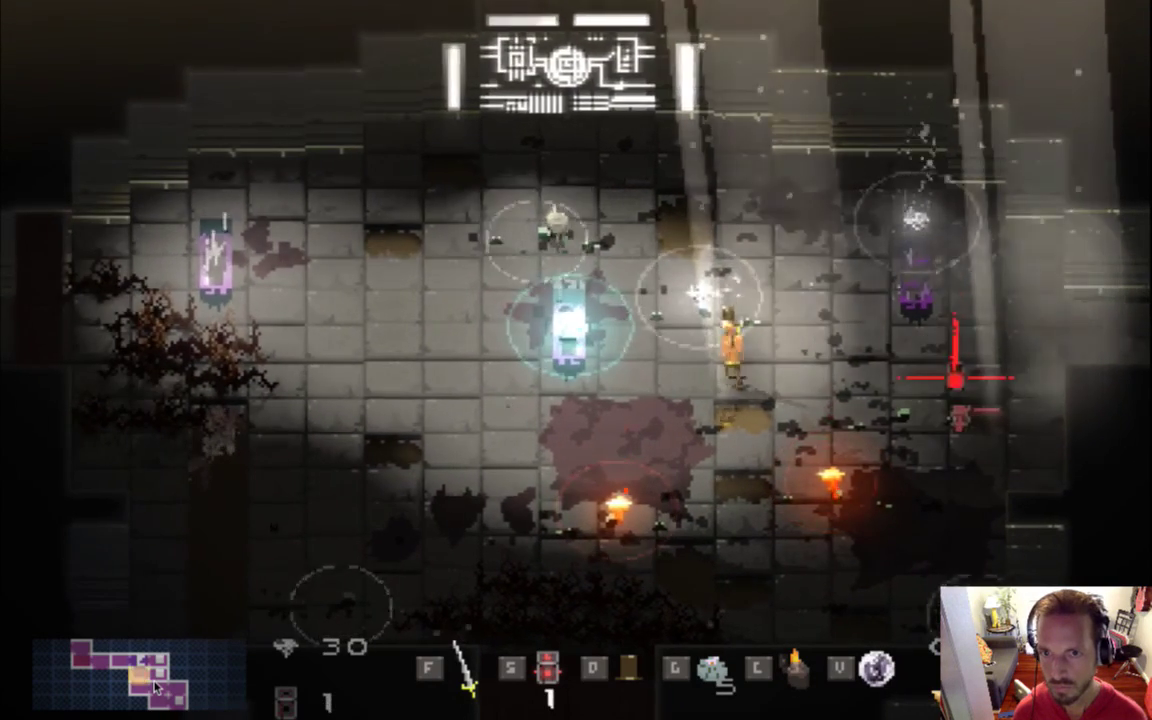
pyautogui.press('Right')
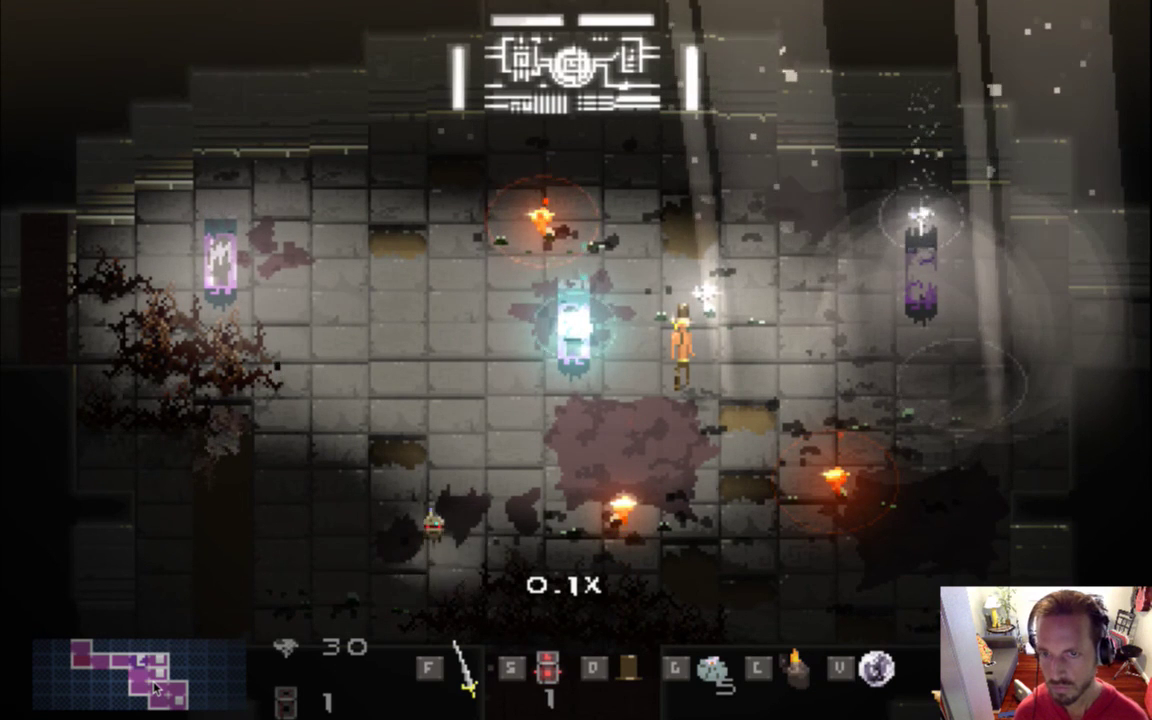
# Switch to Photoshop to save Explosion.psd, and check the repository status in iTerm2 with :!gs
pyautogui.press('super+Tab')
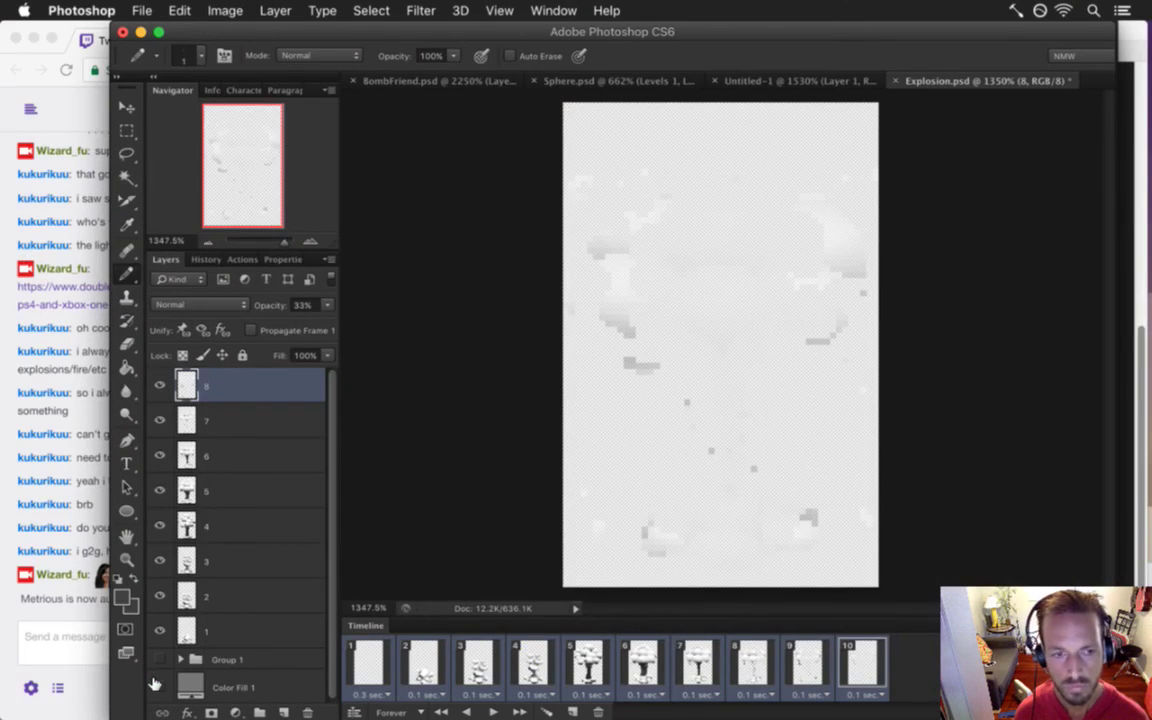
pyautogui.press('super+s')
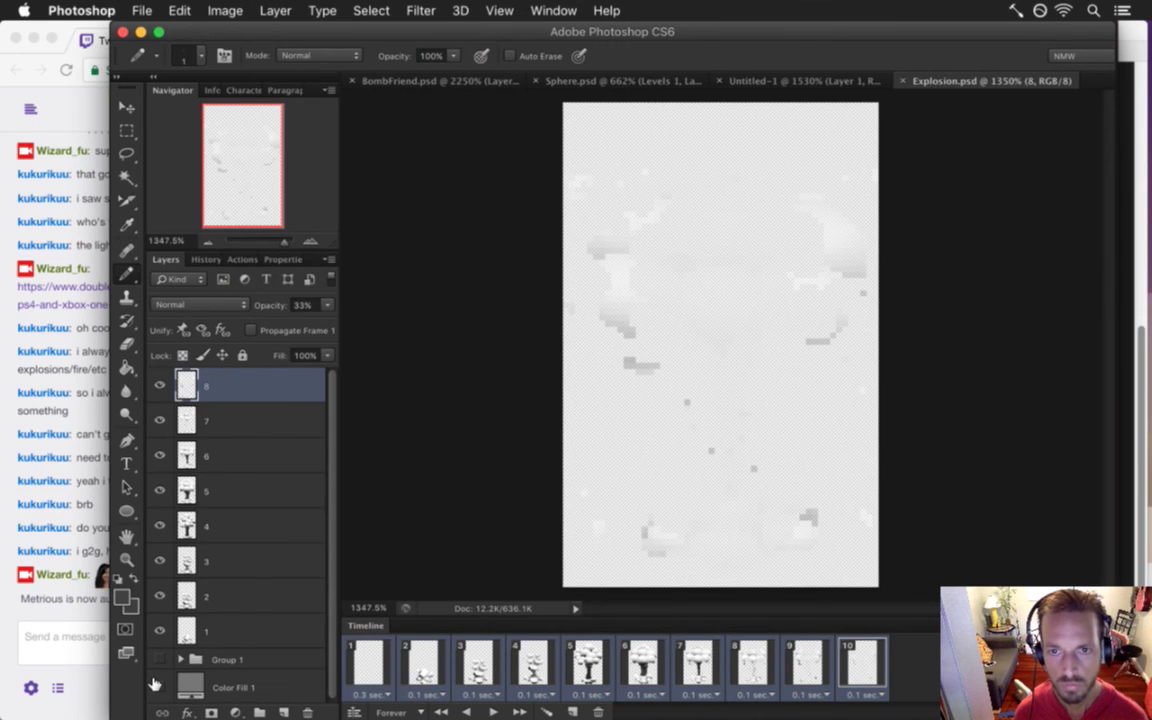
pyautogui.press('super+Tab')
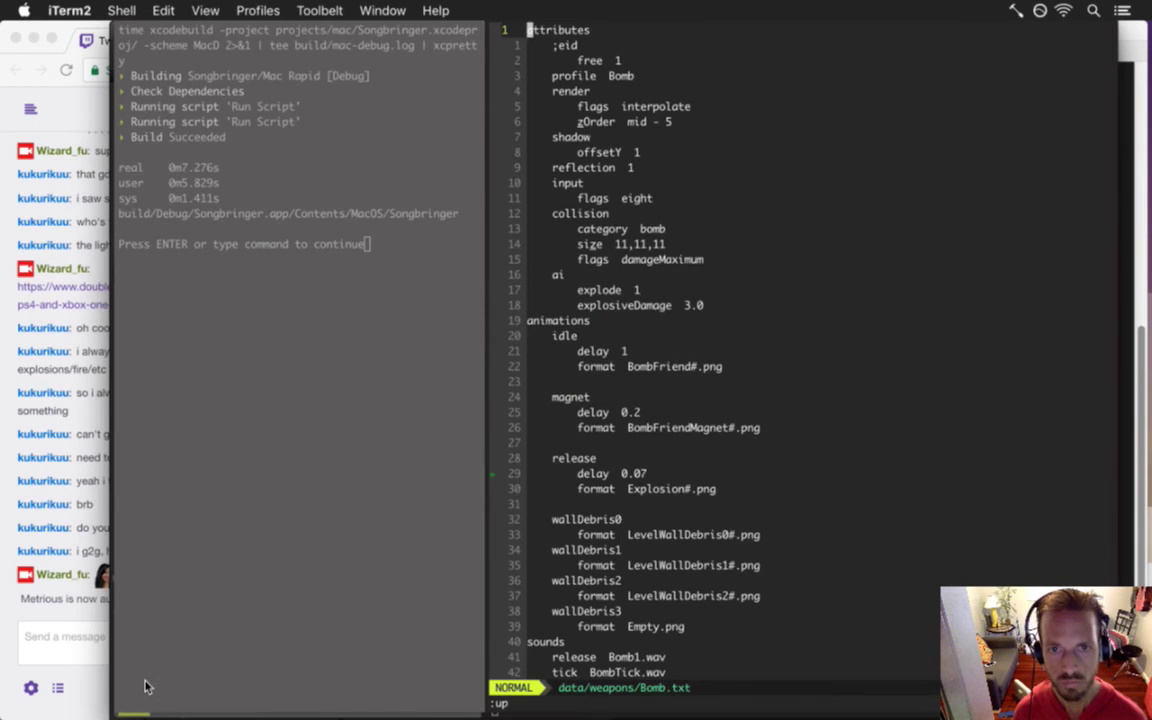
pyautogui.write(':!gs')
pyautogui.press('Return')
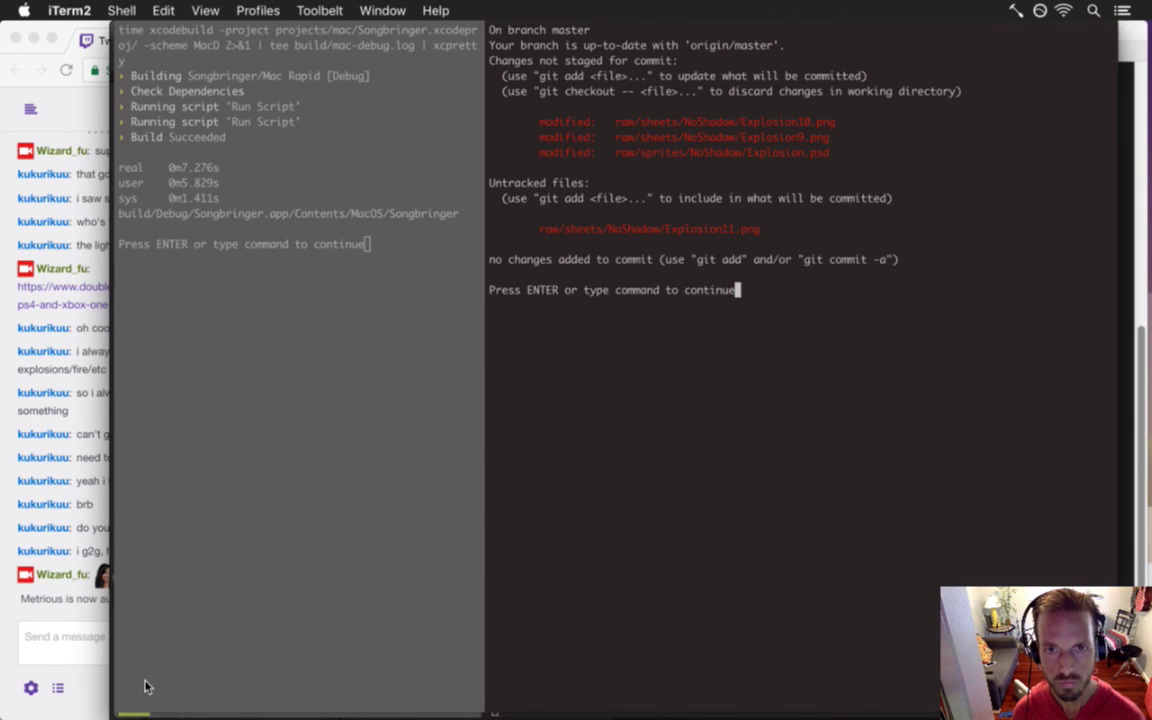
# Stage all changed files with :!git add . and switch back to Photoshop
pyautogui.press('Return')
pyautogui.write(':!git add')
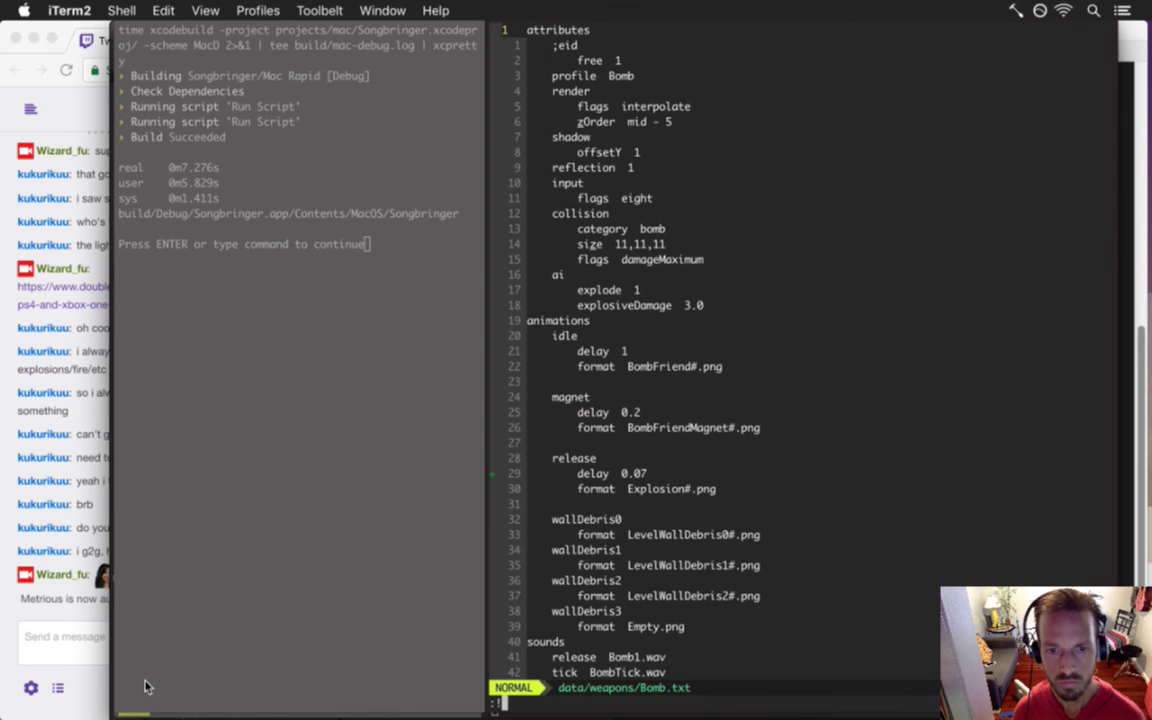
pyautogui.write(' .')
pyautogui.press('Return')
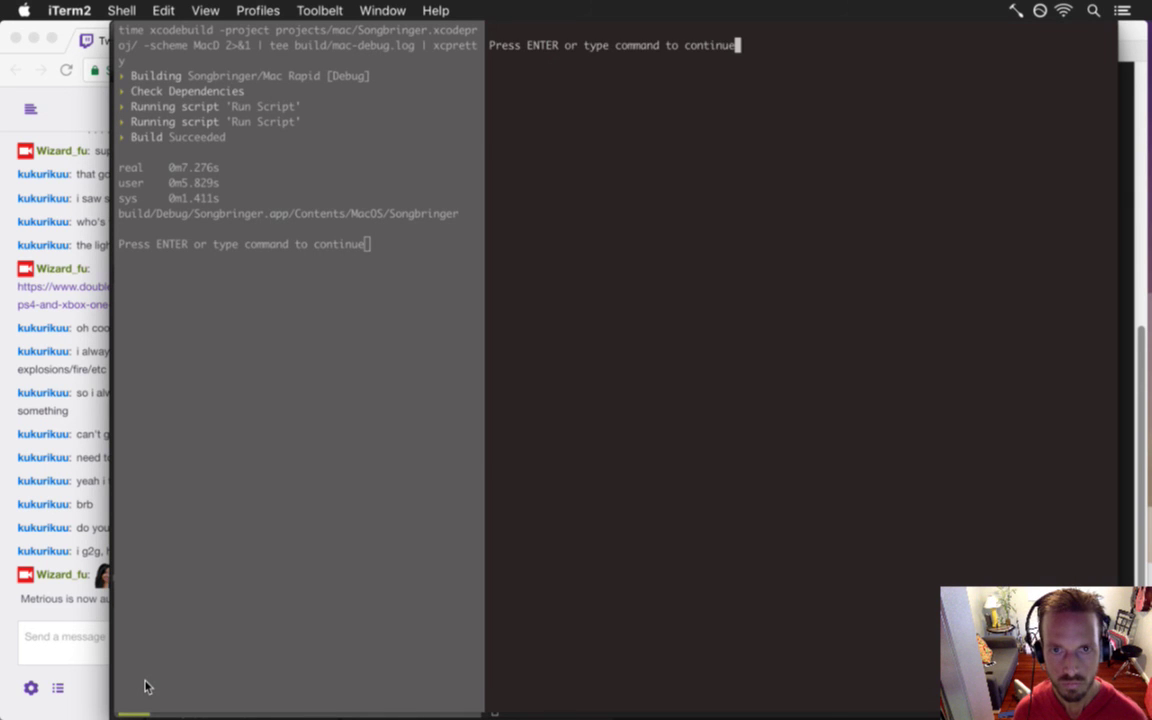
pyautogui.press('super+Tab')
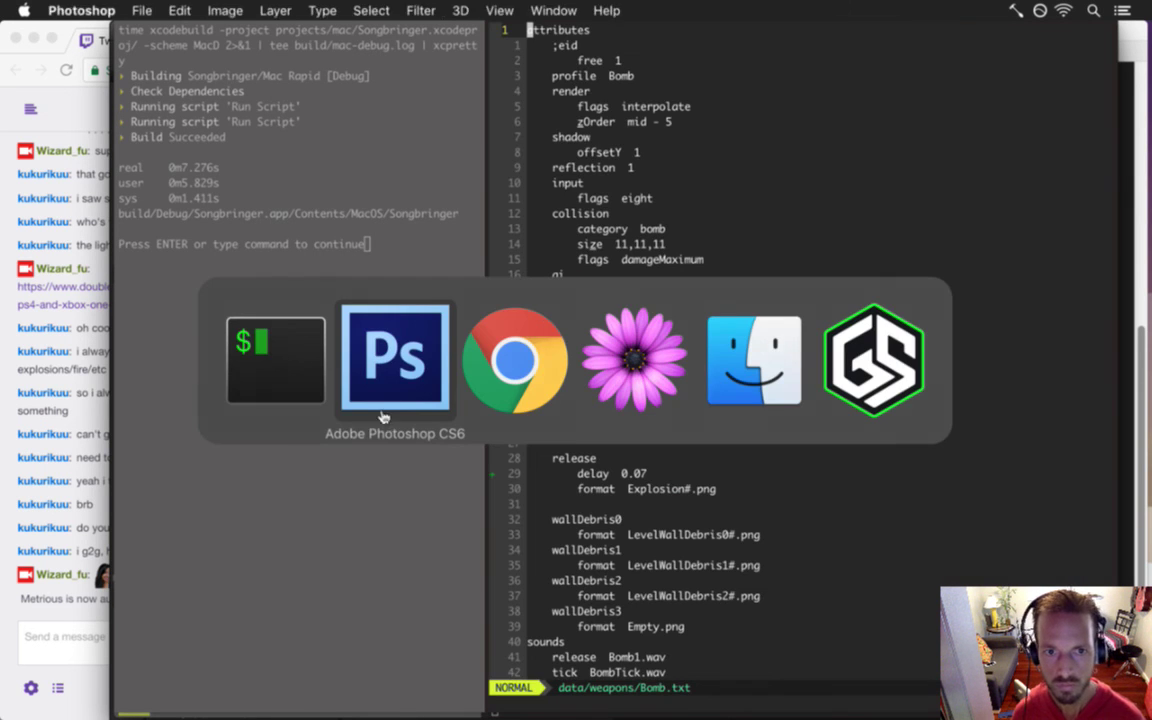
# Switch to Photoshop, compare animation frames 9 and 10, show the grey Color Fill 1 background in frame 10 and save Explosion.psd
pyautogui.click(350, 375)
pyautogui.click(809, 664)
pyautogui.click(856, 662)
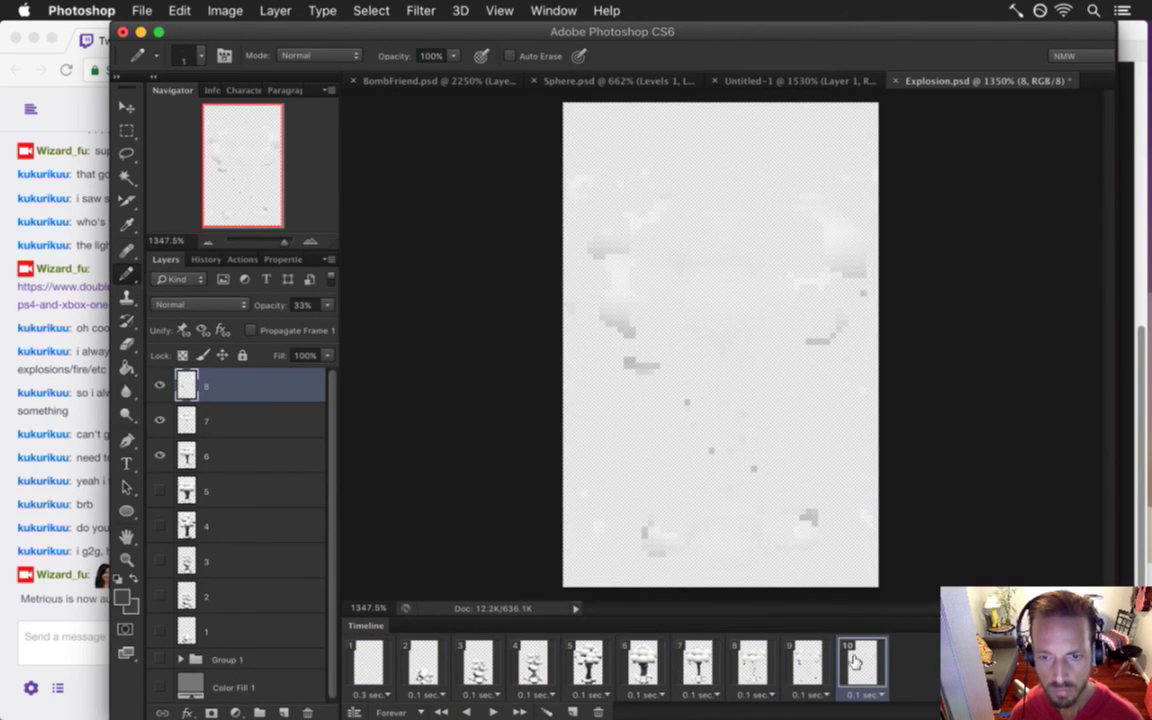
pyautogui.click(159, 687)
pyautogui.press('super+s')
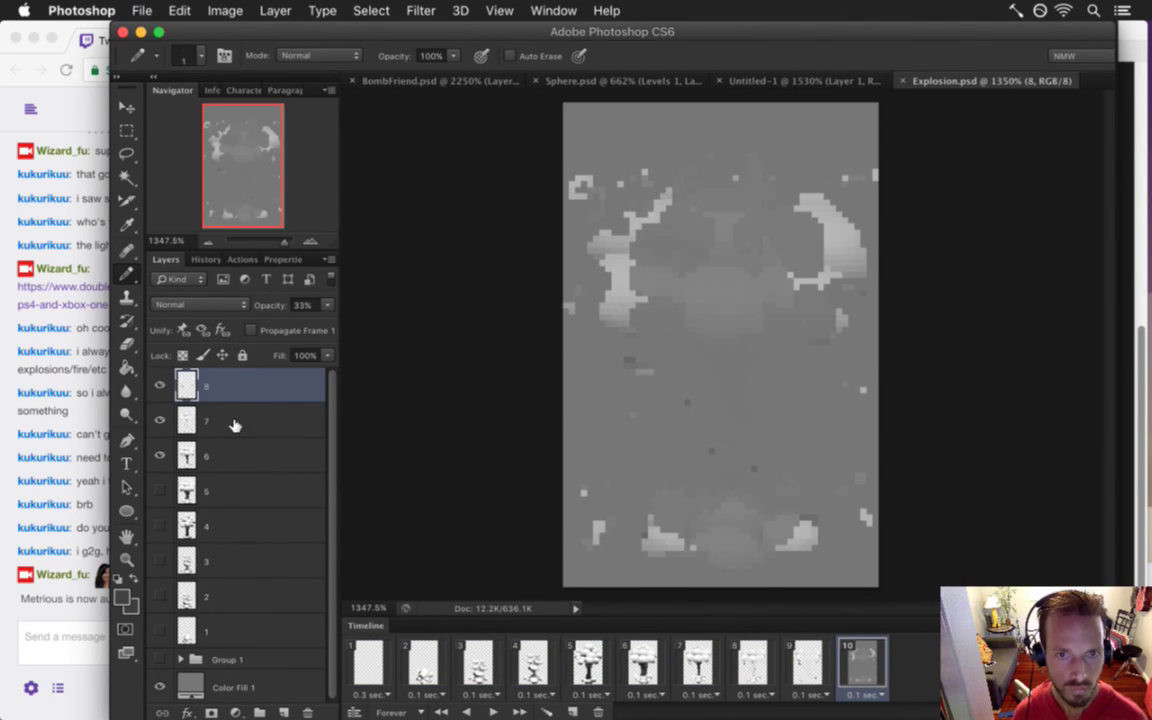
# Lower layer 8's opacity in frame 10 to a few percent and save the document
pyautogui.click(327, 305)
pyautogui.click(257, 321)
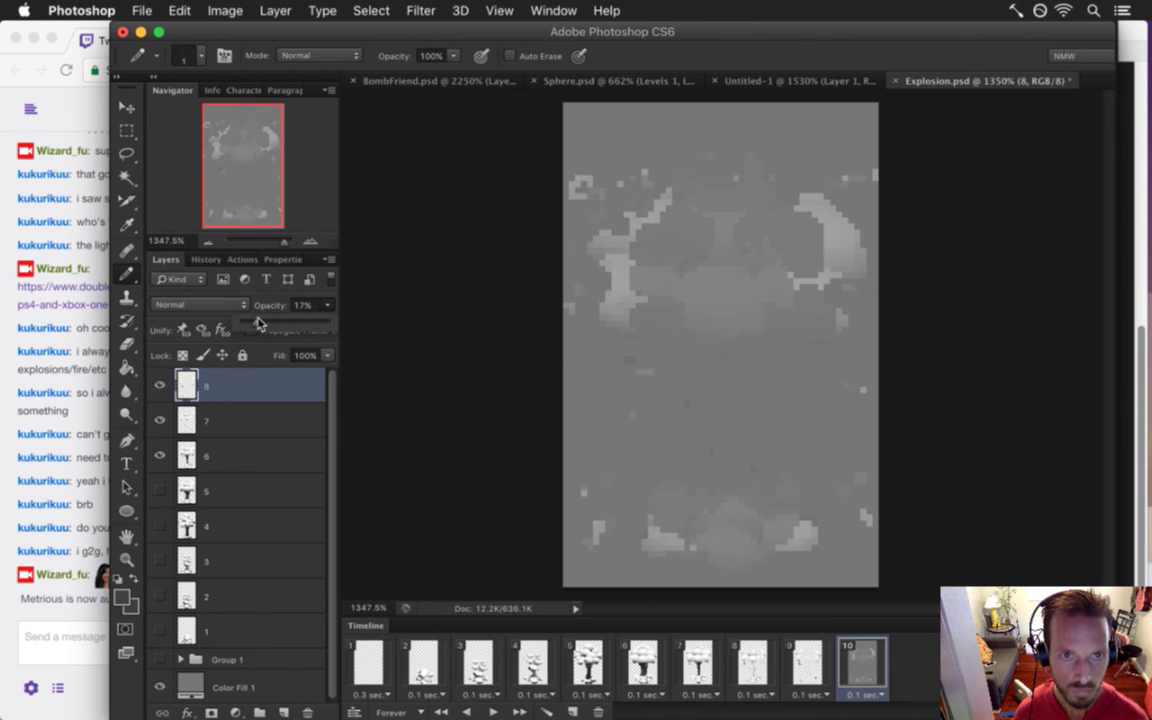
pyautogui.moveTo(258, 322); pyautogui.dragTo(244, 322)
pyautogui.press('super+s')
# Set layer 7's opacity in frame 10 to 2% and save the document
pyautogui.click(242, 413)
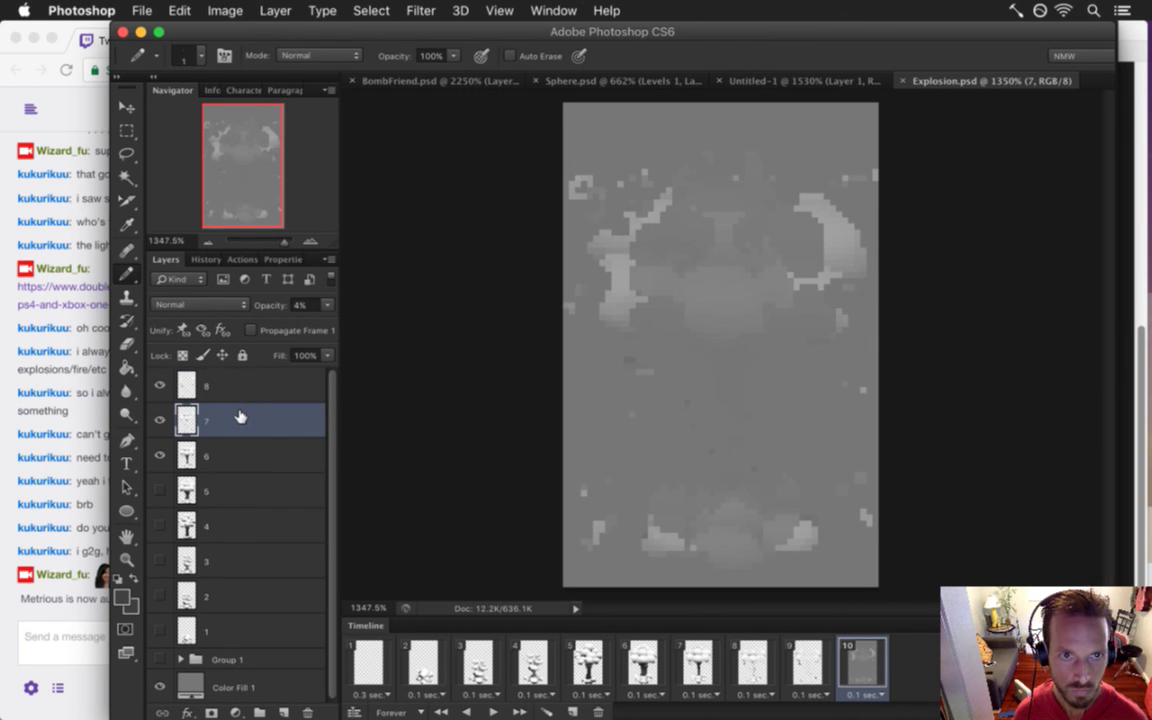
pyautogui.click(300, 305)
pyautogui.write('2')
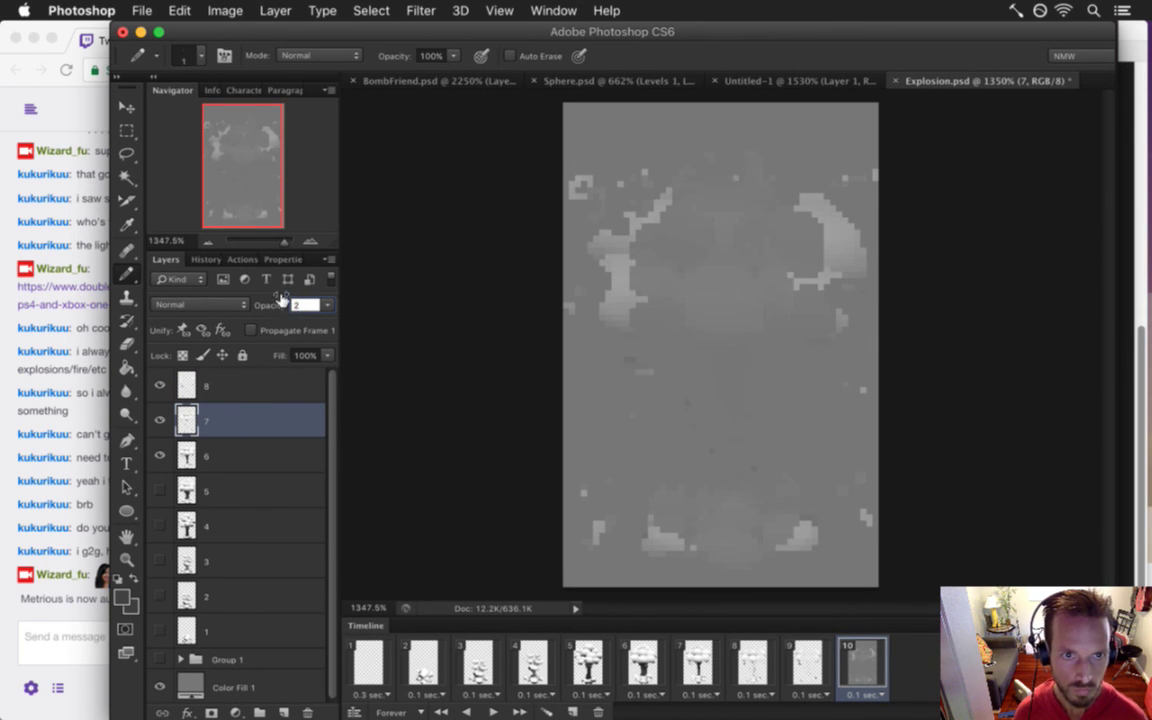
pyautogui.press('super+s')
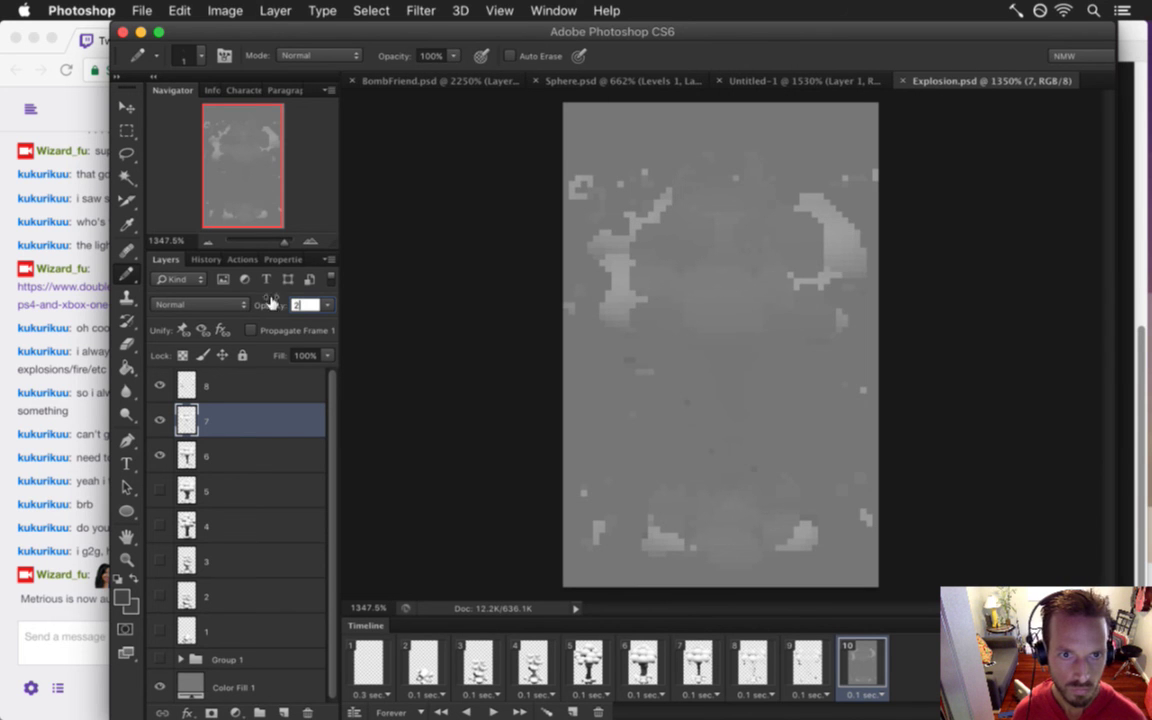
# Hide the Color Fill 1 background and render all frames as the Explosion.png image sequence into the NoShadow folder
pyautogui.click(161, 685)
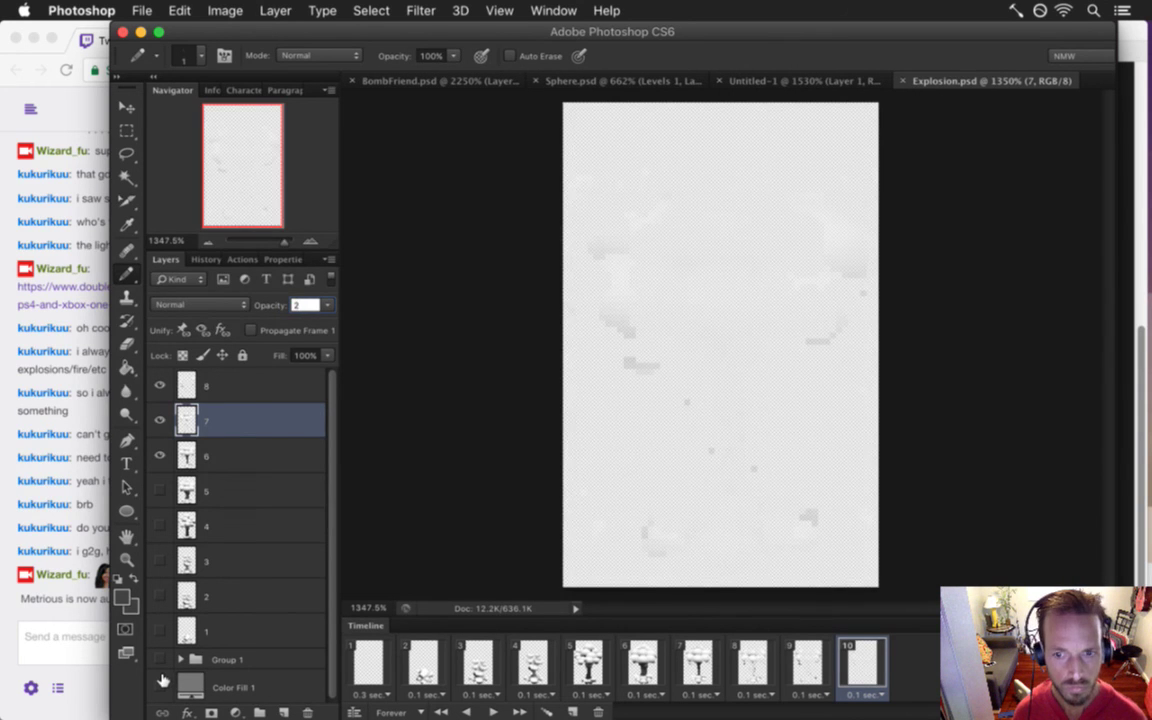
pyautogui.press('shift+super+r')
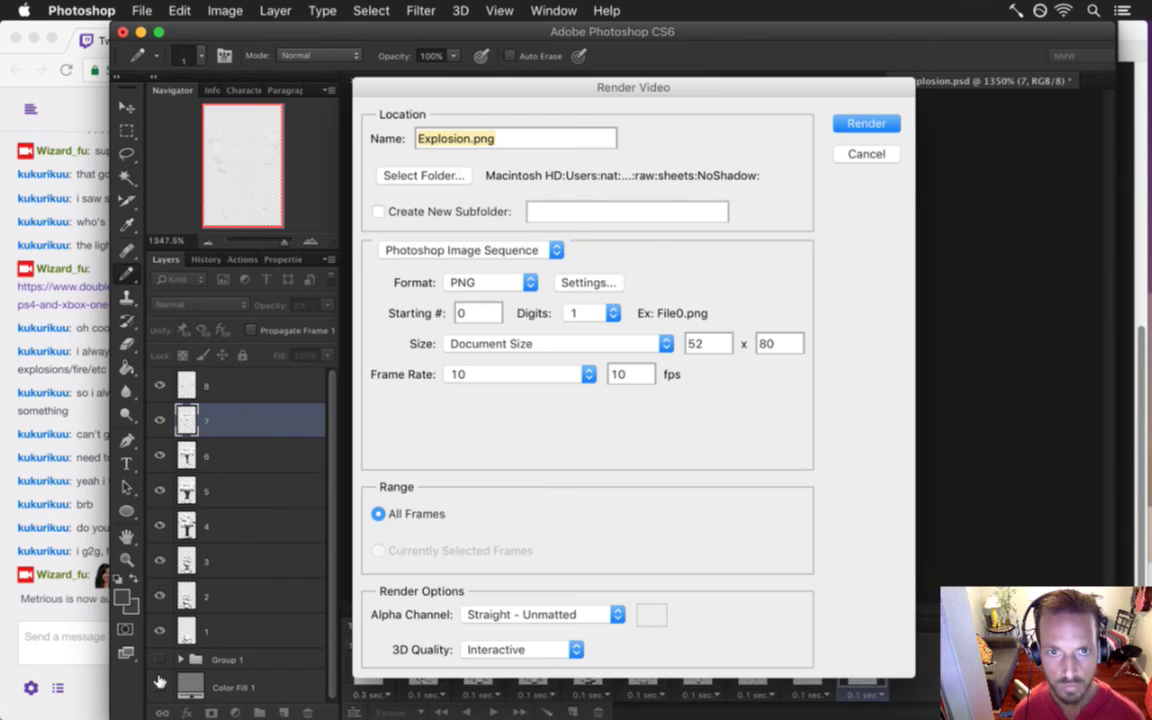
pyautogui.press('Return')
# Switch to iTerm2 to rebuild Songbringer and bring the running game to the front
pyautogui.press('super+Tab')
pyautogui.press('alt+super+Left')
pyautogui.press('Return')
pyautogui.press('super+Tab')
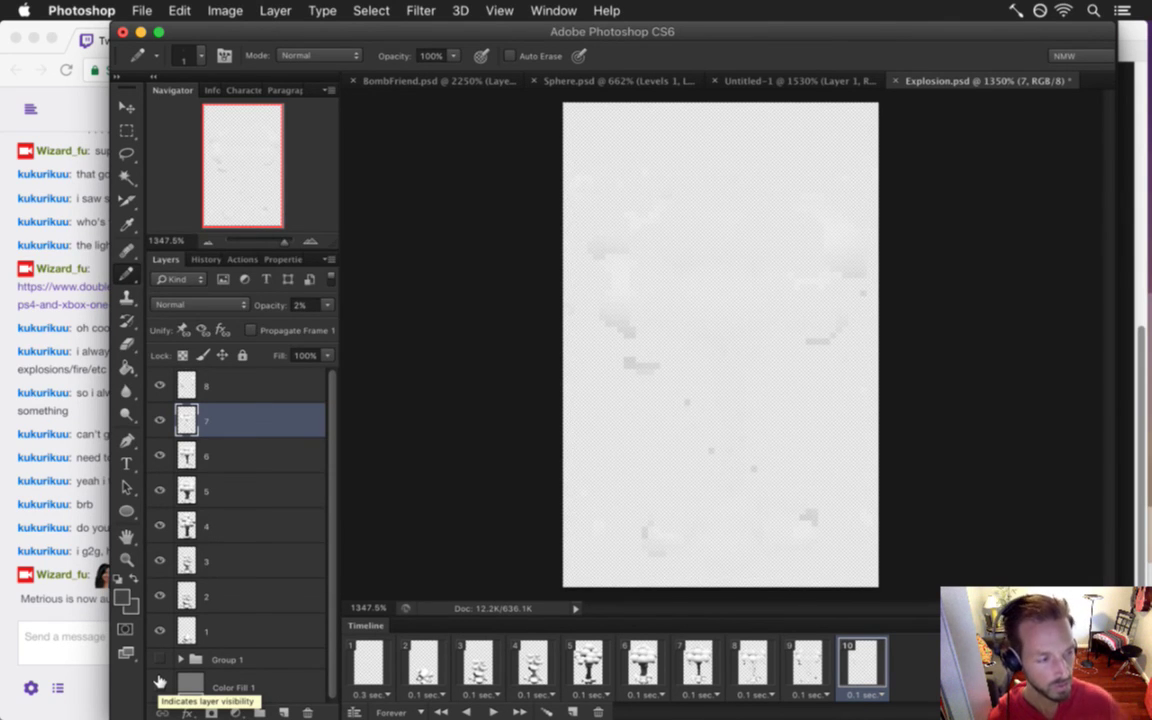
pyautogui.press('super+Tab')
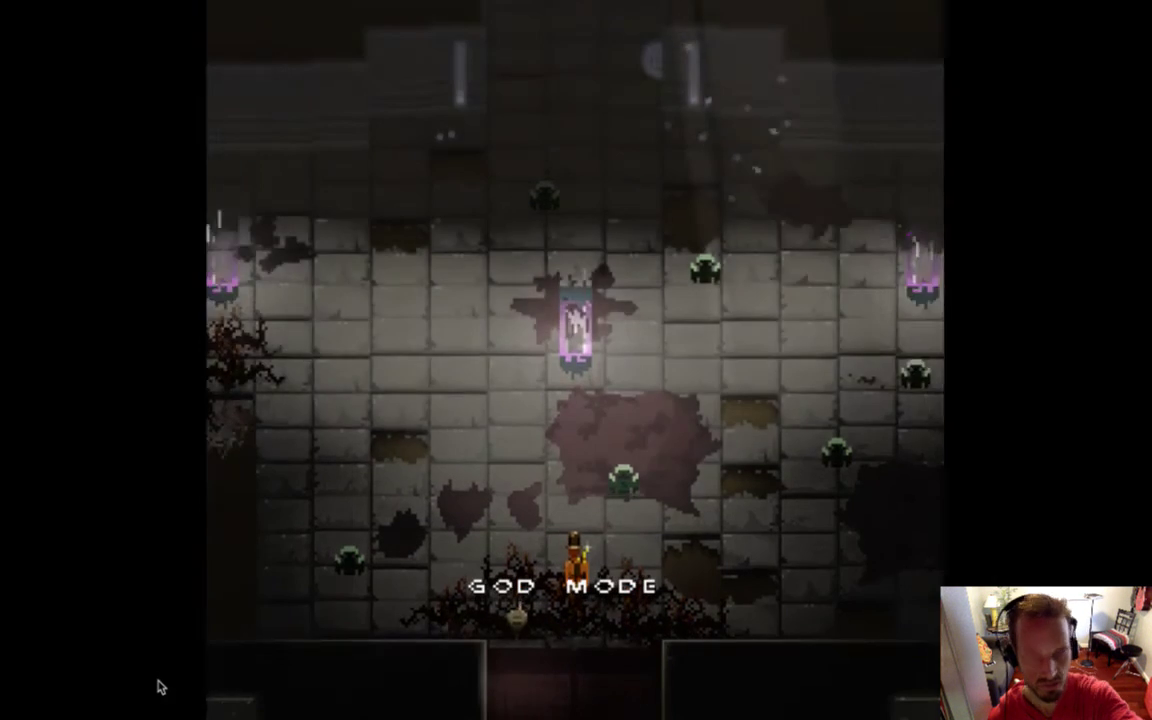
# Hurt the foes in the room, place bombs beside the glowing tanks and examine how the fainter explosion ends
pyautogui.press('h')
pyautogui.press('Up')
pyautogui.press('Right')
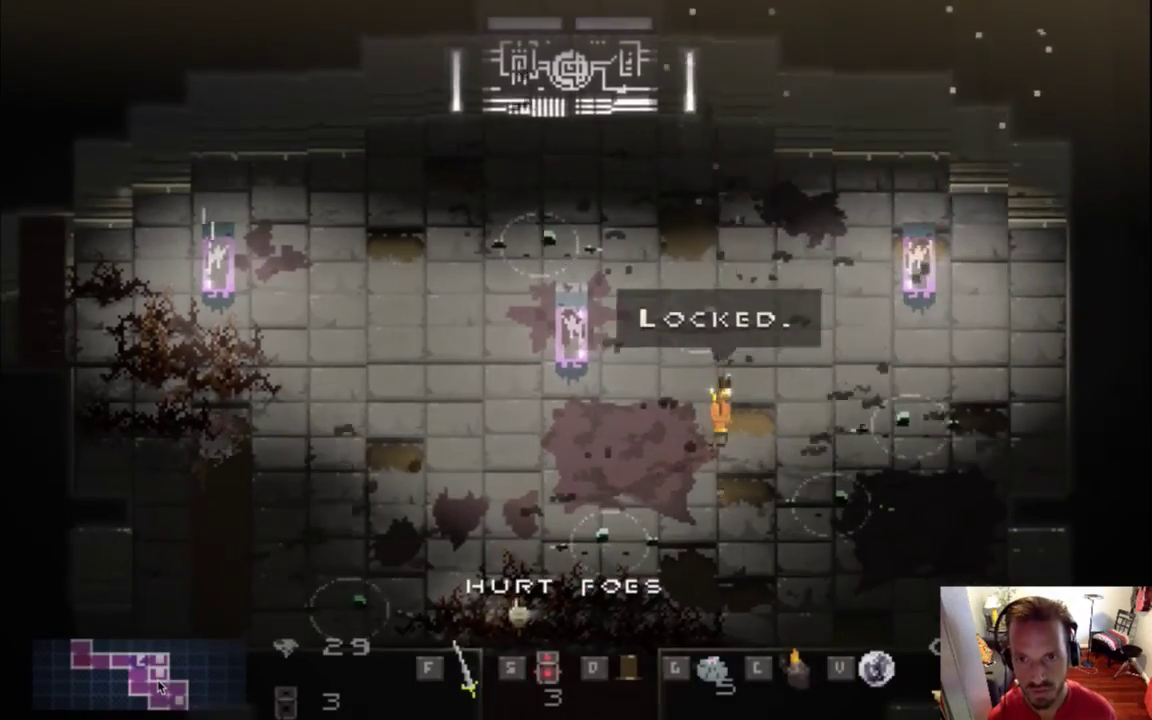
pyautogui.press('Up')
pyautogui.press('s')
pyautogui.press('Left')
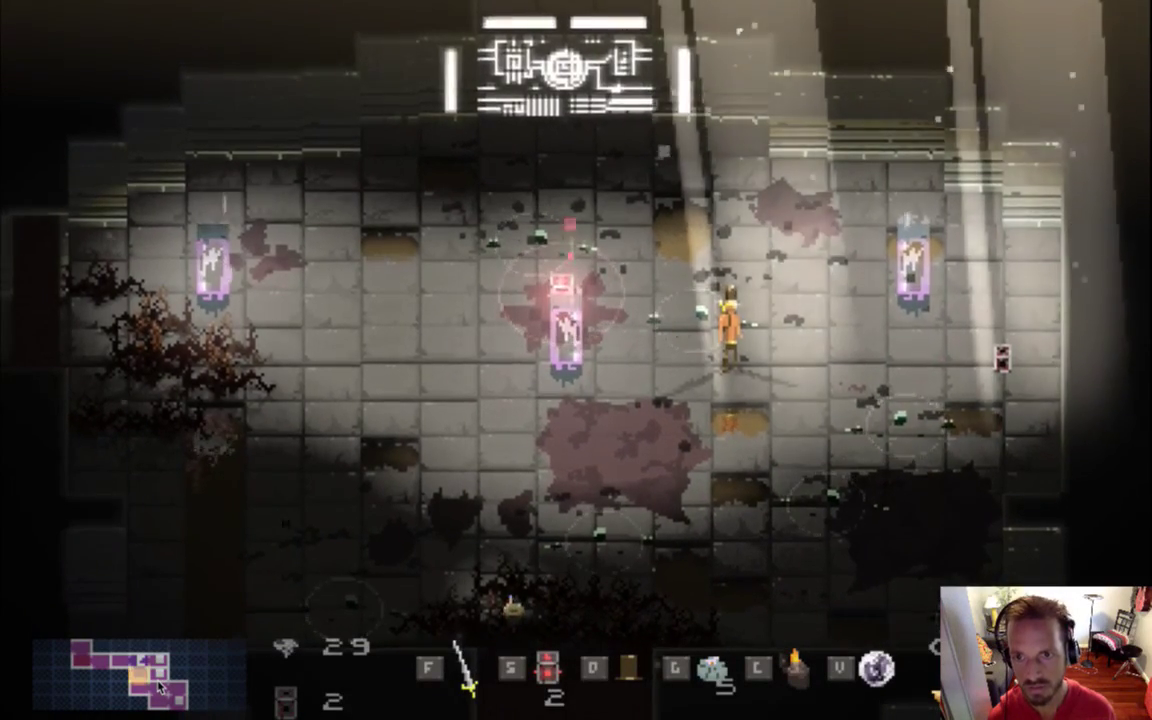
pyautogui.press('Right')
pyautogui.press('s')
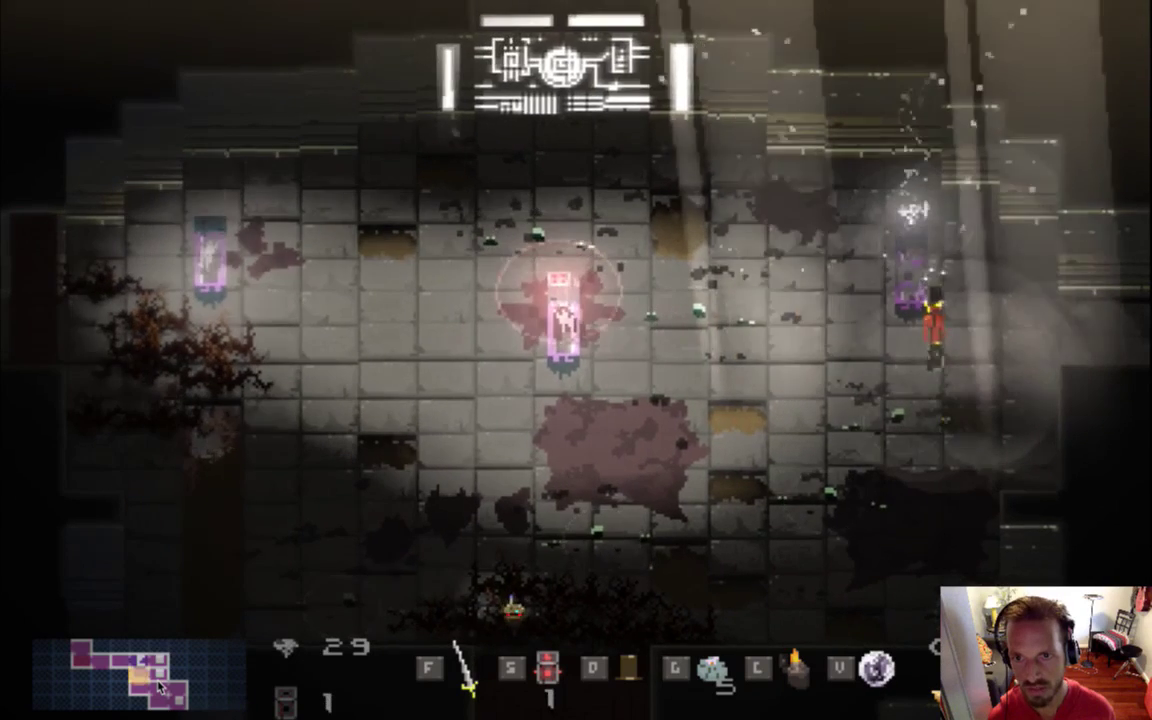
pyautogui.press('Left')
pyautogui.press('Left')
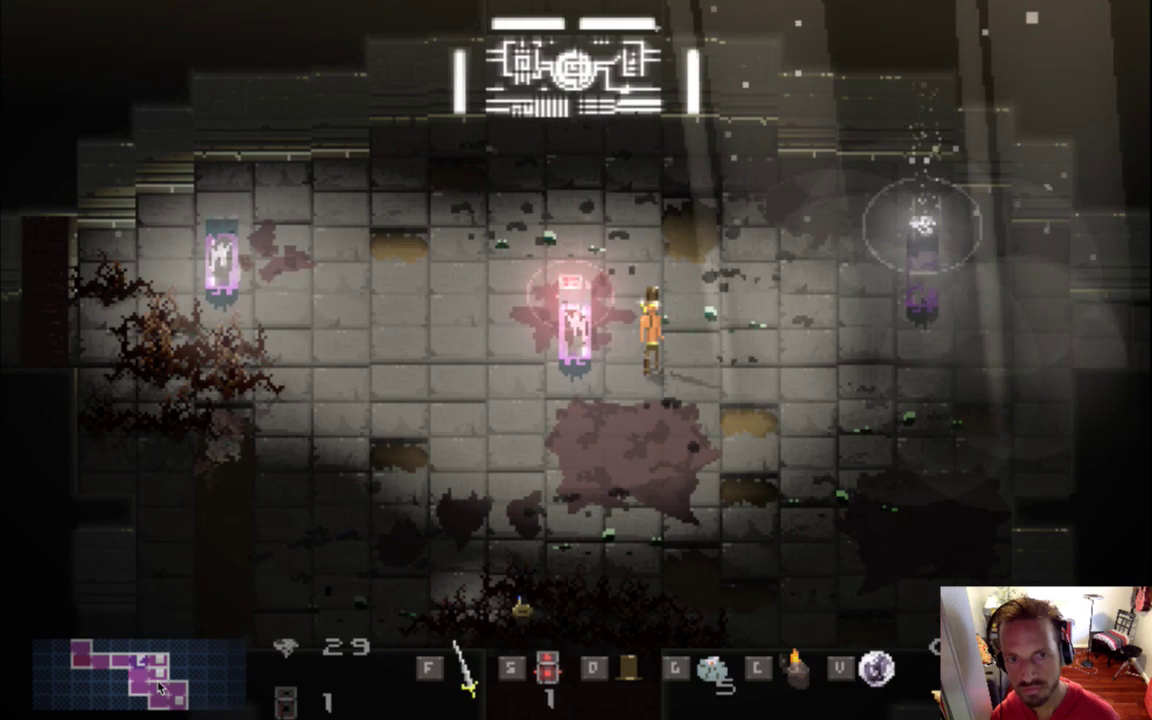
# Switch to iTerm2 and list the explosion files in the raw folder with :!find raw -name "Explosion*"
pyautogui.press('super+Tab')
pyautogui.press('super+Tab')
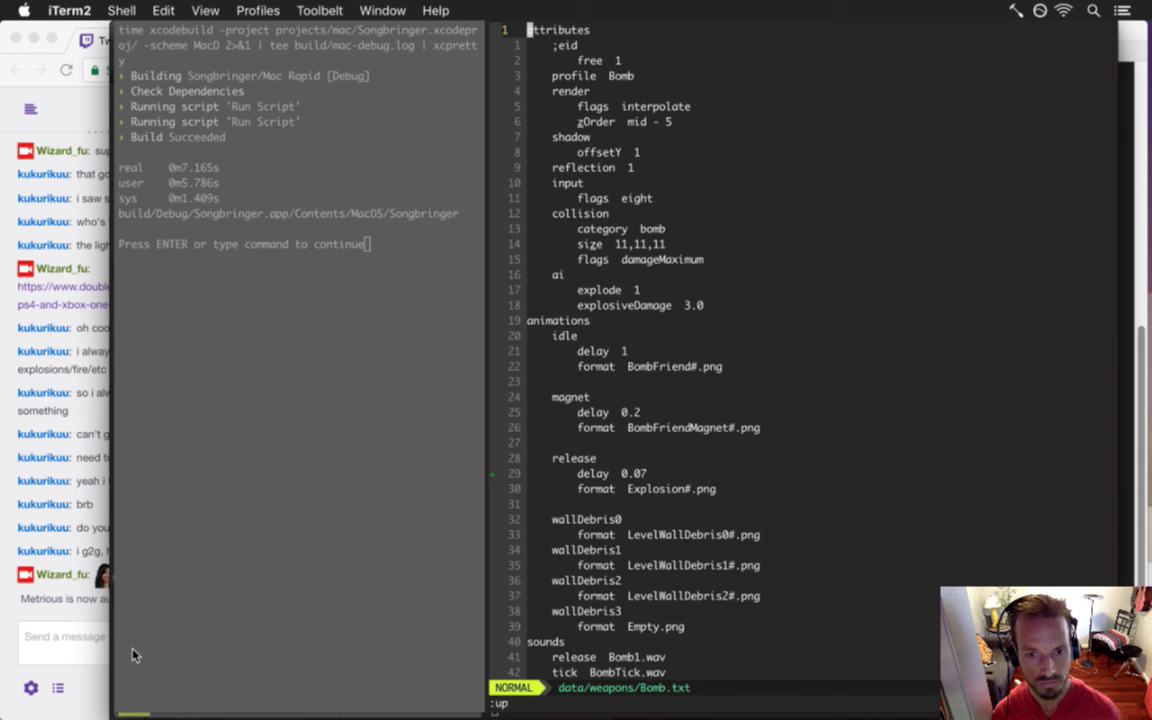
pyautogui.write(':!find ')
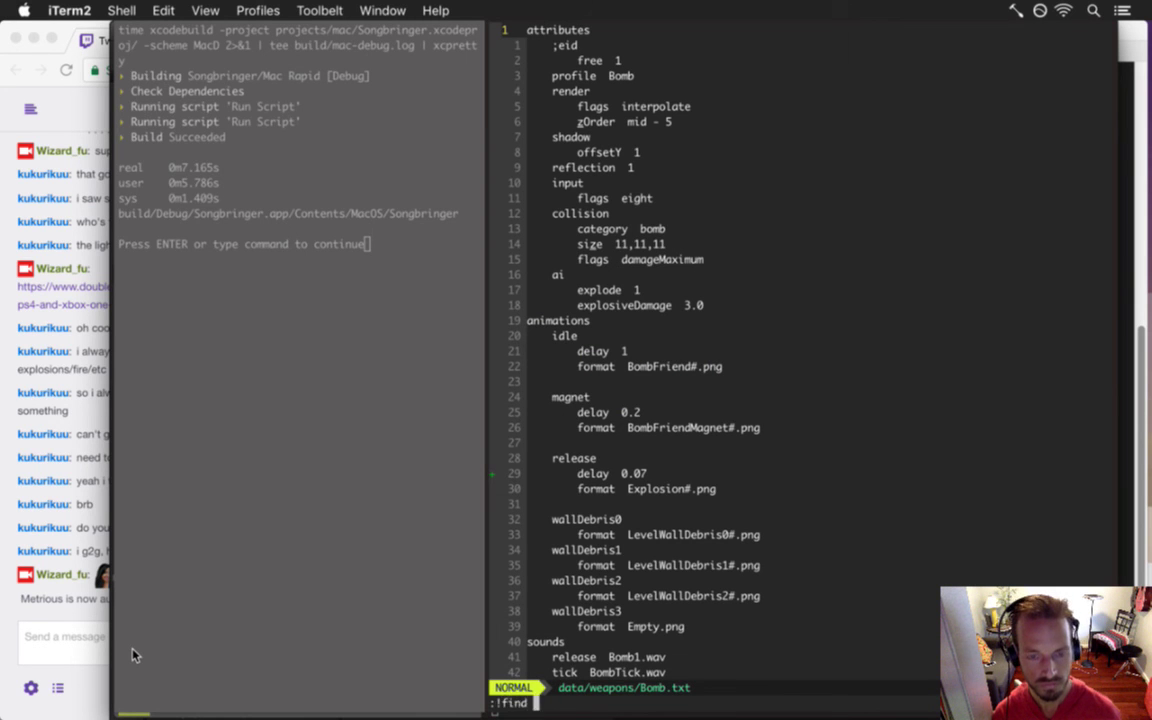
pyautogui.write('.raw')
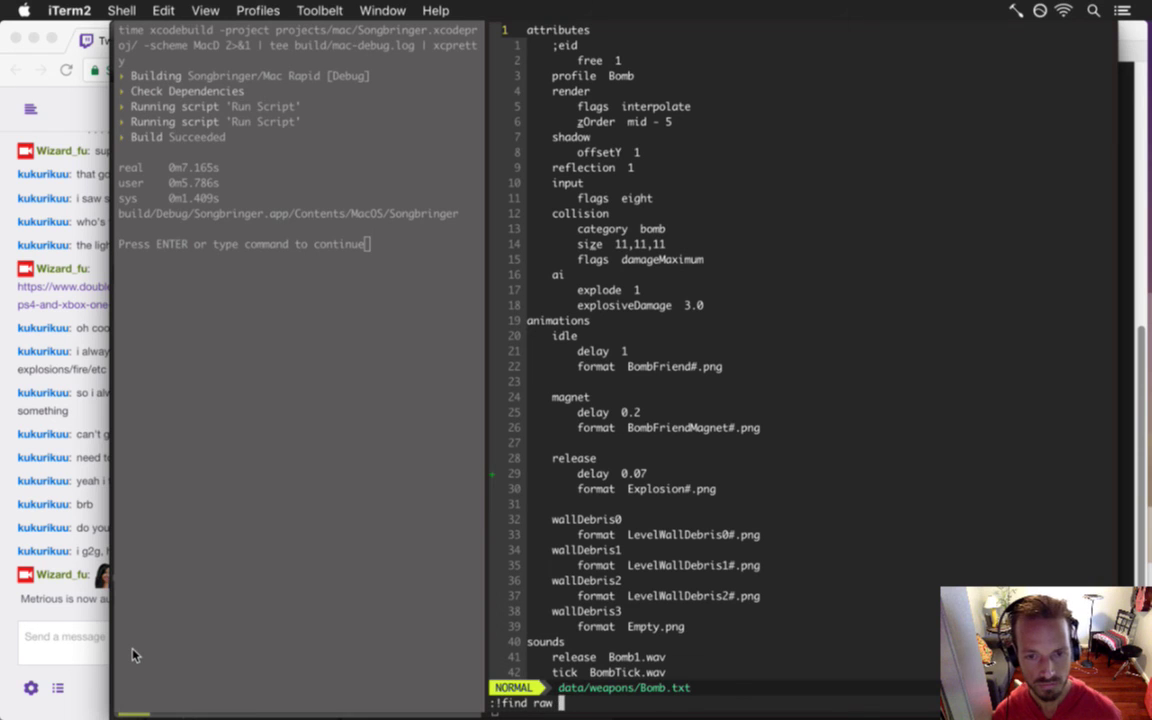
pyautogui.write(' n-name ')
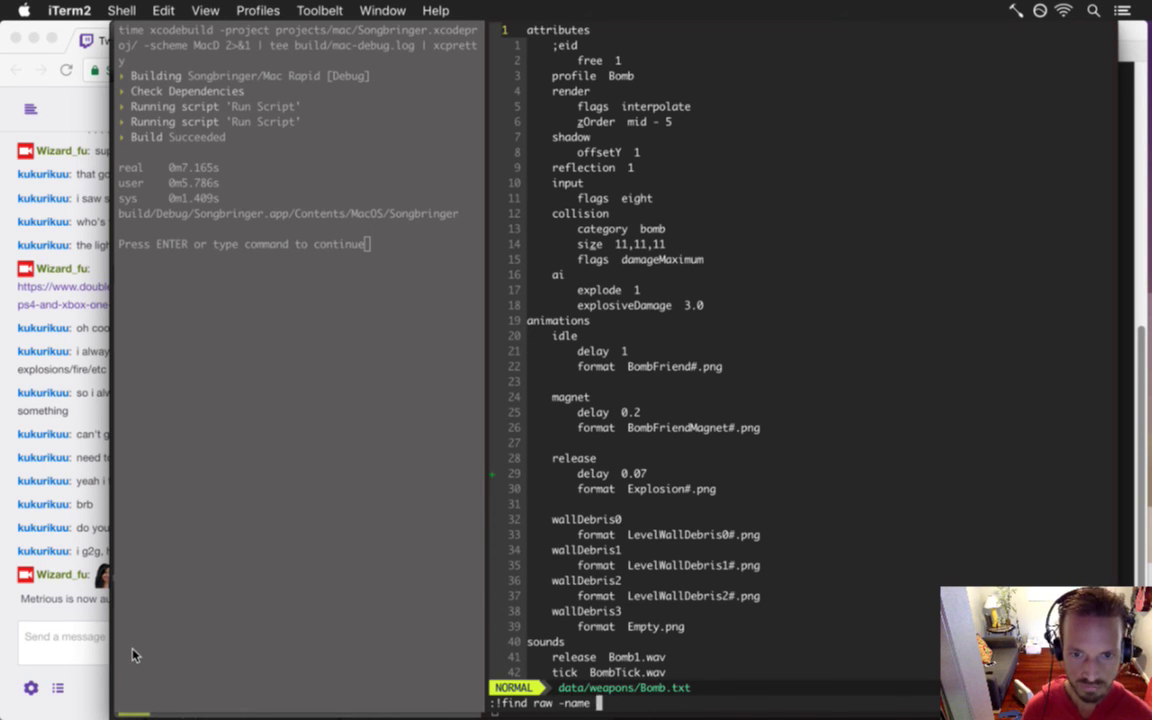
pyautogui.write('"e')
pyautogui.write('Explosion*')
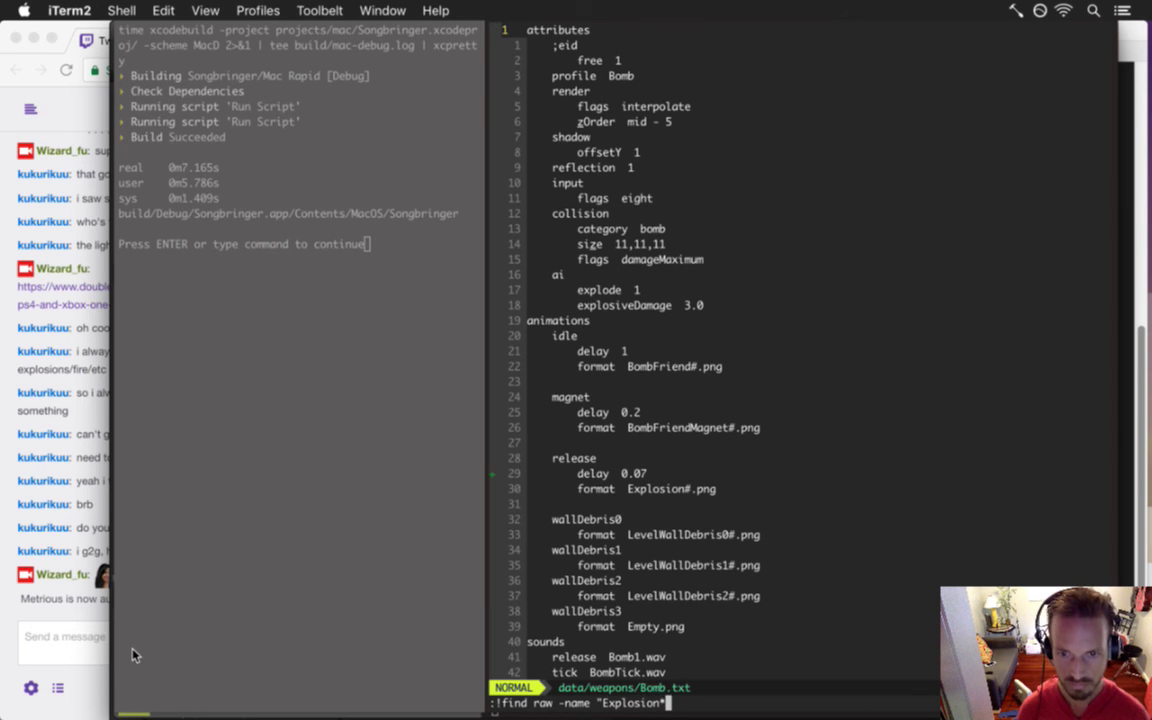
pyautogui.press('Return')
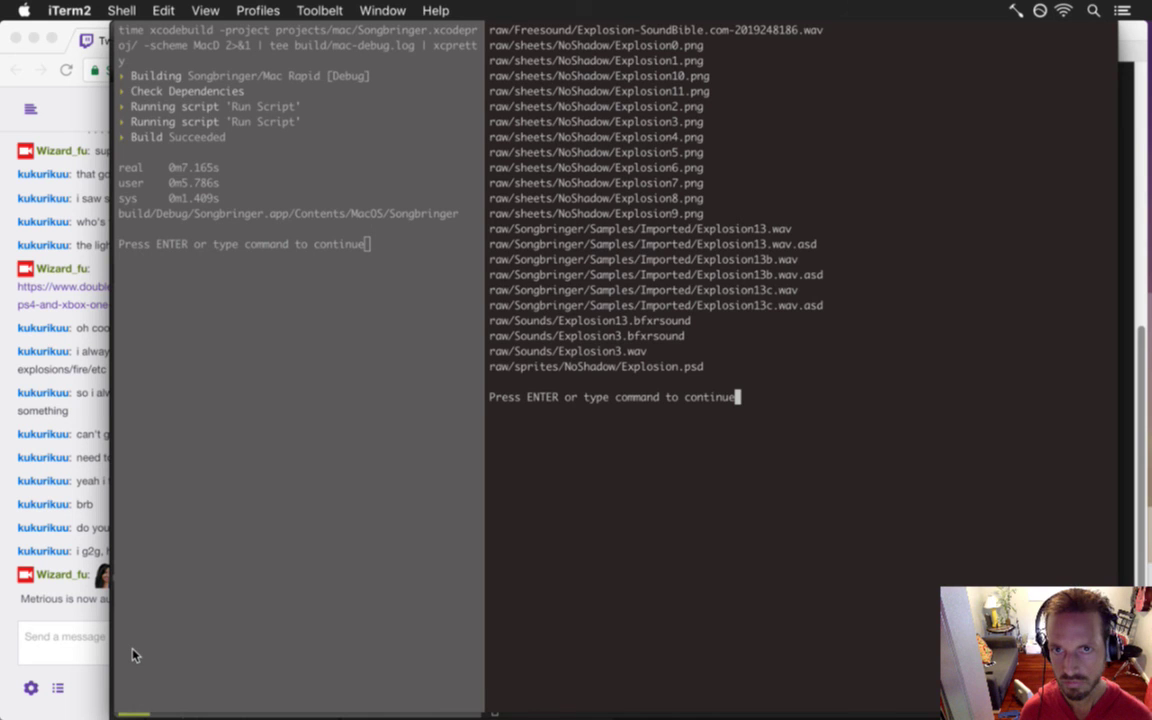
pyautogui.press('Return')
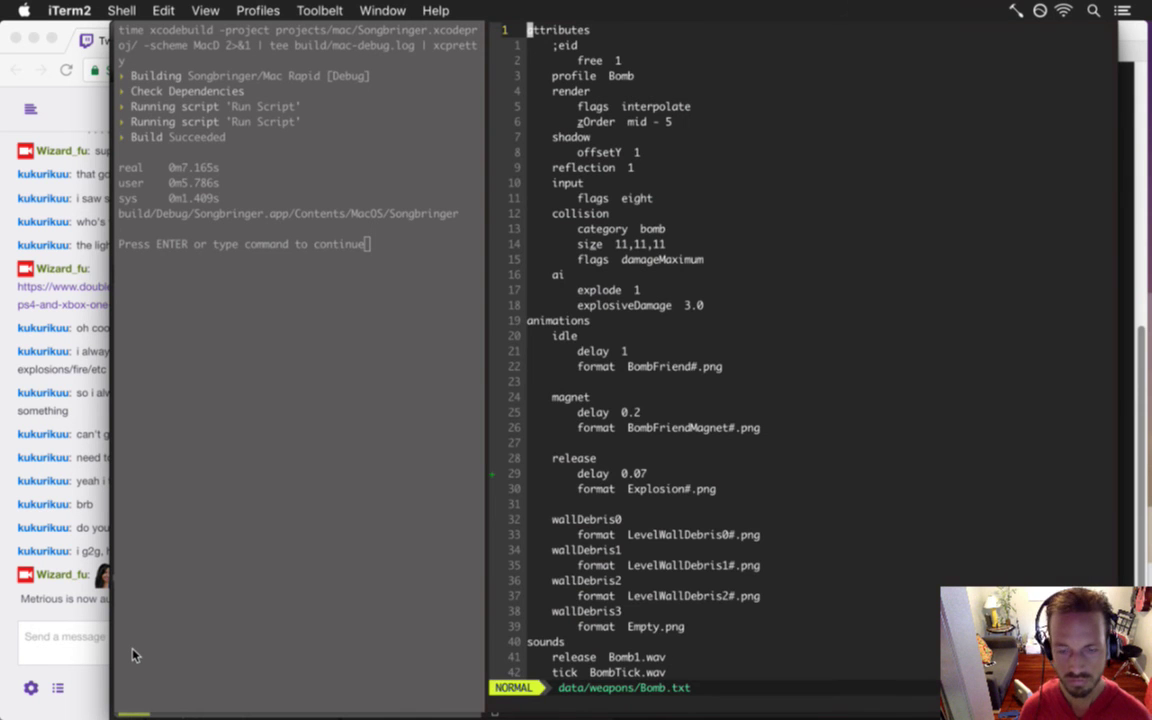
# Commit the staged files from vim with :!gc, using the commit message "explosion"
pyautogui.press('super+Tab')
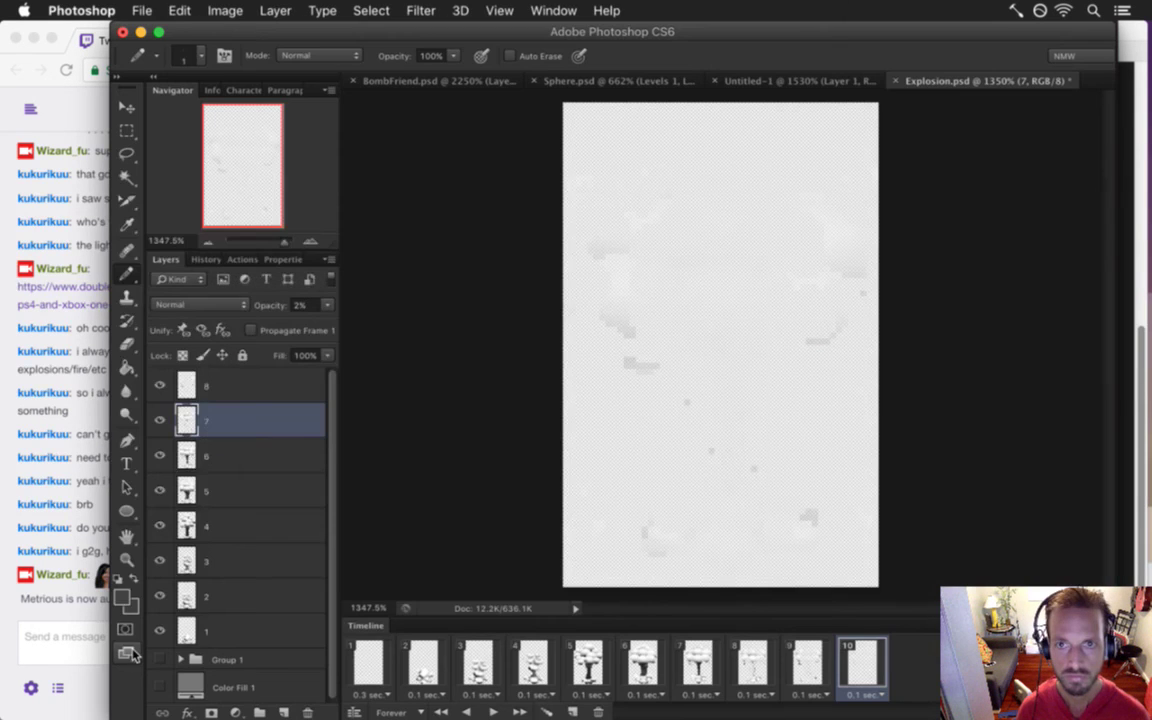
pyautogui.press('super+Tab')
pyautogui.write(':!gc')
pyautogui.press('Return')
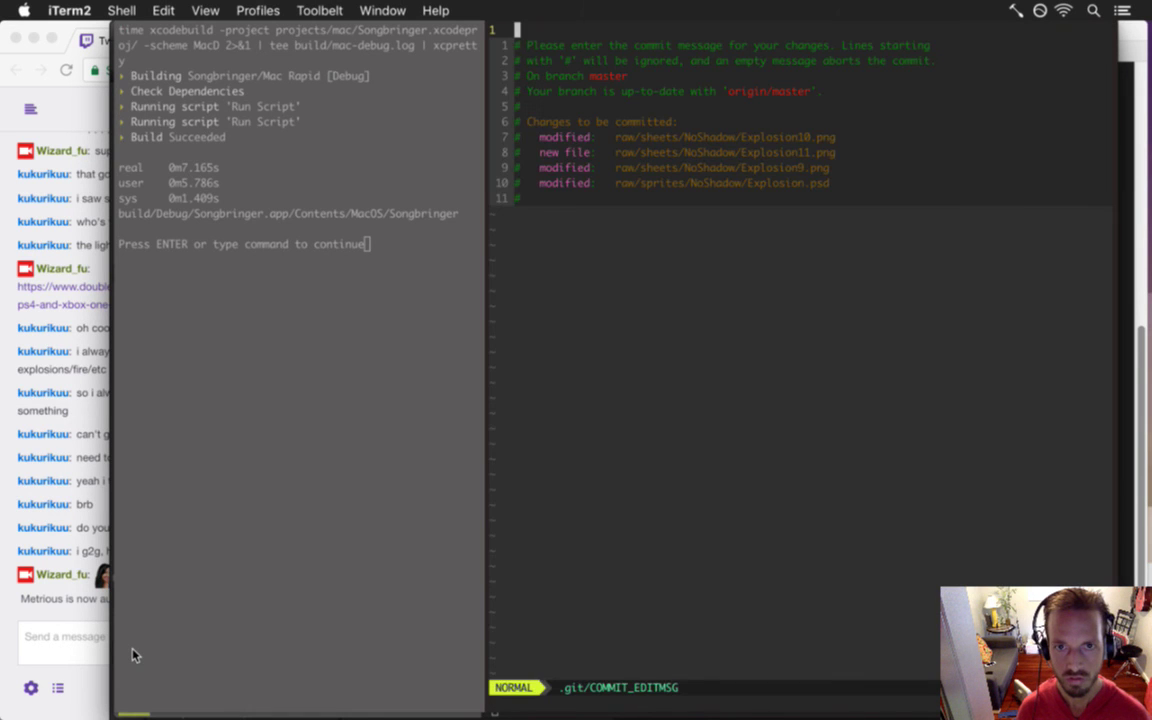
pyautogui.write('iexplosion')
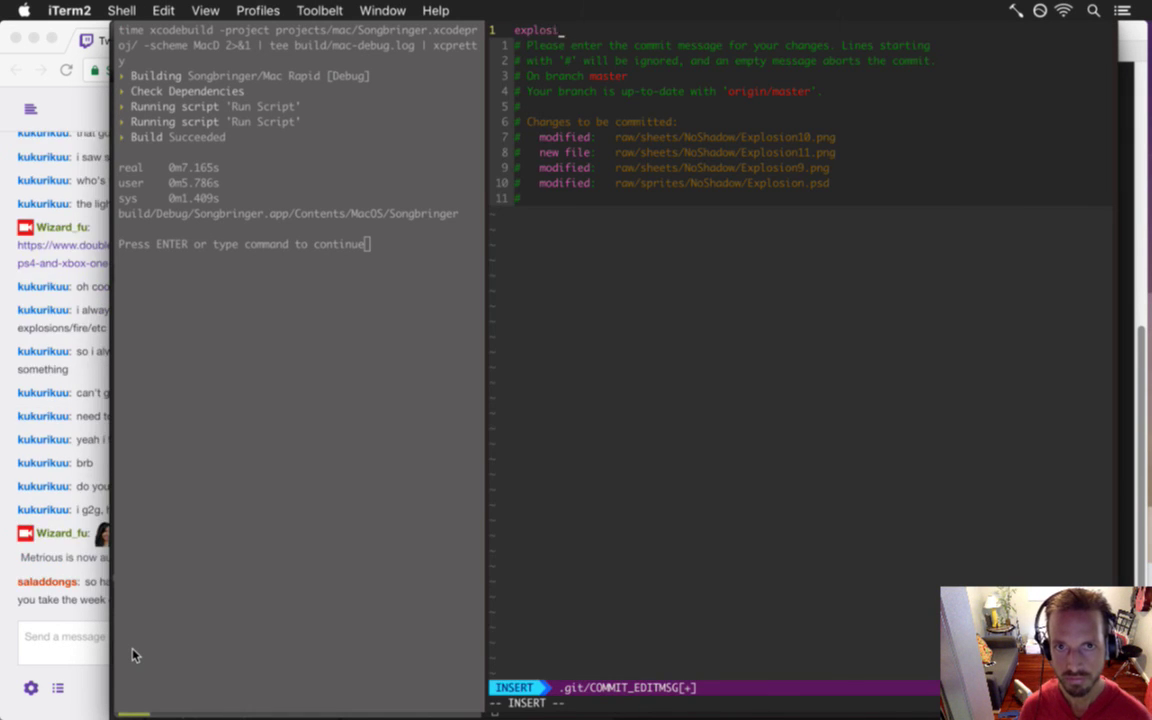
pyautogui.press('Escape')
pyautogui.write(':wq')
pyautogui.press('Return')
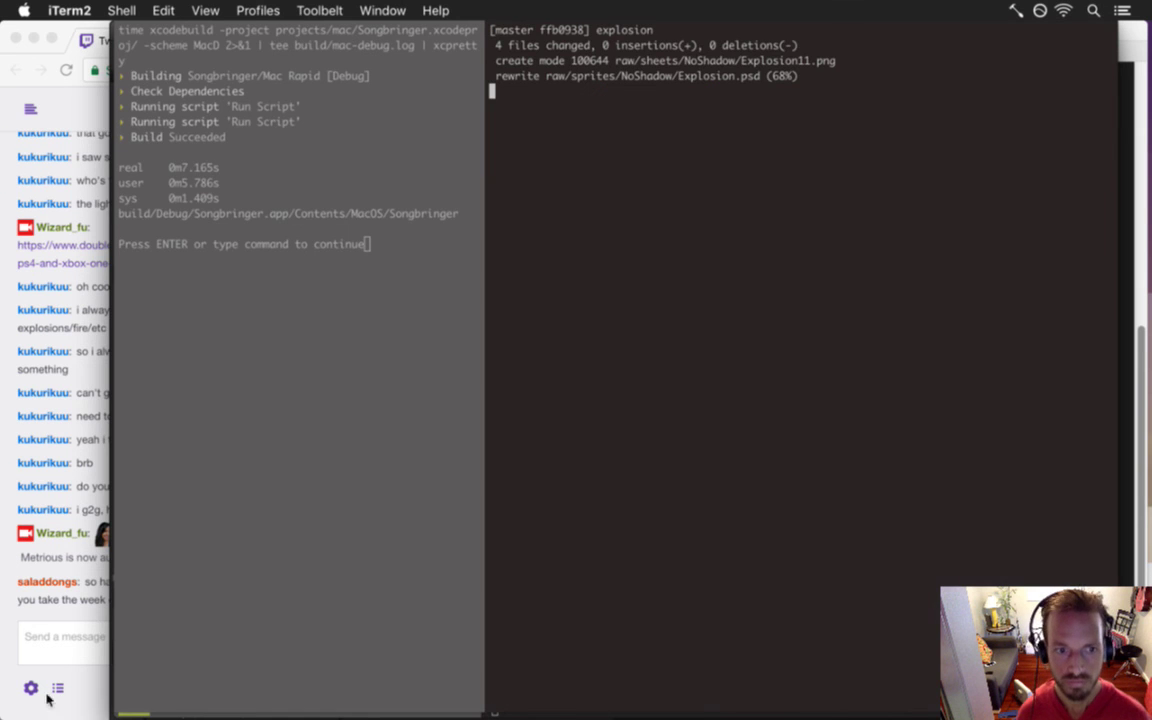